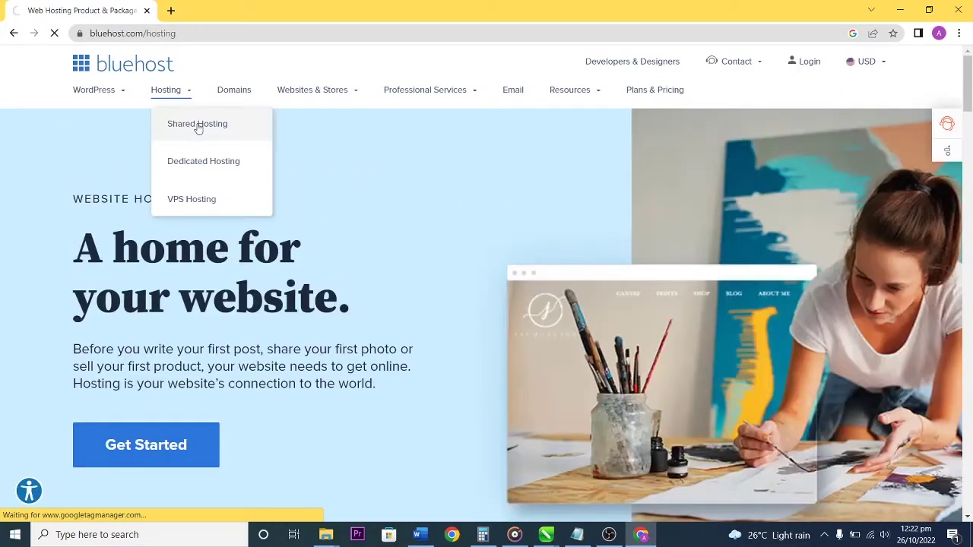
# Go to the Shared Hosting plans and select the Choice Plus plan at $5.45/mo.
pyautogui.click(197, 126)
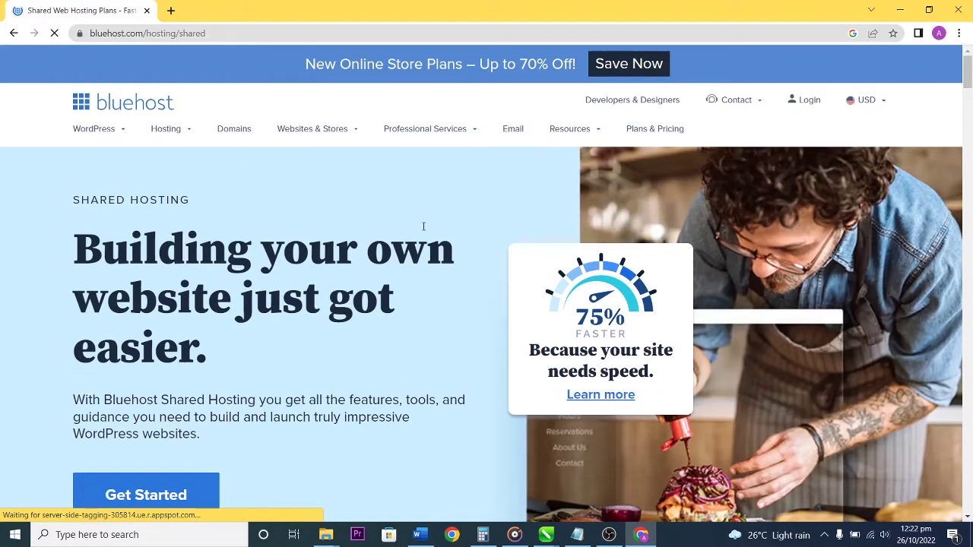
pyautogui.scroll(-3, 424, 228)
pyautogui.scroll(-6, 424, 228)
pyautogui.scroll(2, 422, 224)
pyautogui.scroll(-5, 583, 232)
pyautogui.scroll(2, 574, 275)
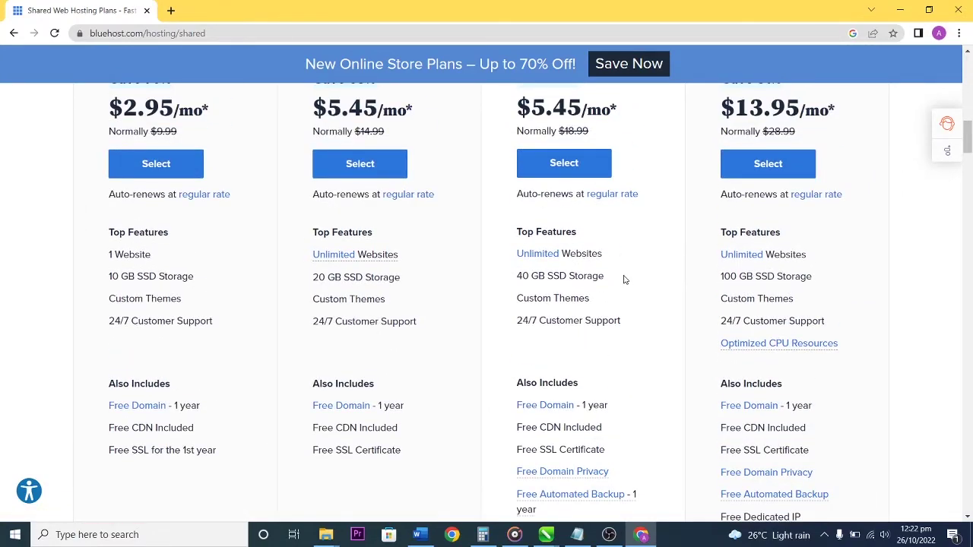
pyautogui.scroll(2, 623, 278)
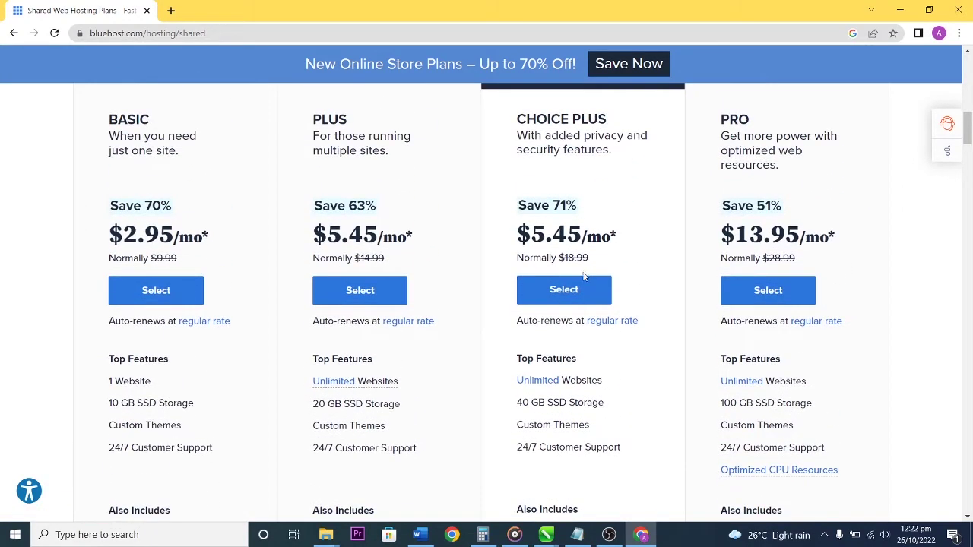
pyautogui.click(569, 291)
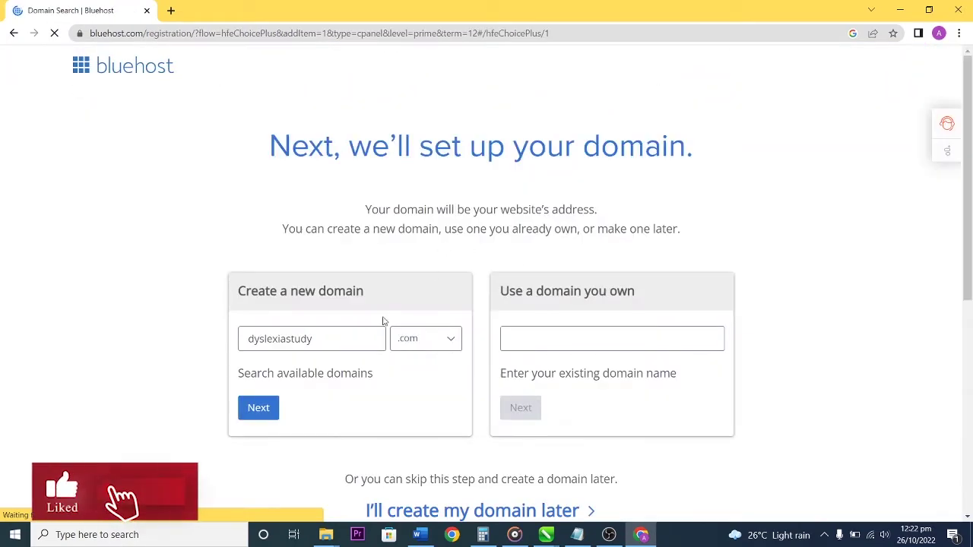
# Enter dyslexiastudy with the .org extension and confirm dyslexiastudy.org is available.
pyautogui.click(321, 339)
pyautogui.click(424, 338)
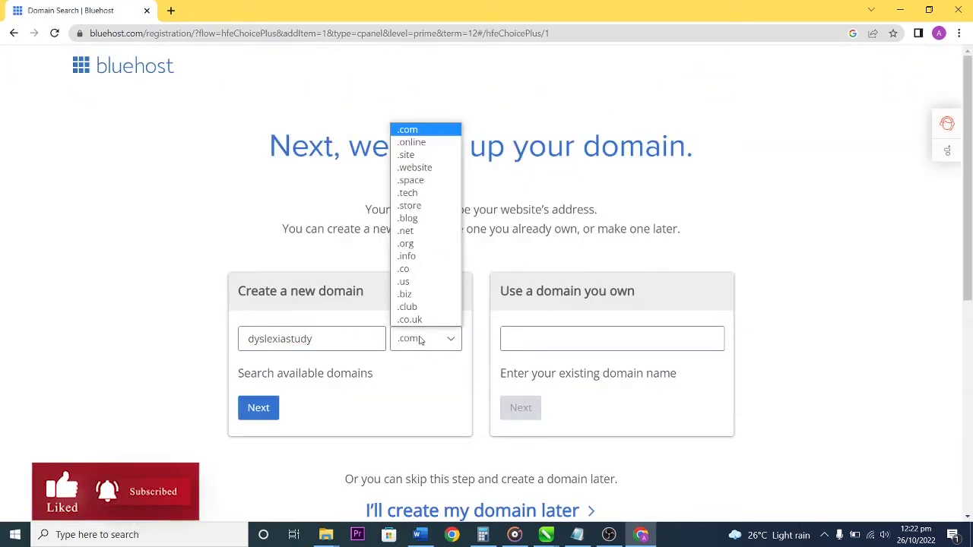
pyautogui.click(406, 244)
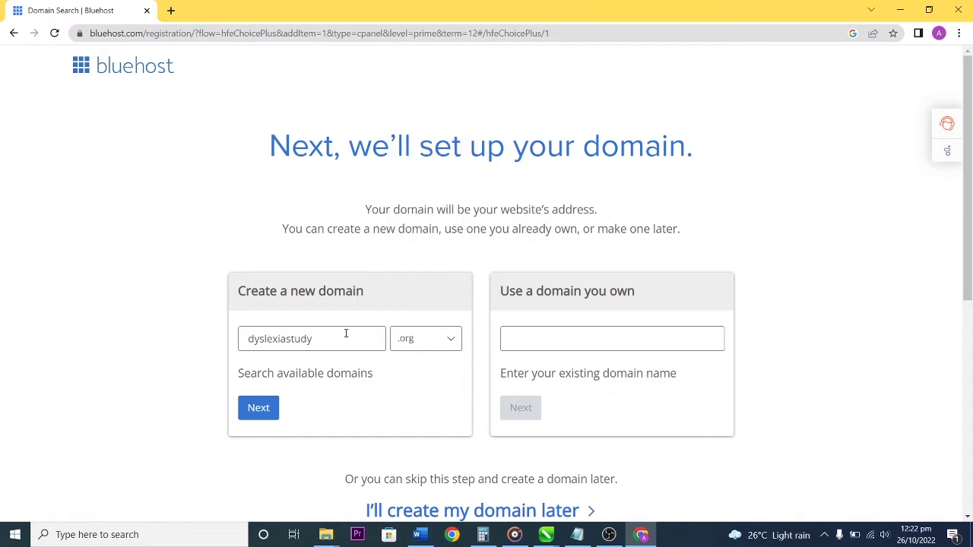
pyautogui.click(259, 407)
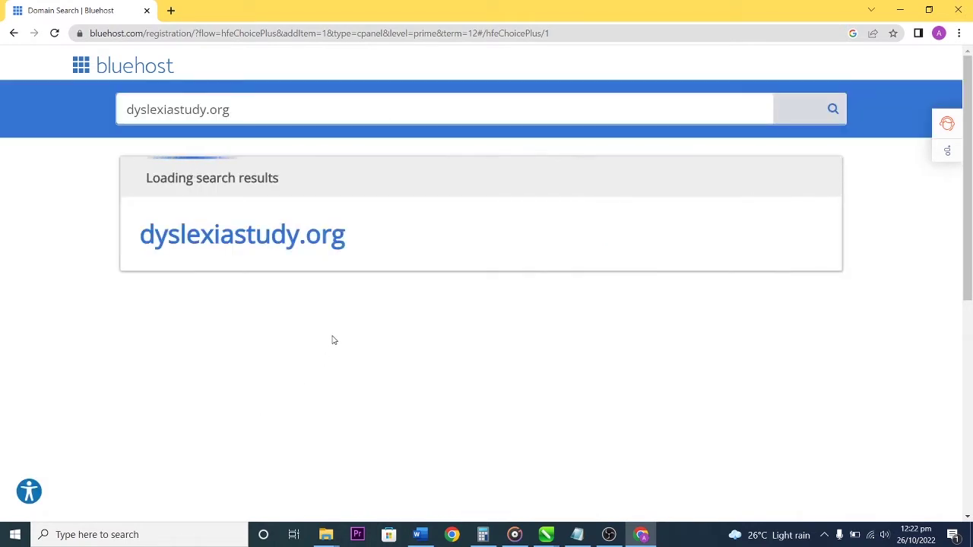
pyautogui.scroll(-2, 580, 306)
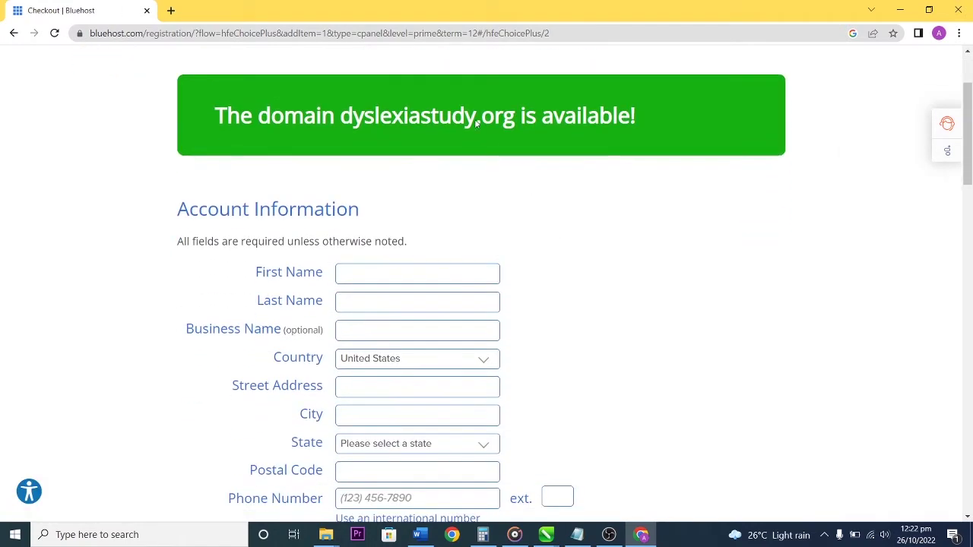
# Fill in the account information form, starting with the first name.
pyautogui.scroll(-1, 562, 206)
pyautogui.click(416, 209)
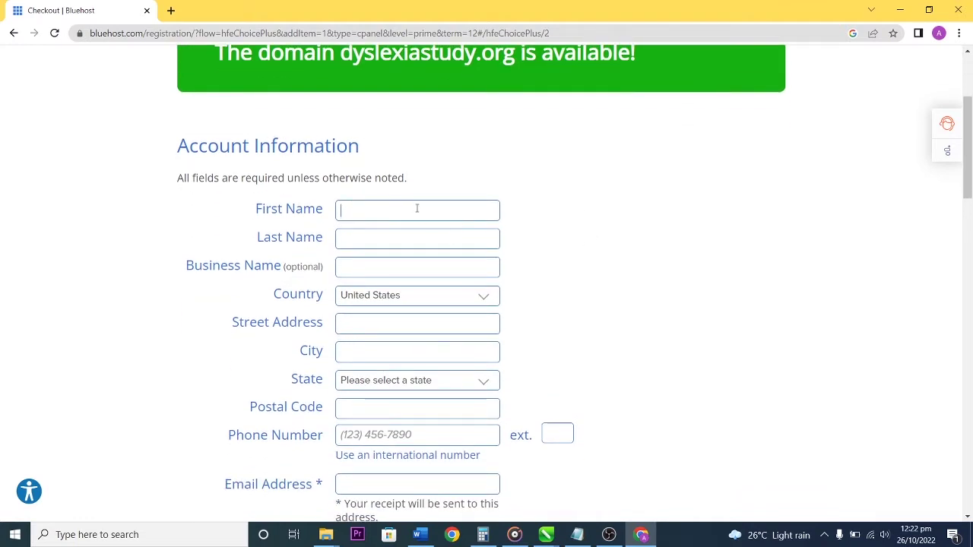
pyautogui.scroll(-6, 547, 343)
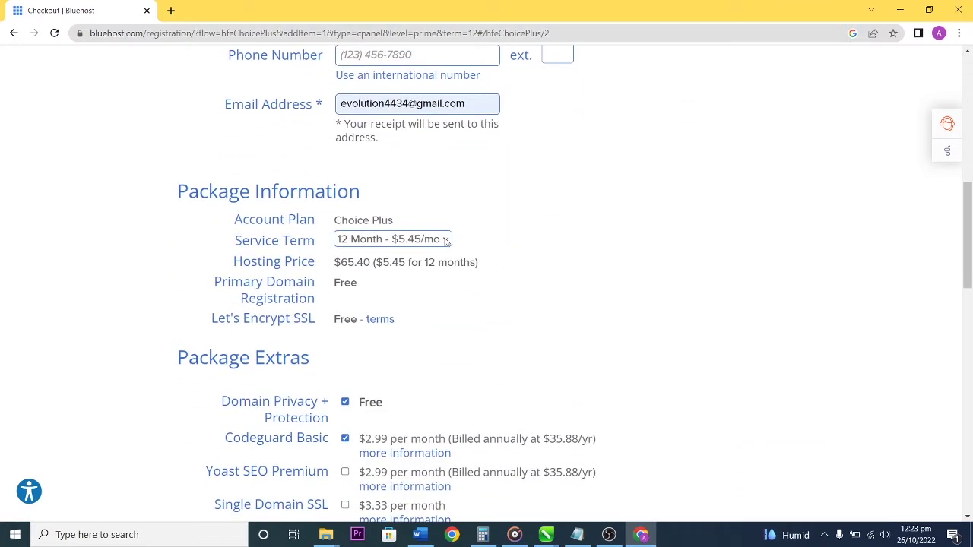
pyautogui.scroll(-3, 580, 297)
# Turn off Domain Privacy and remove Codeguard Basic and SiteLock, bringing the total to $65.40.
pyautogui.click(345, 213)
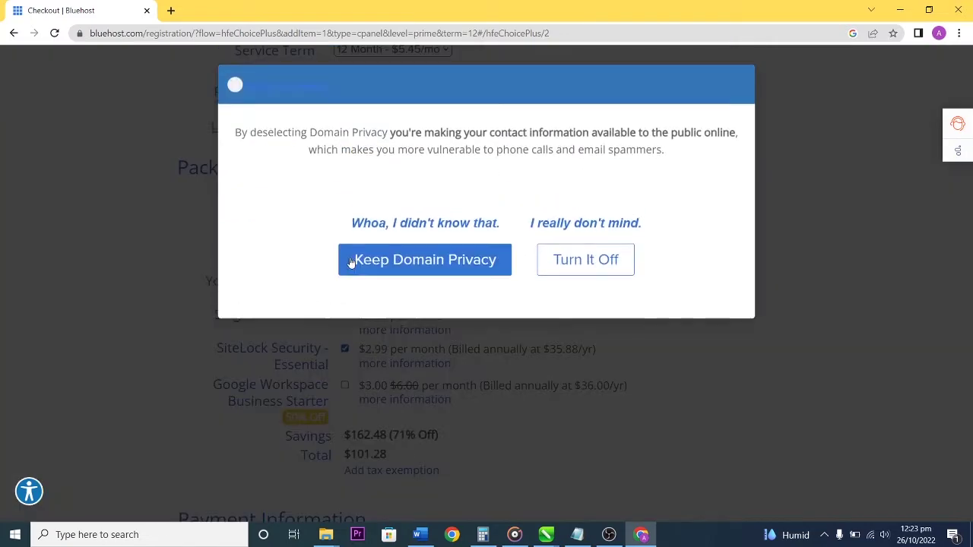
pyautogui.click(555, 261)
pyautogui.click(345, 248)
pyautogui.click(345, 349)
pyautogui.scroll(-4, 674, 308)
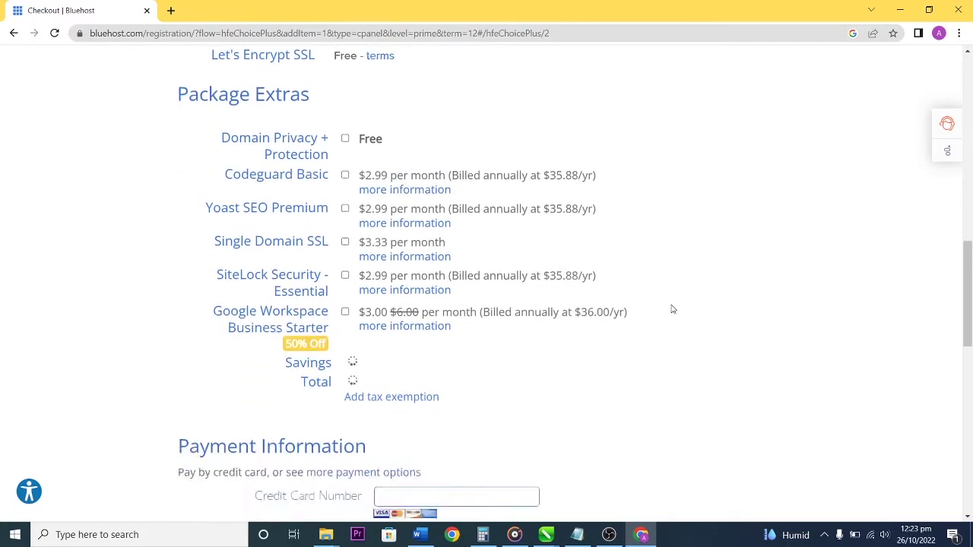
pyautogui.scroll(2, 586, 228)
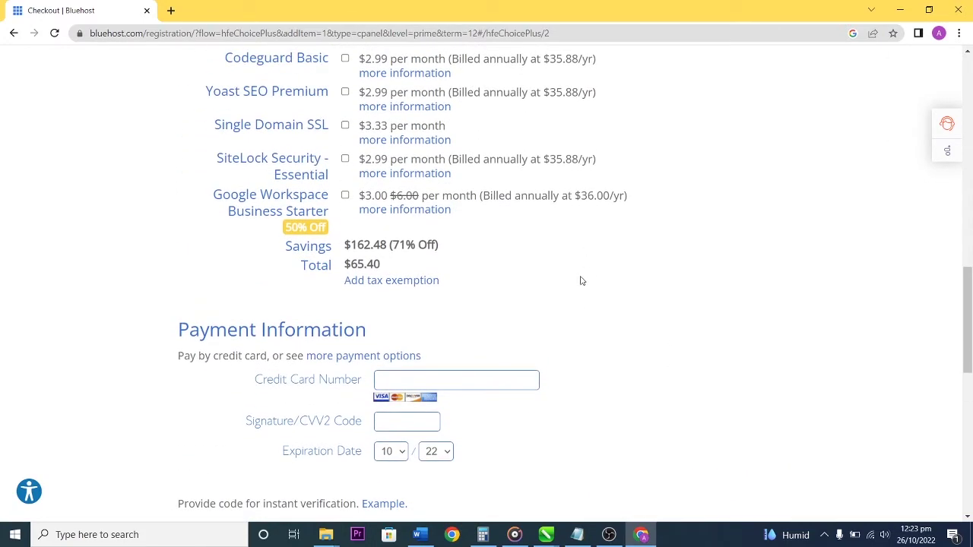
pyautogui.scroll(3, 526, 273)
pyautogui.scroll(-5, 525, 271)
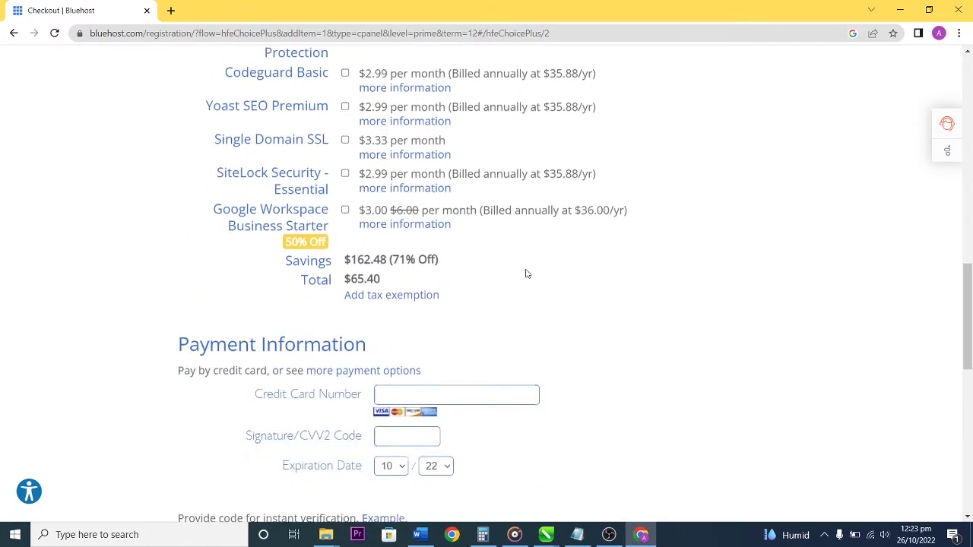
# Enter the credit card details and submit the order.
pyautogui.click(487, 247)
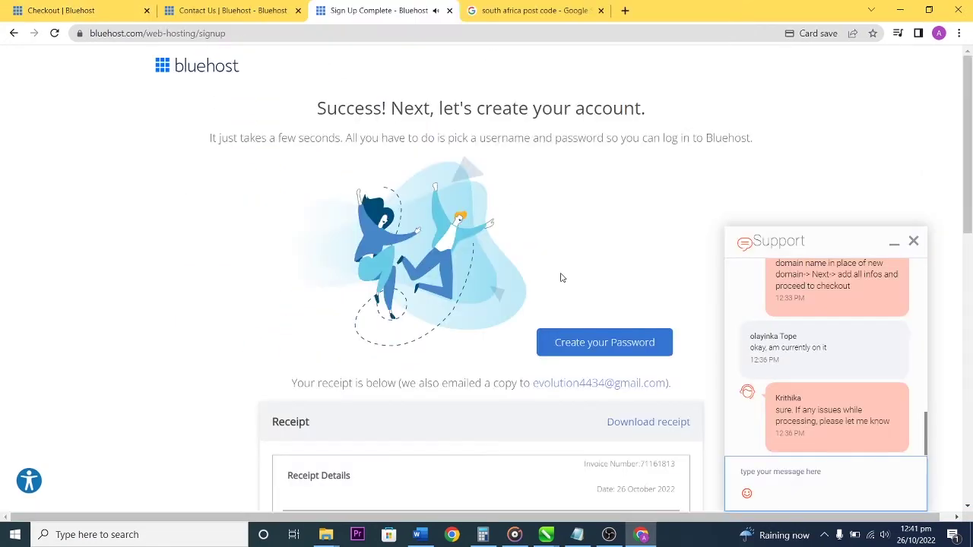
pyautogui.scroll(-3, 560, 275)
pyautogui.scroll(-3, 552, 256)
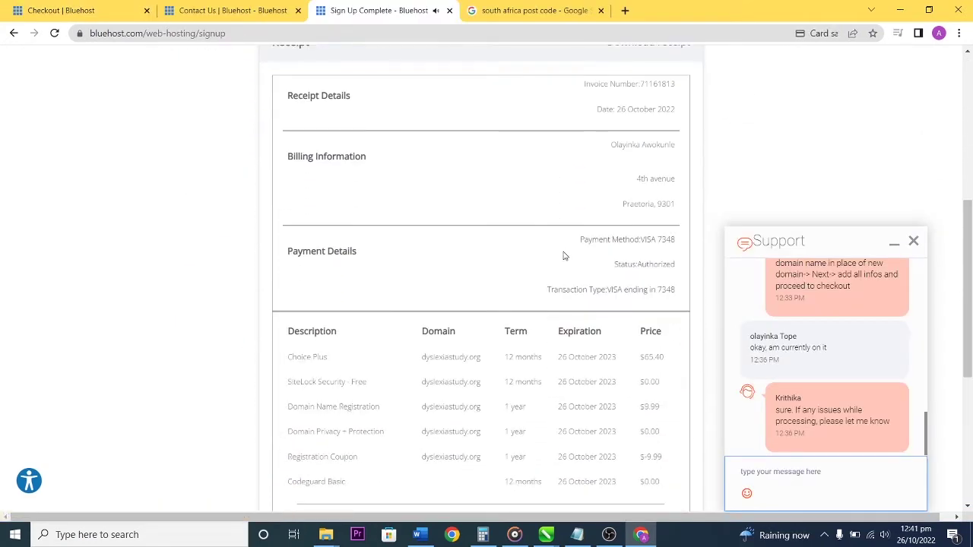
# Request ending the support chat and scroll through the sign-up receipt.
pyautogui.click(912, 242)
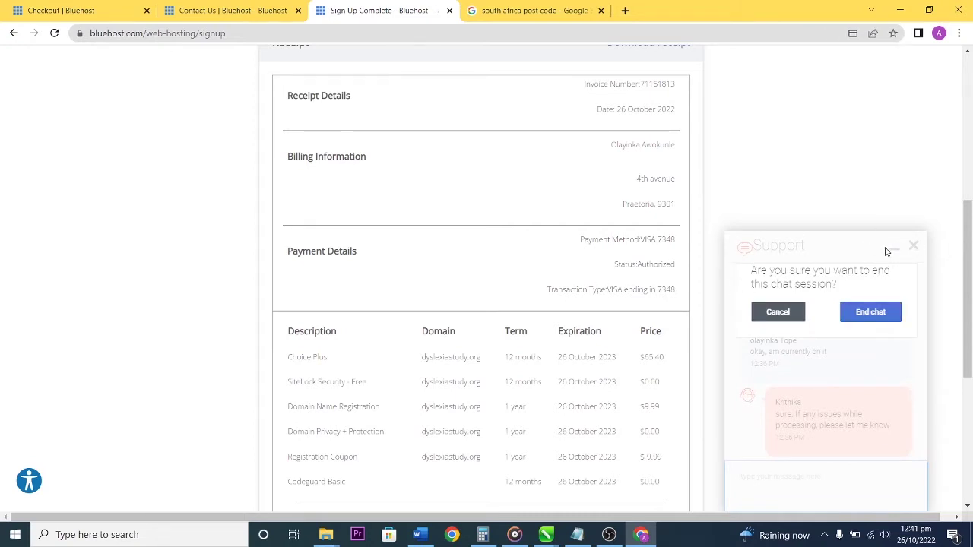
pyautogui.scroll(-3, 455, 279)
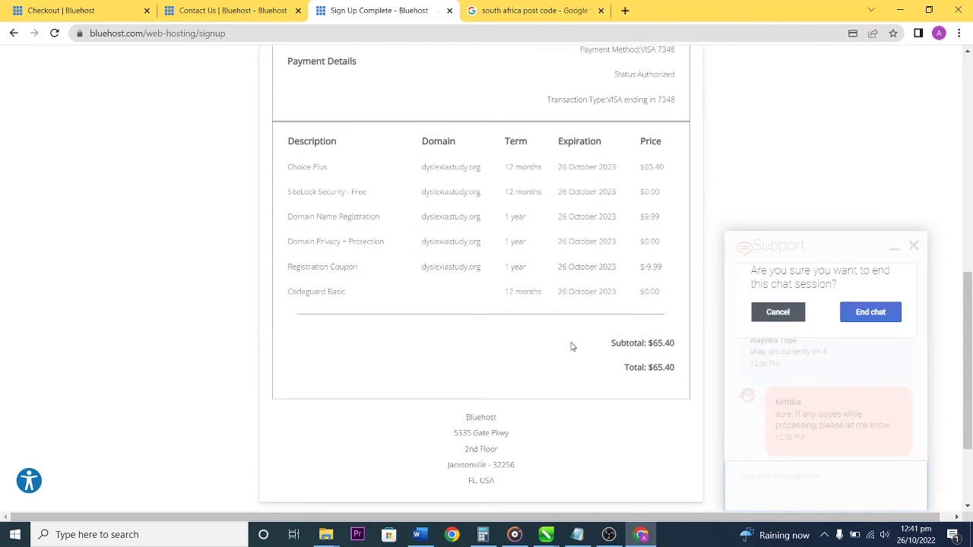
pyautogui.scroll(-1, 587, 323)
pyautogui.scroll(3, 586, 321)
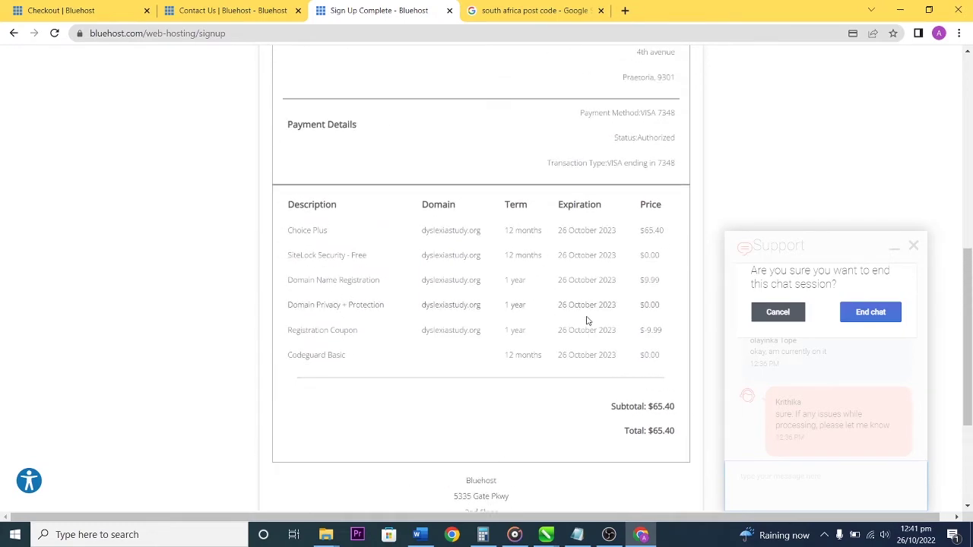
pyautogui.scroll(6, 587, 320)
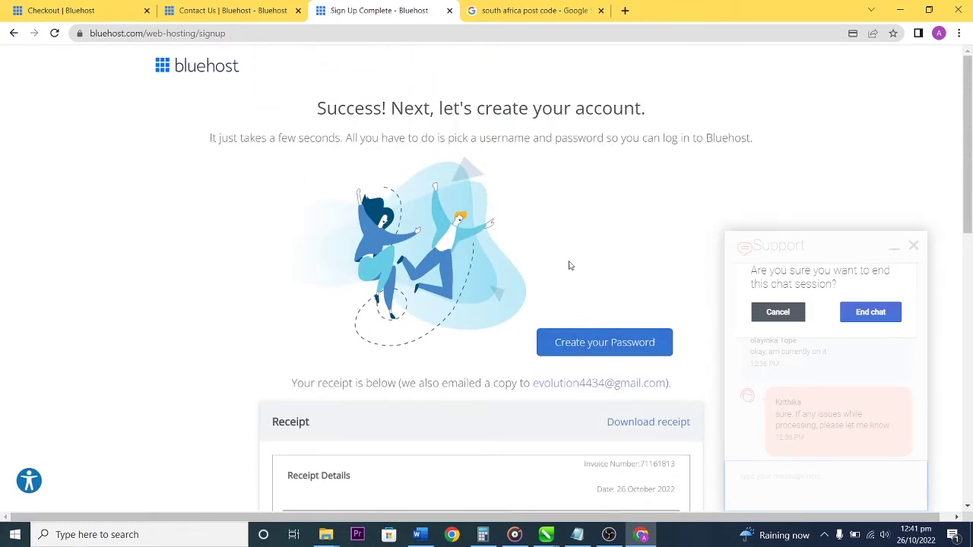
# Open password creation and enter a strong new account password.
pyautogui.click(616, 342)
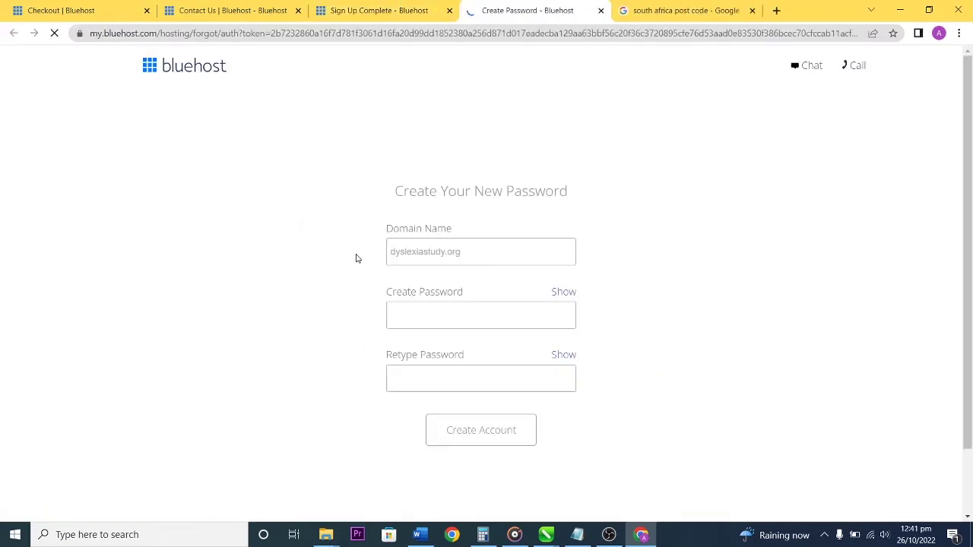
pyautogui.click(425, 313)
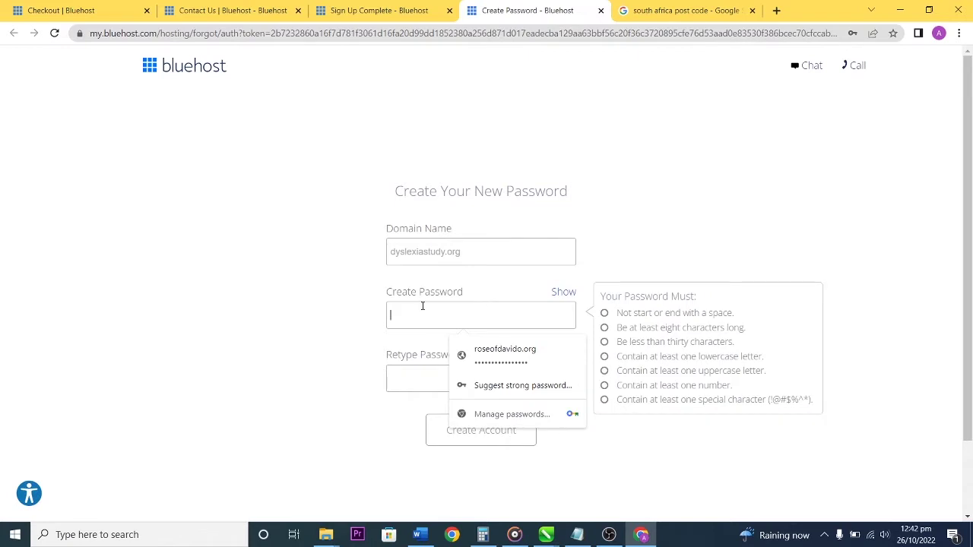
pyautogui.write('•••••')
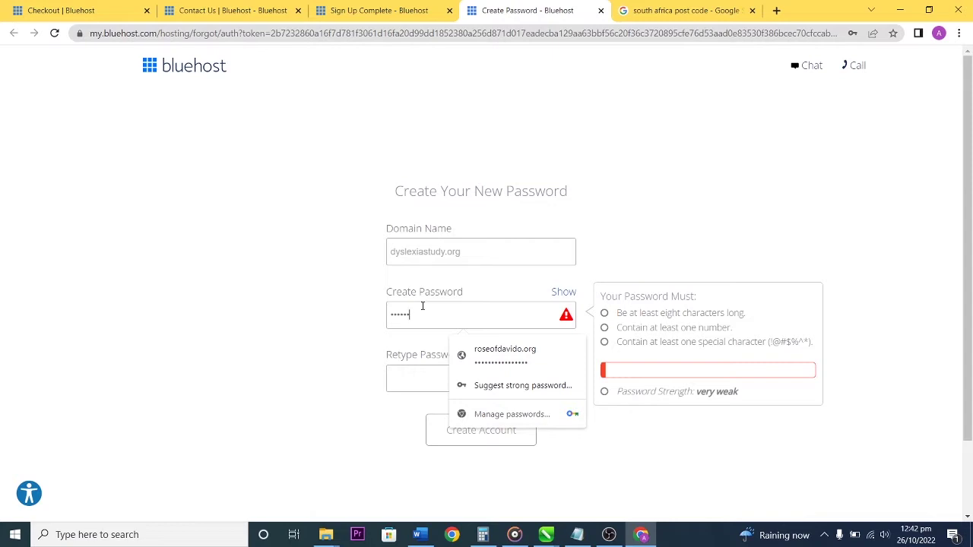
pyautogui.press('BackSpace')
pyautogui.press('BackSpace')
pyautogui.press('BackSpace')
pyautogui.press('BackSpace')
pyautogui.press('BackSpace')
pyautogui.press('BackSpace')
pyautogui.write('*******')
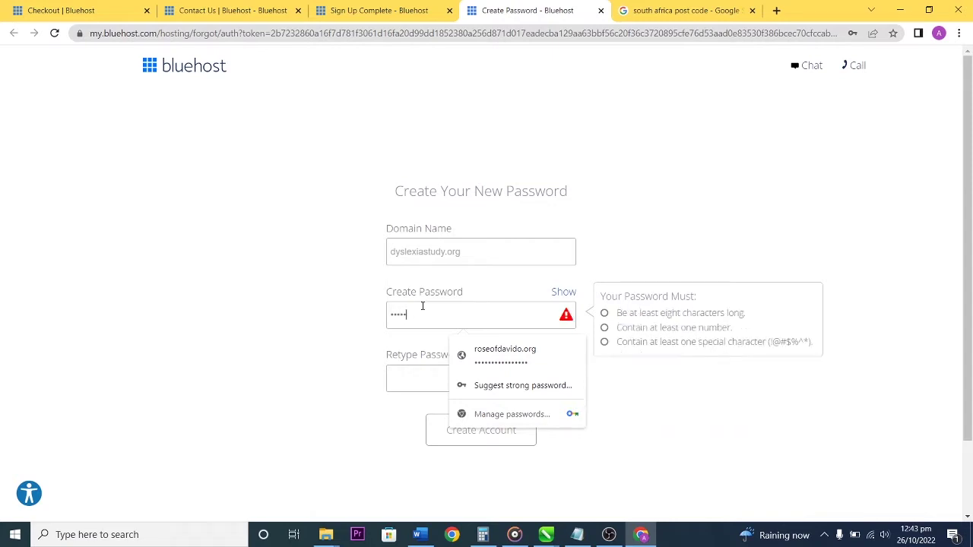
pyautogui.write('*****')
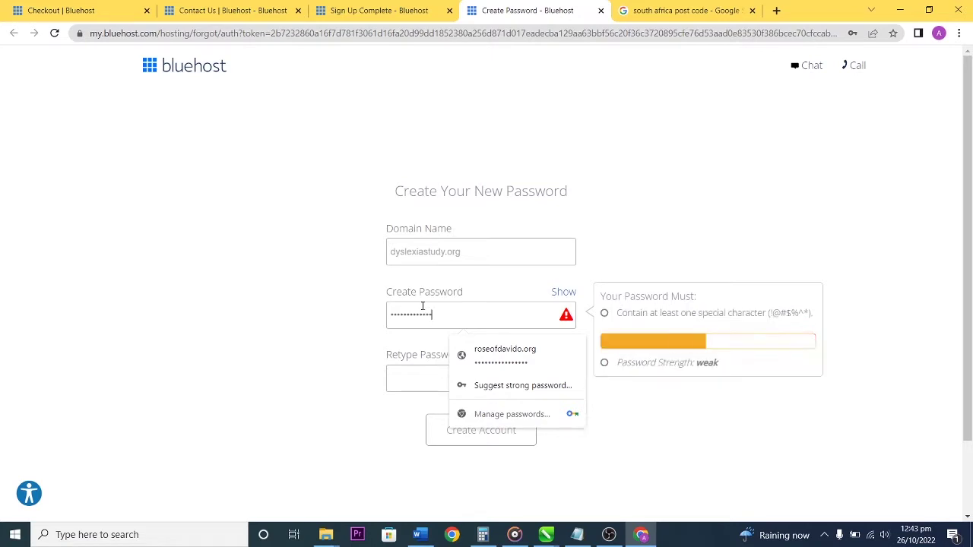
pyautogui.write('*')
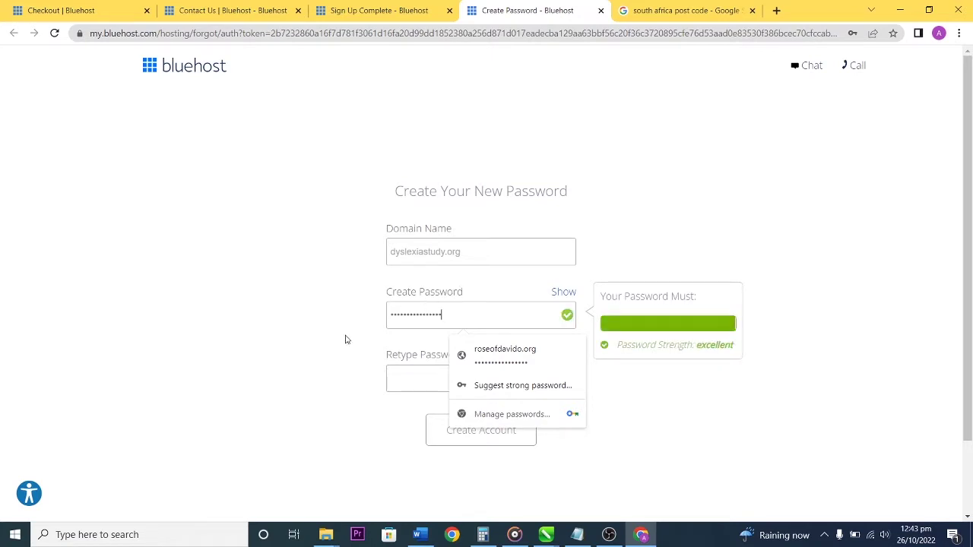
# Retype the password and accept the privacy policy and terms of service.
pyautogui.click(414, 379)
pyautogui.write('****')
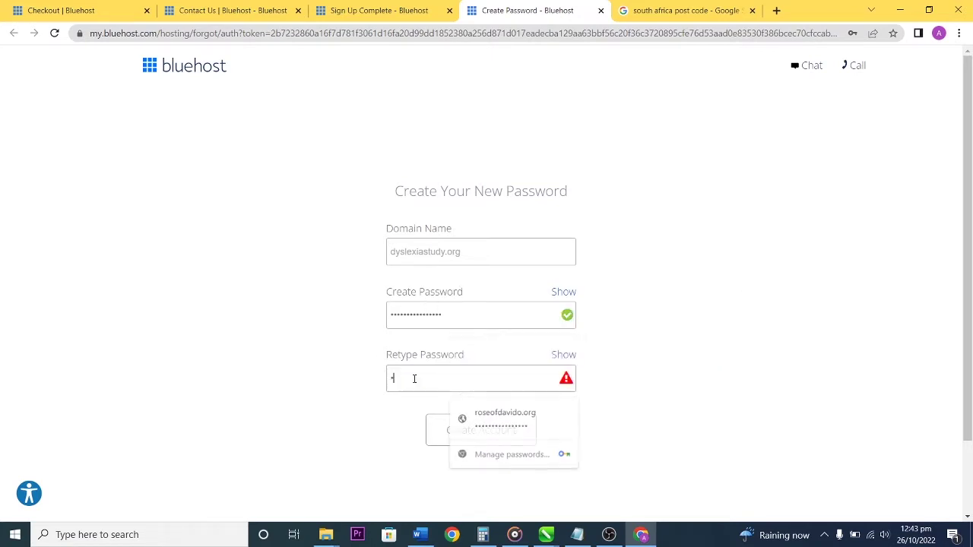
pyautogui.write('************')
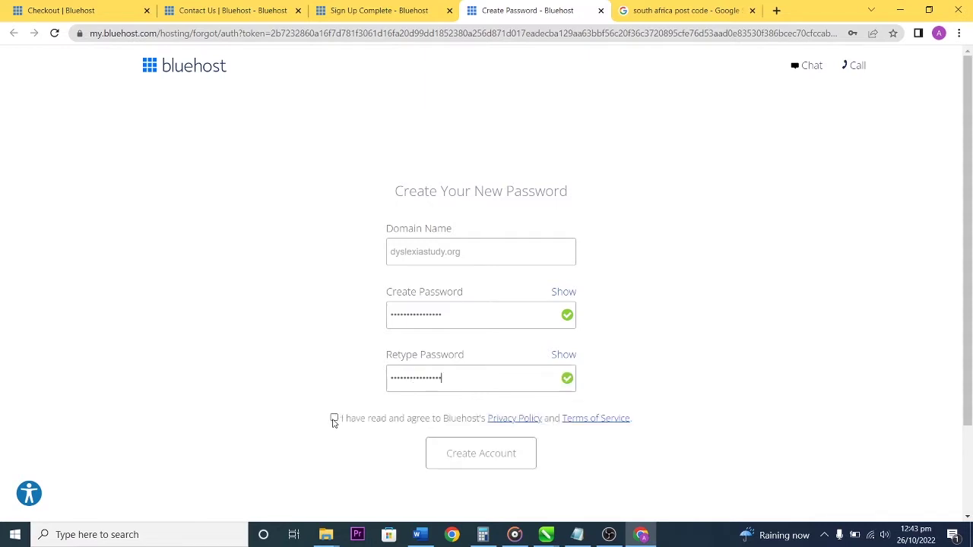
pyautogui.click(334, 418)
pyautogui.click(473, 455)
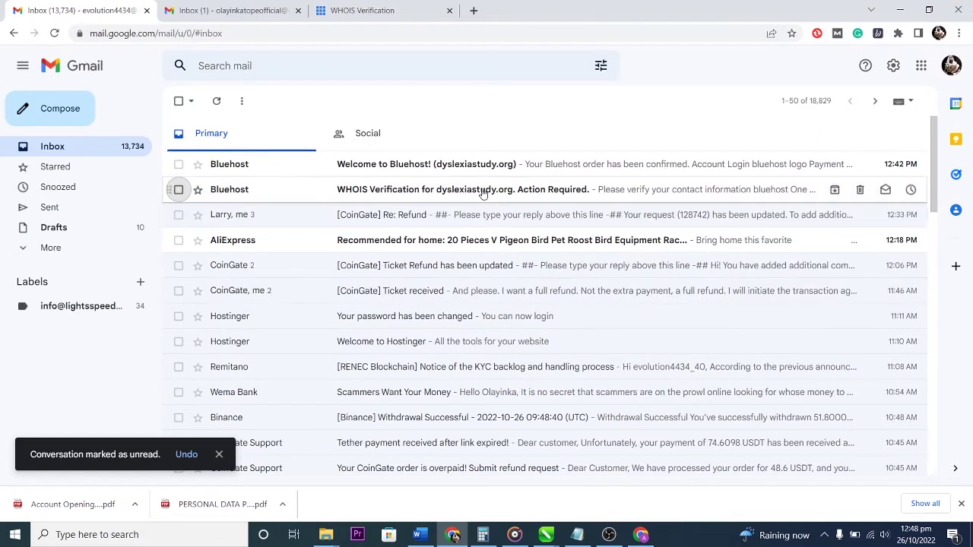
# Open the dyslexiastudy.org WHOIS Verification email, dismiss the consultation popup, and return to Gmail.
pyautogui.click(544, 193)
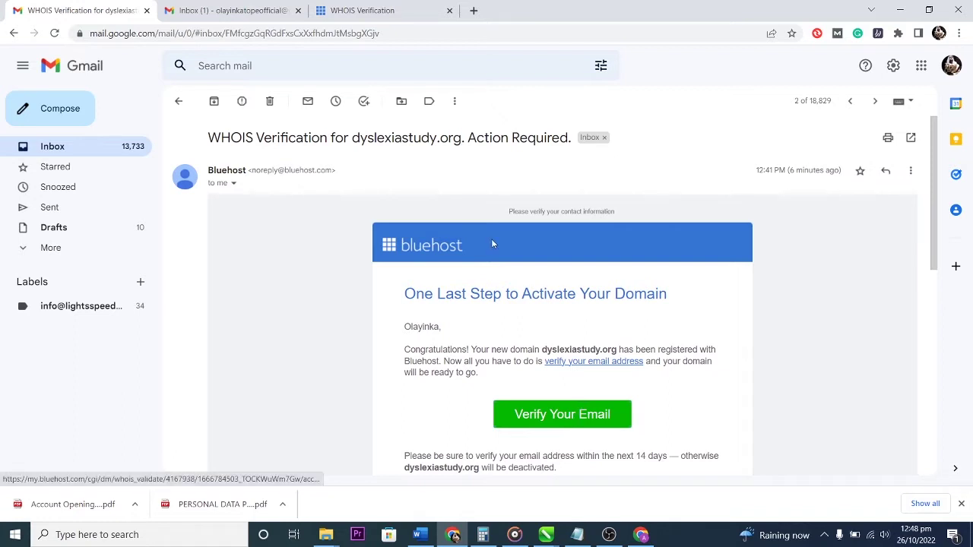
pyautogui.click(373, 6)
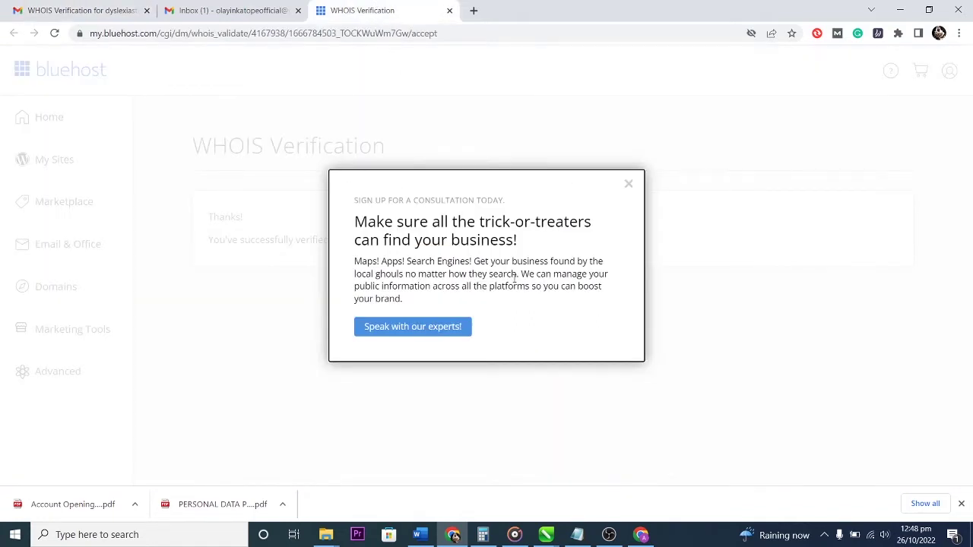
pyautogui.click(628, 183)
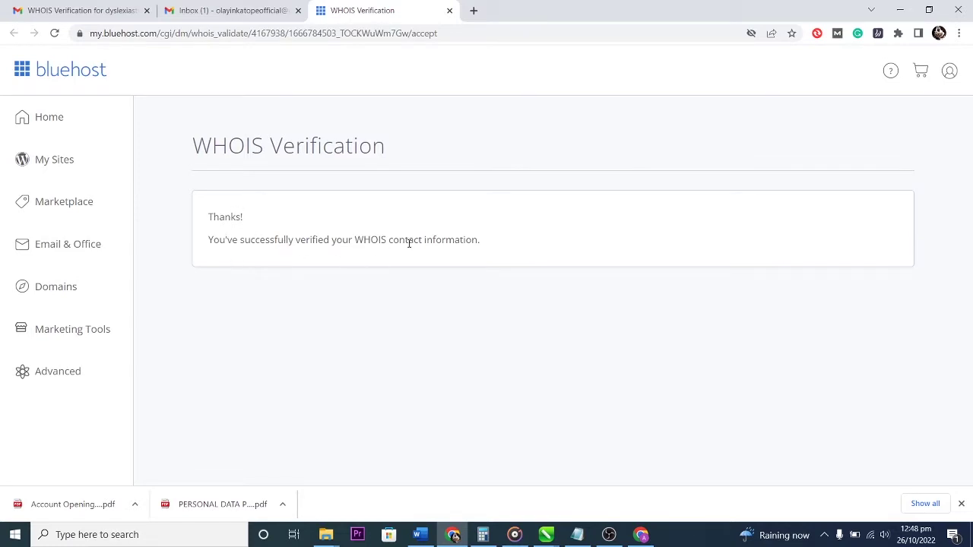
pyautogui.click(90, 10)
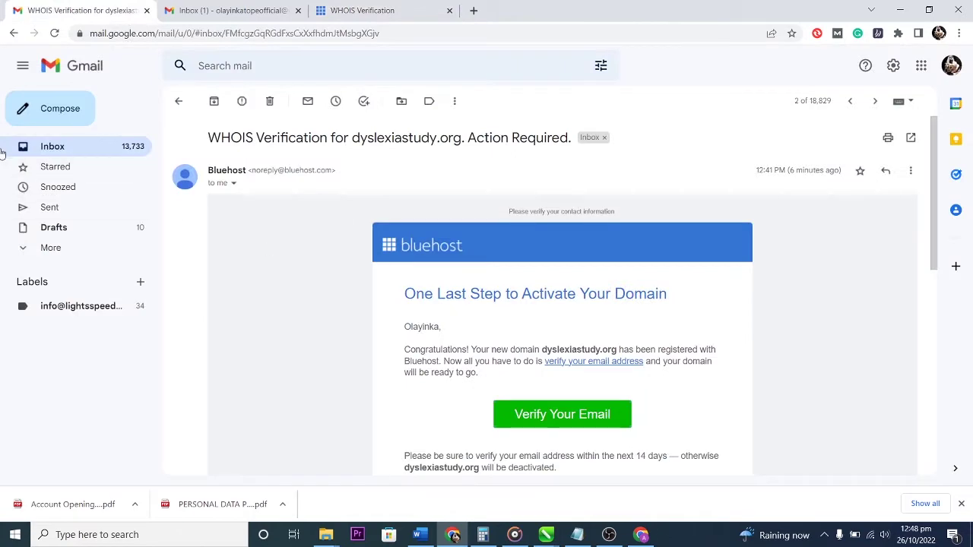
# Read the 'Welcome to Bluehost!' order receipt email and start creating the website.
pyautogui.click(27, 149)
pyautogui.click(481, 164)
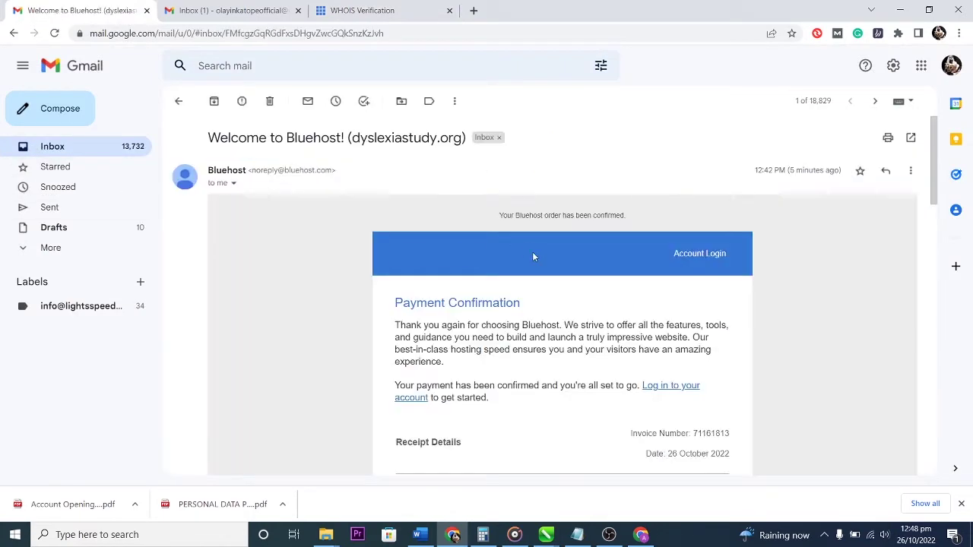
pyautogui.scroll(-3, 616, 344)
pyautogui.scroll(-6, 614, 343)
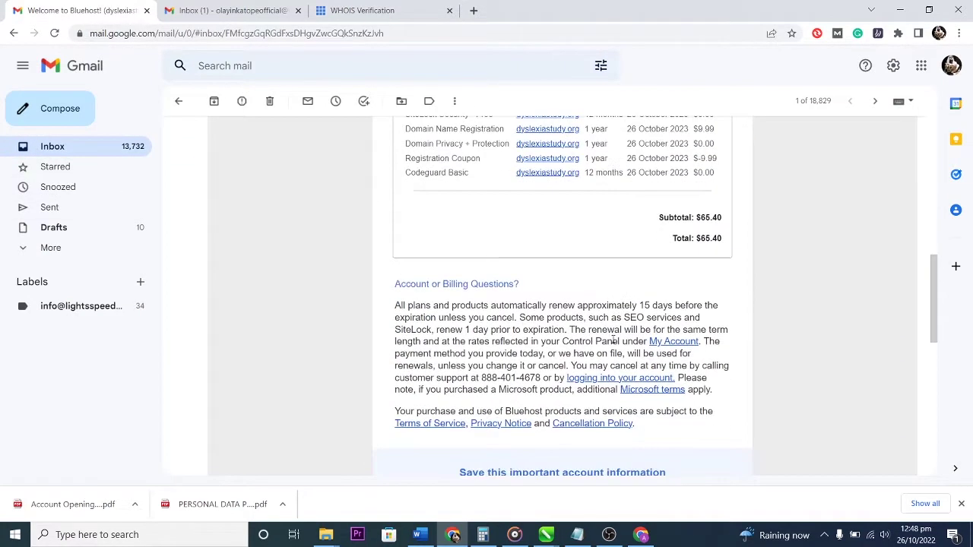
pyautogui.scroll(3, 614, 343)
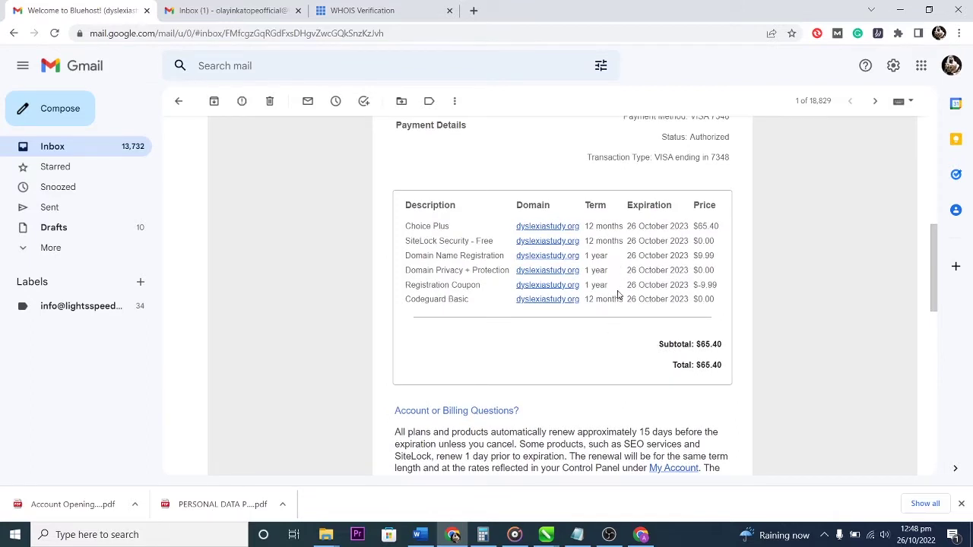
pyautogui.scroll(-1, 618, 295)
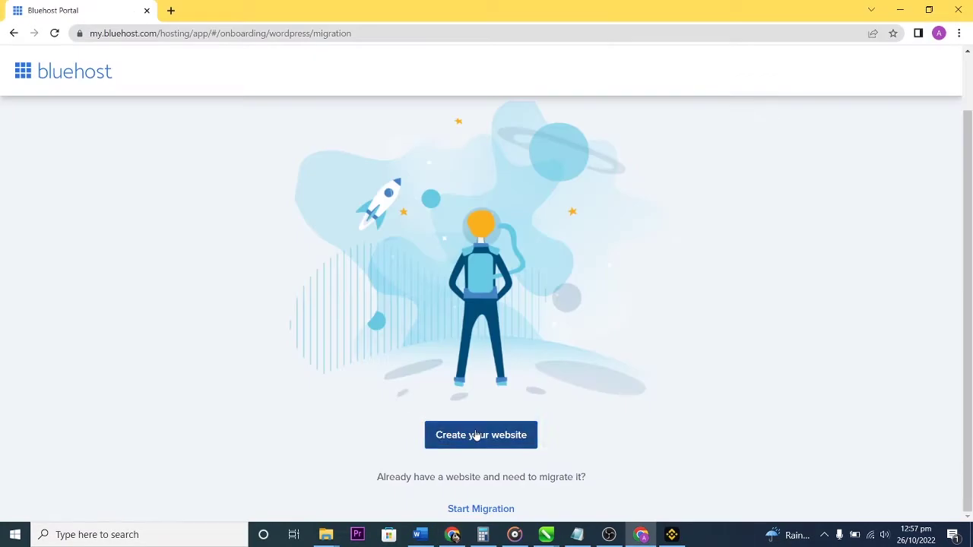
pyautogui.click(477, 436)
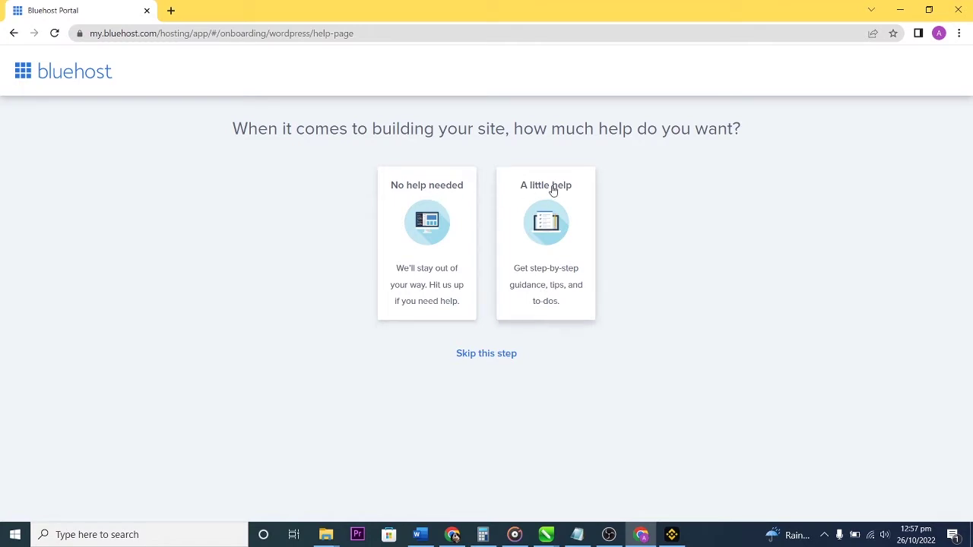
# Choose 'A little help', a Blog of type Education built for a client, and skip naming.
pyautogui.click(553, 190)
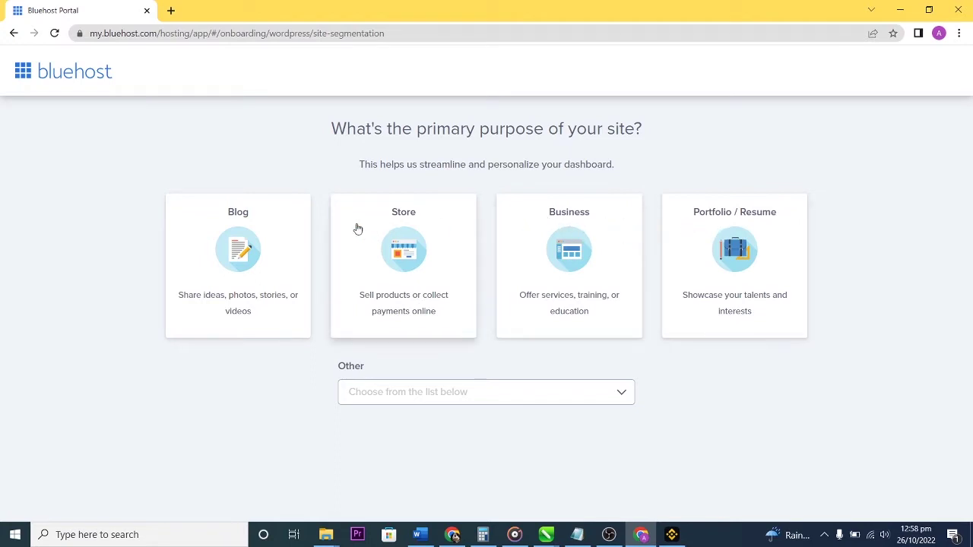
pyautogui.click(278, 221)
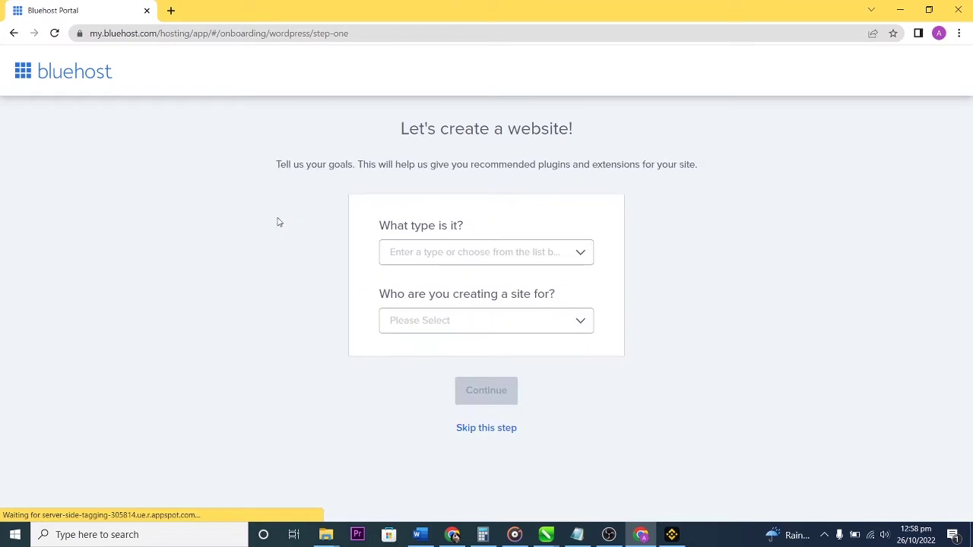
pyautogui.click(490, 252)
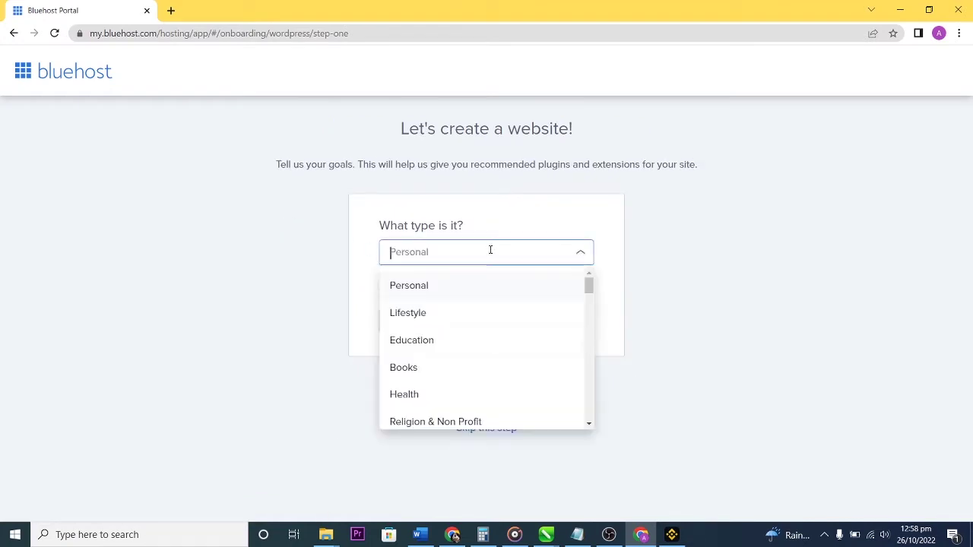
pyautogui.click(437, 341)
pyautogui.click(492, 325)
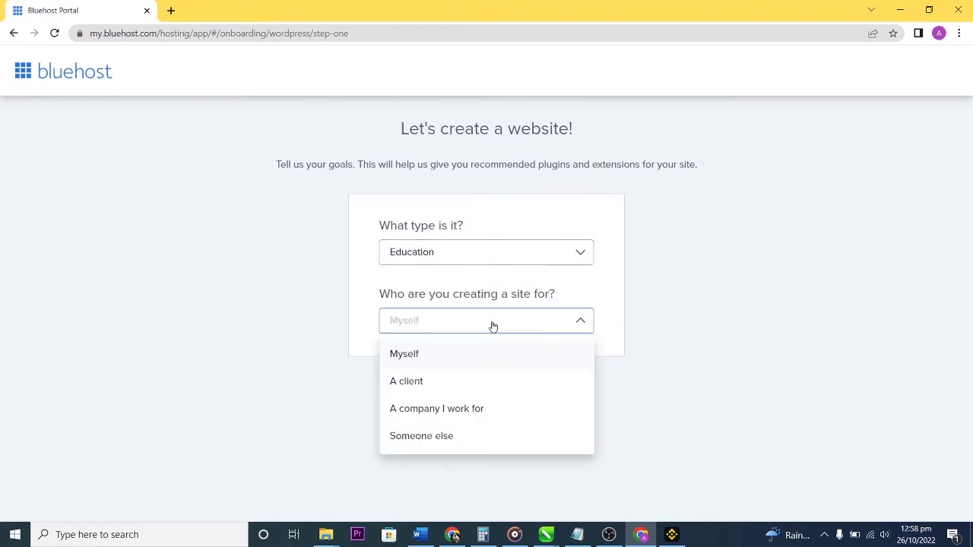
pyautogui.click(450, 383)
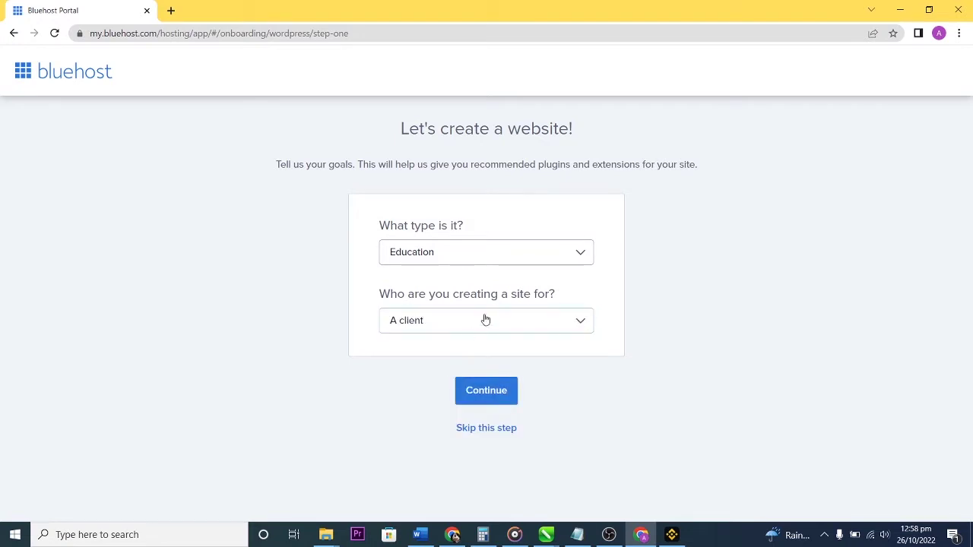
pyautogui.click(494, 394)
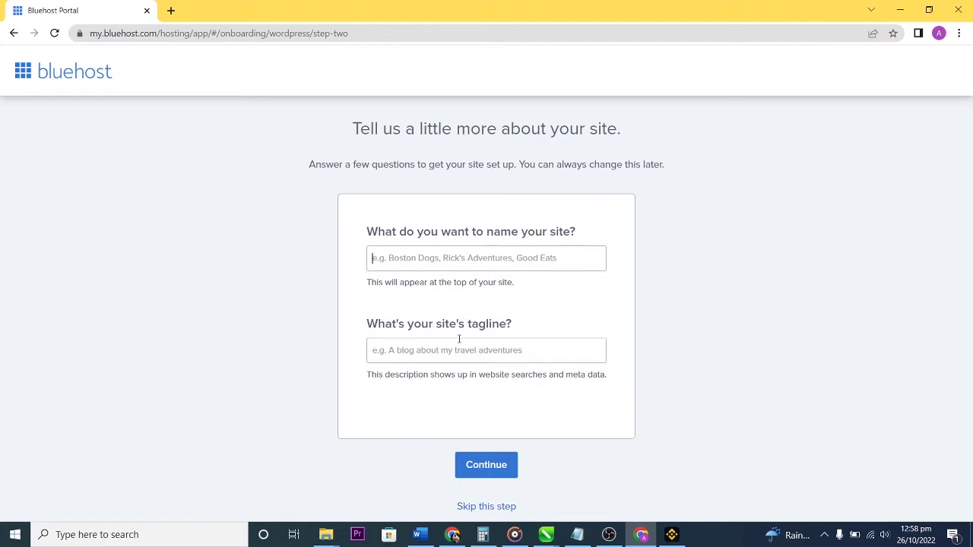
pyautogui.click(505, 506)
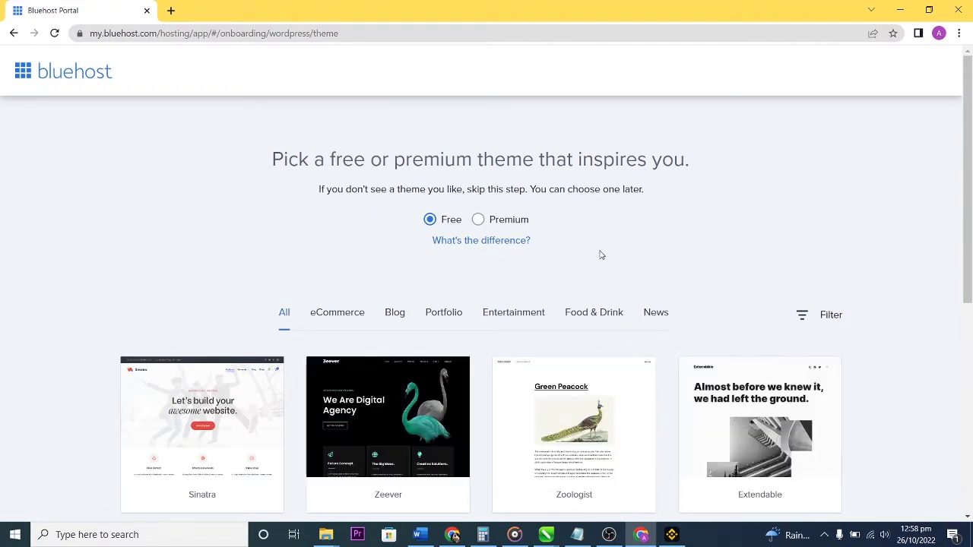
# Browse the free themes and apply Zeever to the new site.
pyautogui.scroll(-2, 603, 256)
pyautogui.scroll(2, 596, 246)
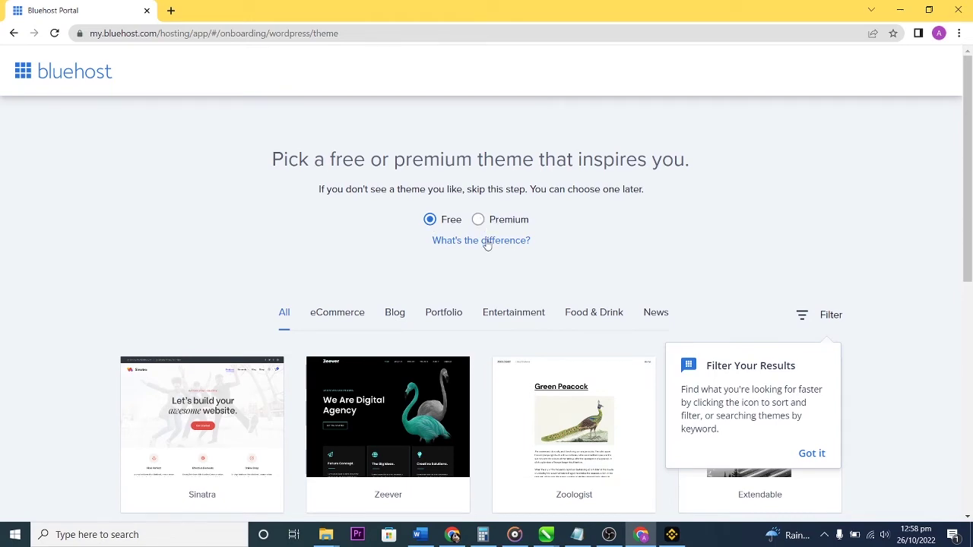
pyautogui.scroll(-1, 564, 240)
pyautogui.scroll(-6, 564, 240)
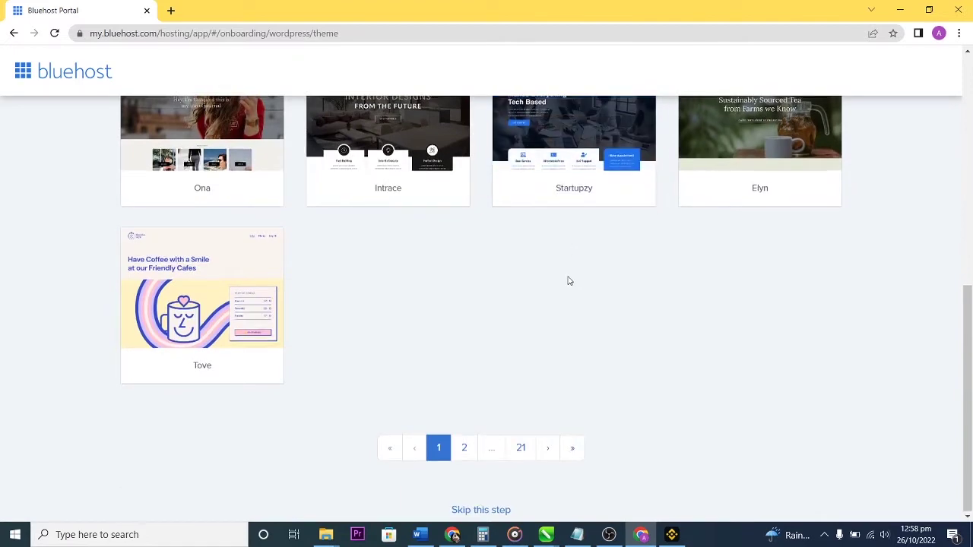
pyautogui.scroll(3, 568, 279)
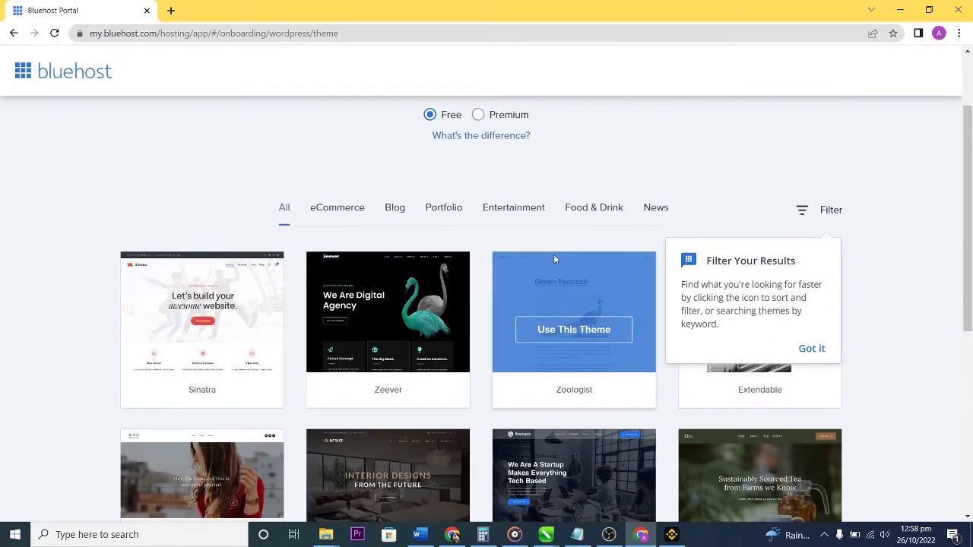
pyautogui.click(436, 284)
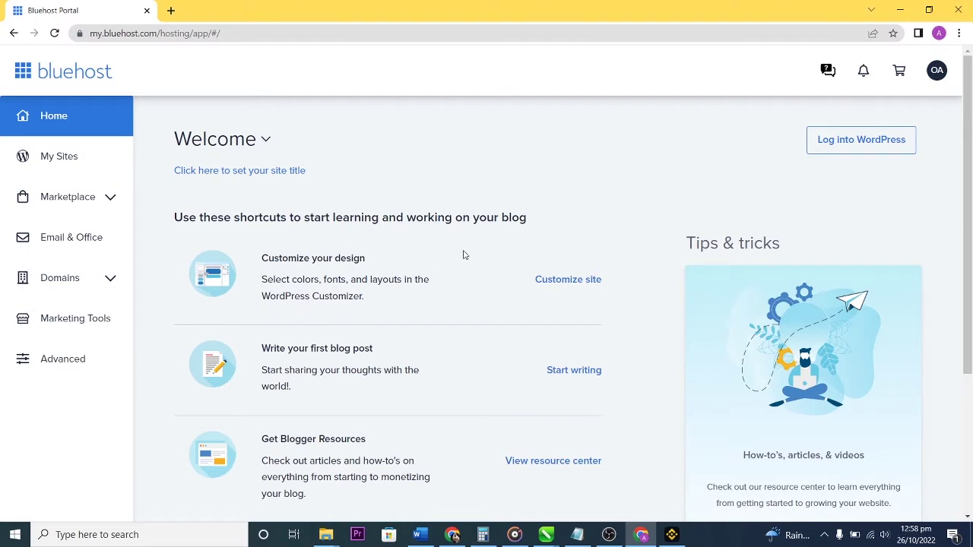
# Log into the new site's WordPress admin from the Bluehost Home dashboard.
pyautogui.scroll(-3, 465, 254)
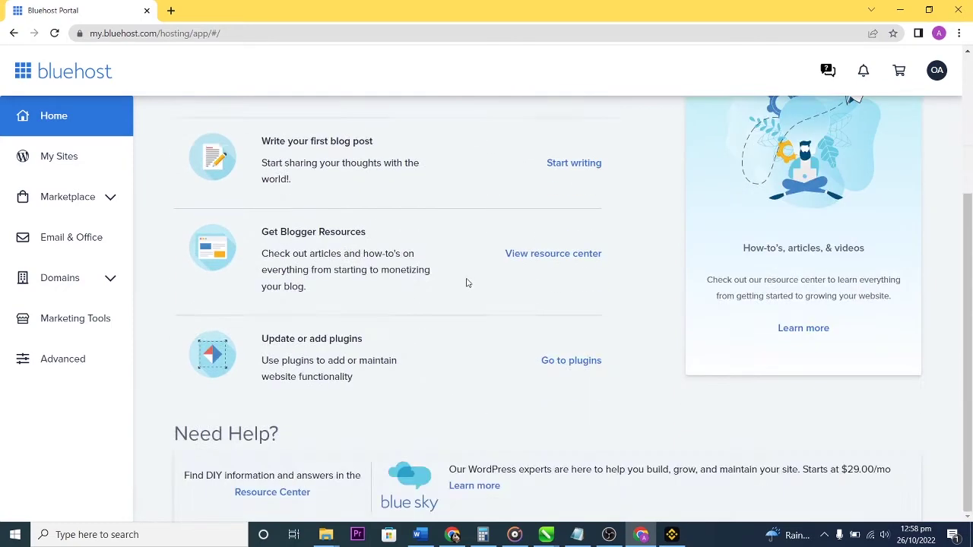
pyautogui.scroll(3, 467, 280)
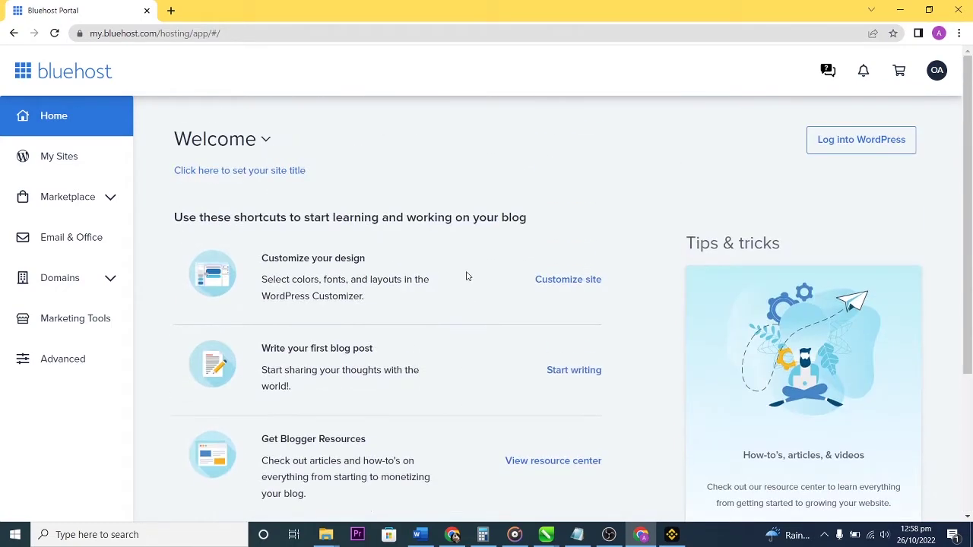
pyautogui.click(879, 141)
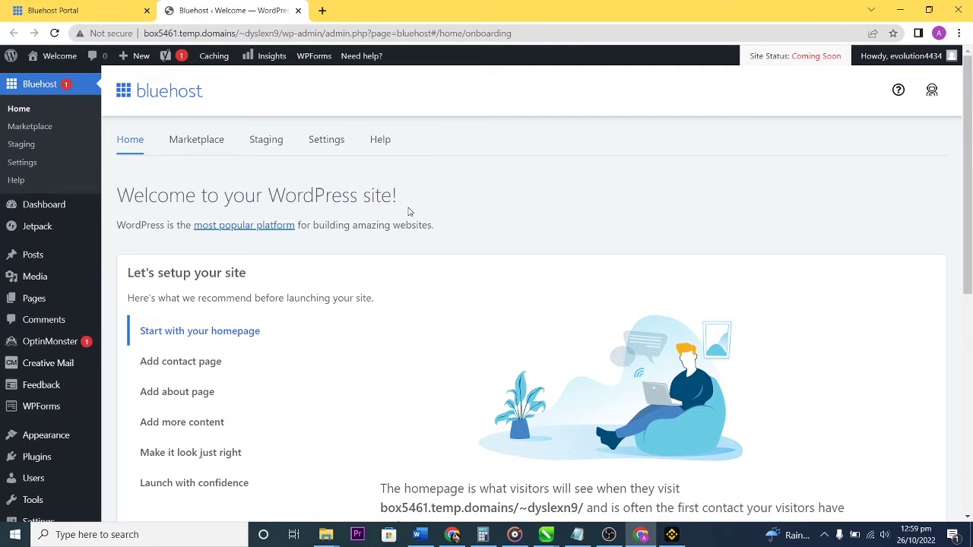
pyautogui.scroll(-5, 357, 286)
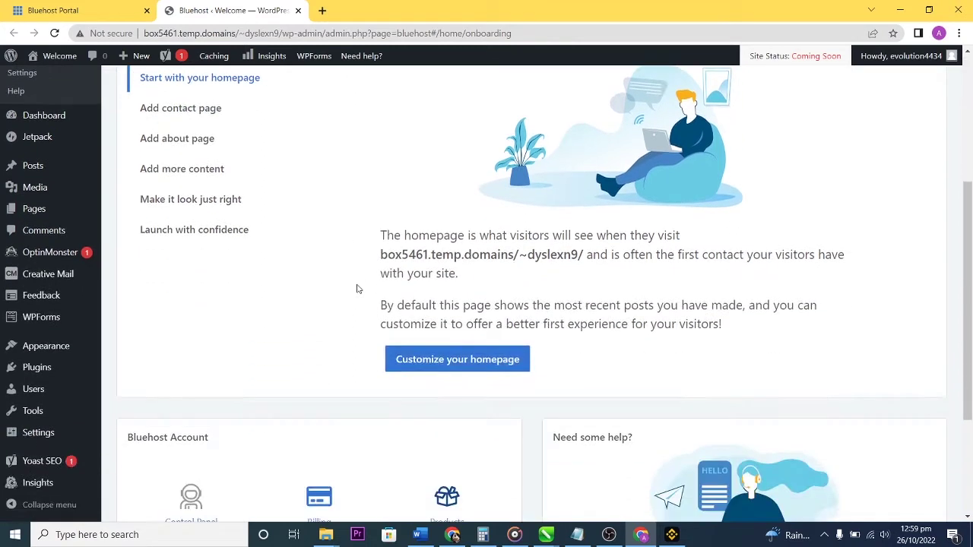
pyautogui.scroll(2, 380, 274)
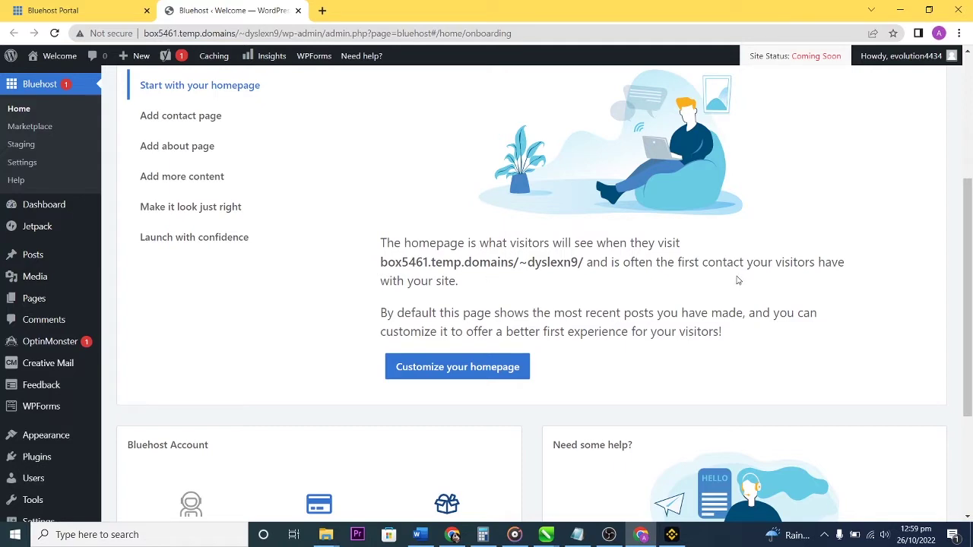
pyautogui.scroll(-1, 524, 305)
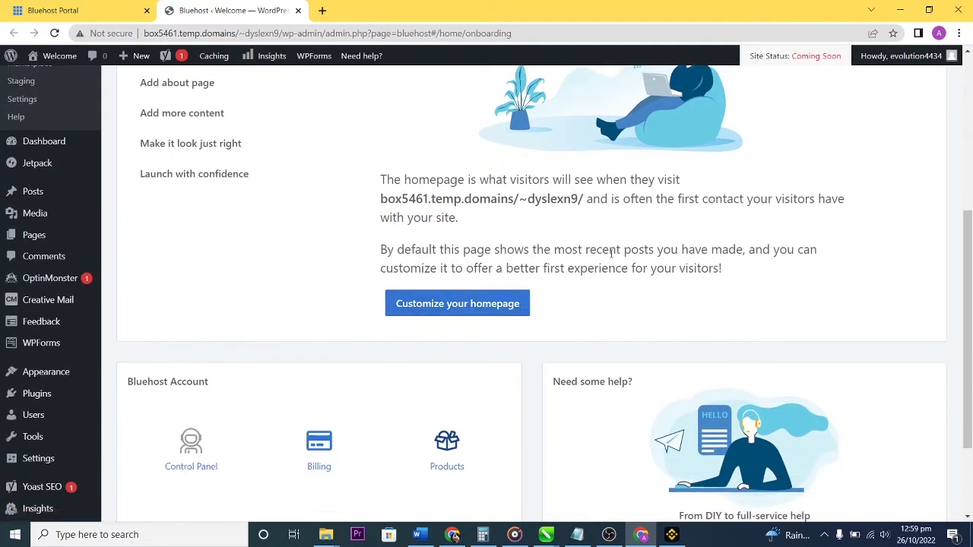
pyautogui.scroll(-2, 687, 268)
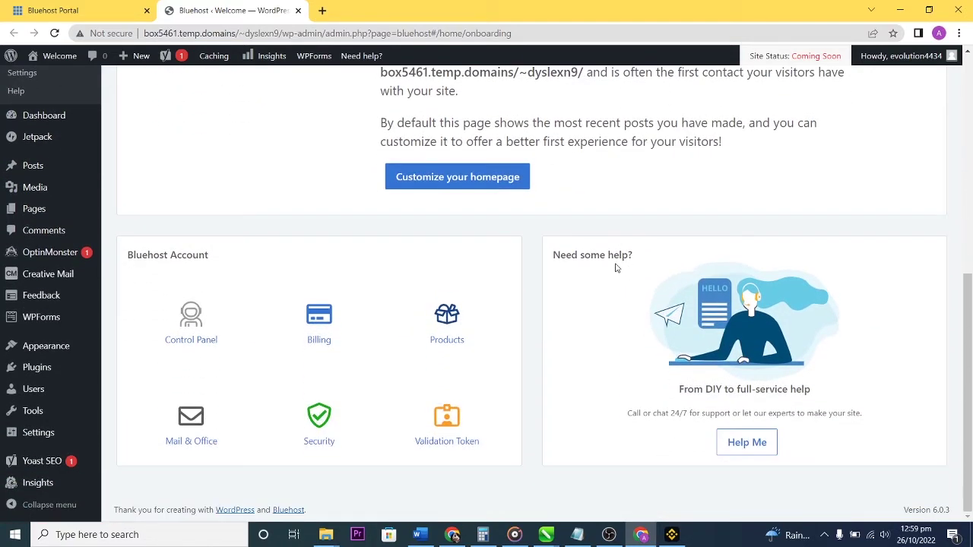
pyautogui.scroll(6, 364, 258)
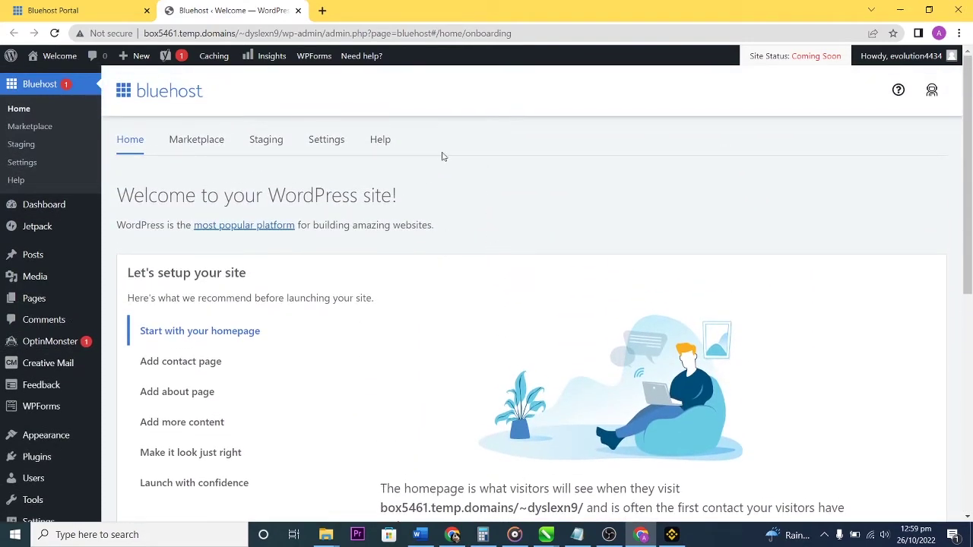
pyautogui.moveTo(51, 59)
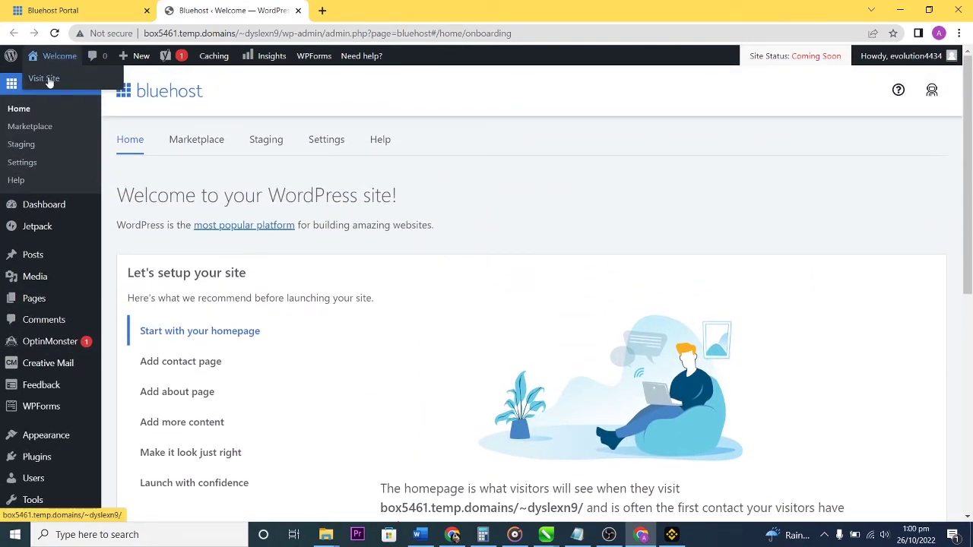
# View the live Welcome homepage top to bottom and back, then head toward the Dashboard.
pyautogui.click(46, 79)
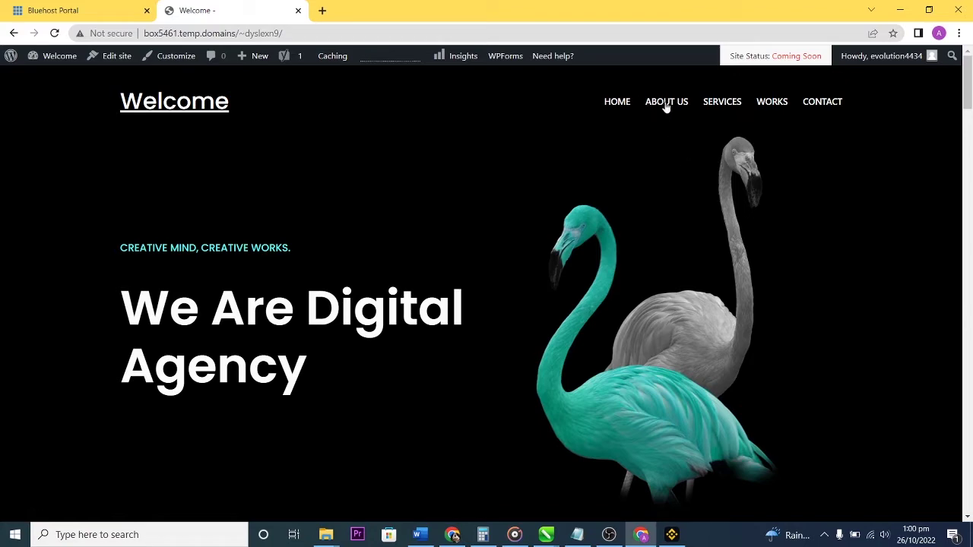
pyautogui.scroll(-10, 758, 210)
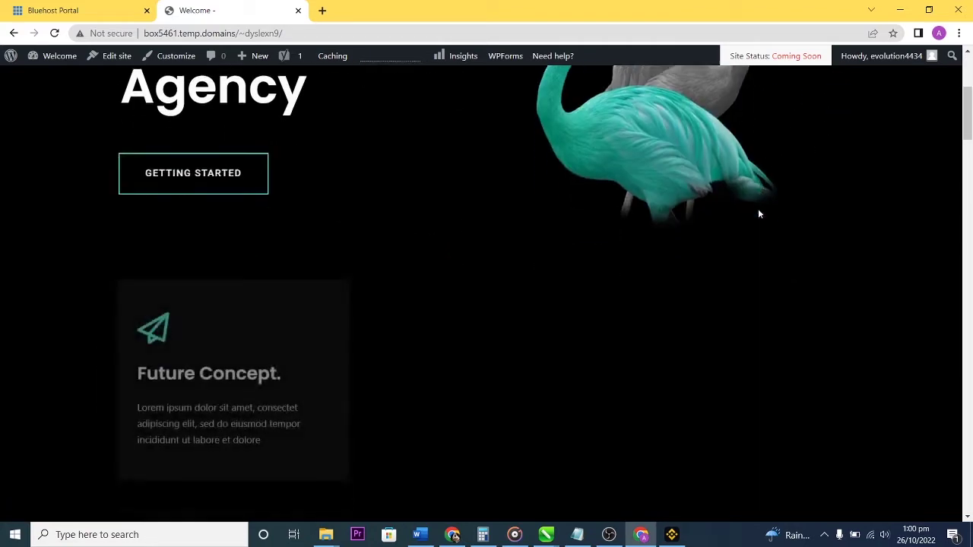
pyautogui.scroll(-7, 758, 215)
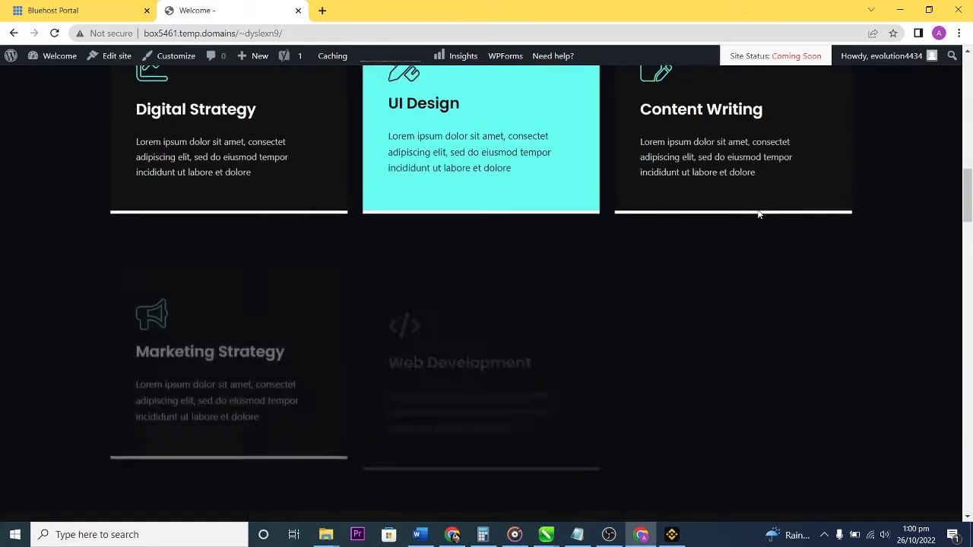
pyautogui.scroll(-10, 757, 214)
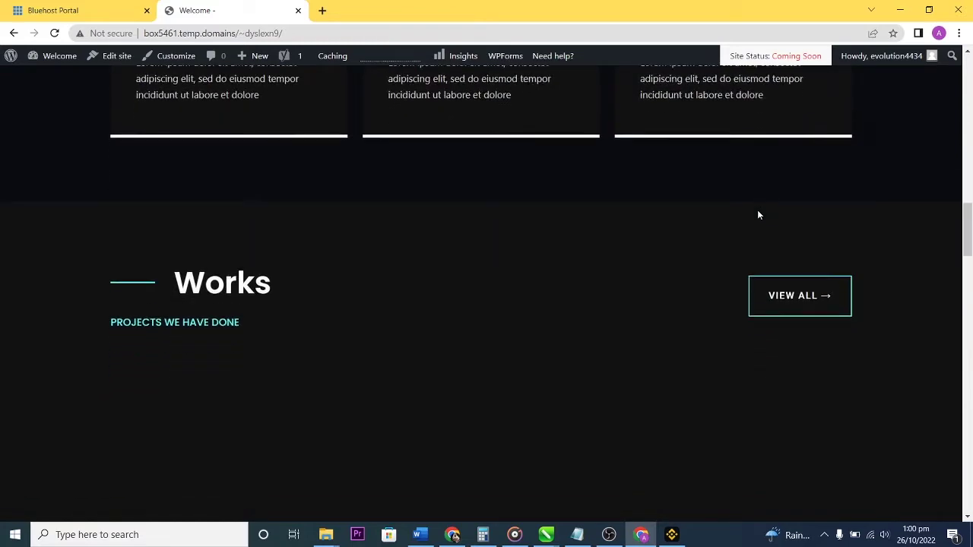
pyautogui.scroll(-15, 758, 216)
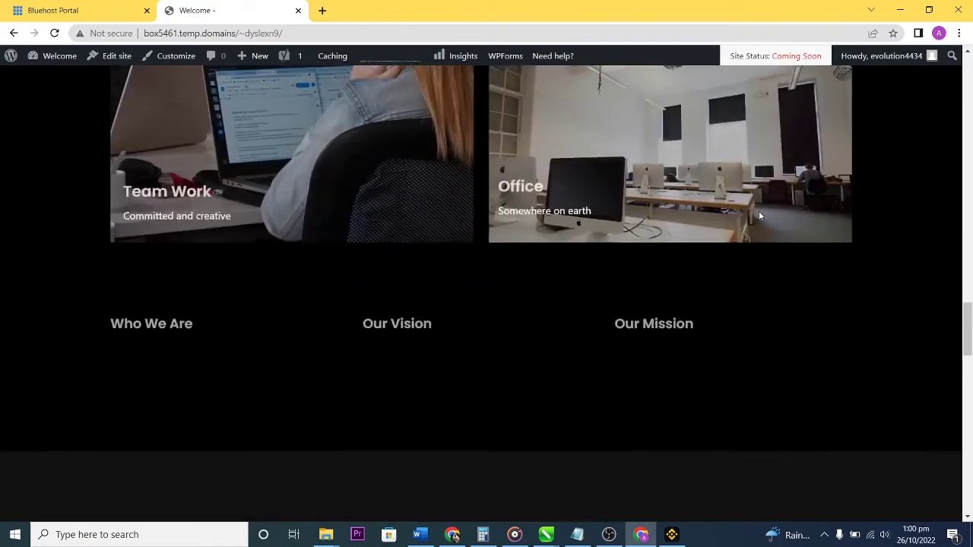
pyautogui.scroll(-8, 759, 217)
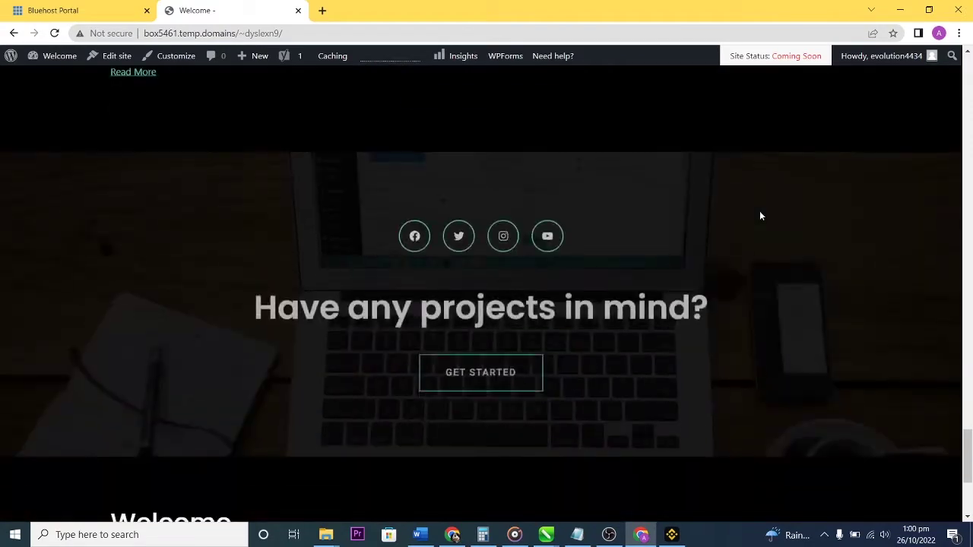
pyautogui.scroll(20, 761, 216)
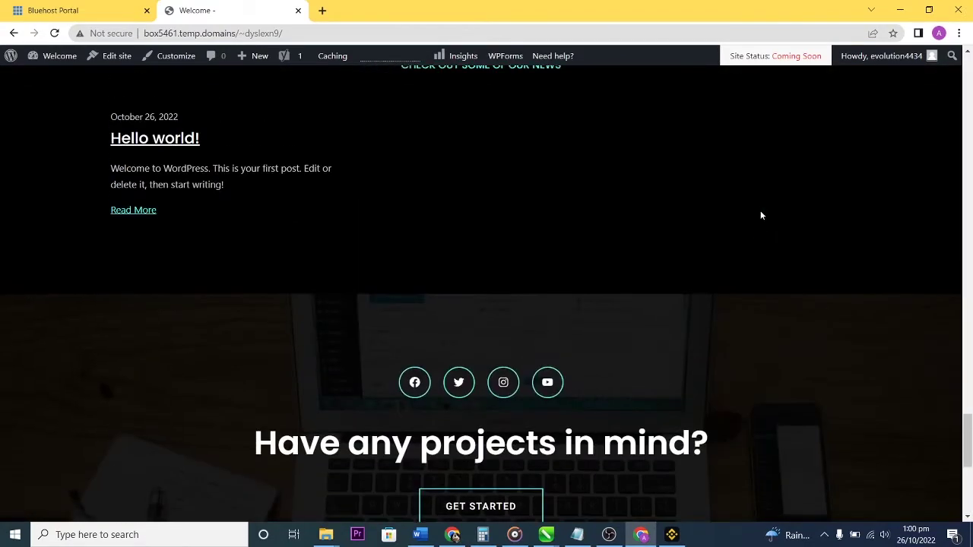
pyautogui.scroll(20, 760, 215)
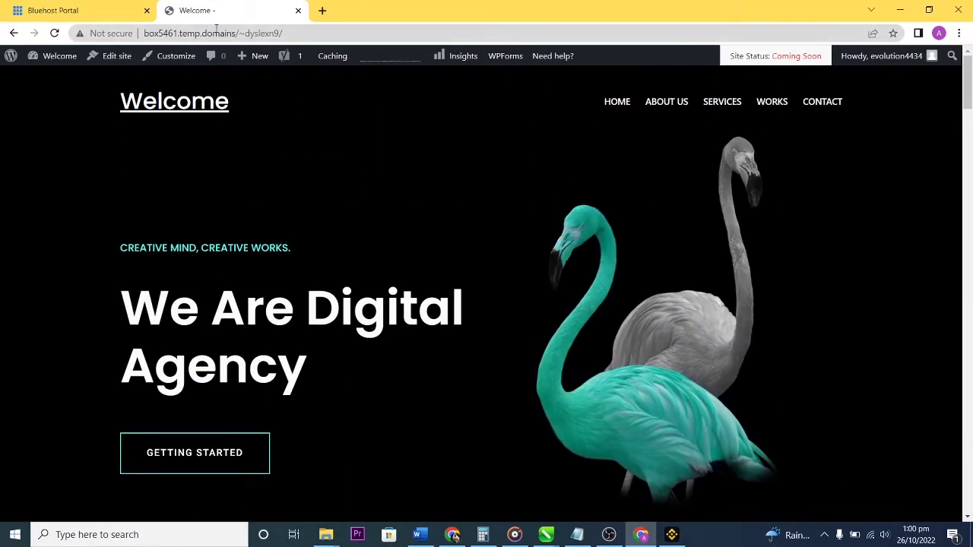
pyautogui.click(61, 76)
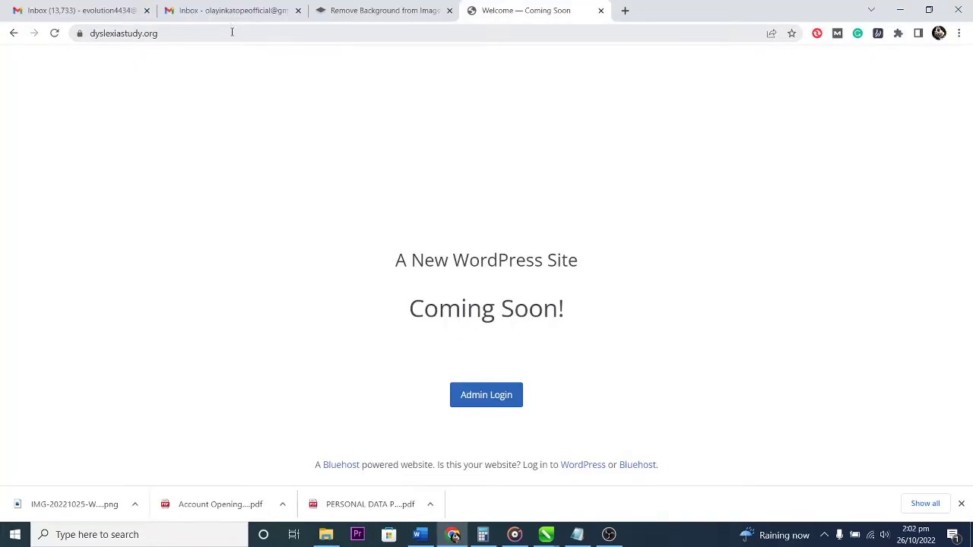
# Load dyslexiastudy.org/wp-admin and expand Advanced on the certificate privacy warning.
pyautogui.click(232, 31)
pyautogui.click(232, 32)
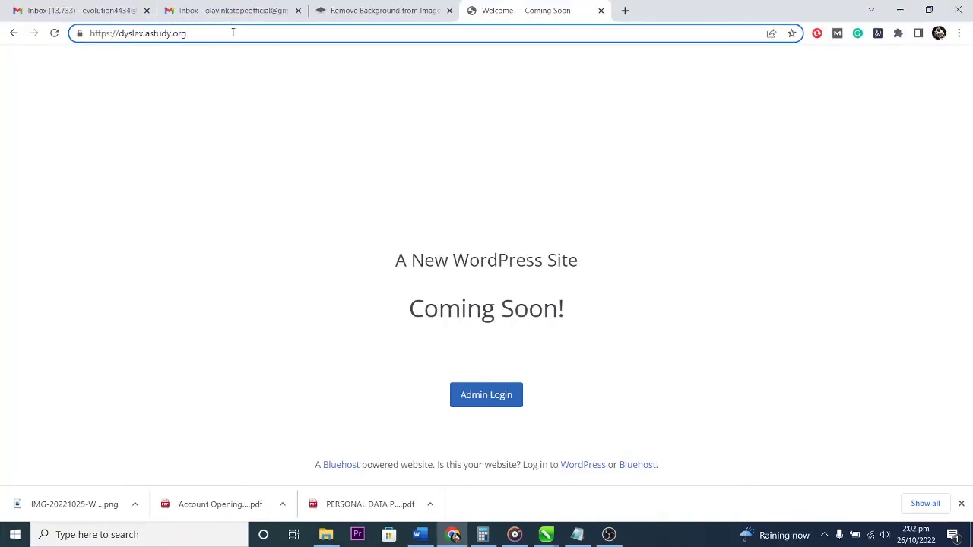
pyautogui.write('/')
pyautogui.write('wp')
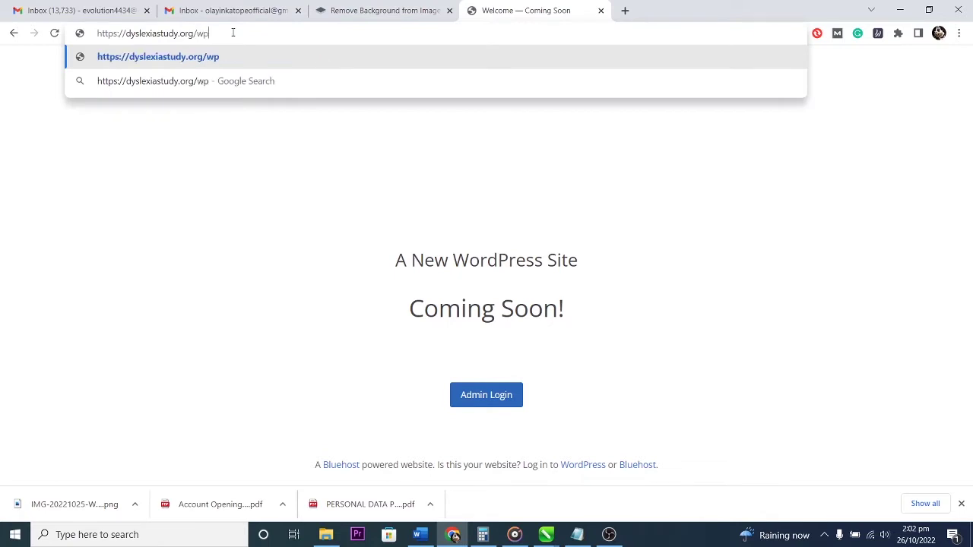
pyautogui.write('-admin')
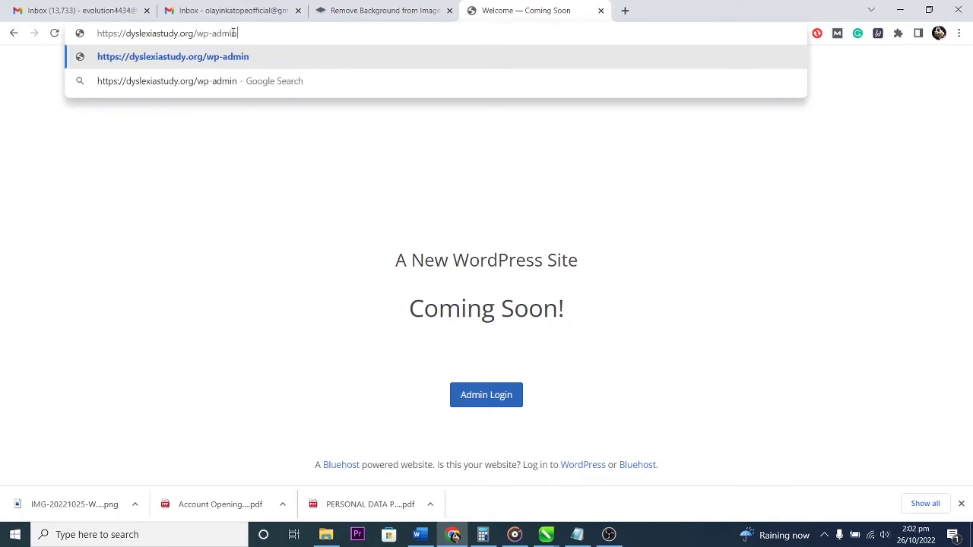
pyautogui.press('Return')
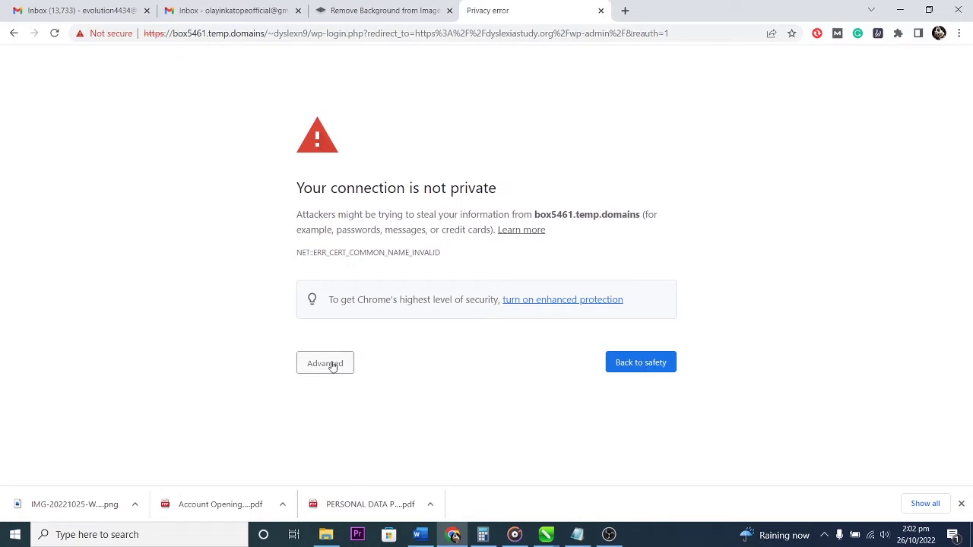
pyautogui.click(332, 364)
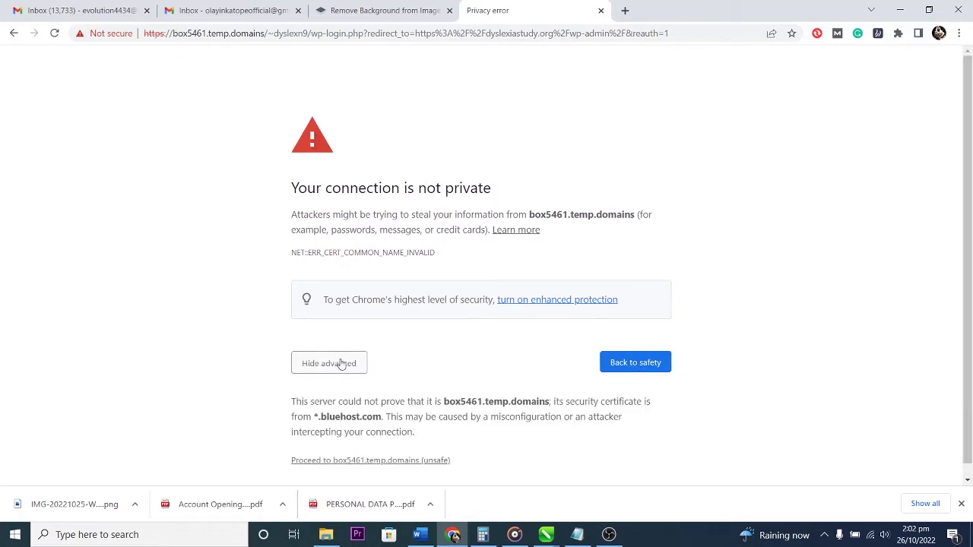
pyautogui.scroll(-1, 463, 359)
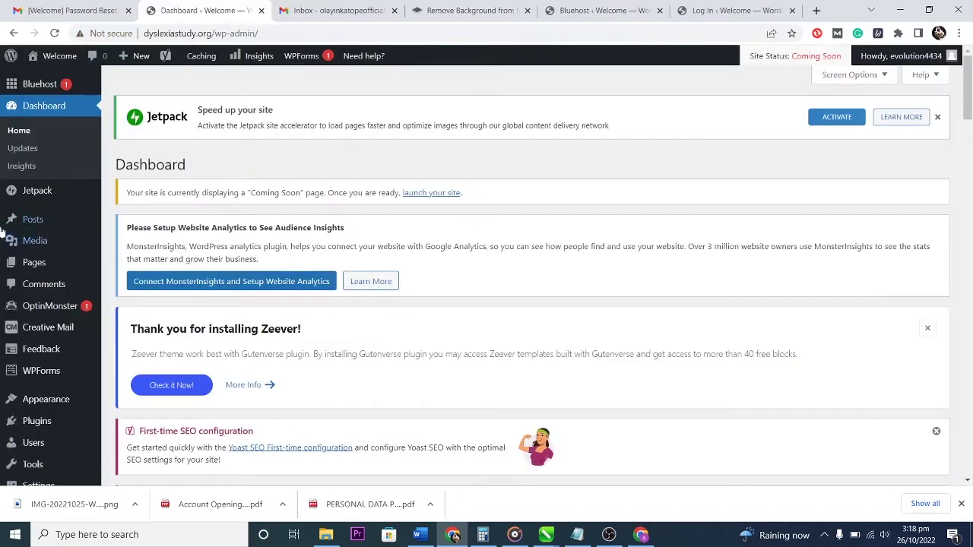
# Visit the live front page and scroll through its 'We Are Digital Agency' design and back up.
pyautogui.moveTo(61, 68)
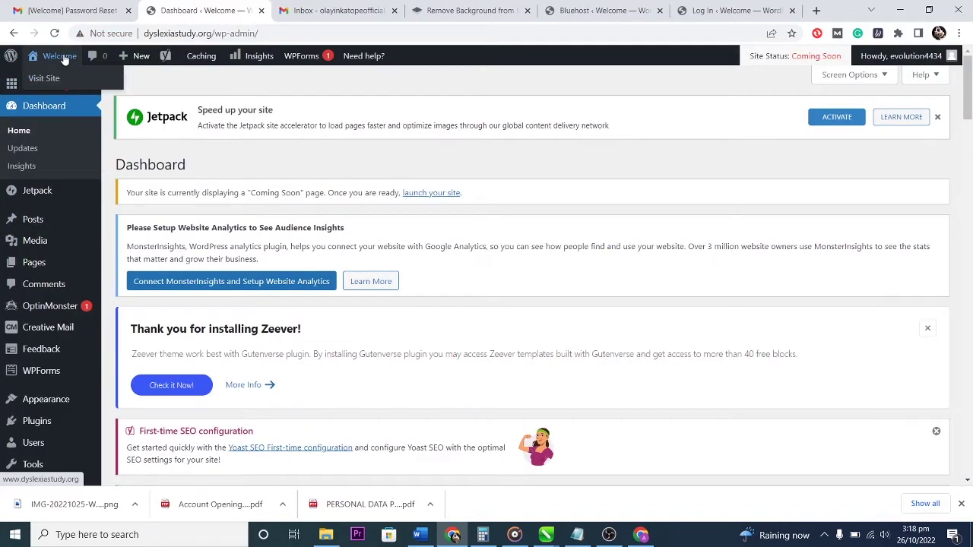
pyautogui.click(61, 79)
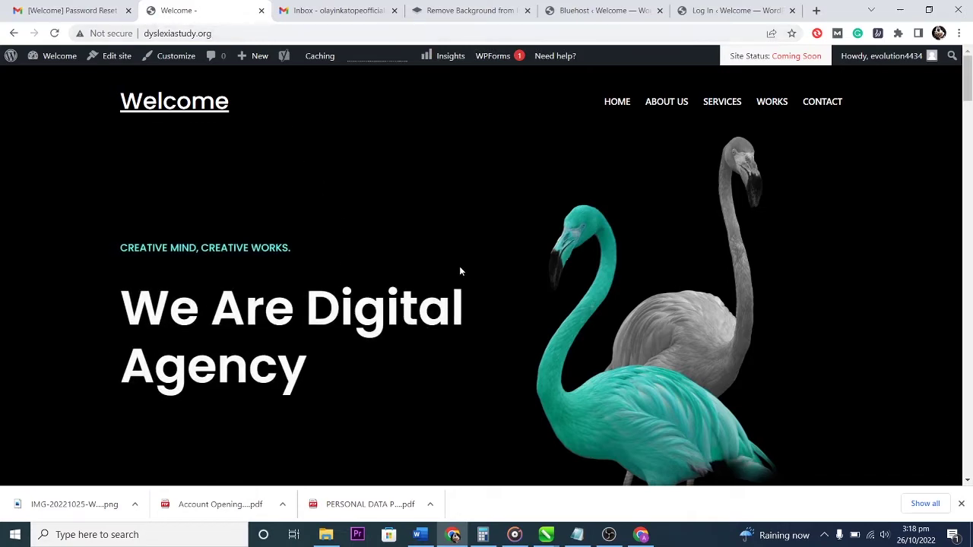
pyautogui.scroll(-6, 473, 280)
pyautogui.scroll(-5, 471, 276)
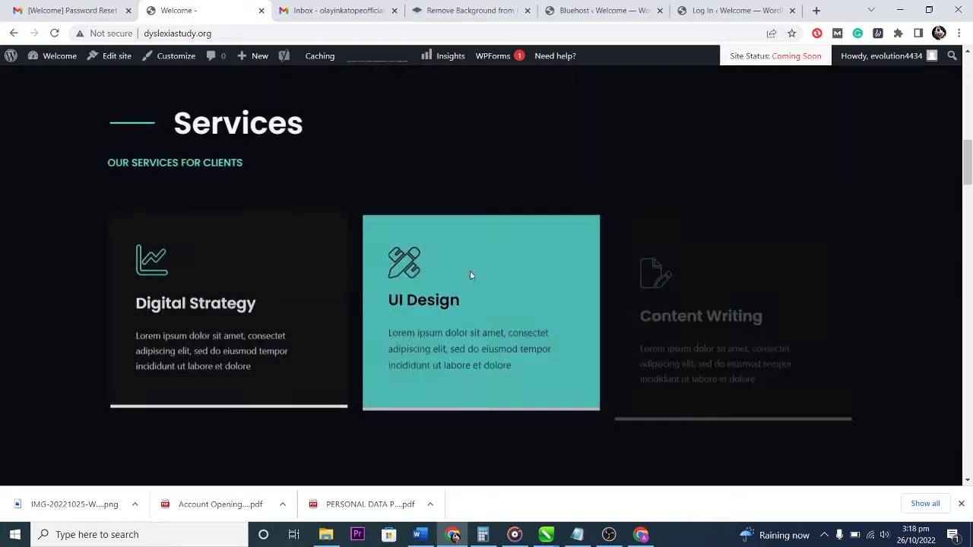
pyautogui.scroll(-8, 471, 276)
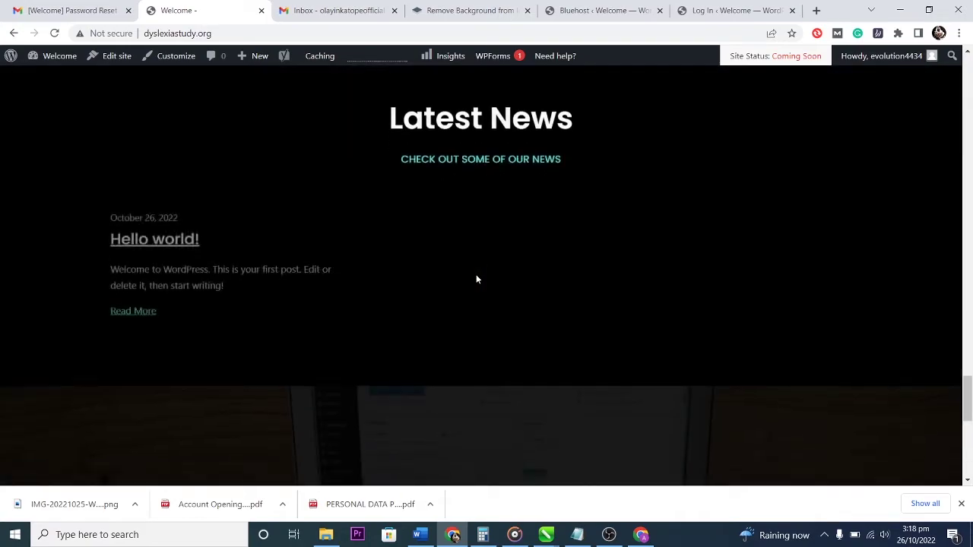
pyautogui.scroll(-10, 476, 277)
pyautogui.scroll(15, 476, 279)
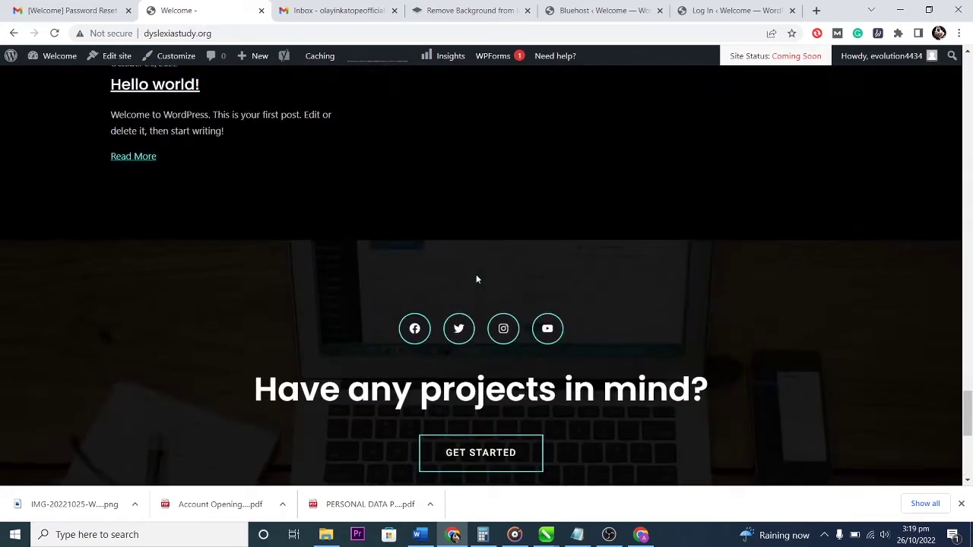
pyautogui.scroll(15, 472, 276)
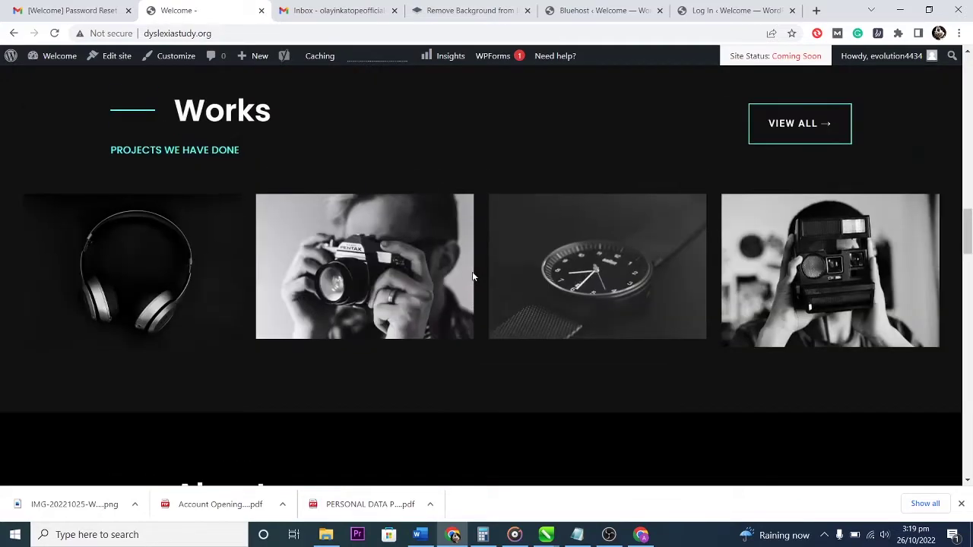
pyautogui.scroll(2, 470, 276)
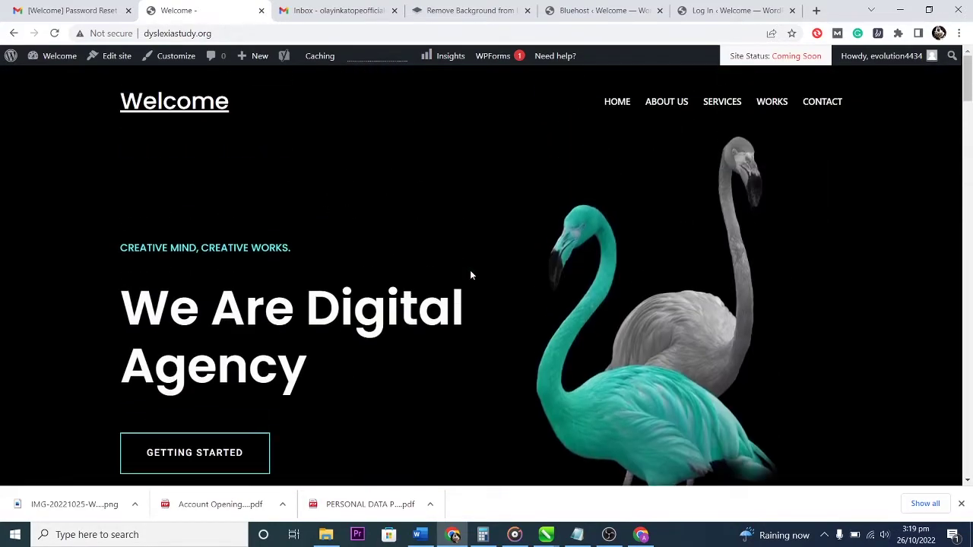
# From the Dashboard, open Settings > Permalinks and check Post name (/%postname%/) is selected.
pyautogui.moveTo(53, 59)
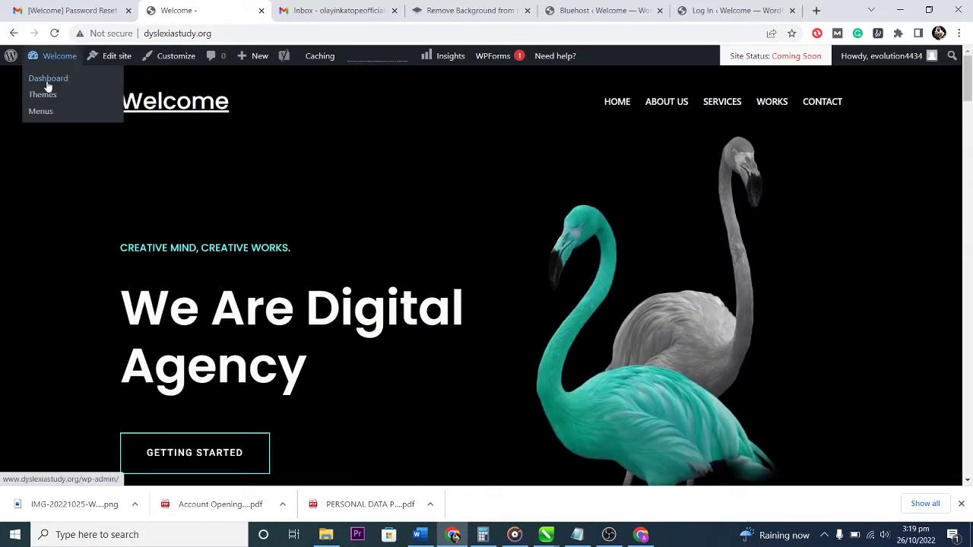
pyautogui.click(47, 82)
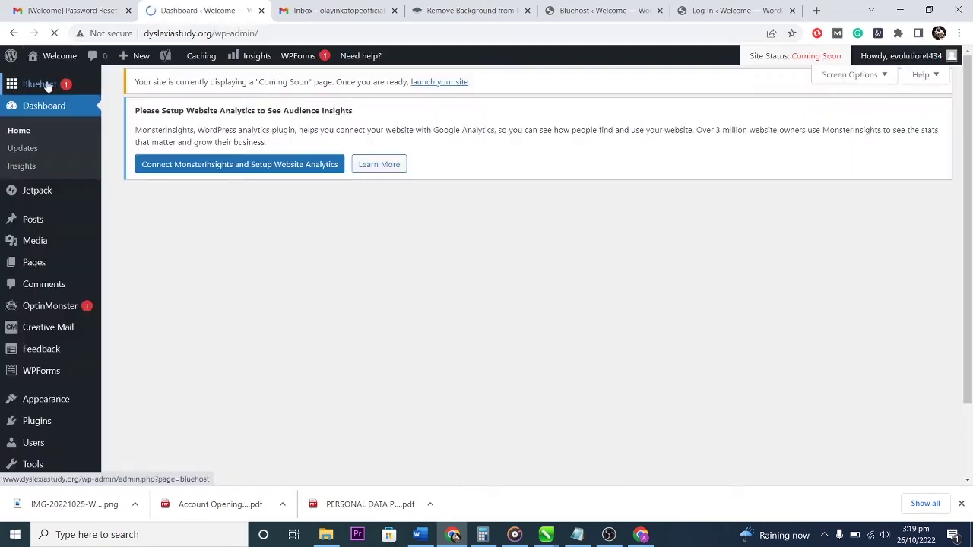
pyautogui.scroll(-3, 54, 367)
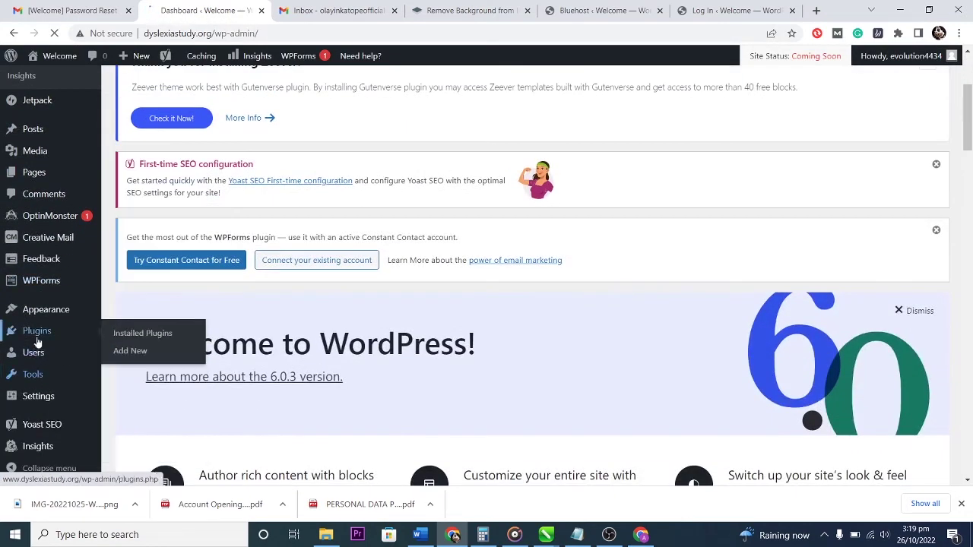
pyautogui.moveTo(38, 397)
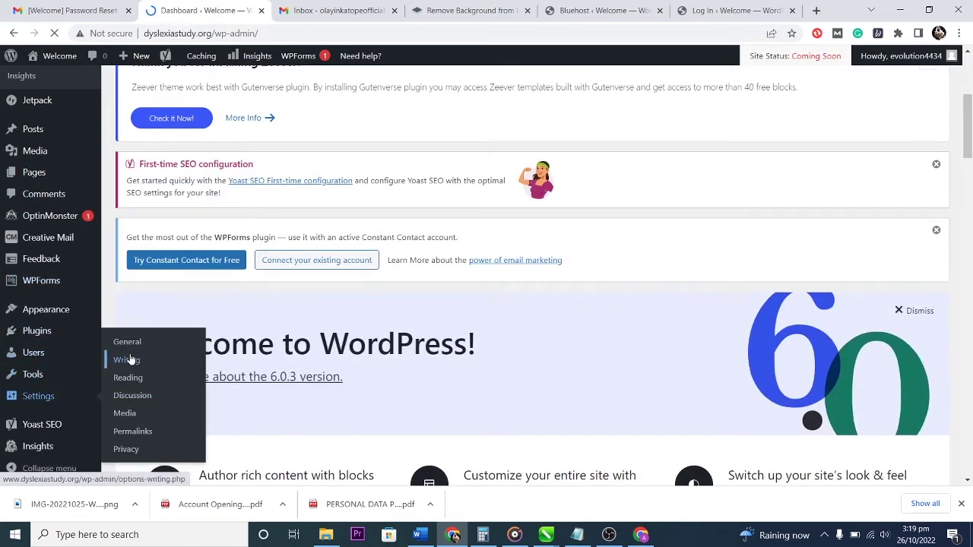
pyautogui.click(121, 438)
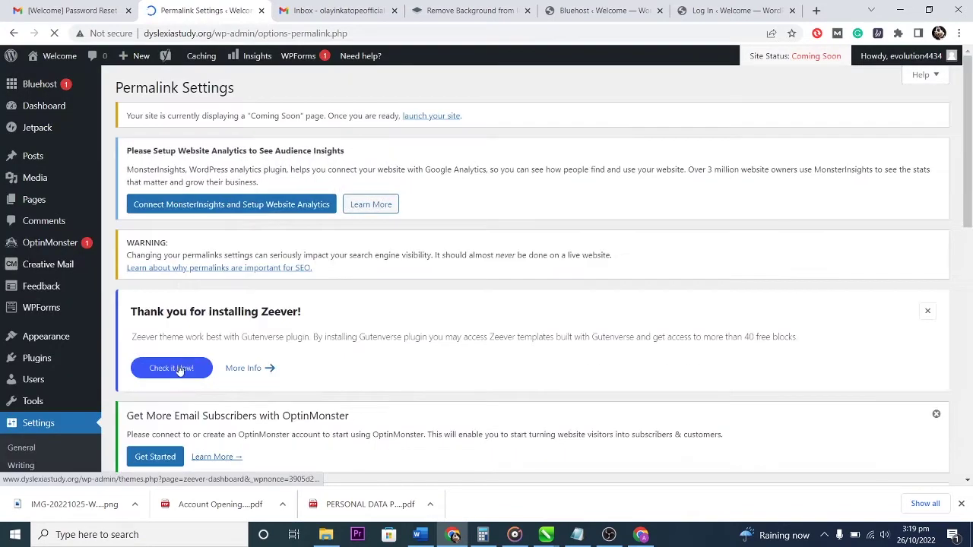
pyautogui.scroll(-5, 294, 369)
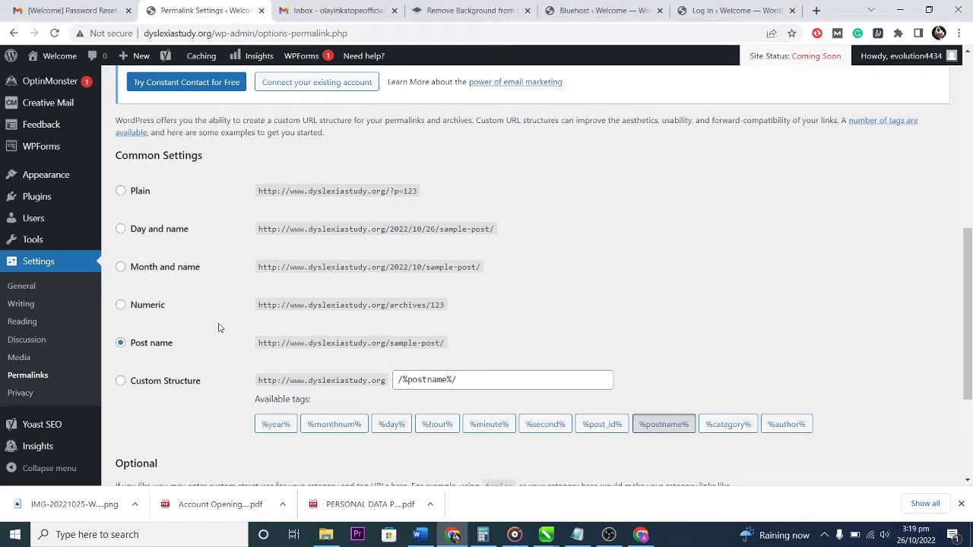
pyautogui.scroll(-3, 352, 324)
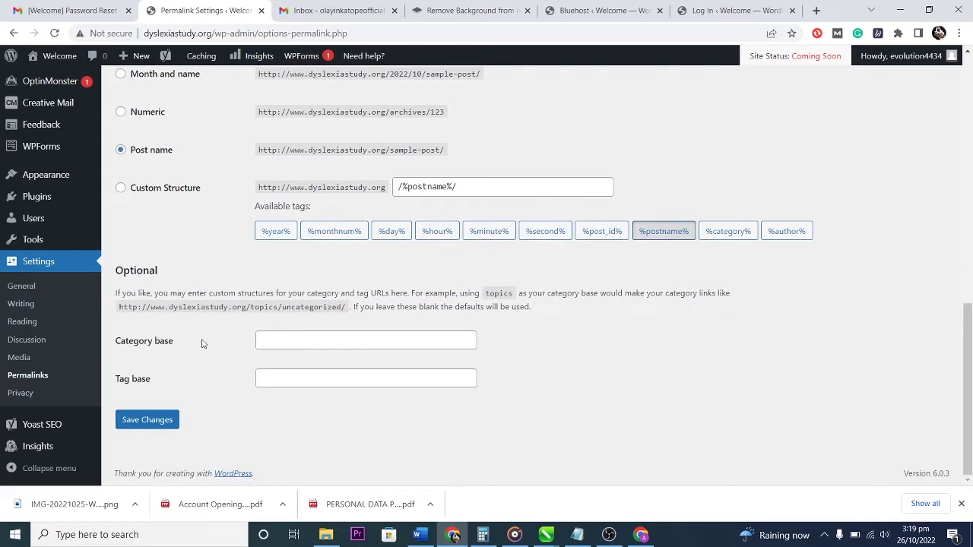
pyautogui.scroll(2, 218, 247)
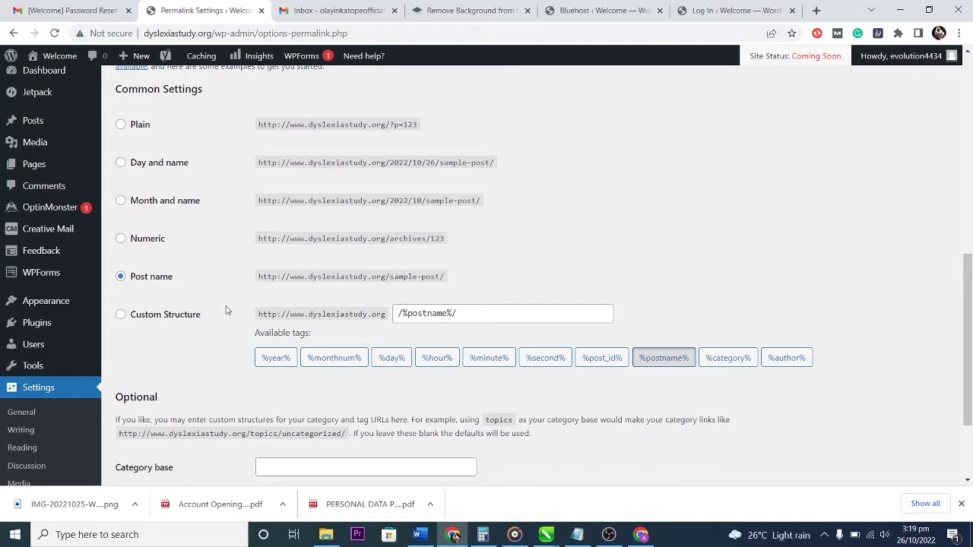
pyautogui.scroll(-2, 59, 419)
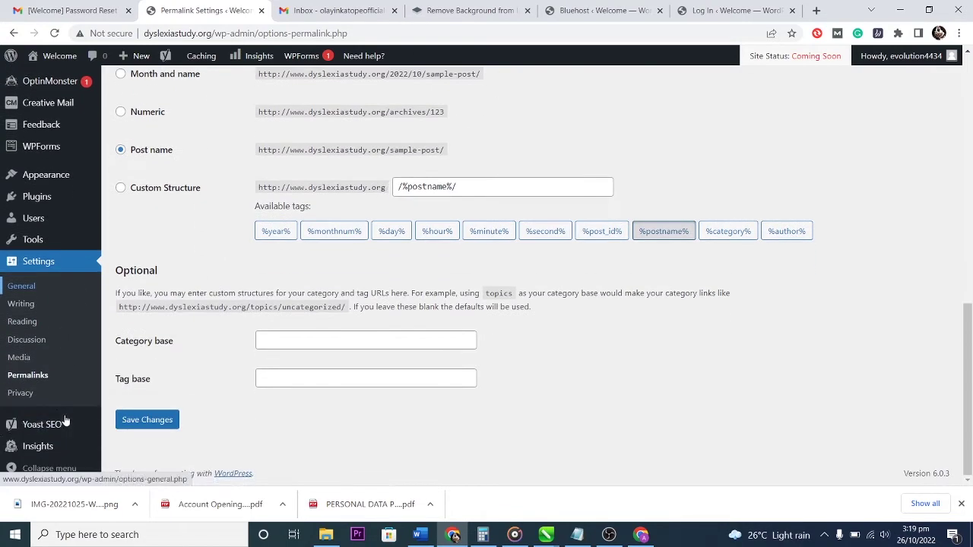
# In General Settings, change the WordPress Address and Site Address from http to https.
pyautogui.click(29, 288)
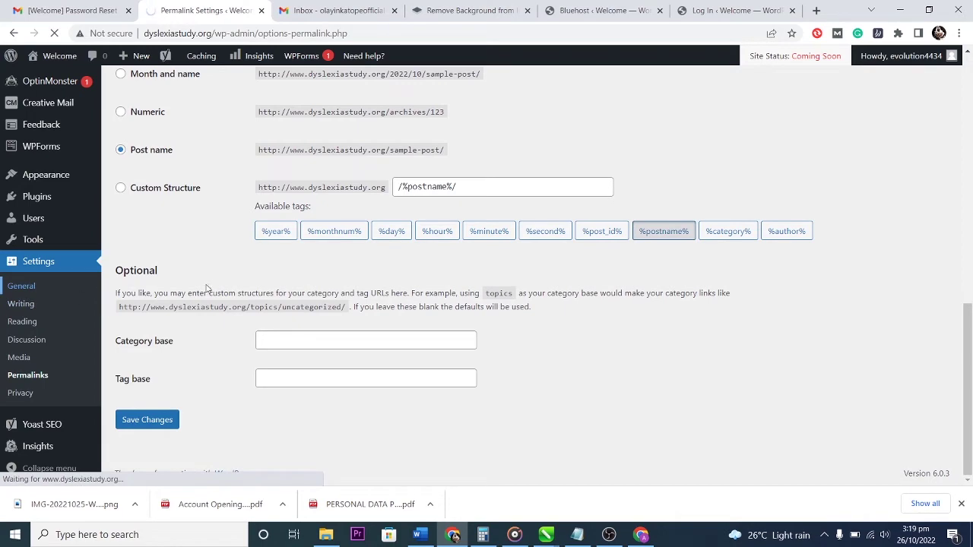
pyautogui.scroll(-4, 253, 302)
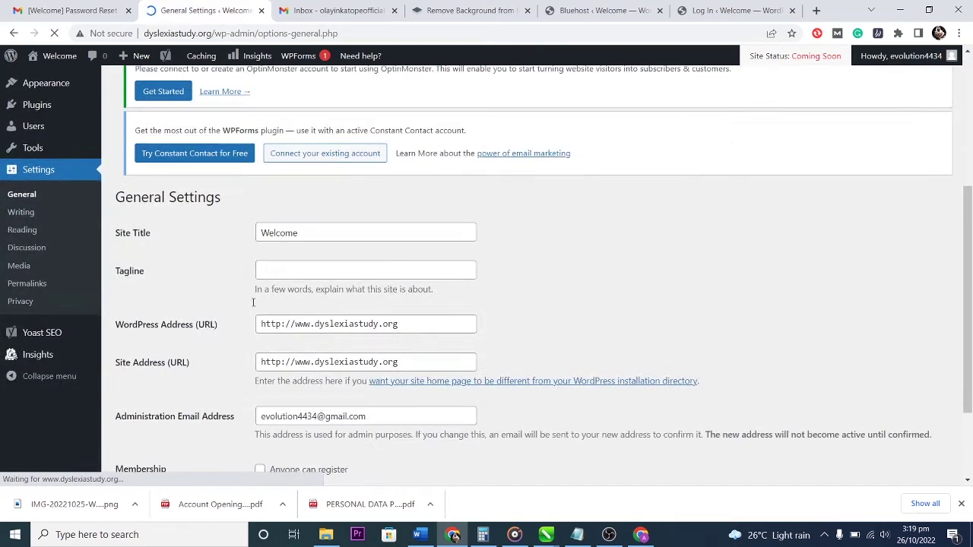
pyautogui.scroll(-1, 253, 302)
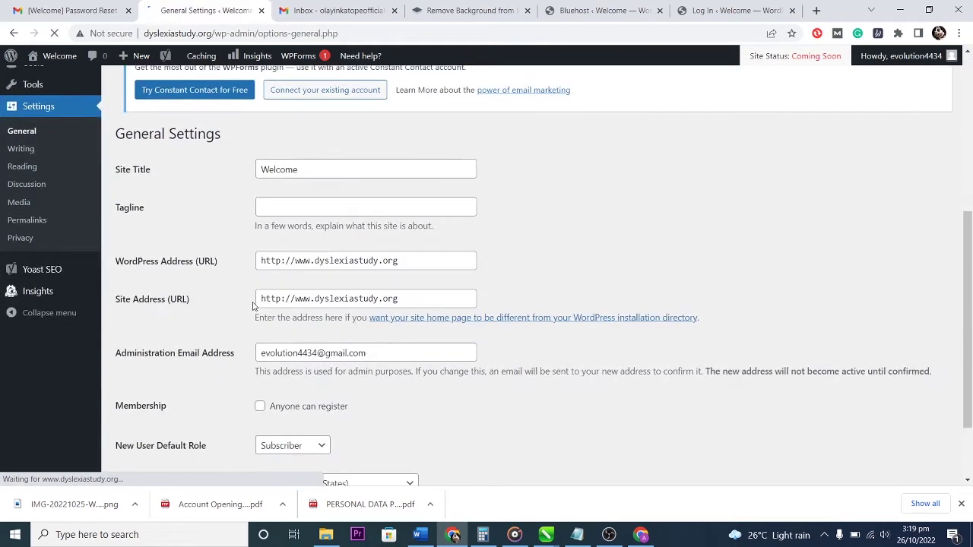
pyautogui.click(278, 261)
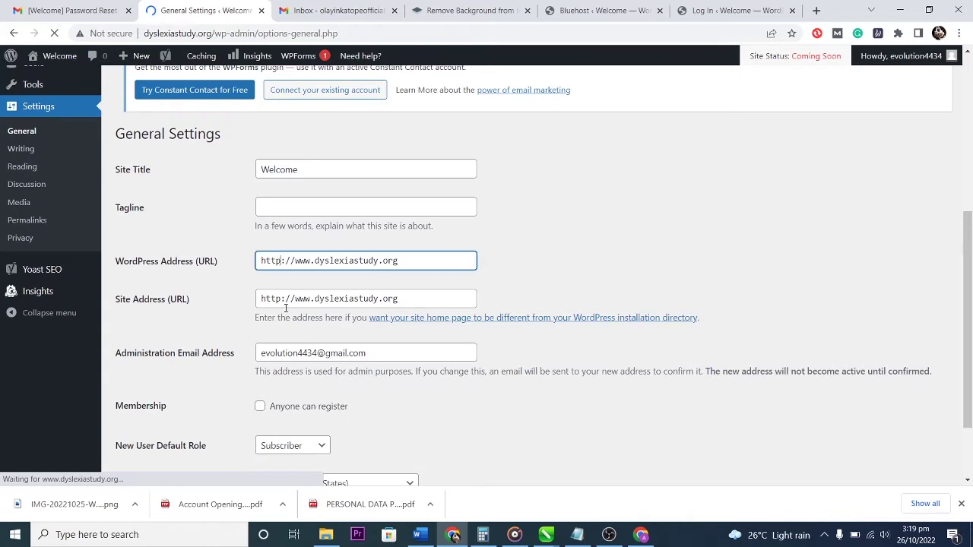
pyautogui.write('s')
pyautogui.click(283, 298)
pyautogui.write('s')
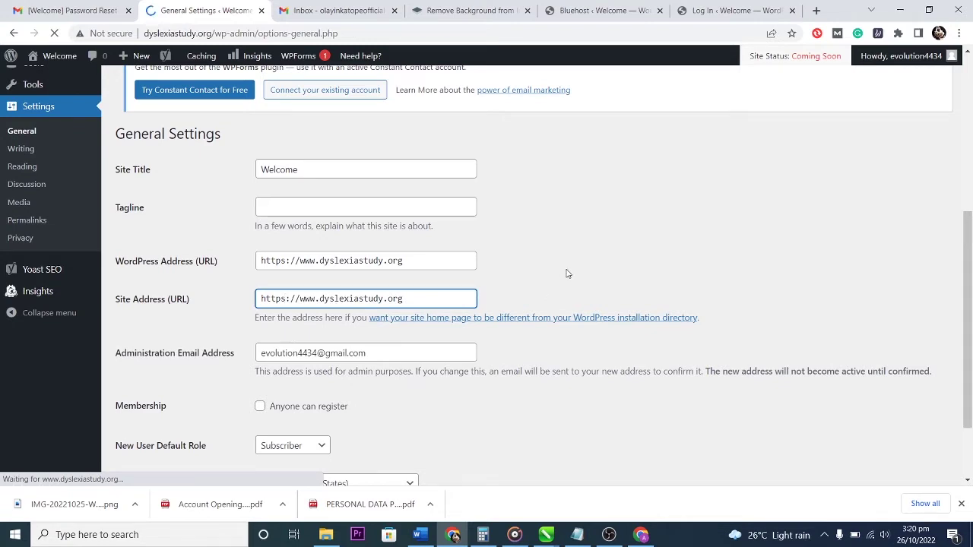
# Save the General Settings with the new https addresses.
pyautogui.scroll(-1, 566, 274)
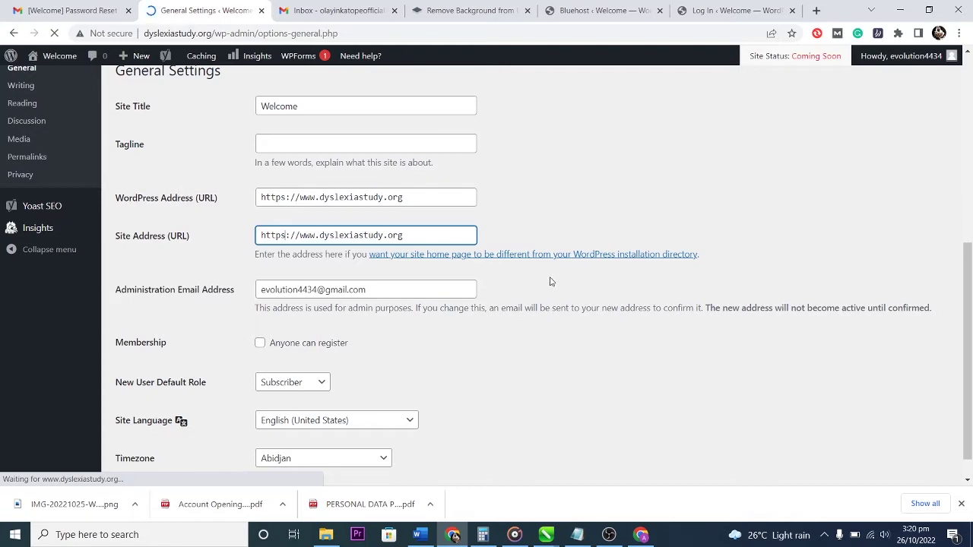
pyautogui.scroll(2, 547, 285)
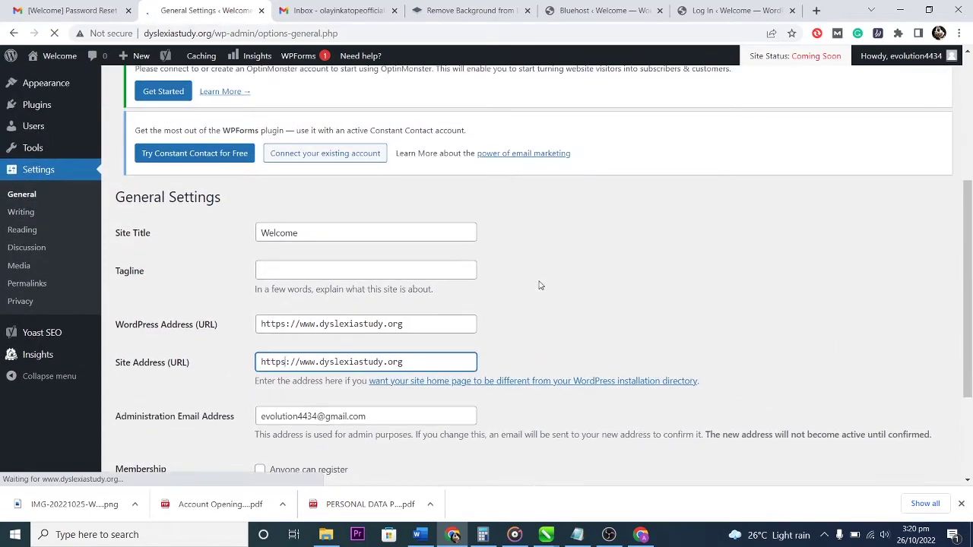
pyautogui.scroll(-2, 536, 313)
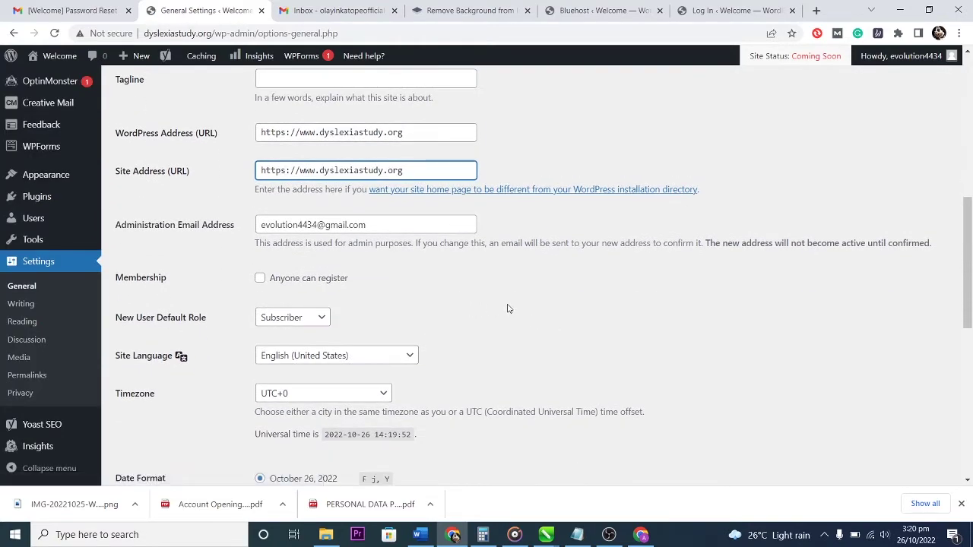
pyautogui.scroll(-4, 508, 309)
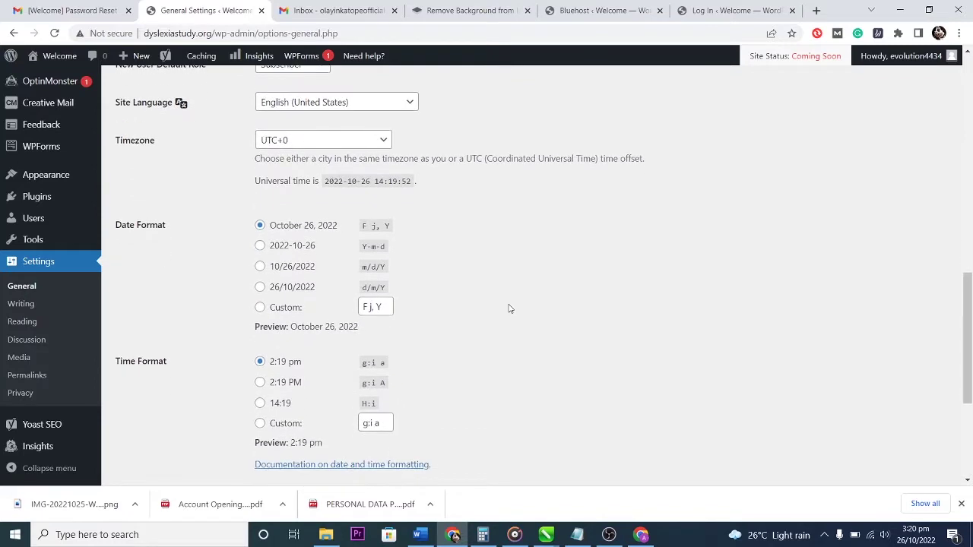
pyautogui.scroll(-3, 509, 309)
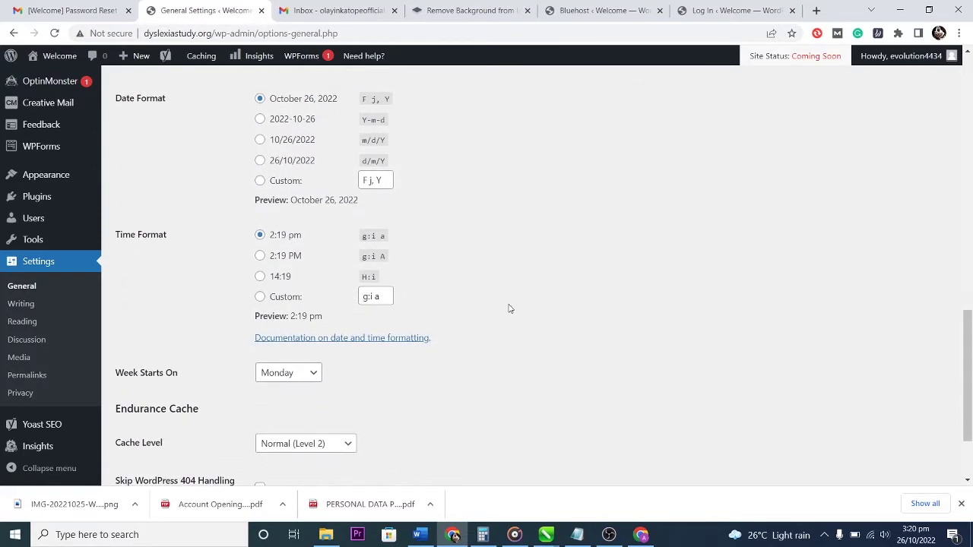
pyautogui.scroll(-1, 509, 308)
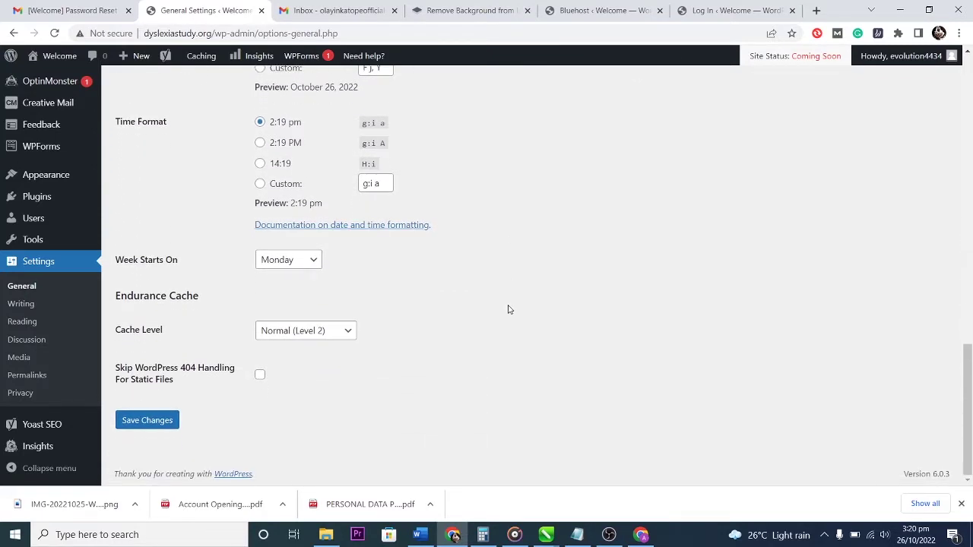
pyautogui.scroll(10, 505, 311)
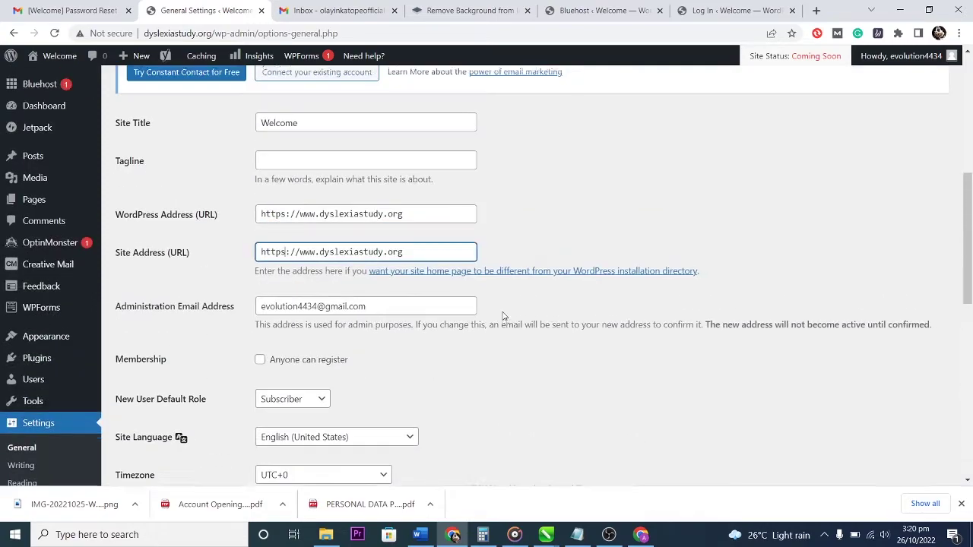
pyautogui.scroll(4, 502, 316)
pyautogui.scroll(-3, 503, 316)
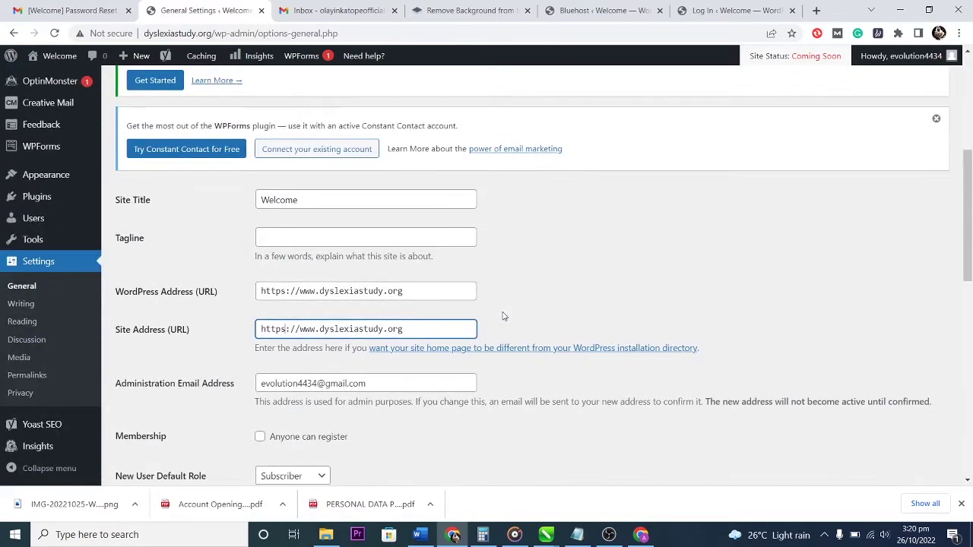
pyautogui.scroll(-8, 503, 316)
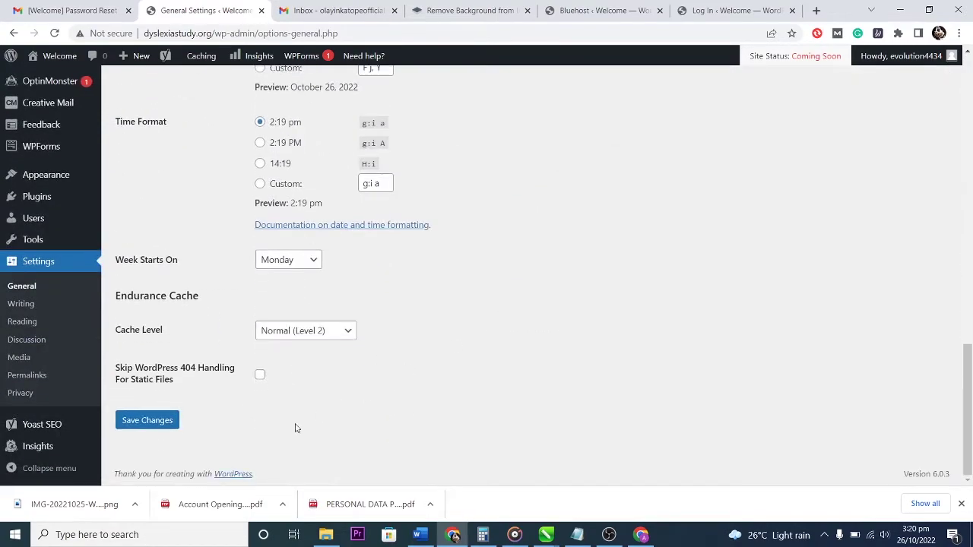
pyautogui.click(147, 422)
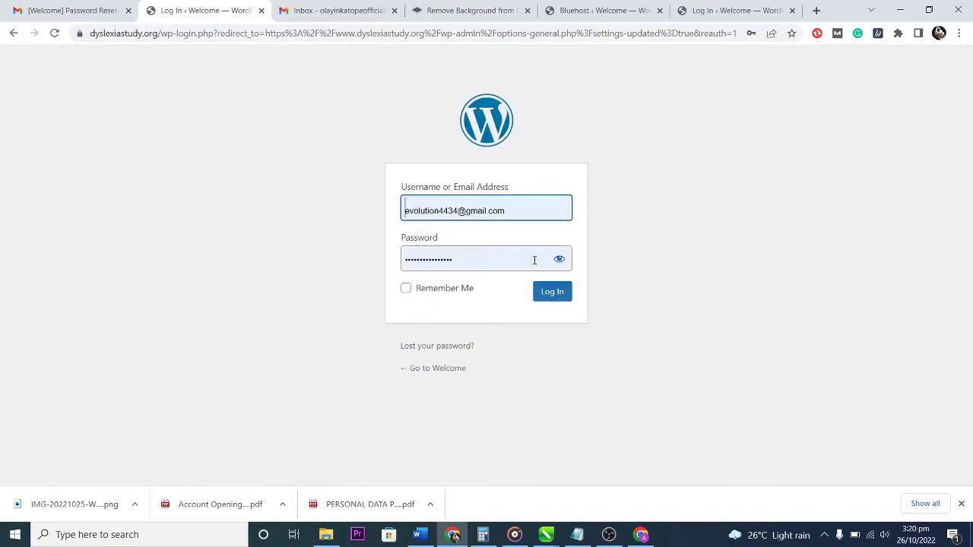
# Log back in and open the site's front page, now served over https.
pyautogui.click(547, 294)
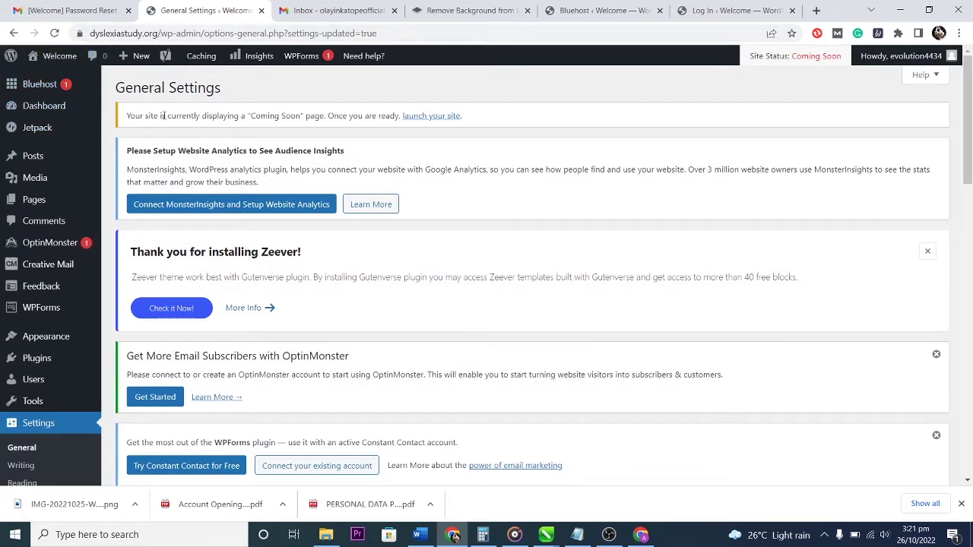
pyautogui.click(56, 59)
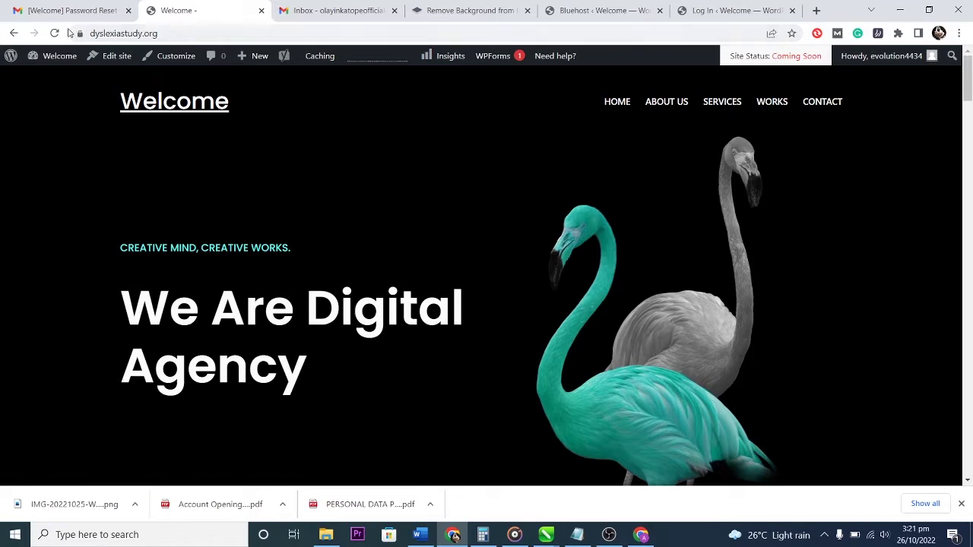
# On the Dashboard, dismiss the Zeever, Yoast SEO and WPForms notices and the Welcome panel.
pyautogui.click(55, 78)
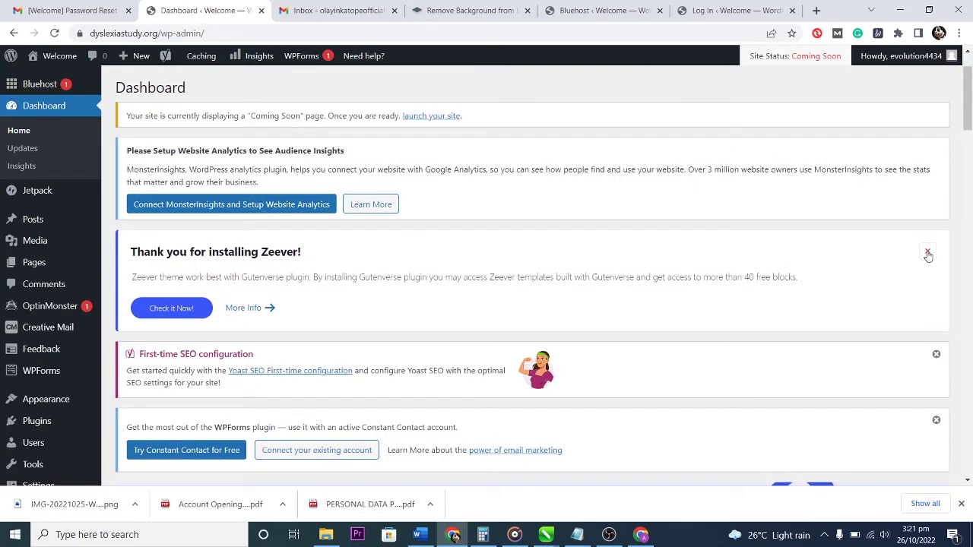
pyautogui.click(928, 256)
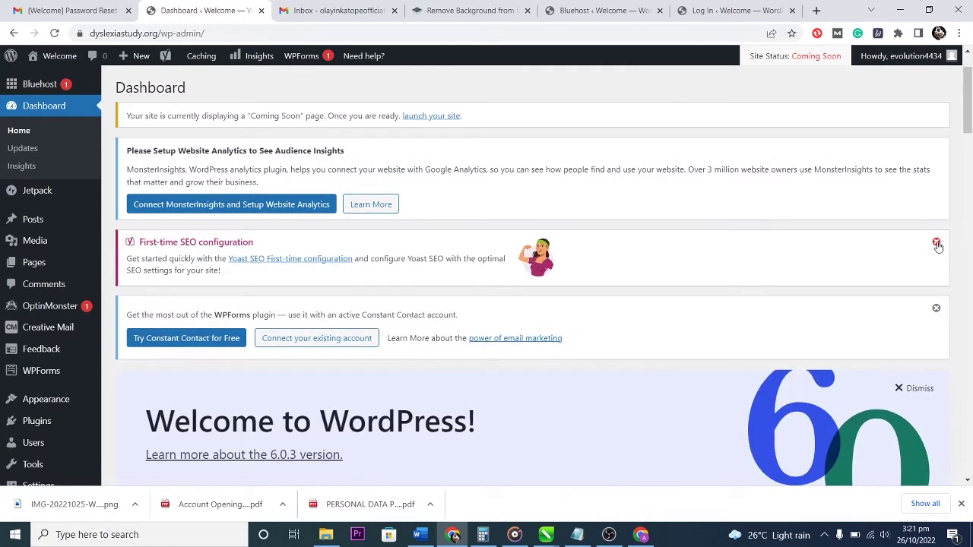
pyautogui.click(936, 242)
pyautogui.click(936, 243)
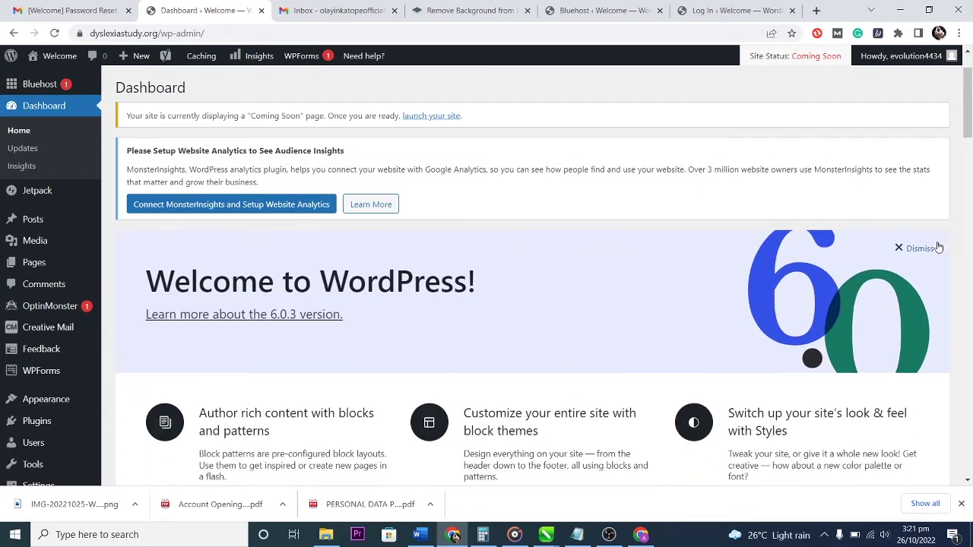
pyautogui.click(927, 249)
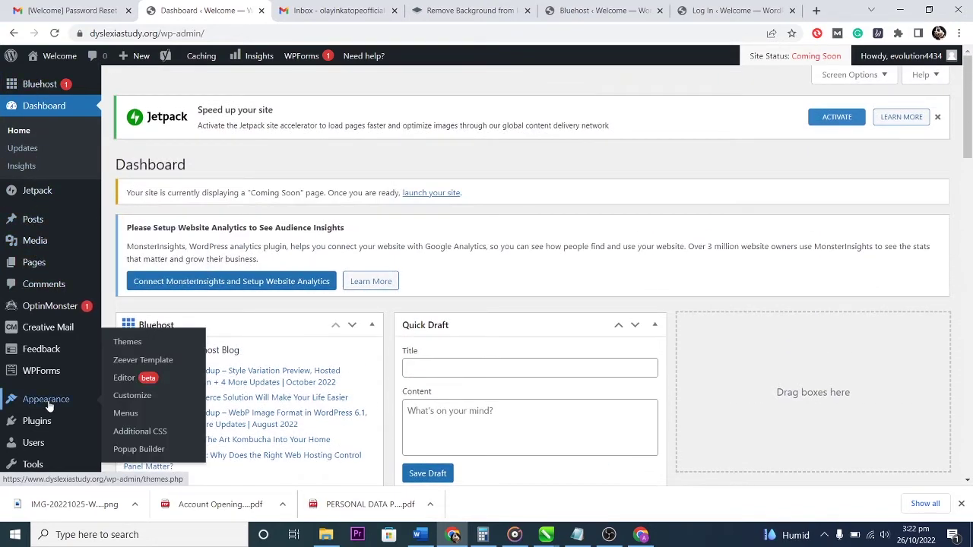
# Go to Appearance > Themes to list the installed themes.
pyautogui.scroll(-2, 48, 406)
pyautogui.moveTo(44, 310)
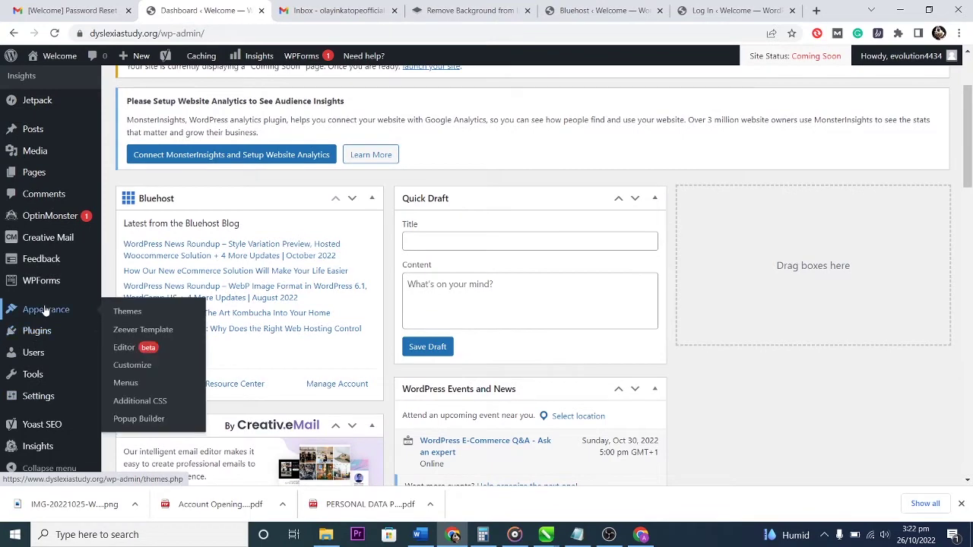
pyautogui.click(148, 313)
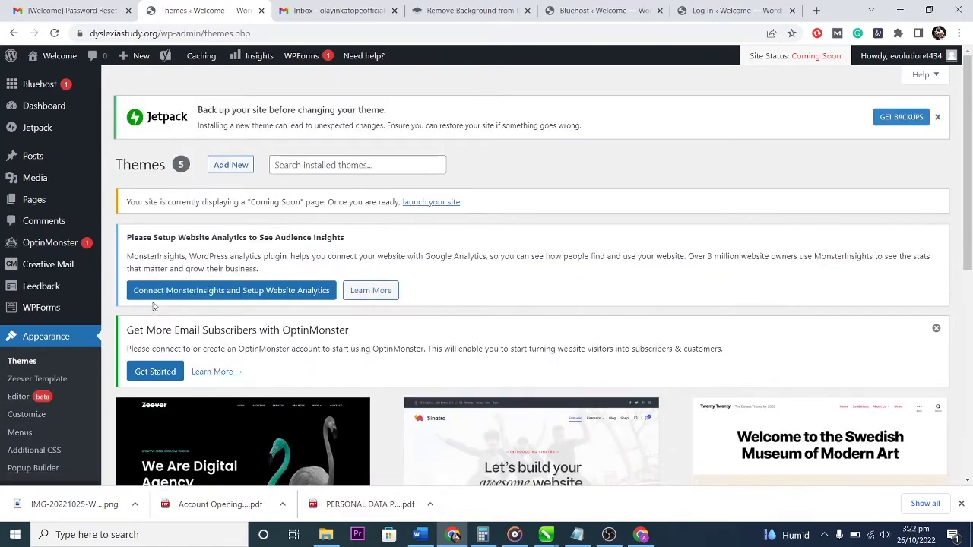
pyautogui.scroll(-3, 327, 342)
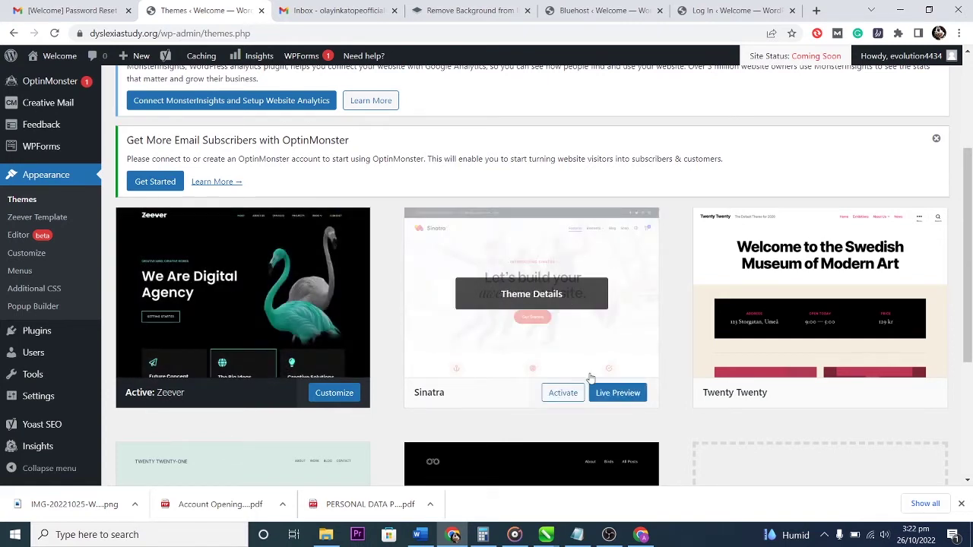
# Live-preview the Sinatra theme and step through the customizer tour to its final step.
pyautogui.click(623, 393)
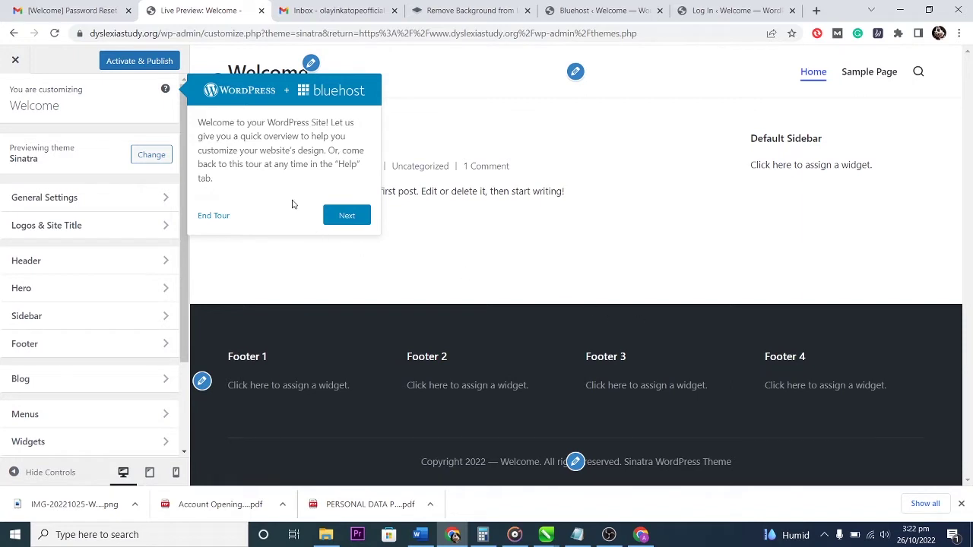
pyautogui.click(342, 217)
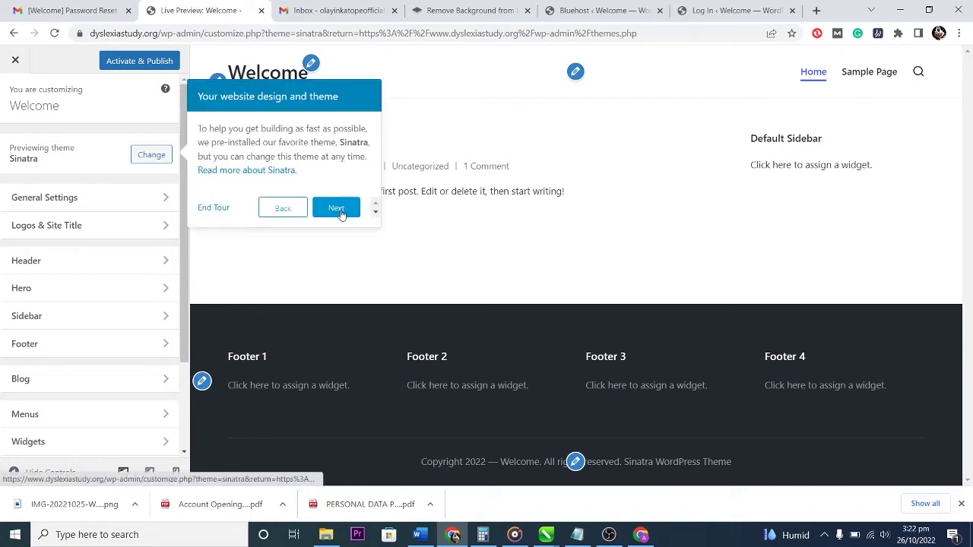
pyautogui.click(345, 209)
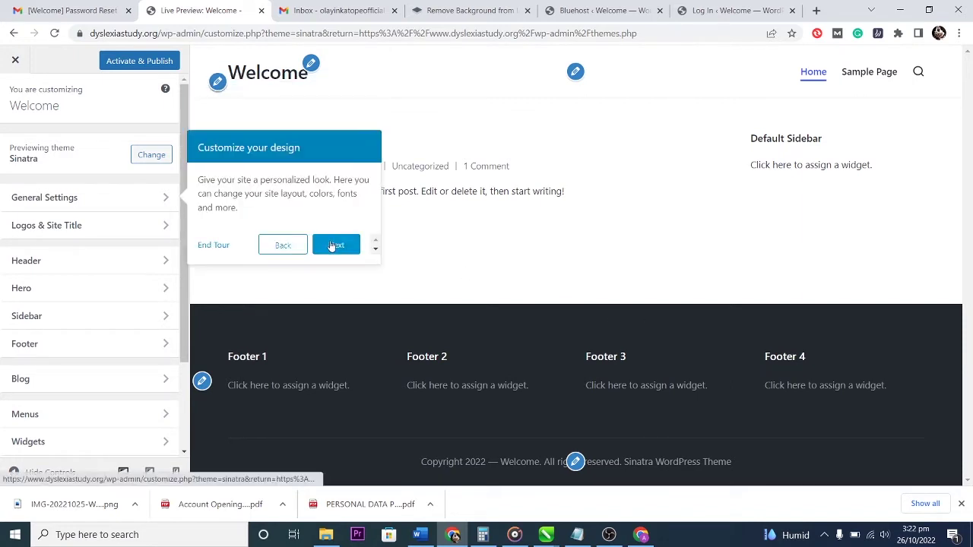
pyautogui.click(332, 244)
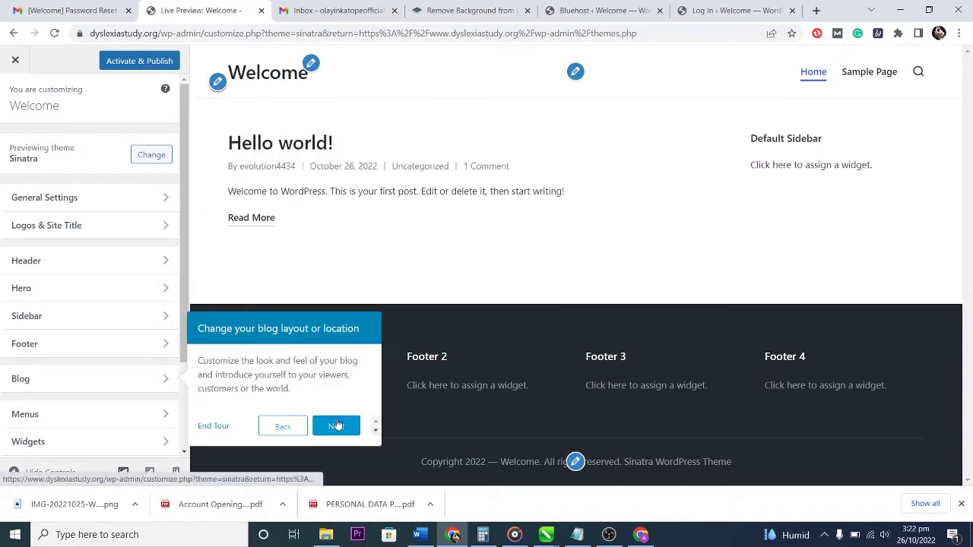
pyautogui.click(337, 426)
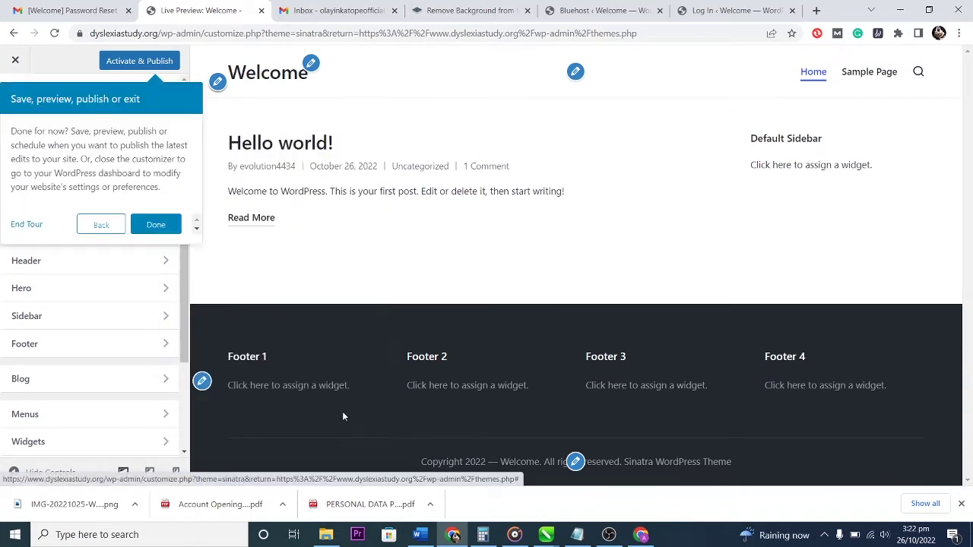
pyautogui.click(154, 224)
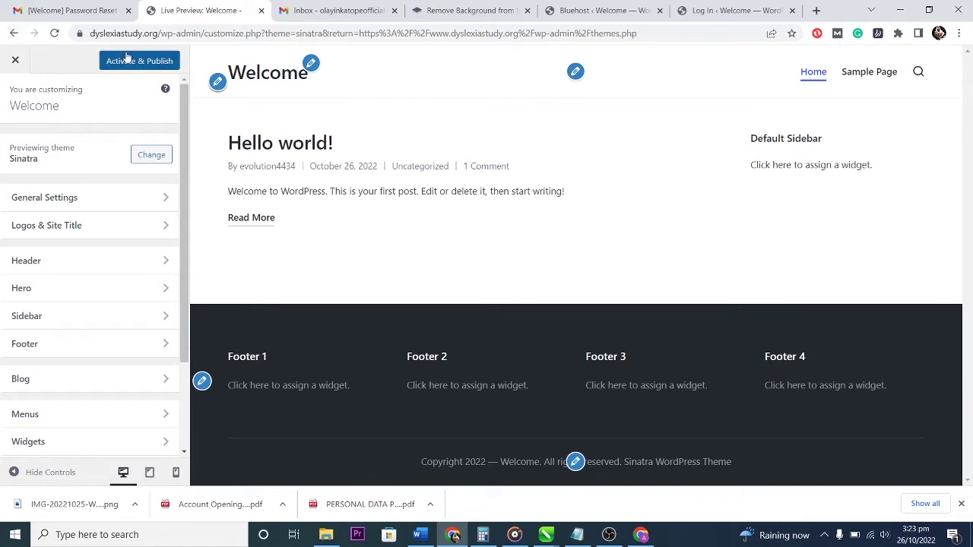
# Close the Sinatra preview and dismiss the OptinMonster notice on the Themes page.
pyautogui.click(14, 62)
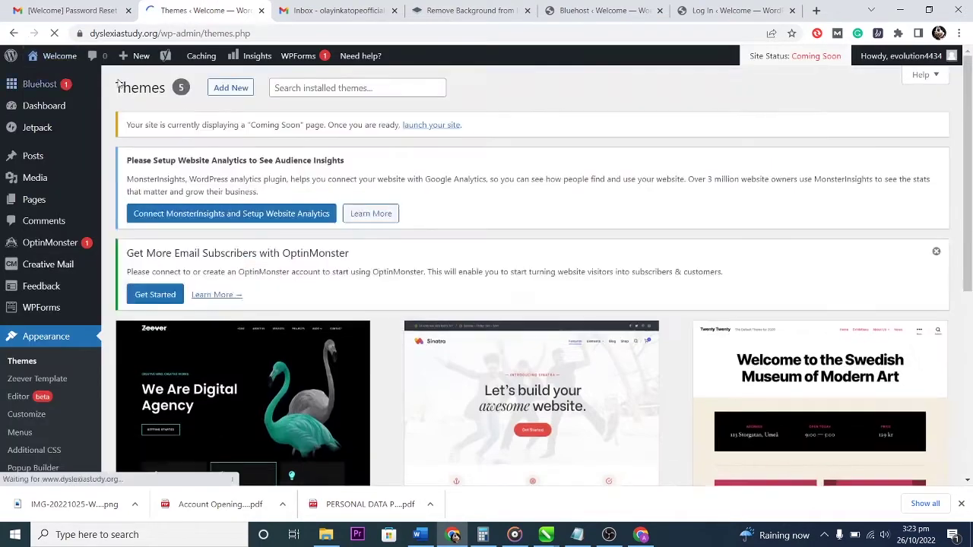
pyautogui.scroll(-1, 936, 157)
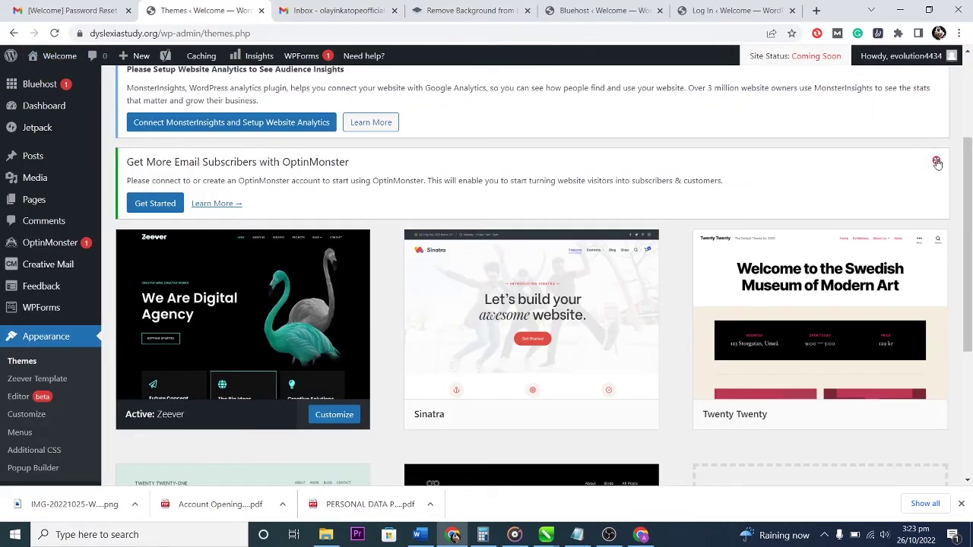
pyautogui.click(936, 157)
# Delete the Sinatra and Twenty Twenty-Two themes.
pyautogui.moveTo(608, 221)
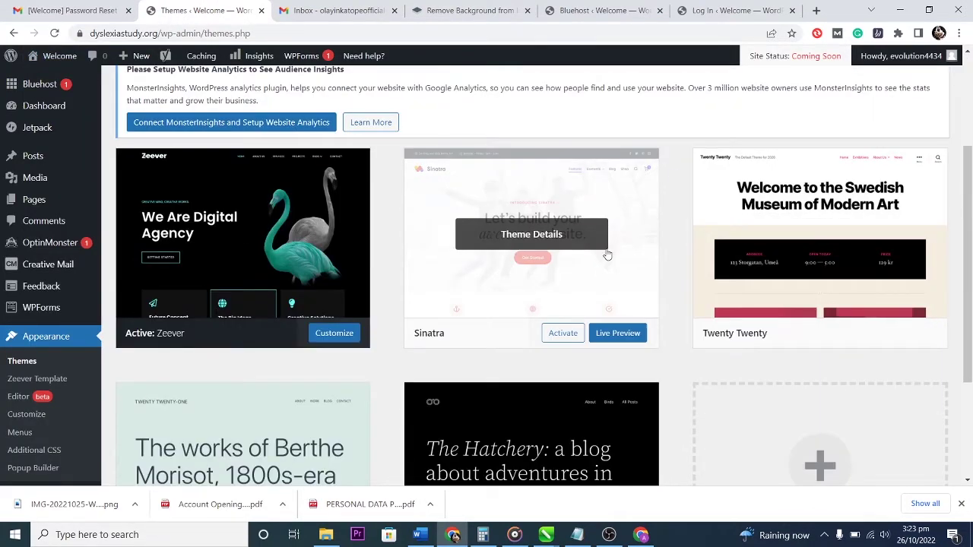
pyautogui.click(547, 199)
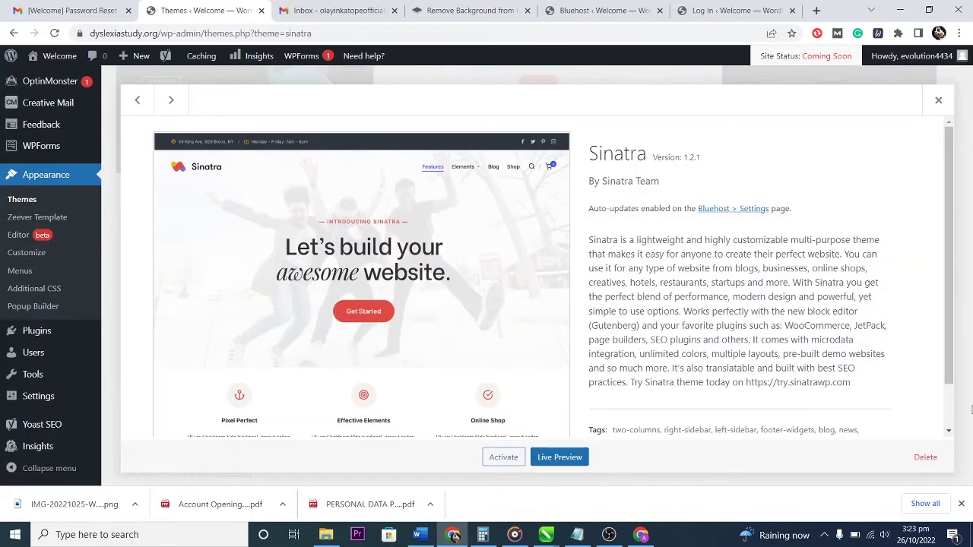
pyautogui.click(924, 457)
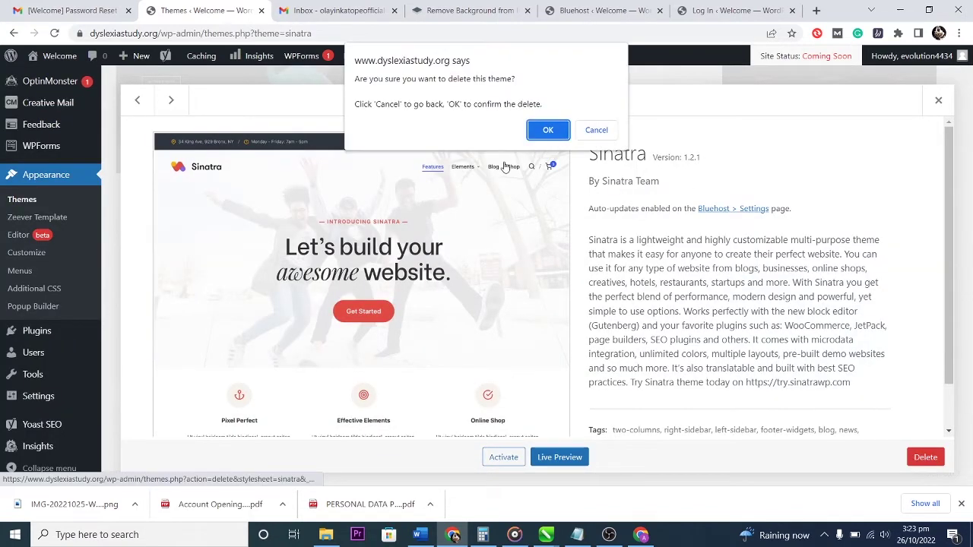
pyautogui.click(541, 129)
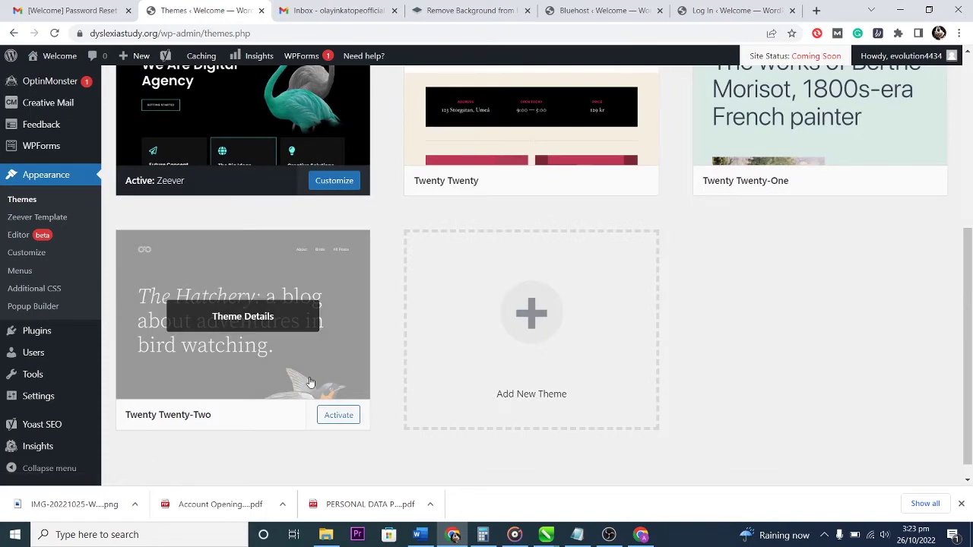
pyautogui.click(343, 342)
pyautogui.click(925, 457)
pyautogui.click(548, 130)
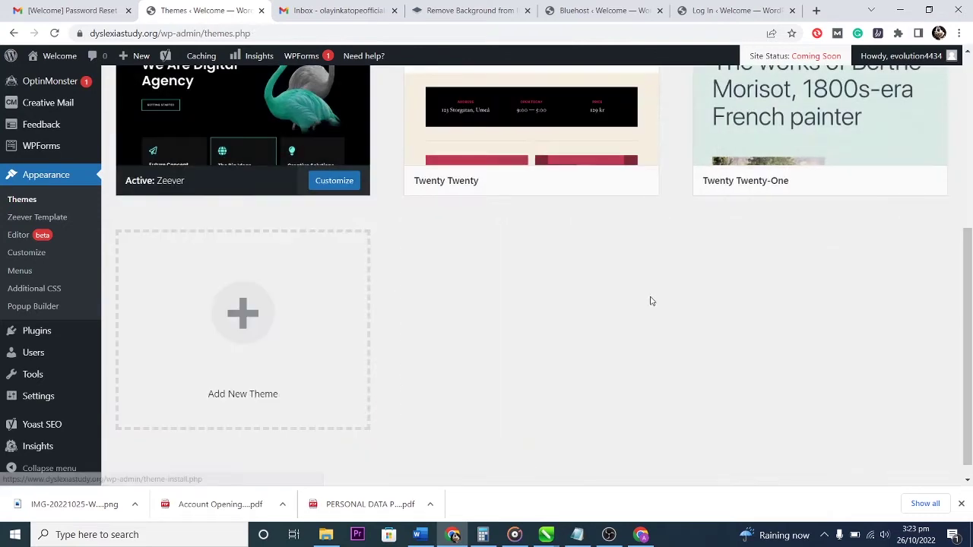
# Delete the Twenty Twenty and Twenty Twenty-One themes, leaving only Zeever installed.
pyautogui.scroll(3, 614, 312)
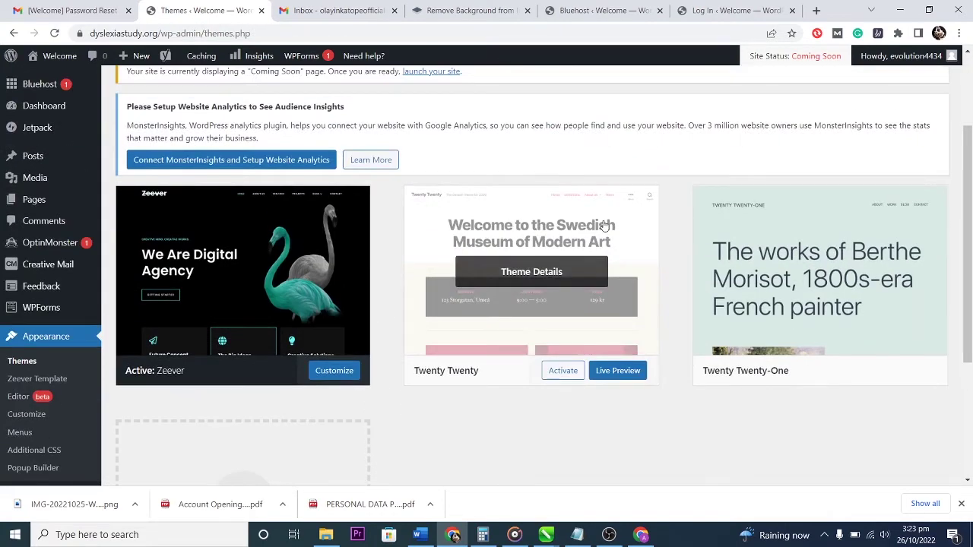
pyautogui.click(604, 226)
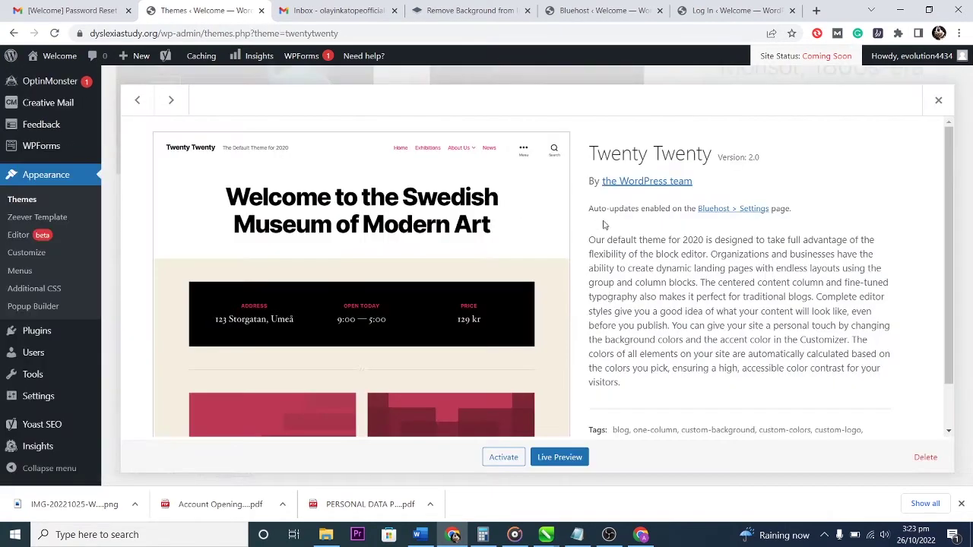
pyautogui.click(926, 457)
pyautogui.click(544, 131)
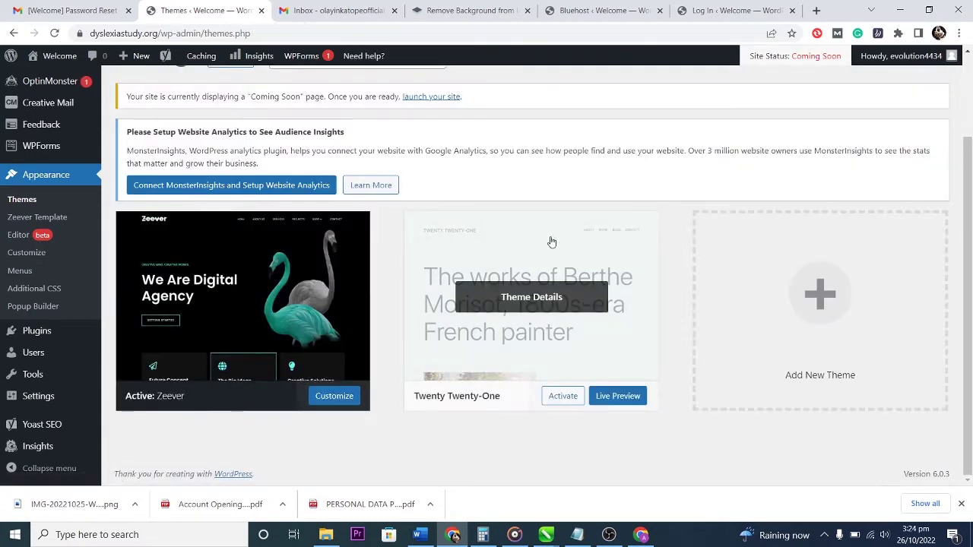
pyautogui.click(551, 242)
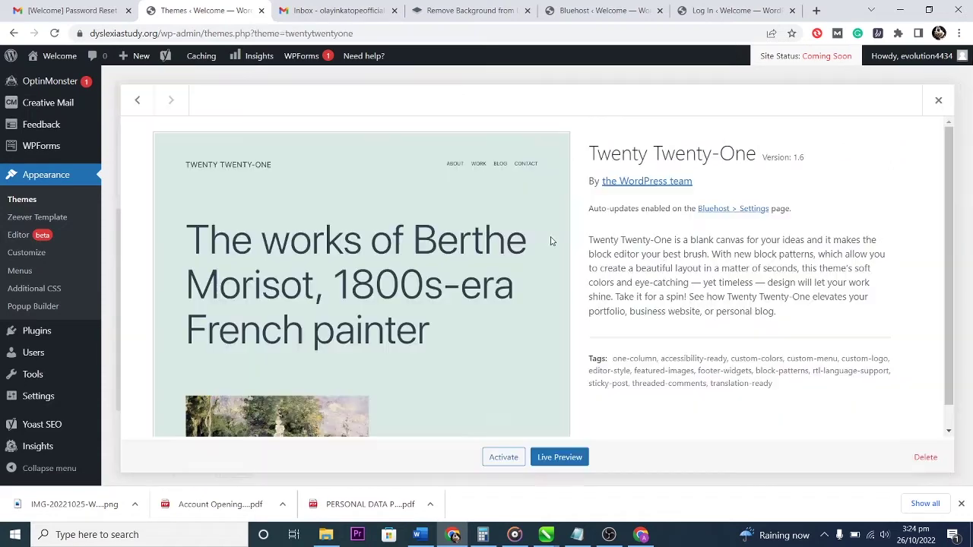
pyautogui.click(925, 457)
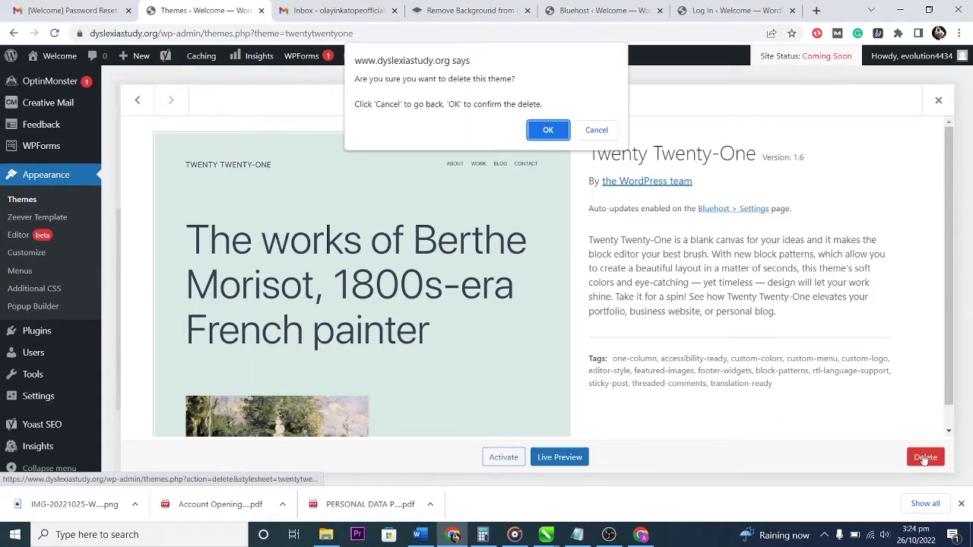
pyautogui.click(548, 131)
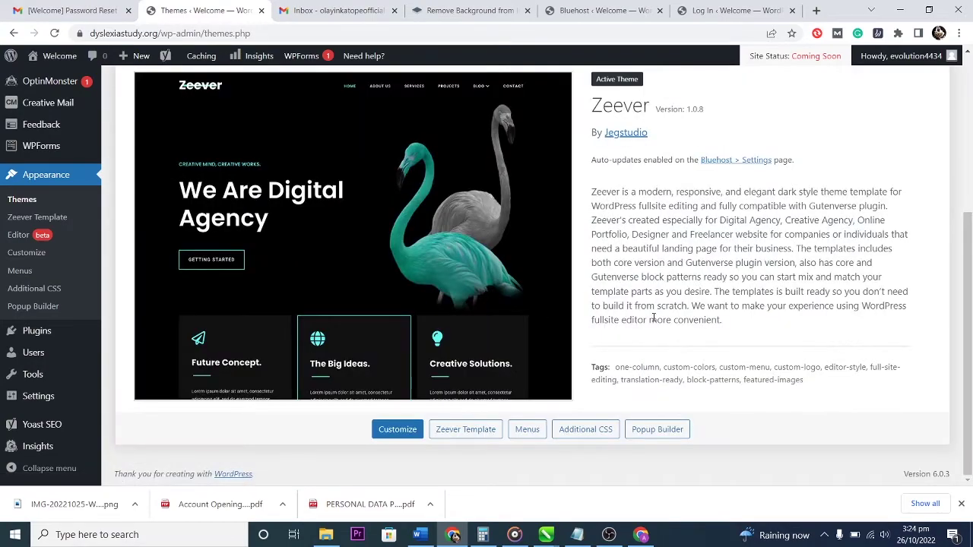
pyautogui.scroll(3, 639, 318)
pyautogui.scroll(-3, 661, 334)
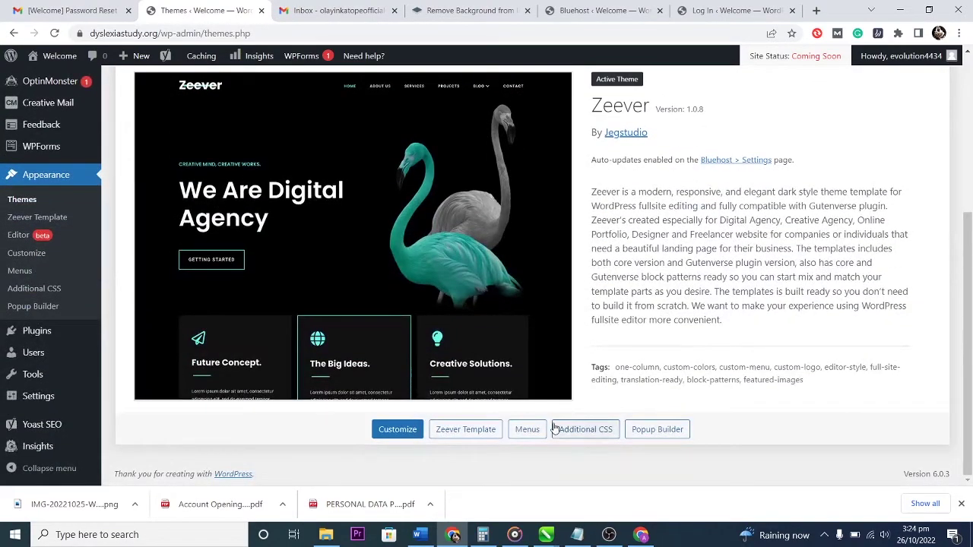
pyautogui.scroll(4, 493, 274)
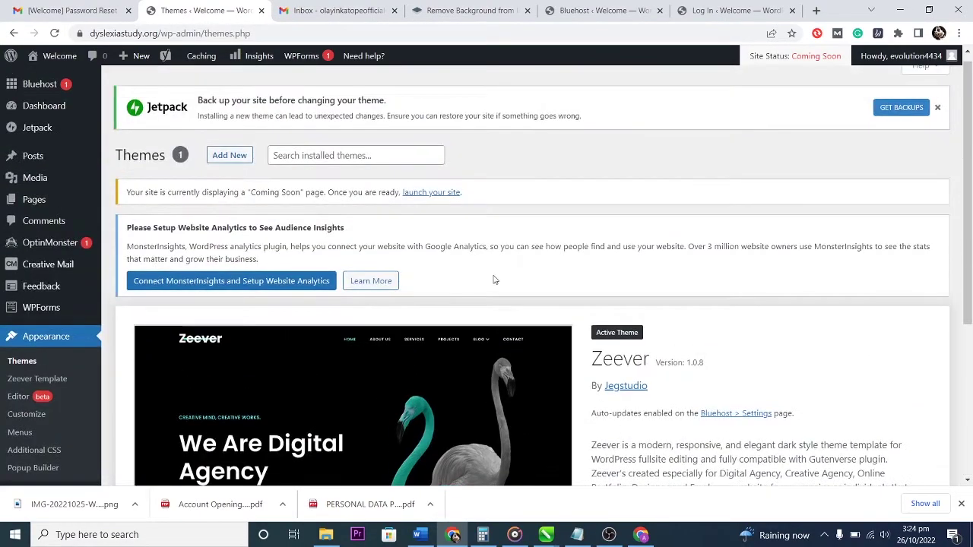
# Open Add New Themes and browse the Popular themes list.
pyautogui.click(233, 156)
pyautogui.click(239, 157)
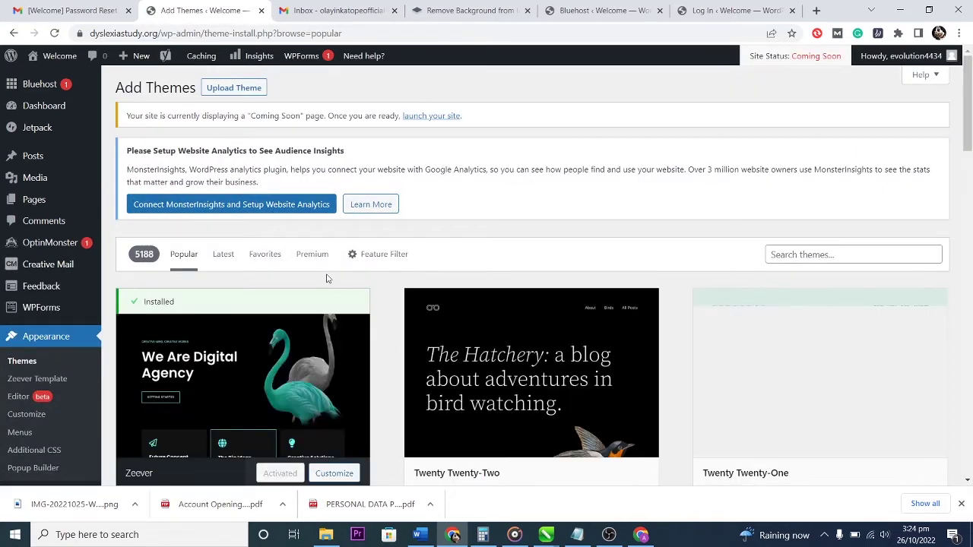
pyautogui.moveTo(539, 339)
pyautogui.scroll(-7, 539, 340)
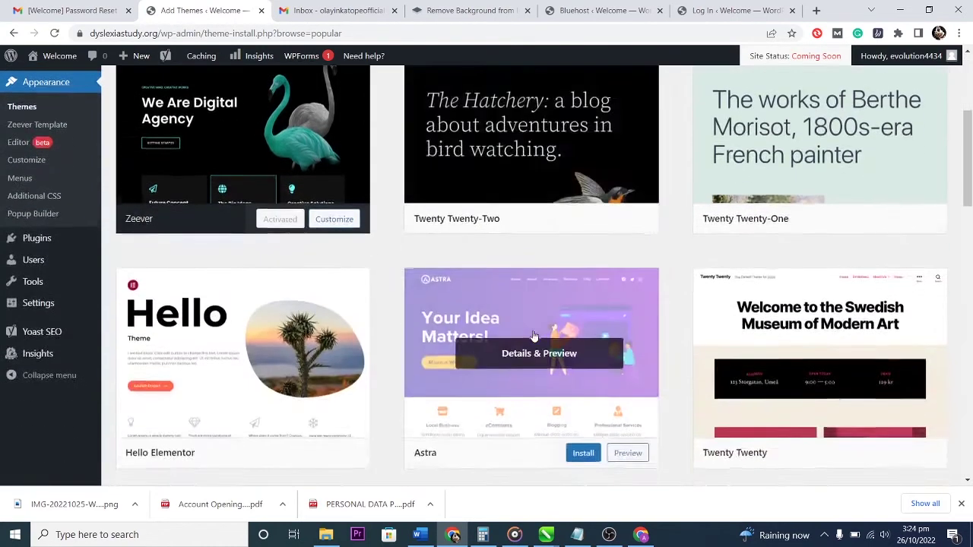
pyautogui.scroll(-4, 500, 313)
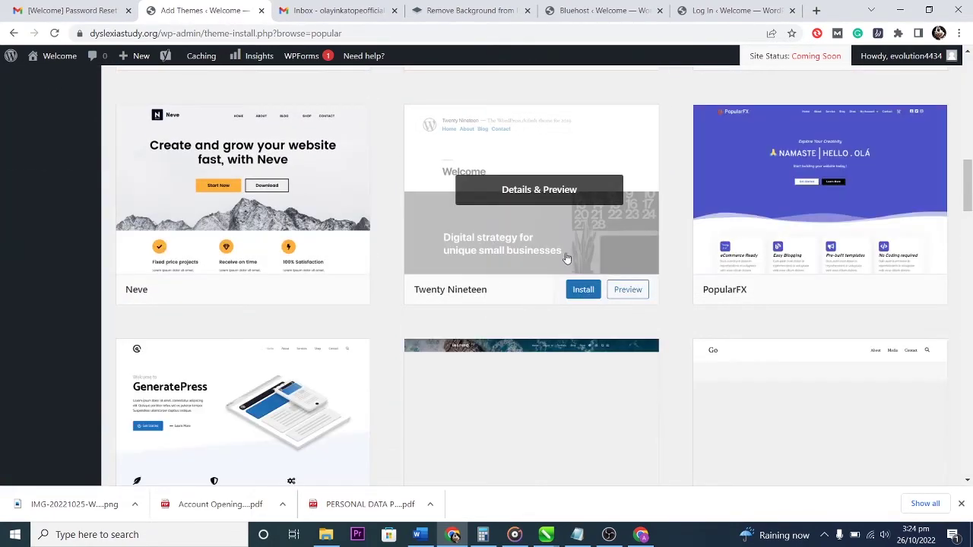
pyautogui.scroll(-2, 499, 278)
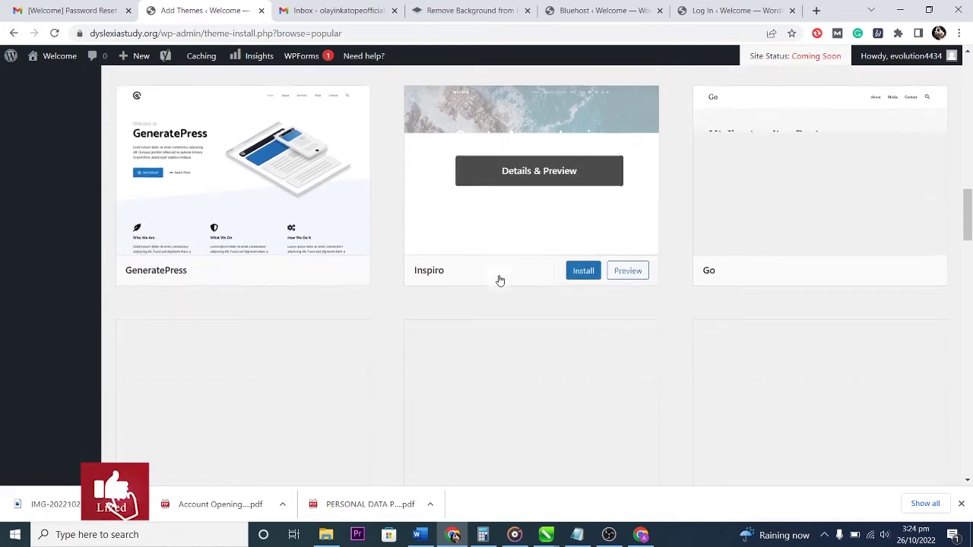
pyautogui.scroll(10, 500, 279)
pyautogui.scroll(4, 500, 276)
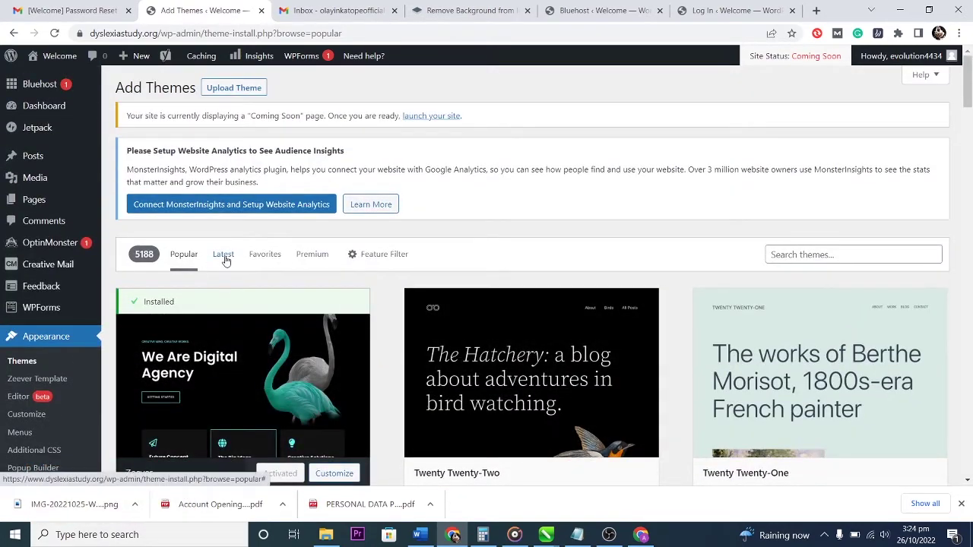
# Switch to the Latest tab and browse the newest themes in the directory.
pyautogui.click(225, 259)
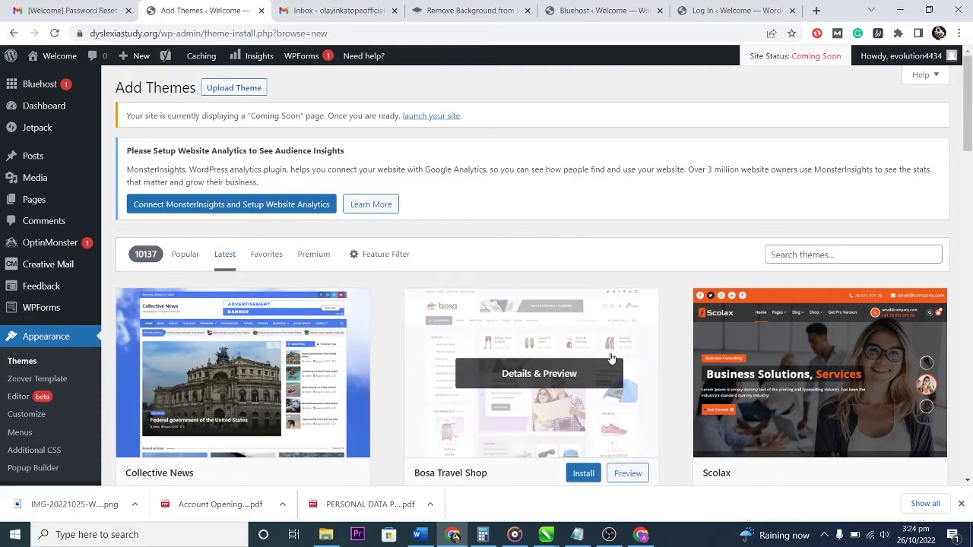
pyautogui.scroll(-3, 666, 407)
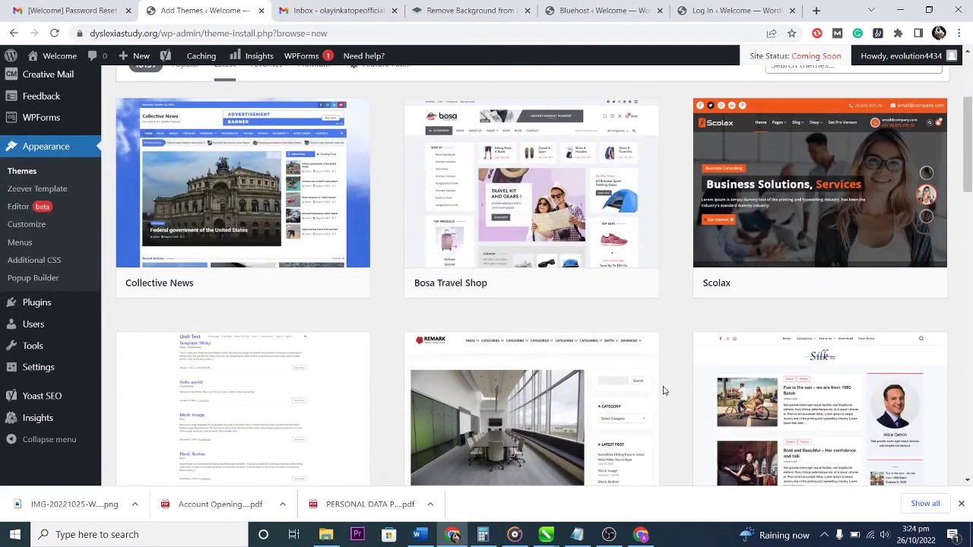
pyautogui.scroll(1, 662, 390)
pyautogui.scroll(-2, 662, 390)
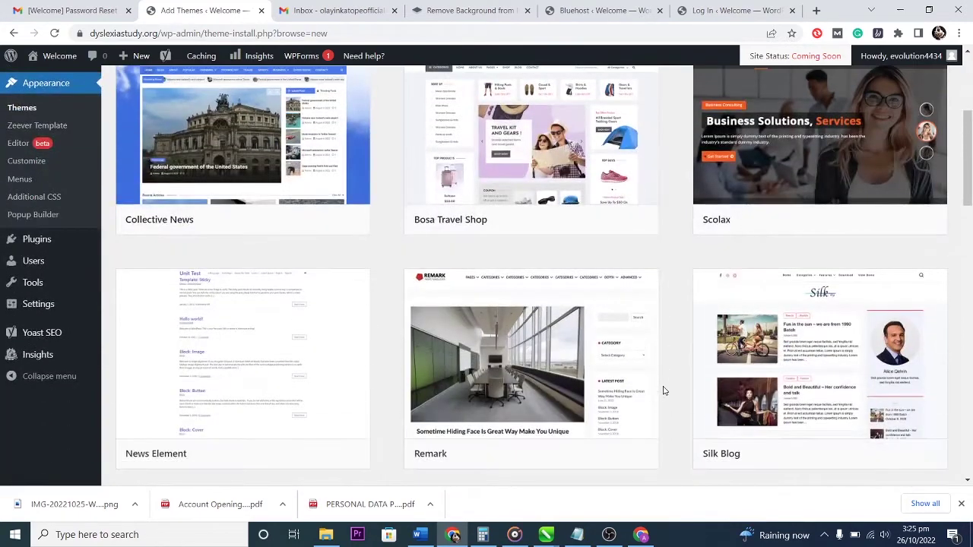
pyautogui.scroll(-4, 670, 389)
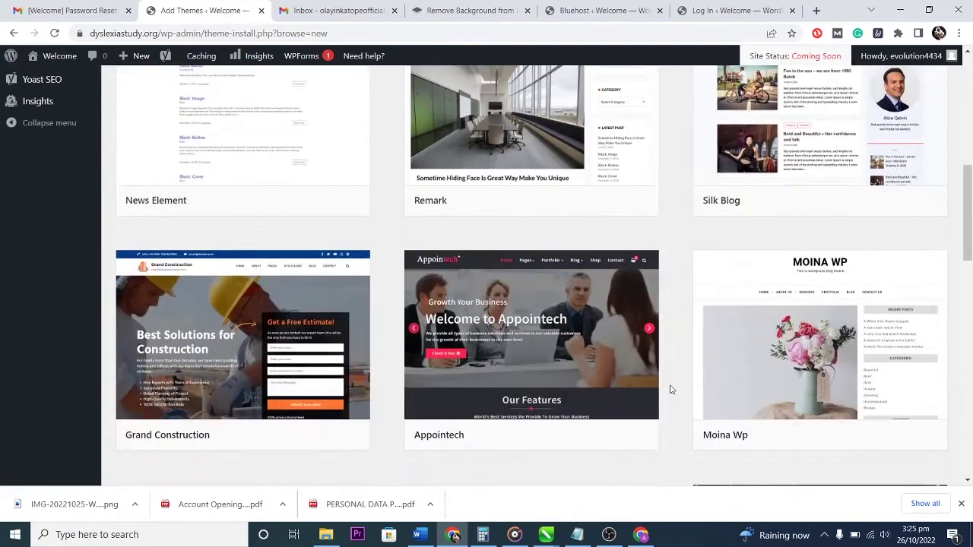
pyautogui.scroll(-1, 671, 390)
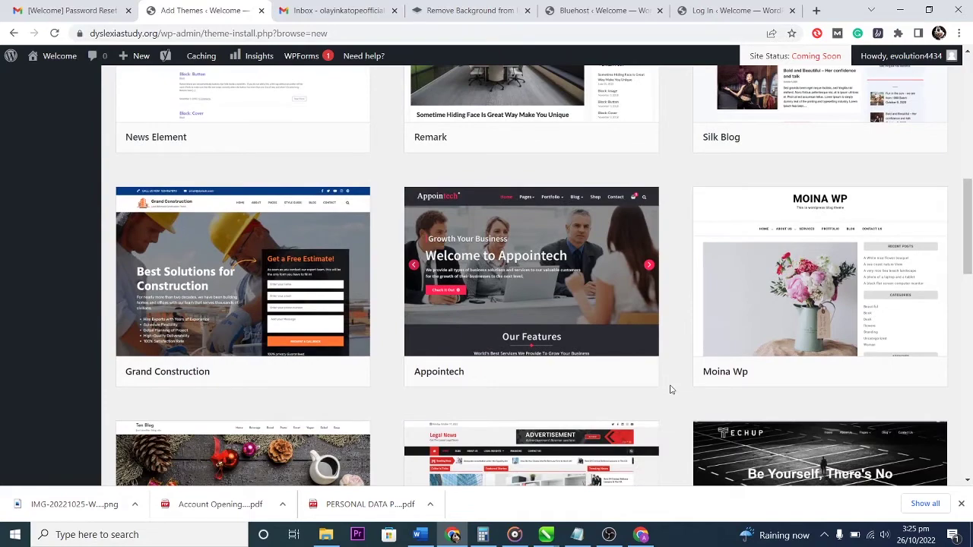
pyautogui.scroll(8, 671, 389)
pyautogui.scroll(1, 671, 389)
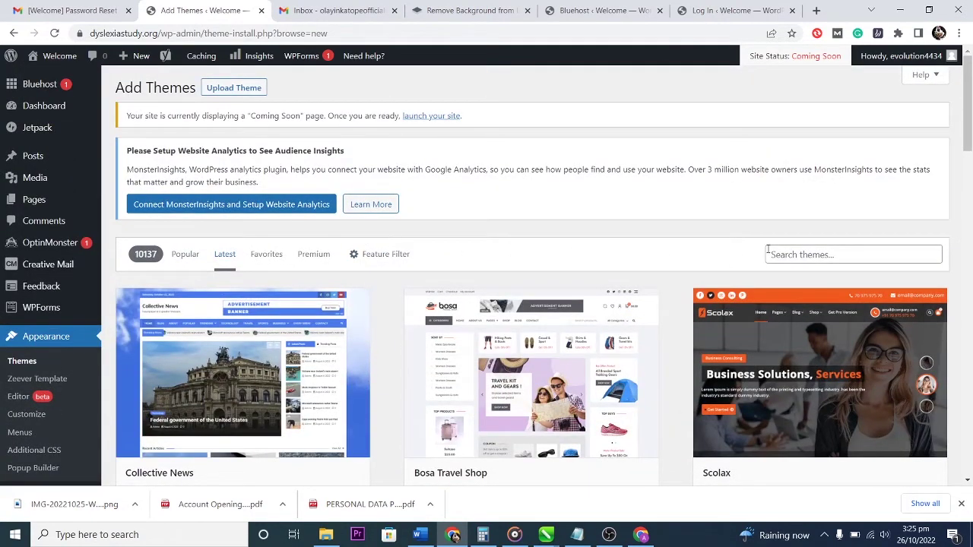
# Search the theme directory for 'blog' themes and browse the results.
pyautogui.click(818, 256)
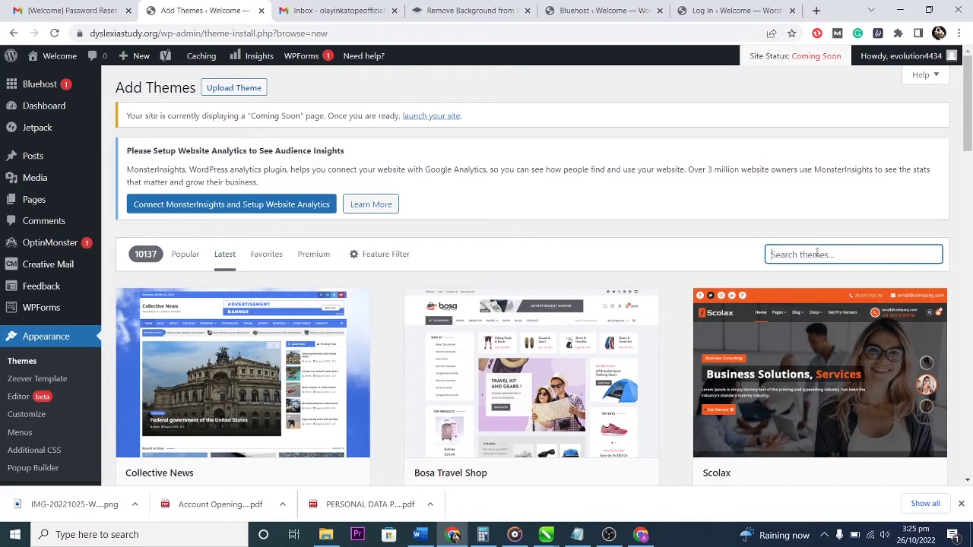
pyautogui.write('blog')
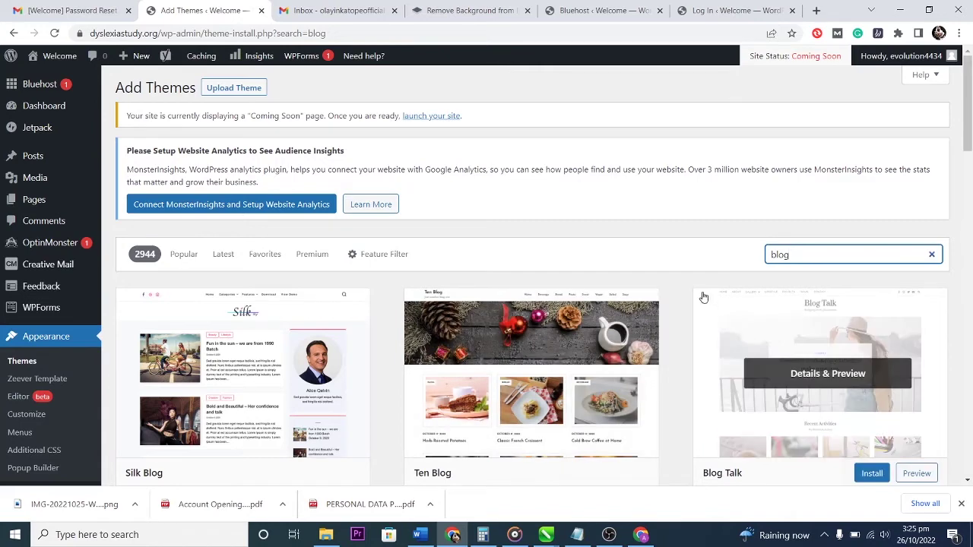
pyautogui.scroll(-2, 671, 302)
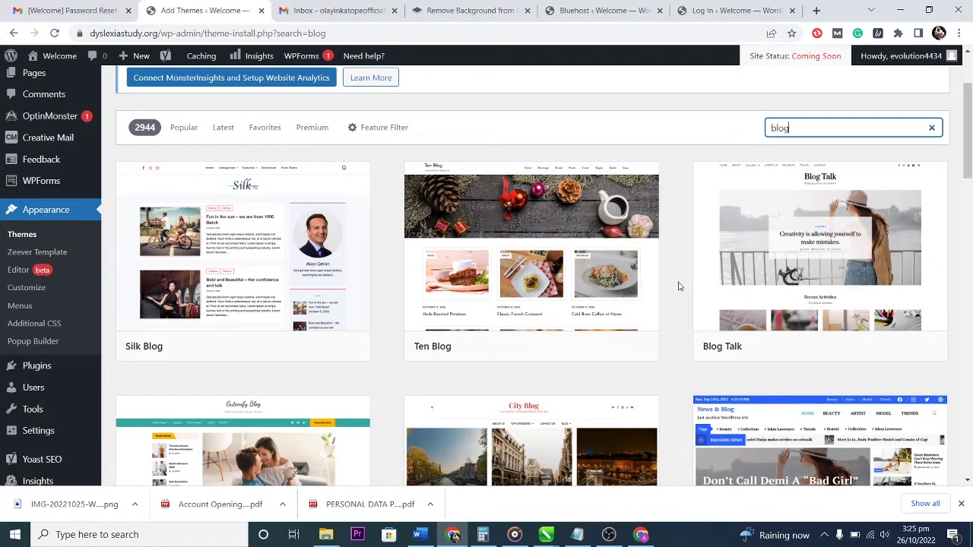
pyautogui.moveTo(590, 289)
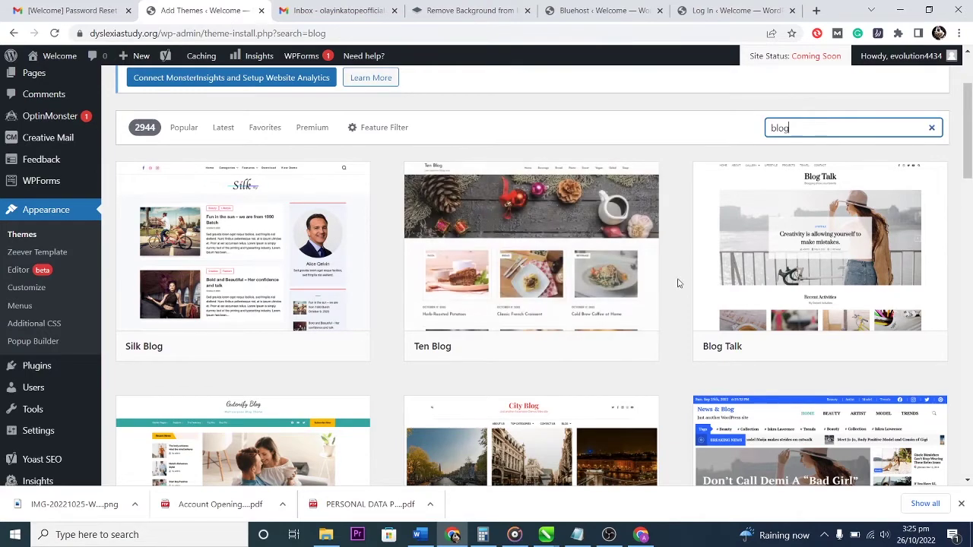
pyautogui.moveTo(224, 270)
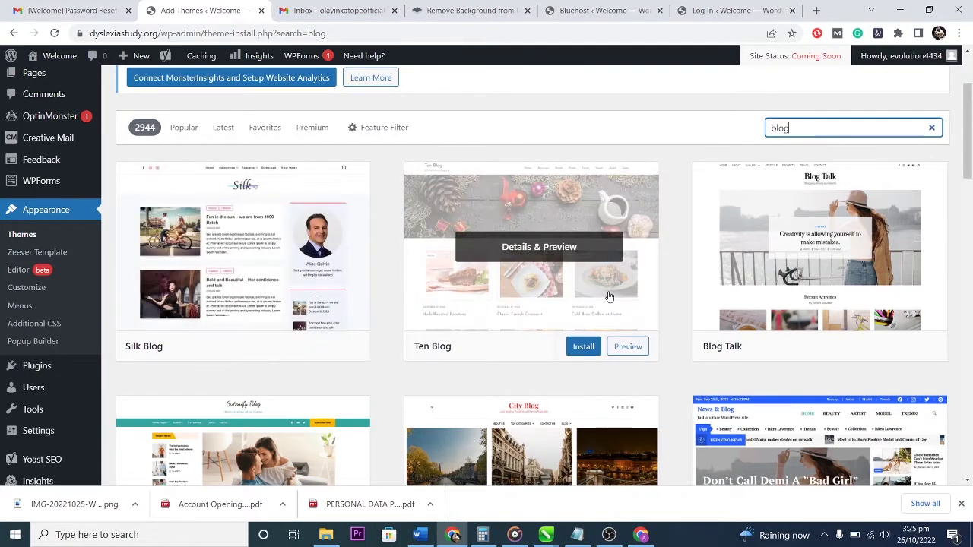
pyautogui.scroll(-3, 674, 297)
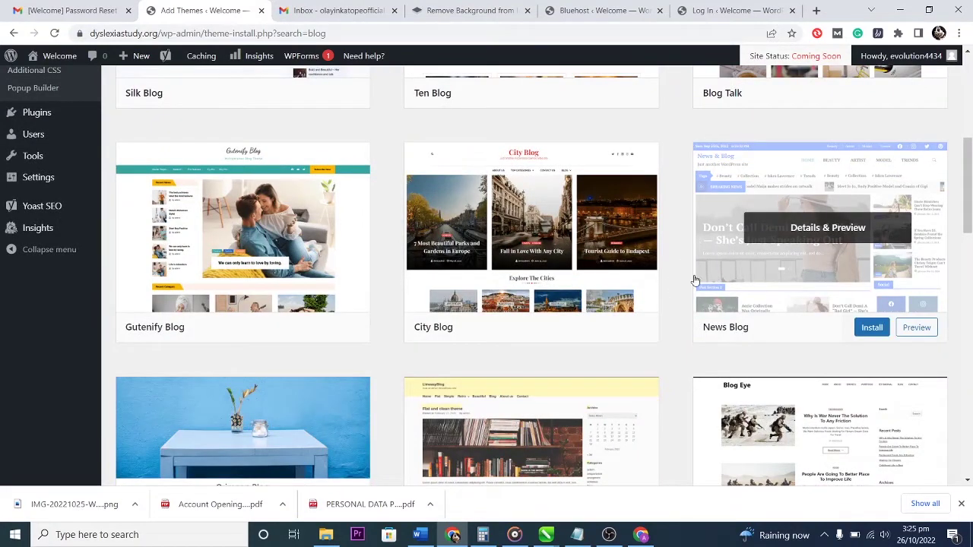
pyautogui.moveTo(656, 244)
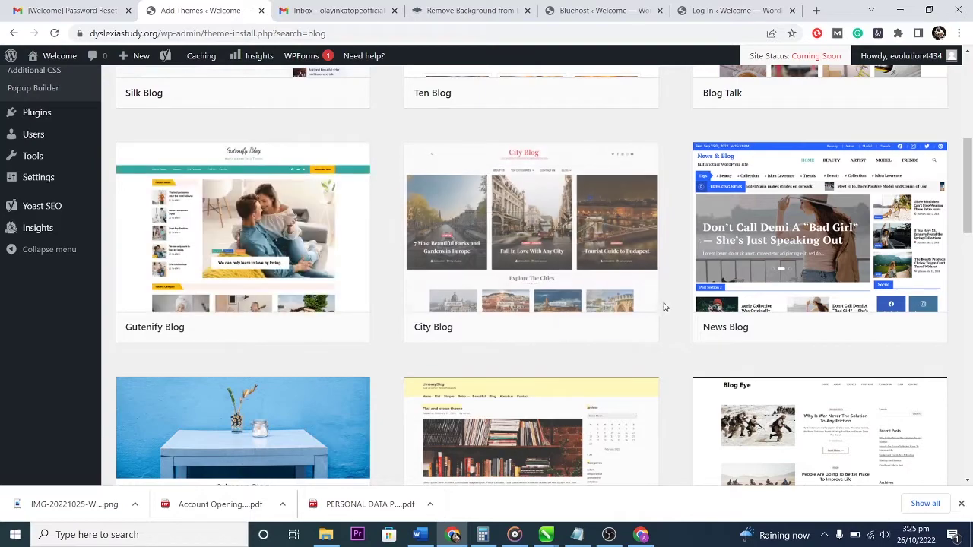
pyautogui.scroll(5, 664, 307)
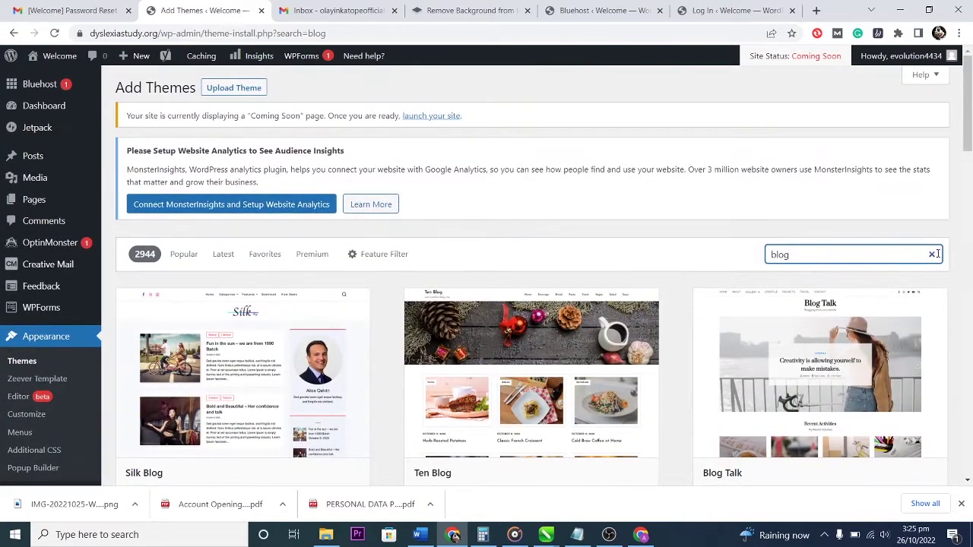
# Clear the 'blog' theme search so all 5245 themes show, then go to Installed Plugins.
pyautogui.click(932, 256)
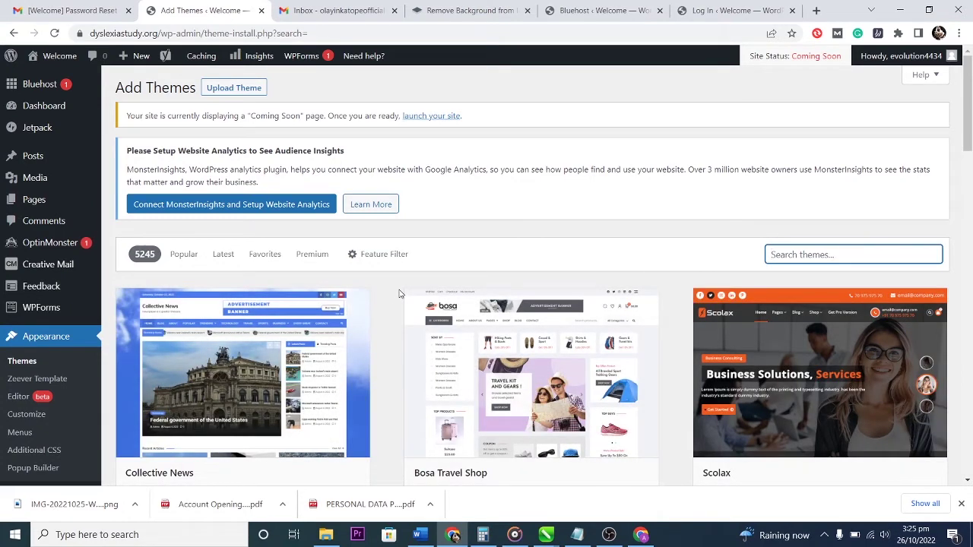
pyautogui.moveTo(42, 245)
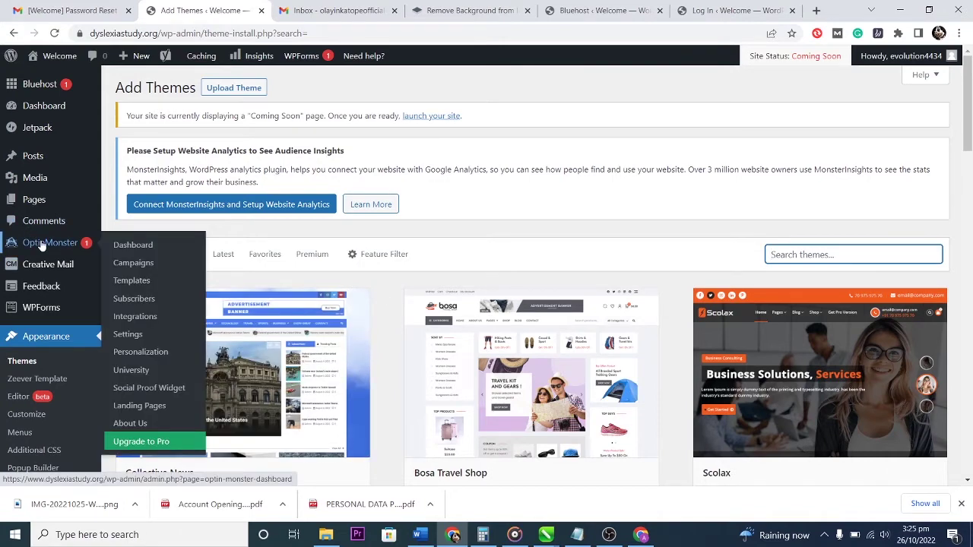
pyautogui.scroll(-4, 39, 243)
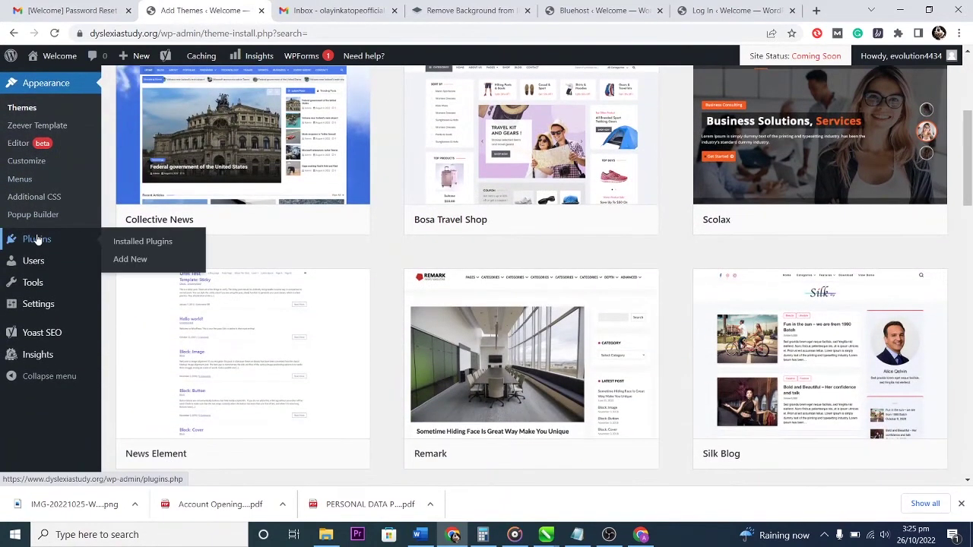
pyautogui.click(138, 244)
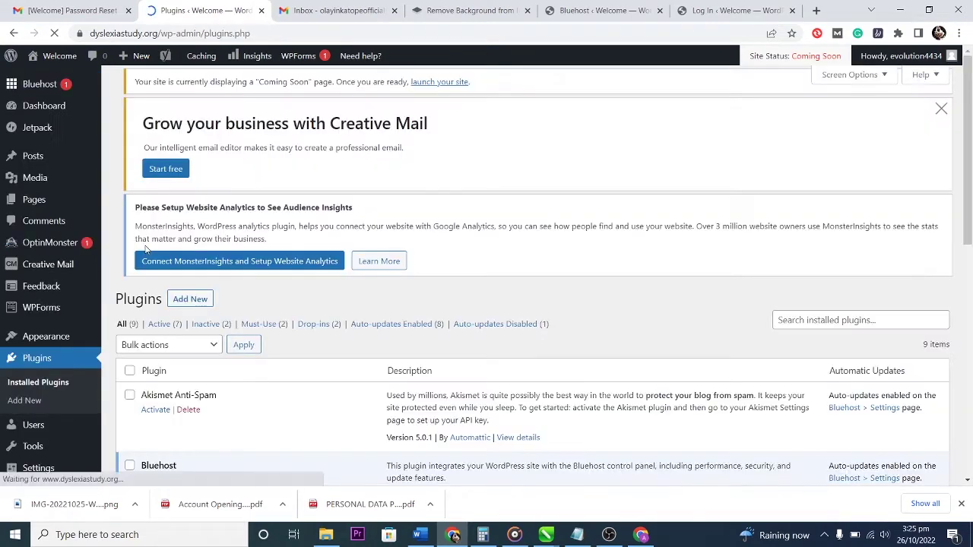
# Scroll through the nine installed plugins down to the Yoast SEO row.
pyautogui.scroll(-3, 512, 347)
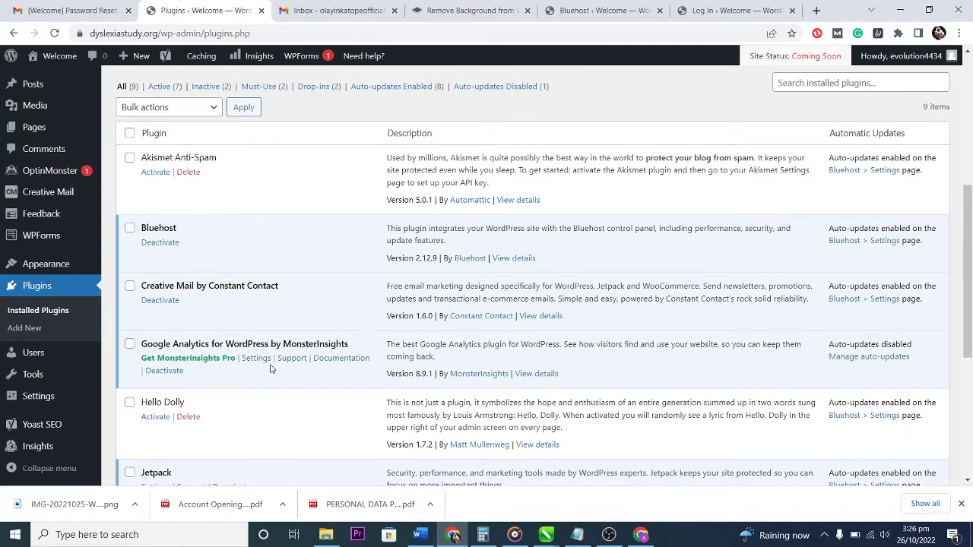
pyautogui.scroll(-2, 304, 358)
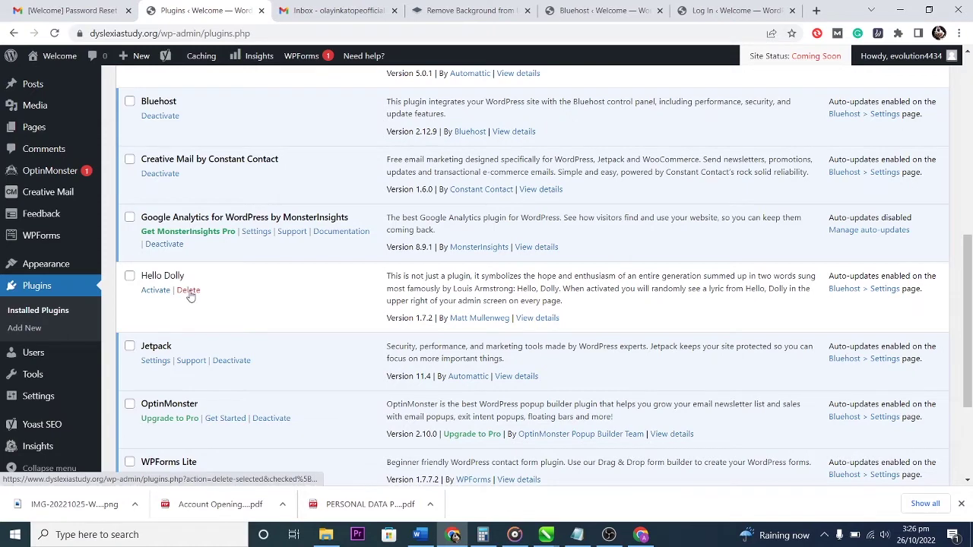
pyautogui.scroll(-2, 244, 346)
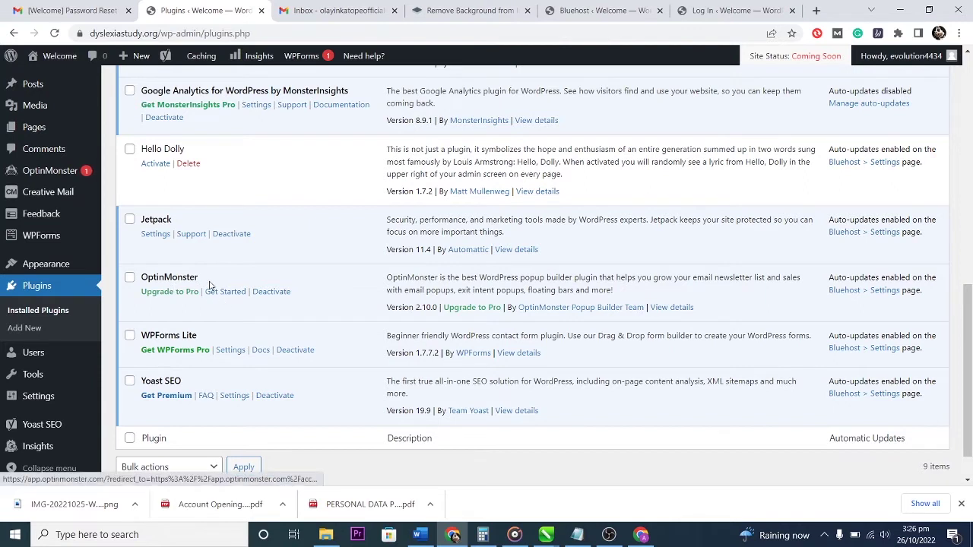
pyautogui.moveTo(50, 177)
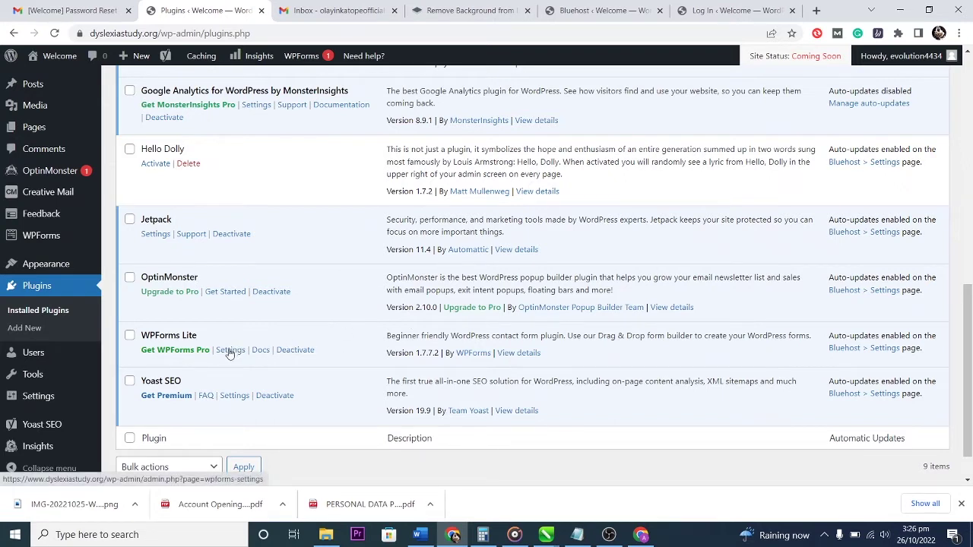
# Deactivate the Yoast SEO plugin and delete it along with its data.
pyautogui.click(273, 396)
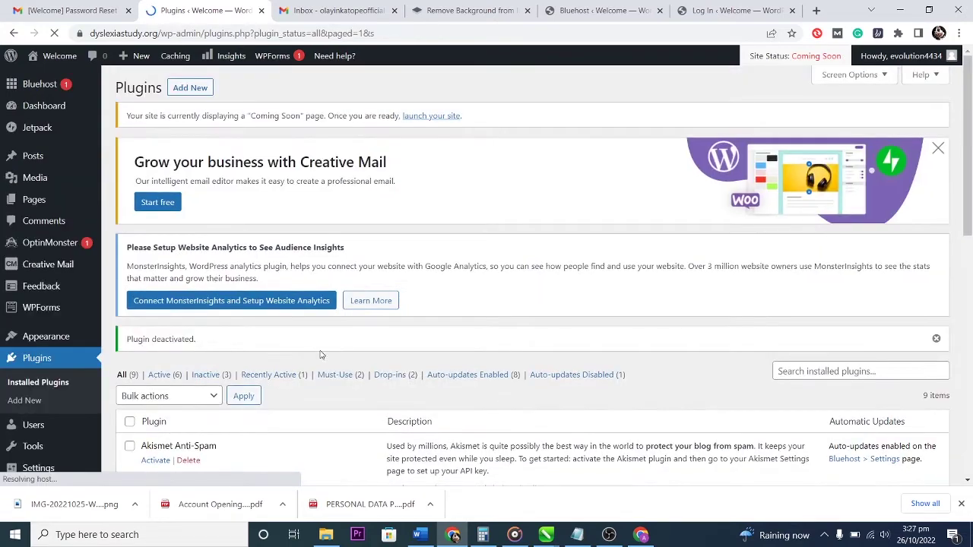
pyautogui.scroll(-4, 321, 358)
pyautogui.scroll(-4, 321, 358)
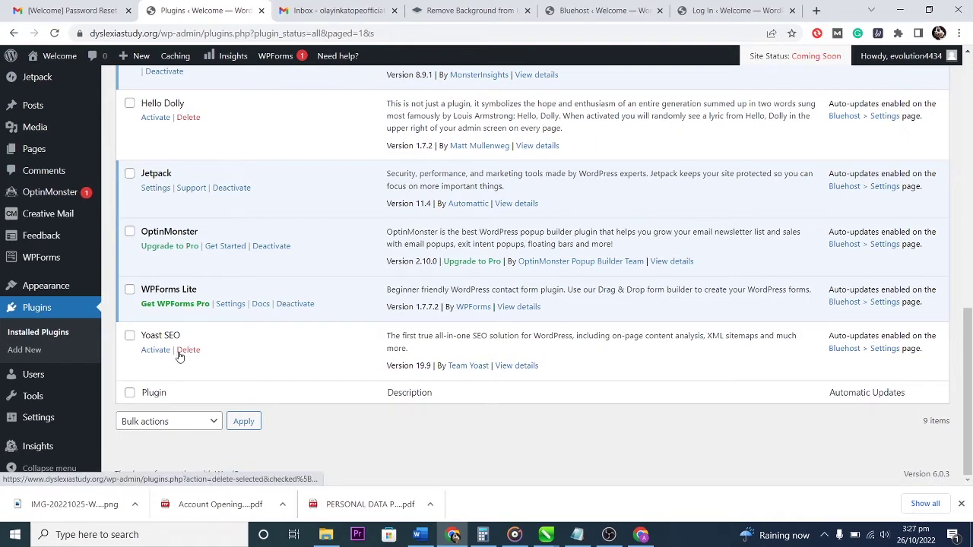
pyautogui.click(188, 350)
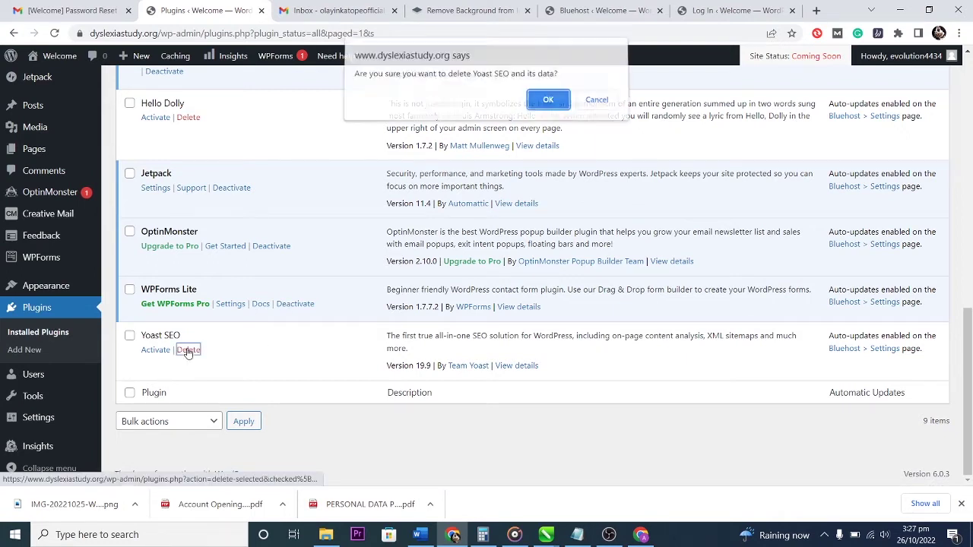
pyautogui.click(547, 106)
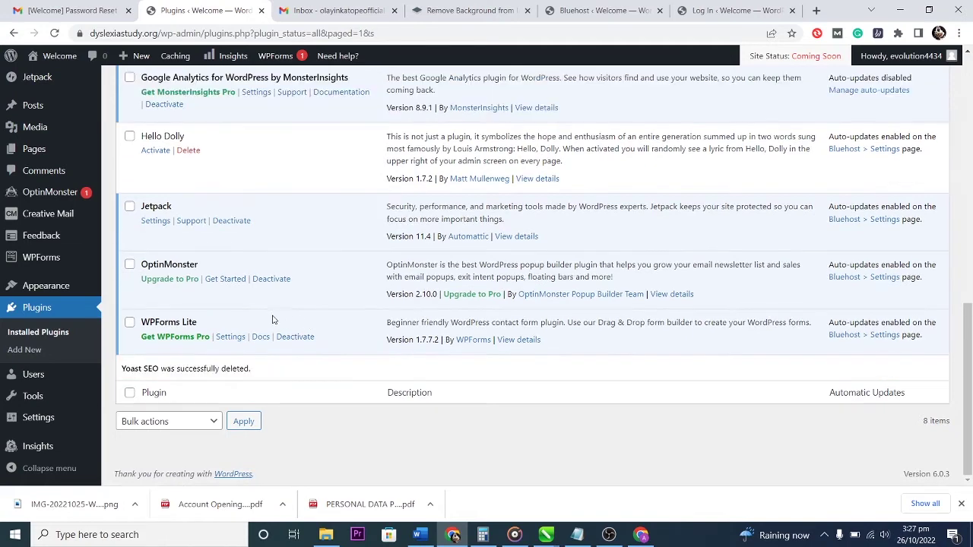
# Search installed plugins for 'yoast seo' to confirm it's gone, then clear the search.
pyautogui.scroll(10, 315, 329)
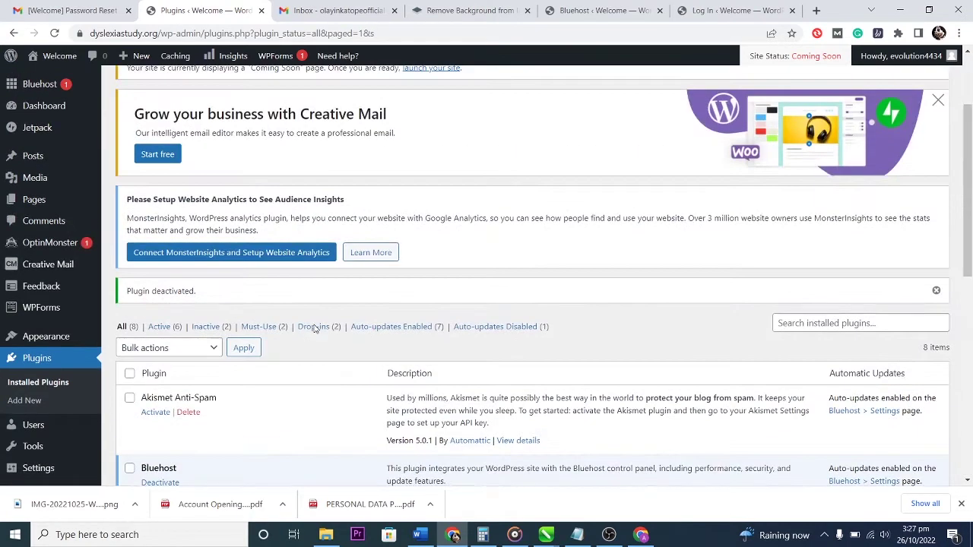
pyautogui.click(840, 319)
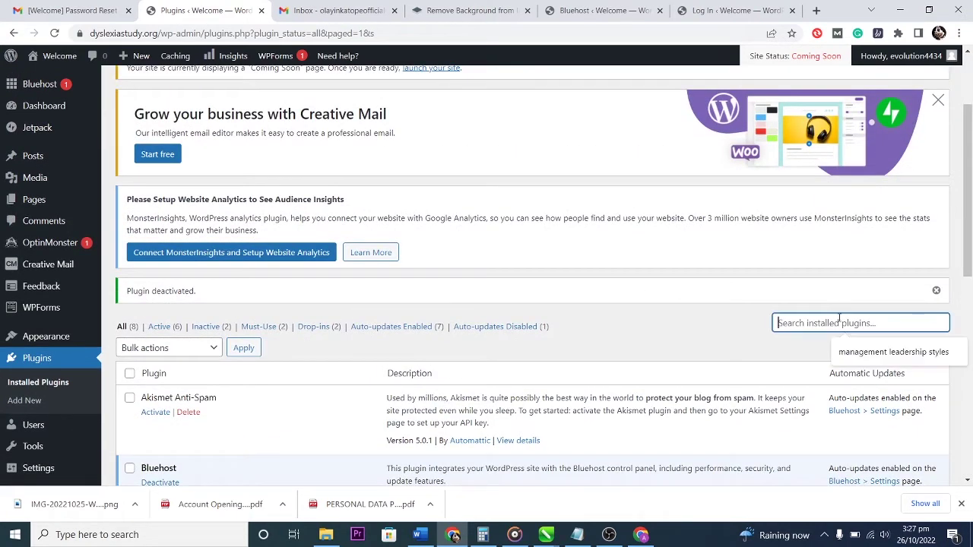
pyautogui.write('yoast se')
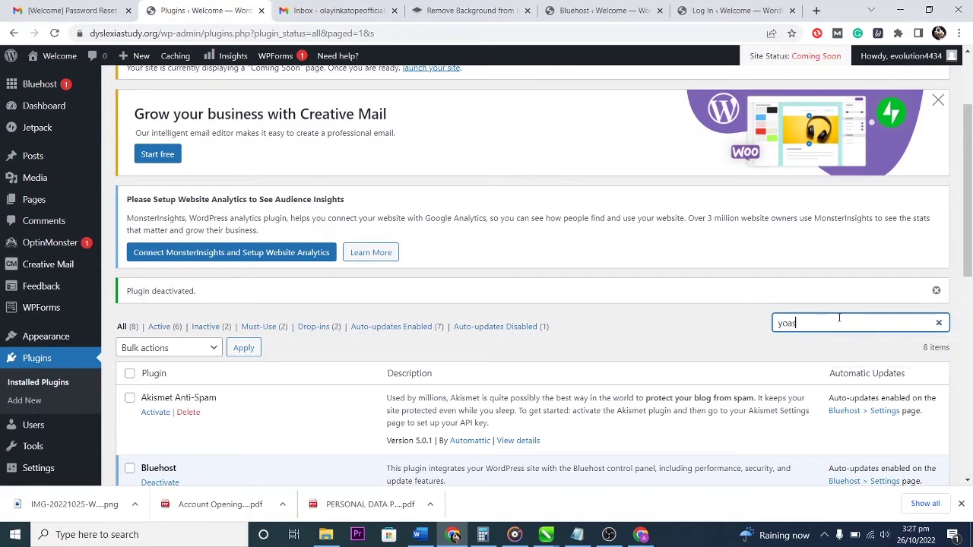
pyautogui.write('o')
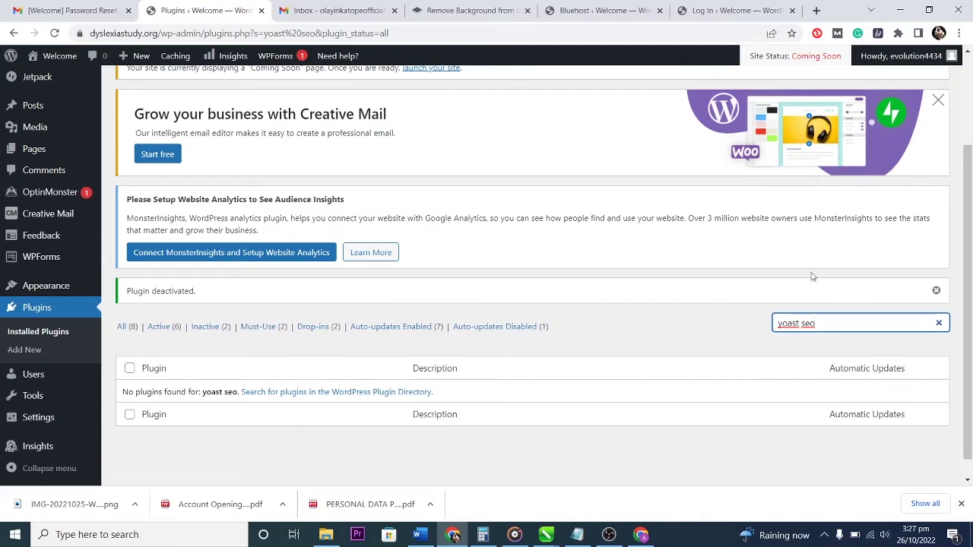
pyautogui.click(938, 323)
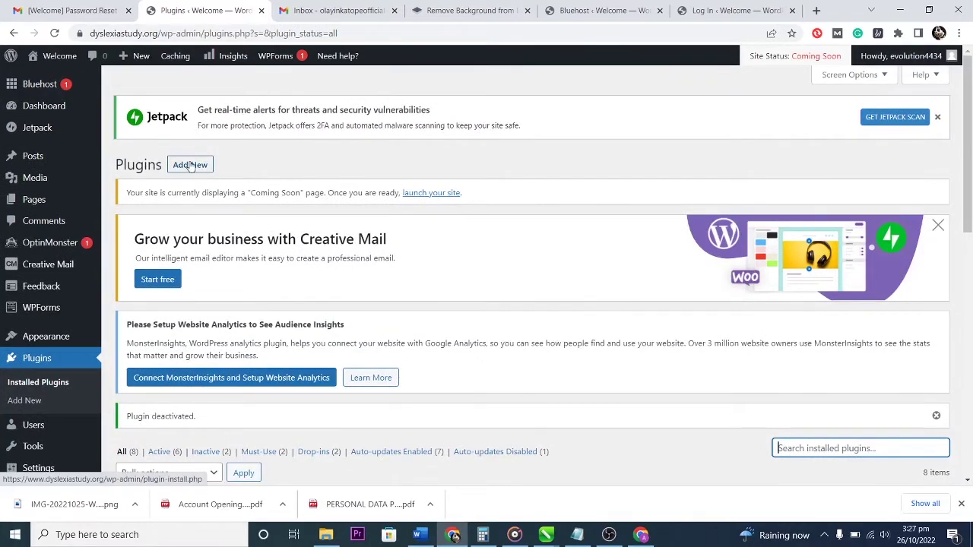
# Find Yoast SEO by searching 'yoast' under Add New, install it and choose Activate.
pyautogui.click(190, 166)
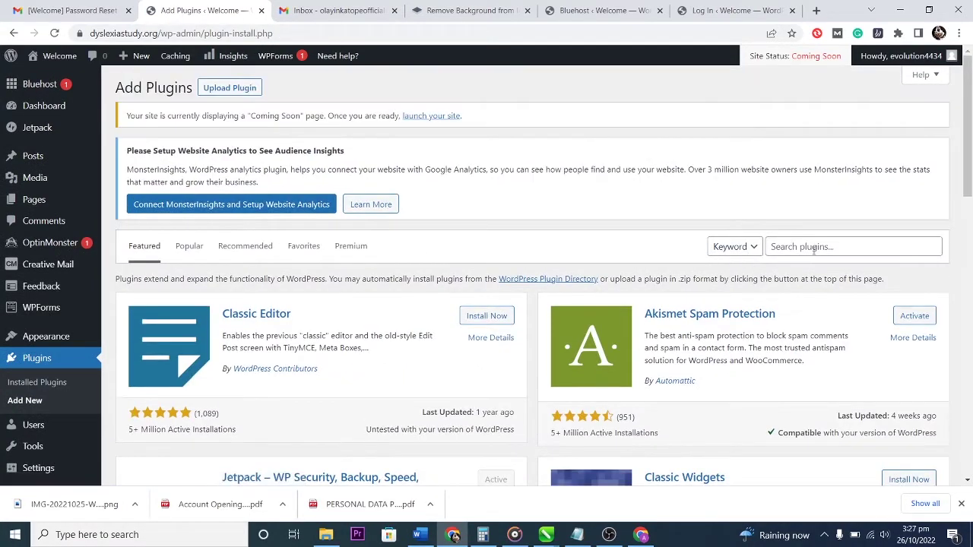
pyautogui.click(821, 247)
pyautogui.write('yoast')
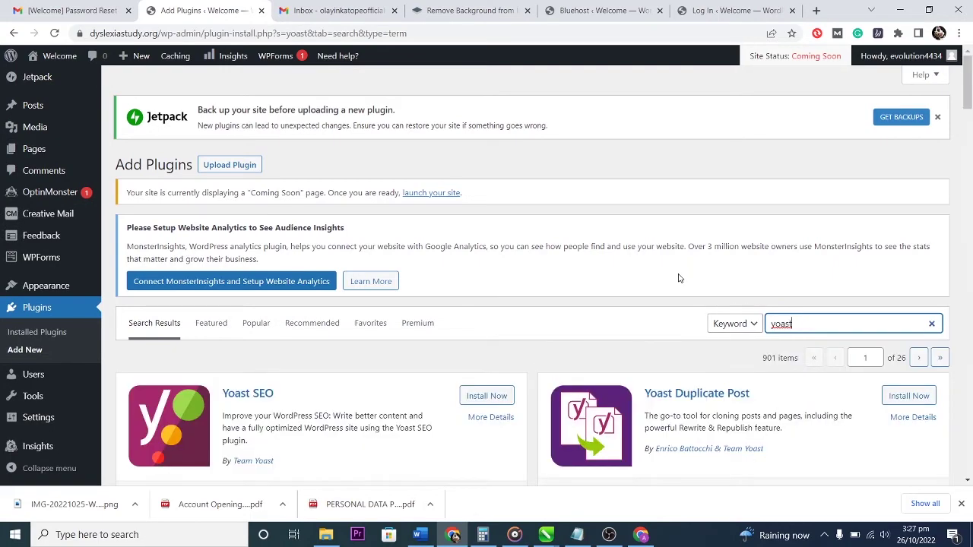
pyautogui.scroll(-2, 677, 276)
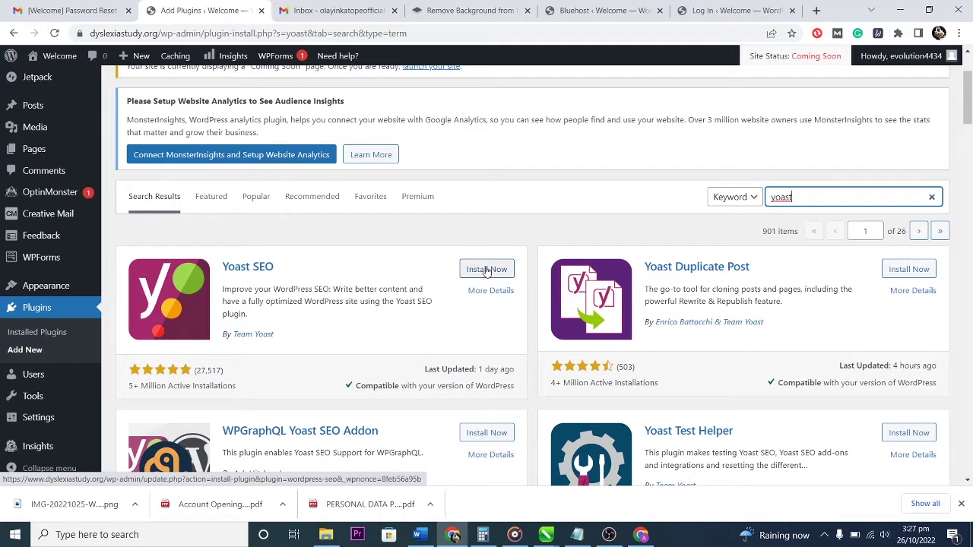
pyautogui.click(488, 271)
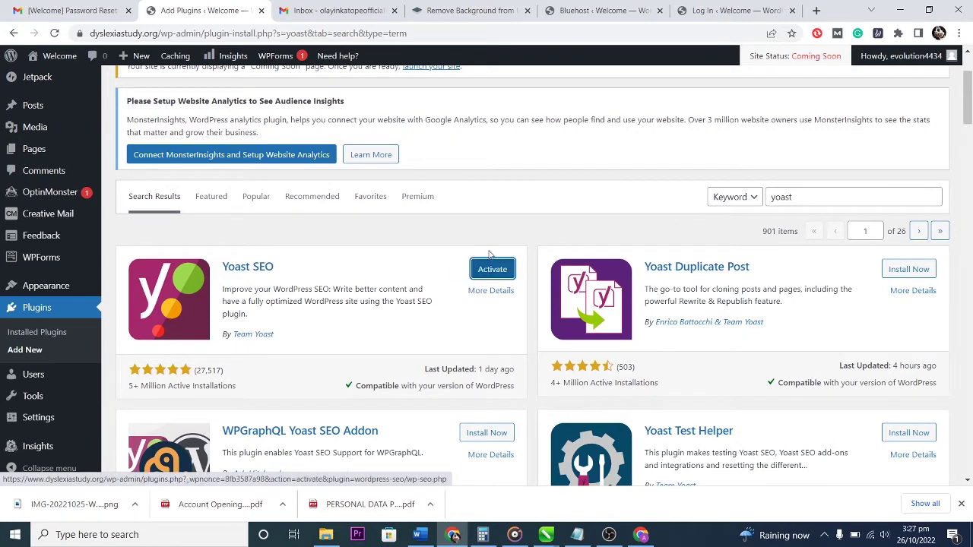
pyautogui.click(492, 270)
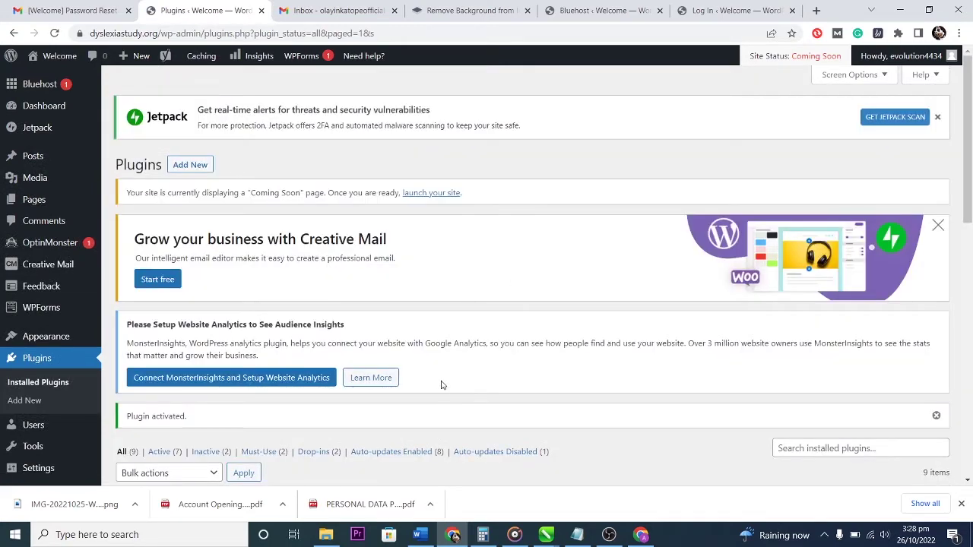
# Check the Hello Dolly and Akismet Anti-Spam plugins in the list.
pyautogui.scroll(-10, 446, 383)
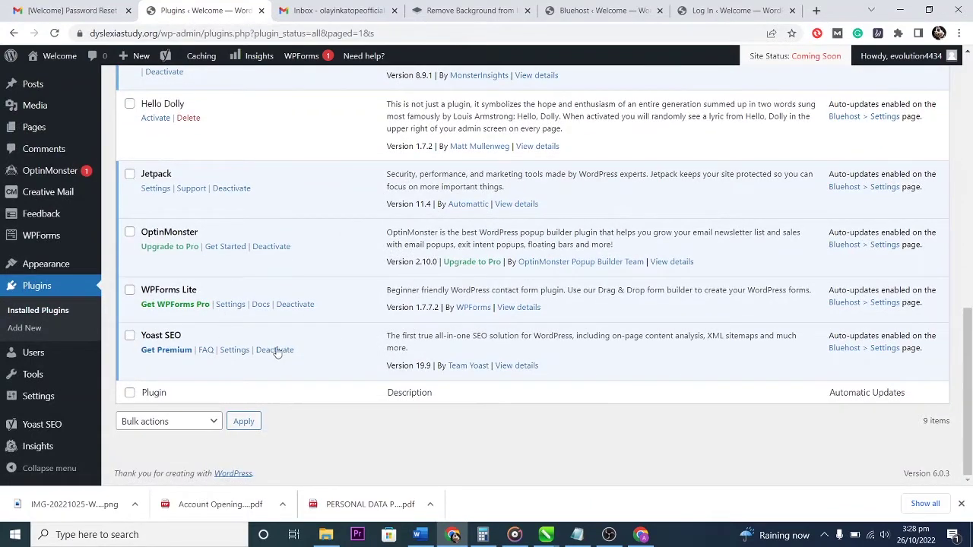
pyautogui.scroll(1, 286, 328)
pyautogui.scroll(1, 285, 328)
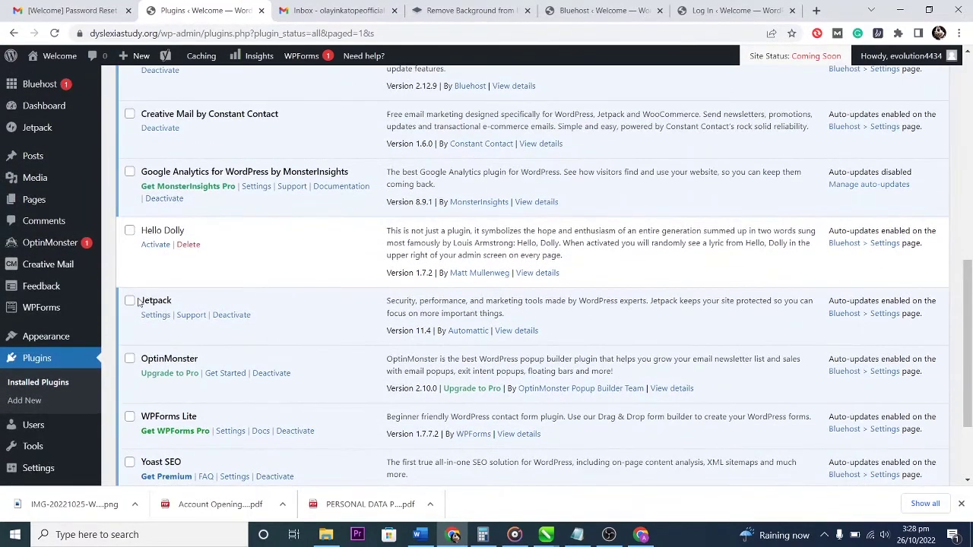
pyautogui.click(130, 232)
pyautogui.scroll(2, 227, 273)
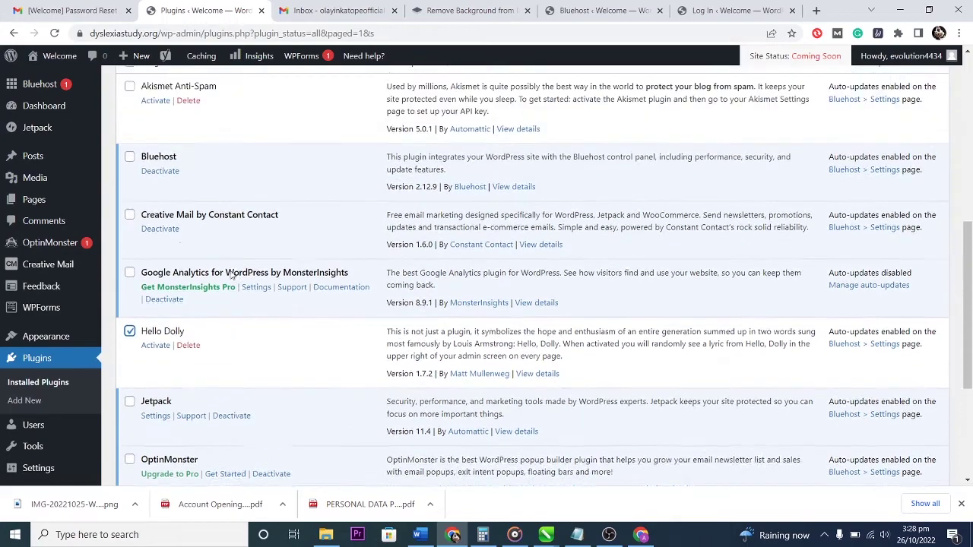
pyautogui.click(130, 113)
pyautogui.scroll(2, 297, 278)
pyautogui.scroll(-3, 289, 276)
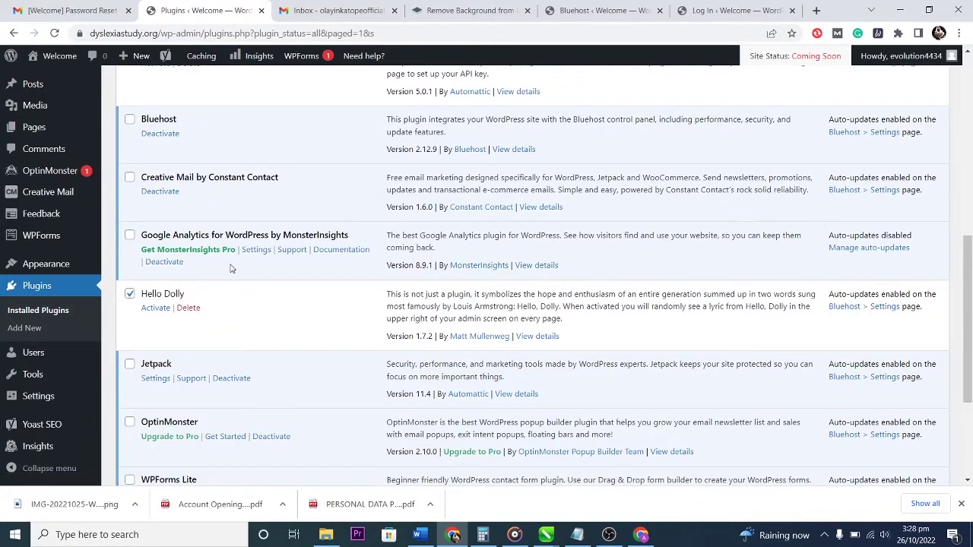
pyautogui.scroll(-3, 223, 253)
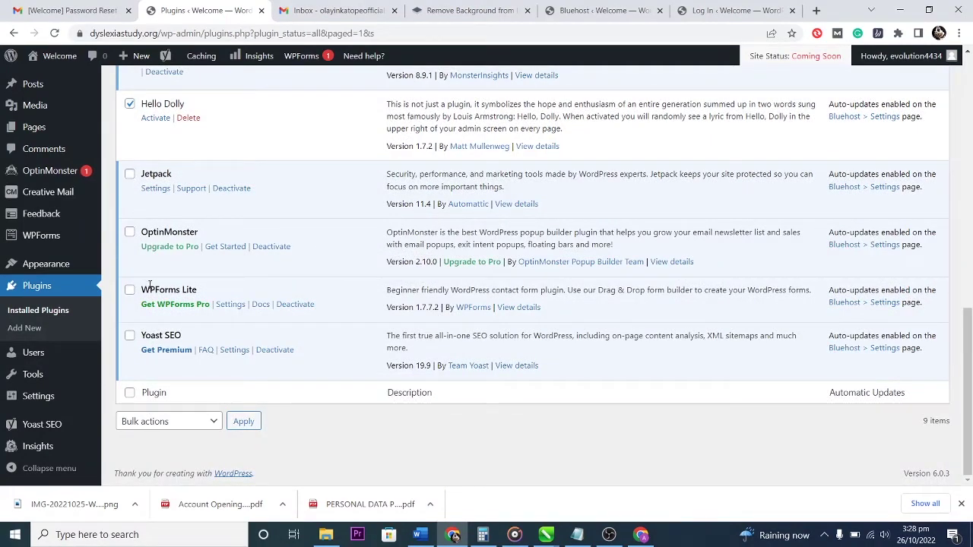
# Apply the Delete bulk action to the checked plugins and confirm.
pyautogui.click(214, 423)
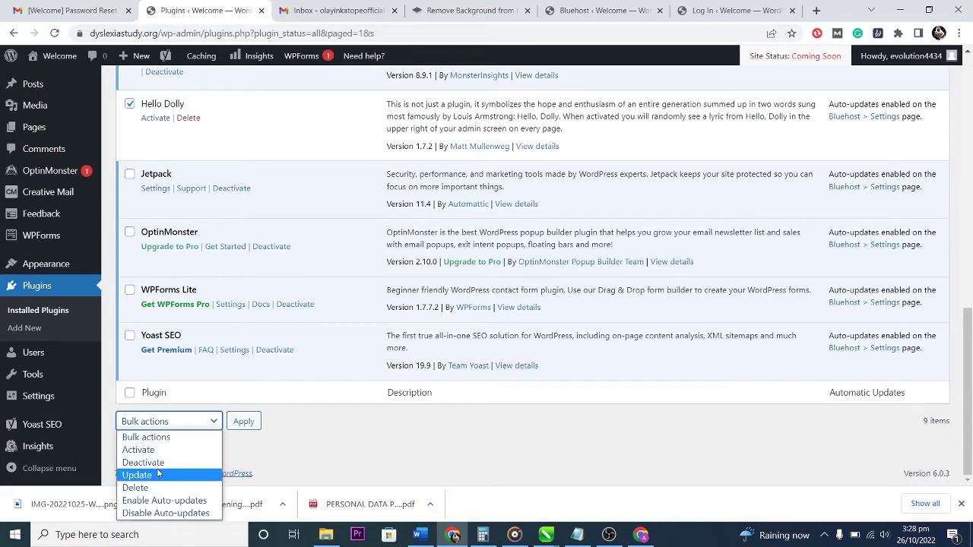
pyautogui.click(156, 489)
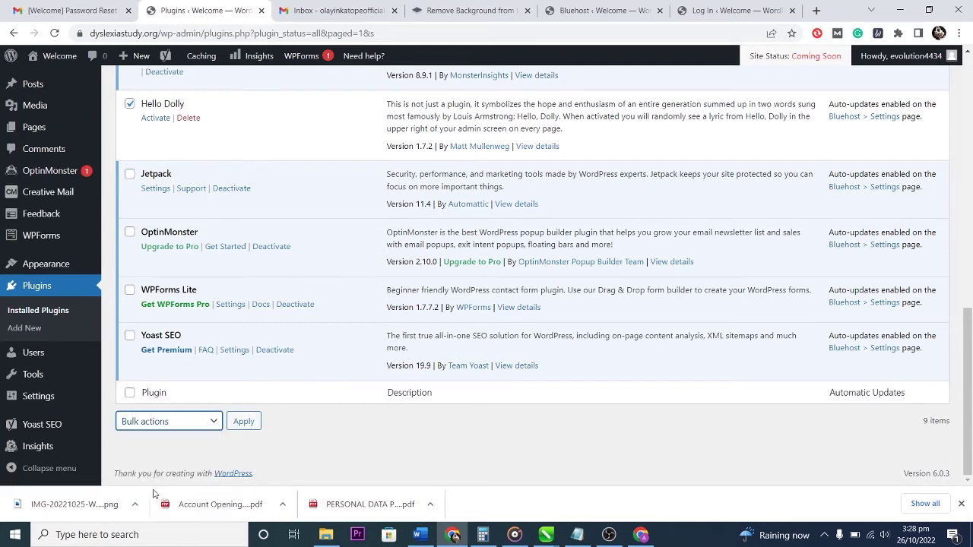
pyautogui.click(245, 423)
pyautogui.click(544, 113)
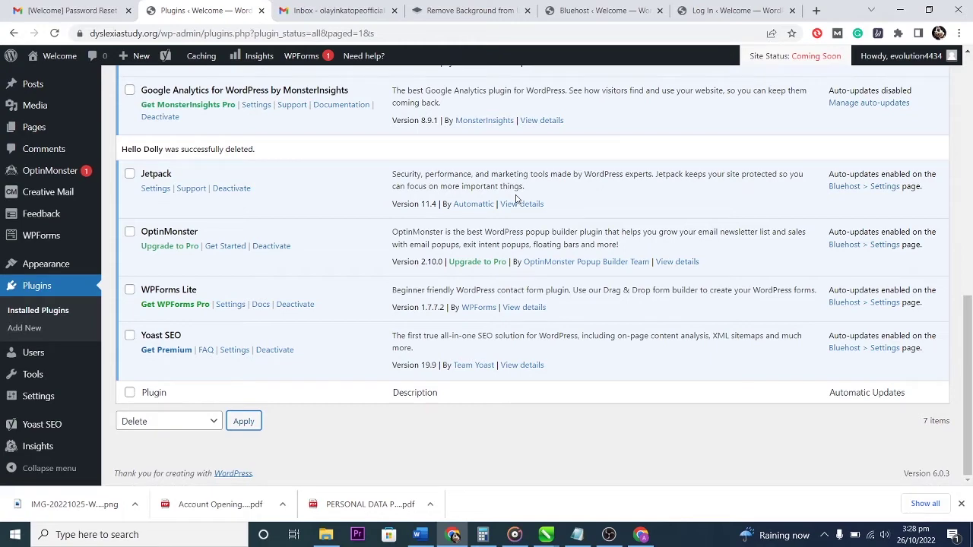
# Review the seven remaining plugins and go to the Add Plugins page.
pyautogui.scroll(3, 343, 298)
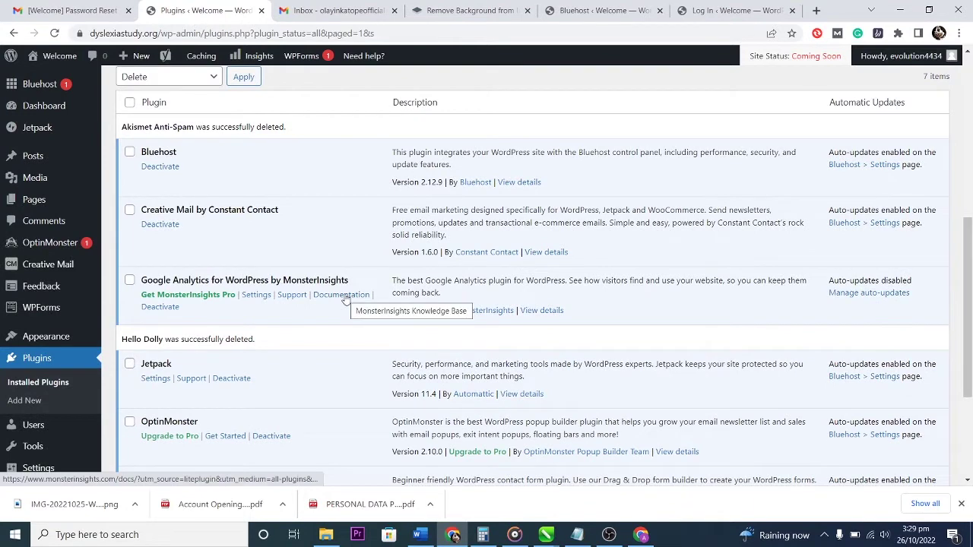
pyautogui.scroll(-3, 345, 300)
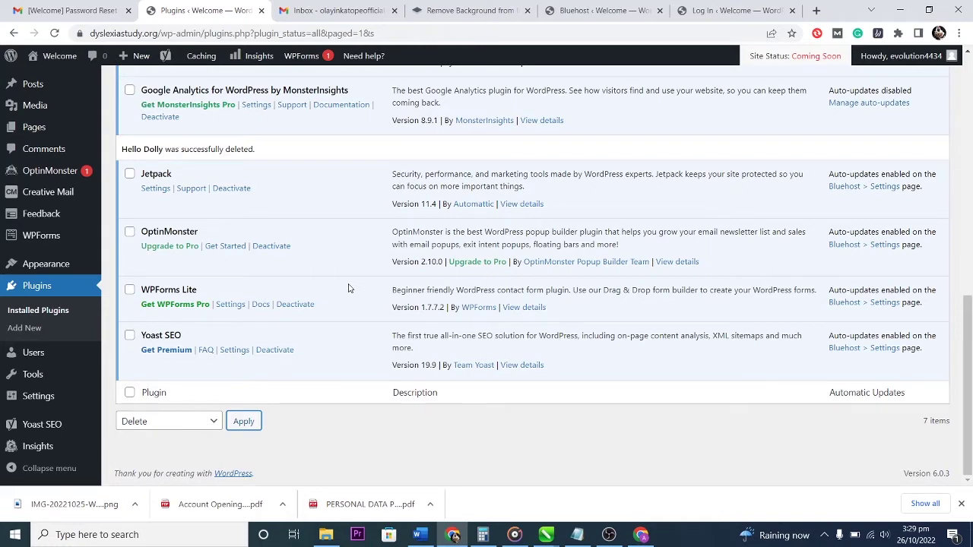
pyautogui.scroll(5, 349, 287)
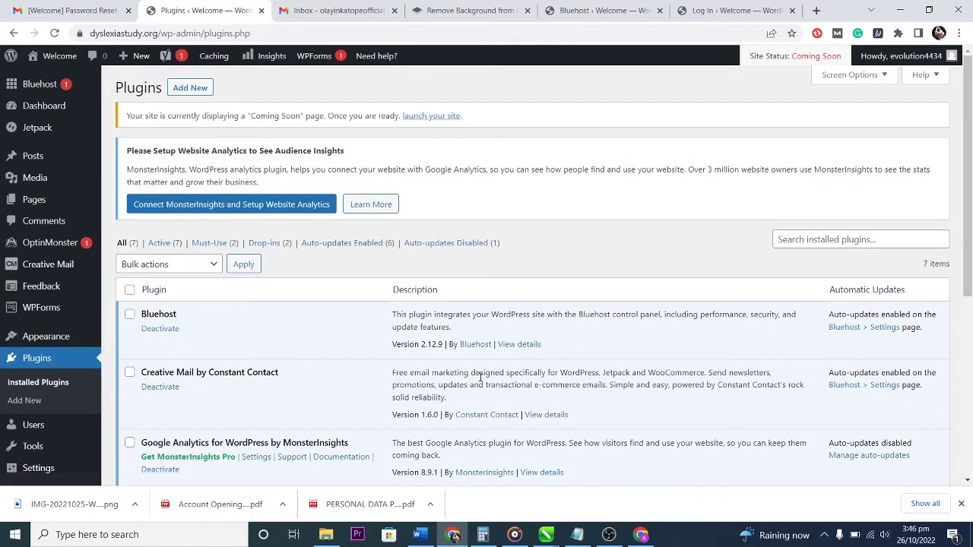
pyautogui.scroll(-1, 473, 370)
pyautogui.scroll(1, 424, 304)
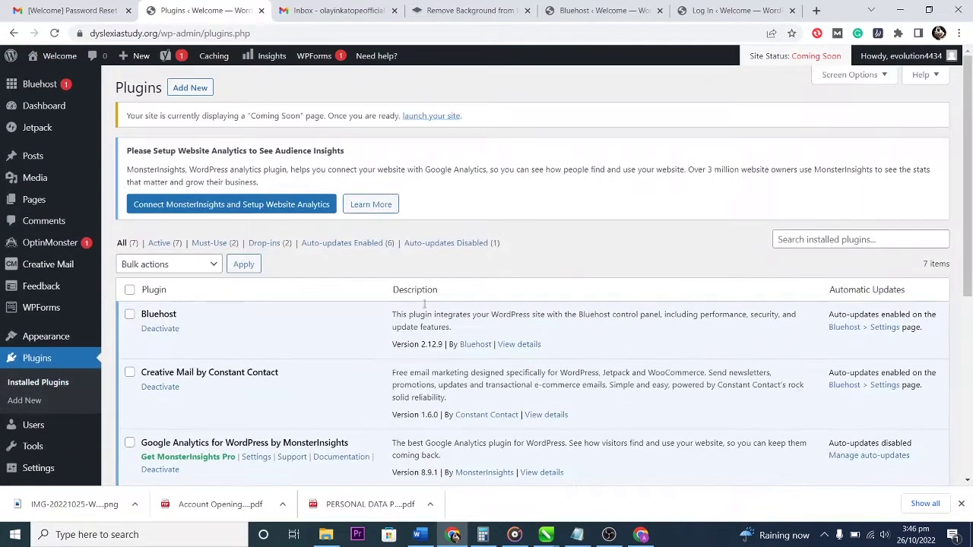
pyautogui.click(182, 89)
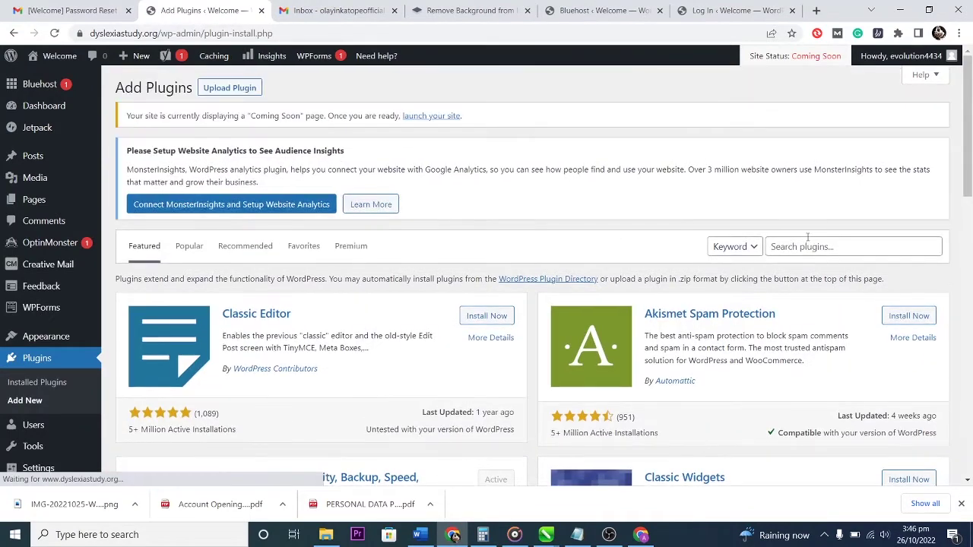
# Search plugins for 'elementor', then install and activate Elementor Website Builder.
pyautogui.click(820, 246)
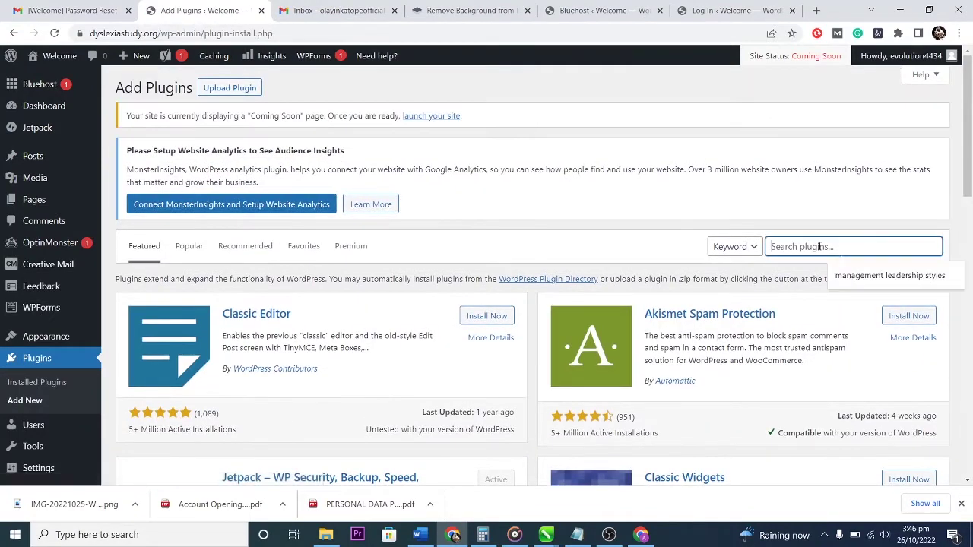
pyautogui.write('elementor')
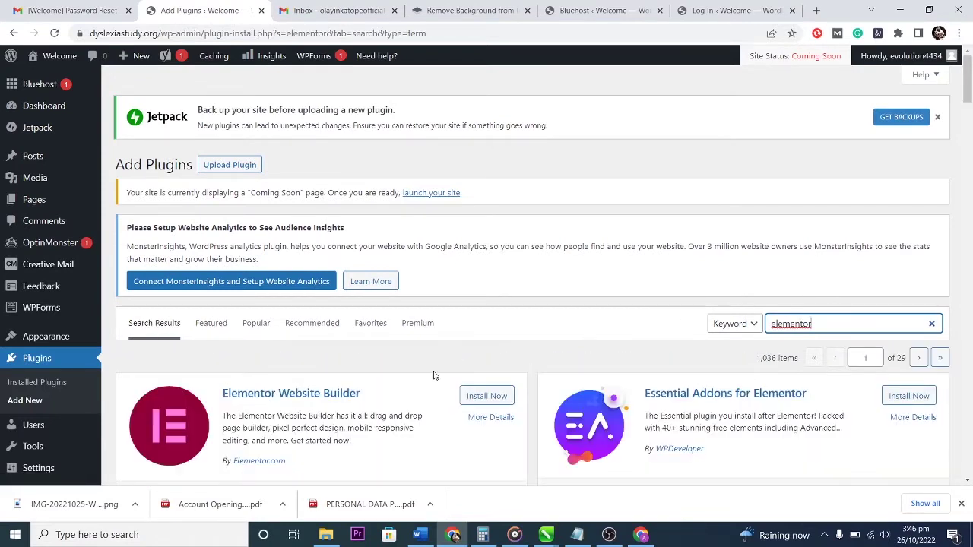
pyautogui.scroll(-2, 547, 361)
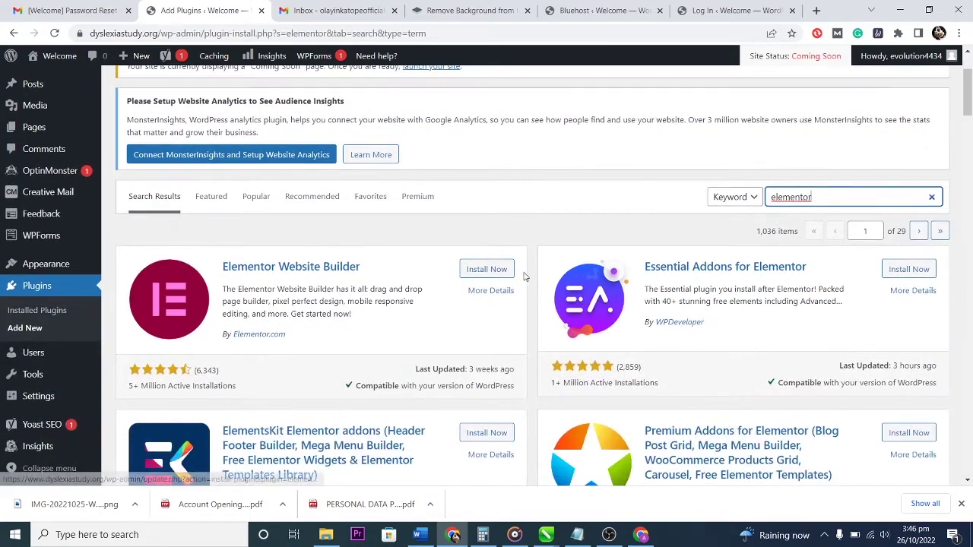
pyautogui.scroll(-1, 522, 264)
pyautogui.scroll(-1, 522, 265)
pyautogui.scroll(2, 522, 265)
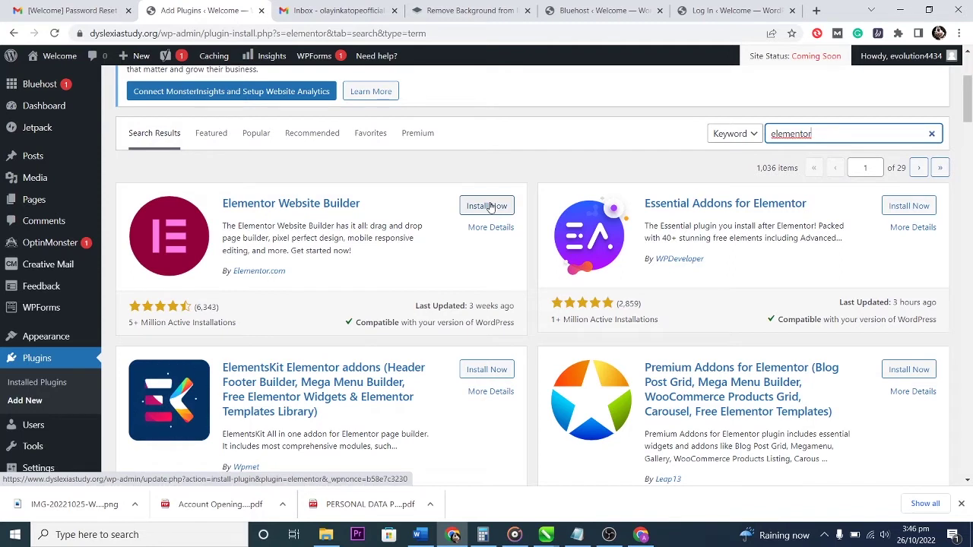
pyautogui.click(487, 206)
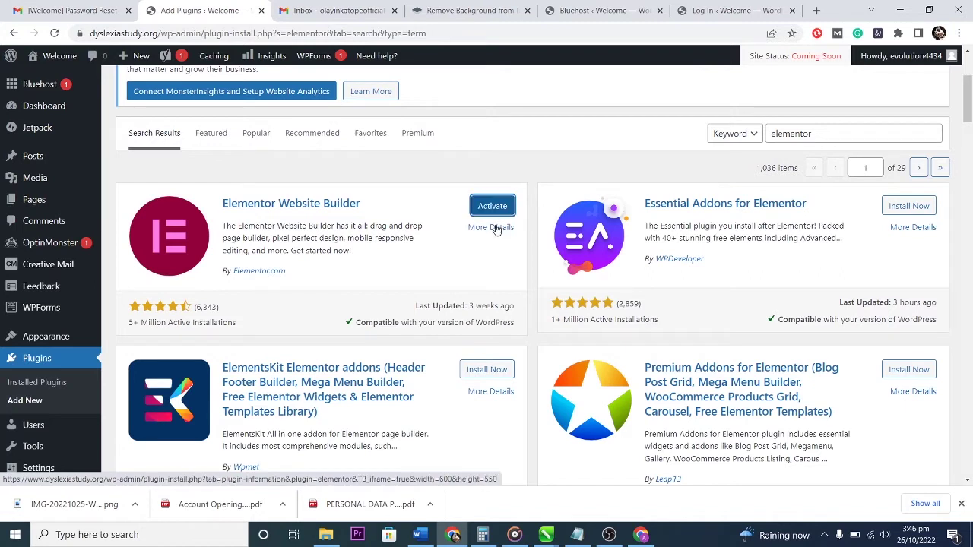
pyautogui.click(492, 206)
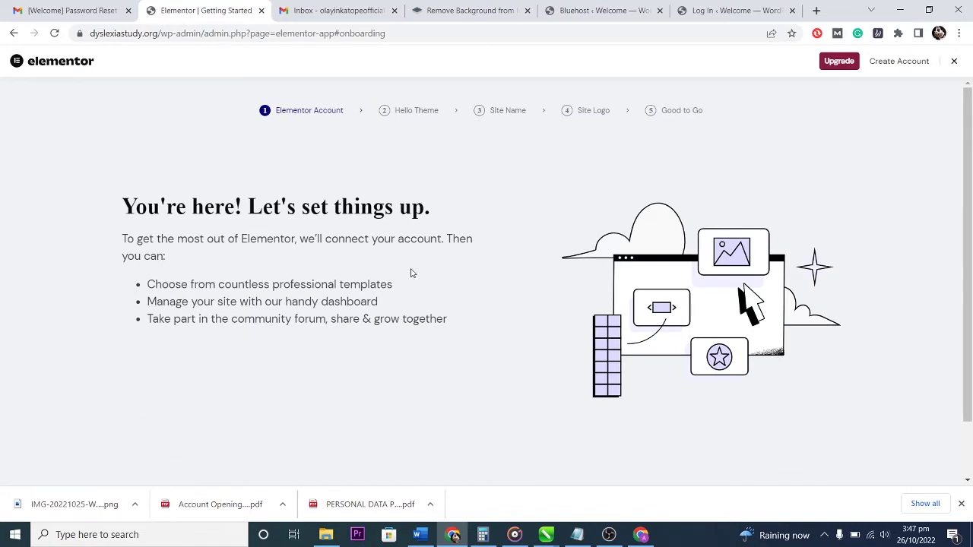
# Skip the Elementor account, Hello theme, site name, site logo and final onboarding steps.
pyautogui.scroll(-1, 456, 254)
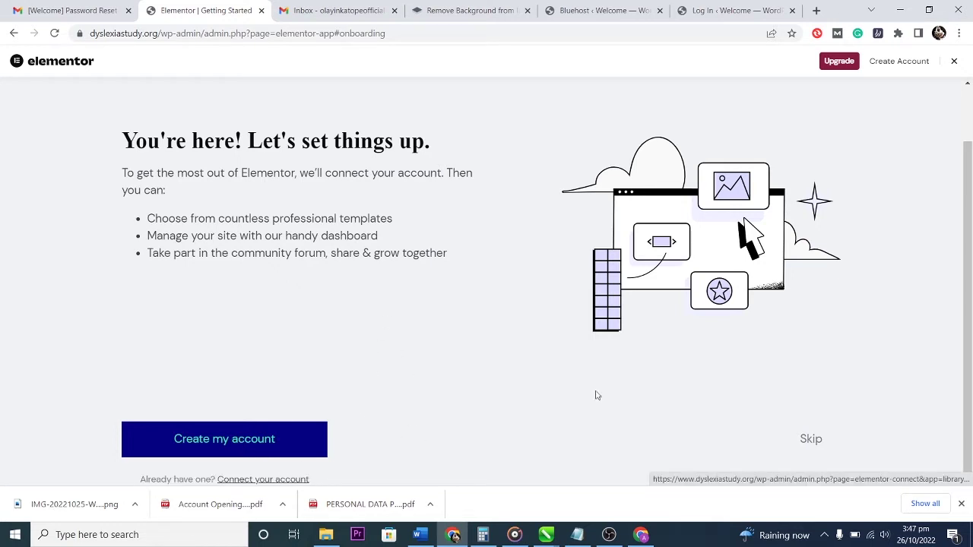
pyautogui.click(817, 437)
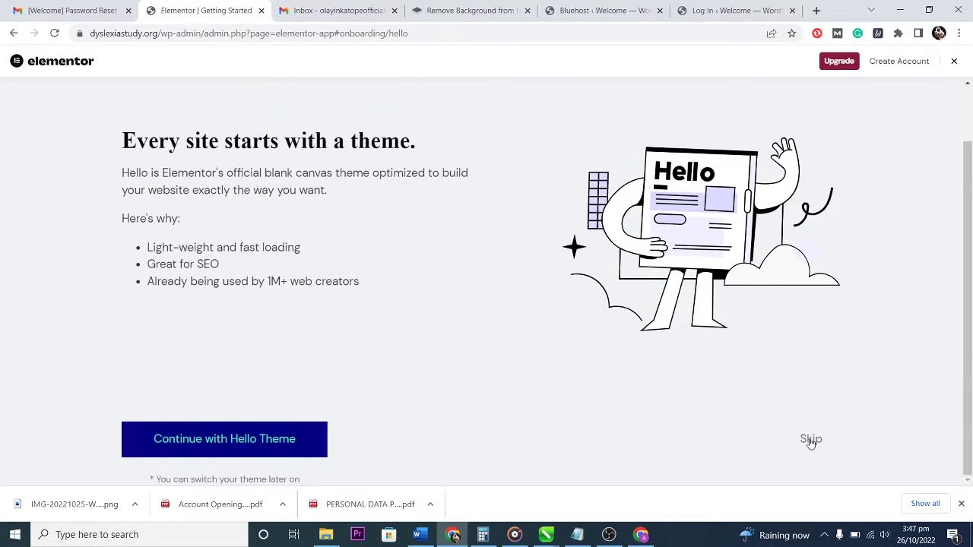
pyautogui.click(810, 441)
pyautogui.scroll(-1, 809, 426)
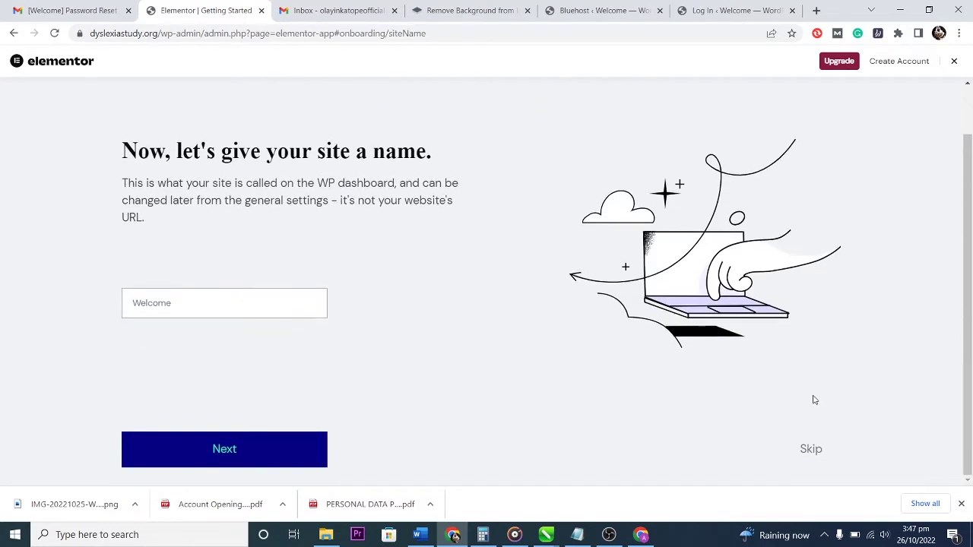
pyautogui.click(810, 449)
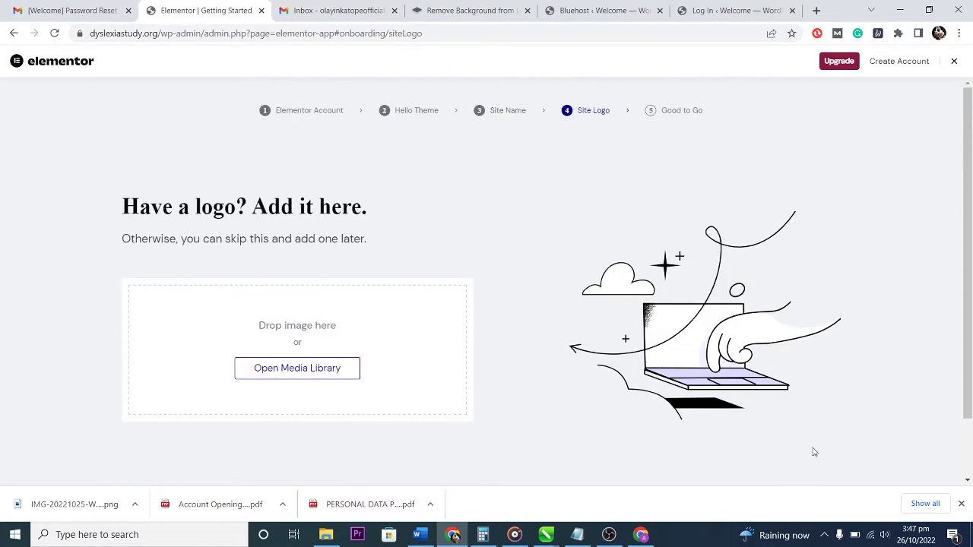
pyautogui.scroll(-1, 816, 448)
pyautogui.click(807, 470)
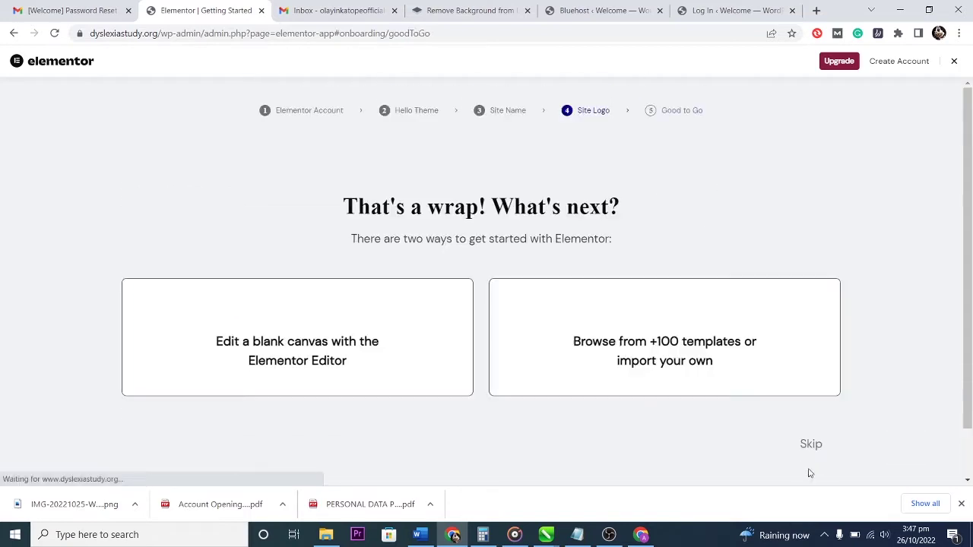
pyautogui.scroll(-1, 861, 446)
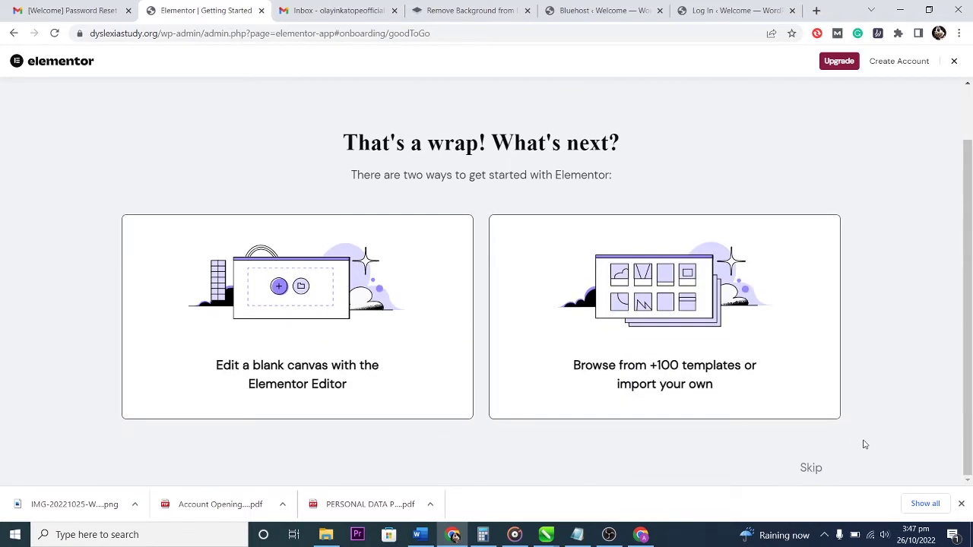
pyautogui.click(810, 470)
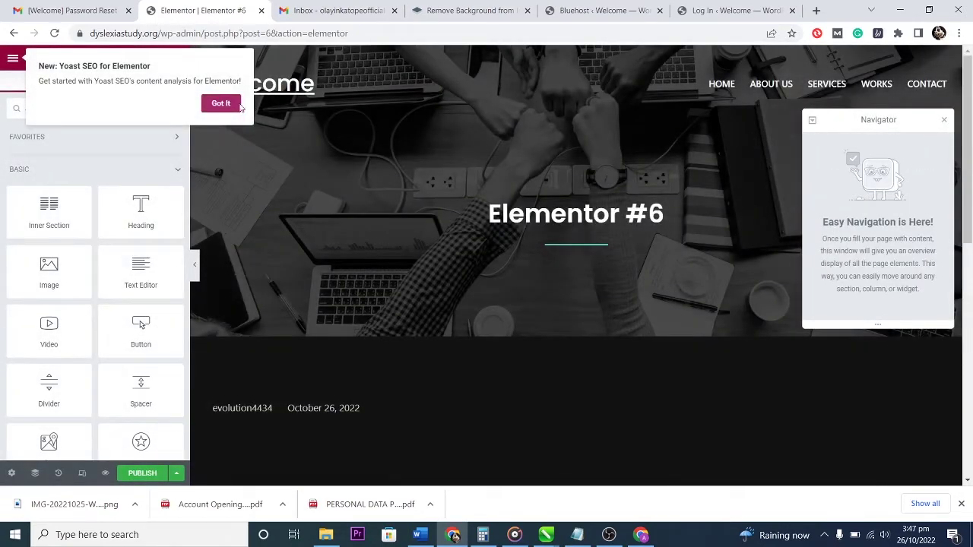
# Dismiss the Yoast notice and exit the Elementor #6 editor with WP Dashboard as destination.
pyautogui.click(227, 104)
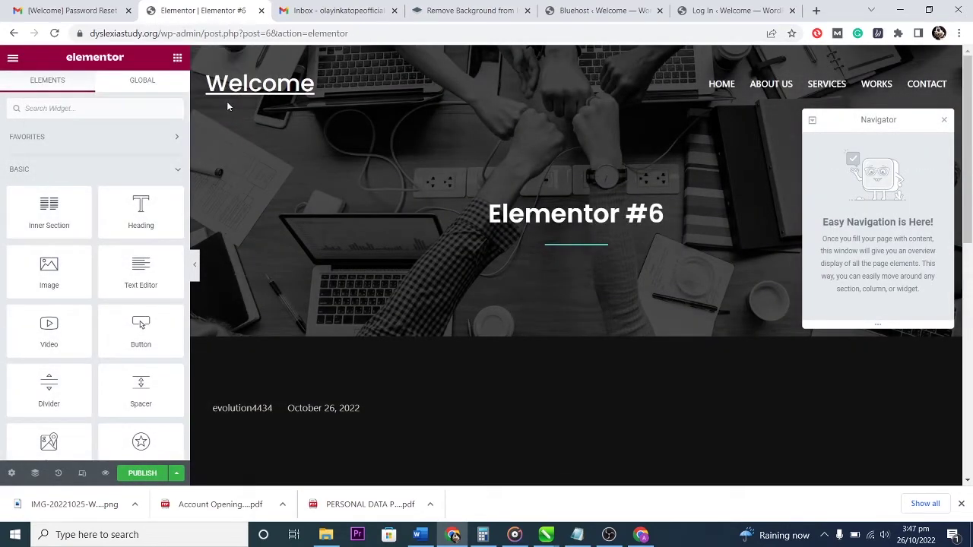
pyautogui.click(13, 60)
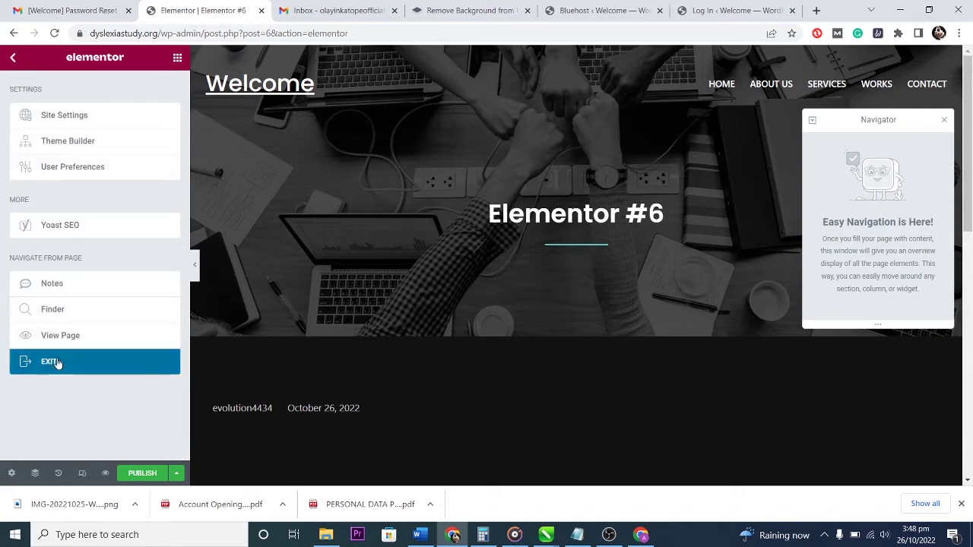
pyautogui.click(59, 361)
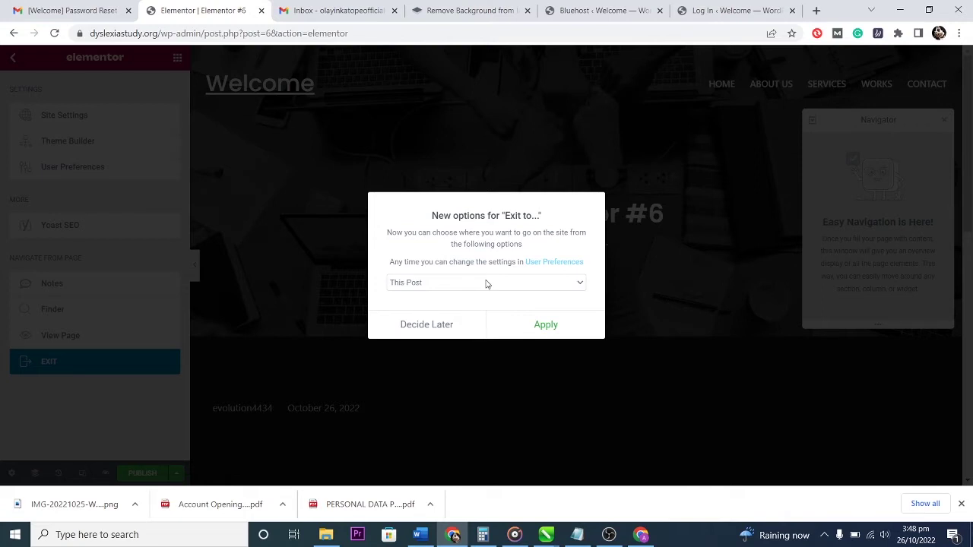
pyautogui.click(486, 282)
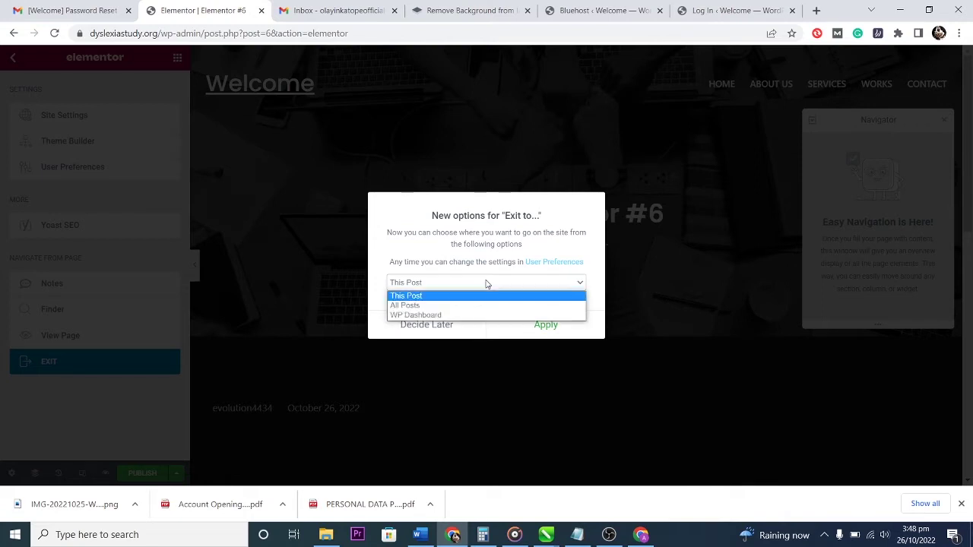
pyautogui.click(461, 315)
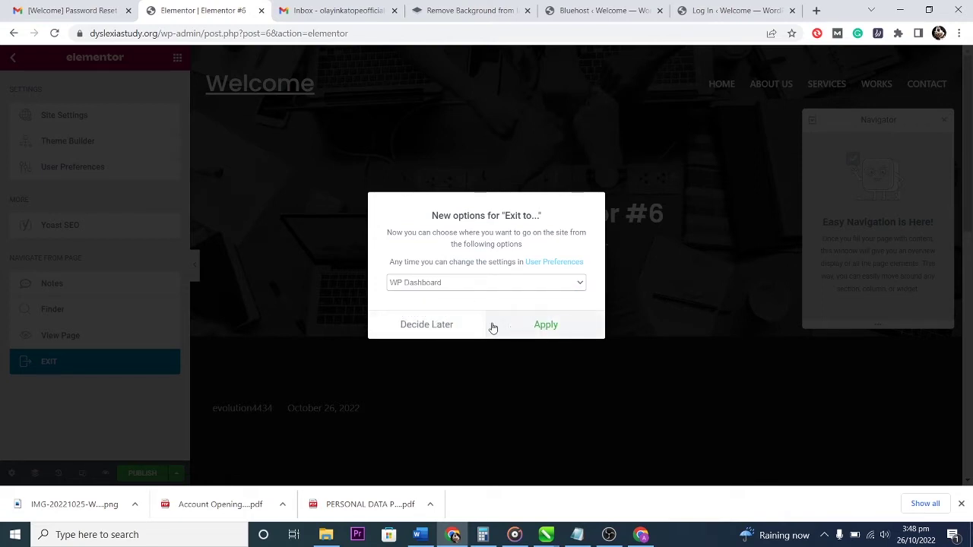
pyautogui.click(460, 328)
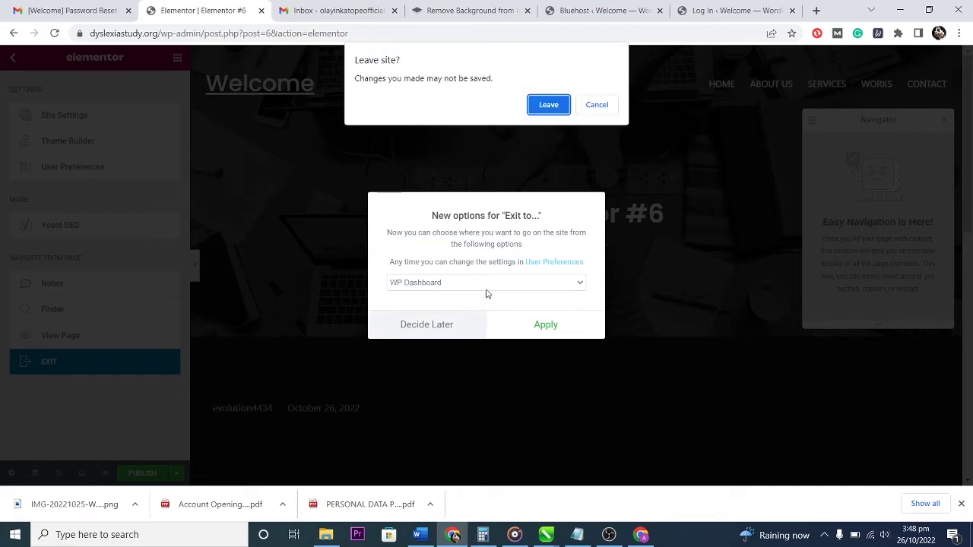
# Leave the editor without saving, dismiss the block editor welcome tour, and return to Pages.
pyautogui.click(538, 104)
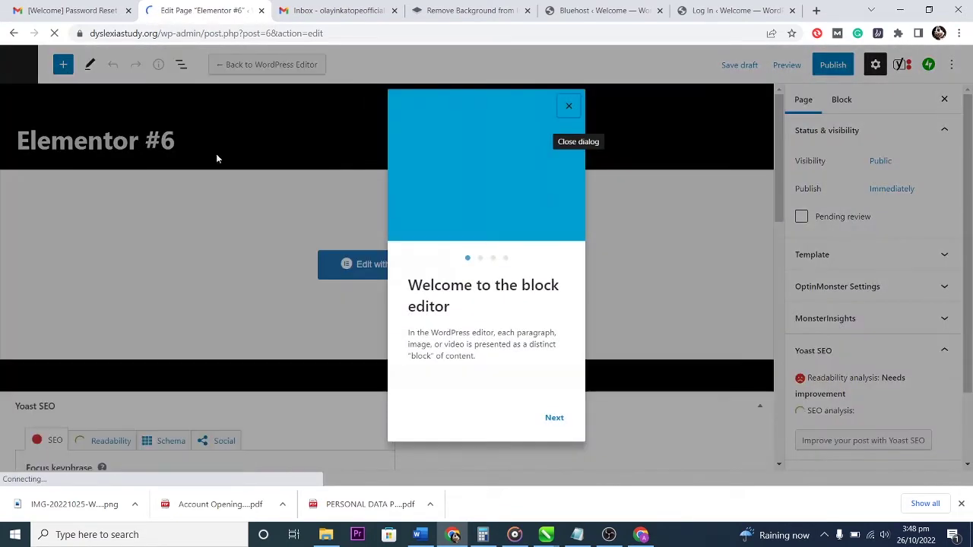
pyautogui.click(112, 119)
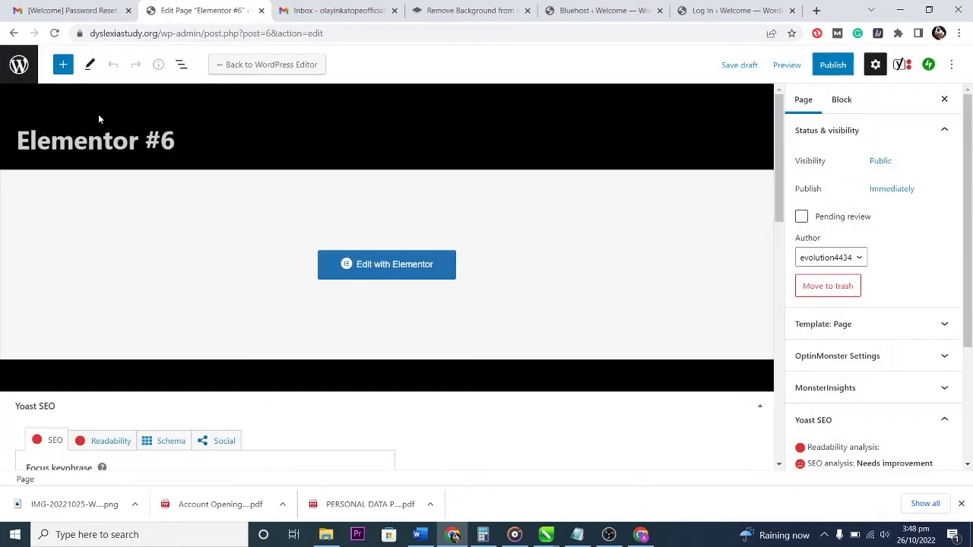
pyautogui.click(13, 67)
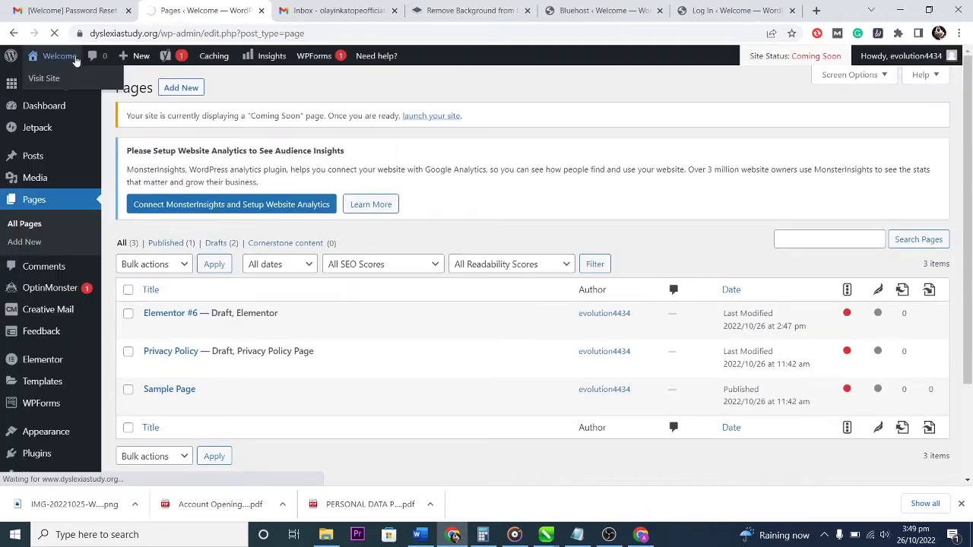
# View the live dyslexiastudy.org front page and scroll back up to the flamingo hero.
pyautogui.click(79, 58)
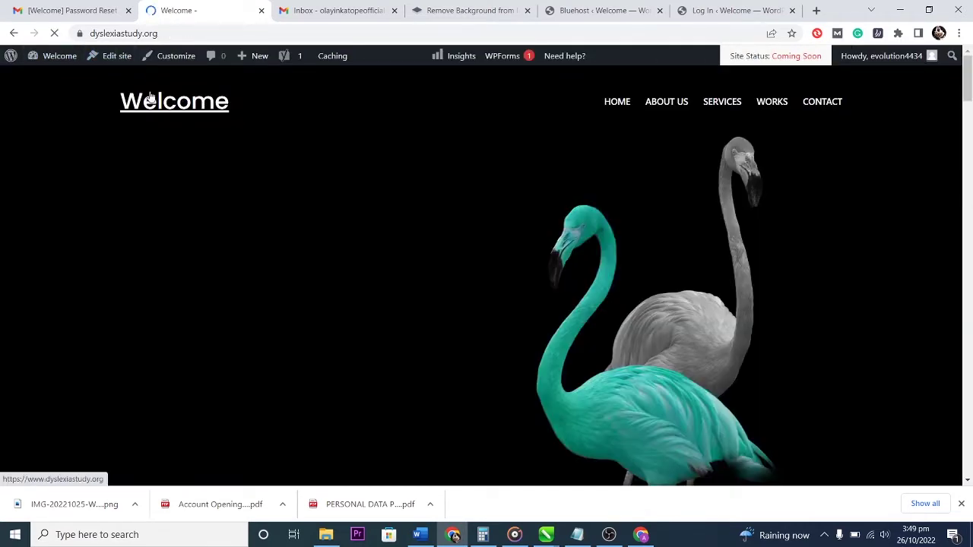
pyautogui.scroll(-8, 296, 320)
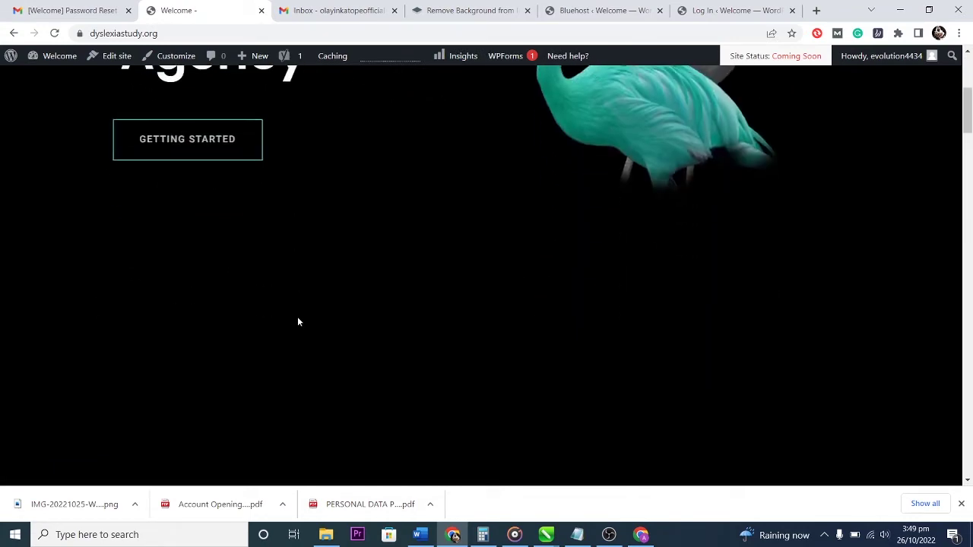
pyautogui.scroll(3, 292, 296)
pyautogui.scroll(5, 298, 284)
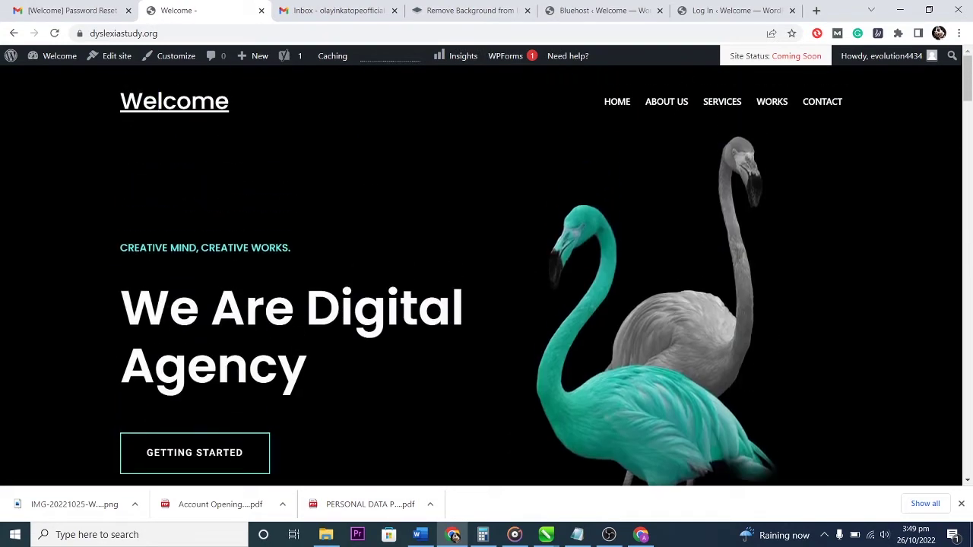
# Open the Front Page template in the site editor and place the caret in 'We Are Digital Agency'.
pyautogui.click(120, 57)
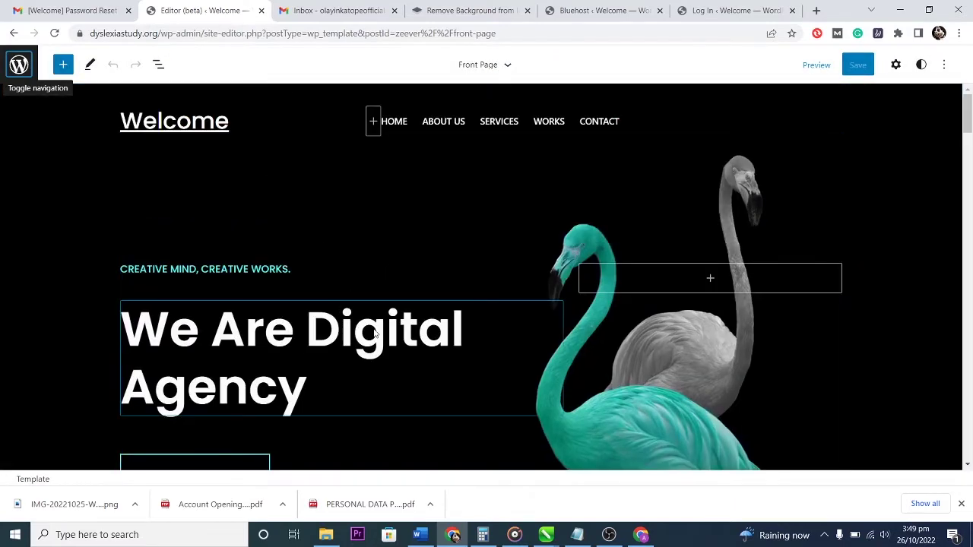
pyautogui.click(384, 332)
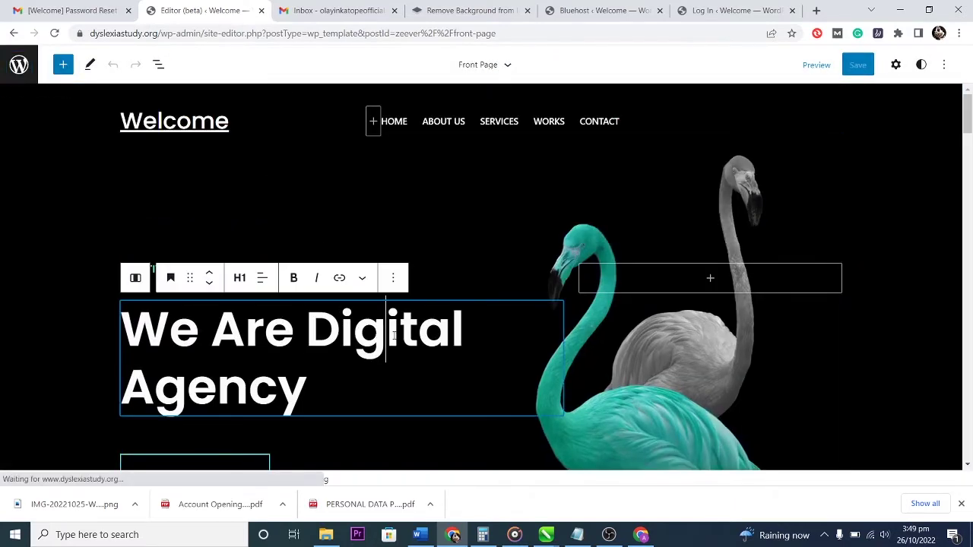
pyautogui.press('End')
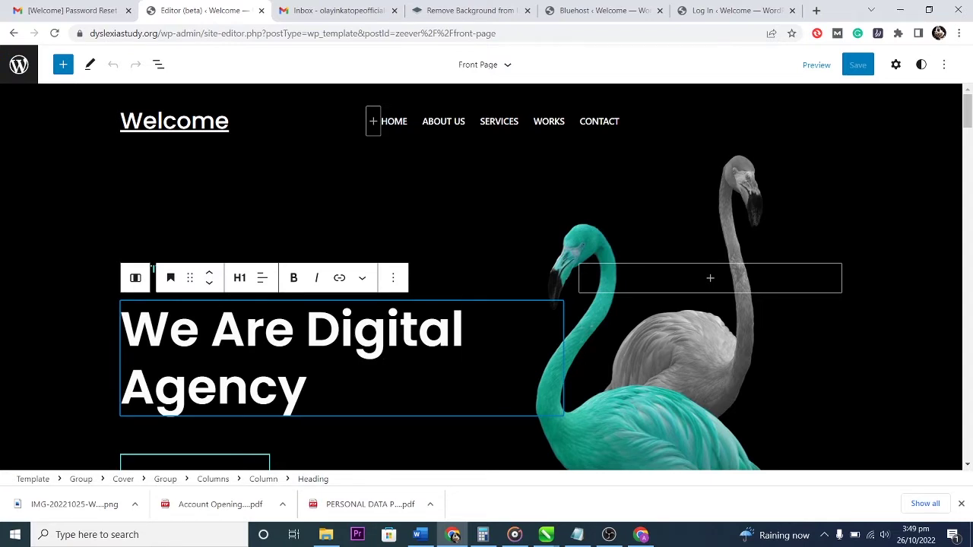
pyautogui.press('Down')
# Select the header, the ABOUT US, SERVICES, WORKS and CONTACT links, and the Welcome site title.
pyautogui.click(446, 124)
pyautogui.click(454, 122)
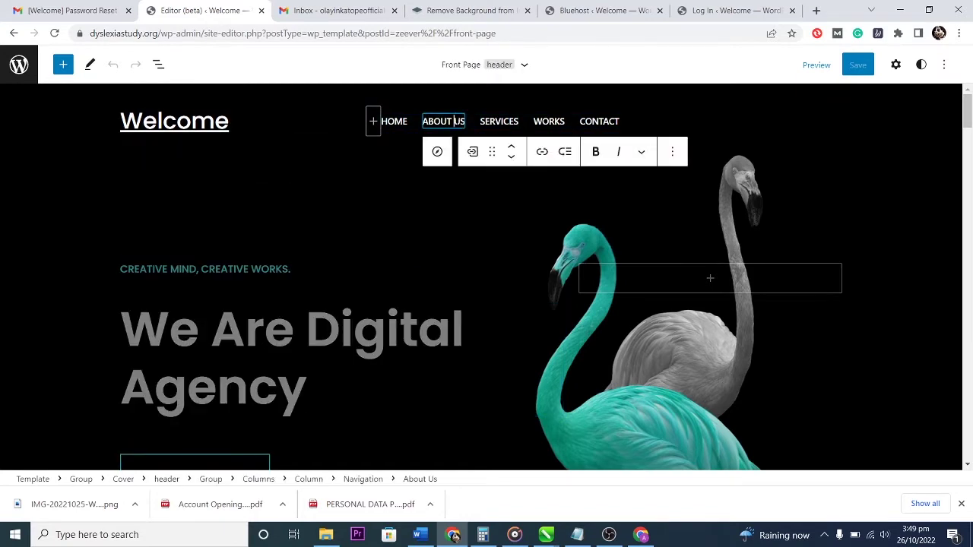
pyautogui.click(498, 121)
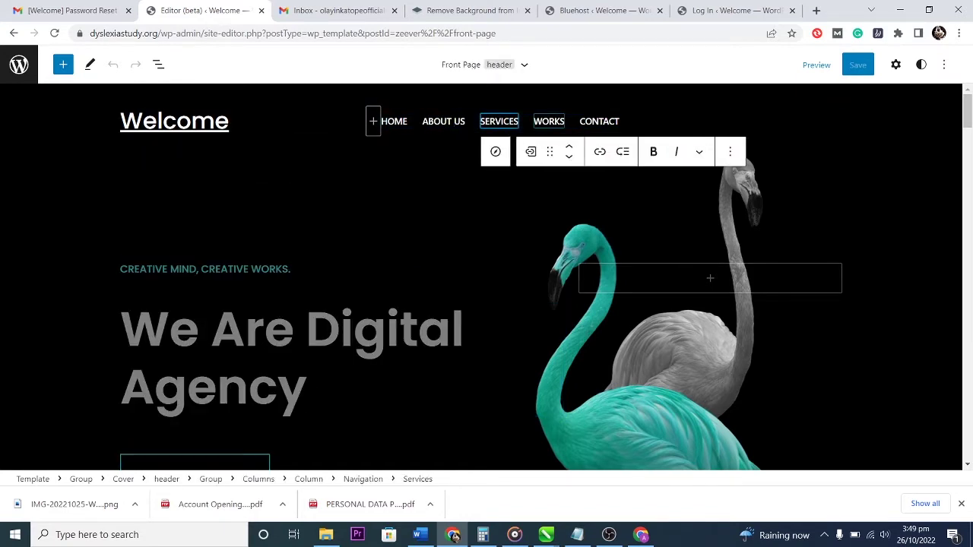
pyautogui.click(549, 121)
pyautogui.click(599, 122)
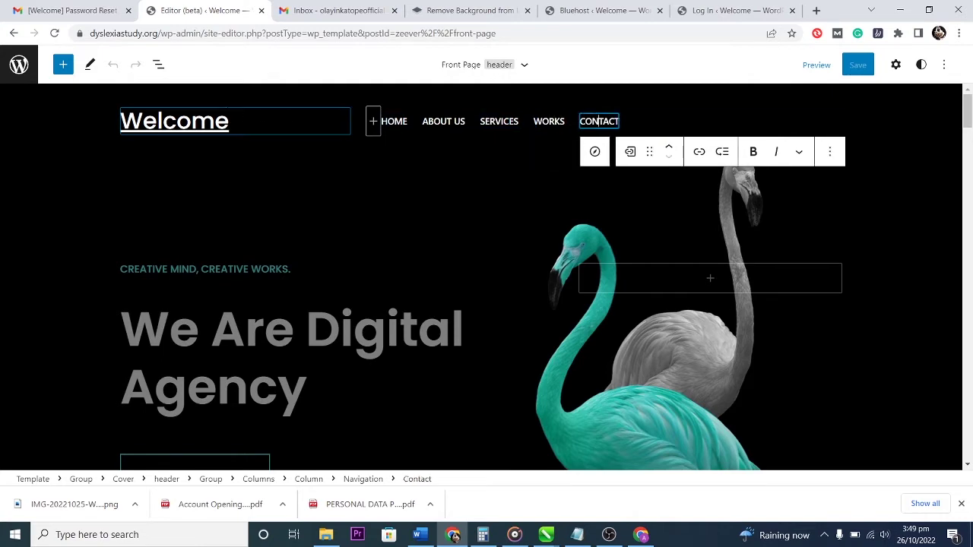
pyautogui.click(207, 129)
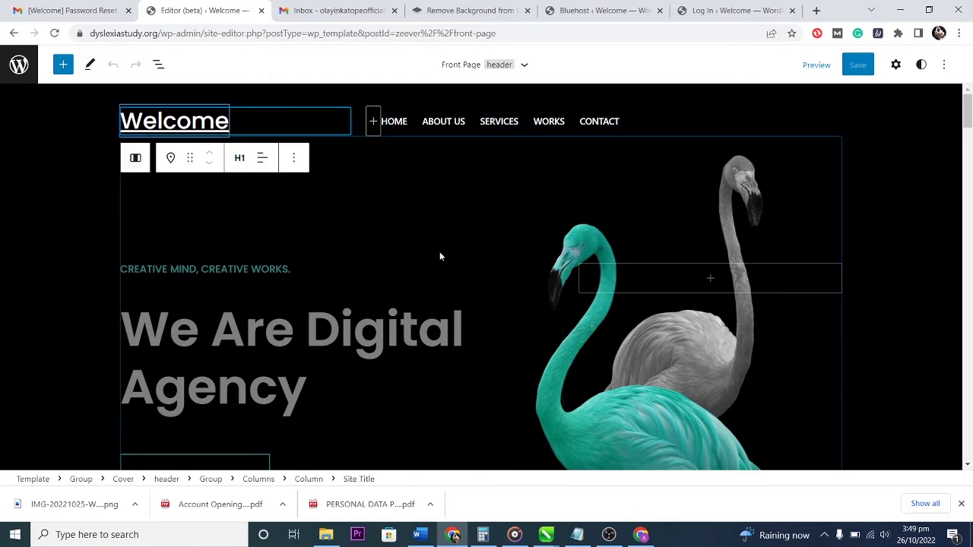
# Scroll over the template and open the site editor navigation panel.
pyautogui.scroll(-15, 473, 208)
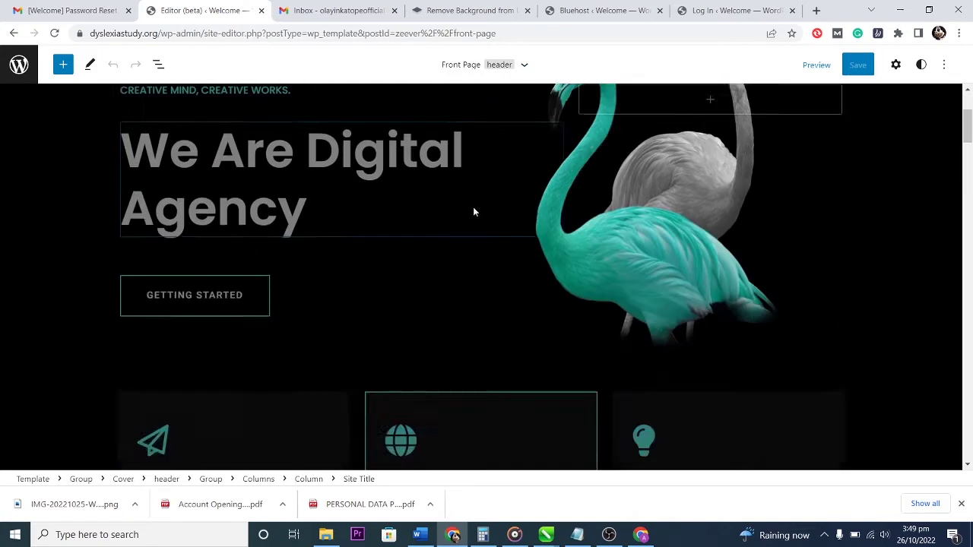
pyautogui.moveTo(473, 207)
pyautogui.scroll(15, 544, 324)
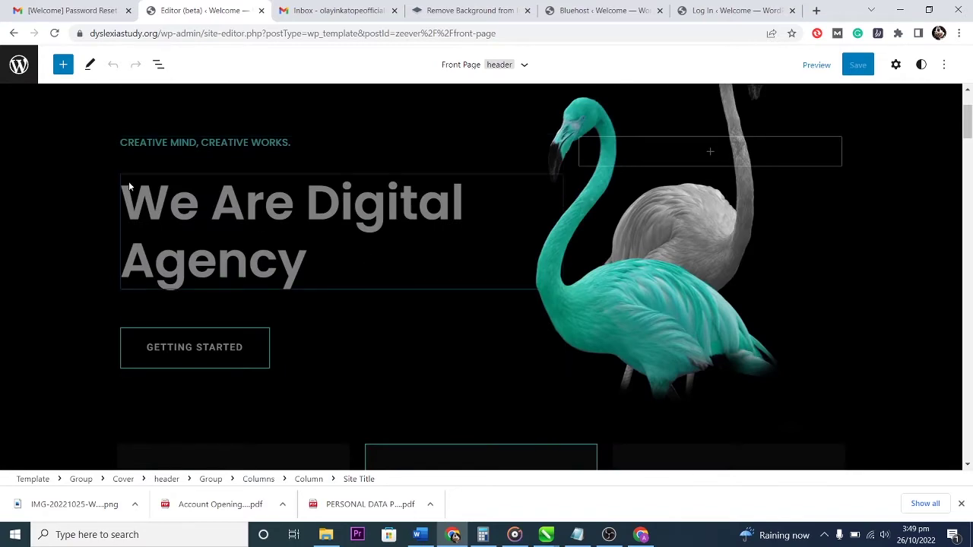
pyautogui.click(22, 65)
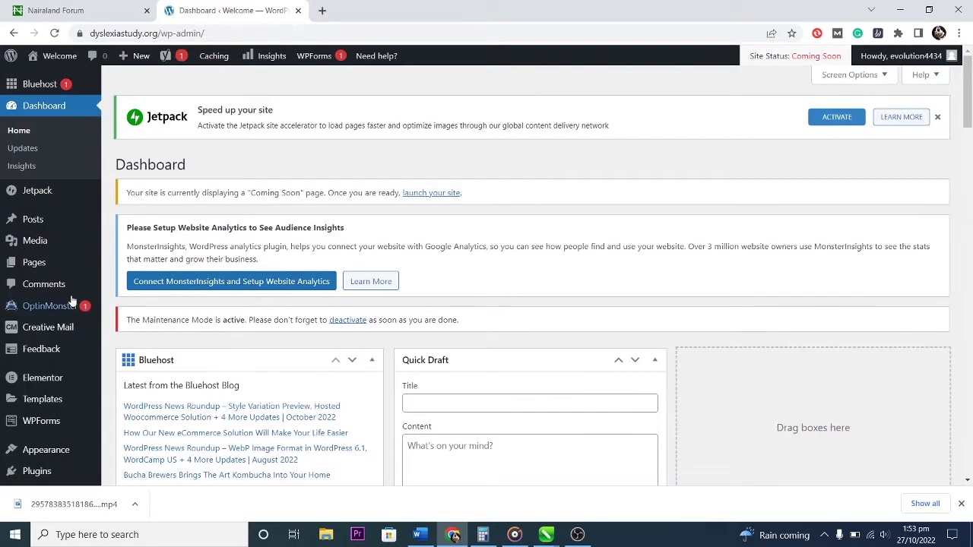
# Find Starter Templates by searching 'ST' under Add New Plugins, then install and activate it.
pyautogui.moveTo(36, 407)
pyautogui.scroll(-3, 37, 413)
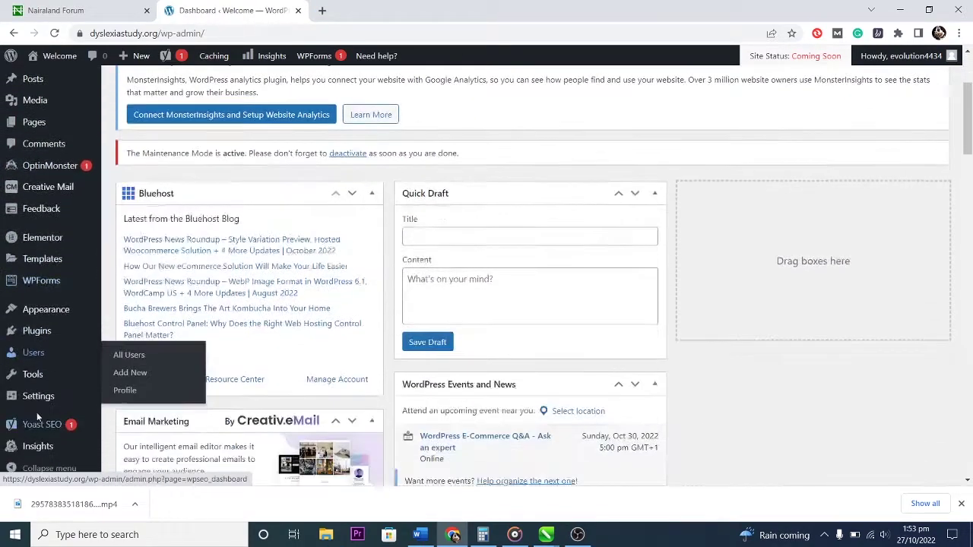
pyautogui.moveTo(40, 373)
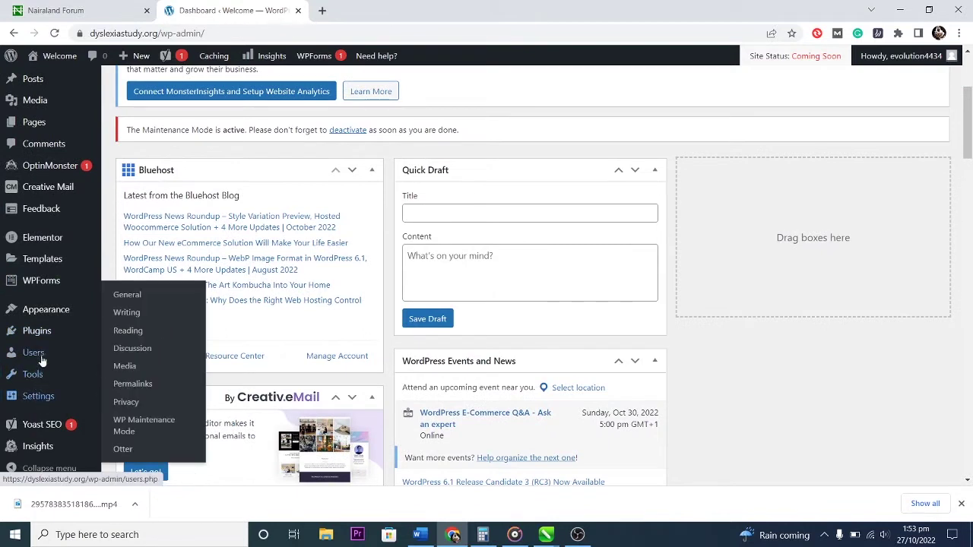
pyautogui.moveTo(32, 330)
pyautogui.click(132, 352)
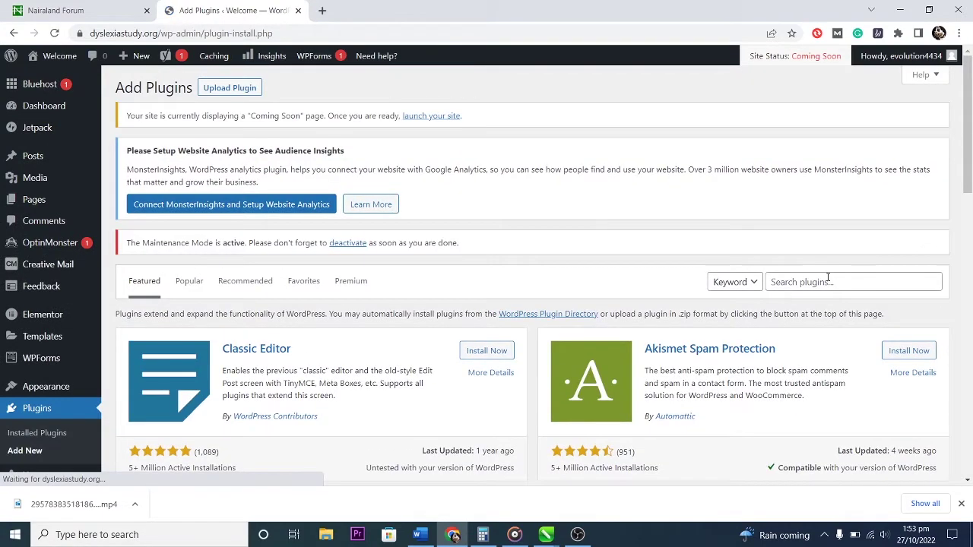
pyautogui.click(827, 278)
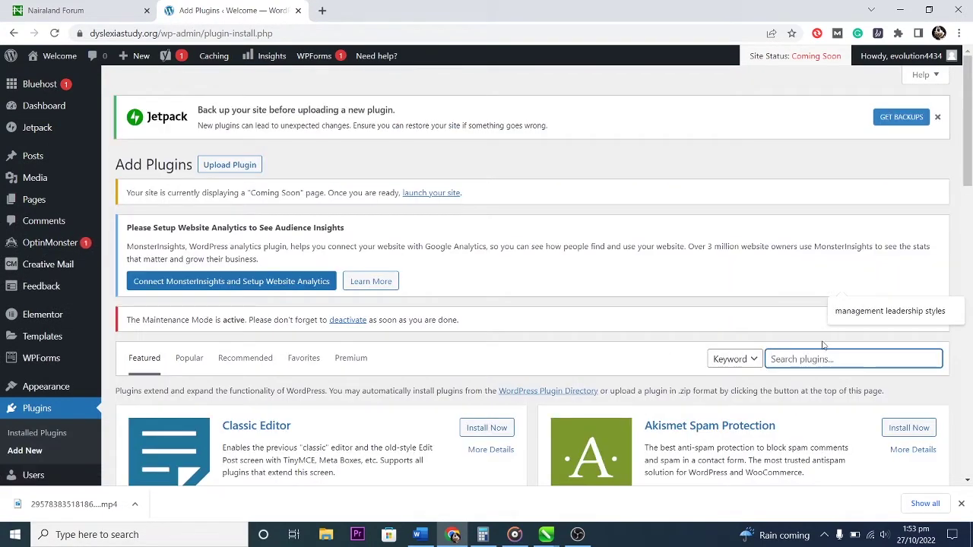
pyautogui.click(821, 357)
pyautogui.write('STARTER')
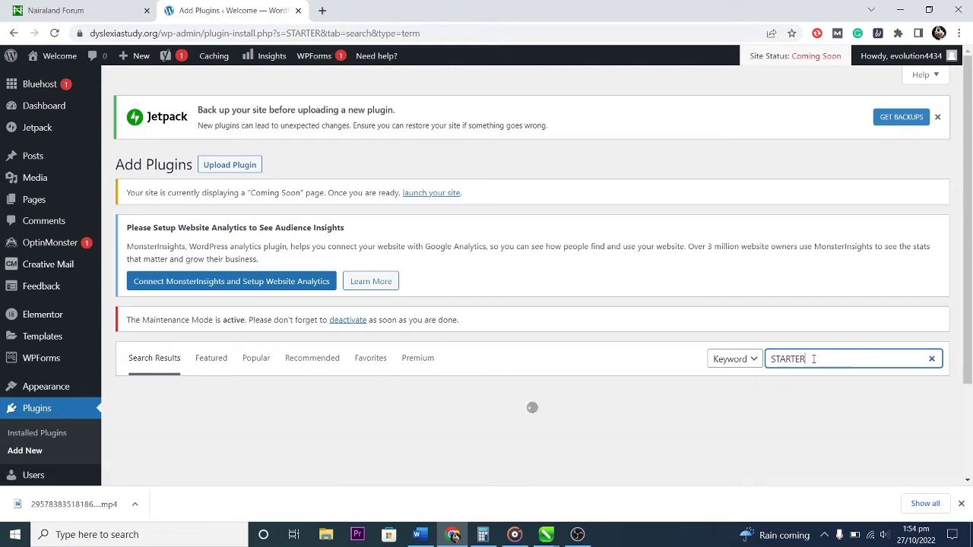
pyautogui.scroll(-2, 772, 332)
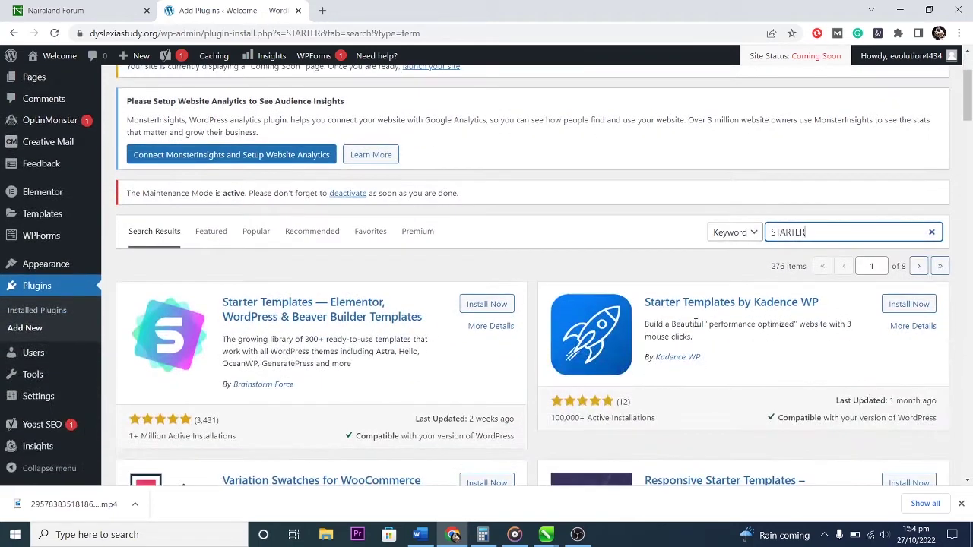
pyautogui.click(486, 305)
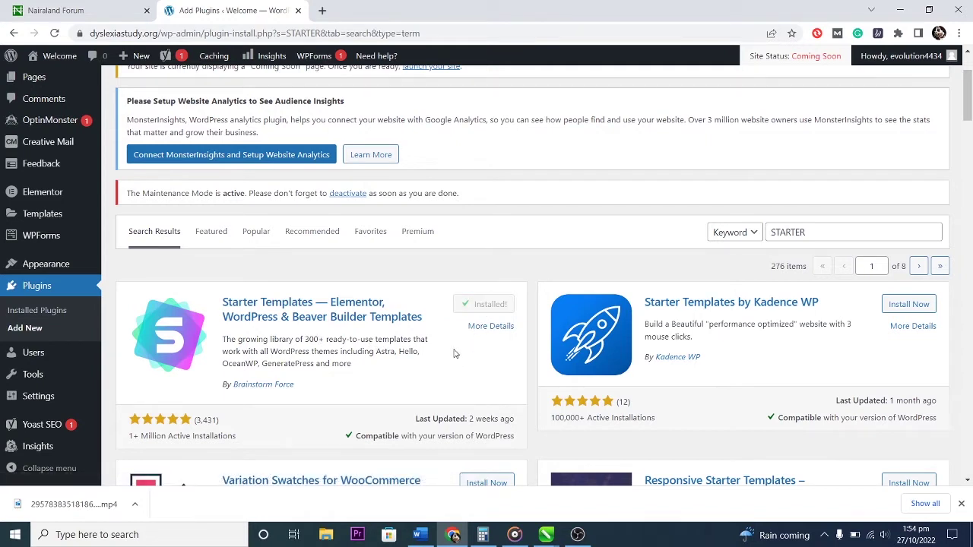
pyautogui.click(491, 305)
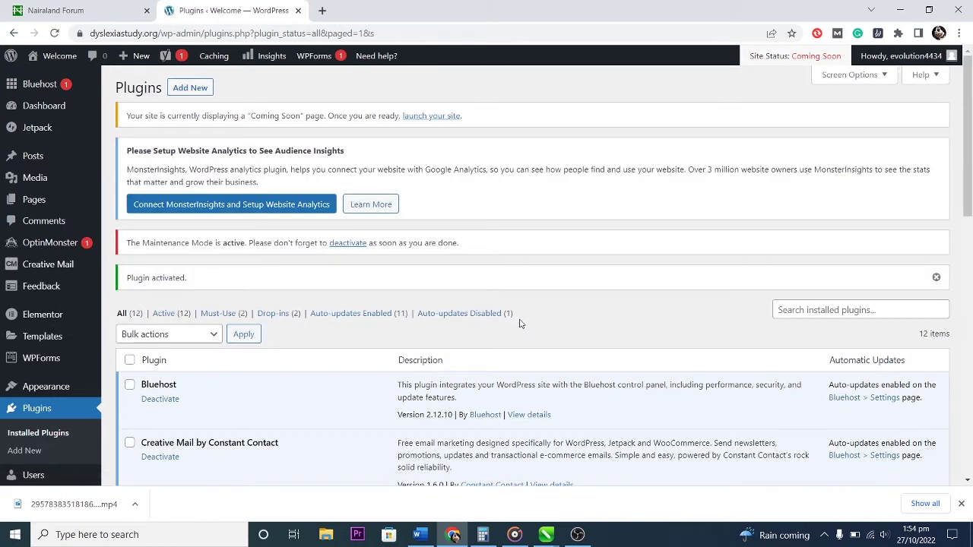
# Move the Privacy Policy page to the Trash from the All Pages list.
pyautogui.scroll(-1, 570, 358)
pyautogui.moveTo(38, 202)
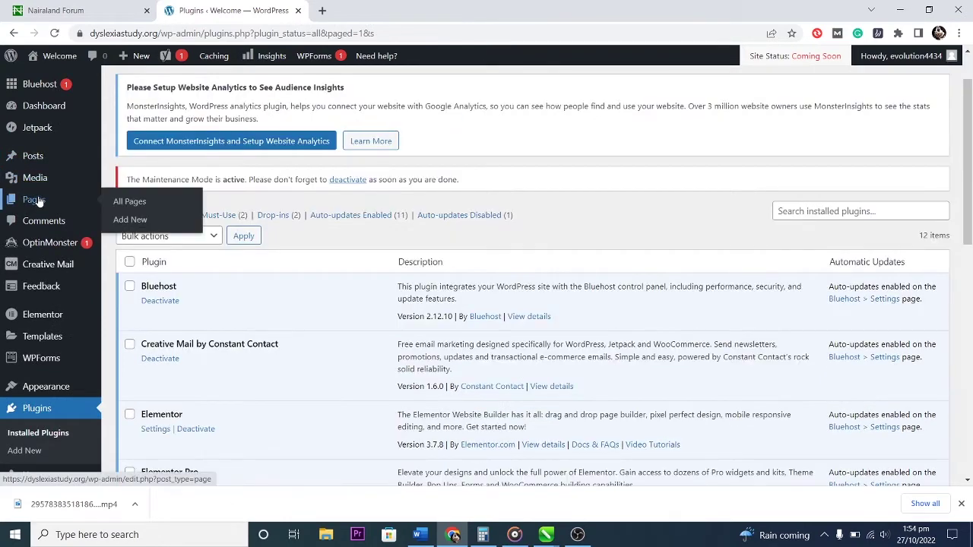
pyautogui.click(125, 201)
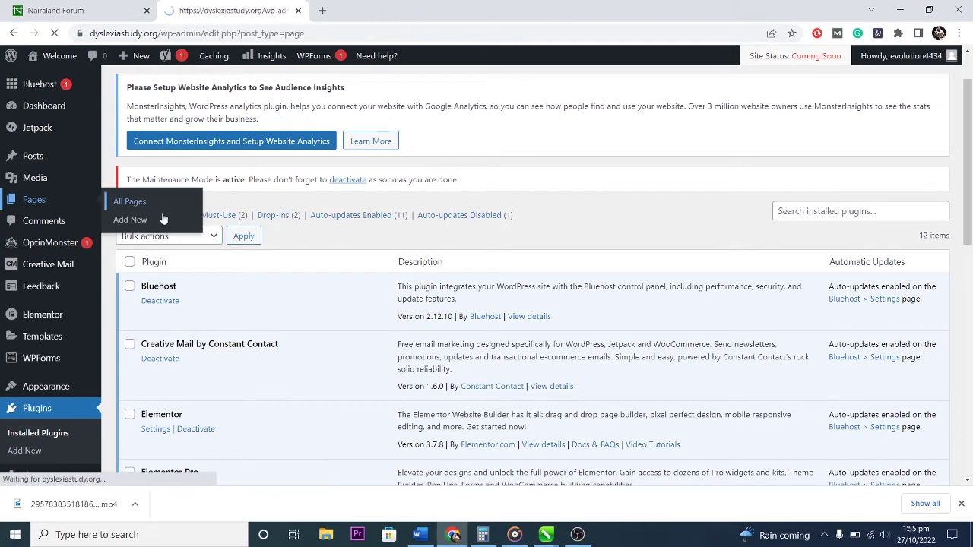
pyautogui.scroll(-2, 494, 357)
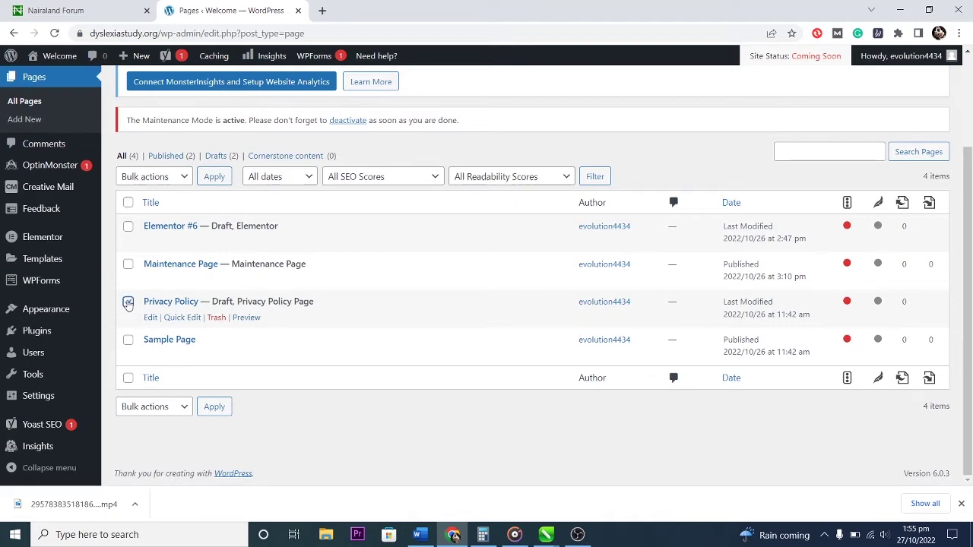
pyautogui.click(216, 318)
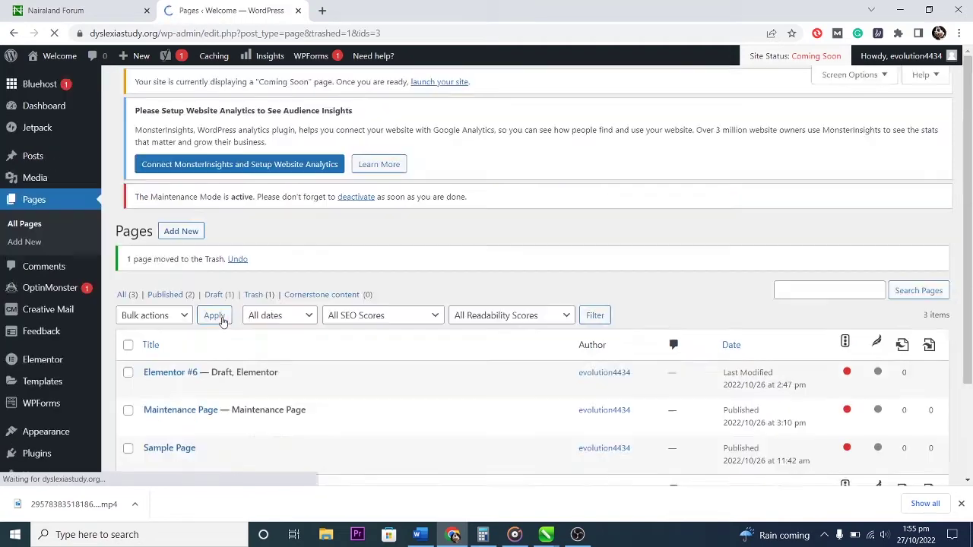
# Bulk-trash the Elementor #6, Maintenance Page and Sample Page pages.
pyautogui.scroll(-2, 129, 258)
pyautogui.click(128, 261)
pyautogui.click(127, 298)
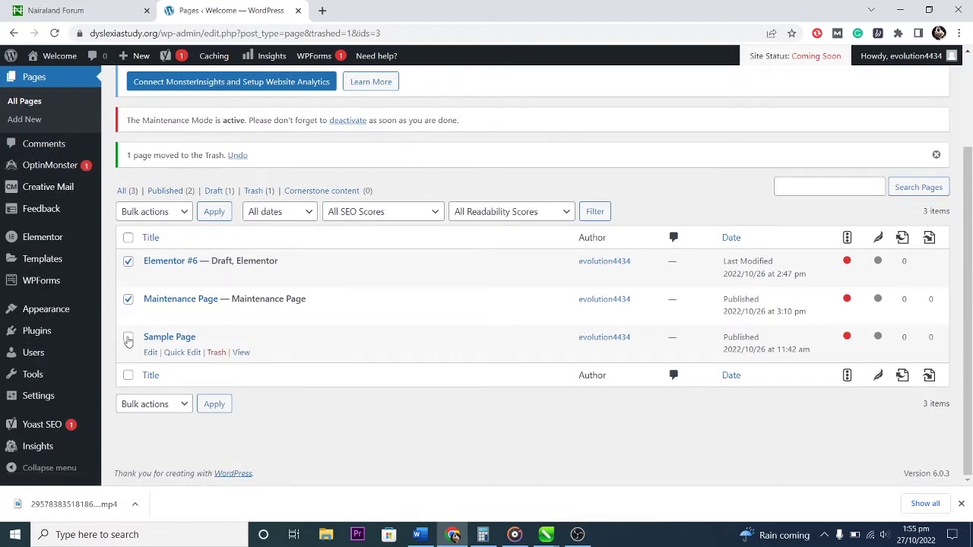
pyautogui.click(128, 338)
pyautogui.click(174, 404)
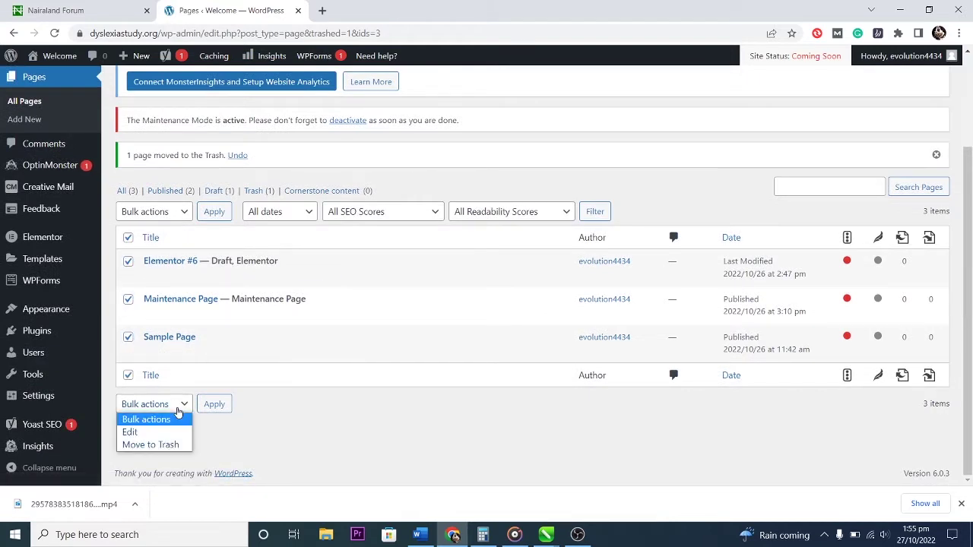
pyautogui.click(151, 444)
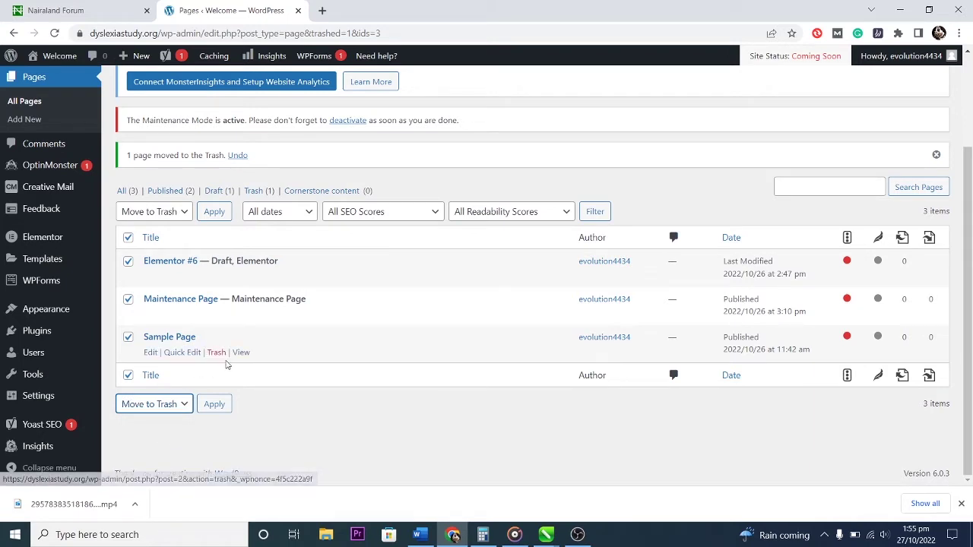
pyautogui.click(215, 405)
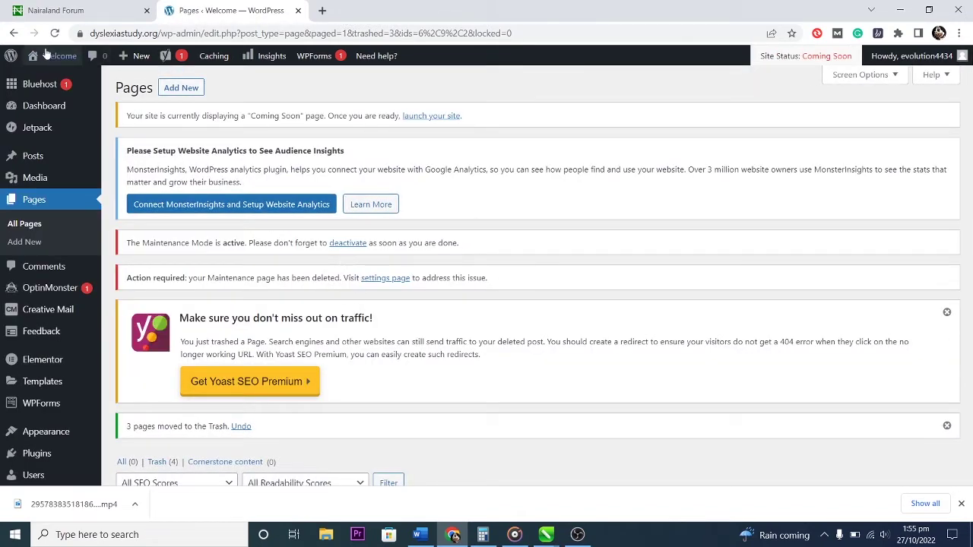
pyautogui.click(47, 76)
pyautogui.scroll(-2, 423, 343)
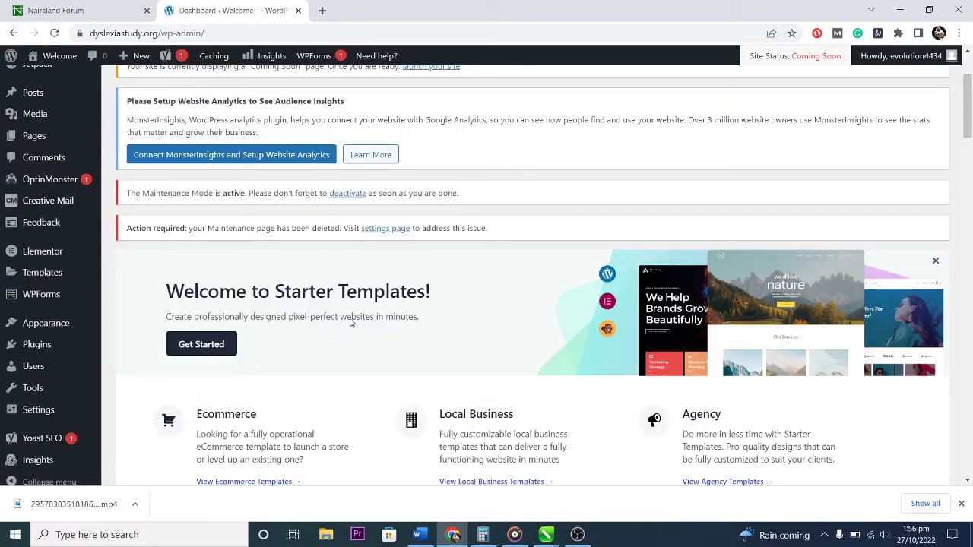
pyautogui.scroll(-2, 358, 323)
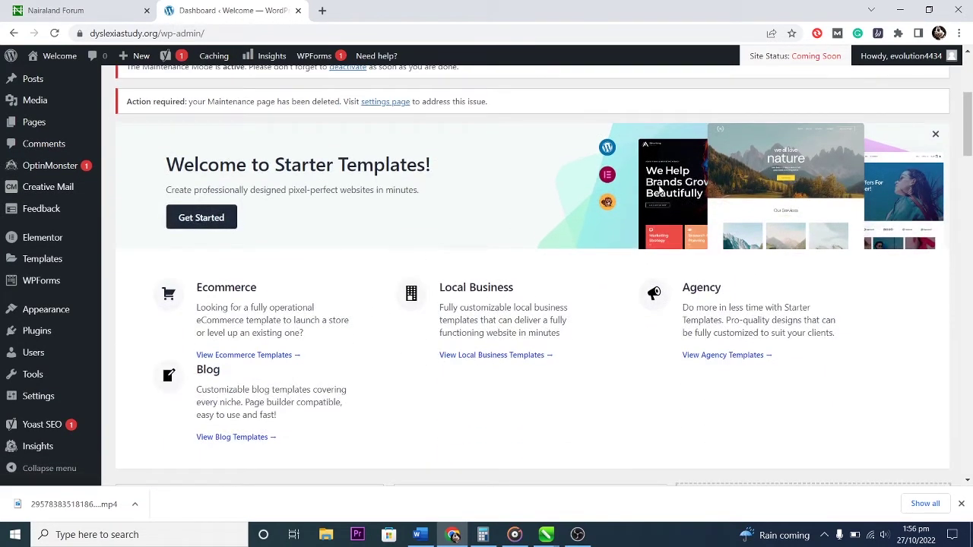
pyautogui.scroll(-2, 546, 251)
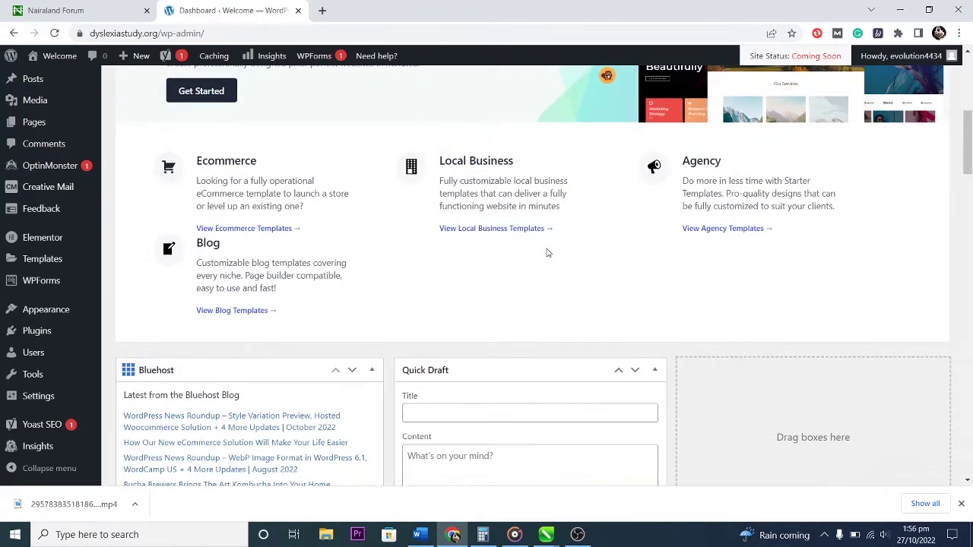
pyautogui.scroll(-1, 532, 272)
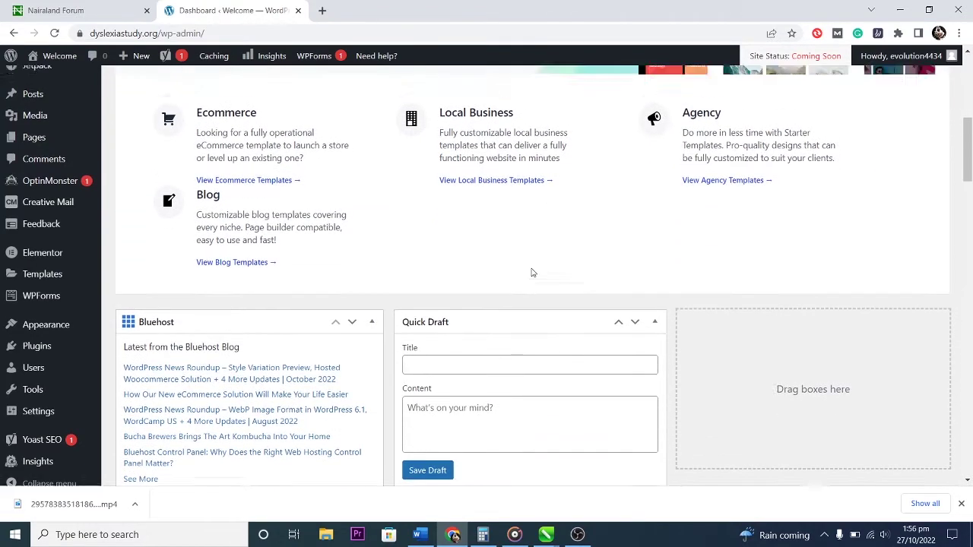
pyautogui.scroll(2, 532, 274)
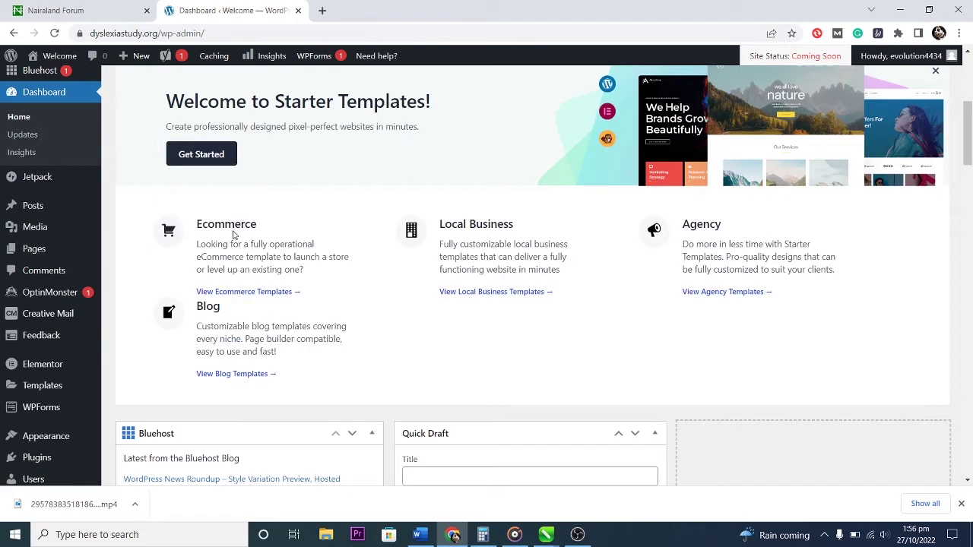
# Open the blog starter templates and remove the stray letters from the search text.
pyautogui.click(244, 376)
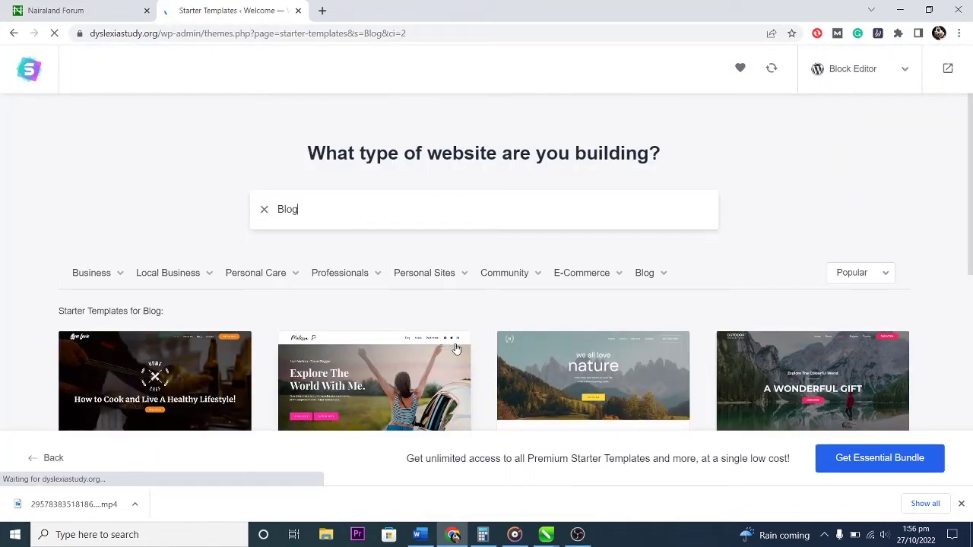
pyautogui.write('sss')
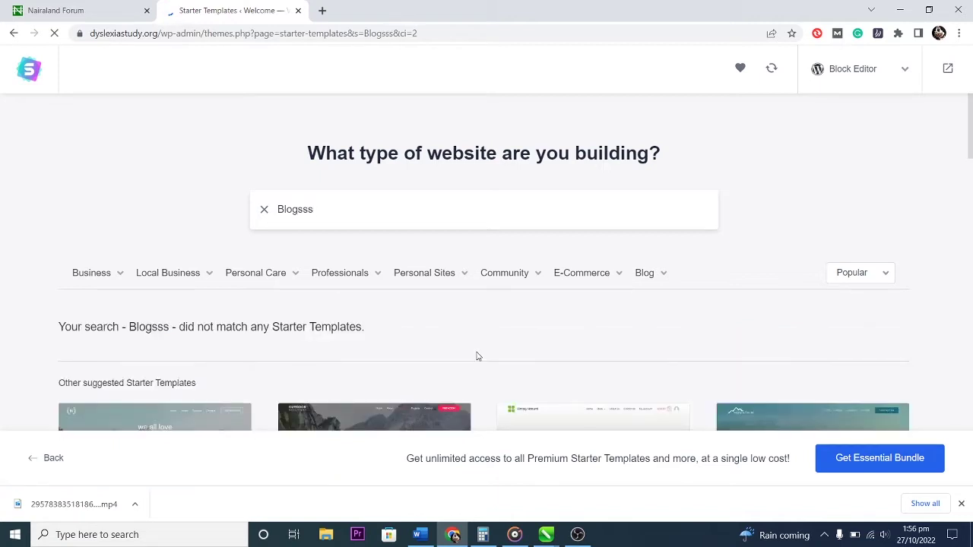
pyautogui.write('s')
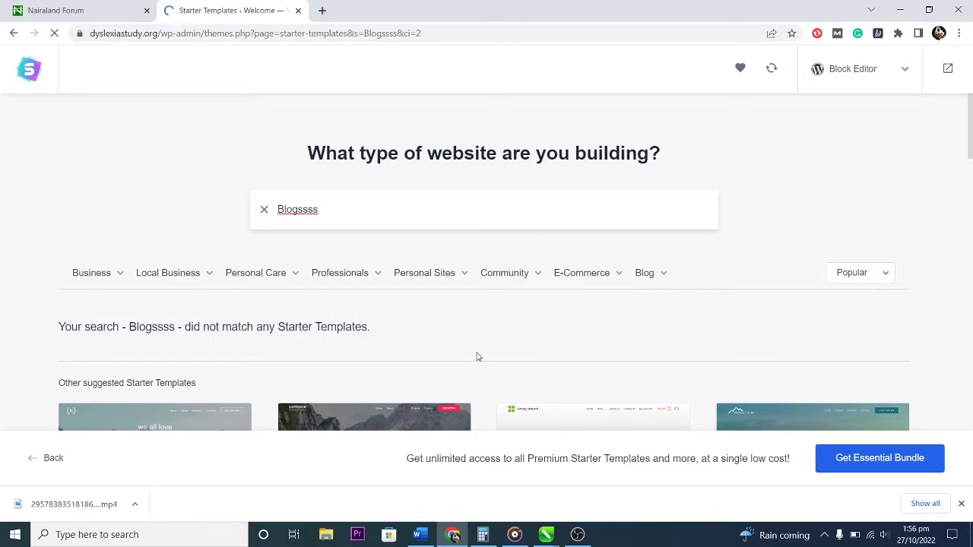
pyautogui.press('BackSpace')
pyautogui.press('BackSpace')
pyautogui.press('BackSpace')
pyautogui.press('BackSpace')
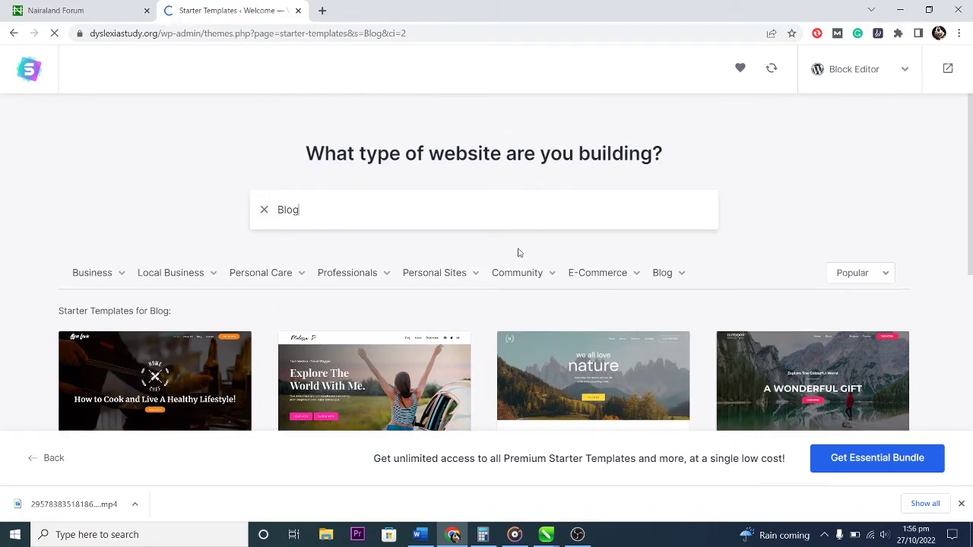
# Filter the templates to the Magazine blog category and browse the News Site results.
pyautogui.moveTo(664, 279)
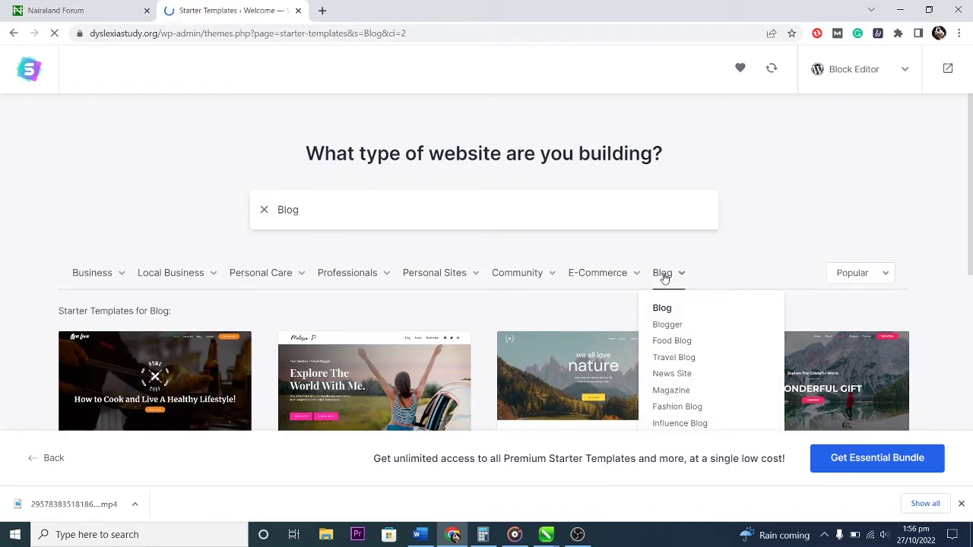
pyautogui.scroll(-1, 698, 392)
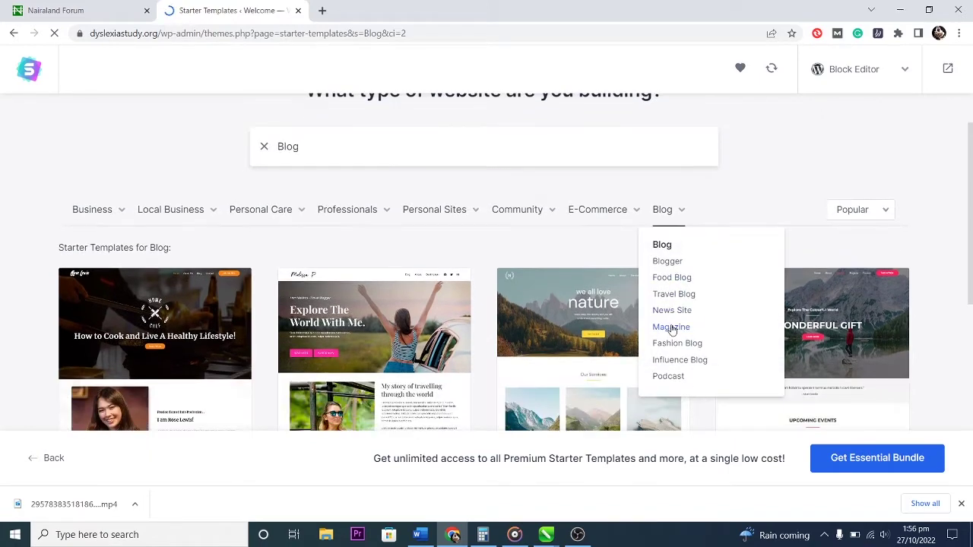
pyautogui.click(669, 327)
pyautogui.moveTo(457, 217)
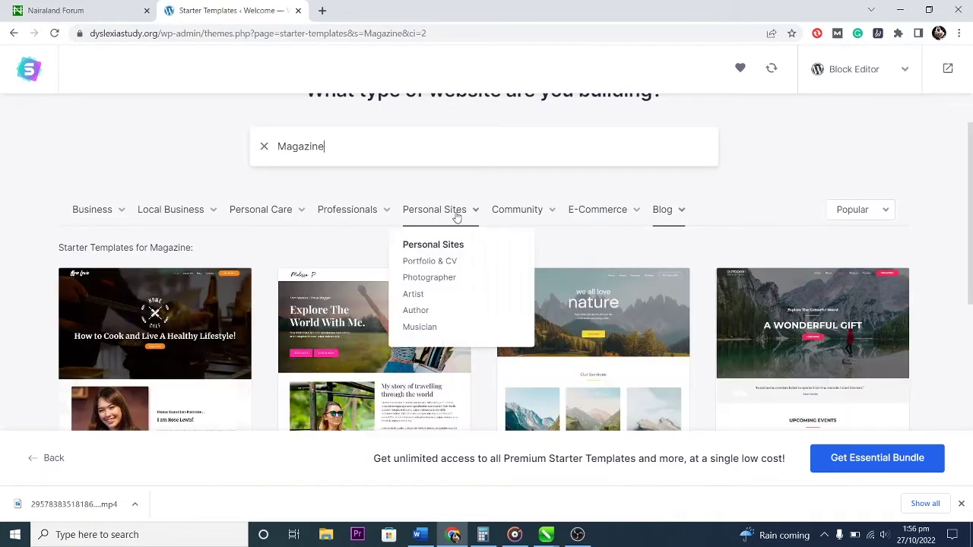
pyautogui.scroll(-5, 701, 273)
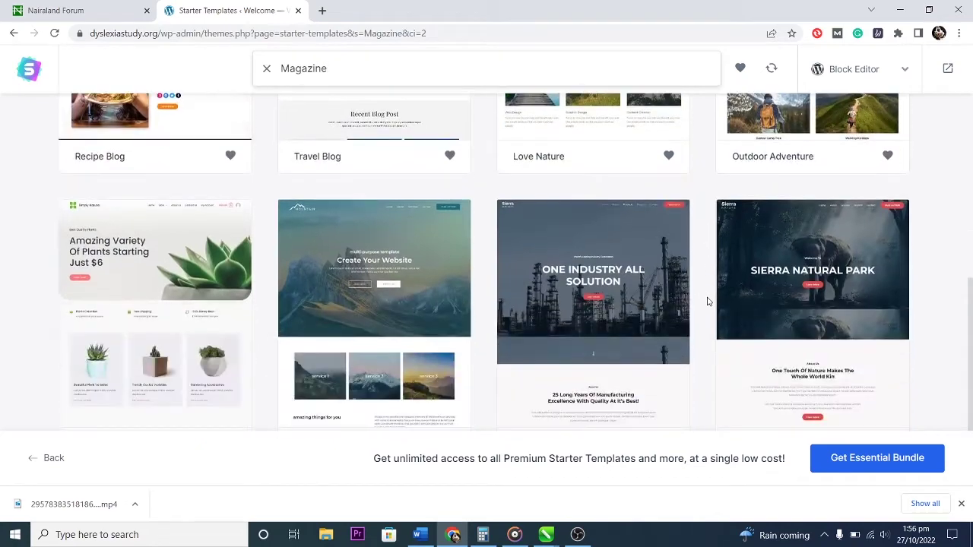
pyautogui.scroll(-1, 696, 286)
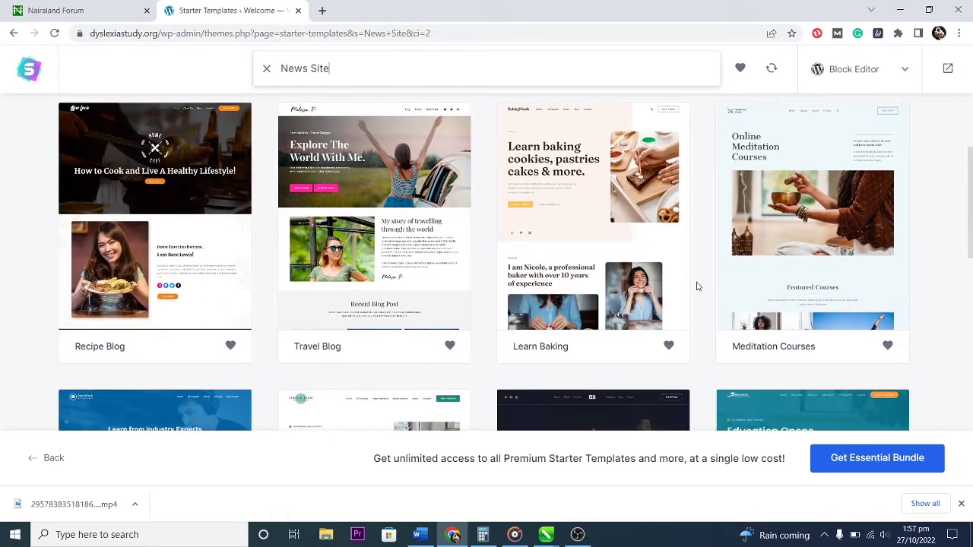
pyautogui.scroll(1, 697, 286)
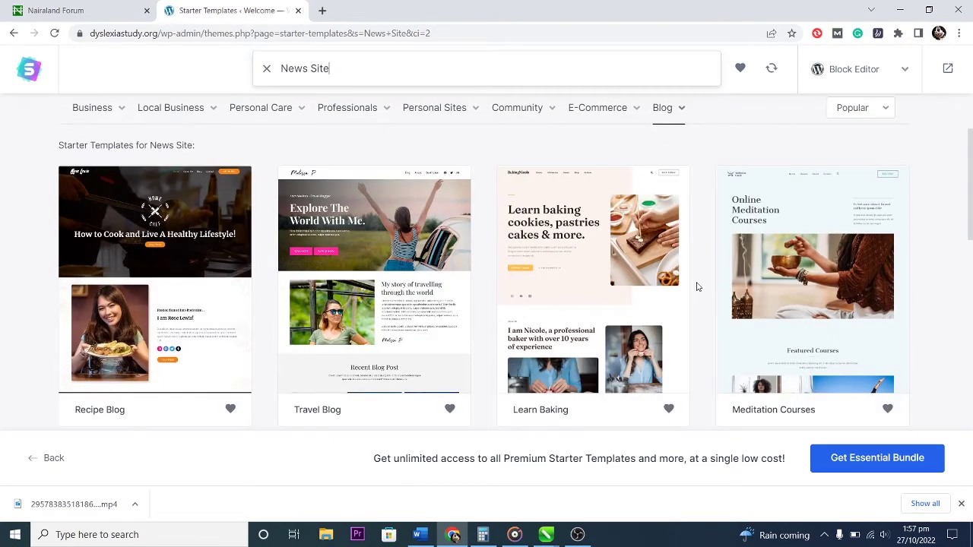
pyautogui.scroll(-5, 698, 286)
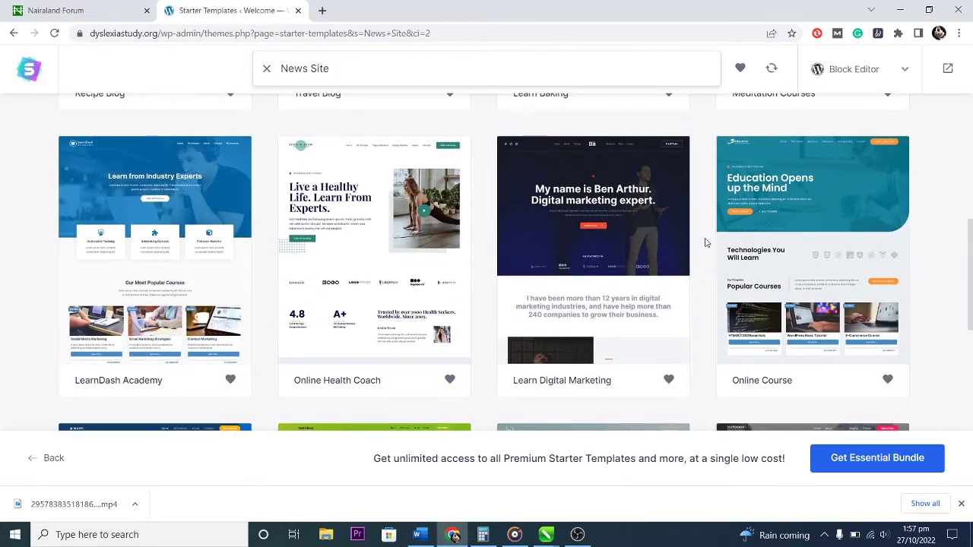
pyautogui.scroll(-6, 705, 245)
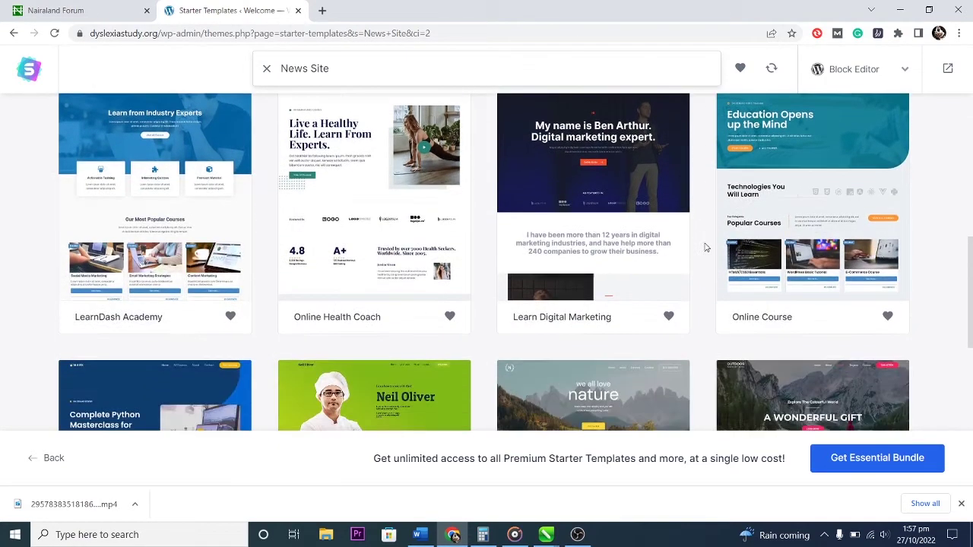
pyautogui.scroll(-3, 705, 247)
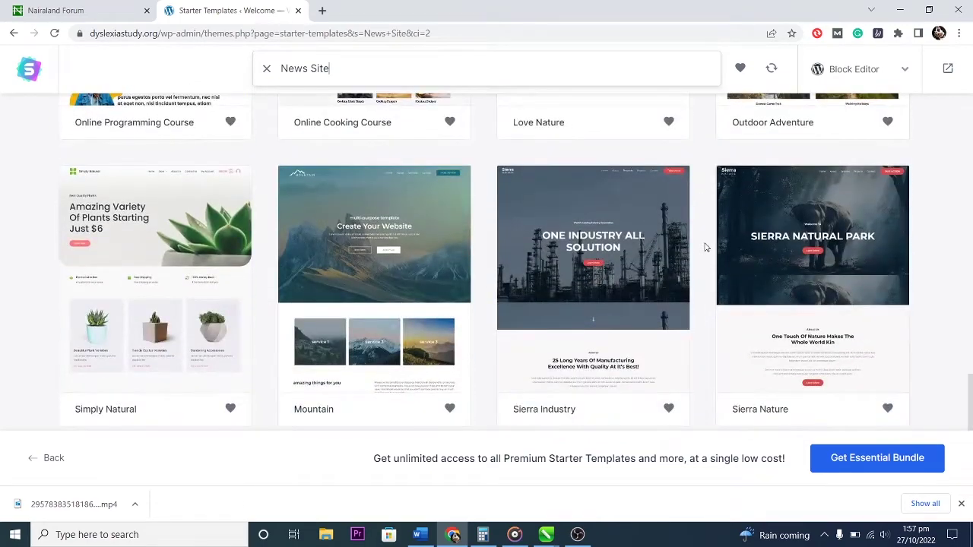
pyautogui.scroll(5, 705, 247)
pyautogui.scroll(-2, 578, 257)
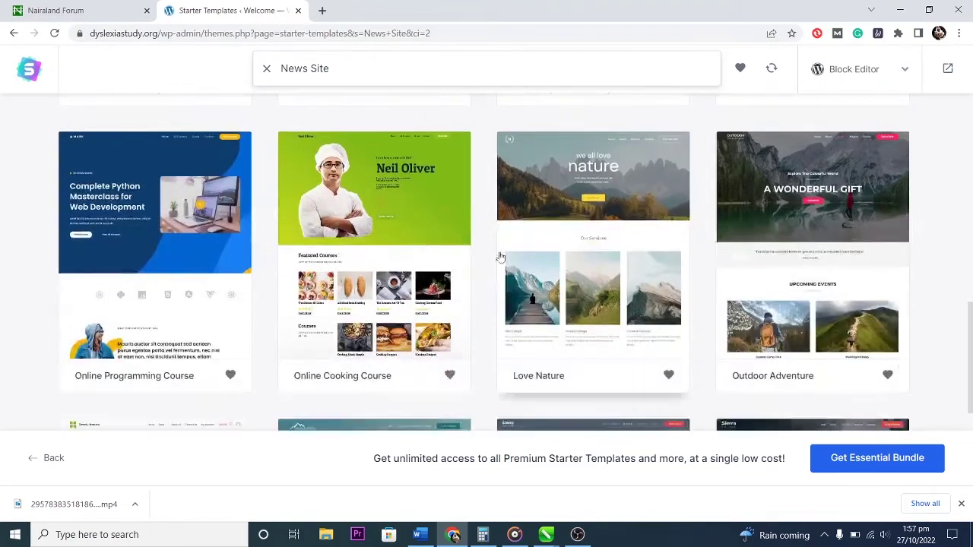
pyautogui.click(416, 228)
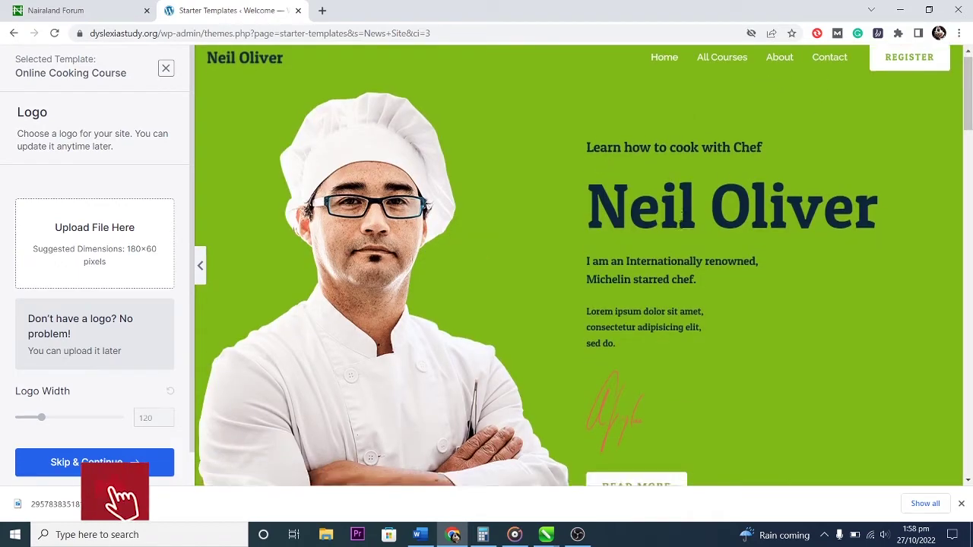
pyautogui.scroll(-3, 680, 227)
pyautogui.scroll(-5, 680, 224)
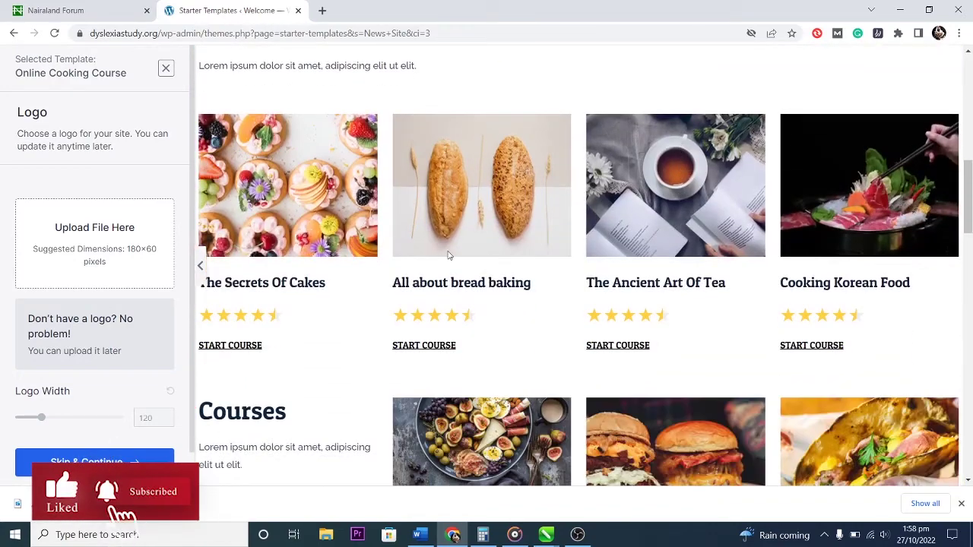
pyautogui.scroll(-5, 511, 226)
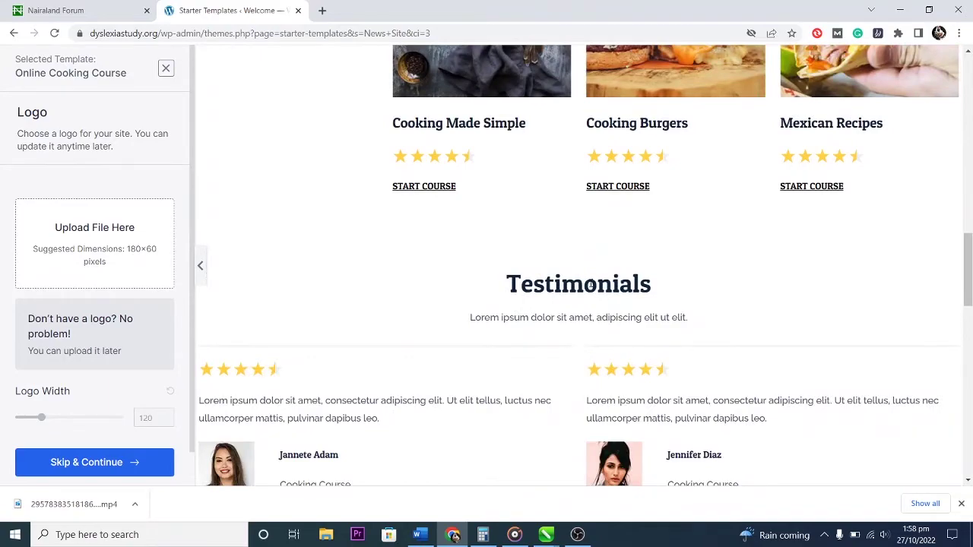
pyautogui.scroll(-15, 585, 283)
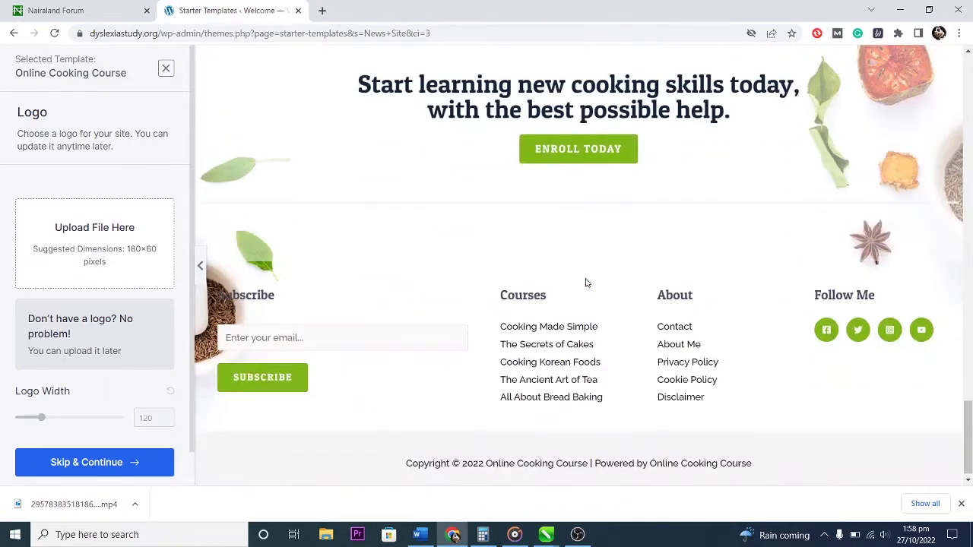
pyautogui.scroll(-1, 585, 283)
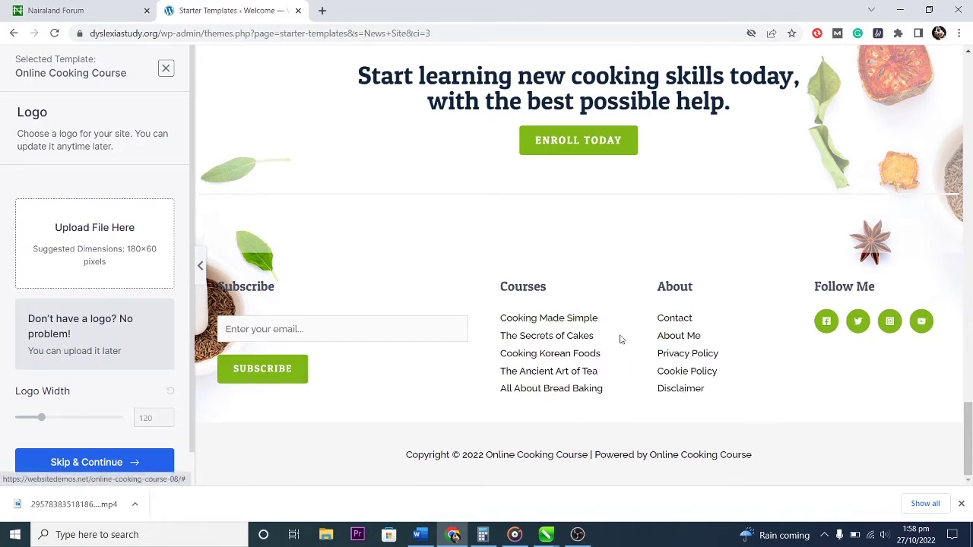
pyautogui.scroll(10, 620, 339)
pyautogui.scroll(15, 620, 339)
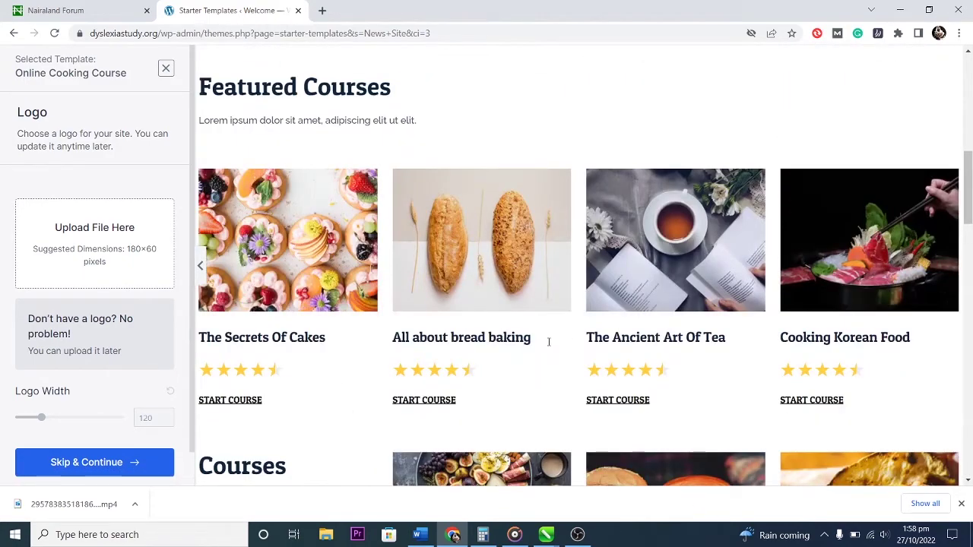
pyautogui.scroll(8, 530, 337)
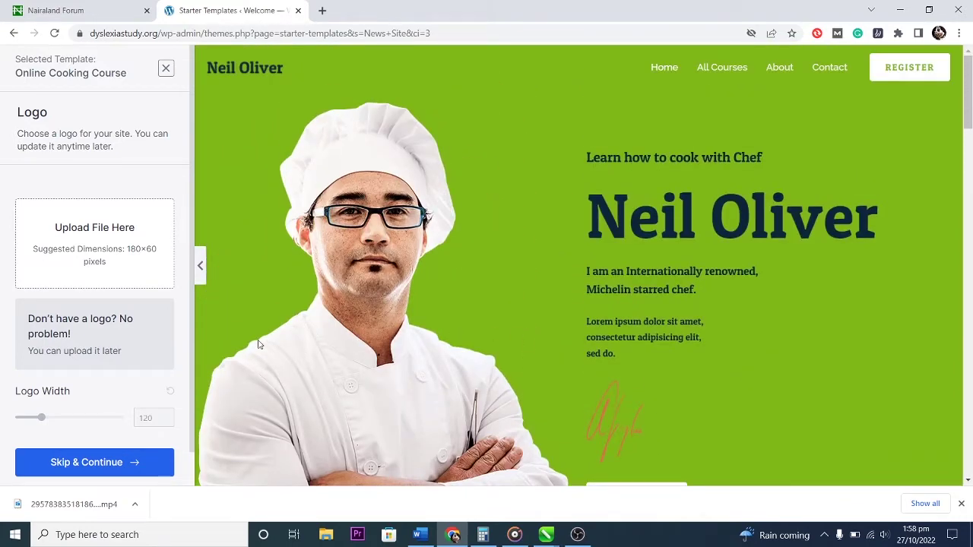
pyautogui.scroll(-2, 460, 389)
pyautogui.scroll(2, 460, 389)
pyautogui.scroll(-2, 459, 393)
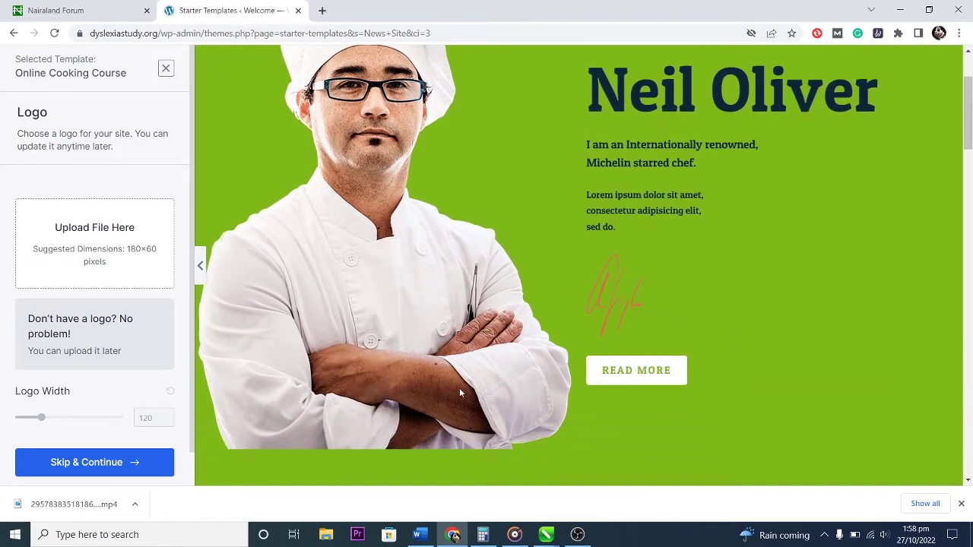
pyautogui.scroll(2, 459, 393)
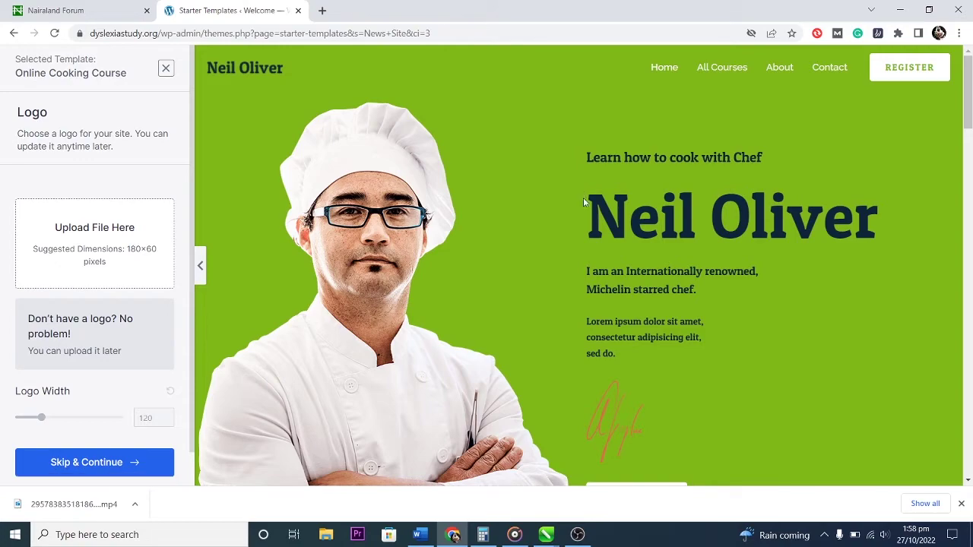
pyautogui.scroll(-10, 560, 234)
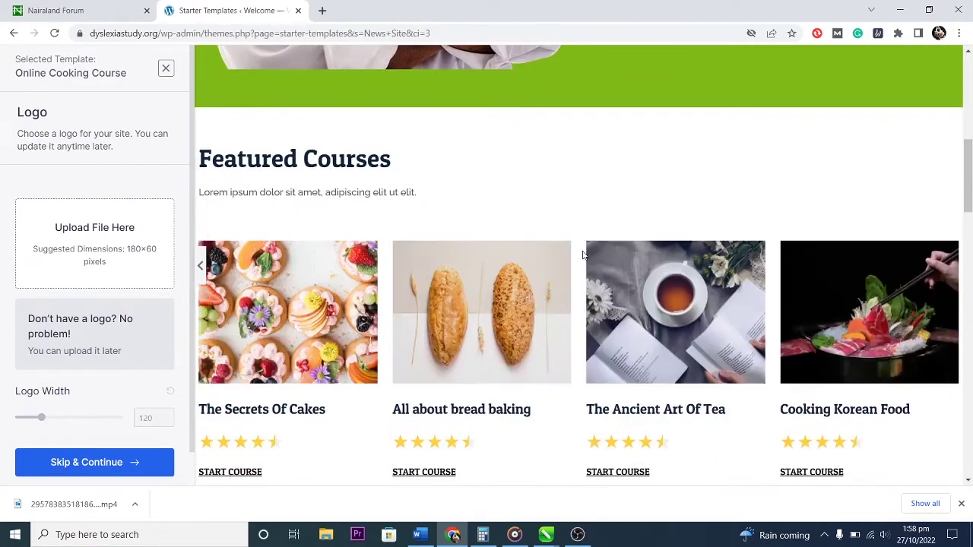
pyautogui.scroll(-6, 584, 256)
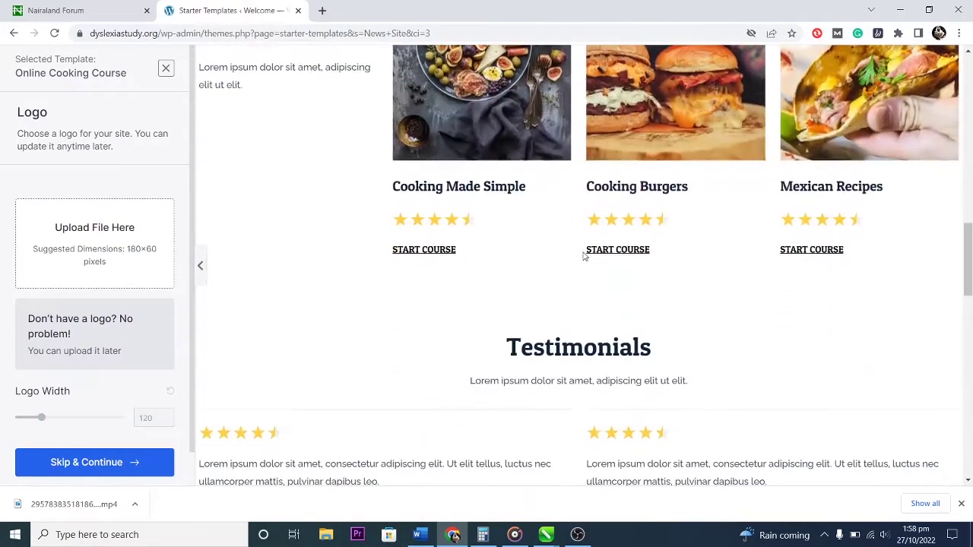
pyautogui.scroll(-6, 584, 256)
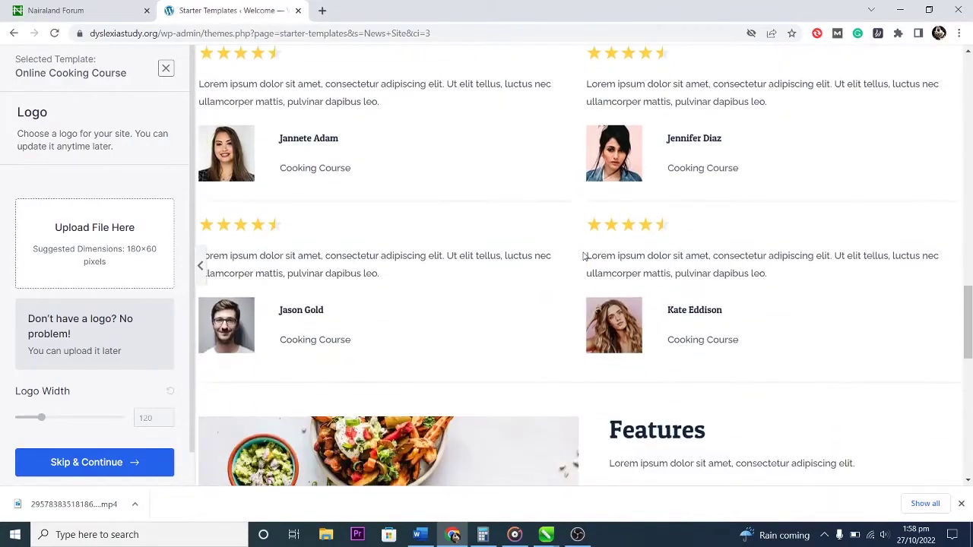
pyautogui.scroll(-6, 583, 256)
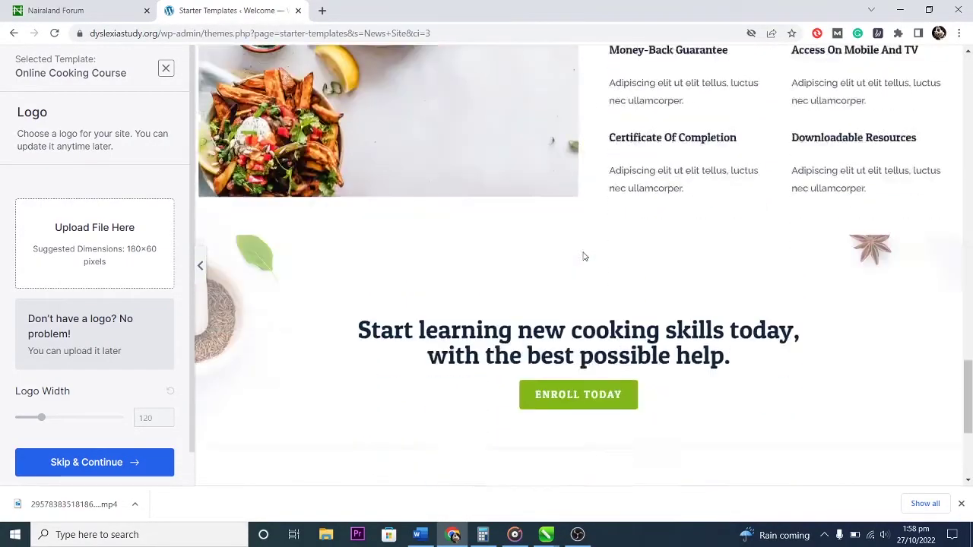
pyautogui.scroll(-2, 584, 256)
pyautogui.scroll(8, 584, 256)
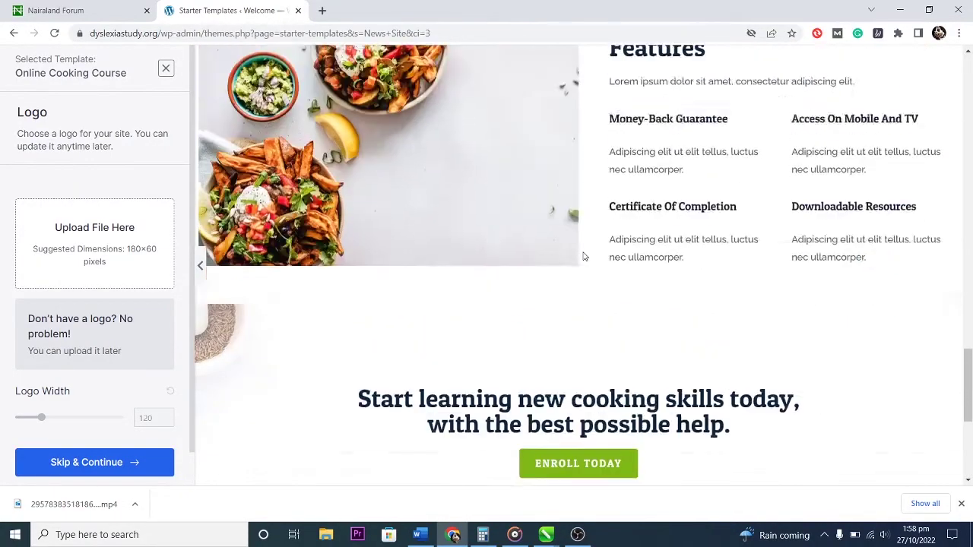
pyautogui.scroll(8, 583, 256)
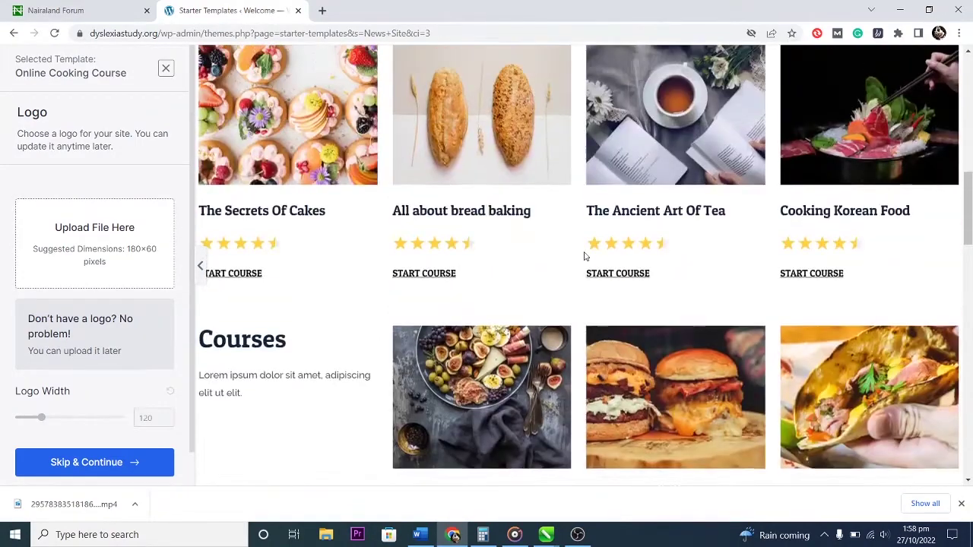
pyautogui.scroll(6, 585, 256)
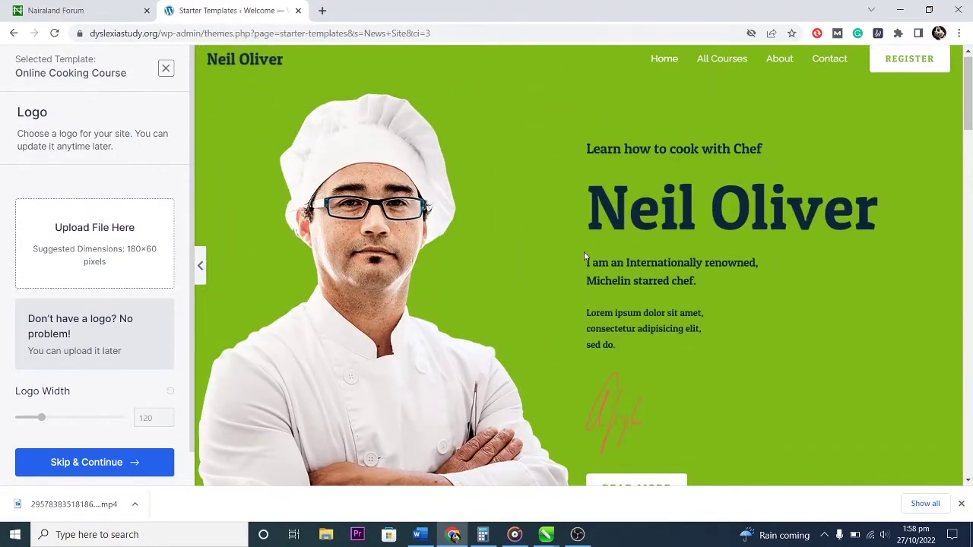
pyautogui.scroll(-6, 584, 256)
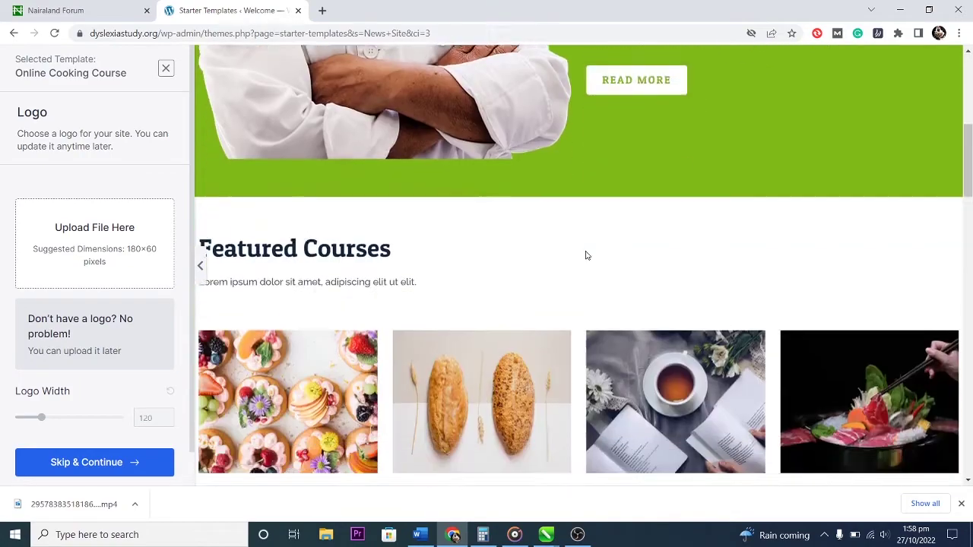
pyautogui.scroll(-2, 585, 255)
pyautogui.scroll(-2, 581, 233)
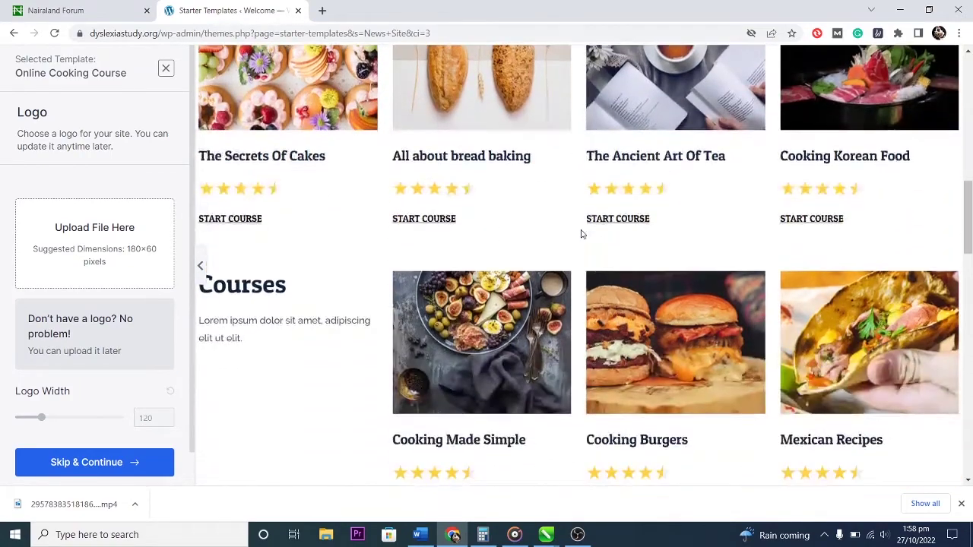
pyautogui.scroll(-1, 582, 234)
pyautogui.scroll(5, 582, 234)
pyautogui.scroll(6, 581, 234)
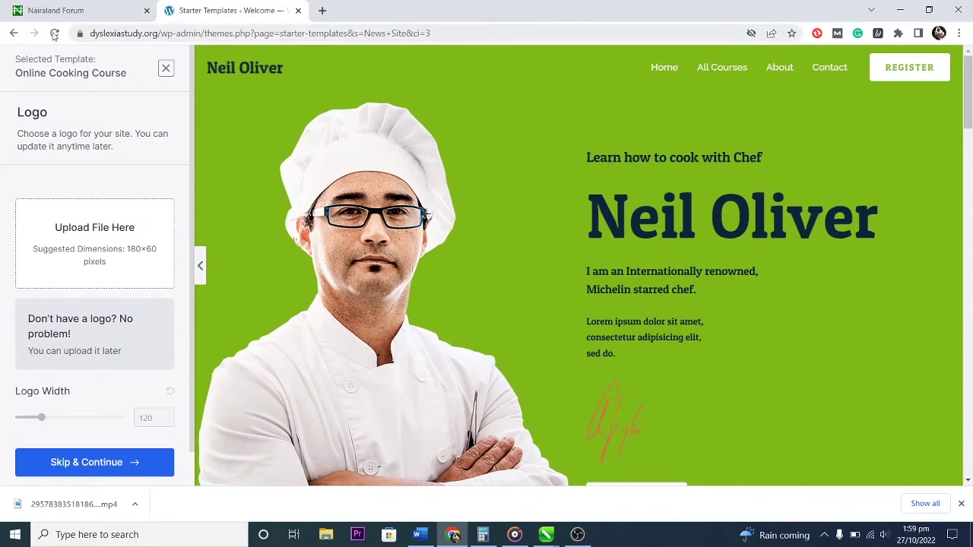
# Exit the cooking-course template preview and keep Block Editor as the page builder.
pyautogui.click(14, 32)
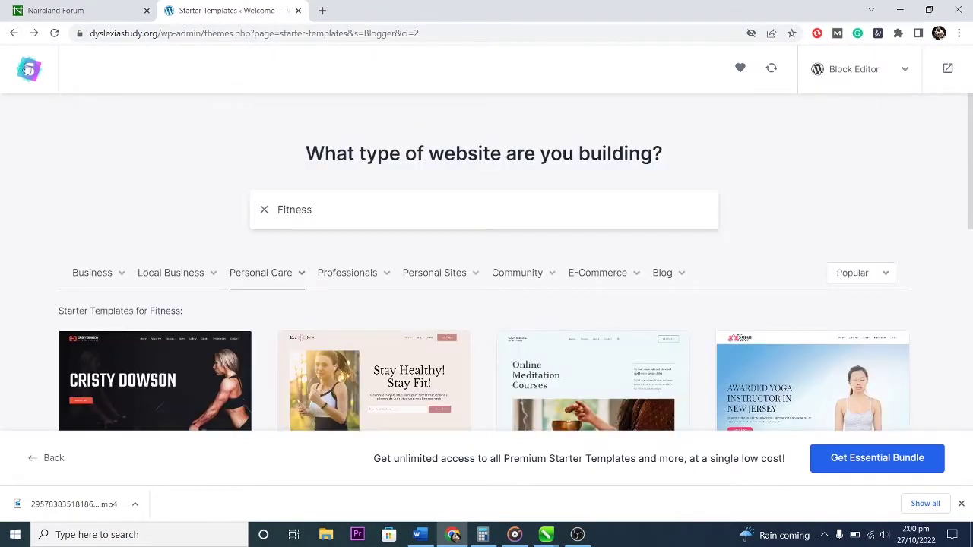
pyautogui.click(833, 69)
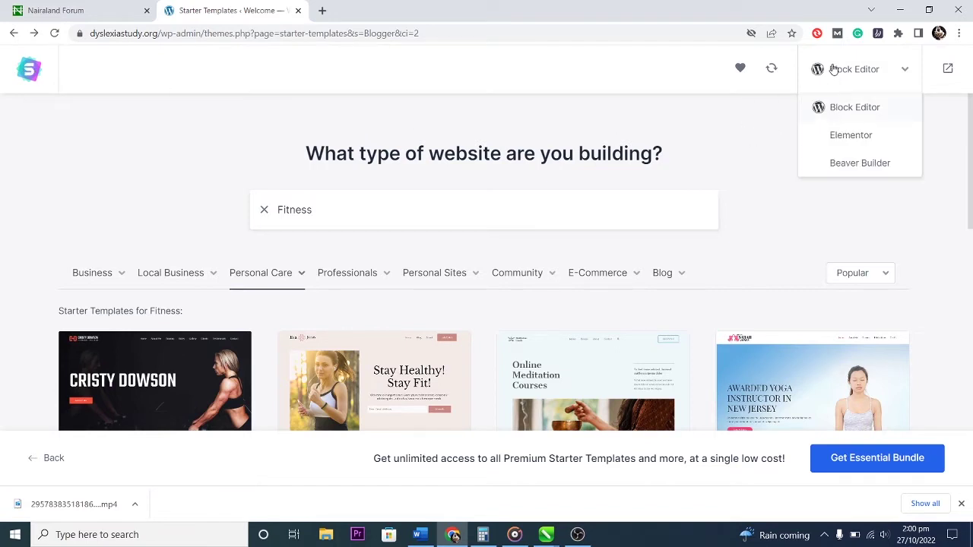
pyautogui.click(843, 107)
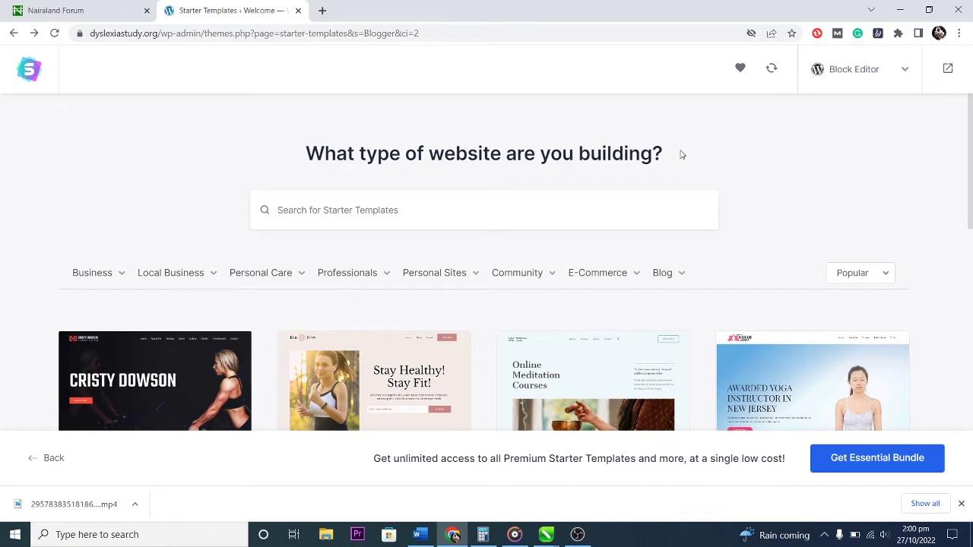
# Step back through earlier template searches until the WordPress Pages list returns.
pyautogui.click(13, 33)
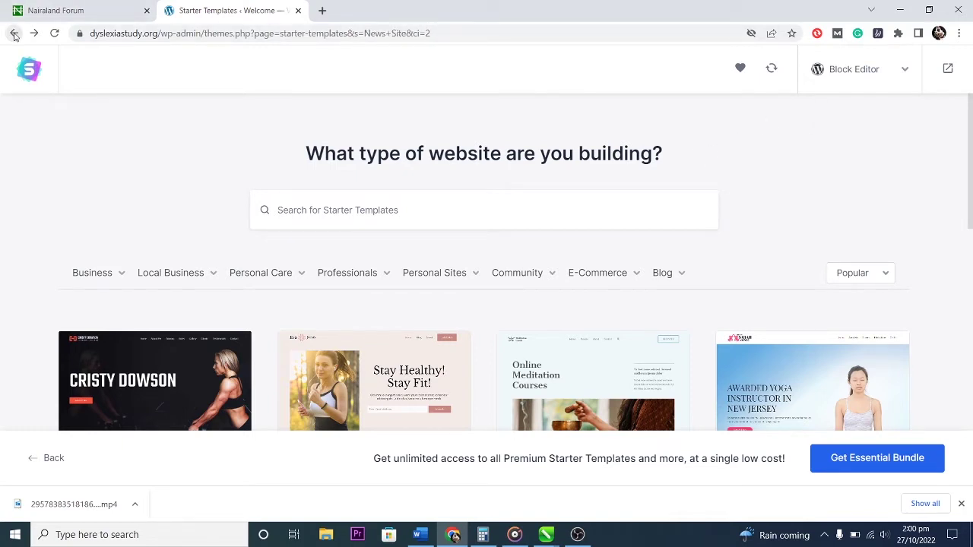
pyautogui.click(13, 34)
pyautogui.click(14, 33)
pyautogui.click(14, 34)
pyautogui.click(14, 33)
pyautogui.click(13, 33)
pyautogui.click(13, 34)
pyautogui.click(13, 33)
pyautogui.click(14, 34)
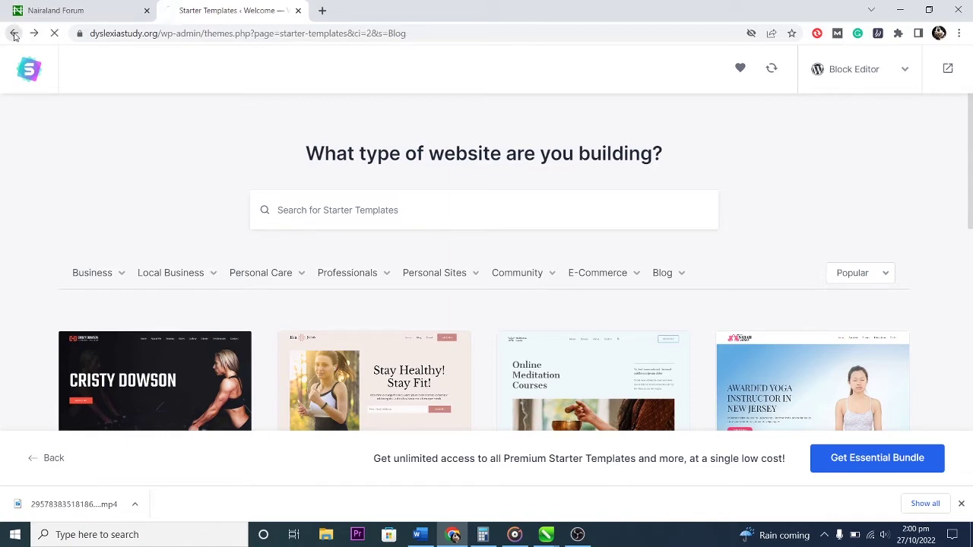
pyautogui.click(13, 34)
pyautogui.click(14, 33)
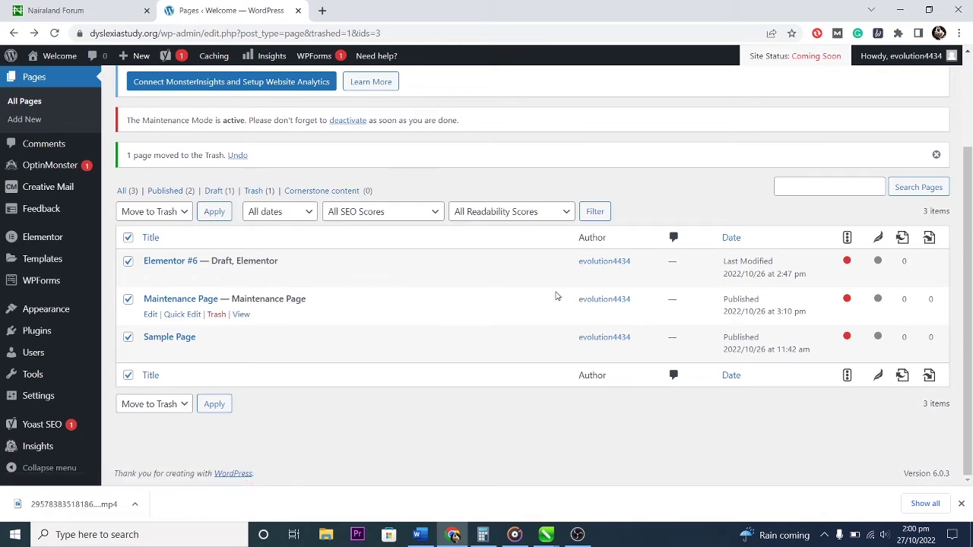
# Reload the Pages list to confirm no pages remain and four are in Trash.
pyautogui.click(30, 80)
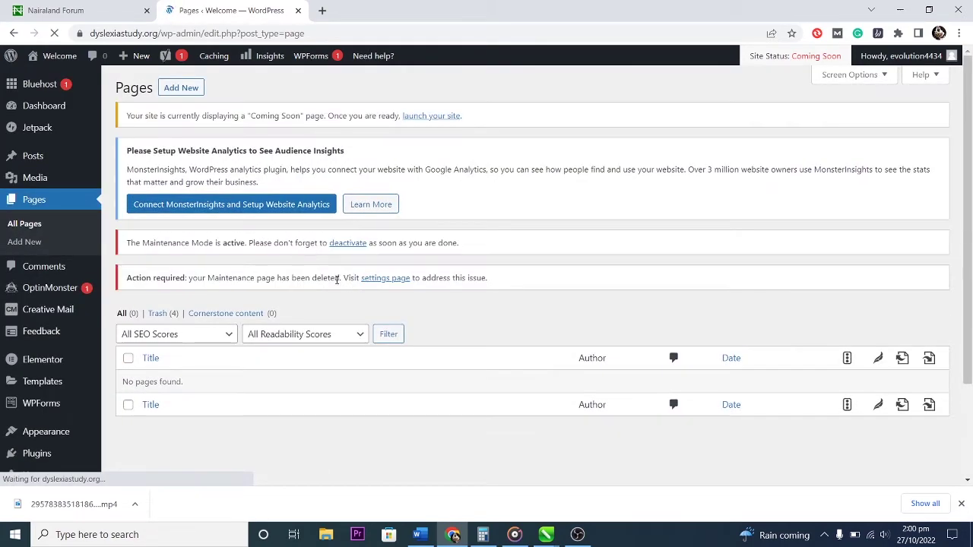
pyautogui.scroll(3, 273, 266)
pyautogui.scroll(-1, 447, 286)
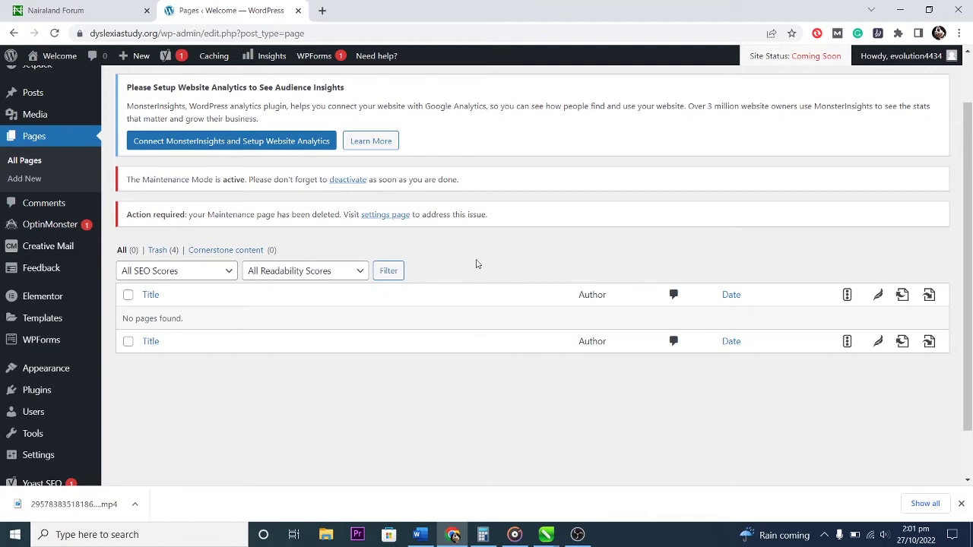
pyautogui.scroll(1, 465, 271)
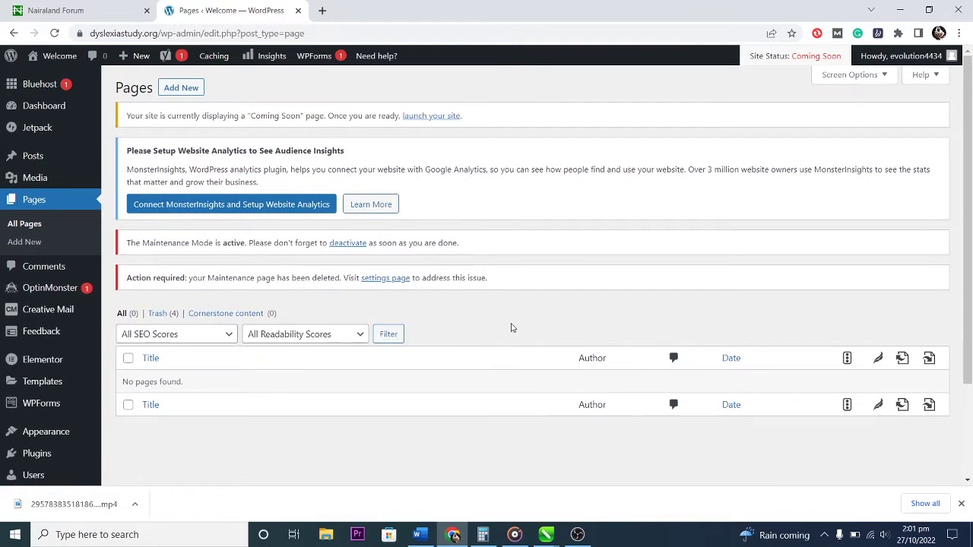
pyautogui.click(181, 90)
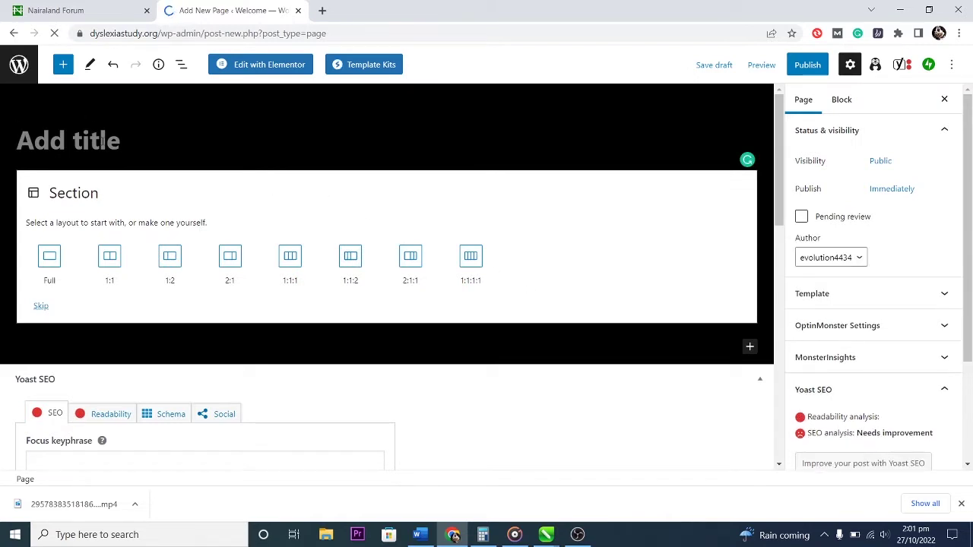
# Title the new page 'Home' and launch it in Elementor.
pyautogui.write('Home')
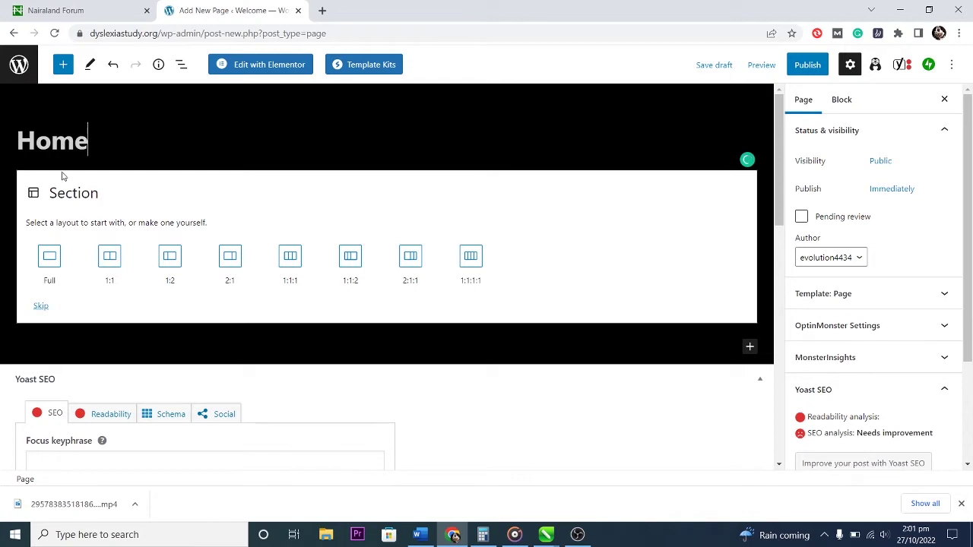
pyautogui.scroll(-5, 511, 367)
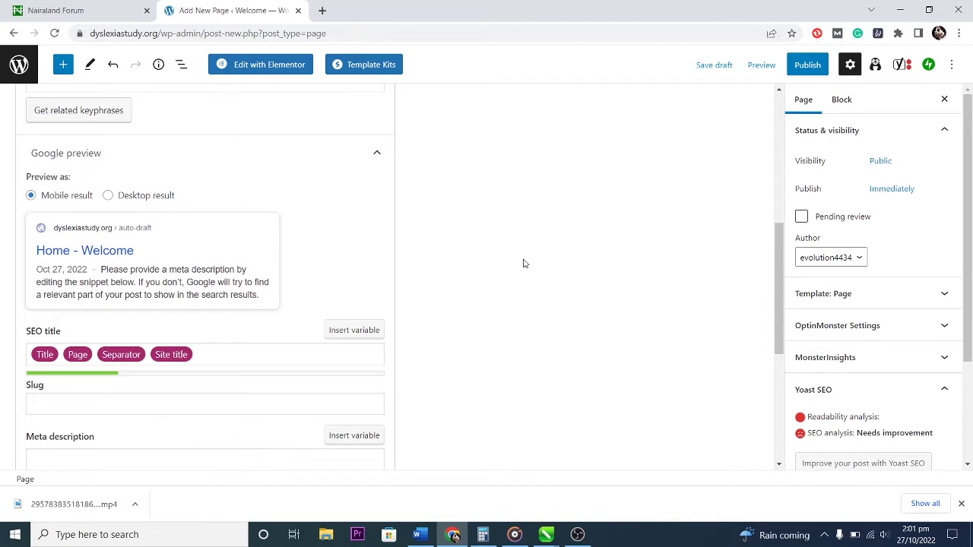
pyautogui.scroll(-2, 523, 263)
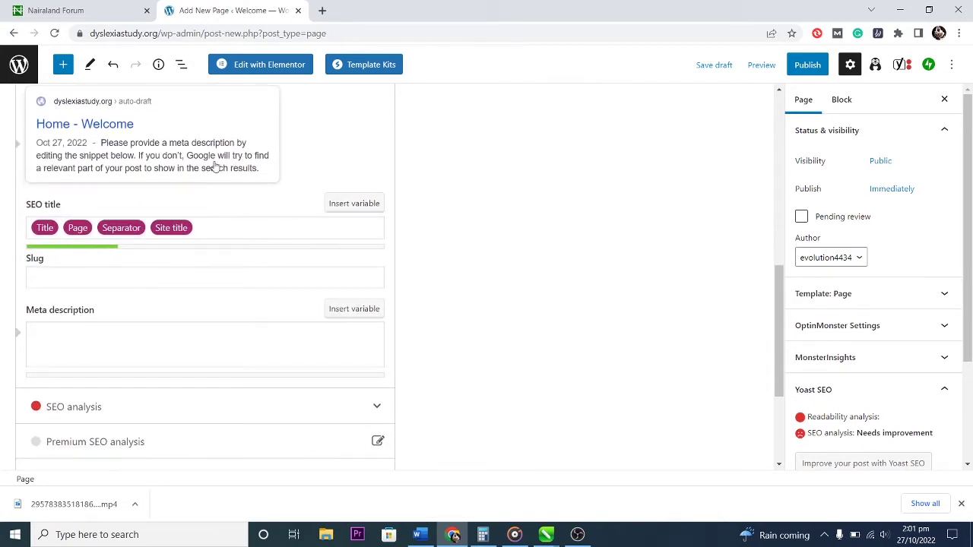
pyautogui.scroll(2, 208, 166)
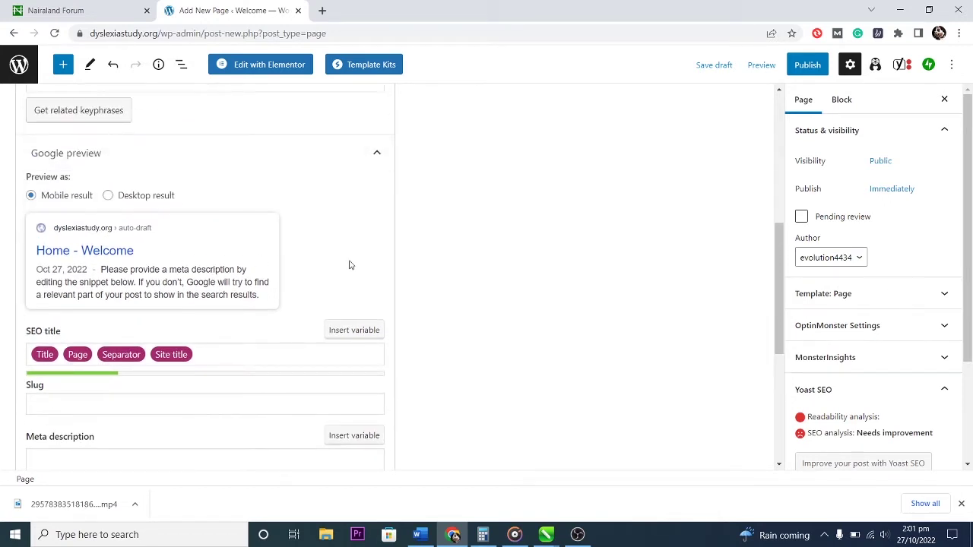
pyautogui.scroll(-5, 306, 271)
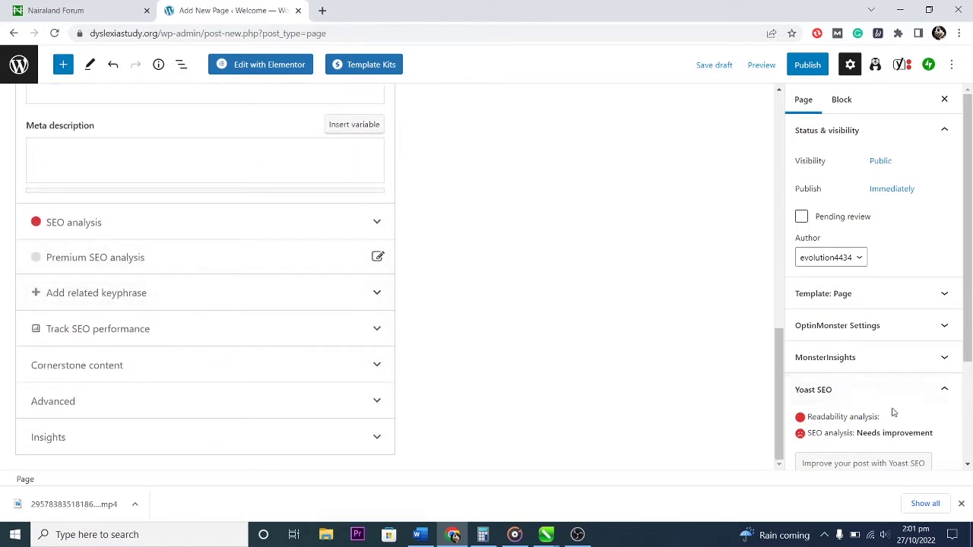
pyautogui.scroll(-2, 890, 411)
pyautogui.scroll(2, 891, 411)
pyautogui.scroll(15, 586, 367)
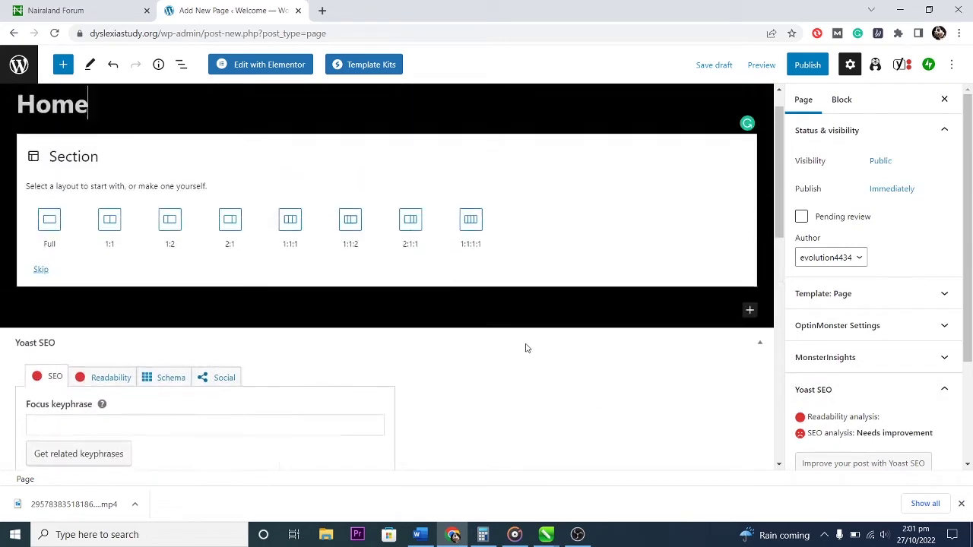
pyautogui.click(261, 65)
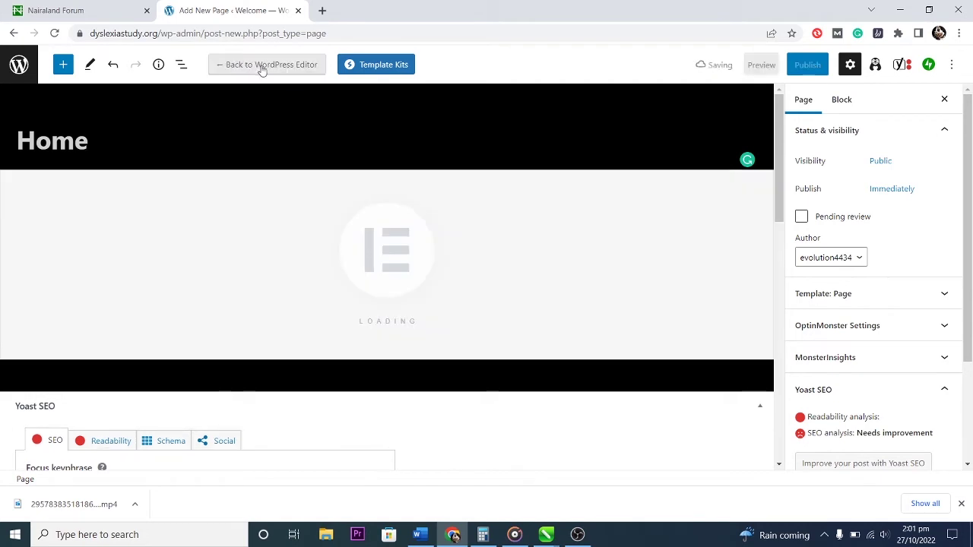
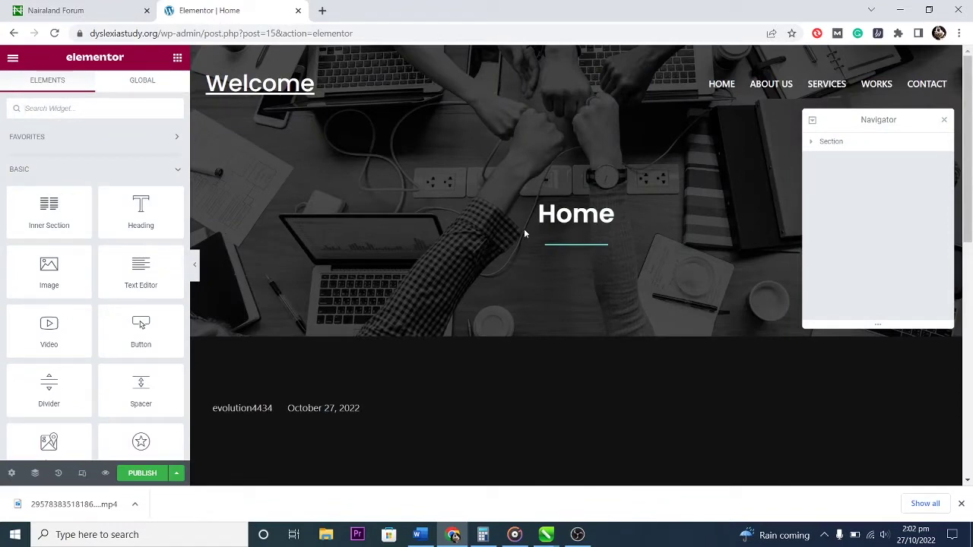
# Exit the Elementor builder from its main menu to get back to the WordPress editor.
pyautogui.scroll(-7, 563, 274)
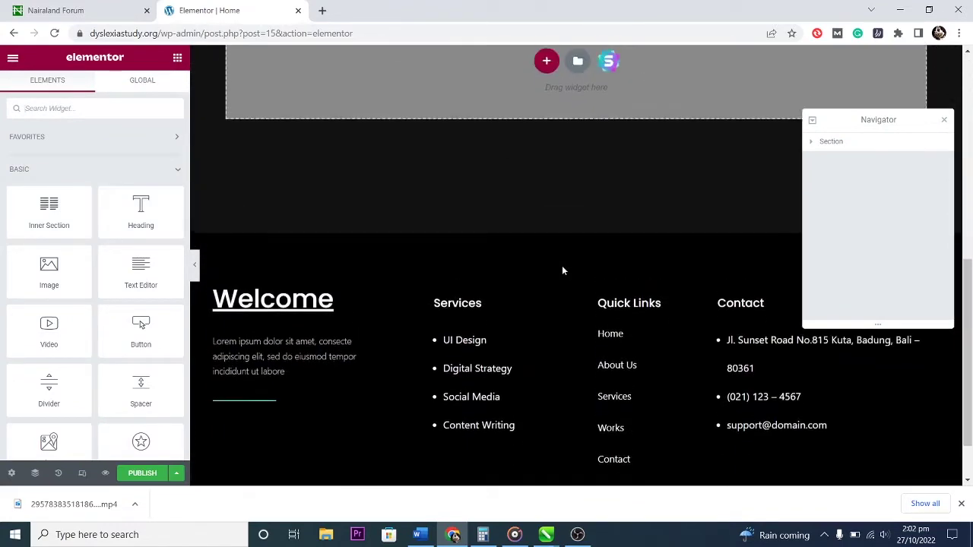
pyautogui.scroll(4, 563, 271)
pyautogui.scroll(3, 563, 270)
pyautogui.scroll(-4, 563, 270)
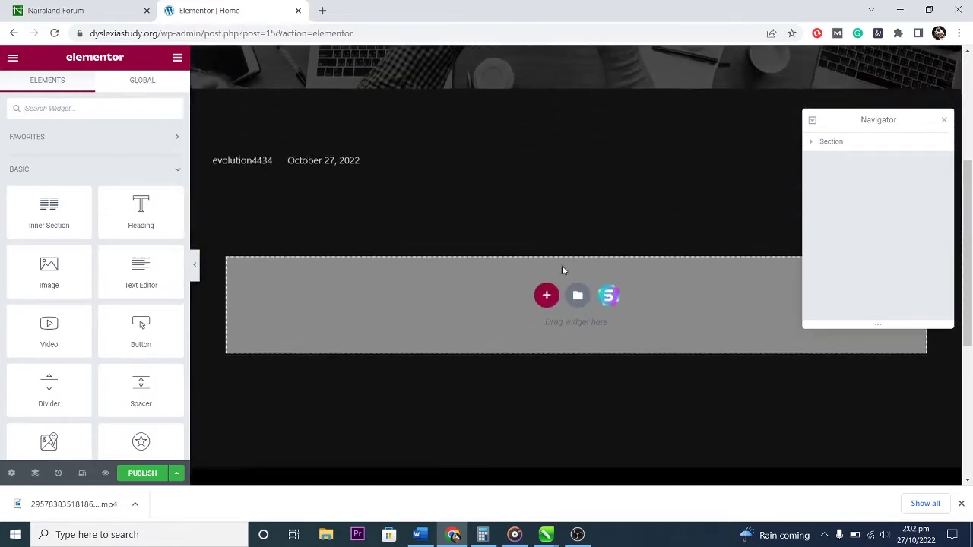
pyautogui.scroll(3, 562, 270)
pyautogui.scroll(2, 563, 271)
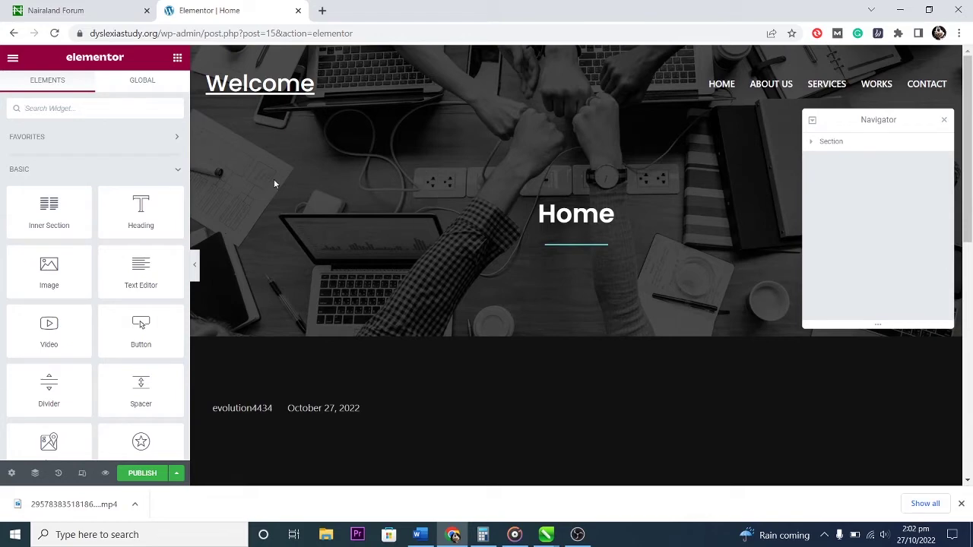
pyautogui.click(12, 57)
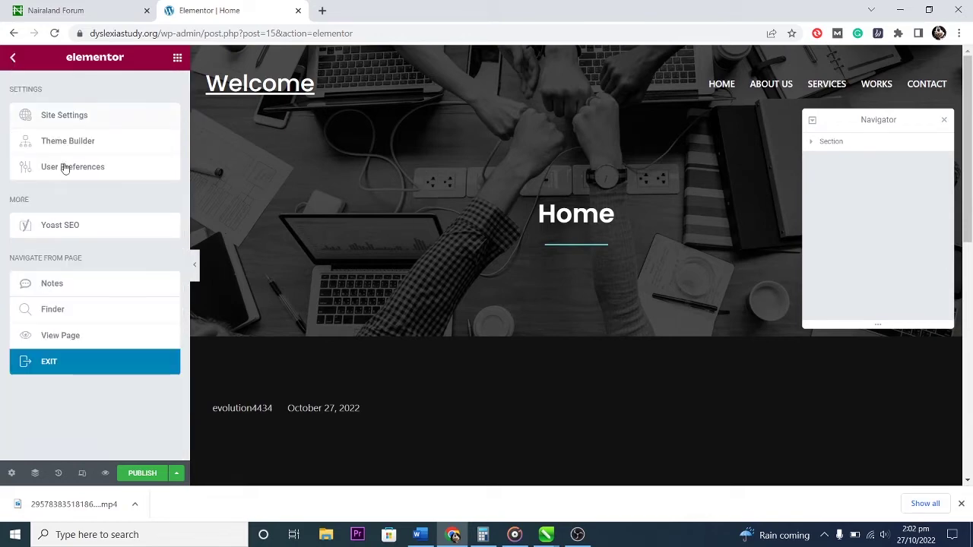
pyautogui.click(50, 368)
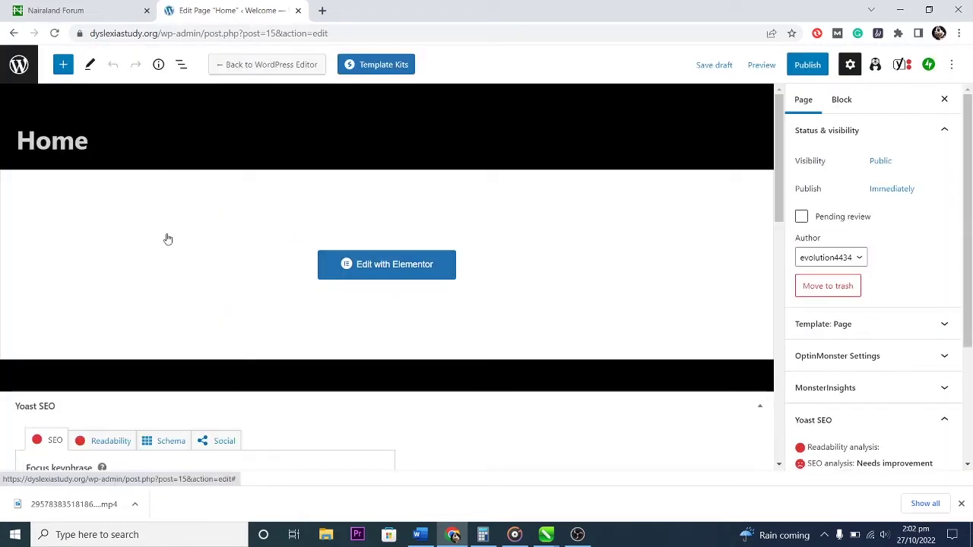
# Go to Appearance > Themes and start searching installed themes for 'he'.
pyautogui.click(19, 66)
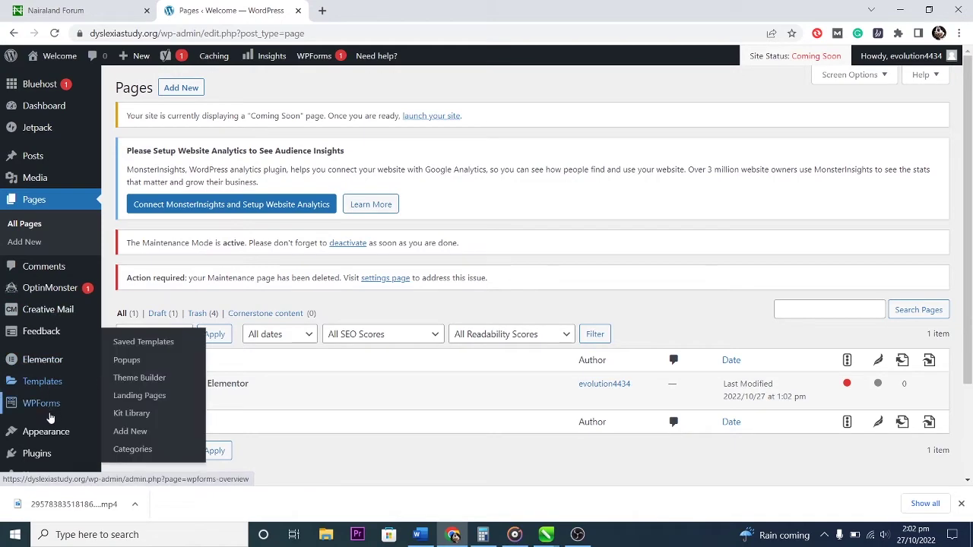
pyautogui.moveTo(18, 430)
pyautogui.click(133, 325)
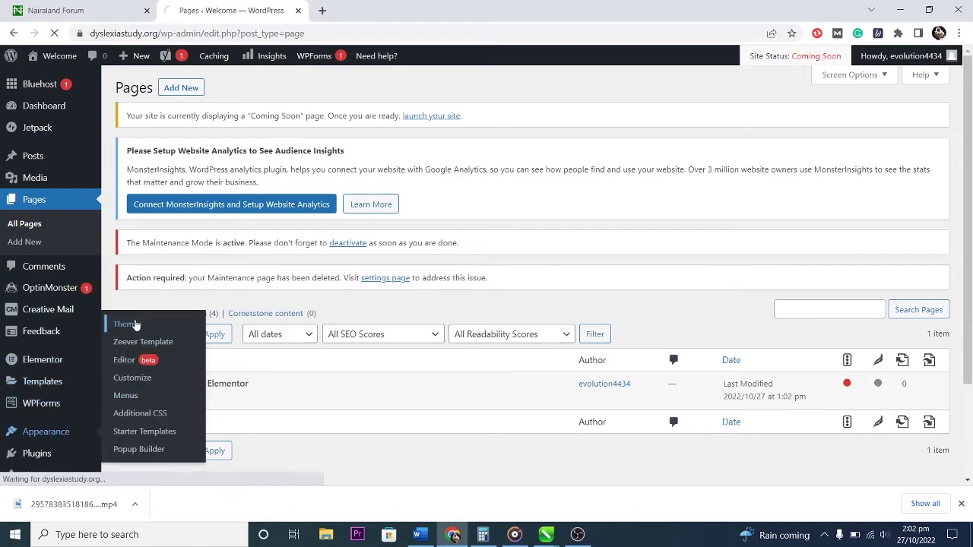
pyautogui.scroll(-3, 502, 266)
pyautogui.scroll(3, 791, 254)
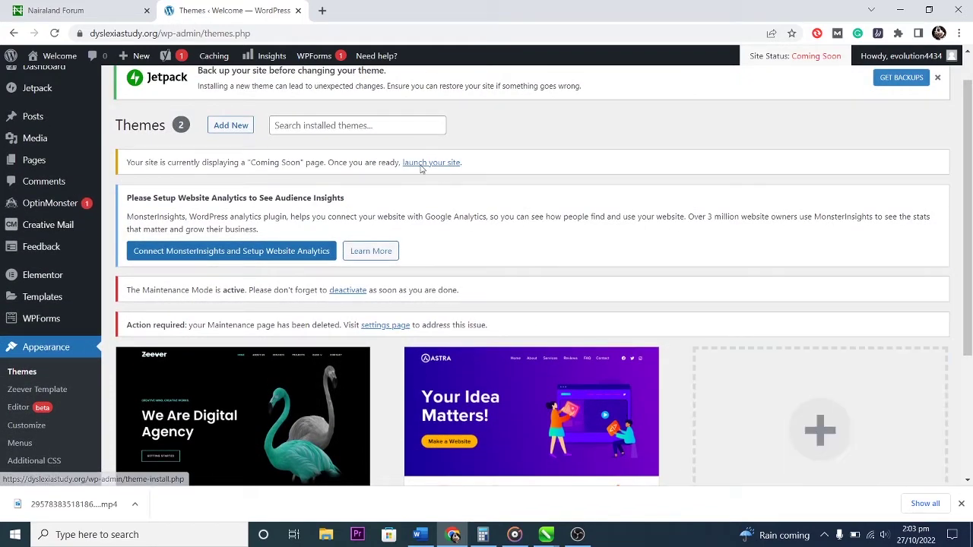
pyautogui.click(364, 125)
pyautogui.write('hello')
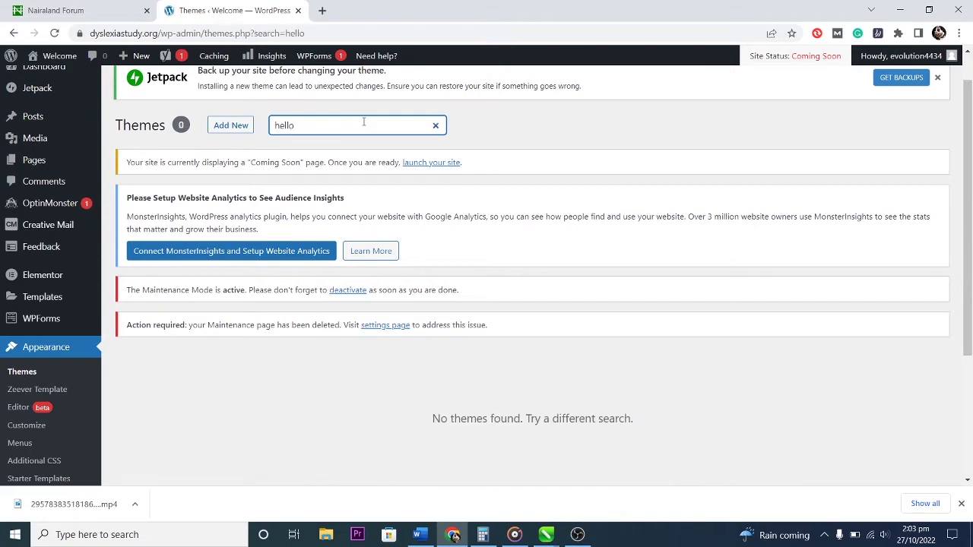
# Under Add New, search the WordPress theme directory for 'hello'.
pyautogui.click(228, 125)
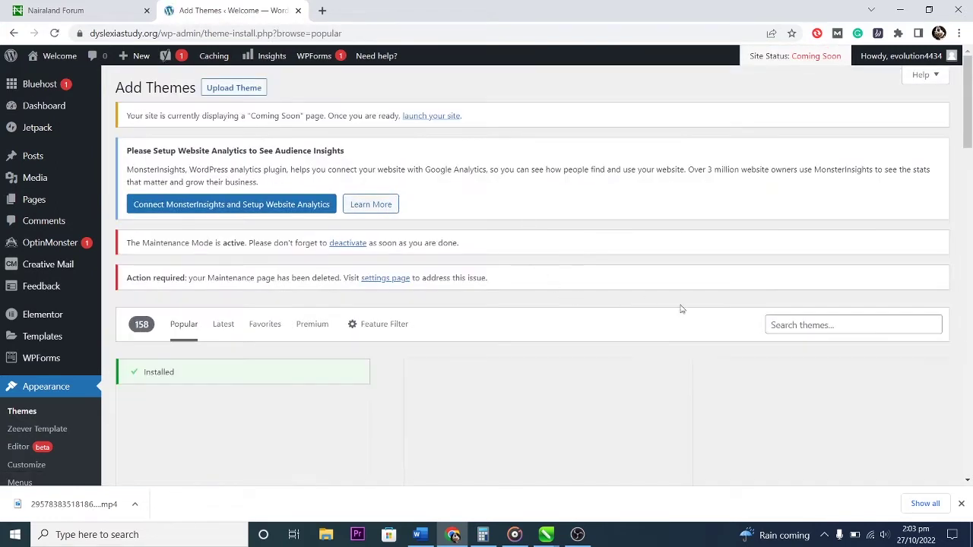
pyautogui.click(812, 324)
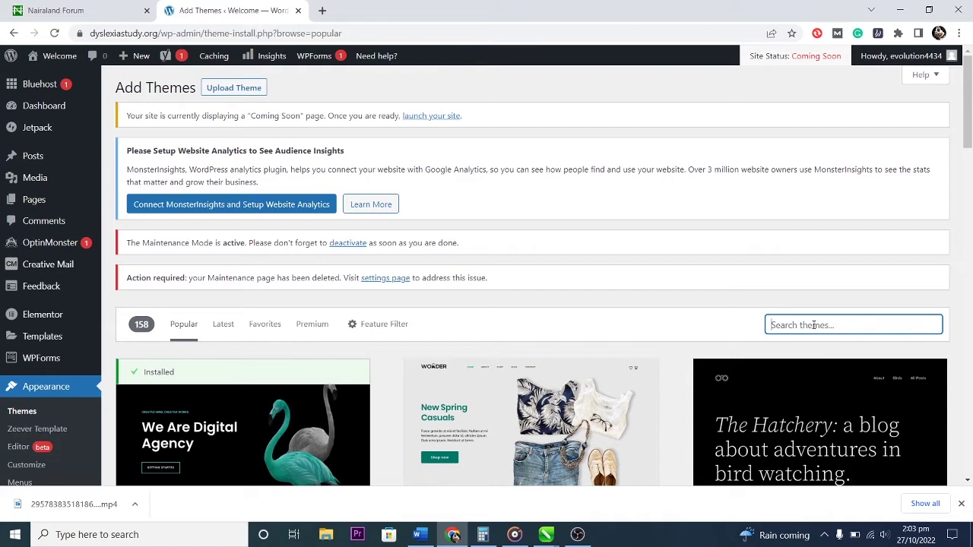
pyautogui.scroll(-3, 821, 342)
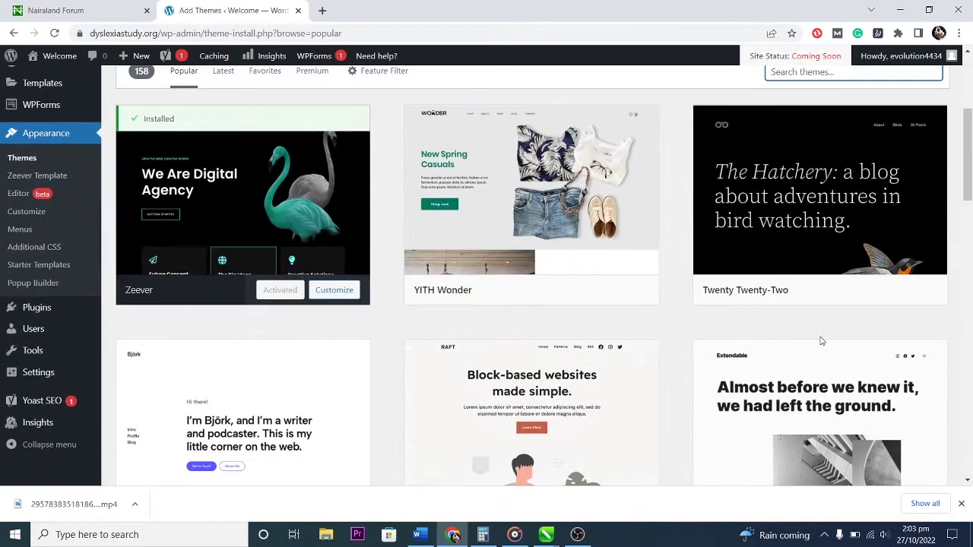
pyautogui.scroll(-1, 820, 342)
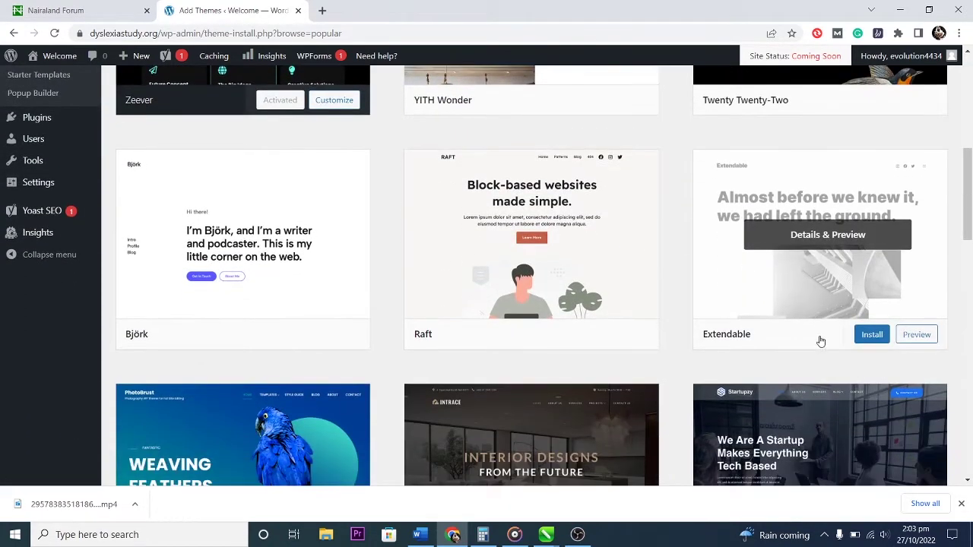
pyautogui.scroll(5, 820, 341)
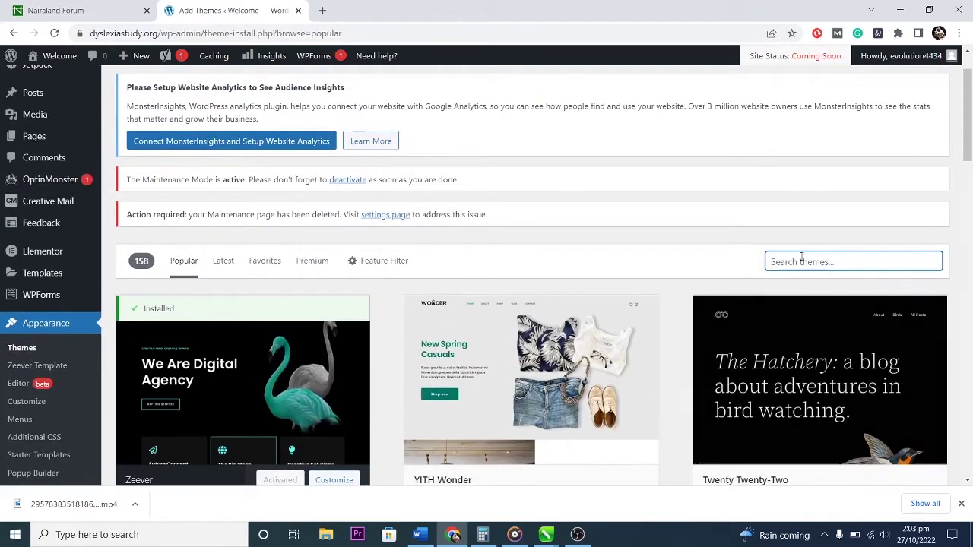
pyautogui.click(801, 260)
pyautogui.write('hello')
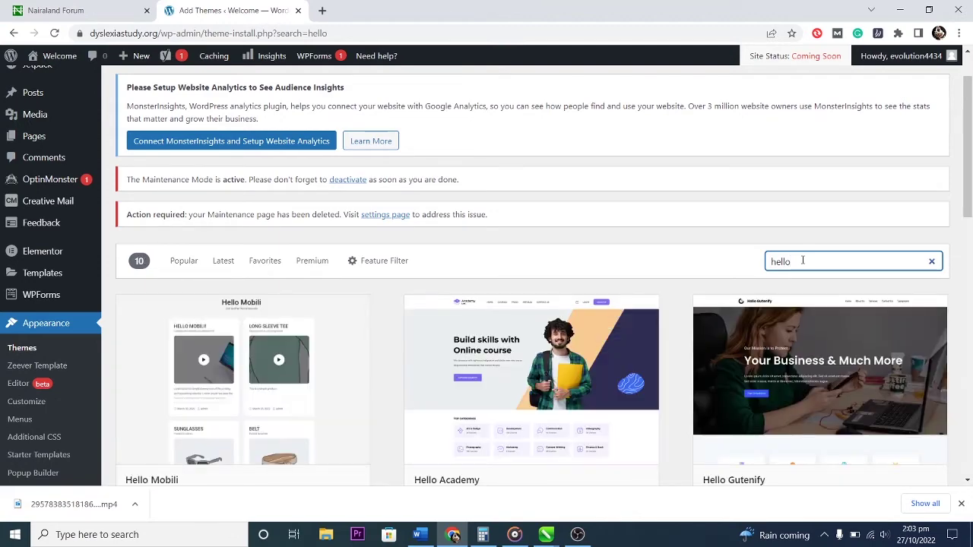
# Find Hello Elementor in the 'hello' results and open its details and preview.
pyautogui.scroll(-3, 786, 258)
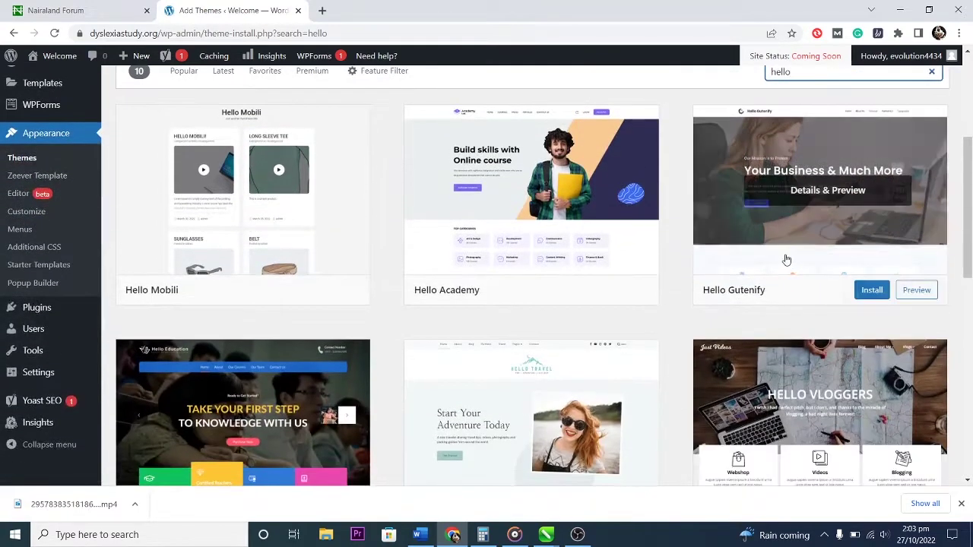
pyautogui.scroll(-3, 791, 259)
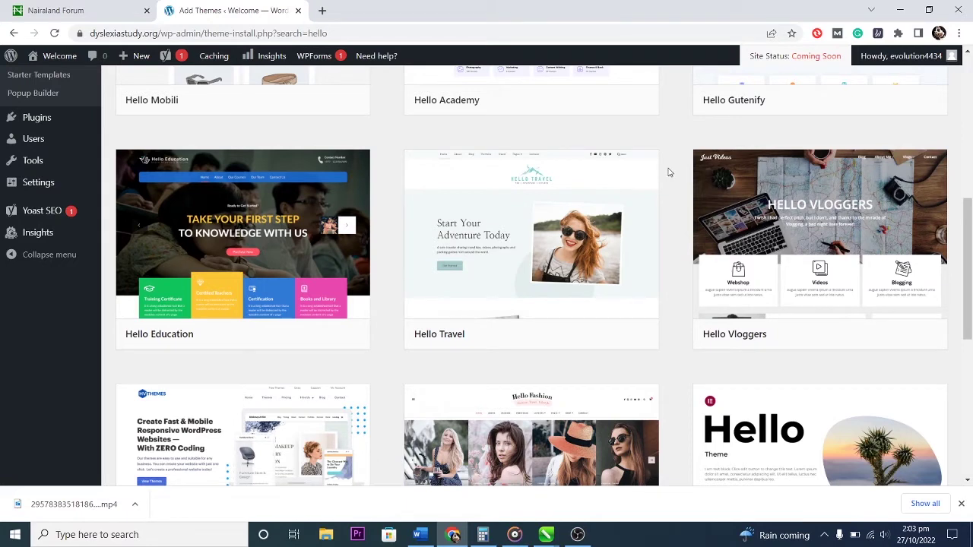
pyautogui.scroll(-2, 791, 213)
pyautogui.scroll(2, 791, 210)
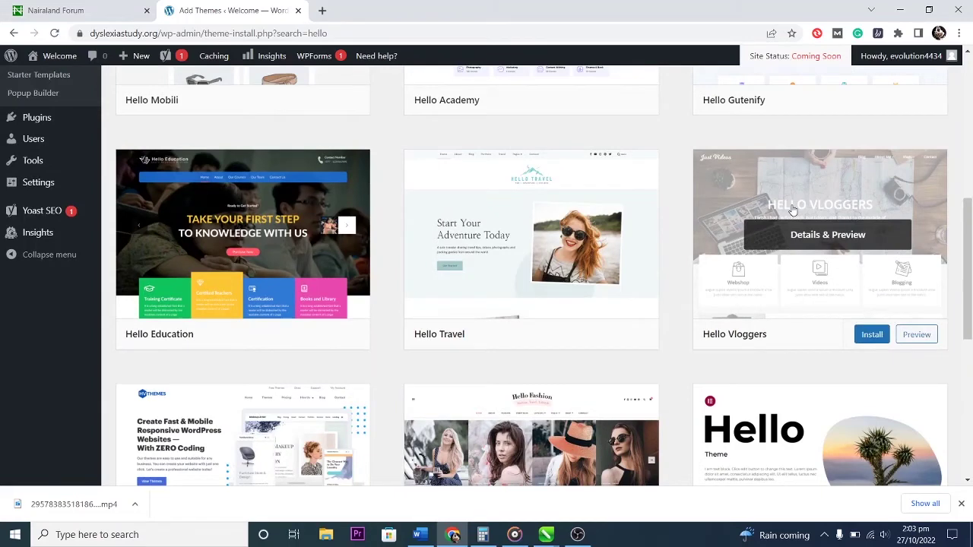
pyautogui.scroll(-3, 791, 212)
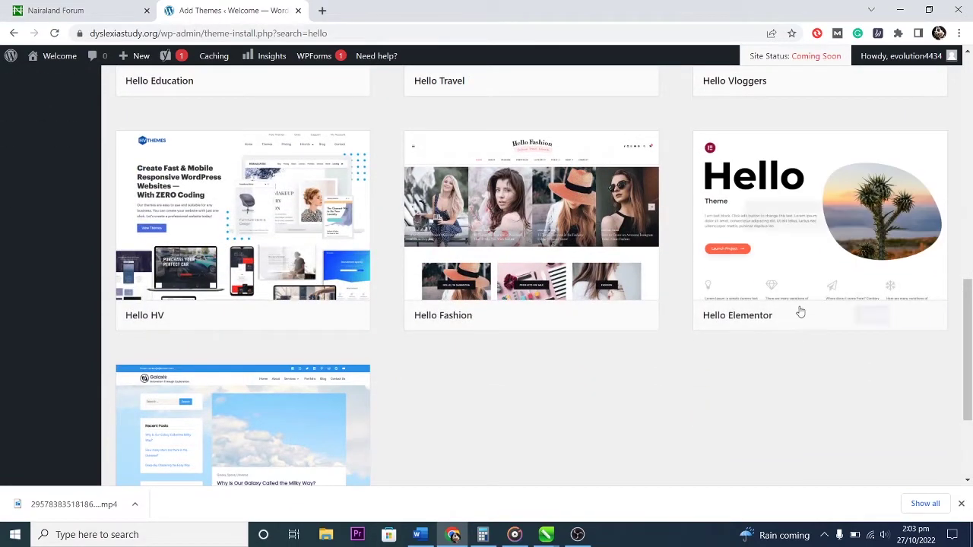
pyautogui.click(829, 248)
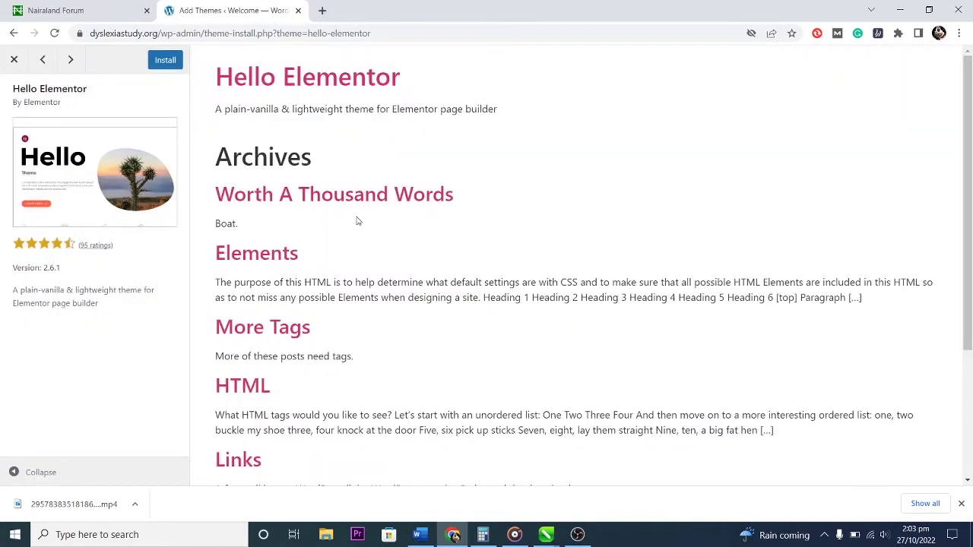
# Install and activate Hello Elementor, then view the site's front page.
pyautogui.scroll(-3, 362, 231)
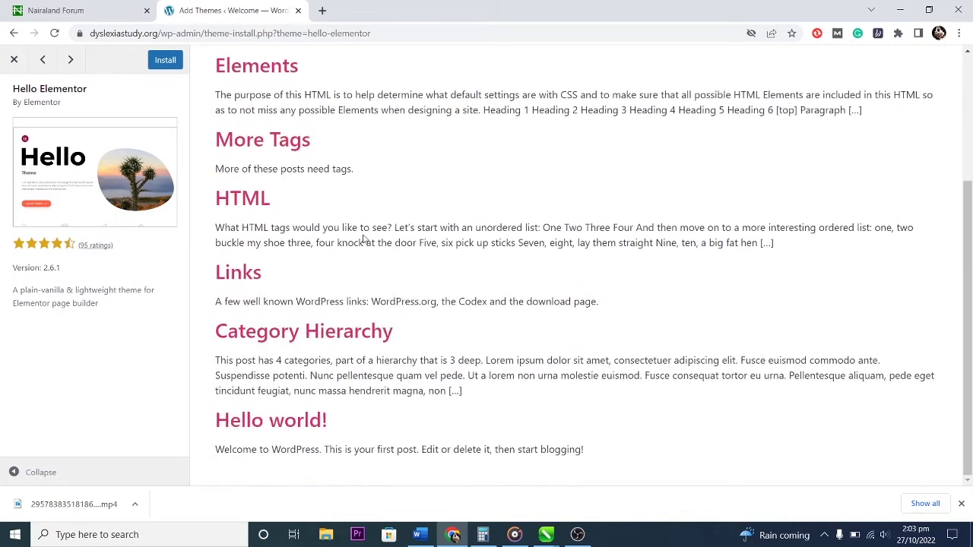
pyautogui.scroll(3, 364, 237)
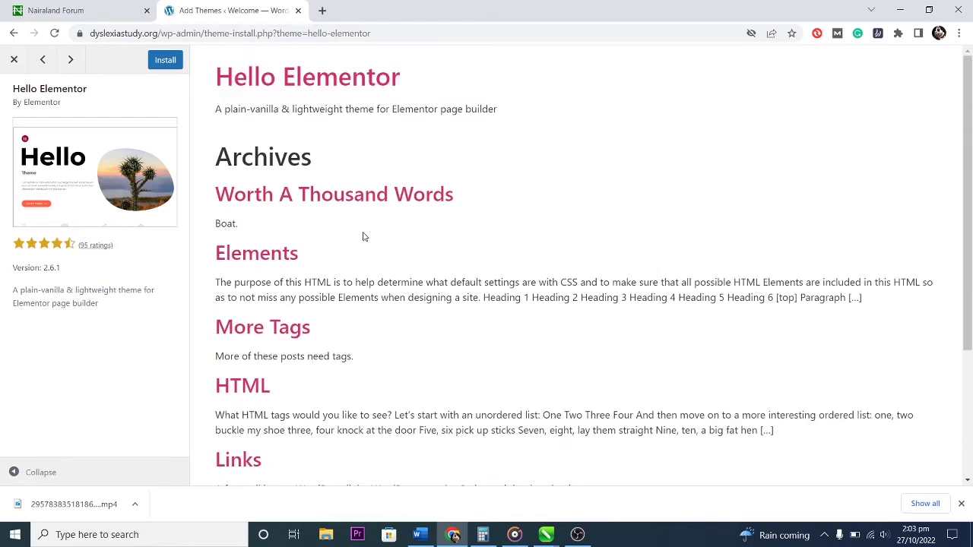
pyautogui.click(164, 61)
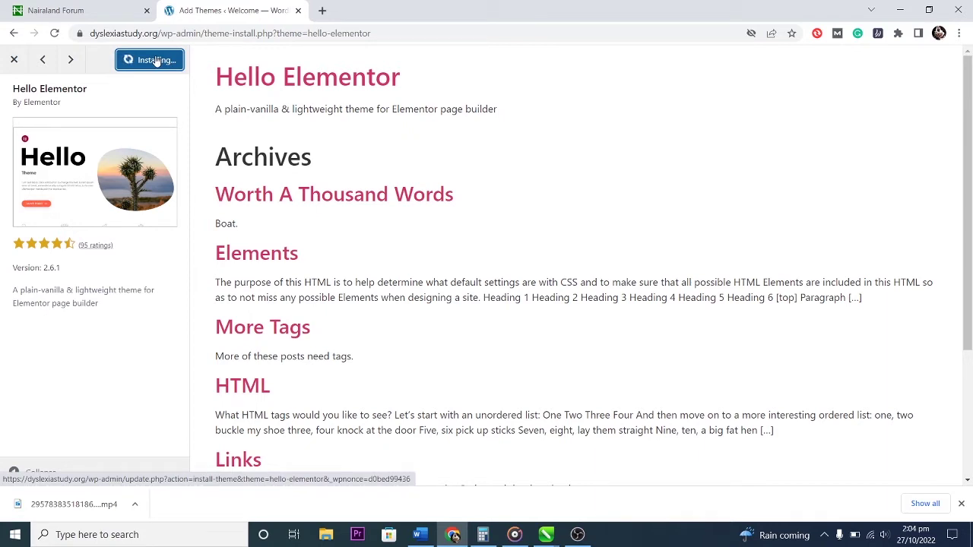
pyautogui.click(158, 60)
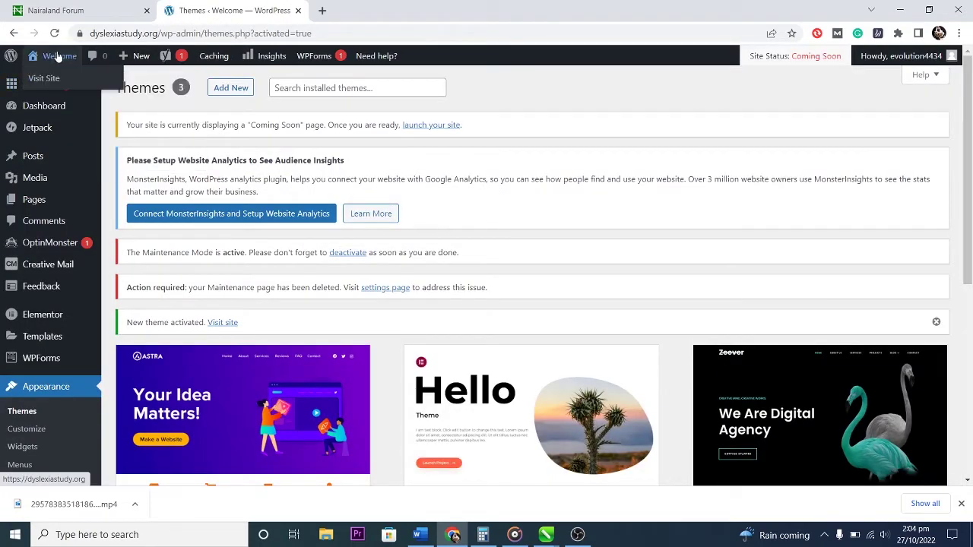
pyautogui.click(58, 57)
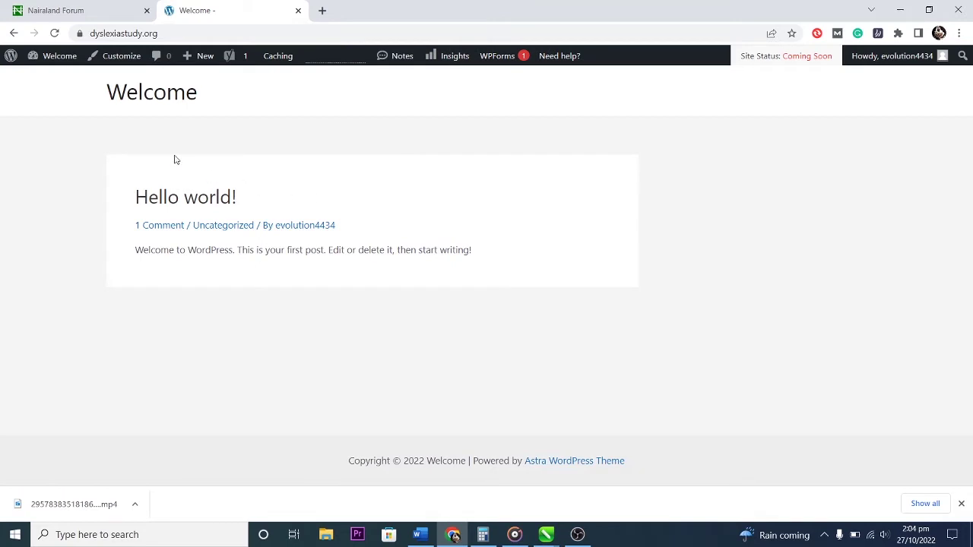
# From Pages > All Pages, edit Home with Elementor and open the starter templates library.
pyautogui.moveTo(48, 63)
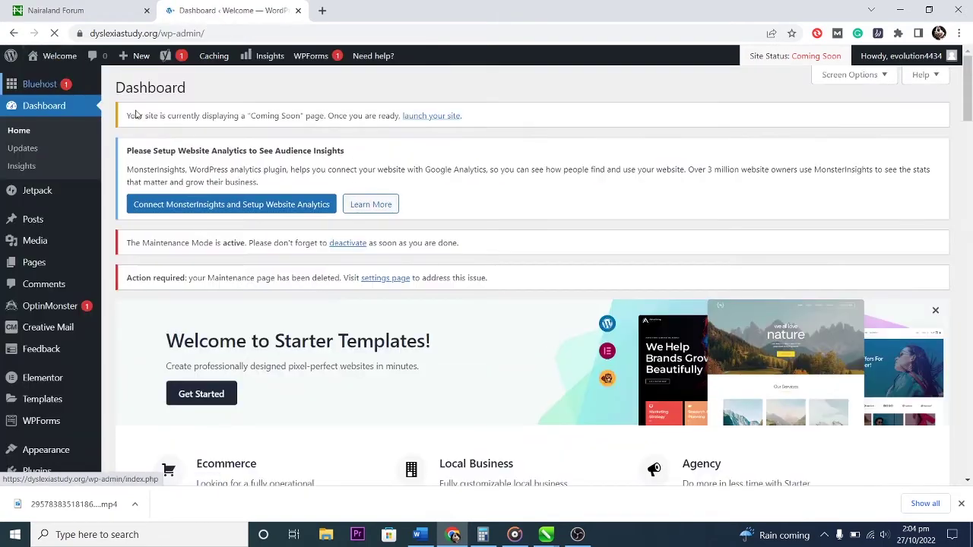
pyautogui.scroll(-2, 391, 234)
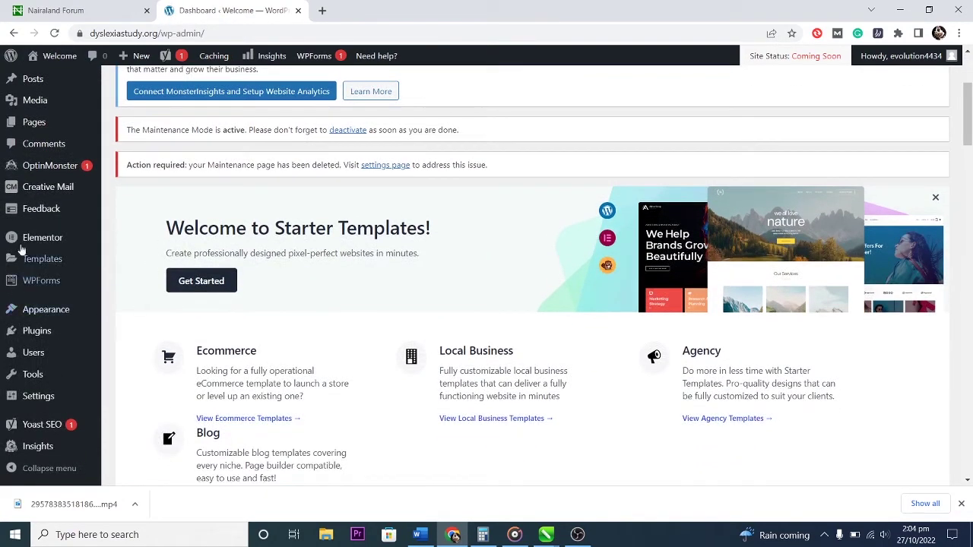
pyautogui.scroll(3, 34, 251)
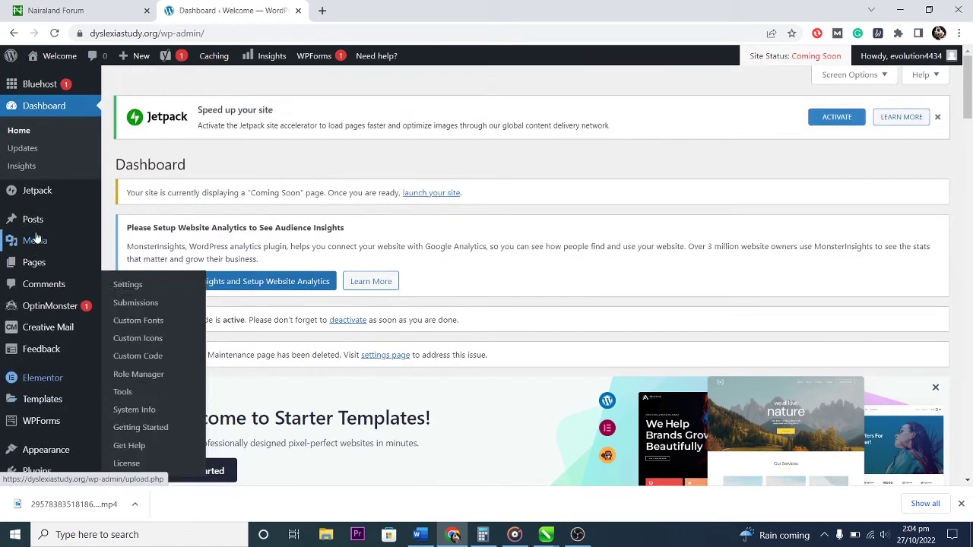
pyautogui.moveTo(41, 262)
pyautogui.scroll(-3, 40, 259)
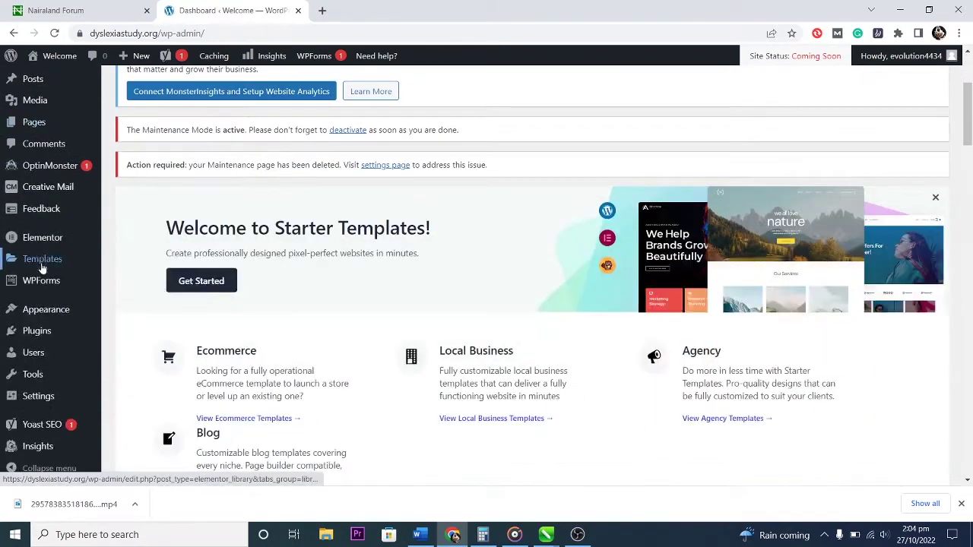
pyautogui.scroll(2, 38, 259)
pyautogui.click(34, 249)
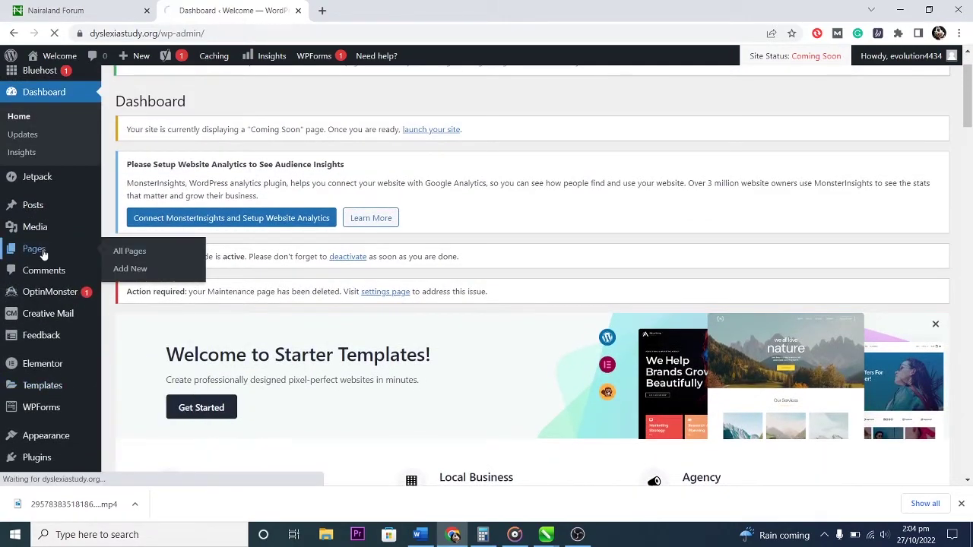
pyautogui.scroll(-2, 281, 342)
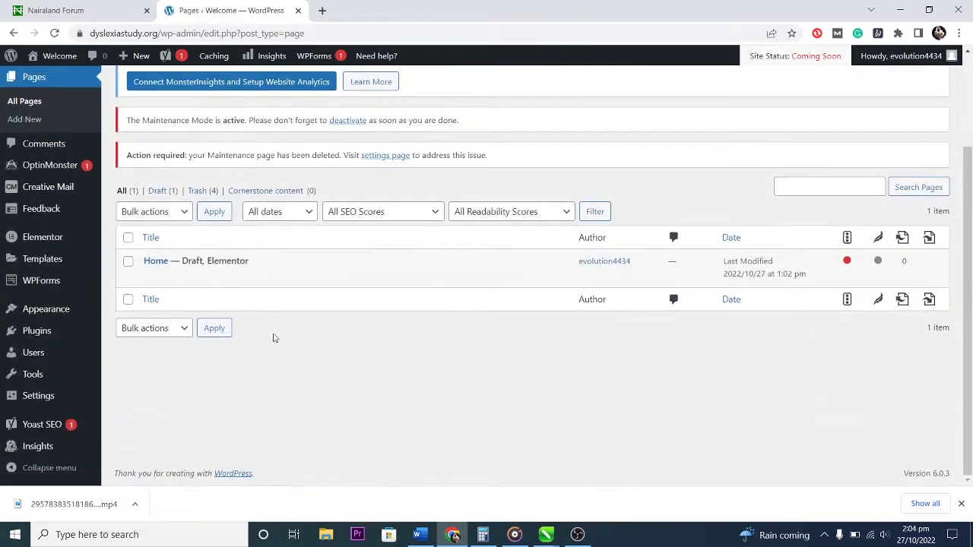
pyautogui.click(292, 279)
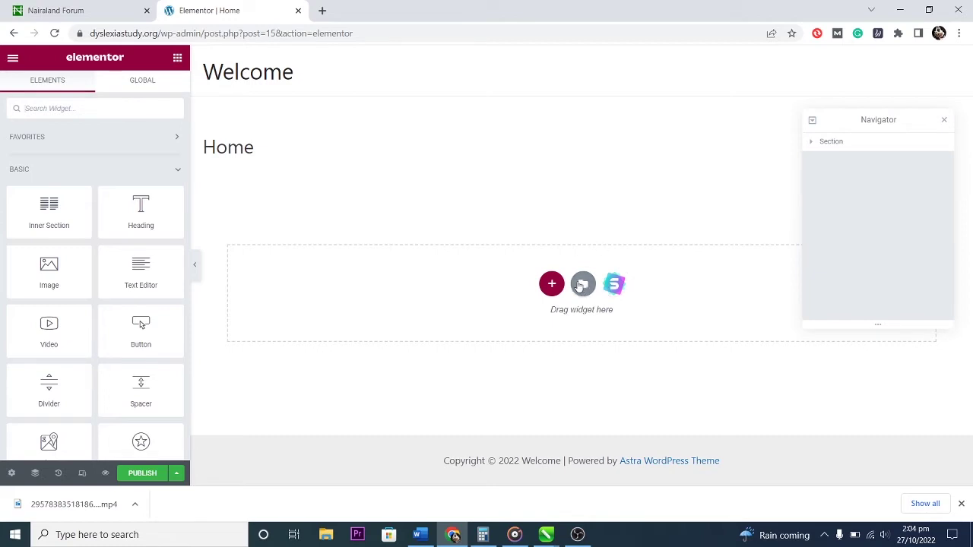
pyautogui.click(616, 285)
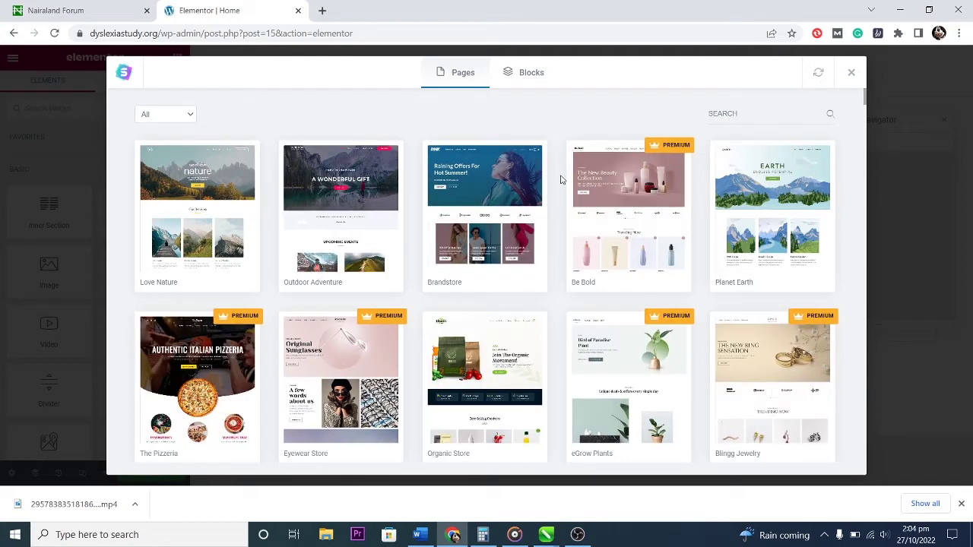
pyautogui.scroll(-3, 560, 180)
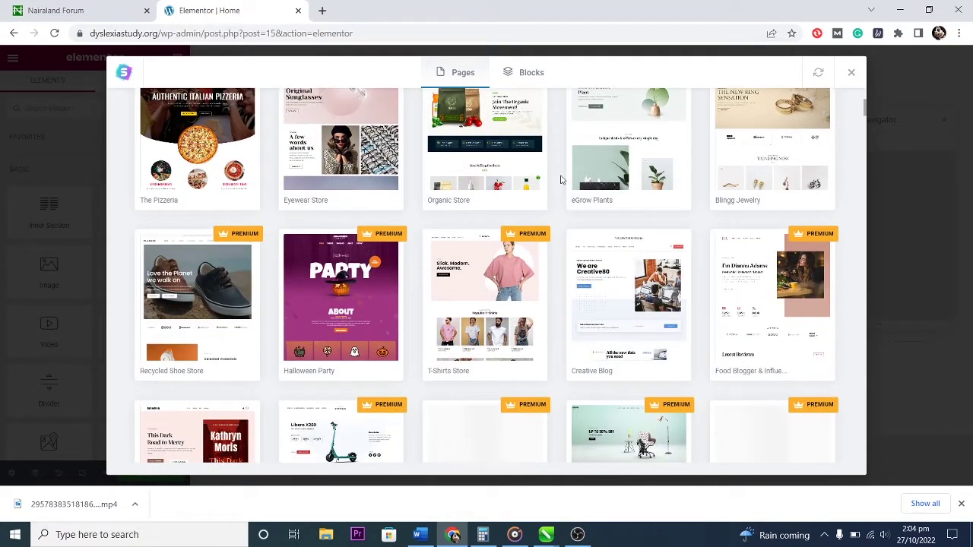
pyautogui.scroll(-4, 559, 183)
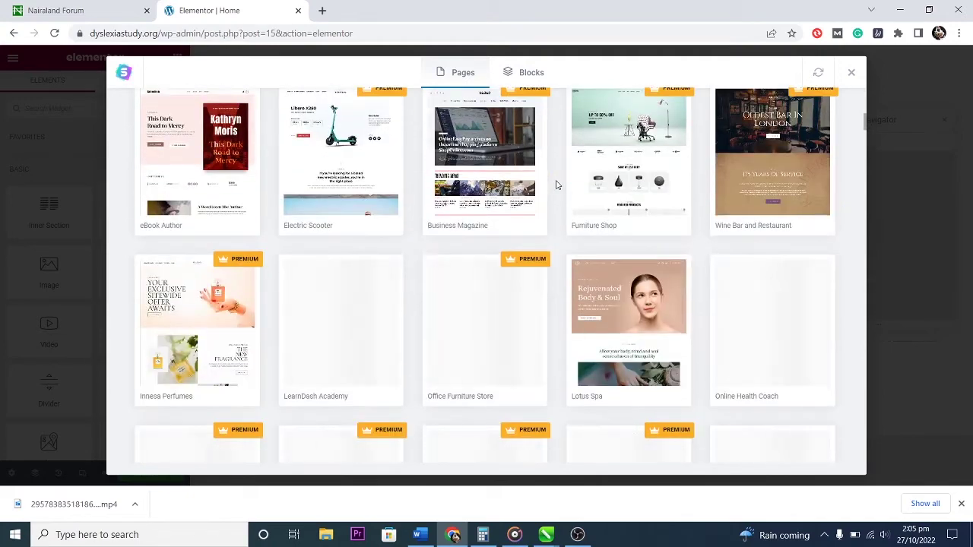
pyautogui.scroll(2, 557, 186)
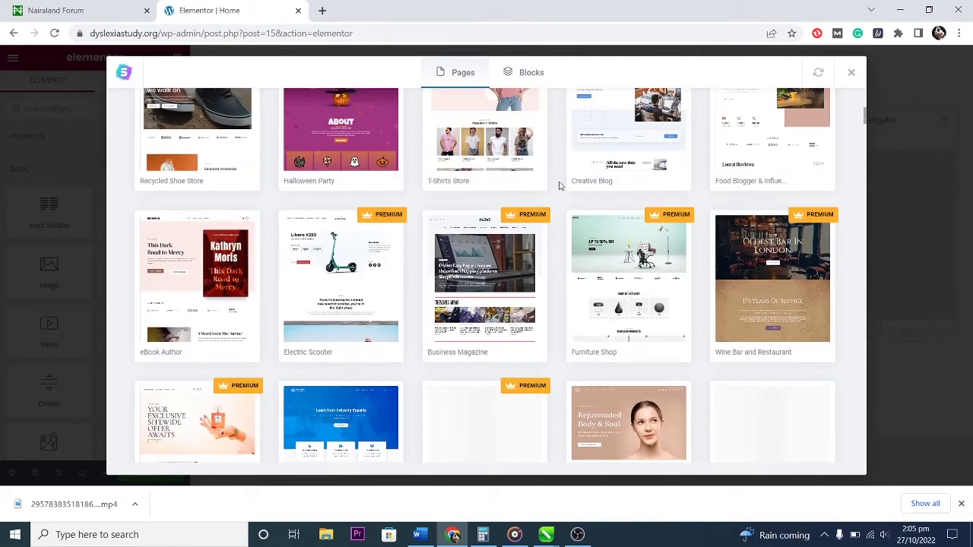
pyautogui.scroll(-3, 558, 185)
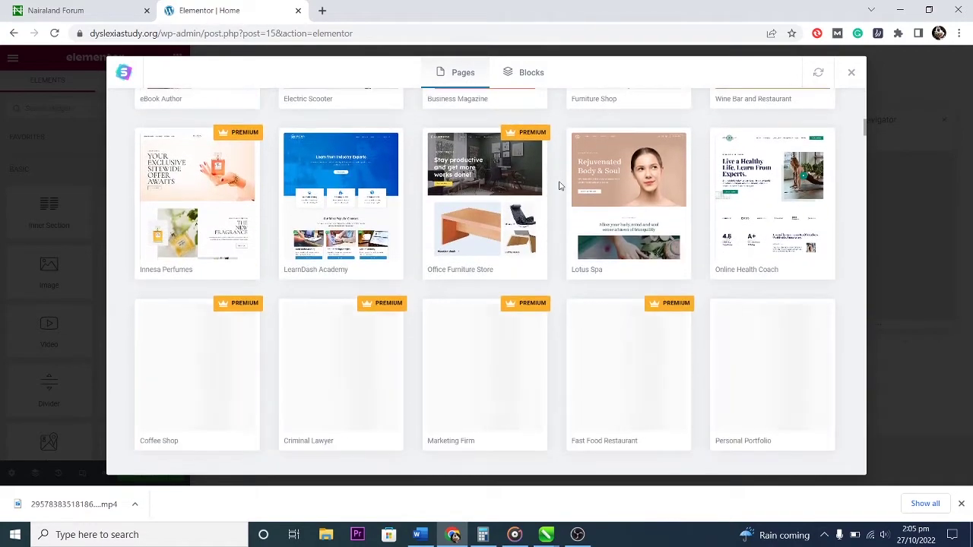
pyautogui.scroll(-1, 559, 185)
pyautogui.scroll(-2, 559, 185)
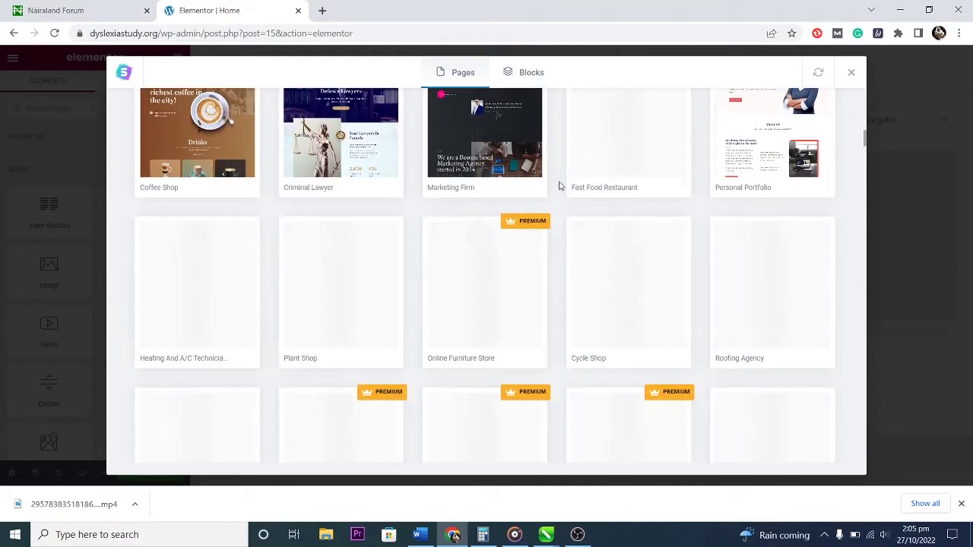
pyautogui.scroll(1, 559, 185)
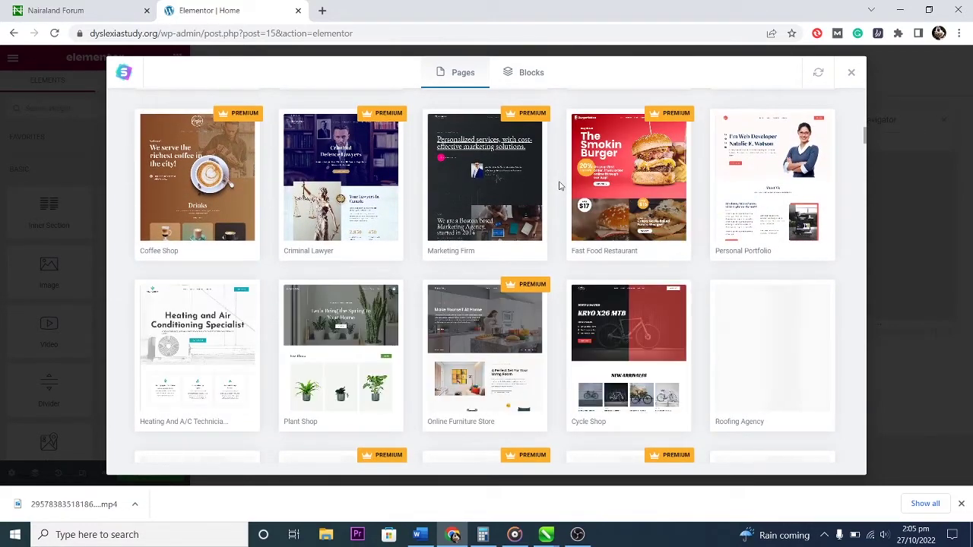
pyautogui.scroll(-1, 558, 185)
pyautogui.scroll(-5, 559, 185)
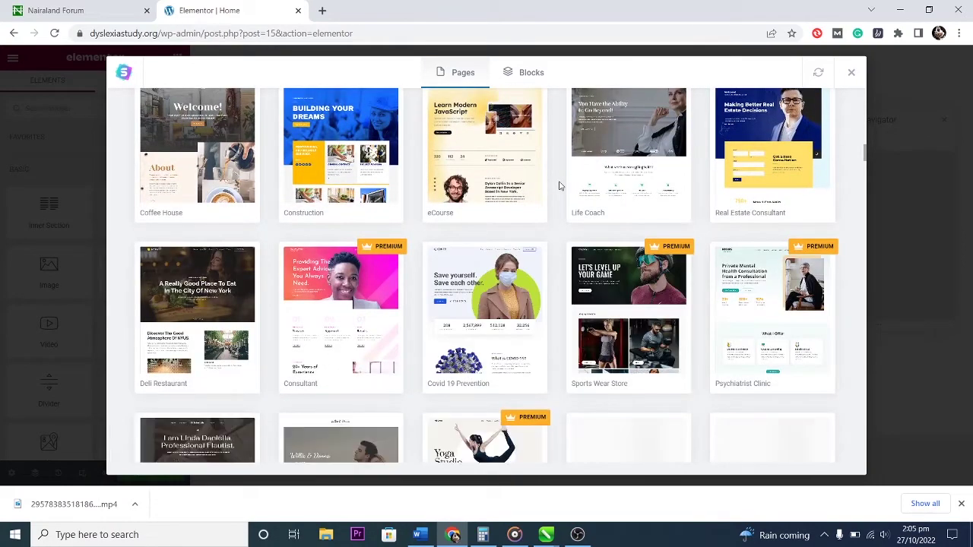
pyautogui.scroll(-3, 559, 185)
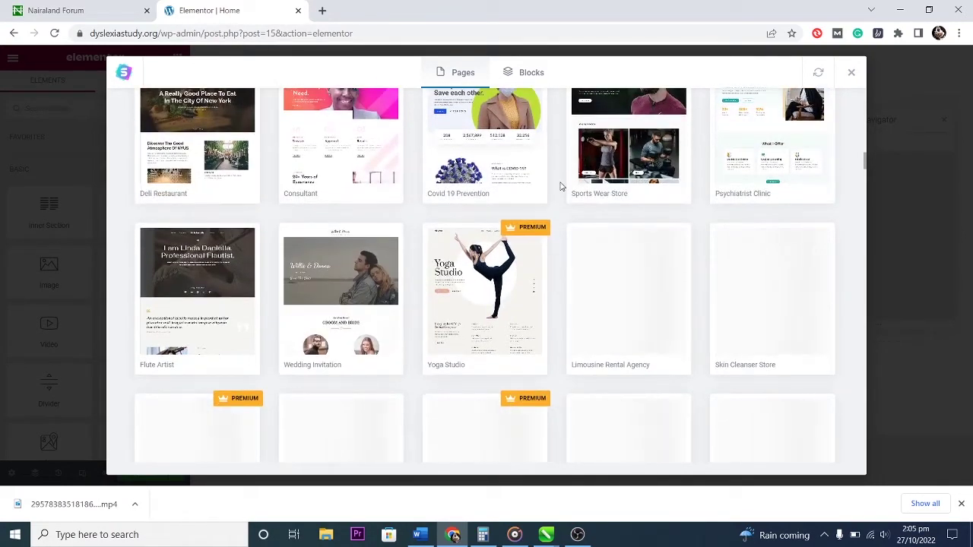
pyautogui.scroll(3, 560, 185)
pyautogui.scroll(4, 560, 185)
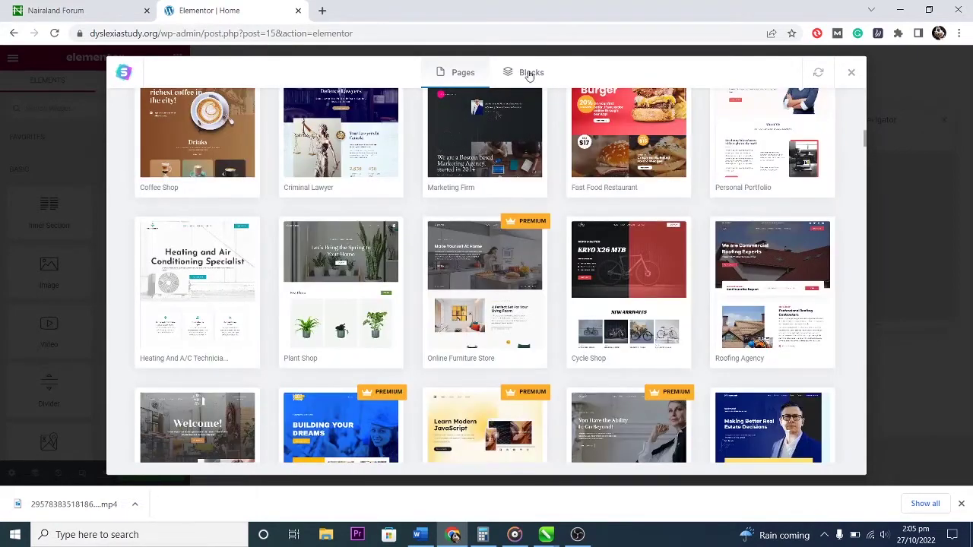
pyautogui.click(530, 75)
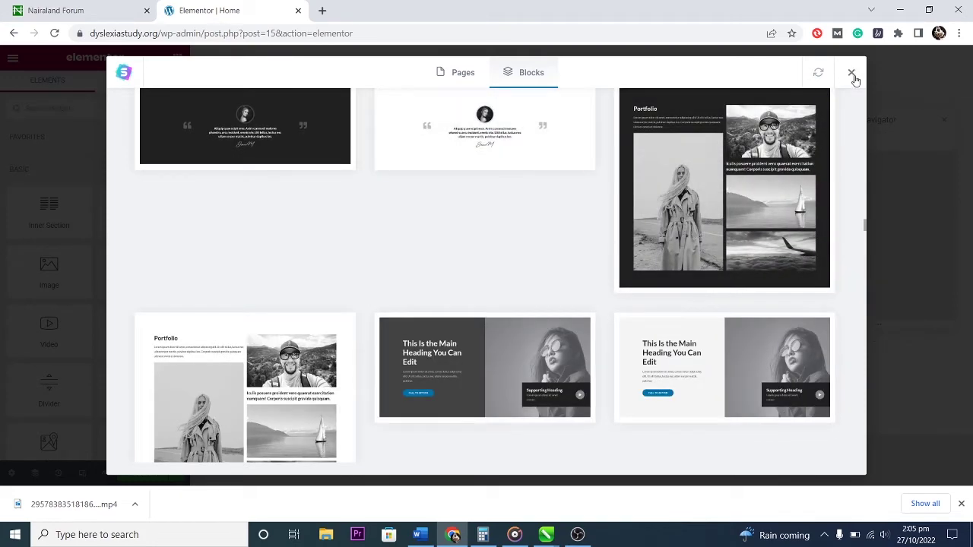
pyautogui.press('Escape')
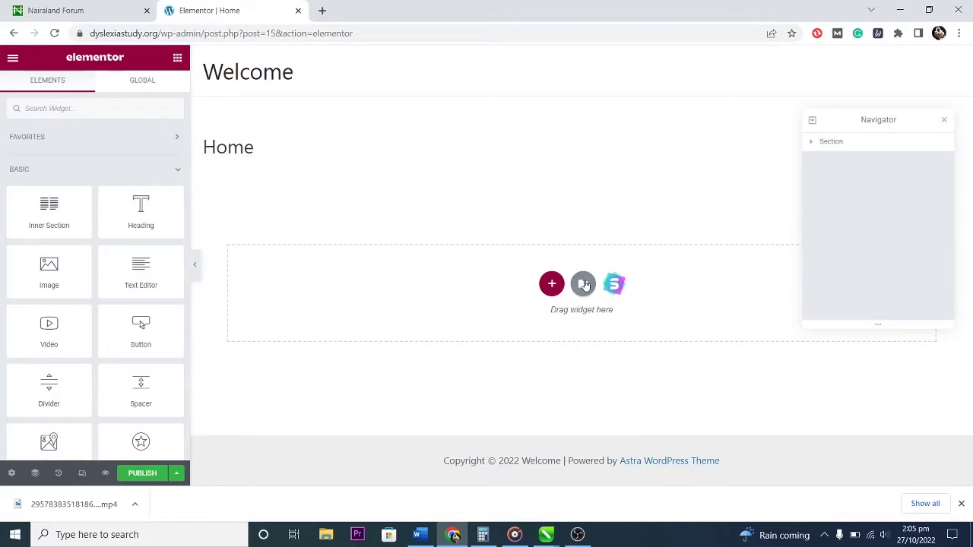
# Open Elementor's template library, search pages for 'blog' and preview Magazine – Home Page.
pyautogui.click(583, 284)
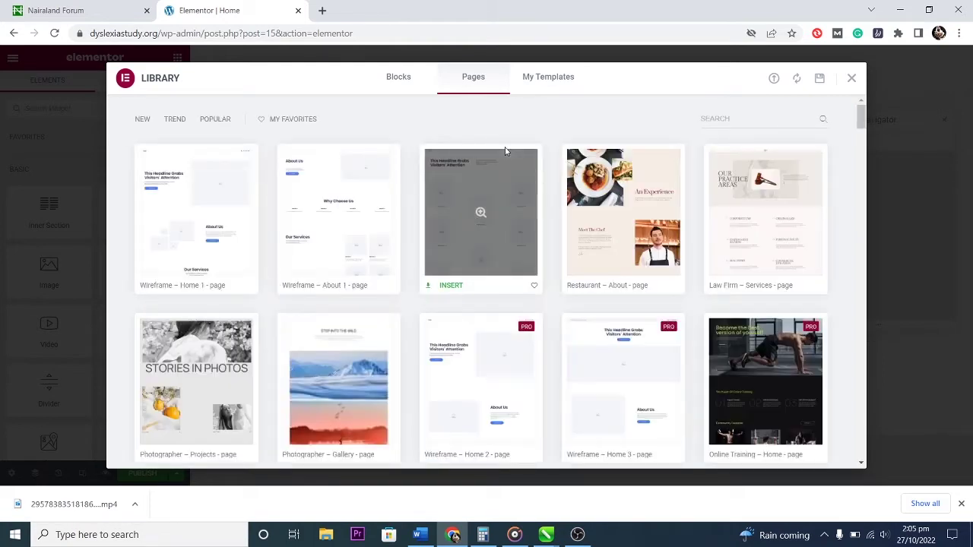
pyautogui.click(736, 117)
pyautogui.write('blog')
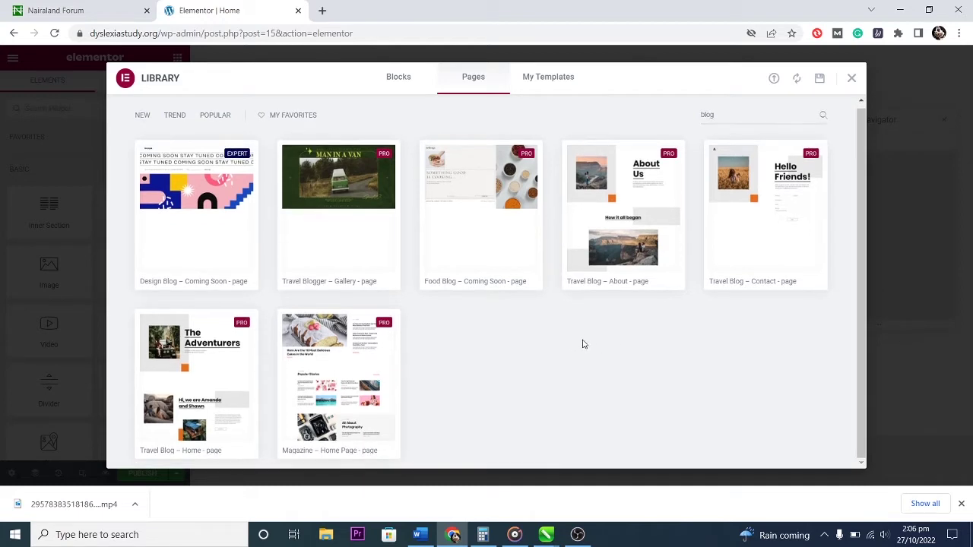
pyautogui.click(332, 340)
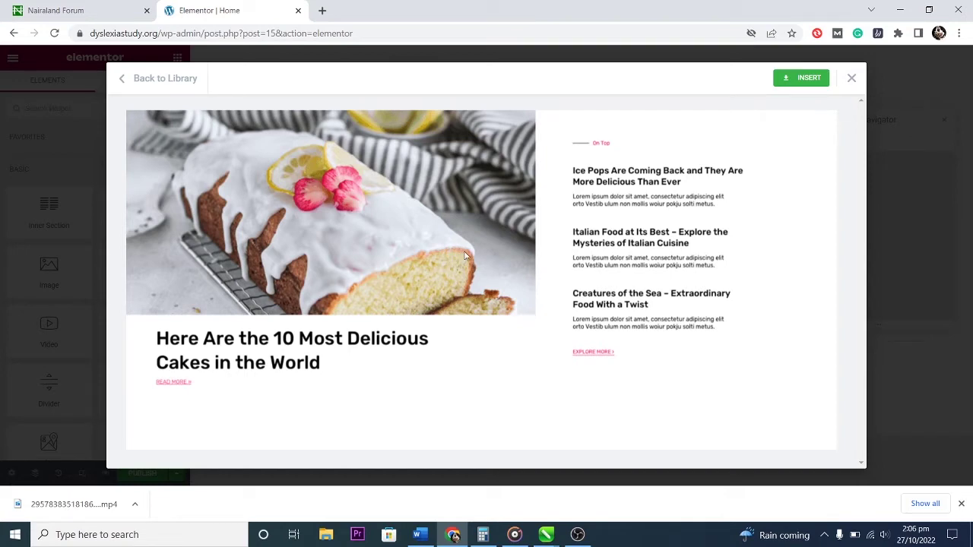
# Scroll through the Magazine template preview and insert it into the page.
pyautogui.scroll(-8, 386, 320)
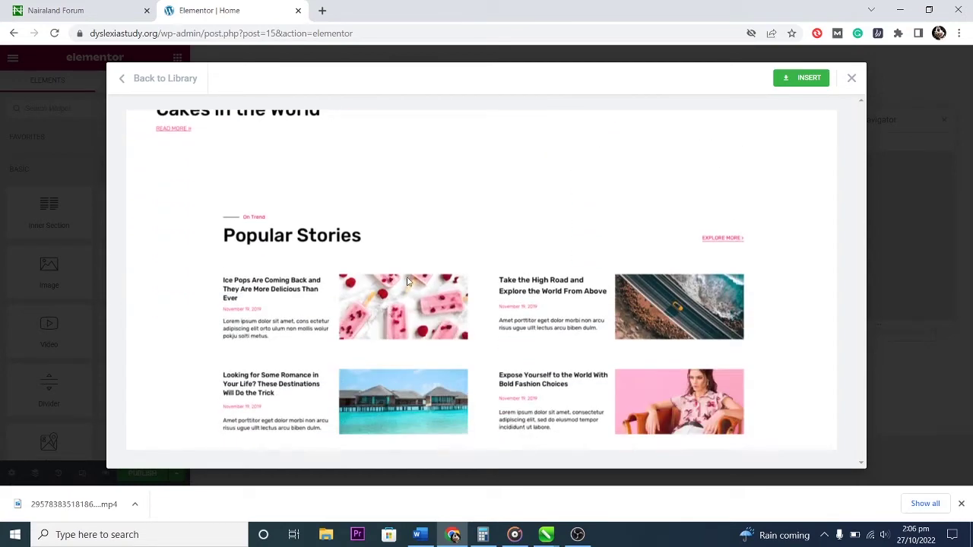
pyautogui.scroll(-7, 407, 282)
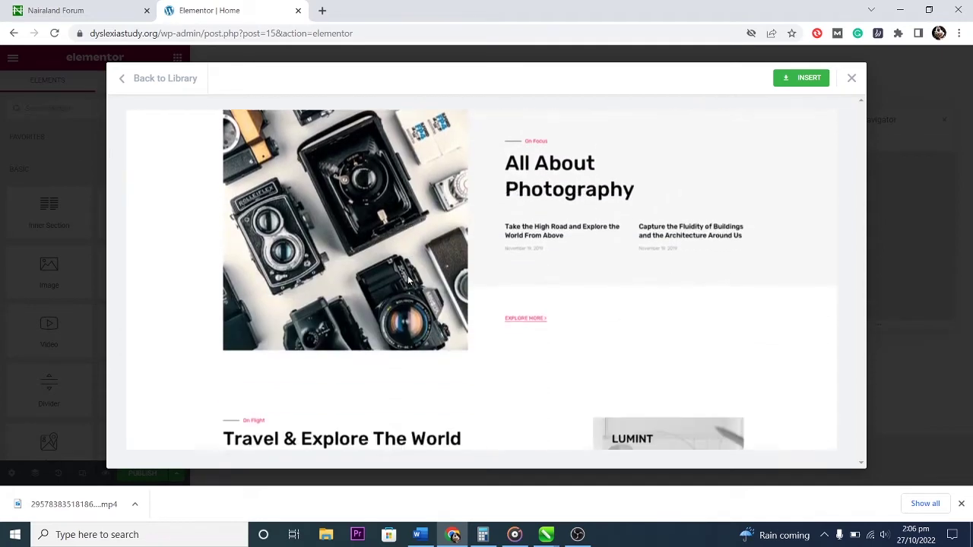
pyautogui.scroll(-1, 409, 281)
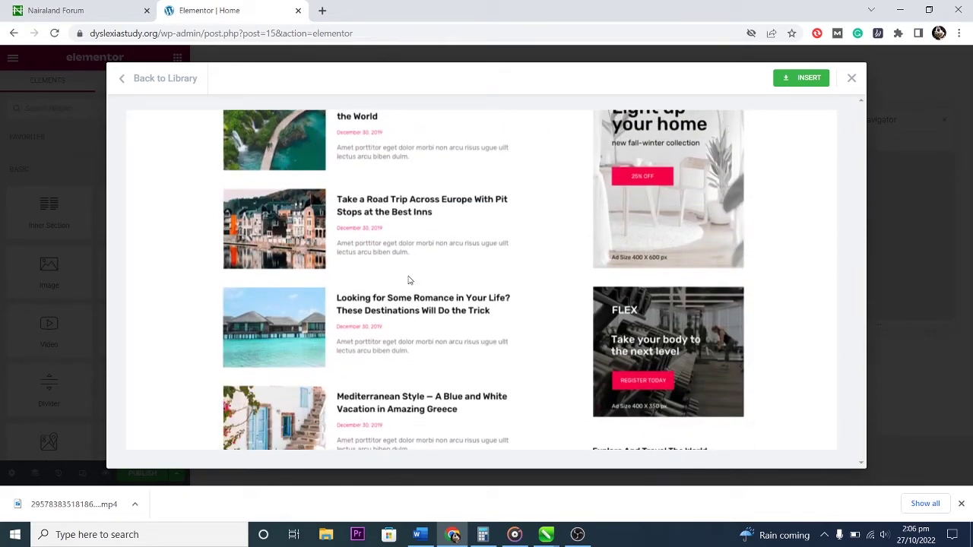
pyautogui.scroll(3, 409, 280)
pyautogui.scroll(-7, 409, 279)
pyautogui.scroll(-7, 409, 279)
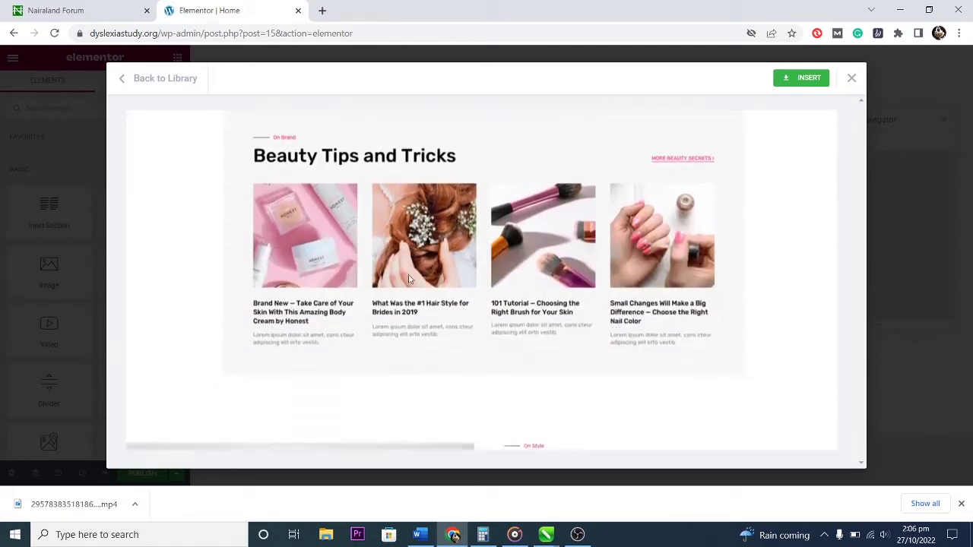
pyautogui.scroll(-8, 409, 279)
pyautogui.scroll(-10, 408, 279)
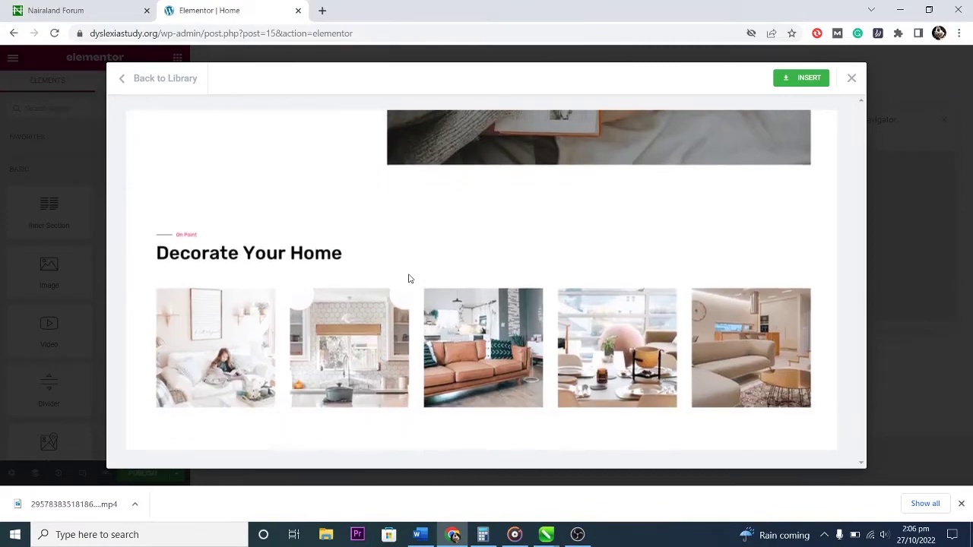
pyautogui.scroll(5, 408, 275)
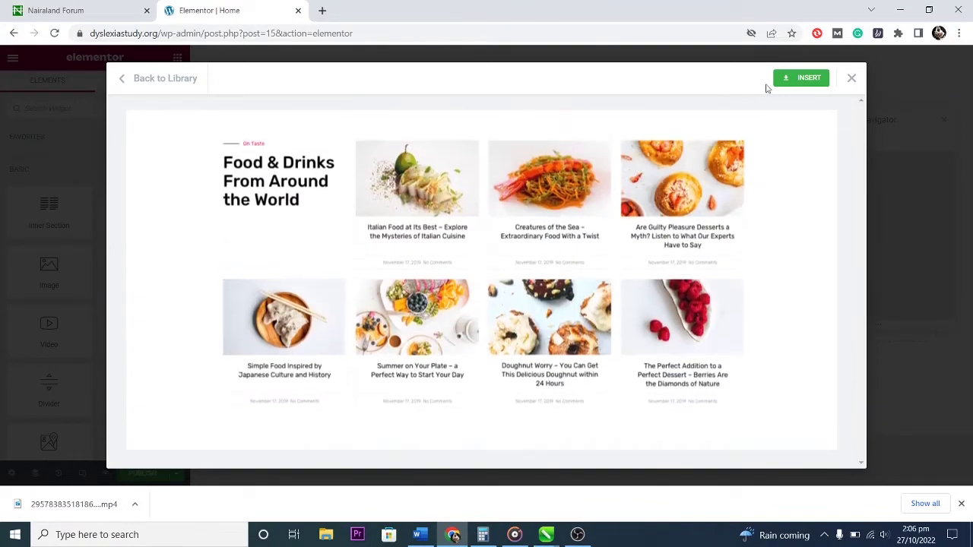
pyautogui.click(809, 79)
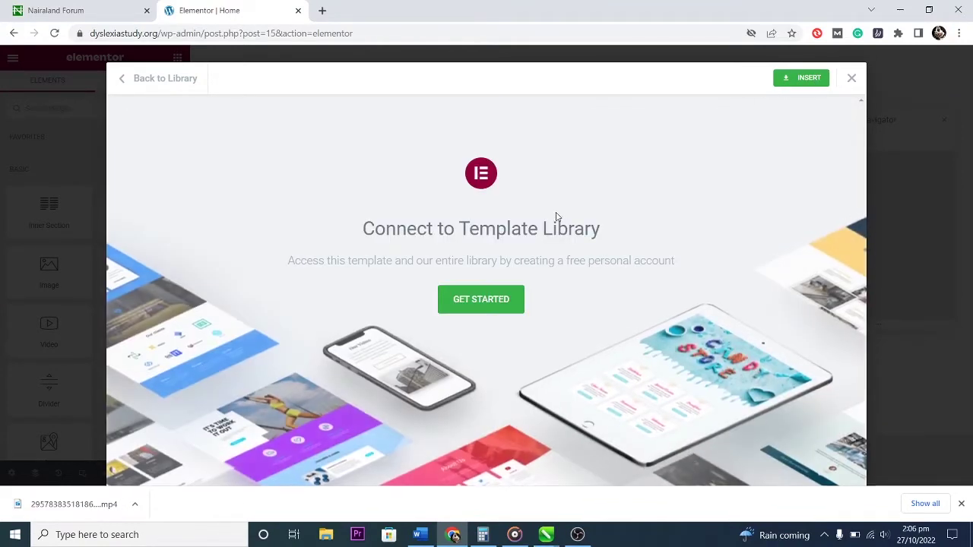
# Choose to connect an Elementor account to the Template Library.
pyautogui.click(481, 301)
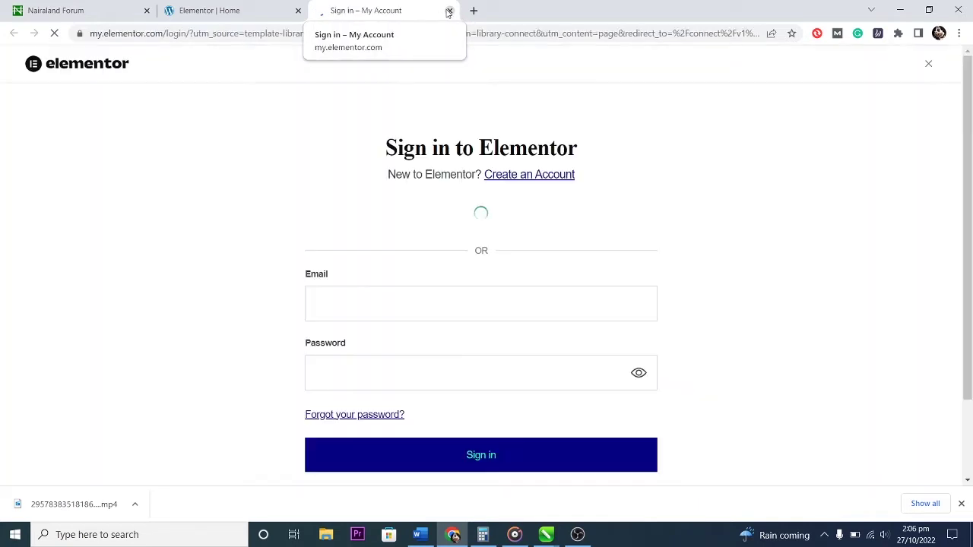
pyautogui.scroll(-2, 519, 289)
pyautogui.scroll(2, 519, 289)
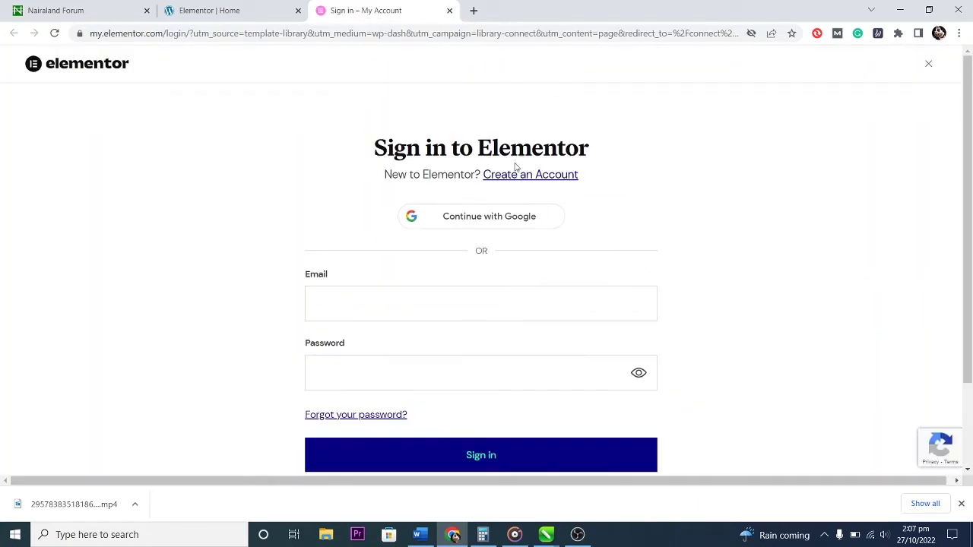
pyautogui.scroll(-2, 453, 223)
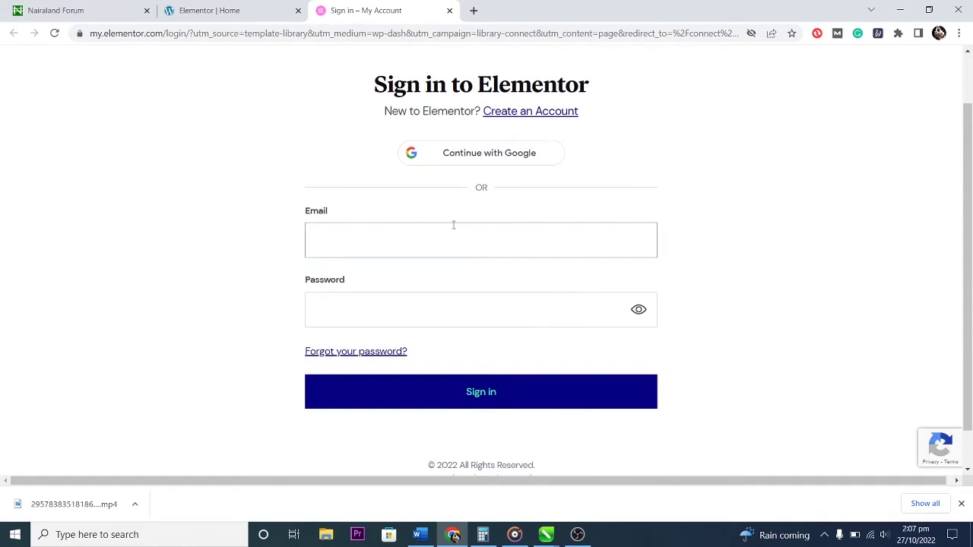
pyautogui.scroll(2, 560, 261)
pyautogui.scroll(-1, 561, 260)
# Enter the account e-mail and password on my.elementor.com and sign in.
pyautogui.click(428, 241)
pyautogui.click(433, 278)
pyautogui.click(466, 303)
pyautogui.write('•••••••')
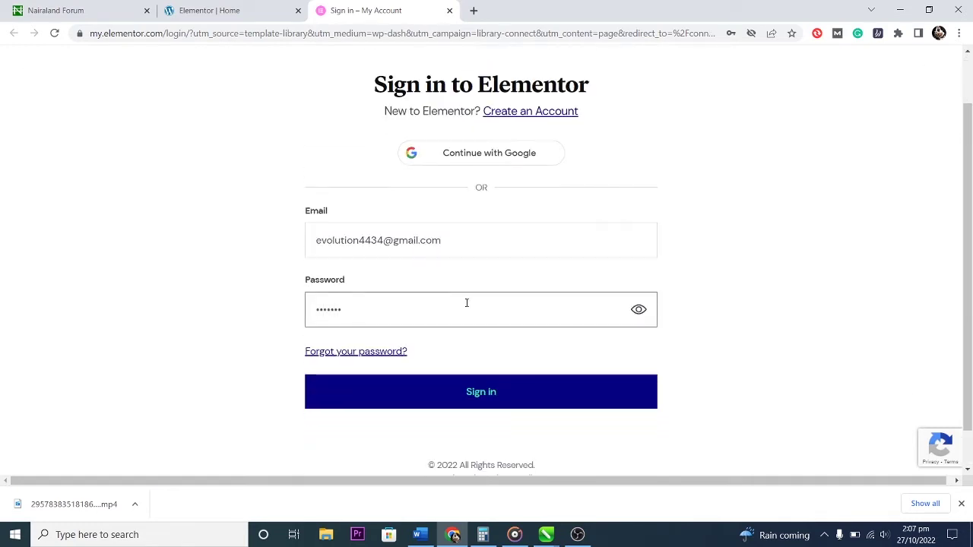
pyautogui.hotkey('ctrl', 'a')
pyautogui.press('BackSpace')
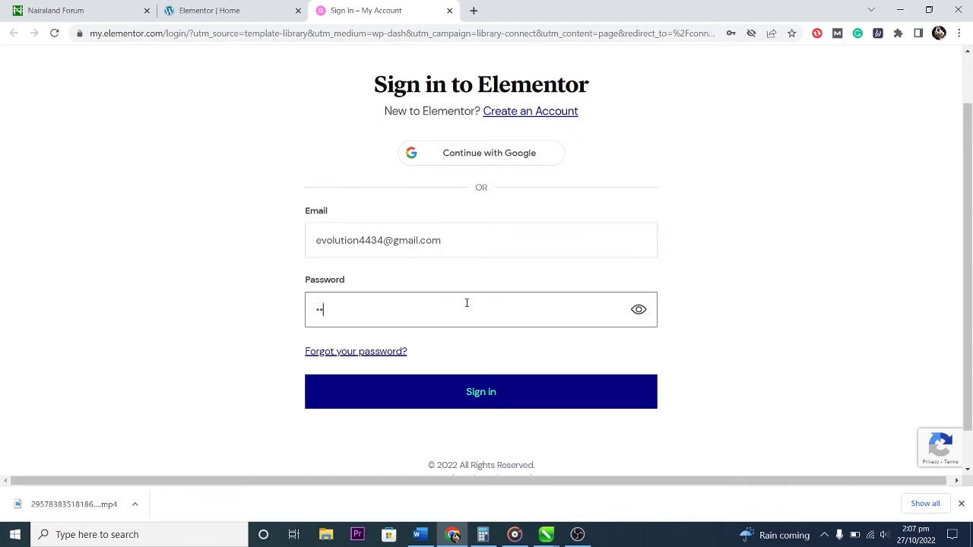
pyautogui.write('••••••••••••••••')
pyautogui.click(478, 392)
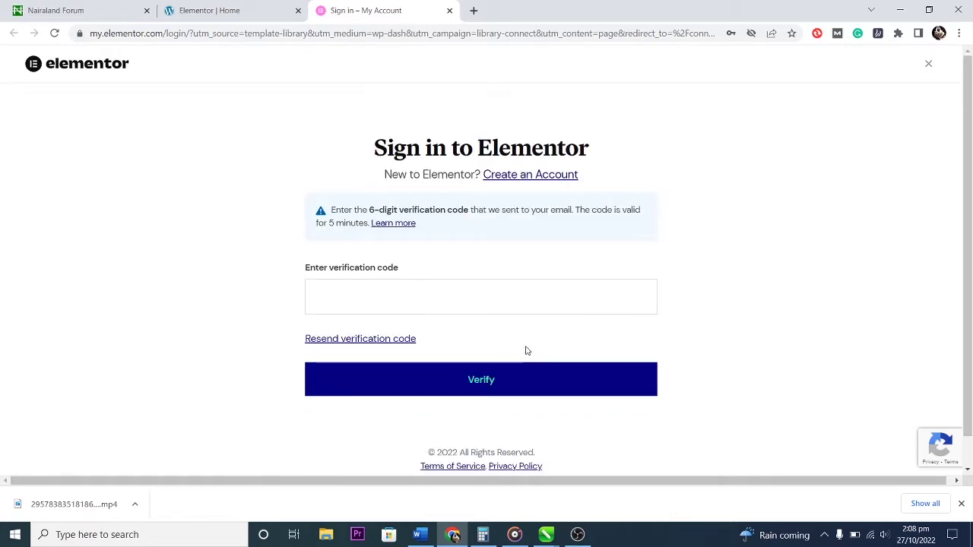
# Return to the Elementor sign-in tab and open a new browser tab.
pyautogui.click(228, 6)
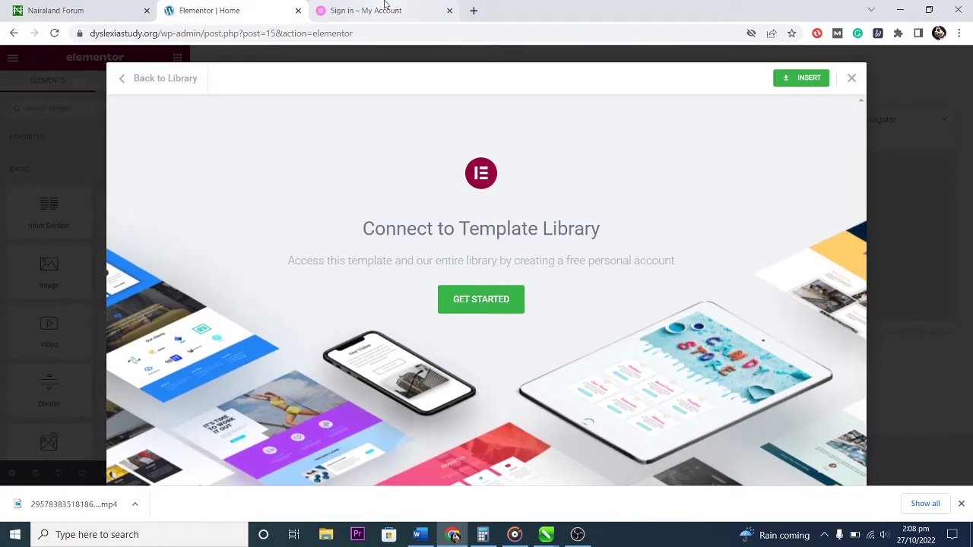
pyautogui.click(386, 9)
pyautogui.hotkey('ctrl', 't')
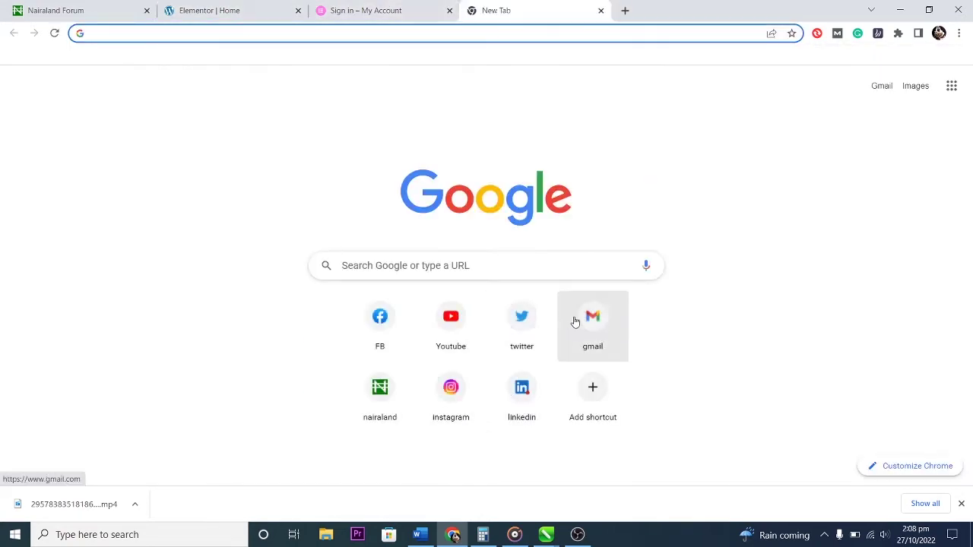
pyautogui.click(572, 319)
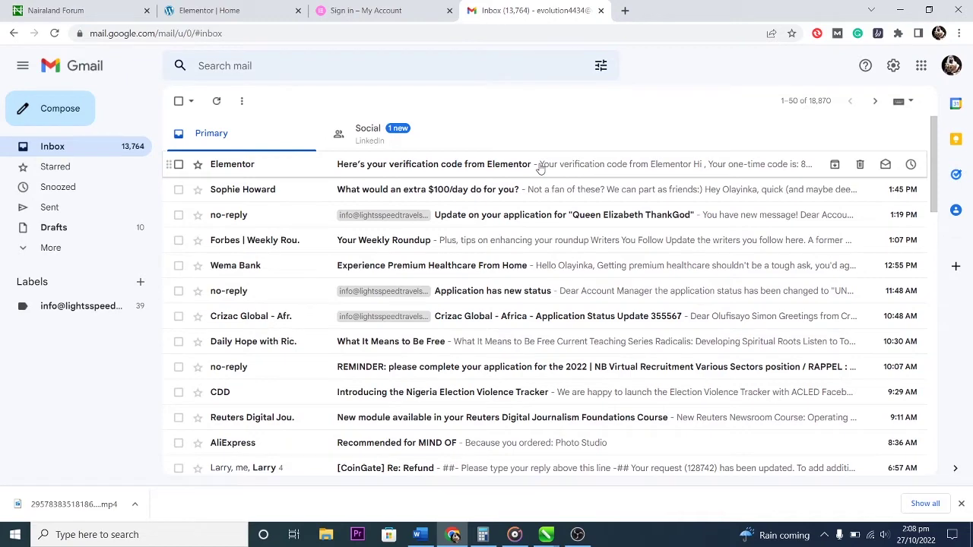
pyautogui.click(540, 168)
pyautogui.doubleClick(514, 414)
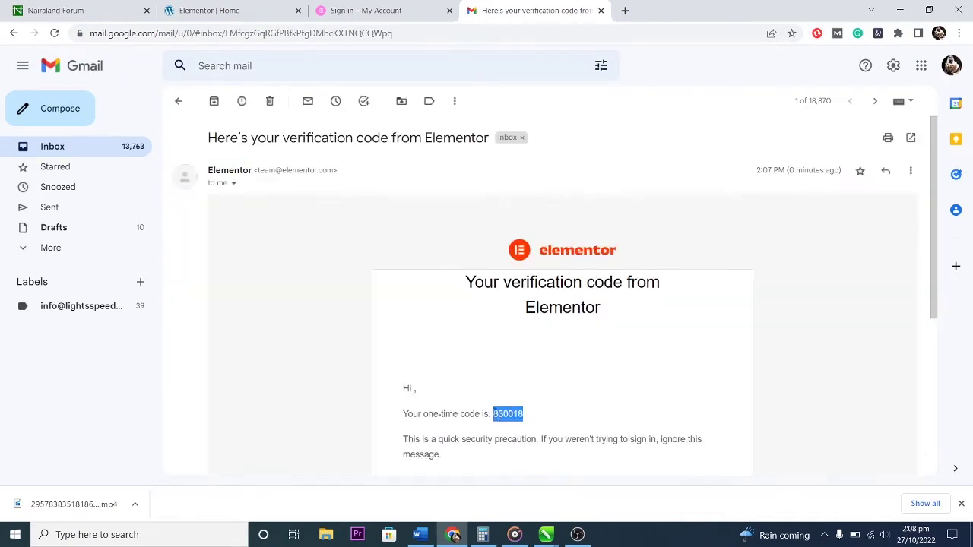
pyautogui.hotkey('ctrl', 'c')
pyautogui.hotkey('ctrl', 'shift', 'Tab')
pyautogui.click(468, 298)
pyautogui.hotkey('ctrl', 'v')
pyautogui.click(497, 379)
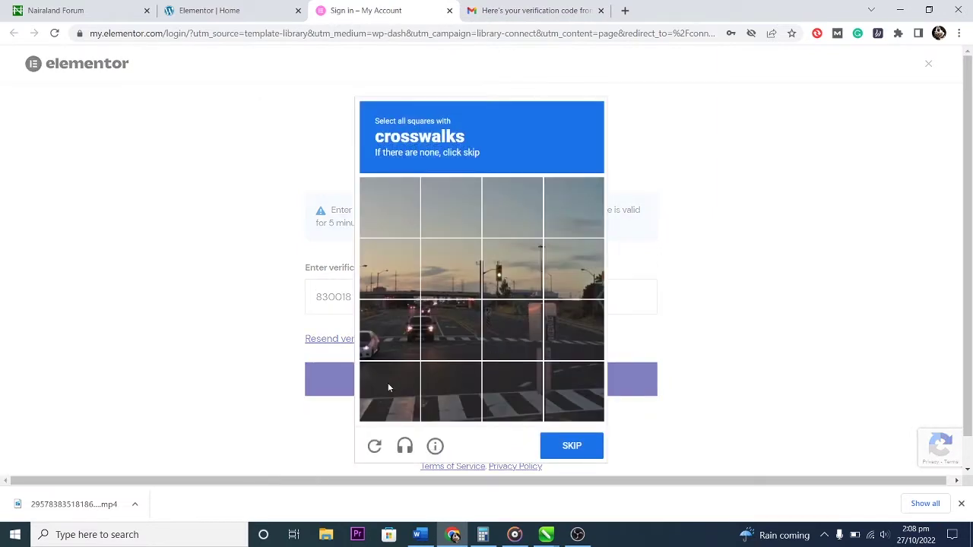
# Select every crosswalk tile in the reCAPTCHA challenge and submit.
pyautogui.click(387, 387)
pyautogui.click(401, 329)
pyautogui.click(451, 331)
pyautogui.click(458, 376)
pyautogui.click(505, 334)
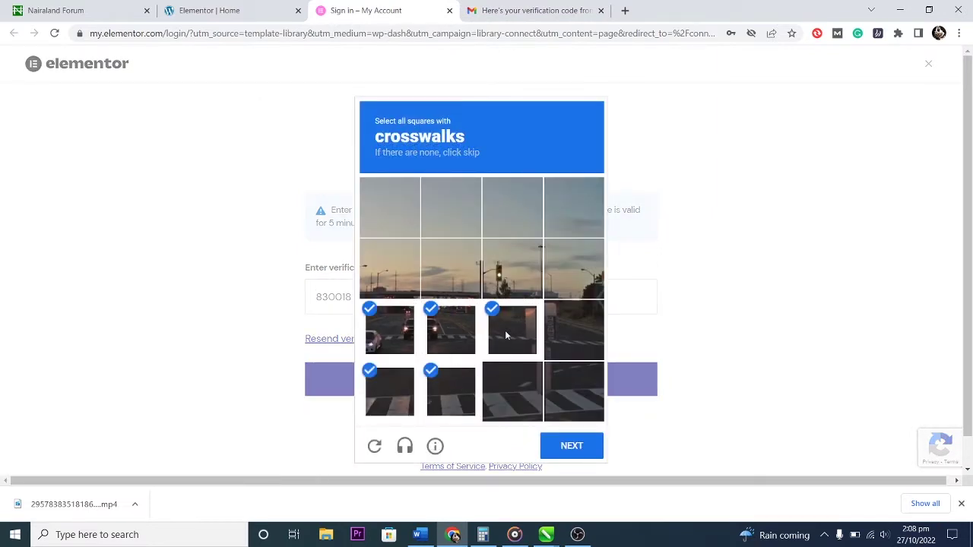
pyautogui.click(510, 395)
pyautogui.click(574, 330)
pyautogui.click(566, 391)
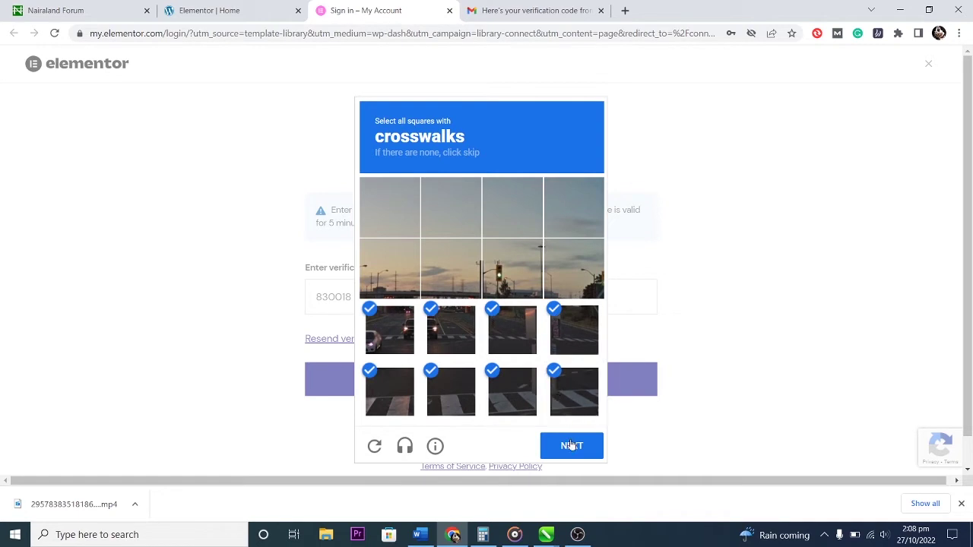
pyautogui.click(571, 444)
# Pass the bicycle reCAPTCHA, then connect the site to the Template Library.
pyautogui.click(449, 314)
pyautogui.click(511, 330)
pyautogui.click(500, 278)
pyautogui.click(451, 268)
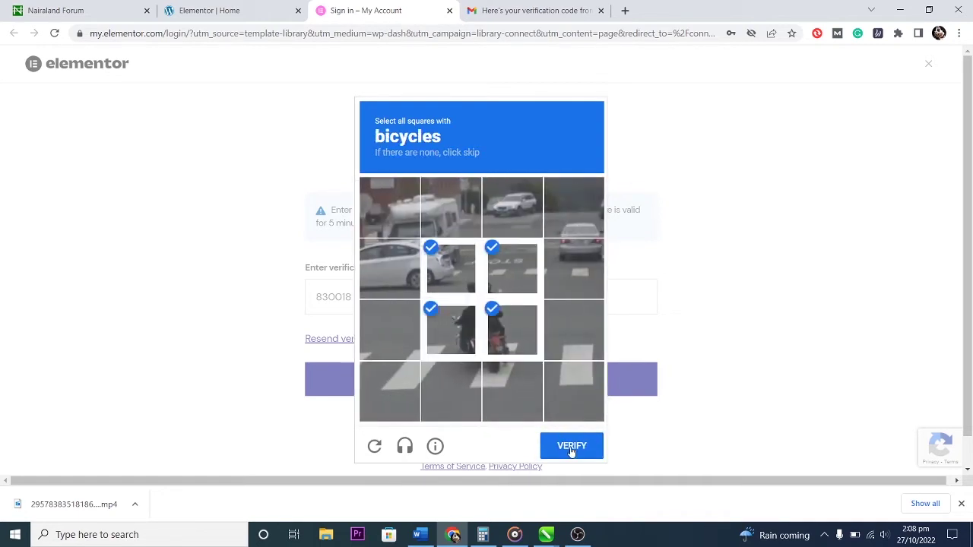
pyautogui.click(572, 446)
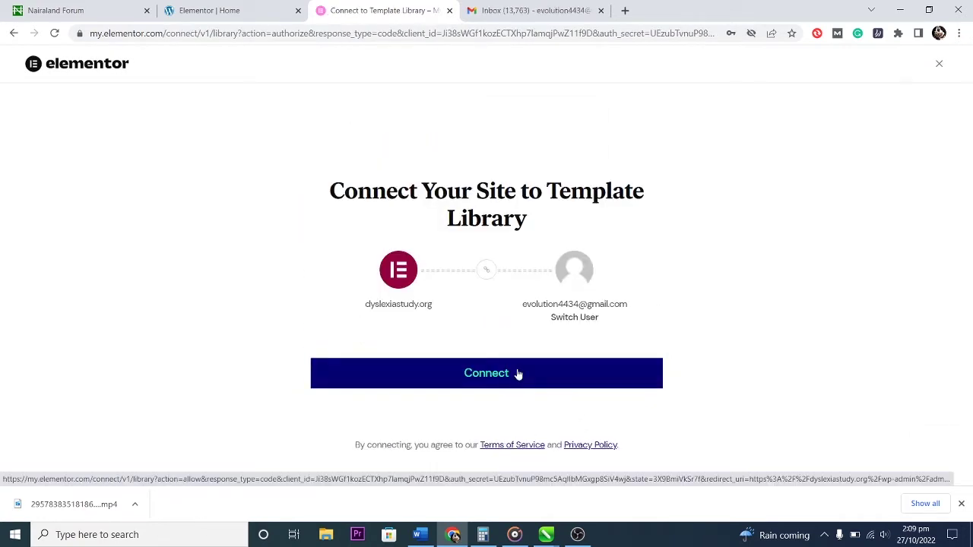
pyautogui.click(517, 374)
pyautogui.click(218, 10)
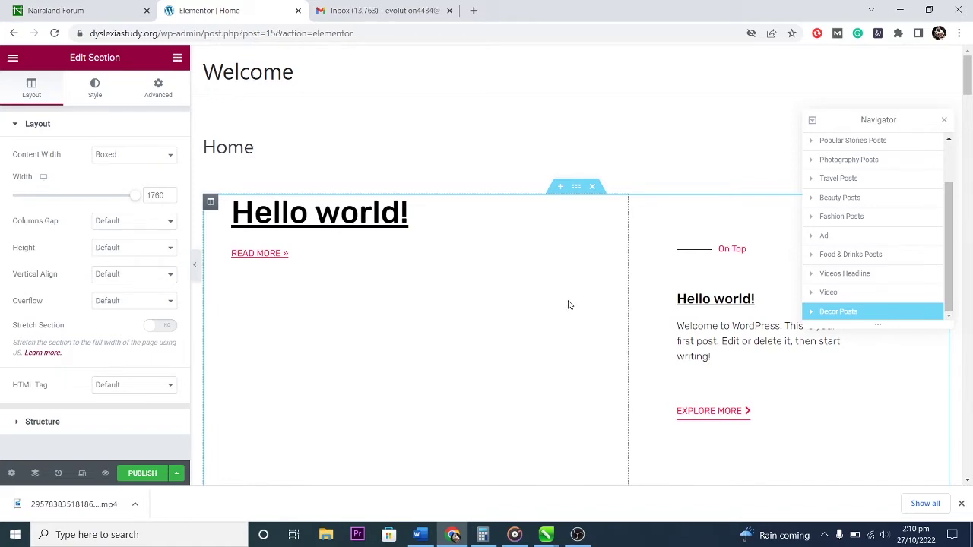
# Scroll down through the inserted Magazine template sections on the Home page.
pyautogui.scroll(-10, 569, 304)
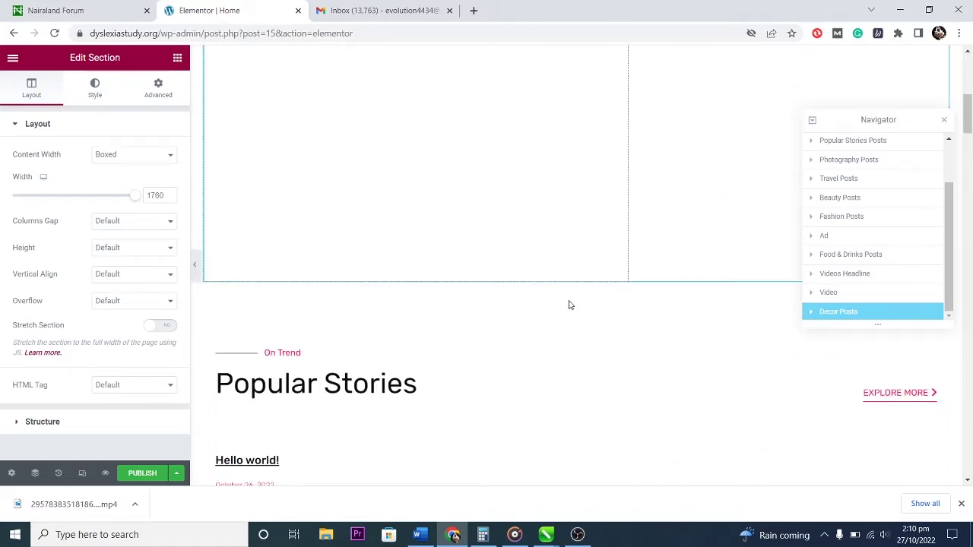
pyautogui.scroll(-10, 568, 305)
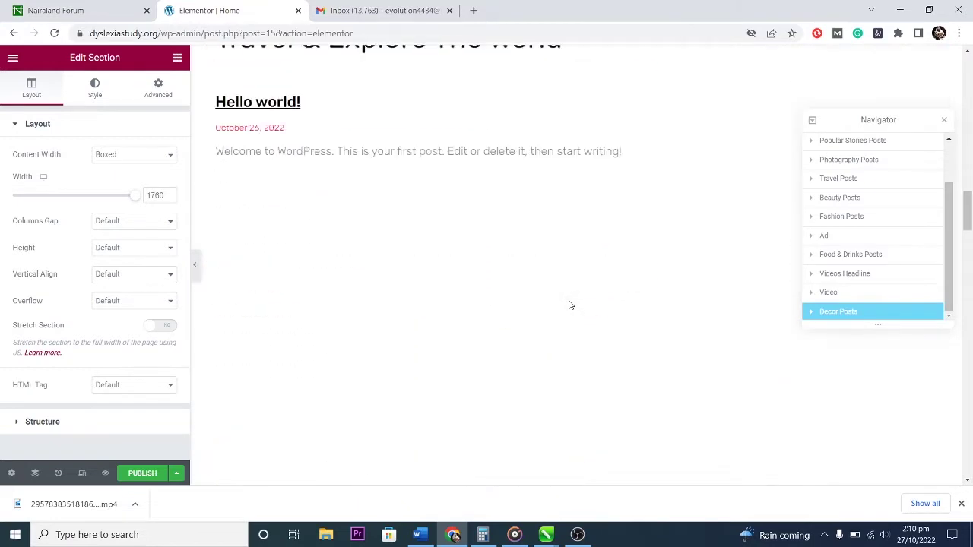
pyautogui.scroll(-3, 568, 305)
pyautogui.scroll(-10, 569, 305)
pyautogui.scroll(-2, 569, 305)
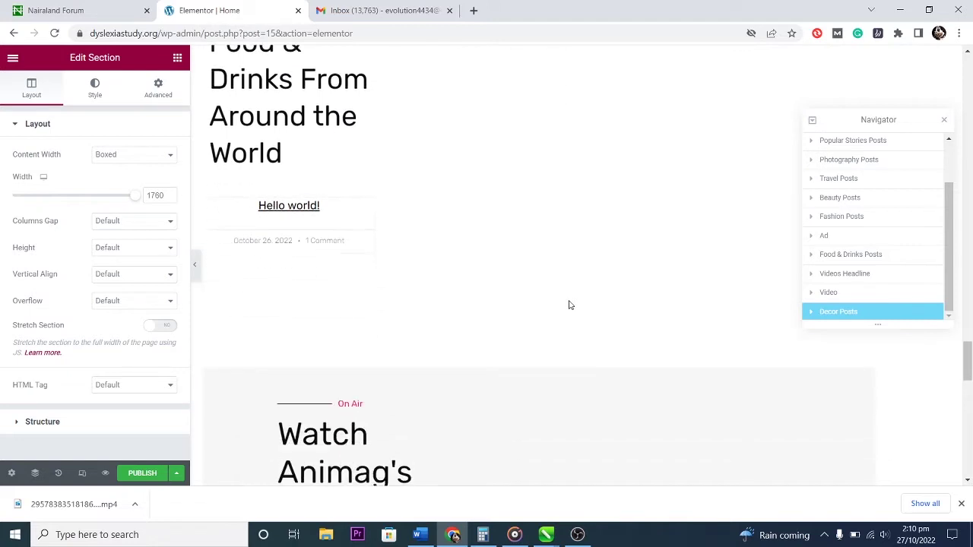
# Show Elementor's widgets panel and browse the available widgets.
pyautogui.click(177, 59)
pyautogui.scroll(-10, 133, 304)
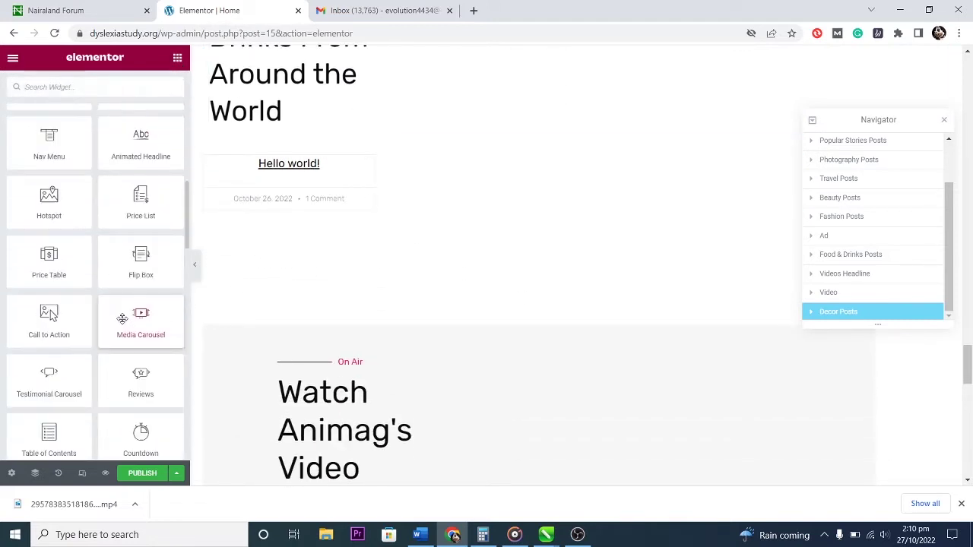
pyautogui.scroll(3, 122, 312)
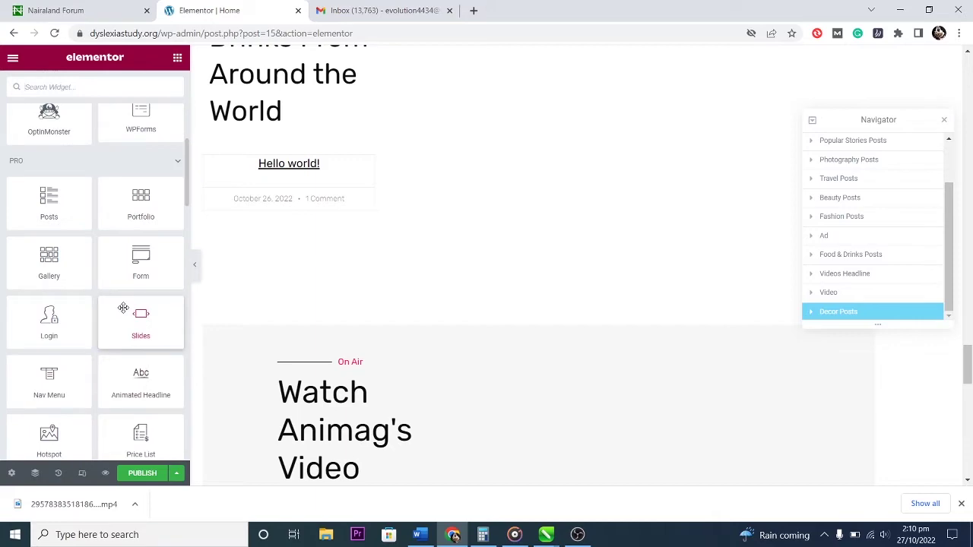
pyautogui.scroll(7, 124, 307)
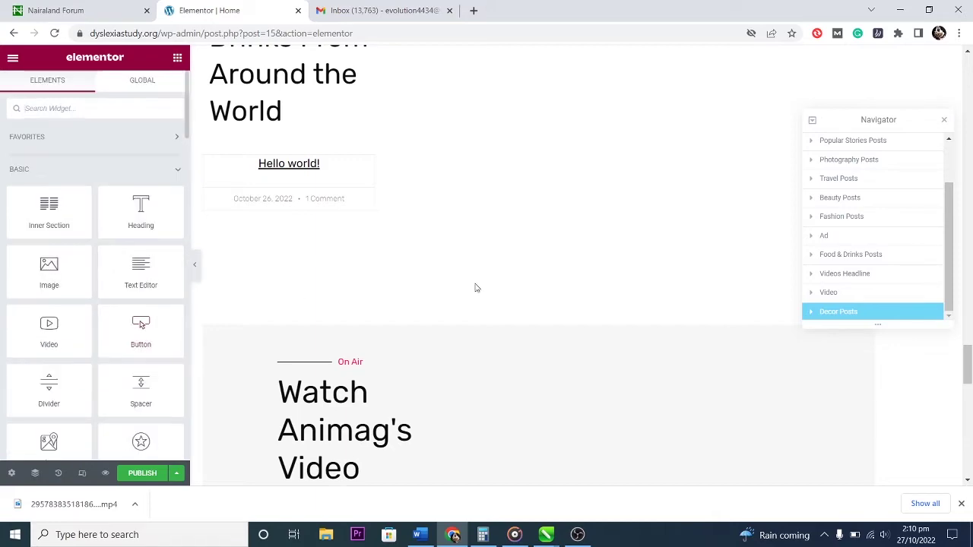
pyautogui.scroll(4, 517, 269)
pyautogui.scroll(12, 516, 269)
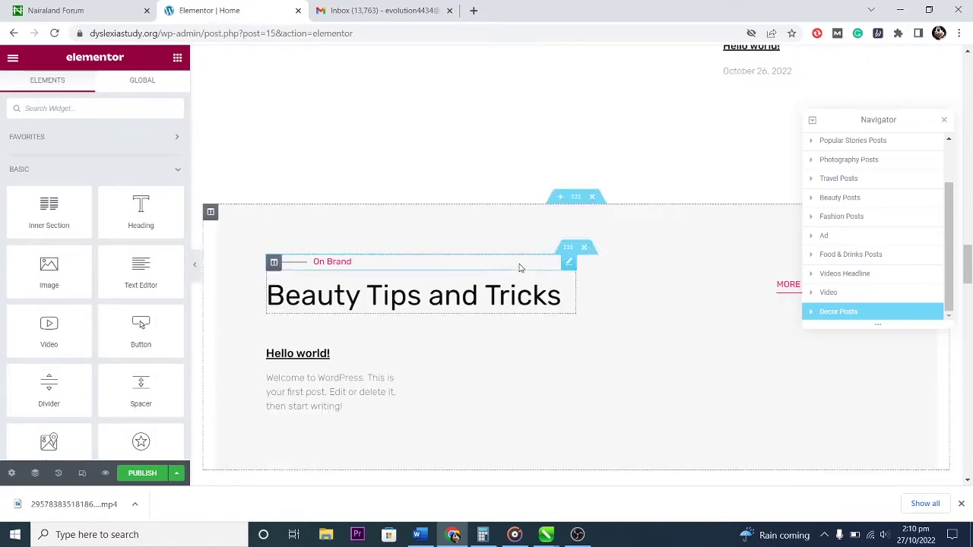
pyautogui.scroll(12, 522, 262)
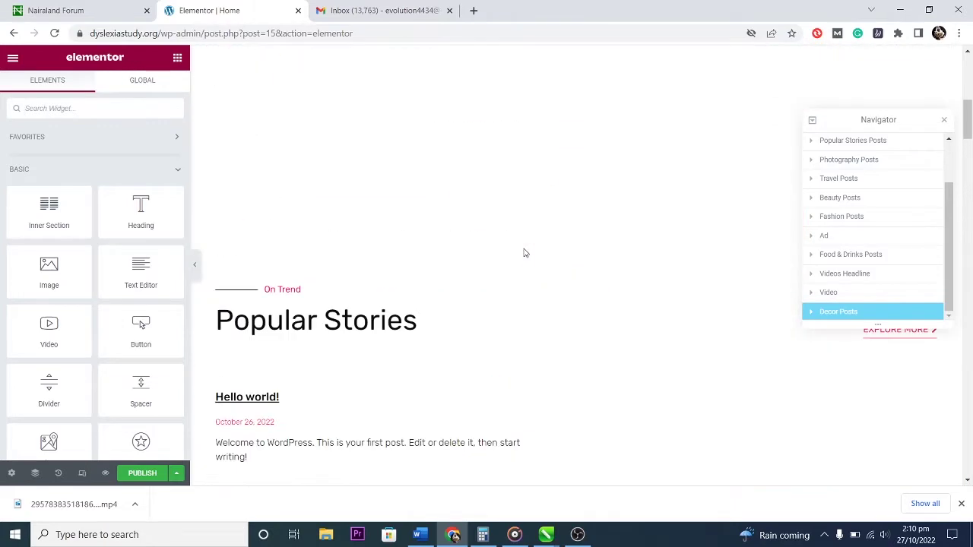
pyautogui.scroll(2, 523, 254)
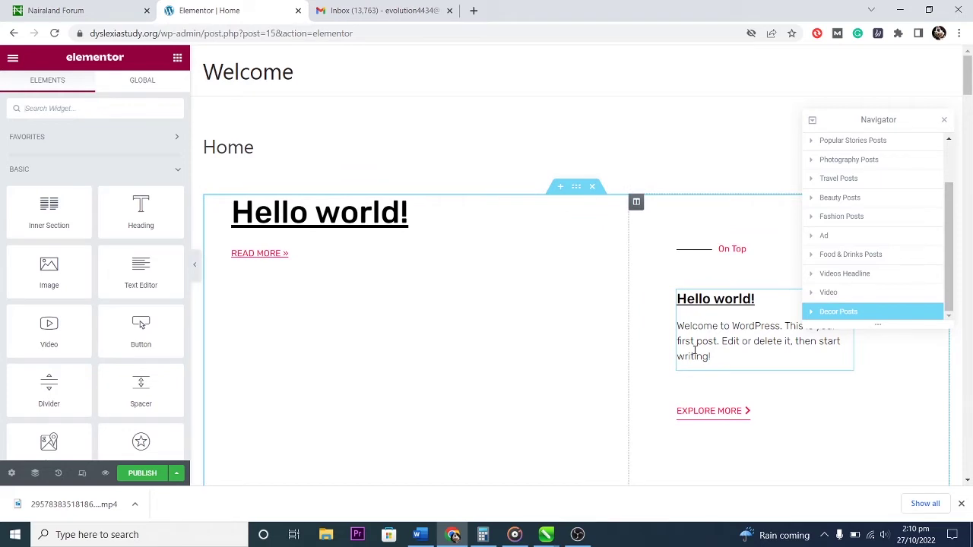
pyautogui.scroll(-1, 566, 351)
pyautogui.scroll(-8, 565, 349)
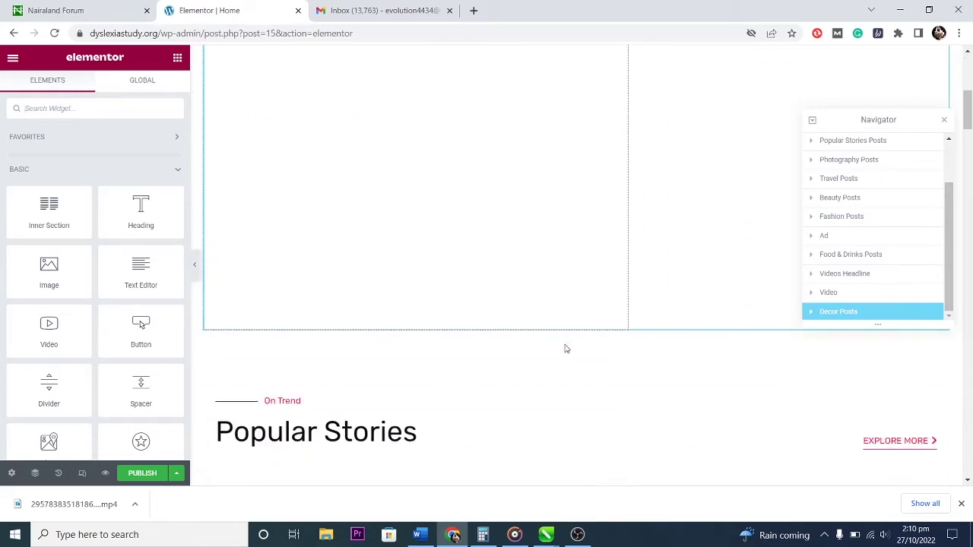
pyautogui.scroll(-7, 566, 349)
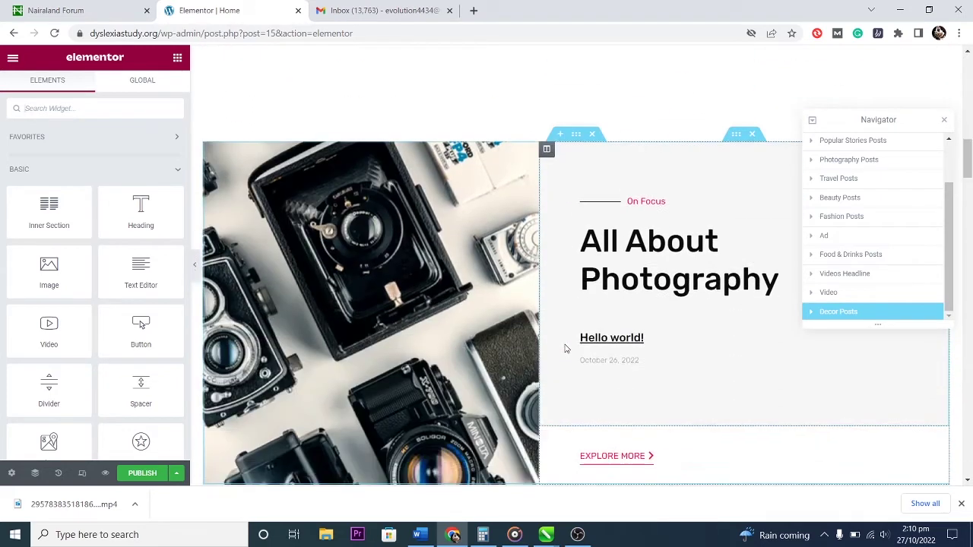
pyautogui.scroll(-4, 565, 349)
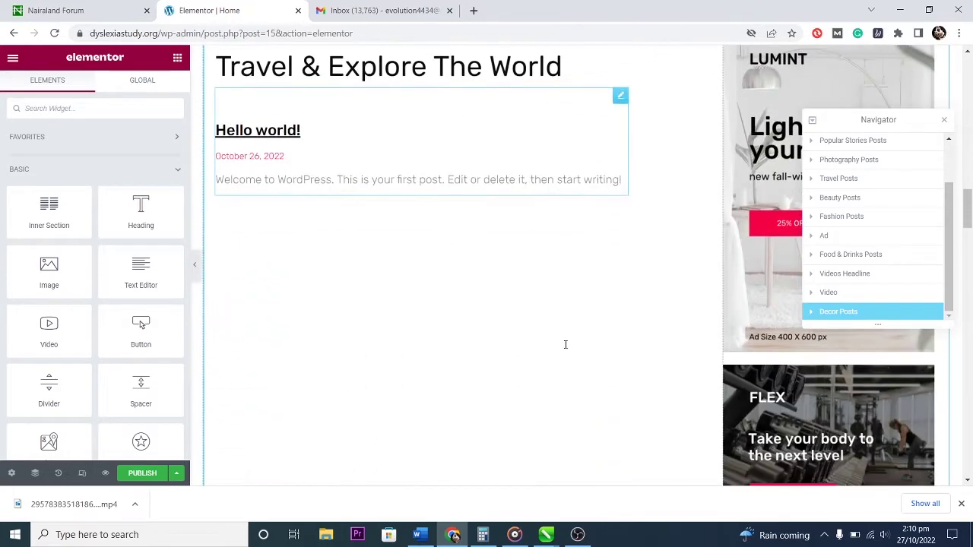
pyautogui.scroll(3, 566, 349)
pyautogui.scroll(2, 565, 349)
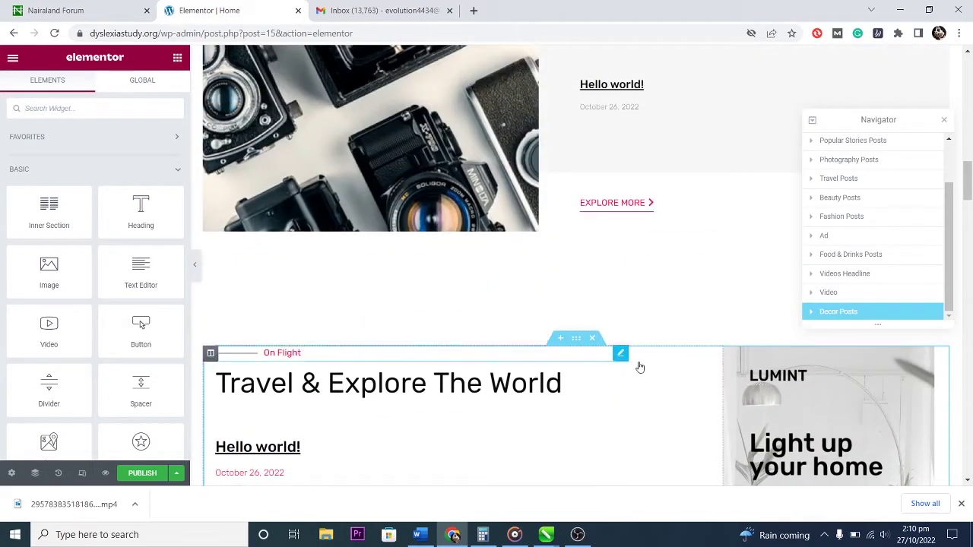
pyautogui.click(796, 406)
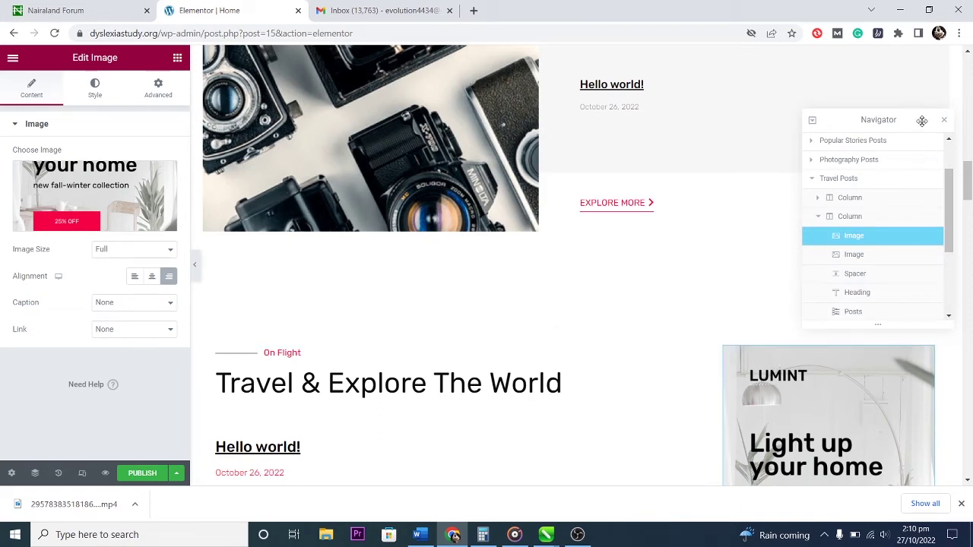
pyautogui.scroll(20, 649, 302)
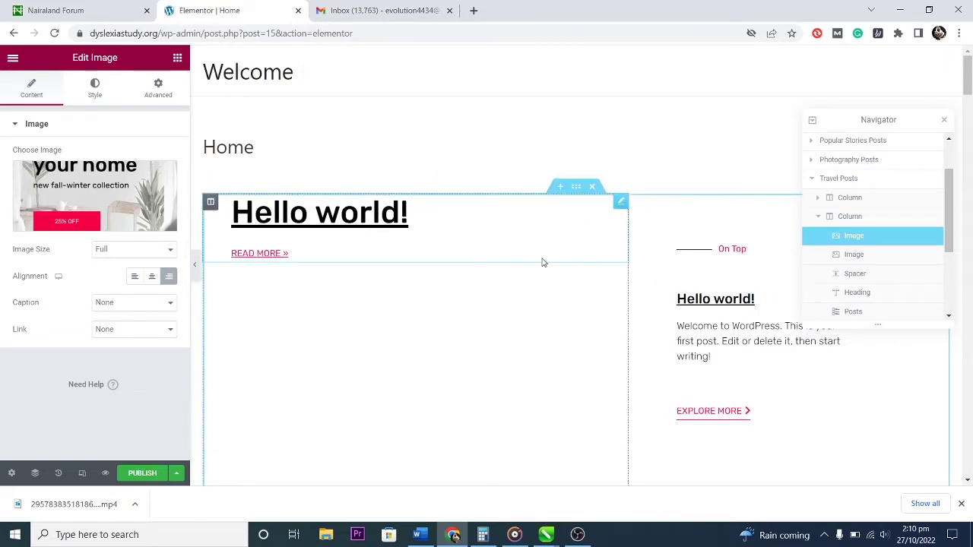
pyautogui.scroll(-12, 540, 264)
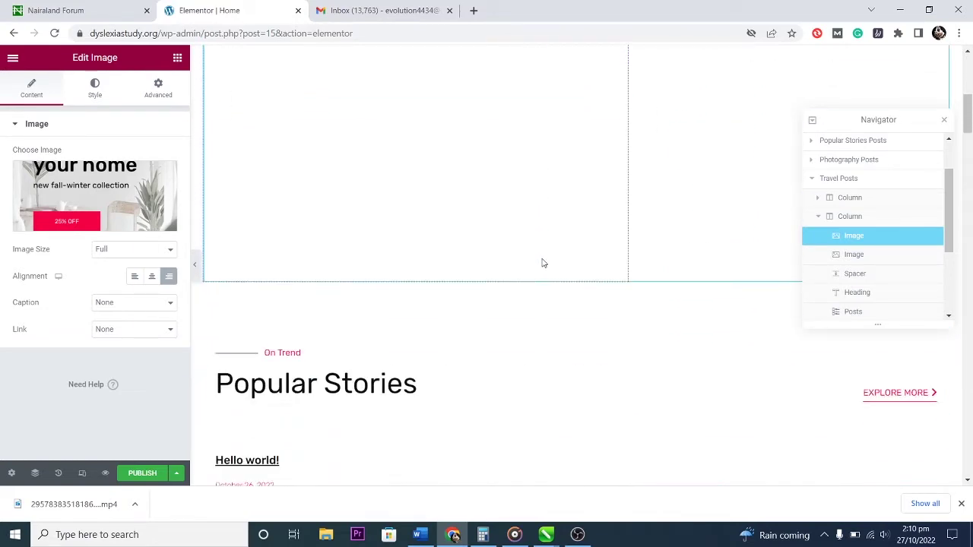
pyautogui.scroll(-12, 541, 256)
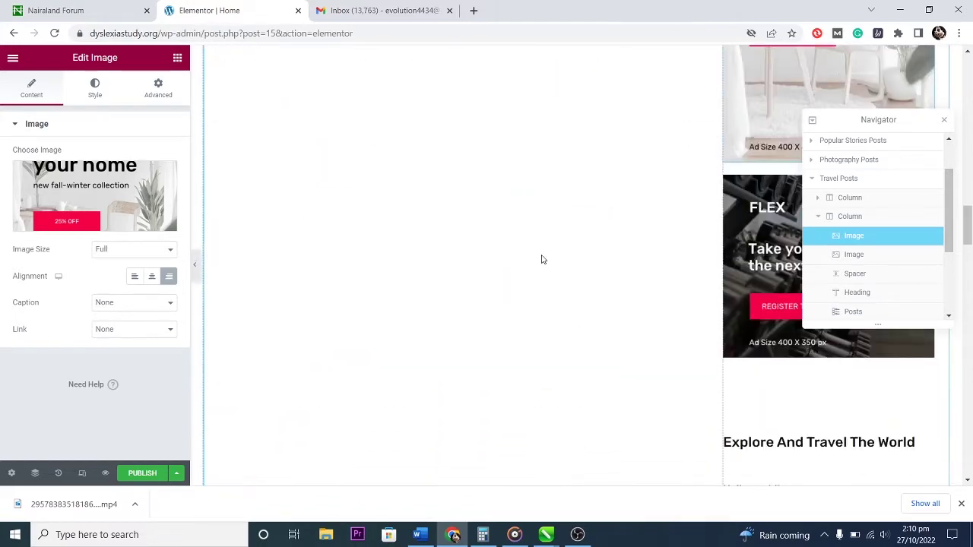
pyautogui.scroll(-12, 541, 259)
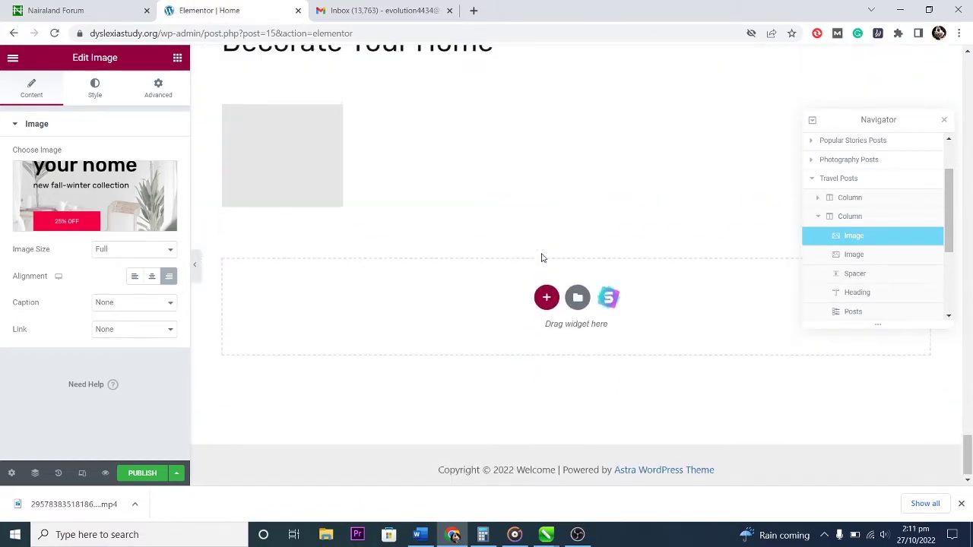
pyautogui.scroll(6, 541, 258)
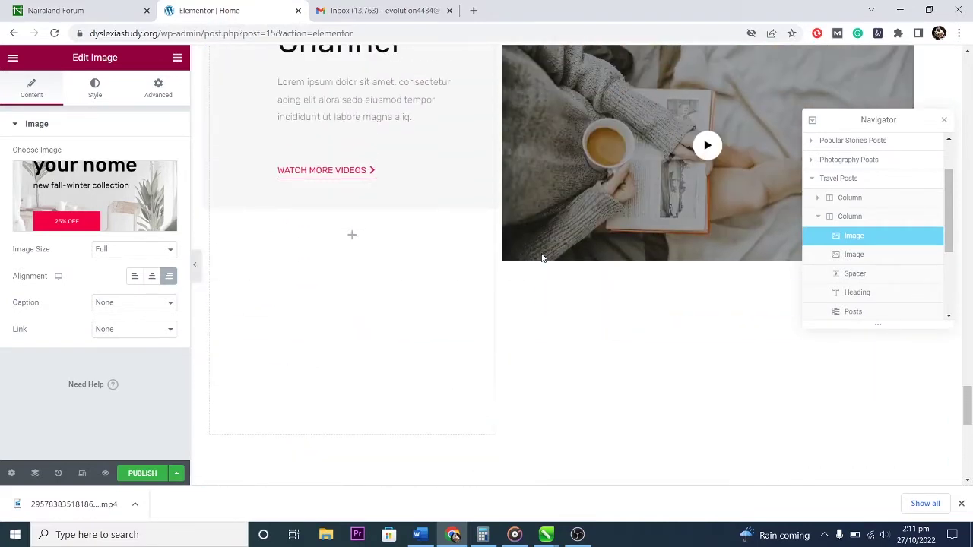
pyautogui.scroll(2, 541, 259)
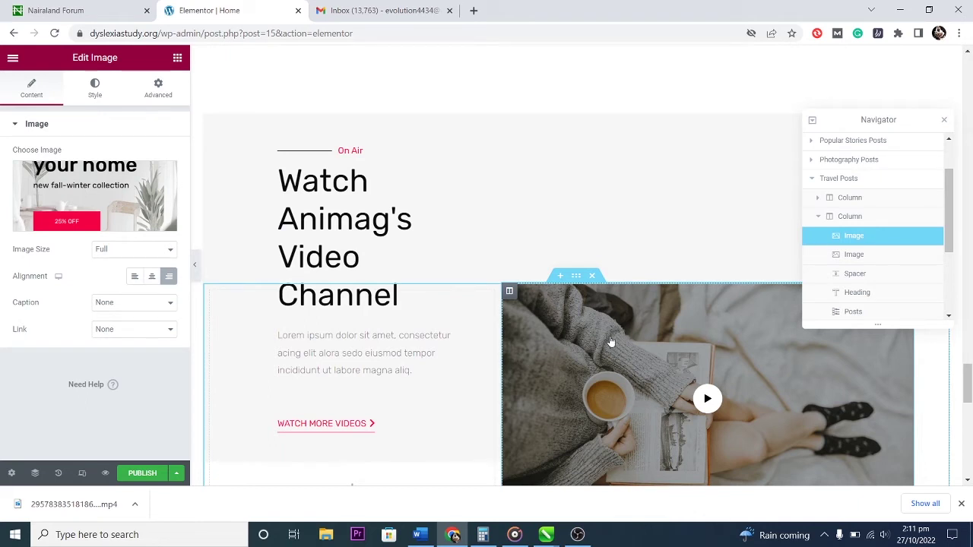
pyautogui.scroll(-7, 611, 341)
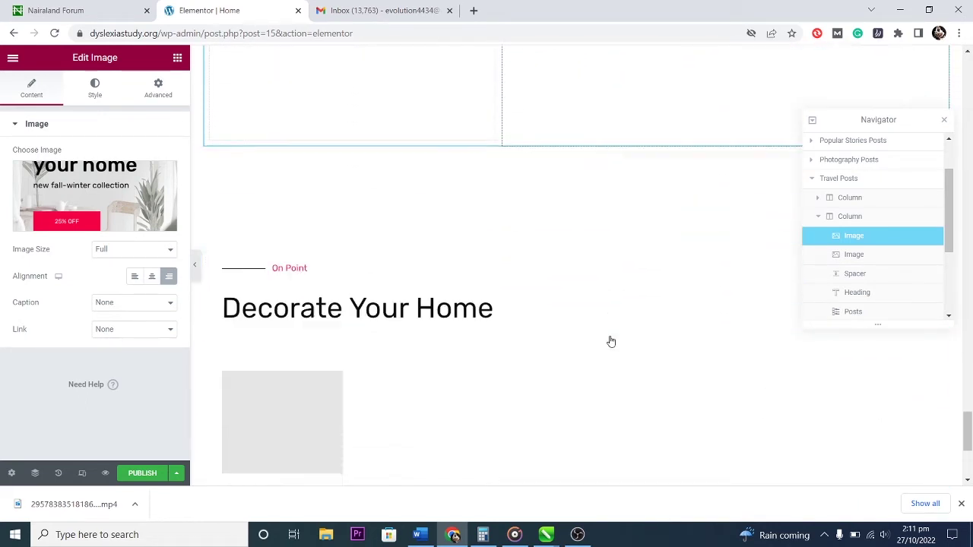
pyautogui.scroll(-4, 610, 341)
pyautogui.scroll(6, 610, 341)
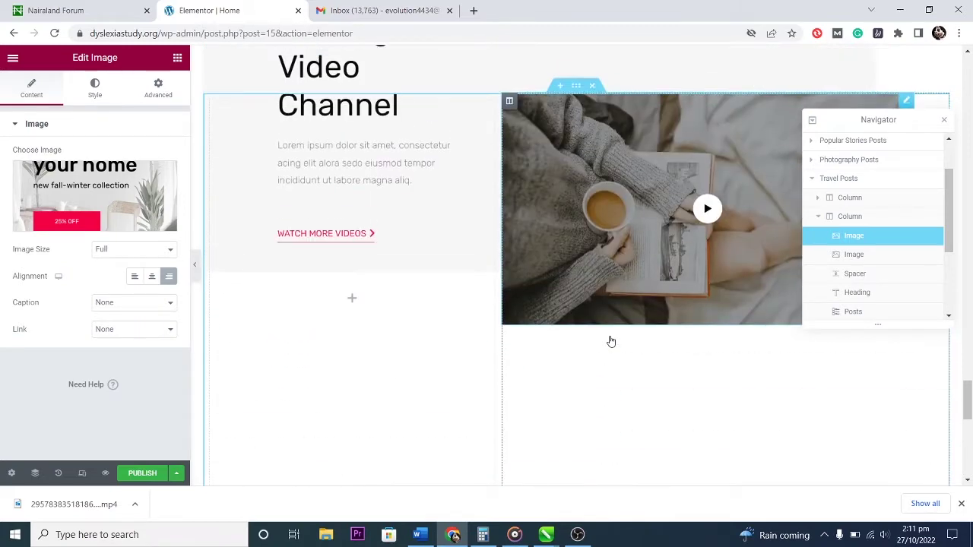
pyautogui.scroll(3, 610, 341)
pyautogui.scroll(5, 610, 340)
pyautogui.scroll(10, 610, 339)
pyautogui.scroll(10, 613, 337)
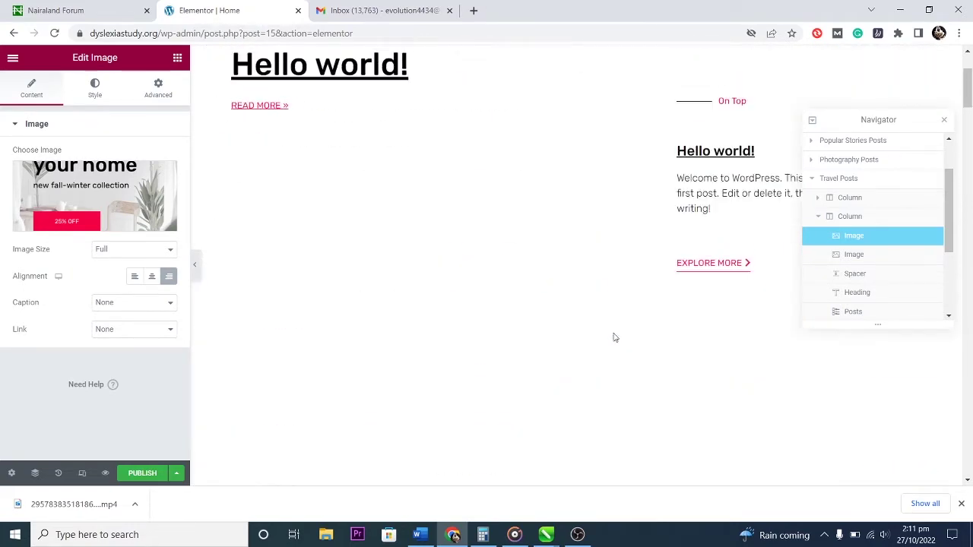
pyautogui.scroll(2, 615, 338)
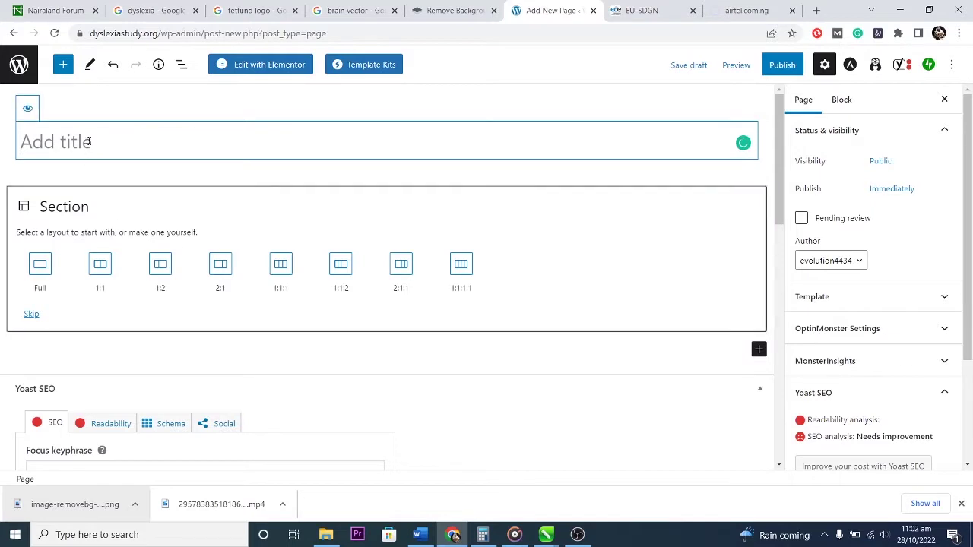
# Title the new page 'Objectives' and check its page template setting.
pyautogui.write('Objectives')
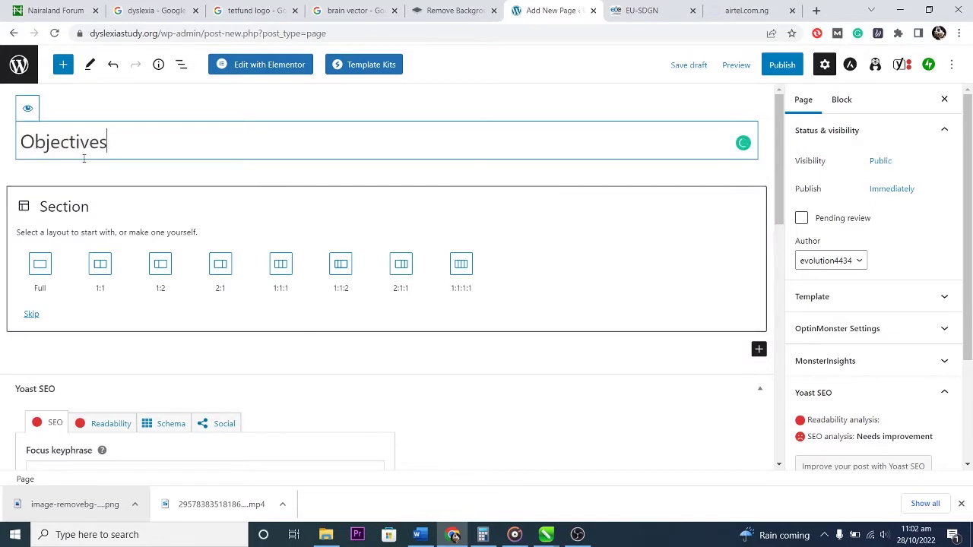
pyautogui.scroll(-7, 560, 219)
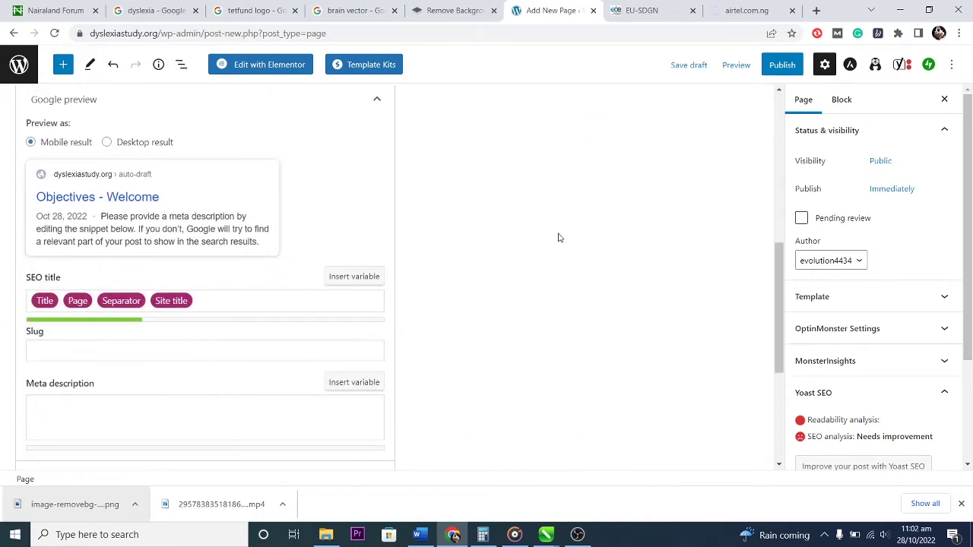
pyautogui.scroll(-3, 570, 265)
pyautogui.scroll(4, 604, 256)
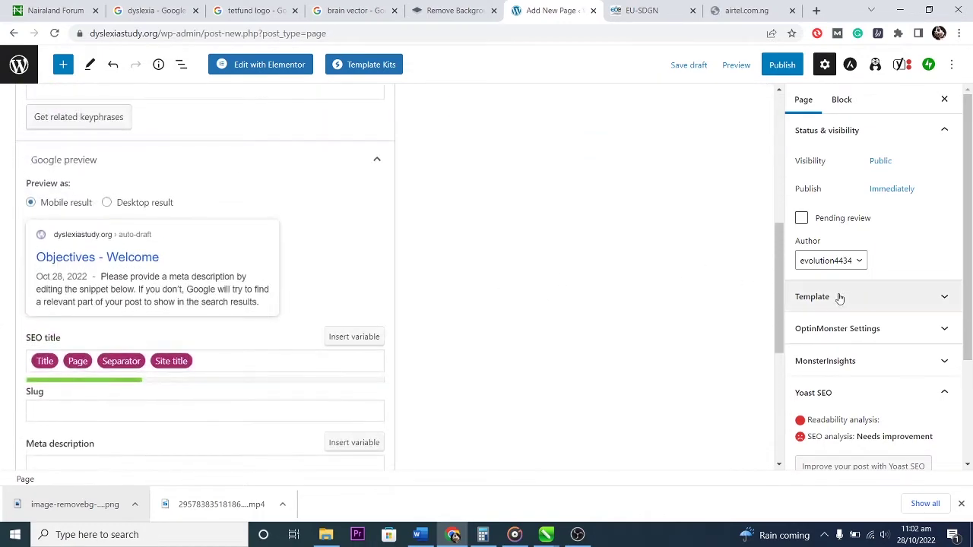
pyautogui.scroll(-4, 691, 272)
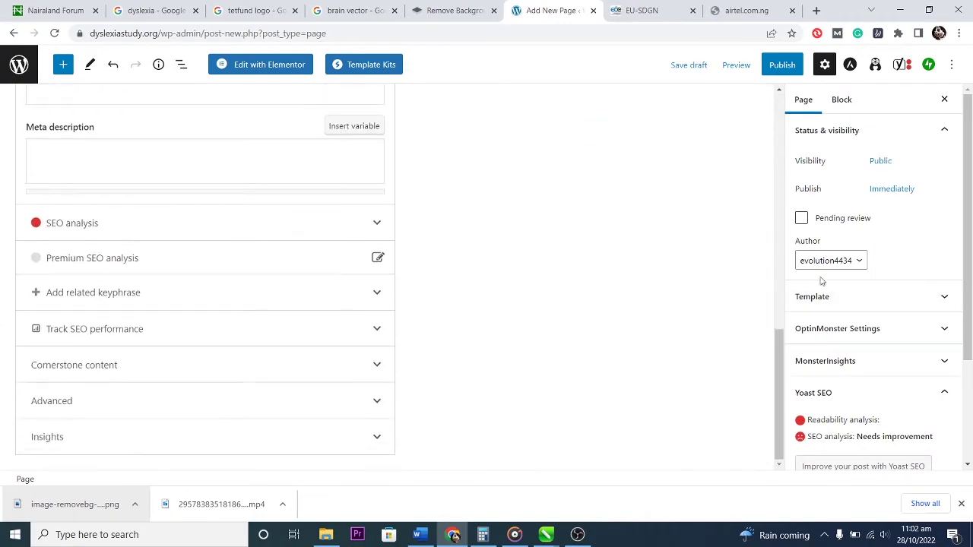
pyautogui.click(829, 302)
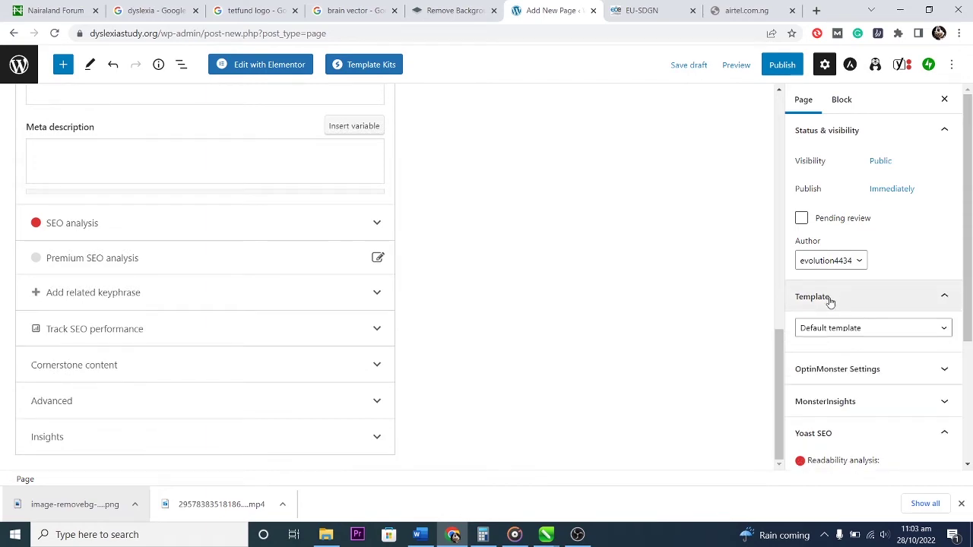
pyautogui.click(829, 302)
pyautogui.scroll(10, 721, 280)
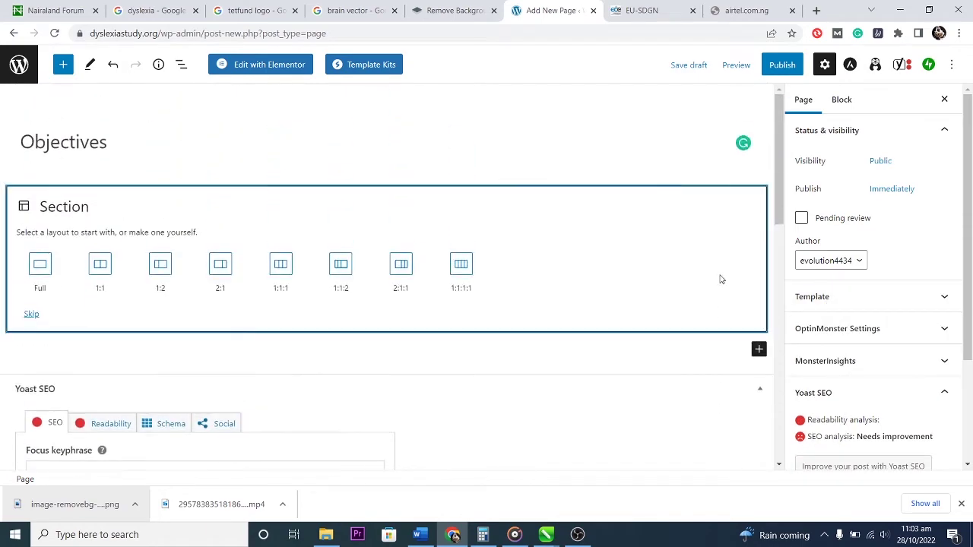
# Publish the Objectives page and go back to the Pages list.
pyautogui.click(775, 65)
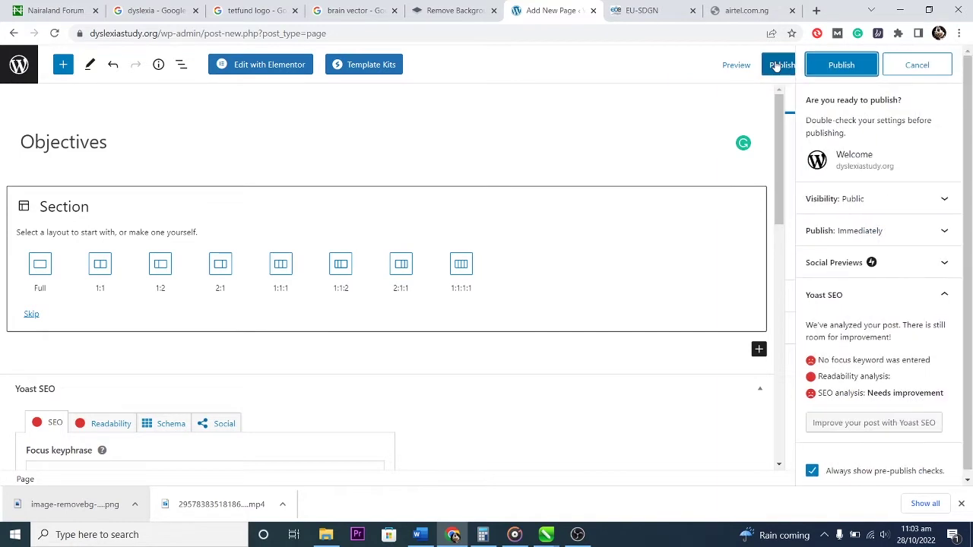
pyautogui.click(827, 65)
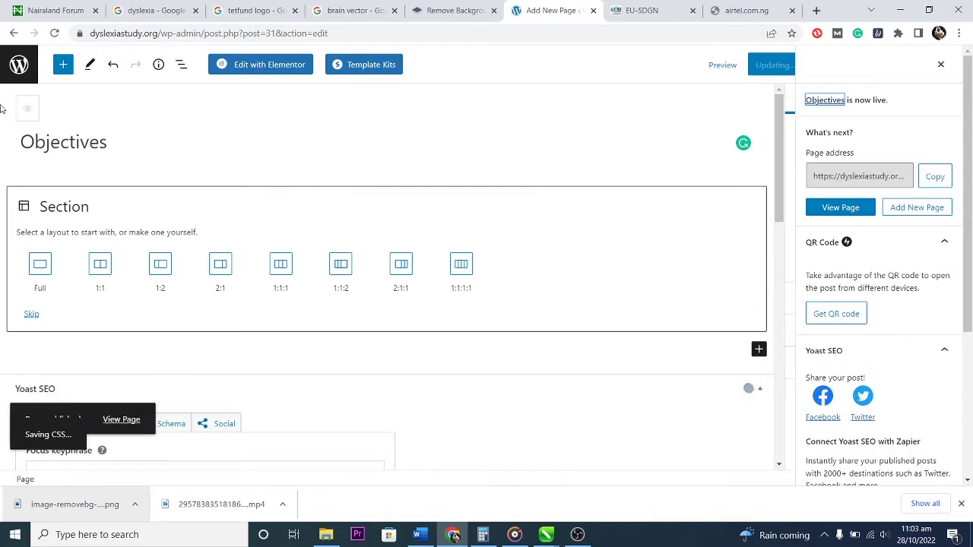
pyautogui.click(16, 65)
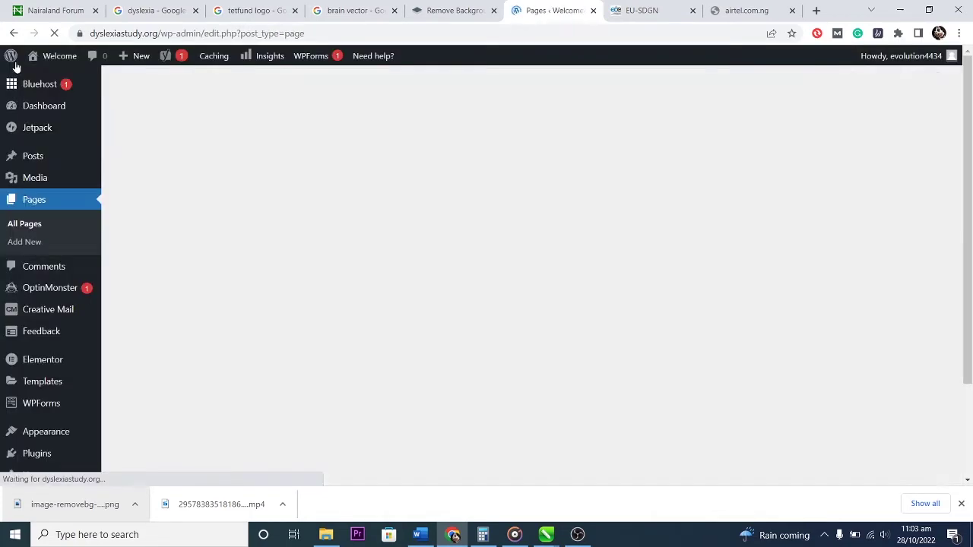
# Under Appearance > Menus, create 'Header Menu' with the Primary Menu display location ticked.
pyautogui.scroll(-2, 388, 328)
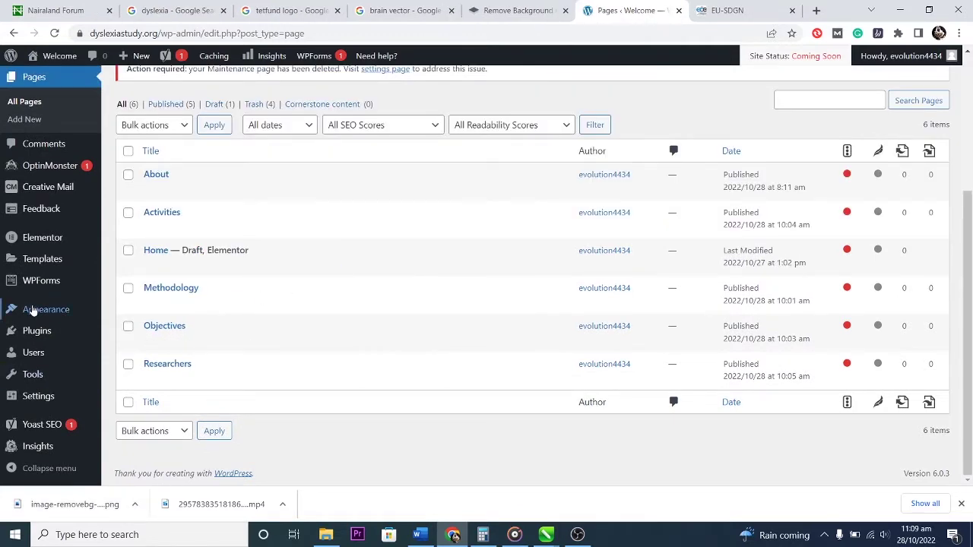
pyautogui.moveTo(47, 322)
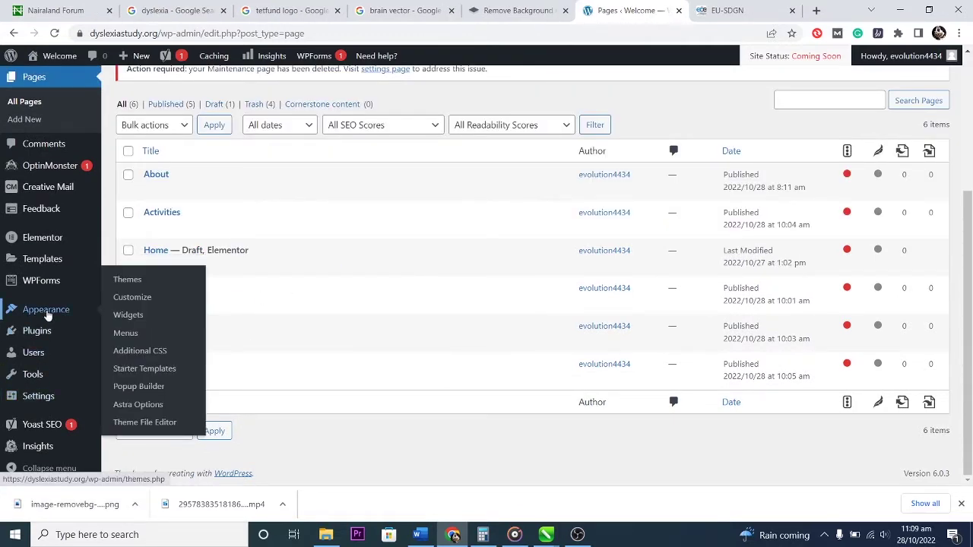
pyautogui.click(127, 336)
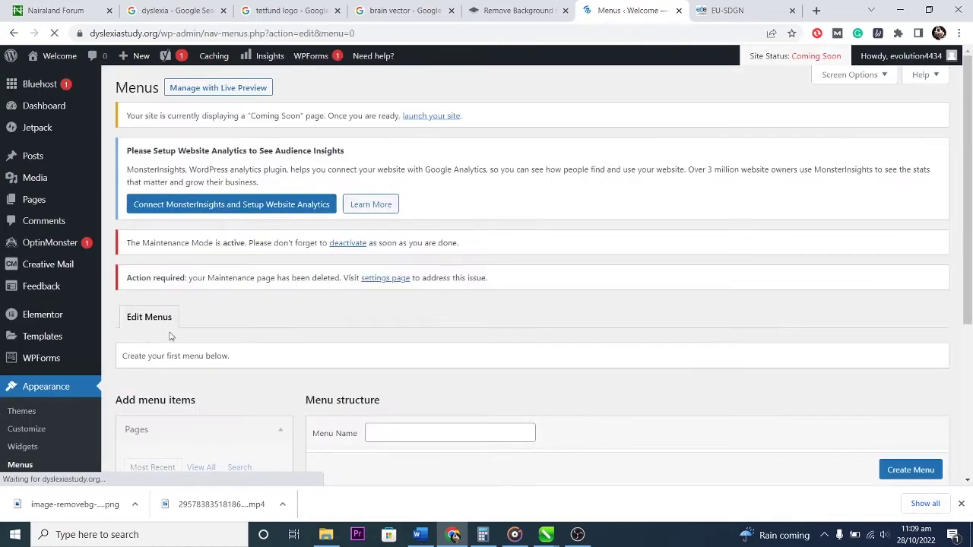
pyautogui.scroll(-3, 461, 343)
pyautogui.click(415, 243)
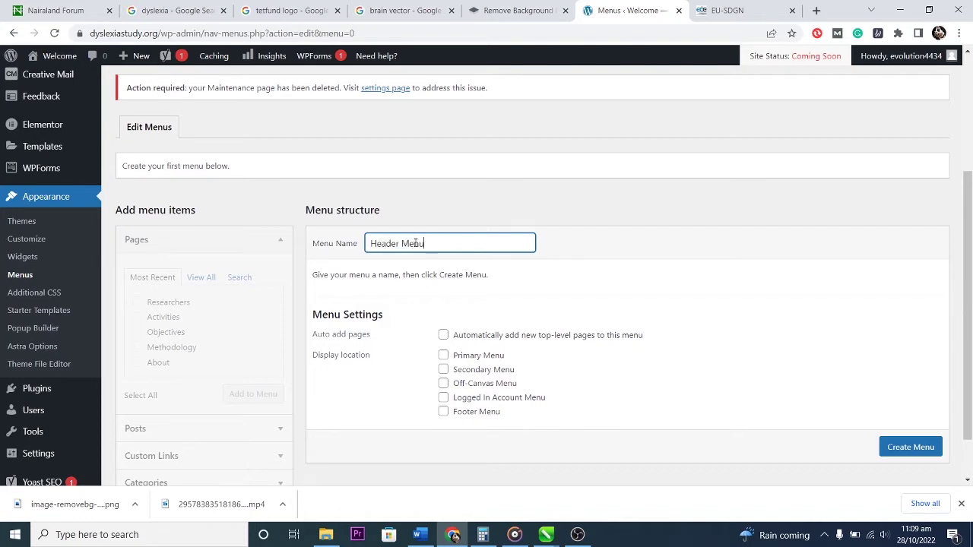
pyautogui.click(443, 357)
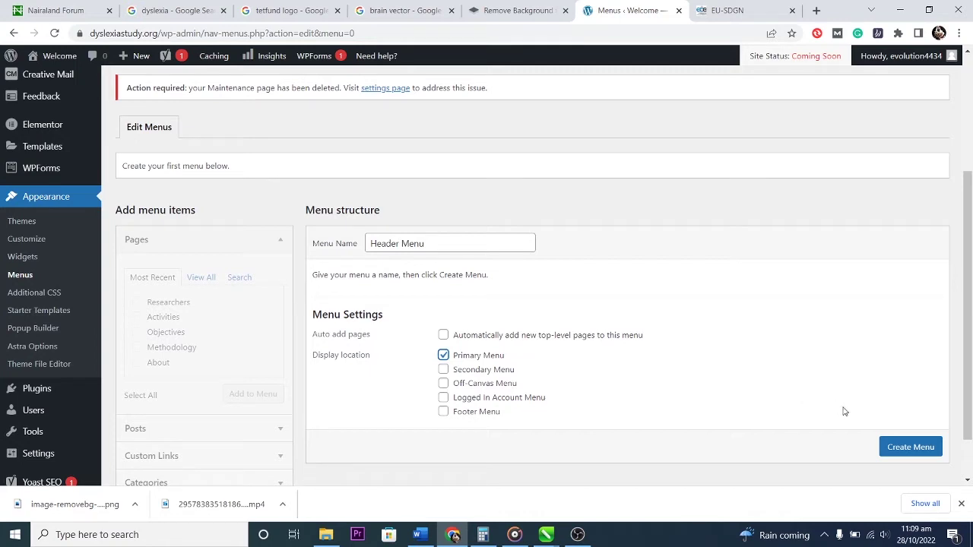
pyautogui.click(911, 448)
pyautogui.scroll(-1, 912, 449)
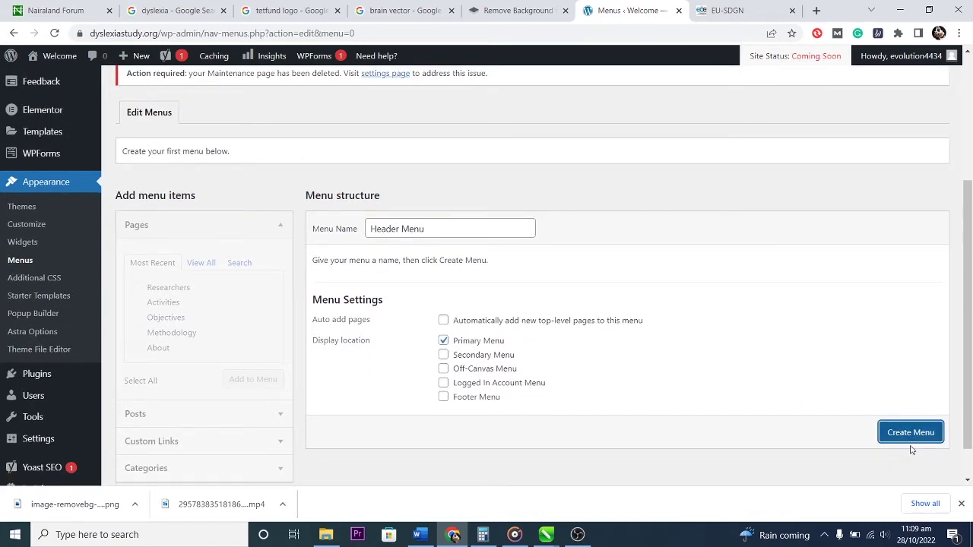
pyautogui.click(905, 433)
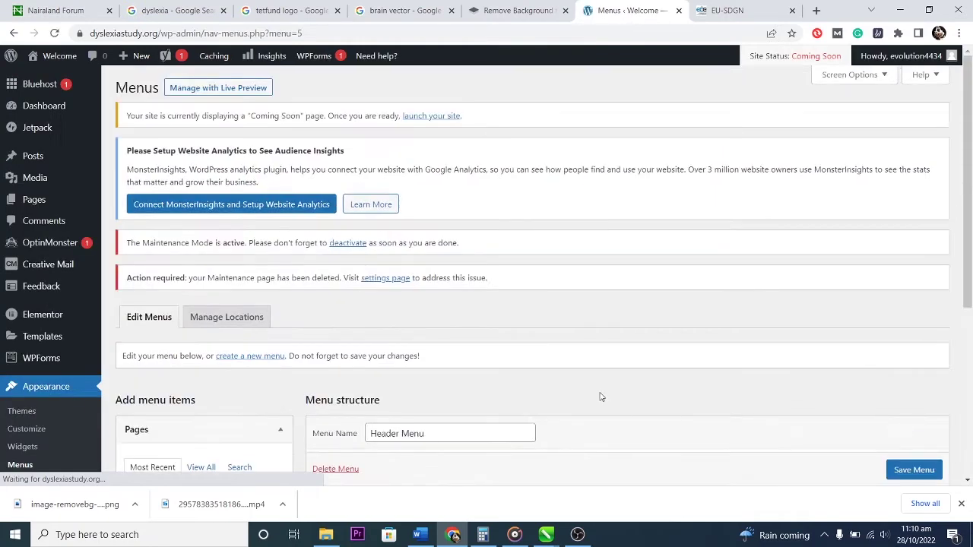
# Tick the Objectives, Methodology and About pages in the Pages box's recent list.
pyautogui.scroll(-3, 641, 427)
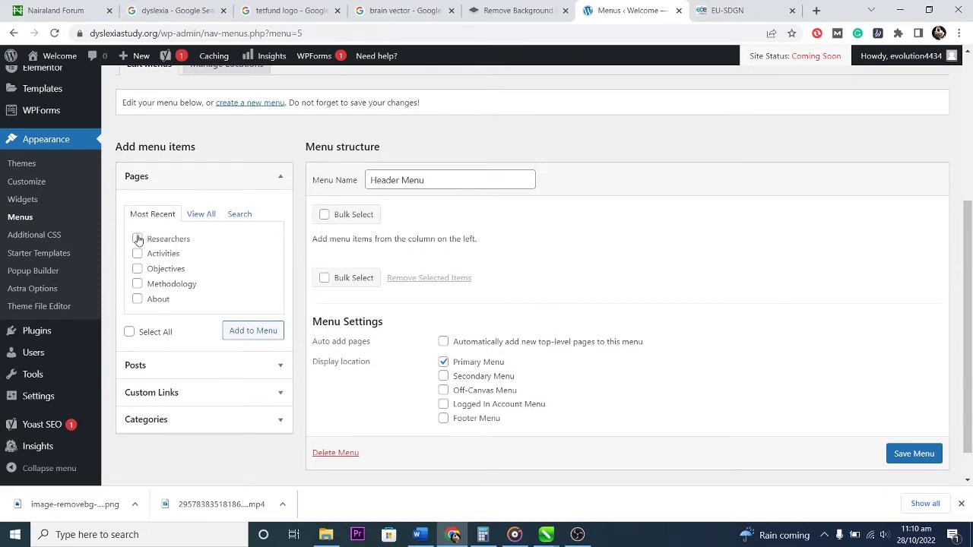
pyautogui.click(136, 268)
pyautogui.click(136, 284)
pyautogui.click(137, 299)
pyautogui.scroll(-1, 200, 274)
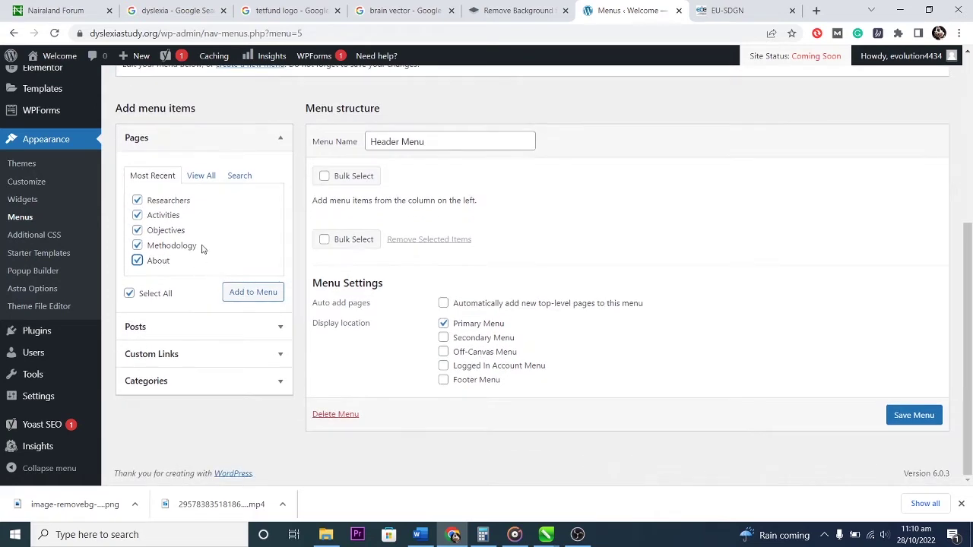
# Show all pages and add Home, About, Activities, Methodology, Objectives and Researchers to Header Menu.
pyautogui.click(198, 176)
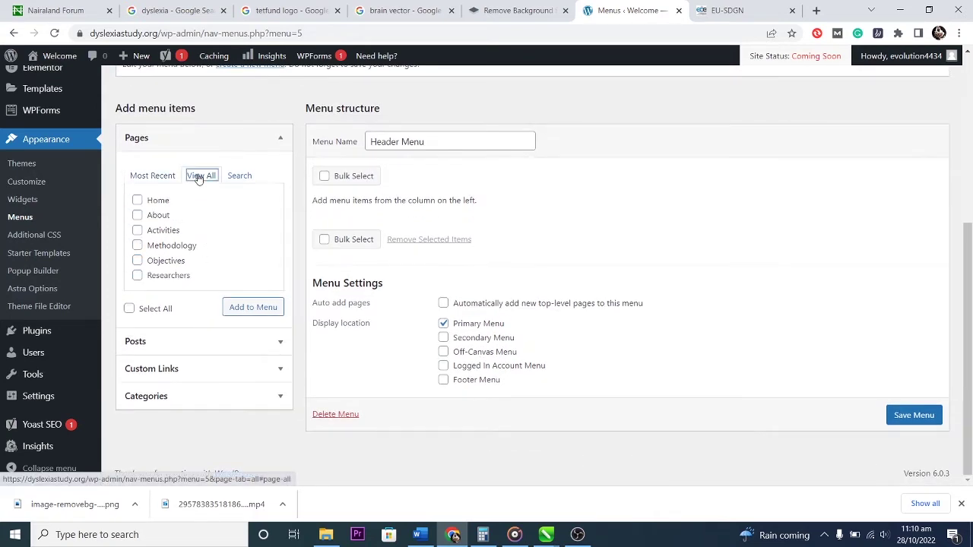
pyautogui.click(136, 200)
pyautogui.click(137, 215)
pyautogui.click(137, 230)
pyautogui.click(138, 245)
pyautogui.click(138, 261)
pyautogui.click(137, 275)
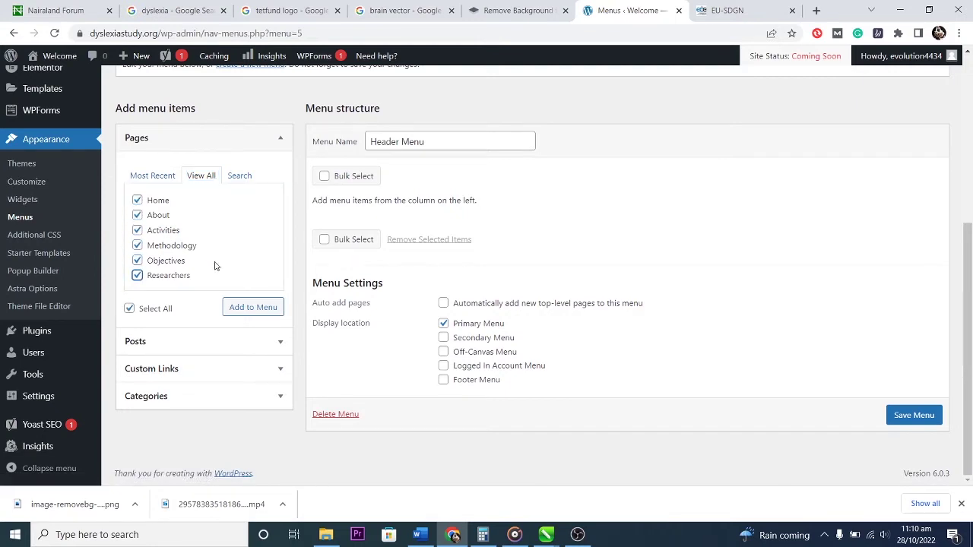
pyautogui.click(130, 310)
pyautogui.click(252, 307)
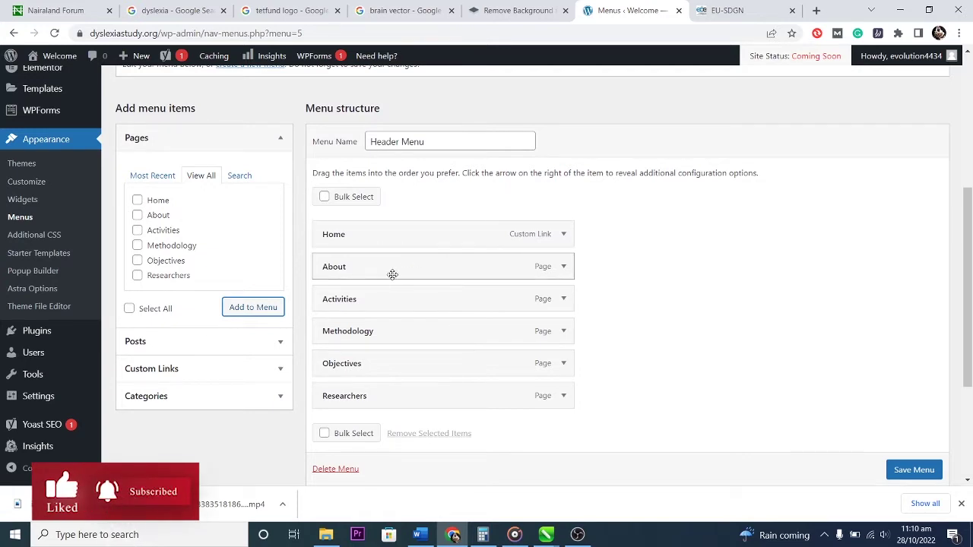
# Expand and collapse the About, Home and Activities menu items to check their settings.
pyautogui.click(563, 266)
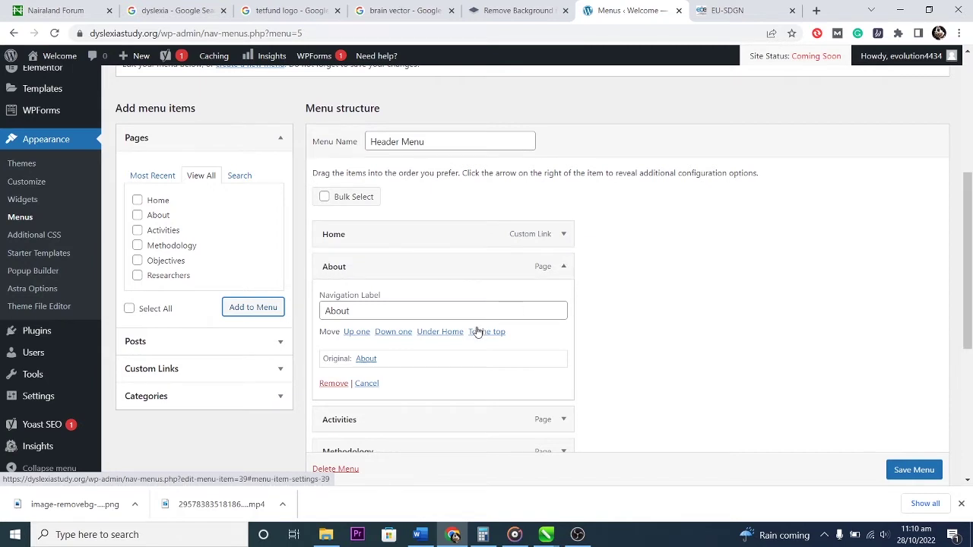
pyautogui.scroll(-1, 605, 341)
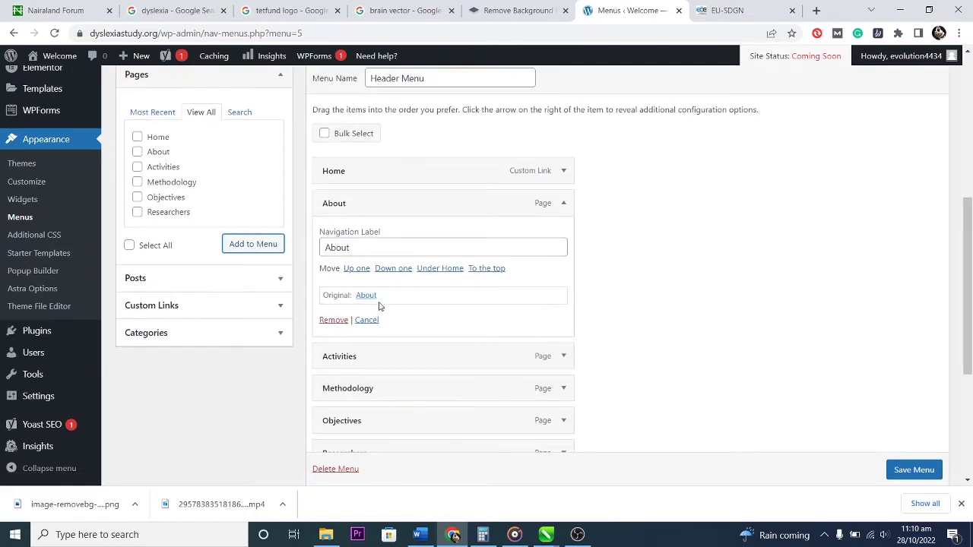
pyautogui.click(564, 203)
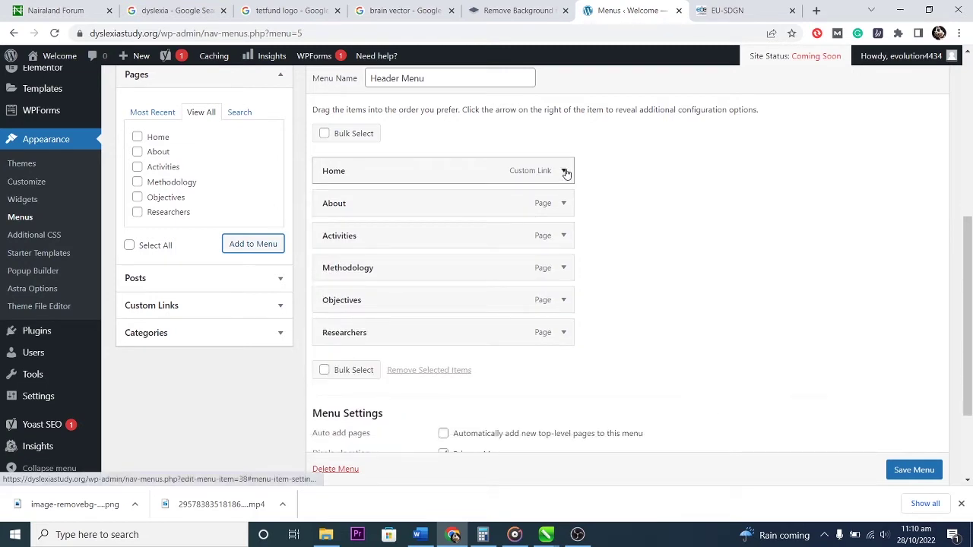
pyautogui.click(565, 172)
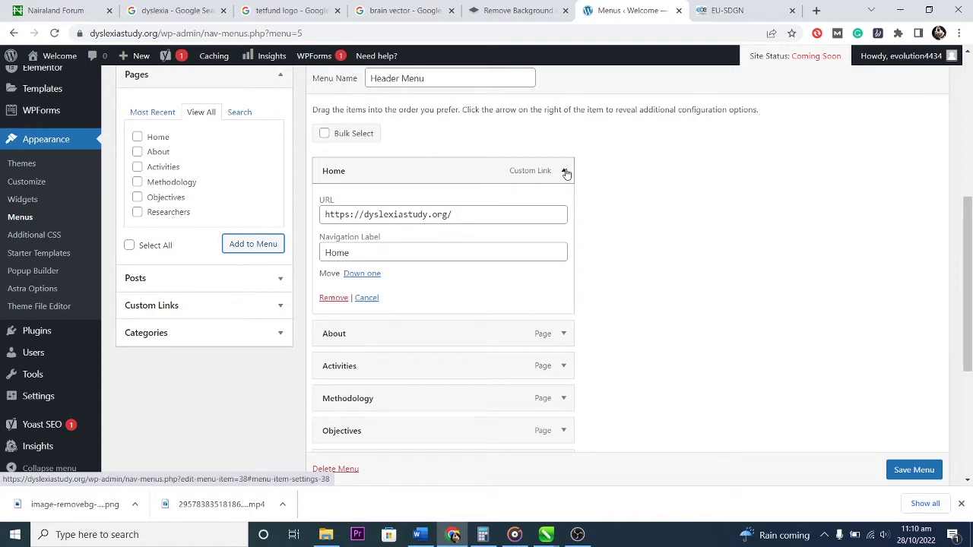
pyautogui.click(565, 172)
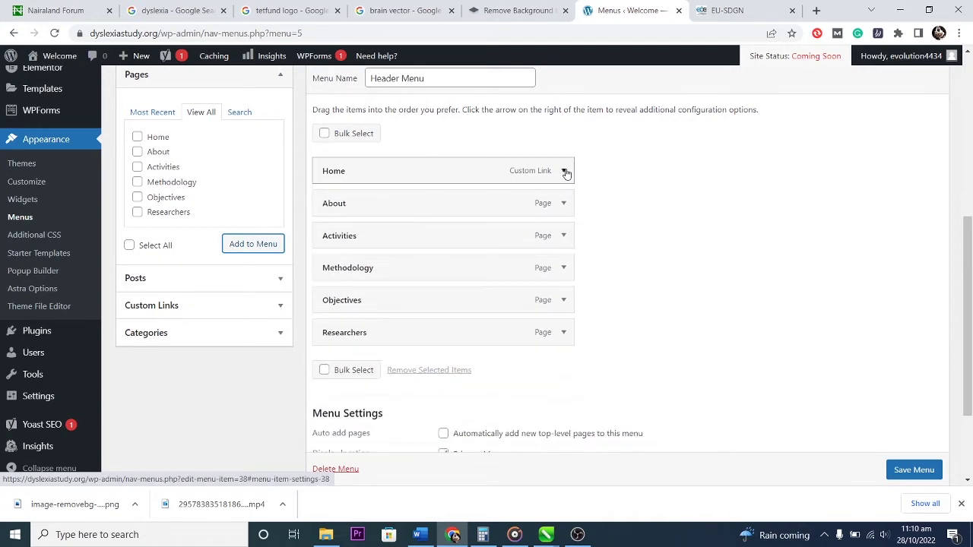
pyautogui.click(565, 236)
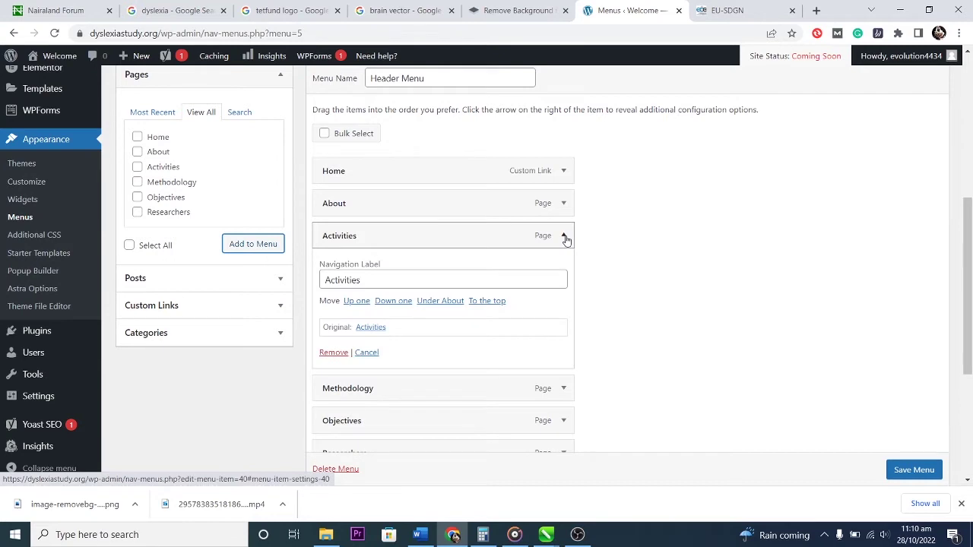
pyautogui.click(564, 238)
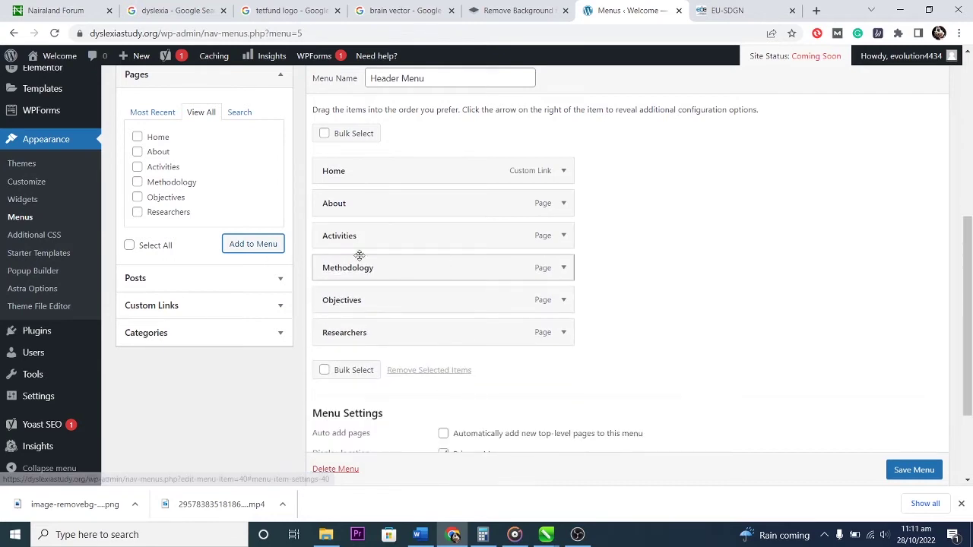
# Drag Activities below Methodology and Objectives above Activities in the menu structure.
pyautogui.moveTo(350, 243); pyautogui.dragTo(354, 278)
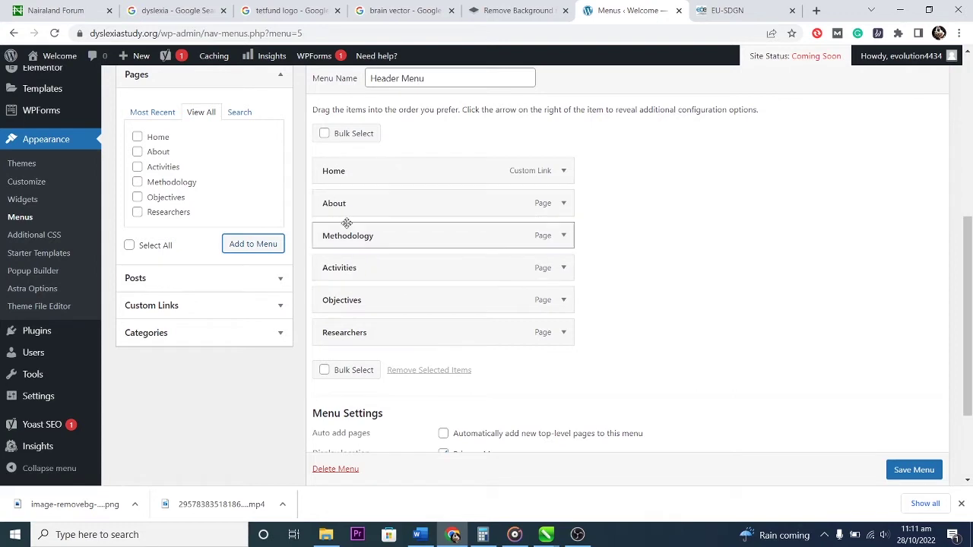
pyautogui.moveTo(341, 299); pyautogui.dragTo(342, 268)
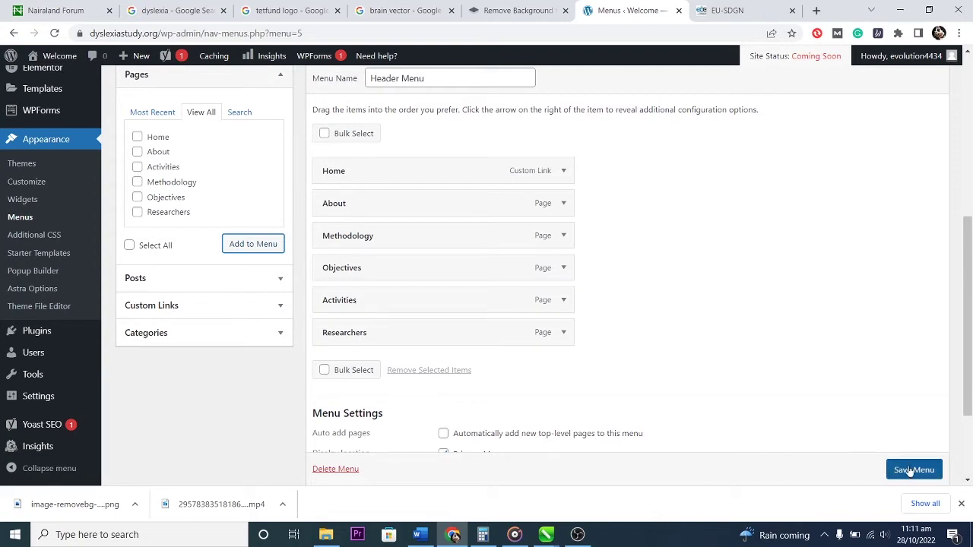
pyautogui.scroll(-2, 847, 355)
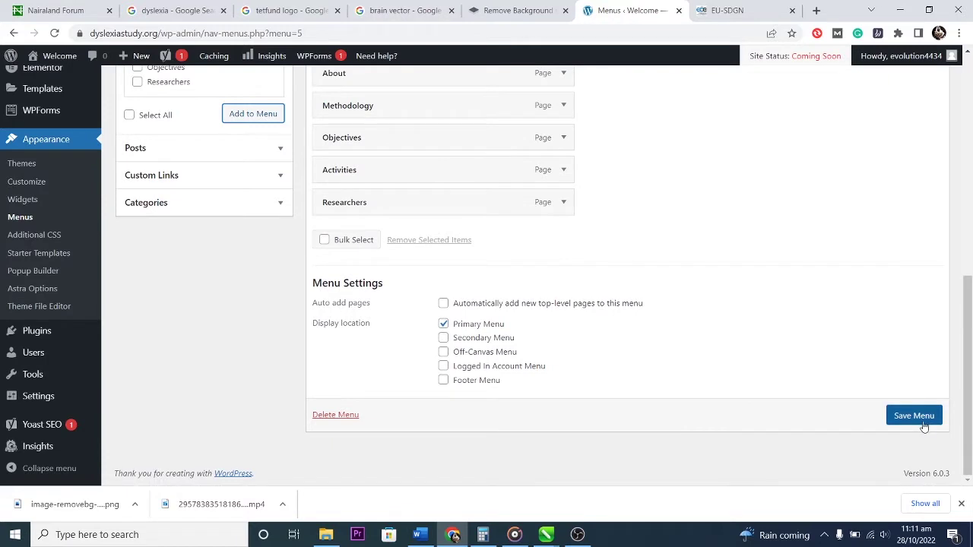
# Add Footer Menu as a second display location for Header Menu and save the menu.
pyautogui.click(444, 382)
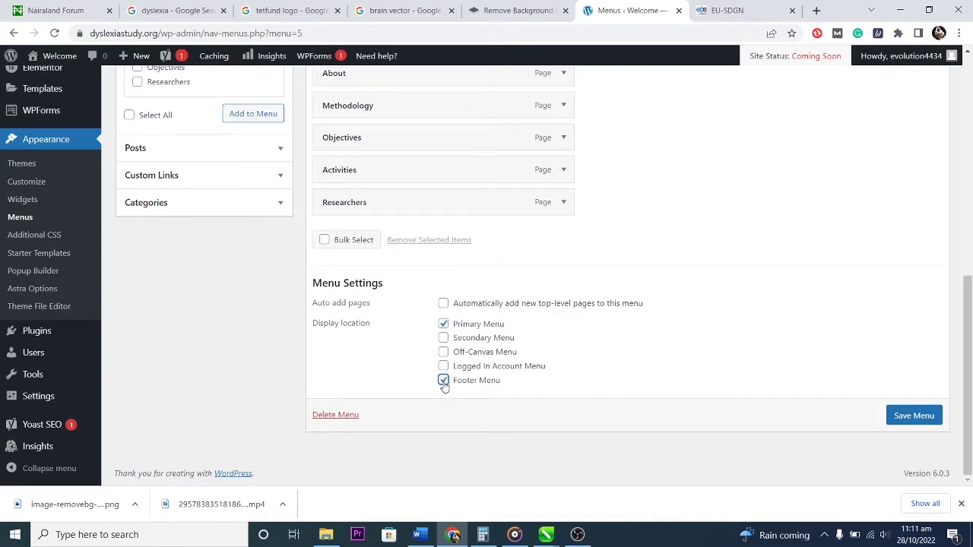
pyautogui.click(915, 416)
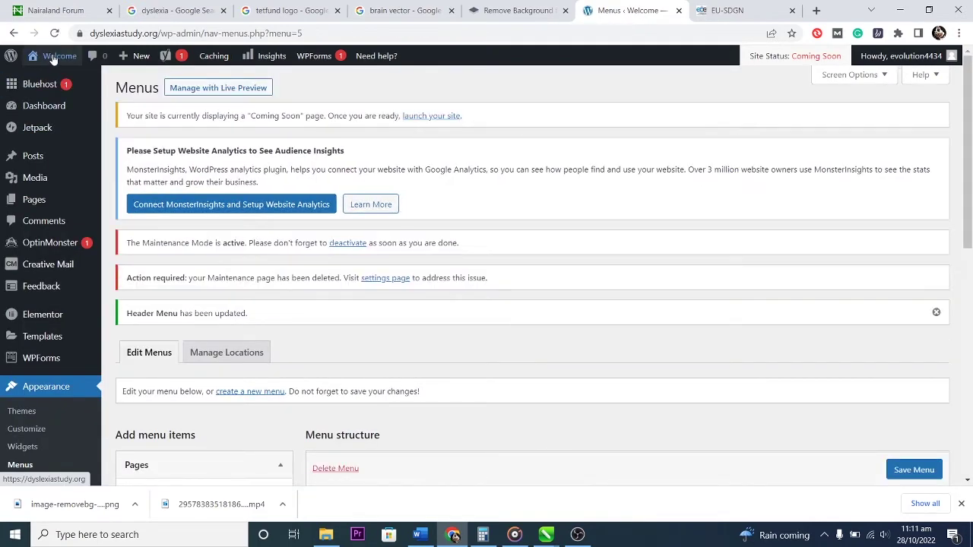
# Visit the live site from the admin bar, then launch the Astra Customizer.
pyautogui.click(53, 58)
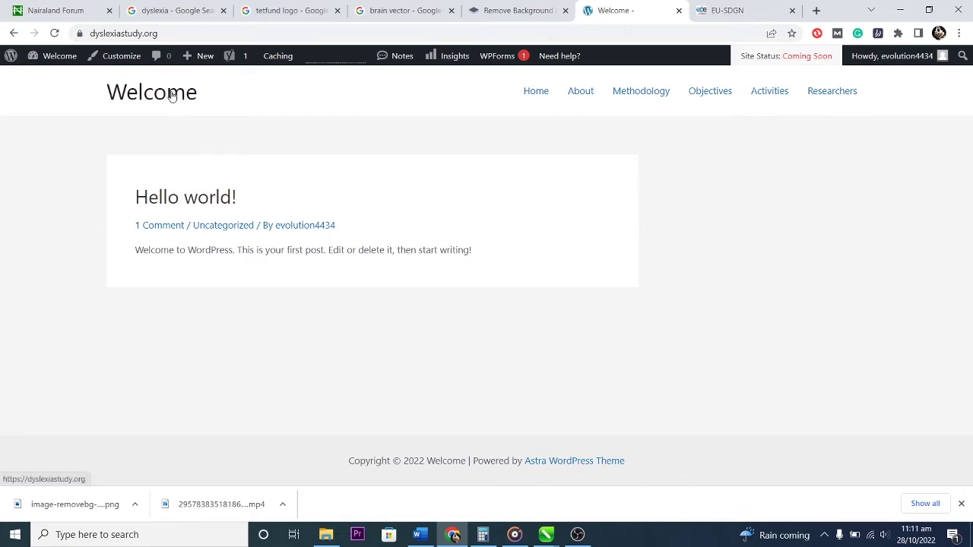
pyautogui.click(120, 56)
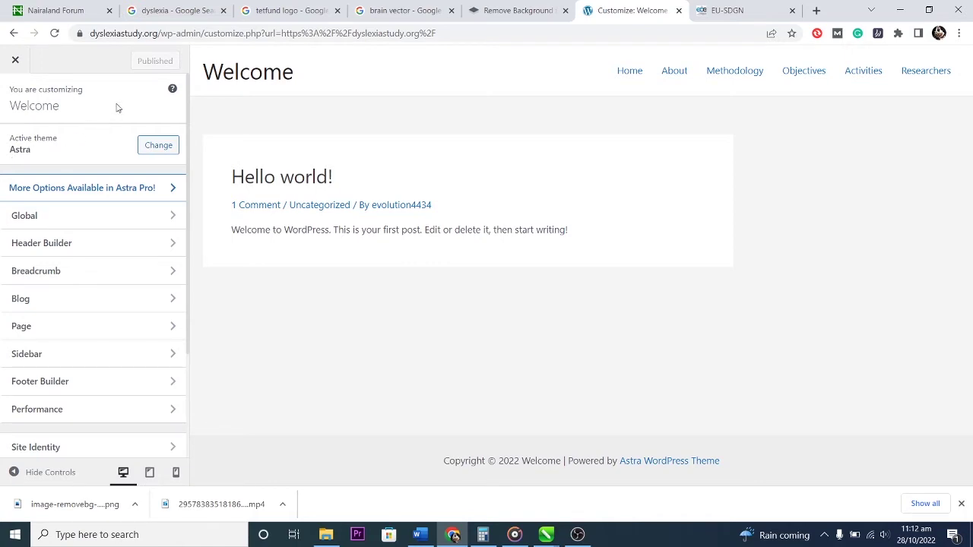
# In Site Identity > Site Title & Logo, delete the 'Welcome' site title so it is empty.
pyautogui.click(101, 223)
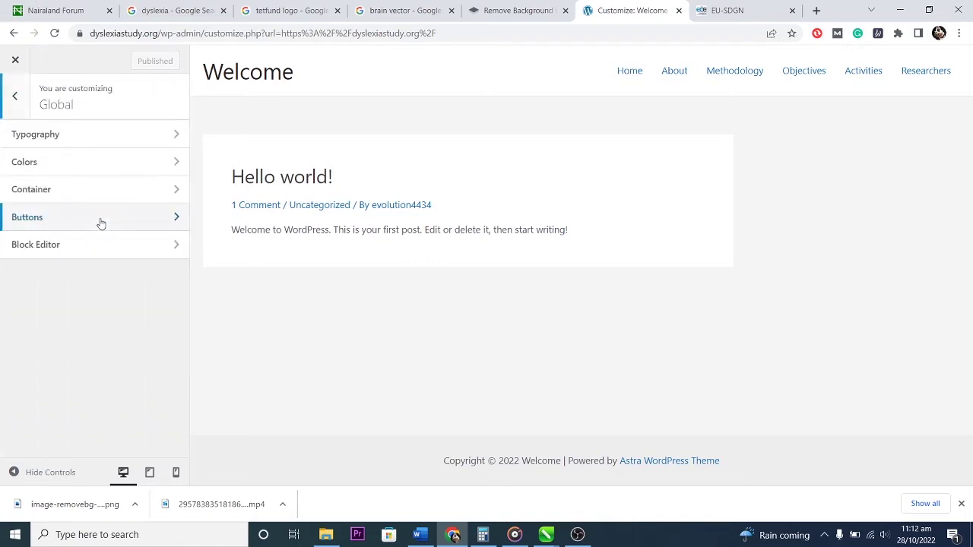
pyautogui.click(12, 96)
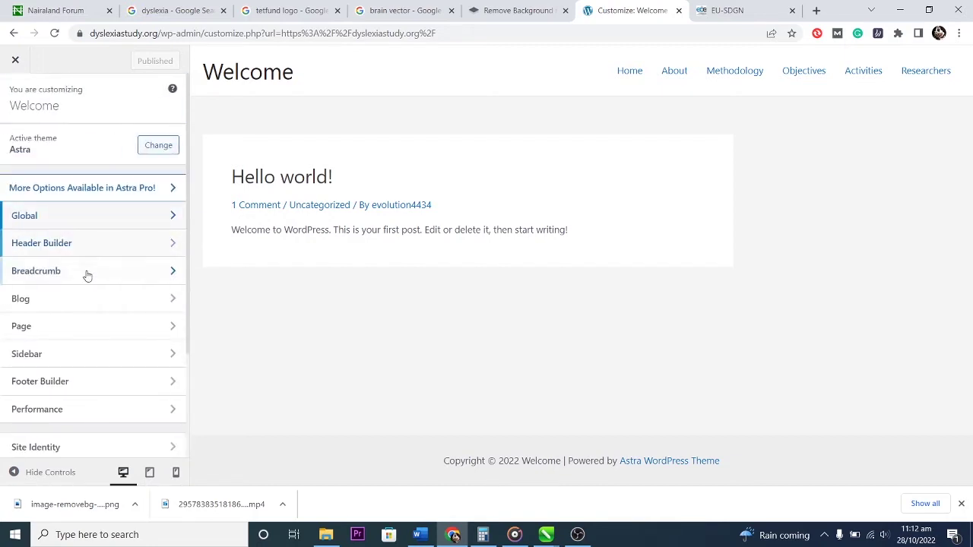
pyautogui.scroll(-2, 115, 358)
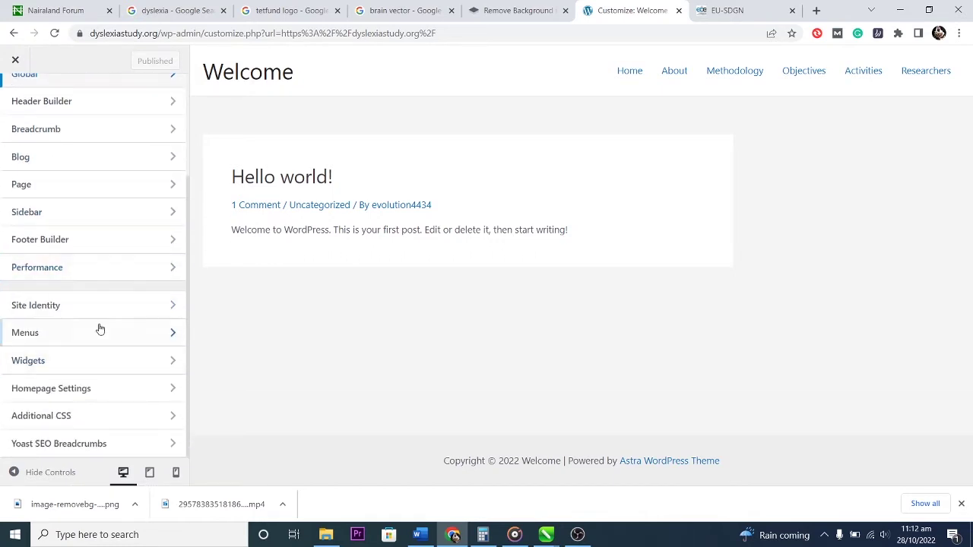
pyautogui.click(101, 305)
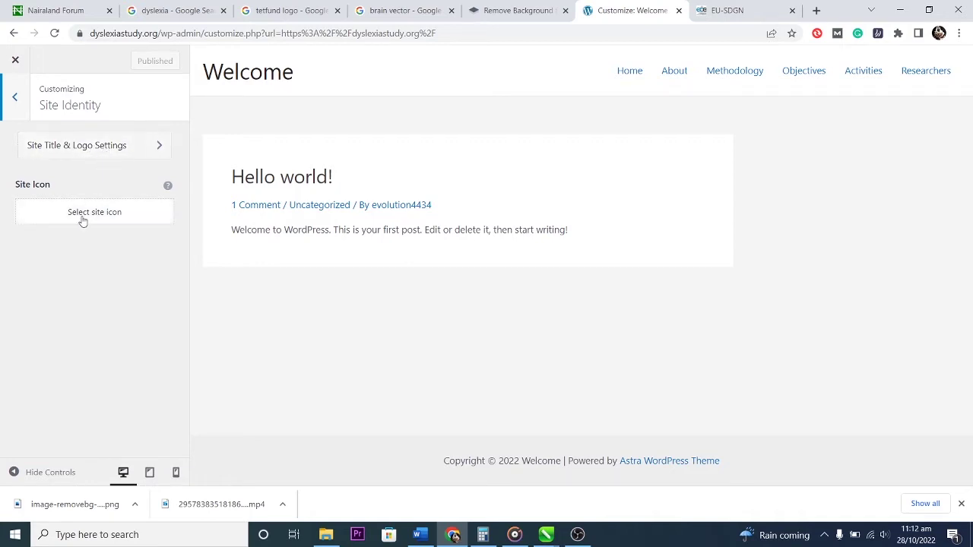
pyautogui.click(84, 148)
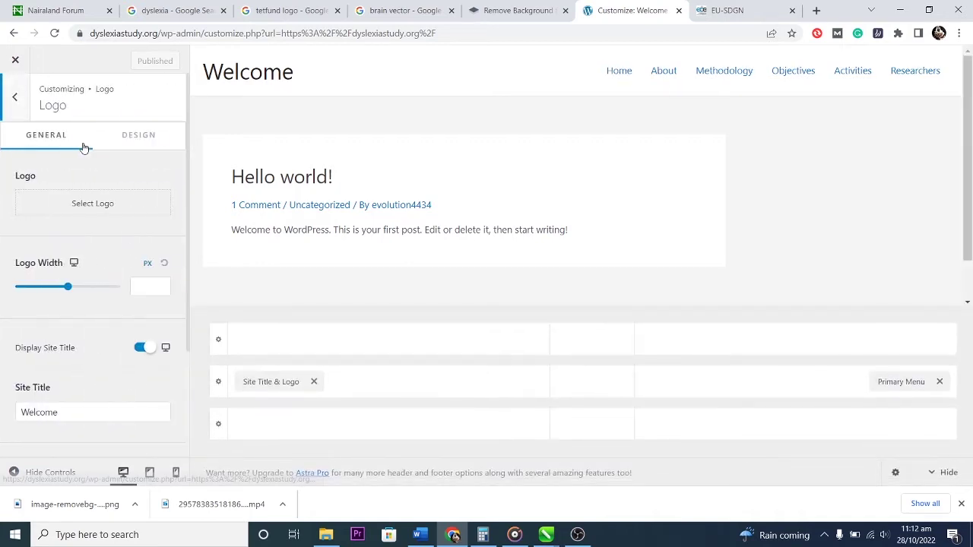
pyautogui.moveTo(66, 411); pyautogui.dragTo(12, 420)
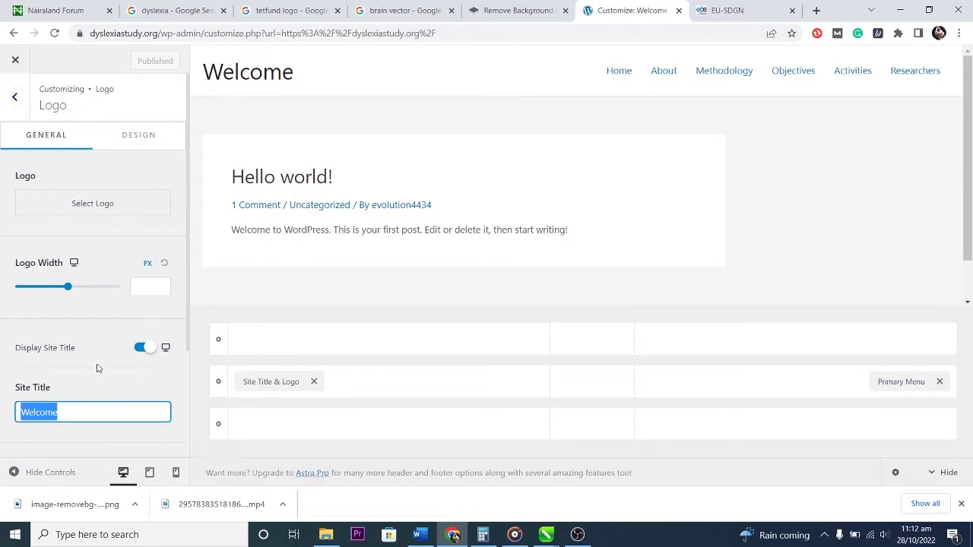
pyautogui.write('Dy')
pyautogui.press('BackSpace')
pyautogui.press('BackSpace')
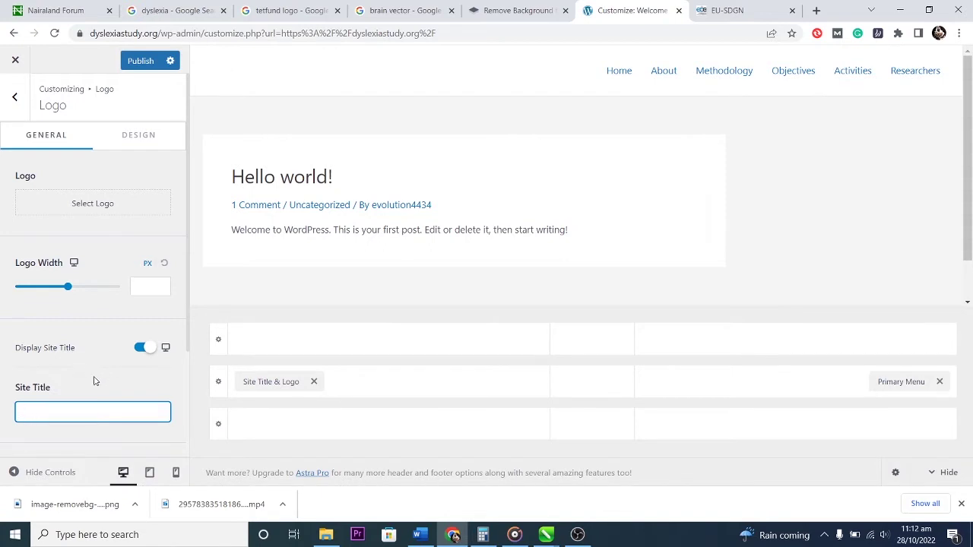
pyautogui.click(85, 387)
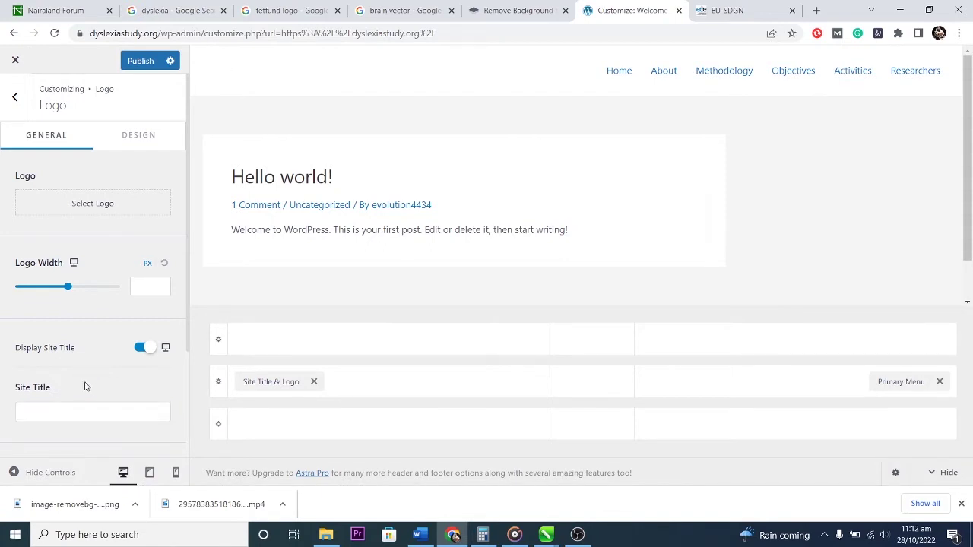
pyautogui.scroll(-2, 96, 388)
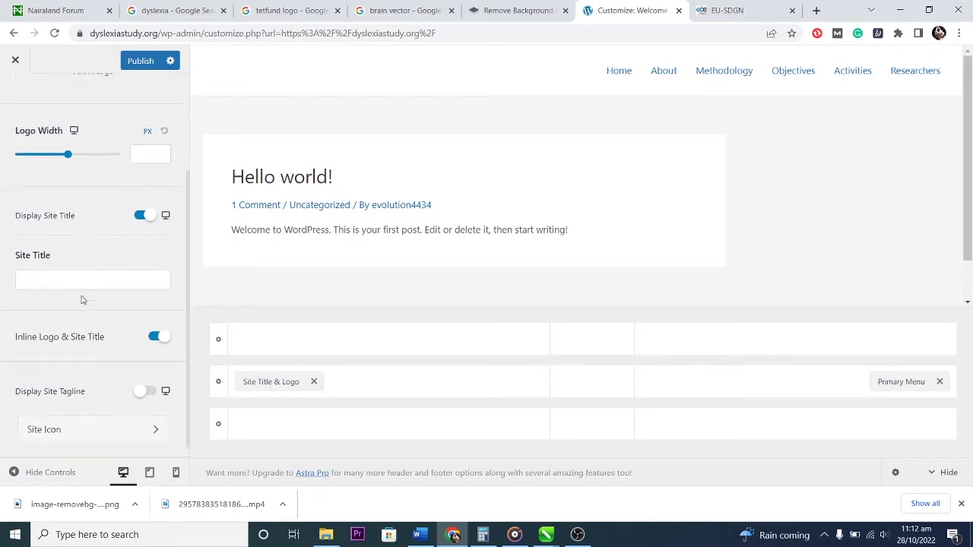
pyautogui.scroll(2, 82, 300)
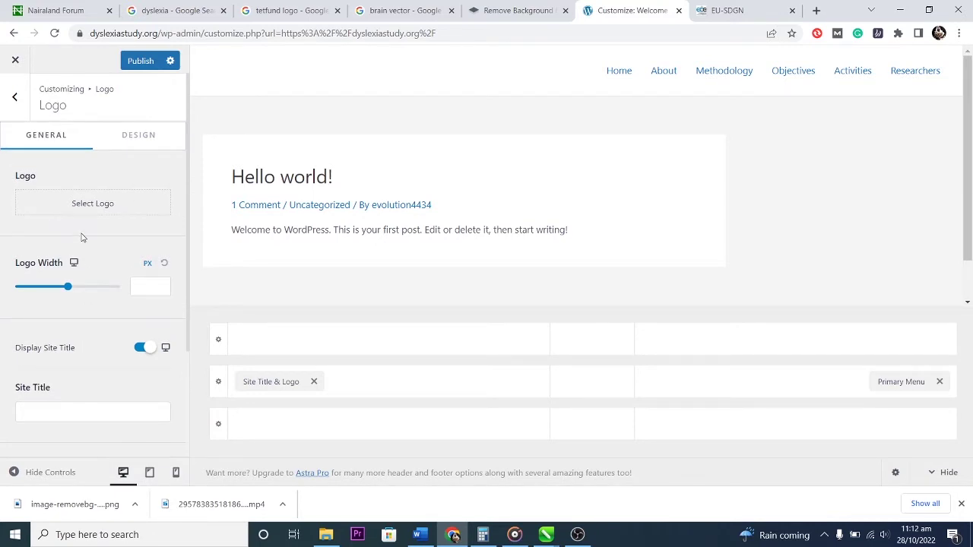
# Upload dyslexia.png from Downloads and apply it, slightly cropped, as the site logo.
pyautogui.click(84, 207)
pyautogui.click(476, 280)
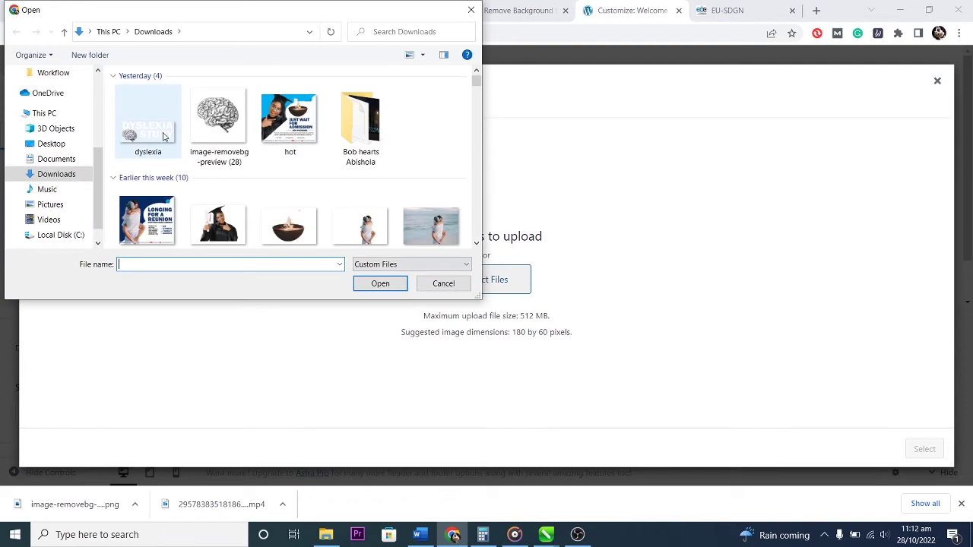
pyautogui.click(150, 132)
pyautogui.click(380, 283)
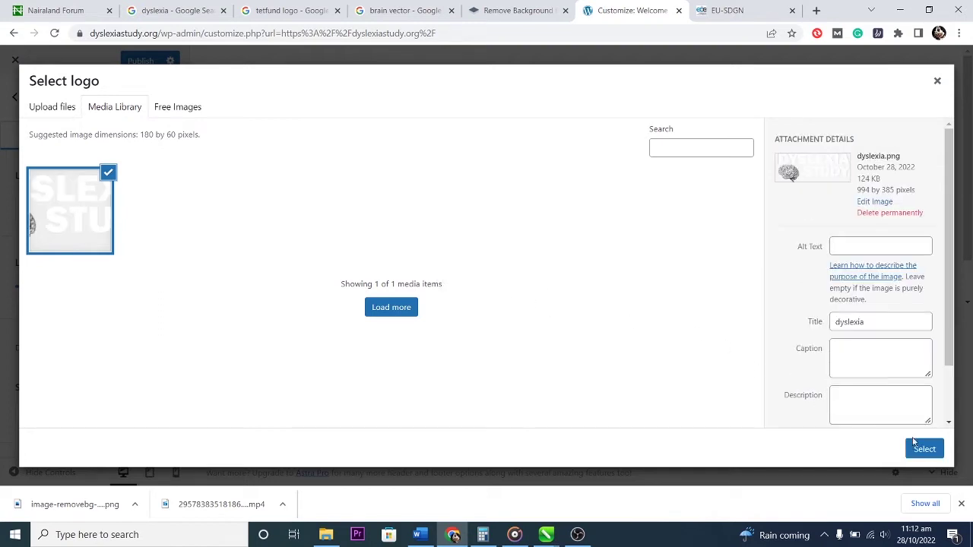
pyautogui.click(923, 447)
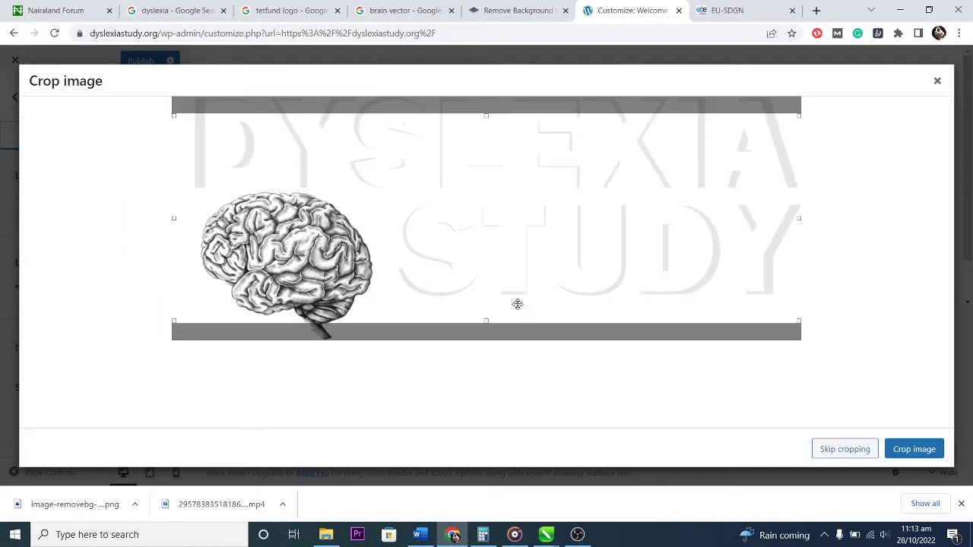
pyautogui.moveTo(491, 226); pyautogui.dragTo(479, 209)
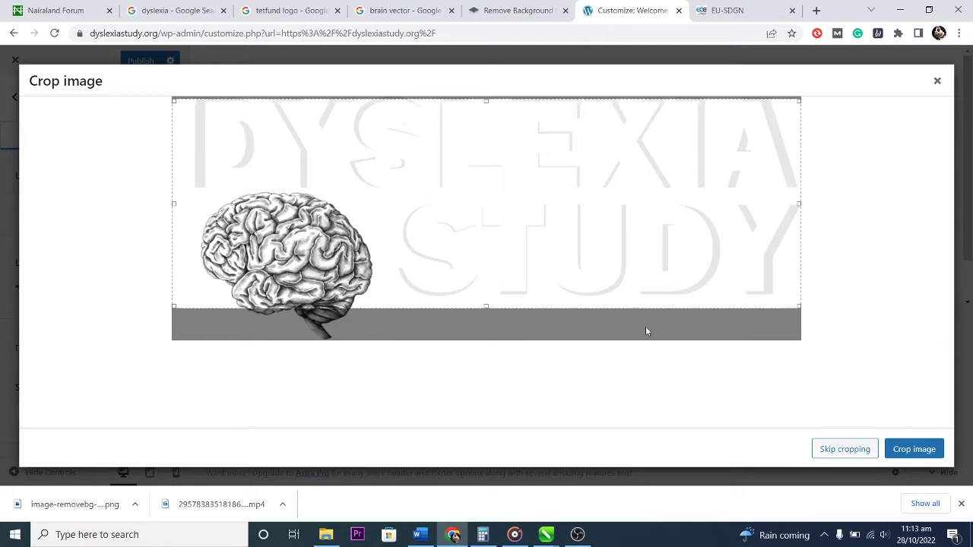
pyautogui.click(906, 452)
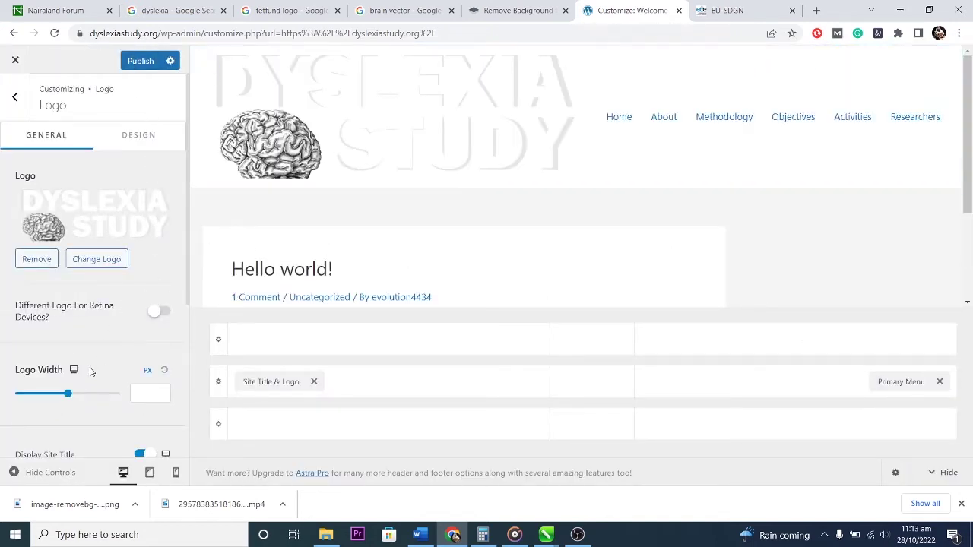
# Shrink the logo width to 151 px, then bring up the Primary Header row settings.
pyautogui.moveTo(68, 393); pyautogui.dragTo(44, 394)
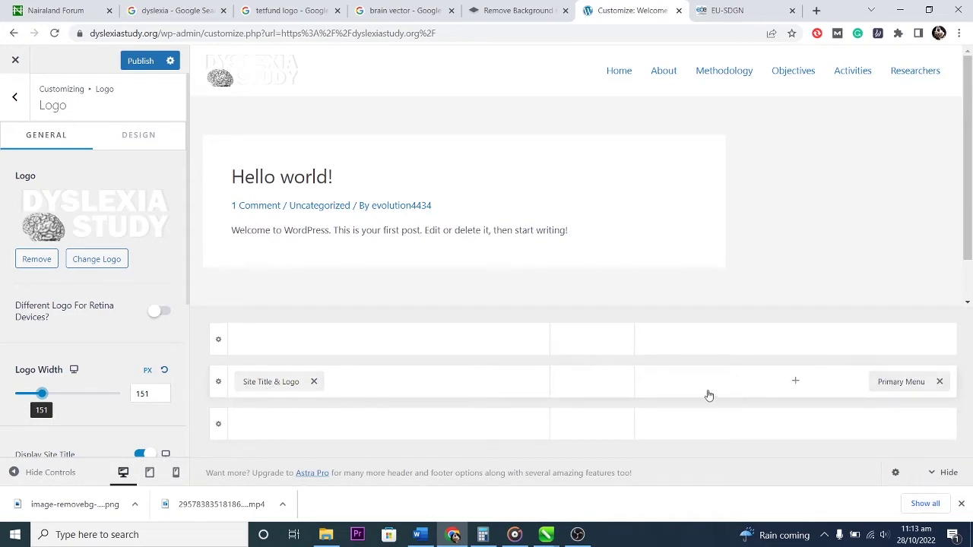
pyautogui.click(814, 384)
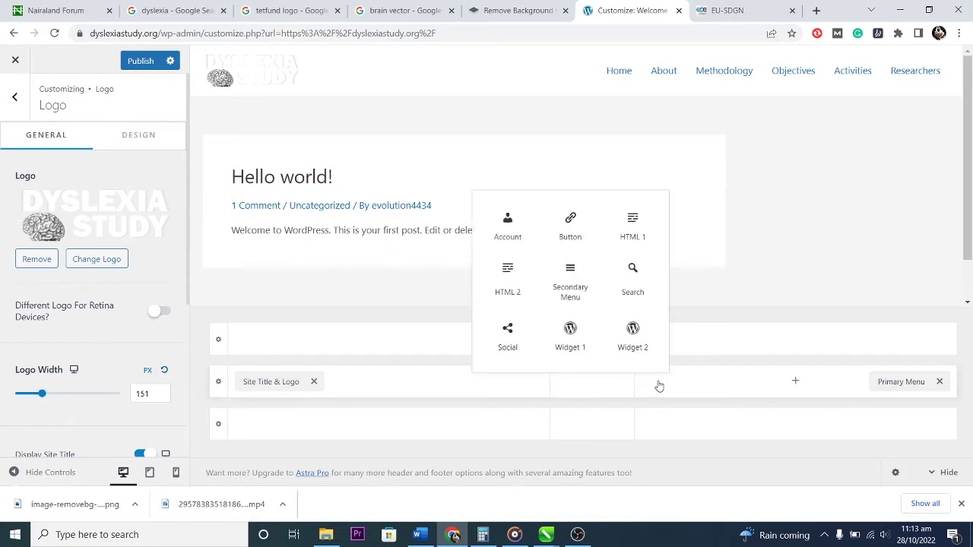
pyautogui.rightClick(698, 389)
pyautogui.click(672, 343)
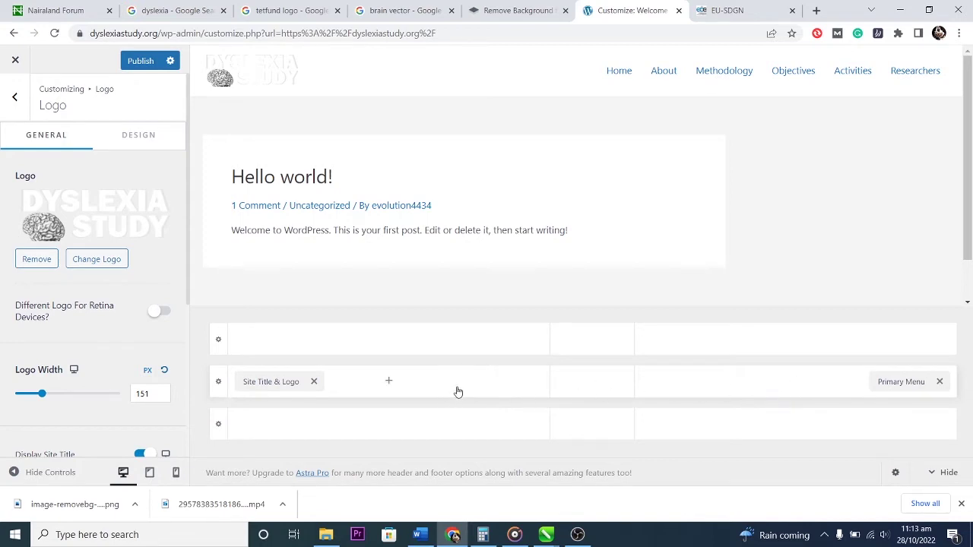
pyautogui.click(219, 385)
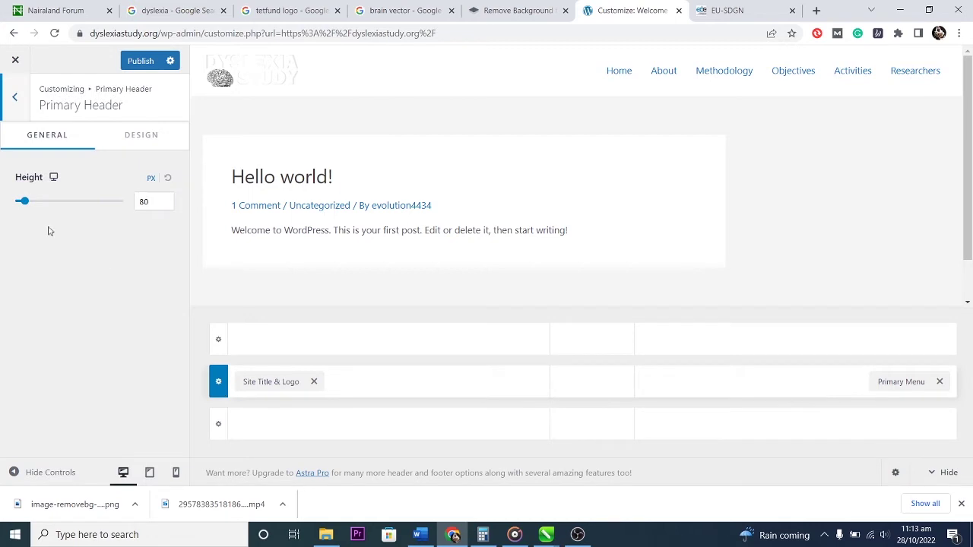
# Set the primary header row height to 142 px and its background colour to sky blue.
pyautogui.moveTo(24, 201)
pyautogui.mouseDown()
pyautogui.moveTo(85, 203)
pyautogui.moveTo(20, 200)
pyautogui.mouseUp()
pyautogui.click(144, 140)
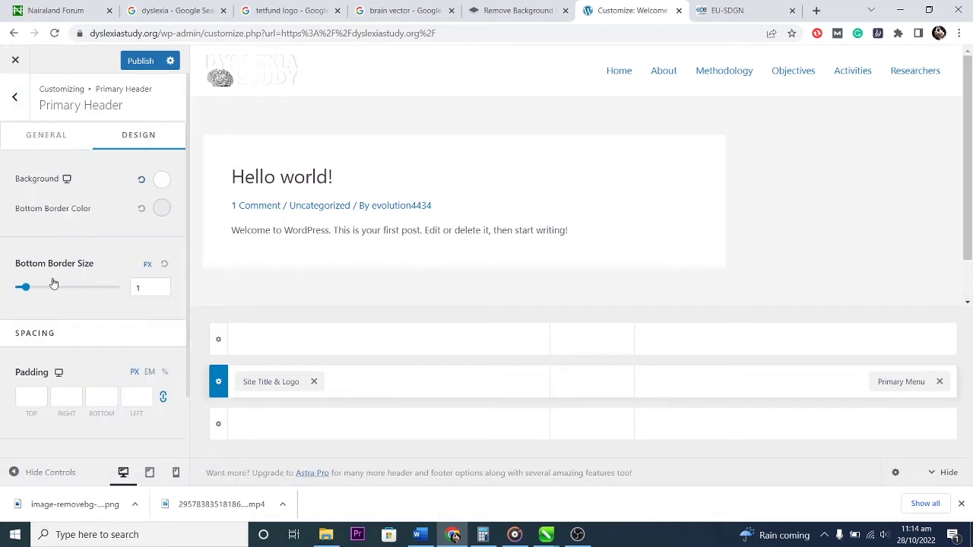
pyautogui.click(161, 180)
pyautogui.moveTo(71, 293)
pyautogui.mouseDown()
pyautogui.moveTo(37, 358)
pyautogui.moveTo(69, 302)
pyautogui.moveTo(144, 278)
pyautogui.moveTo(58, 276)
pyautogui.moveTo(18, 290)
pyautogui.moveTo(16, 257)
pyautogui.moveTo(54, 291)
pyautogui.mouseUp()
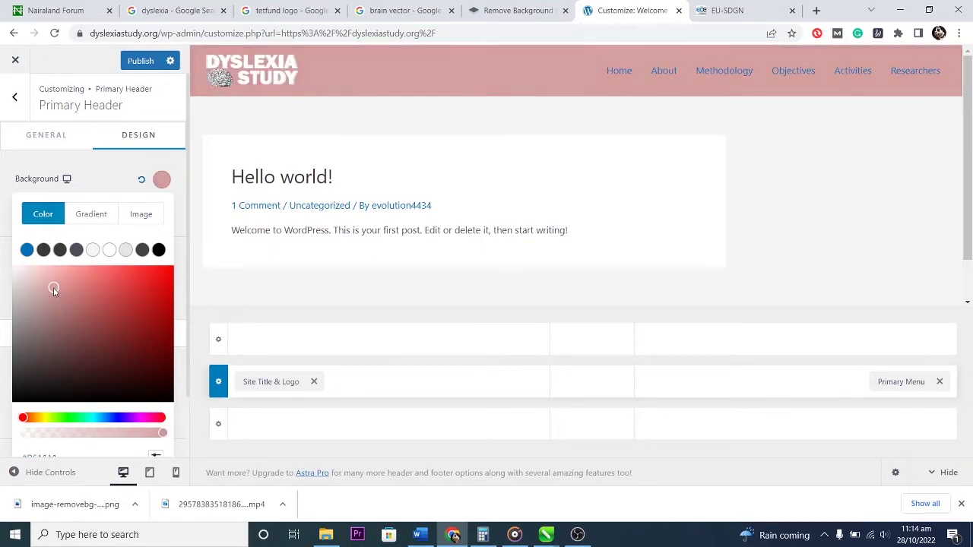
pyautogui.moveTo(94, 417); pyautogui.dragTo(100, 419)
pyautogui.moveTo(104, 283); pyautogui.dragTo(125, 277)
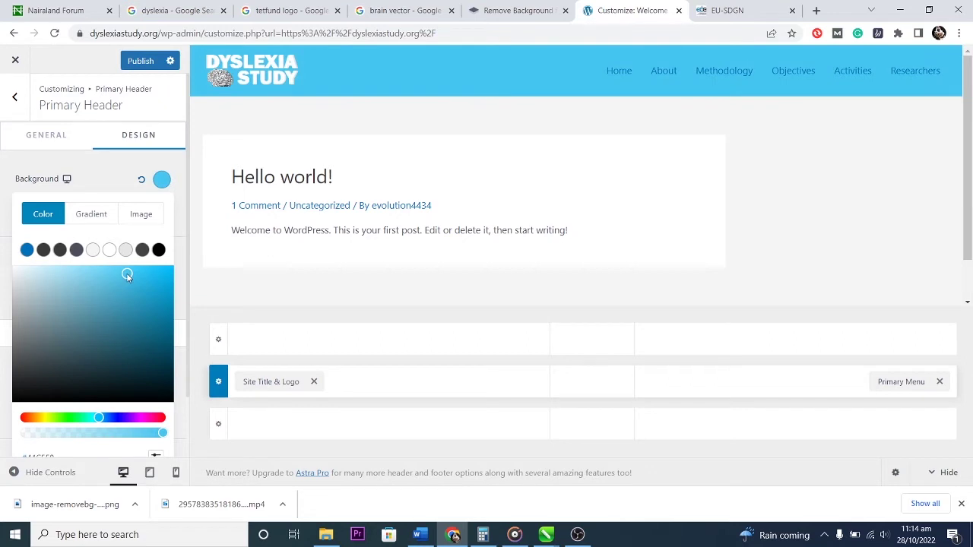
pyautogui.click(132, 138)
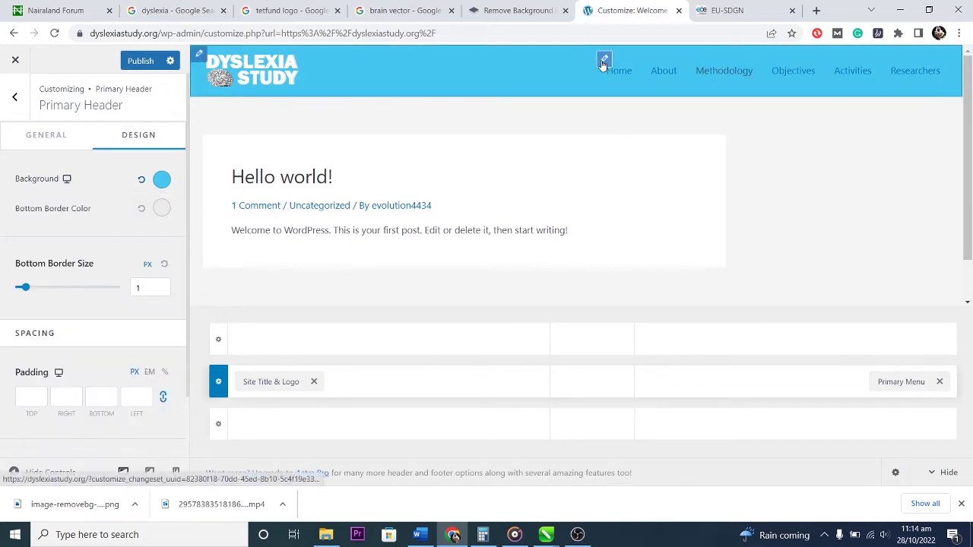
pyautogui.click(603, 59)
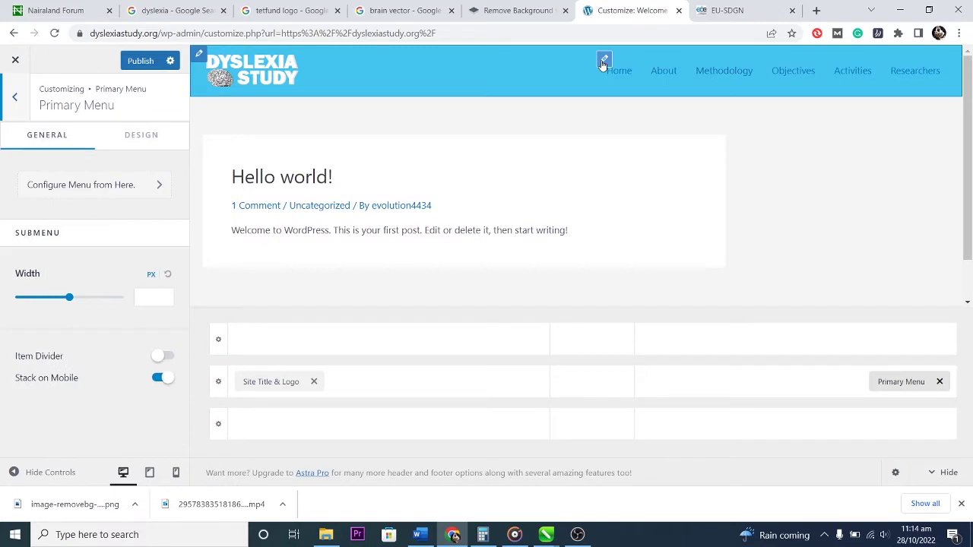
# In the Primary Menu design settings, set the submenu border radius to 92 px.
pyautogui.click(144, 135)
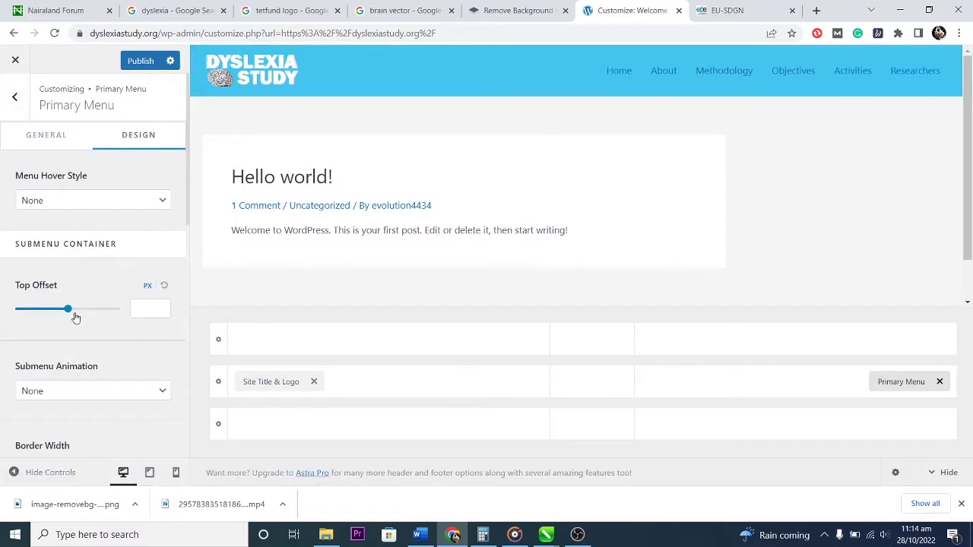
pyautogui.scroll(-3, 107, 348)
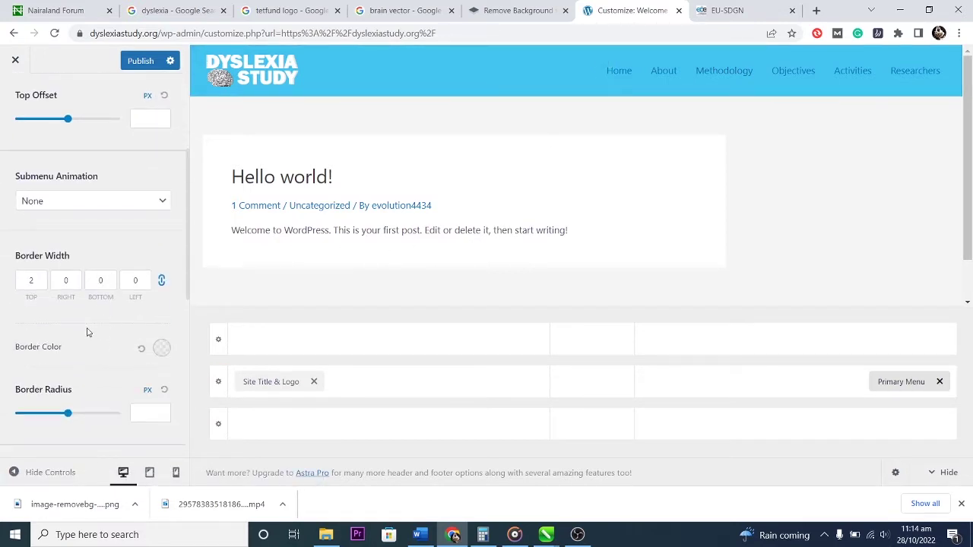
pyautogui.scroll(-1, 86, 328)
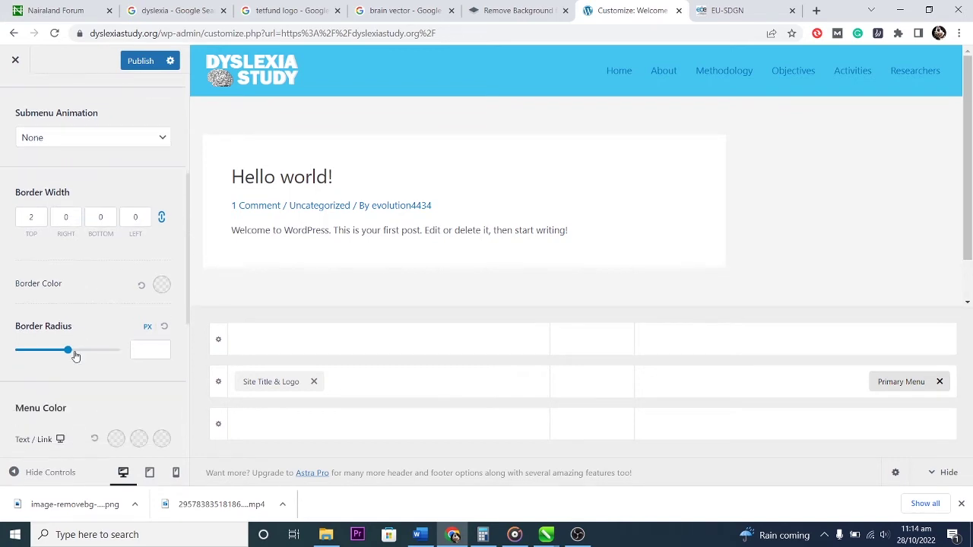
pyautogui.moveTo(67, 351)
pyautogui.mouseDown()
pyautogui.moveTo(4, 341)
pyautogui.moveTo(86, 348)
pyautogui.moveTo(61, 348)
pyautogui.moveTo(63, 339)
pyautogui.mouseUp()
# Make the menu link text white and publish the Customizer changes.
pyautogui.scroll(-3, 122, 402)
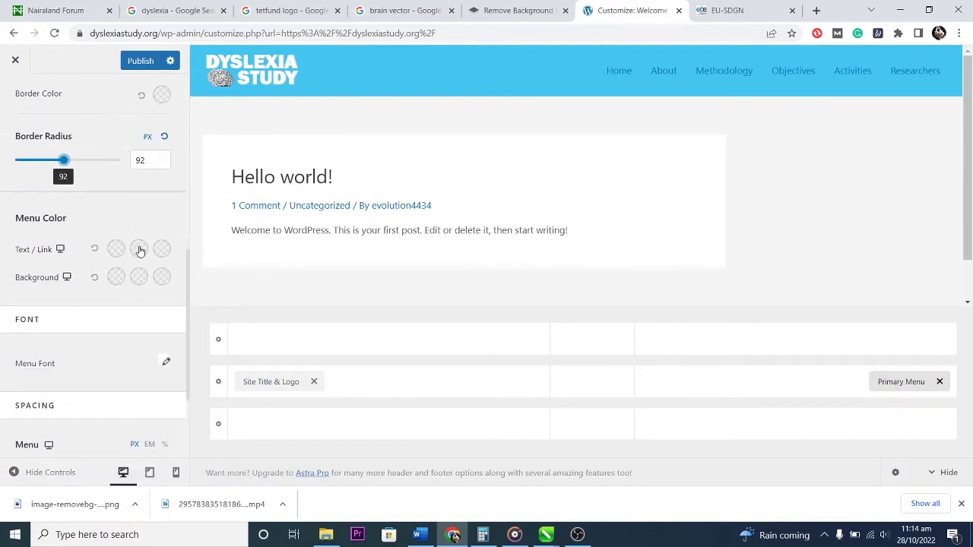
pyautogui.click(117, 249)
pyautogui.moveTo(61, 348)
pyautogui.mouseDown()
pyautogui.moveTo(149, 319)
pyautogui.moveTo(0, 293)
pyautogui.mouseUp()
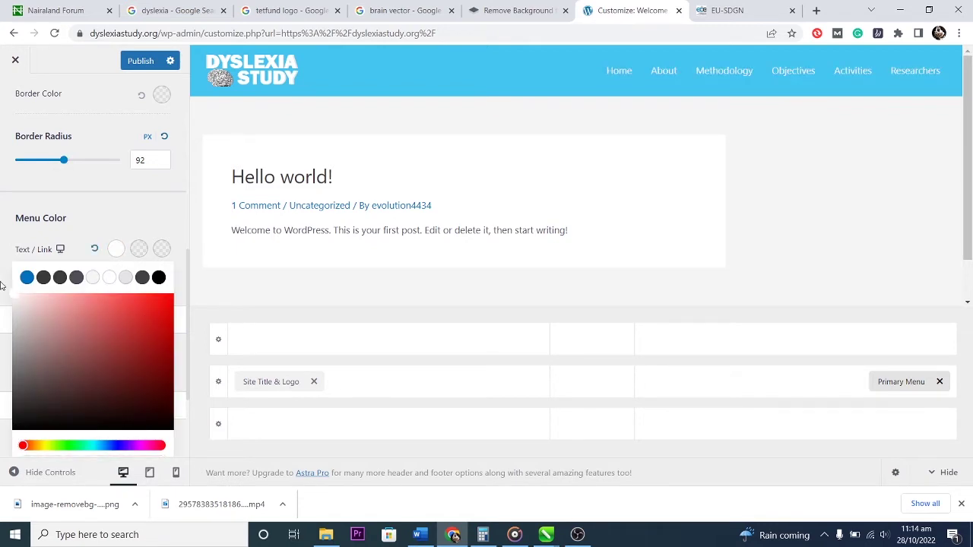
pyautogui.click(10, 284)
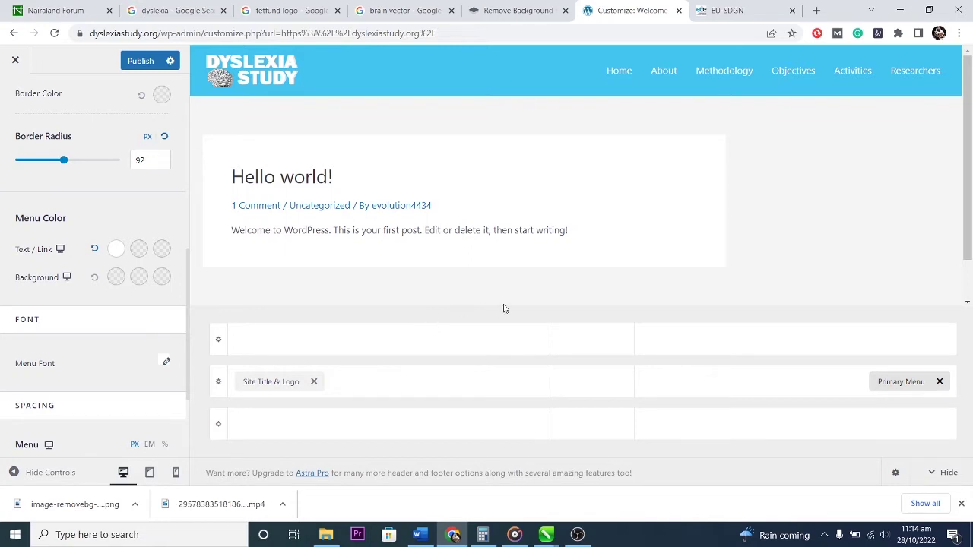
pyautogui.click(137, 61)
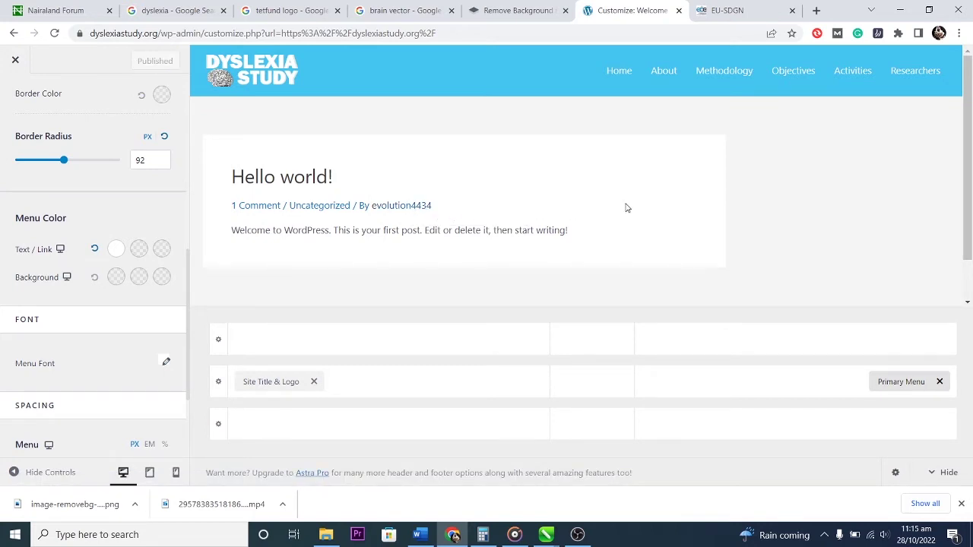
# Leave the Customizer and open Elementor's Theme Builder on the empty Header templates via the Dashboard.
pyautogui.click(15, 62)
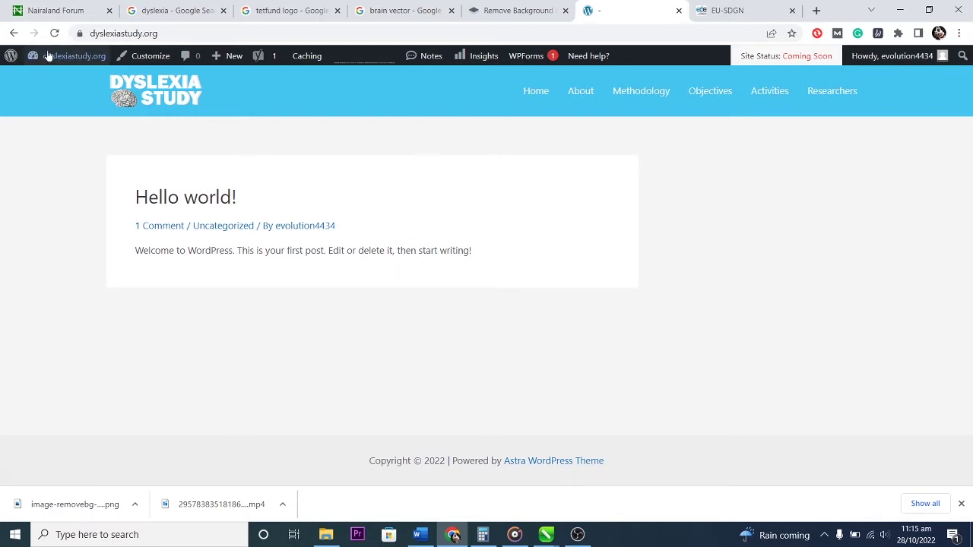
pyautogui.moveTo(52, 59)
pyautogui.click(46, 82)
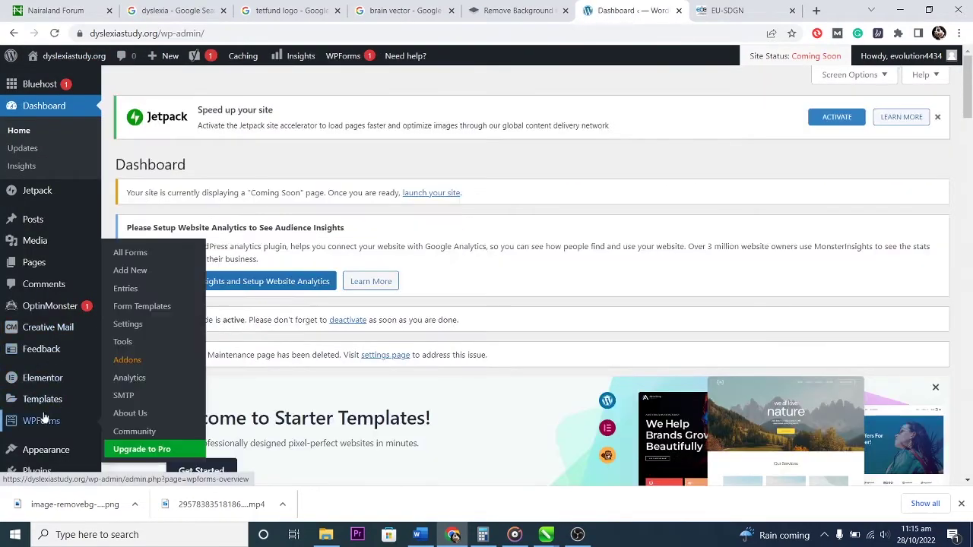
pyautogui.moveTo(42, 405)
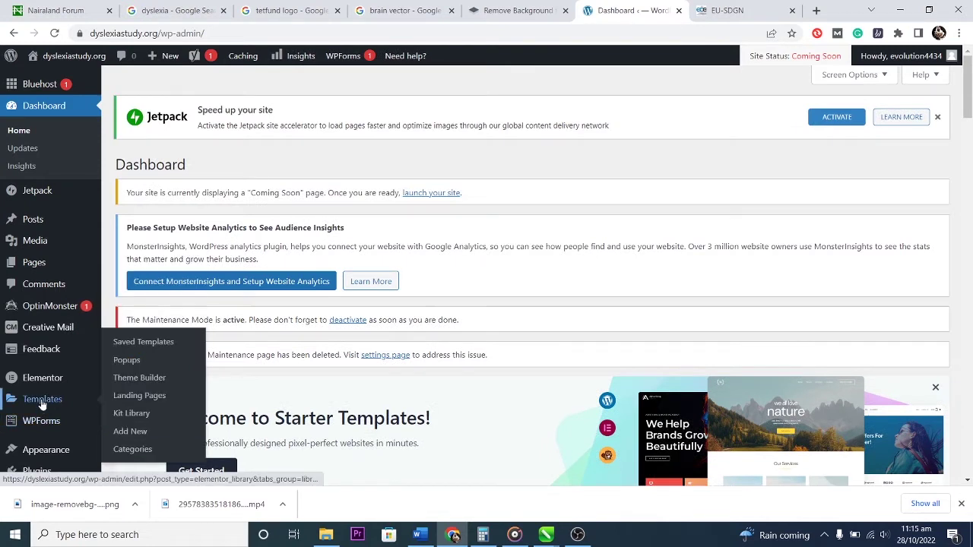
pyautogui.click(136, 381)
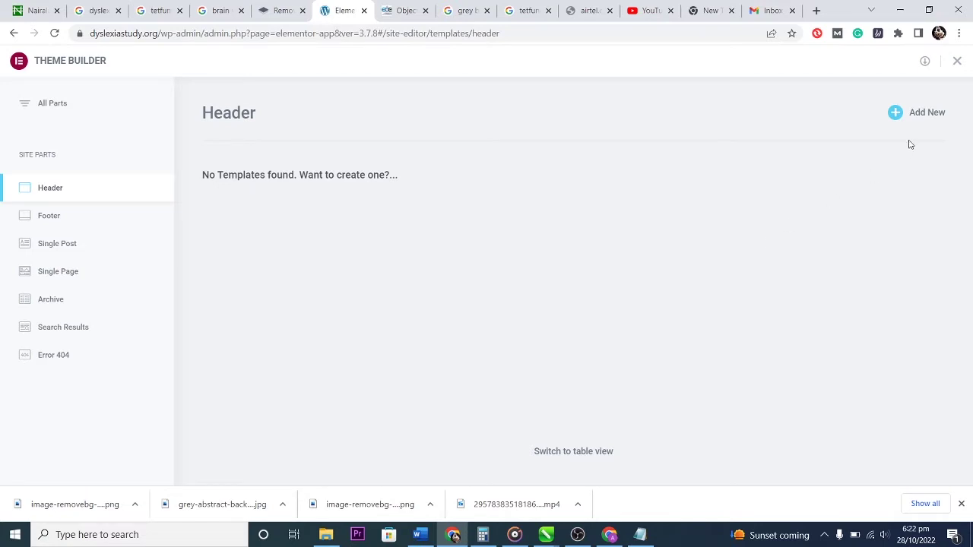
# Create a new header template, dismiss the template library and add a single-column section.
pyautogui.click(926, 112)
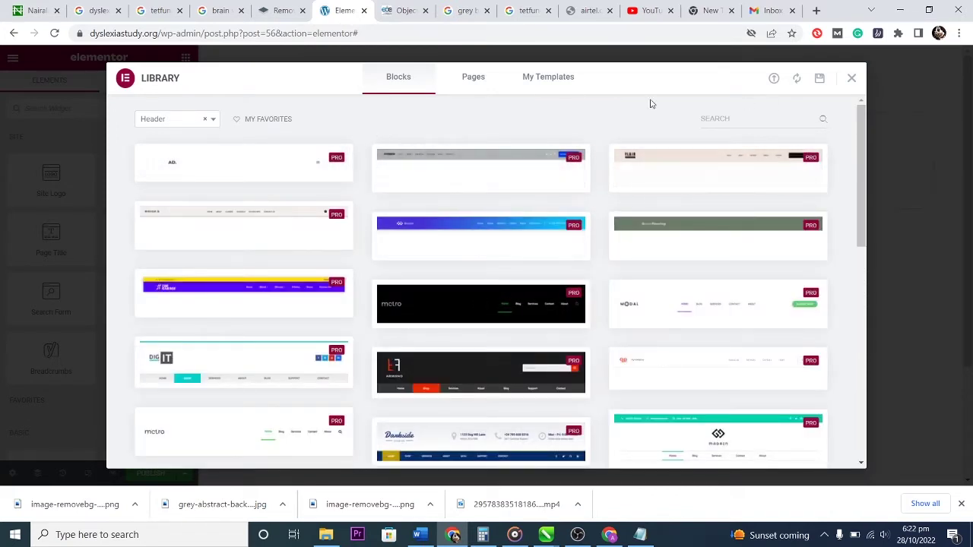
pyautogui.click(851, 78)
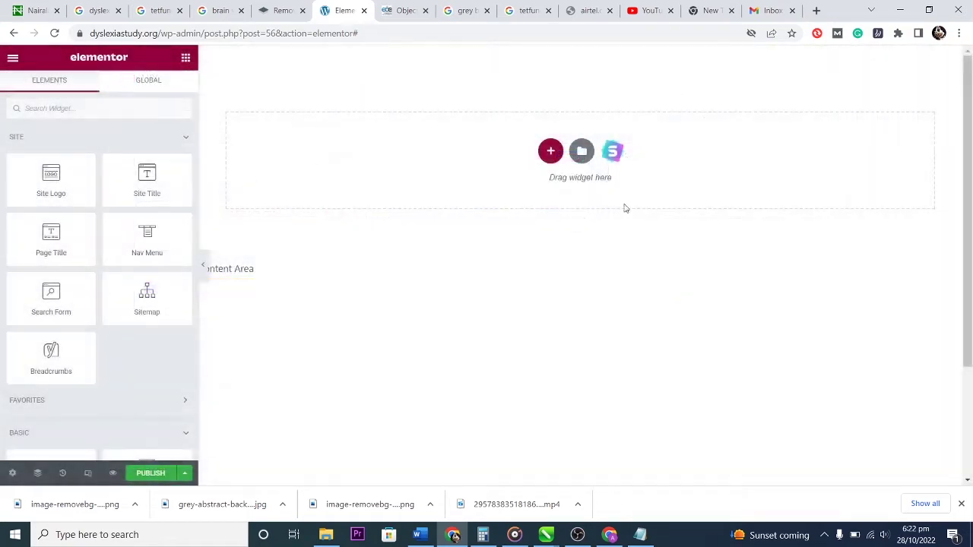
pyautogui.click(551, 152)
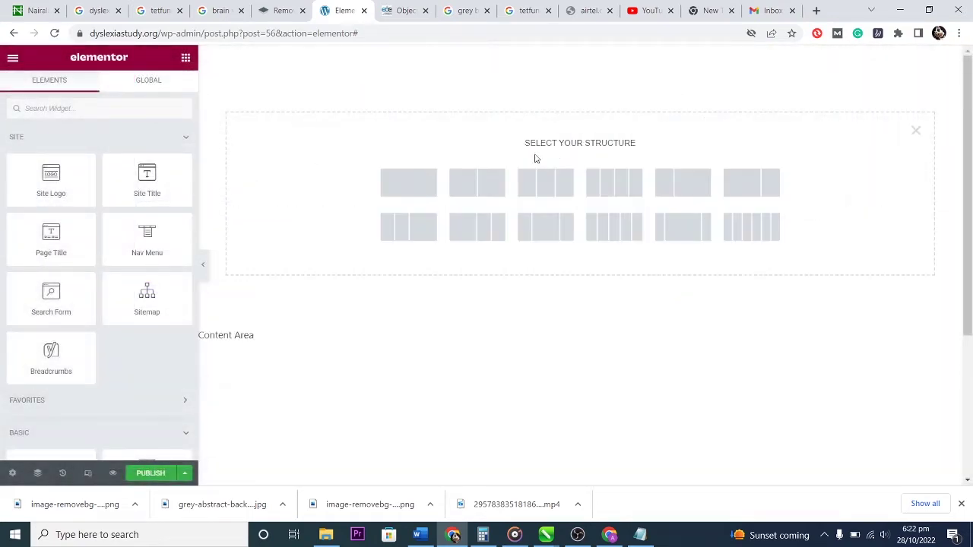
pyautogui.click(403, 184)
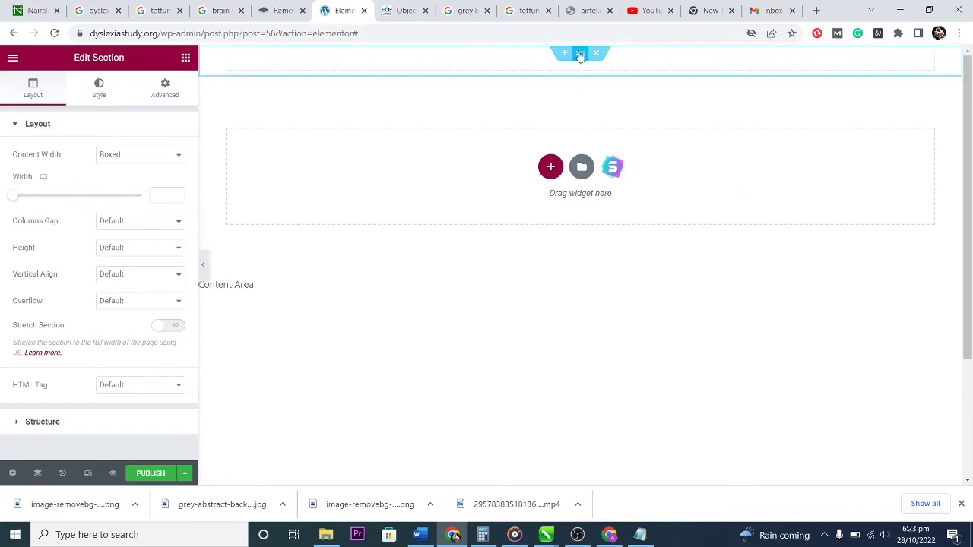
pyautogui.click(99, 90)
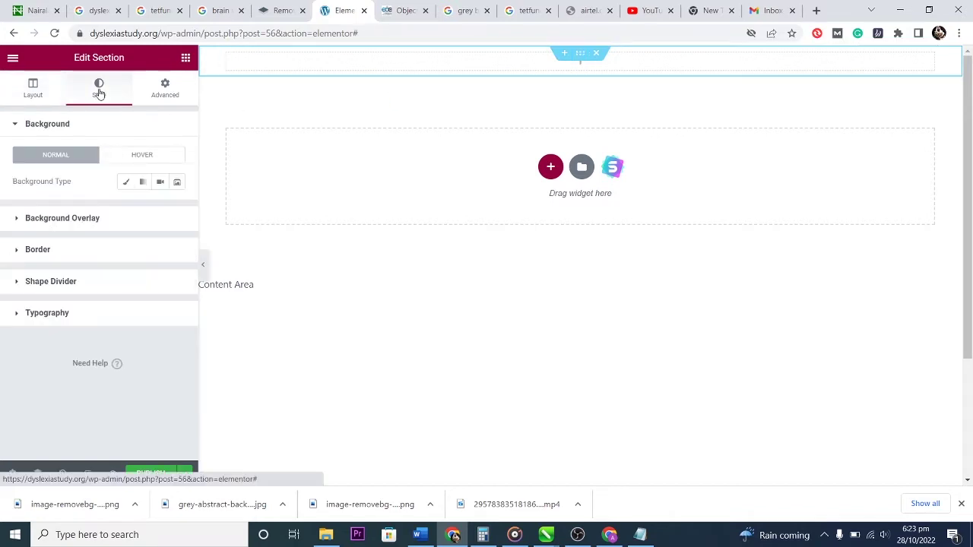
# Give the header section a classic background using the grey abstract image.
pyautogui.click(126, 184)
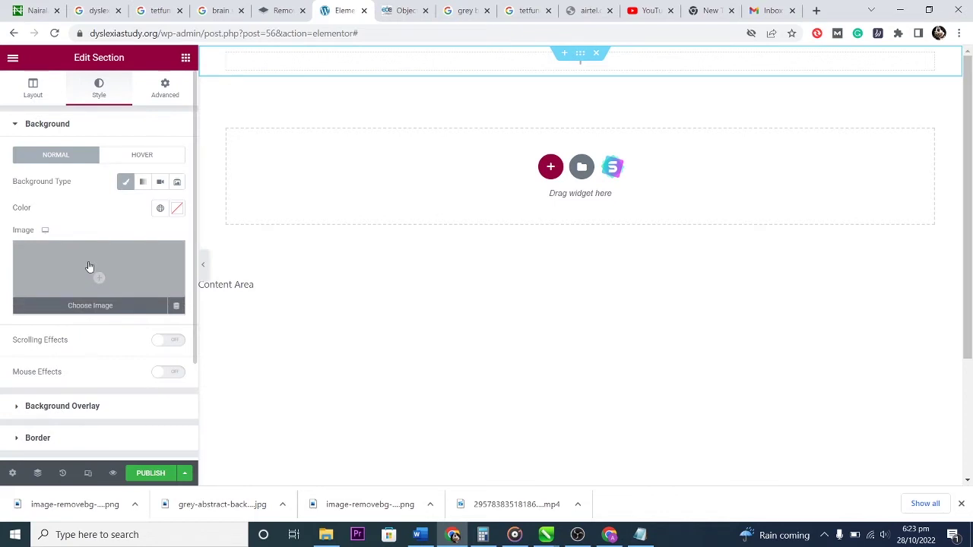
pyautogui.click(89, 266)
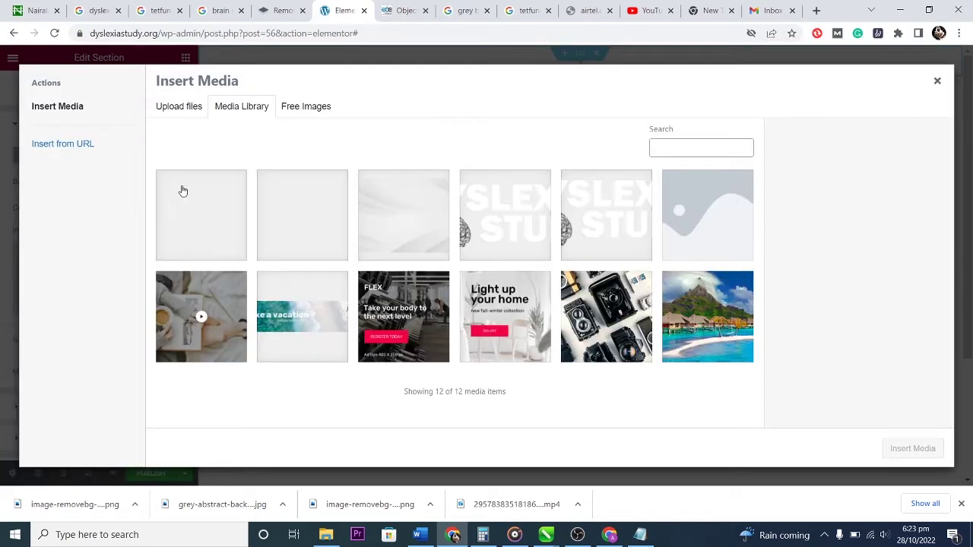
pyautogui.click(421, 207)
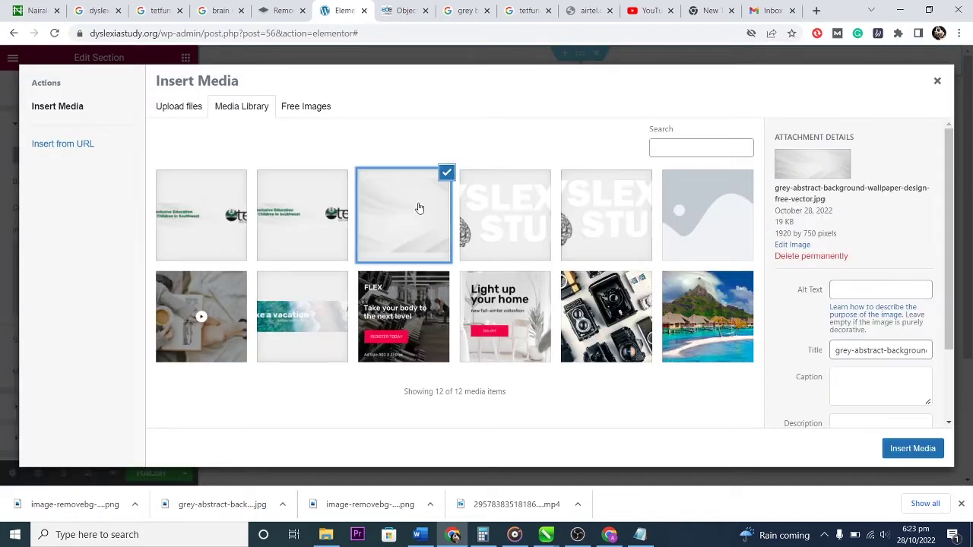
pyautogui.click(906, 450)
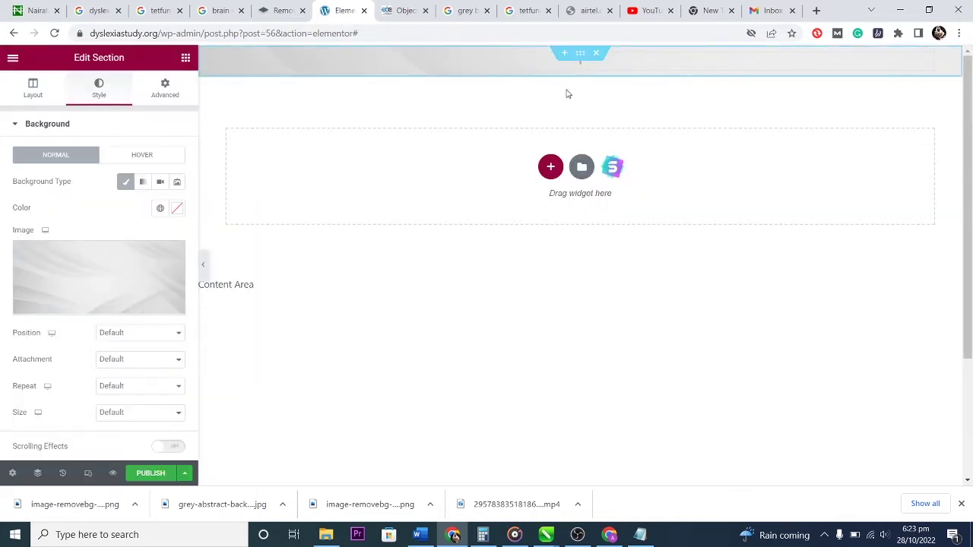
# Set the section's Height to Min Height and drag the minimum height to 230 px.
pyautogui.click(41, 92)
pyautogui.click(142, 251)
pyautogui.click(121, 280)
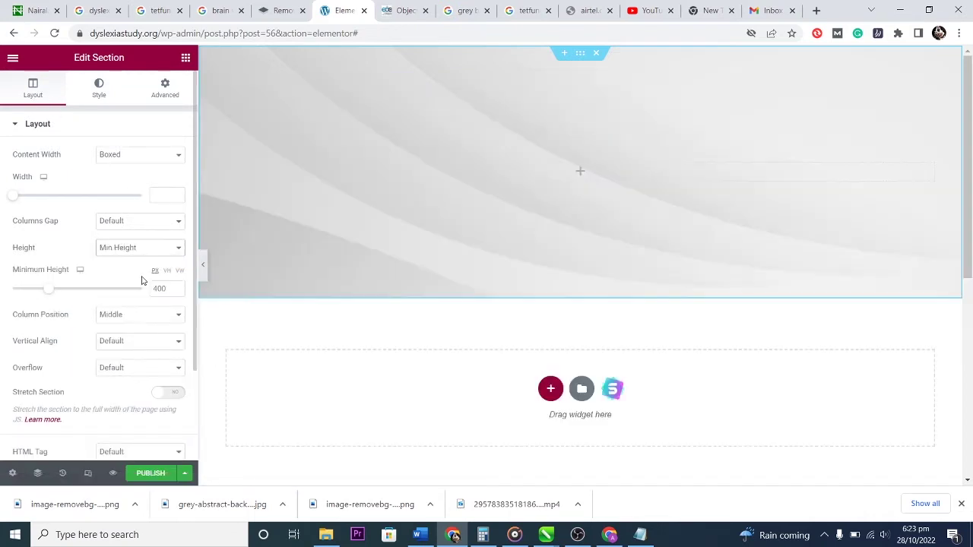
pyautogui.moveTo(46, 294); pyautogui.dragTo(33, 293)
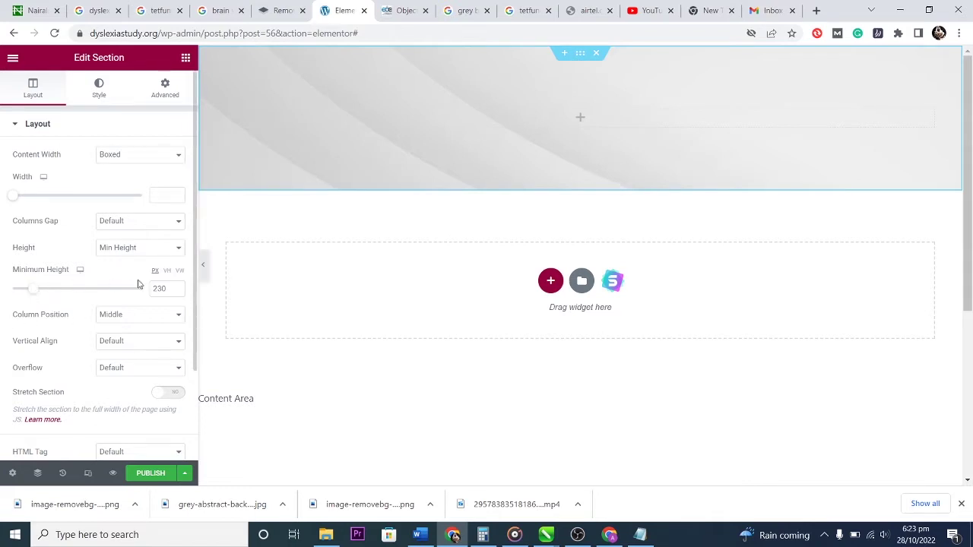
pyautogui.moveTo(35, 291); pyautogui.dragTo(36, 289)
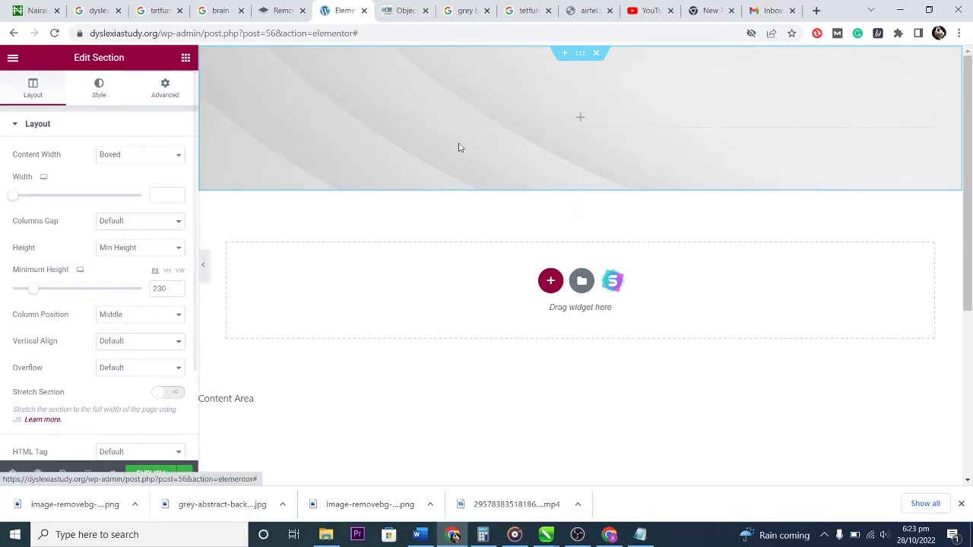
# Drag an Image widget from the Basic category into the empty header column.
pyautogui.click(585, 118)
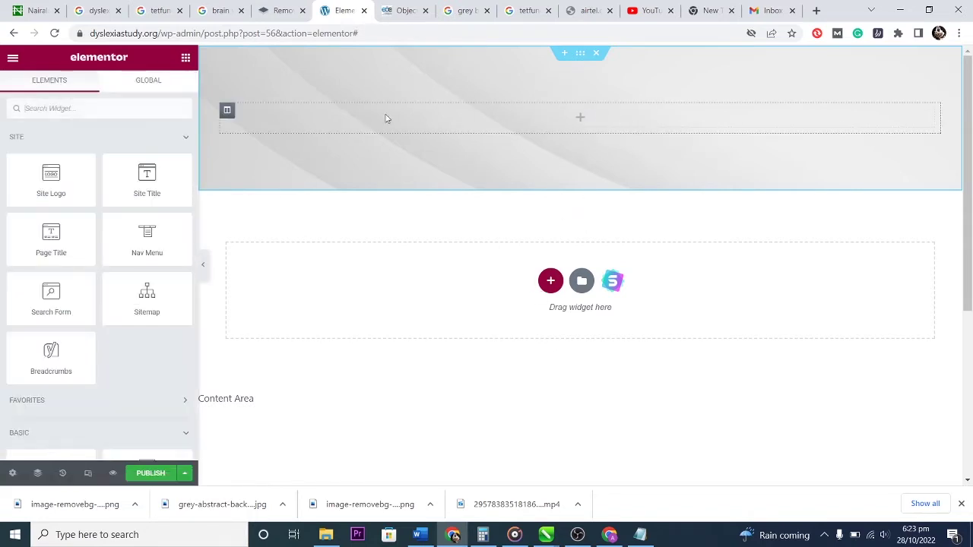
pyautogui.click(54, 430)
pyautogui.scroll(-2, 104, 391)
pyautogui.scroll(-2, 66, 361)
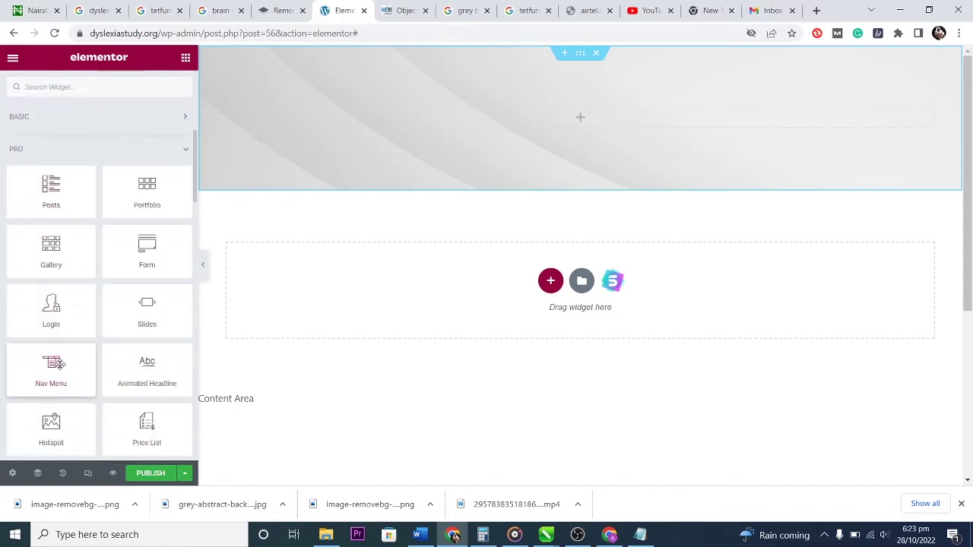
pyautogui.scroll(-6, 102, 310)
pyautogui.scroll(-10, 104, 330)
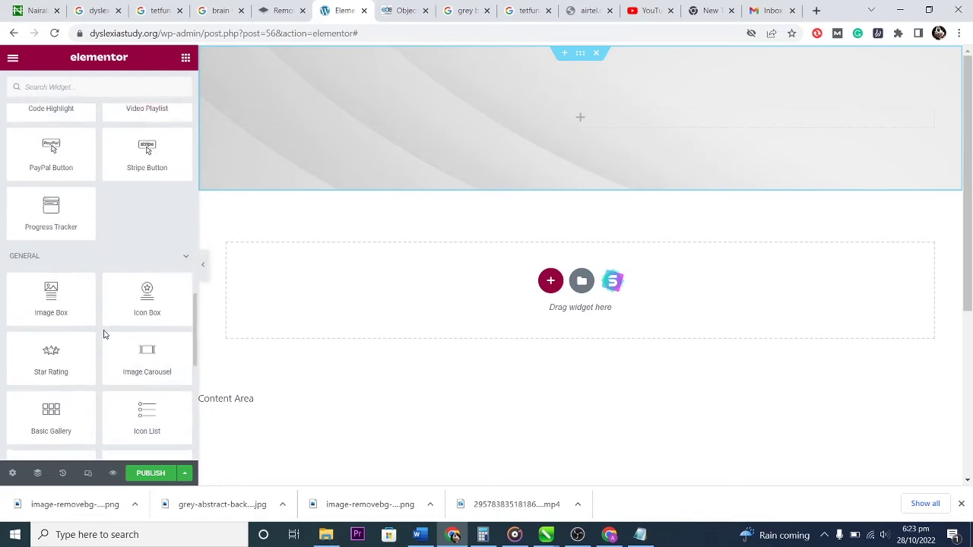
pyautogui.scroll(10, 103, 330)
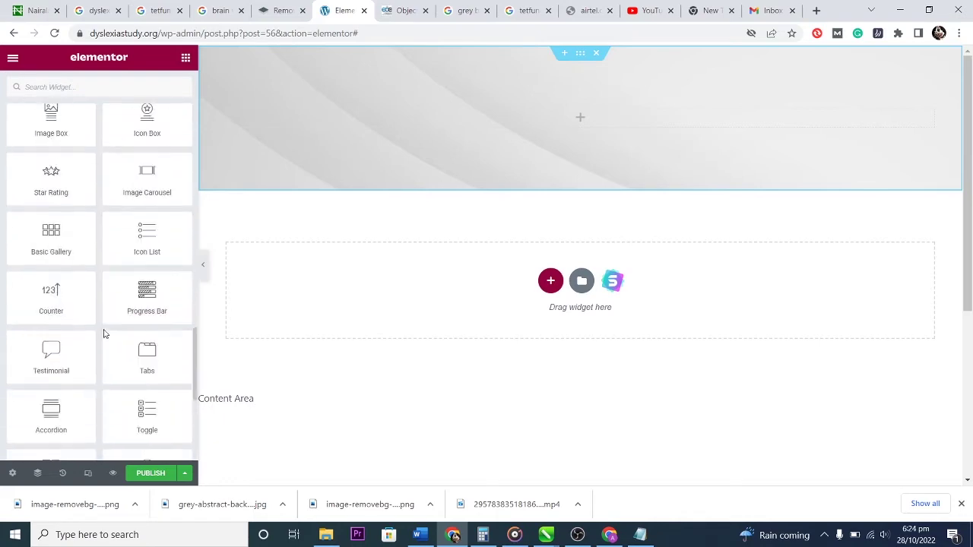
pyautogui.scroll(8, 103, 330)
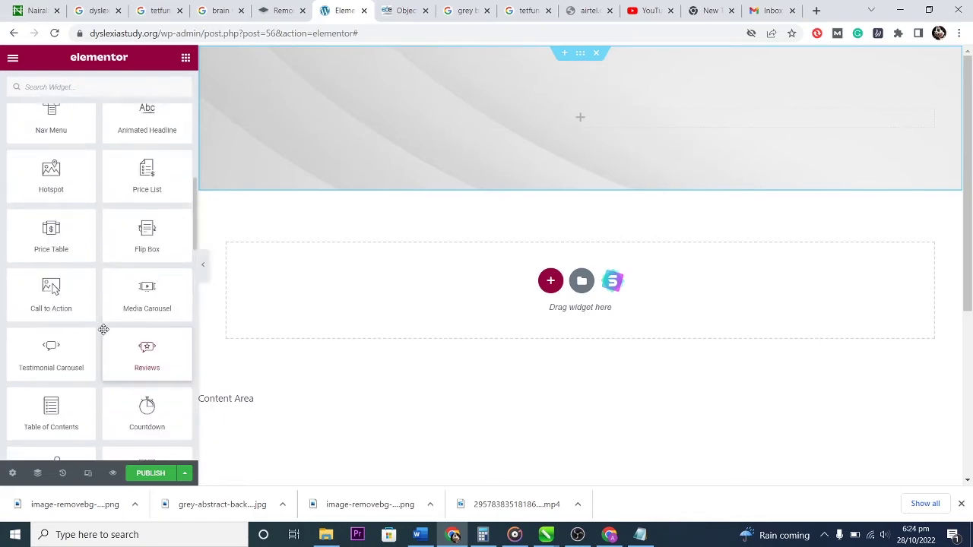
pyautogui.scroll(4, 103, 330)
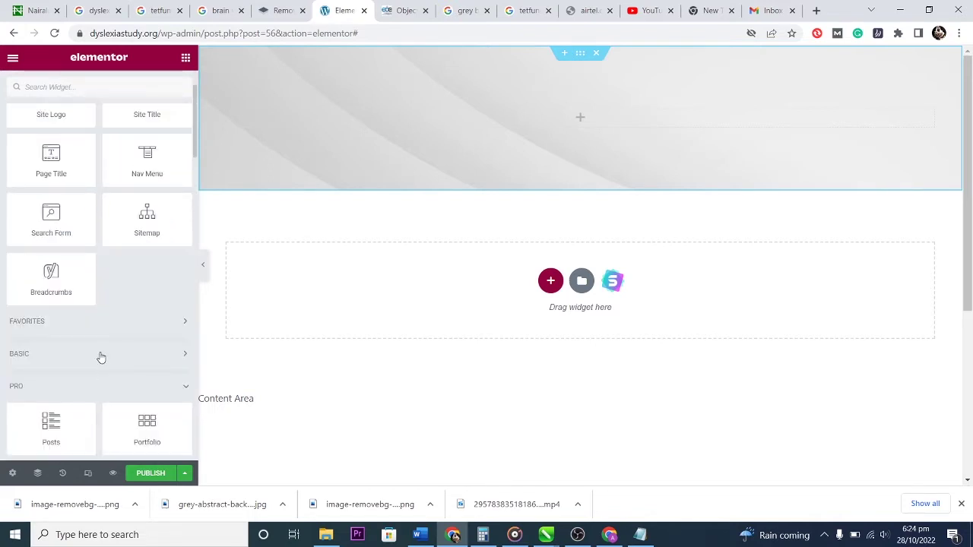
pyautogui.click(99, 355)
pyautogui.scroll(-2, 84, 349)
pyautogui.moveTo(51, 297); pyautogui.dragTo(586, 124)
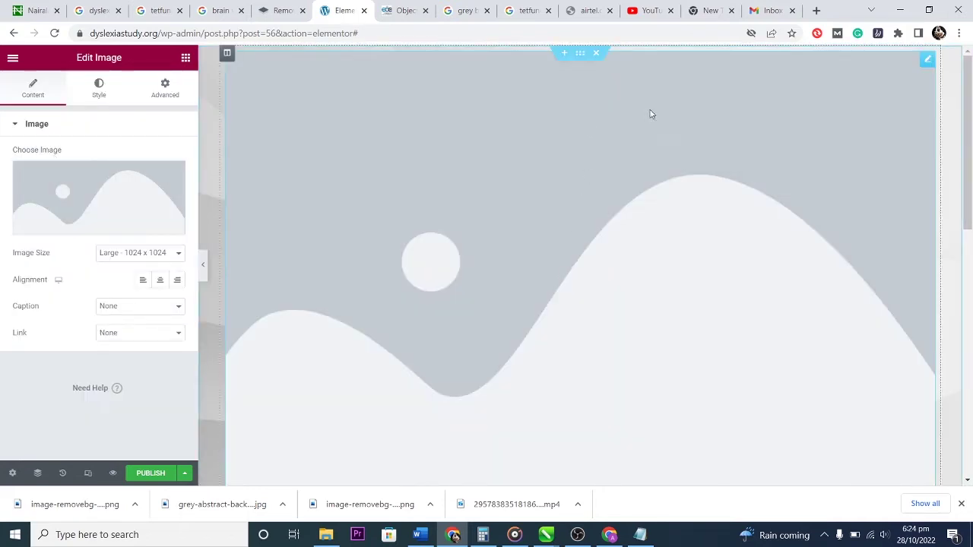
# Insert the tetfund 'Promoting Inclusive Education' banner (dyslexia-stud.png) into the Image widget.
pyautogui.click(85, 190)
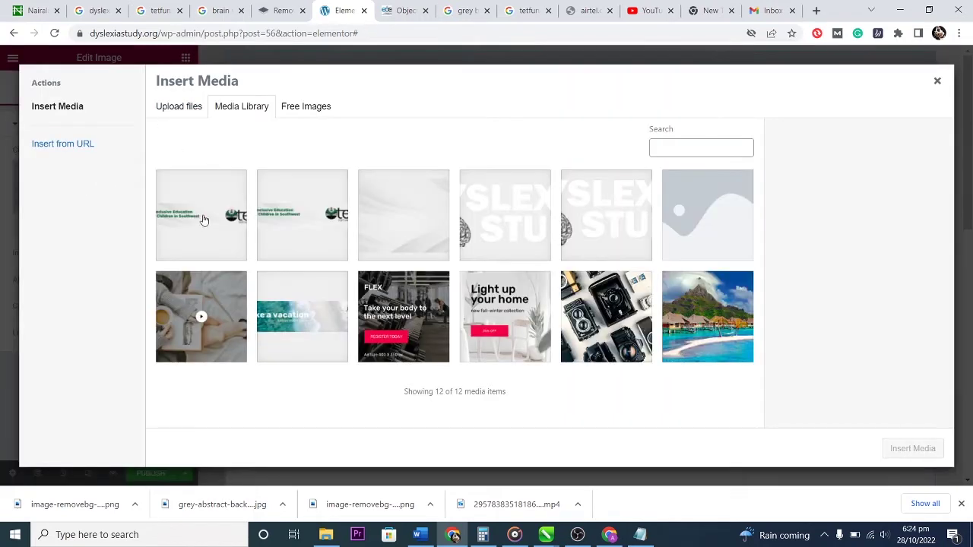
pyautogui.click(182, 215)
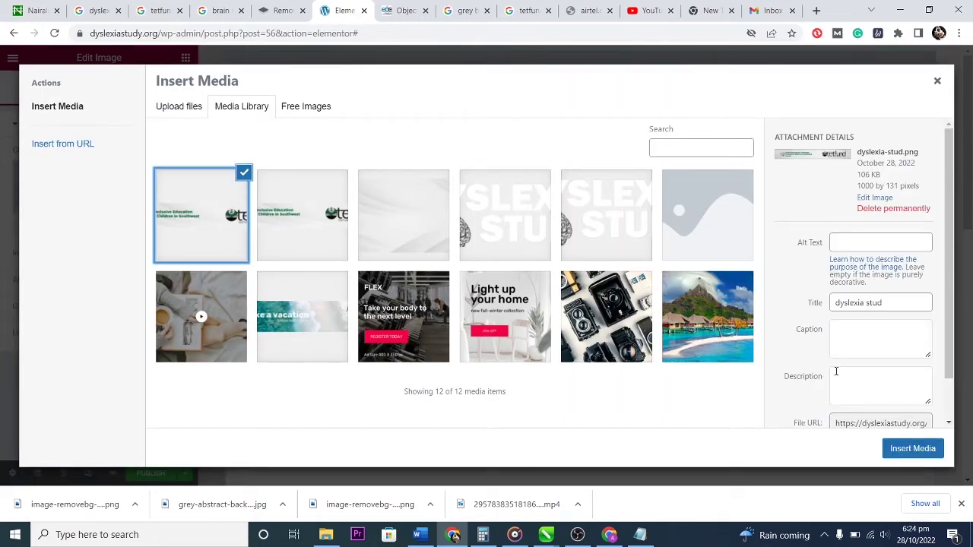
pyautogui.click(916, 449)
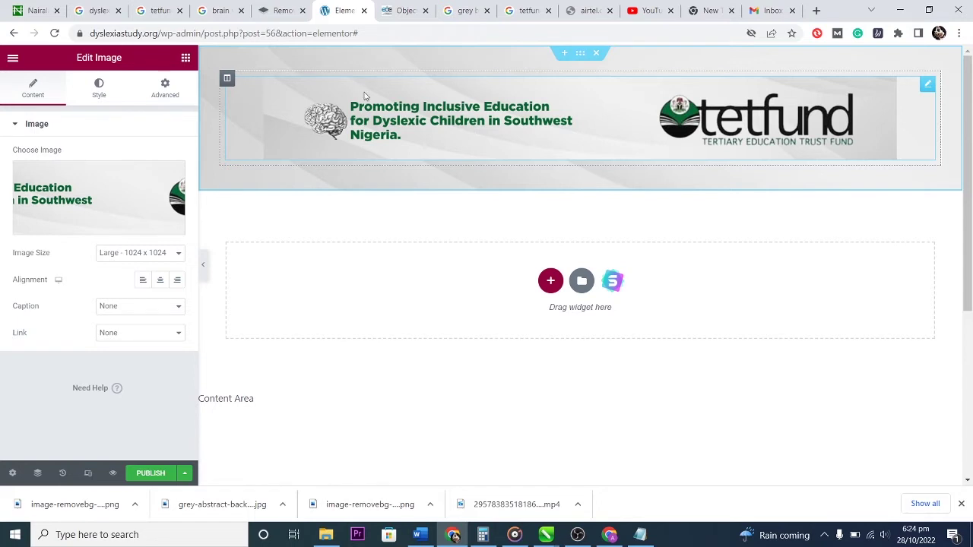
# Unlink the image's margins and set the right and left margins to 100 px.
pyautogui.click(99, 85)
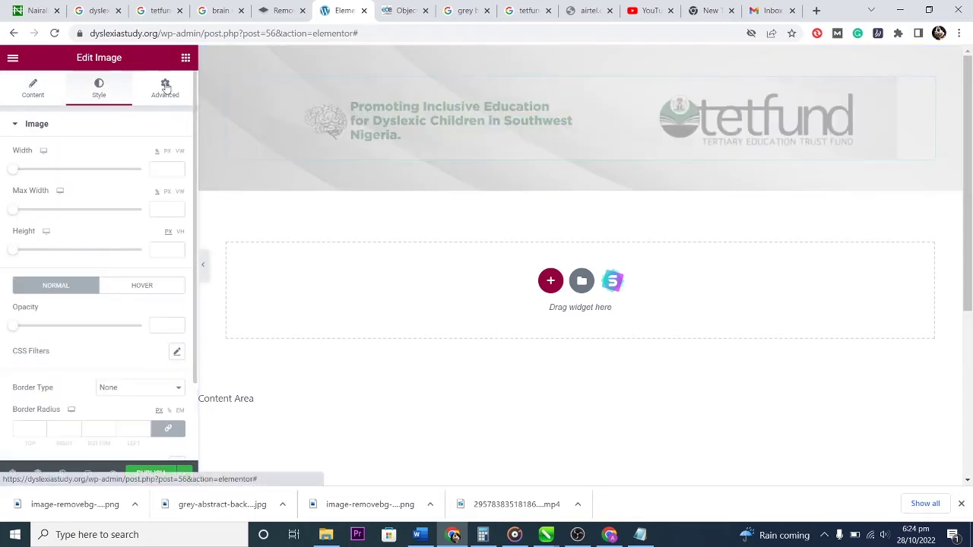
pyautogui.click(164, 86)
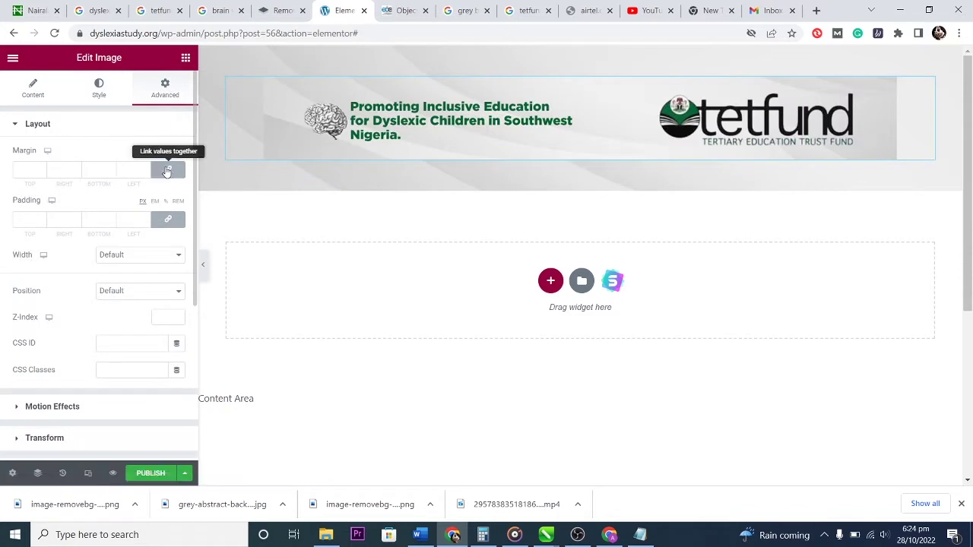
pyautogui.click(167, 170)
pyautogui.click(59, 169)
pyautogui.write('40')
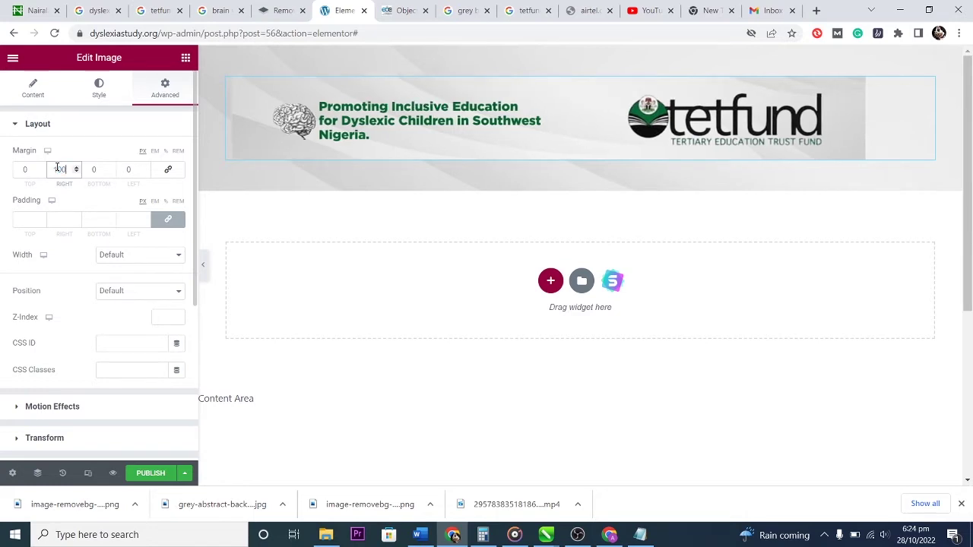
pyautogui.doubleClick(133, 170)
pyautogui.write('100')
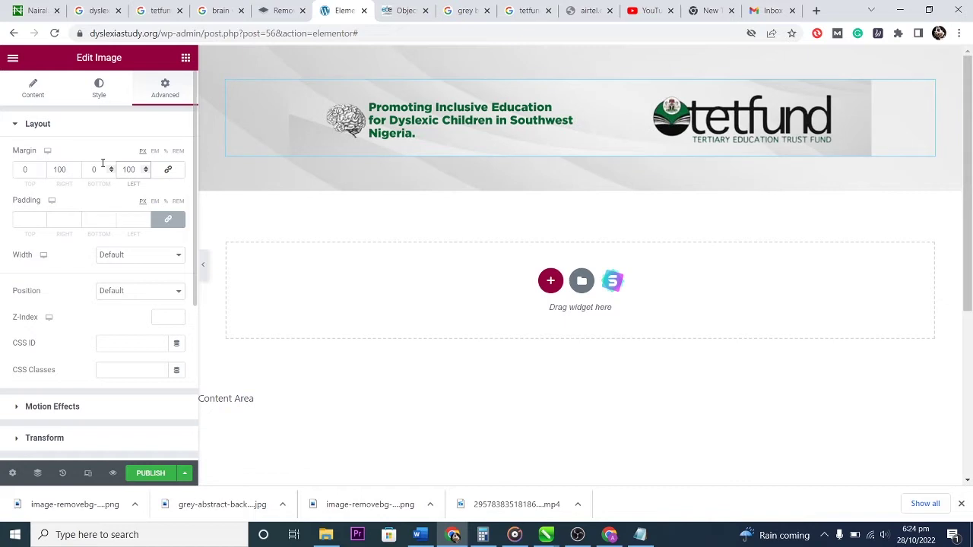
# Set the banner image height to 138 px in the Style settings.
pyautogui.click(32, 89)
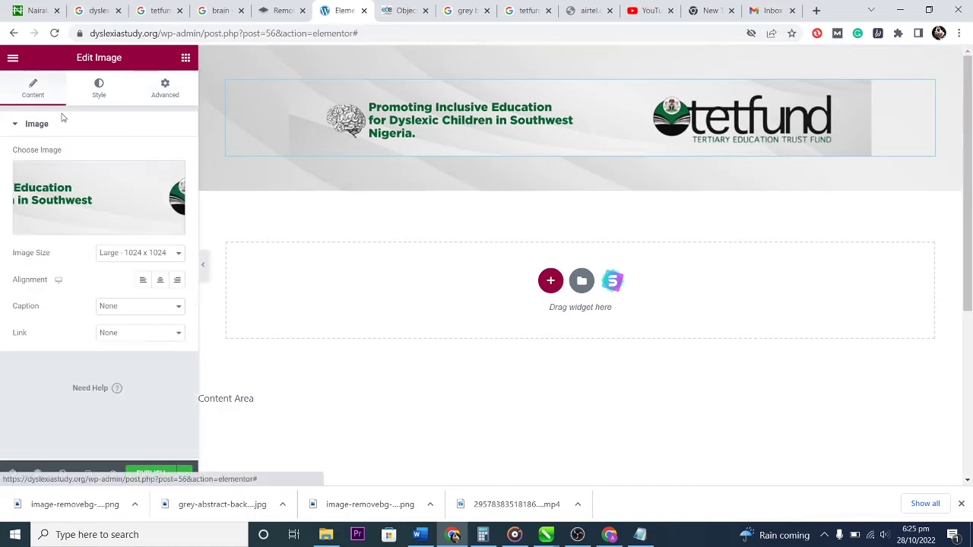
pyautogui.click(98, 85)
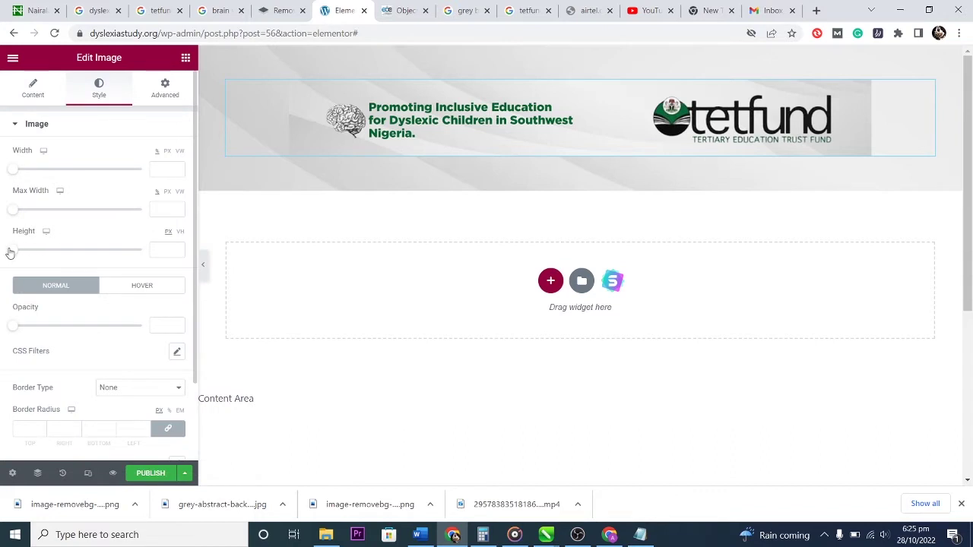
pyautogui.moveTo(11, 252); pyautogui.dragTo(45, 261)
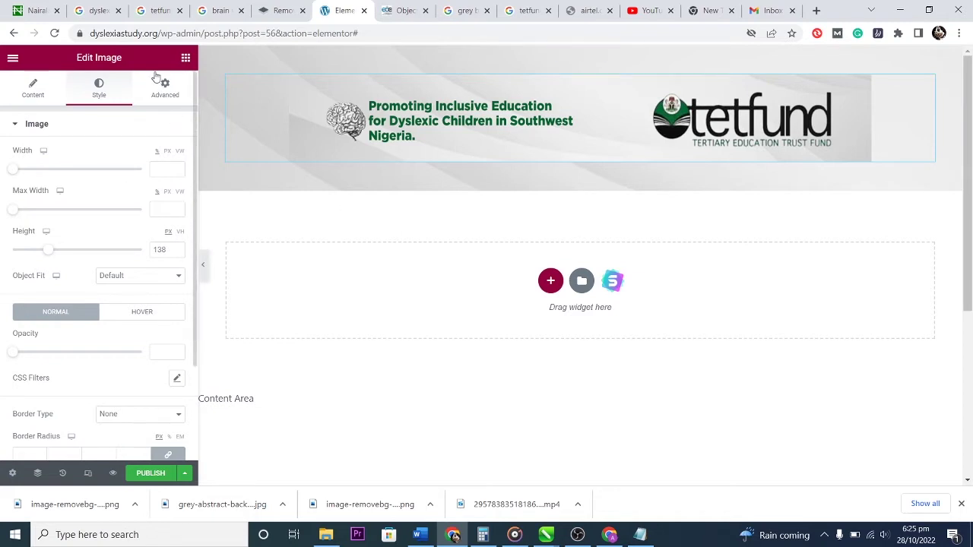
pyautogui.click(186, 58)
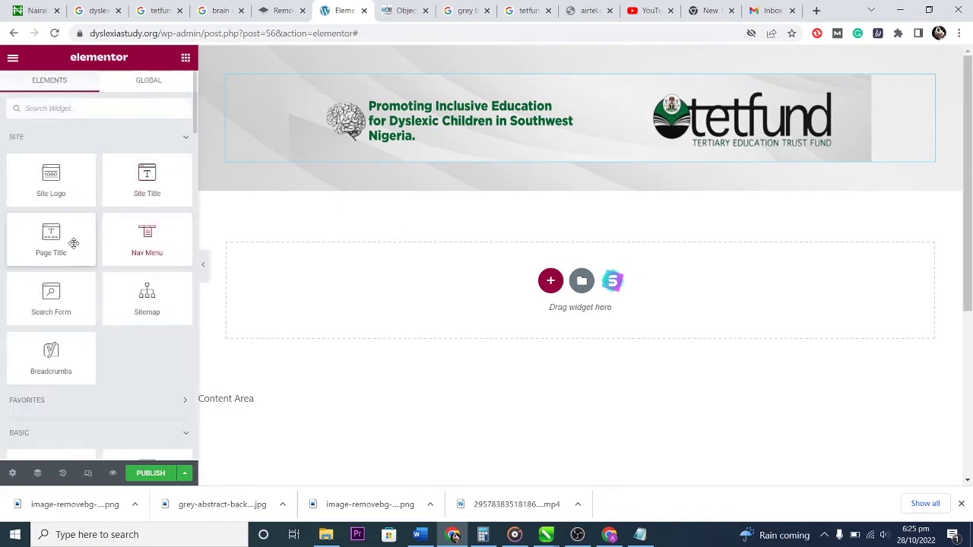
# Place a Nav Menu widget using Header Menu beneath the banner image.
pyautogui.moveTo(145, 238); pyautogui.dragTo(557, 156)
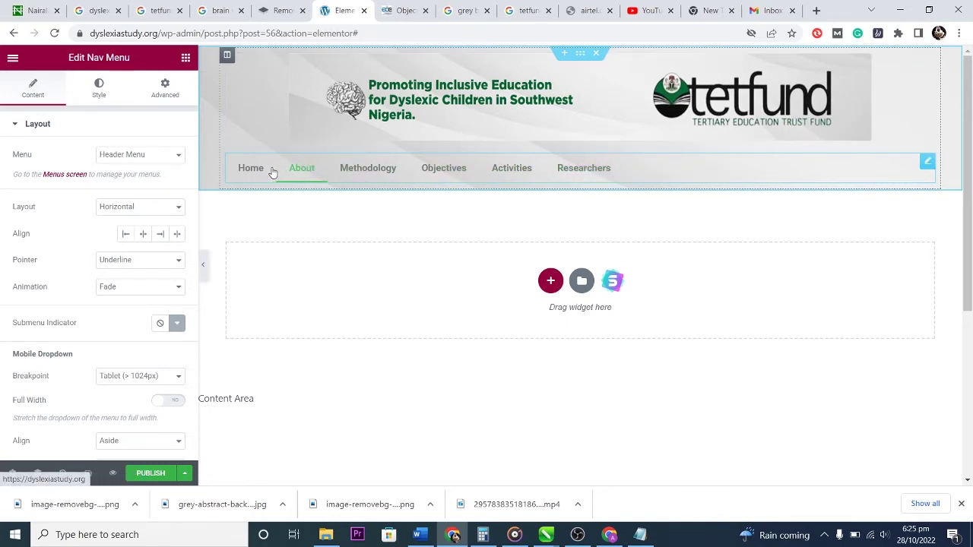
pyautogui.click(165, 88)
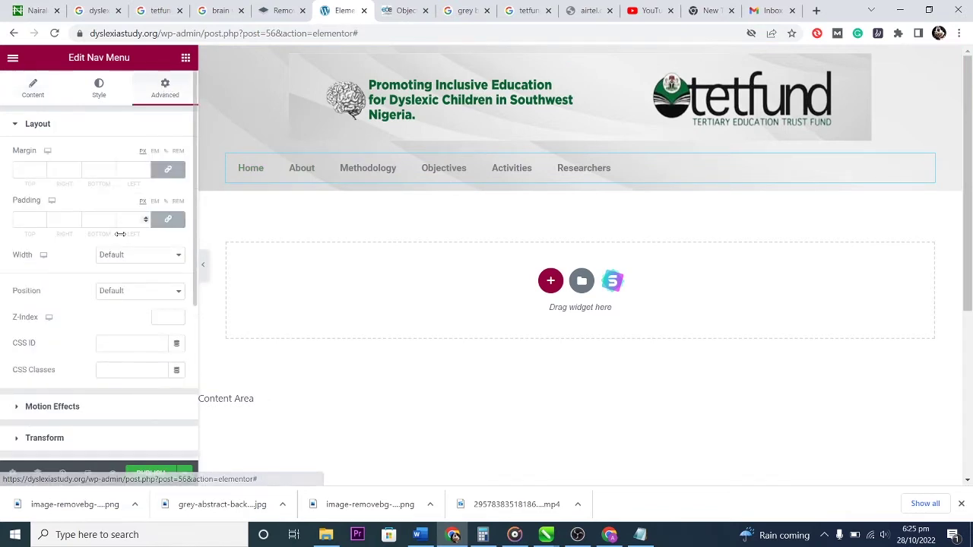
# Give the Nav Menu a classic dark green (#085320) background colour.
pyautogui.scroll(-4, 87, 319)
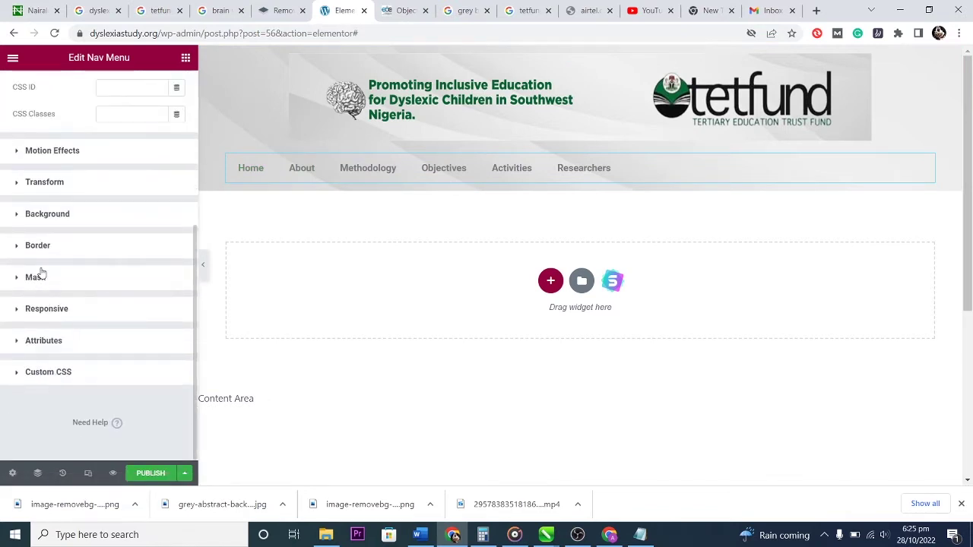
pyautogui.click(18, 215)
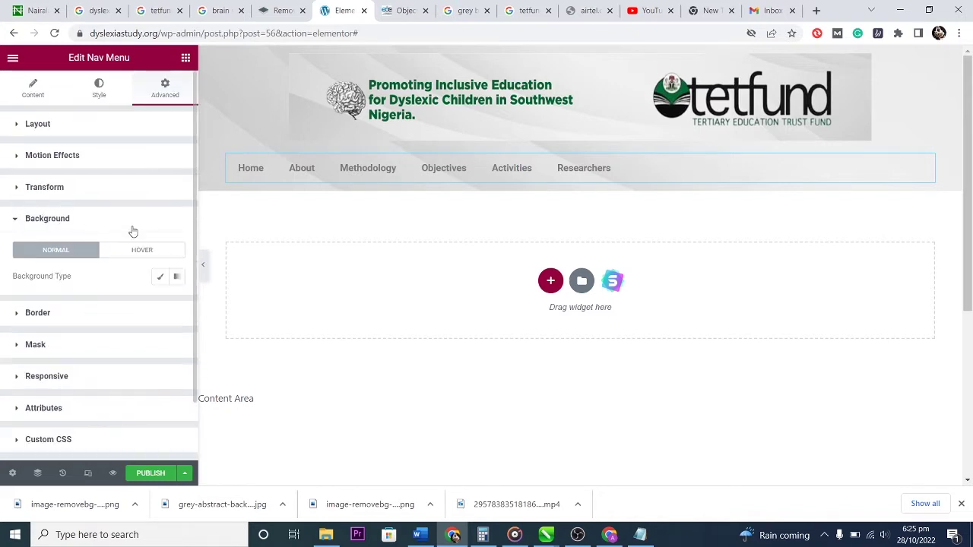
pyautogui.click(158, 278)
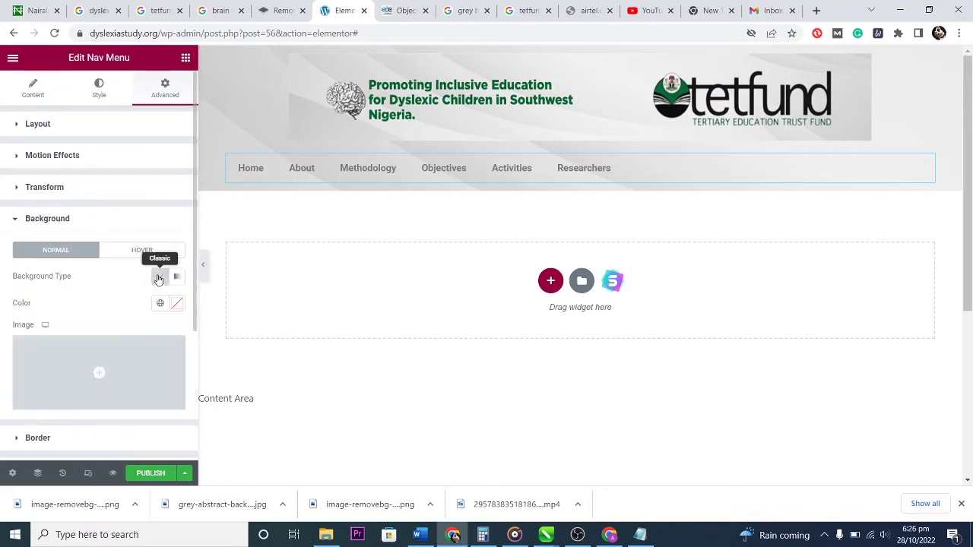
pyautogui.click(177, 303)
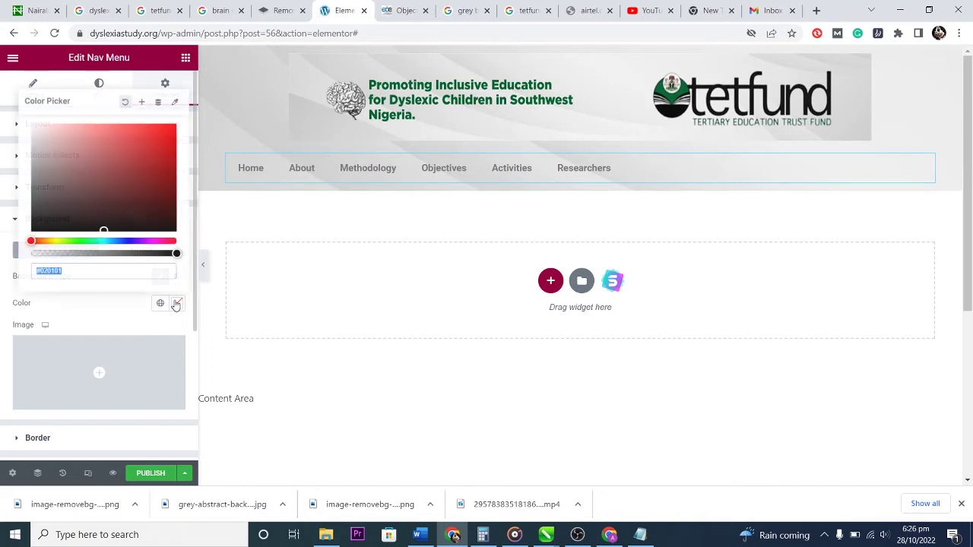
pyautogui.moveTo(159, 208); pyautogui.dragTo(71, 240)
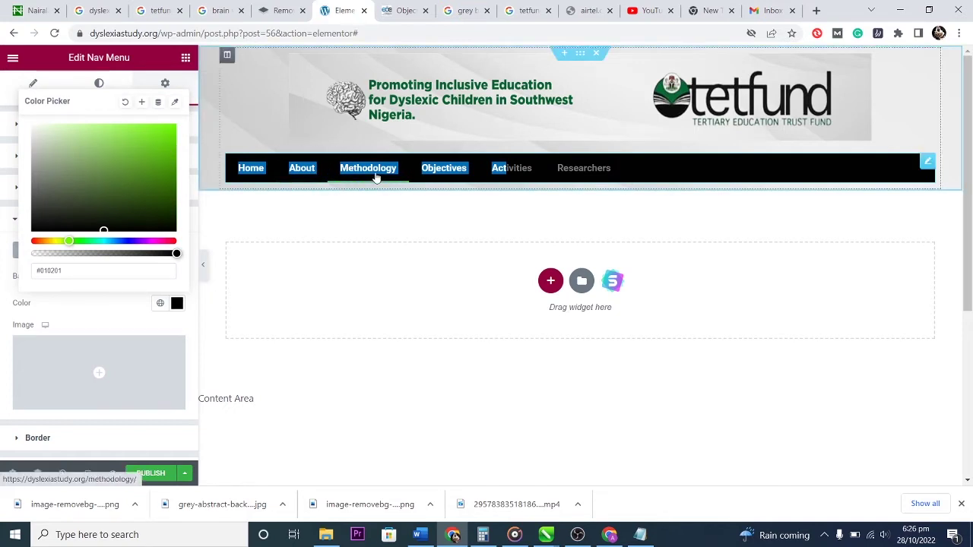
pyautogui.click(462, 174)
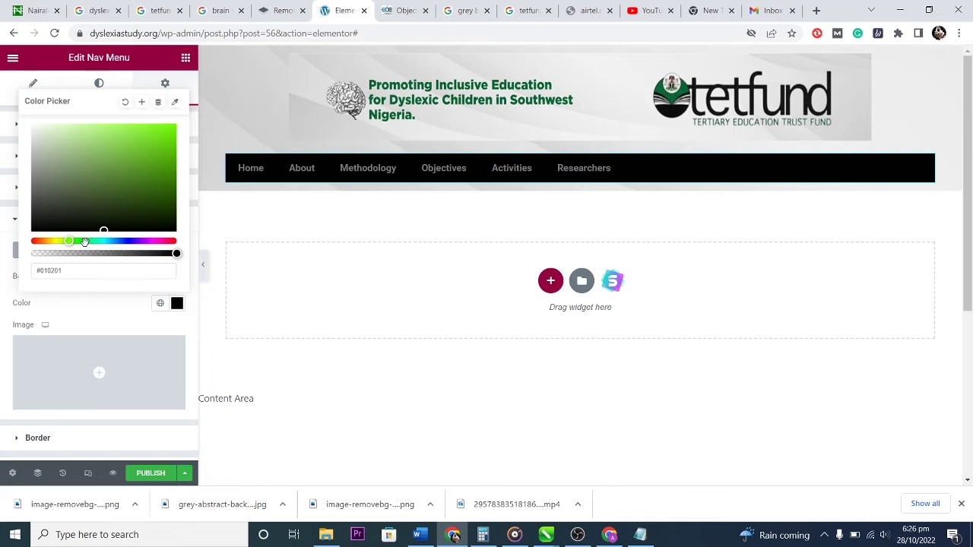
pyautogui.moveTo(84, 242); pyautogui.dragTo(87, 243)
pyautogui.moveTo(141, 159); pyautogui.dragTo(162, 197)
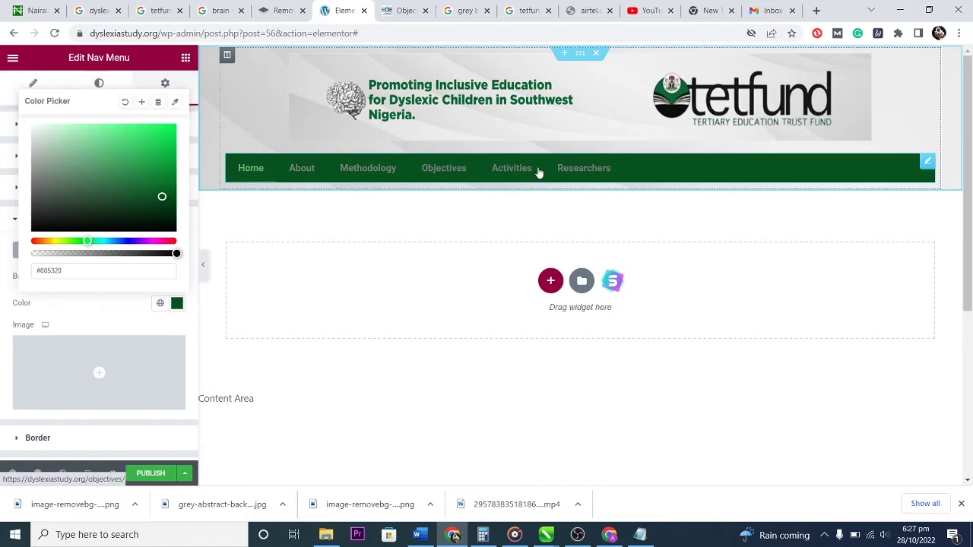
pyautogui.click(186, 87)
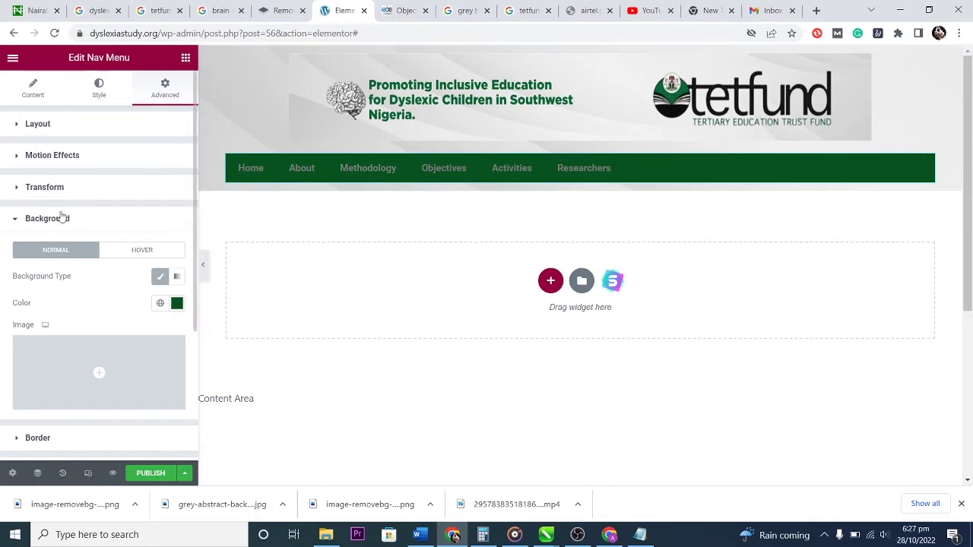
# Try a 16 px border radius on the menu, then clear it again.
pyautogui.scroll(-2, 101, 327)
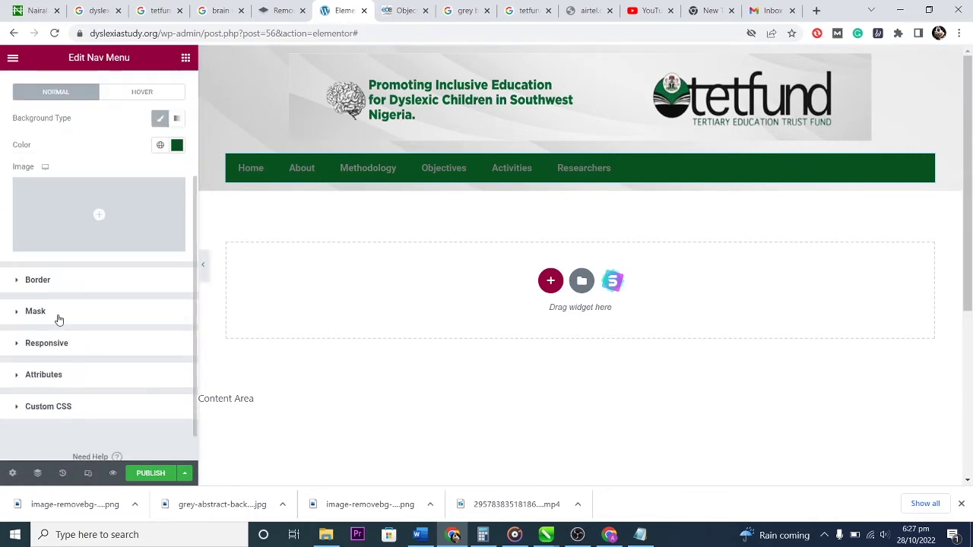
pyautogui.click(20, 280)
pyautogui.click(43, 349)
pyautogui.write('16')
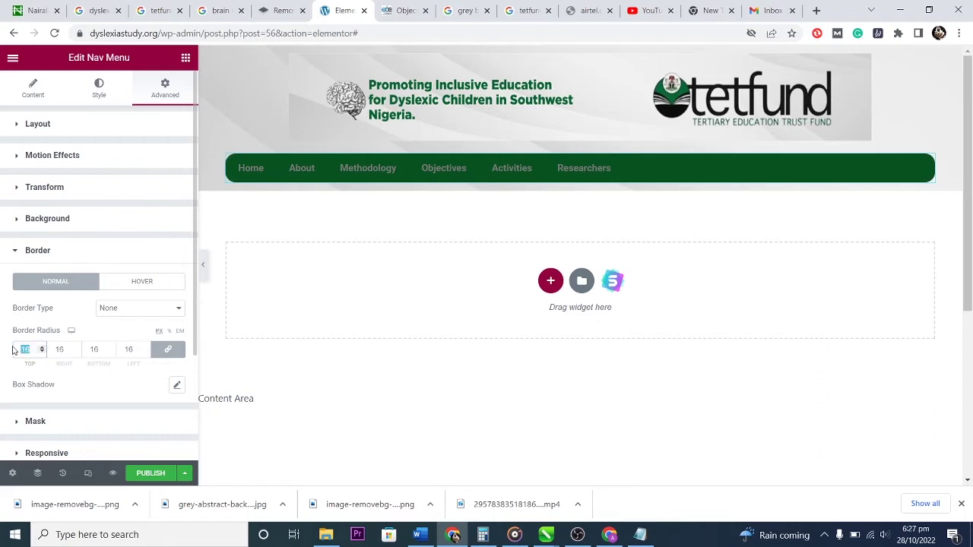
pyautogui.press('BackSpace')
pyautogui.click(77, 385)
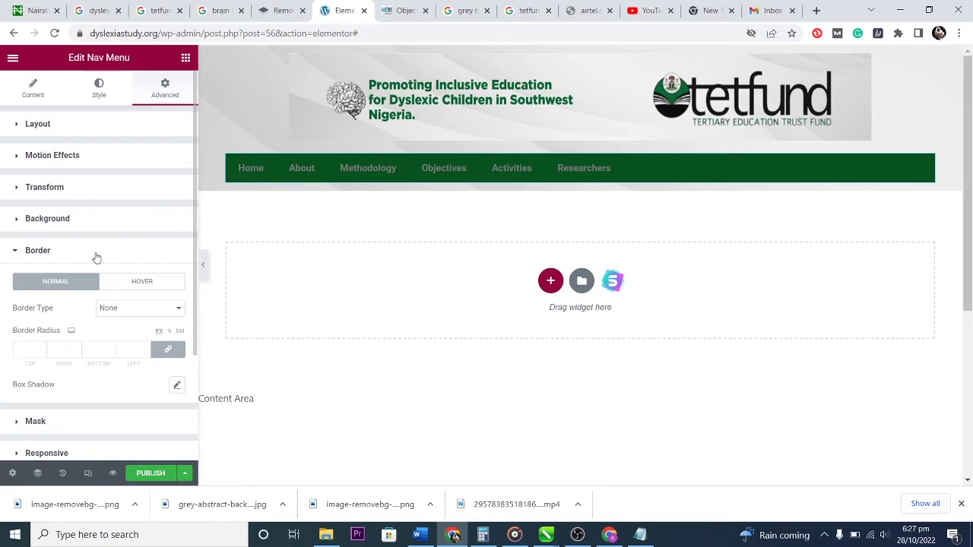
pyautogui.click(18, 123)
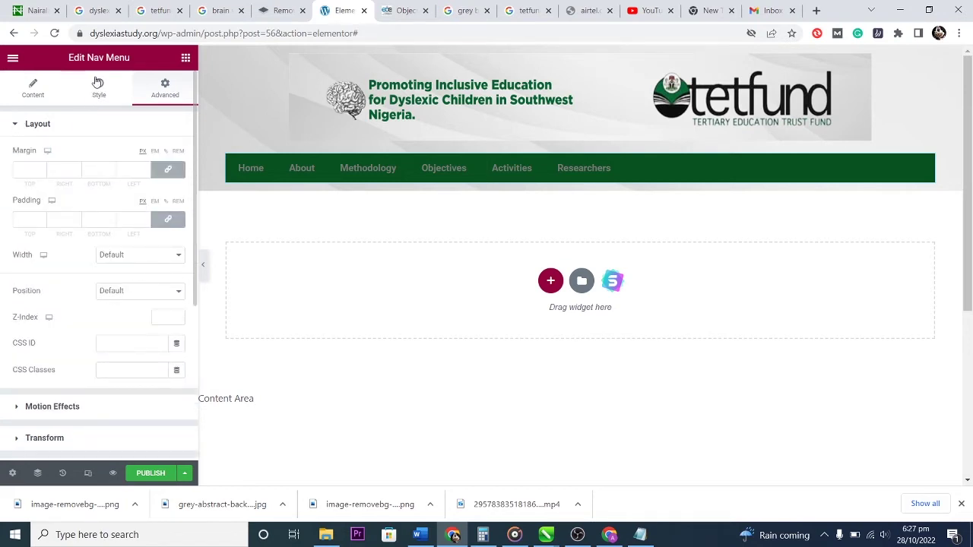
# Make the main menu link text white (#FFFFFF) and centre-align the links.
pyautogui.click(100, 89)
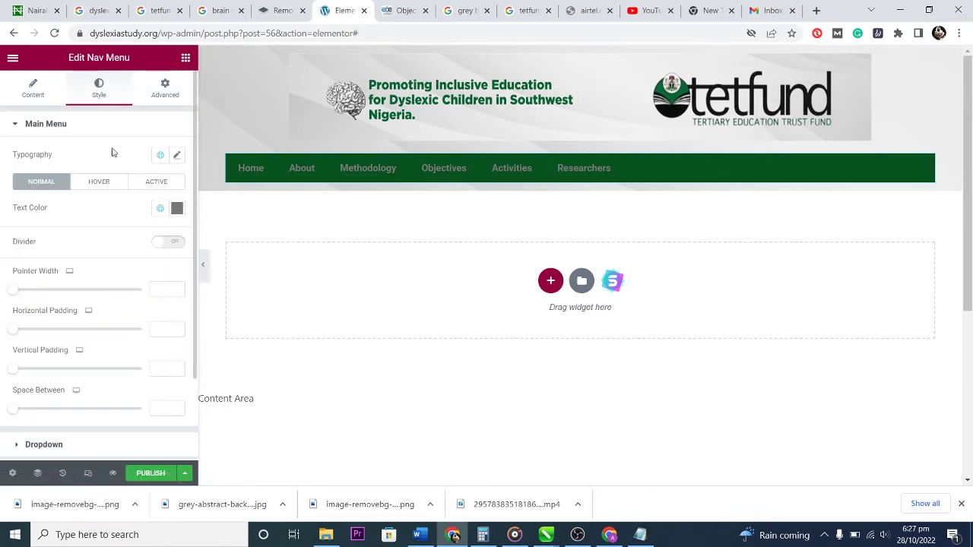
pyautogui.click(175, 209)
pyautogui.moveTo(73, 274)
pyautogui.mouseDown()
pyautogui.moveTo(50, 277)
pyautogui.moveTo(17, 242)
pyautogui.mouseUp()
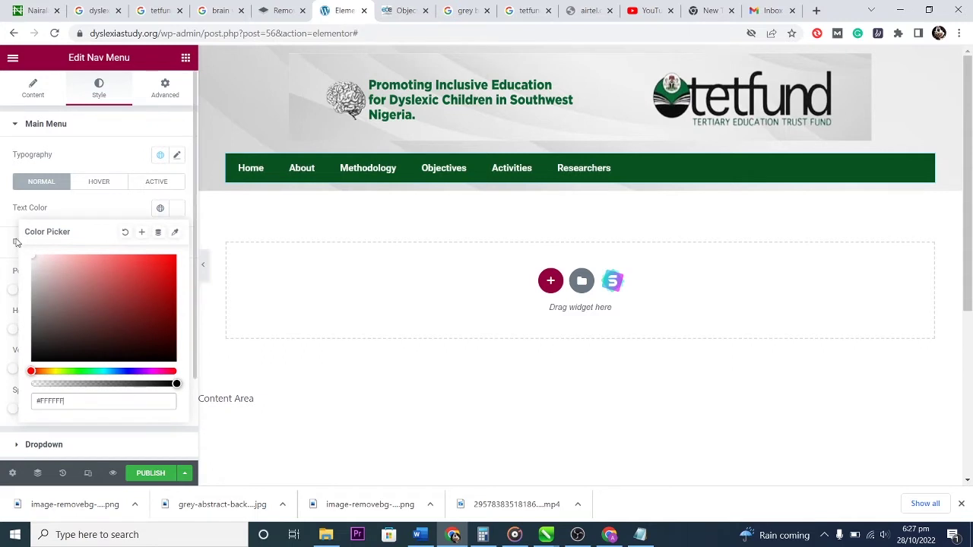
pyautogui.click(126, 162)
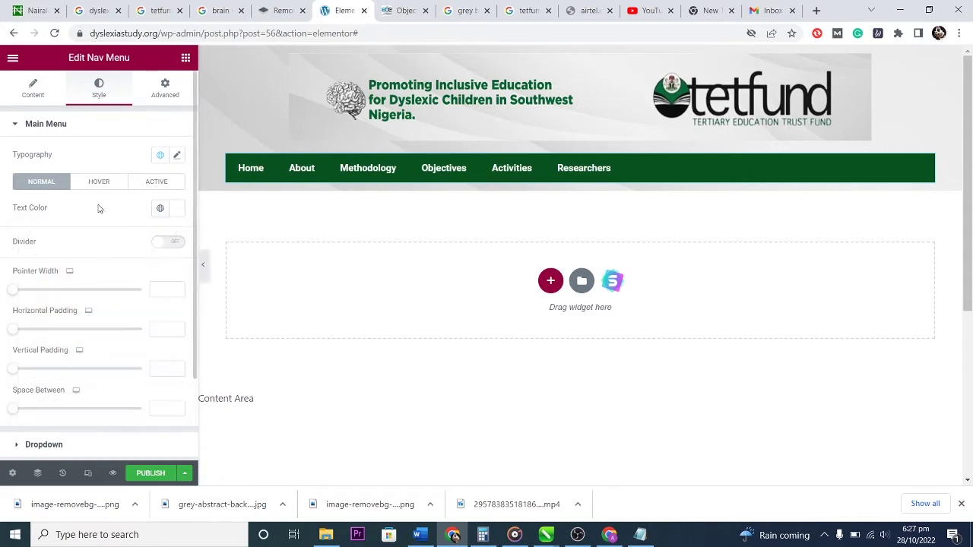
pyautogui.click(43, 91)
pyautogui.click(143, 236)
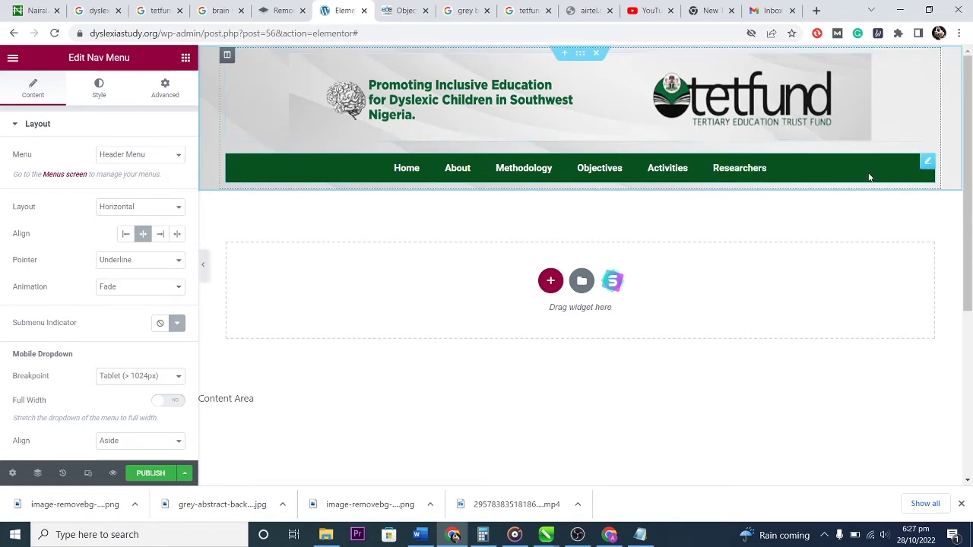
# Unlink the Nav Menu's margins and set right to 100 px and left to 99 px.
pyautogui.click(164, 87)
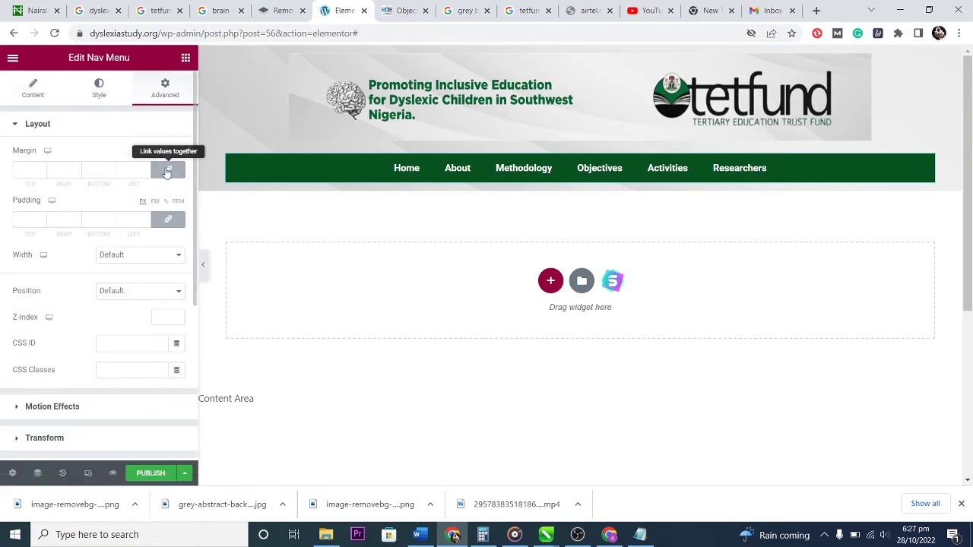
pyautogui.click(166, 171)
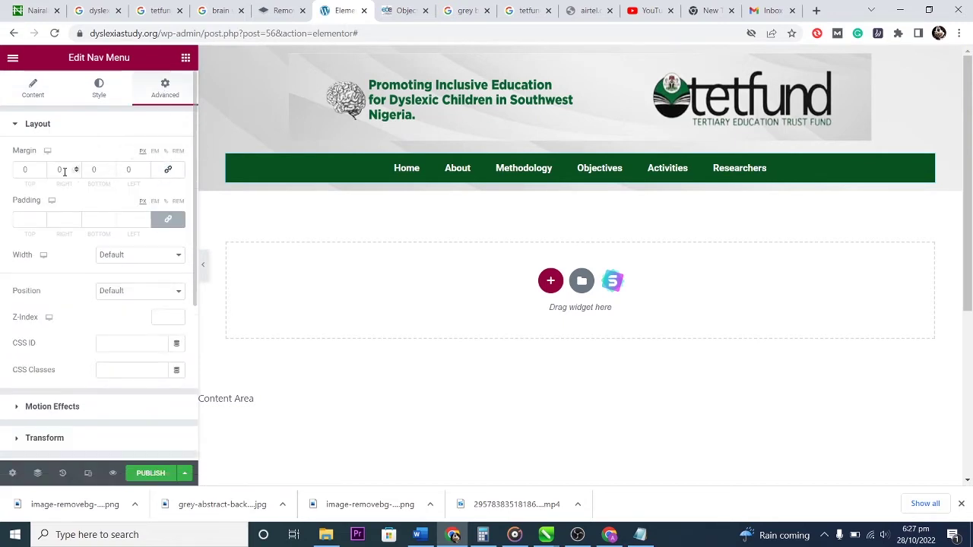
pyautogui.click(76, 167)
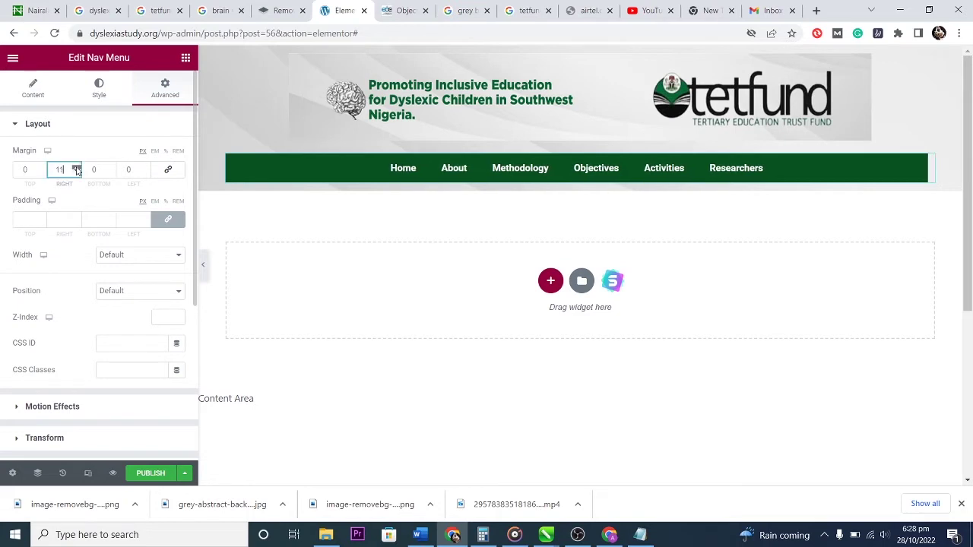
pyautogui.moveTo(76, 170); pyautogui.dragTo(76, 169)
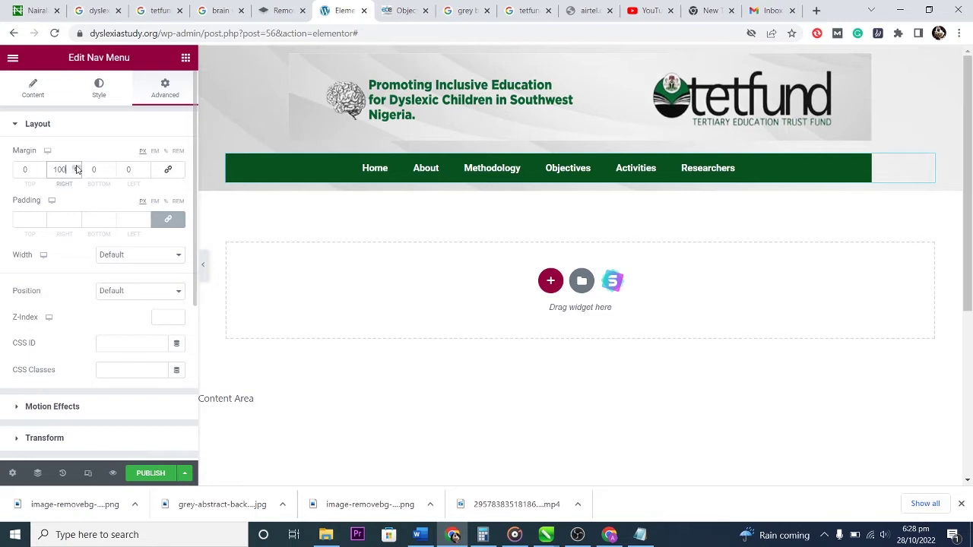
pyautogui.moveTo(144, 169); pyautogui.dragTo(146, 170)
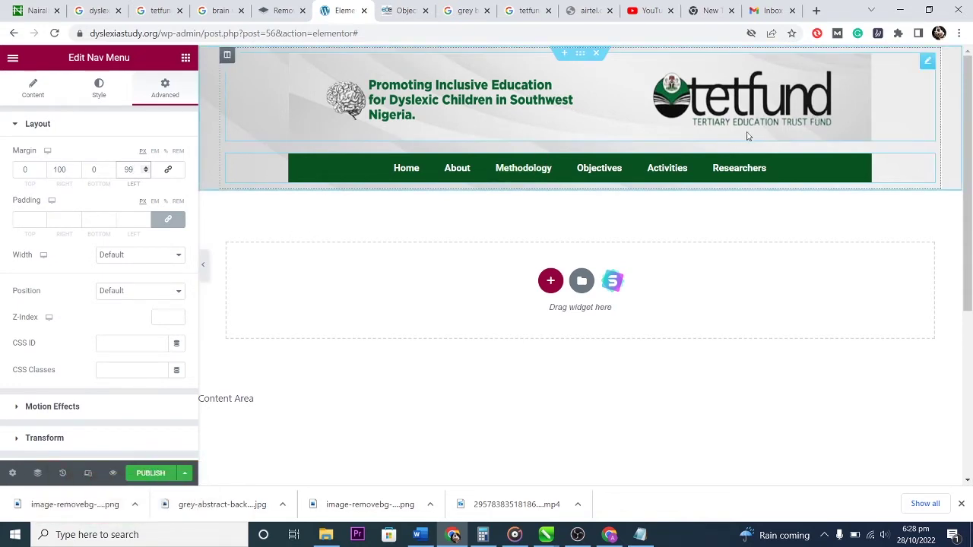
# Set the banner image's right and left margins to 100 px to match the menu.
pyautogui.click(924, 64)
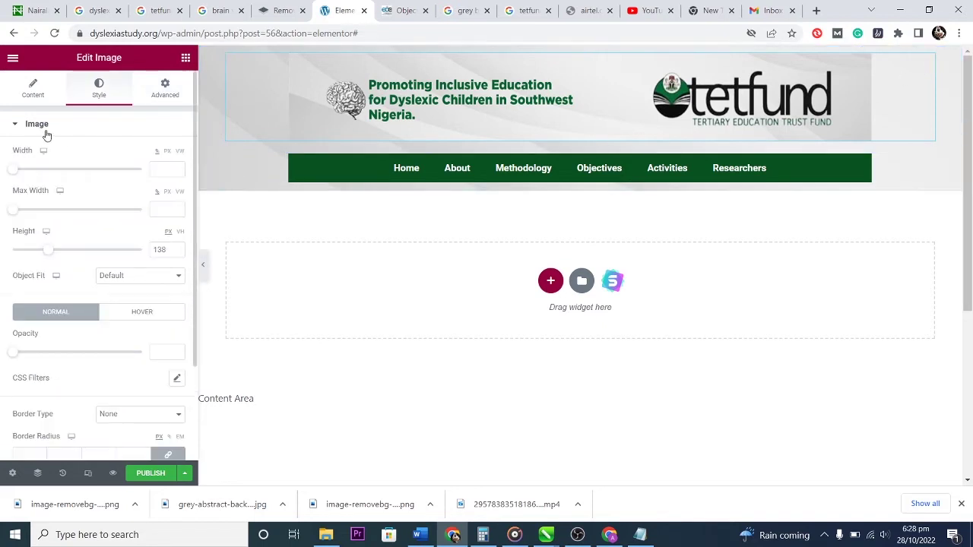
pyautogui.moveTo(13, 172); pyautogui.dragTo(151, 173)
pyautogui.click(164, 92)
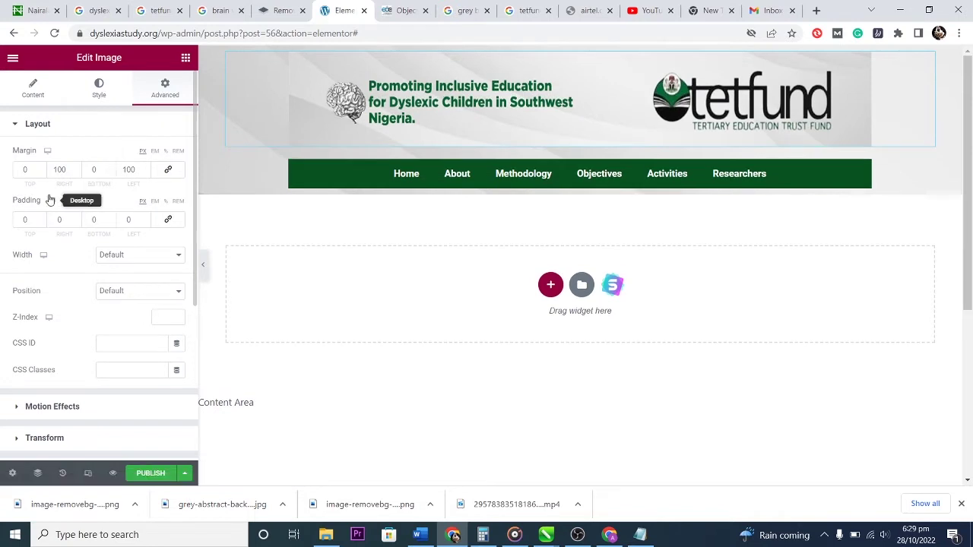
pyautogui.moveTo(43, 167); pyautogui.dragTo(43, 168)
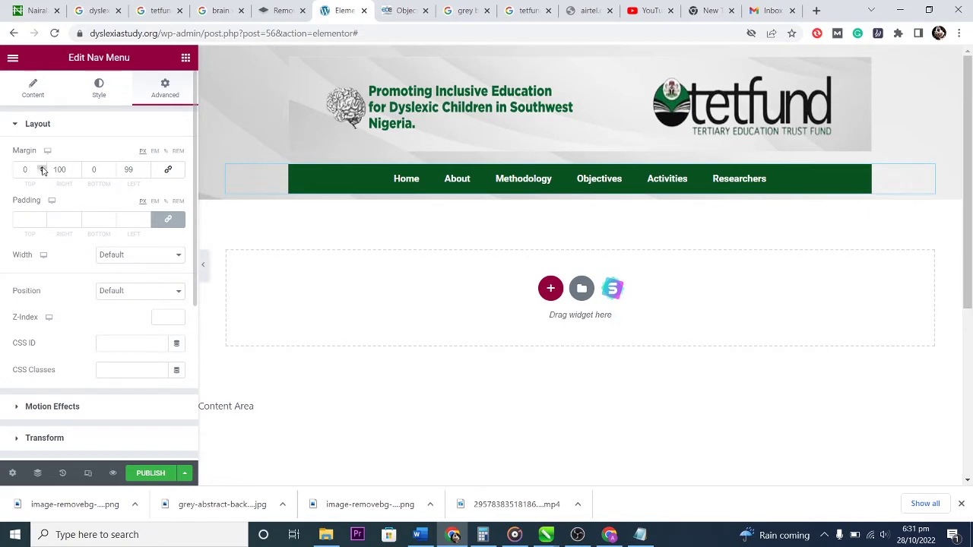
# Lower the Nav Menu's top margin to -17 px so it sits flush under the banner.
pyautogui.click(43, 173)
pyautogui.click(41, 174)
pyautogui.click(41, 173)
pyautogui.click(41, 173)
pyautogui.click(41, 173)
pyautogui.click(41, 173)
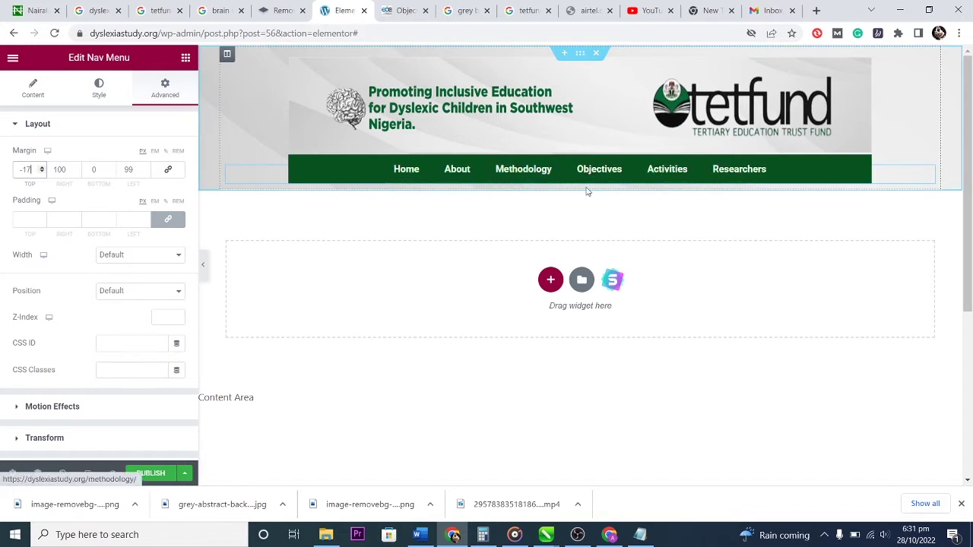
pyautogui.click(99, 88)
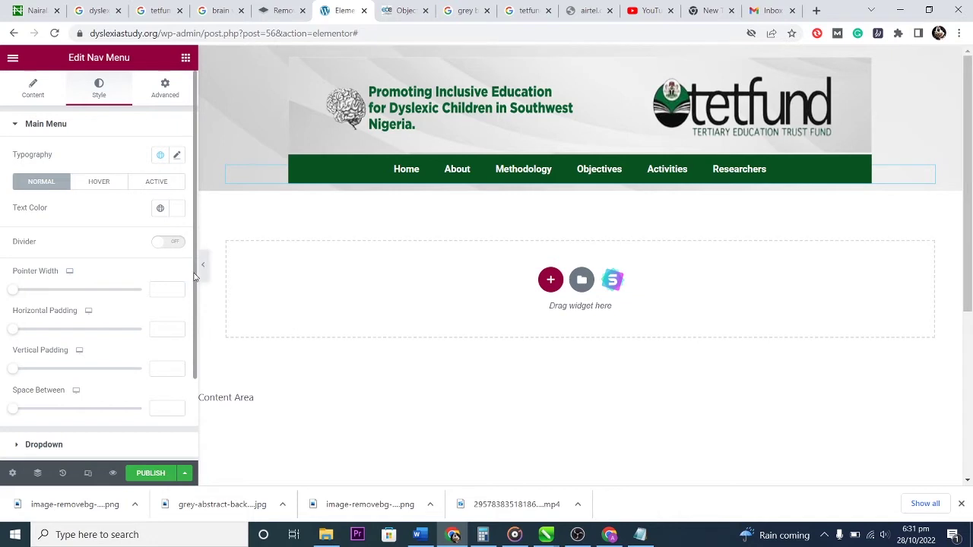
# Turn on dividers between the navigation menu links.
pyautogui.click(174, 243)
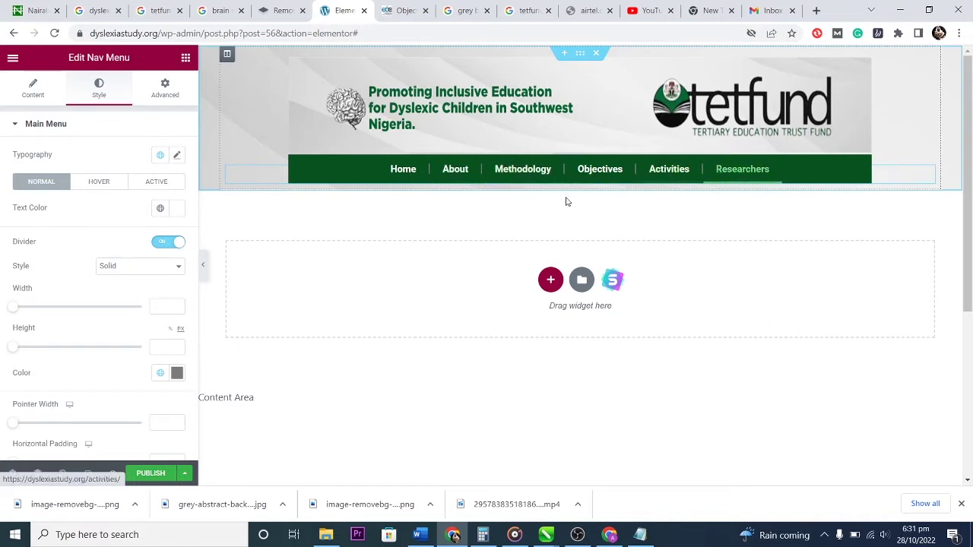
pyautogui.scroll(-1, 126, 292)
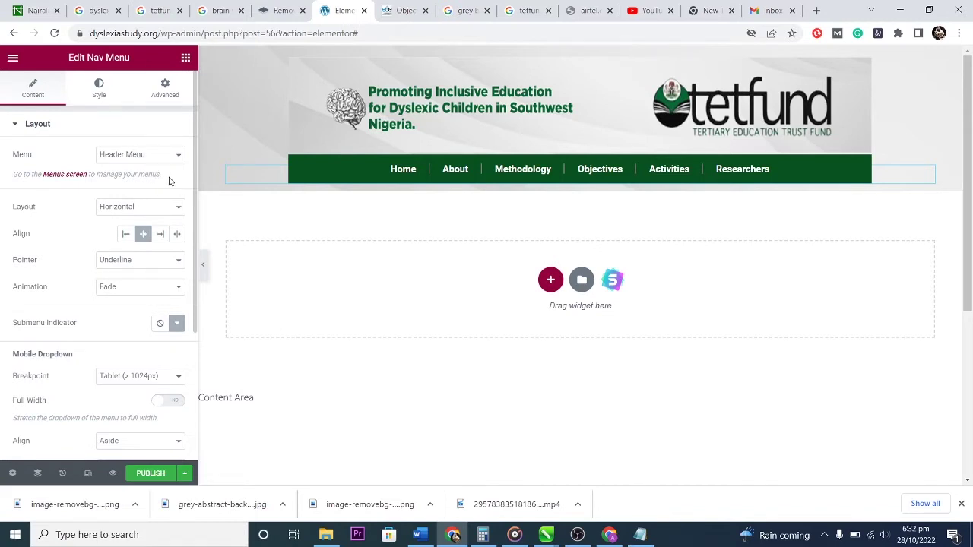
pyautogui.scroll(-1, 152, 213)
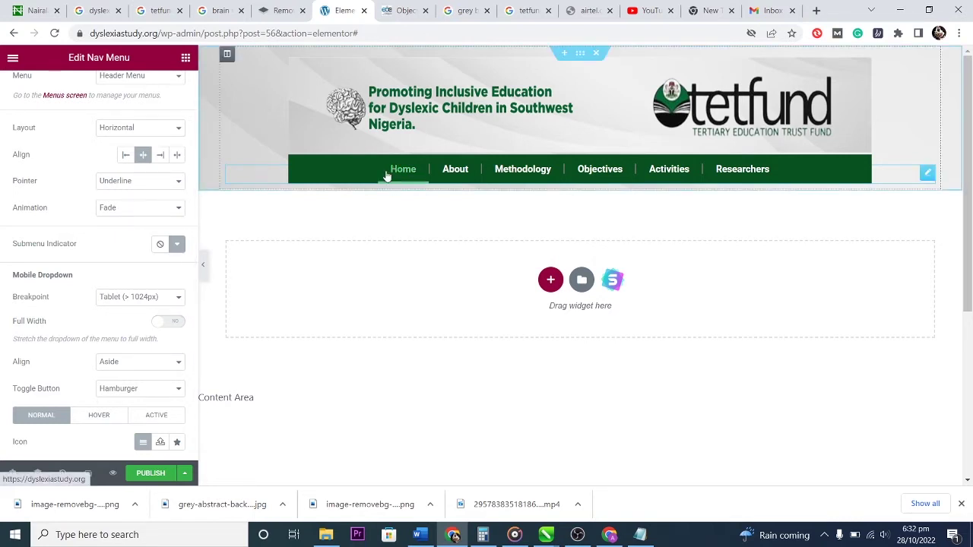
# Change the Nav Menu hover pointer to Overline, then to Background.
pyautogui.click(141, 185)
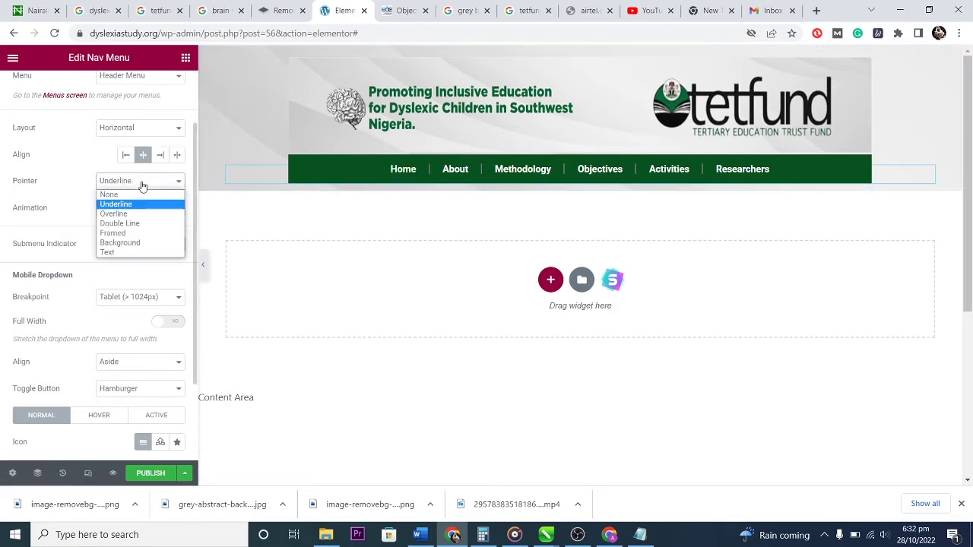
pyautogui.press('Escape')
pyautogui.click(140, 217)
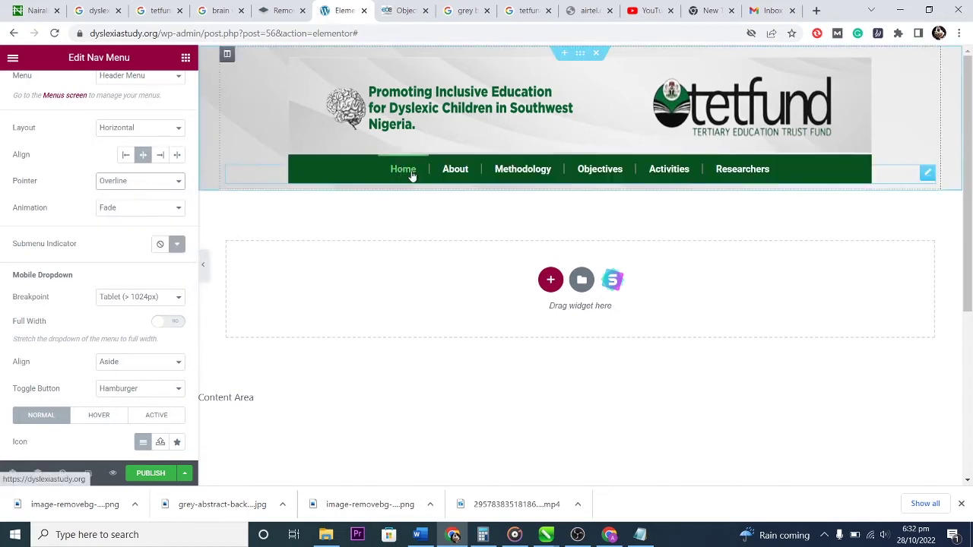
pyautogui.click(144, 186)
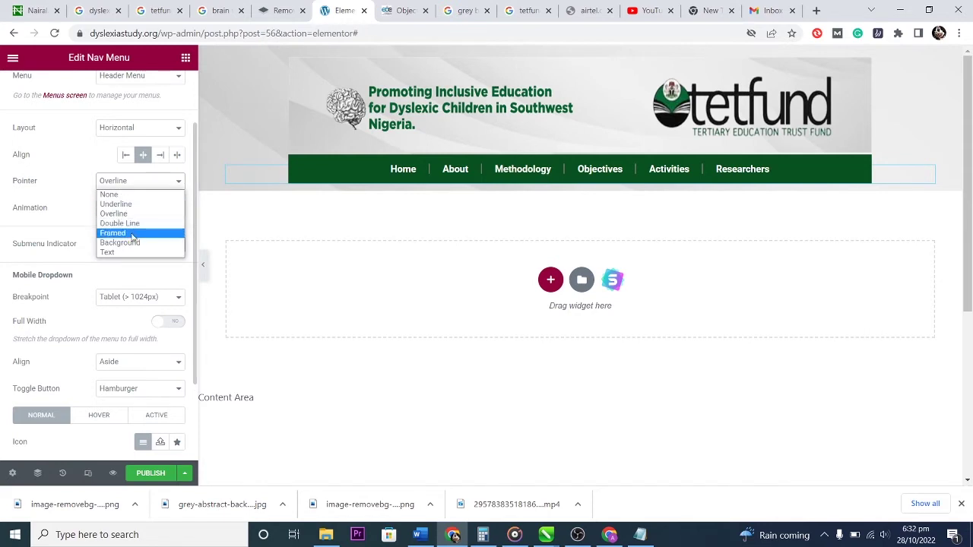
pyautogui.click(133, 243)
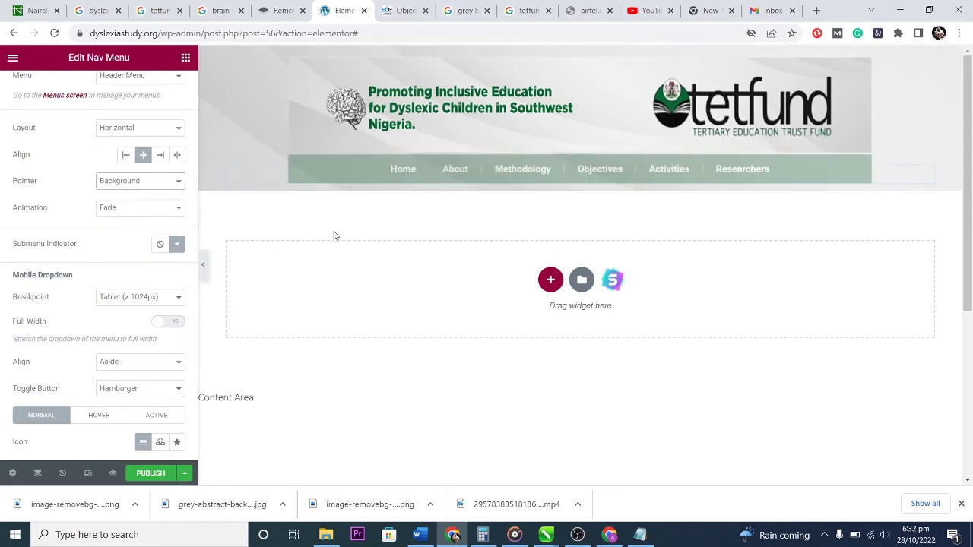
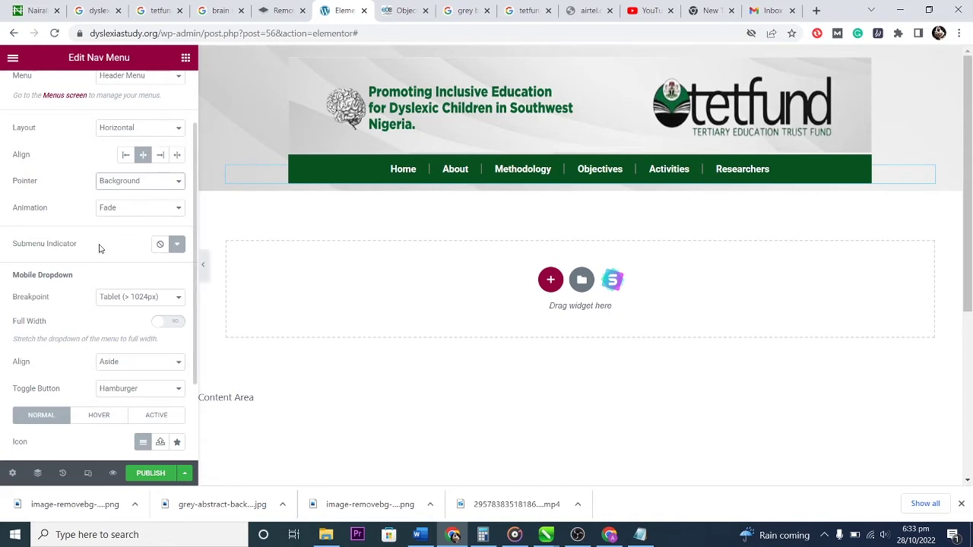
# Insert the Caret Down icon as the submenu indicator and keep the dropdown breakpoint at Tablet.
pyautogui.click(177, 246)
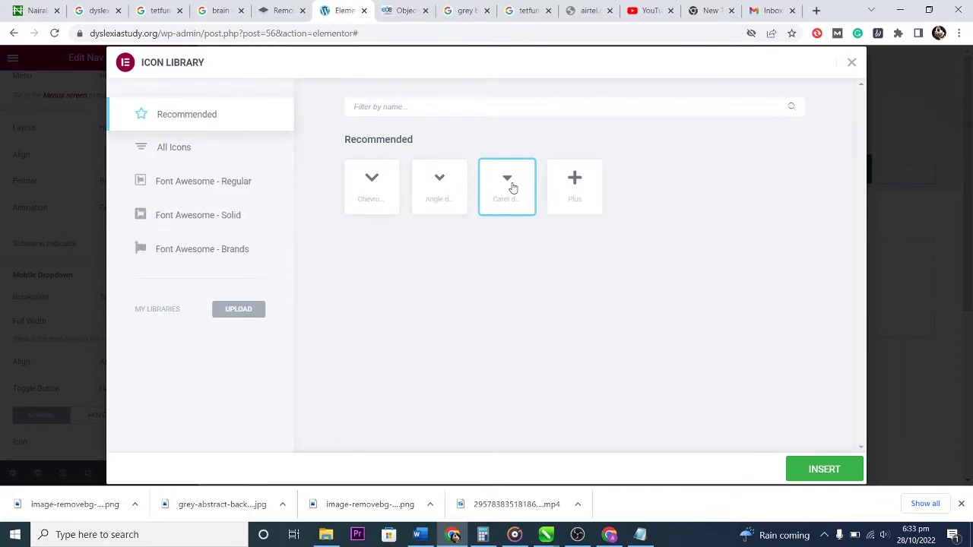
pyautogui.click(820, 468)
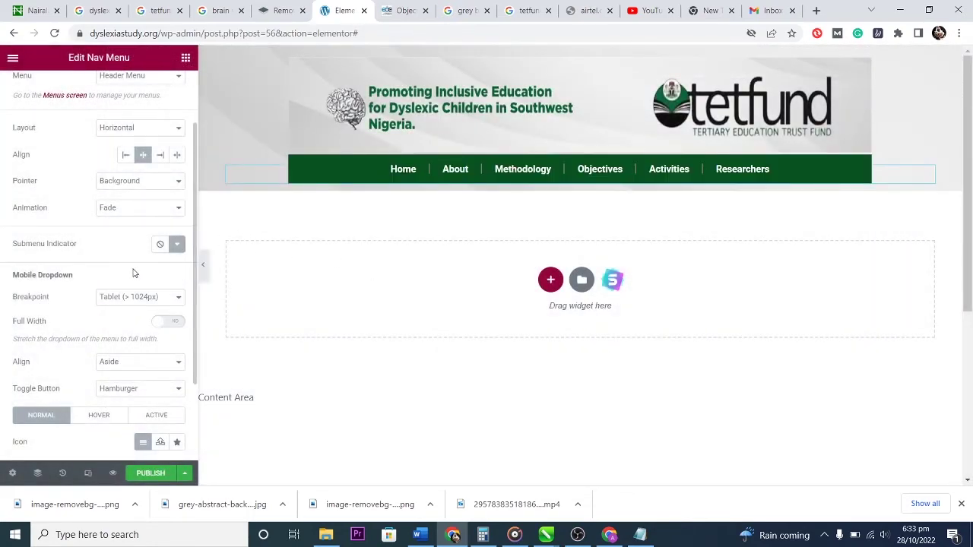
pyautogui.scroll(-2, 133, 272)
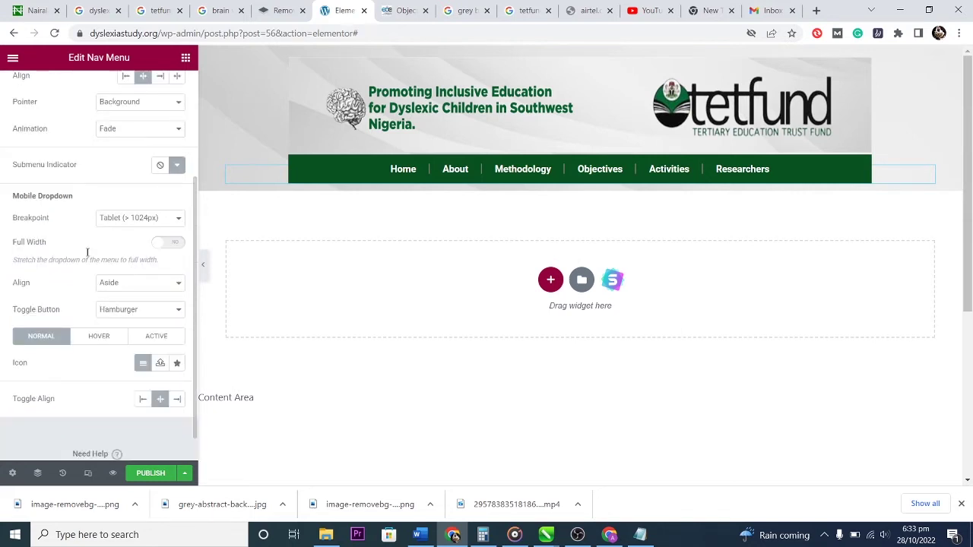
pyautogui.click(174, 221)
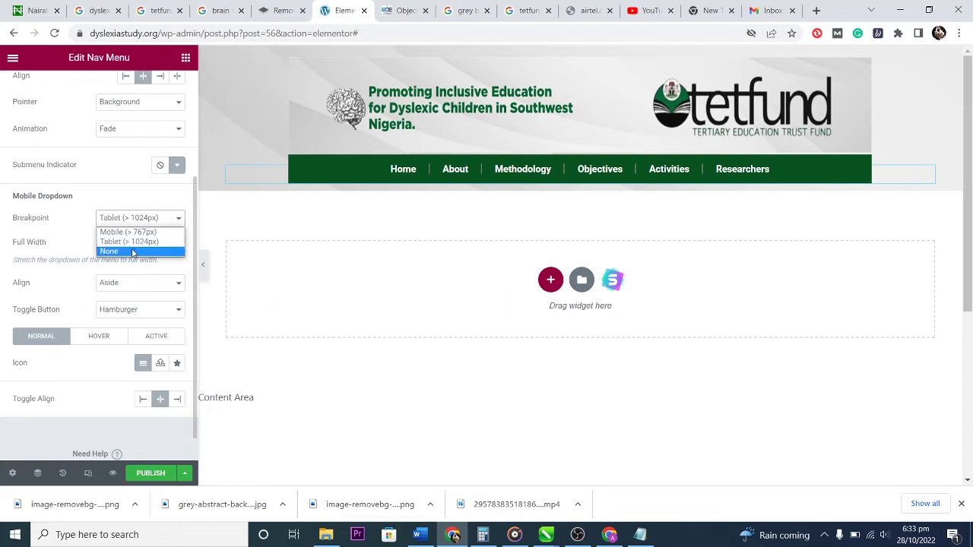
pyautogui.click(174, 219)
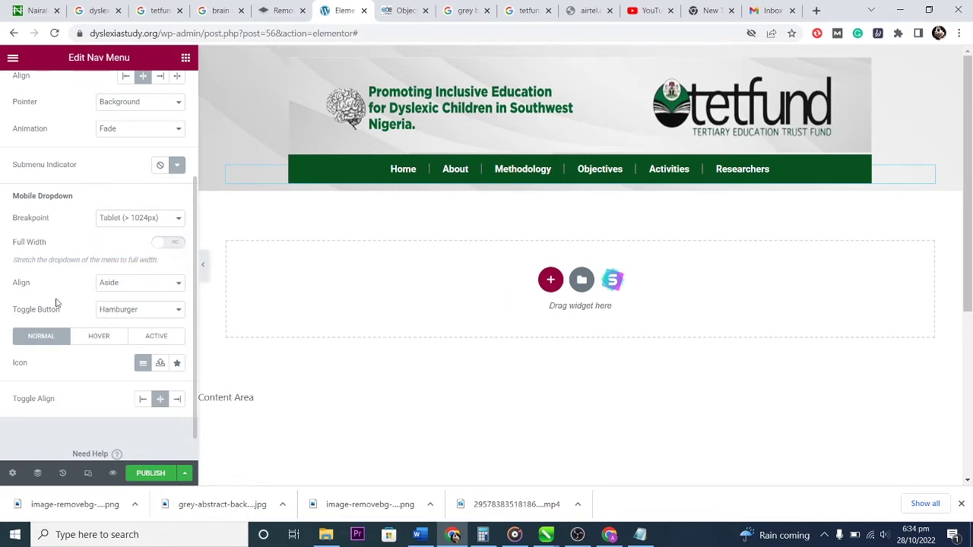
pyautogui.scroll(-1, 38, 295)
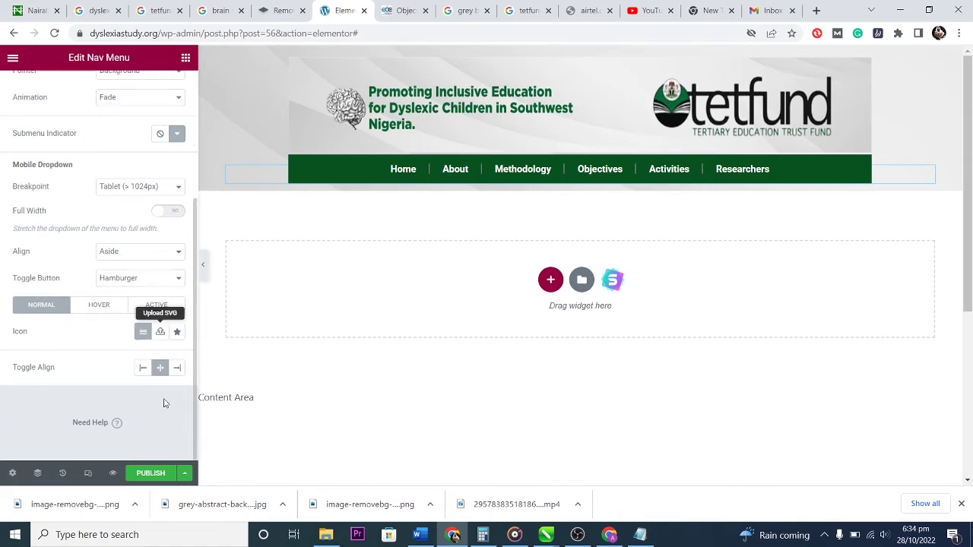
pyautogui.click(87, 472)
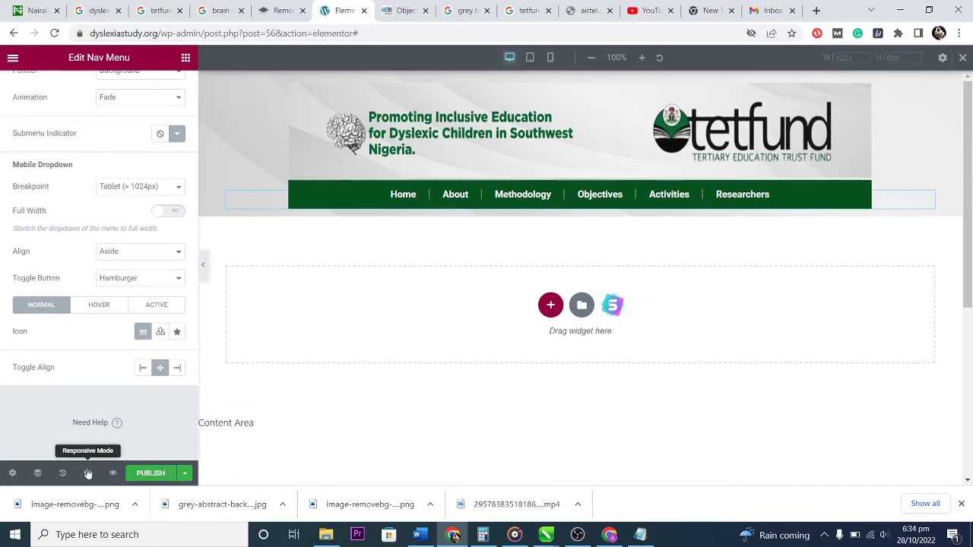
# In the Mobile preview, switch the dropdown to Full Width and set Align to Center, testing the hamburger.
pyautogui.click(549, 57)
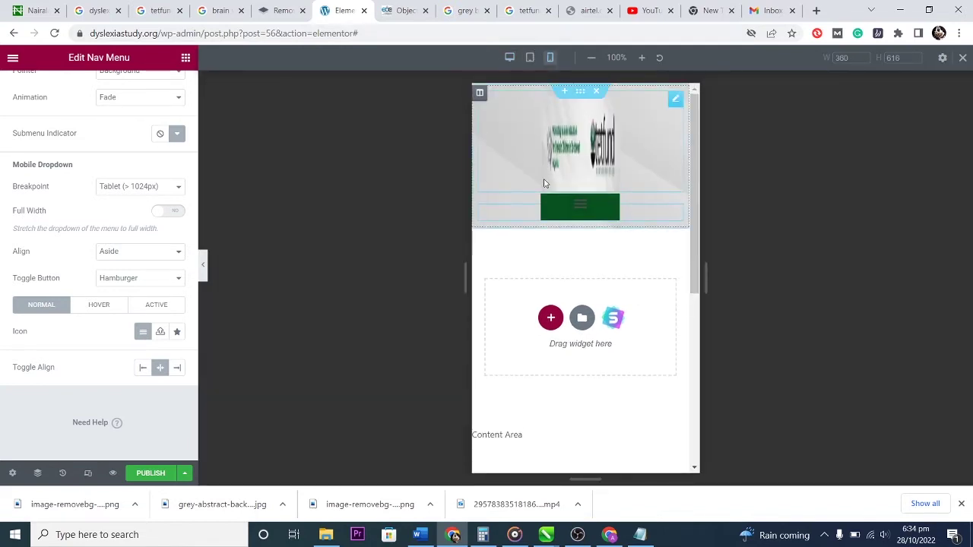
pyautogui.click(582, 207)
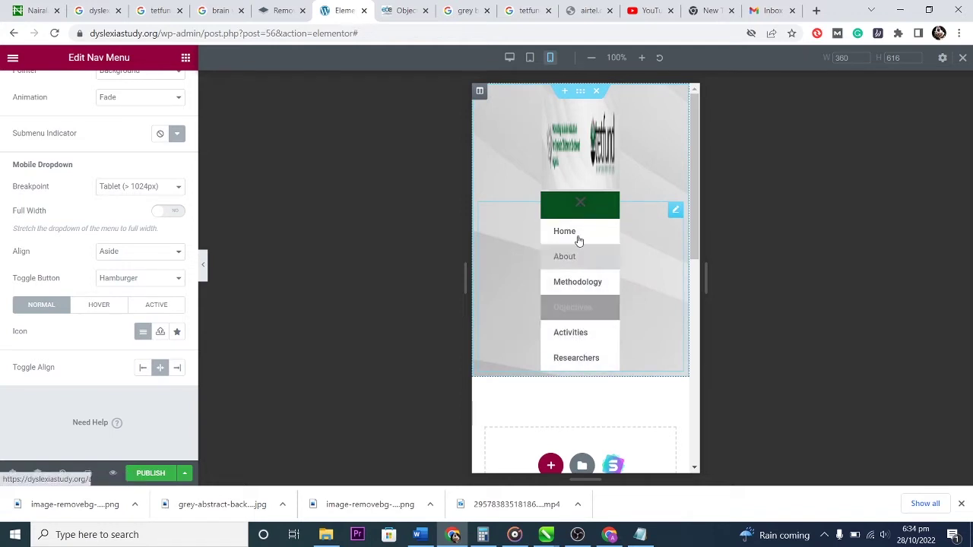
pyautogui.click(179, 213)
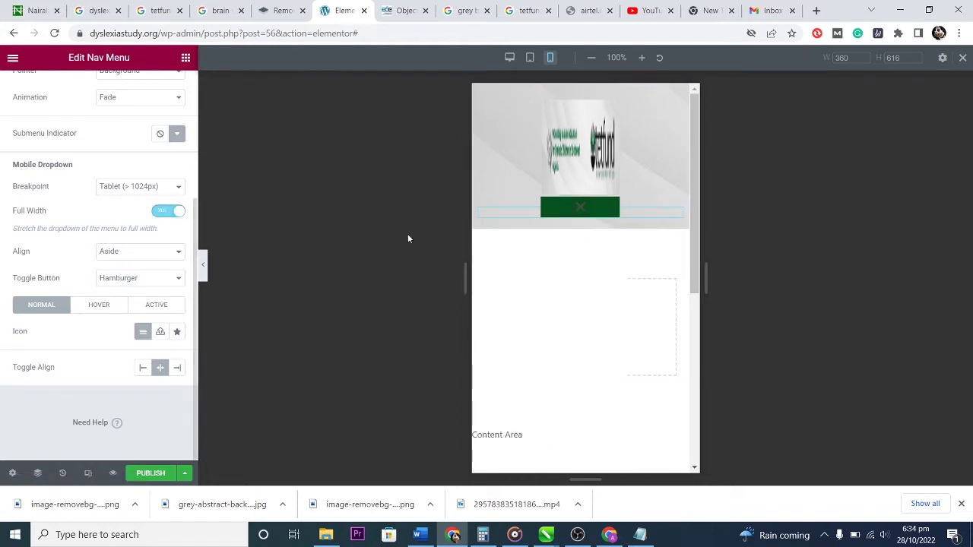
pyautogui.click(583, 208)
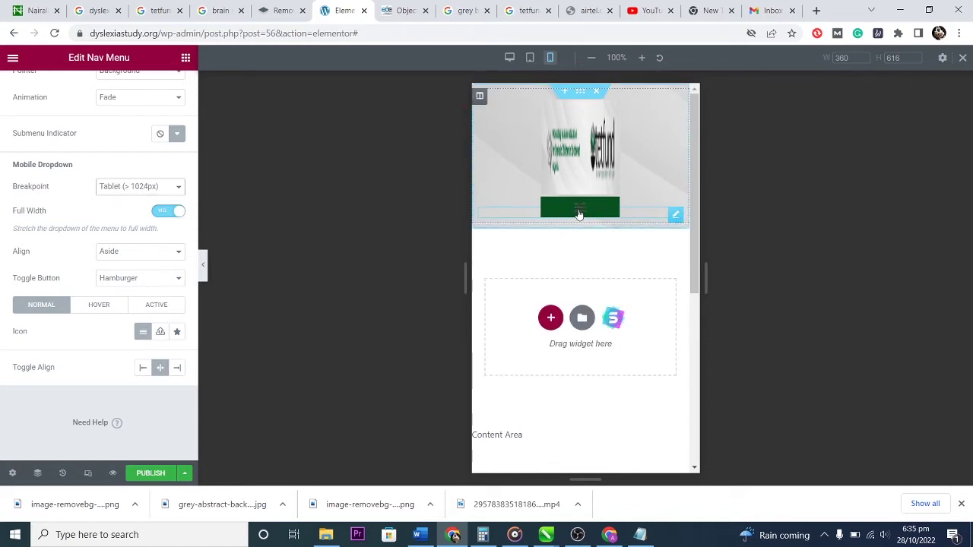
pyautogui.click(579, 212)
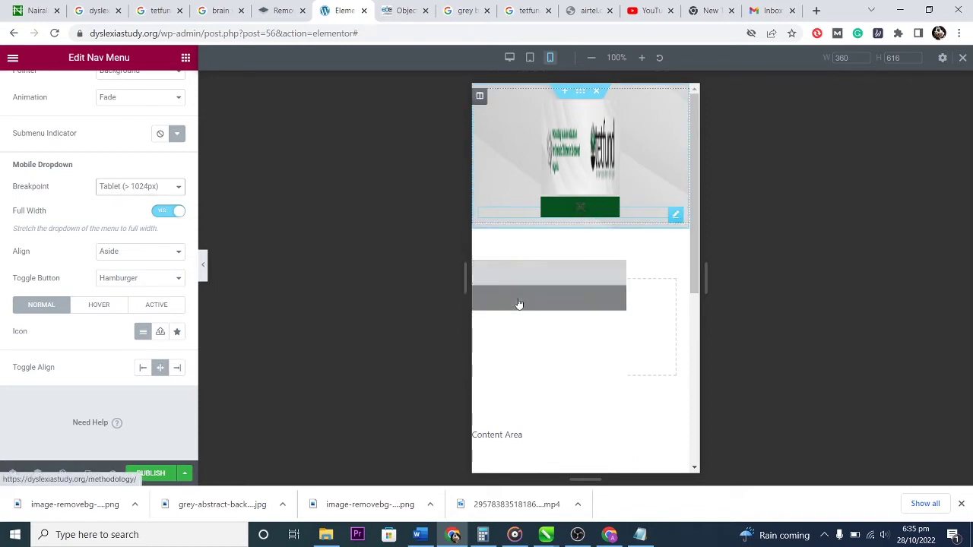
pyautogui.click(142, 256)
pyautogui.click(134, 275)
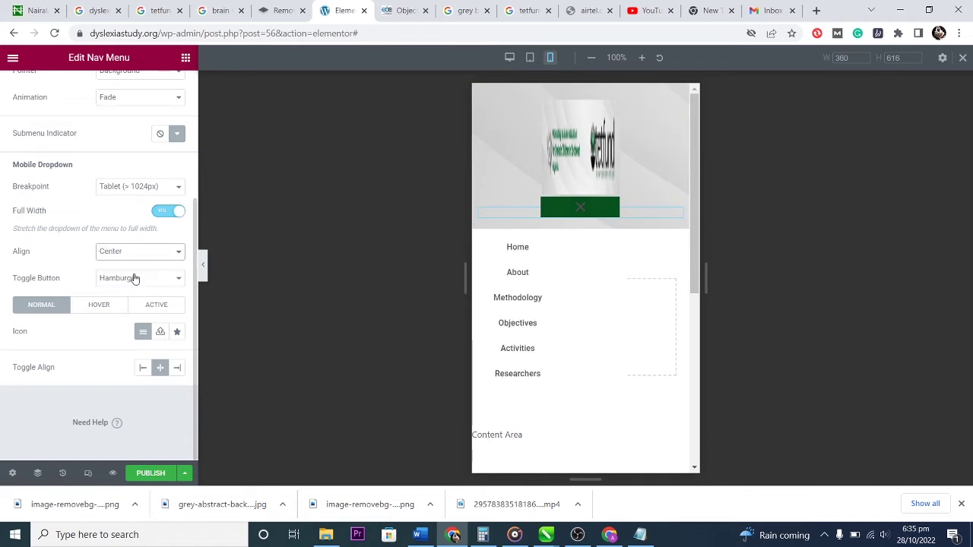
pyautogui.click(557, 247)
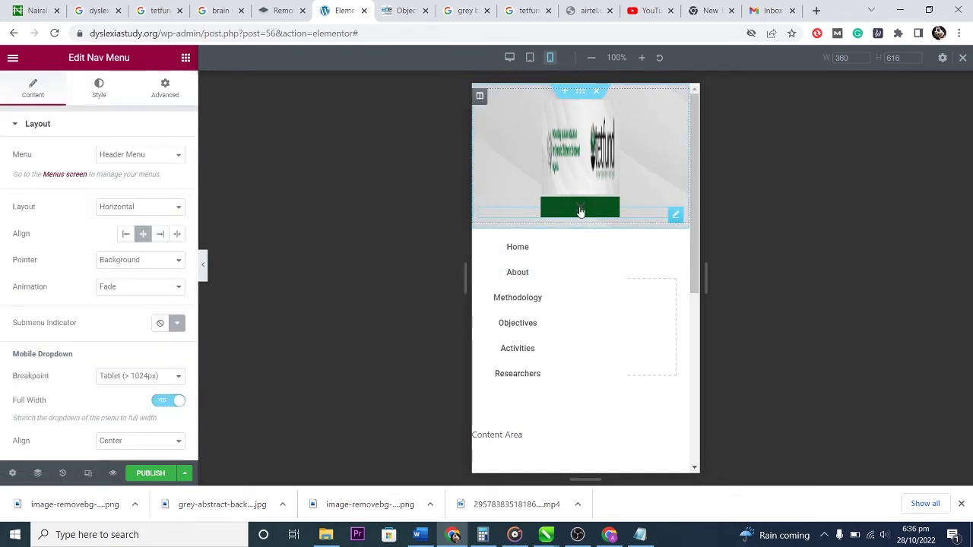
# Select the header banner image and set Width and Max Width to 100 and Height to 55.
pyautogui.click(580, 149)
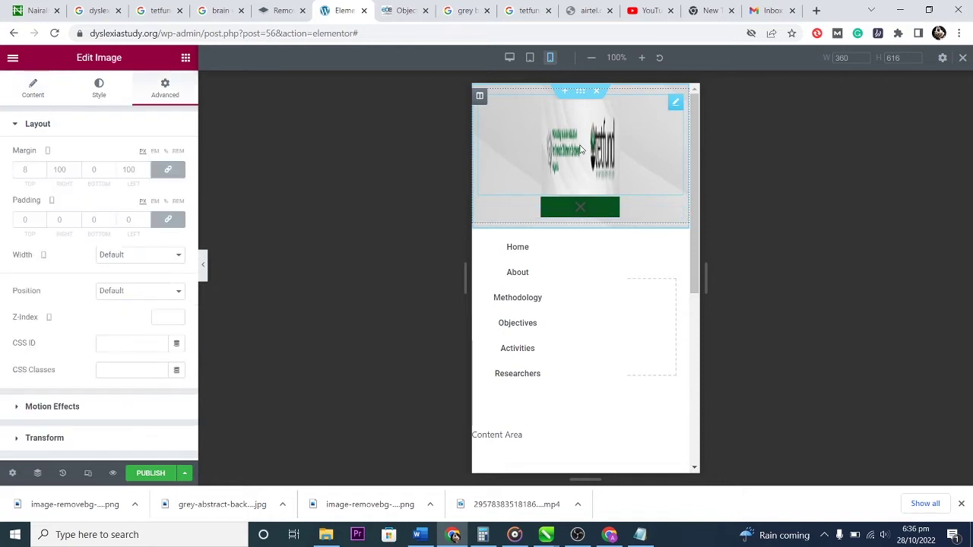
pyautogui.click(99, 87)
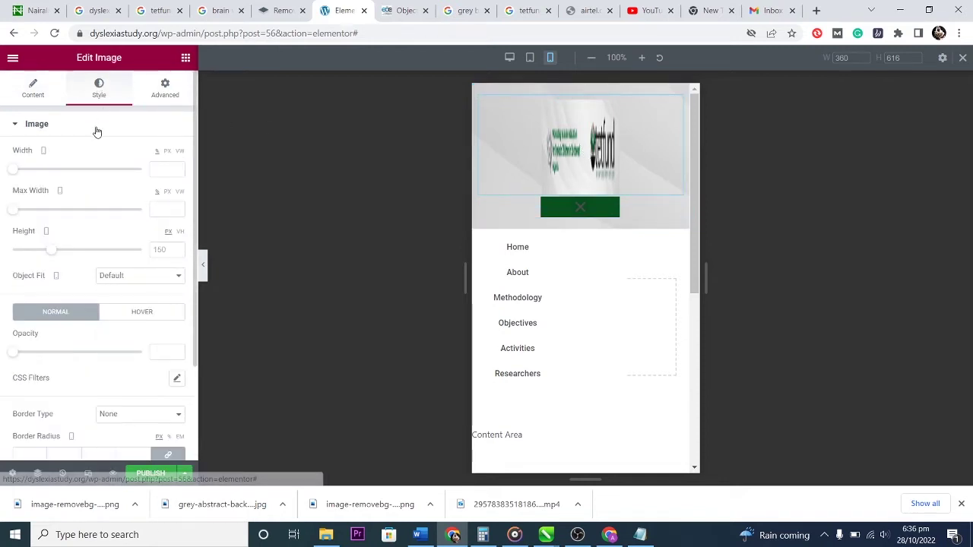
pyautogui.moveTo(12, 172); pyautogui.dragTo(144, 170)
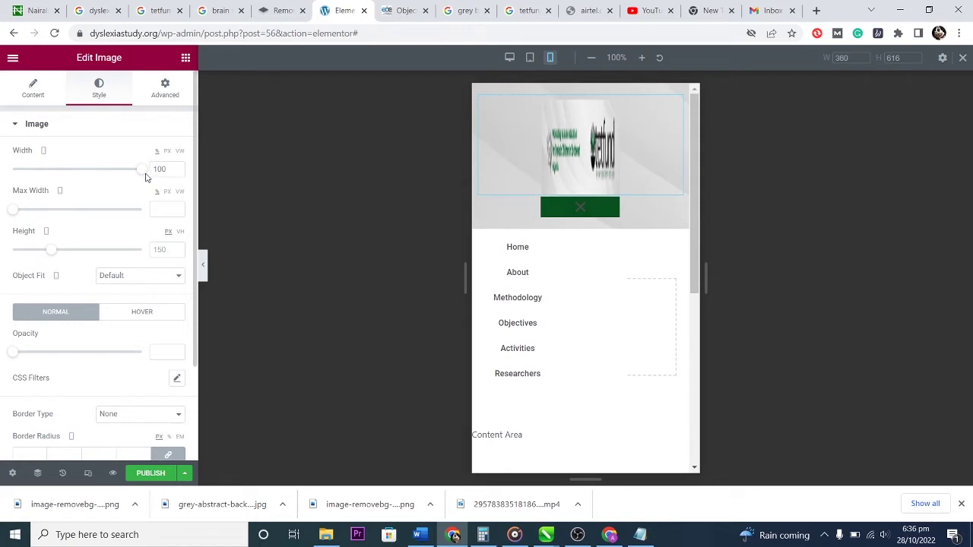
pyautogui.moveTo(11, 210); pyautogui.dragTo(142, 210)
pyautogui.moveTo(54, 254); pyautogui.dragTo(28, 247)
# Set the image's Object Fit to Cover after trying Contain and Default.
pyautogui.click(140, 276)
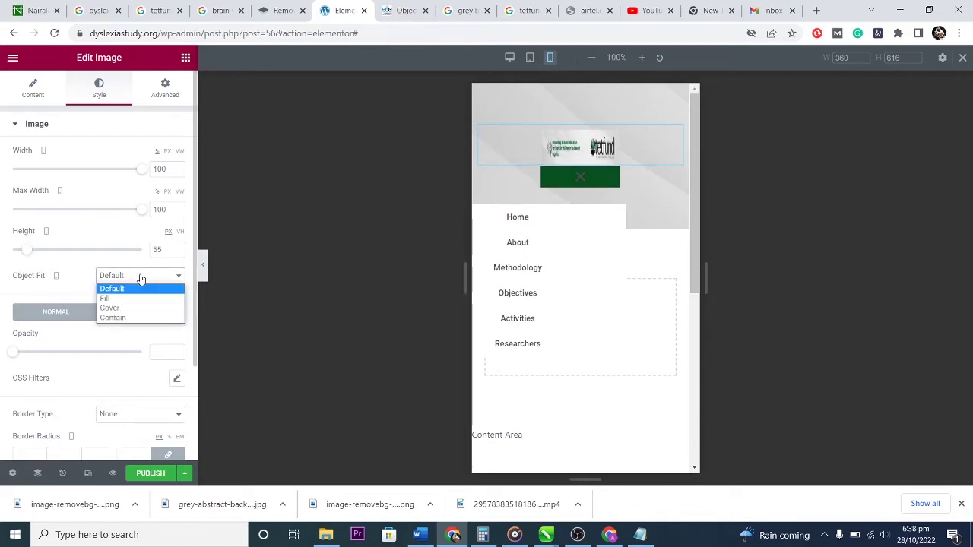
pyautogui.click(134, 307)
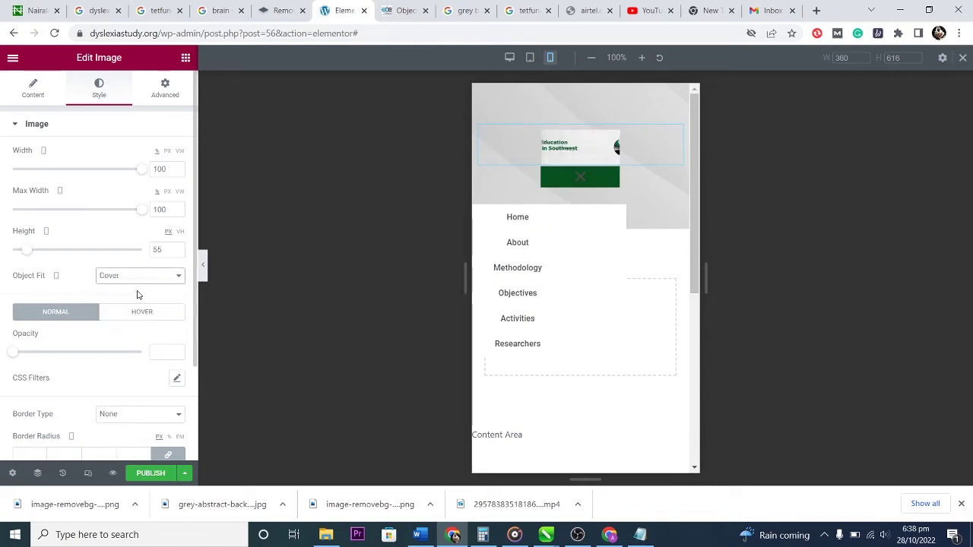
pyautogui.click(139, 277)
pyautogui.click(130, 319)
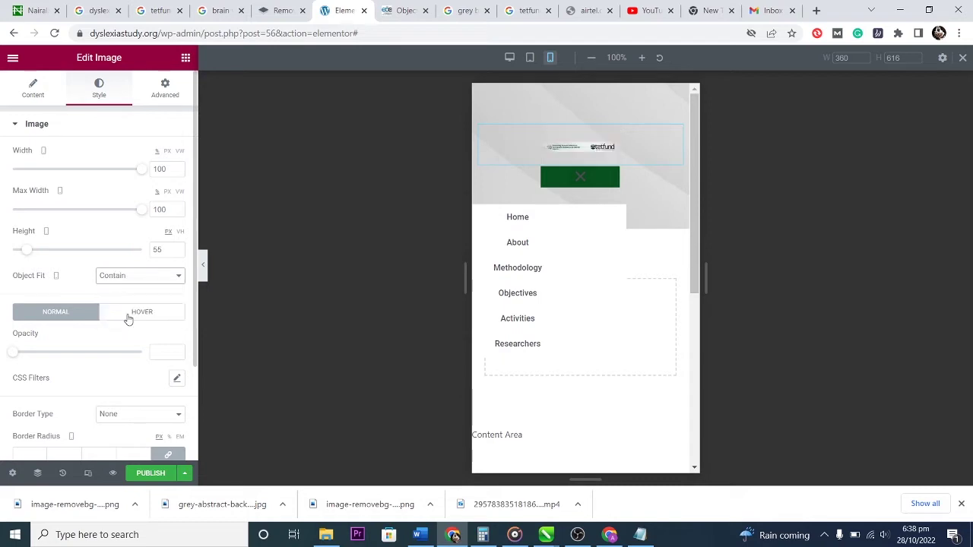
pyautogui.click(127, 278)
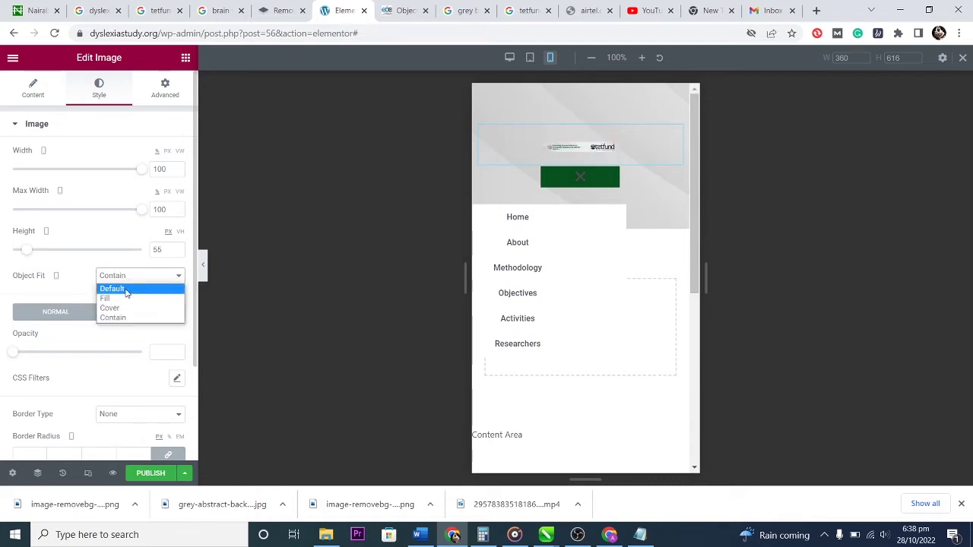
pyautogui.click(126, 289)
pyautogui.click(126, 277)
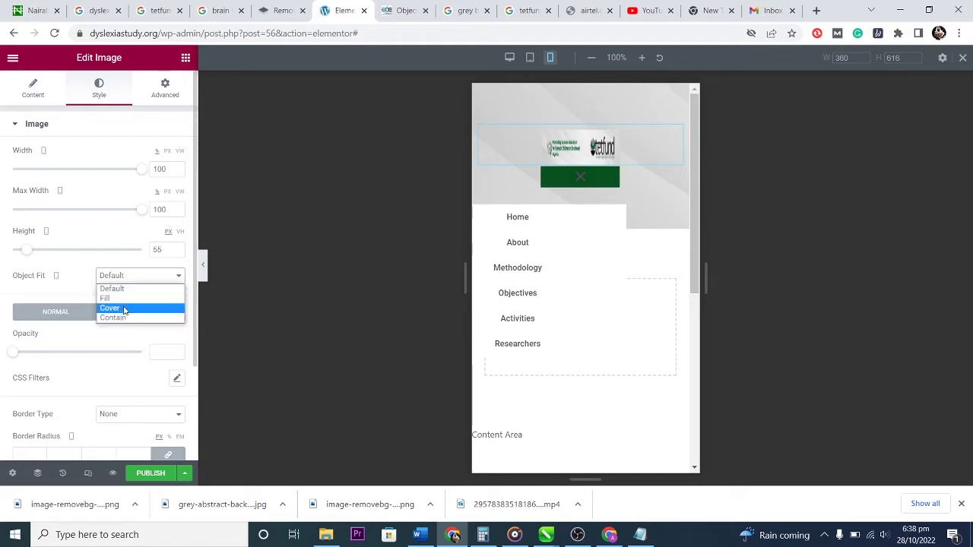
pyautogui.click(124, 309)
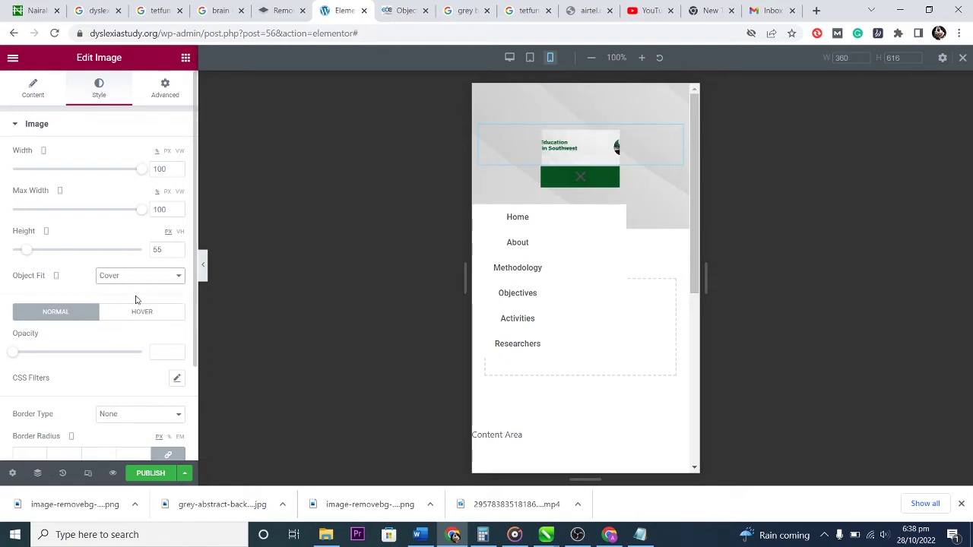
pyautogui.scroll(-1, 139, 298)
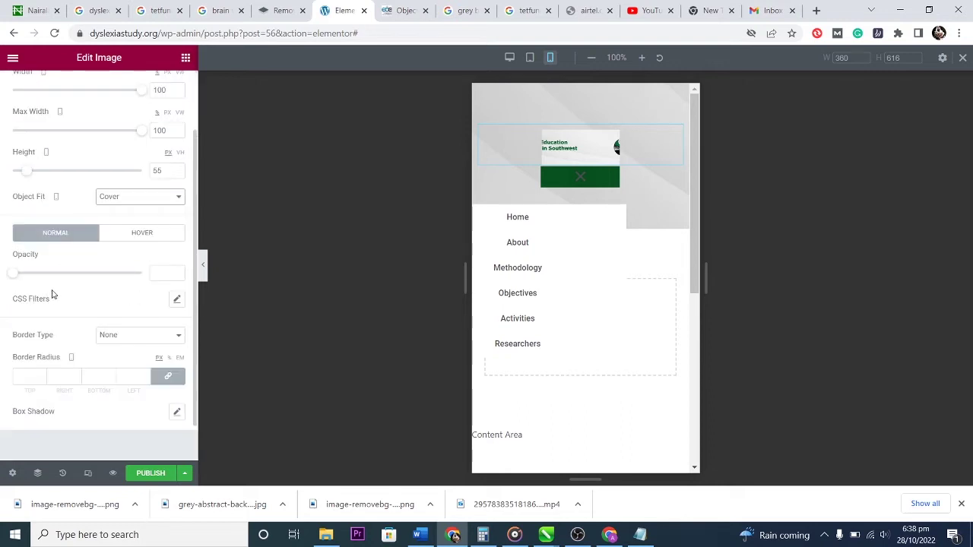
pyautogui.scroll(-1, 99, 304)
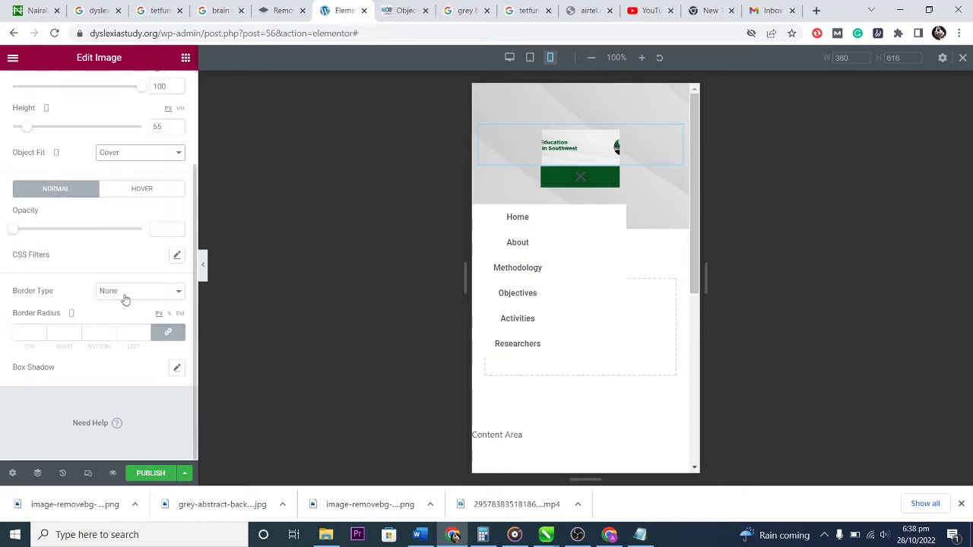
pyautogui.scroll(2, 52, 296)
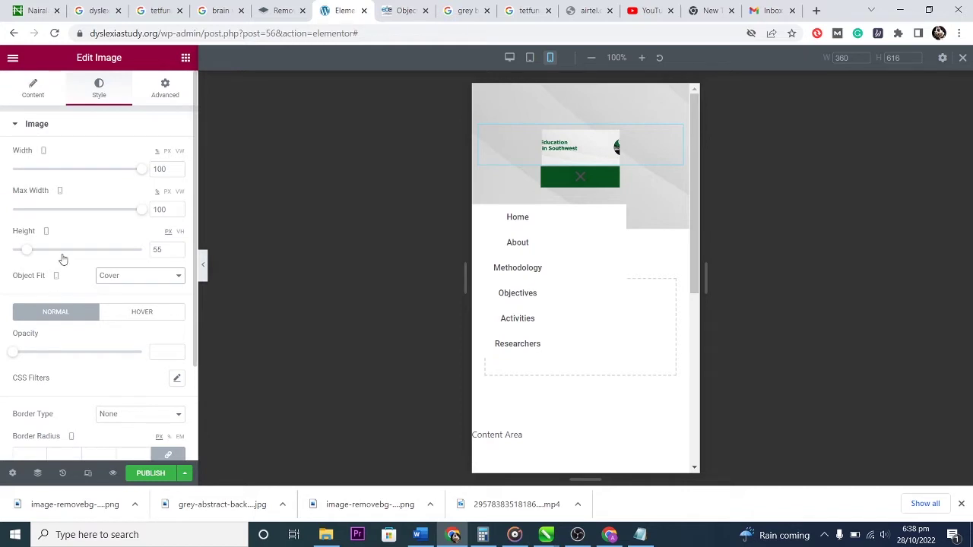
pyautogui.click(165, 87)
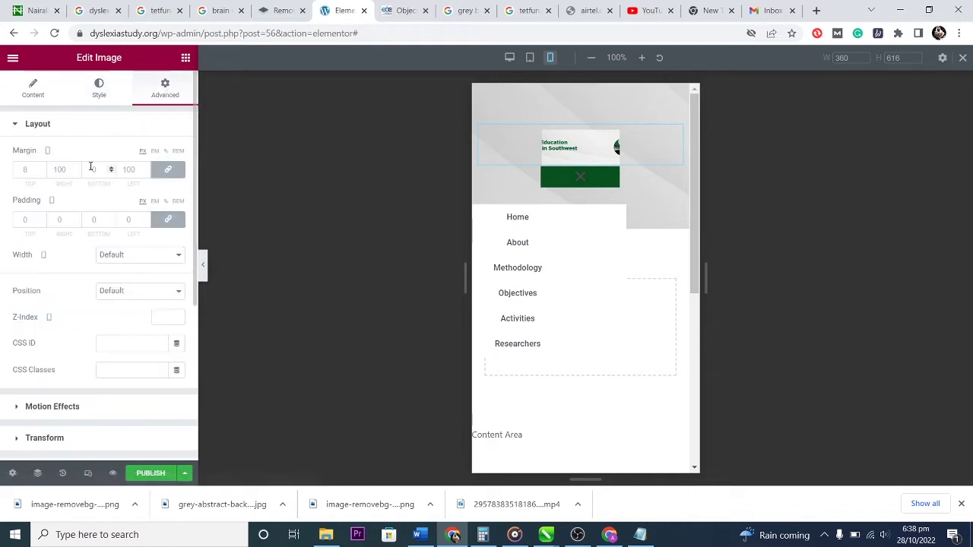
# Set the image's margins to 0 and its linked padding to 12 px on all sides.
pyautogui.click(169, 172)
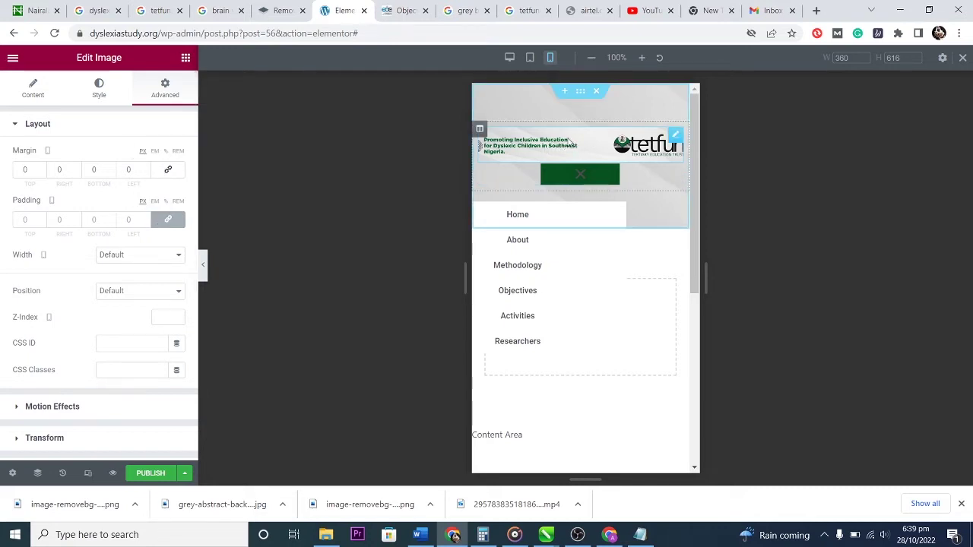
pyautogui.click(168, 169)
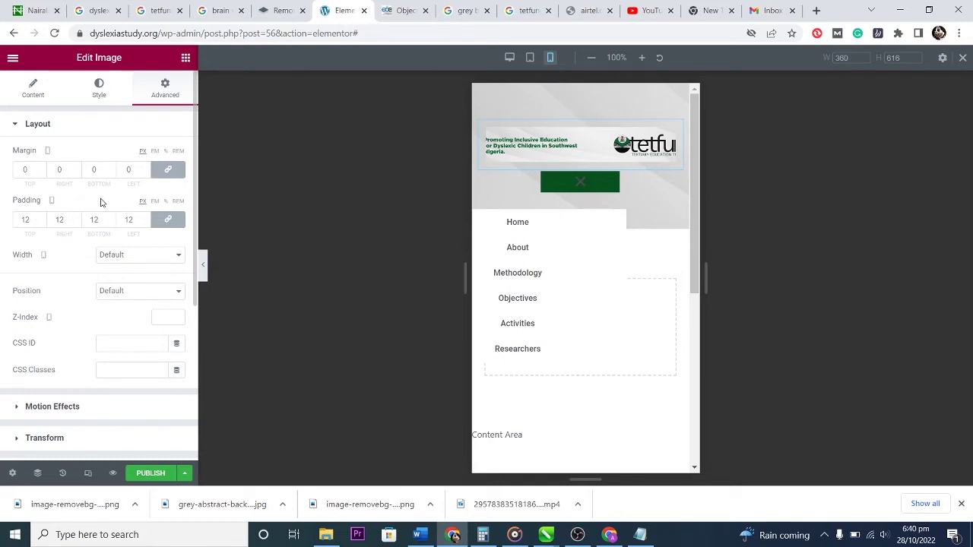
# In the tablet preview, select the nav menu and keep its dropdown breakpoint at Tablet after trying Mobile.
pyautogui.click(530, 59)
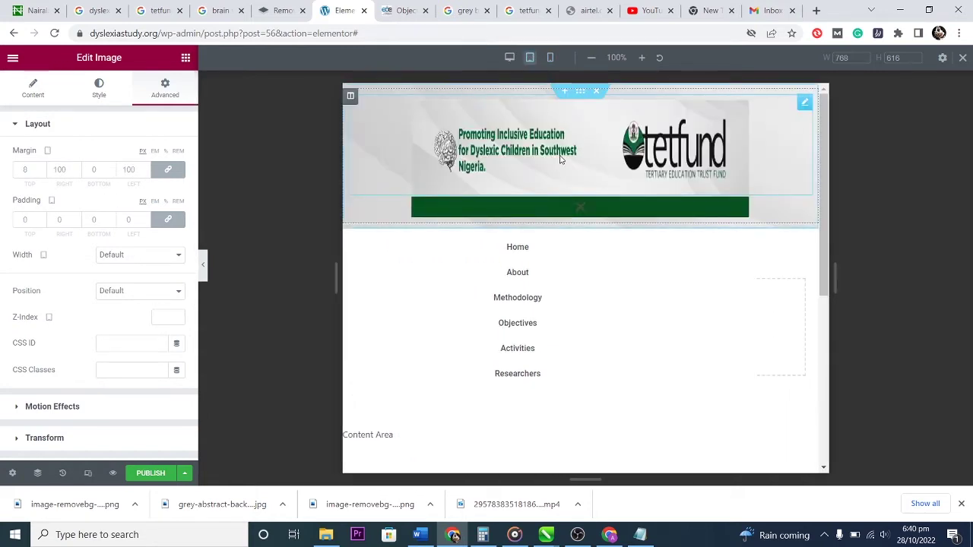
pyautogui.click(532, 296)
pyautogui.scroll(-2, 114, 357)
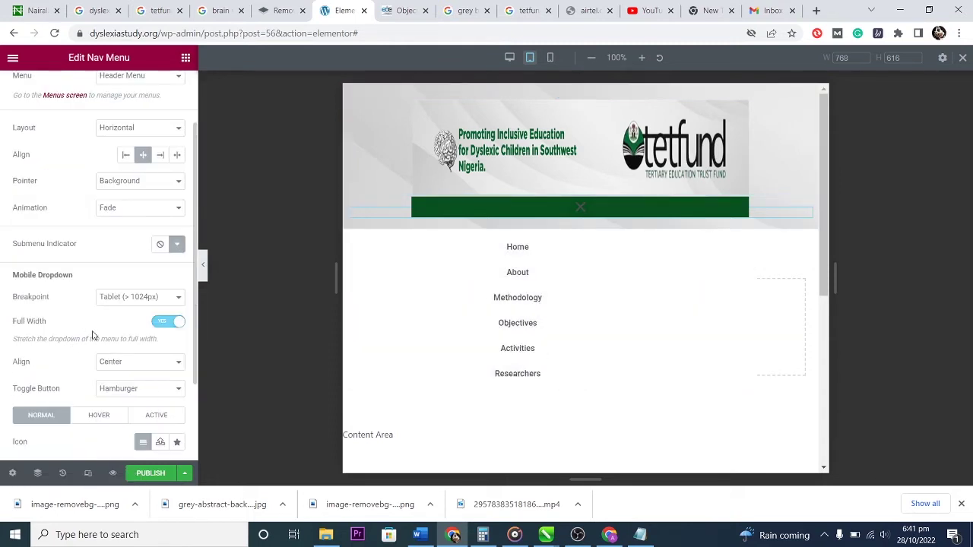
pyautogui.click(131, 297)
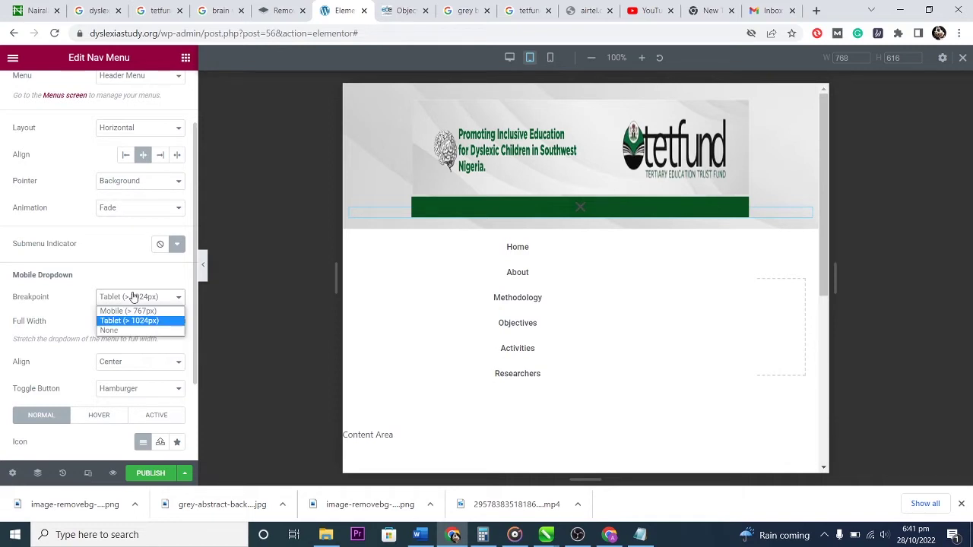
pyautogui.click(120, 320)
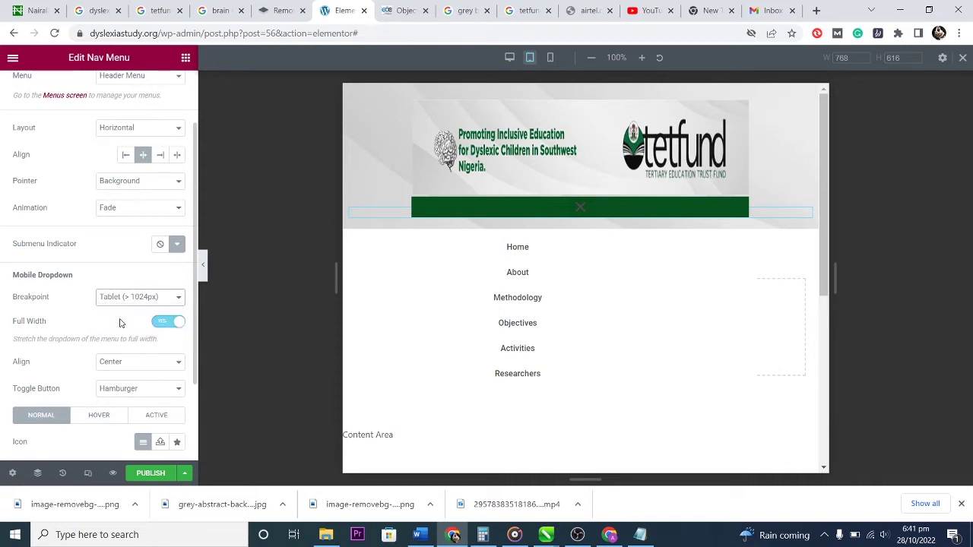
pyautogui.click(124, 299)
pyautogui.click(126, 315)
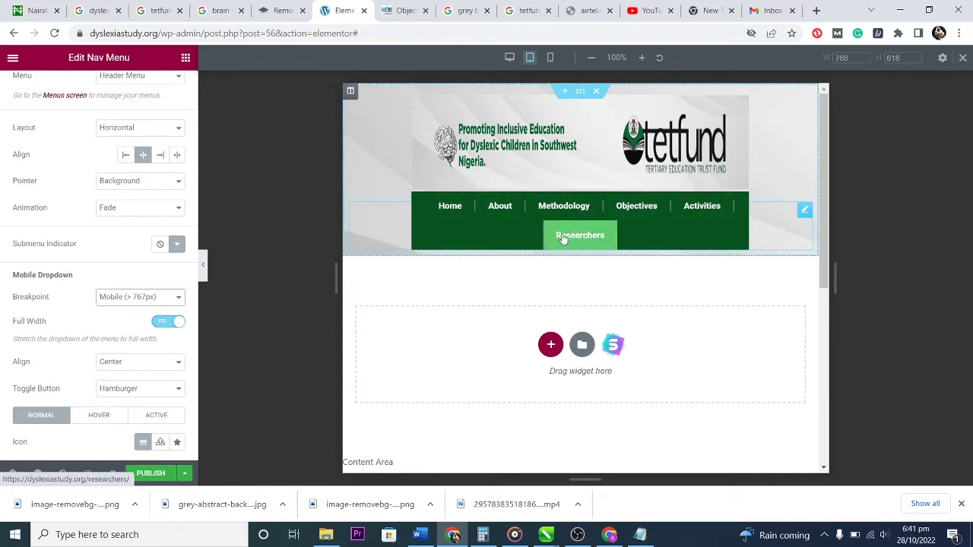
pyautogui.click(168, 300)
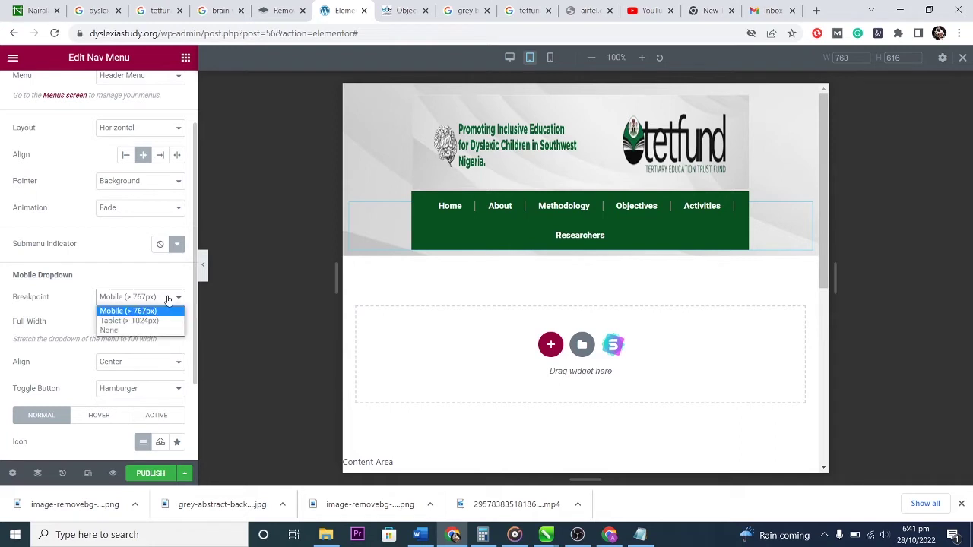
pyautogui.click(129, 310)
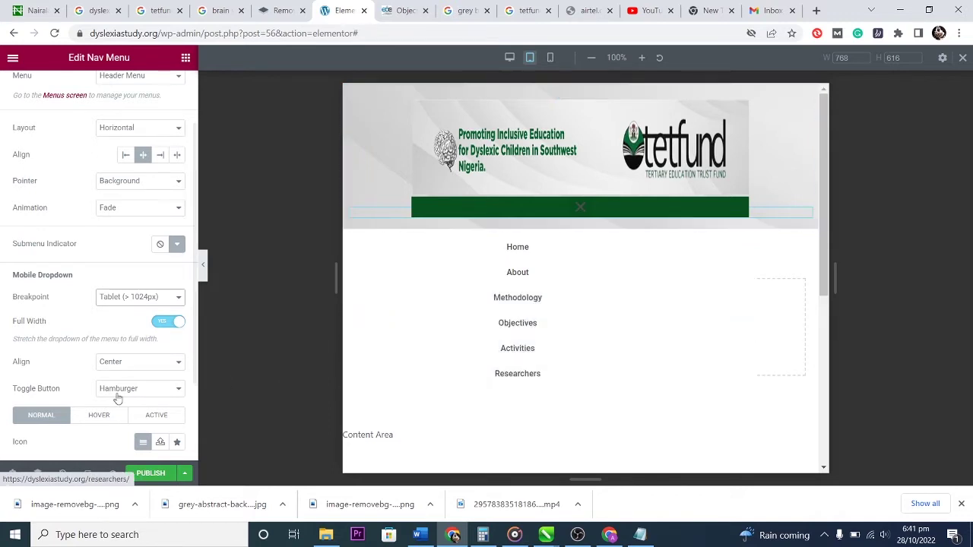
pyautogui.scroll(-2, 42, 368)
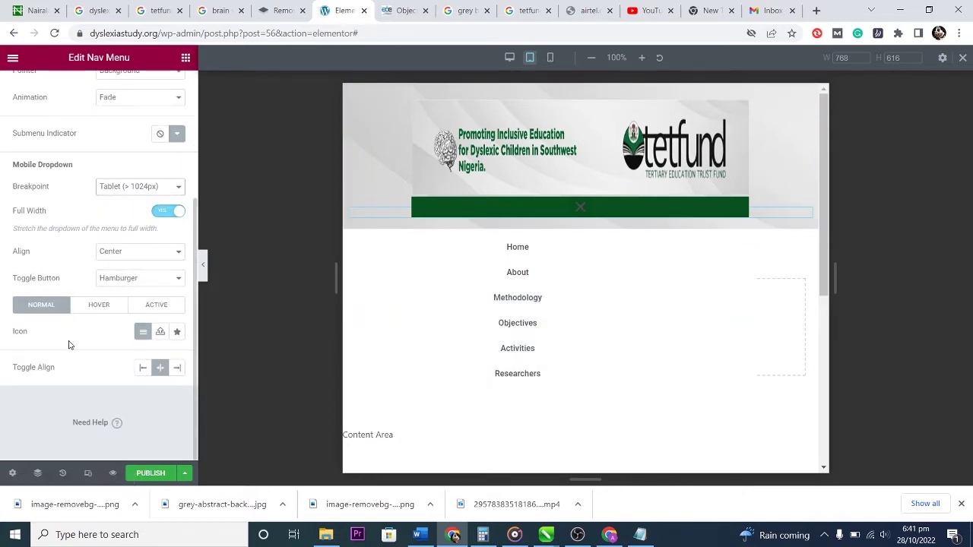
pyautogui.scroll(3, 74, 365)
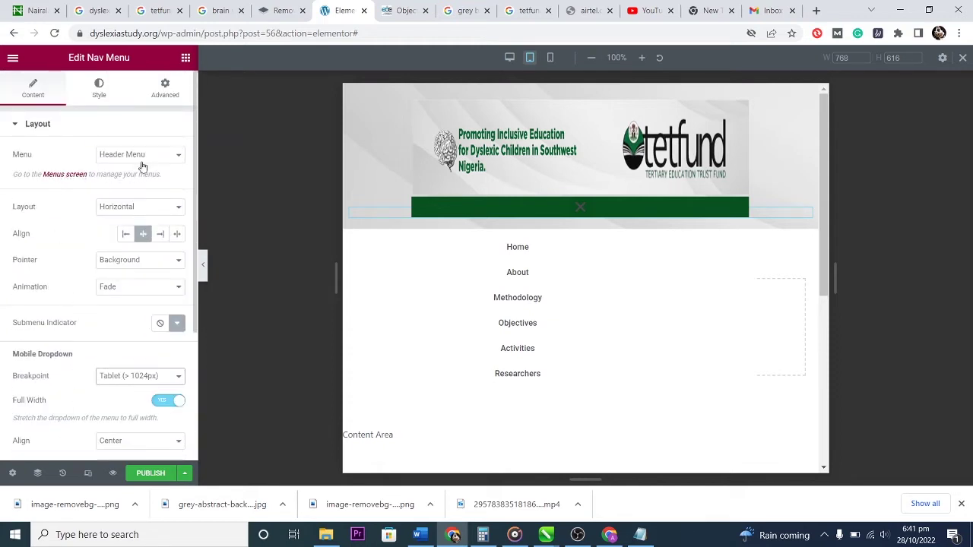
# Change the menu Layout to Dropdown, after trying Vertical, and test the hamburger toggle.
pyautogui.click(154, 208)
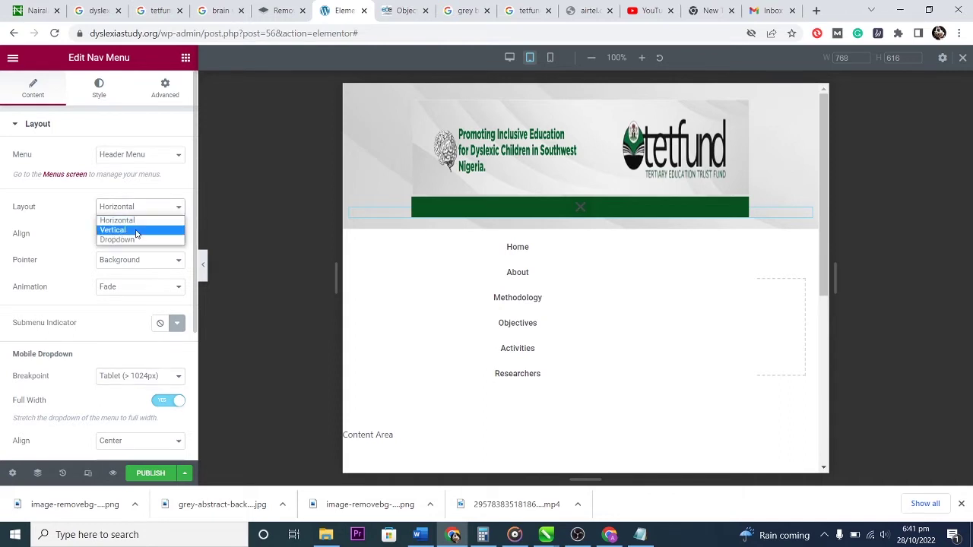
pyautogui.click(136, 229)
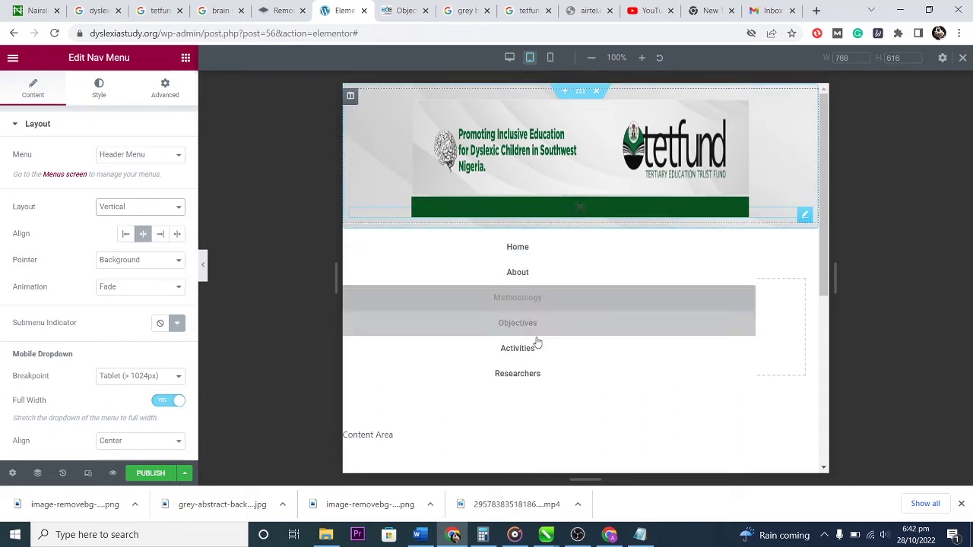
pyautogui.click(163, 206)
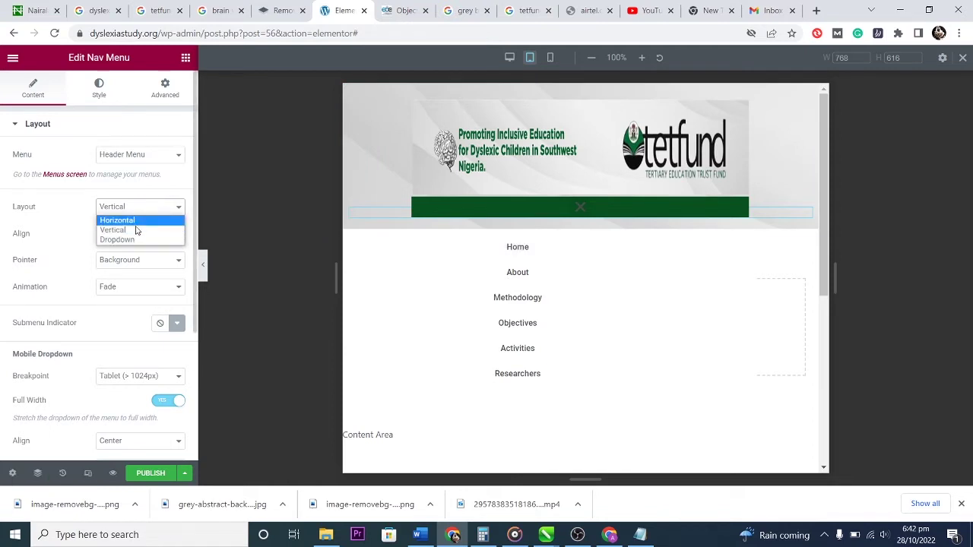
pyautogui.click(132, 240)
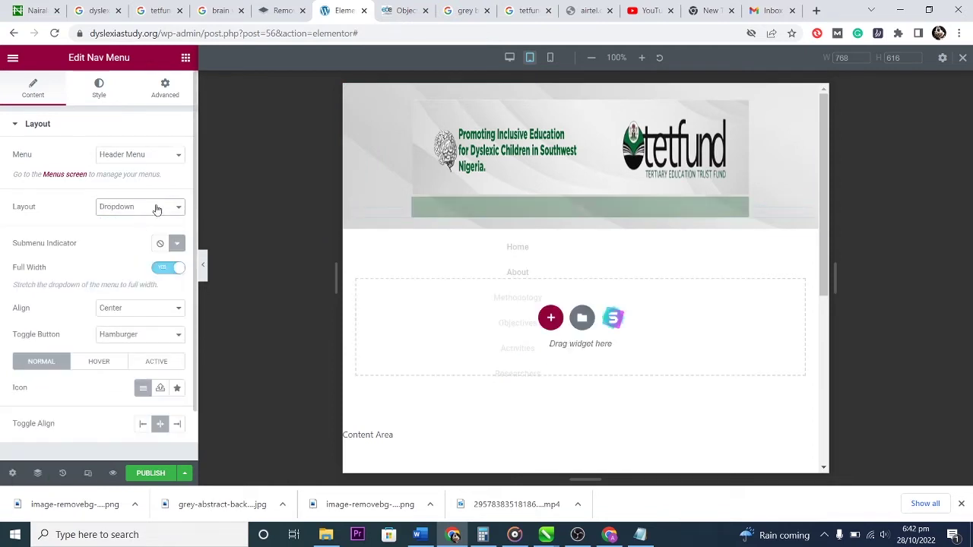
pyautogui.click(580, 209)
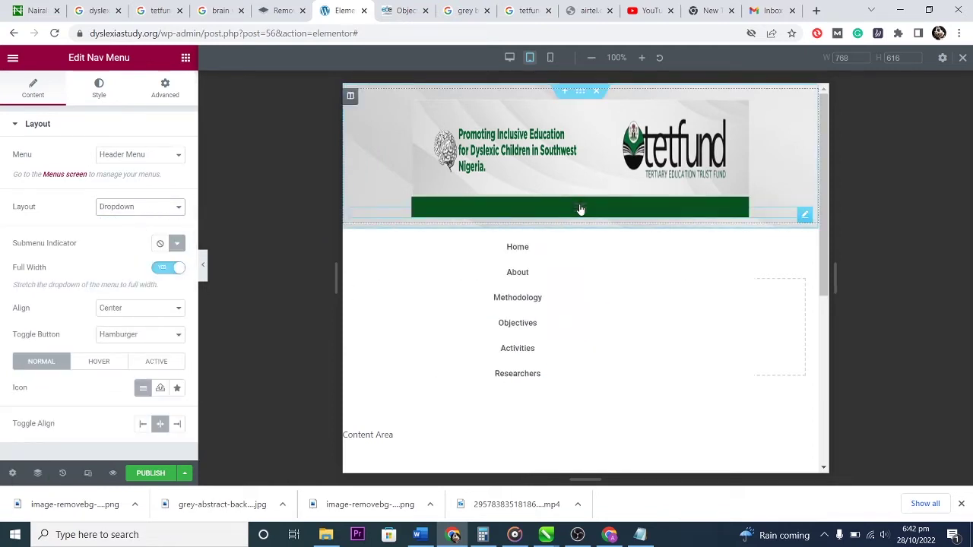
pyautogui.click(580, 209)
pyautogui.click(580, 209)
pyautogui.click(580, 209)
pyautogui.click(580, 209)
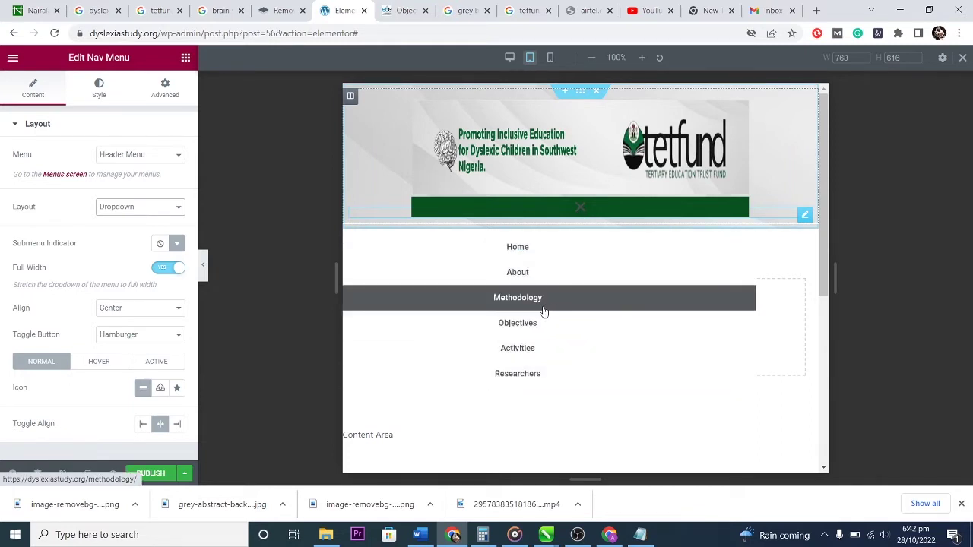
# Turn the dropdown's Full Width off, keep the Default toggle icon, and preview at mobile width.
pyautogui.click(160, 268)
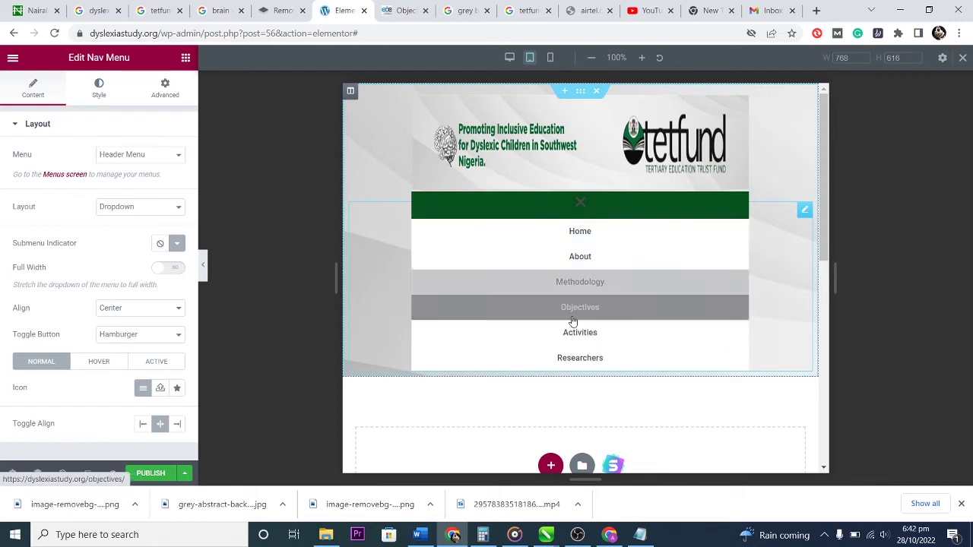
pyautogui.click(579, 312)
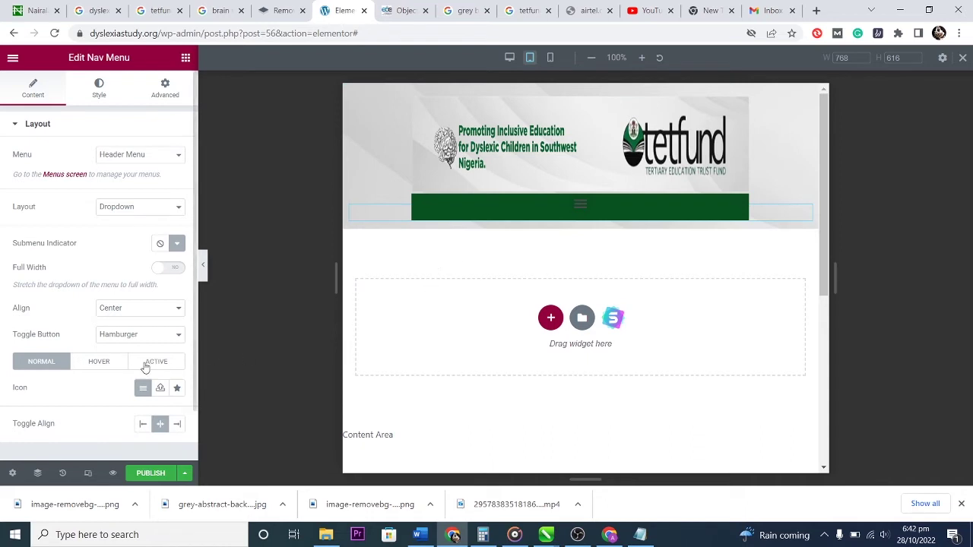
pyautogui.scroll(-1, 124, 384)
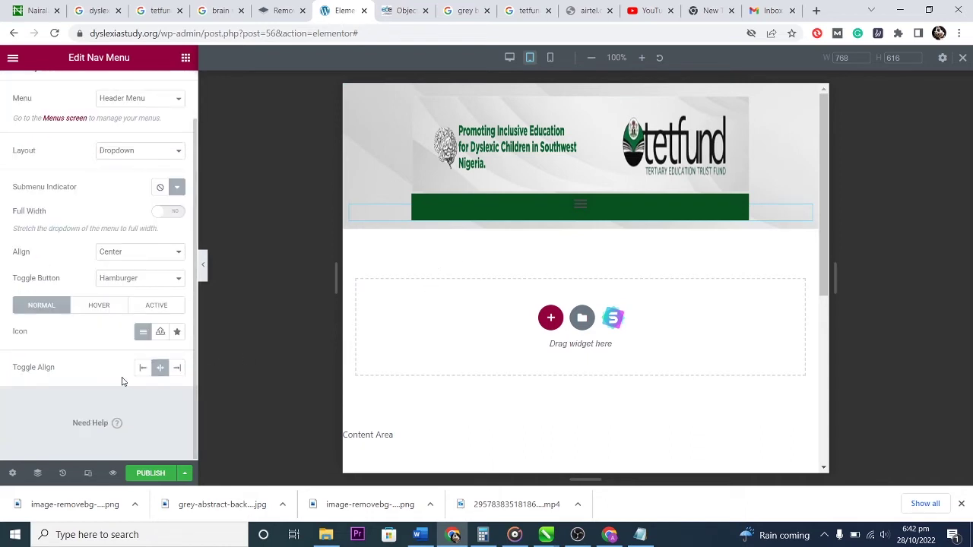
pyautogui.click(141, 334)
pyautogui.scroll(2, 63, 264)
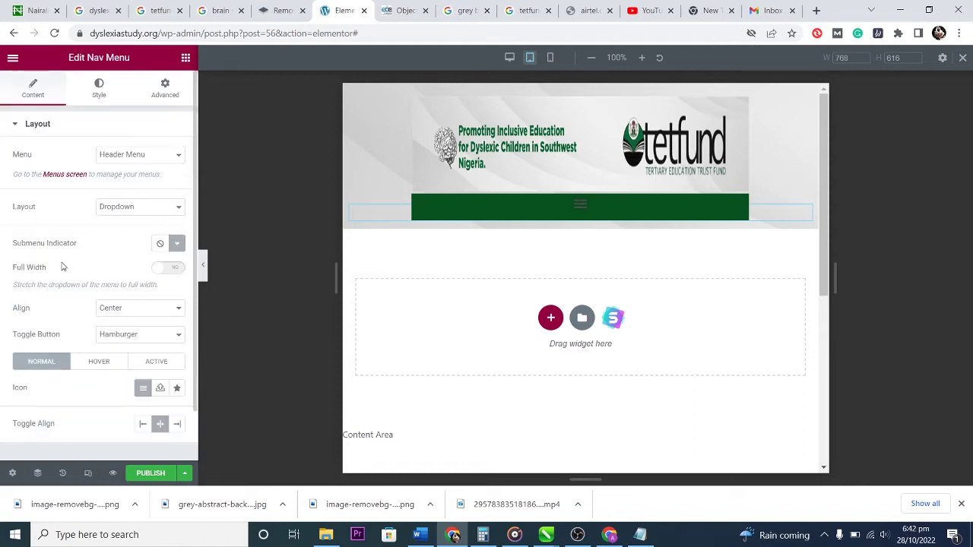
pyautogui.click(550, 57)
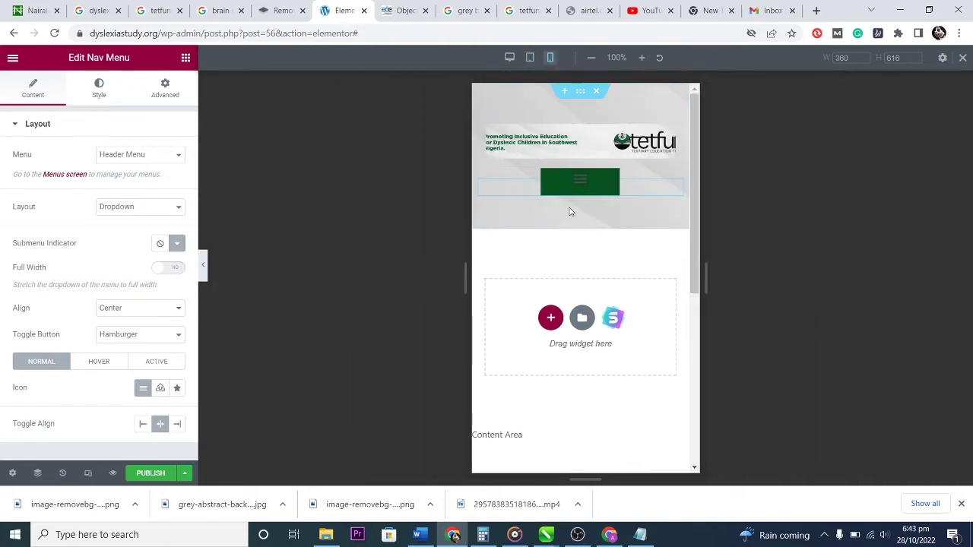
# Align the hamburger toggle right and turn dropdown Full Width on, testing it in the preview.
pyautogui.click(580, 183)
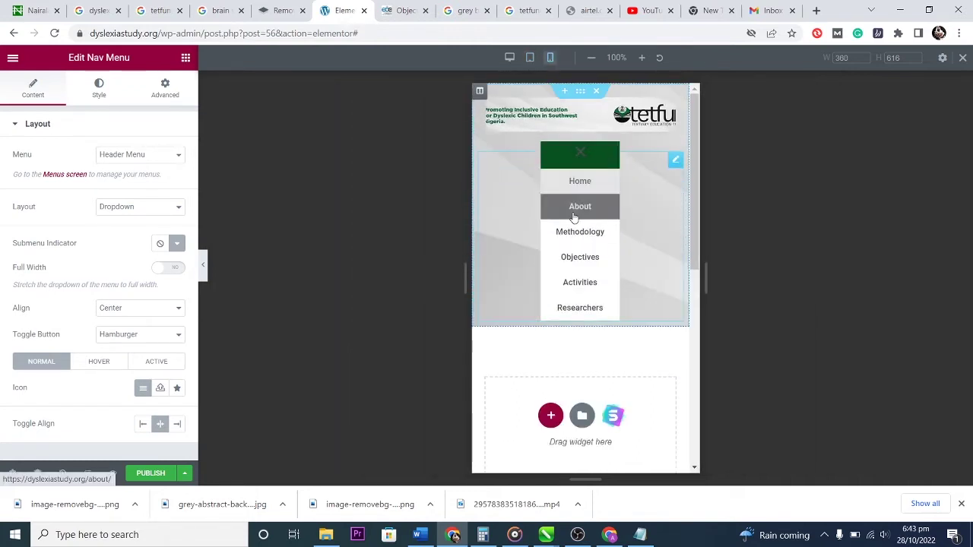
pyautogui.click(575, 156)
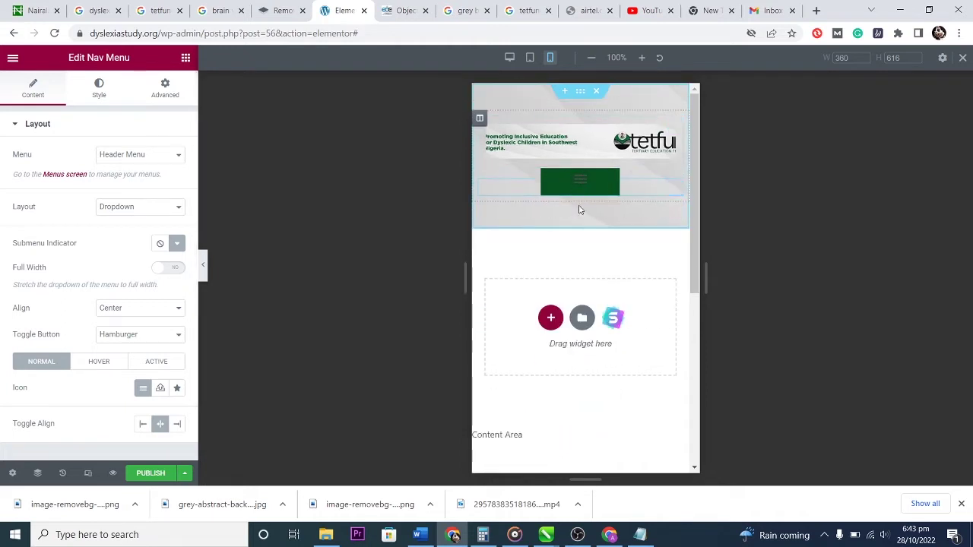
pyautogui.click(176, 423)
pyautogui.click(175, 268)
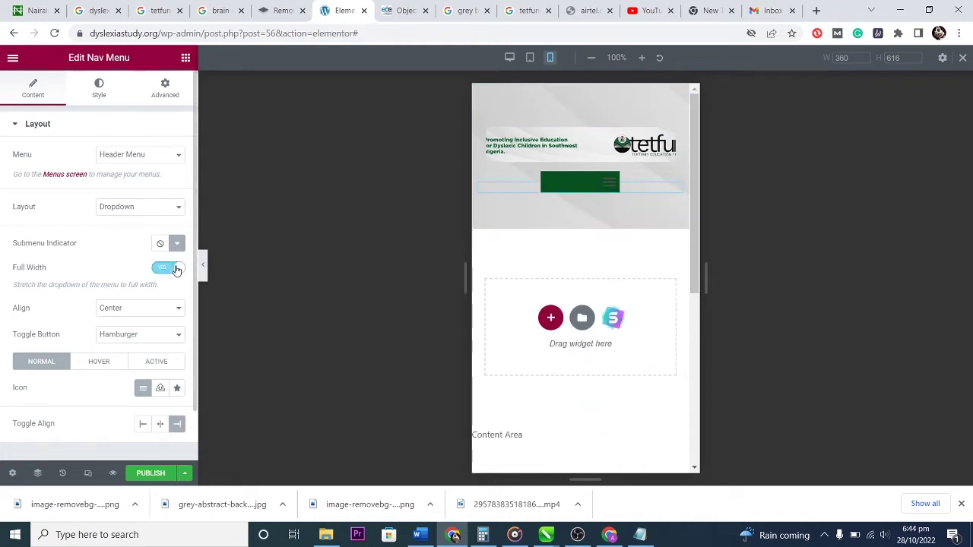
pyautogui.click(612, 184)
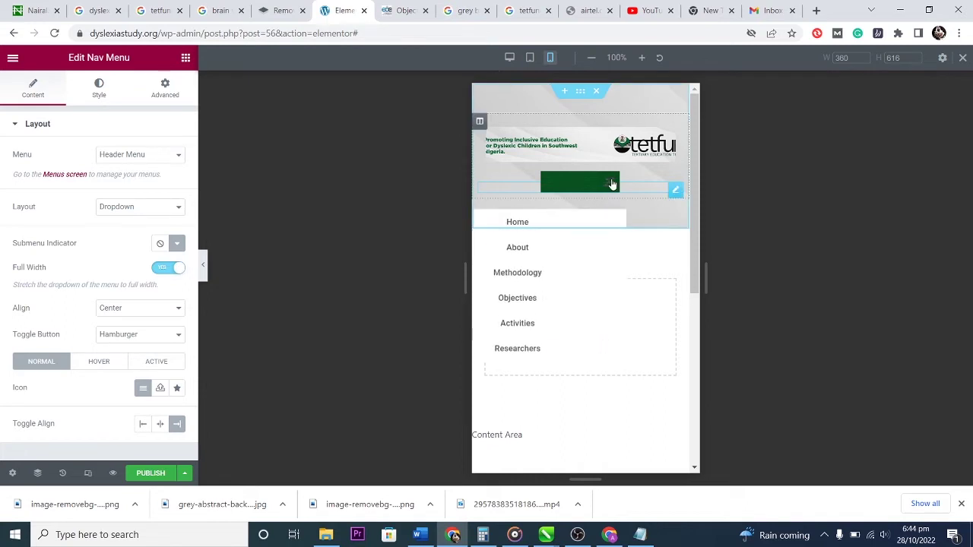
pyautogui.click(612, 184)
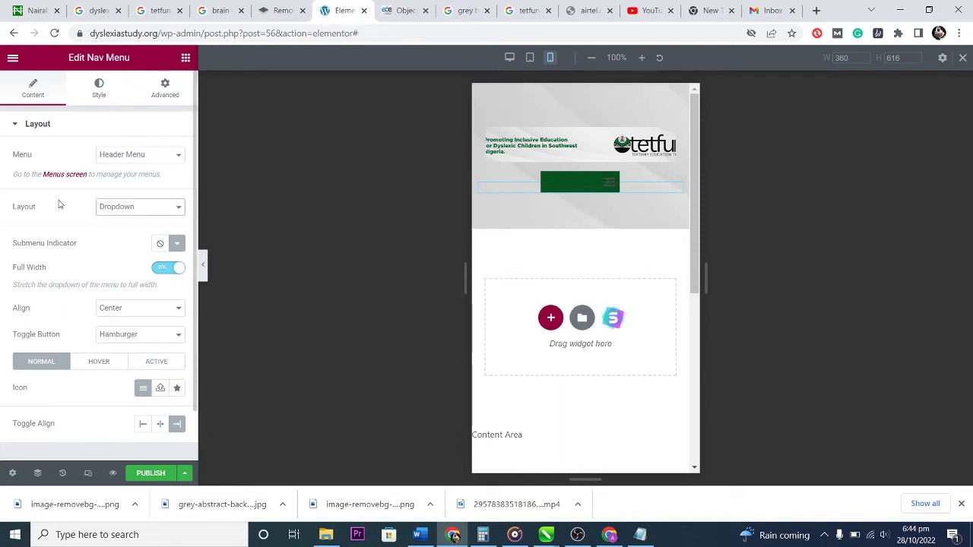
pyautogui.click(99, 87)
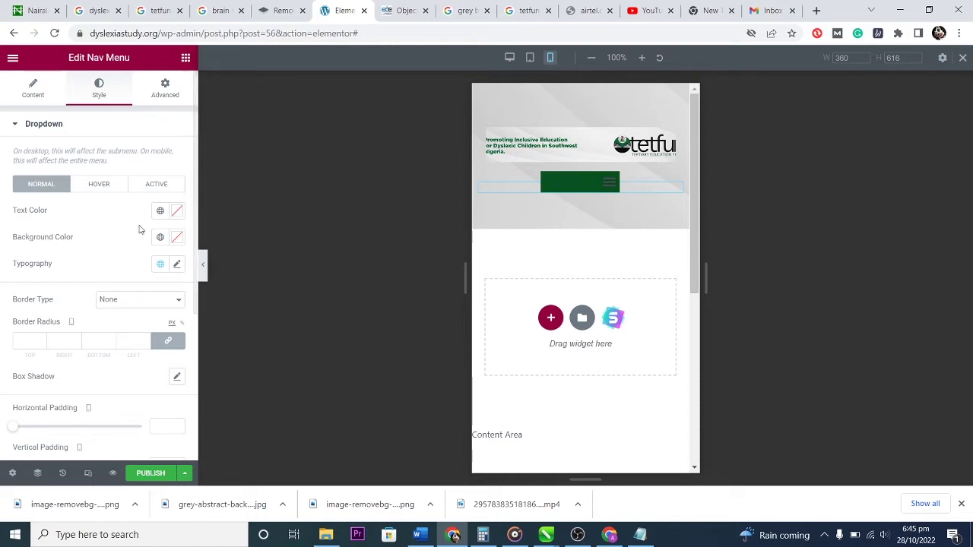
# Give the dropdown items a dark green background colour.
pyautogui.click(612, 184)
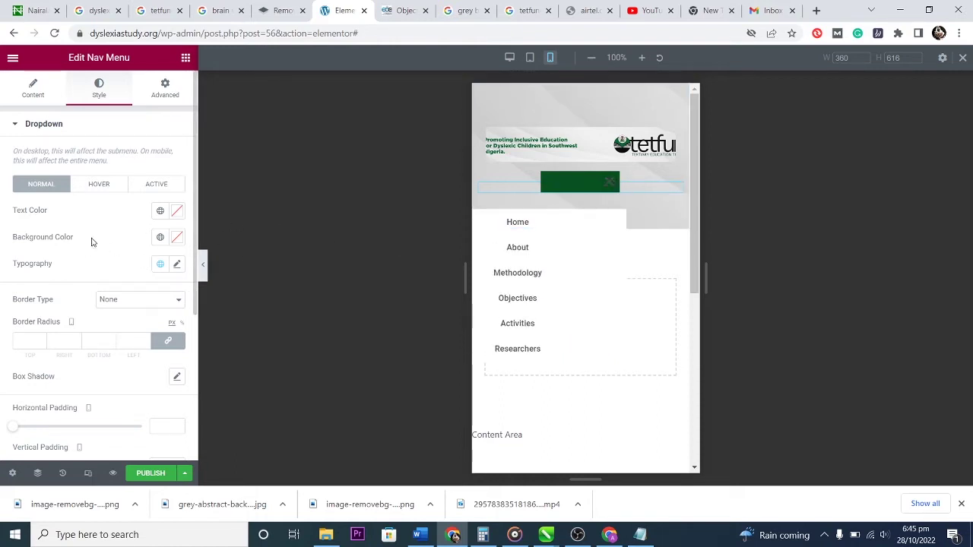
pyautogui.click(176, 239)
pyautogui.click(124, 347)
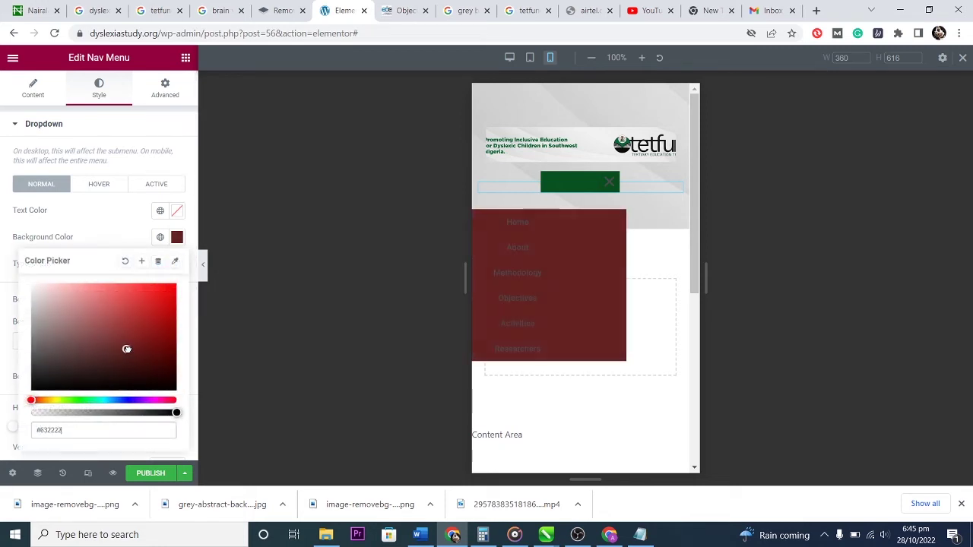
pyautogui.moveTo(128, 349); pyautogui.dragTo(89, 349)
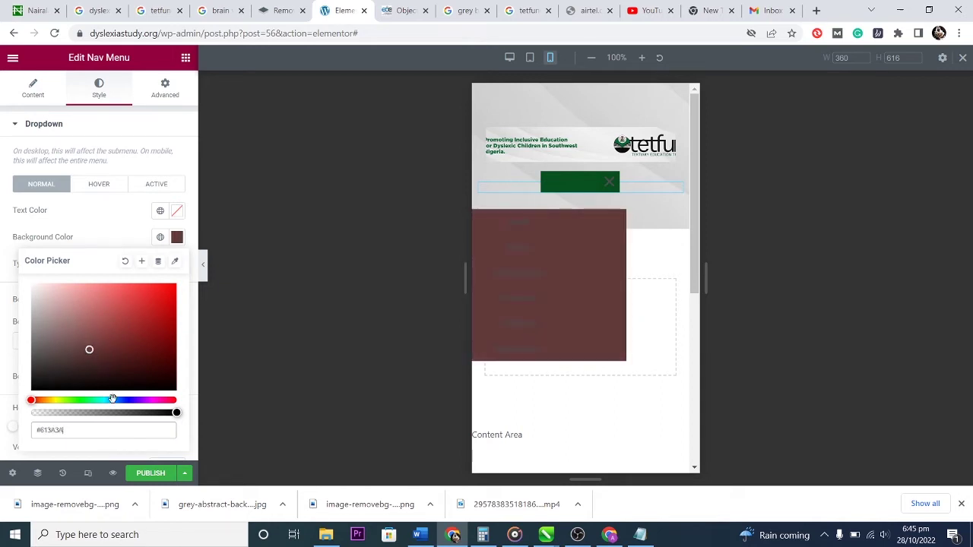
pyautogui.moveTo(100, 401); pyautogui.dragTo(75, 402)
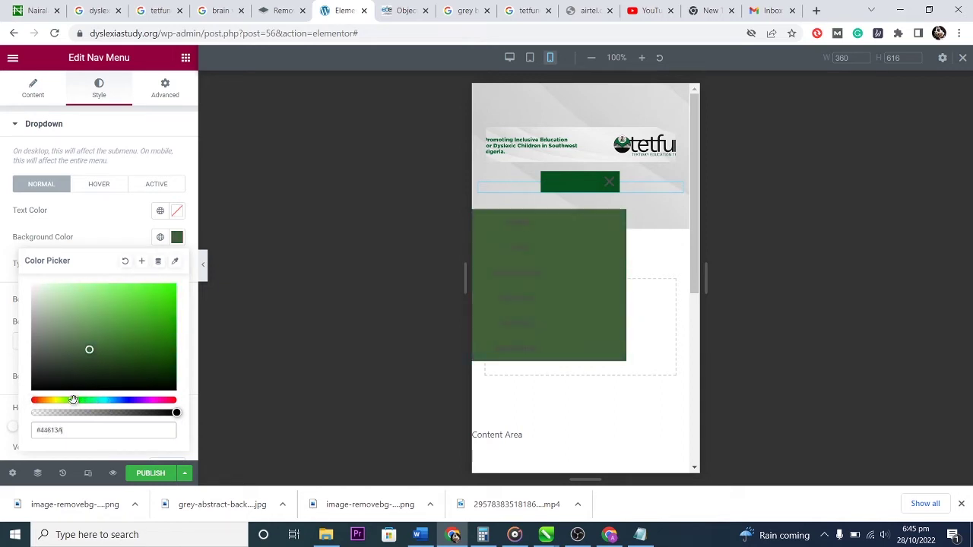
pyautogui.moveTo(98, 347); pyautogui.dragTo(153, 371)
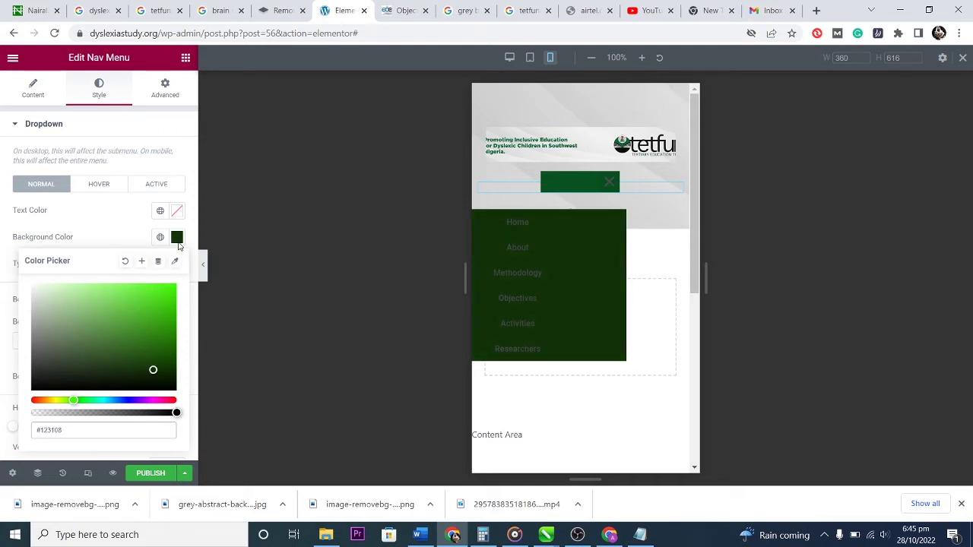
pyautogui.click(176, 237)
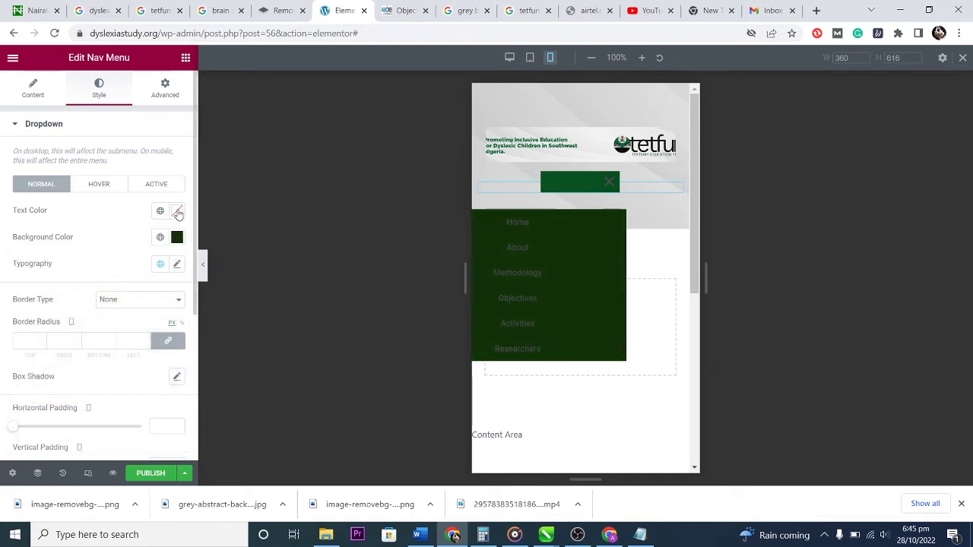
# Set the dropdown item Text Color to #FFFFFF.
pyautogui.click(177, 212)
pyautogui.write('#FFFFFF')
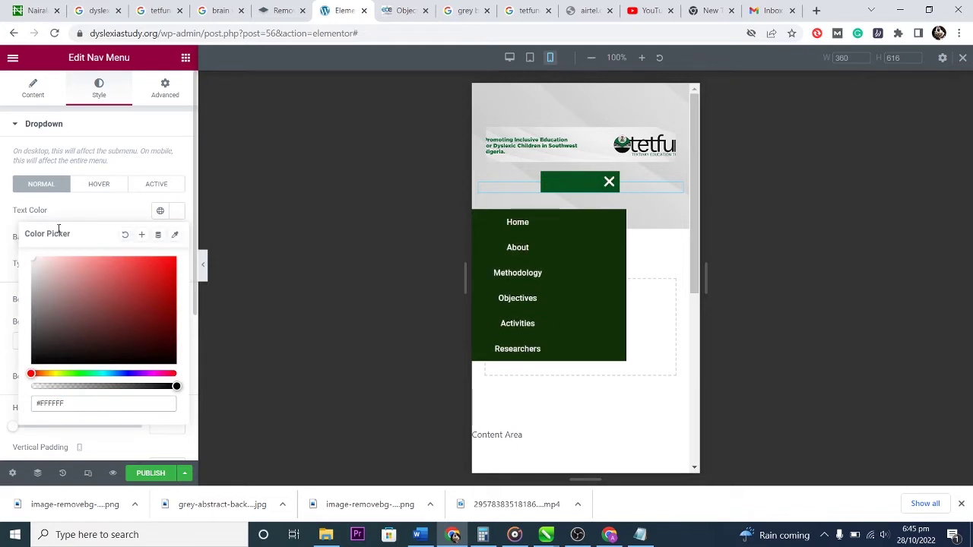
pyautogui.click(179, 211)
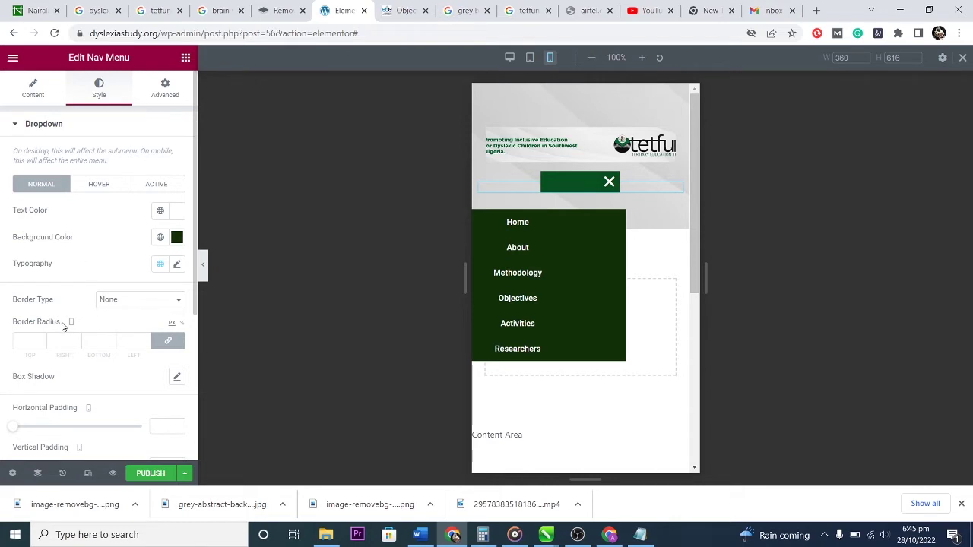
# Try Vertical Padding and Distance values for the dropdown, then undo both back to default.
pyautogui.scroll(-2, 110, 398)
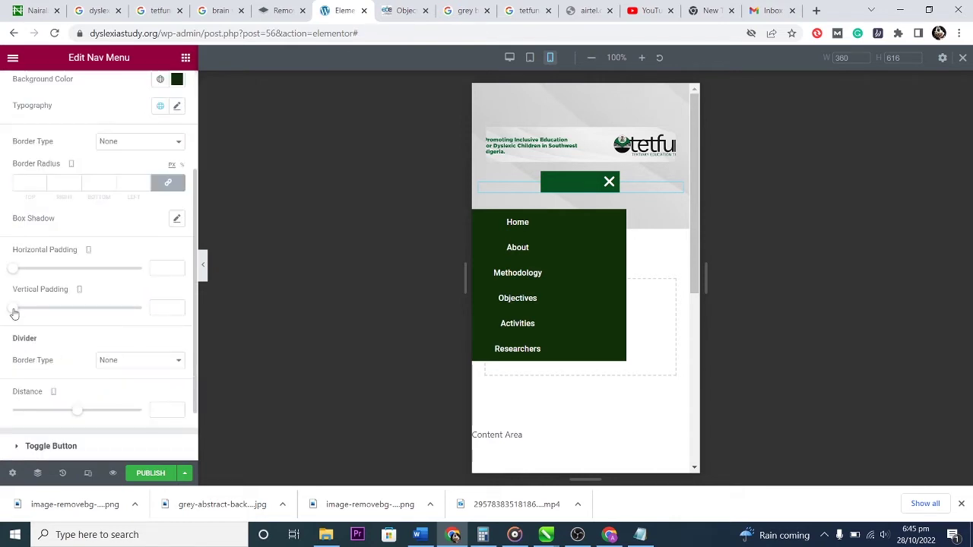
pyautogui.moveTo(18, 312); pyautogui.dragTo(42, 325)
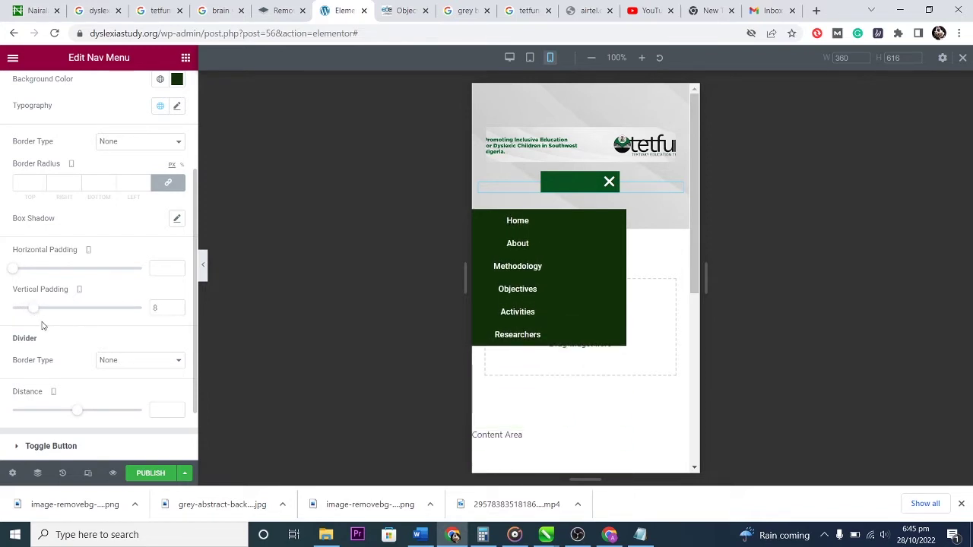
pyautogui.hotkey('ctrl', 'z')
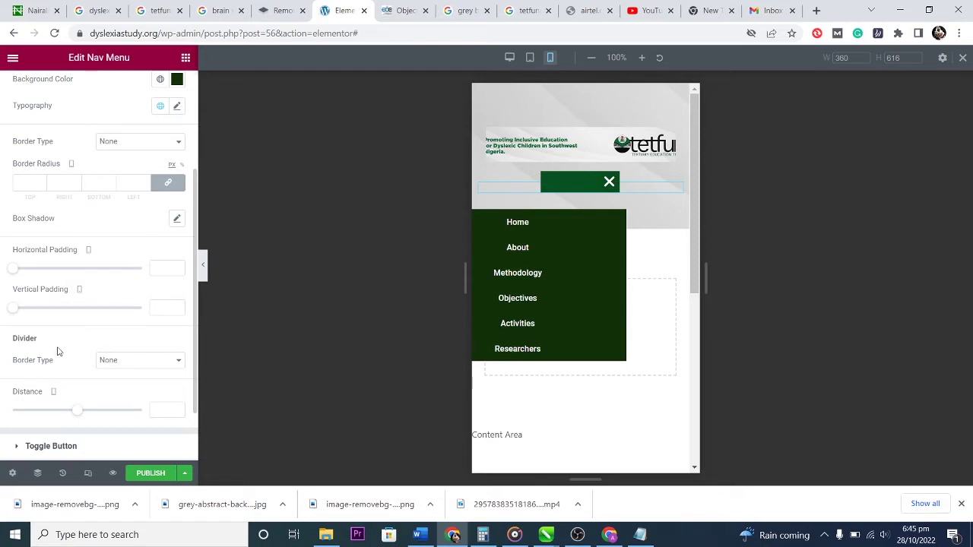
pyautogui.scroll(-1, 106, 327)
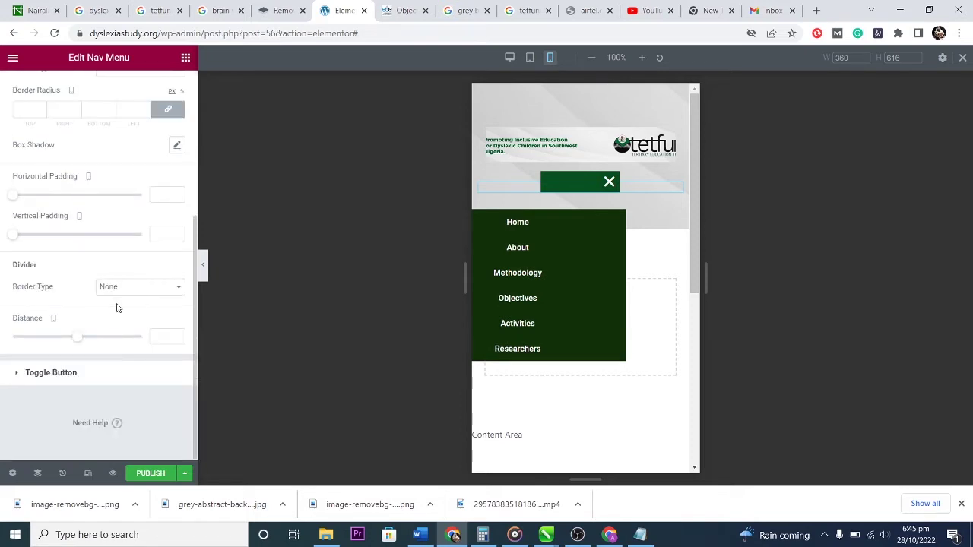
pyautogui.moveTo(76, 343)
pyautogui.mouseDown()
pyautogui.moveTo(178, 355)
pyautogui.moveTo(54, 341)
pyautogui.moveTo(67, 341)
pyautogui.mouseUp()
pyautogui.hotkey('ctrl', 'z')
pyautogui.click(30, 373)
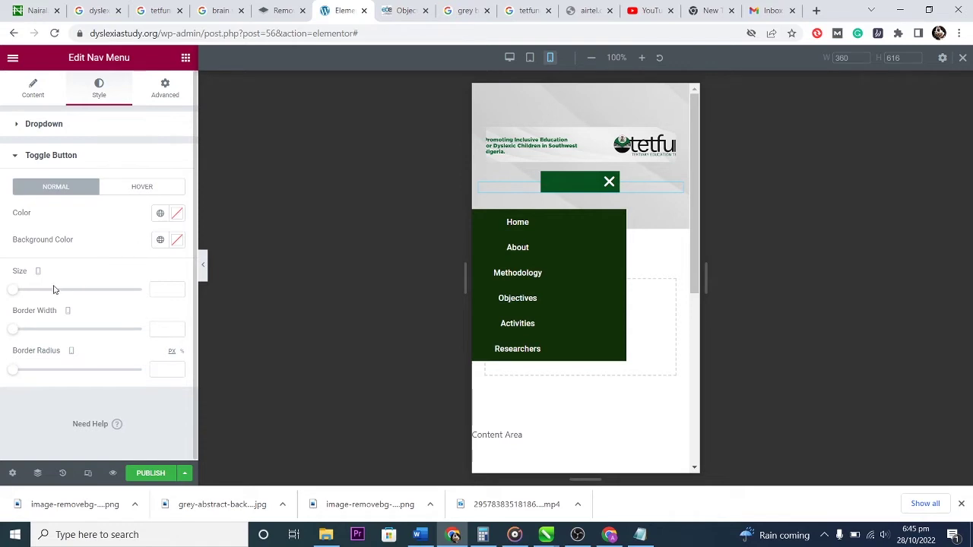
# Set the toggle button icon Size to 21, Border Width to 1 and Border Radius to 0.
pyautogui.moveTo(15, 290); pyautogui.dragTo(34, 276)
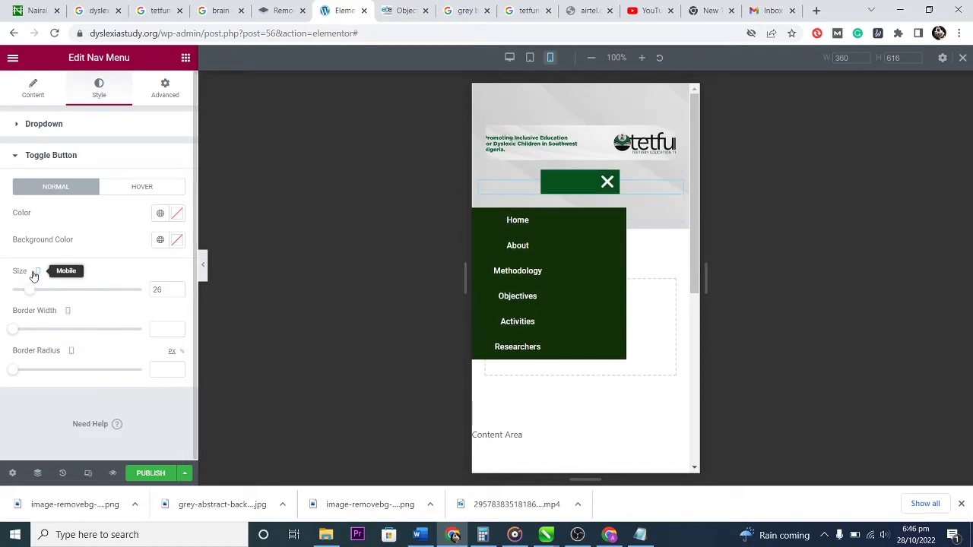
pyautogui.moveTo(14, 332); pyautogui.dragTo(70, 331)
pyautogui.moveTo(94, 328); pyautogui.dragTo(106, 329)
pyautogui.click(603, 181)
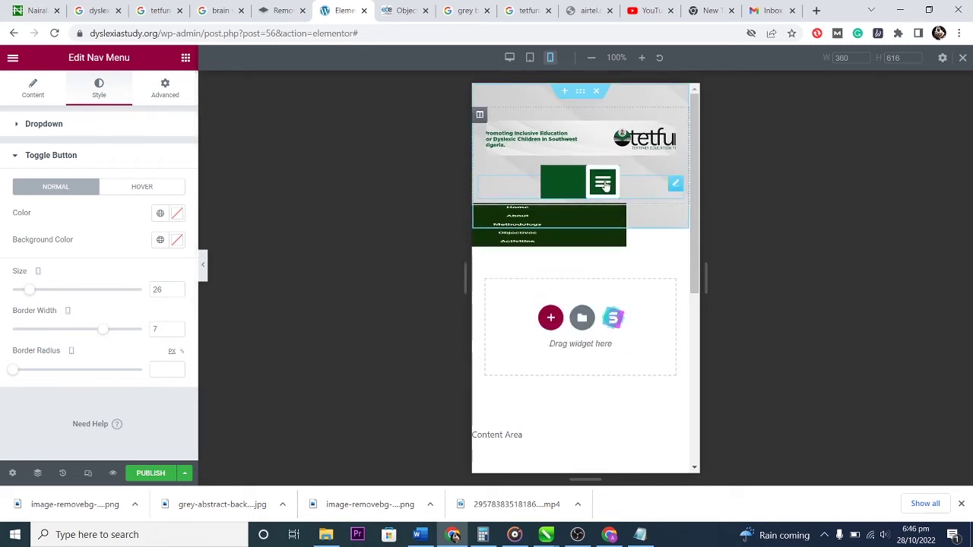
pyautogui.moveTo(104, 334); pyautogui.dragTo(20, 329)
pyautogui.moveTo(29, 291)
pyautogui.mouseDown()
pyautogui.moveTo(11, 293)
pyautogui.moveTo(22, 291)
pyautogui.mouseUp()
pyautogui.moveTo(17, 371)
pyautogui.mouseDown()
pyautogui.moveTo(61, 366)
pyautogui.moveTo(1, 367)
pyautogui.mouseUp()
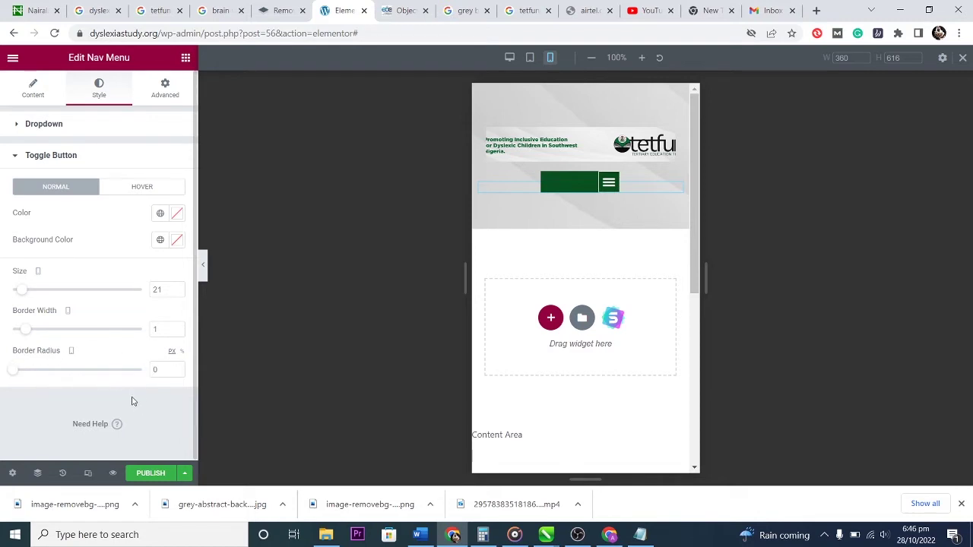
pyautogui.click(16, 126)
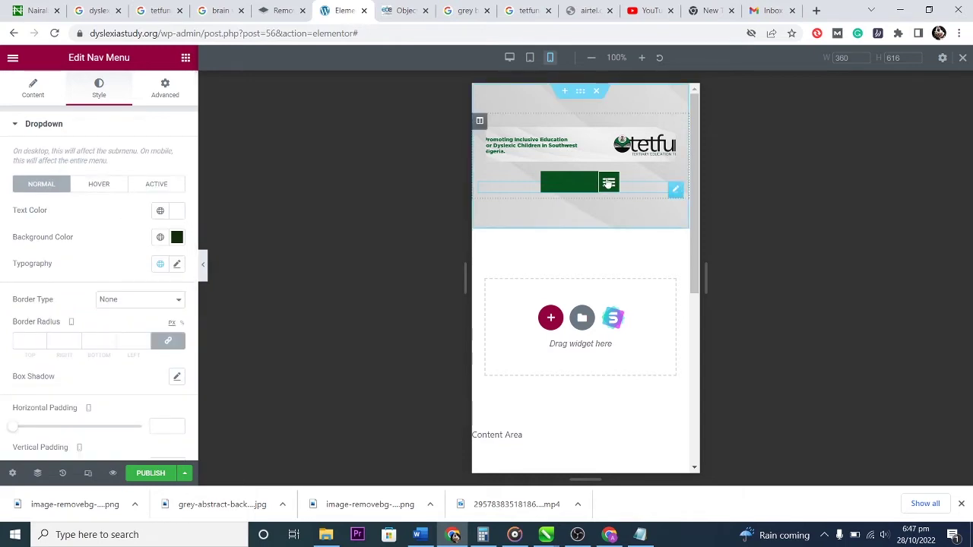
# On the Dropdown Hover tab, set the item background colour to white #FFFFFF.
pyautogui.click(608, 183)
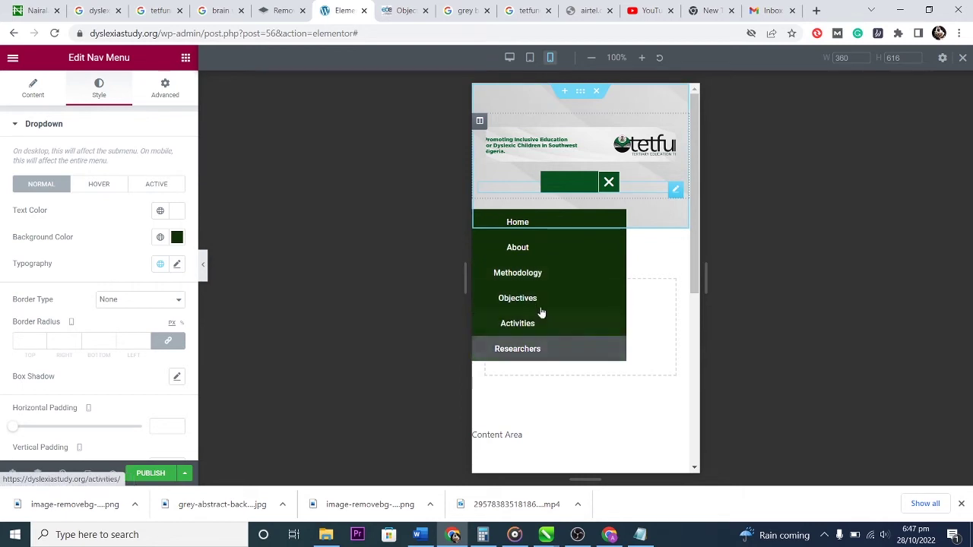
pyautogui.scroll(-5, 92, 322)
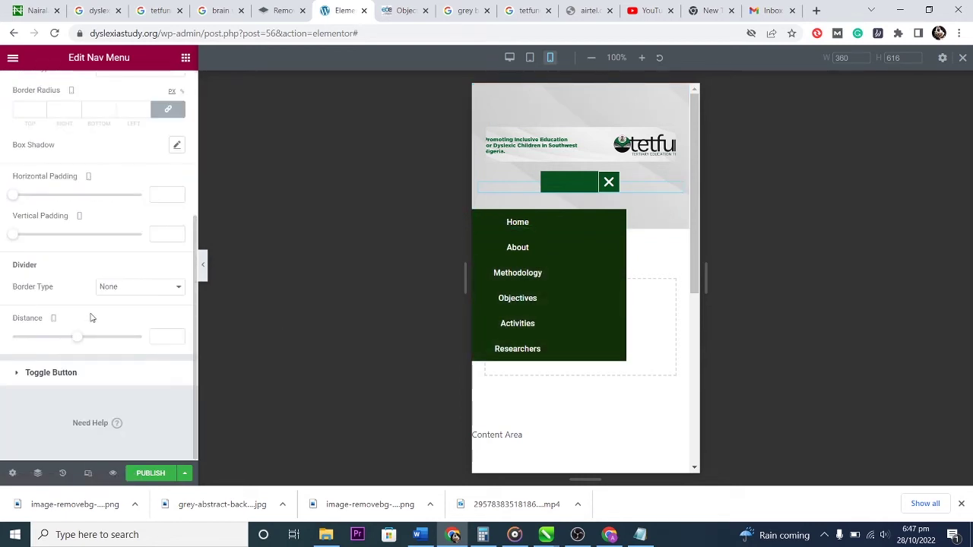
pyautogui.scroll(3, 91, 315)
pyautogui.click(93, 187)
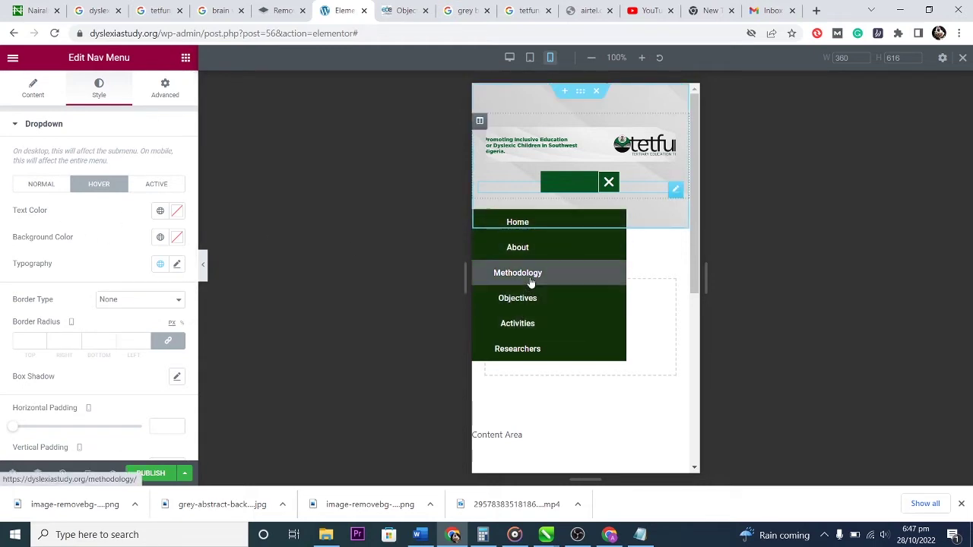
pyautogui.click(177, 238)
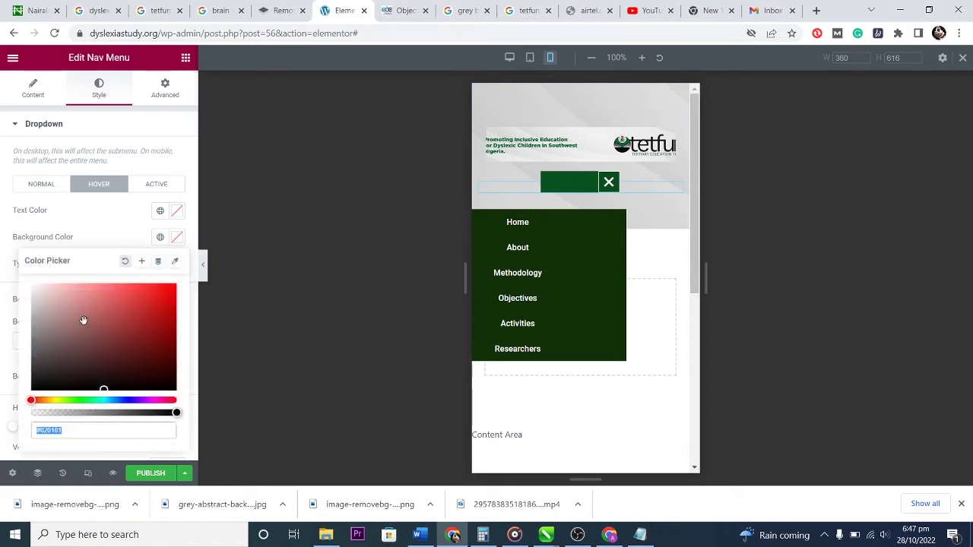
pyautogui.click(27, 284)
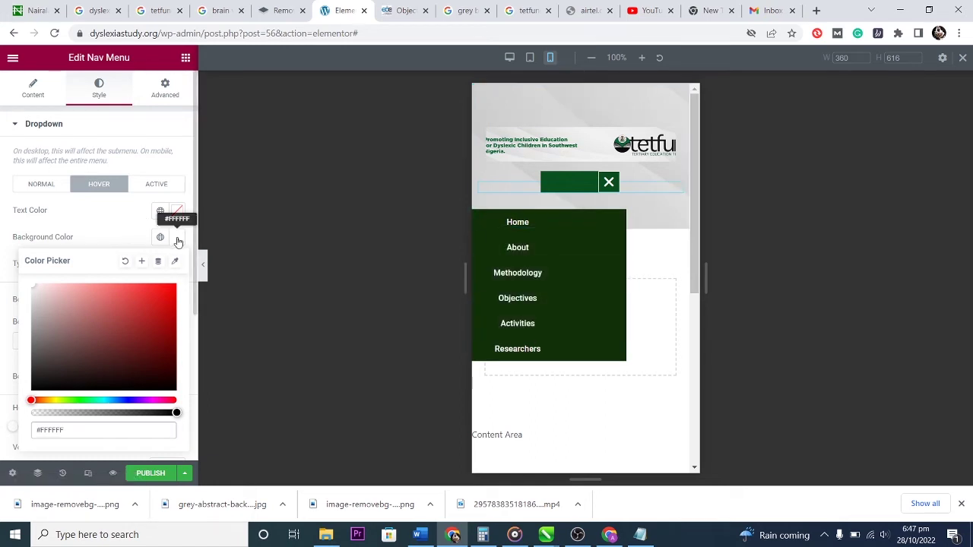
# Set the hover text colour to dark green #072807 and test it in the mobile menu.
pyautogui.click(176, 212)
pyautogui.click(177, 213)
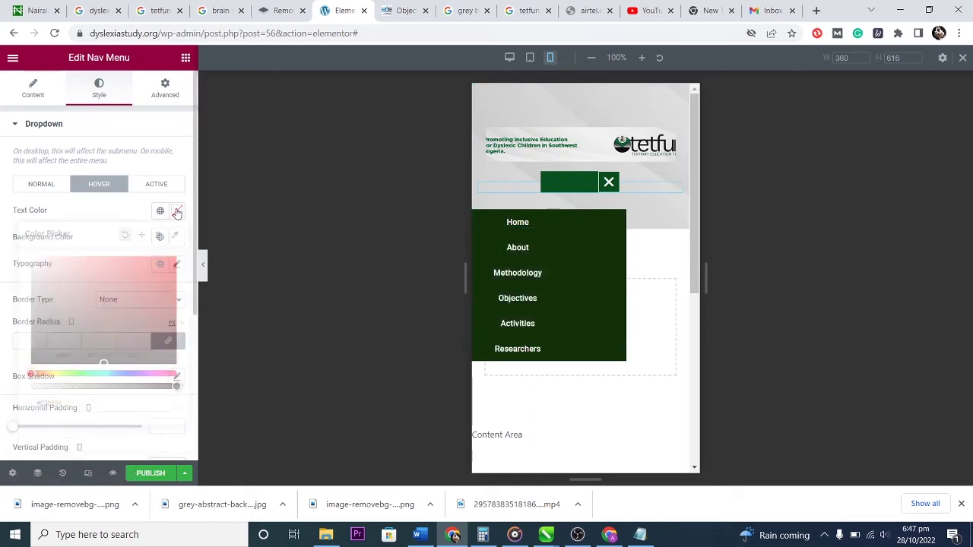
pyautogui.click(78, 373)
pyautogui.moveTo(114, 310); pyautogui.dragTo(147, 346)
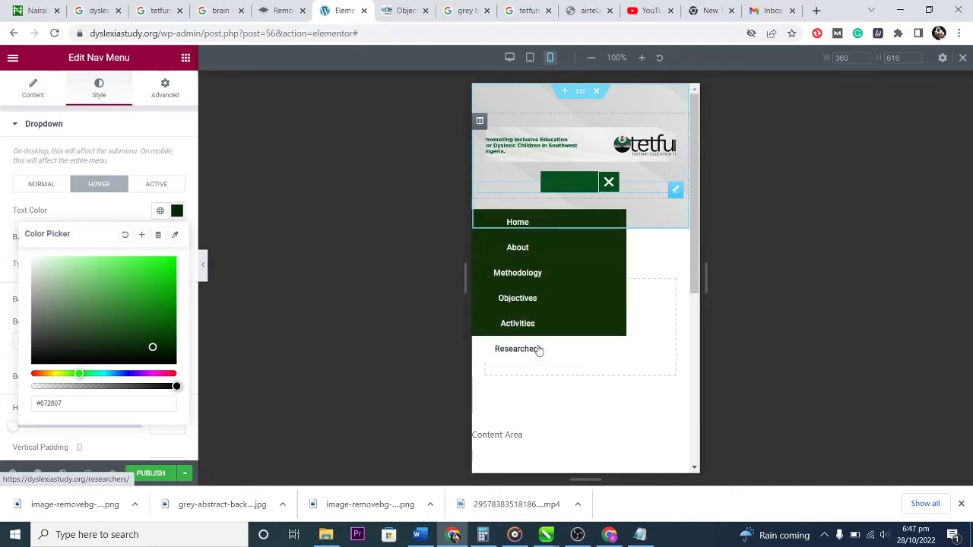
pyautogui.click(16, 127)
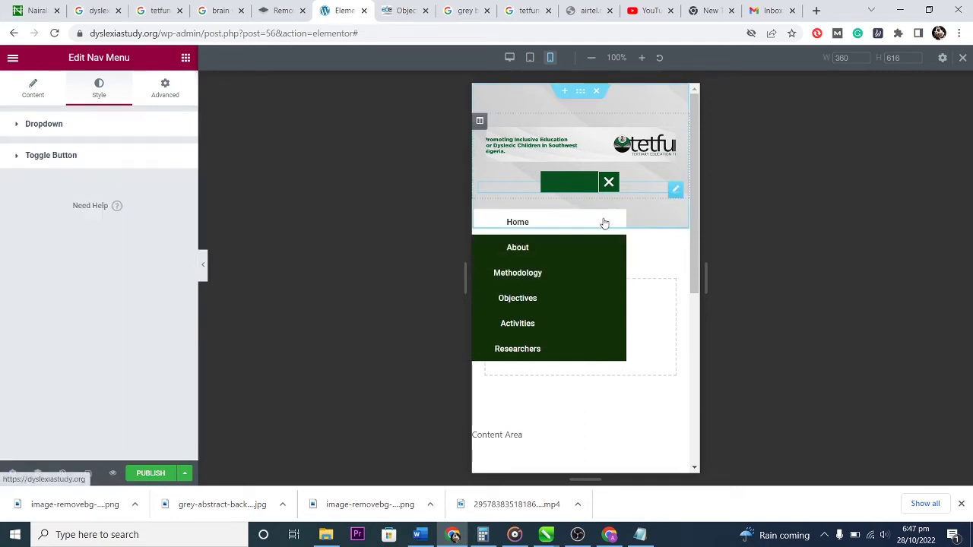
pyautogui.click(612, 183)
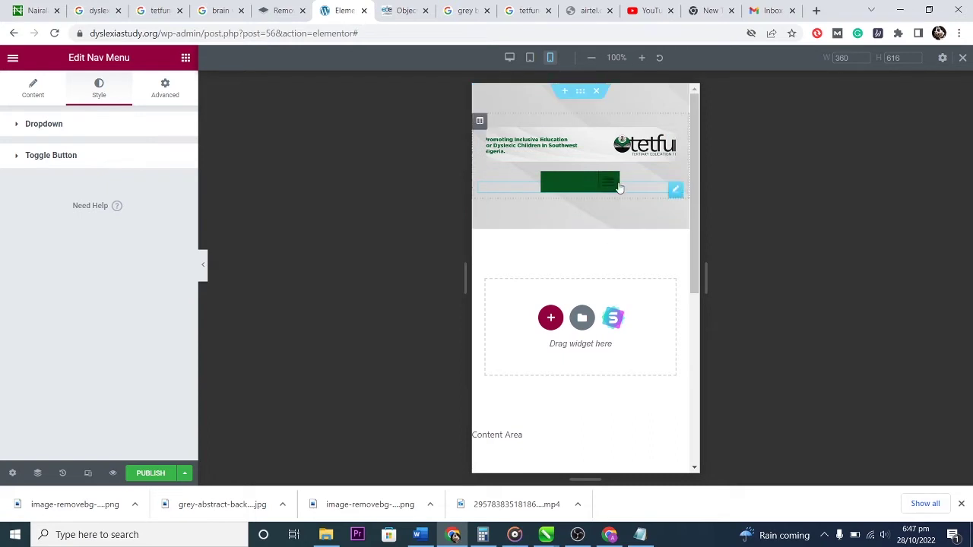
pyautogui.click(614, 183)
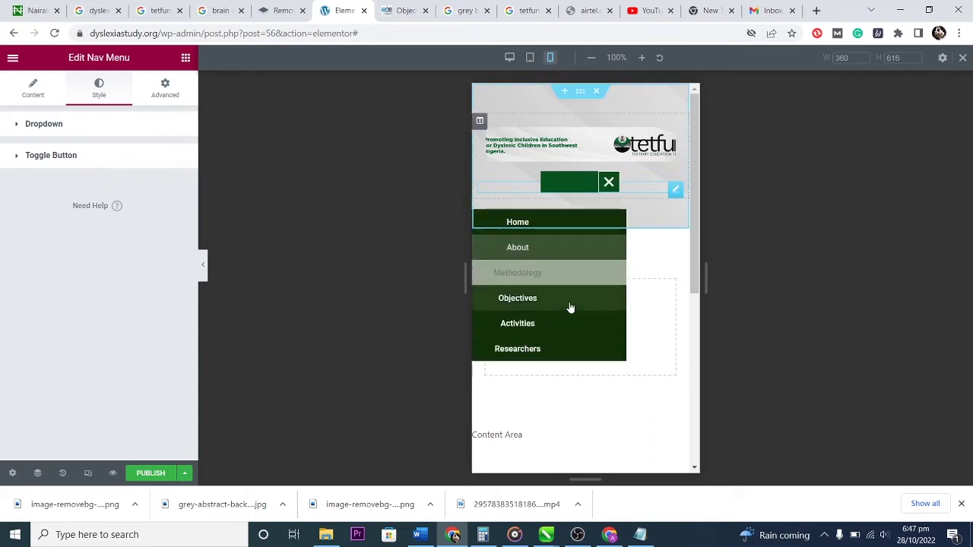
pyautogui.click(606, 184)
# Select the banner image and set its padding to 0.
pyautogui.click(675, 128)
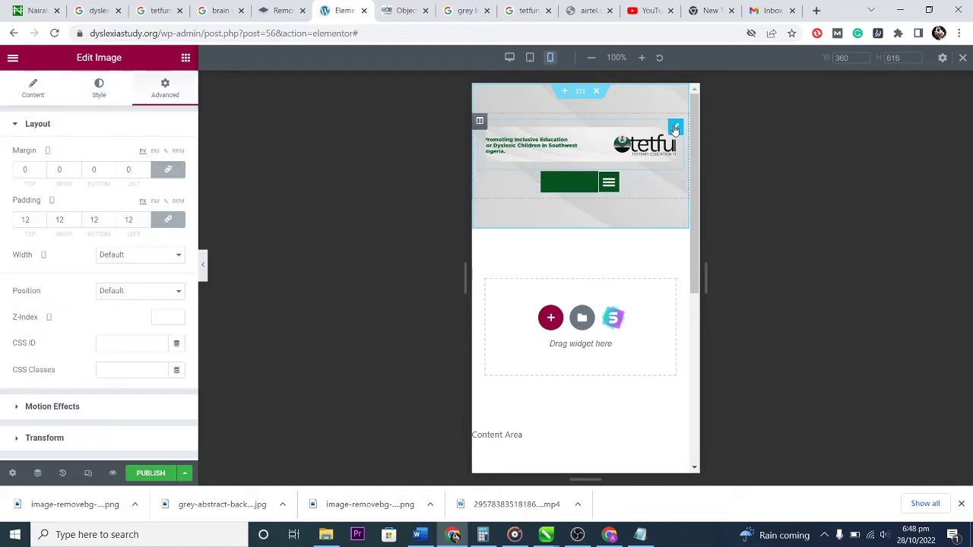
pyautogui.click(41, 223)
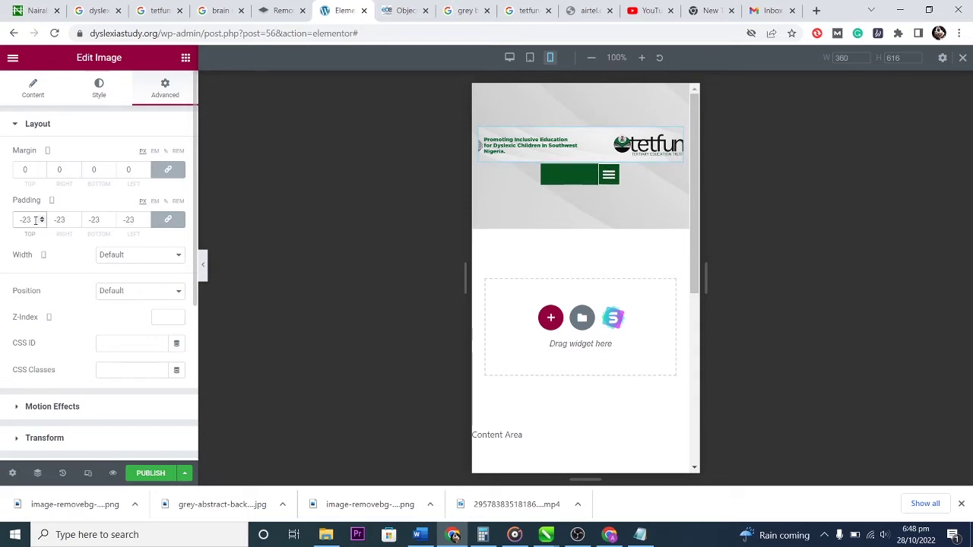
pyautogui.write('0')
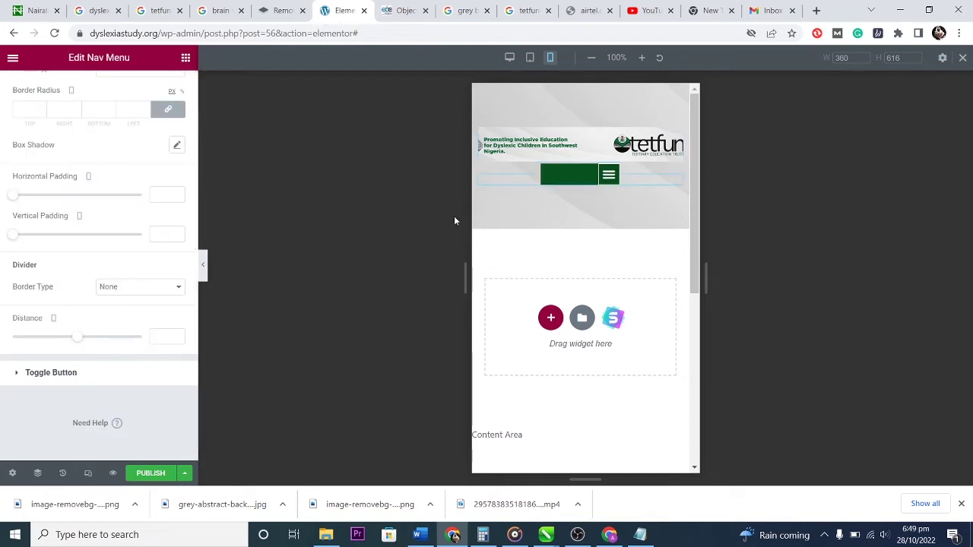
# Check the hamburger dropdown menu in the tablet and desktop previews.
pyautogui.click(529, 57)
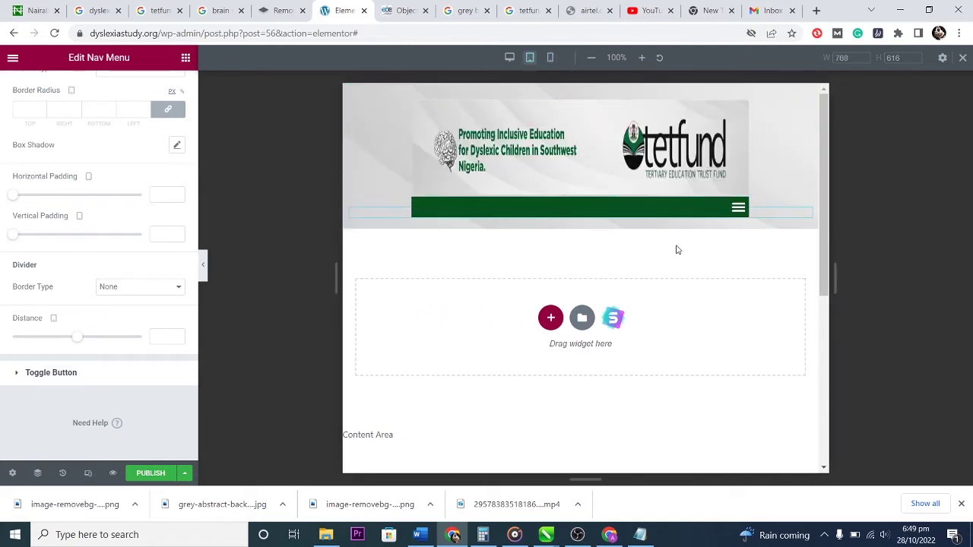
pyautogui.click(741, 209)
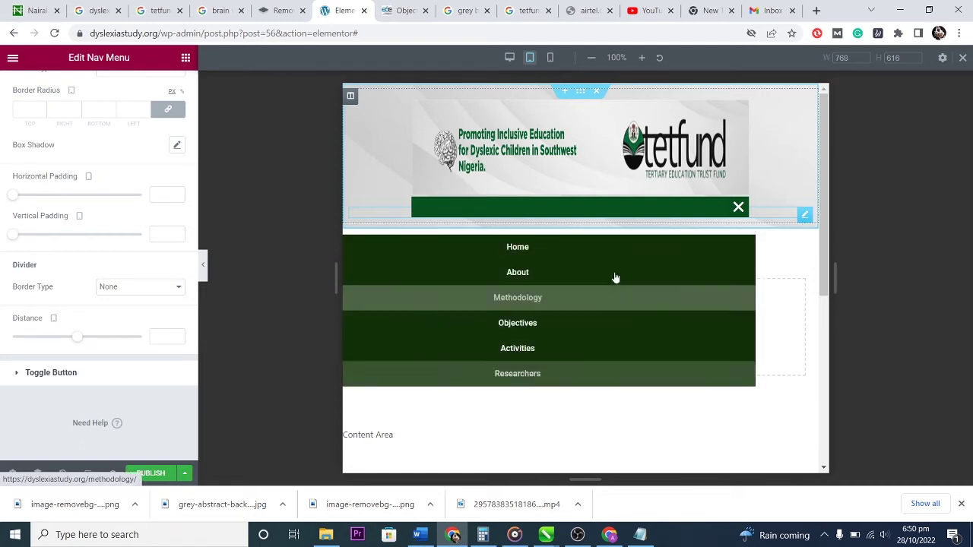
pyautogui.click(740, 207)
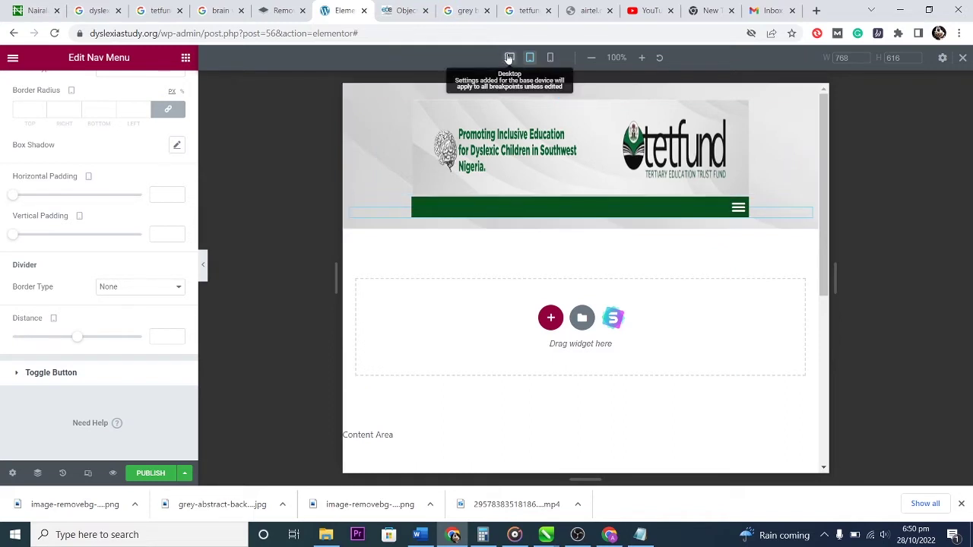
pyautogui.click(509, 57)
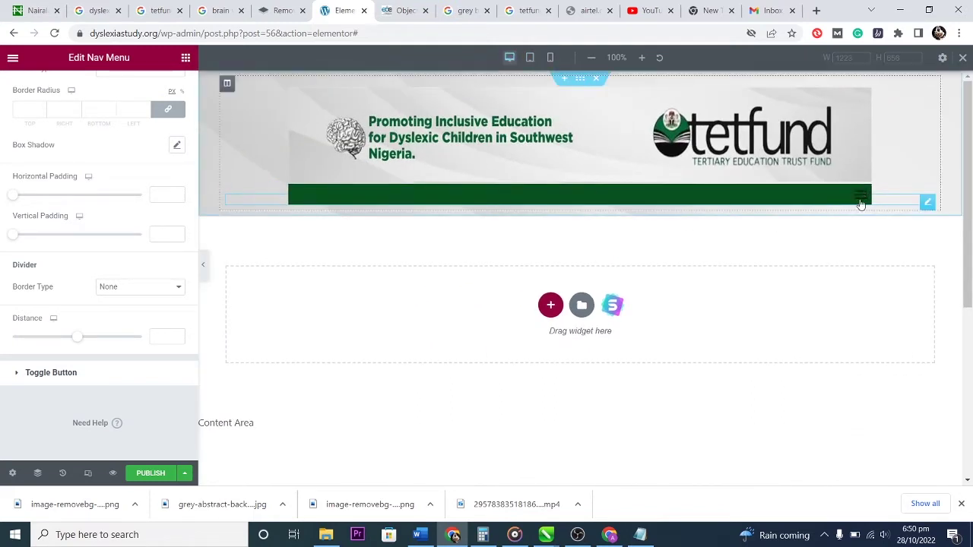
pyautogui.click(863, 198)
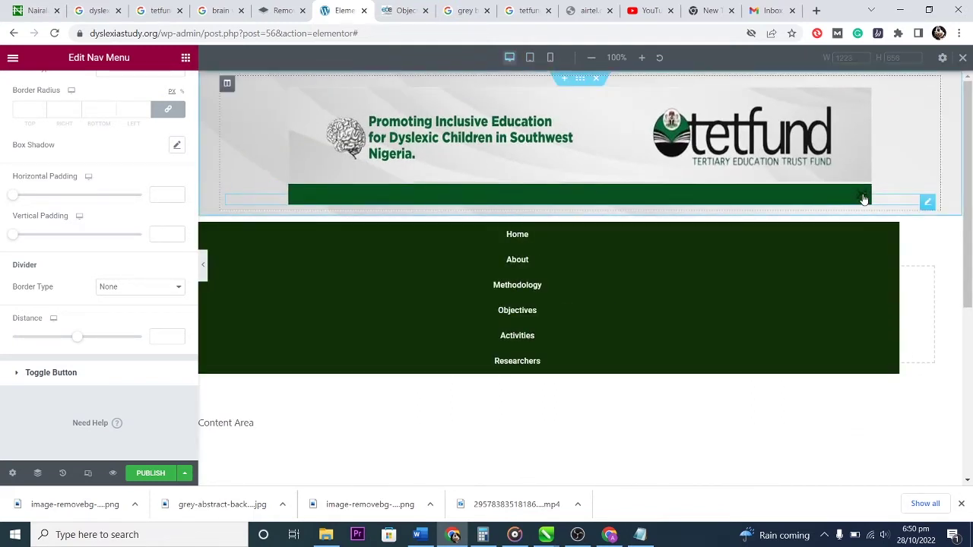
pyautogui.click(861, 195)
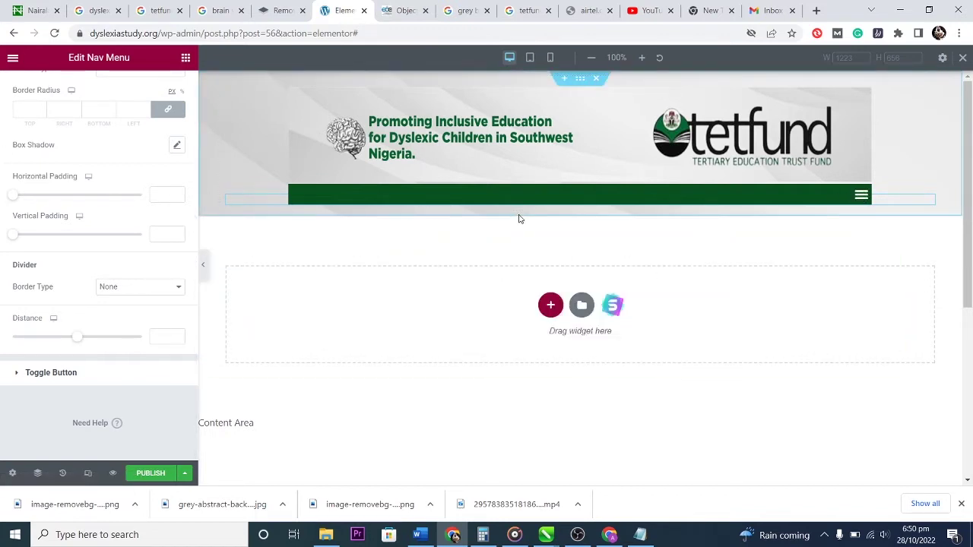
pyautogui.scroll(3, 92, 174)
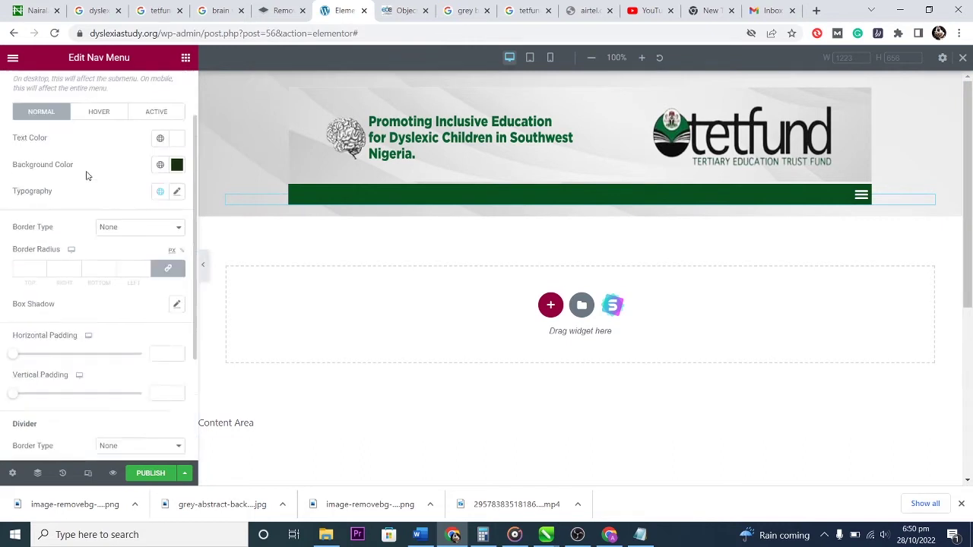
# Give the nav menu a Horizontal layout with Stretch alignment and switch to the tablet preview.
pyautogui.click(33, 87)
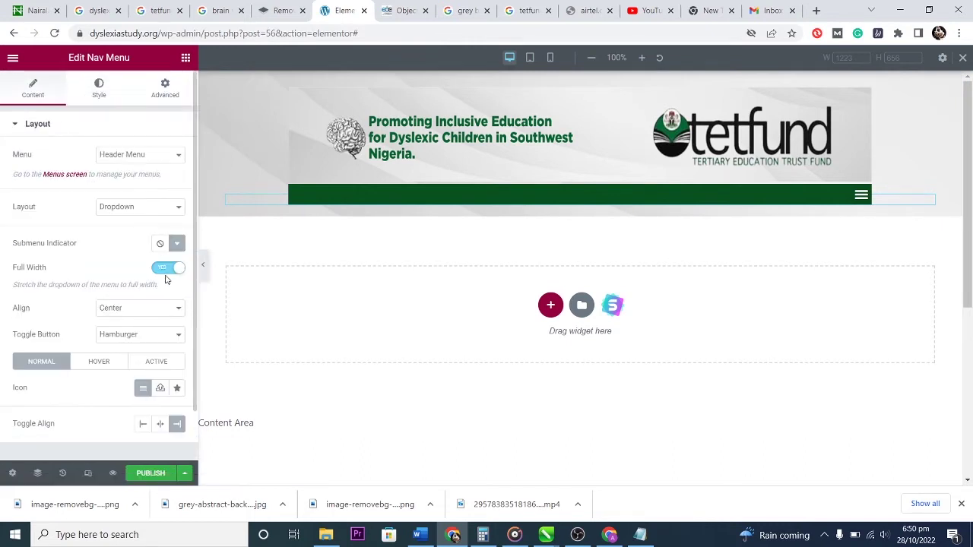
pyautogui.click(157, 207)
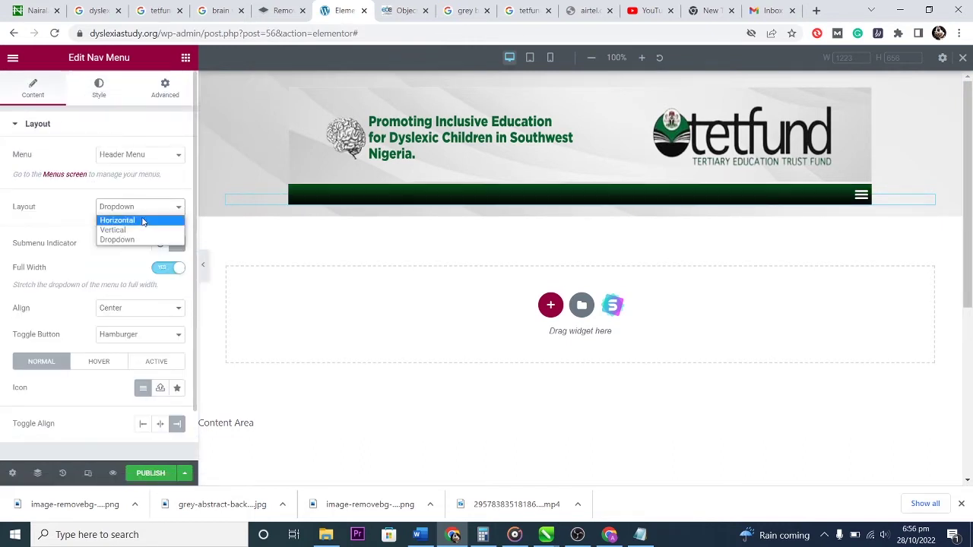
pyautogui.click(143, 221)
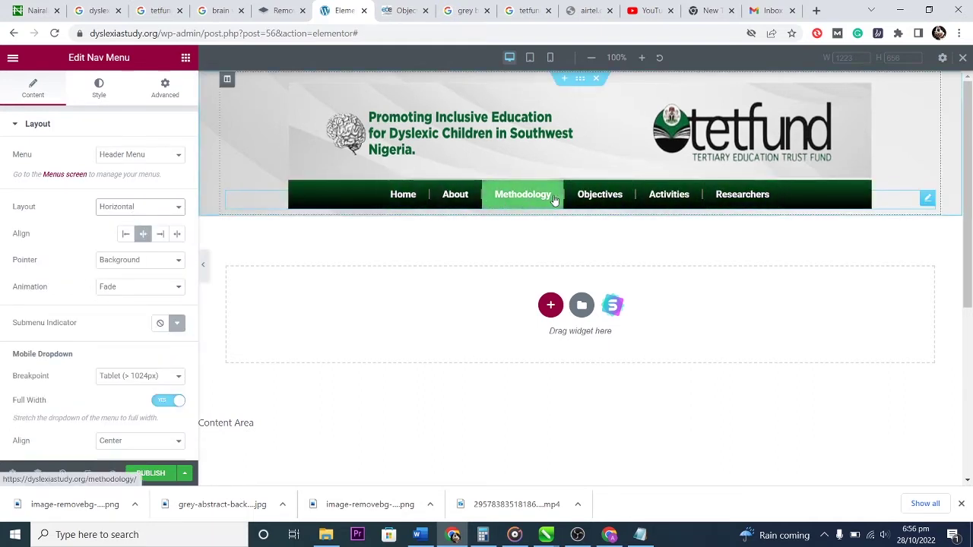
pyautogui.click(160, 235)
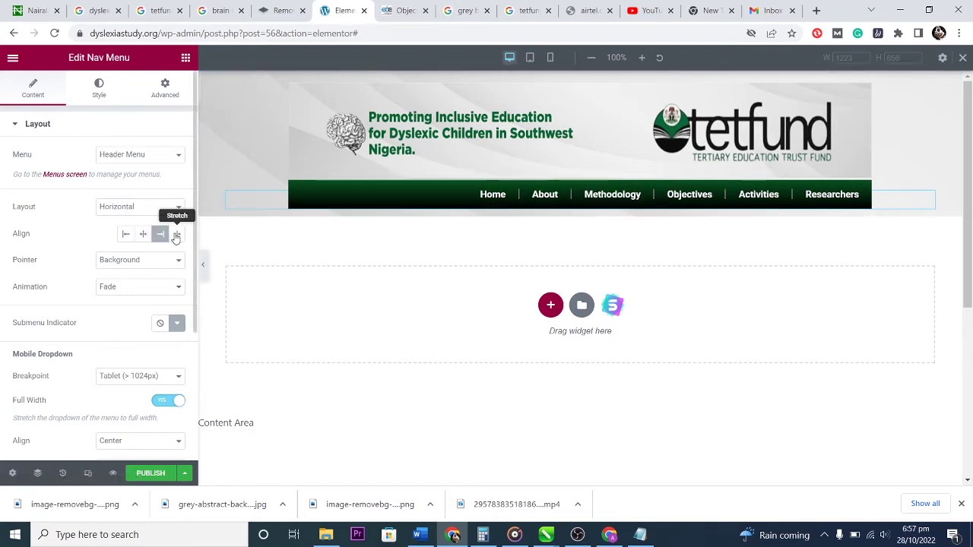
pyautogui.click(176, 235)
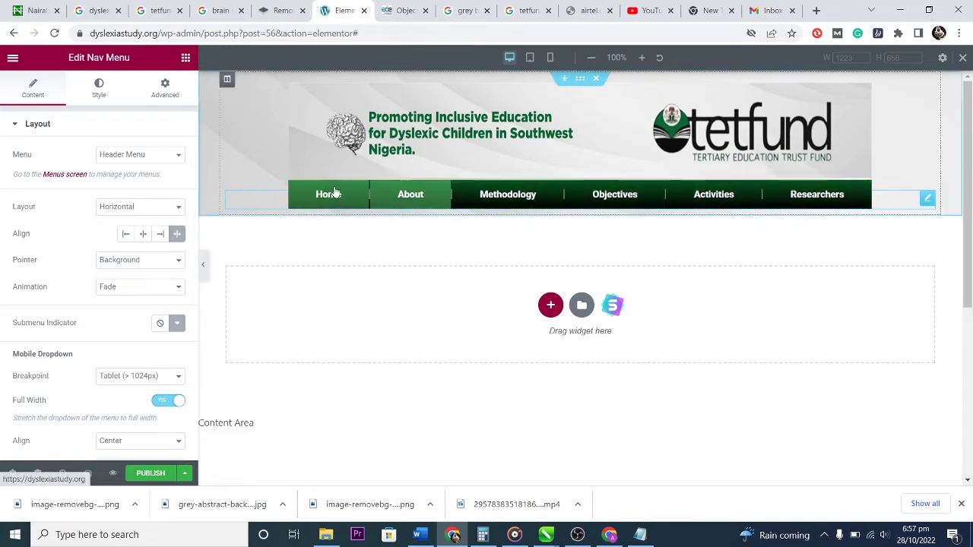
pyautogui.click(140, 209)
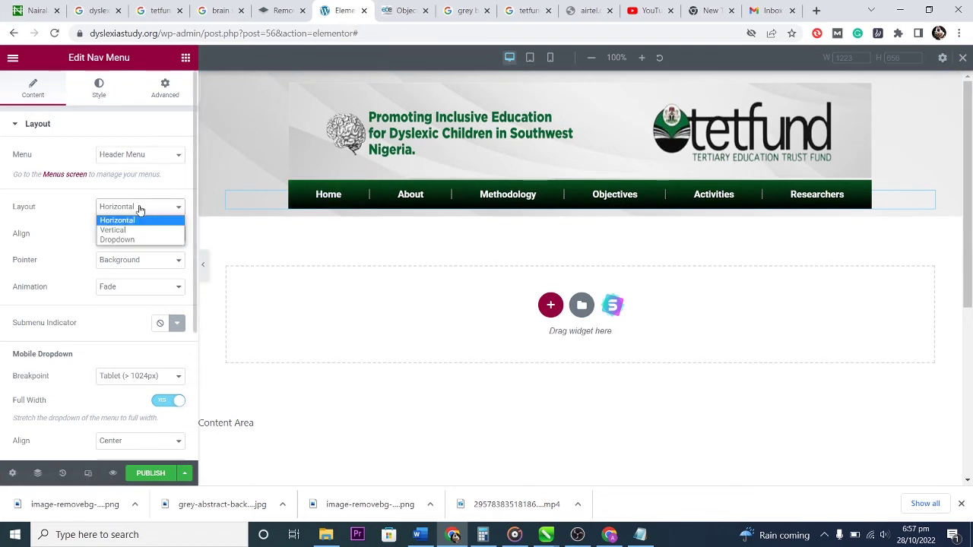
pyautogui.click(150, 192)
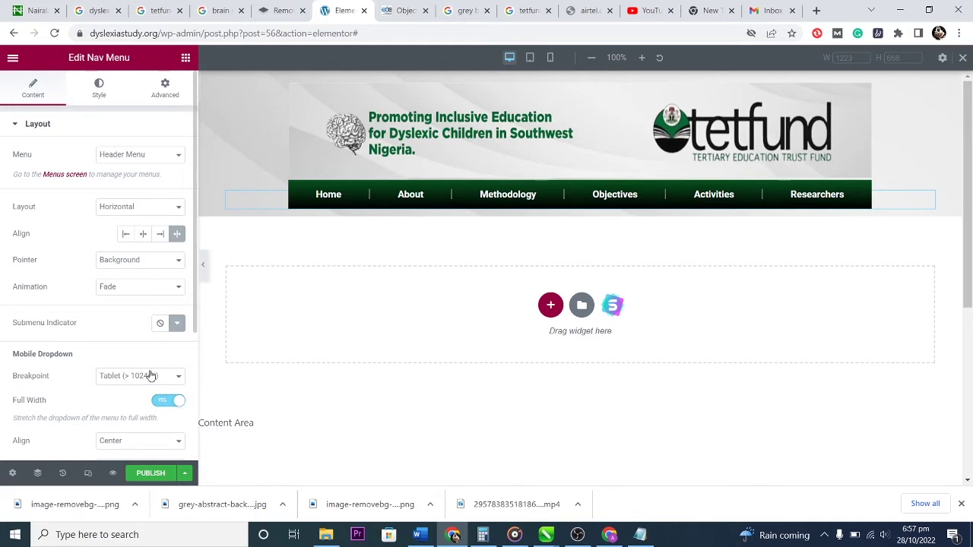
pyautogui.click(531, 61)
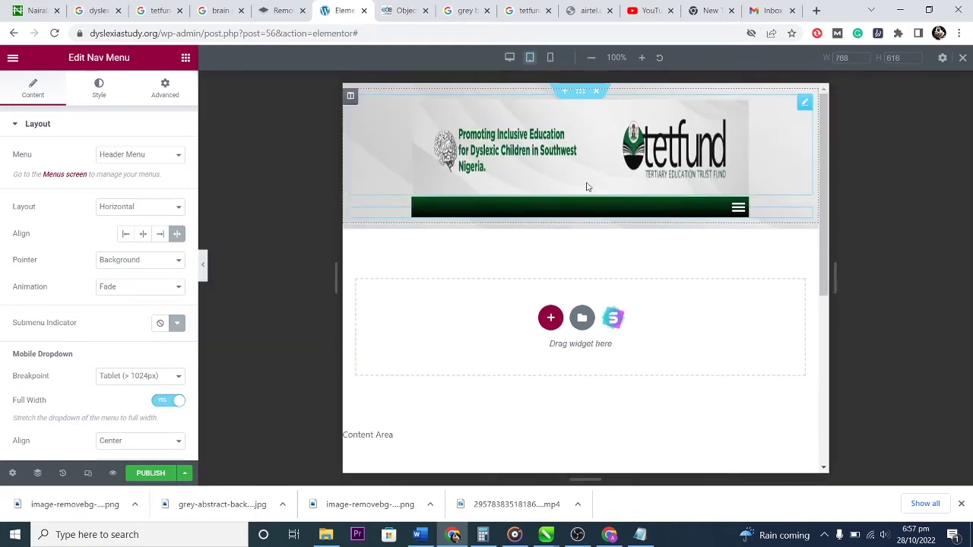
# Open and close the hamburger dropdown at tablet width, then again at mobile width.
pyautogui.click(736, 211)
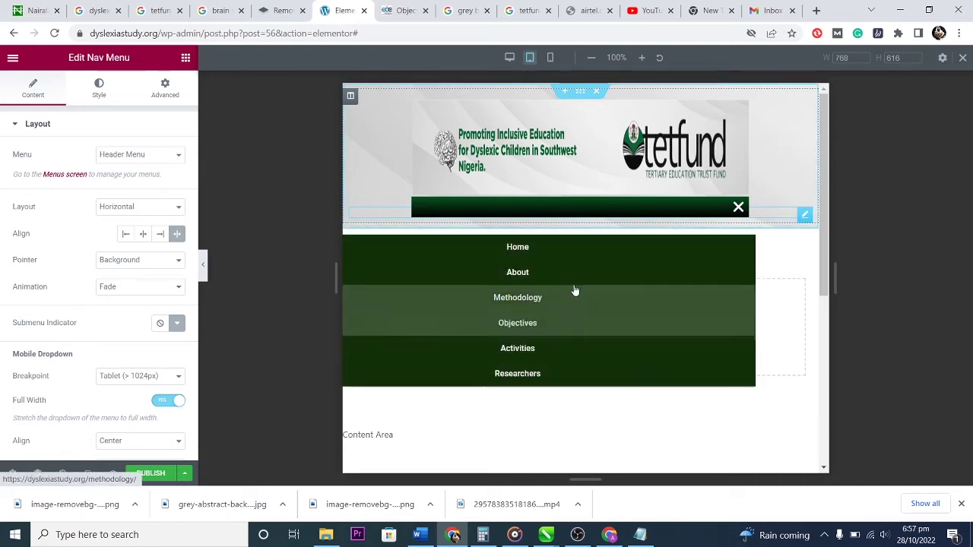
pyautogui.click(736, 212)
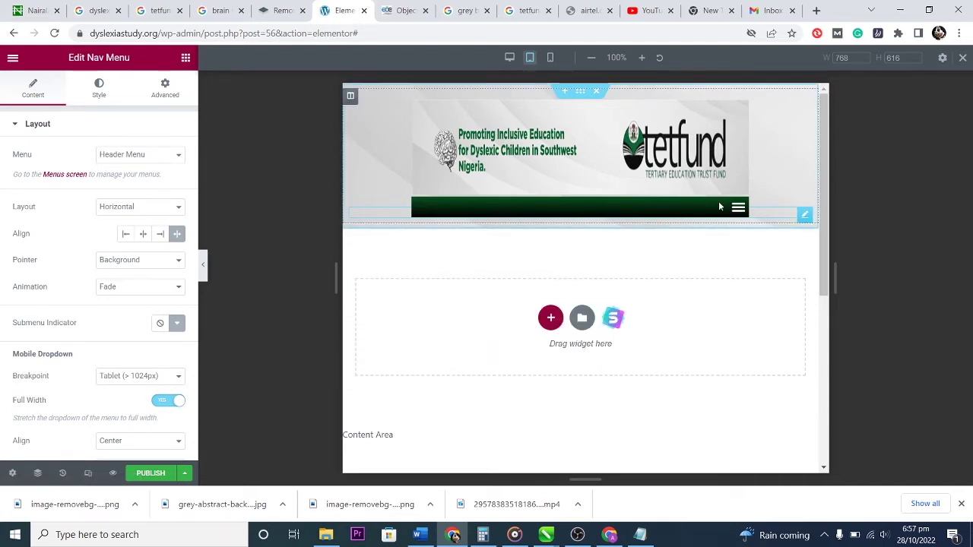
pyautogui.click(550, 59)
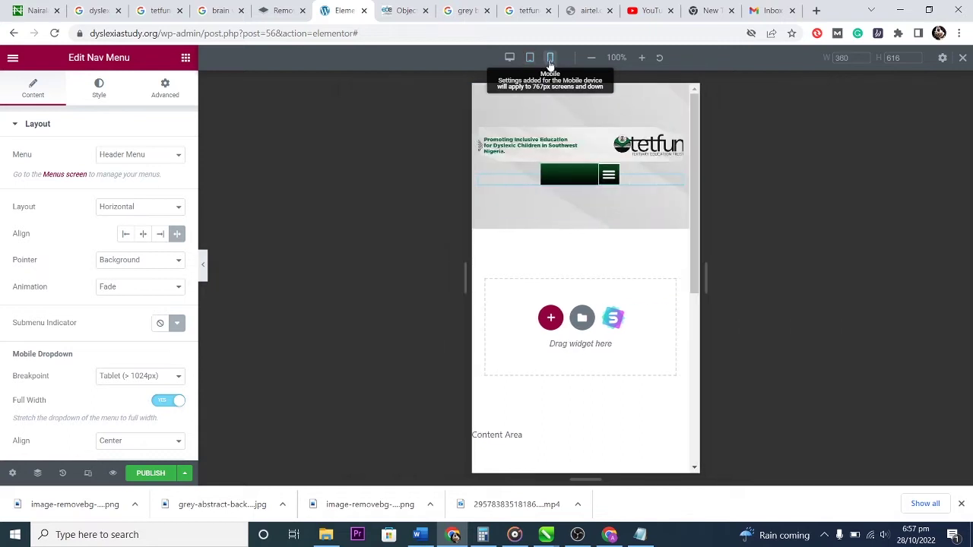
pyautogui.click(610, 180)
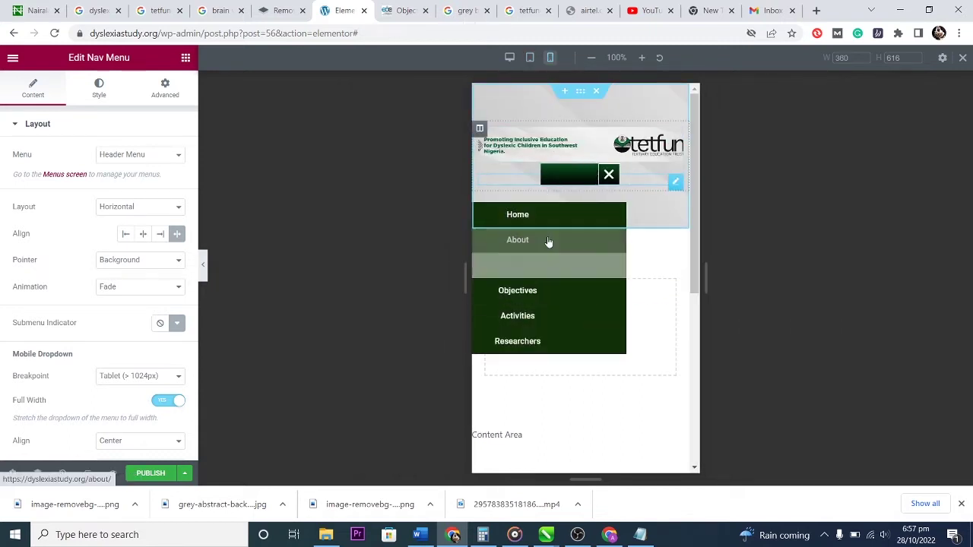
pyautogui.click(608, 175)
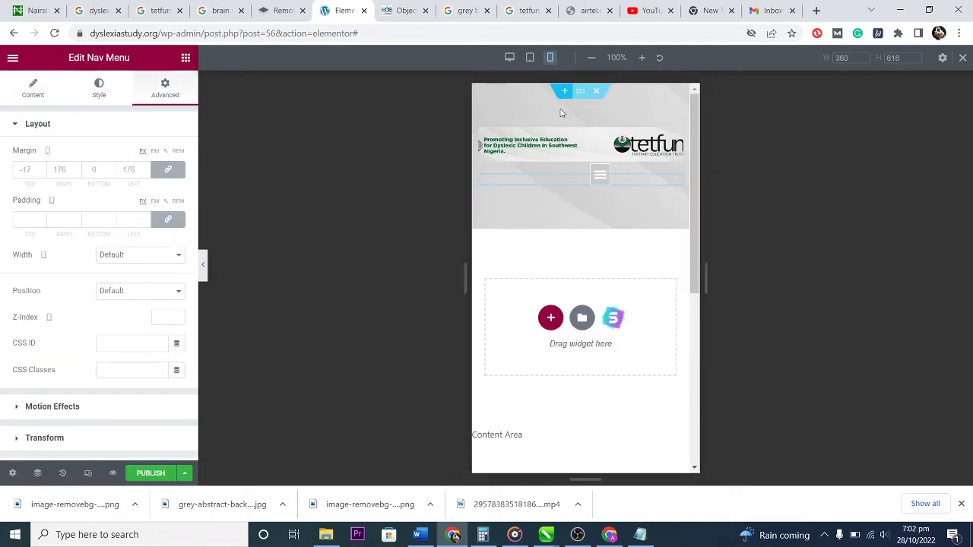
# Reset the nav menu's linked Advanced margins to 0 on all sides.
pyautogui.click(600, 176)
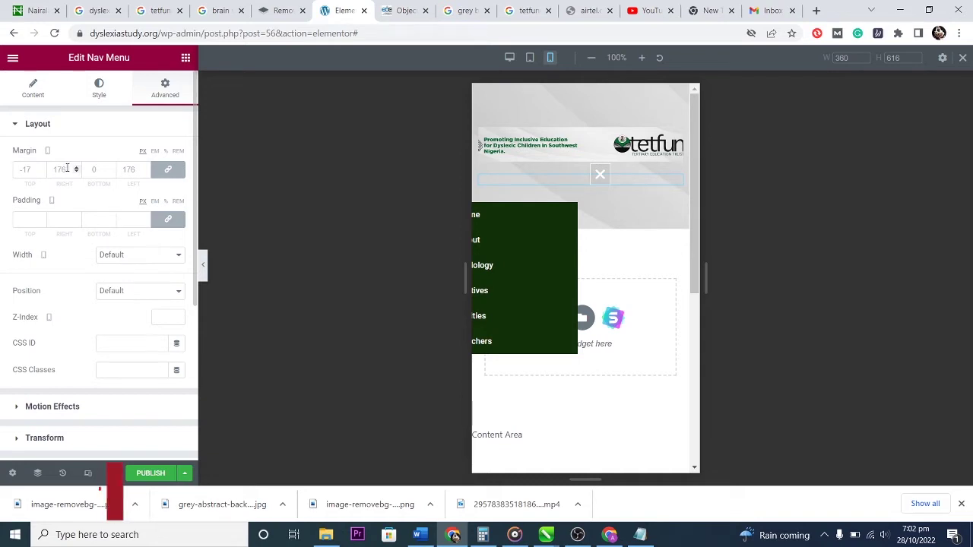
pyautogui.click(58, 168)
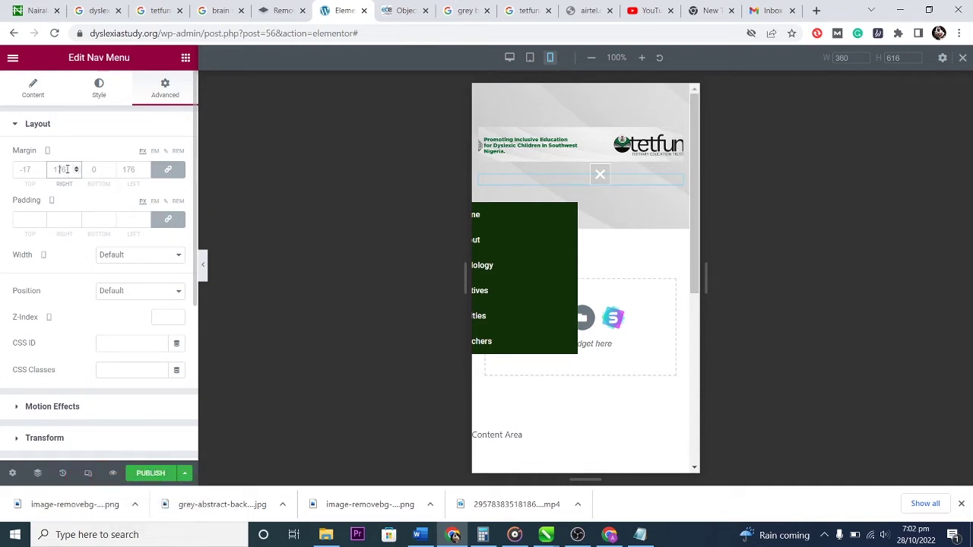
pyautogui.write('-6')
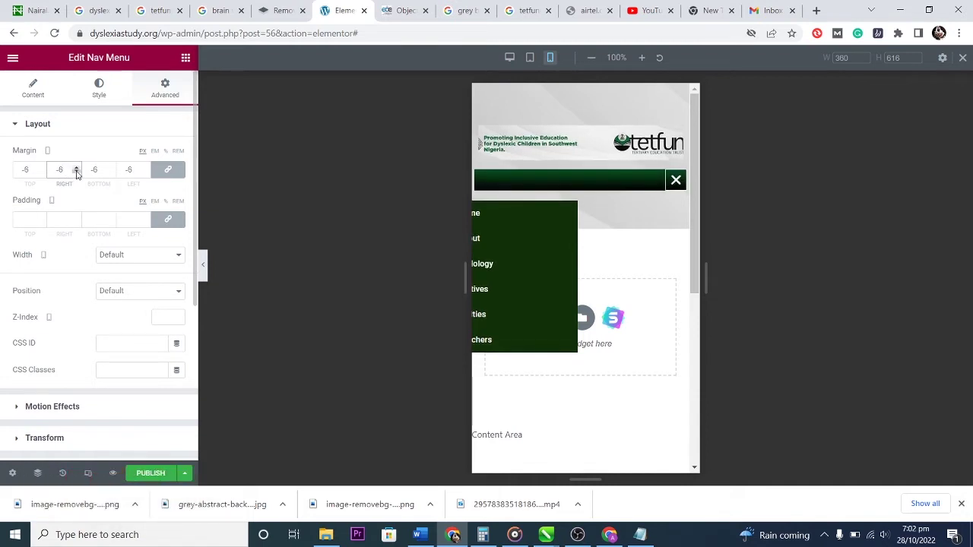
pyautogui.click(77, 166)
pyautogui.click(77, 166)
pyautogui.click(77, 166)
pyautogui.click(77, 166)
pyautogui.click(77, 166)
pyautogui.click(77, 166)
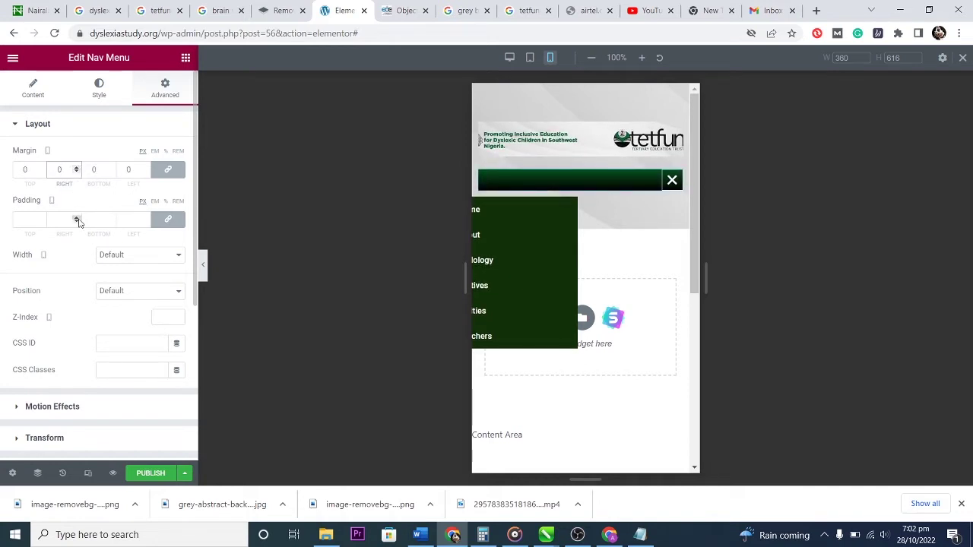
pyautogui.scroll(-3, 130, 323)
pyautogui.scroll(3, 129, 318)
# Set Mobile Dropdown Align to Center and keep Toggle Align on Right.
pyautogui.click(99, 88)
pyautogui.click(33, 87)
pyautogui.scroll(-2, 85, 320)
pyautogui.click(122, 372)
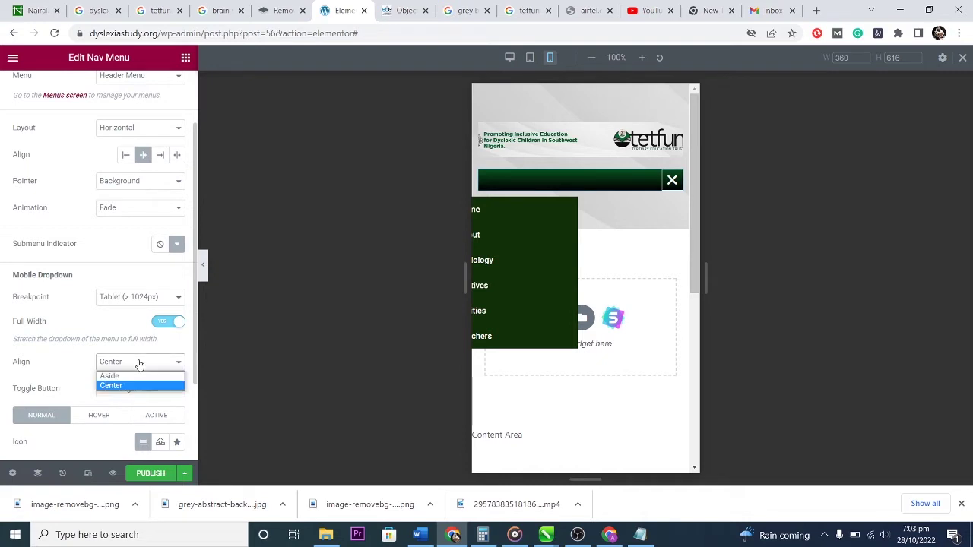
pyautogui.click(132, 377)
pyautogui.click(141, 361)
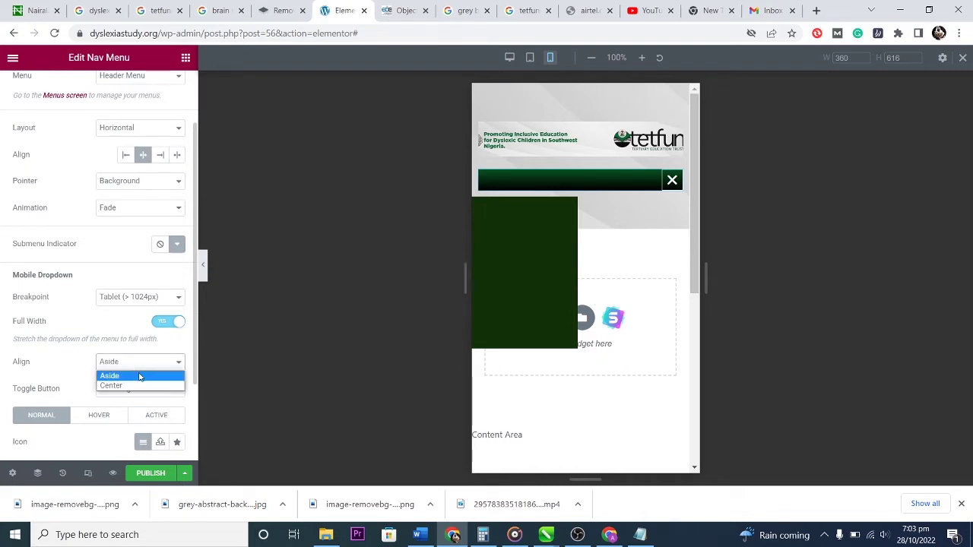
pyautogui.click(139, 385)
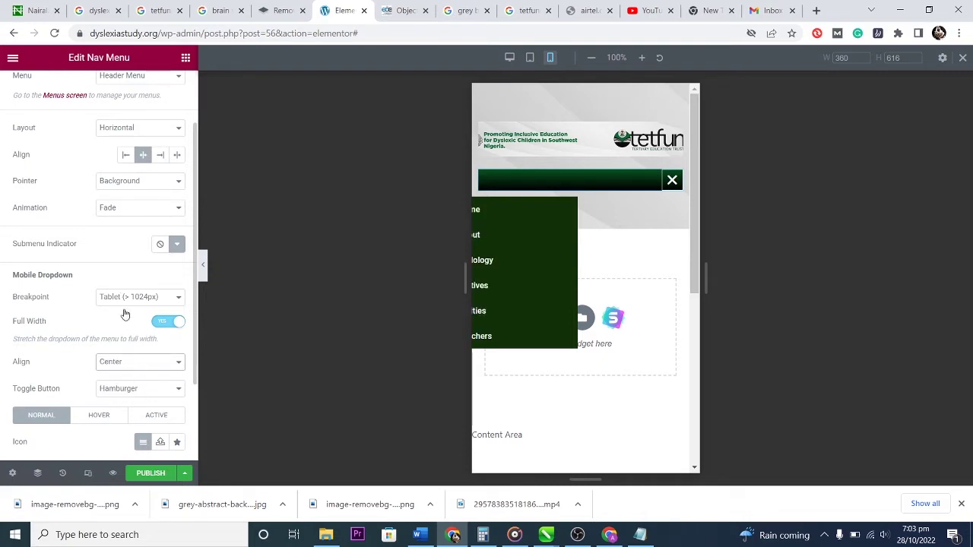
pyautogui.scroll(-1, 84, 338)
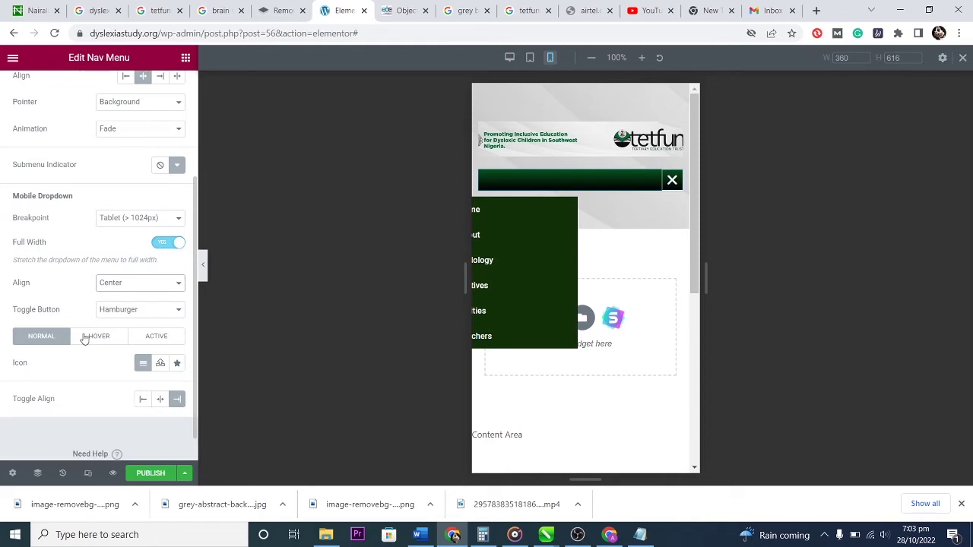
pyautogui.click(160, 399)
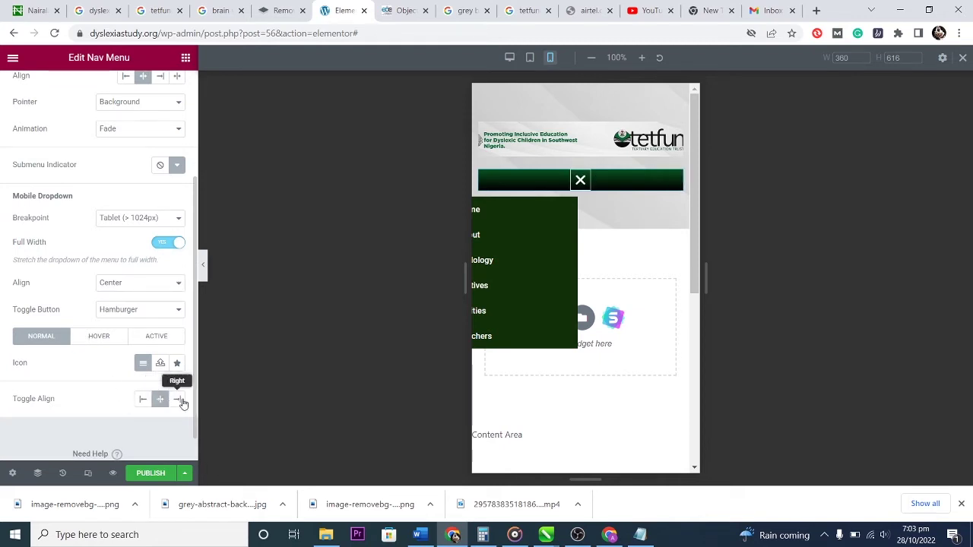
pyautogui.click(177, 401)
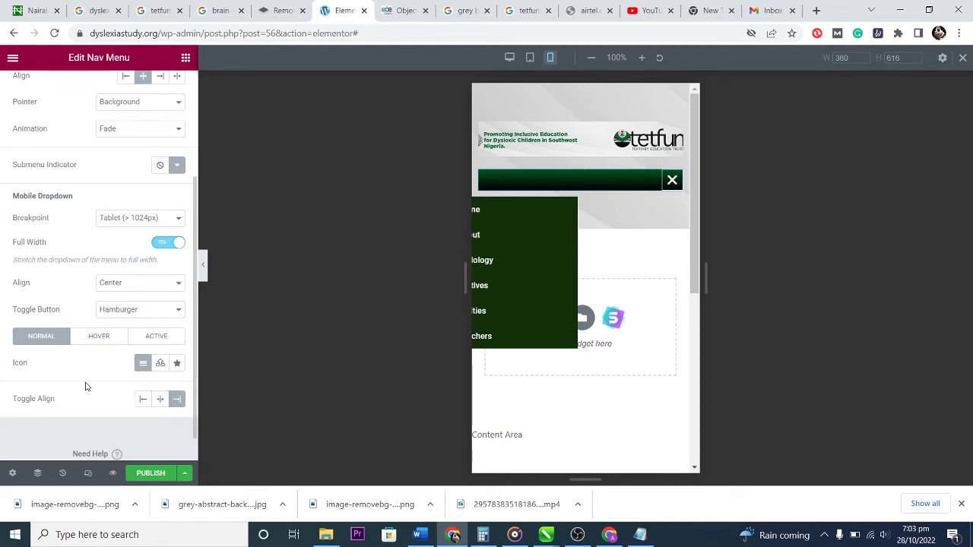
pyautogui.scroll(3, 86, 386)
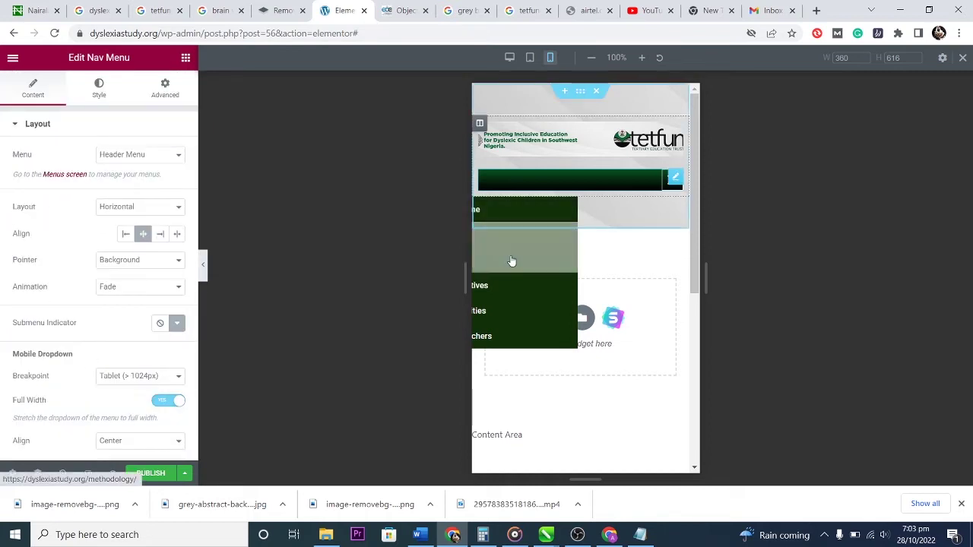
# Turn off the mobile dropdown's Full Width, then check the tablet and desktop previews.
pyautogui.click(164, 402)
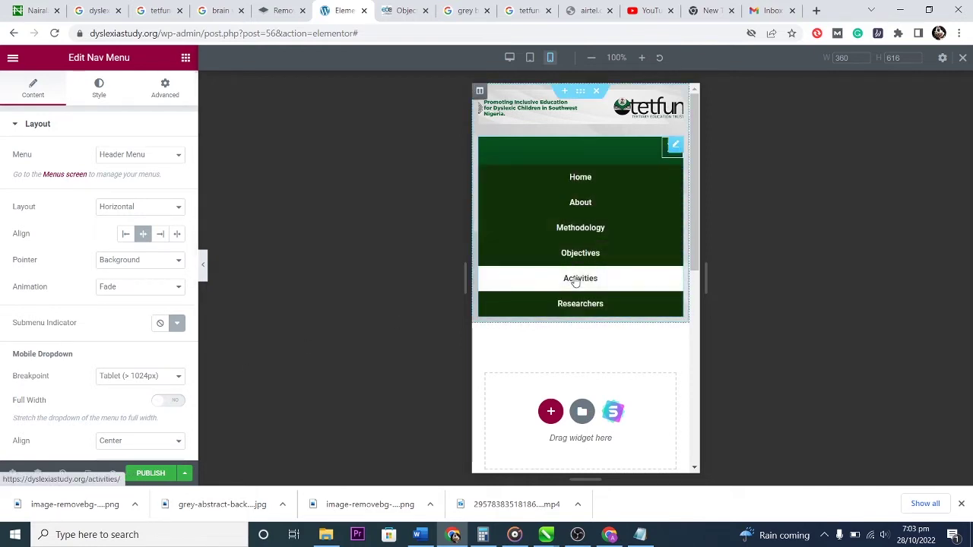
pyautogui.scroll(-1, 577, 283)
pyautogui.scroll(1, 577, 259)
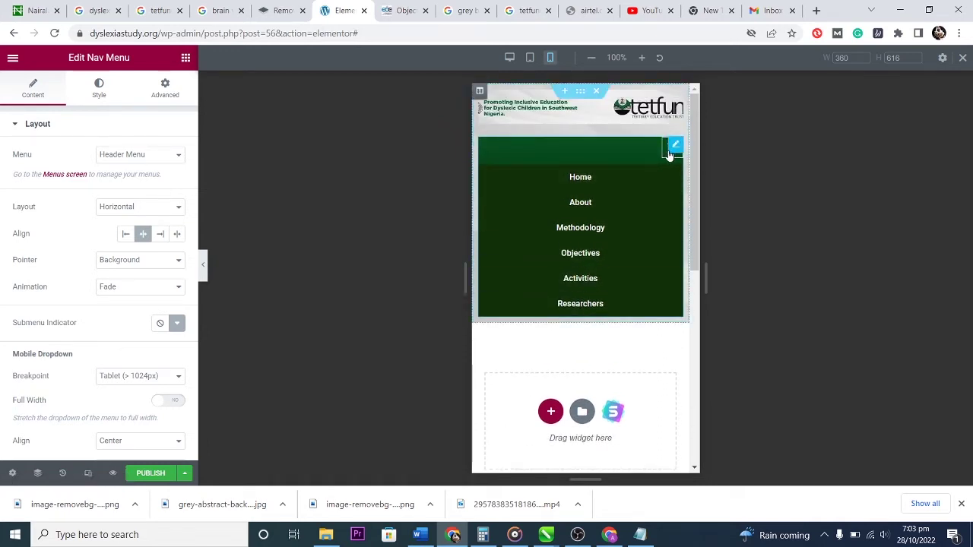
pyautogui.click(669, 154)
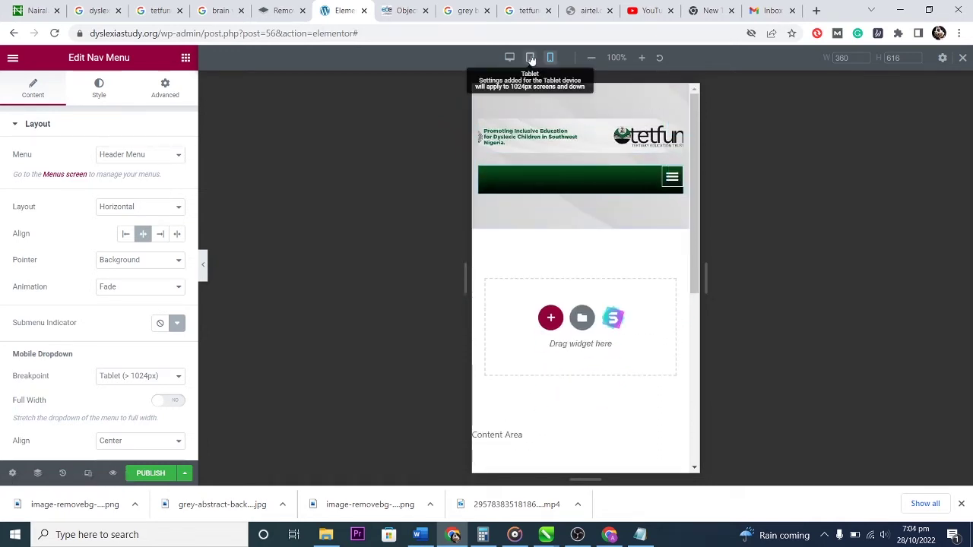
pyautogui.click(531, 58)
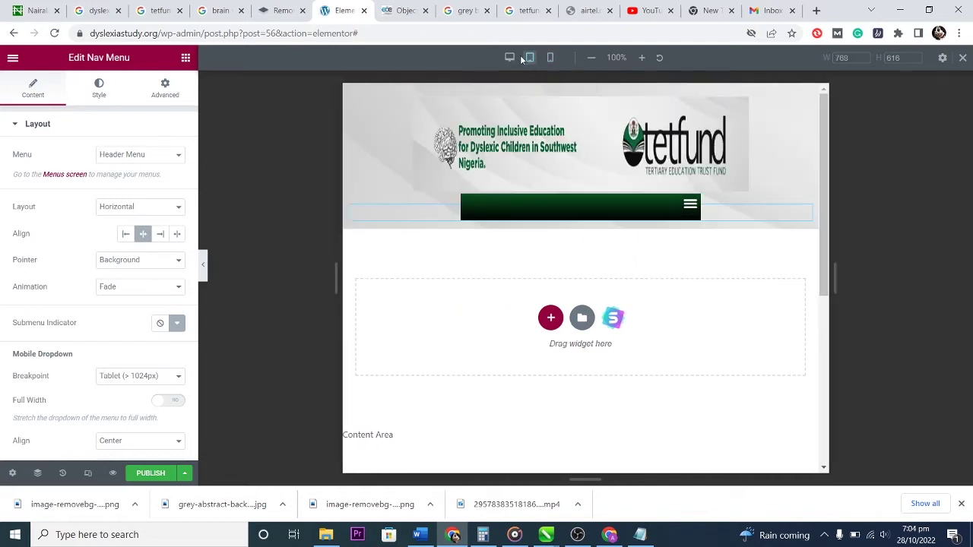
pyautogui.click(510, 57)
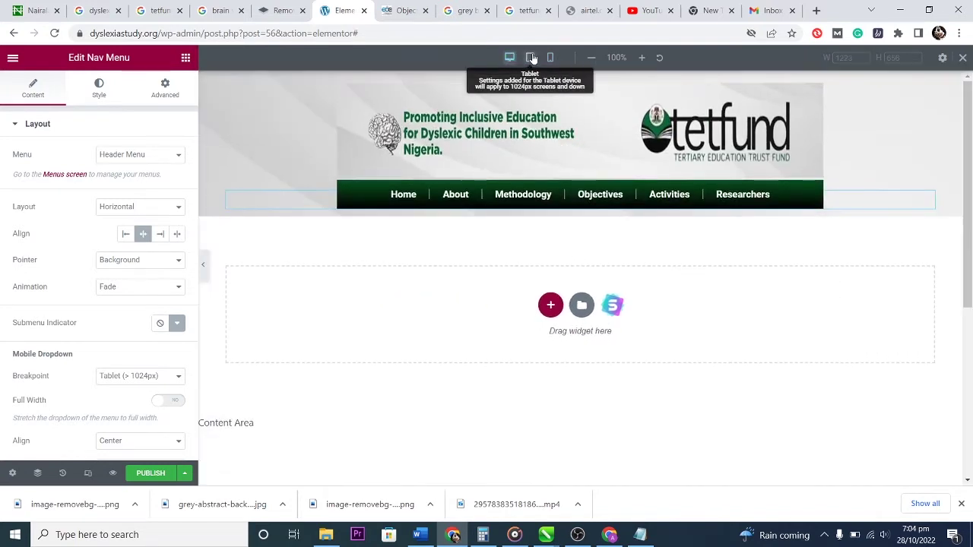
pyautogui.click(530, 58)
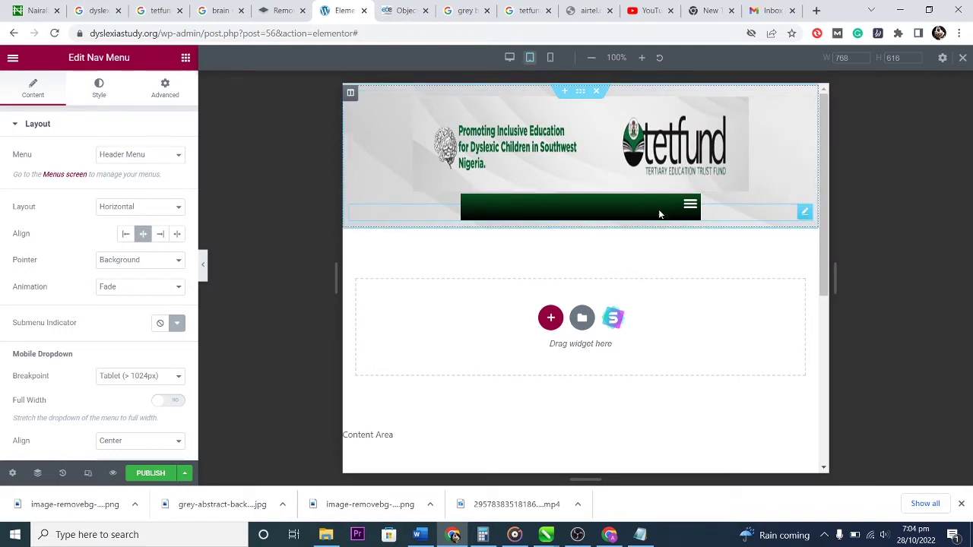
# Set all four linked tablet margins of the nav menu to -11.
pyautogui.click(165, 86)
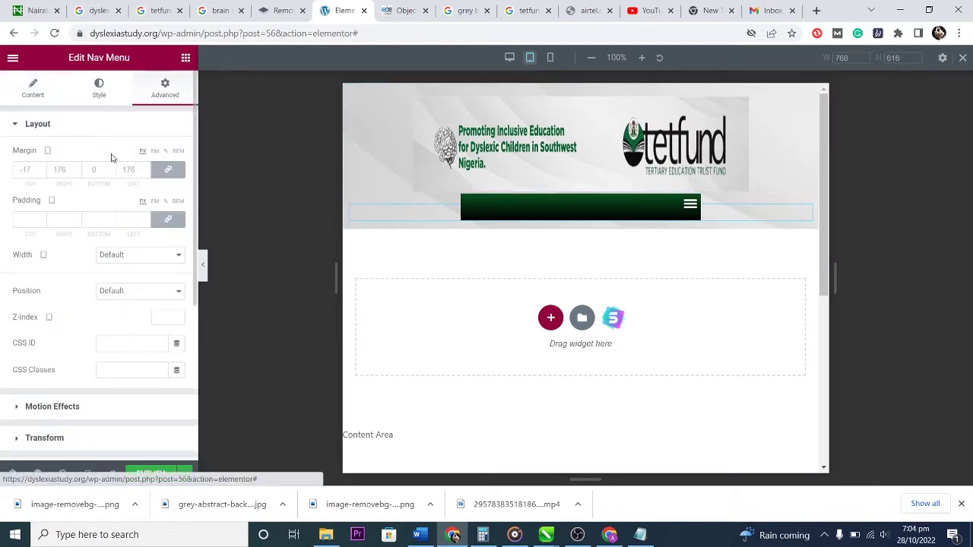
pyautogui.click(67, 170)
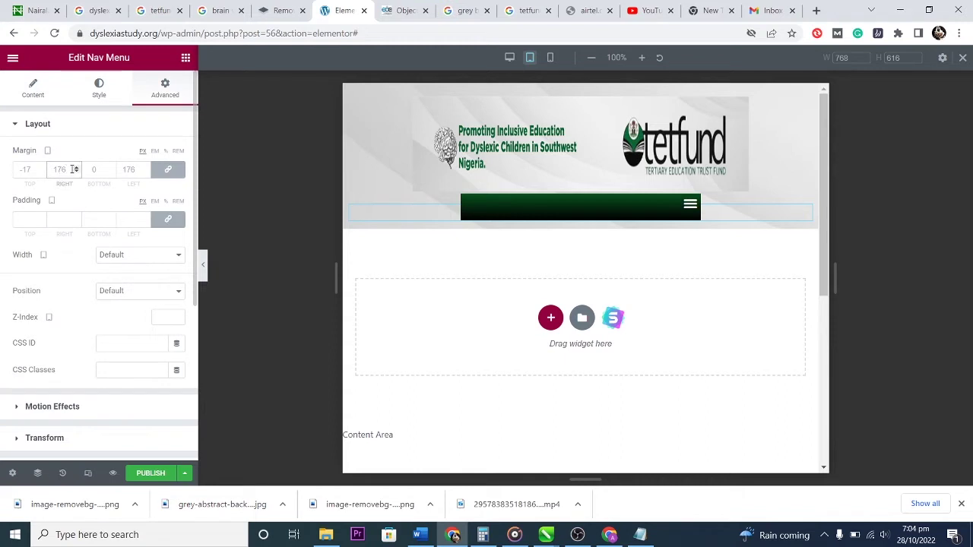
pyautogui.write('-1')
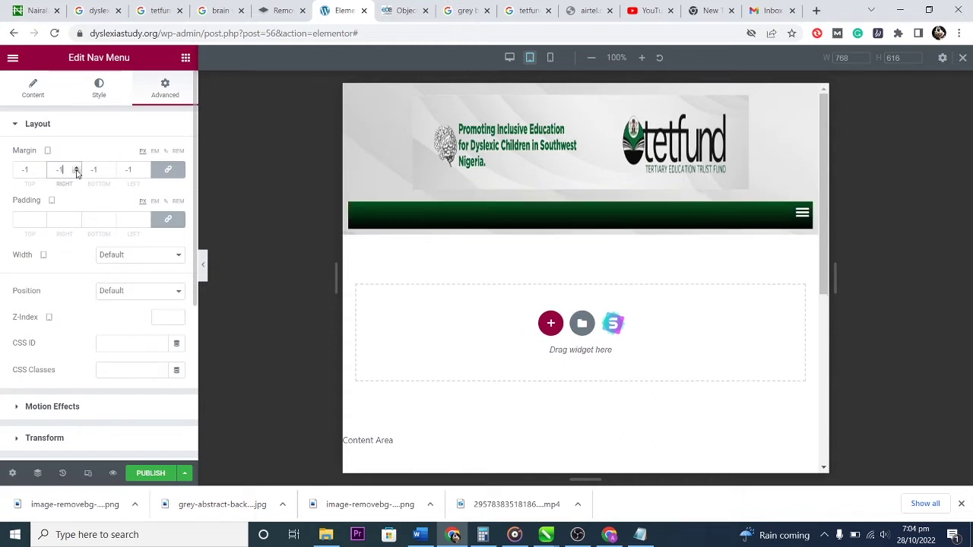
pyautogui.press('BackSpace')
pyautogui.press('BackSpace')
pyautogui.write('8')
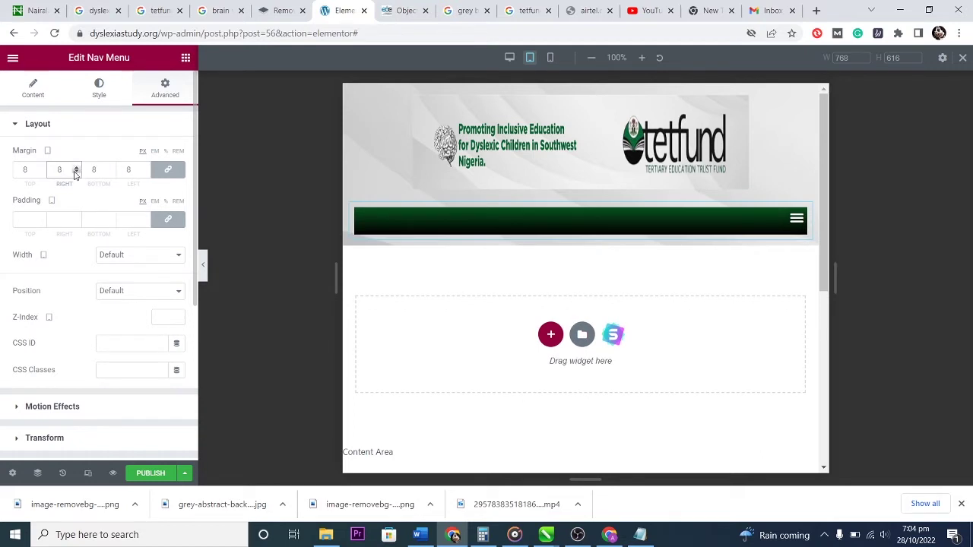
pyautogui.press('BackSpace')
pyautogui.write('2')
pyautogui.click(76, 172)
pyautogui.click(76, 172)
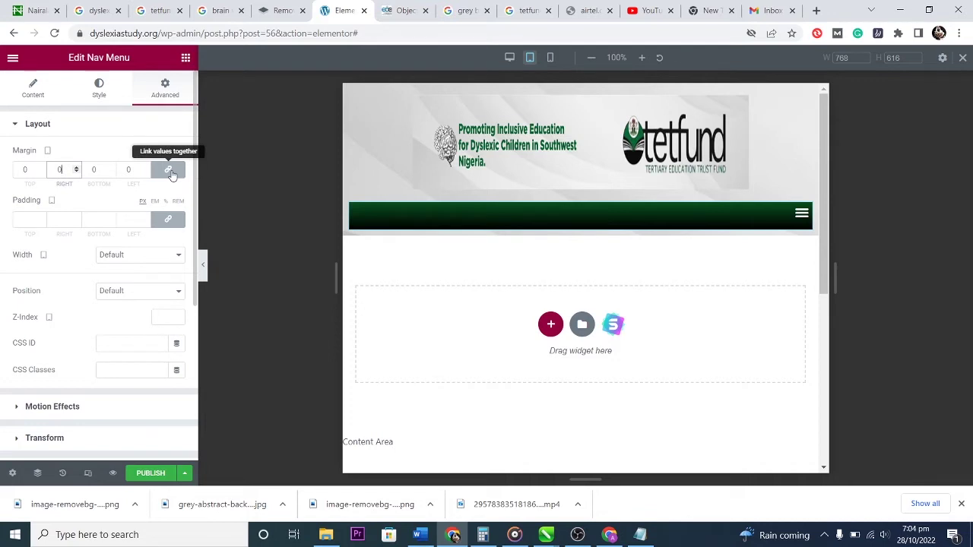
pyautogui.click(76, 172)
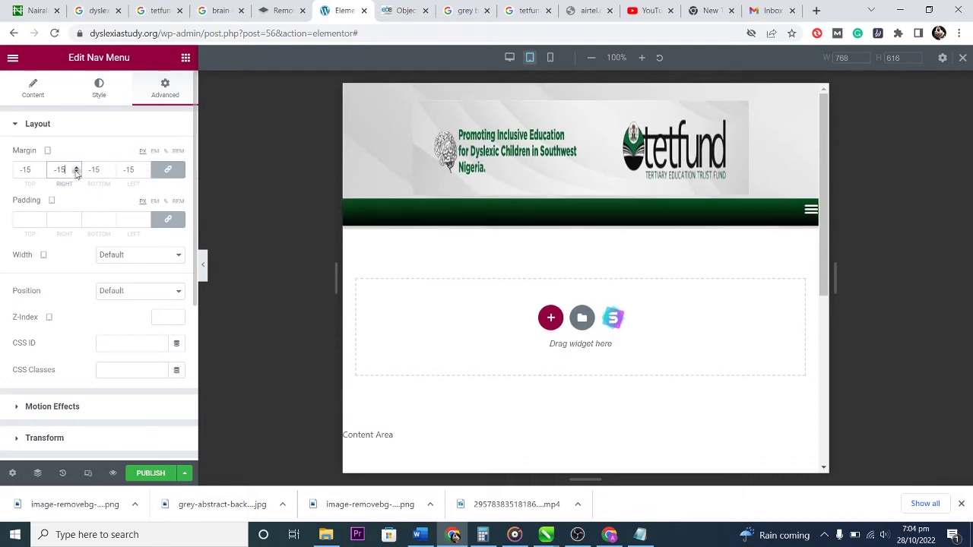
pyautogui.click(76, 168)
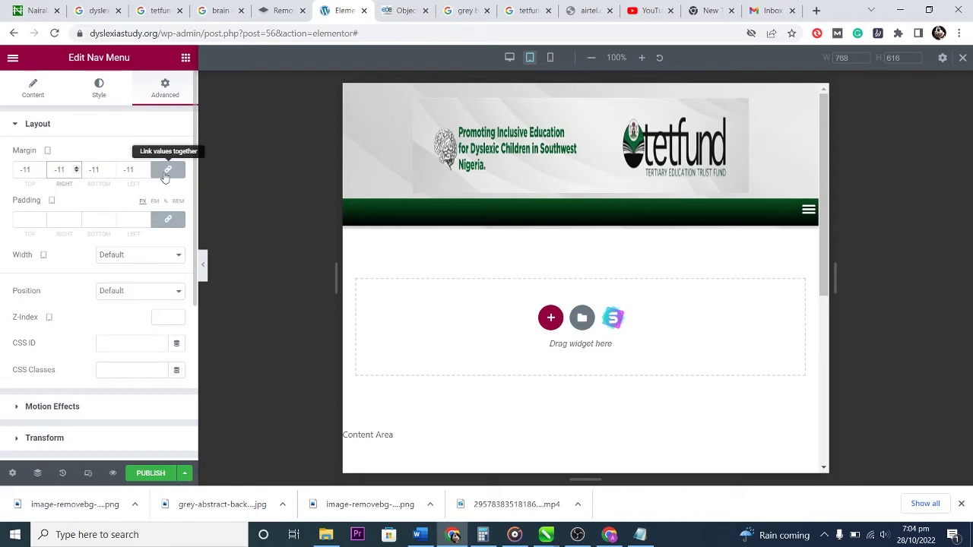
# Unlink the margins and raise the right margin to 97 and the left to 99.
pyautogui.click(165, 174)
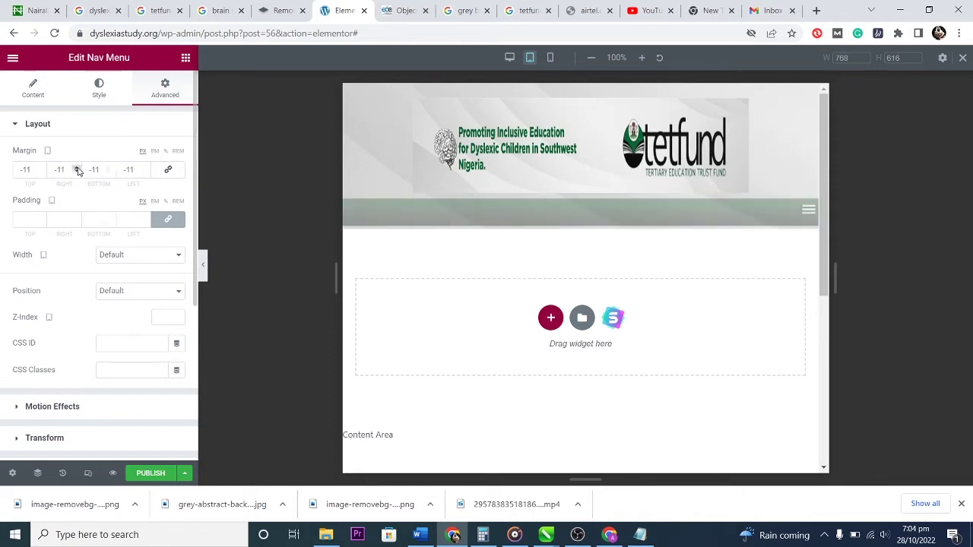
pyautogui.moveTo(77, 168); pyautogui.dragTo(76, 168)
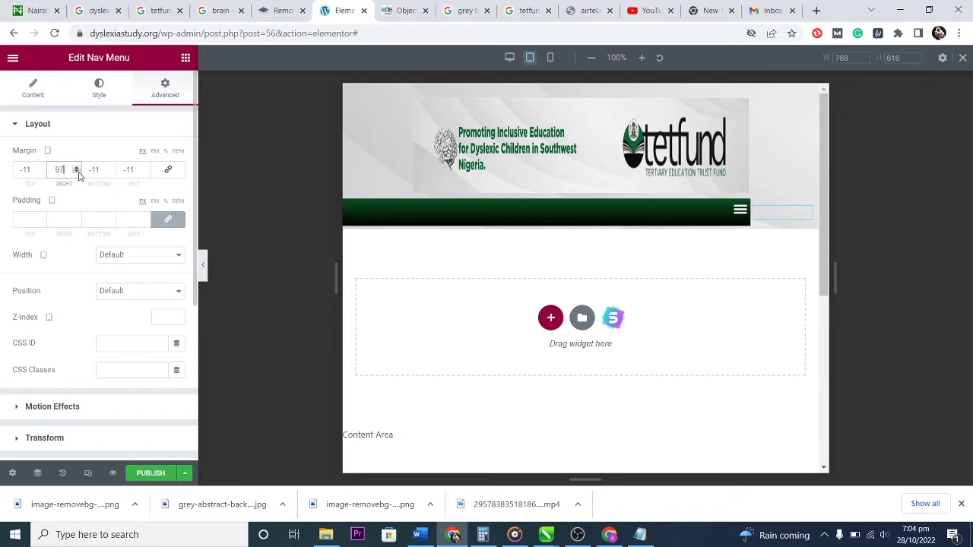
pyautogui.moveTo(145, 168); pyautogui.dragTo(147, 170)
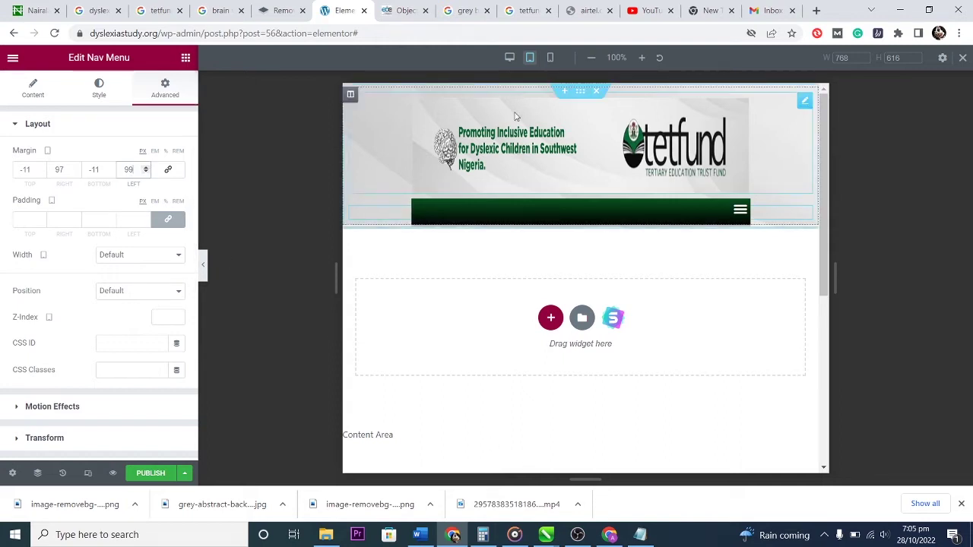
# Cycle through desktop, tablet and mobile previews, opening and closing the hamburger dropdown at tablet and mobile widths.
pyautogui.click(510, 59)
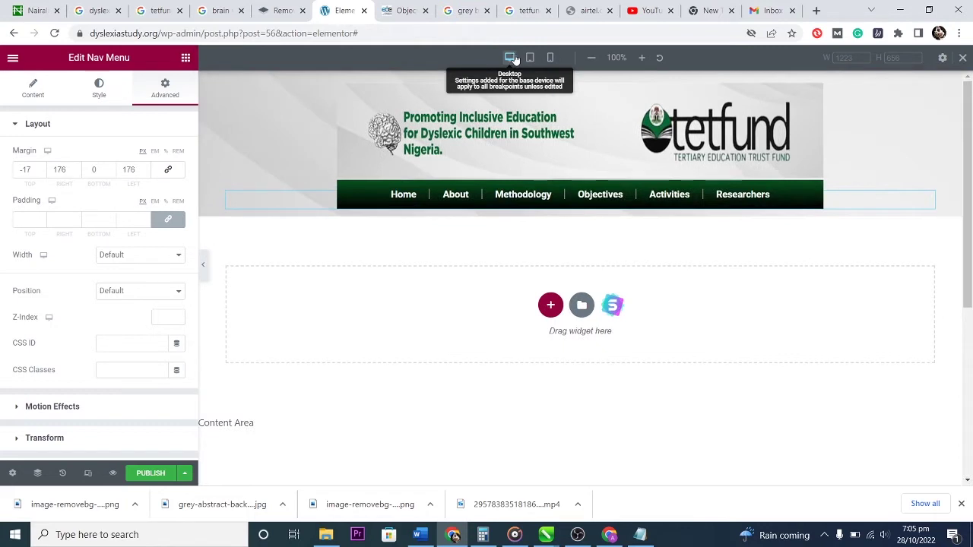
pyautogui.click(530, 60)
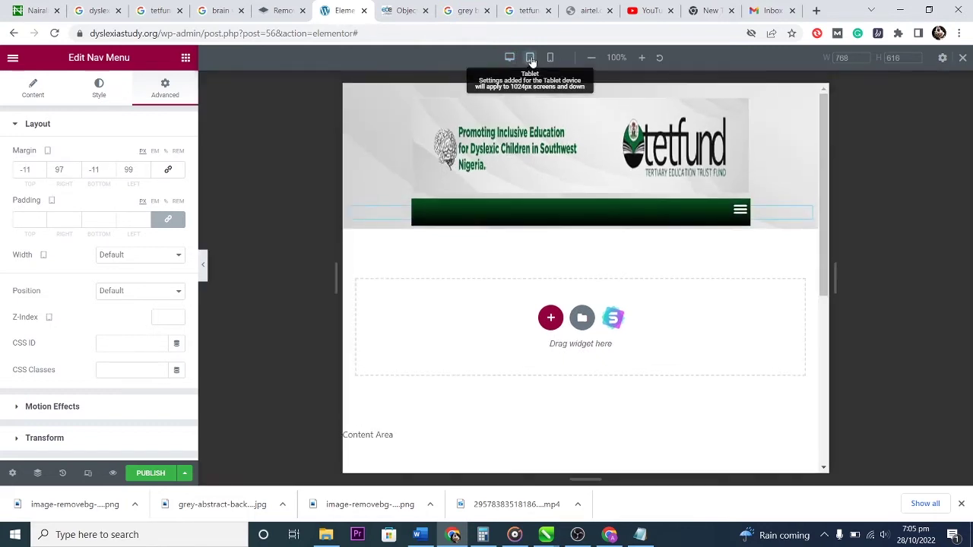
pyautogui.click(551, 59)
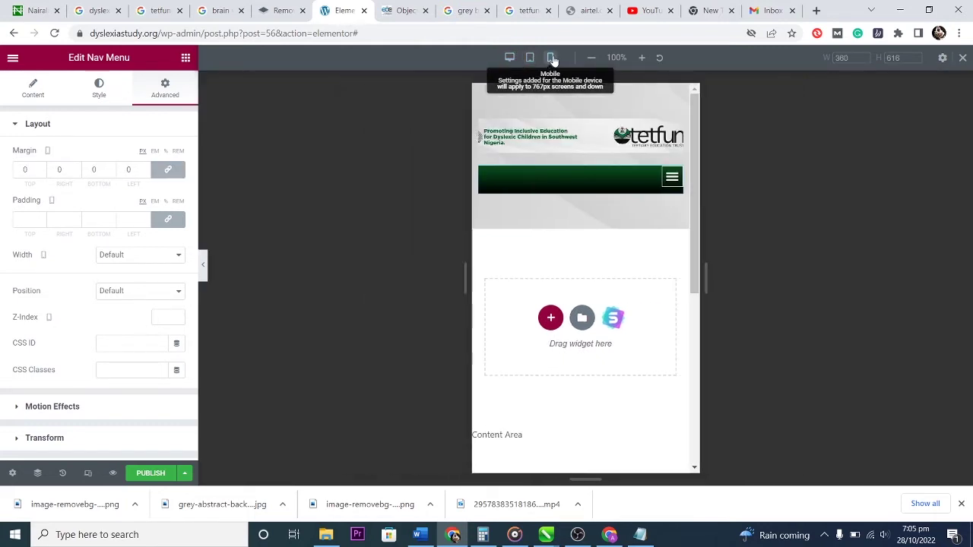
pyautogui.click(530, 58)
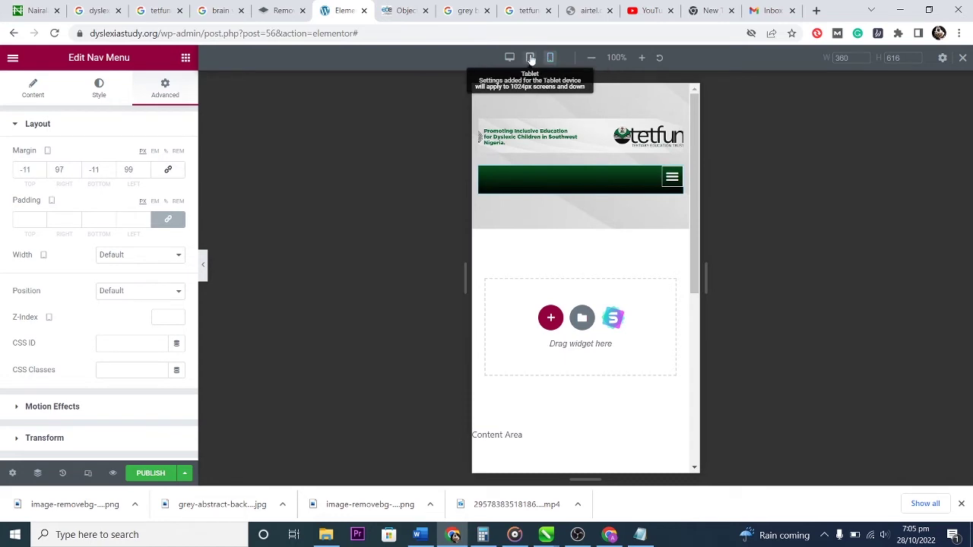
pyautogui.click(740, 209)
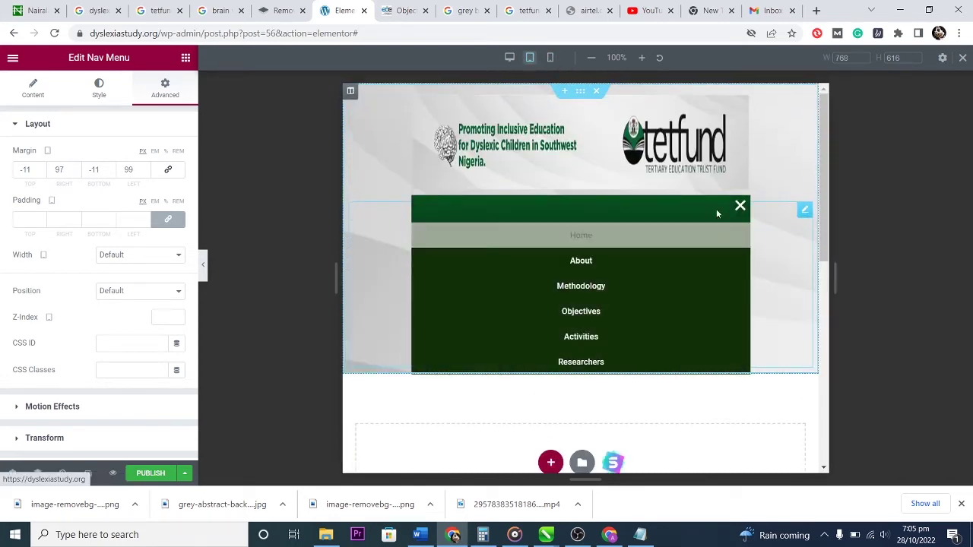
pyautogui.click(736, 206)
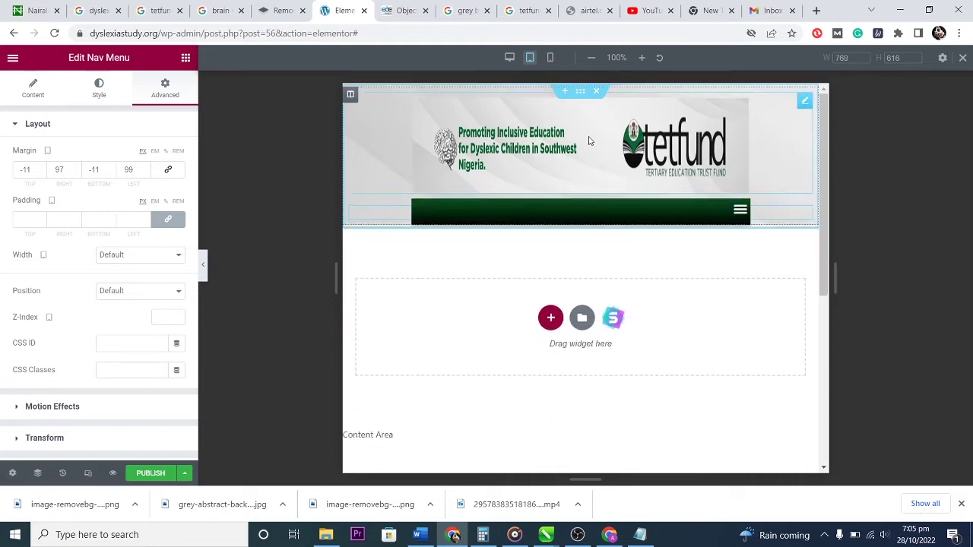
pyautogui.click(550, 58)
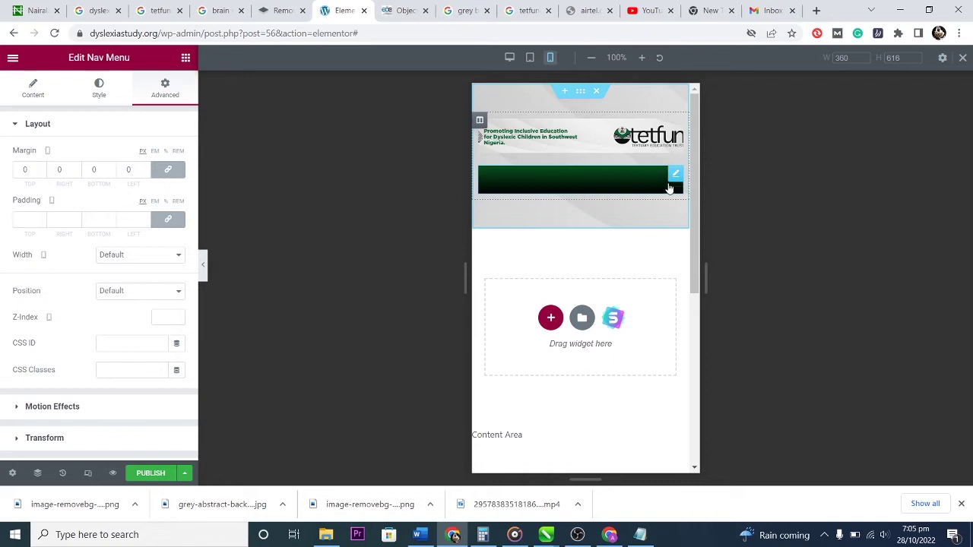
pyautogui.click(670, 185)
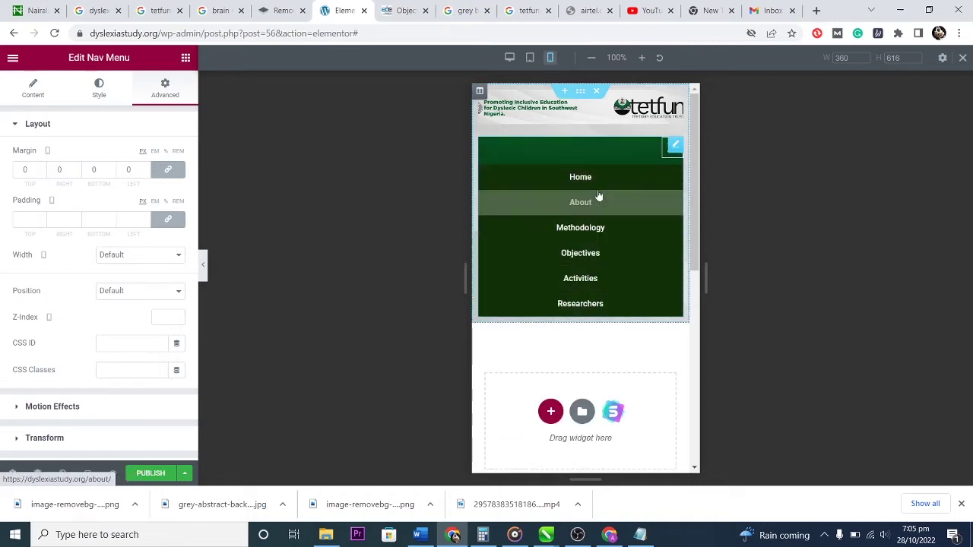
pyautogui.click(665, 159)
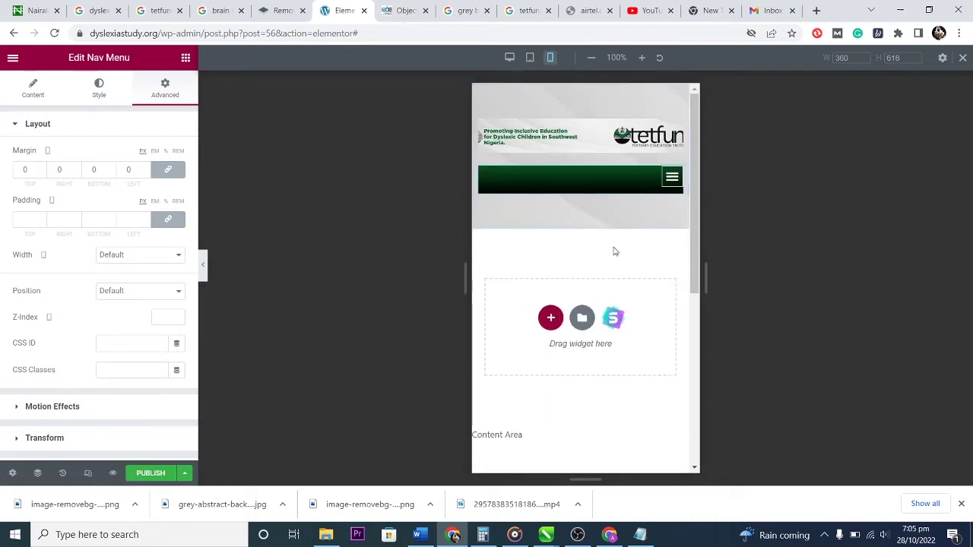
pyautogui.click(509, 57)
pyautogui.click(516, 196)
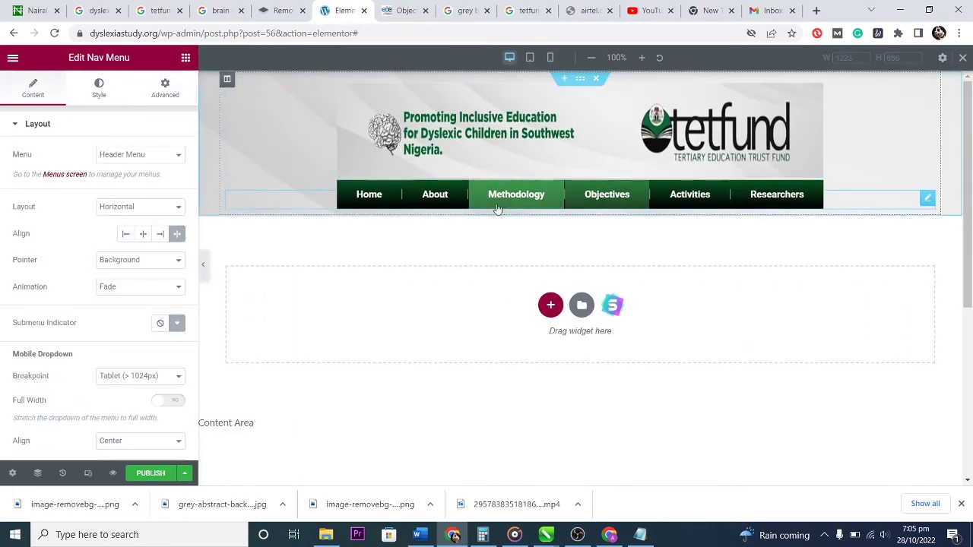
# Publish the header template with an Include / Entire Site display condition.
pyautogui.click(148, 474)
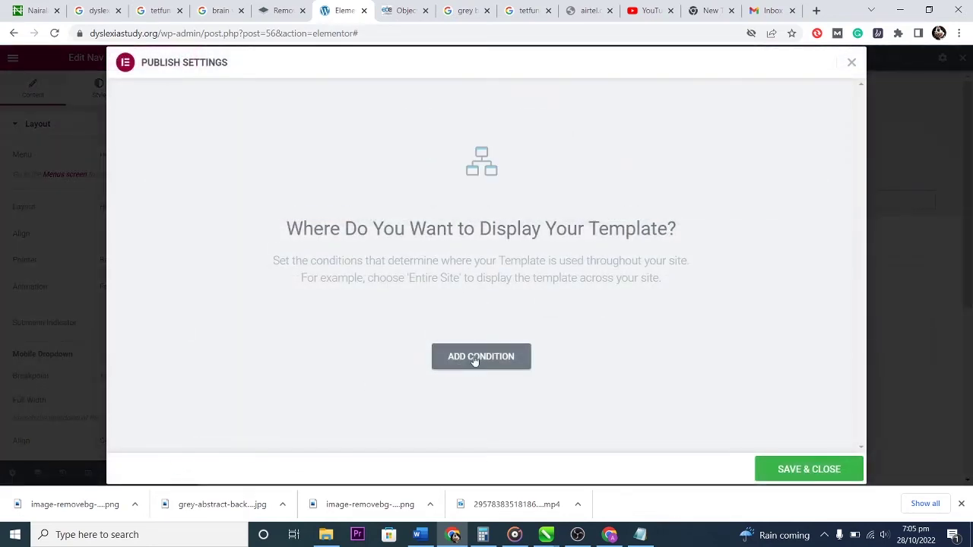
pyautogui.click(478, 356)
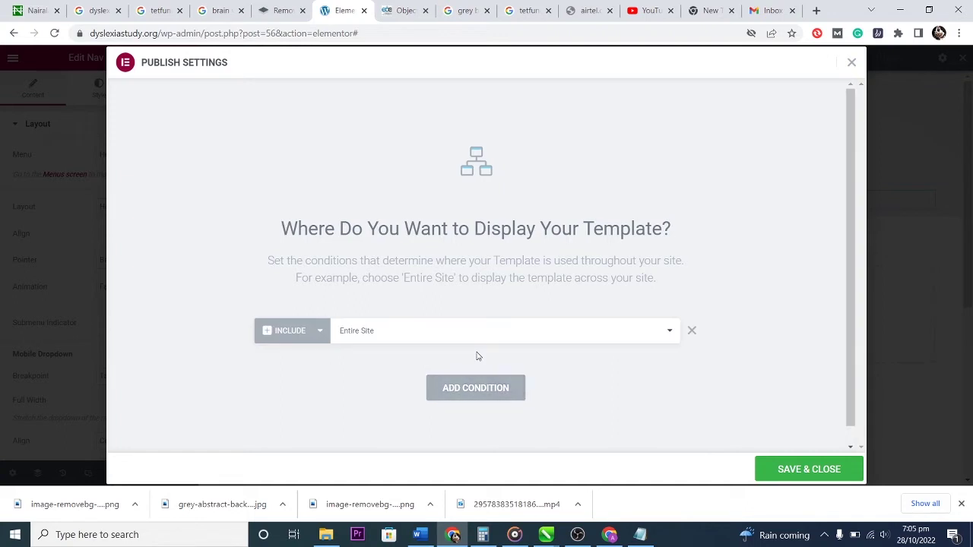
pyautogui.click(445, 330)
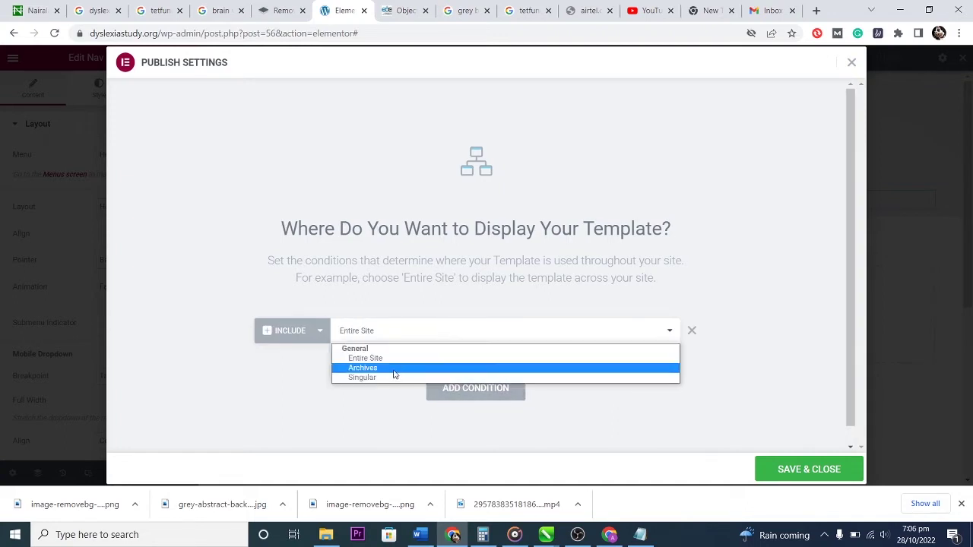
pyautogui.click(262, 377)
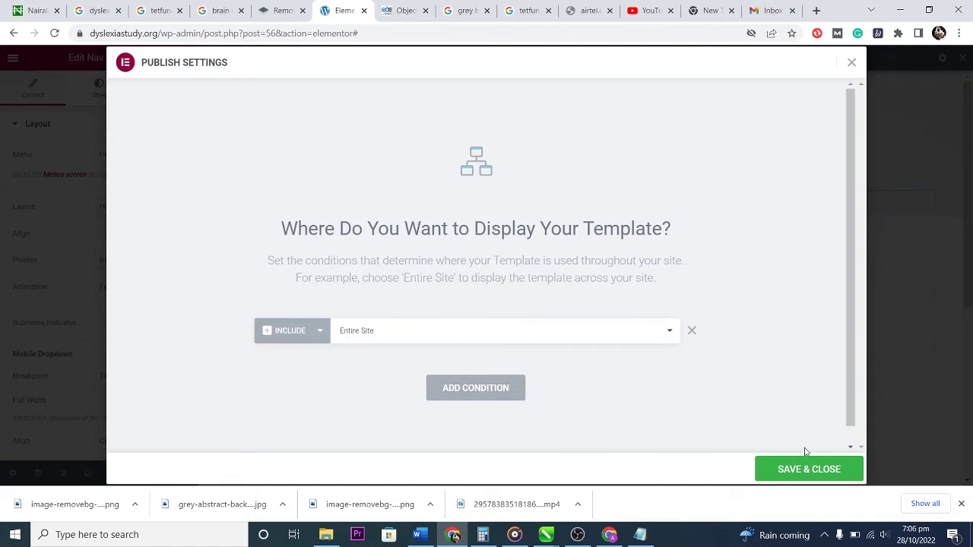
pyautogui.click(808, 470)
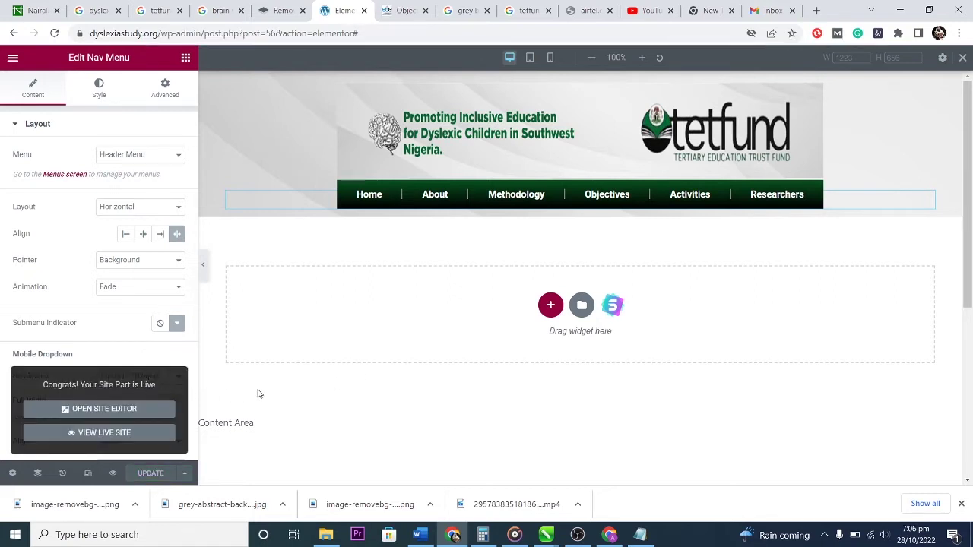
# Open the live site and shrink the browser to tablet and phone widths, testing the nav dropdown.
pyautogui.click(101, 432)
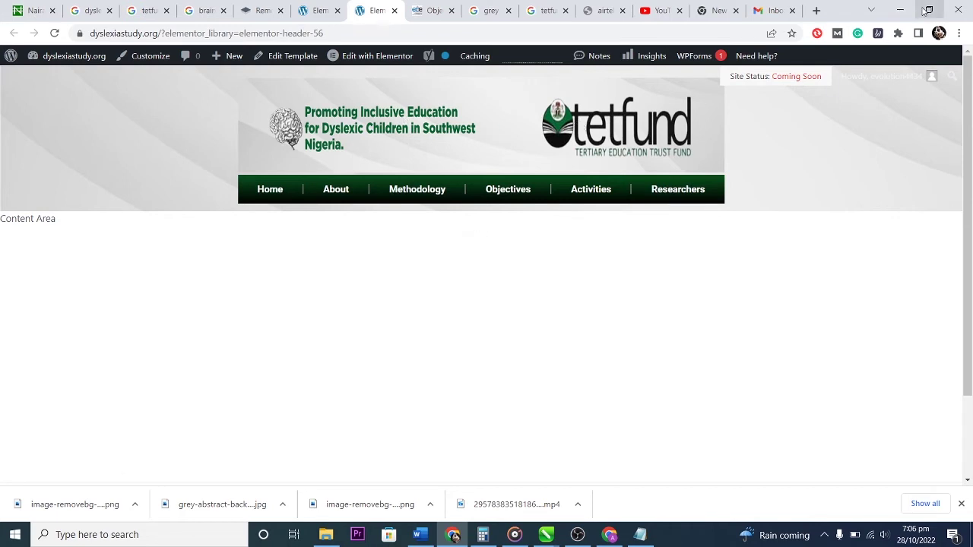
pyautogui.click(926, 11)
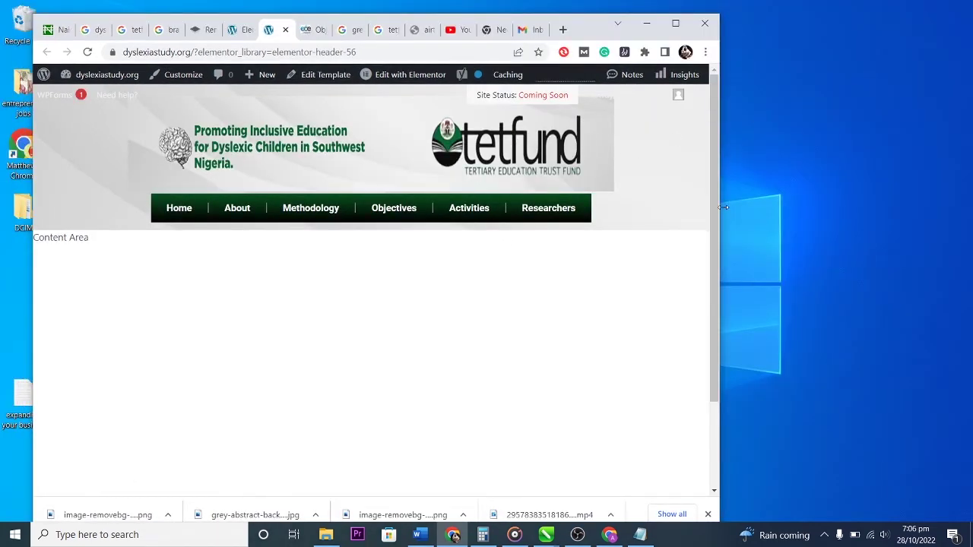
pyautogui.moveTo(721, 208); pyautogui.dragTo(617, 203)
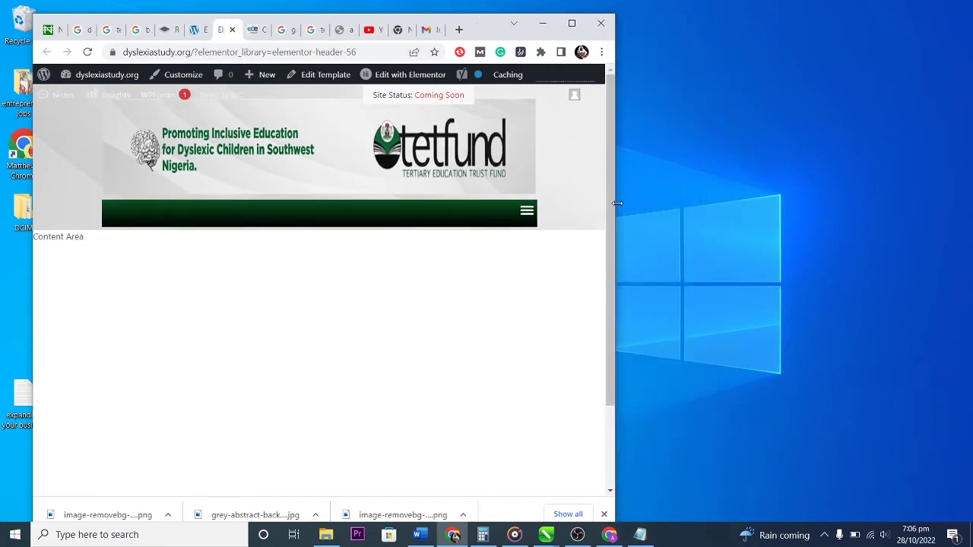
pyautogui.click(524, 216)
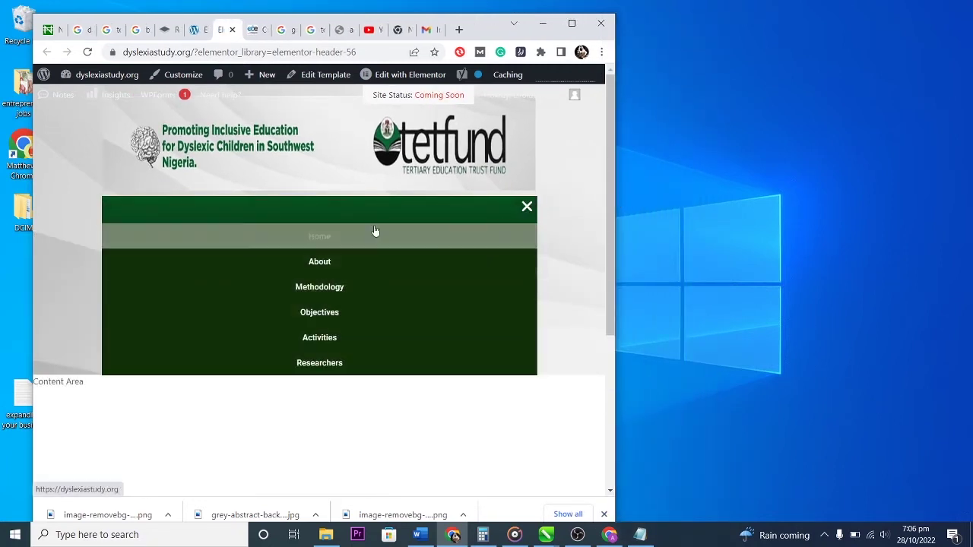
pyautogui.click(530, 212)
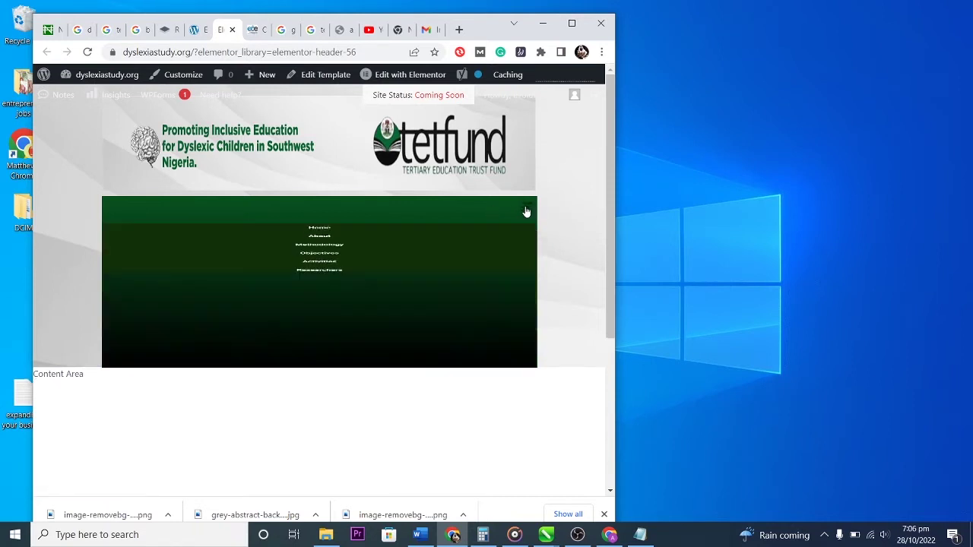
pyautogui.moveTo(614, 227); pyautogui.dragTo(290, 220)
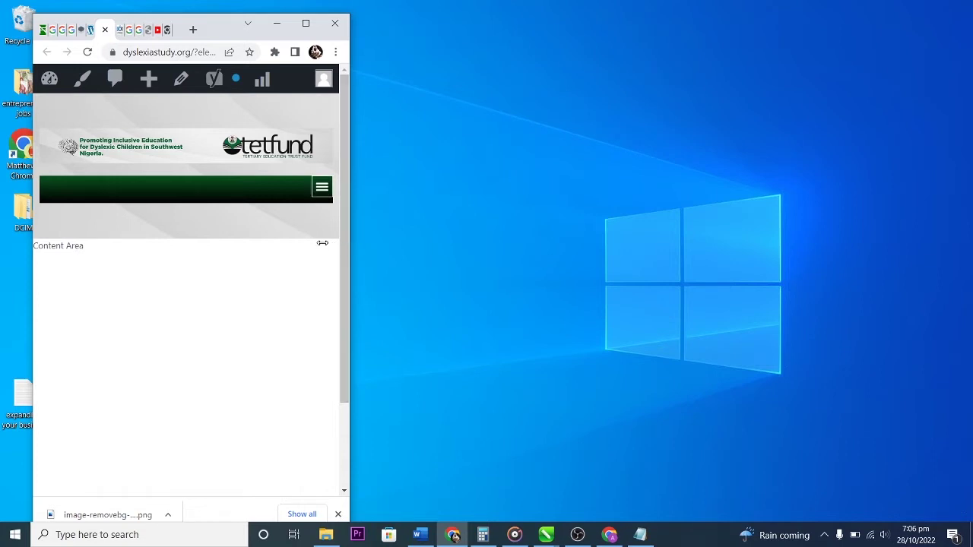
pyautogui.click(320, 191)
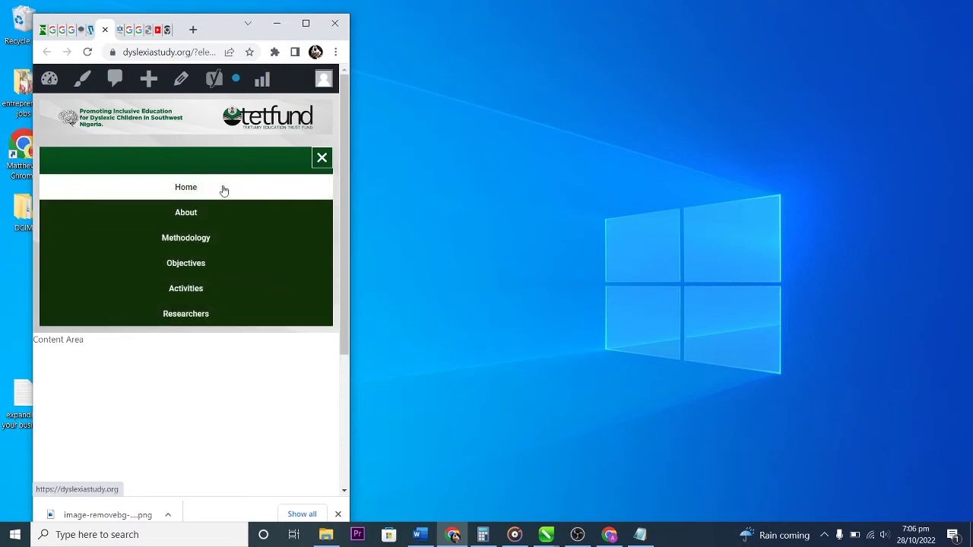
# Widen the window, close the mobile menu, and maximize the browser to view the full header.
pyautogui.moveTo(348, 244); pyautogui.dragTo(606, 272)
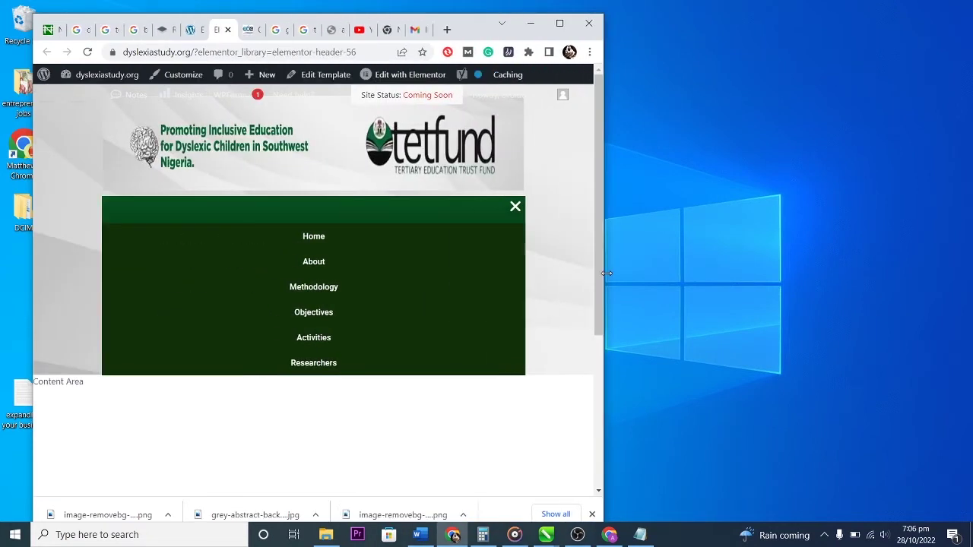
pyautogui.click(517, 207)
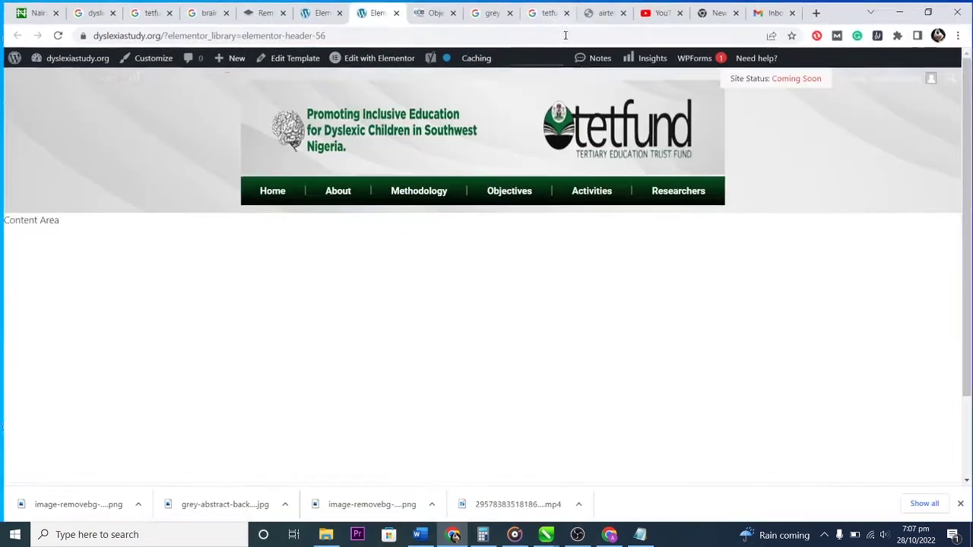
pyautogui.click(559, 23)
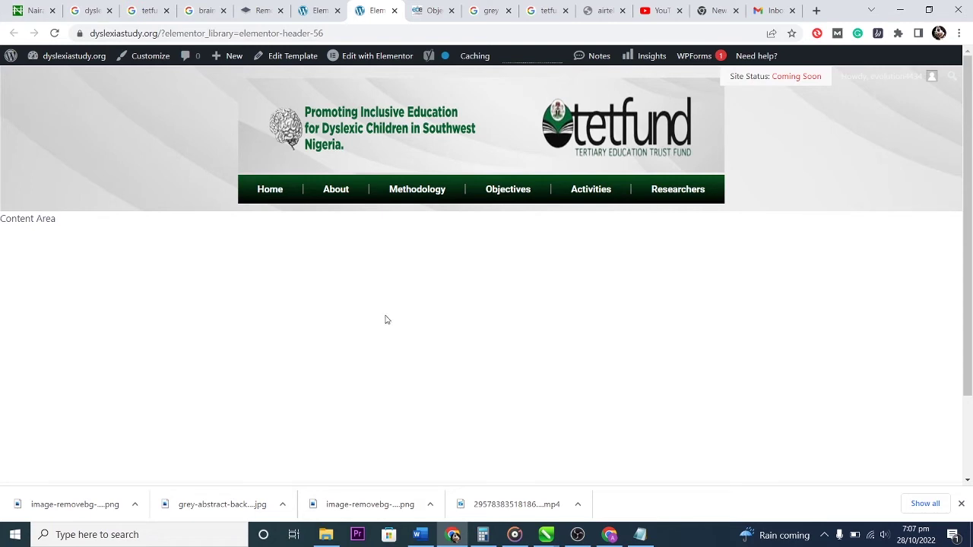
# Go to Dashboard > Pages and edit the Home page with Elementor.
pyautogui.moveTo(65, 59)
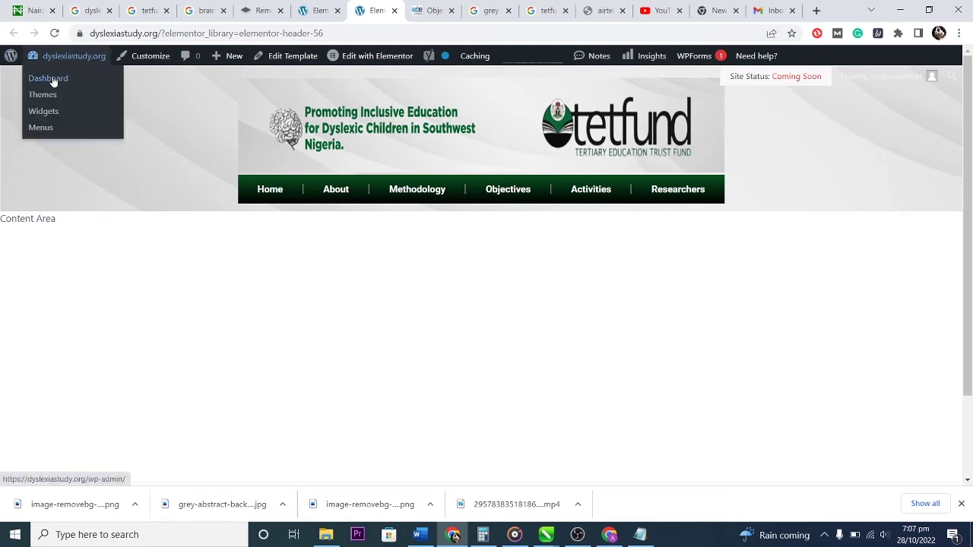
pyautogui.click(53, 79)
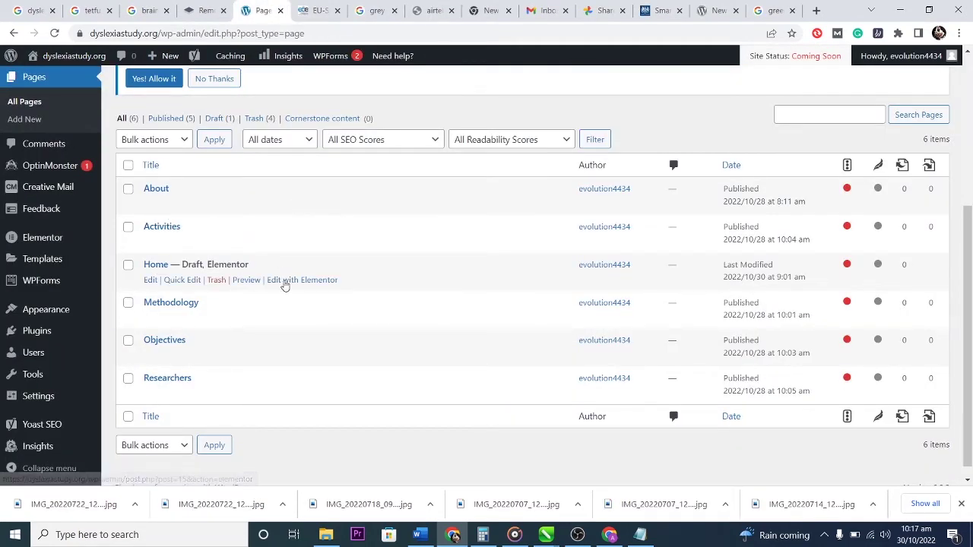
pyautogui.click(285, 281)
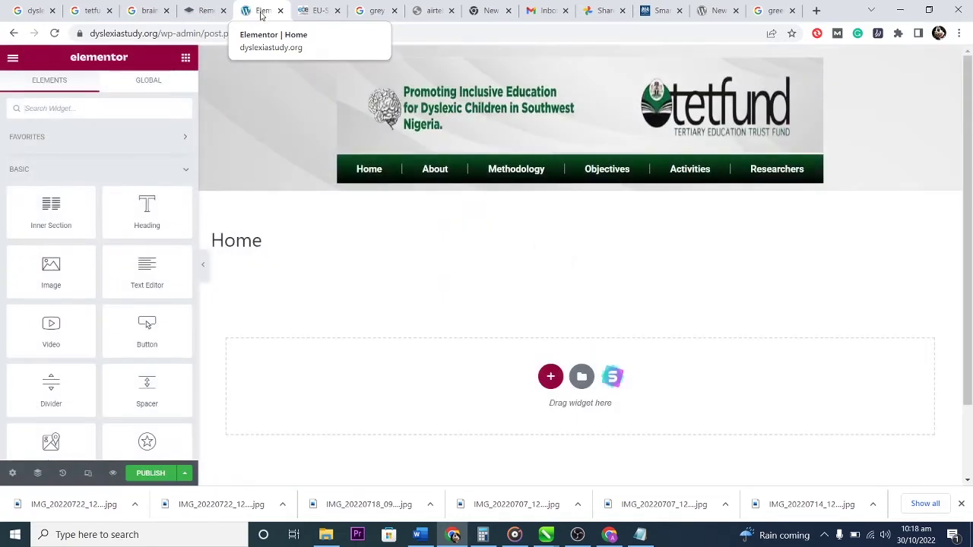
# Open the Home page's Settings from the bottom-bar gear, dismissing a stray context menu.
pyautogui.click(12, 59)
pyautogui.rightClick(13, 60)
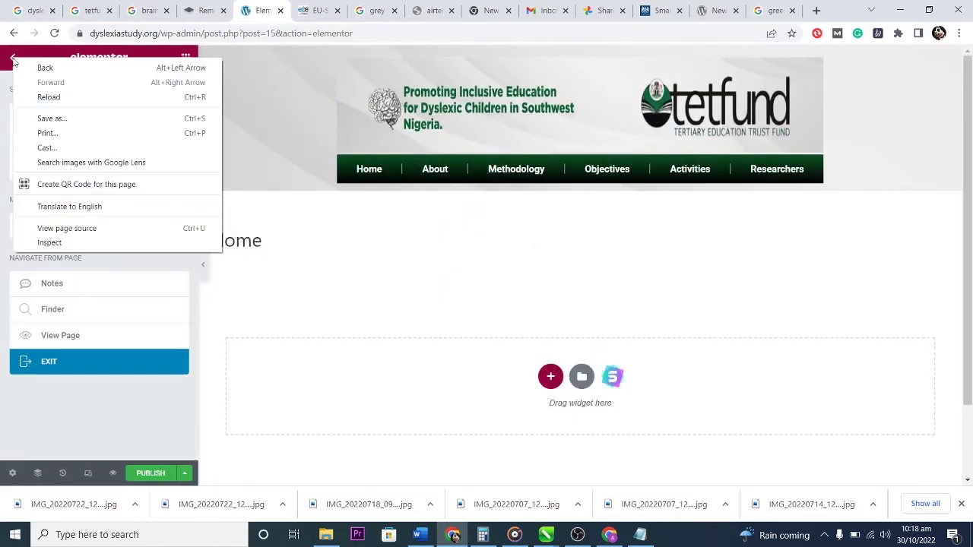
pyautogui.click(301, 302)
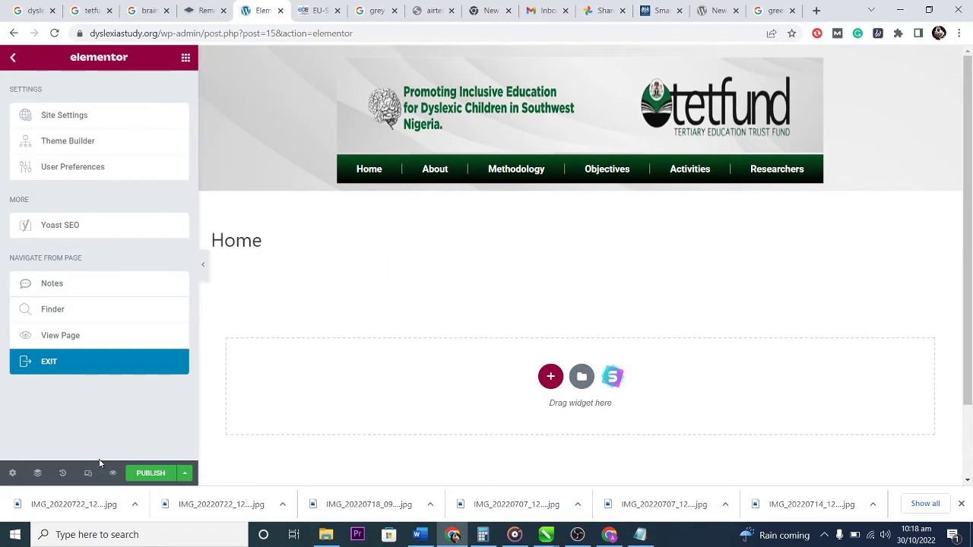
pyautogui.click(13, 474)
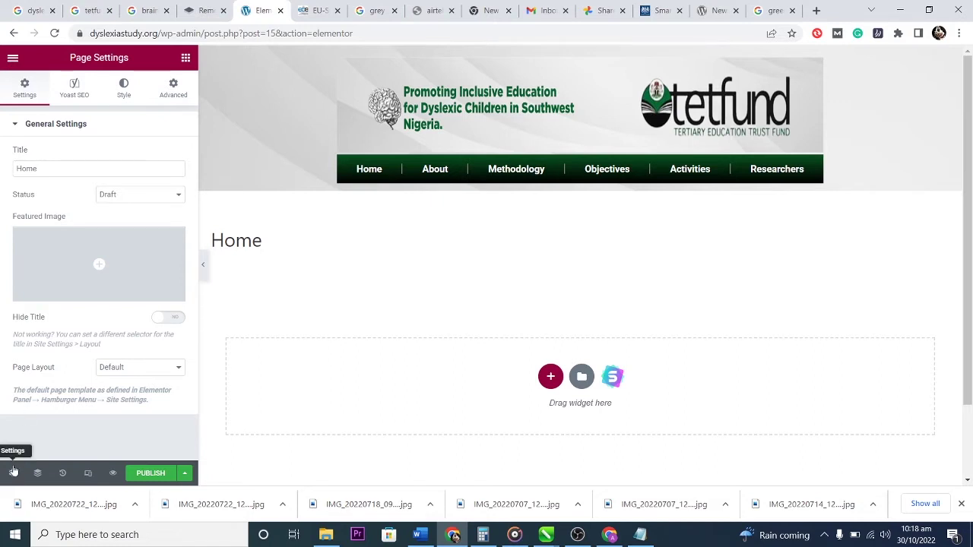
# Enter 'Dyslexia Study' as the Site Name in Site Settings > Site Identity.
pyautogui.click(12, 58)
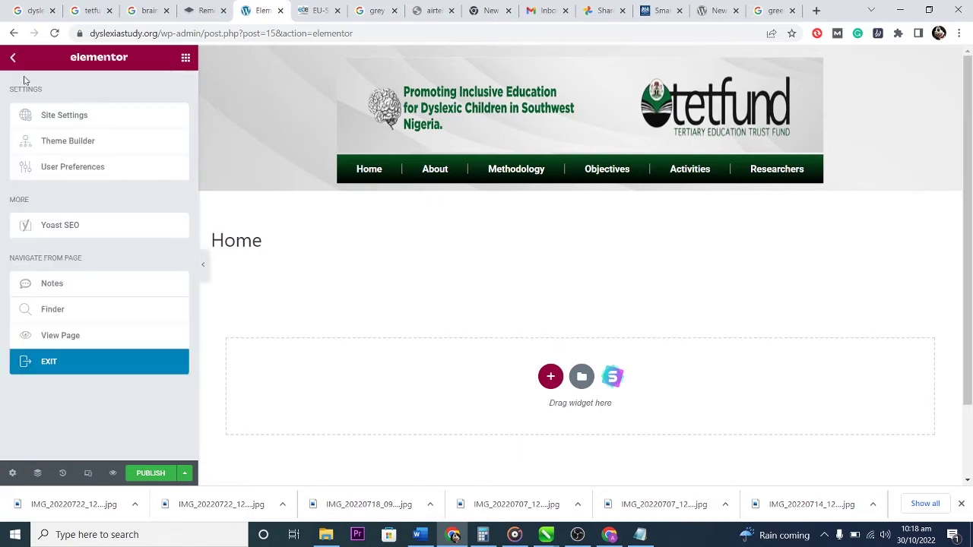
pyautogui.click(84, 116)
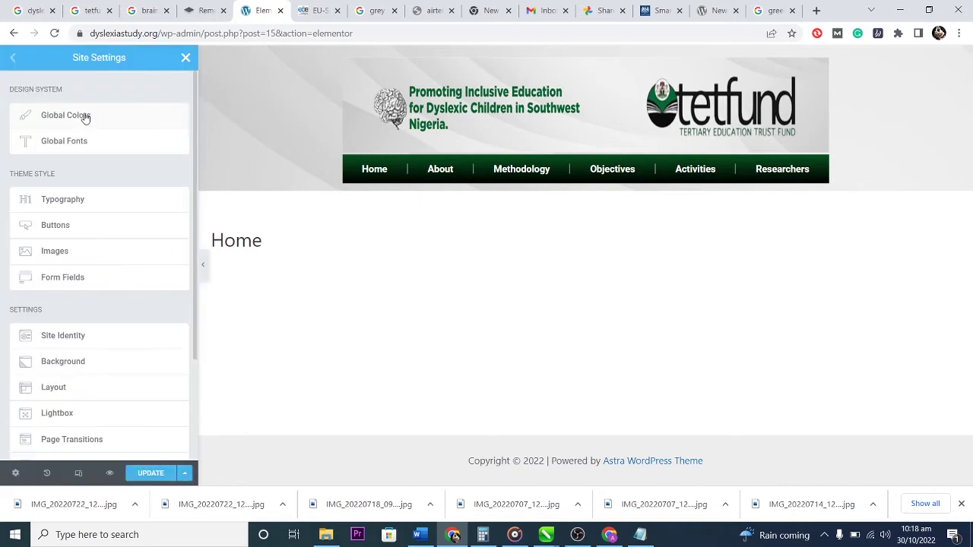
pyautogui.click(88, 338)
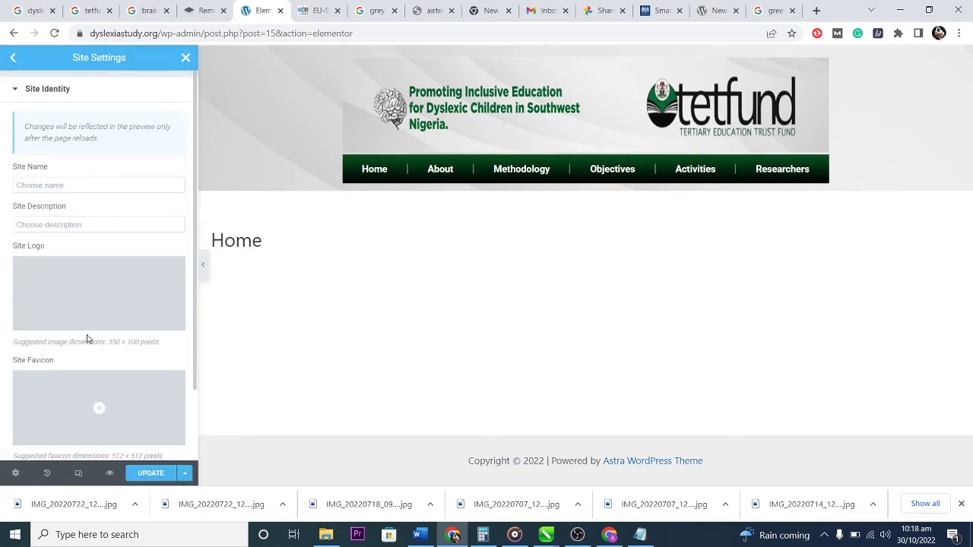
pyautogui.click(67, 184)
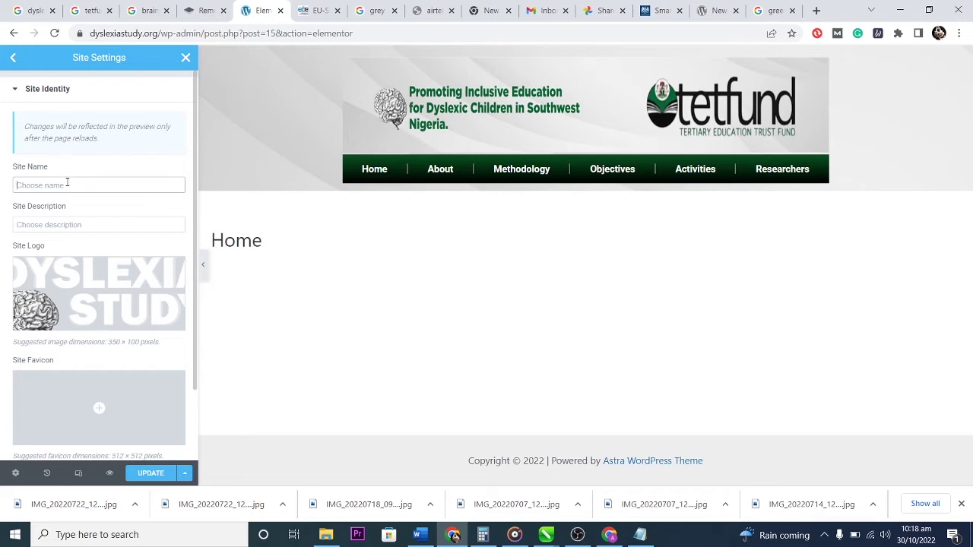
pyautogui.write('Dyslexia Study')
pyautogui.moveTo(88, 291)
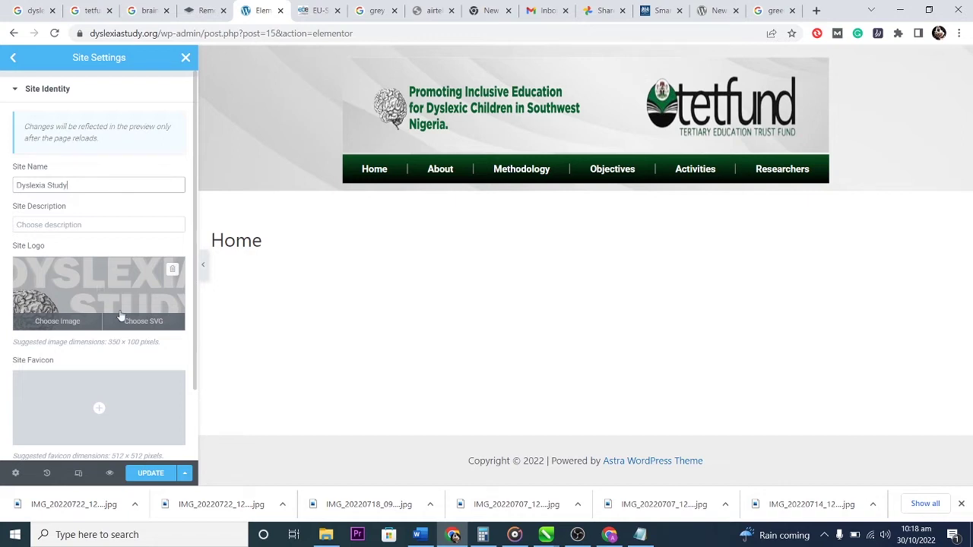
pyautogui.scroll(-2, 130, 361)
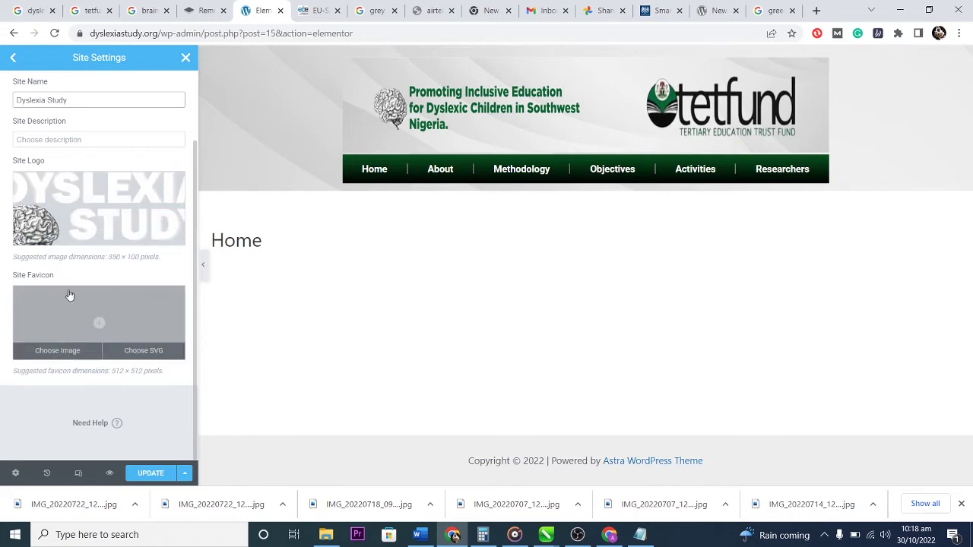
# Set cropped-dyslexia.png as the site favicon.
pyautogui.click(101, 320)
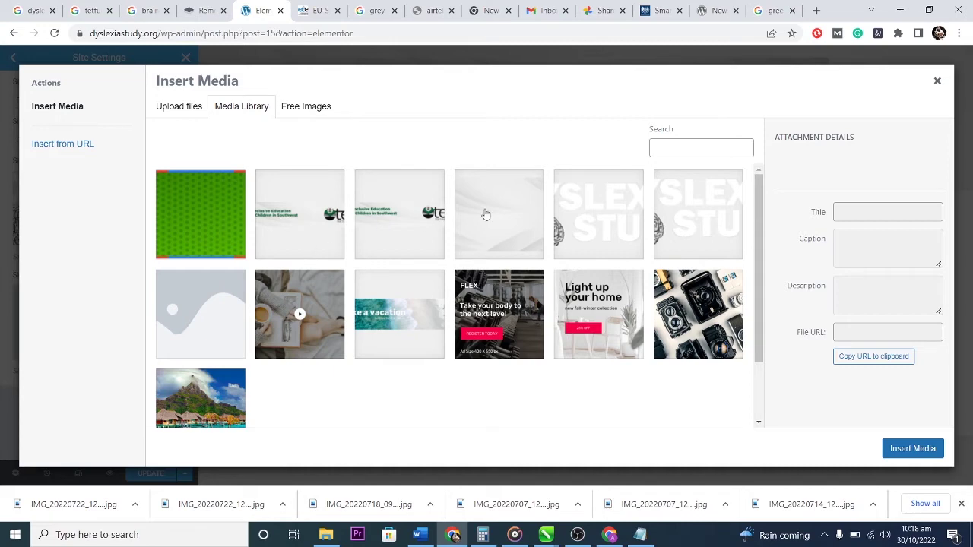
pyautogui.click(574, 209)
pyautogui.click(894, 450)
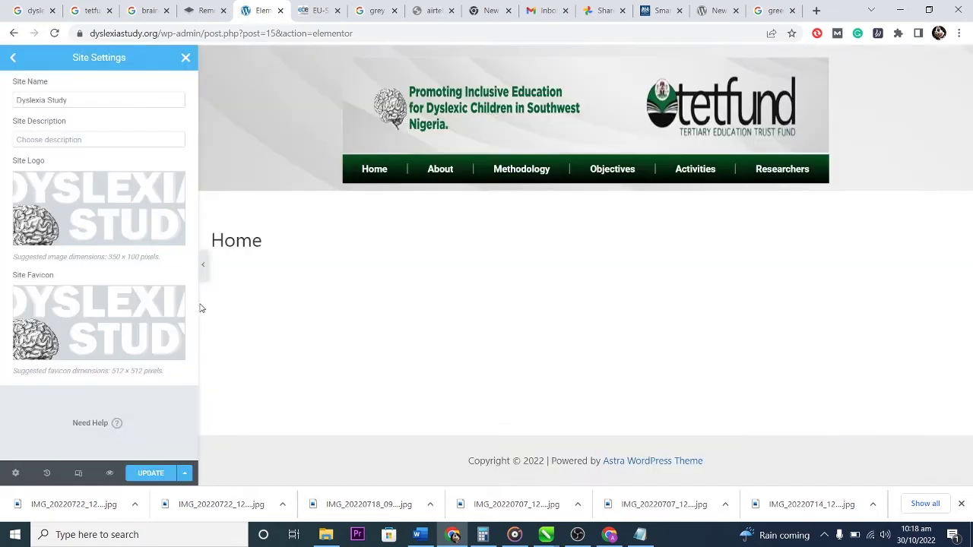
# Remove the site logo, save the site settings and return to the page editor.
pyautogui.moveTo(156, 304)
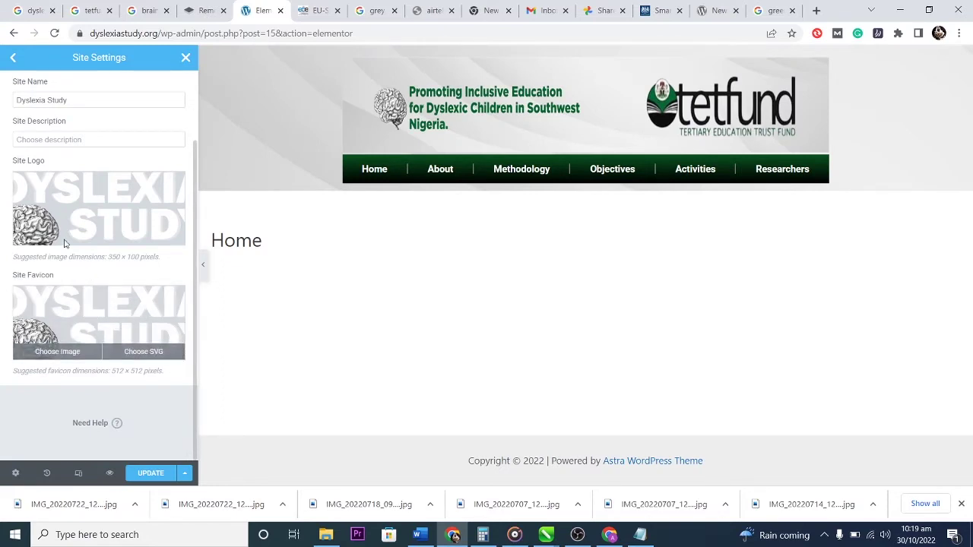
pyautogui.click(170, 185)
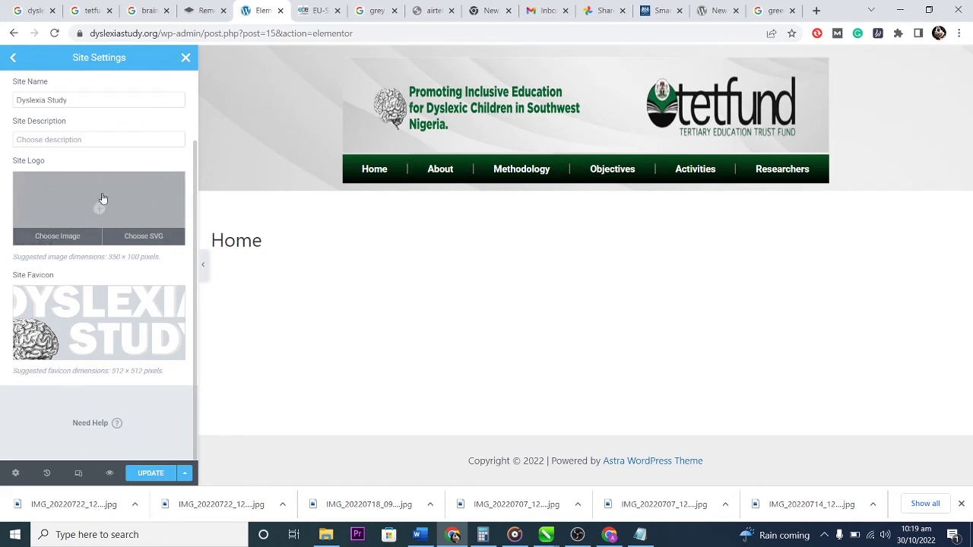
pyautogui.click(149, 473)
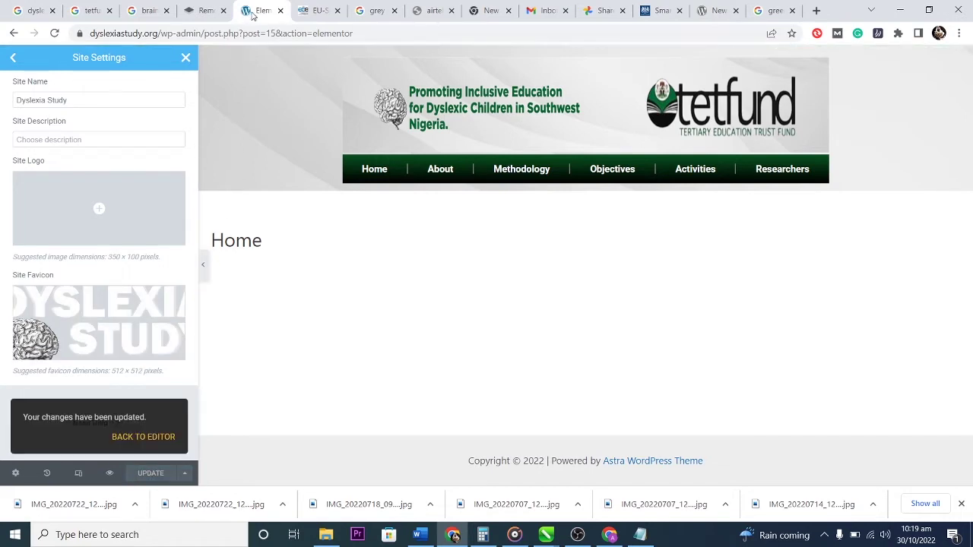
pyautogui.click(147, 438)
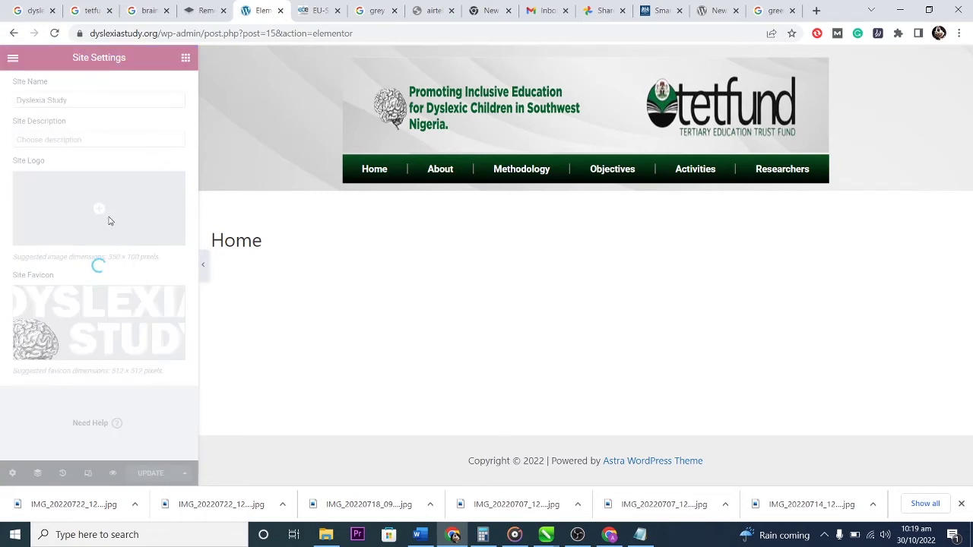
# After reloading, turn Hide Title on for the Home page and pick the Elementor Full Width layout.
pyautogui.click(55, 35)
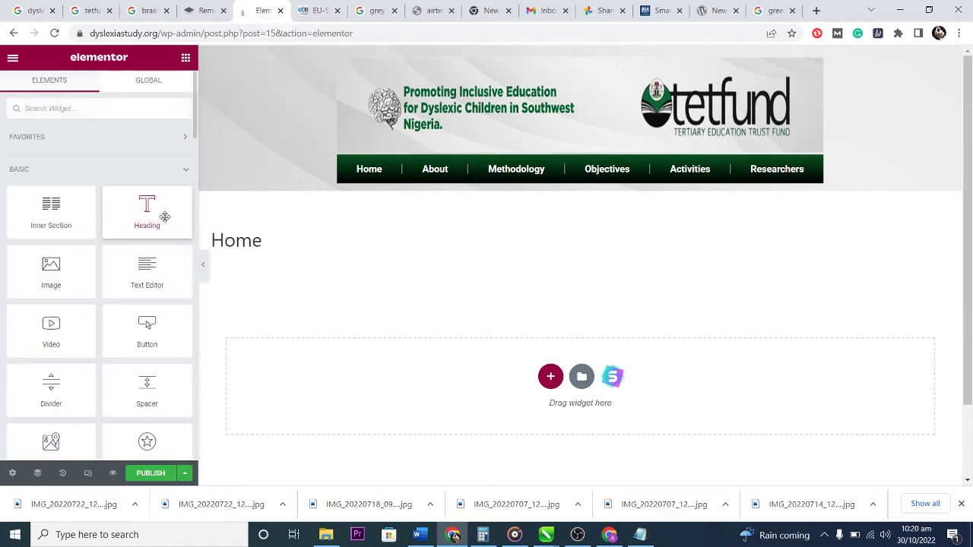
pyautogui.click(11, 474)
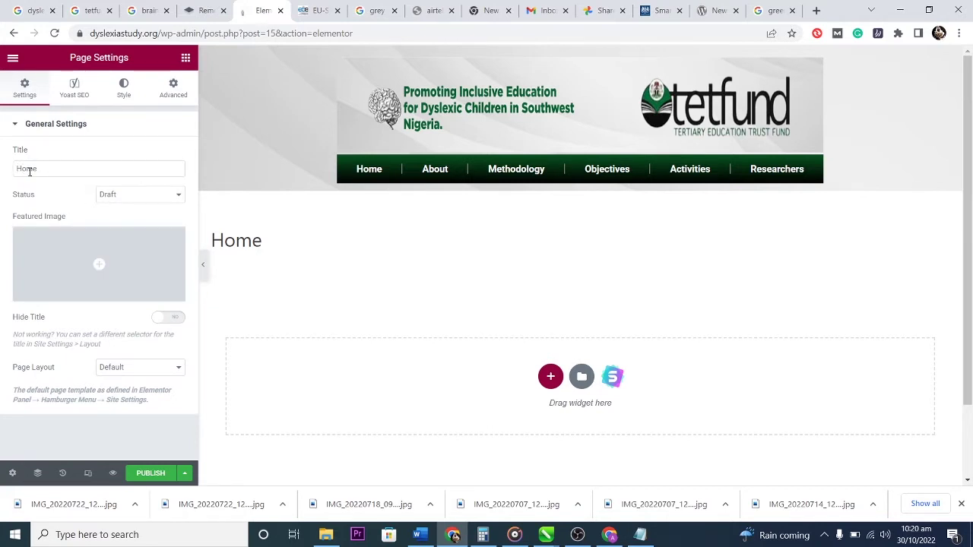
pyautogui.click(174, 318)
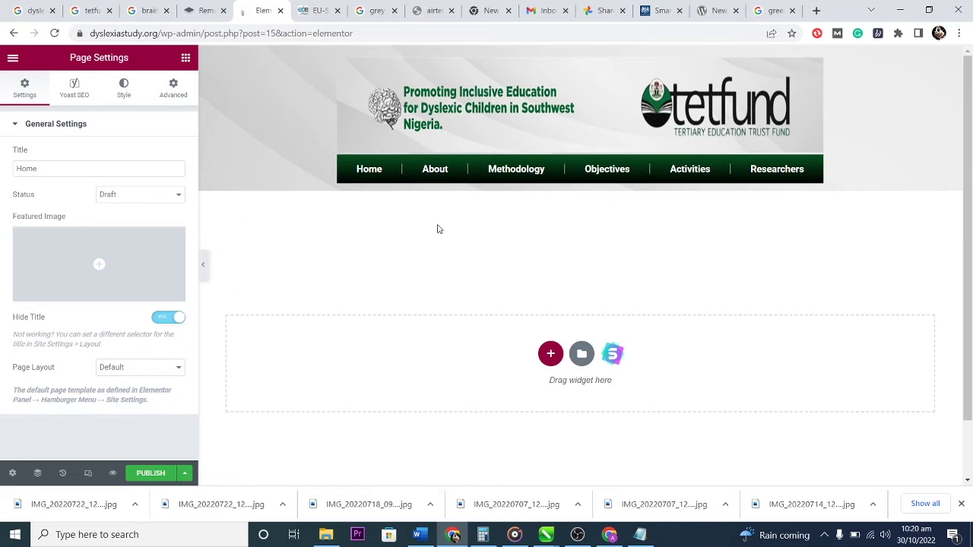
pyautogui.click(156, 368)
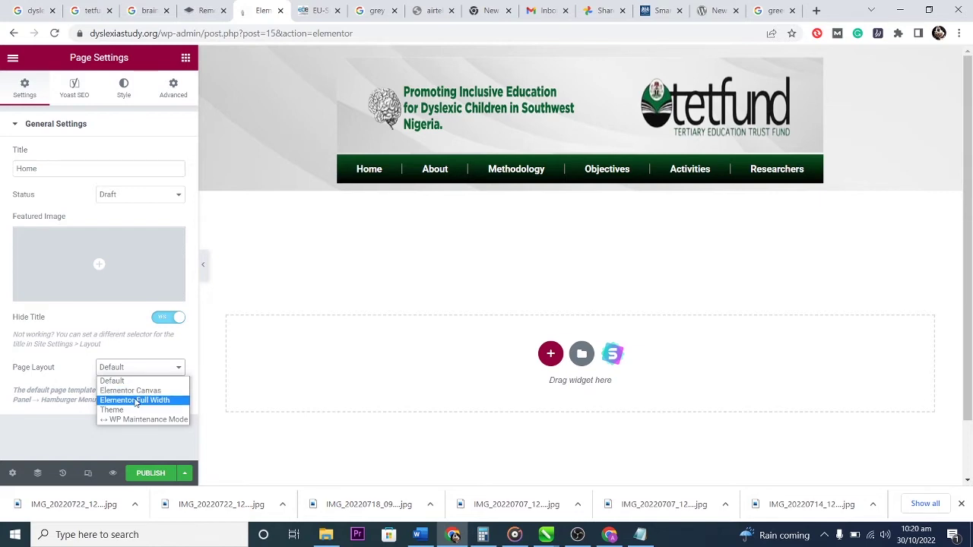
pyautogui.click(136, 401)
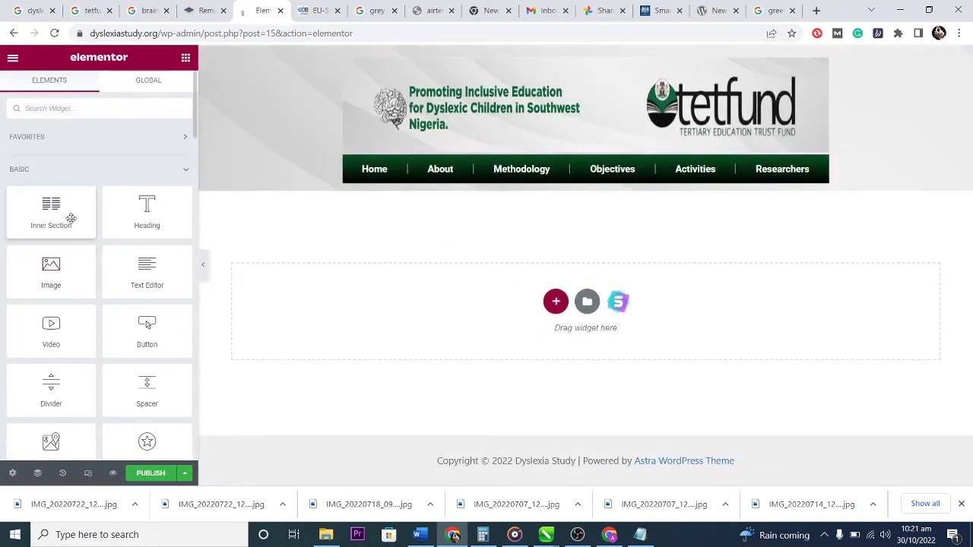
# Revert the Home page layout to Default and show the page title again.
pyautogui.click(13, 472)
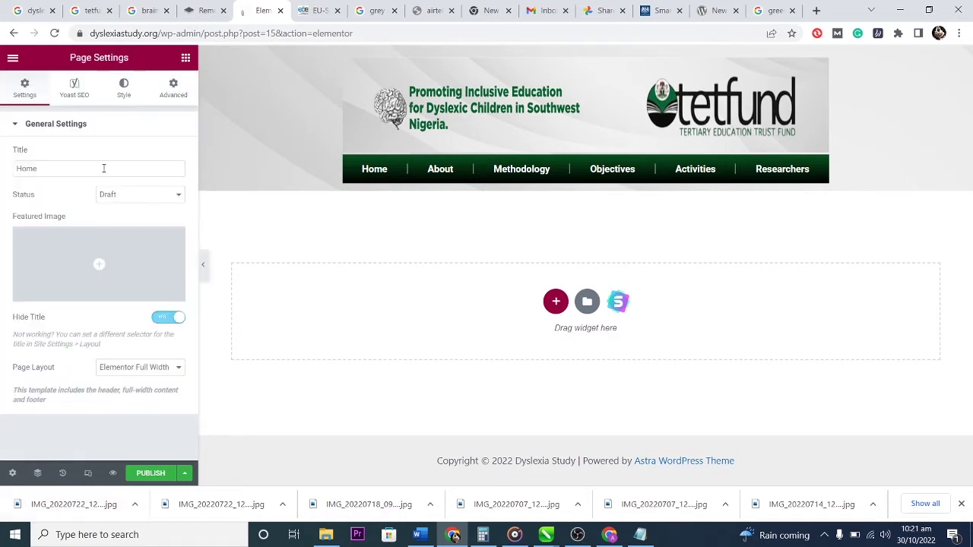
pyautogui.click(151, 366)
pyautogui.click(155, 380)
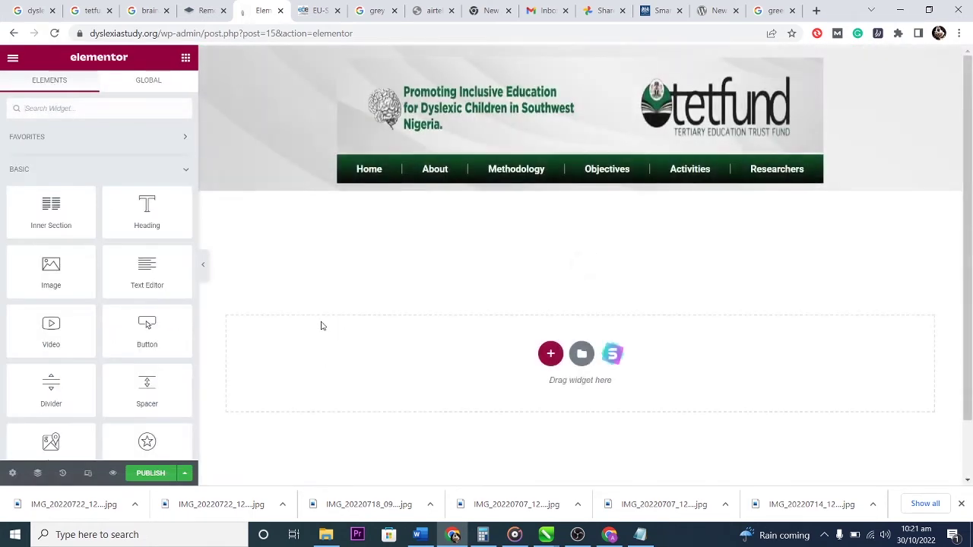
pyautogui.click(15, 473)
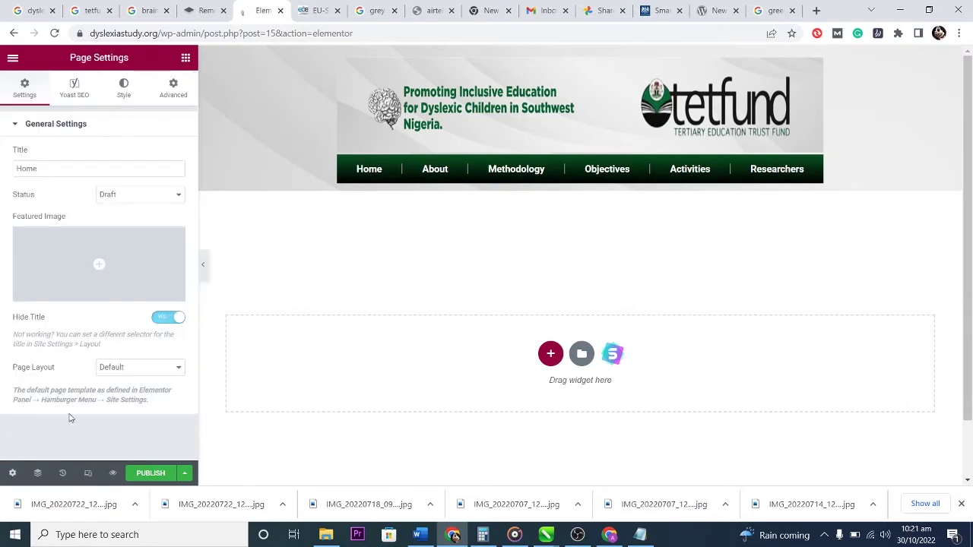
pyautogui.click(169, 319)
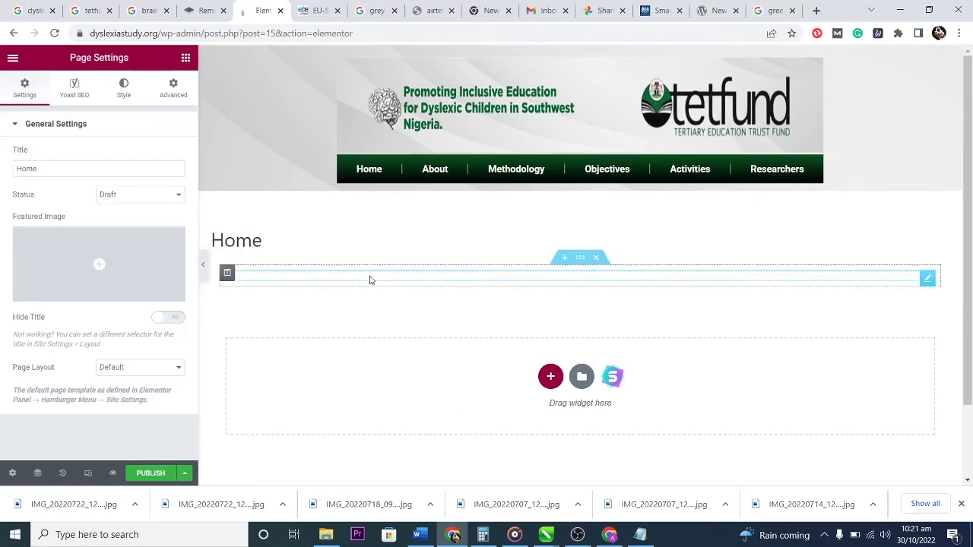
# Try the Elementor Canvas page layout, then switch it to Elementor Full Width.
pyautogui.click(140, 372)
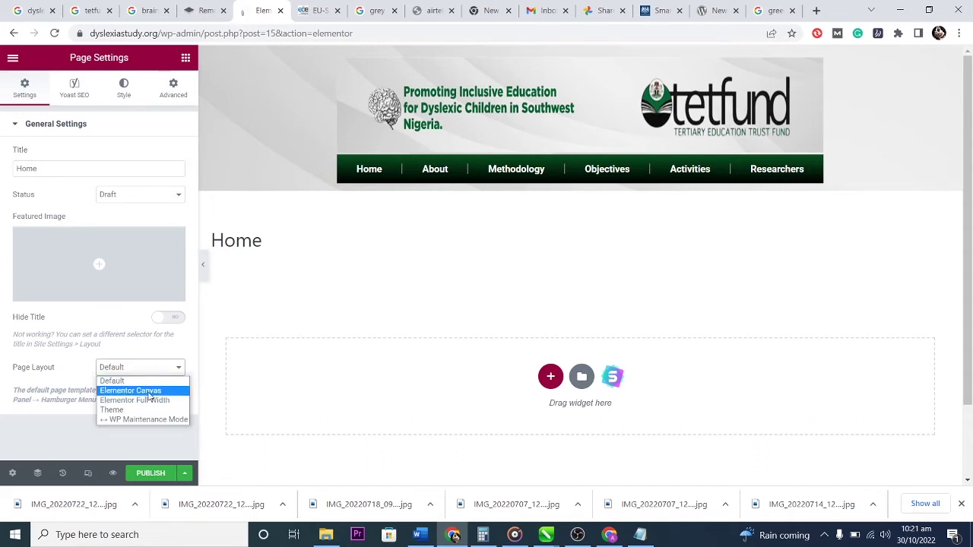
pyautogui.click(149, 392)
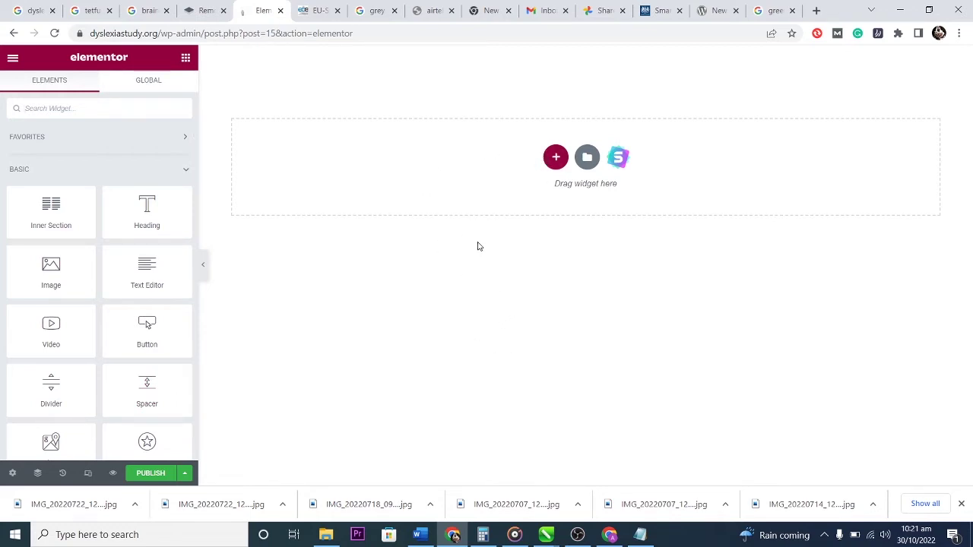
pyautogui.click(10, 473)
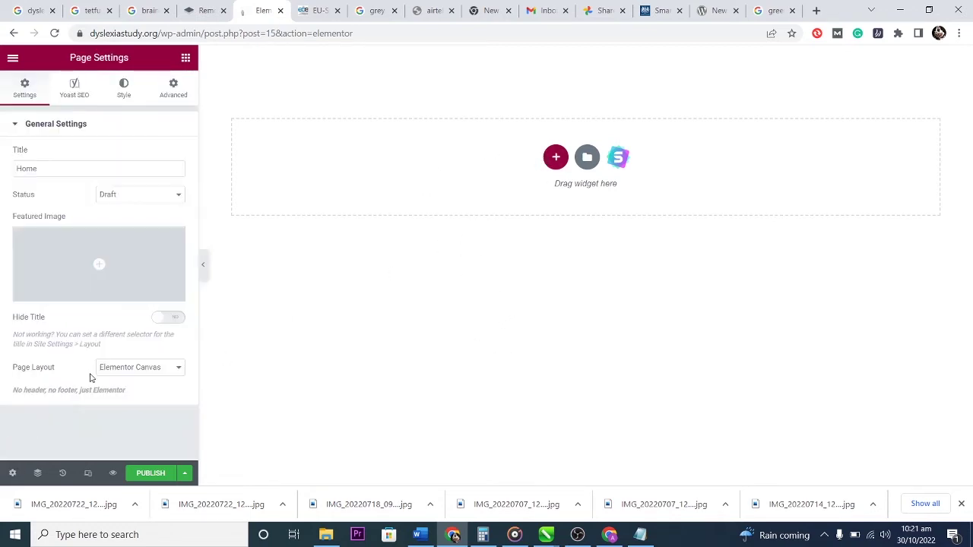
pyautogui.click(124, 367)
pyautogui.click(139, 400)
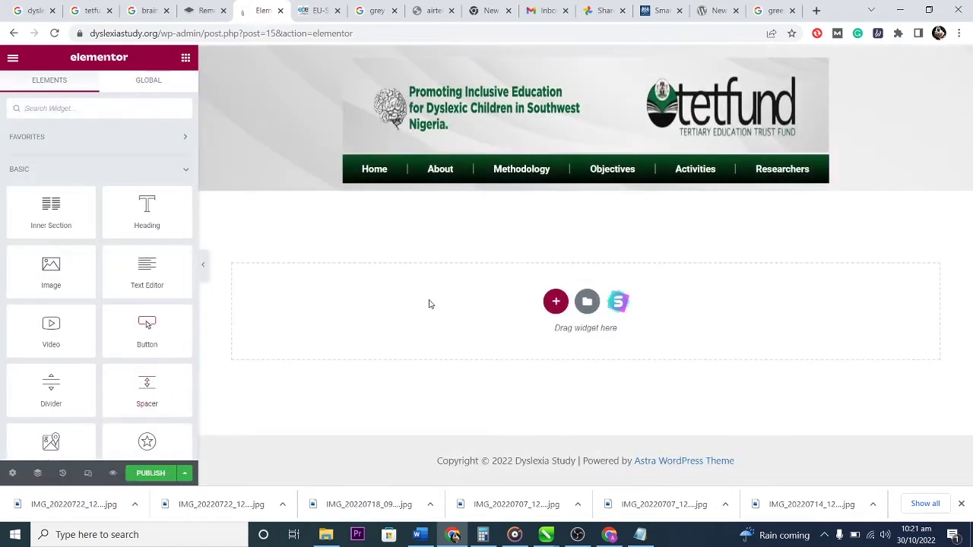
pyautogui.click(13, 473)
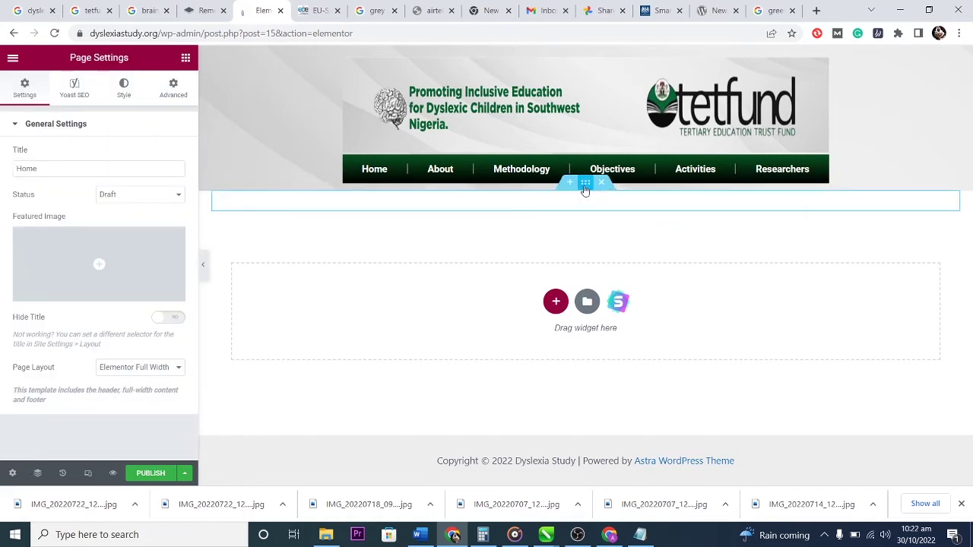
# Upload wall.jpg and set it as the classic background image of the section below the menu.
pyautogui.click(586, 184)
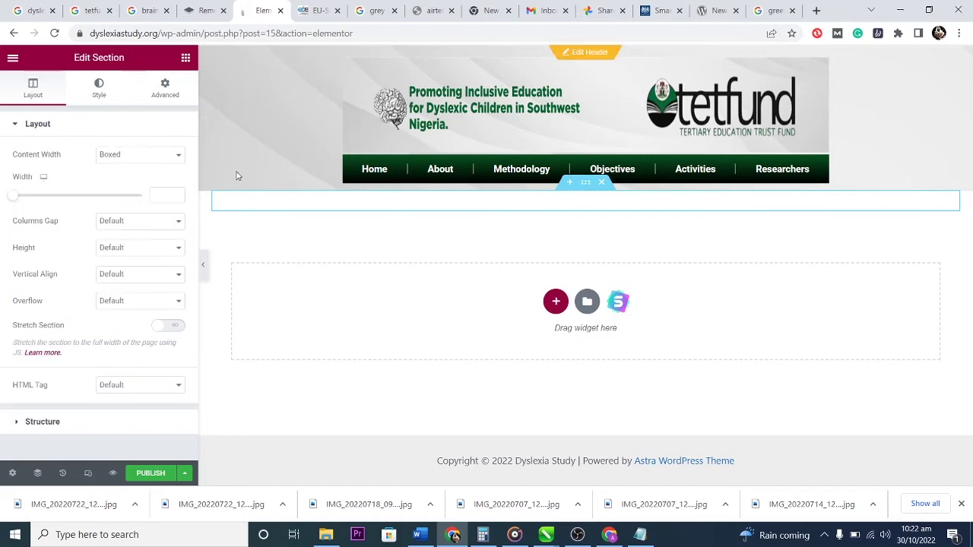
pyautogui.click(99, 85)
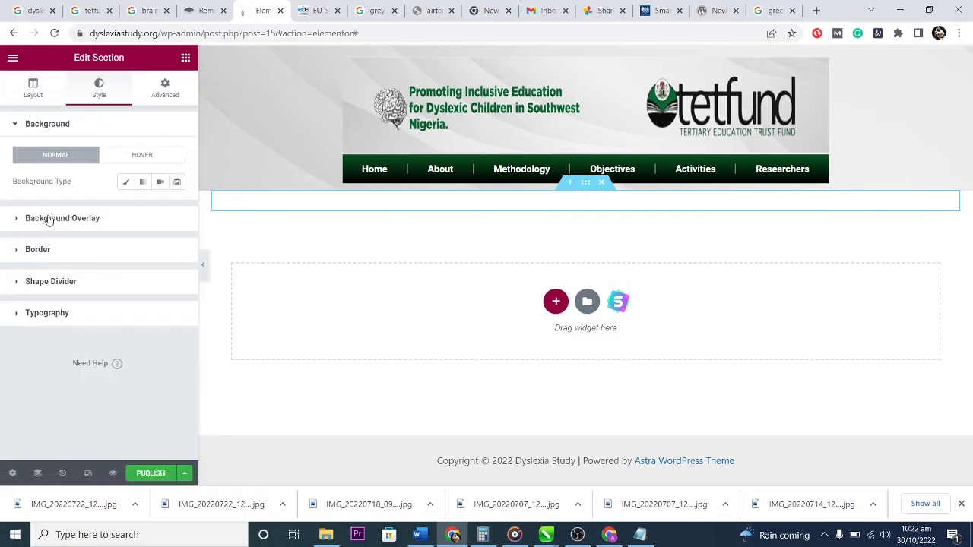
pyautogui.click(126, 182)
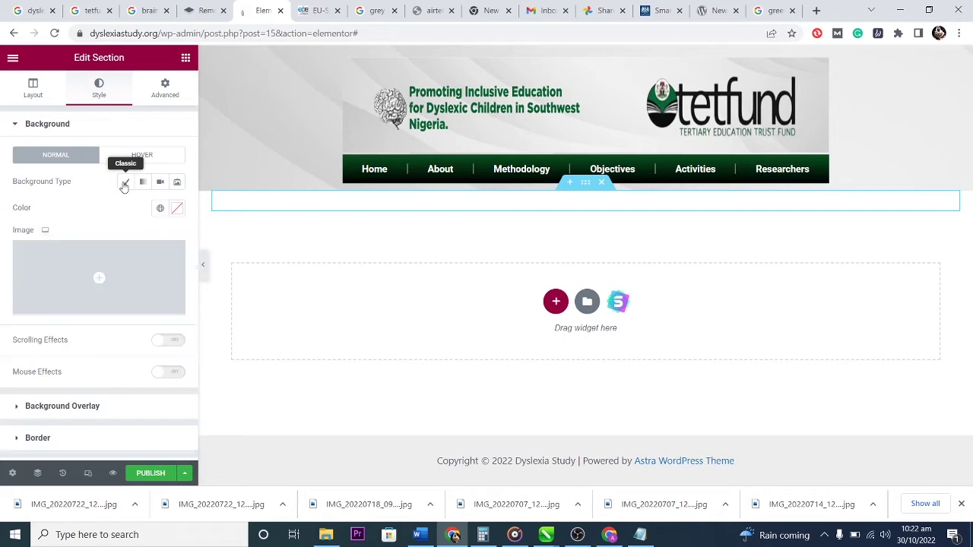
pyautogui.click(99, 278)
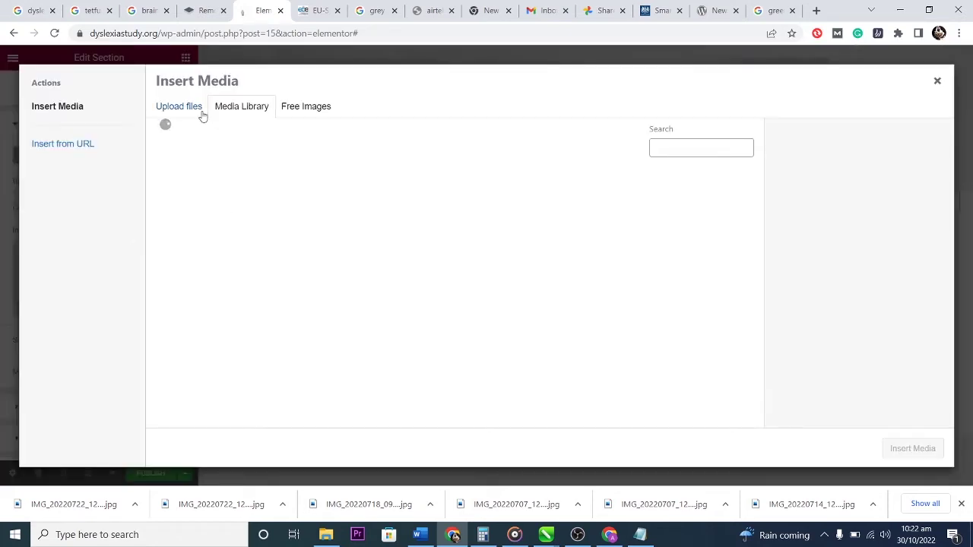
pyautogui.click(182, 106)
pyautogui.click(550, 277)
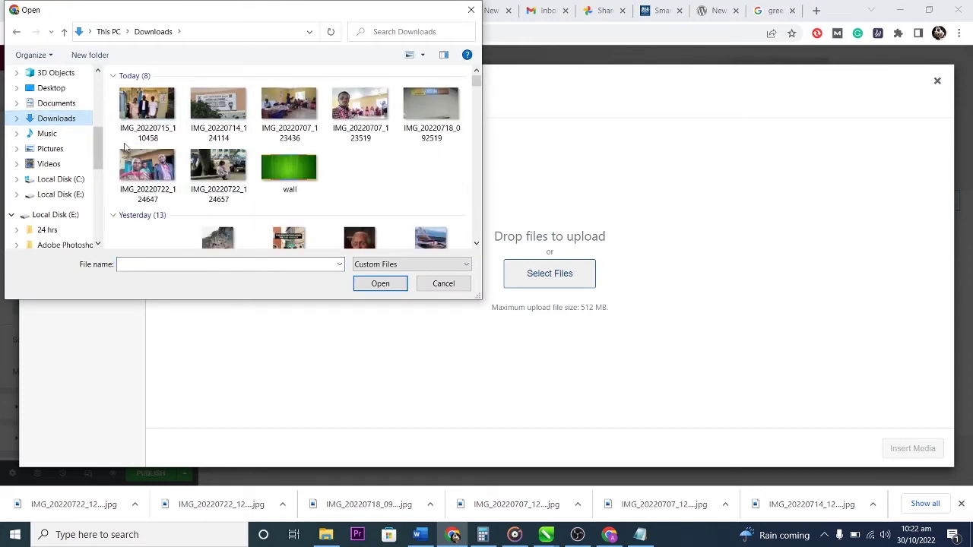
pyautogui.click(294, 166)
pyautogui.click(382, 283)
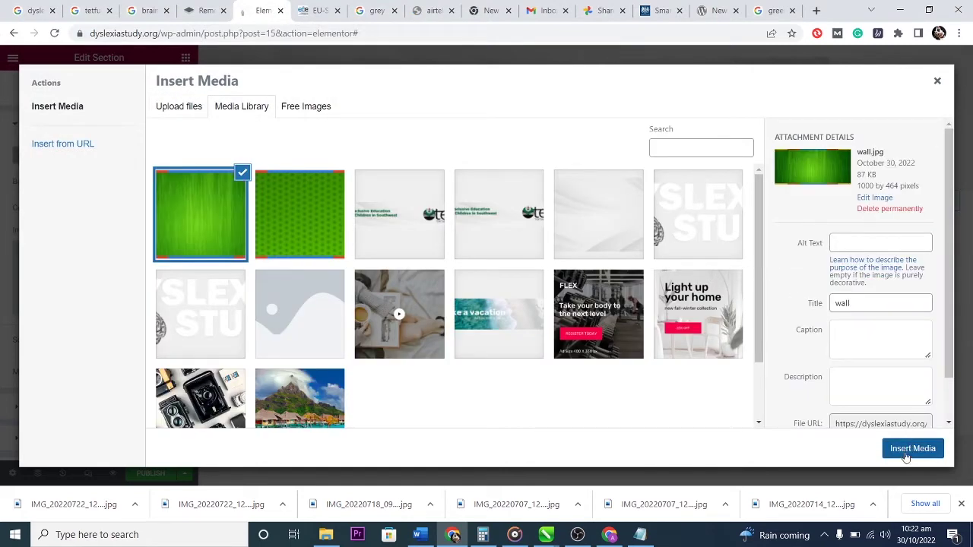
pyautogui.click(912, 449)
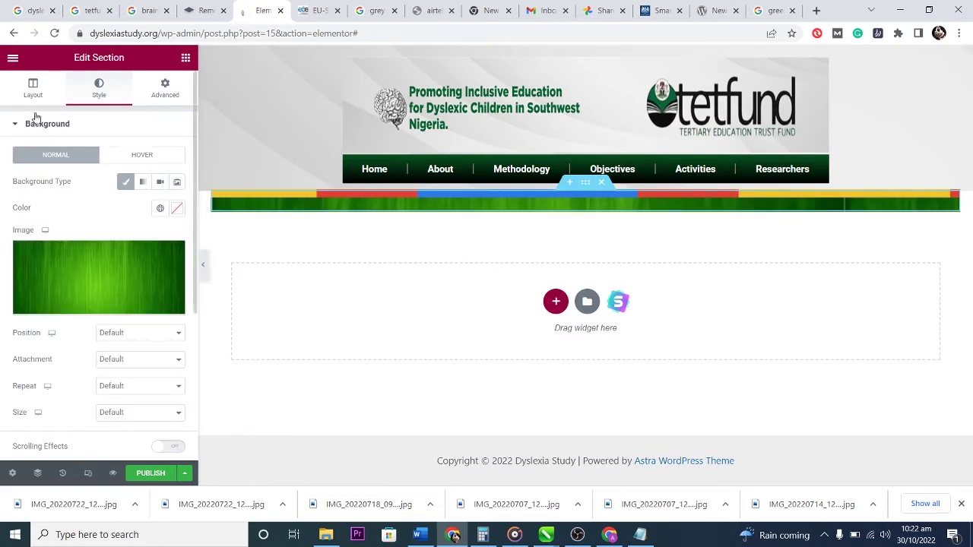
# Give the section full-width content, a 372 px minimum height, and stretch it across the page.
pyautogui.click(34, 87)
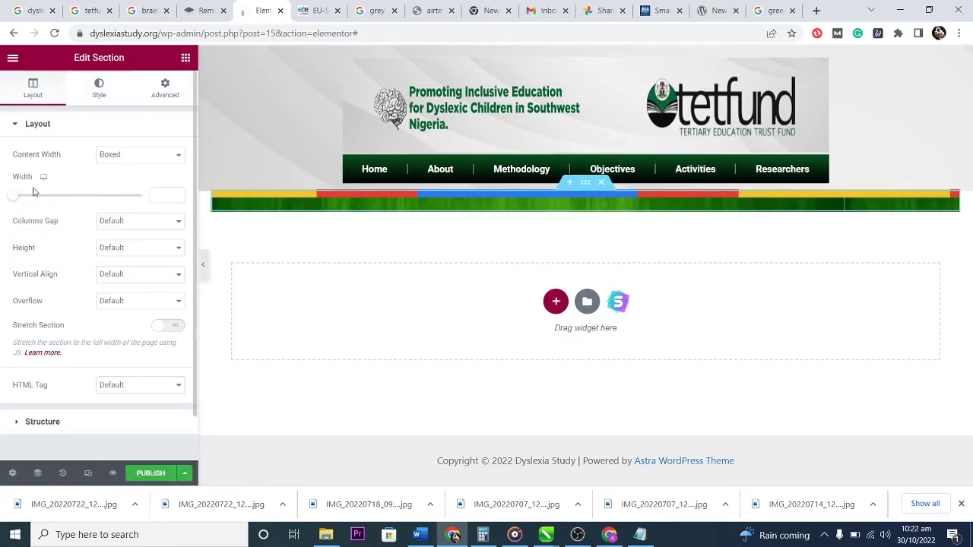
pyautogui.click(124, 155)
pyautogui.click(127, 177)
pyautogui.click(131, 208)
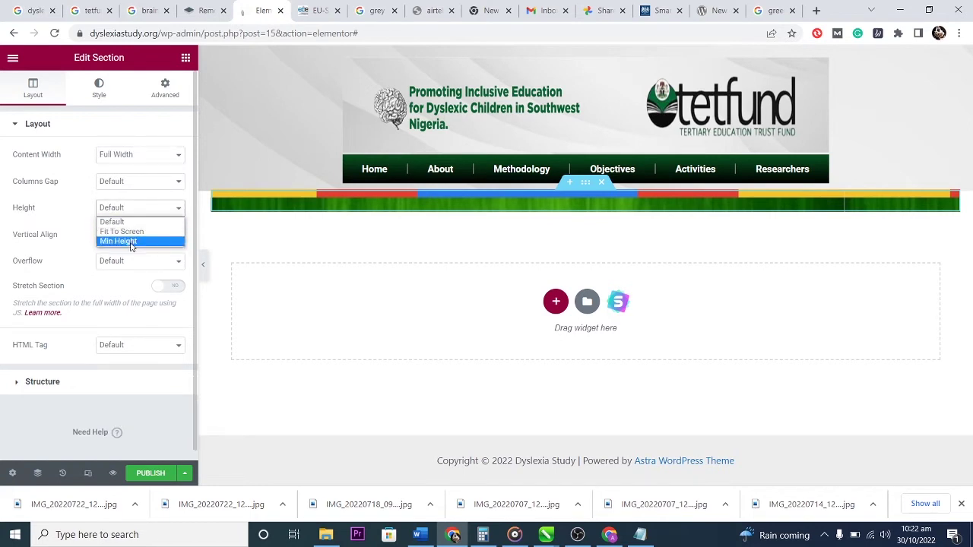
pyautogui.click(129, 241)
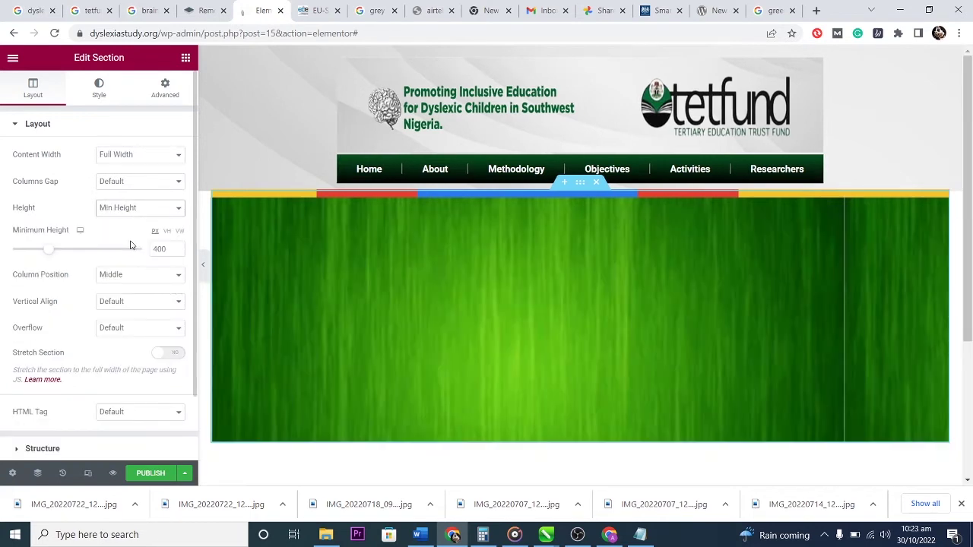
pyautogui.moveTo(48, 250)
pyautogui.mouseDown()
pyautogui.moveTo(30, 250)
pyautogui.moveTo(59, 251)
pyautogui.moveTo(48, 251)
pyautogui.mouseUp()
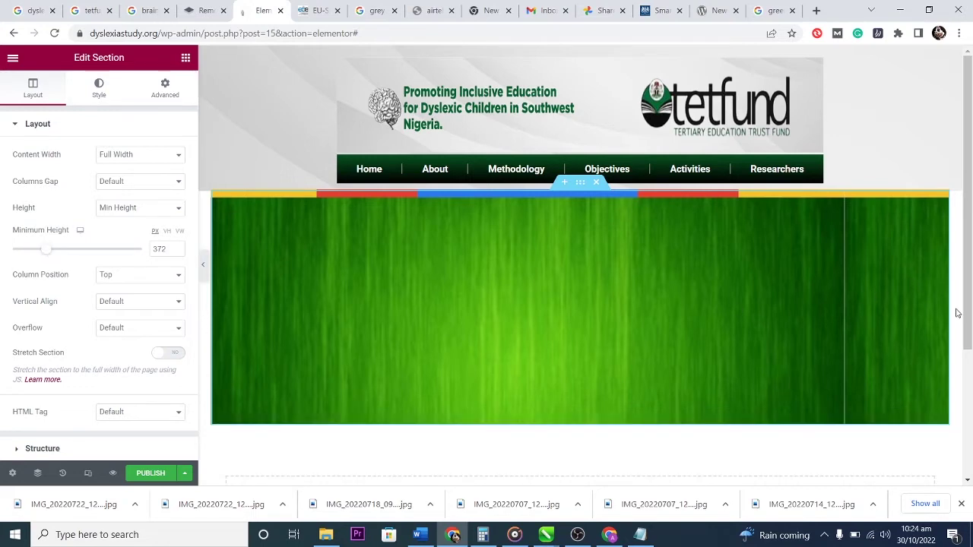
pyautogui.click(175, 355)
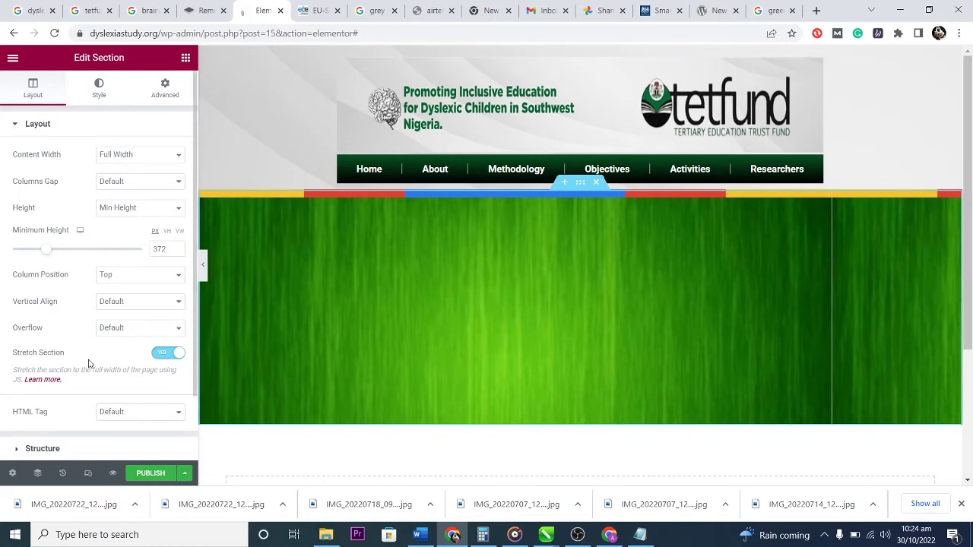
# Set the section's Column Position to Middle.
pyautogui.scroll(-1, 88, 364)
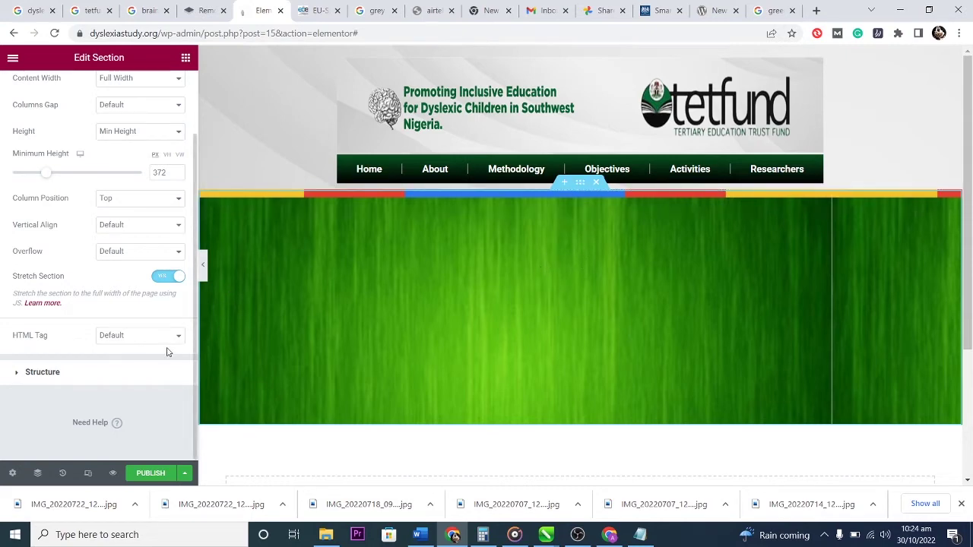
pyautogui.scroll(2, 173, 370)
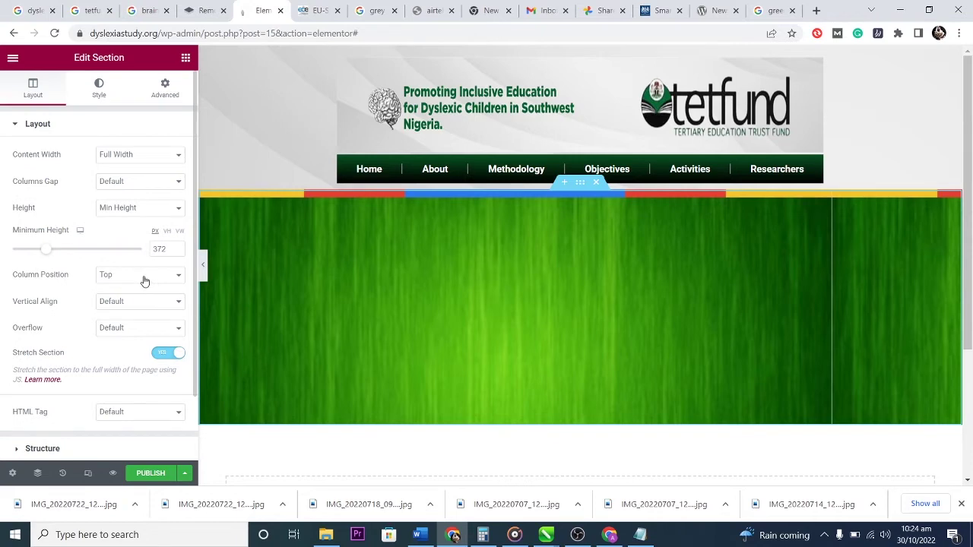
pyautogui.click(147, 275)
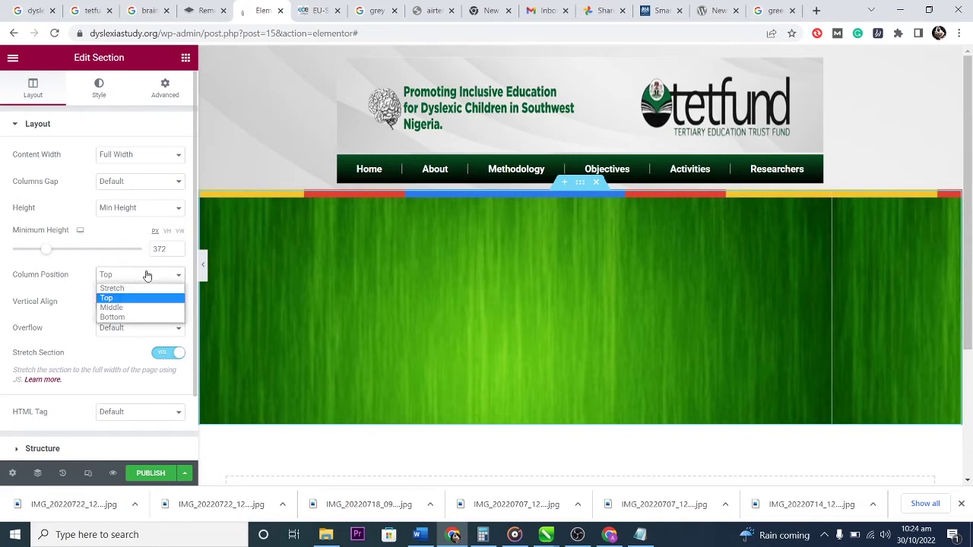
pyautogui.click(128, 307)
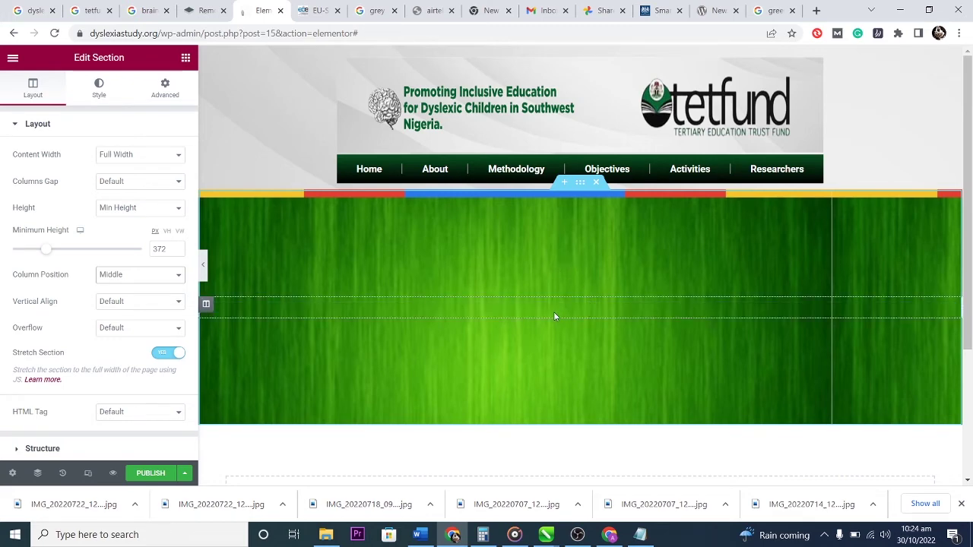
pyautogui.click(186, 57)
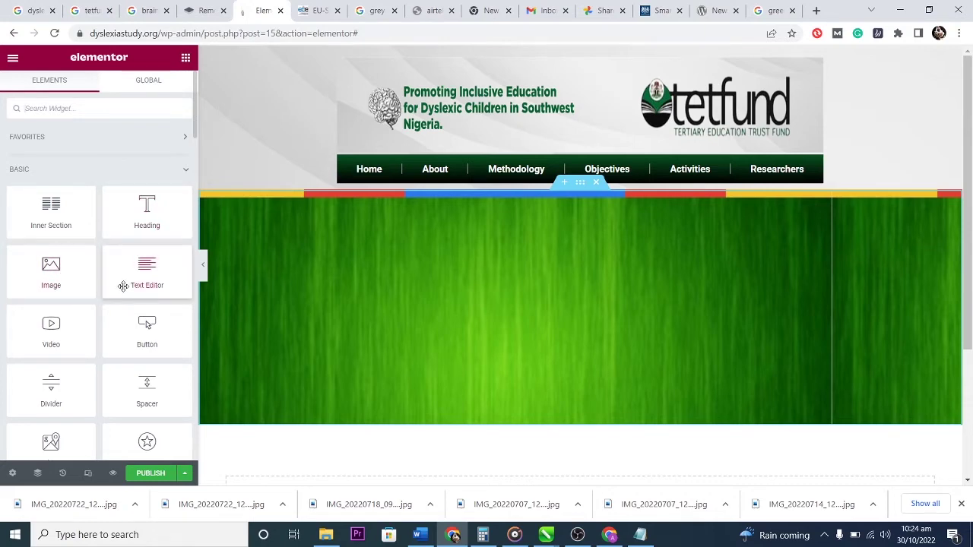
# Drag an Image Carousel widget from the General widgets into the green section.
pyautogui.scroll(-1, 123, 286)
pyautogui.scroll(-3, 123, 287)
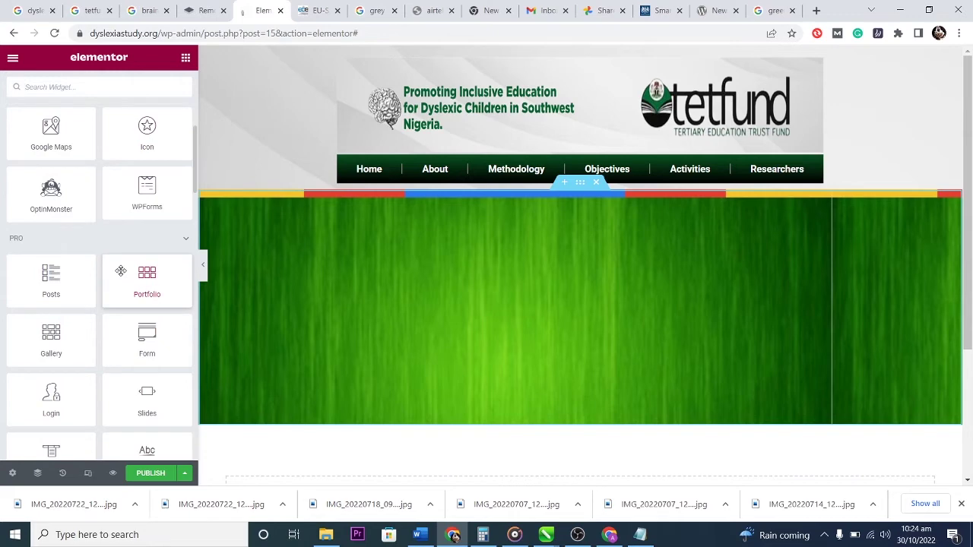
pyautogui.scroll(-1, 119, 279)
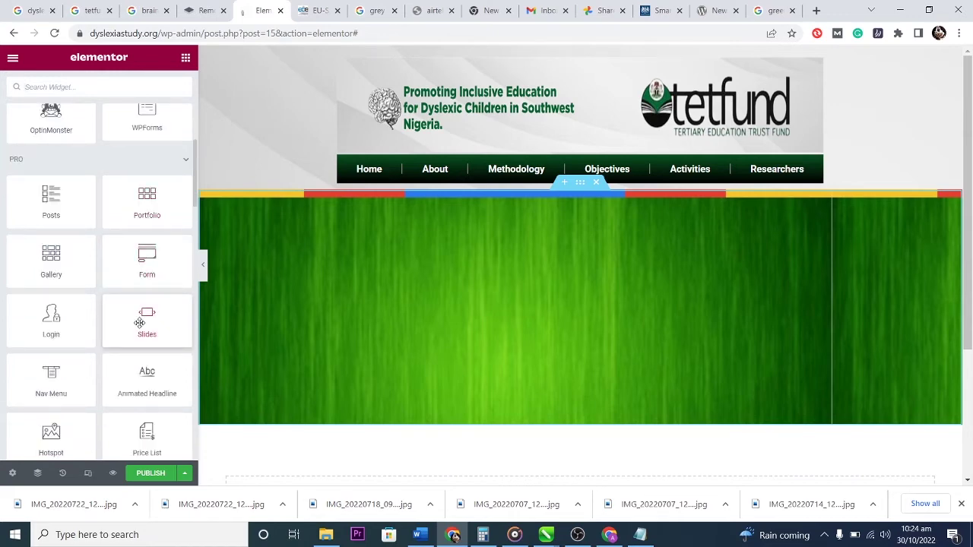
pyautogui.scroll(-2, 99, 311)
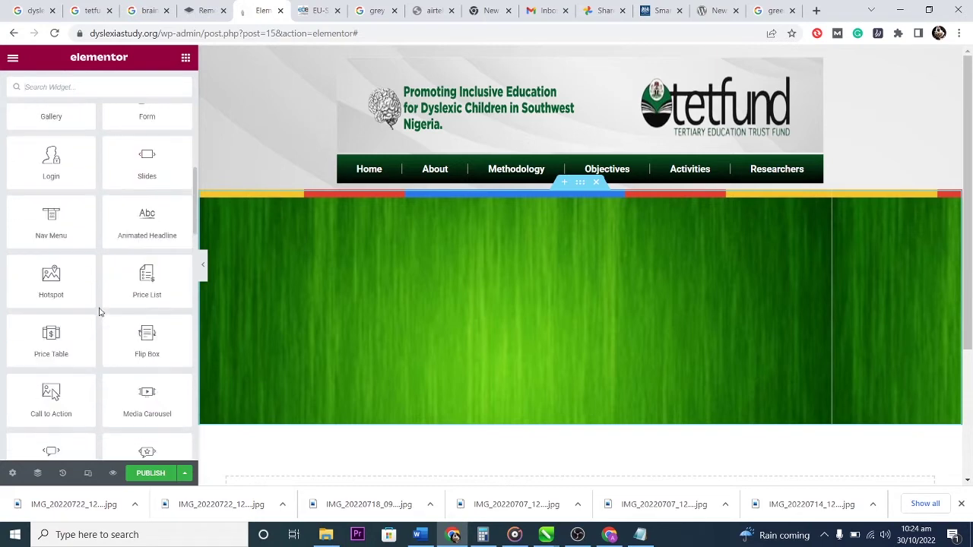
pyautogui.scroll(-1, 99, 312)
pyautogui.scroll(-1, 98, 310)
pyautogui.scroll(-8, 99, 310)
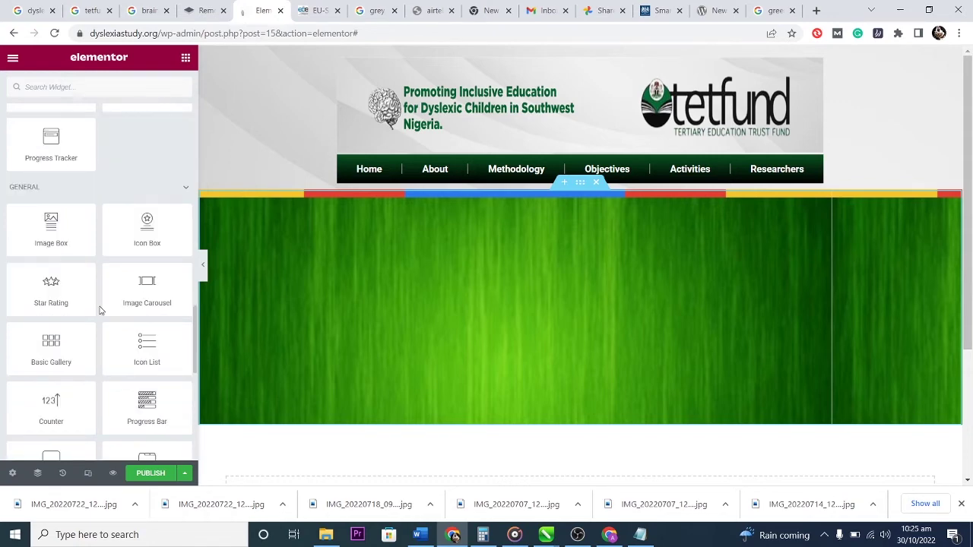
pyautogui.scroll(-6, 99, 310)
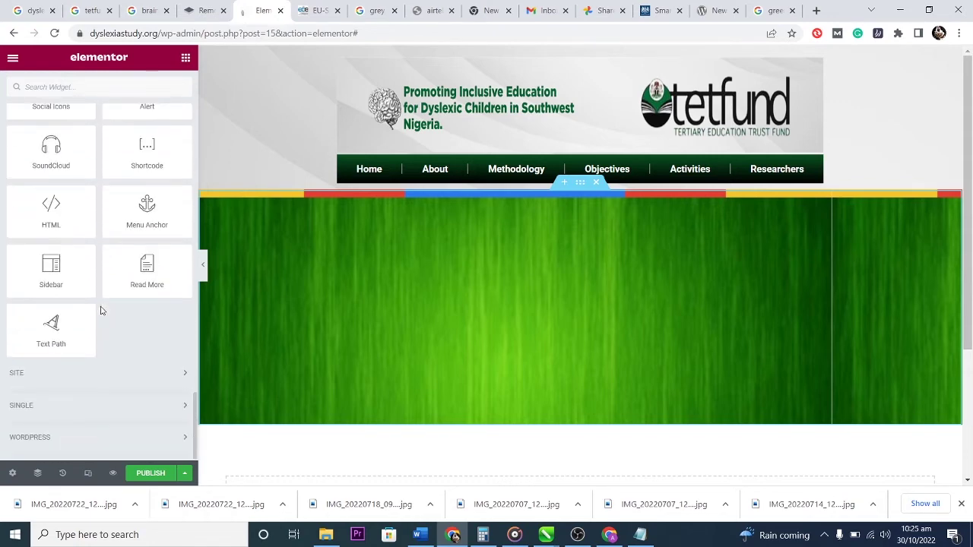
pyautogui.scroll(3, 104, 309)
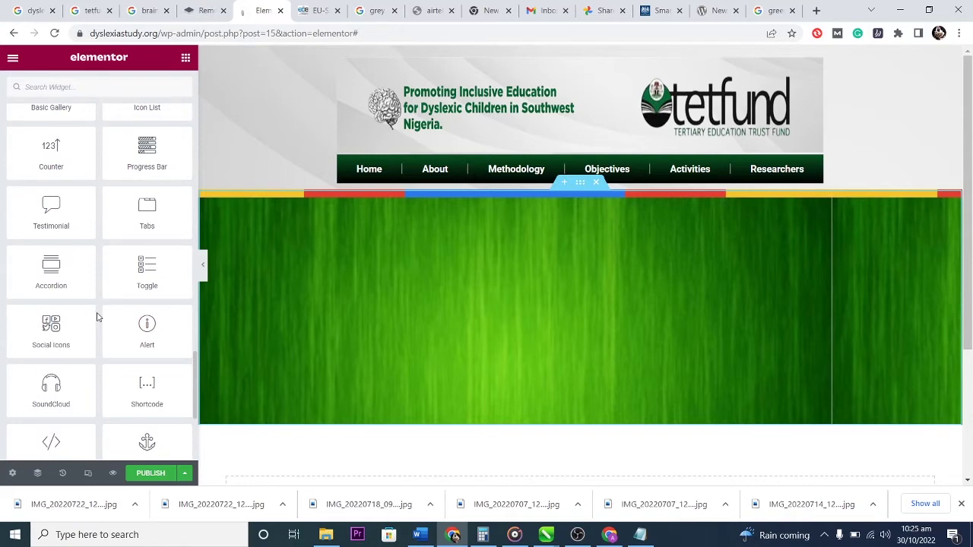
pyautogui.scroll(2, 98, 316)
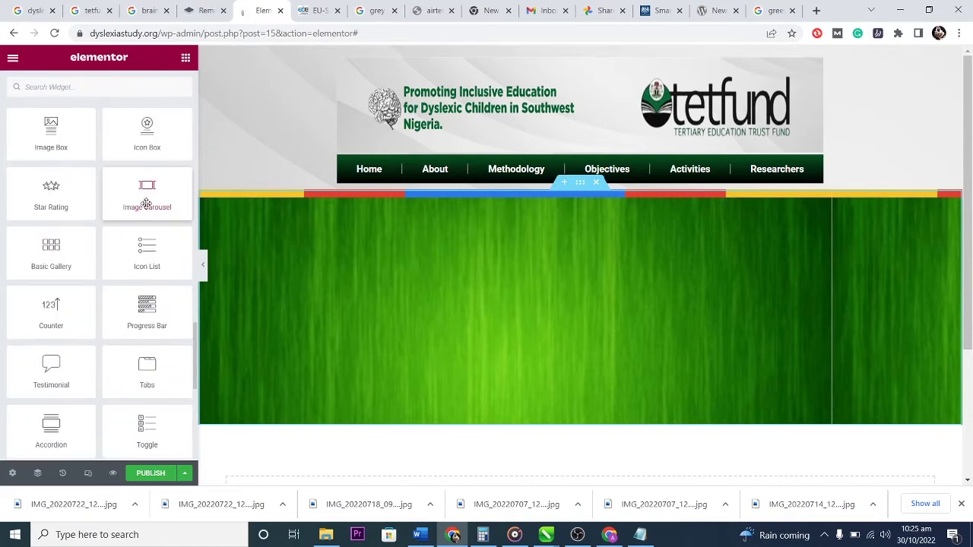
pyautogui.moveTo(145, 196); pyautogui.dragTo(541, 315)
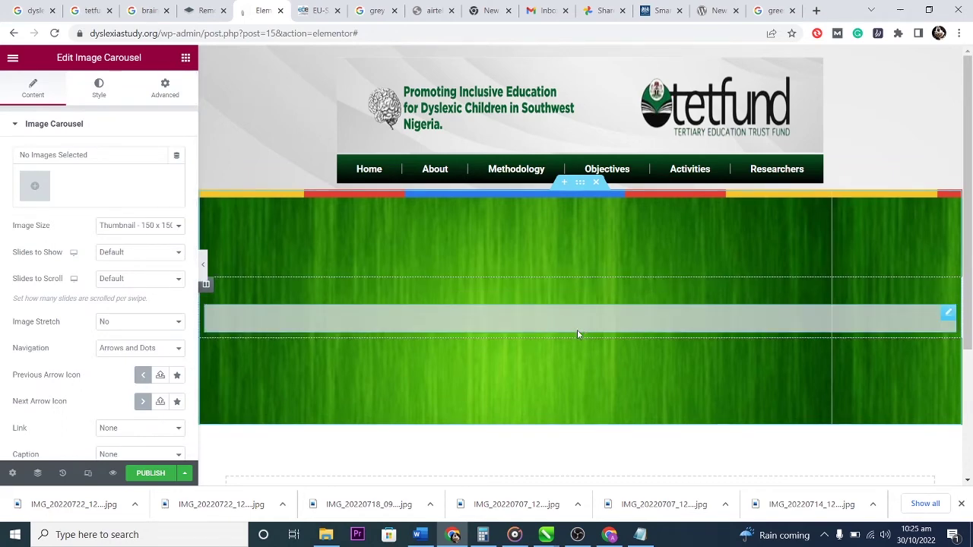
pyautogui.click(35, 187)
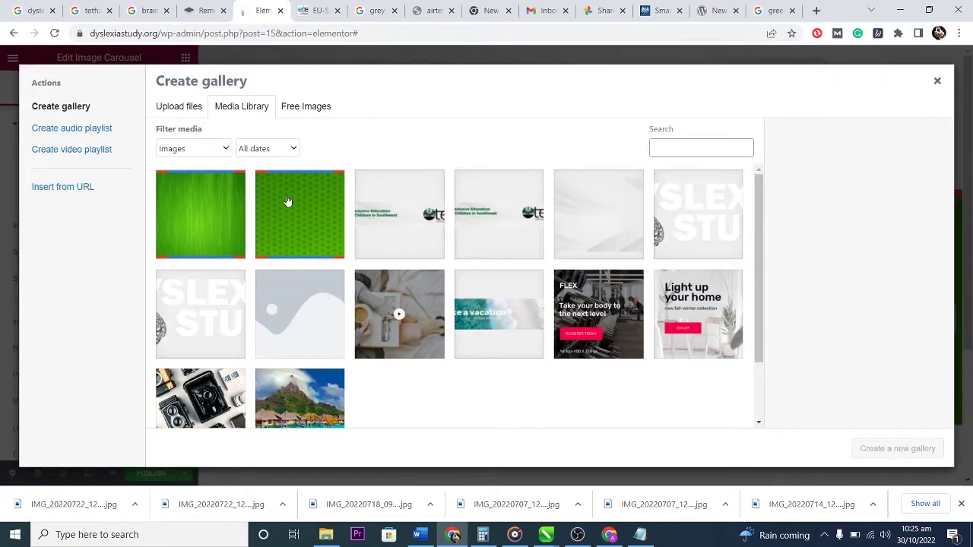
# Upload the seven event photos to the media library.
pyautogui.click(180, 107)
pyautogui.click(551, 274)
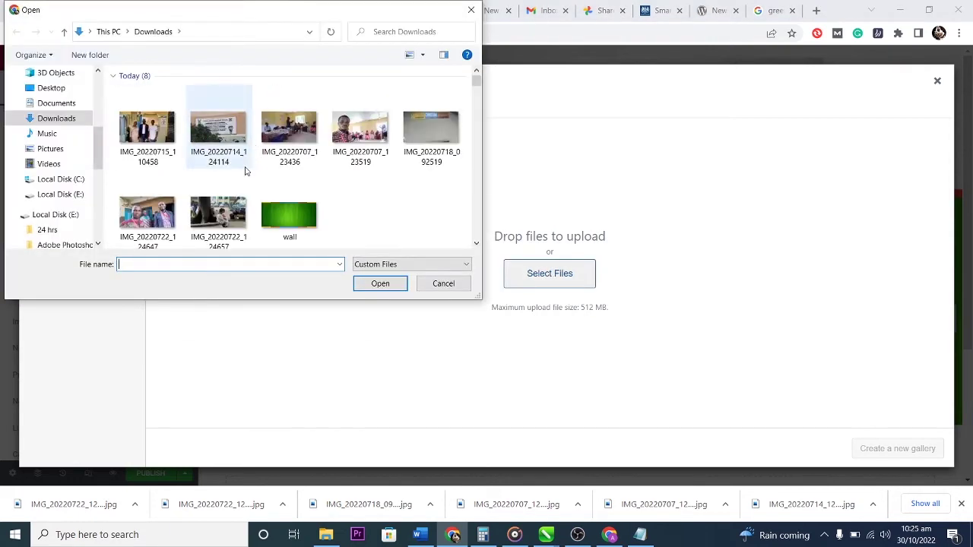
pyautogui.hotkey('shift', 'Tab')
pyautogui.hotkey('shift', 'Right')
pyautogui.hotkey('shift', 'Right')
pyautogui.hotkey('shift', 'Right')
pyautogui.hotkey('shift', 'Right')
pyautogui.hotkey('ctrl', 'c')
pyautogui.hotkey('ctrl', 'v')
pyautogui.press('Home')
pyautogui.hotkey('shift', 'Right')
pyautogui.hotkey('shift', 'Right')
pyautogui.hotkey('shift', 'Right')
pyautogui.hotkey('shift', 'Right')
pyautogui.hotkey('shift', 'Right')
pyautogui.hotkey('shift', 'Right')
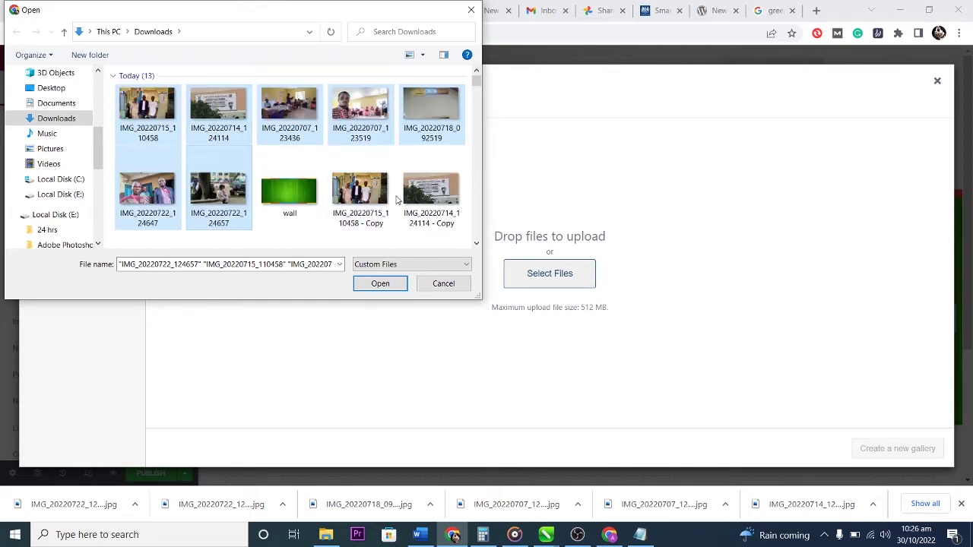
pyautogui.press('Return')
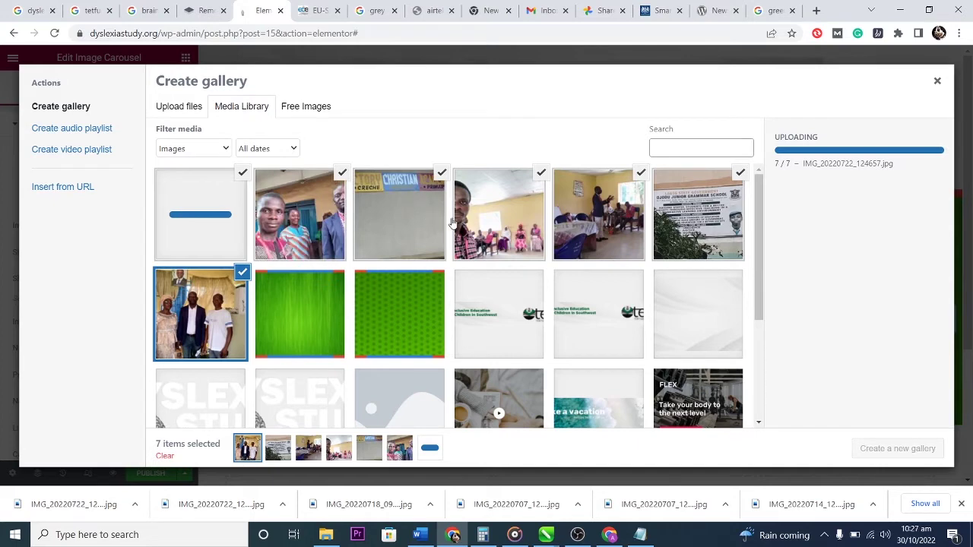
# Create a gallery of the seven photos with dyslexia-awareness captions and insert it into the carousel.
pyautogui.click(882, 441)
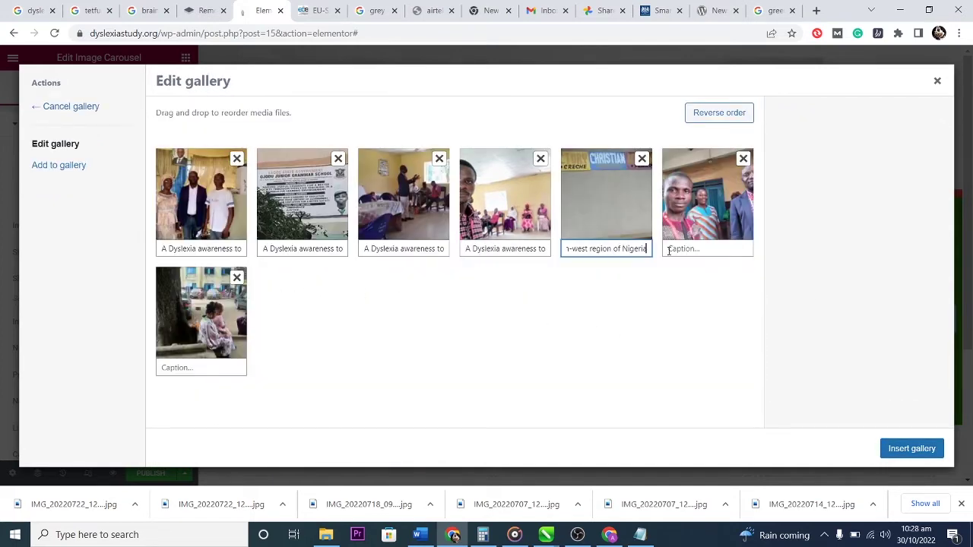
pyautogui.press('Tab')
pyautogui.hotkey('ctrl', 'v')
pyautogui.click(213, 367)
pyautogui.hotkey('ctrl', 'v')
pyautogui.click(916, 448)
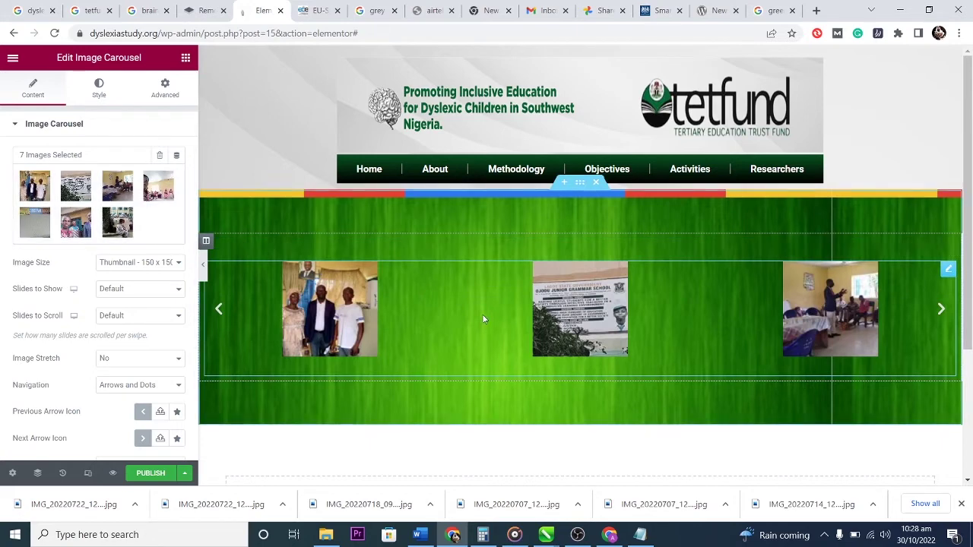
# Set the carousel's Image Size to Full and Slides to Show to 1.
pyautogui.click(141, 263)
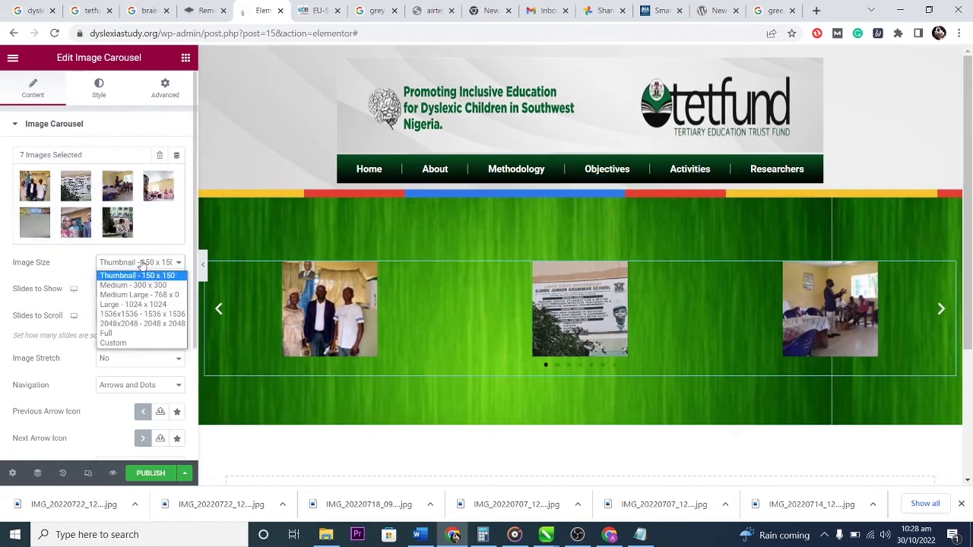
pyautogui.click(116, 332)
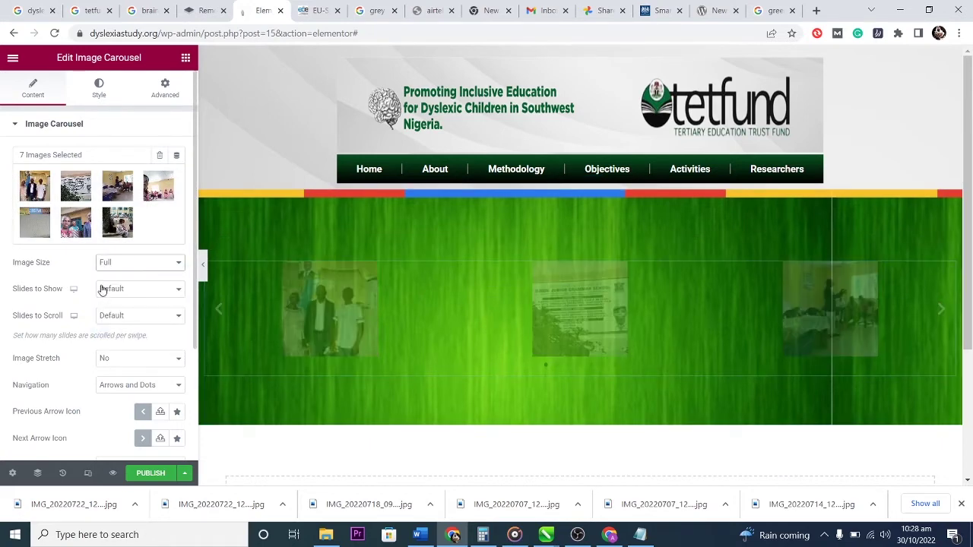
pyautogui.click(159, 294)
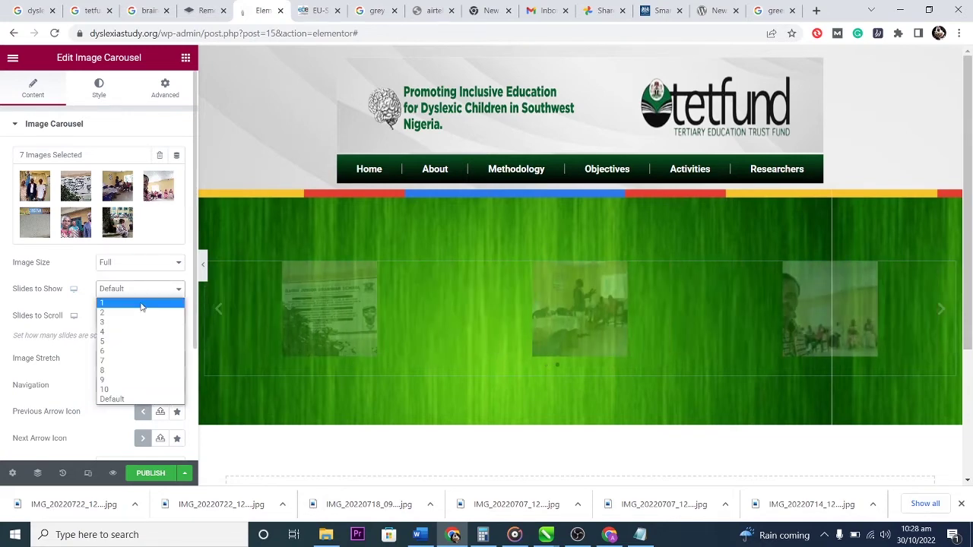
pyautogui.click(140, 303)
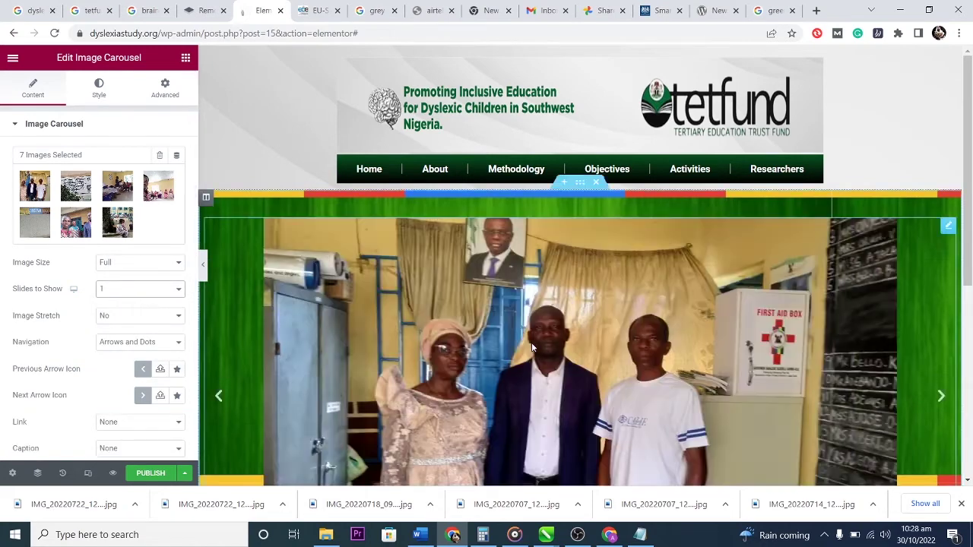
pyautogui.scroll(-3, 608, 343)
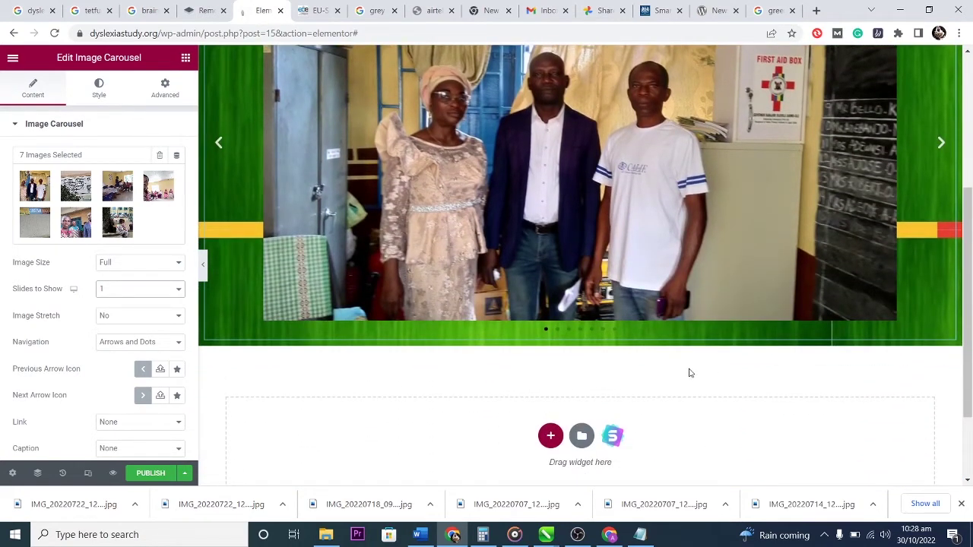
pyautogui.scroll(2, 690, 372)
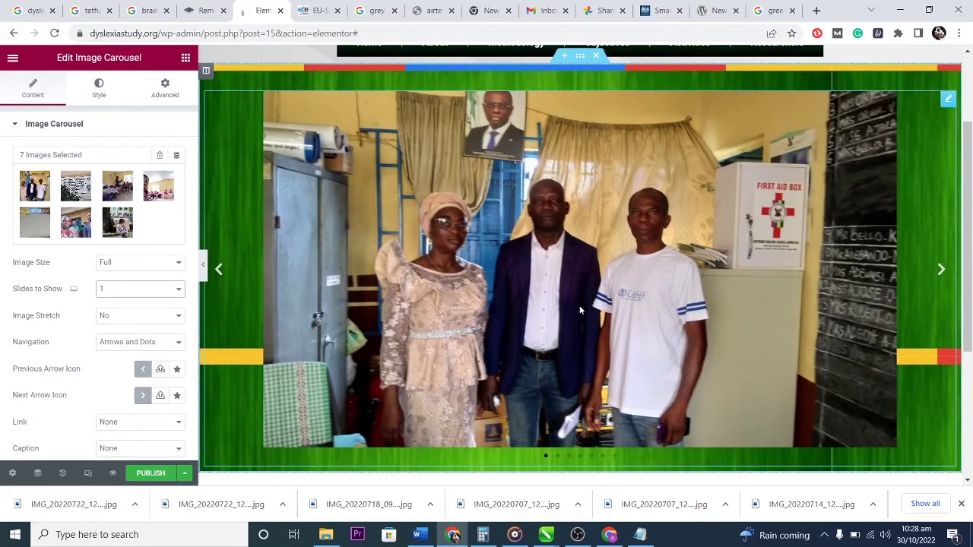
pyautogui.scroll(-2, 548, 251)
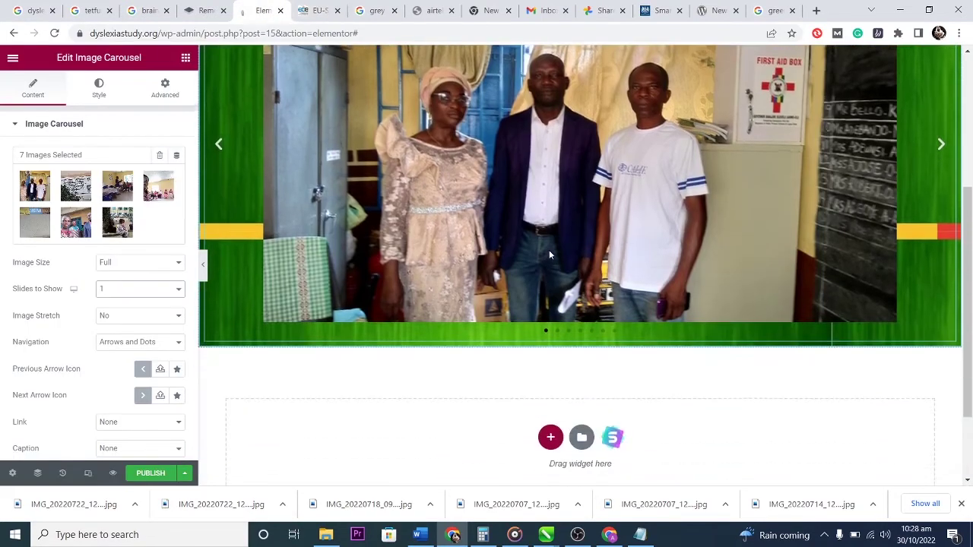
pyautogui.scroll(2, 549, 254)
pyautogui.scroll(1, 550, 255)
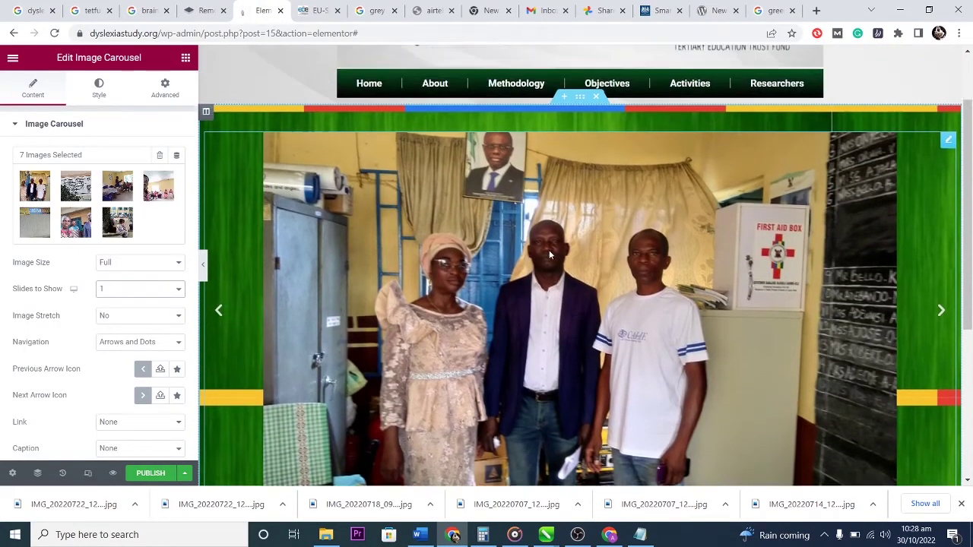
pyautogui.scroll(-2, 550, 255)
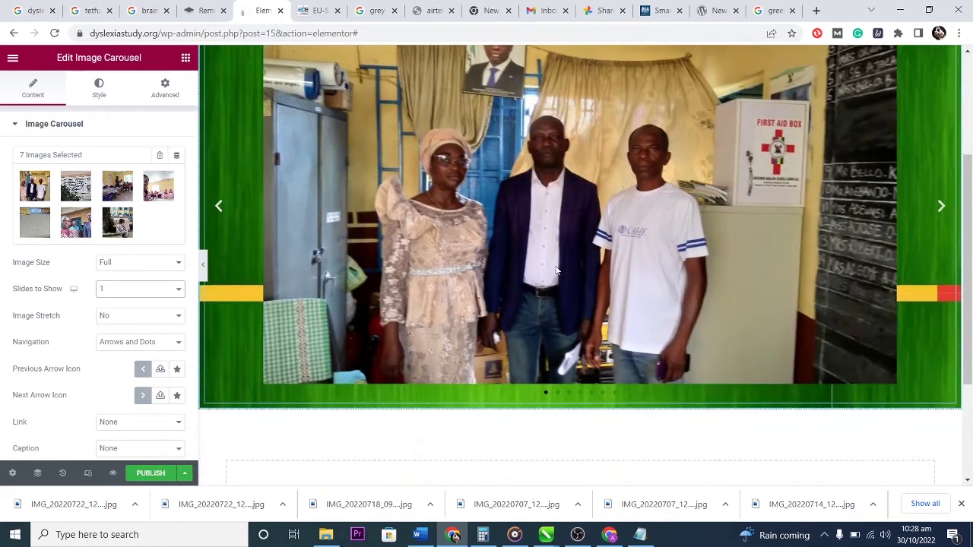
pyautogui.scroll(2, 557, 265)
pyautogui.scroll(-1, 556, 265)
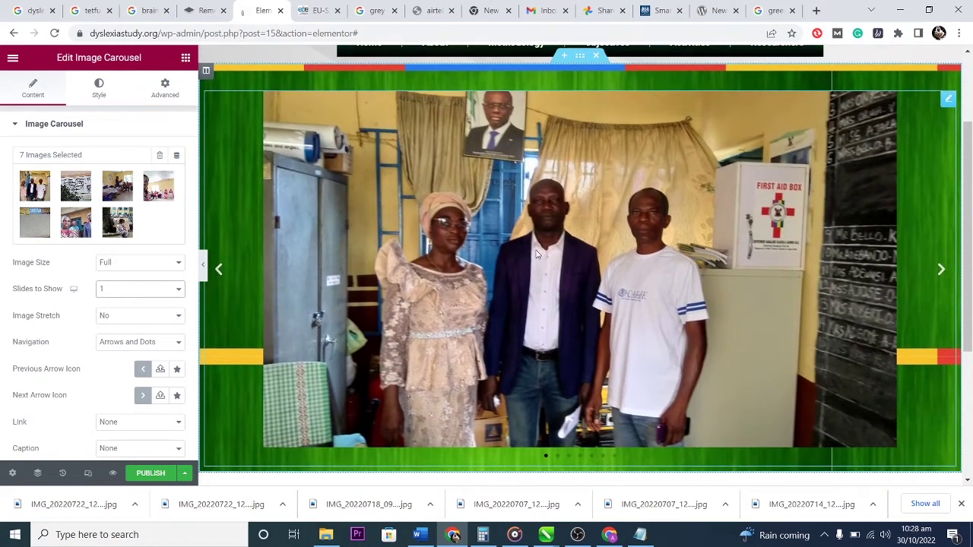
# Preview the carousel by advancing six slides to the tree courtyard photo.
pyautogui.click(942, 270)
pyautogui.click(942, 271)
pyautogui.click(942, 271)
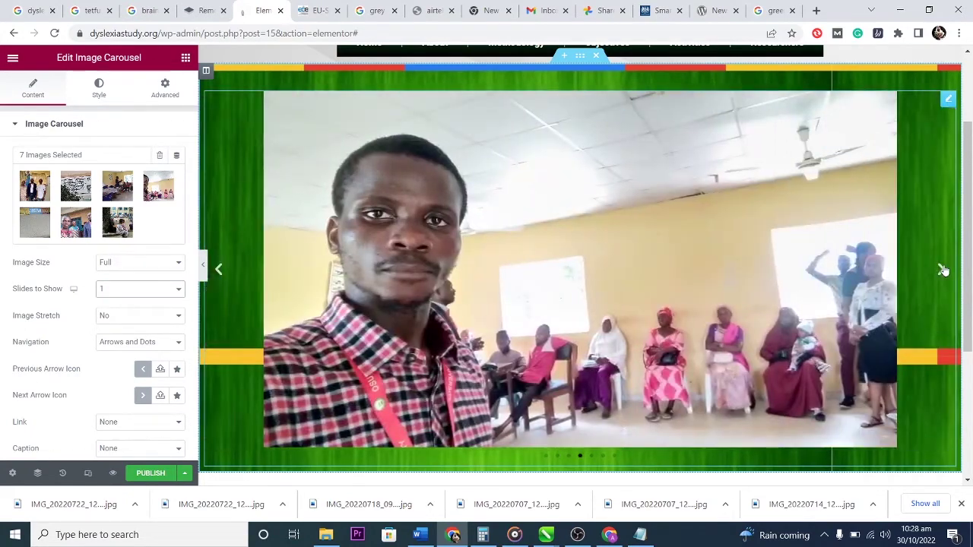
pyautogui.click(943, 270)
pyautogui.click(943, 271)
pyautogui.click(942, 270)
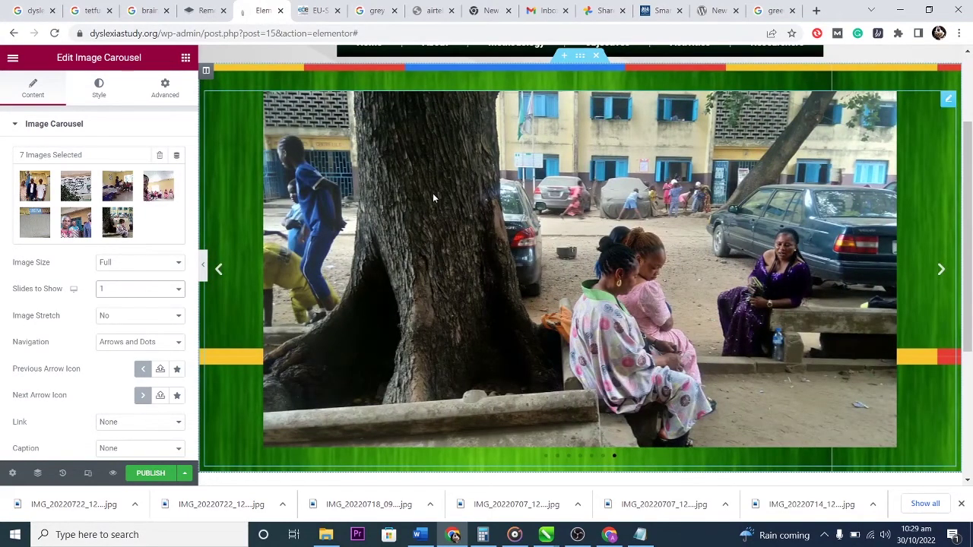
pyautogui.scroll(2, 479, 251)
pyautogui.scroll(1, 480, 252)
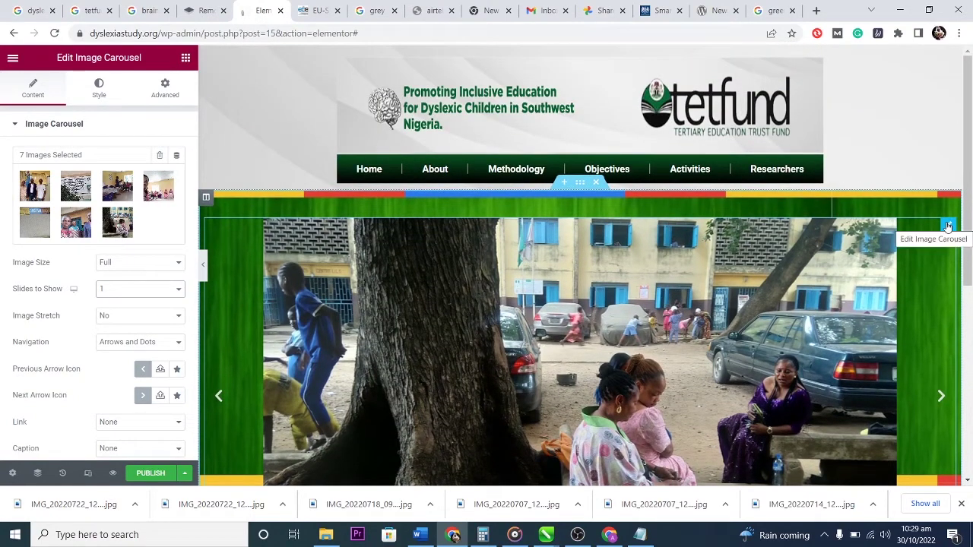
pyautogui.scroll(-2, 948, 226)
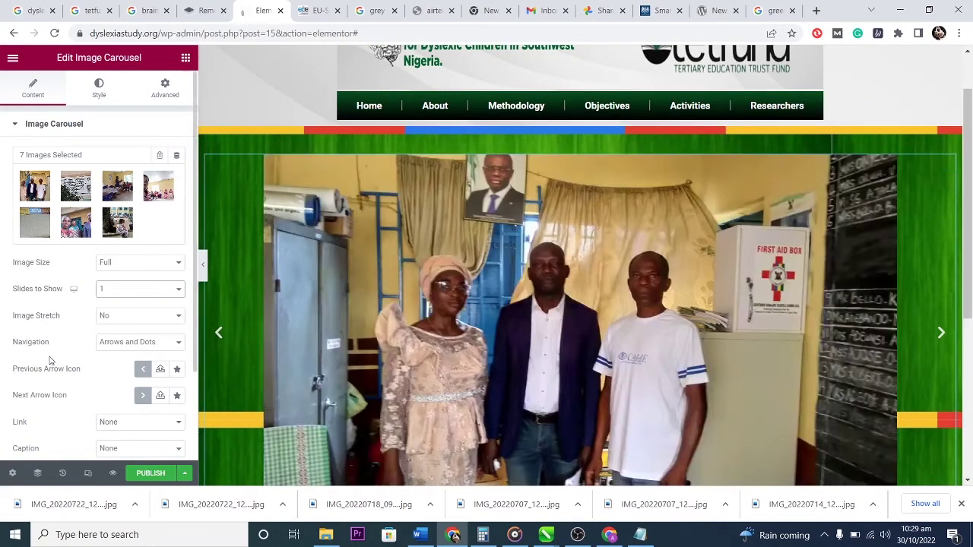
pyautogui.scroll(-2, 48, 356)
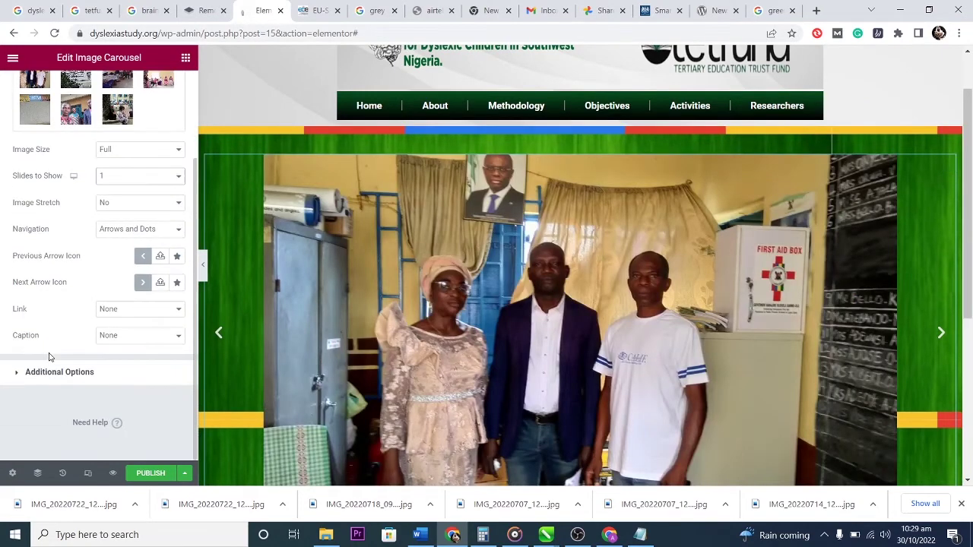
# Set Caption to show each image's caption, and keep Autoplay on under Additional Options.
pyautogui.click(135, 340)
pyautogui.click(133, 372)
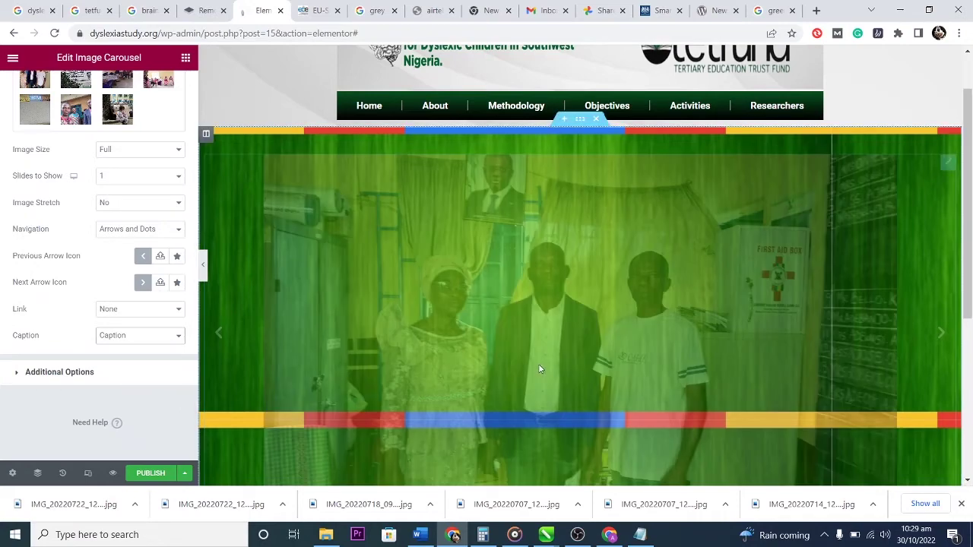
pyautogui.scroll(-3, 541, 366)
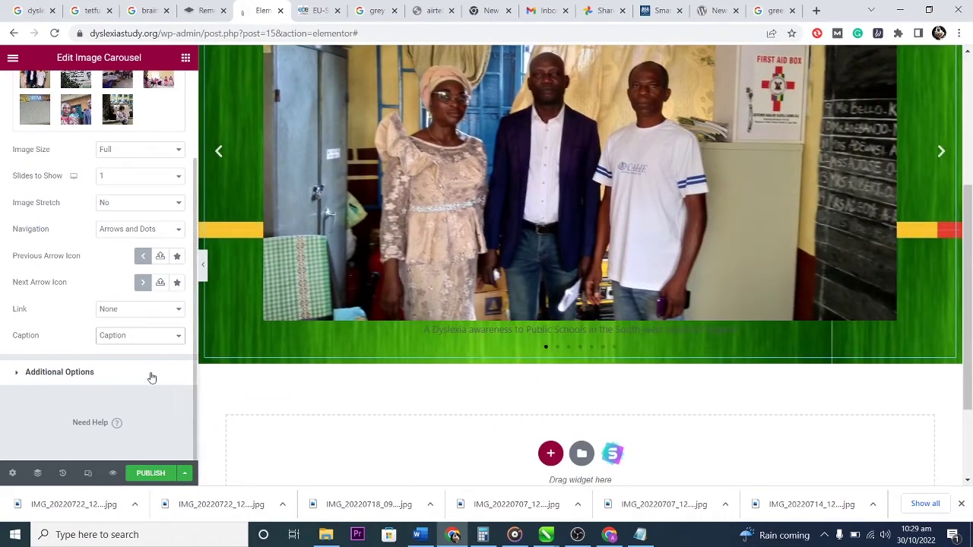
pyautogui.click(17, 374)
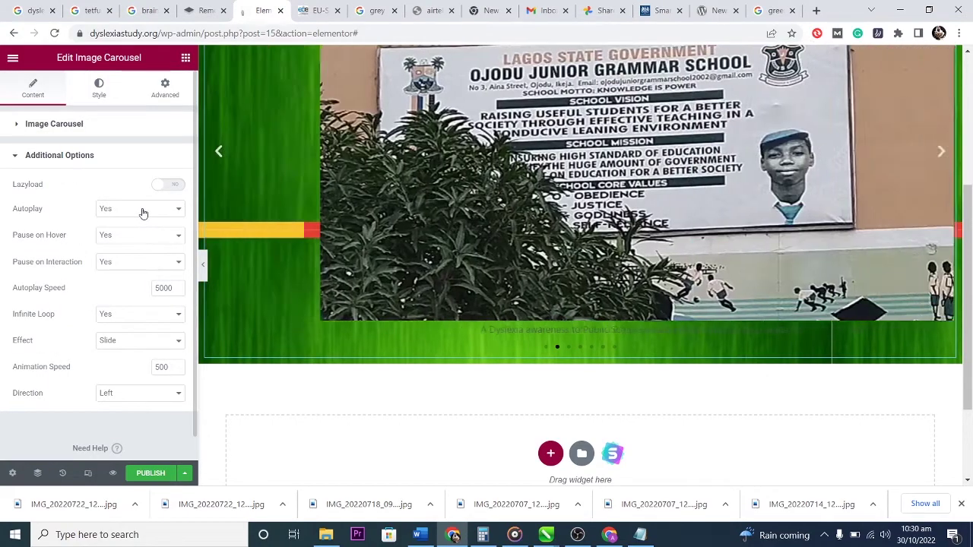
pyautogui.click(141, 211)
pyautogui.click(141, 213)
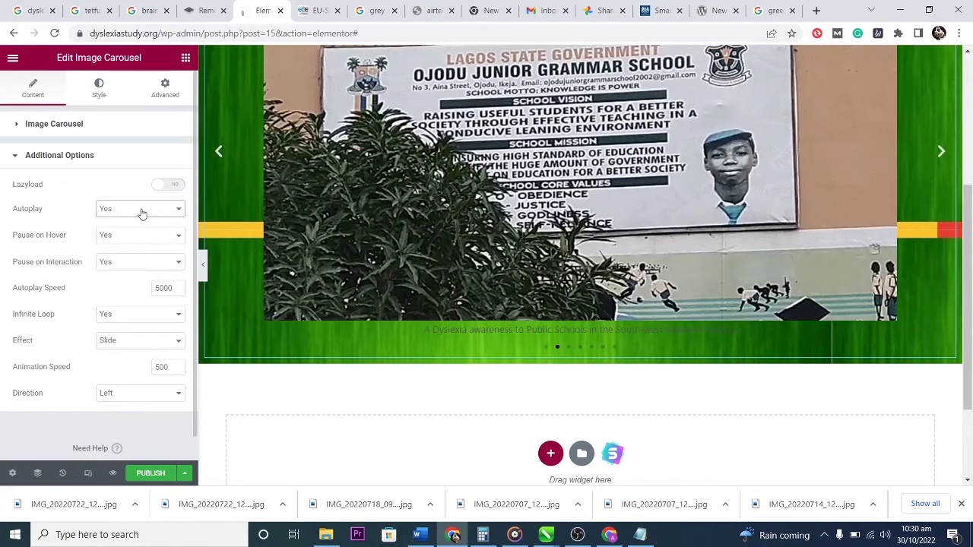
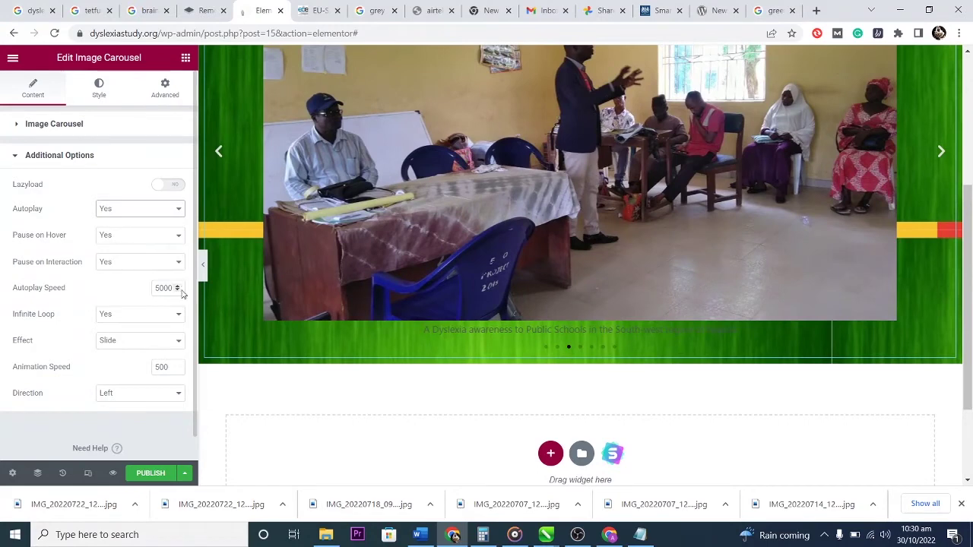
# Try the Fade transition on the carousel, then switch back to Slide.
pyautogui.click(134, 344)
pyautogui.click(135, 343)
pyautogui.click(133, 343)
pyautogui.click(135, 364)
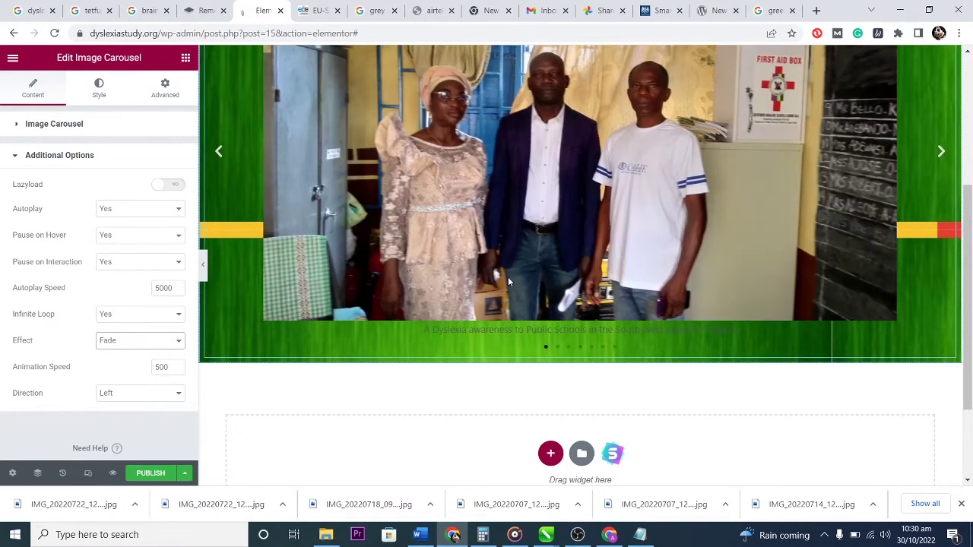
pyautogui.scroll(3, 570, 285)
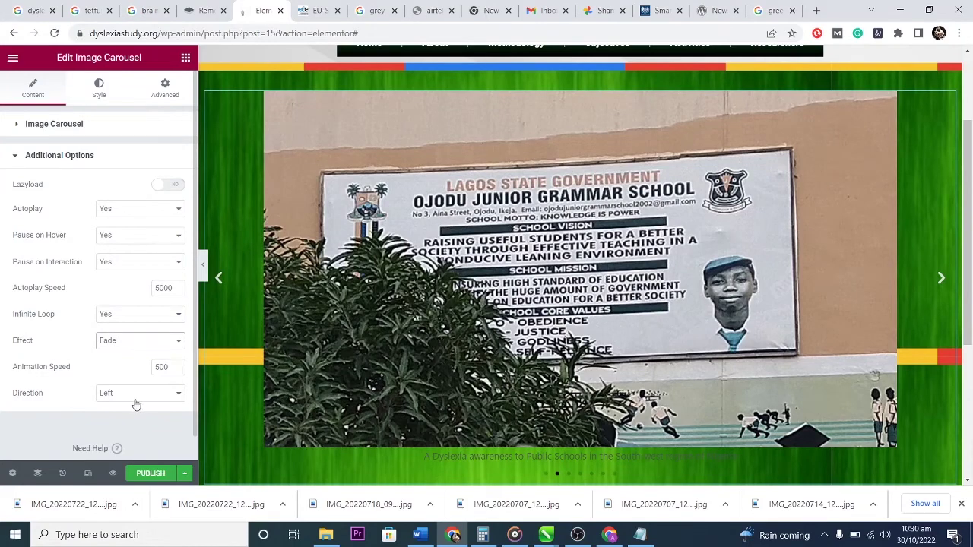
pyautogui.click(129, 342)
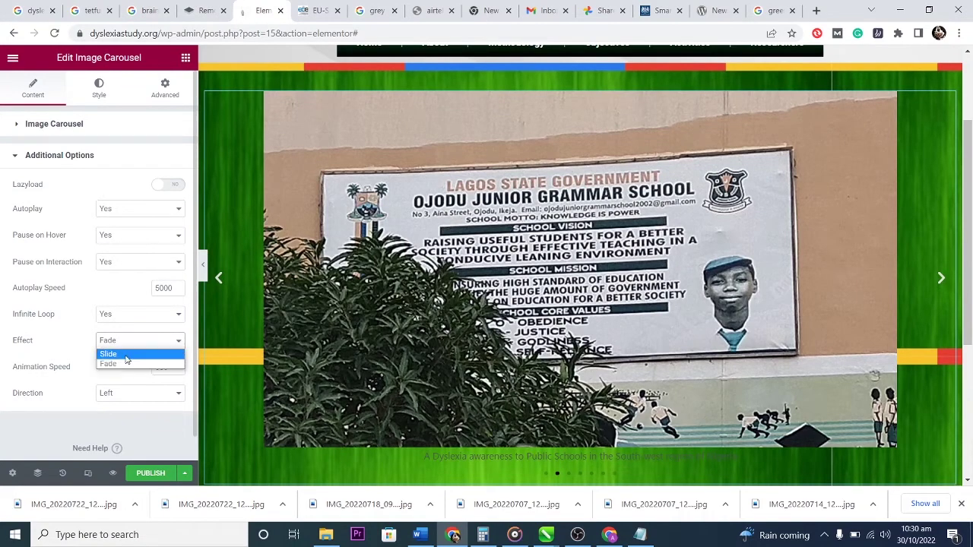
pyautogui.click(130, 353)
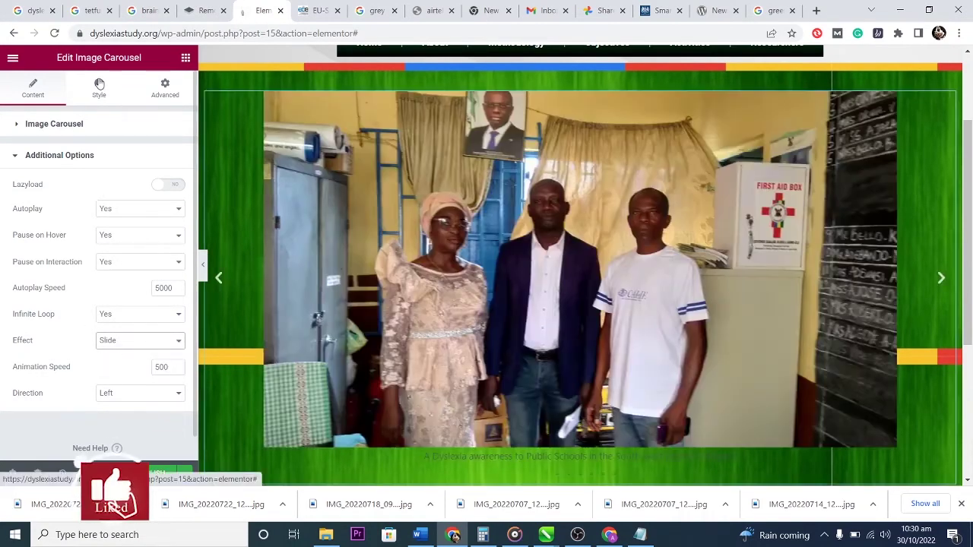
# Set the carousel arrow size to 20 on the Style tab after trying a larger pagination size.
pyautogui.click(99, 86)
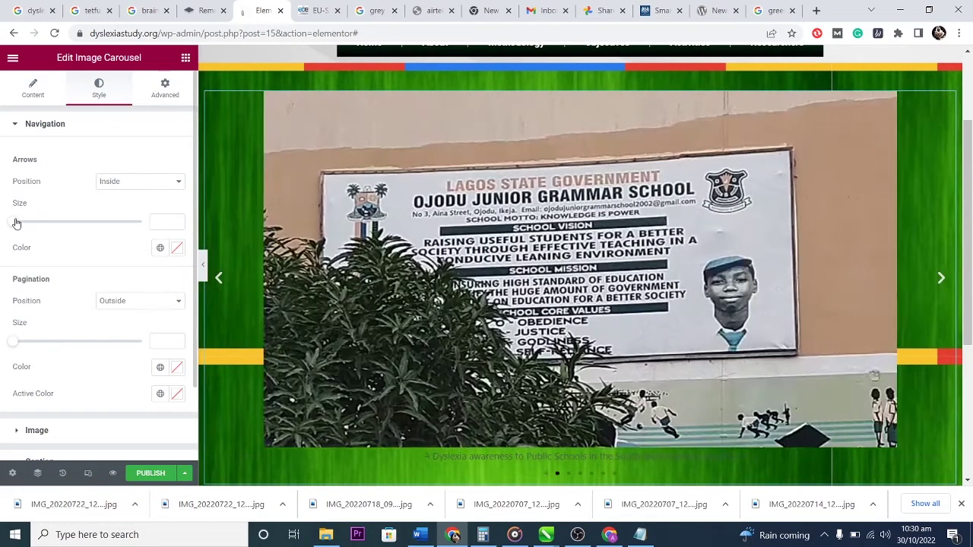
pyautogui.moveTo(15, 224)
pyautogui.mouseDown()
pyautogui.moveTo(78, 224)
pyautogui.moveTo(152, 243)
pyautogui.moveTo(9, 228)
pyautogui.moveTo(23, 233)
pyautogui.mouseUp()
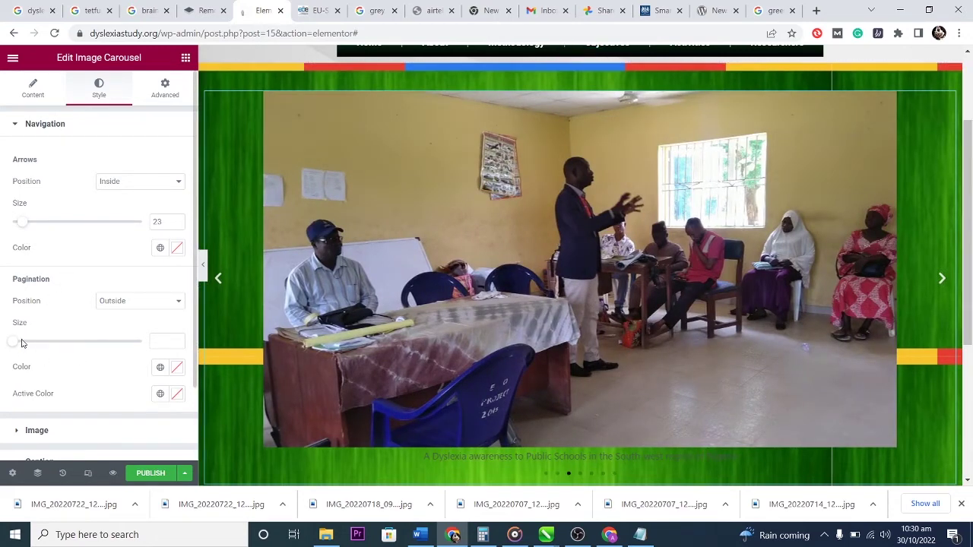
pyautogui.moveTo(15, 344)
pyautogui.mouseDown()
pyautogui.moveTo(135, 354)
pyautogui.moveTo(20, 344)
pyautogui.mouseUp()
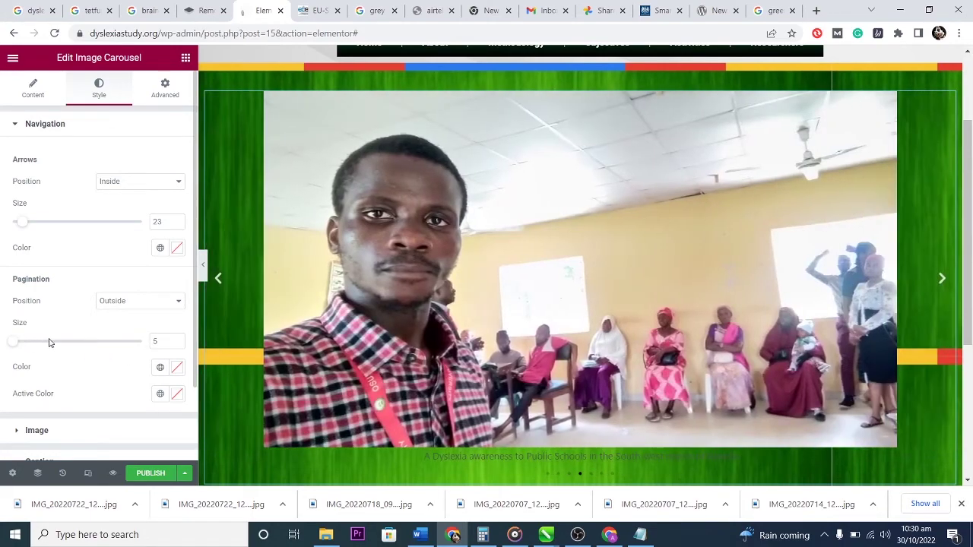
pyautogui.hotkey('ctrl', 'z')
pyautogui.scroll(-1, 138, 313)
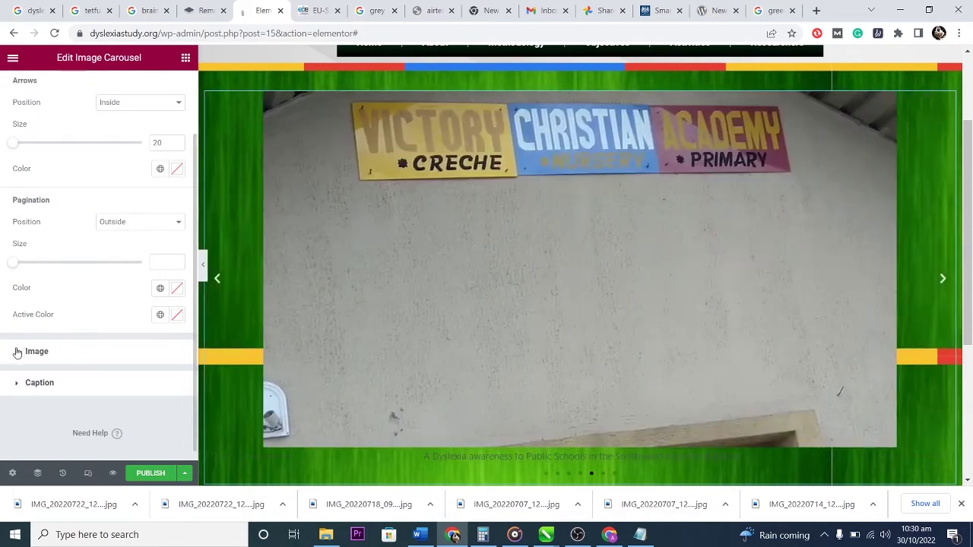
# Set the carousel photos' Border Type to None after briefly trying Dashed.
pyautogui.click(18, 351)
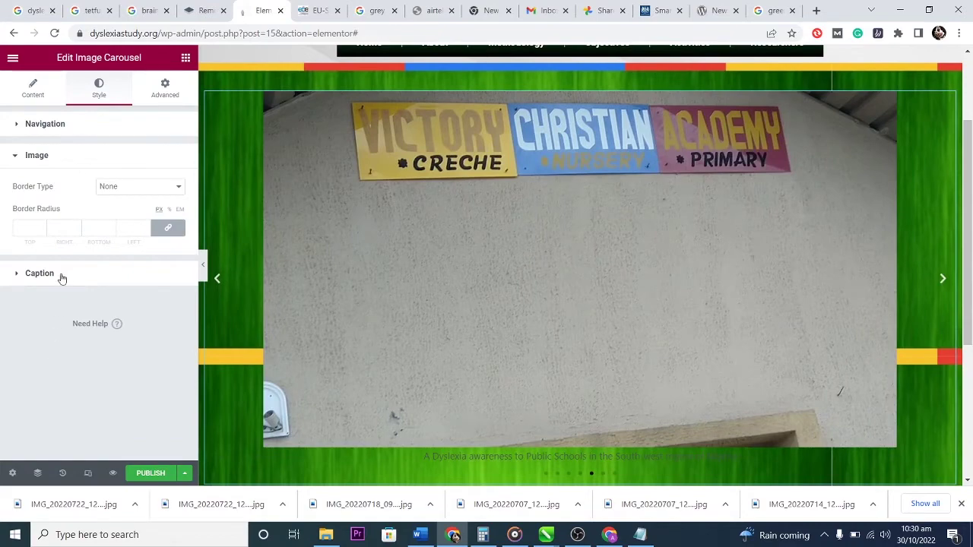
pyautogui.click(131, 189)
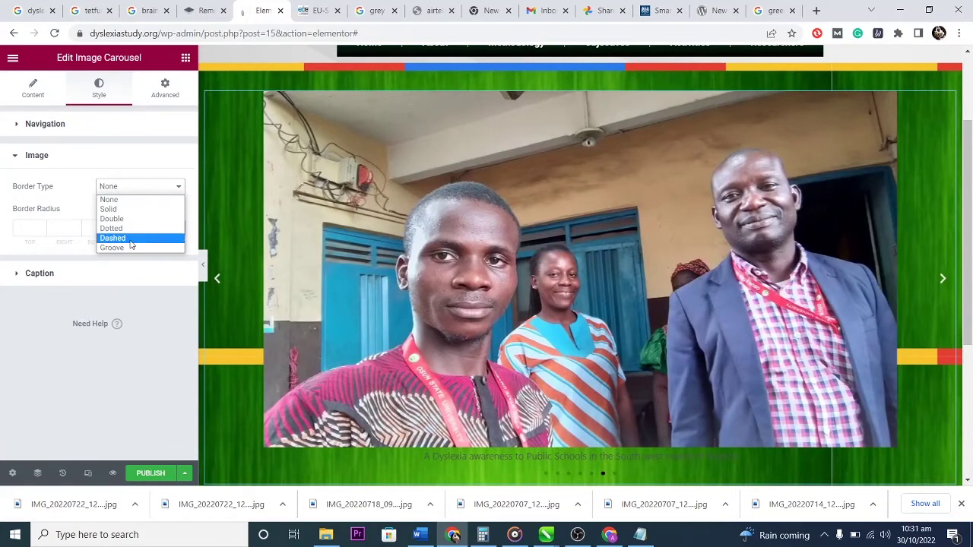
pyautogui.click(130, 238)
pyautogui.click(134, 188)
pyautogui.click(131, 199)
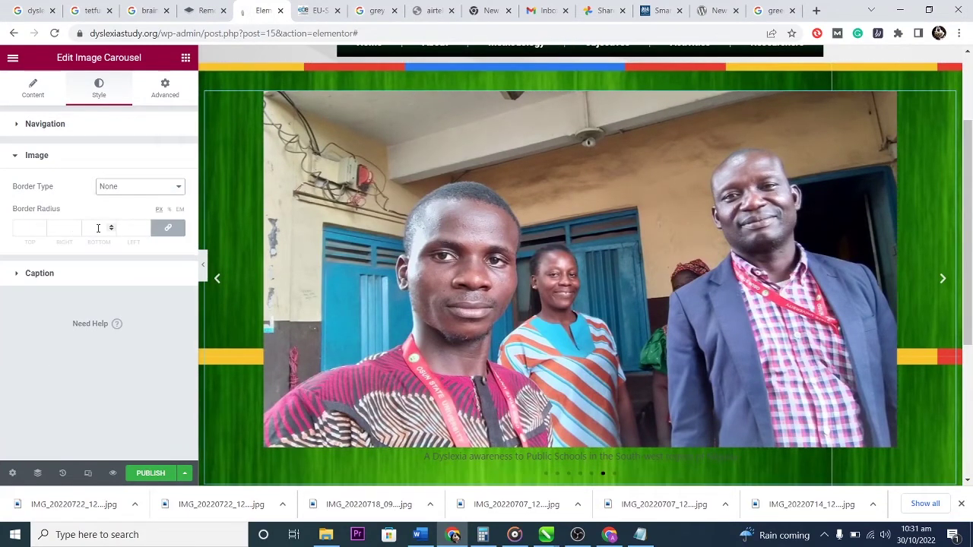
# Give the carousel photos a linked border radius of 39 on all corners.
pyautogui.click(112, 229)
pyautogui.write('35')
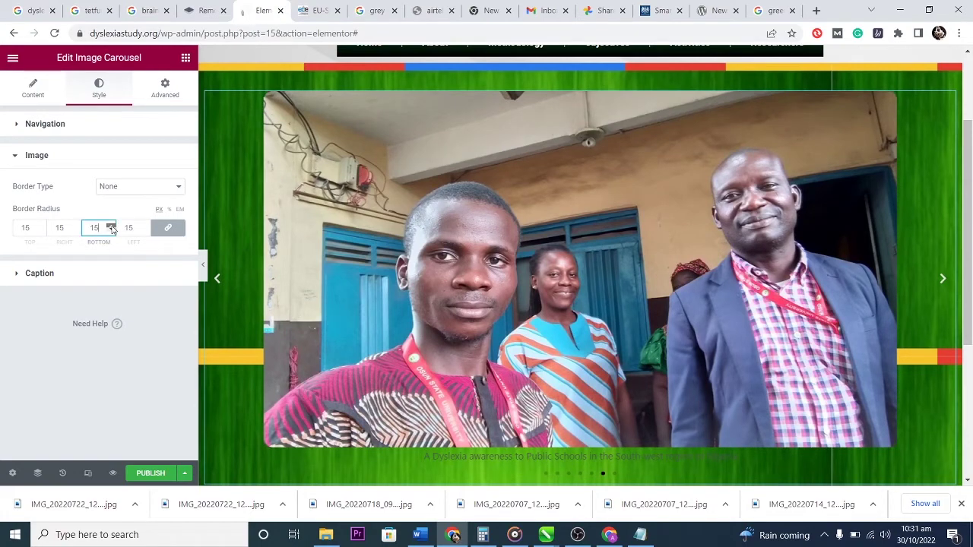
pyautogui.scroll(4, 112, 229)
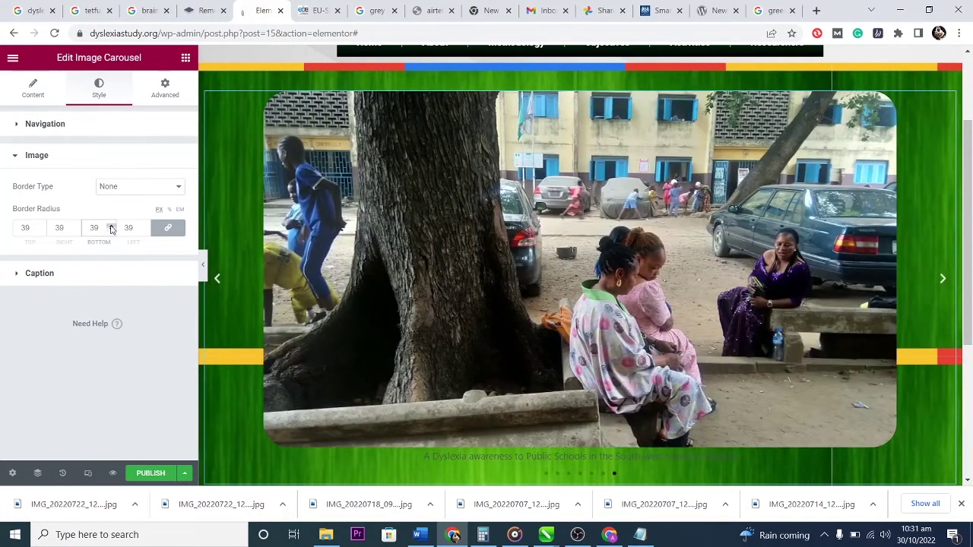
pyautogui.click(27, 228)
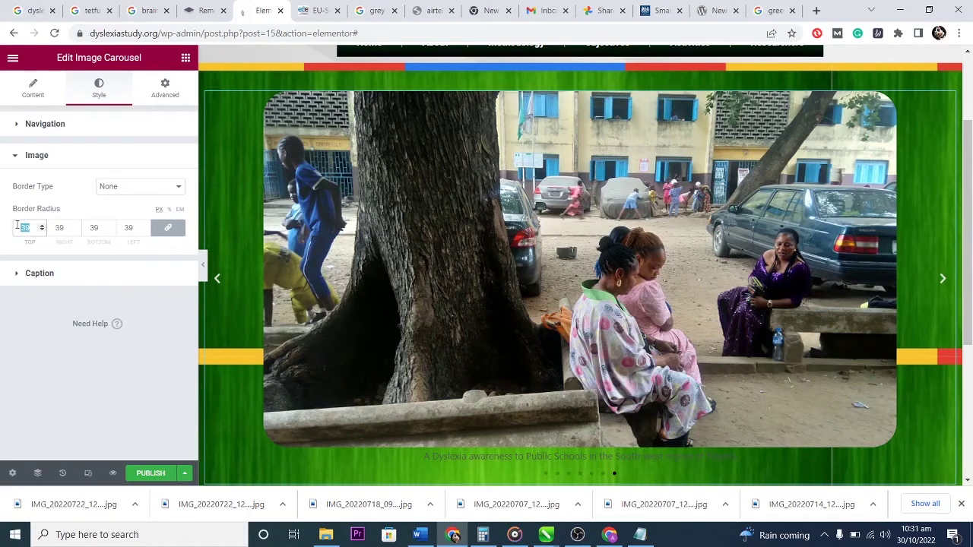
pyautogui.click(23, 272)
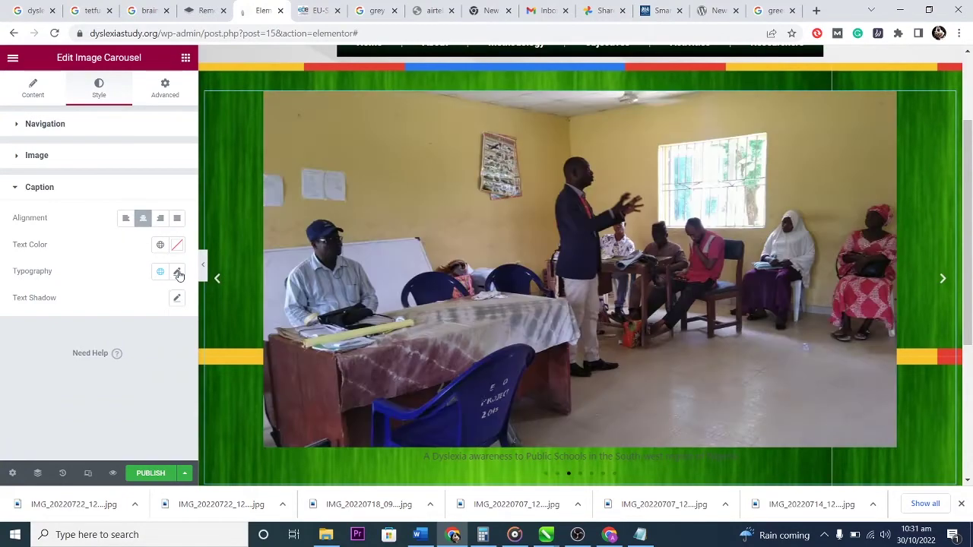
# Set the caption typography size to 27 and weight 500, keeping the default font.
pyautogui.click(177, 272)
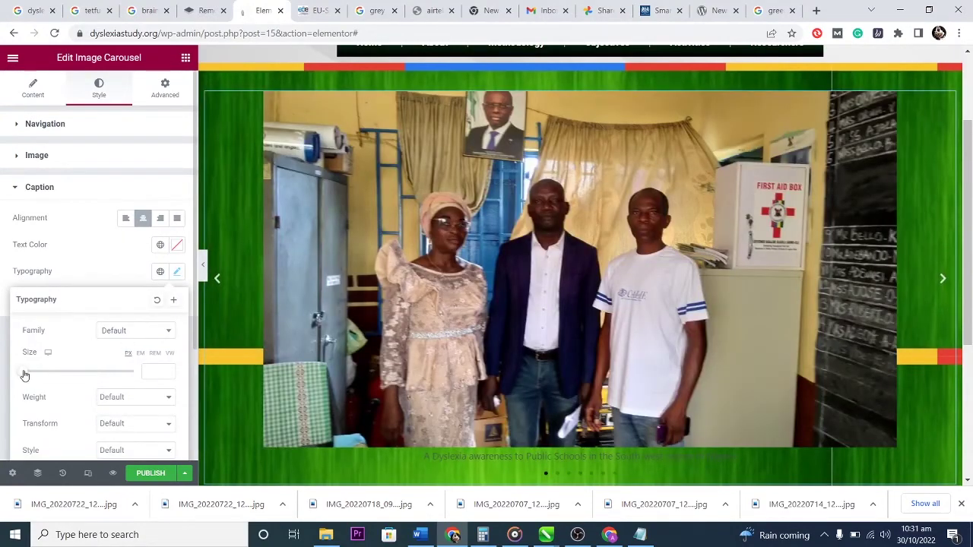
pyautogui.moveTo(24, 375); pyautogui.dragTo(33, 376)
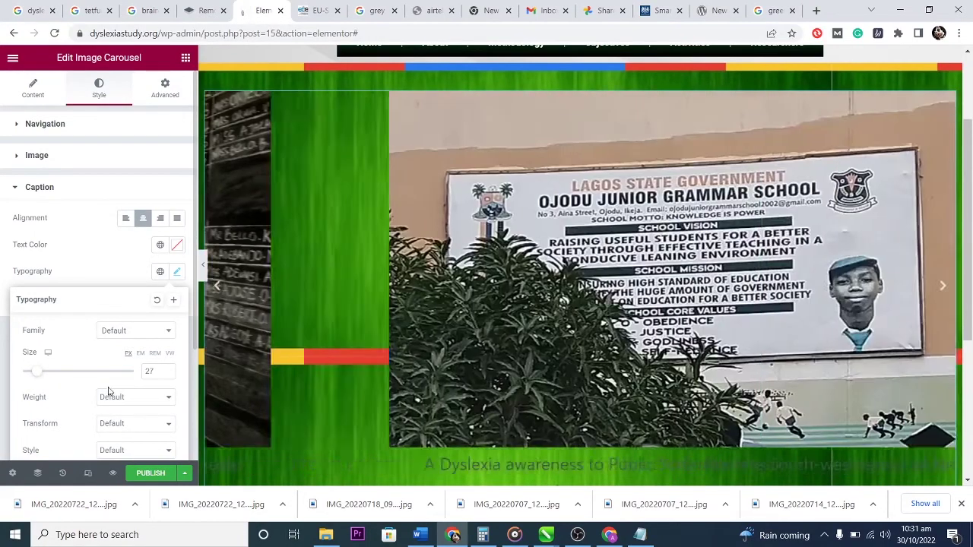
pyautogui.click(141, 332)
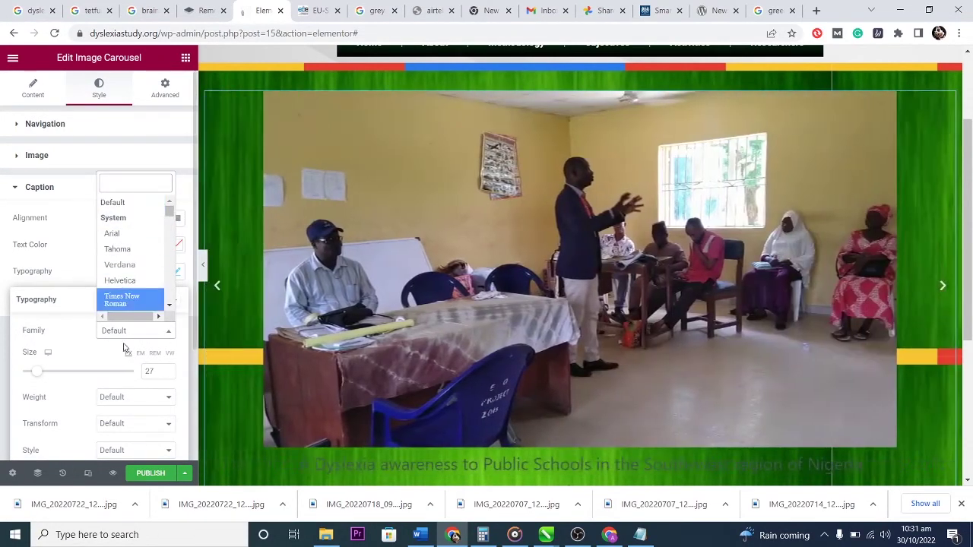
pyautogui.click(130, 335)
pyautogui.scroll(-2, 107, 395)
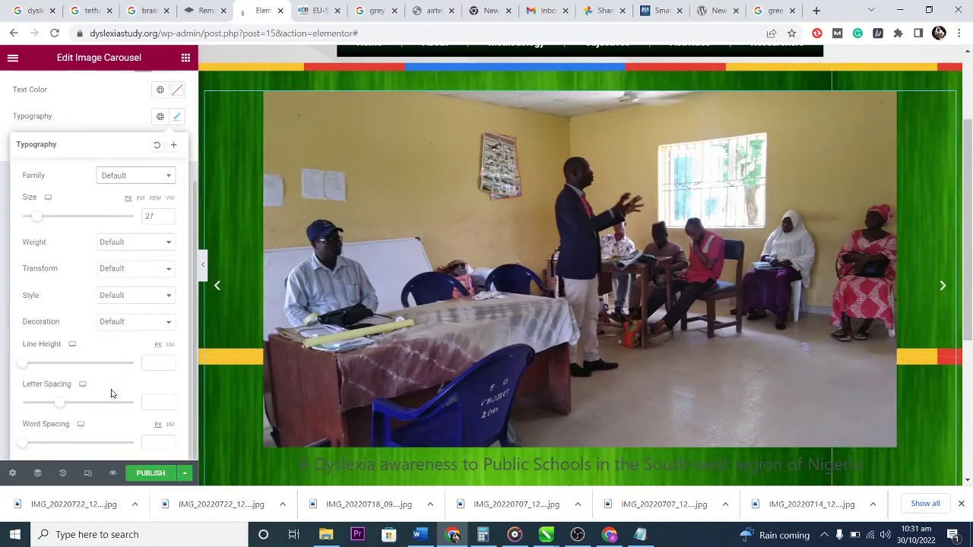
pyautogui.click(130, 245)
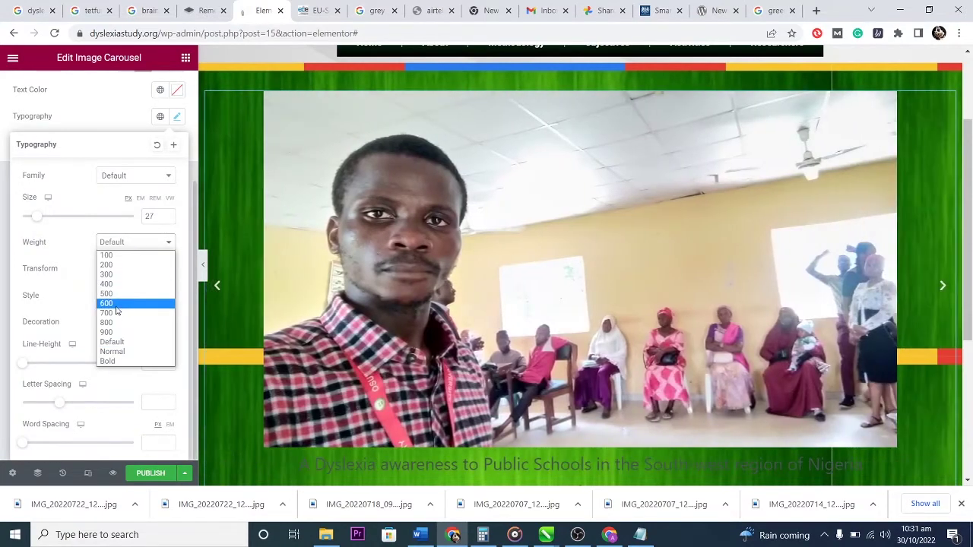
pyautogui.click(117, 294)
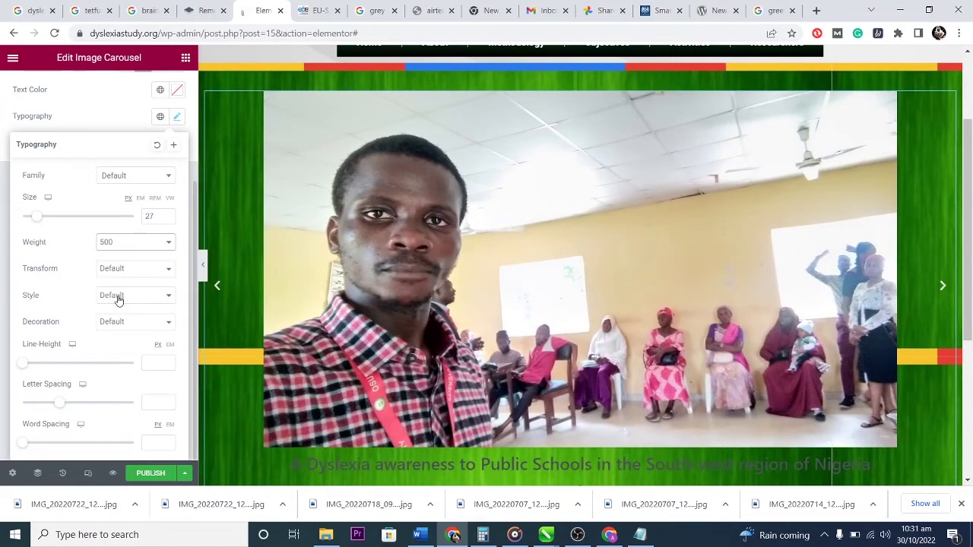
# Try overline, underline and line-through, then use no caption decoration and line height 39.
pyautogui.click(119, 326)
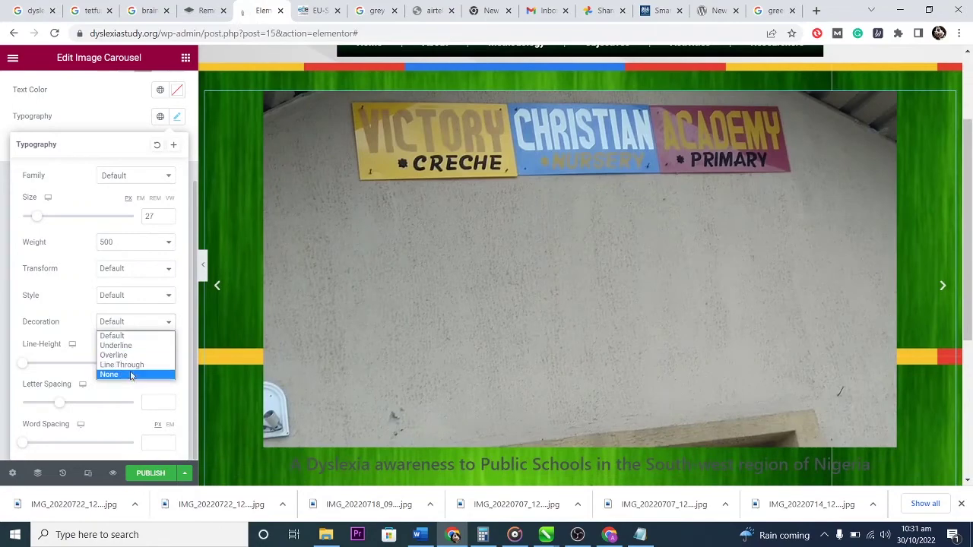
pyautogui.click(129, 356)
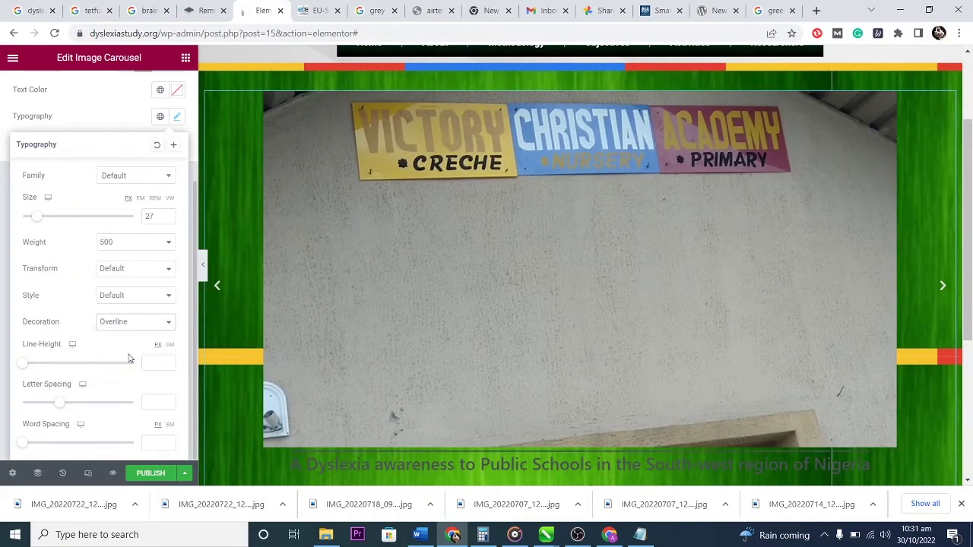
pyautogui.click(129, 327)
pyautogui.click(129, 343)
pyautogui.click(130, 326)
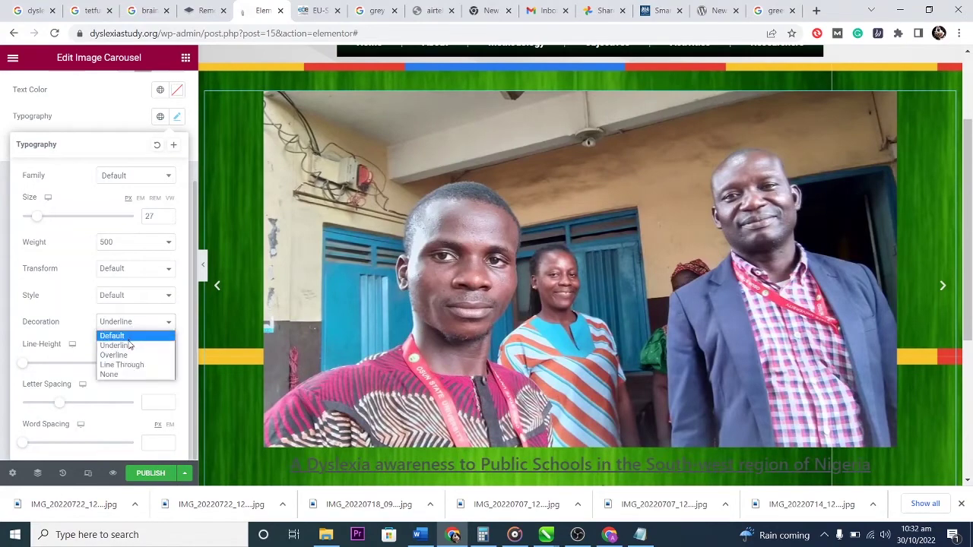
pyautogui.click(127, 366)
pyautogui.click(135, 327)
pyautogui.click(123, 372)
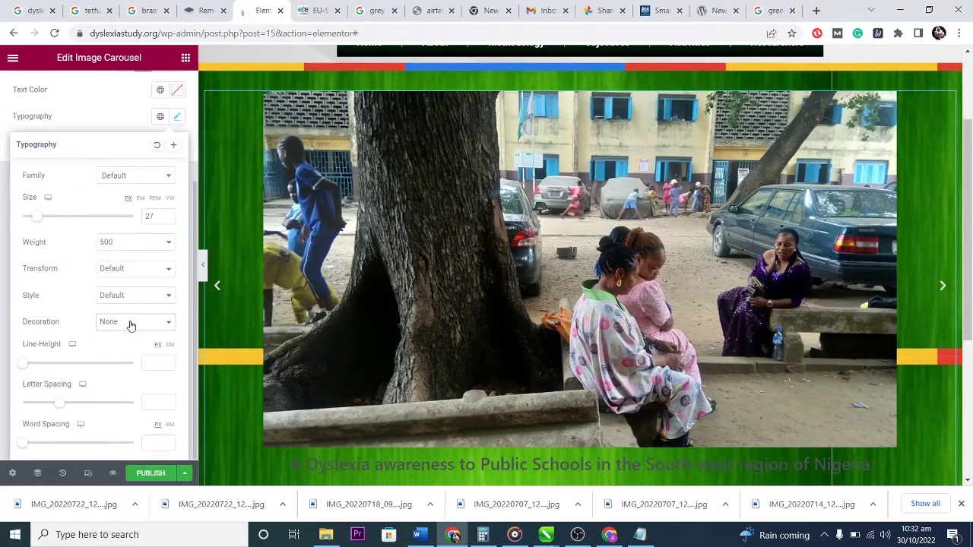
pyautogui.moveTo(21, 368); pyautogui.dragTo(64, 372)
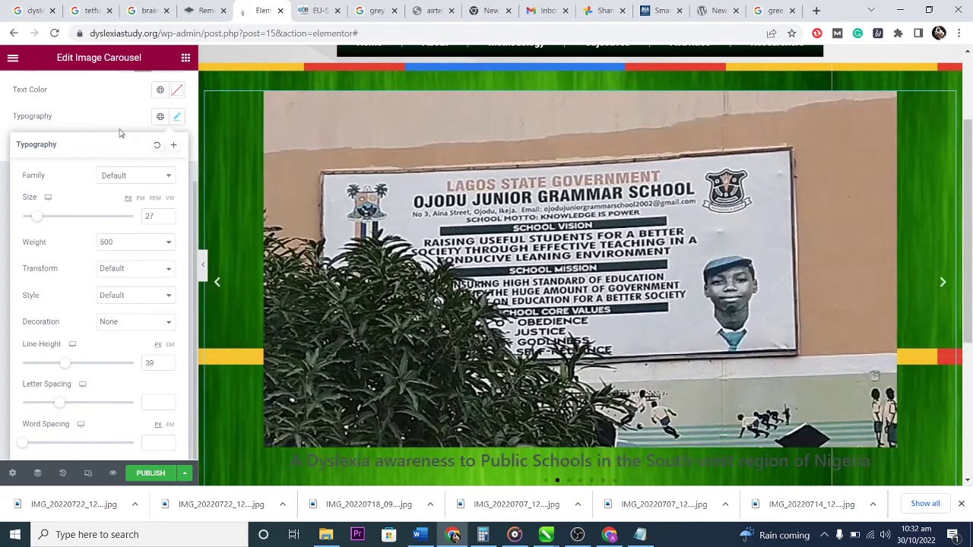
pyautogui.click(122, 134)
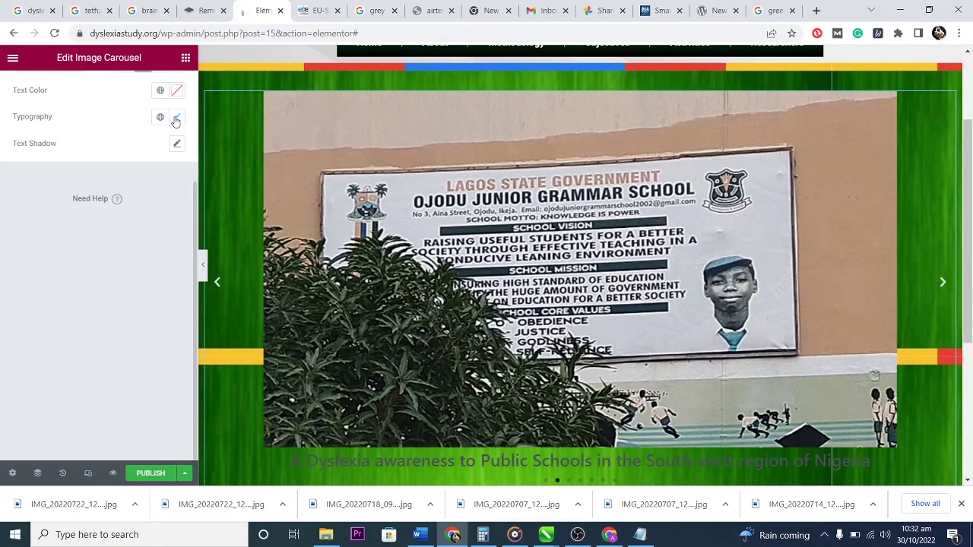
pyautogui.click(176, 119)
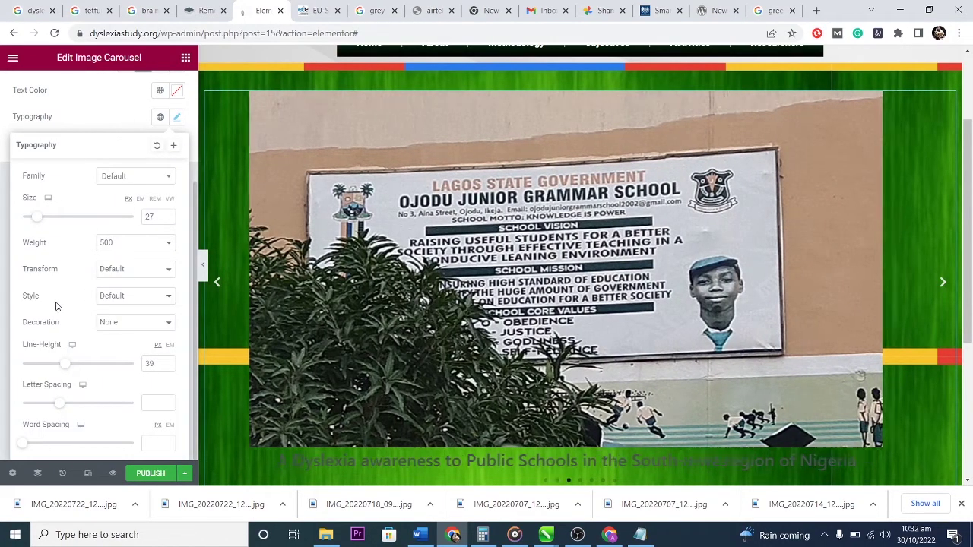
# Set the caption Text Color to #FFFFFF so captions show white over the slides.
pyautogui.scroll(1, 67, 321)
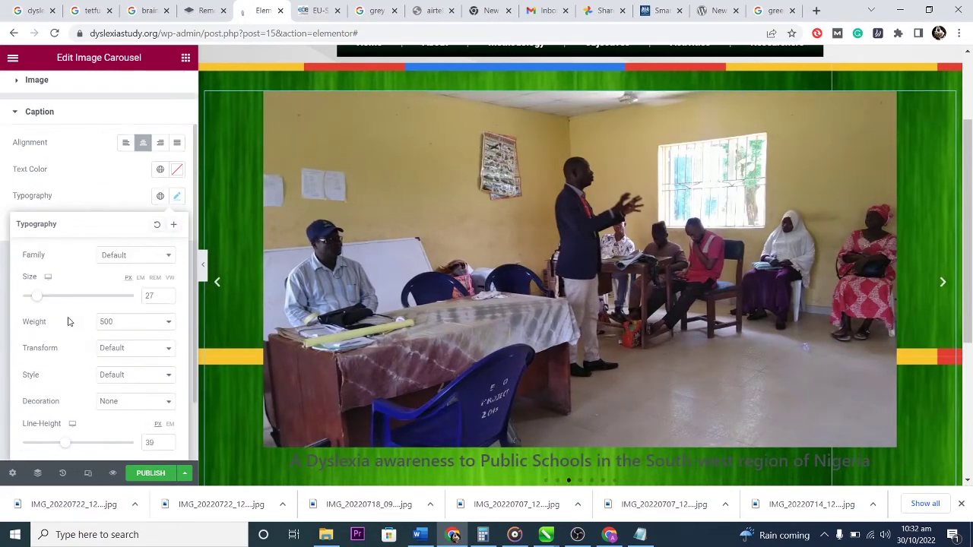
pyautogui.scroll(1, 68, 322)
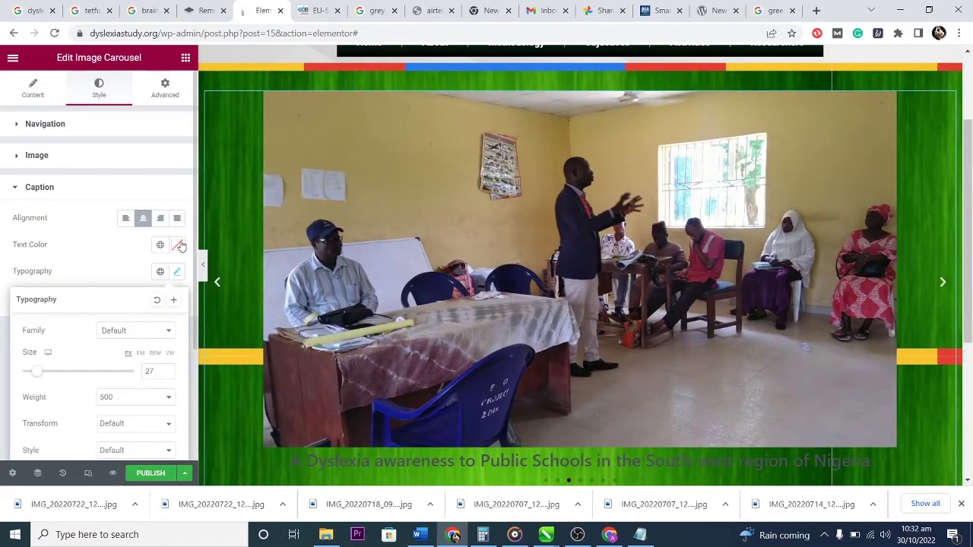
pyautogui.click(178, 245)
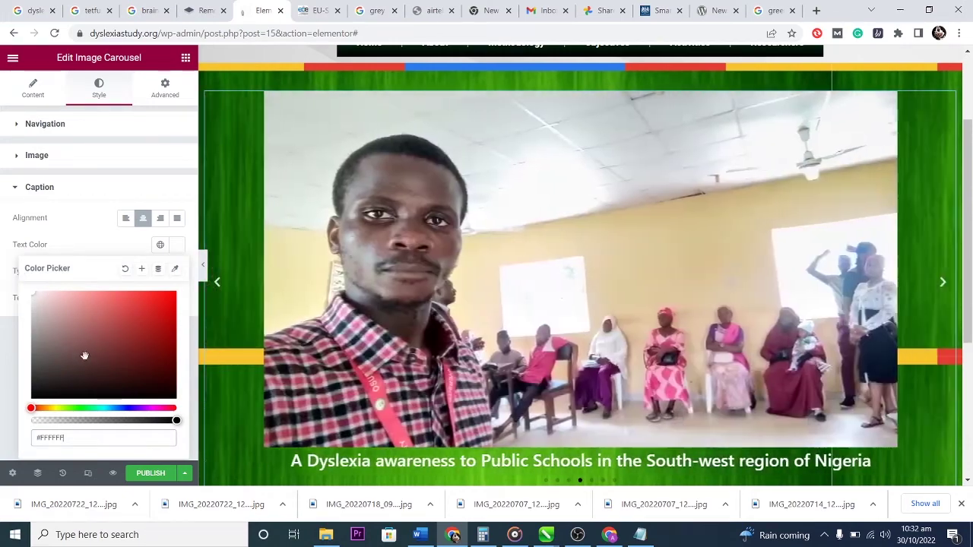
pyautogui.click(115, 241)
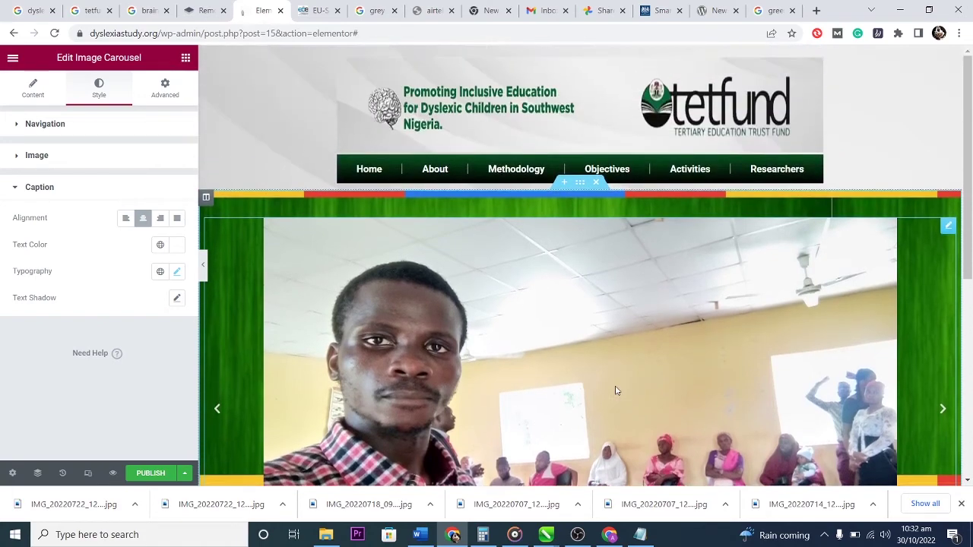
pyautogui.scroll(-3, 616, 388)
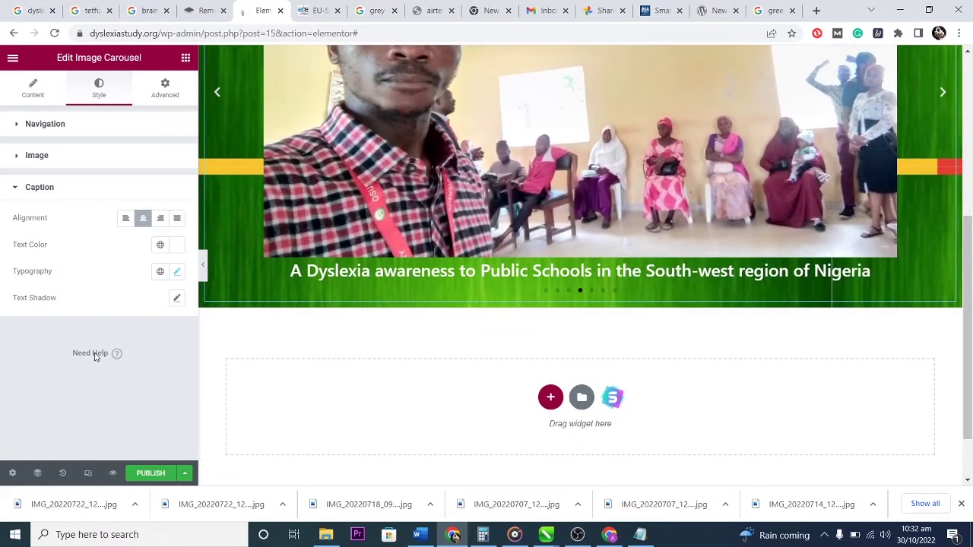
pyautogui.click(17, 189)
pyautogui.click(15, 125)
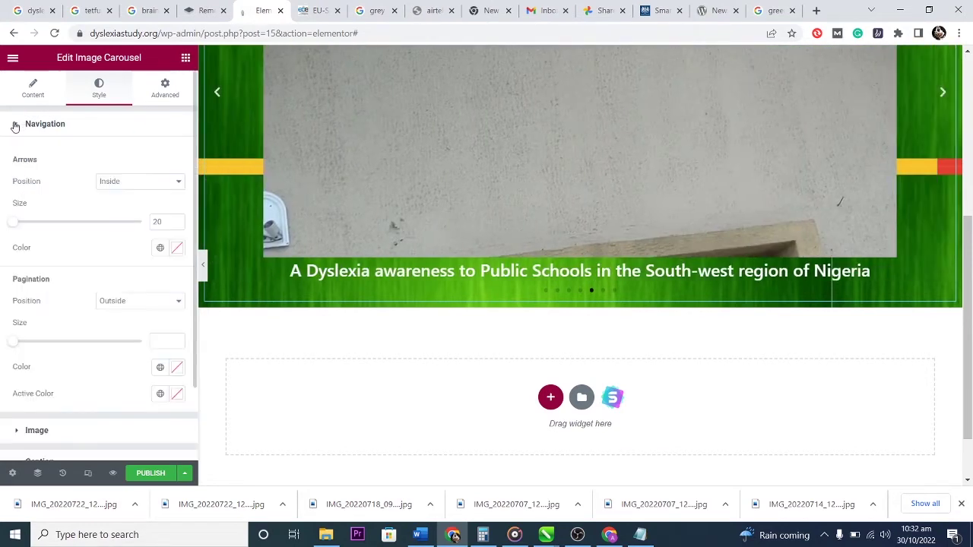
pyautogui.click(15, 126)
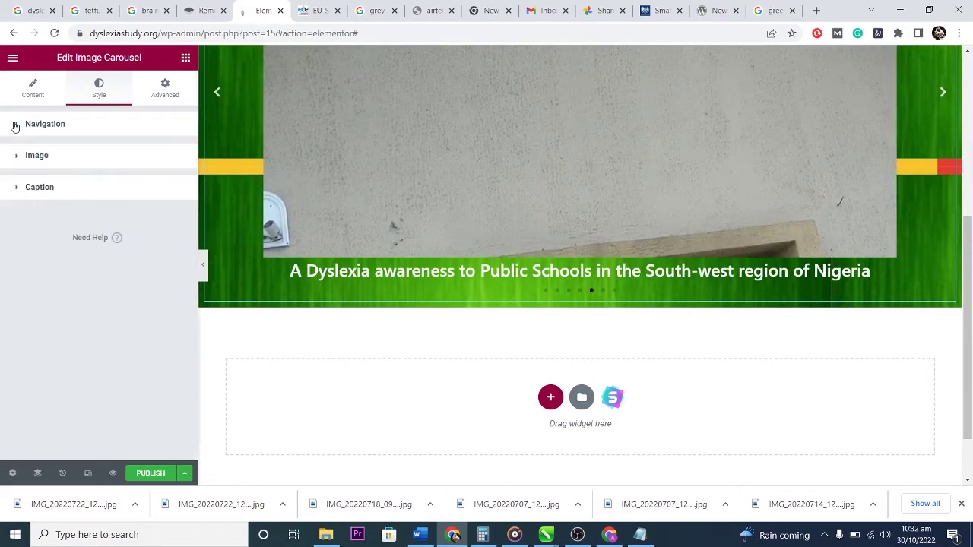
# On the Advanced tab, unlink Margin and Padding and set the top margin to -33.
pyautogui.click(165, 88)
pyautogui.click(170, 168)
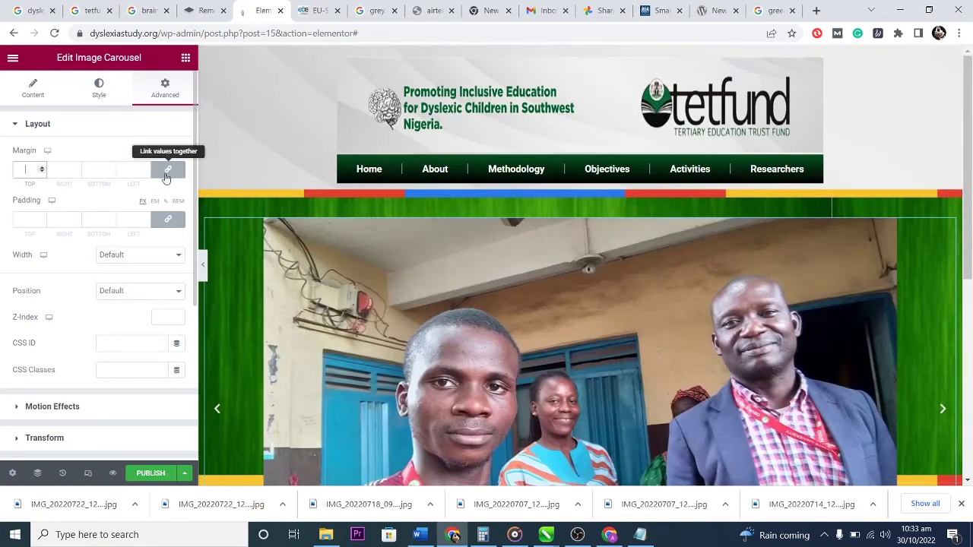
pyautogui.click(167, 219)
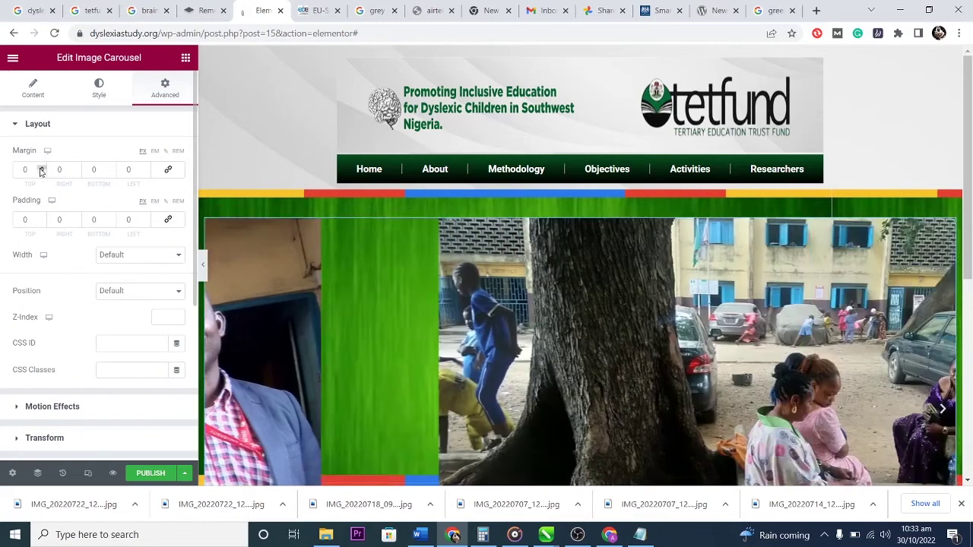
pyautogui.click(42, 168)
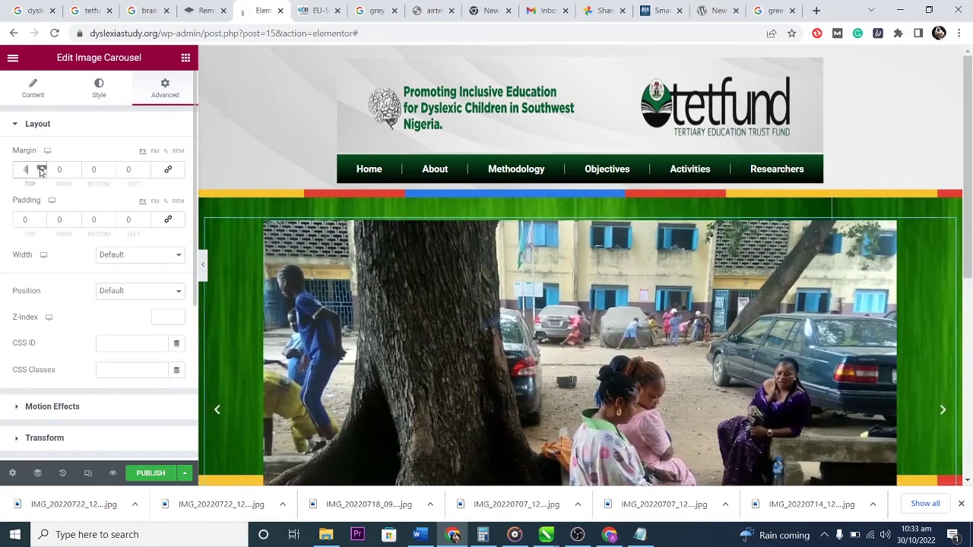
pyautogui.write('2')
pyautogui.moveTo(42, 172); pyautogui.dragTo(41, 172)
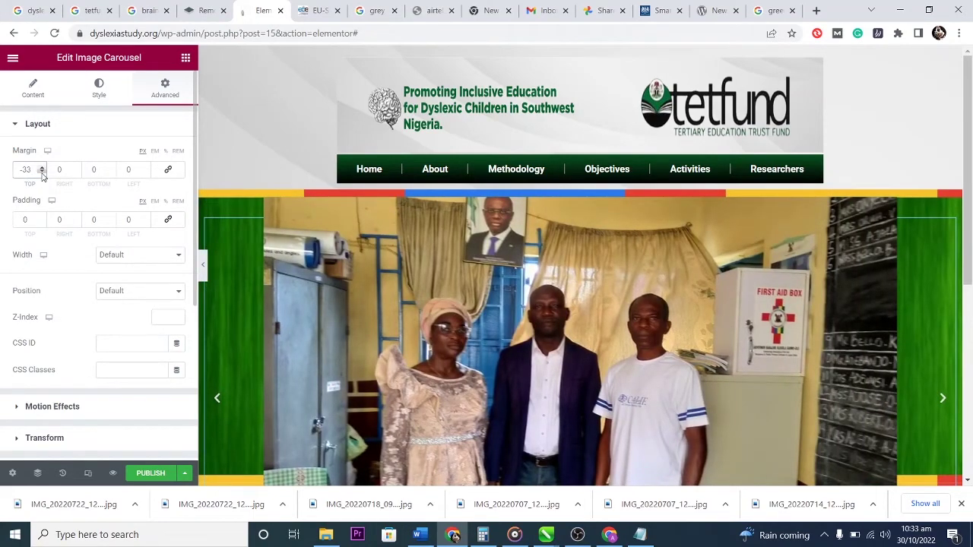
# Set the carousel's right padding to 210 and leave the left padding at 0.
pyautogui.click(65, 168)
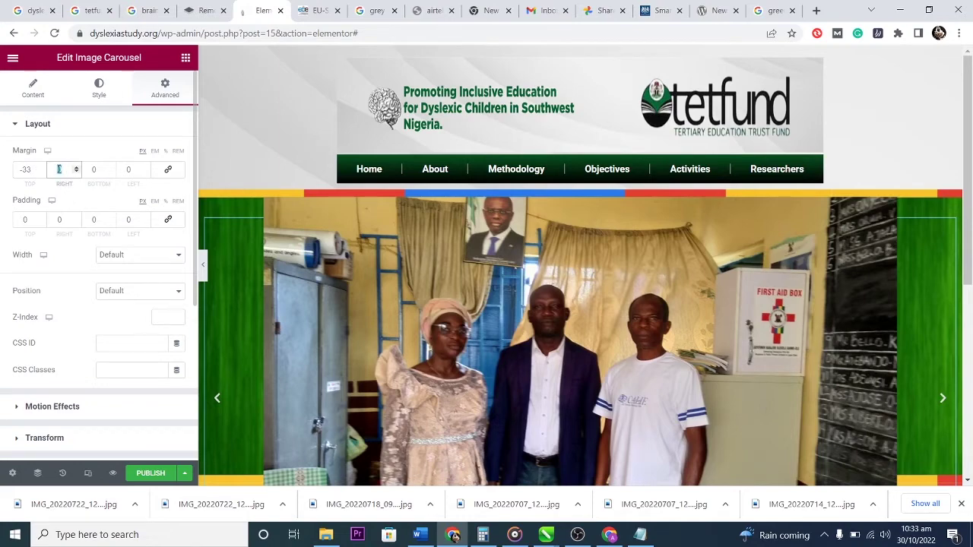
pyautogui.write('1')
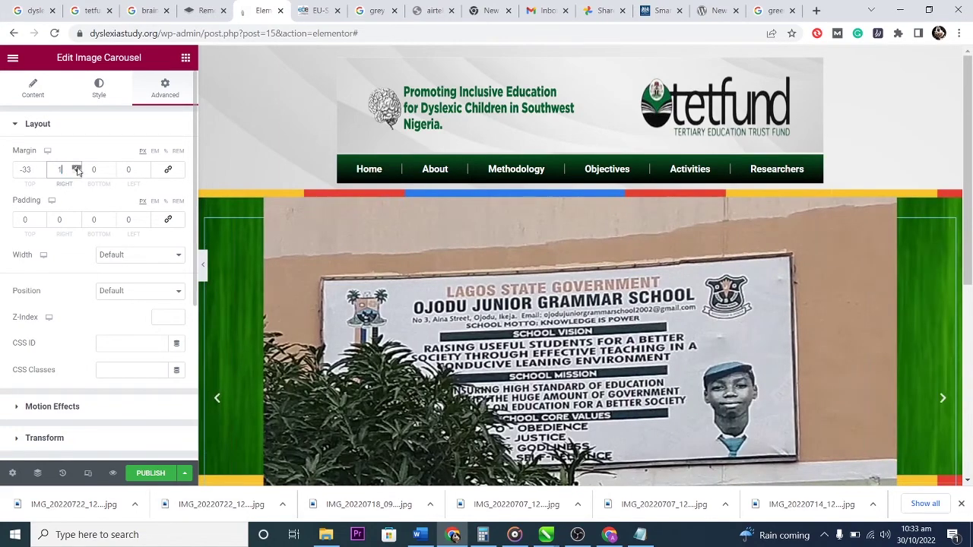
pyautogui.write('3')
pyautogui.scroll(7, 77, 170)
pyautogui.scroll(-10, 77, 170)
pyautogui.click(76, 218)
pyautogui.scroll(10, 77, 221)
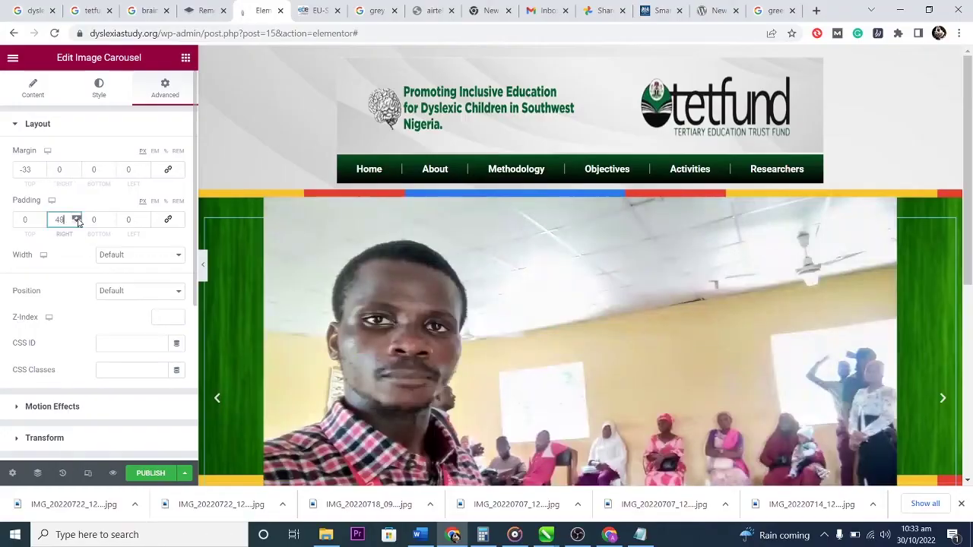
pyautogui.scroll(15, 77, 221)
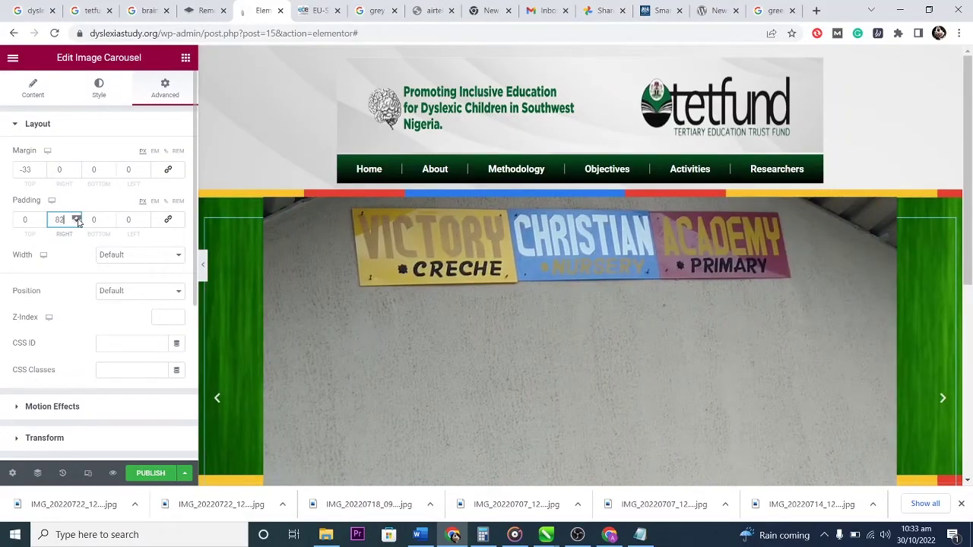
pyautogui.scroll(20, 76, 220)
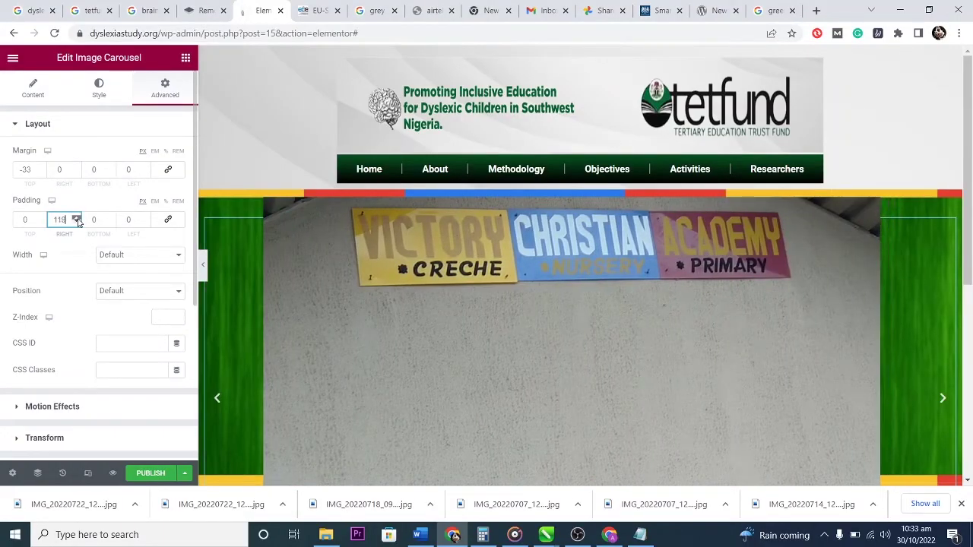
pyautogui.scroll(20, 76, 220)
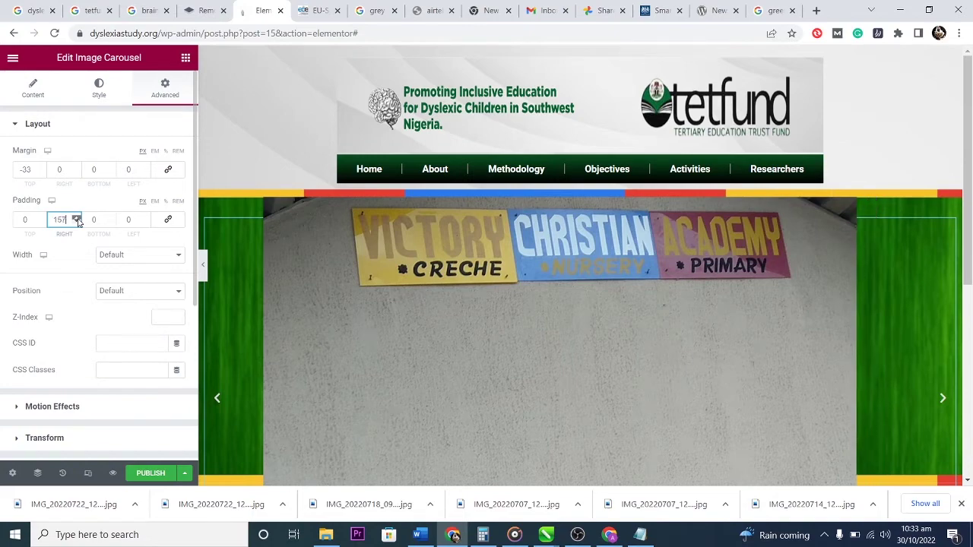
pyautogui.scroll(20, 76, 221)
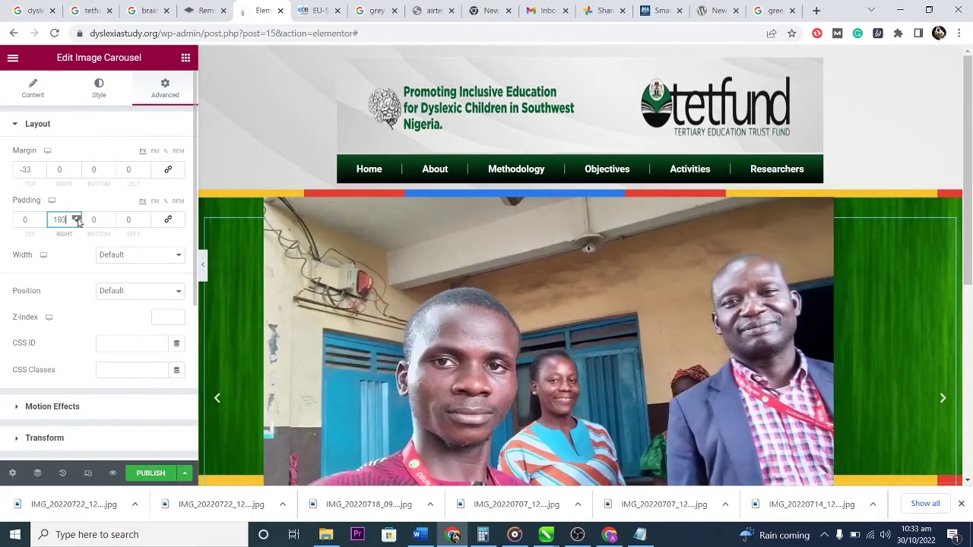
pyautogui.scroll(6, 77, 220)
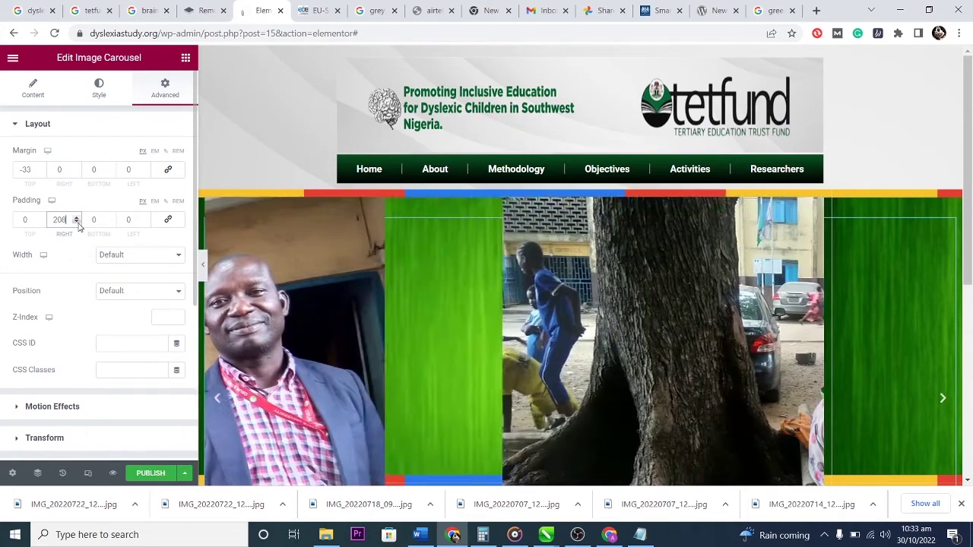
pyautogui.scroll(-6, 77, 221)
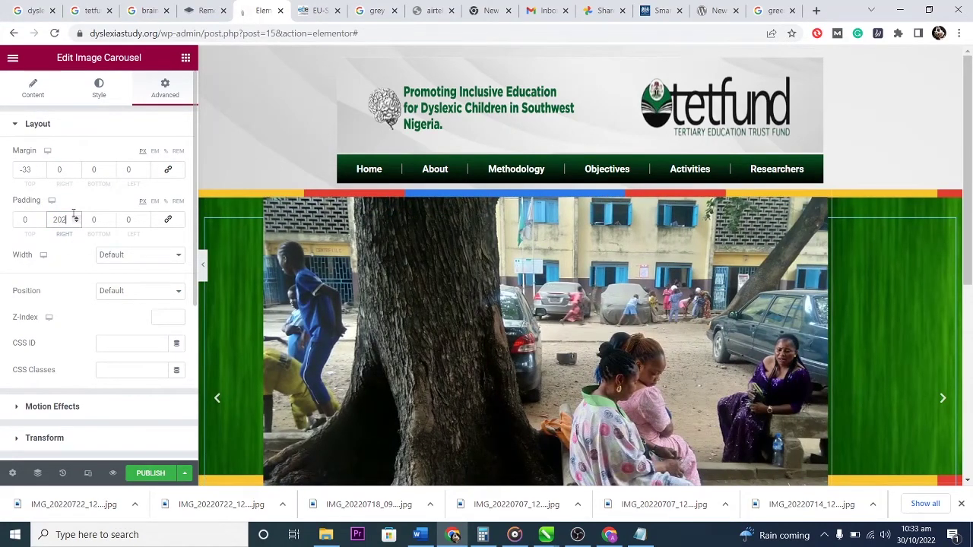
pyautogui.scroll(6, 77, 220)
pyautogui.scroll(2, 76, 220)
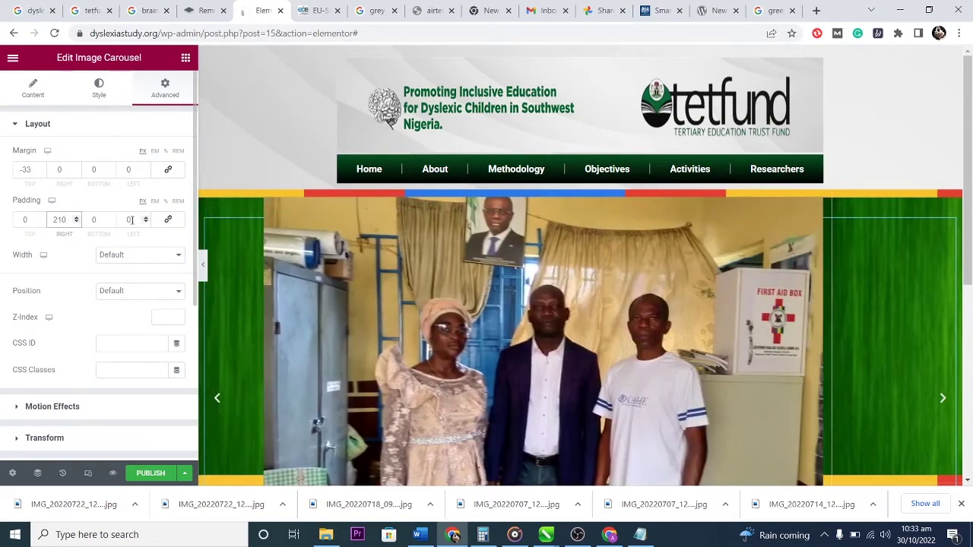
pyautogui.click(130, 219)
pyautogui.write('2')
pyautogui.press('BackSpace')
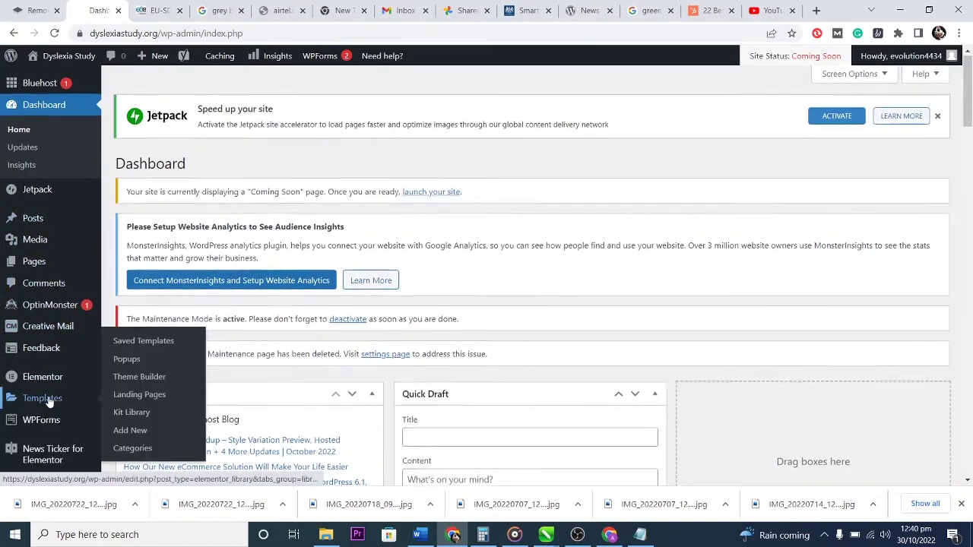
# Search the plugin directory for 'news' and install T4B News Ticker.
pyautogui.scroll(-2, 49, 399)
pyautogui.scroll(-1, 48, 401)
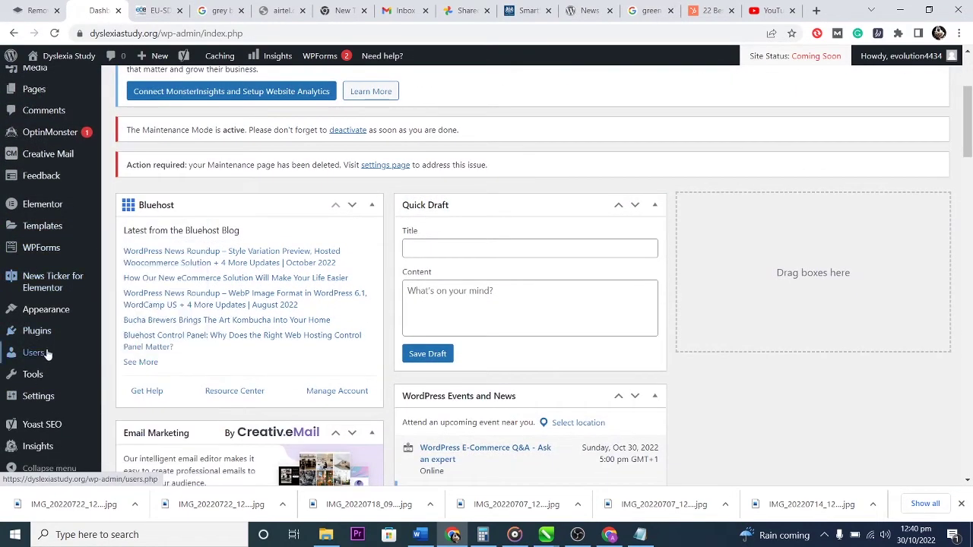
pyautogui.click(43, 337)
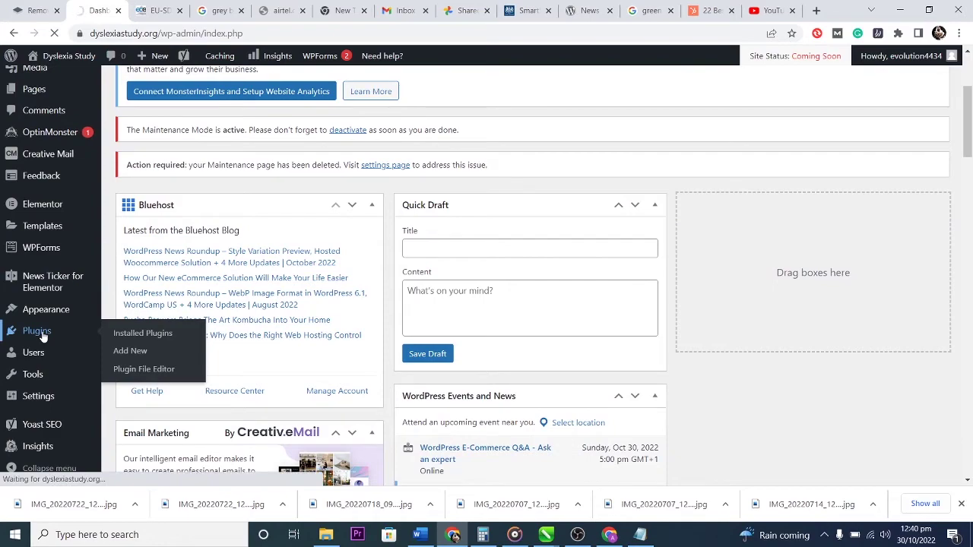
pyautogui.scroll(-4, 375, 371)
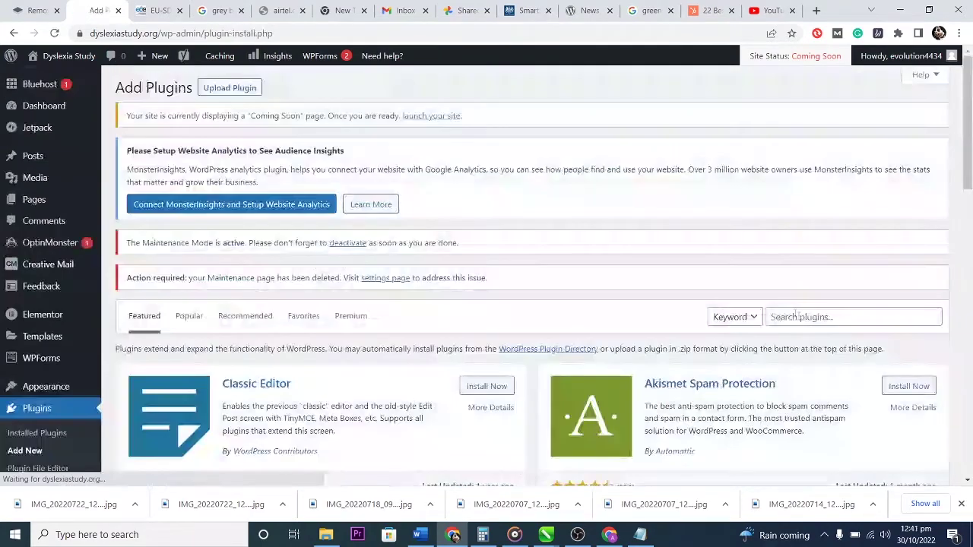
pyautogui.click(801, 319)
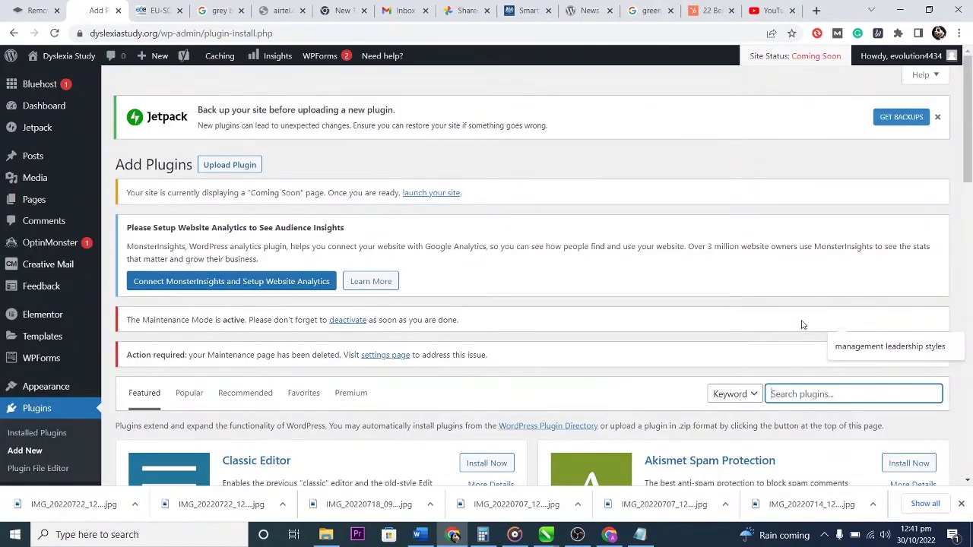
pyautogui.write('news ticker')
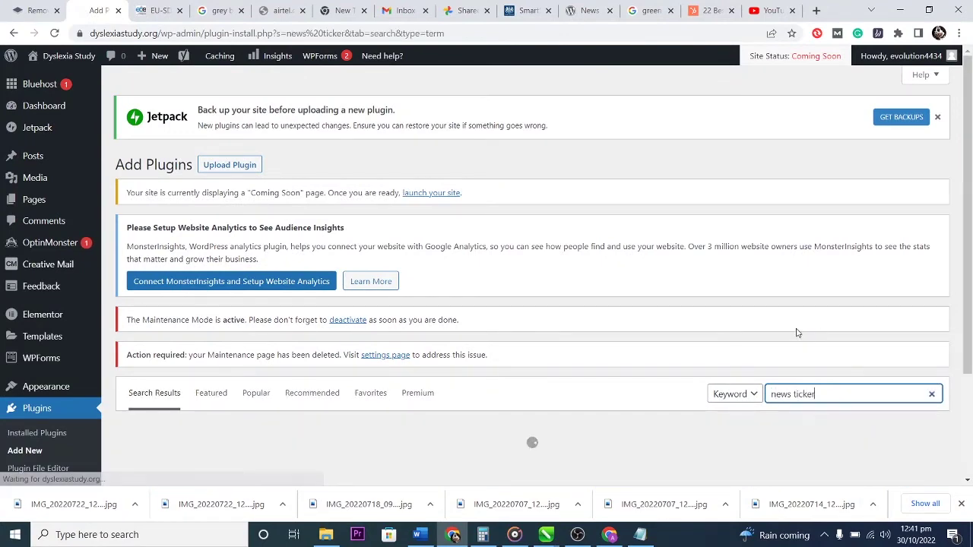
pyautogui.scroll(-2, 786, 319)
pyautogui.scroll(2, 785, 312)
pyautogui.scroll(-3, 760, 282)
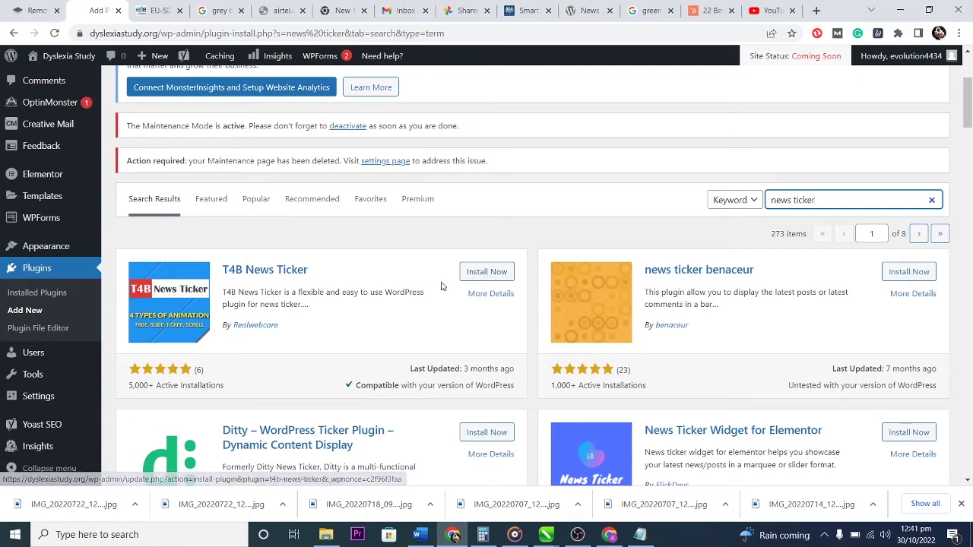
pyautogui.scroll(-2, 441, 284)
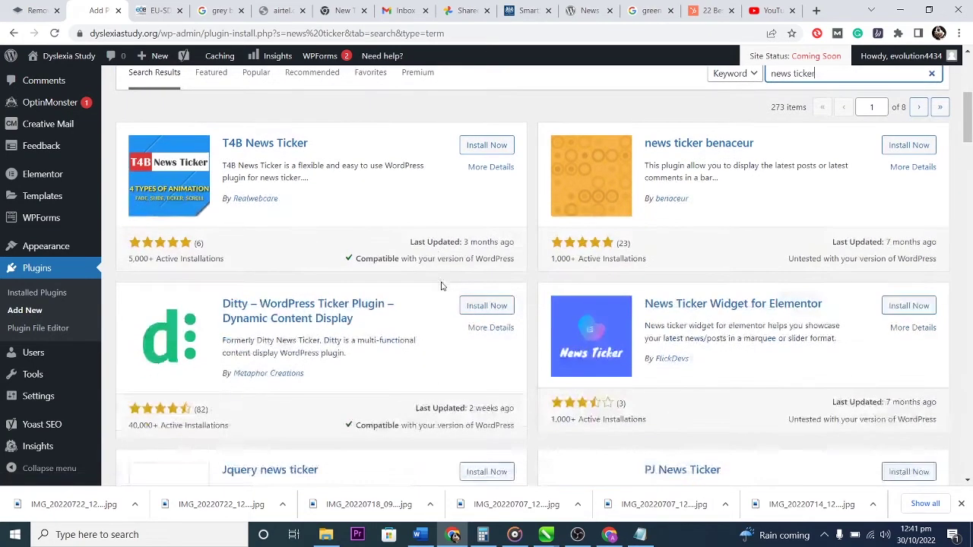
pyautogui.click(490, 146)
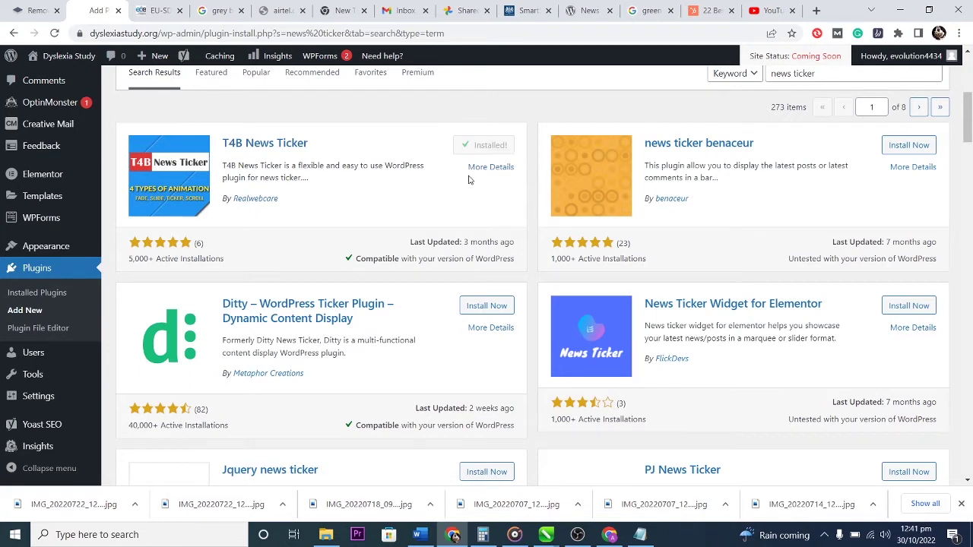
# Activate T4B News Ticker and go to its Ticker Settings page.
pyautogui.click(485, 146)
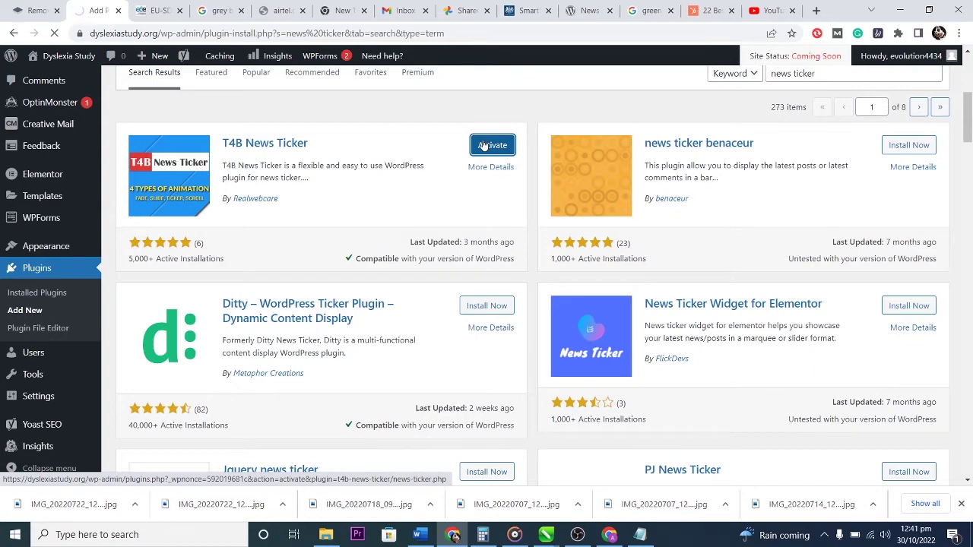
pyautogui.scroll(-4, 62, 449)
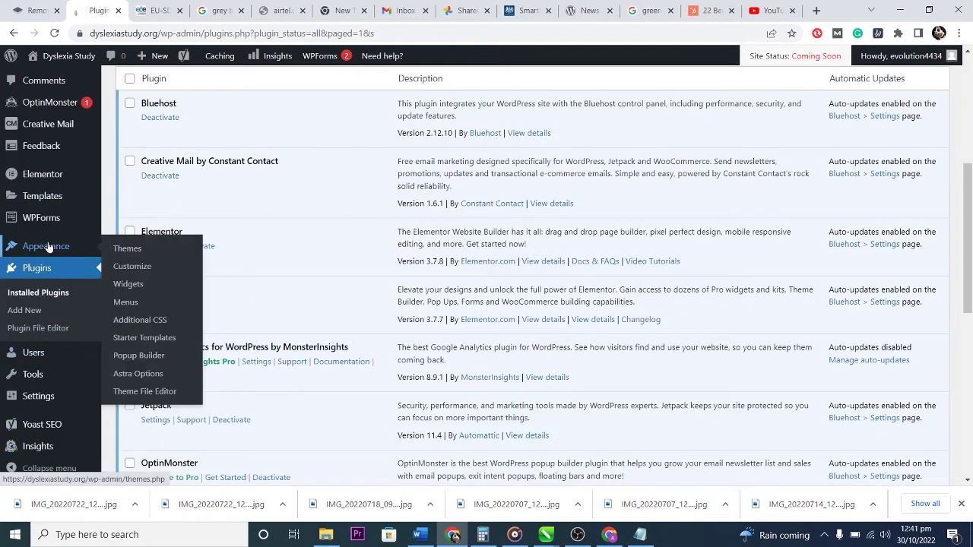
pyautogui.scroll(5, 48, 247)
pyautogui.scroll(-3, 33, 332)
pyautogui.moveTo(38, 395)
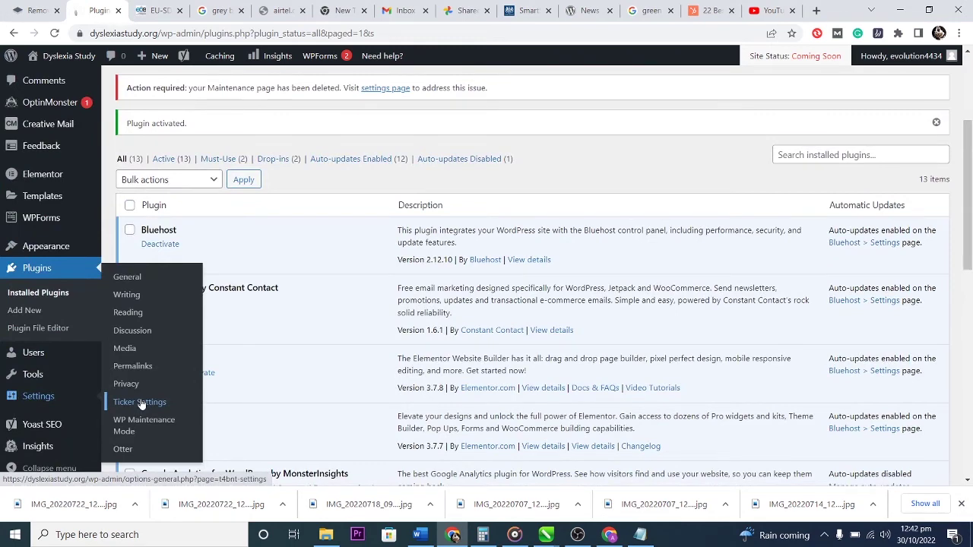
pyautogui.click(141, 403)
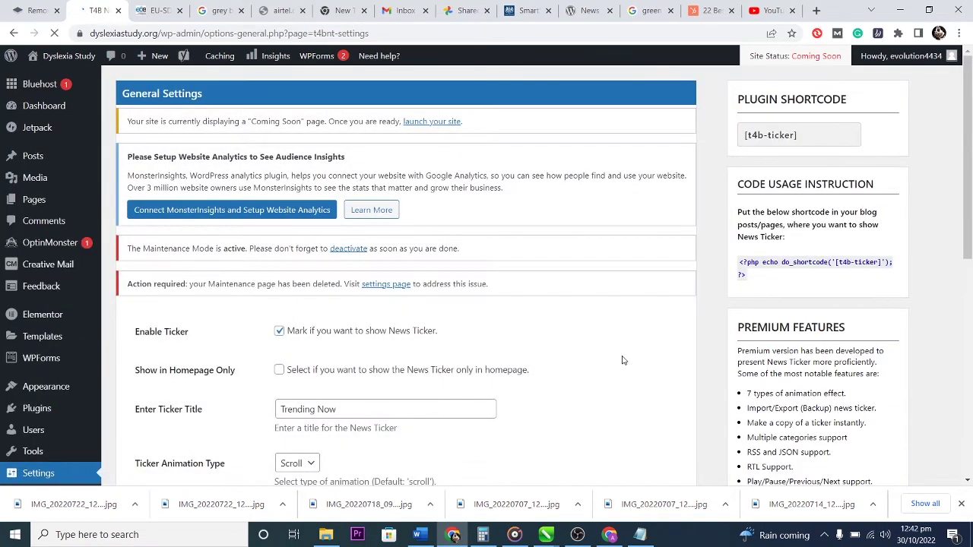
# Select the [t4b-ticker] shortcode, scroll through the ticker options, and return to the Dashboard.
pyautogui.scroll(-1, 622, 360)
pyautogui.scroll(2, 621, 360)
pyautogui.click(803, 139)
pyautogui.scroll(-3, 615, 352)
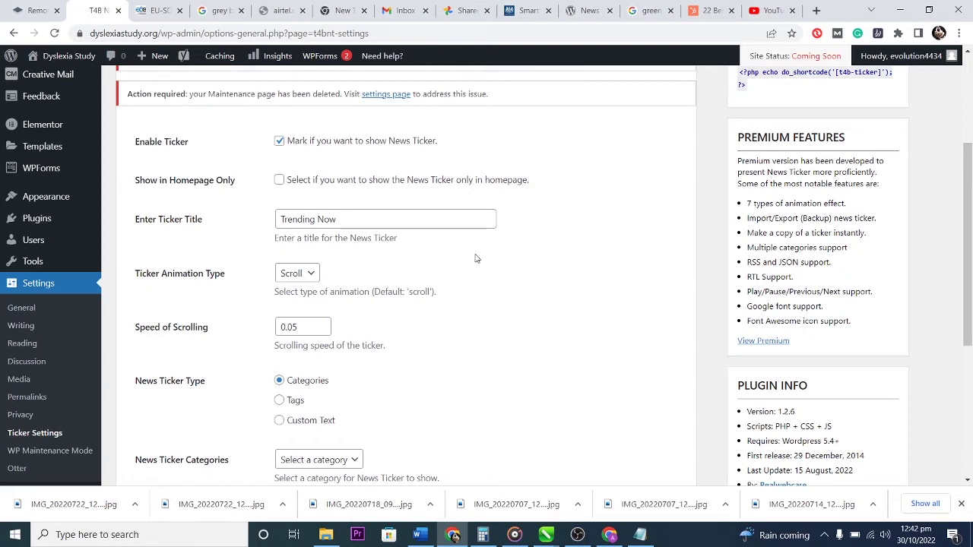
pyautogui.scroll(-5, 509, 275)
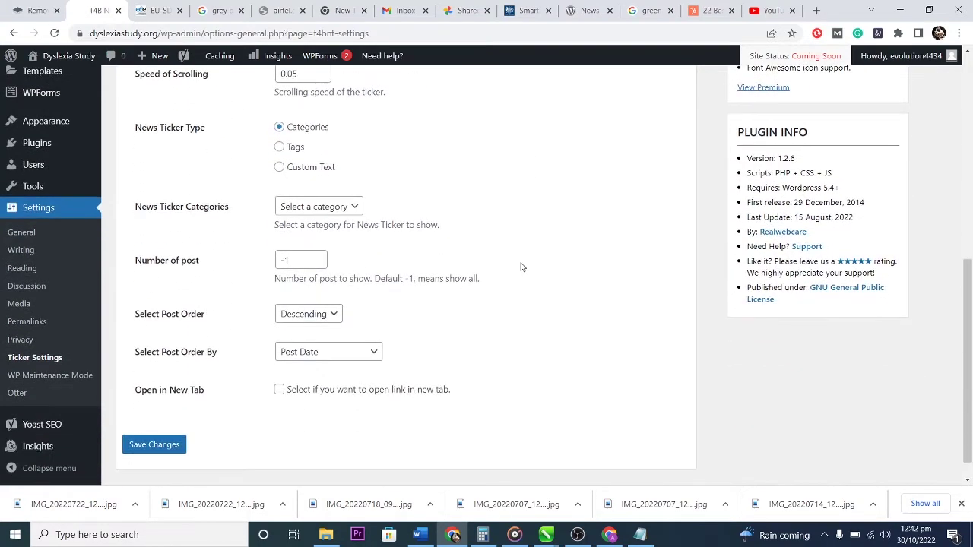
pyautogui.scroll(-1, 524, 267)
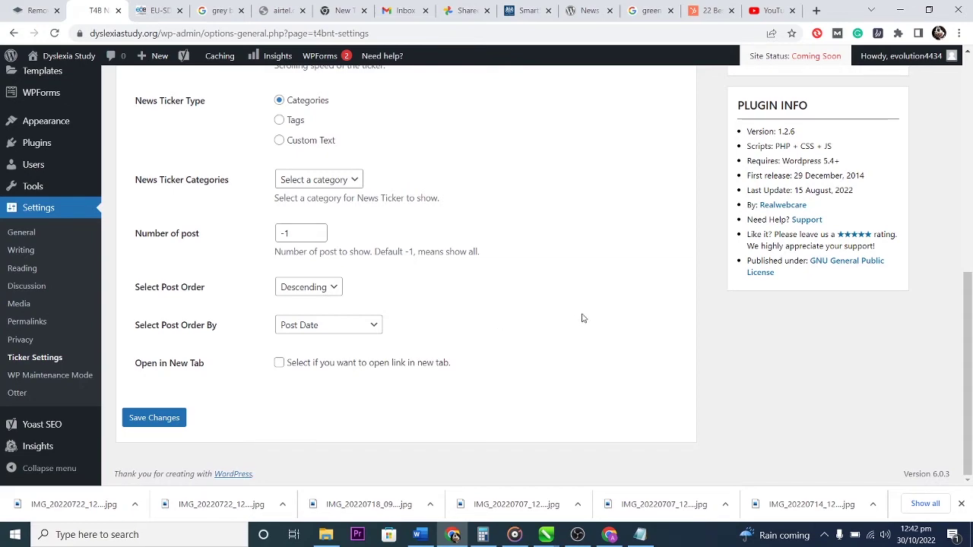
pyautogui.scroll(6, 583, 319)
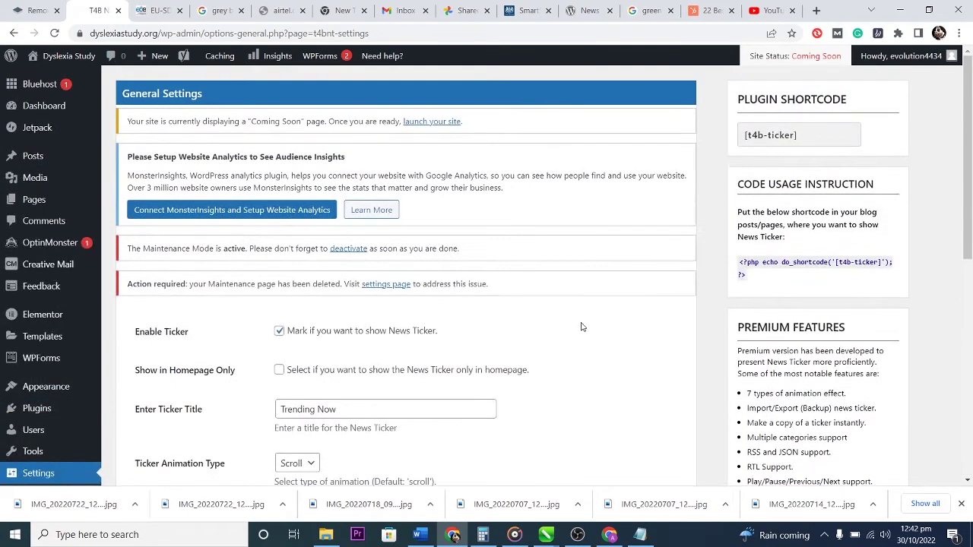
pyautogui.click(47, 109)
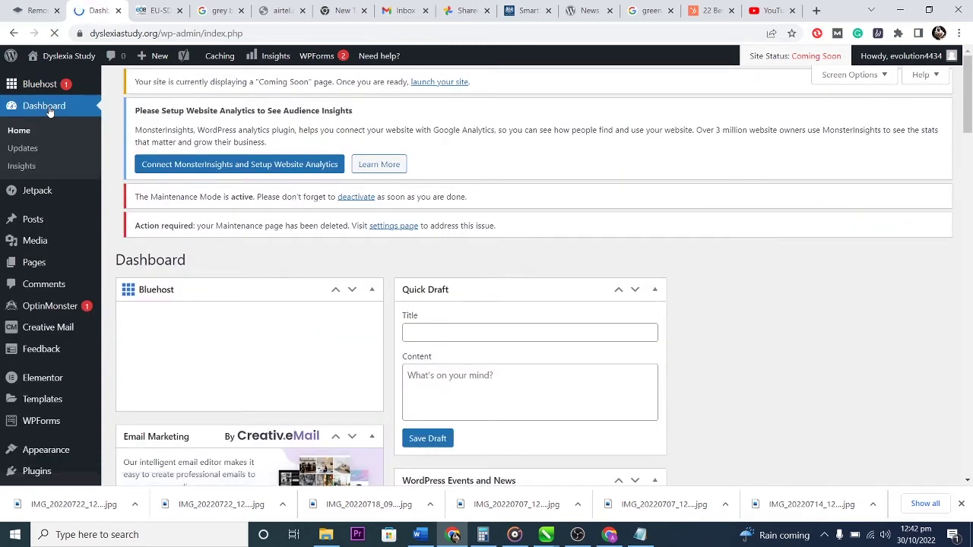
# Start a new post titled 'Awareness Visit to St. Patrick's Jnr & Snr Grammar School'.
pyautogui.moveTo(159, 58)
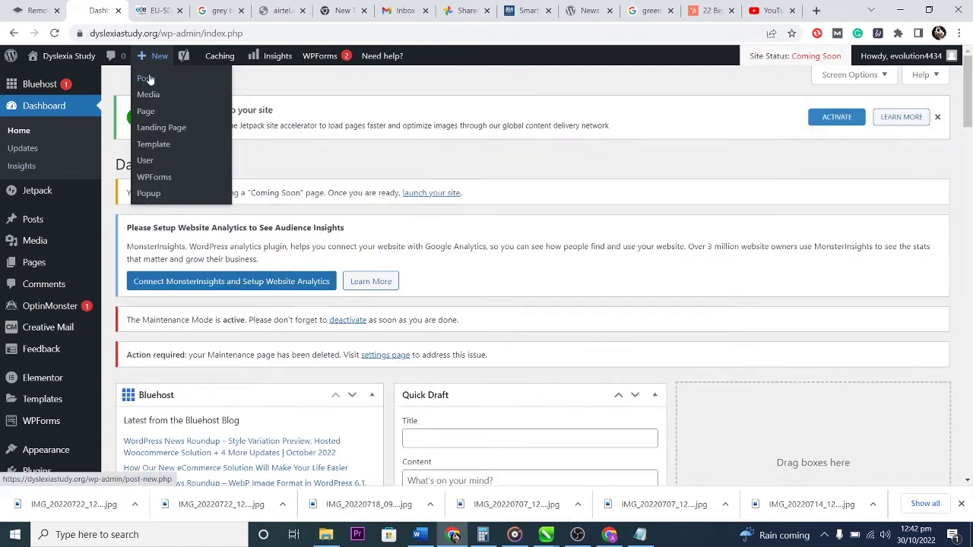
pyautogui.click(146, 79)
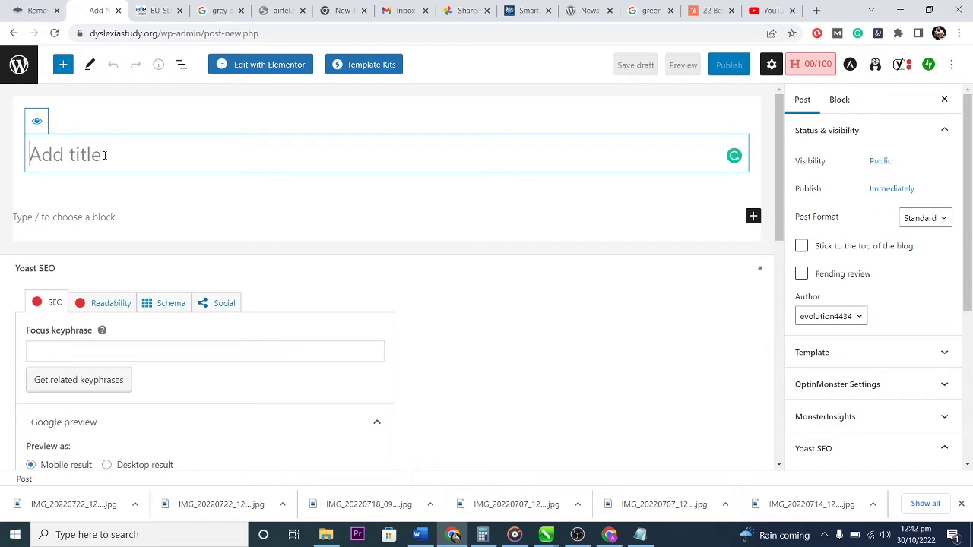
pyautogui.write("Awareness Visit to St. Patrick's Jnr & Snr Grammar School")
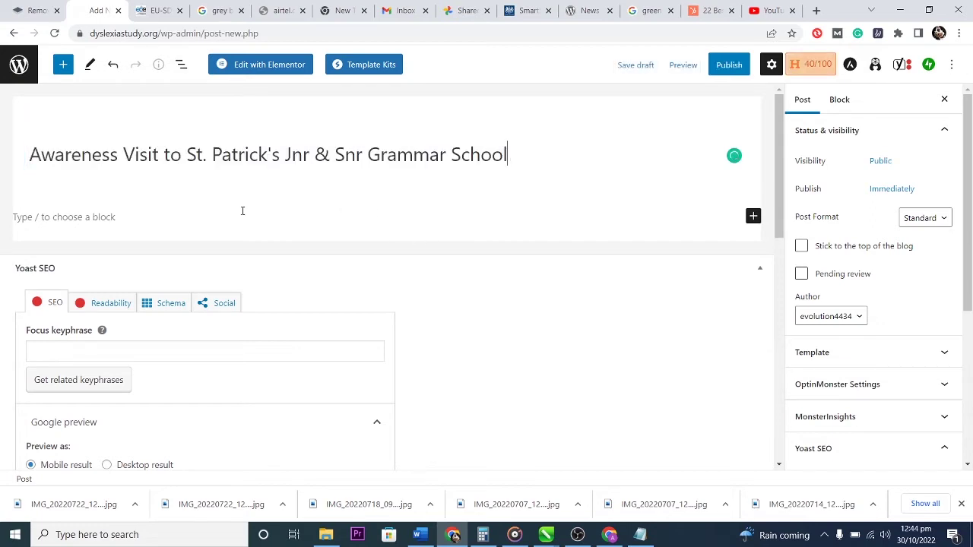
# Add an Image block with the tree and parked cars photo from the Media Library.
pyautogui.click(216, 219)
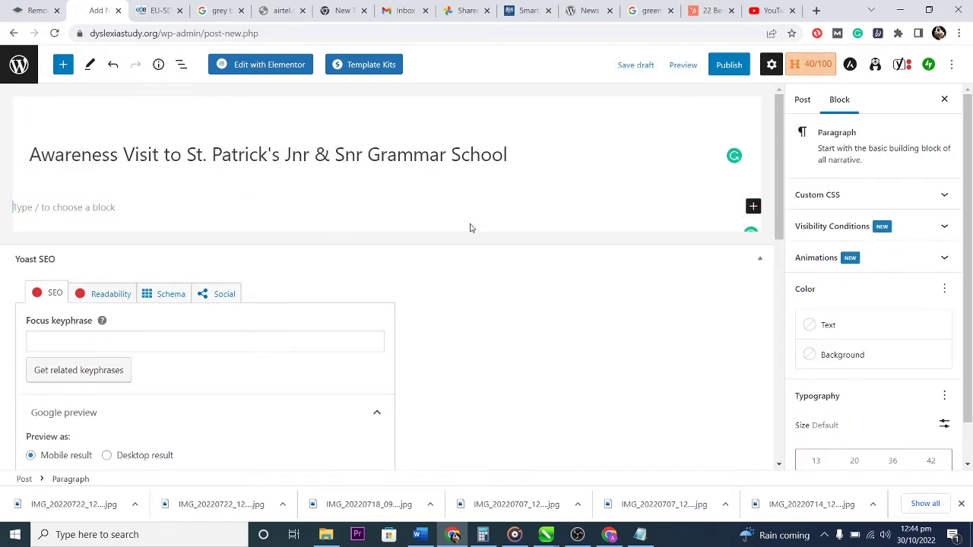
pyautogui.click(752, 206)
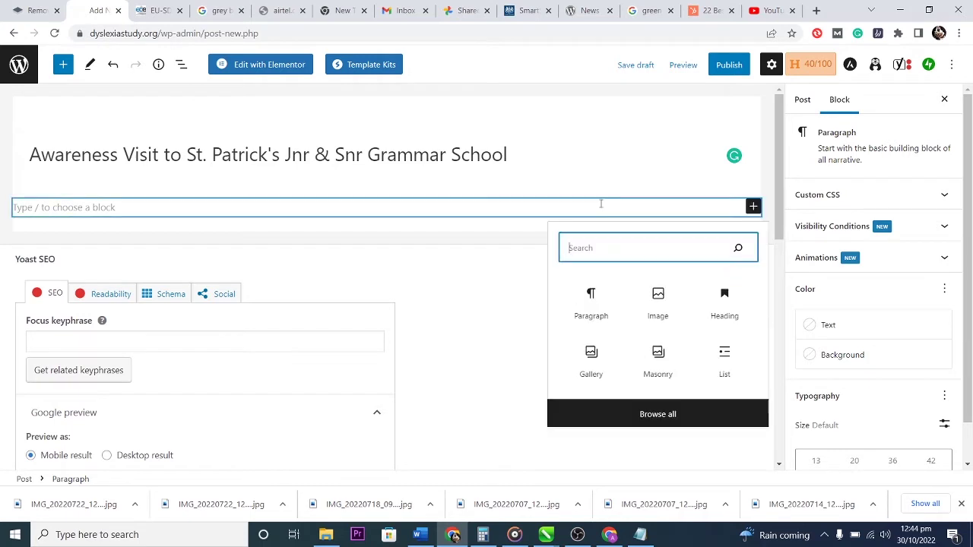
pyautogui.click(659, 305)
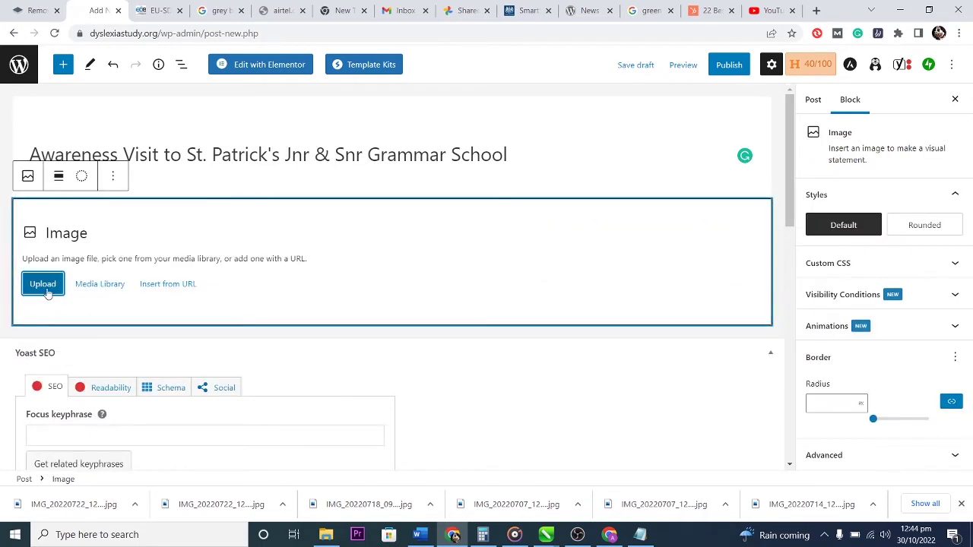
pyautogui.click(97, 286)
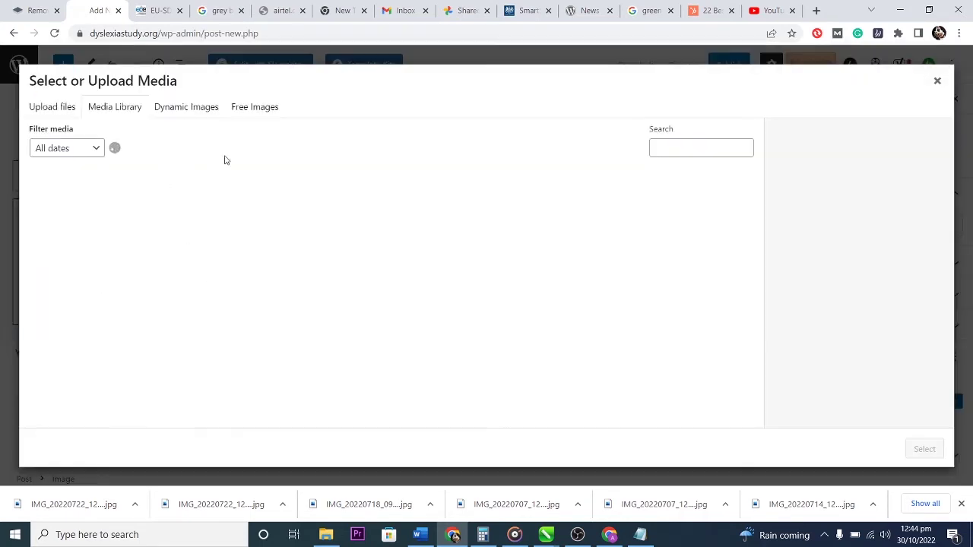
pyautogui.click(145, 232)
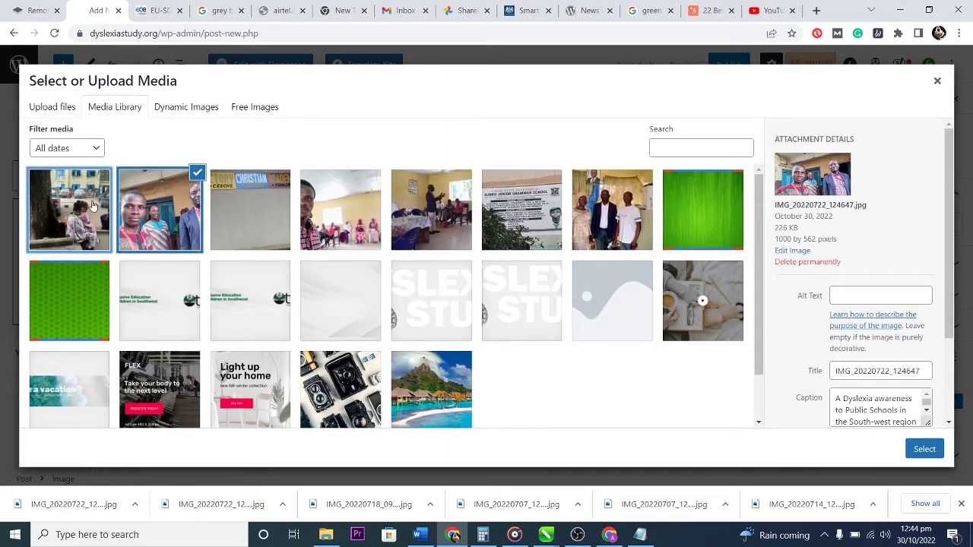
pyautogui.doubleClick(95, 206)
pyautogui.scroll(-5, 697, 249)
pyautogui.scroll(10, 697, 248)
pyautogui.scroll(-2, 500, 178)
# Add a second image, the seated group indoors, below the first photo.
pyautogui.click(752, 336)
pyautogui.click(658, 428)
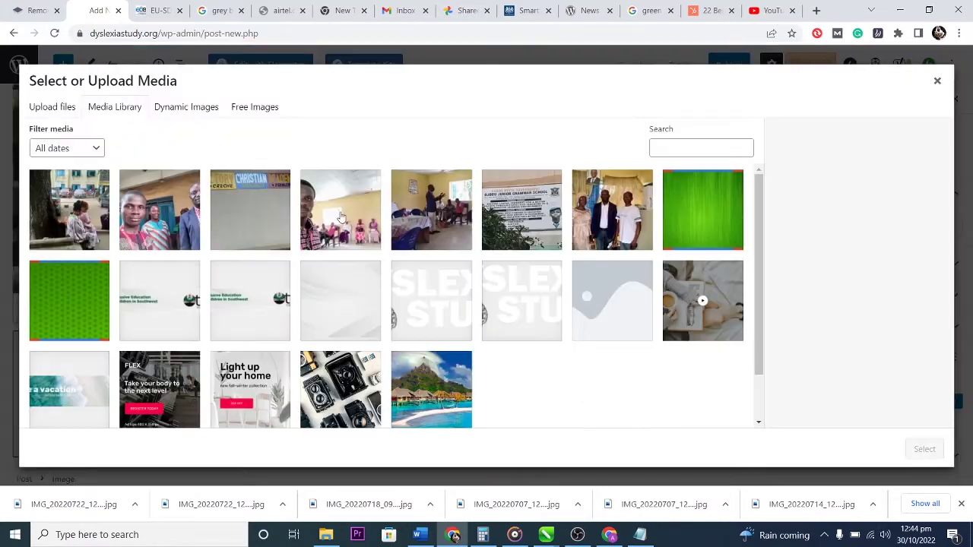
pyautogui.click(354, 227)
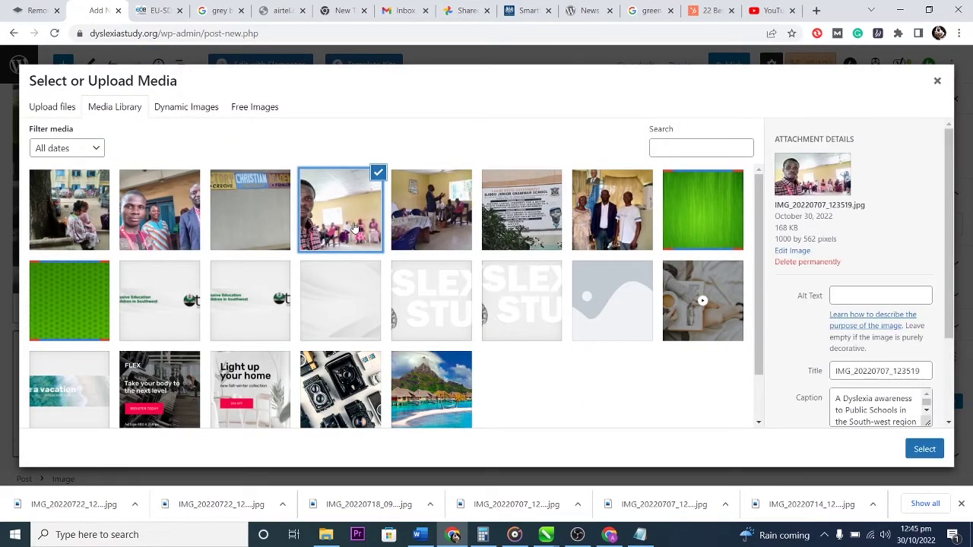
pyautogui.click(924, 448)
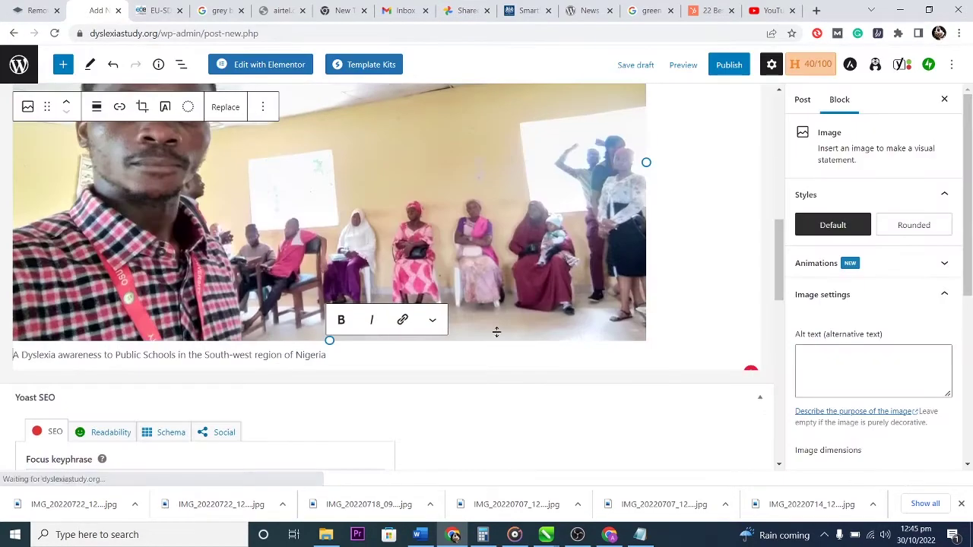
pyautogui.scroll(5, 621, 304)
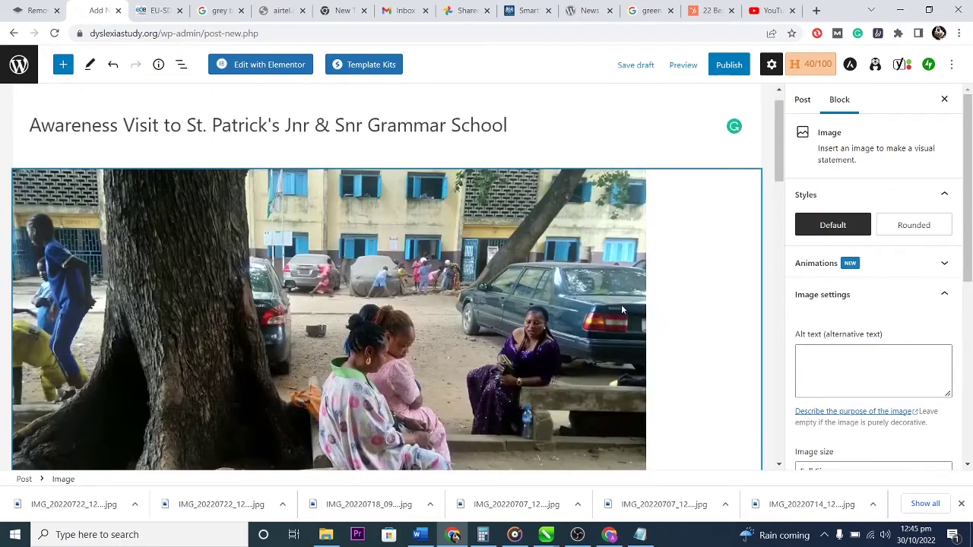
pyautogui.scroll(1, 620, 304)
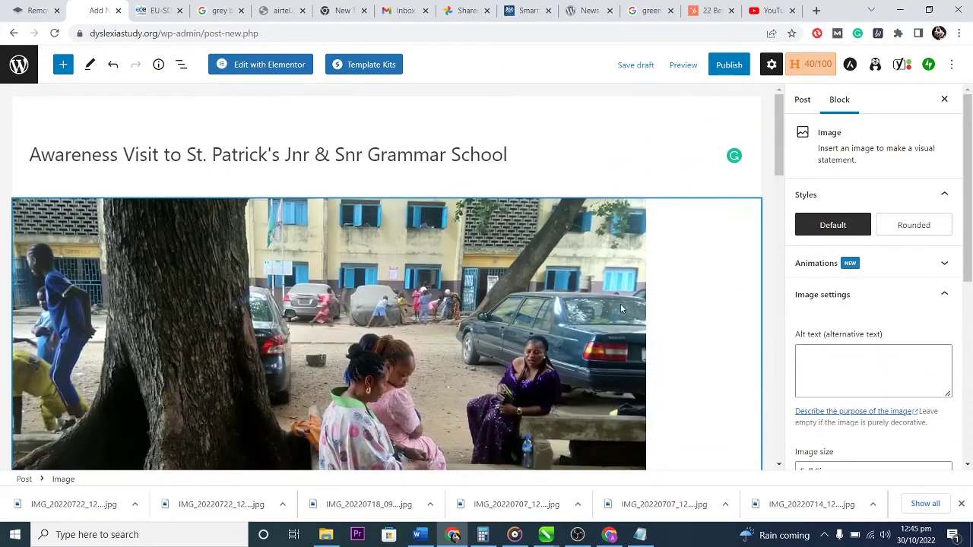
pyautogui.click(728, 66)
# Publish the post and dismiss the post-published summary.
pyautogui.click(842, 64)
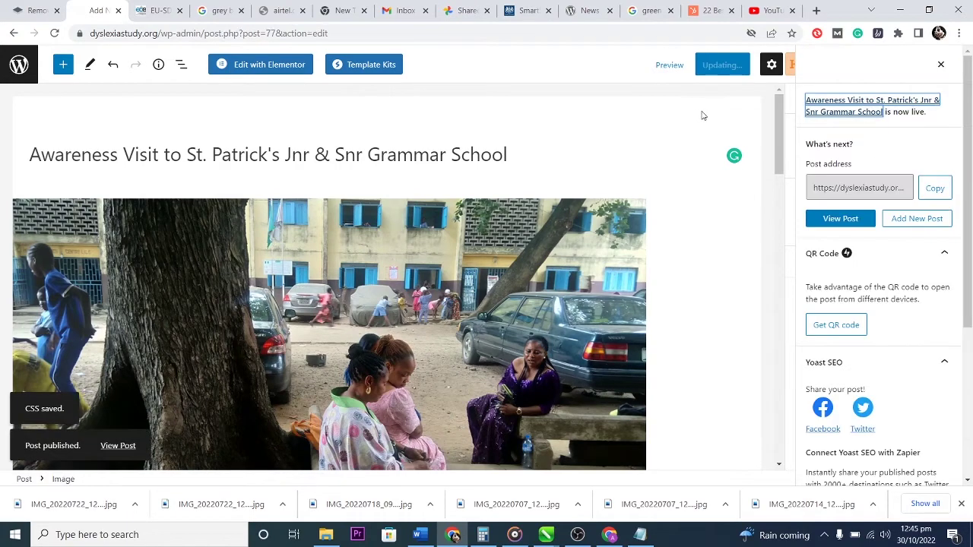
pyautogui.scroll(-5, 895, 343)
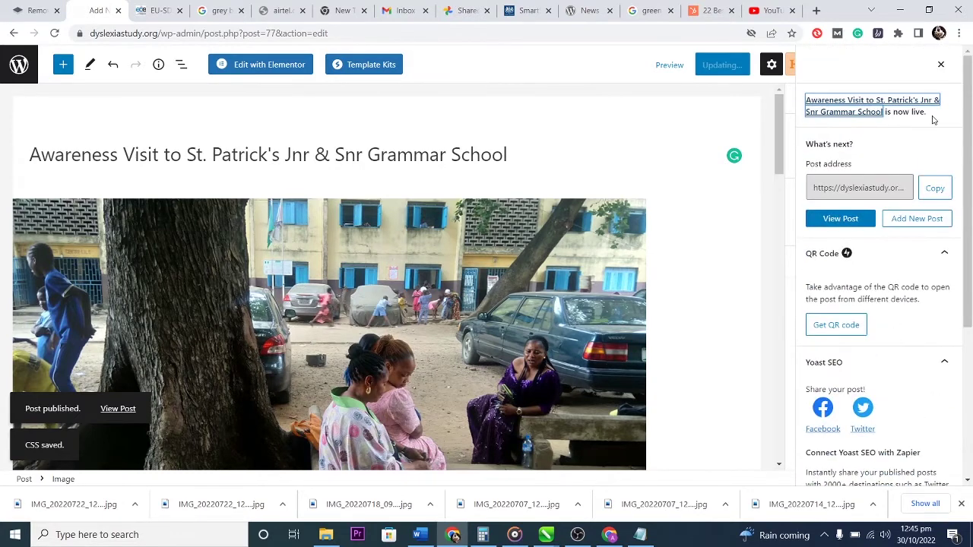
pyautogui.click(940, 67)
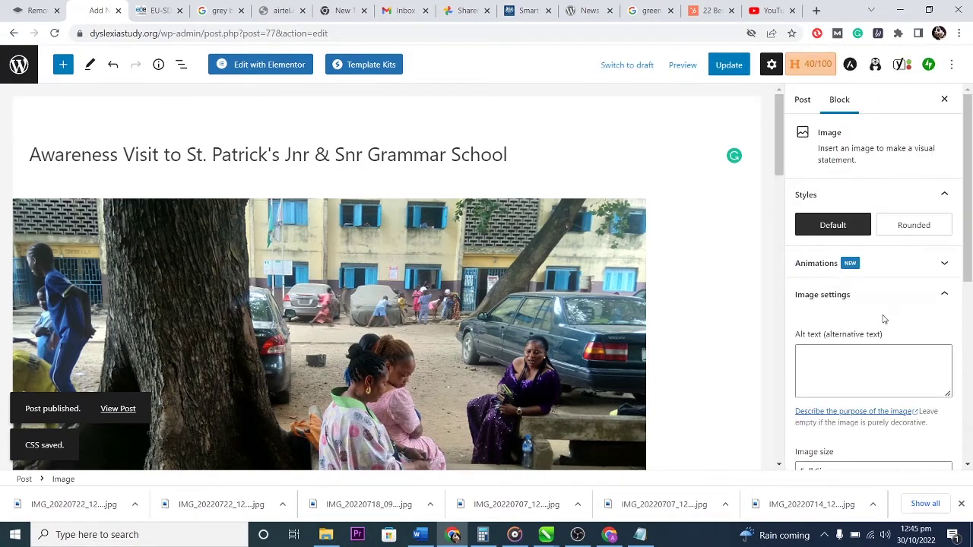
pyautogui.scroll(-5, 878, 312)
pyautogui.scroll(-2, 878, 327)
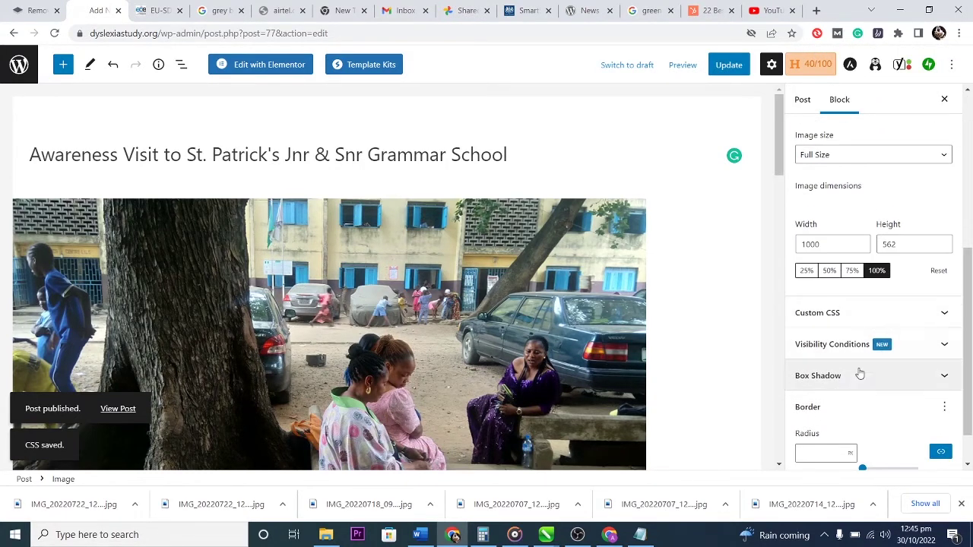
pyautogui.scroll(6, 864, 351)
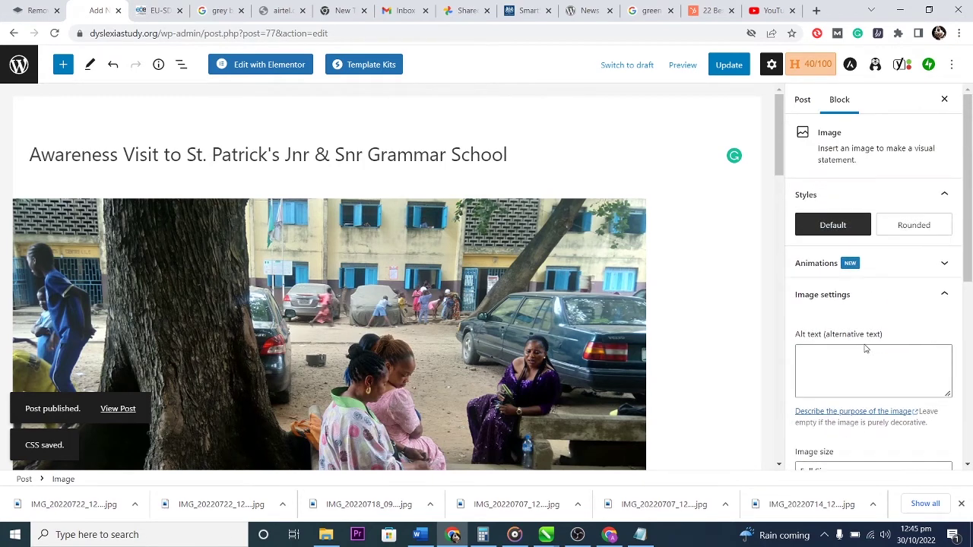
# Create a new Blog category with no parent in the post's Categories panel.
pyautogui.click(800, 99)
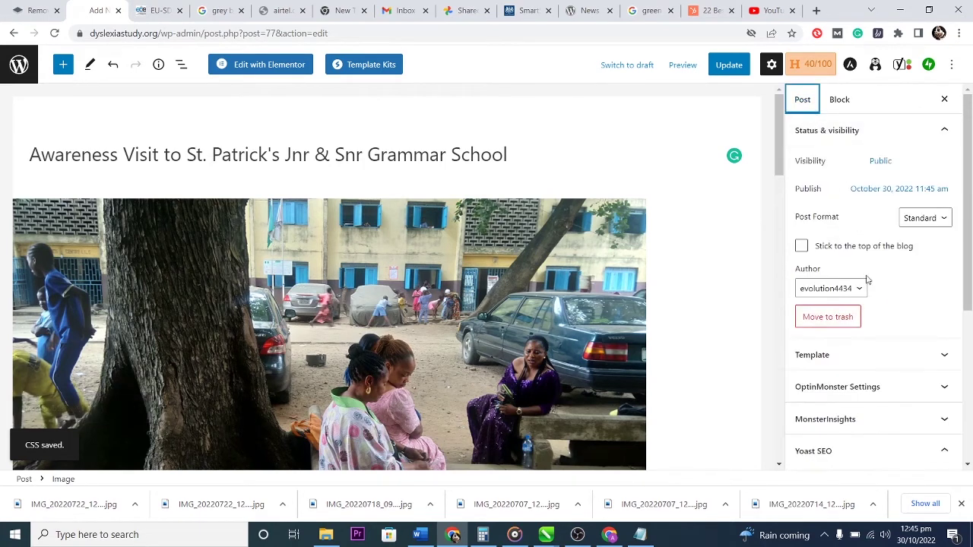
pyautogui.scroll(-5, 889, 375)
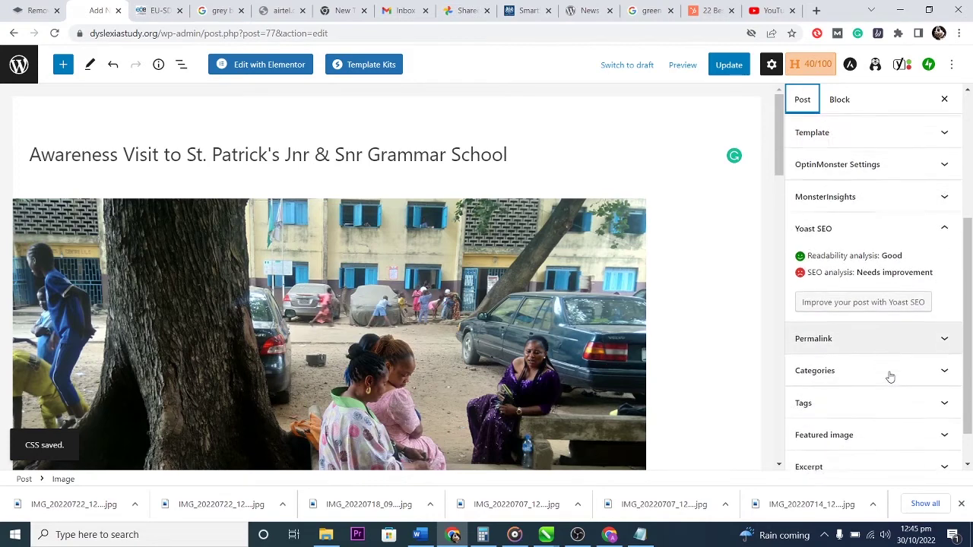
pyautogui.click(875, 326)
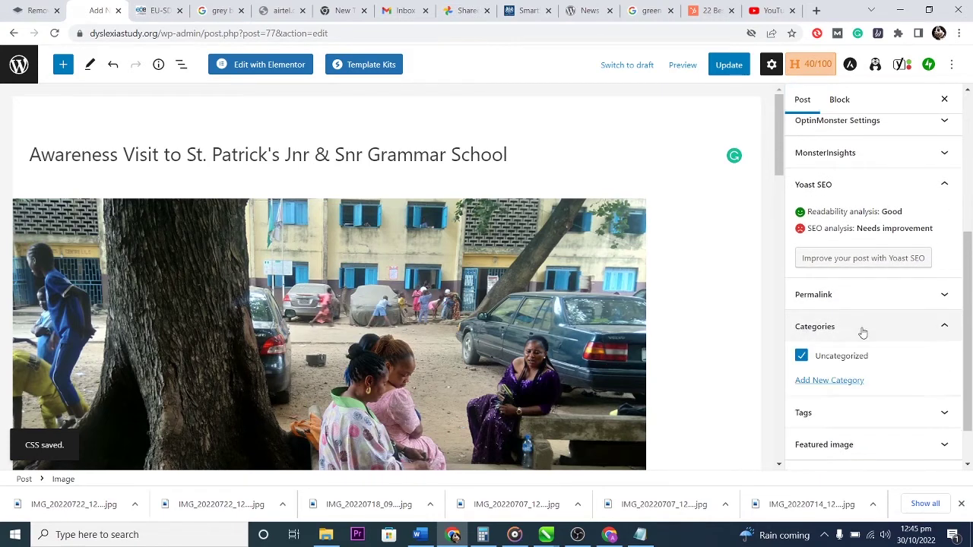
pyautogui.click(837, 381)
pyautogui.click(861, 414)
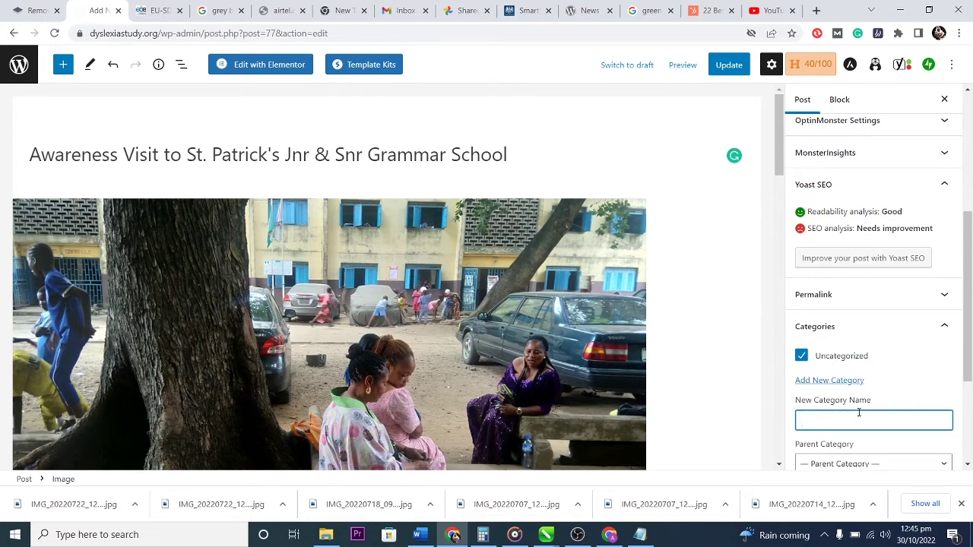
pyautogui.write('Blog')
pyautogui.scroll(-2, 887, 395)
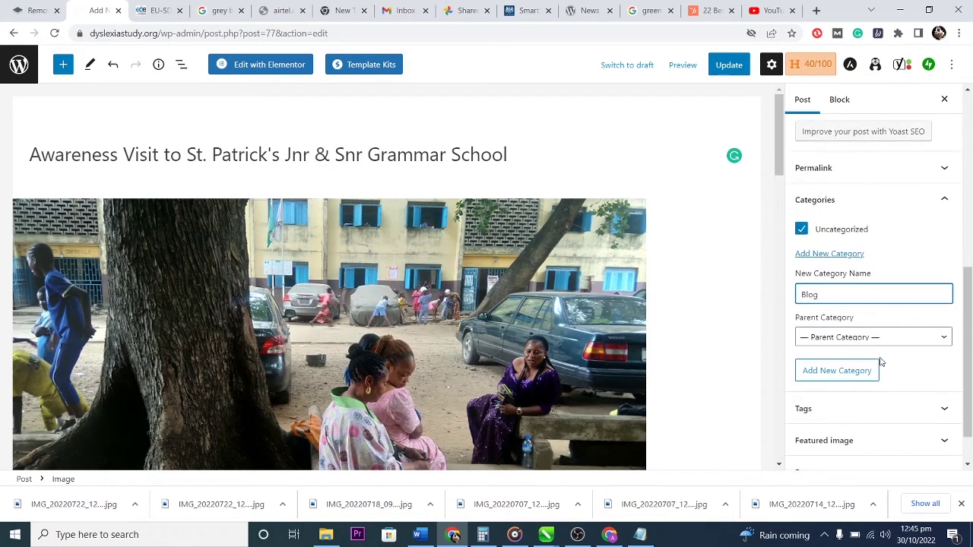
pyautogui.click(882, 338)
pyautogui.click(882, 339)
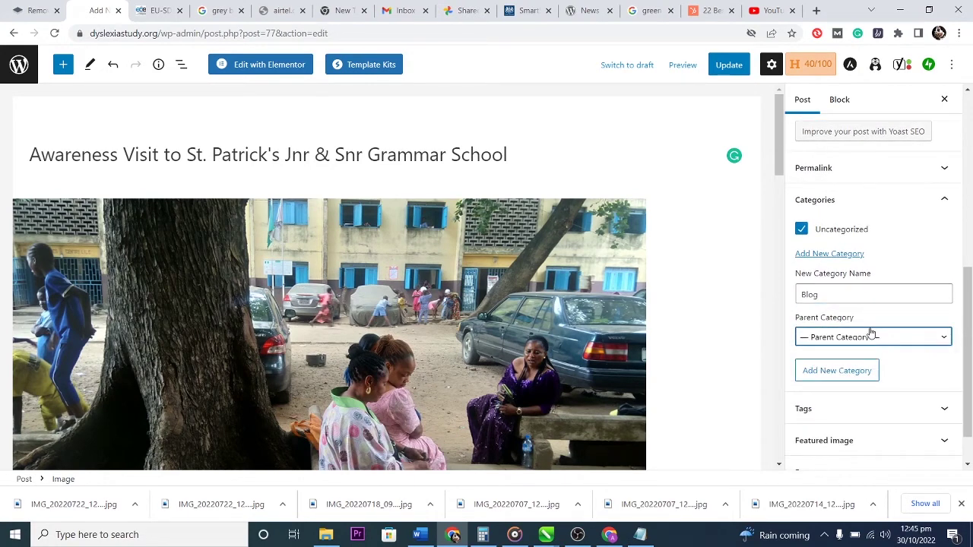
pyautogui.scroll(-1, 922, 377)
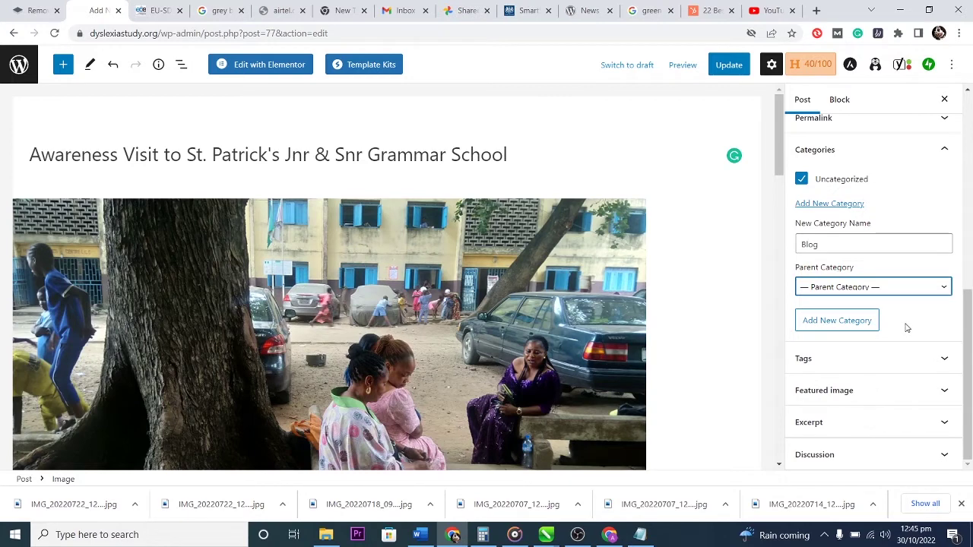
pyautogui.click(849, 322)
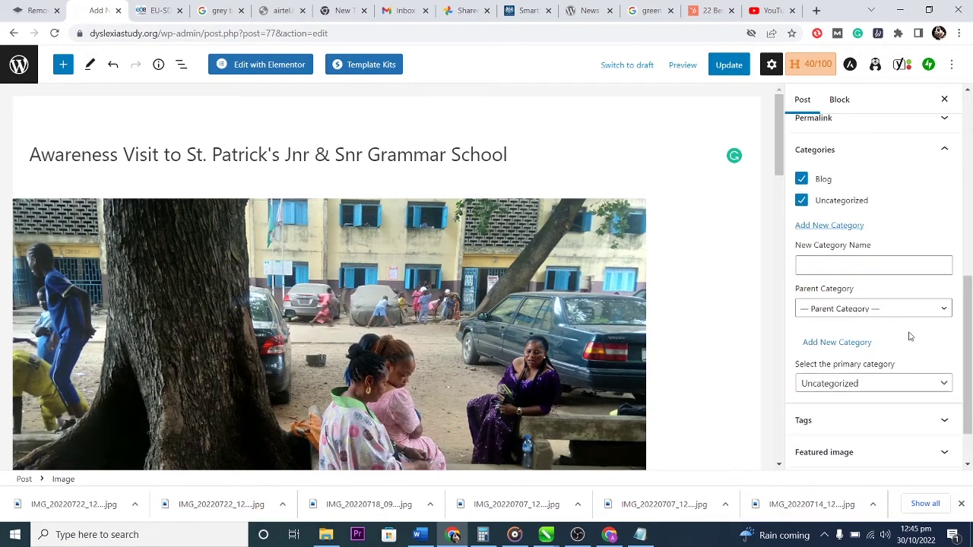
# Uncheck Uncategorized, update the post, and open the published post to check it.
pyautogui.click(801, 200)
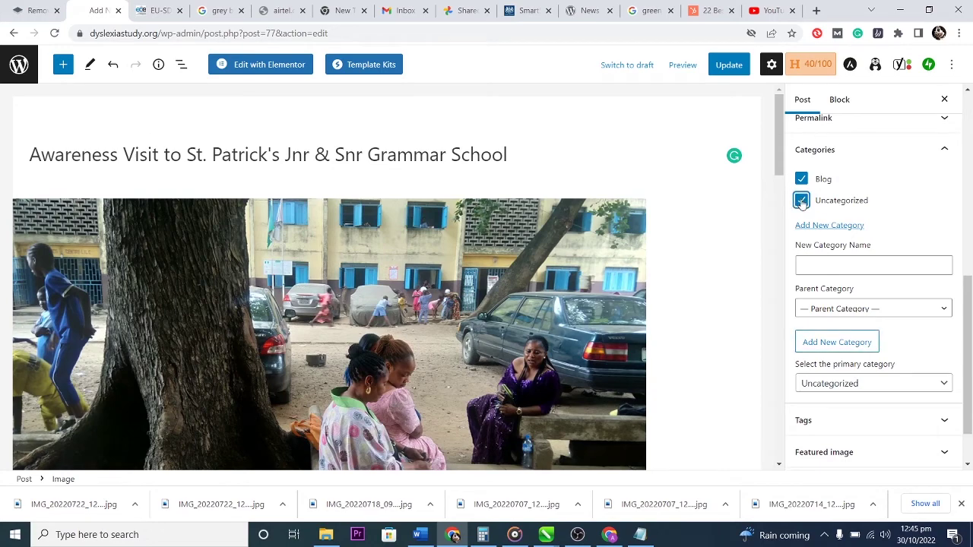
pyautogui.scroll(8, 902, 363)
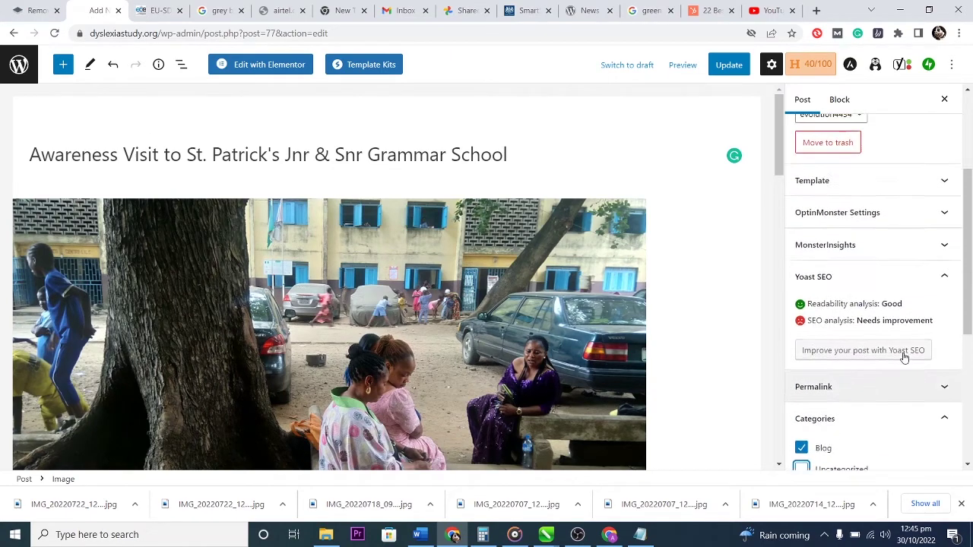
pyautogui.scroll(-7, 904, 358)
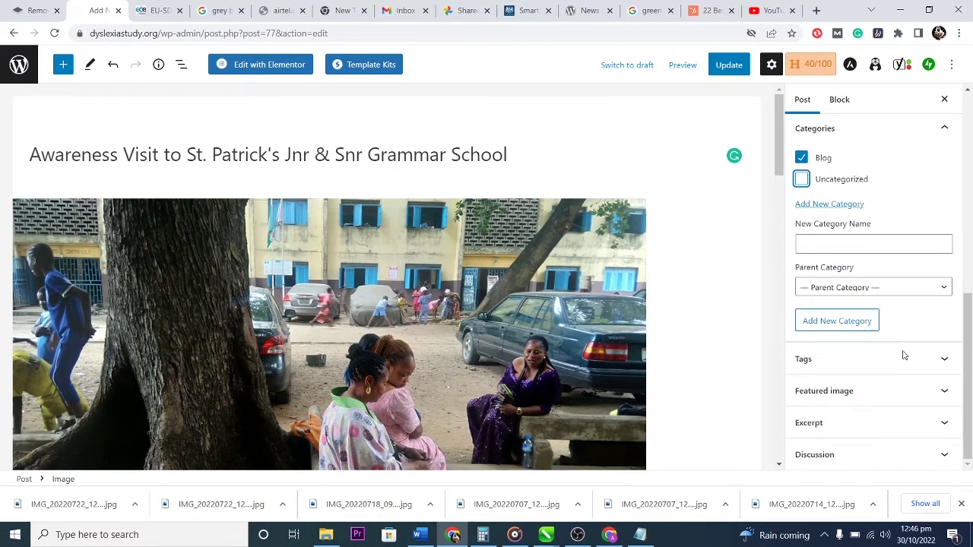
pyautogui.scroll(8, 904, 358)
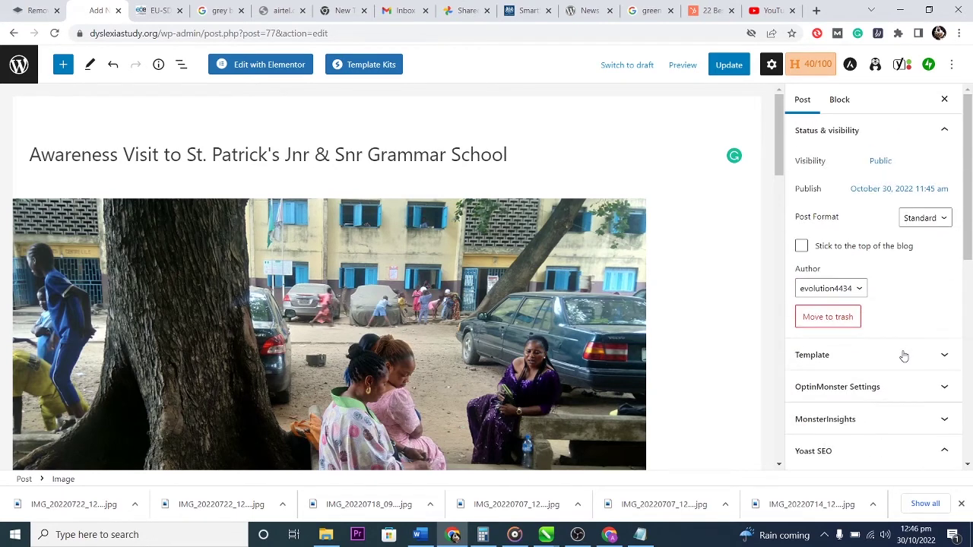
pyautogui.scroll(-3, 885, 353)
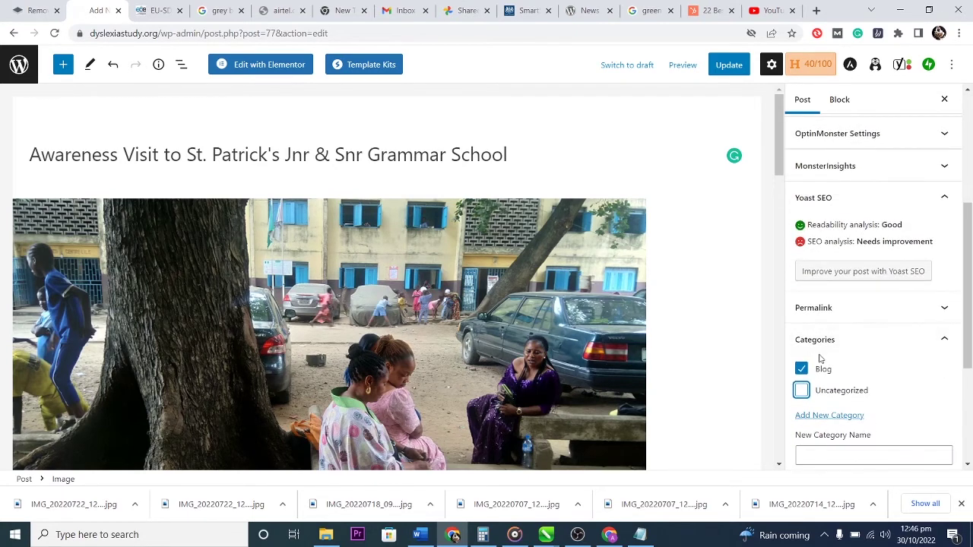
pyautogui.click(728, 65)
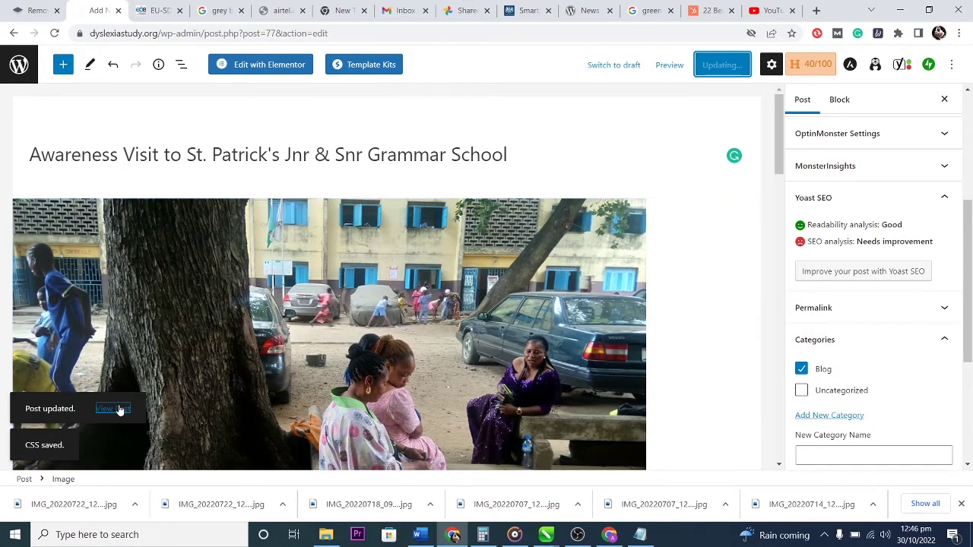
pyautogui.click(114, 409)
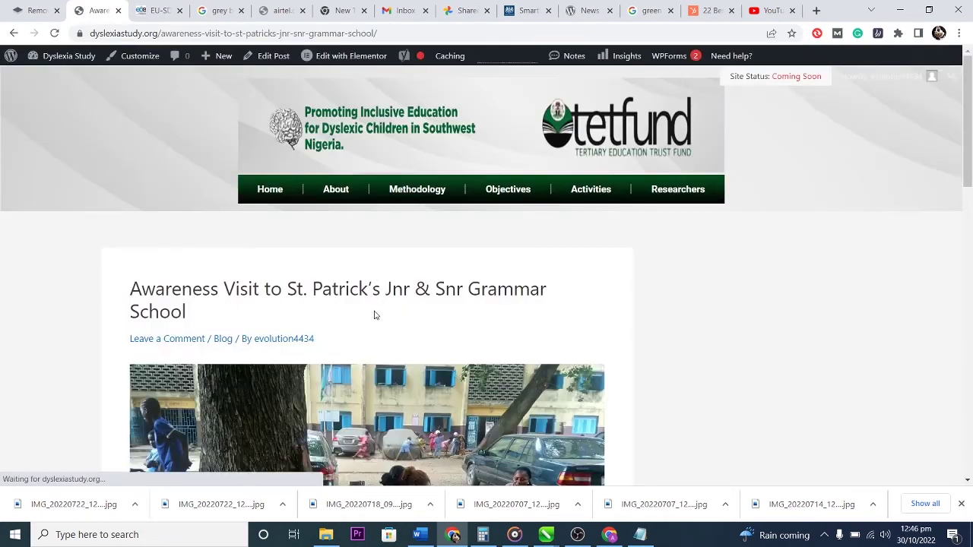
# Scroll through the published awareness-visit post filed under Blog, then back to the top.
pyautogui.scroll(-15, 450, 323)
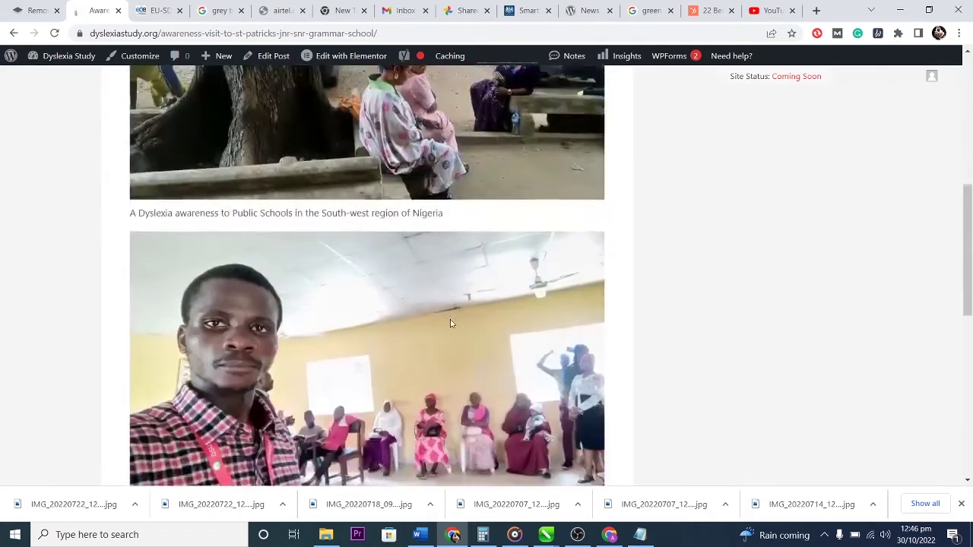
pyautogui.scroll(15, 450, 324)
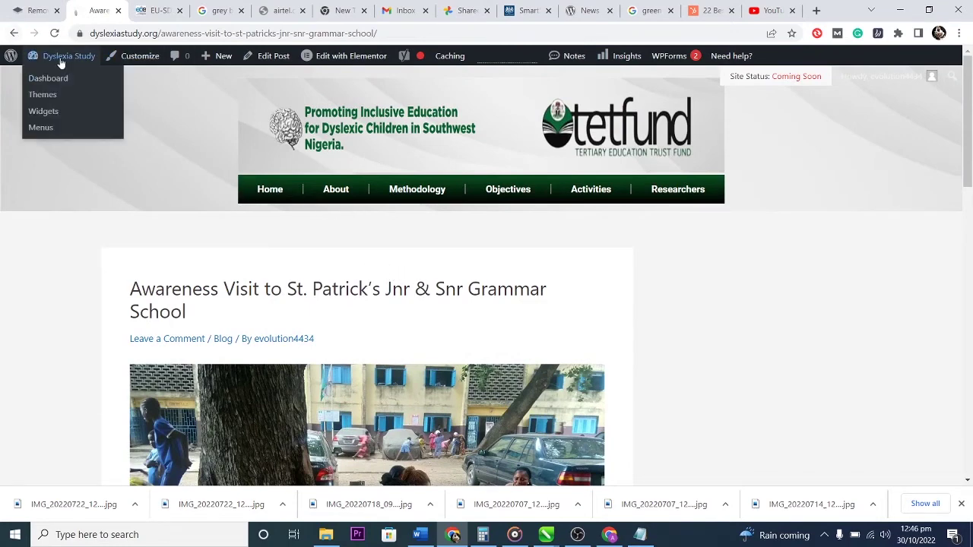
# Return from the live post to the WordPress admin Dashboard.
pyautogui.click(38, 79)
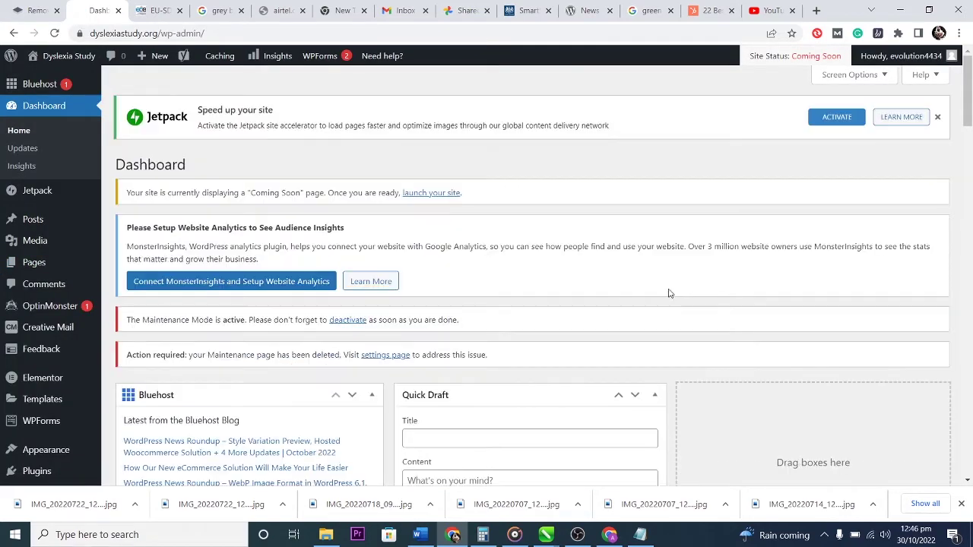
pyautogui.scroll(-2, 668, 322)
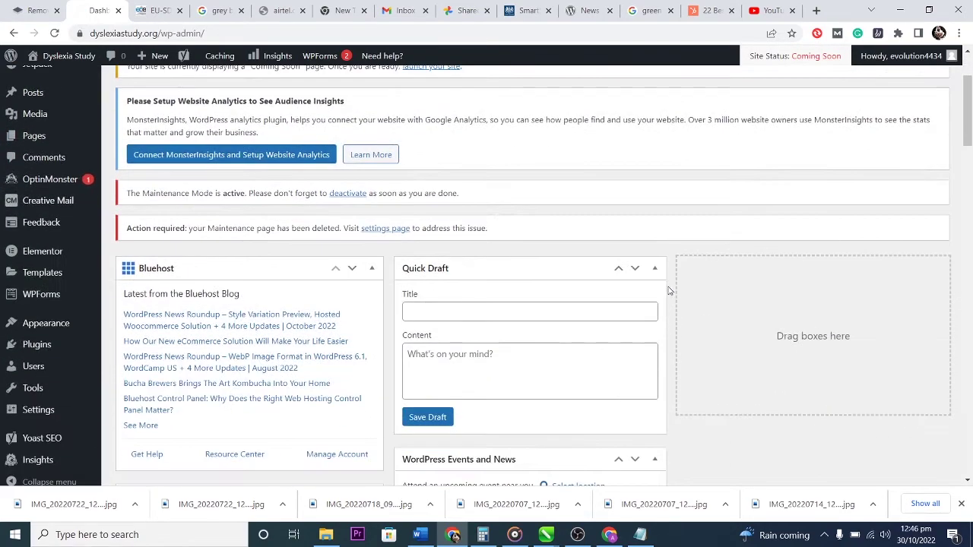
pyautogui.scroll(-1, 671, 302)
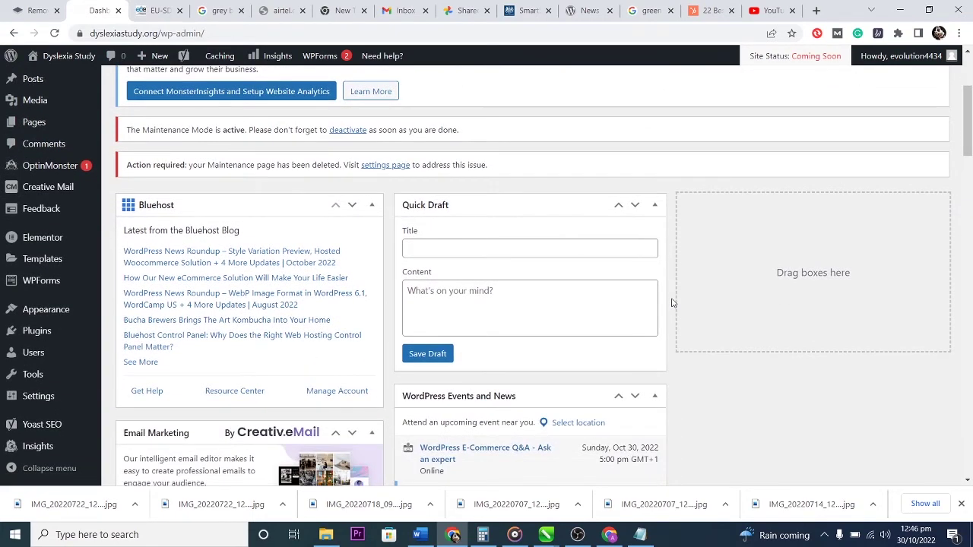
pyautogui.scroll(-3, 671, 303)
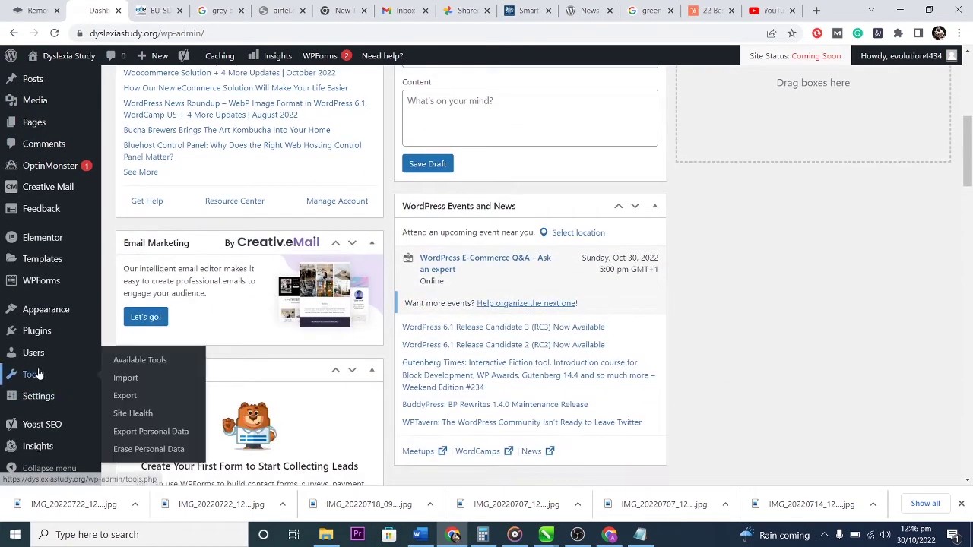
# Open the news Ticker Settings page under Settings.
pyautogui.moveTo(44, 308)
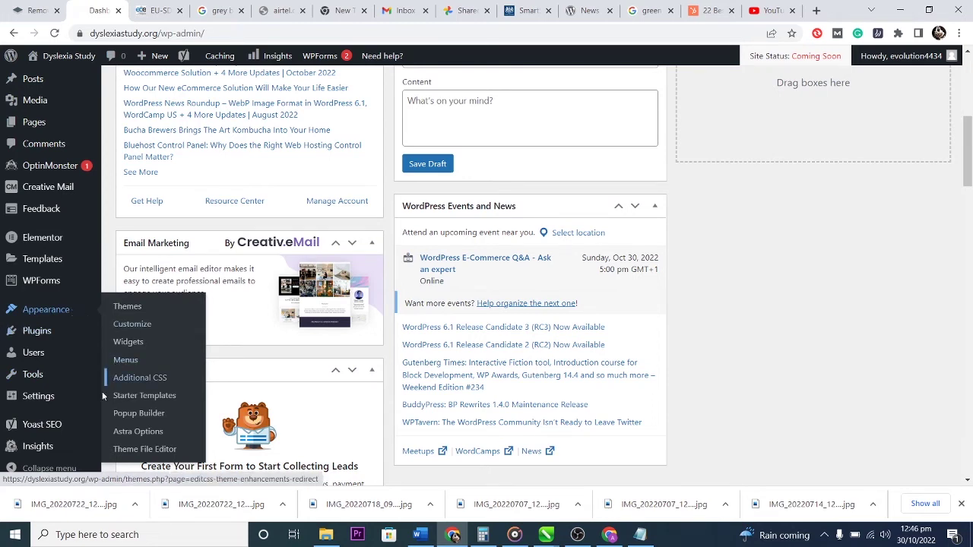
pyautogui.moveTo(38, 397)
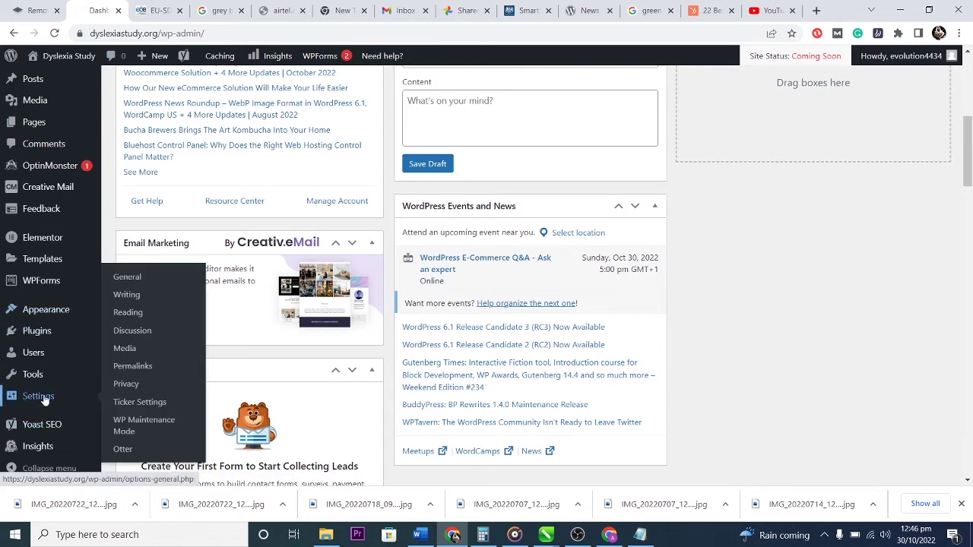
pyautogui.click(134, 410)
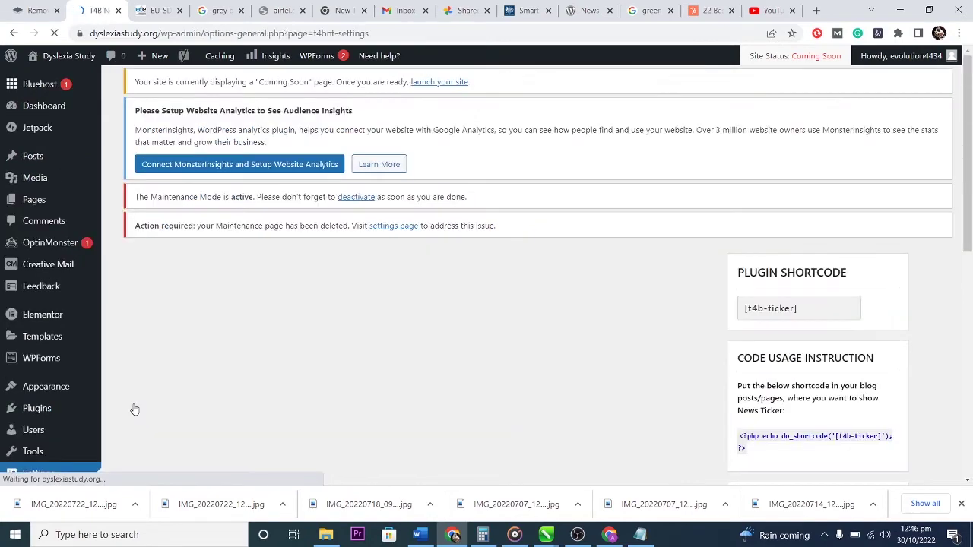
# Retitle the news ticker from 'Trending Now' to 'Latest Article', keeping the Scroll animation.
pyautogui.scroll(-3, 576, 362)
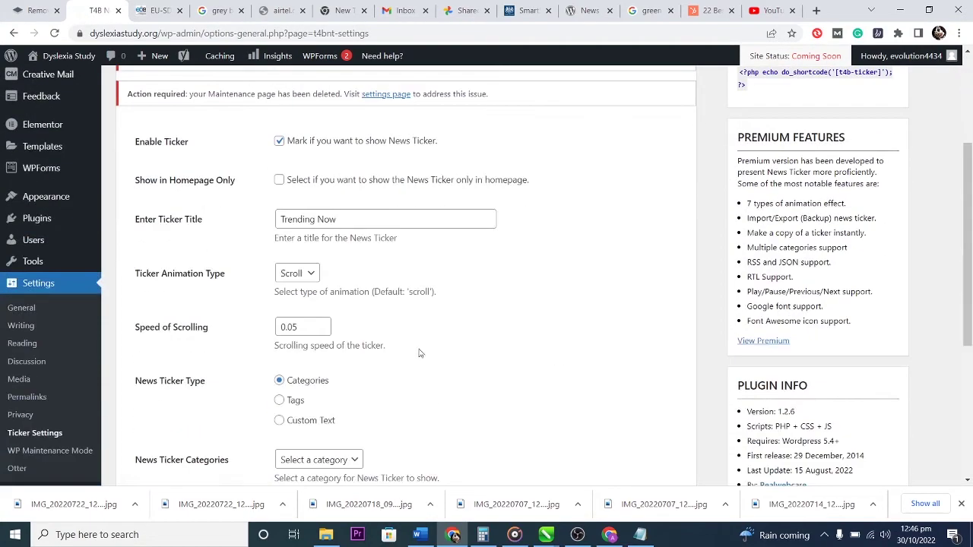
pyautogui.moveTo(339, 218); pyautogui.dragTo(255, 224)
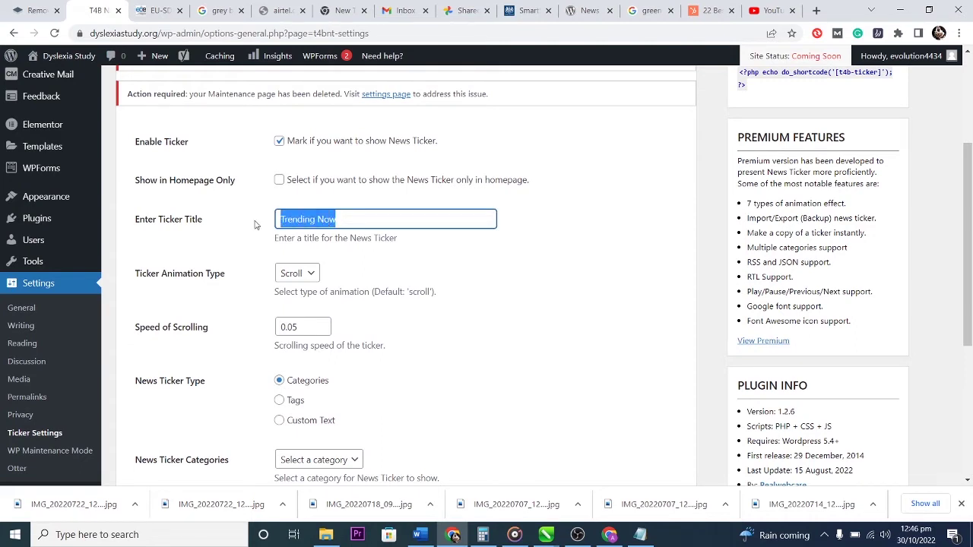
pyautogui.write('Latest Article')
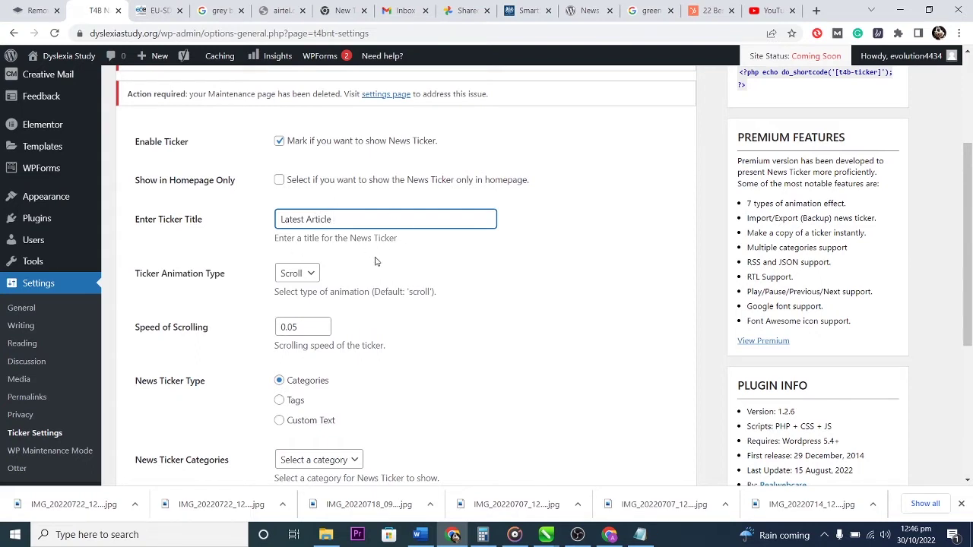
pyautogui.click(310, 276)
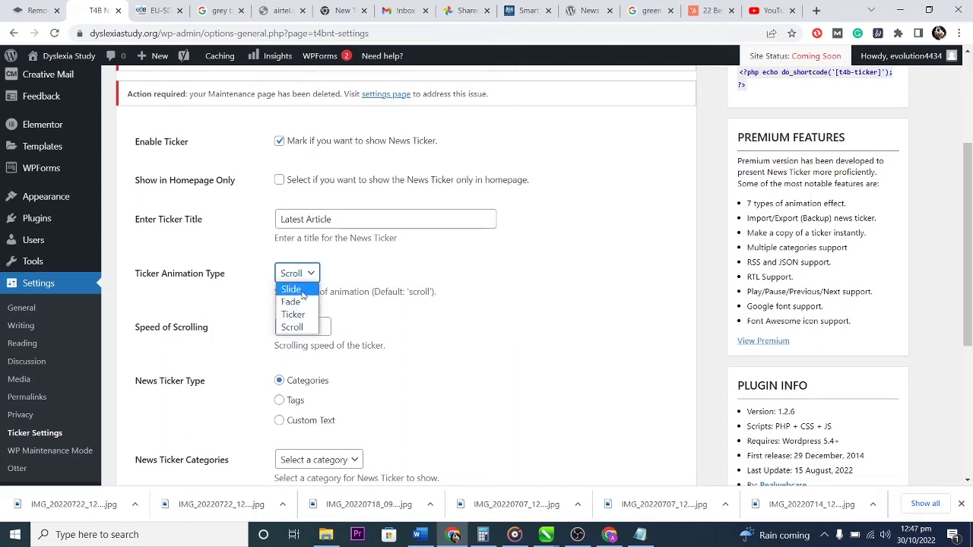
pyautogui.click(470, 262)
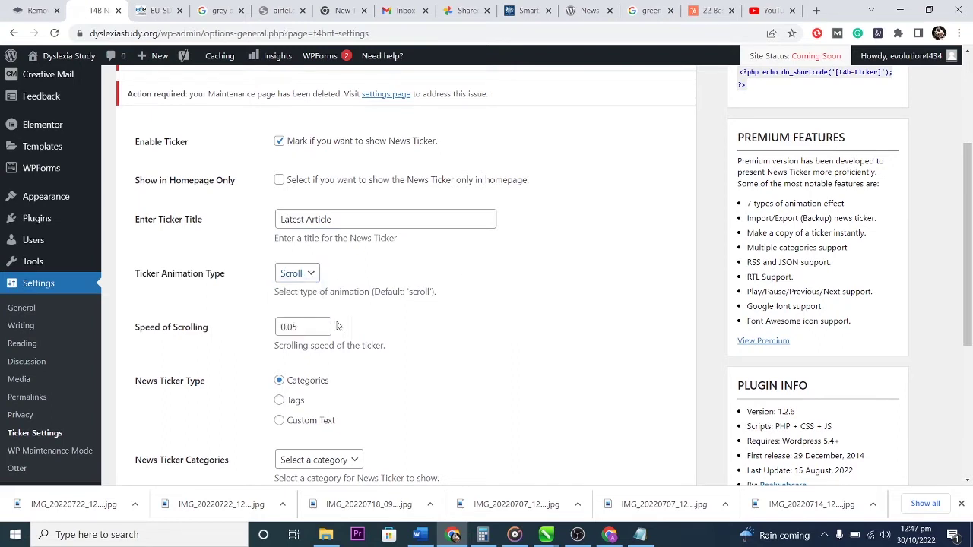
# Make the ticker show posts from the Blog category and save the settings.
pyautogui.scroll(-1, 470, 327)
pyautogui.scroll(-3, 470, 327)
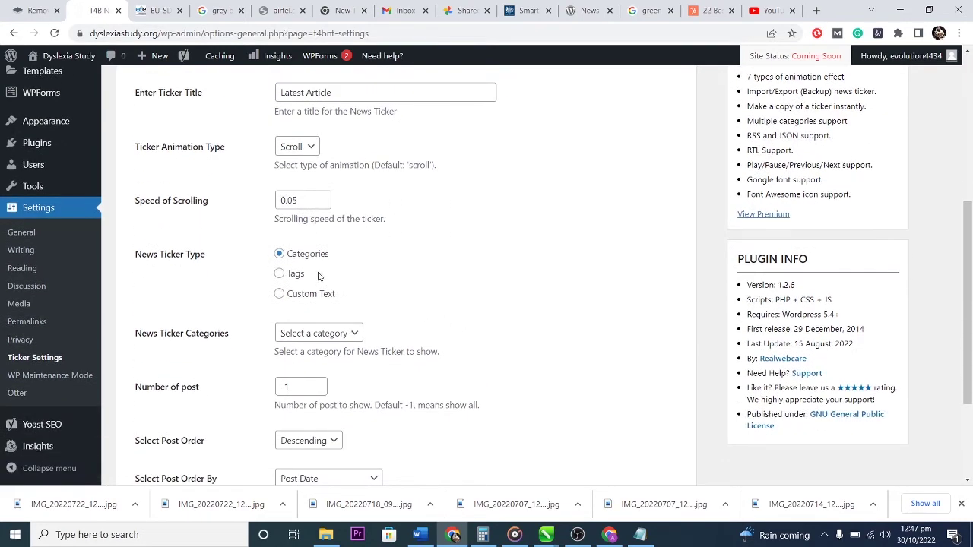
pyautogui.click(327, 334)
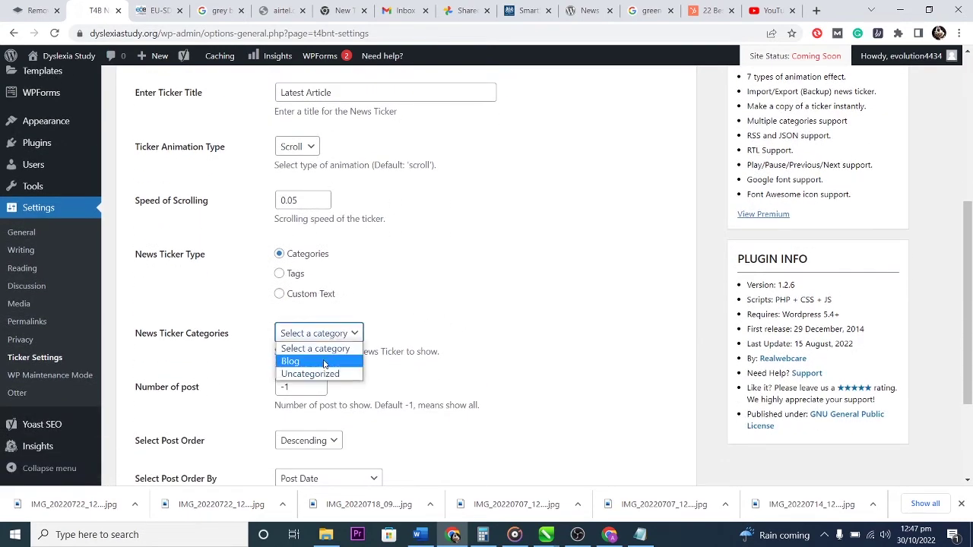
pyautogui.click(325, 362)
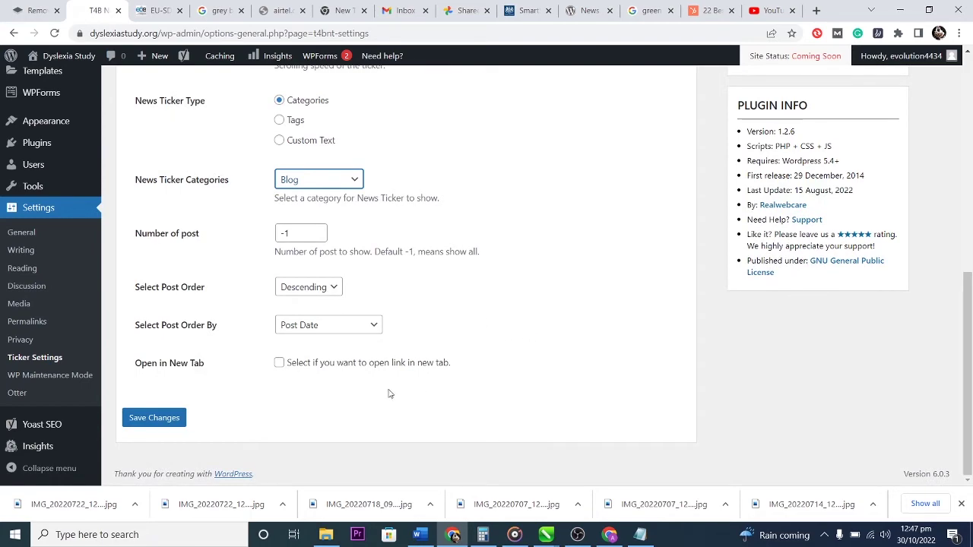
pyautogui.click(152, 418)
# Copy the do_shortcode PHP snippet from the Code Usage Instruction.
pyautogui.scroll(6, 609, 354)
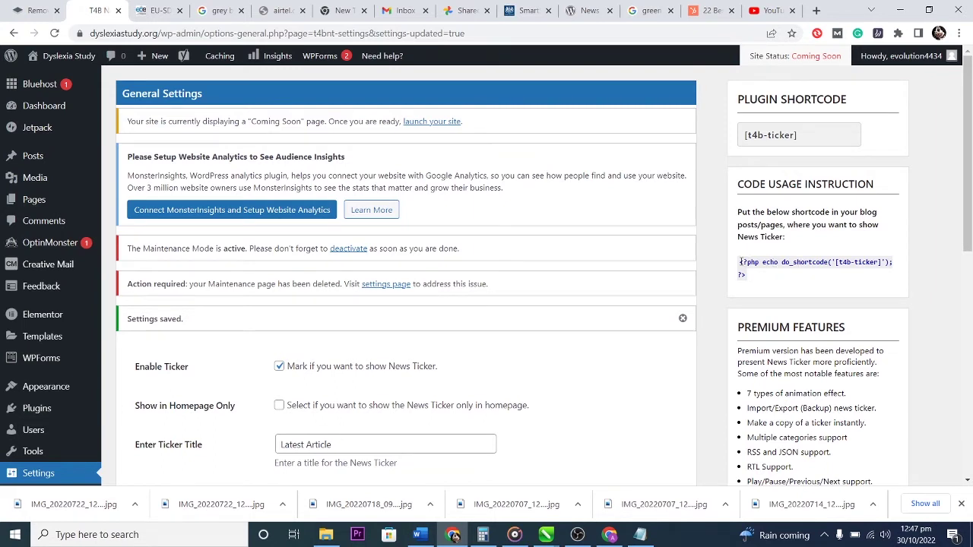
pyautogui.moveTo(741, 261); pyautogui.dragTo(745, 272)
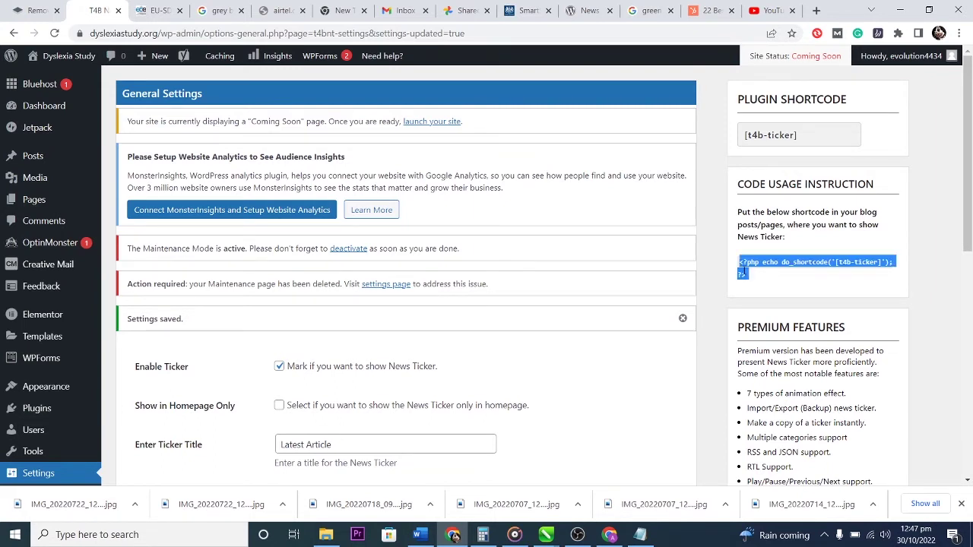
pyautogui.rightClick(756, 265)
pyautogui.click(767, 272)
pyautogui.rightClick(766, 263)
pyautogui.click(763, 269)
pyautogui.click(44, 202)
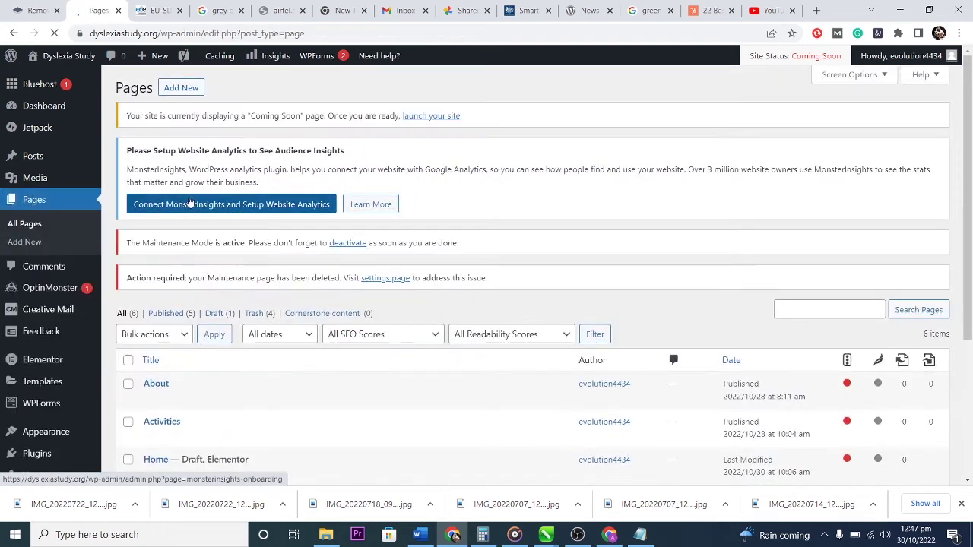
# Edit the Home draft page with Elementor from the Pages list.
pyautogui.scroll(-3, 555, 278)
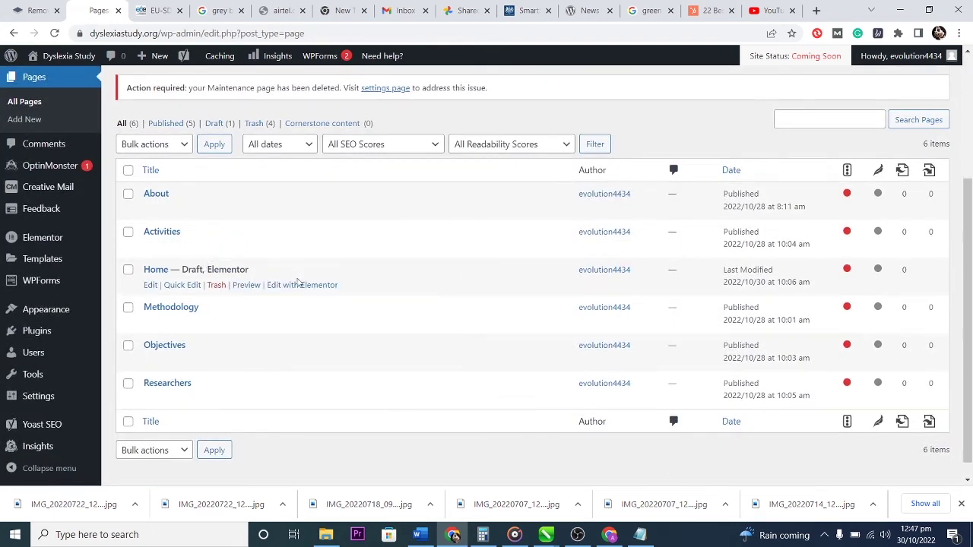
pyautogui.click(295, 288)
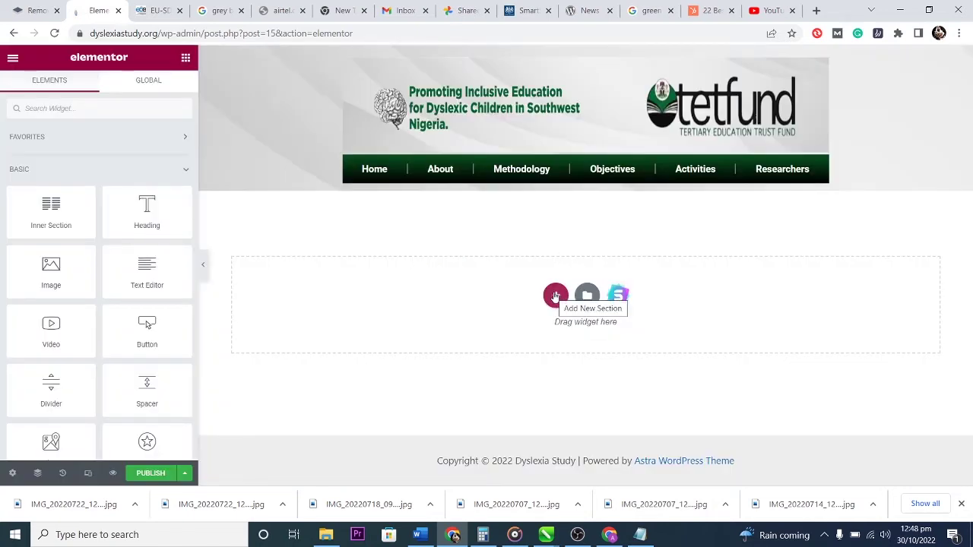
# Add a stretched one-column section below the header with a Classic background type.
pyautogui.click(556, 297)
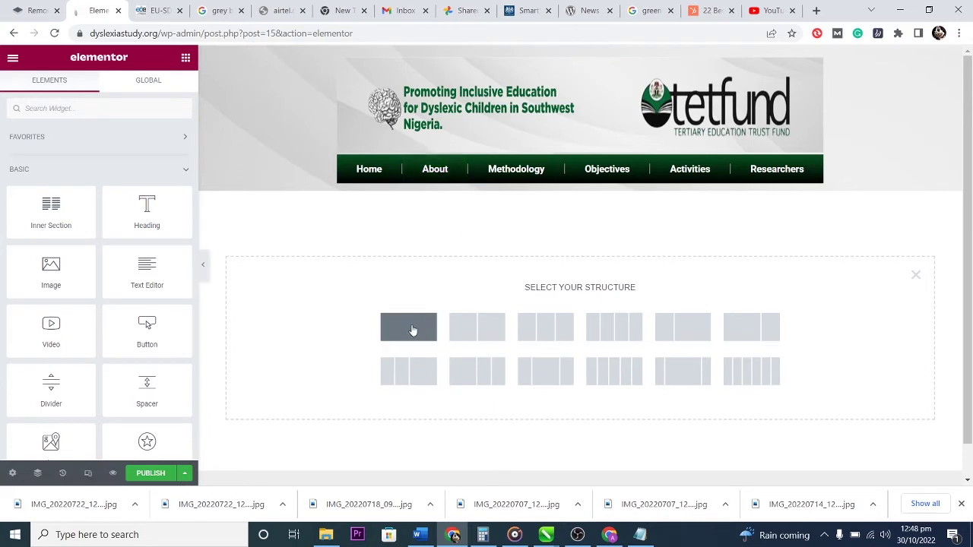
pyautogui.click(412, 332)
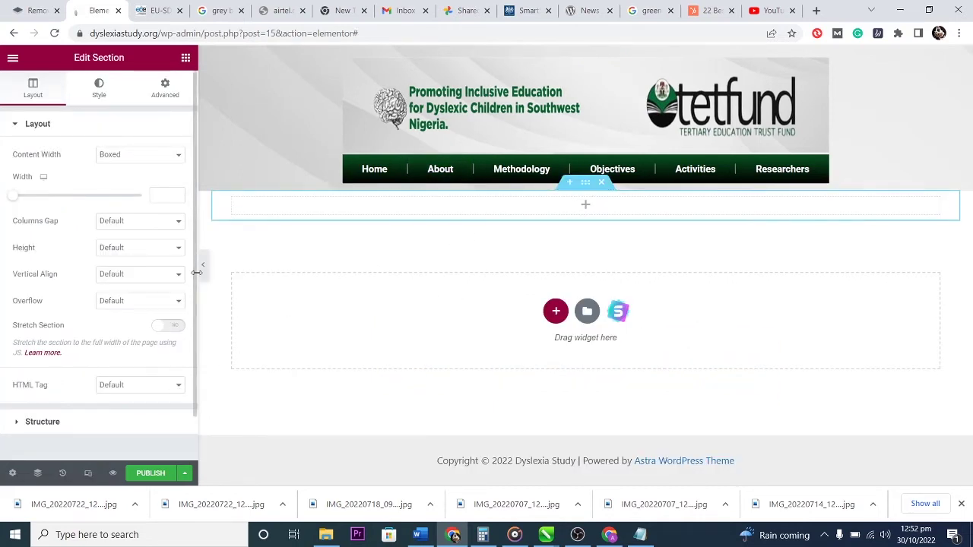
pyautogui.click(174, 325)
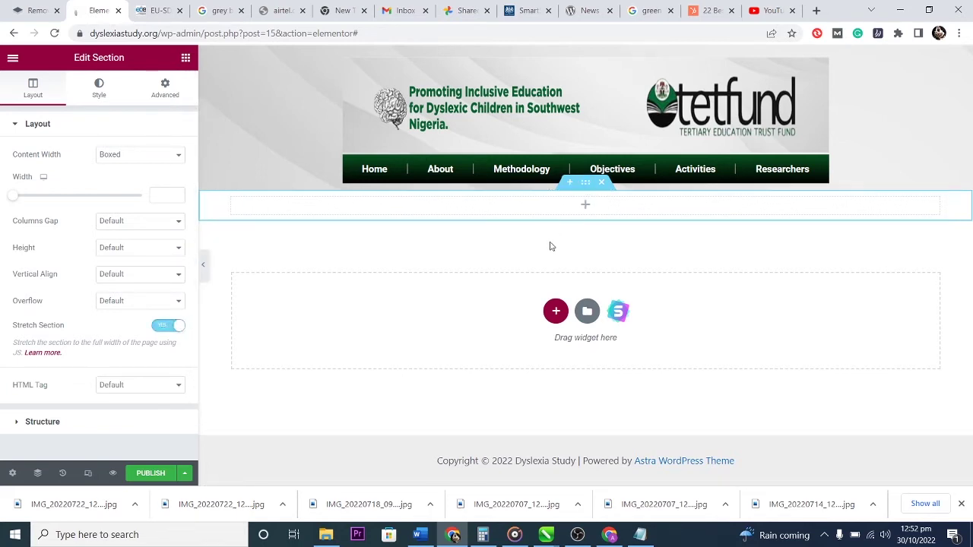
pyautogui.click(96, 89)
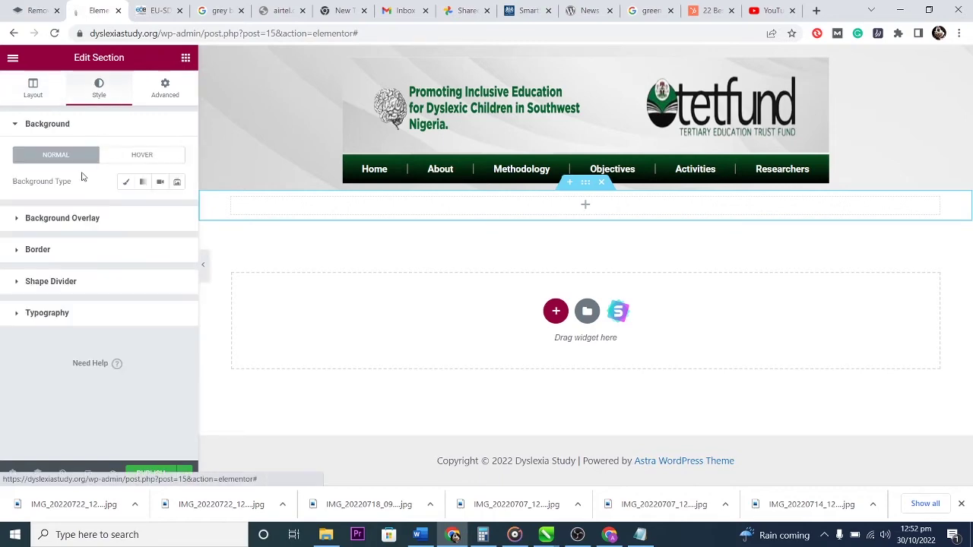
pyautogui.click(127, 183)
# Set the green wall.jpg image as the section's background.
pyautogui.click(96, 279)
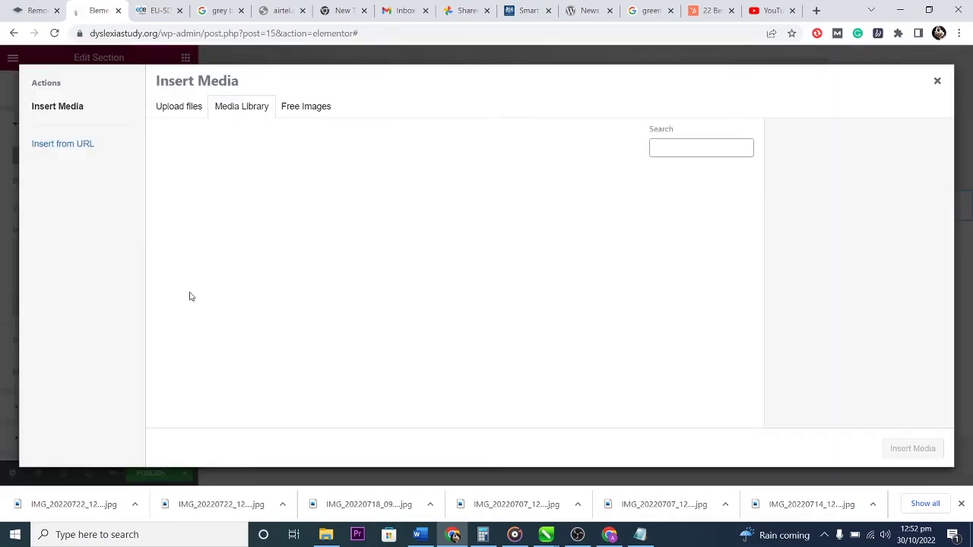
pyautogui.click(303, 307)
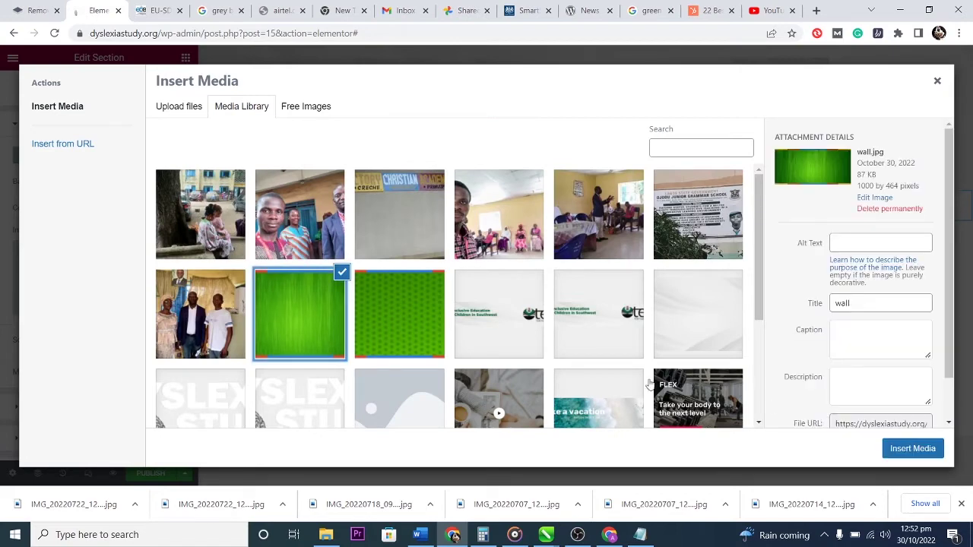
pyautogui.click(912, 451)
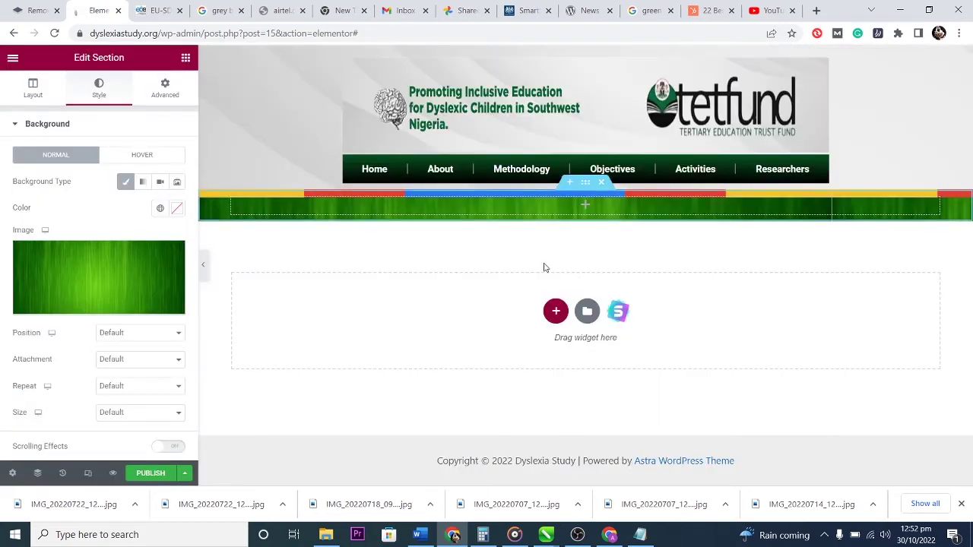
# Give the section a Min Height of about 386 px.
pyautogui.click(32, 88)
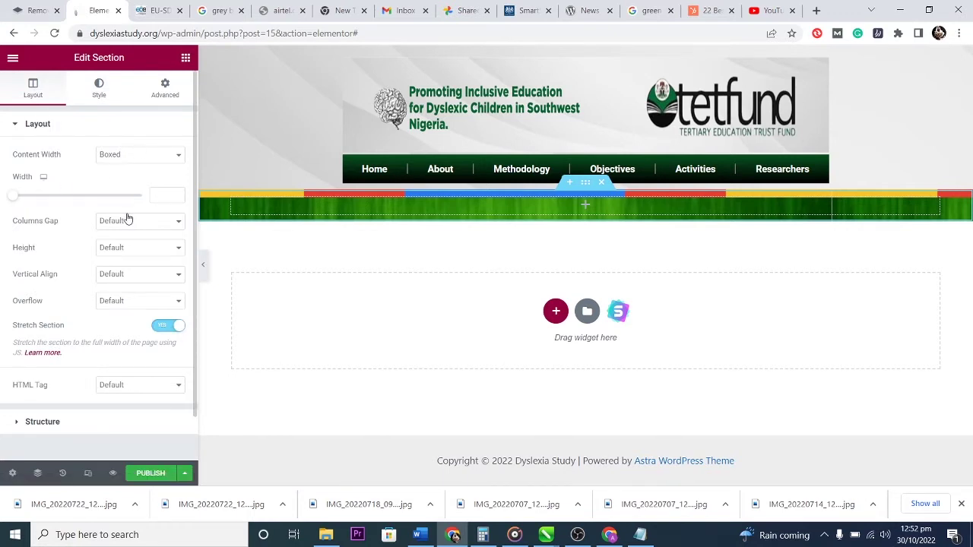
pyautogui.click(135, 247)
pyautogui.click(139, 281)
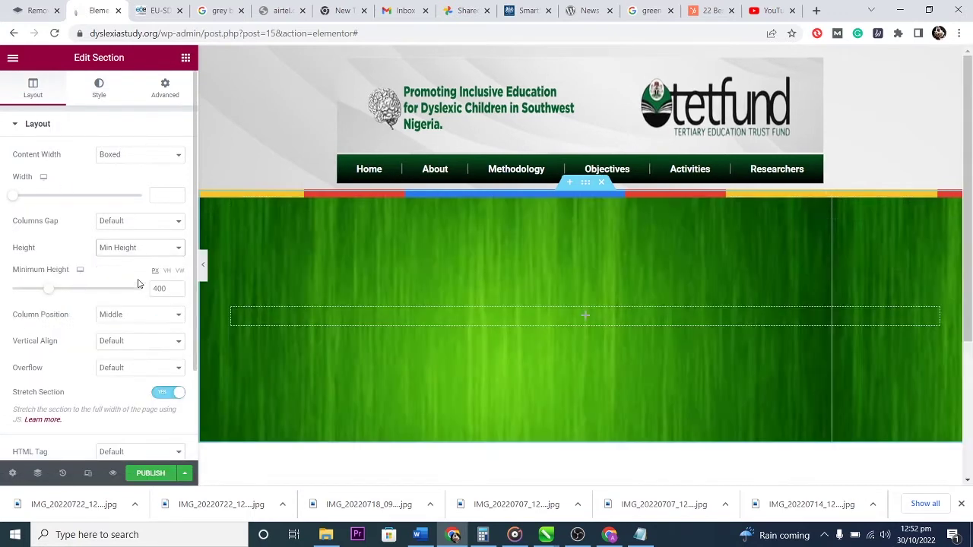
pyautogui.click(43, 293)
pyautogui.moveTo(44, 295); pyautogui.dragTo(46, 295)
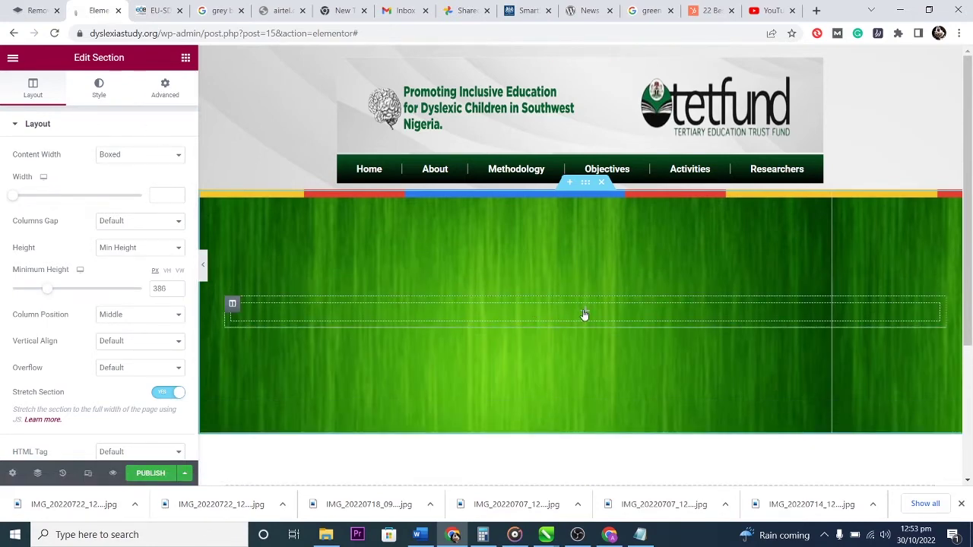
pyautogui.click(582, 311)
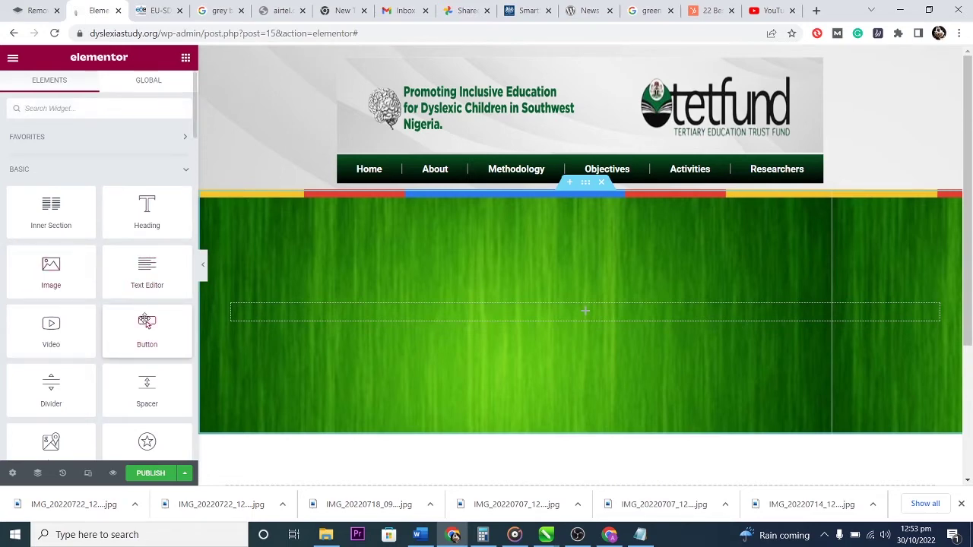
# Drag a Media Carousel widget from the Pro widgets into the green section's empty column.
pyautogui.scroll(-1, 145, 320)
pyautogui.scroll(-3, 145, 318)
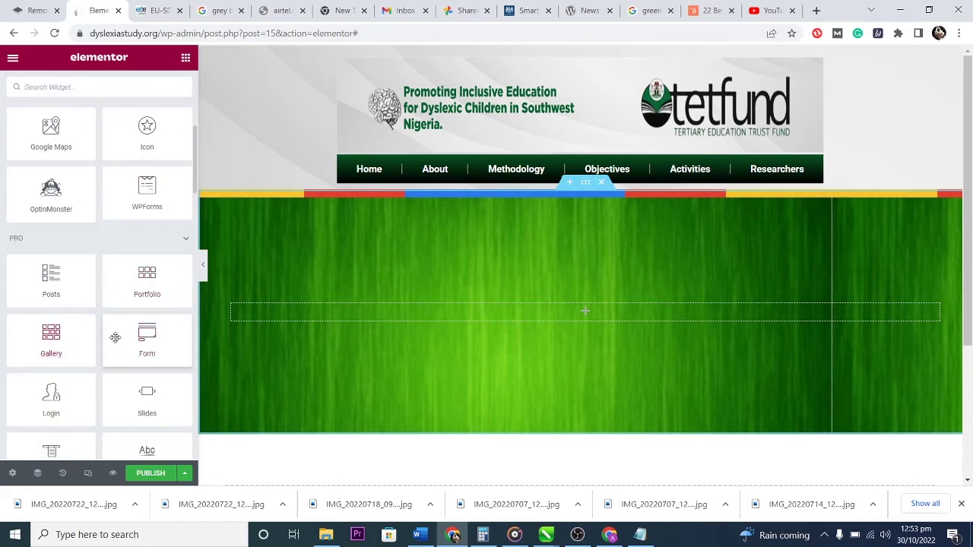
pyautogui.scroll(-1, 155, 338)
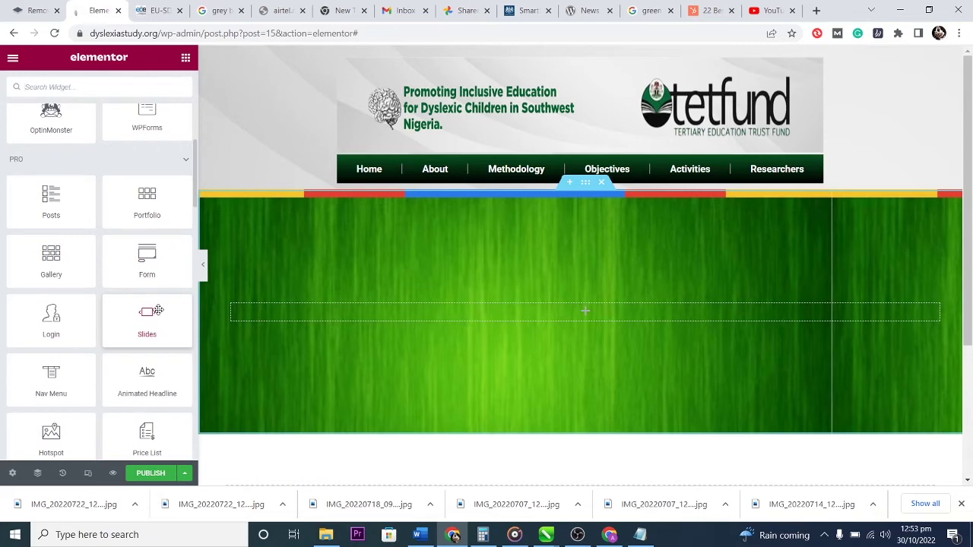
pyautogui.scroll(-1, 155, 326)
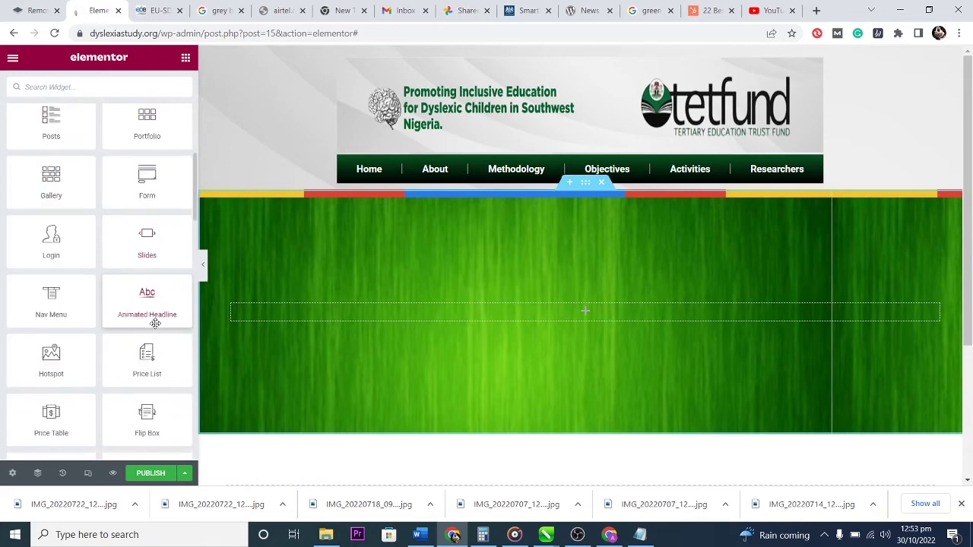
pyautogui.scroll(-1, 155, 323)
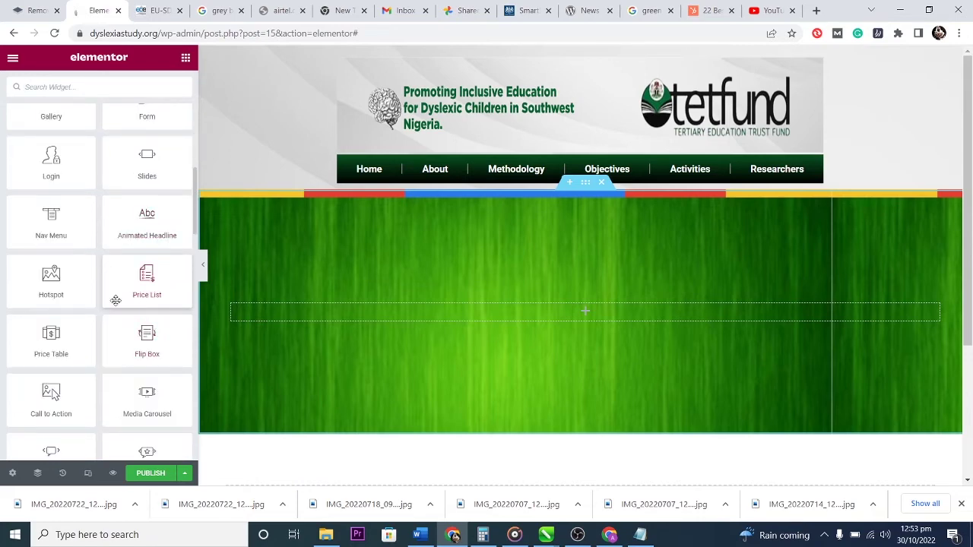
pyautogui.scroll(-1, 116, 300)
pyautogui.moveTo(145, 325); pyautogui.dragTo(543, 321)
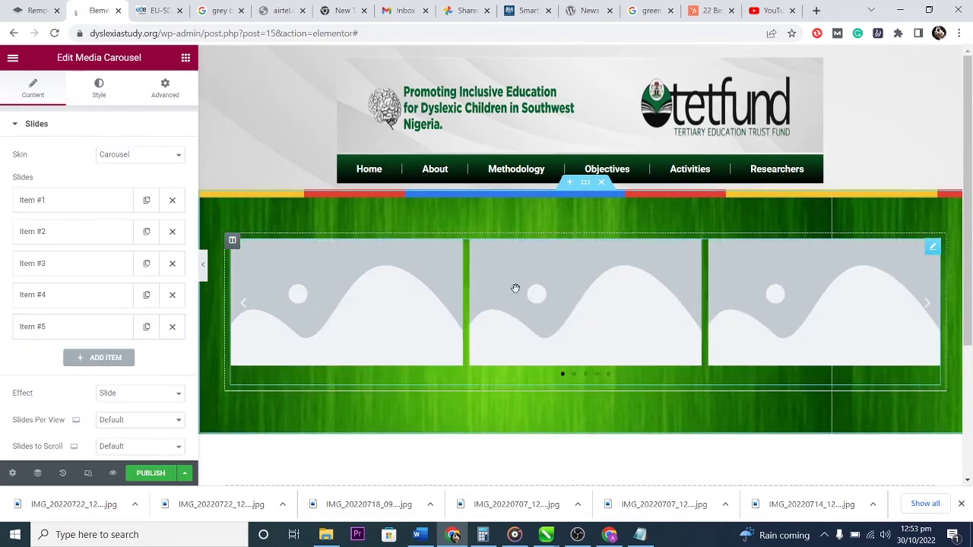
pyautogui.click(163, 155)
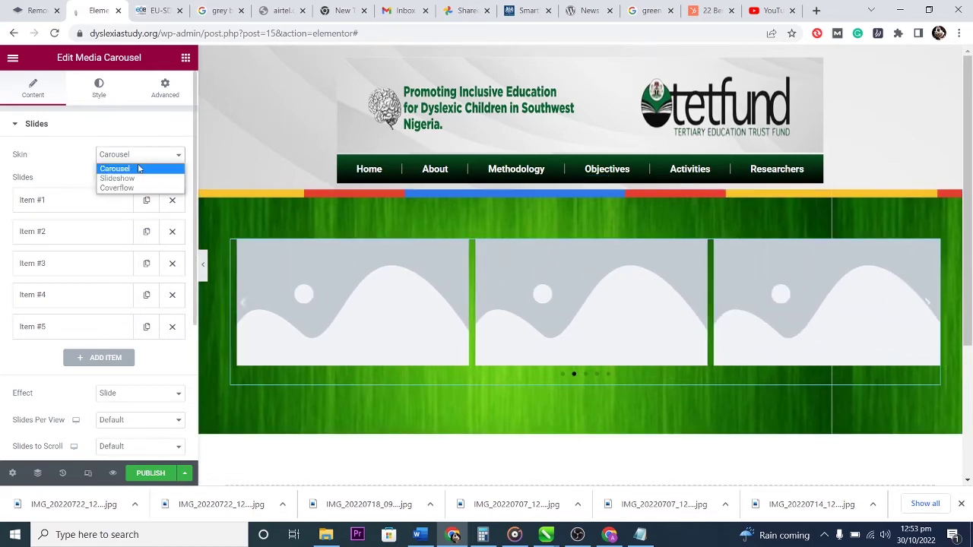
# Replace the first carousel slide's image with the group photo from the media library.
pyautogui.click(139, 135)
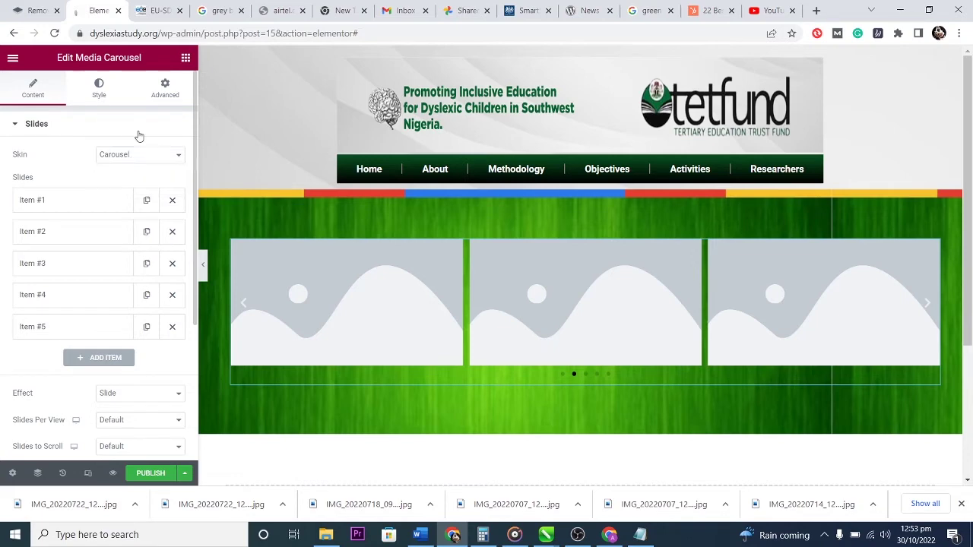
pyautogui.click(137, 130)
pyautogui.click(49, 131)
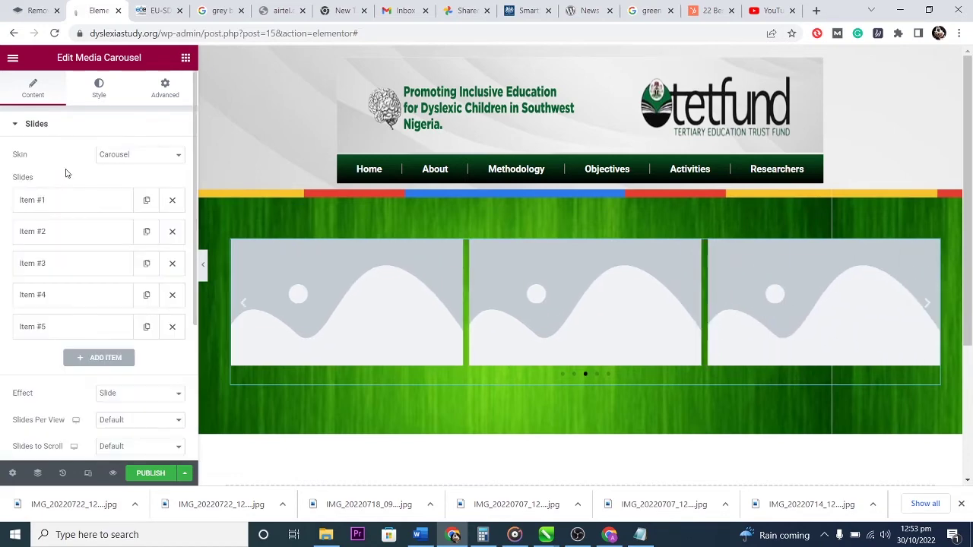
pyautogui.click(72, 203)
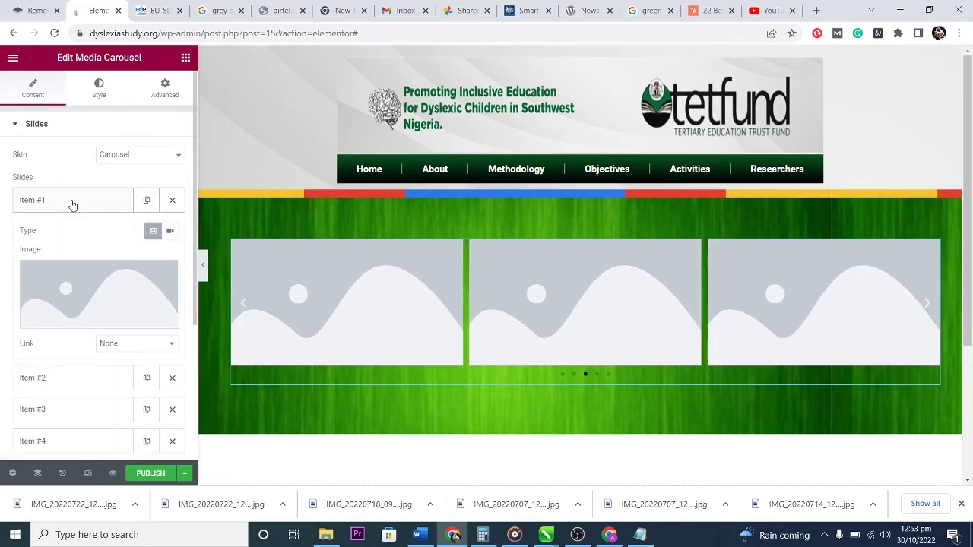
pyautogui.click(87, 285)
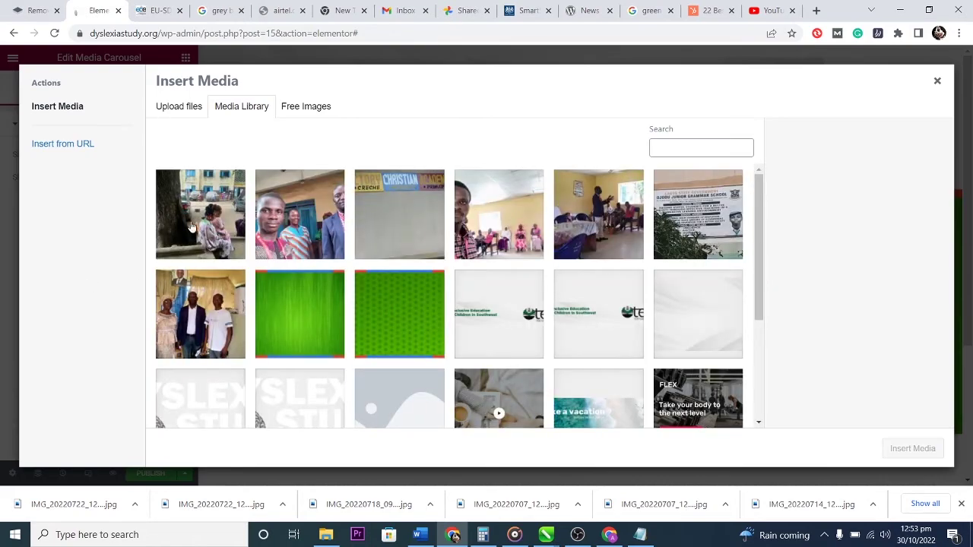
pyautogui.click(190, 228)
pyautogui.click(309, 238)
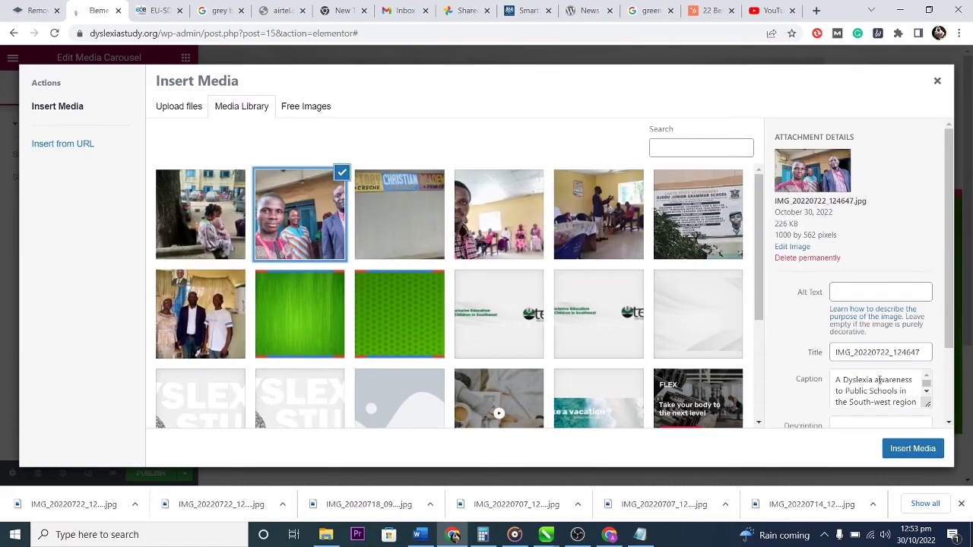
pyautogui.click(912, 448)
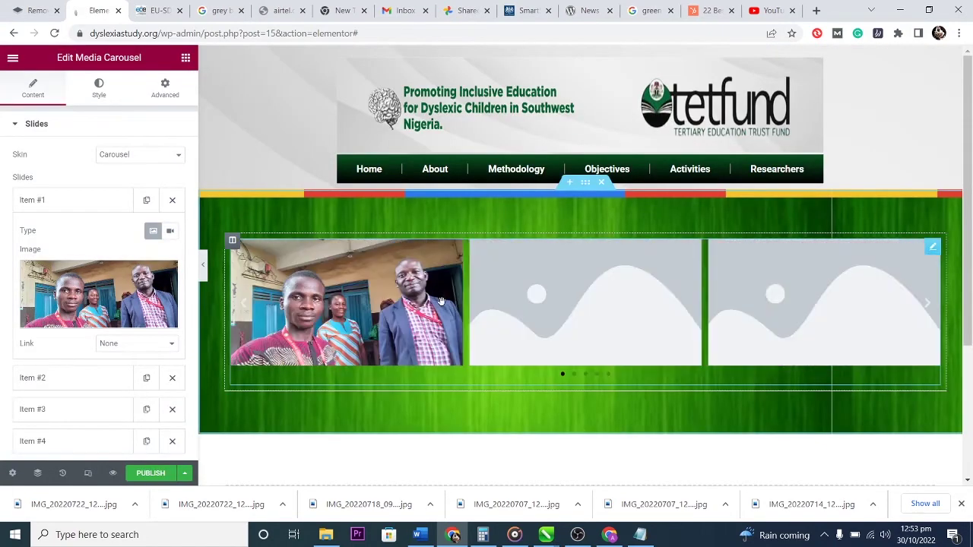
pyautogui.click(78, 200)
# Set the carousel's transition Effect to Fade.
pyautogui.scroll(-1, 42, 380)
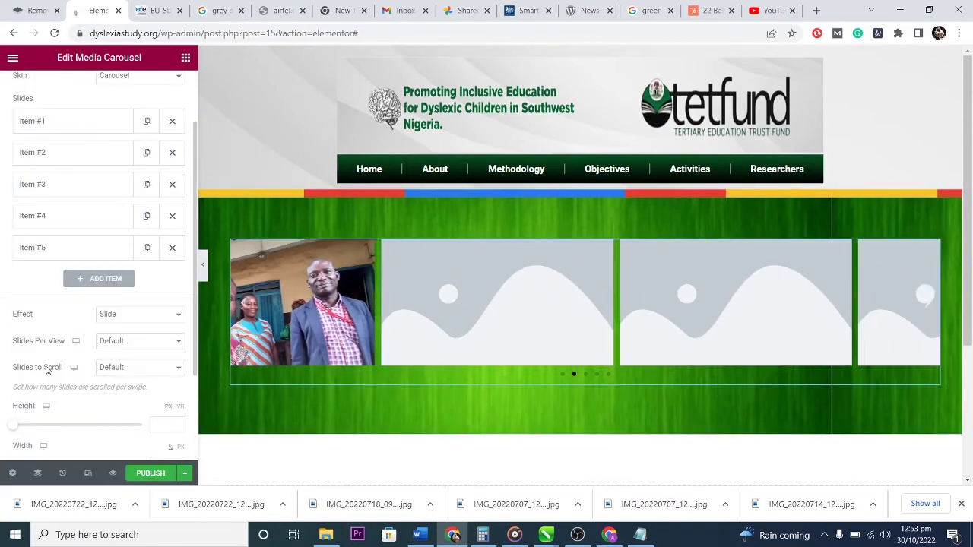
pyautogui.click(137, 318)
pyautogui.click(137, 317)
pyautogui.click(137, 318)
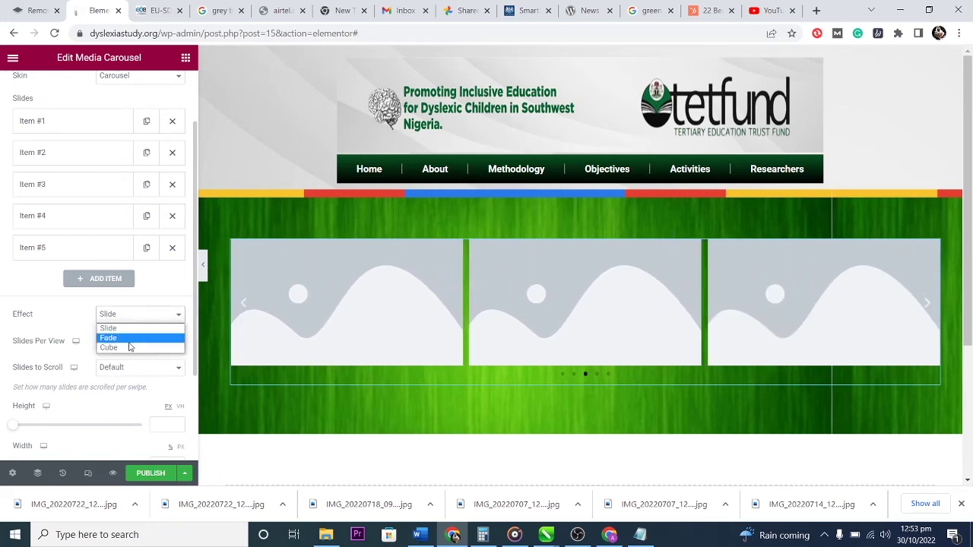
pyautogui.click(129, 339)
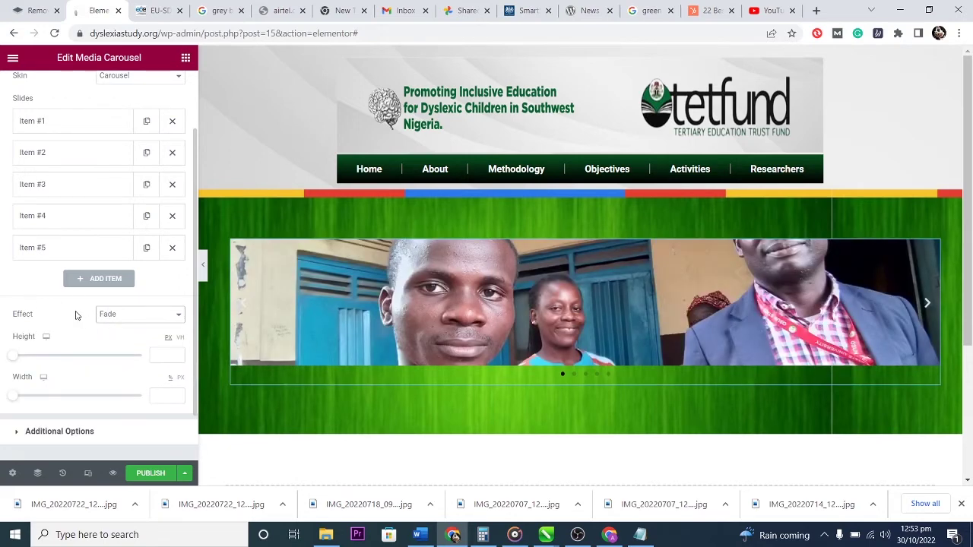
# Try the Slideshow and Coverflow skins, then set the skin back to Carousel.
pyautogui.scroll(1, 76, 316)
pyautogui.click(134, 157)
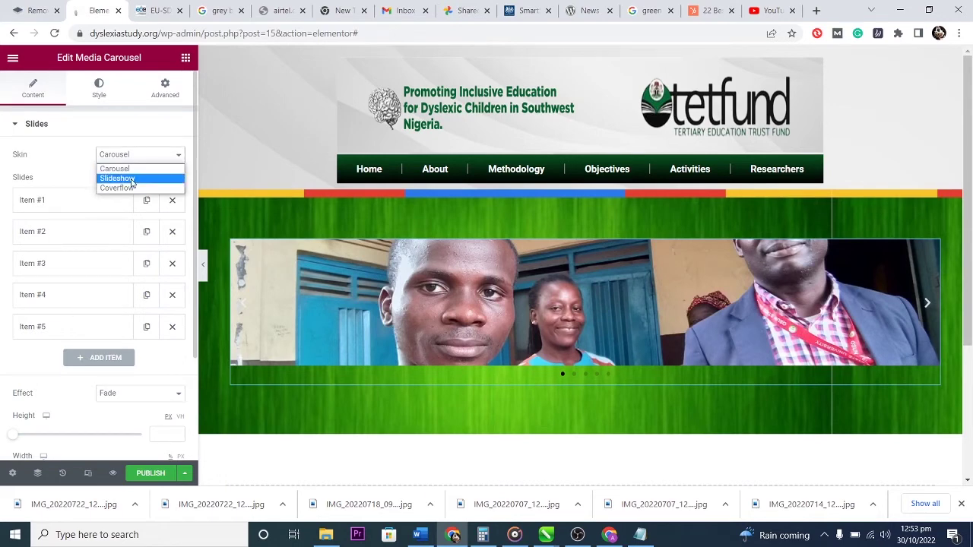
pyautogui.click(132, 179)
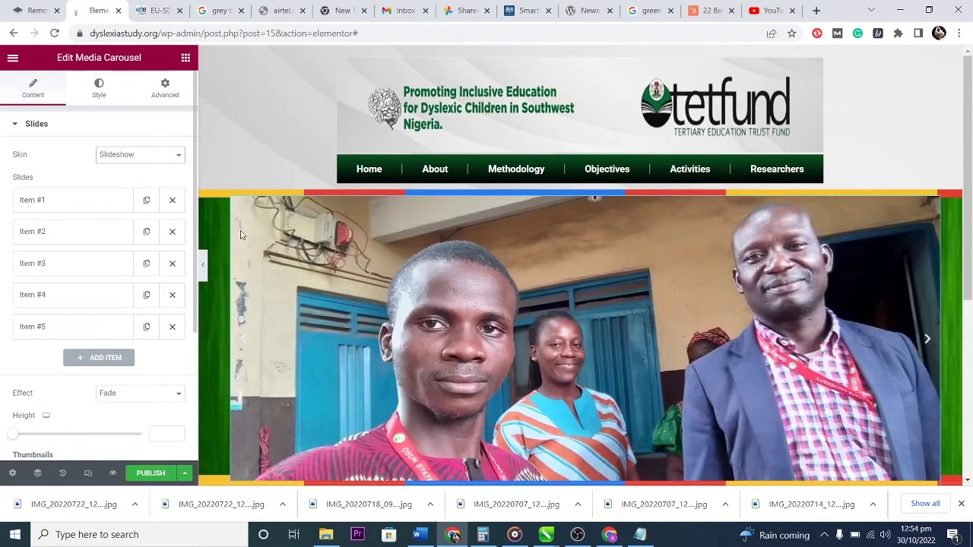
pyautogui.scroll(-3, 240, 235)
pyautogui.scroll(1, 427, 326)
pyautogui.click(137, 157)
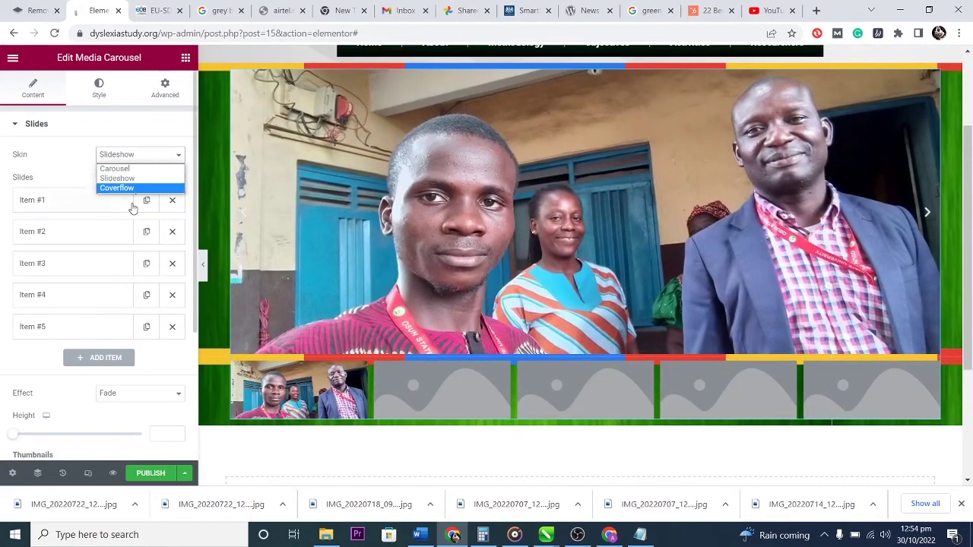
pyautogui.click(133, 190)
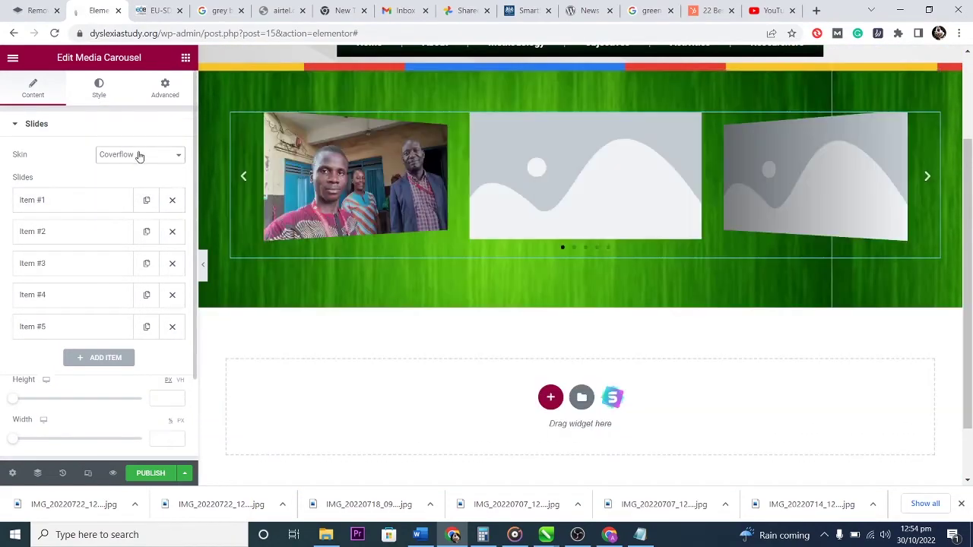
pyautogui.click(137, 157)
pyautogui.click(139, 169)
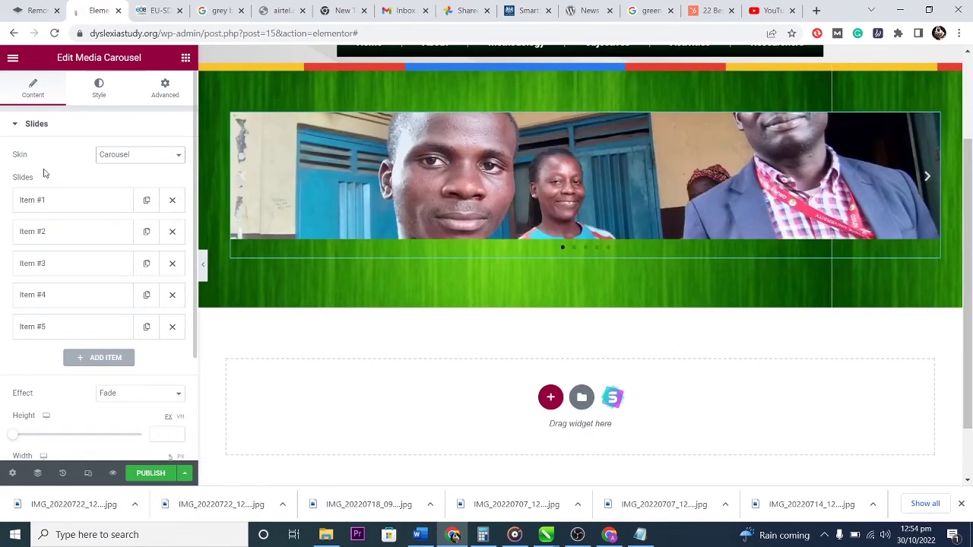
pyautogui.scroll(-2, 20, 370)
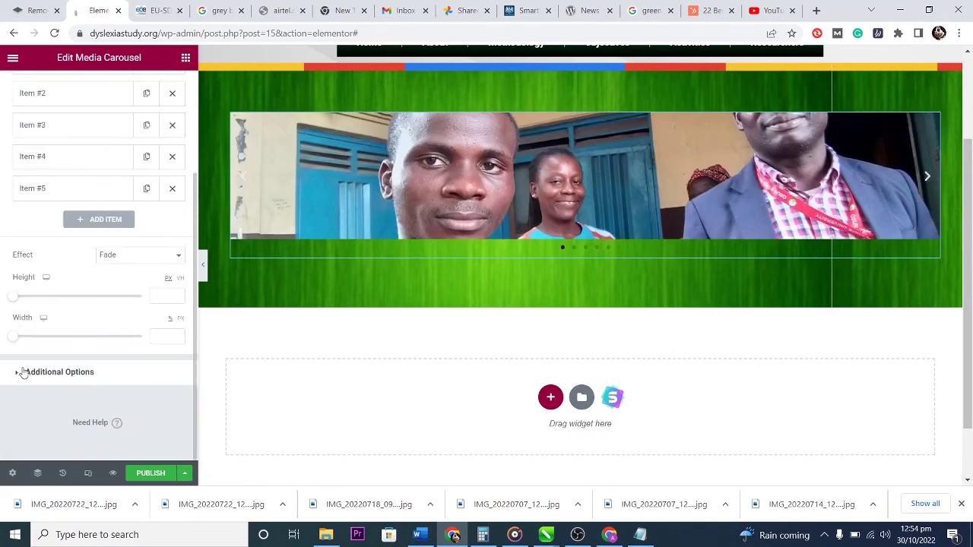
pyautogui.click(23, 372)
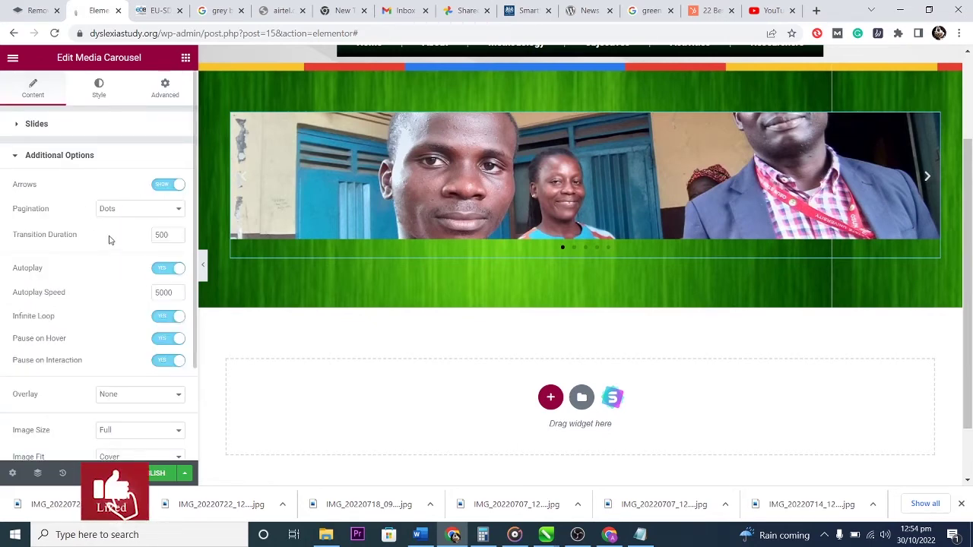
pyautogui.scroll(-2, 92, 342)
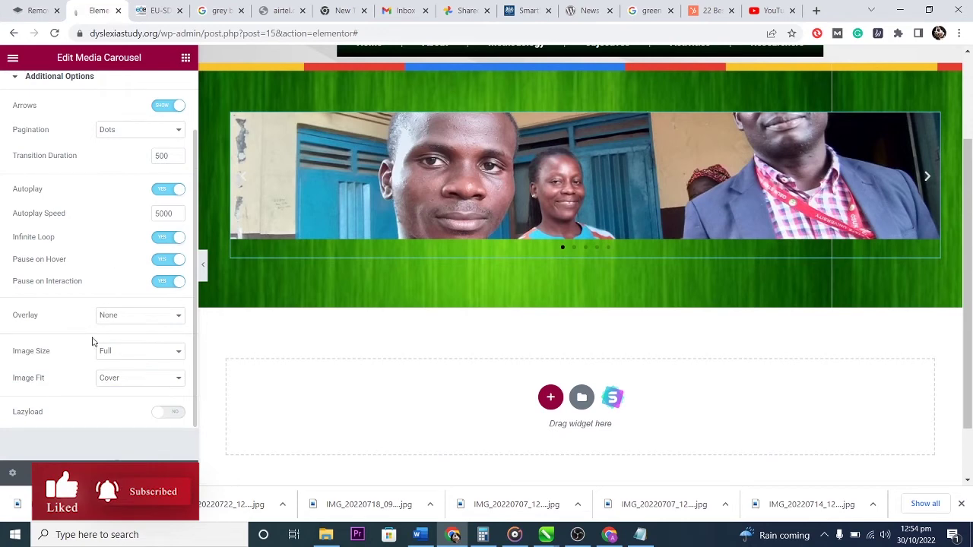
pyautogui.click(137, 317)
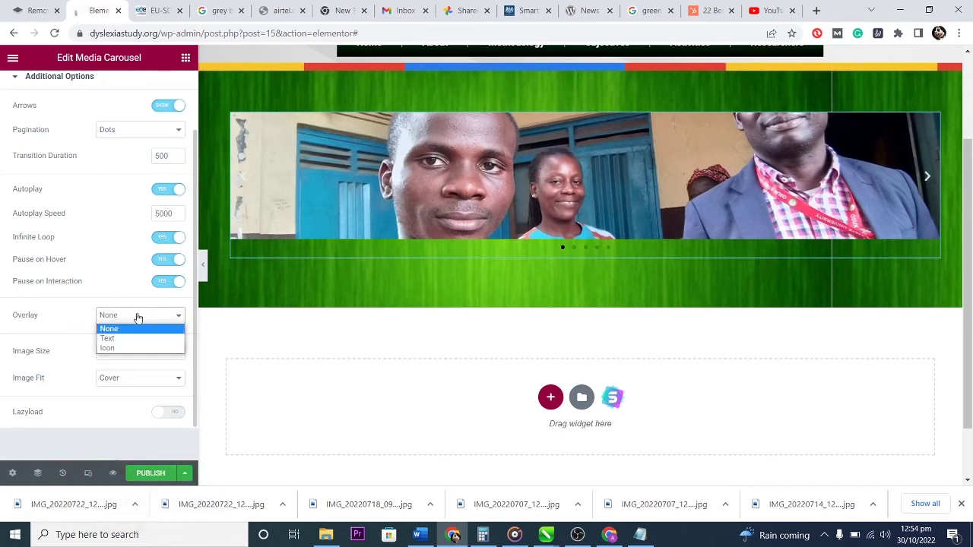
pyautogui.click(137, 317)
pyautogui.click(138, 317)
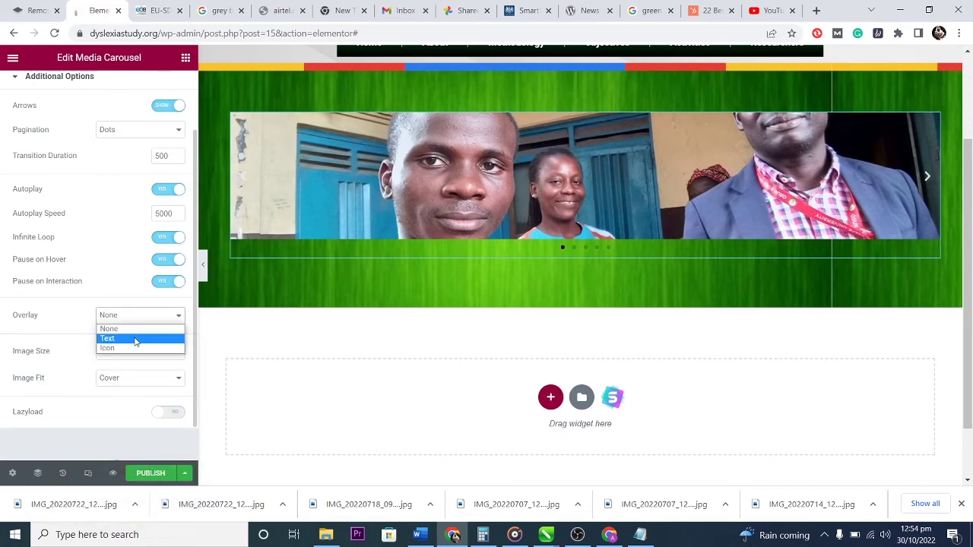
pyautogui.click(135, 338)
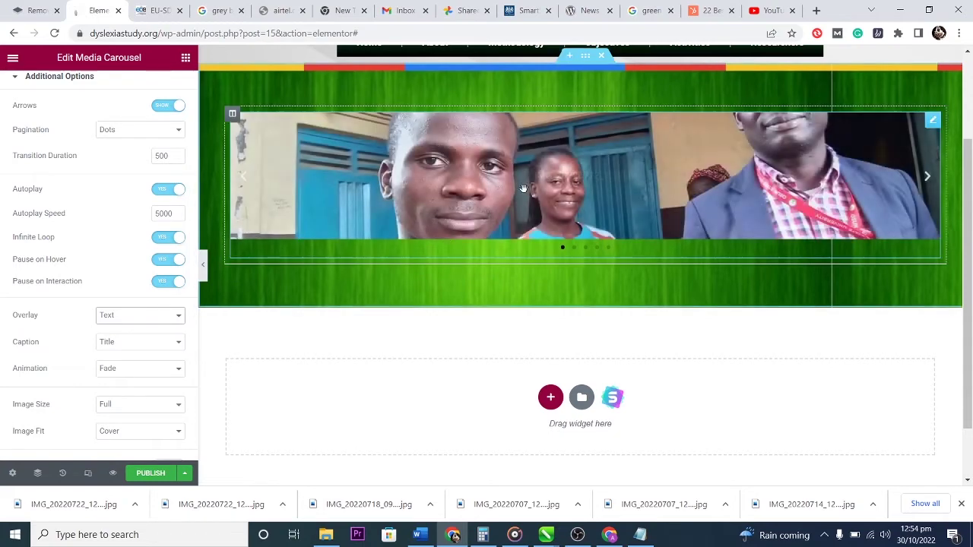
pyautogui.click(138, 317)
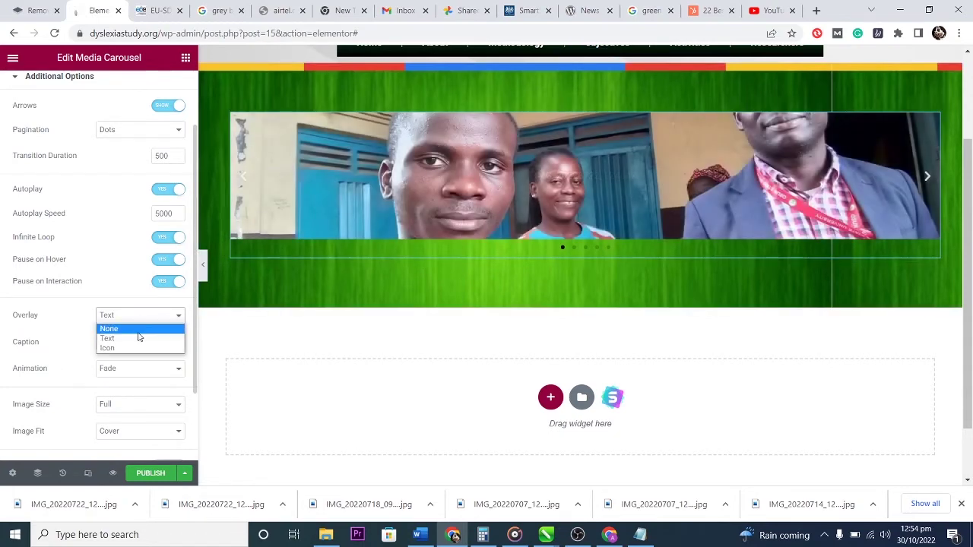
pyautogui.click(139, 328)
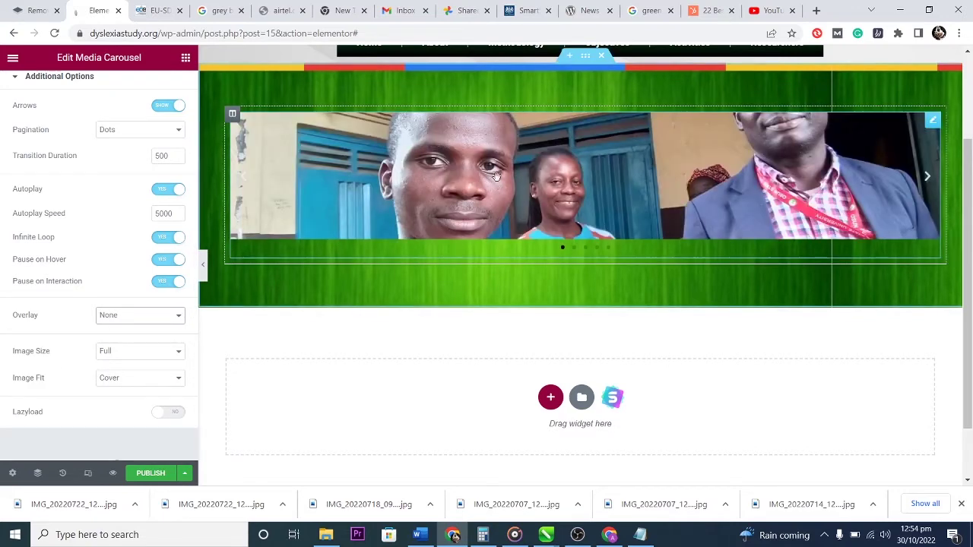
pyautogui.click(148, 353)
pyautogui.click(148, 354)
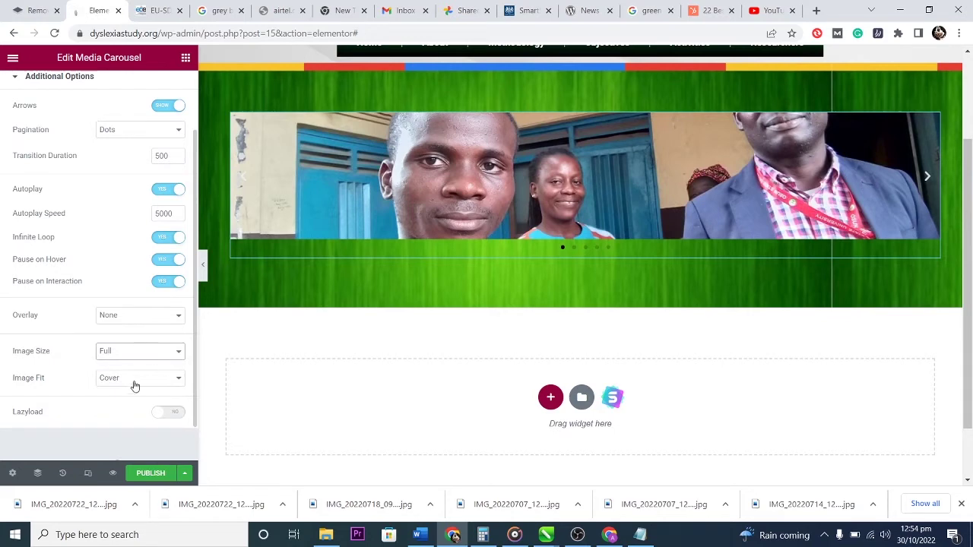
pyautogui.click(137, 379)
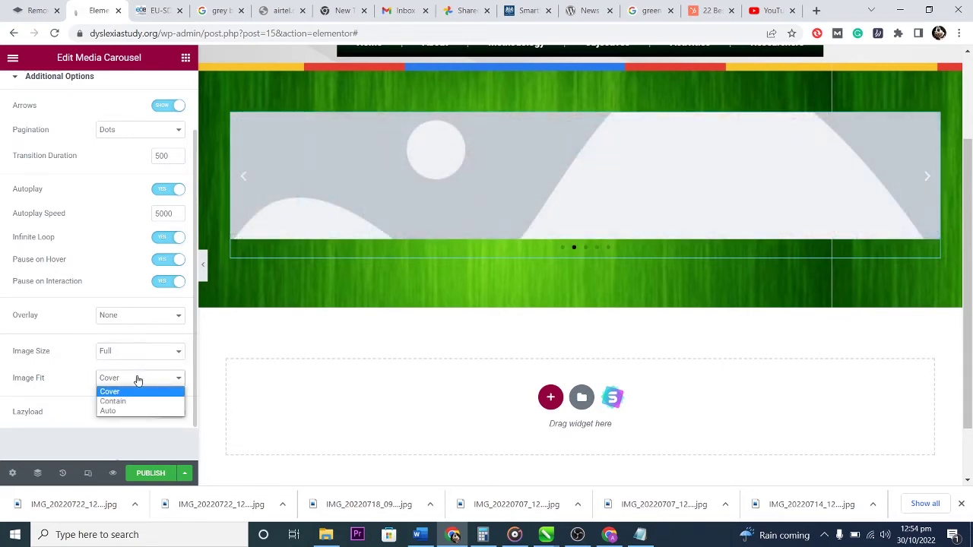
pyautogui.click(133, 402)
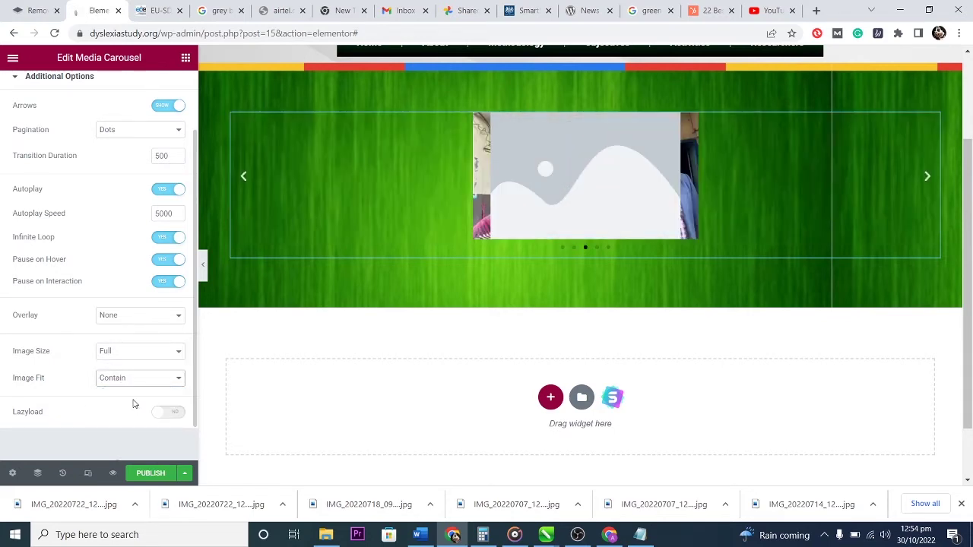
pyautogui.click(144, 382)
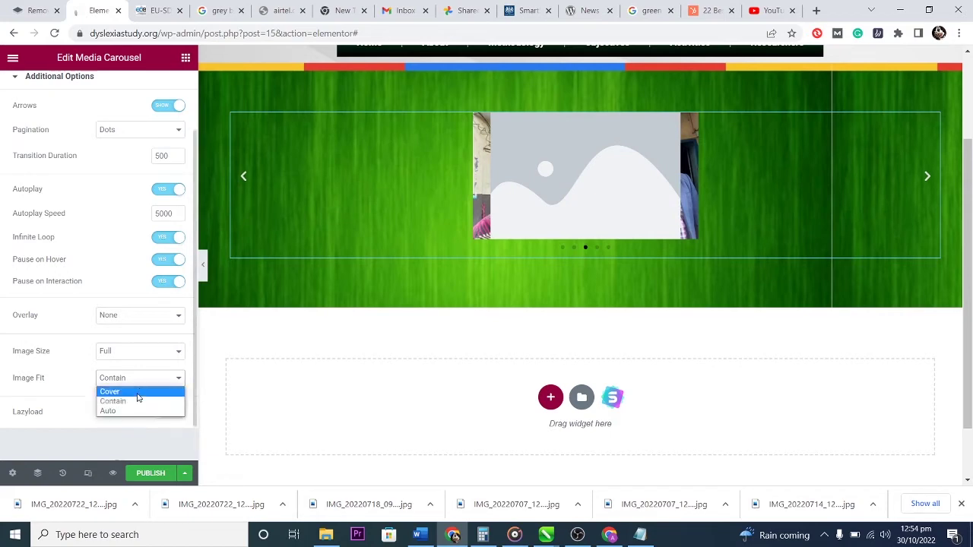
pyautogui.click(136, 394)
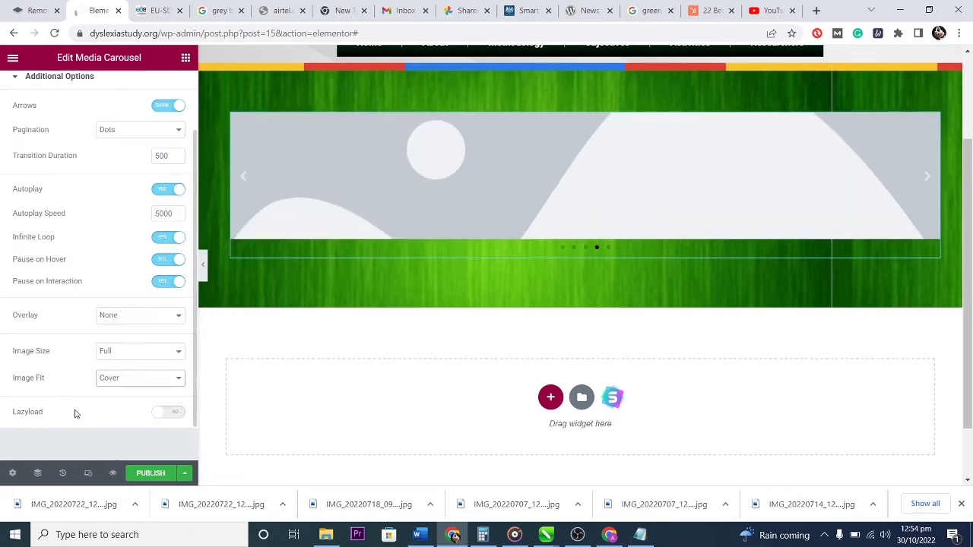
pyautogui.click(171, 413)
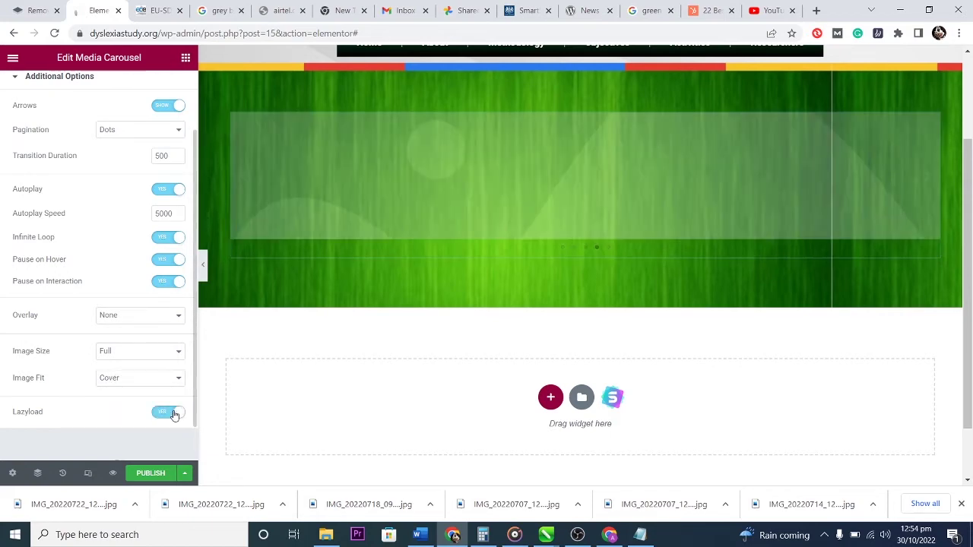
pyautogui.click(169, 413)
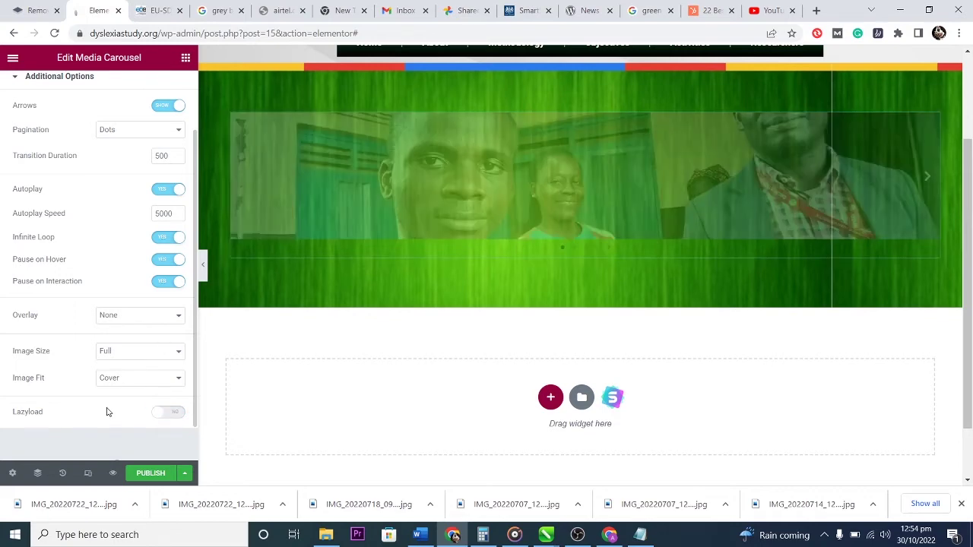
pyautogui.scroll(2, 106, 408)
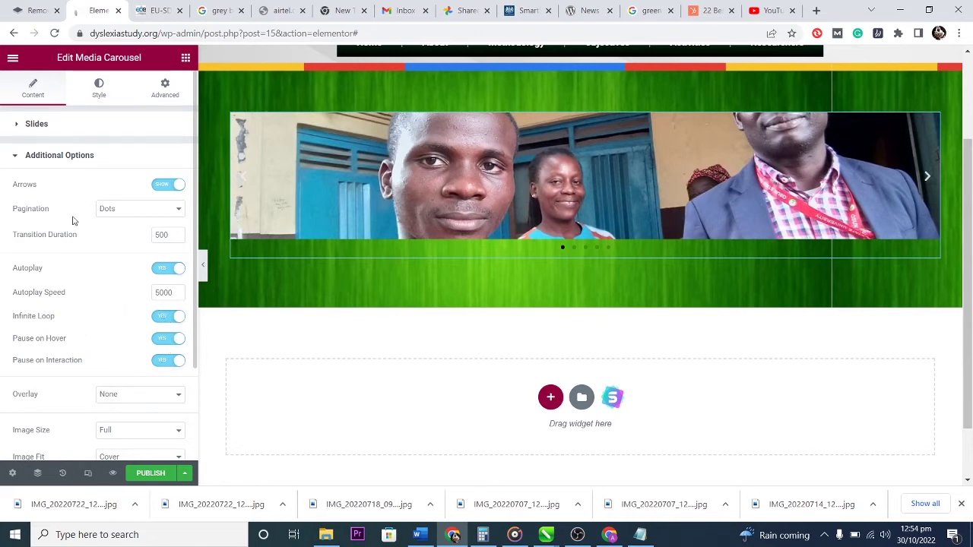
pyautogui.click(19, 126)
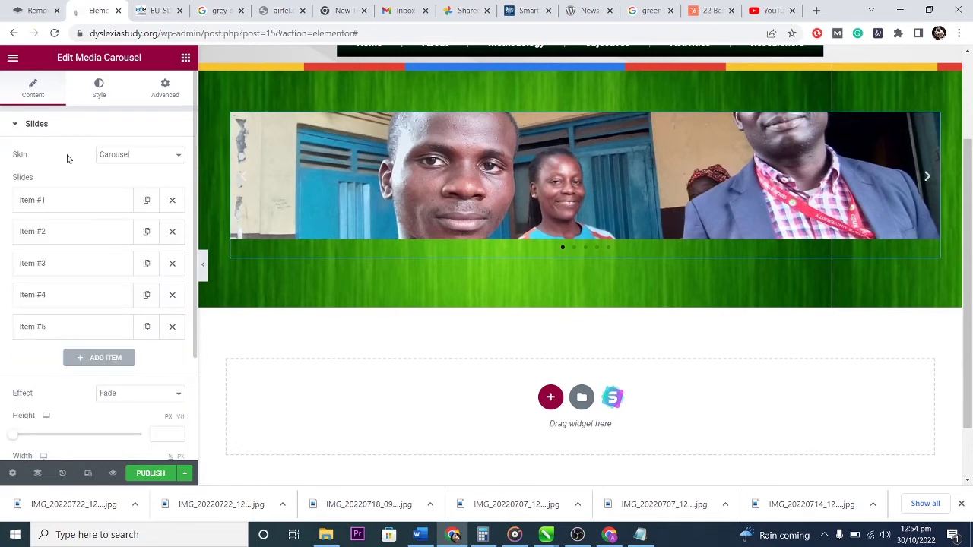
pyautogui.click(16, 125)
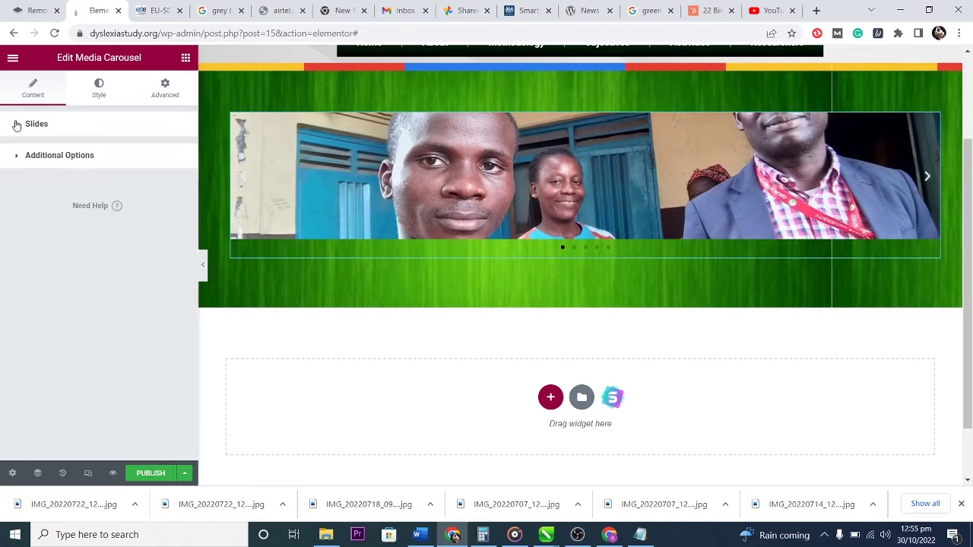
# Adjust the carousel Height slider up and back down to about 408 px.
pyautogui.click(18, 126)
pyautogui.click(58, 198)
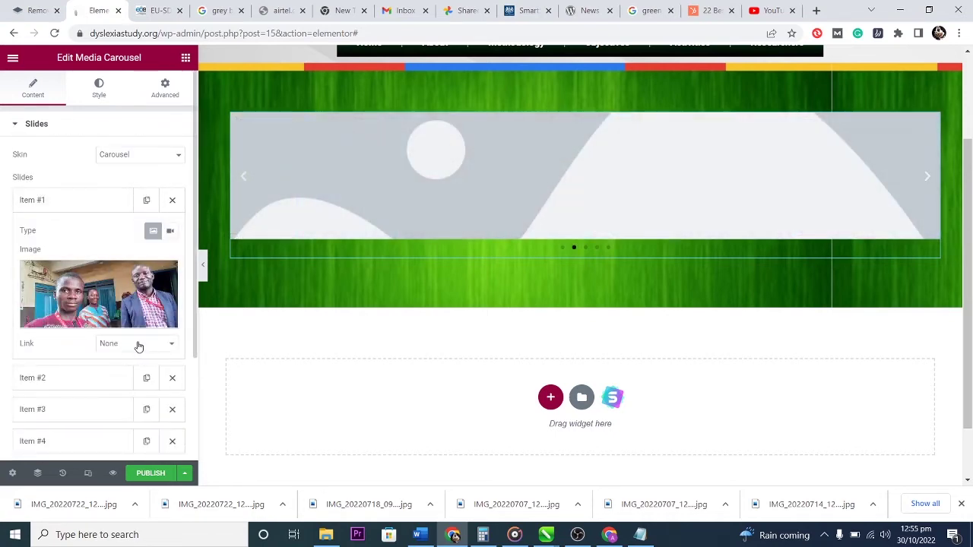
pyautogui.scroll(-1, 98, 304)
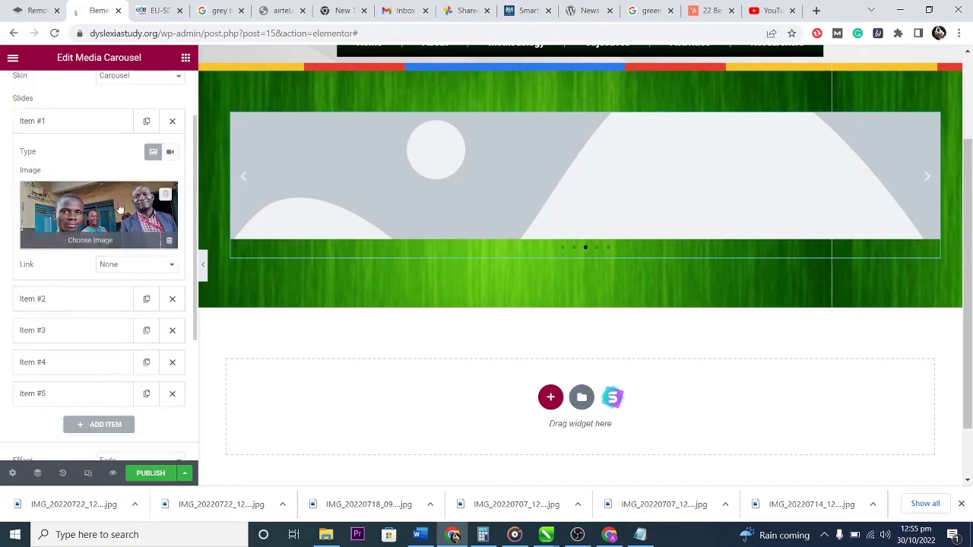
pyautogui.scroll(-2, 106, 284)
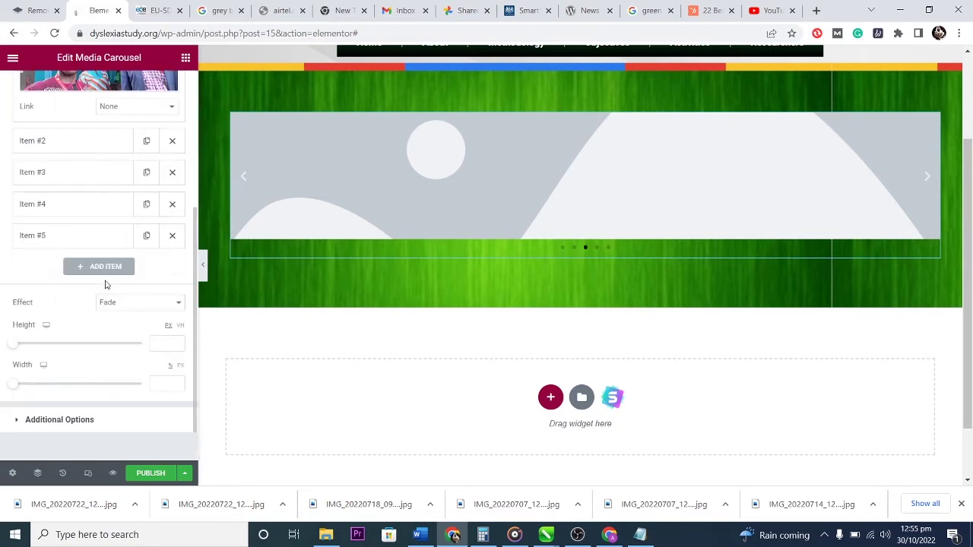
pyautogui.scroll(-1, 85, 353)
pyautogui.moveTo(13, 297); pyautogui.dragTo(59, 301)
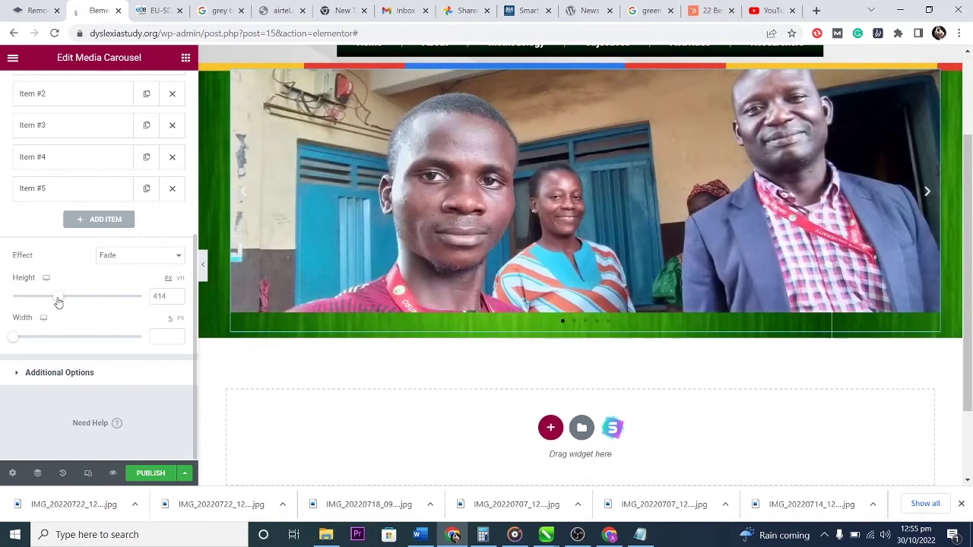
pyautogui.moveTo(61, 301); pyautogui.dragTo(78, 302)
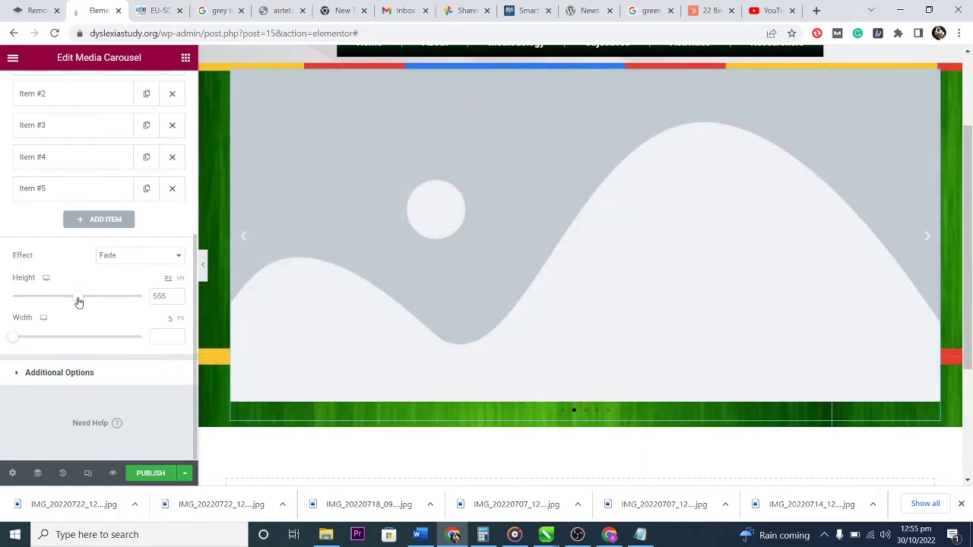
pyautogui.moveTo(78, 301); pyautogui.dragTo(57, 290)
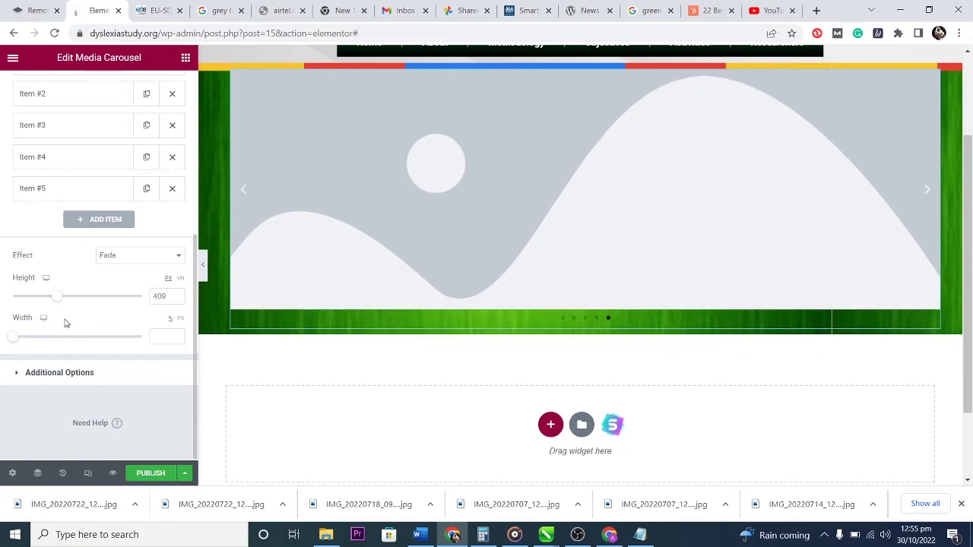
# Set the carousel Width to 70% so green shows on both sides.
pyautogui.scroll(2, 432, 353)
pyautogui.scroll(-1, 430, 350)
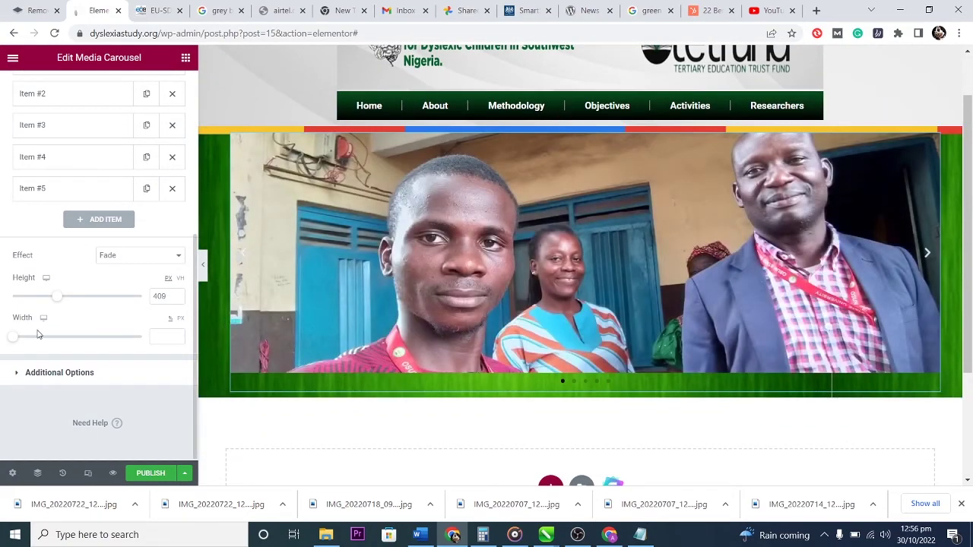
pyautogui.moveTo(10, 340); pyautogui.dragTo(63, 345)
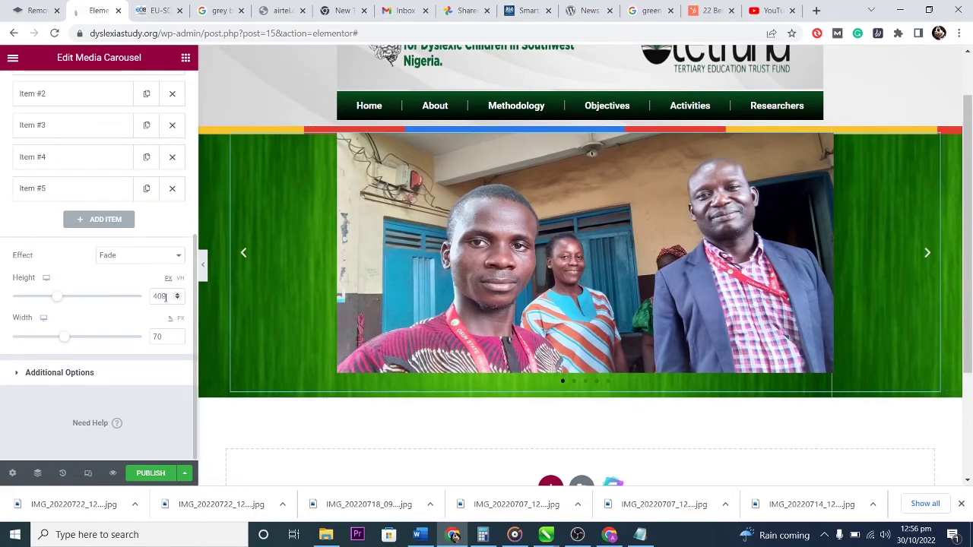
# Put the classroom meeting photo on carousel slide 2.
pyautogui.scroll(3, 90, 198)
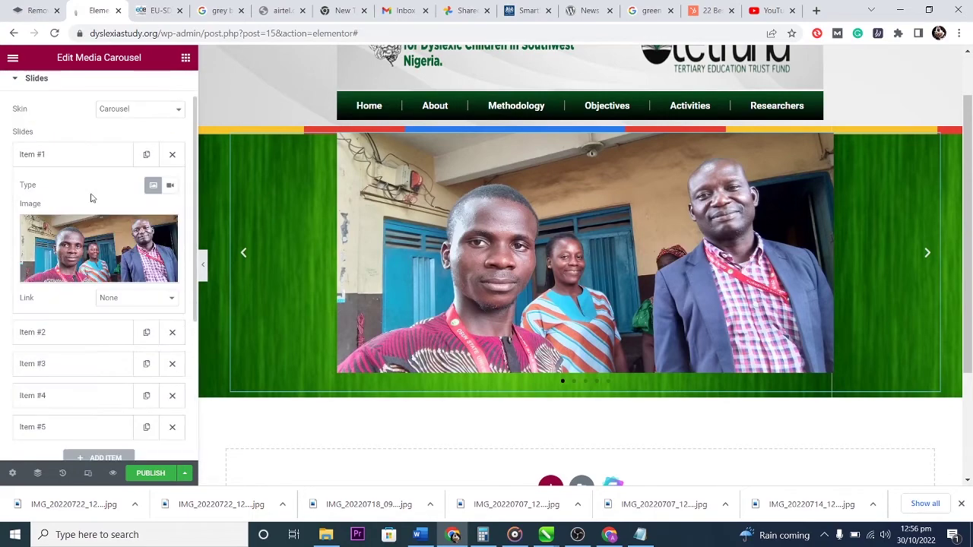
pyautogui.click(81, 156)
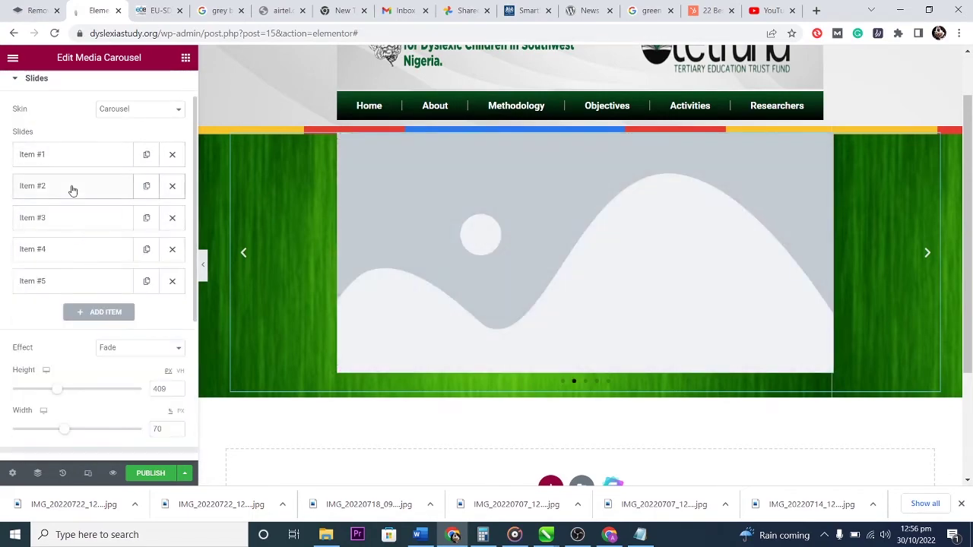
pyautogui.click(72, 190)
pyautogui.click(81, 275)
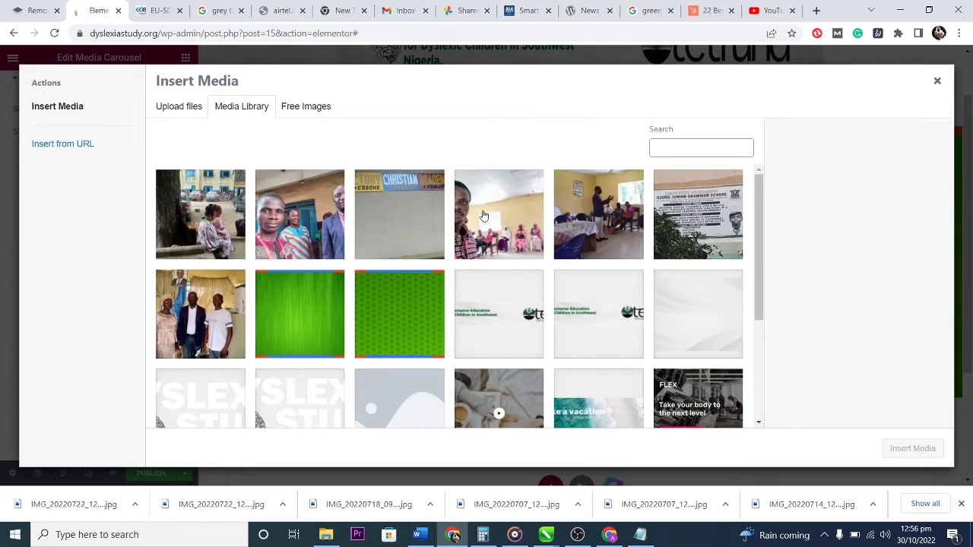
pyautogui.click(483, 218)
pyautogui.click(579, 221)
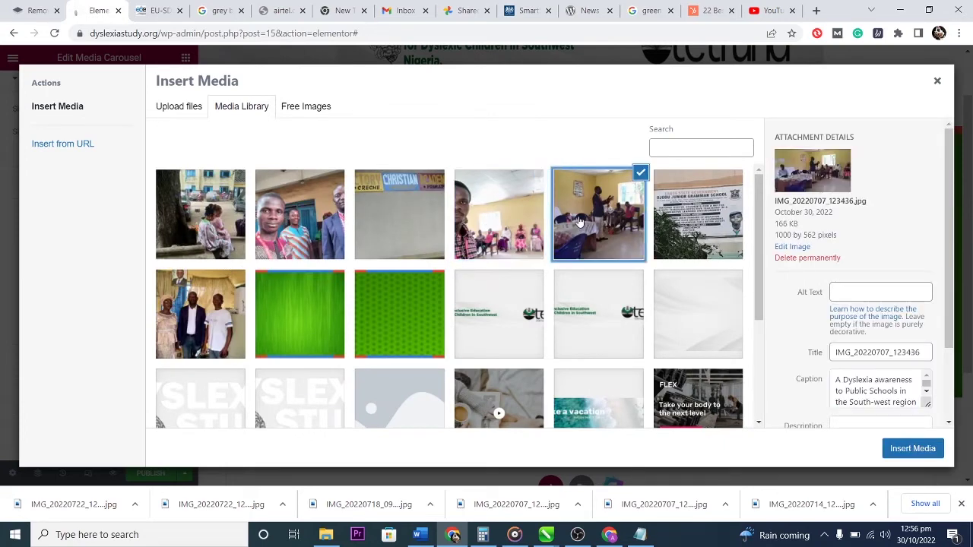
pyautogui.click(912, 448)
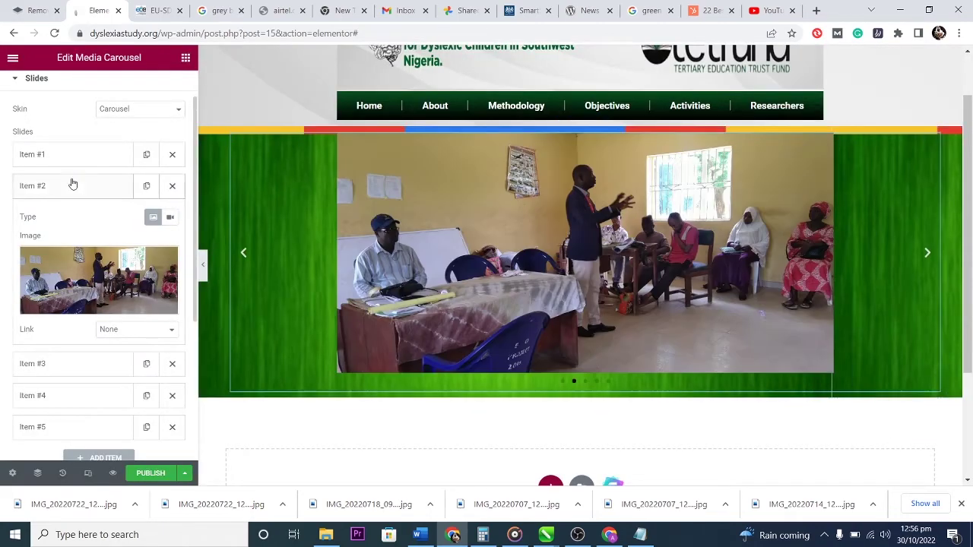
# Put the classroom selfie photo on slide 3.
pyautogui.click(71, 184)
pyautogui.click(73, 221)
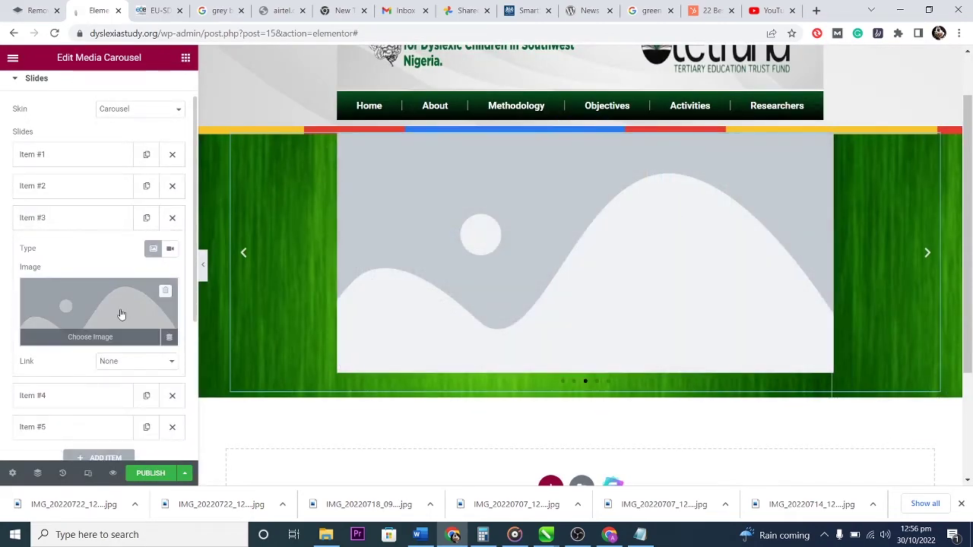
pyautogui.click(119, 313)
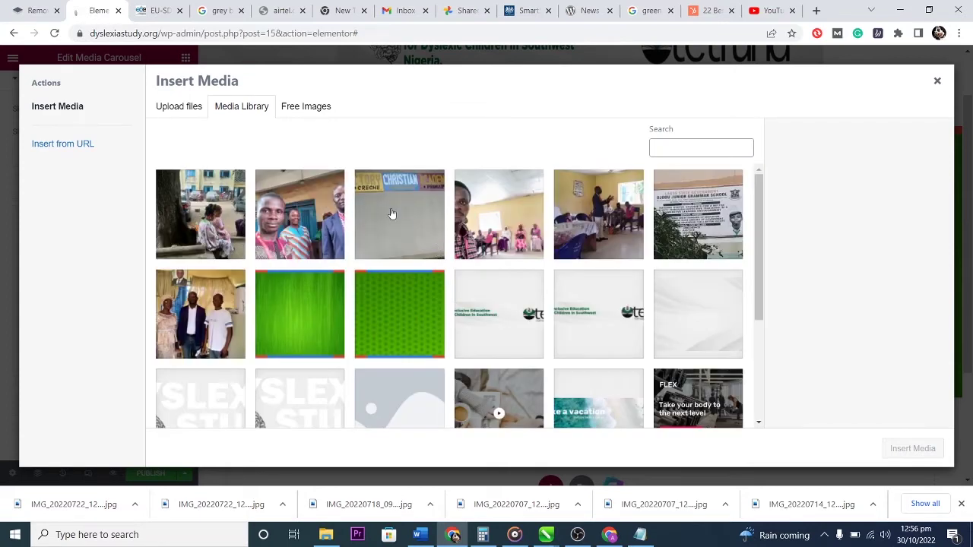
pyautogui.click(490, 212)
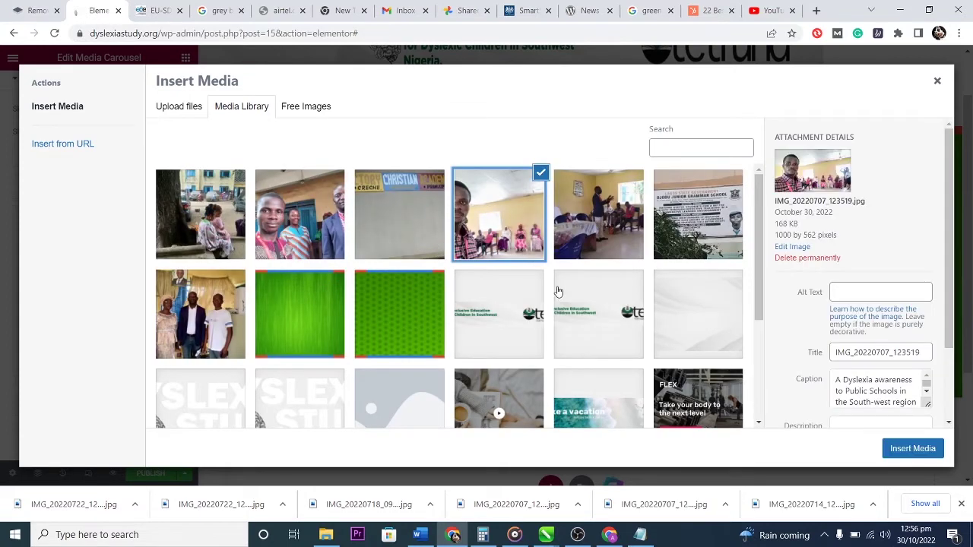
pyautogui.click(902, 449)
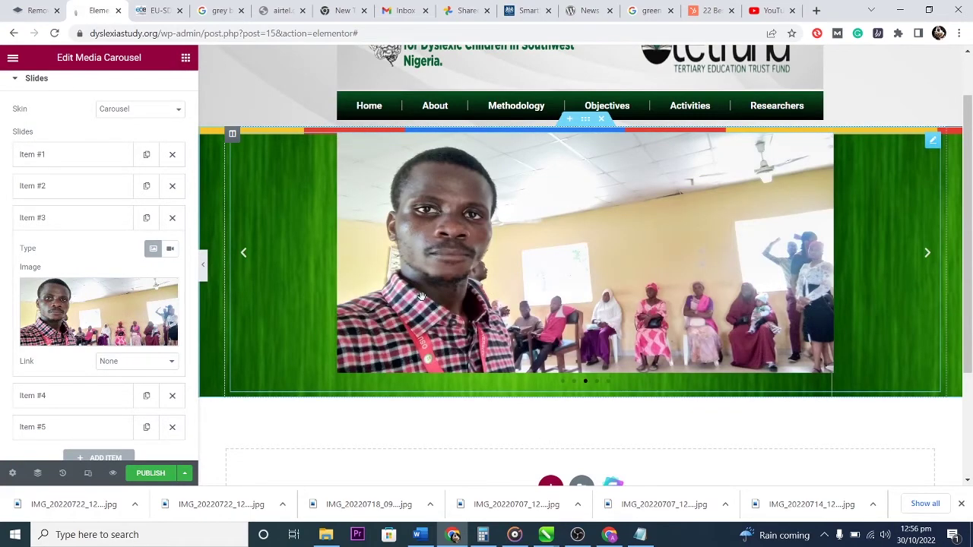
# Give slide 4 the group photo and slide 5 the school signboard photo.
pyautogui.click(68, 220)
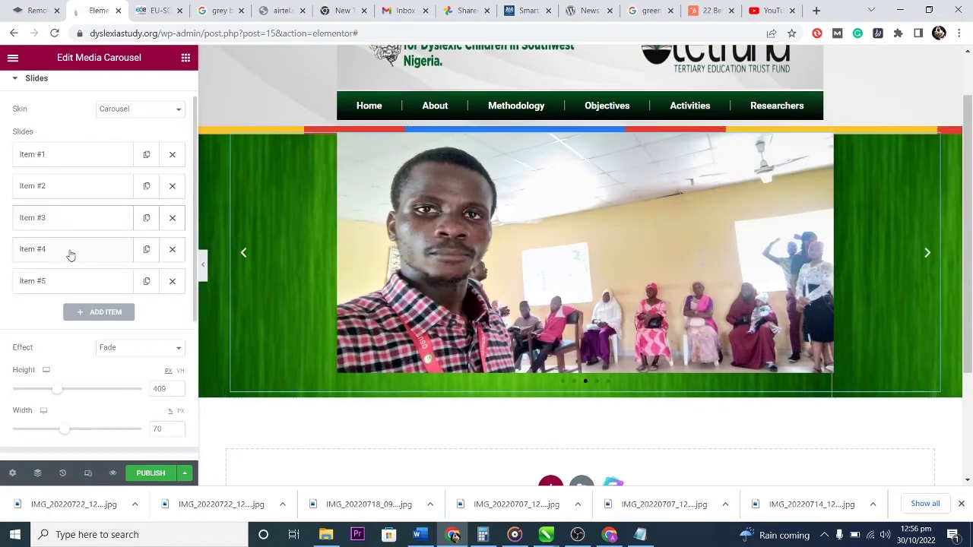
pyautogui.click(70, 250)
pyautogui.click(99, 341)
pyautogui.click(200, 310)
pyautogui.click(910, 447)
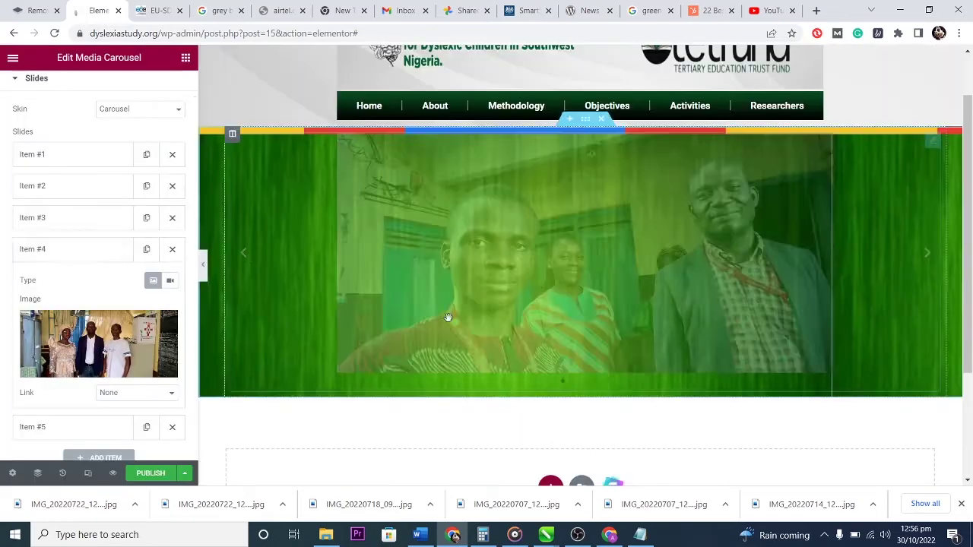
pyautogui.click(69, 427)
pyautogui.click(99, 372)
pyautogui.click(697, 214)
pyautogui.click(910, 449)
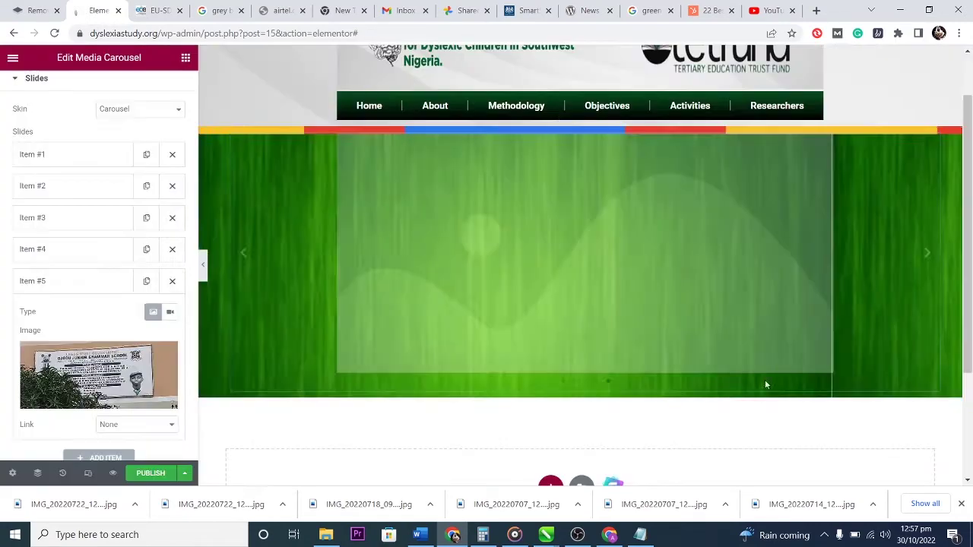
pyautogui.click(68, 281)
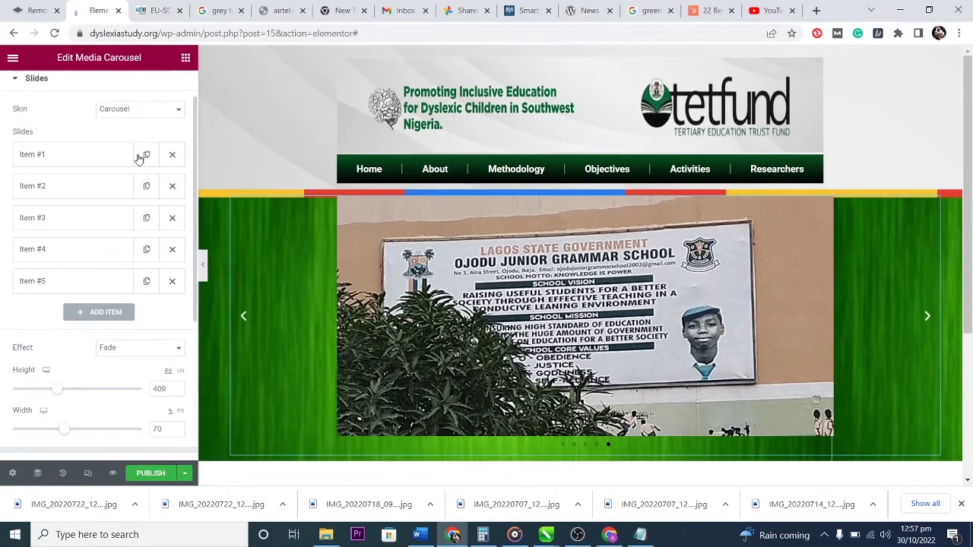
pyautogui.scroll(1, 68, 129)
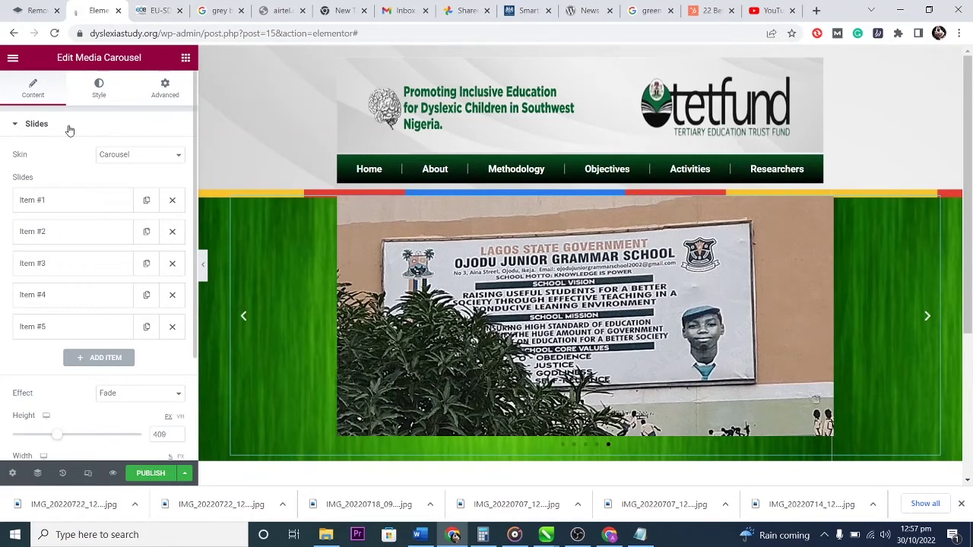
# Unlink the carousel's margins and set its top margin to -19.
pyautogui.click(165, 89)
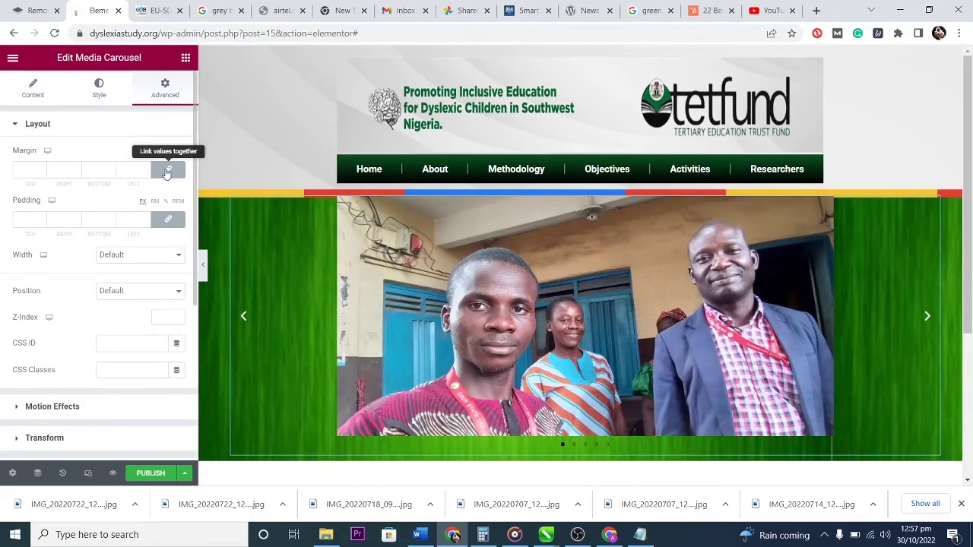
pyautogui.click(167, 171)
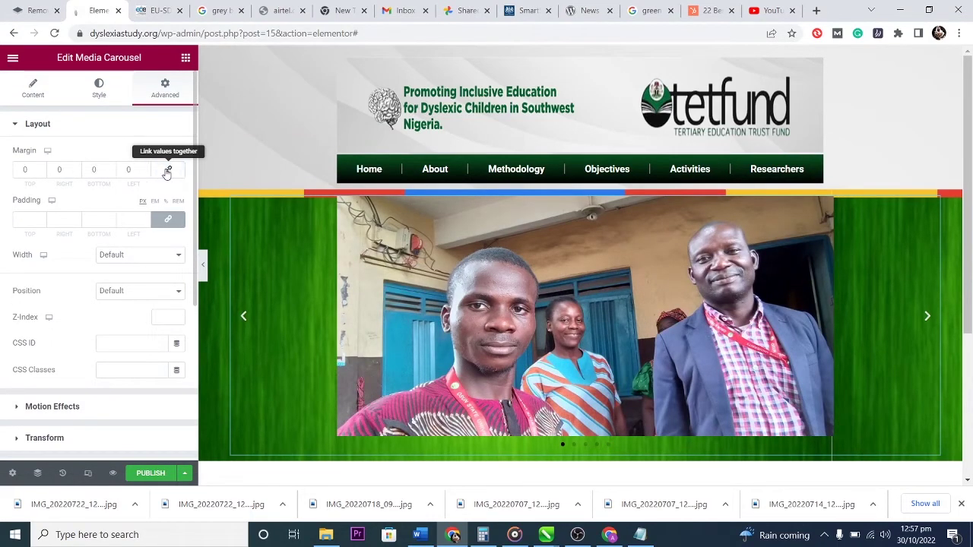
pyautogui.click(43, 167)
pyautogui.click(43, 168)
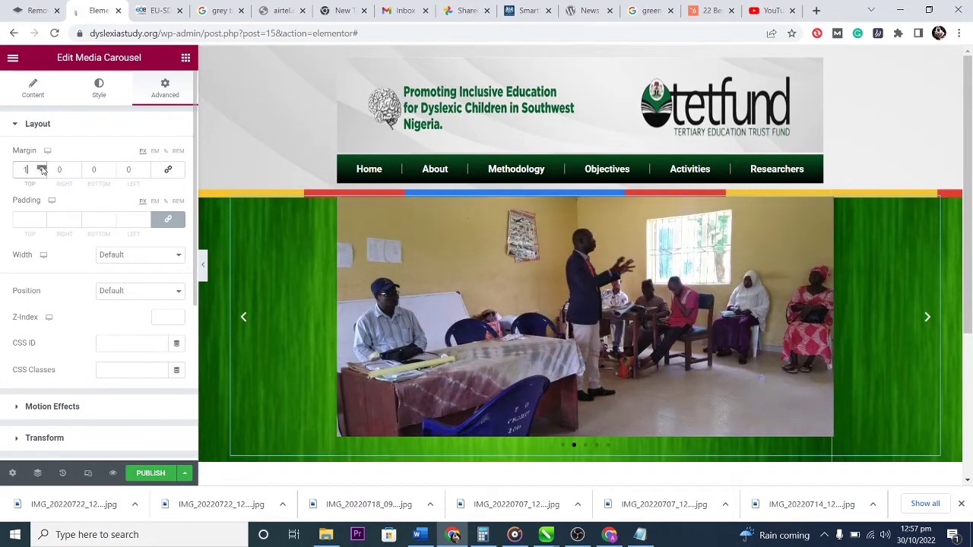
pyautogui.click(43, 167)
pyautogui.click(43, 167)
pyautogui.moveTo(42, 173); pyautogui.dragTo(41, 174)
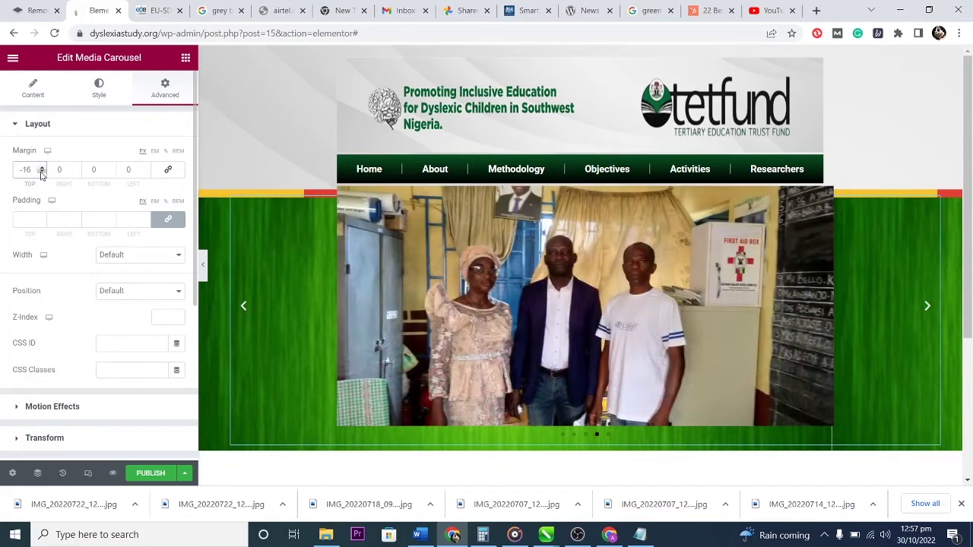
pyautogui.click(42, 173)
pyautogui.click(42, 174)
pyautogui.click(42, 173)
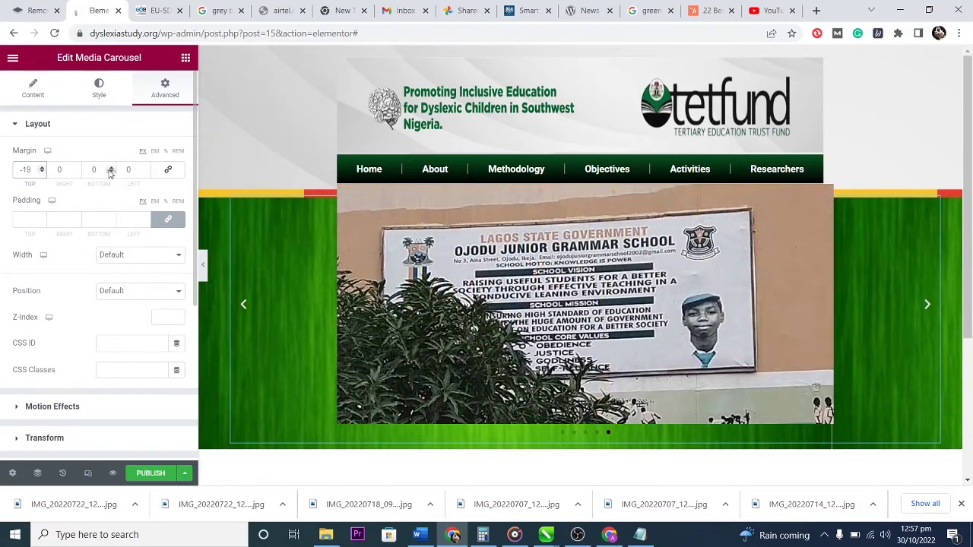
# Try left margin values of -2 and -1, then settle back on 0.
pyautogui.click(147, 170)
pyautogui.click(146, 171)
pyautogui.click(147, 172)
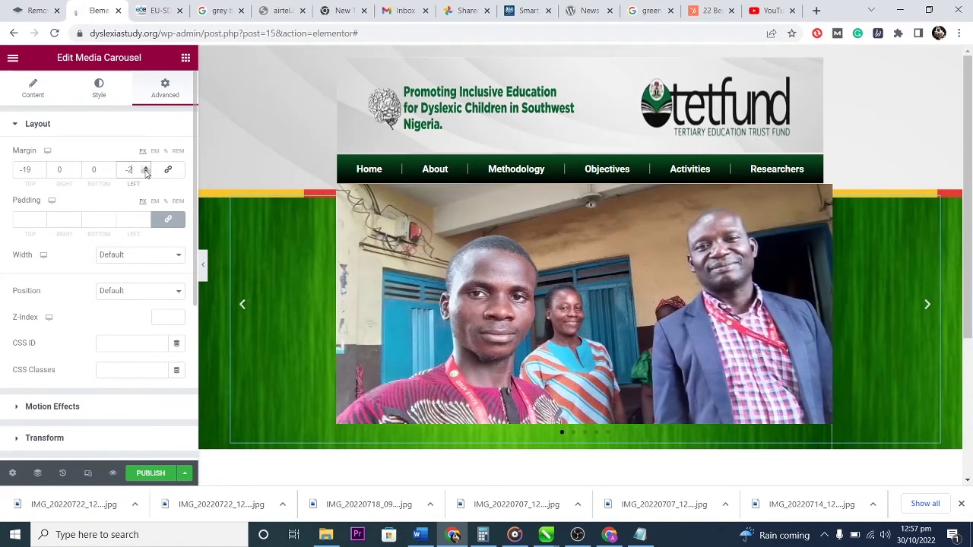
pyautogui.click(147, 169)
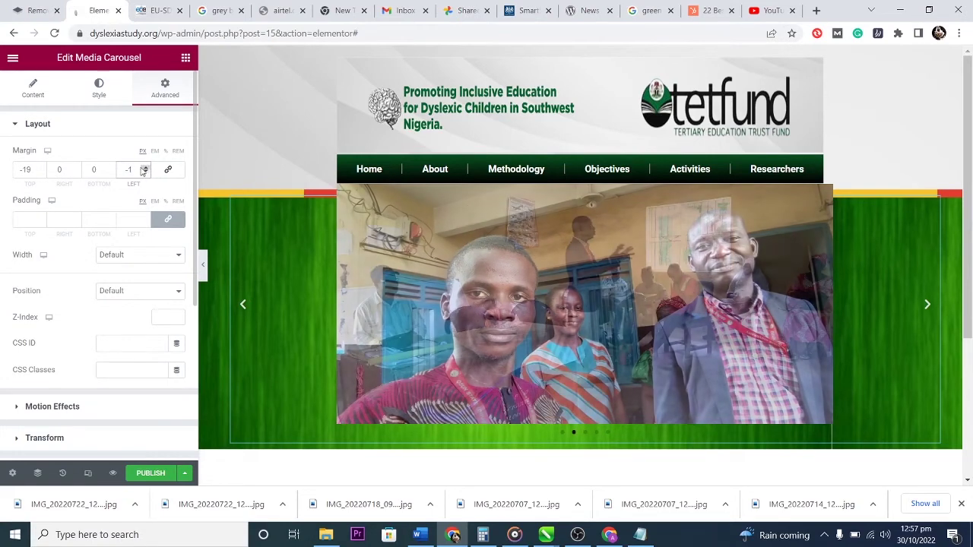
pyautogui.click(146, 172)
pyautogui.click(148, 169)
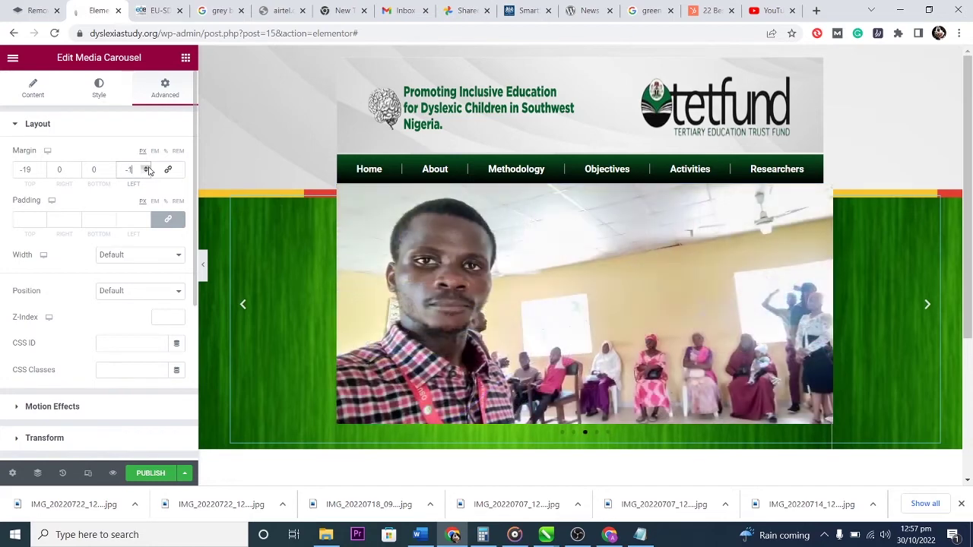
pyautogui.click(148, 168)
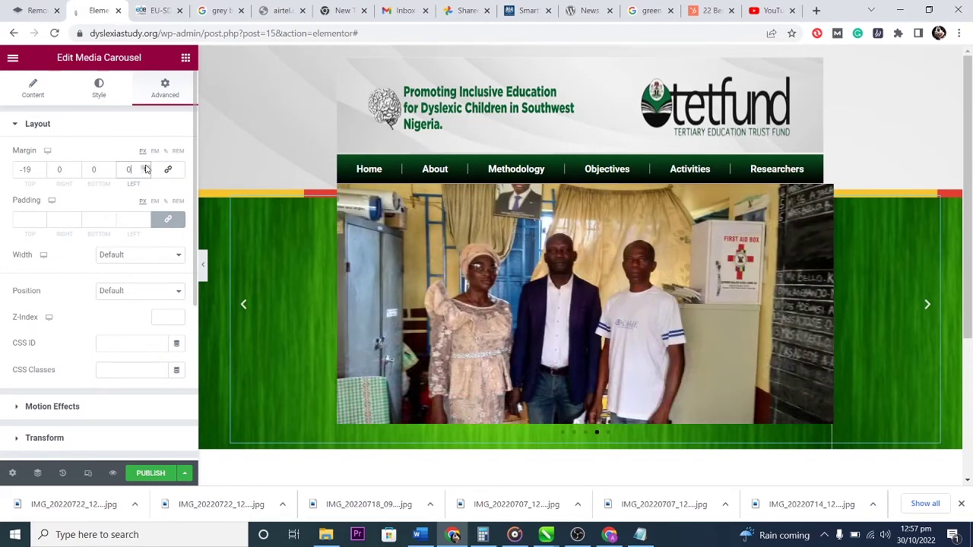
# Raise the carousel's right margin to 18.
pyautogui.click(76, 168)
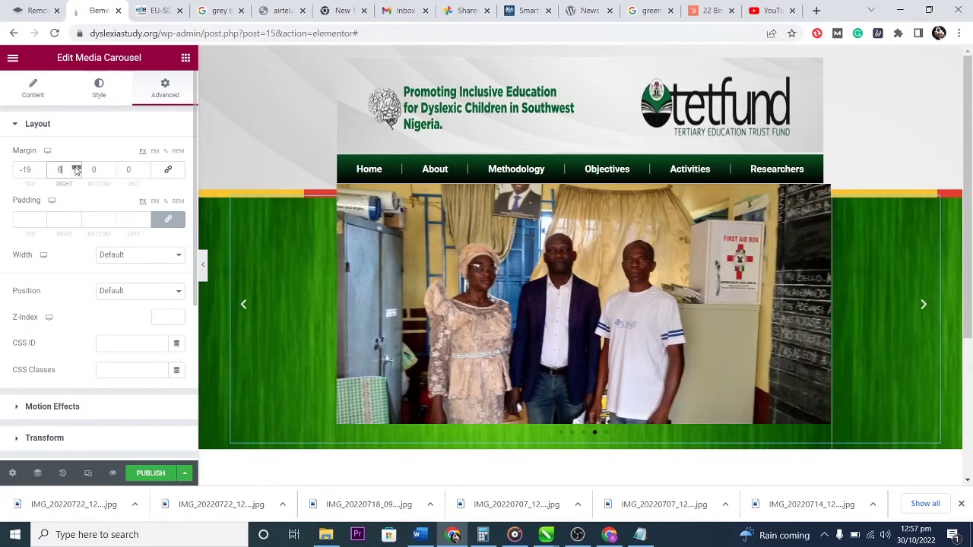
pyautogui.click(76, 167)
pyautogui.click(76, 167)
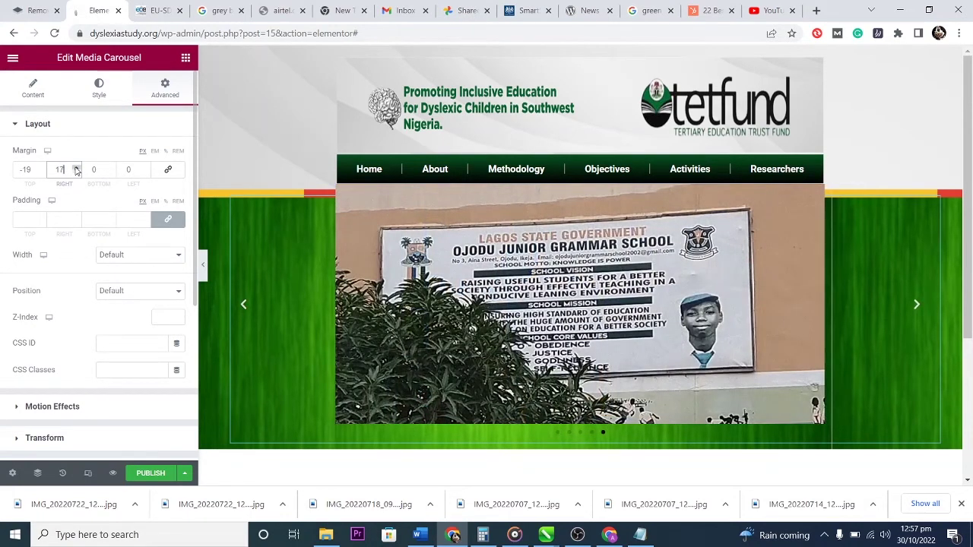
pyautogui.click(76, 168)
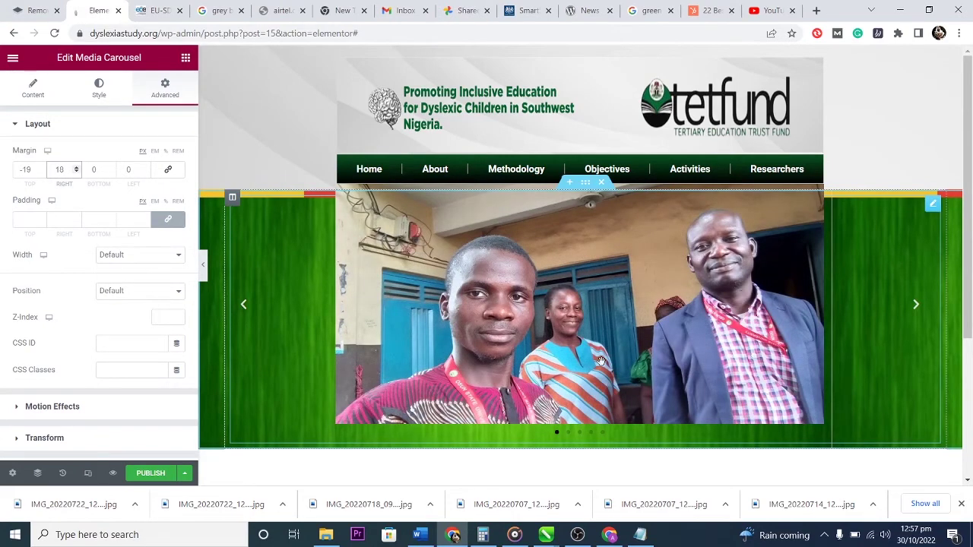
pyautogui.scroll(-2, 600, 358)
pyautogui.scroll(2, 600, 361)
pyautogui.scroll(-2, 582, 282)
pyautogui.scroll(2, 584, 284)
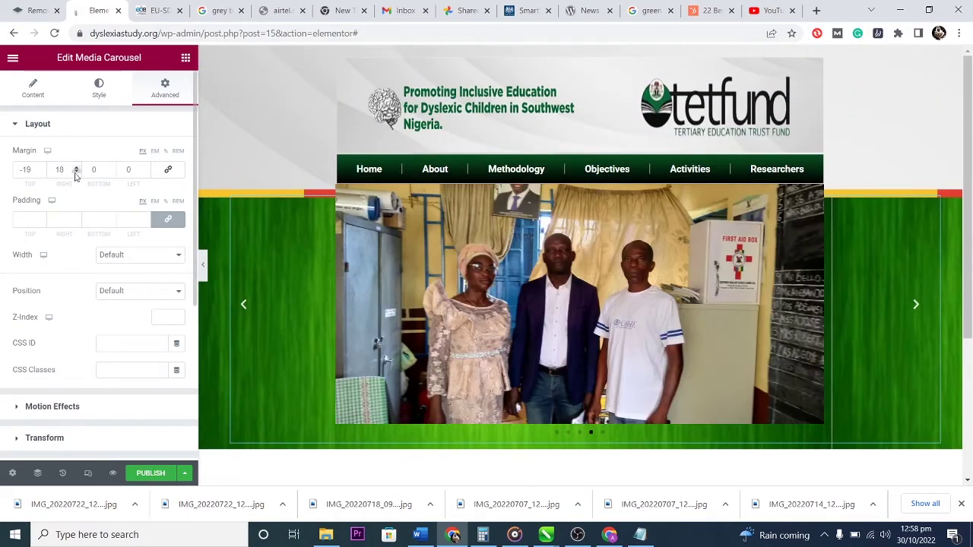
# Fine-tune the left and right margins again, then return to the carousel's Content settings.
pyautogui.click(145, 173)
pyautogui.click(146, 168)
pyautogui.click(146, 168)
pyautogui.click(76, 169)
pyautogui.click(76, 168)
pyautogui.click(33, 88)
pyautogui.scroll(-2, 541, 413)
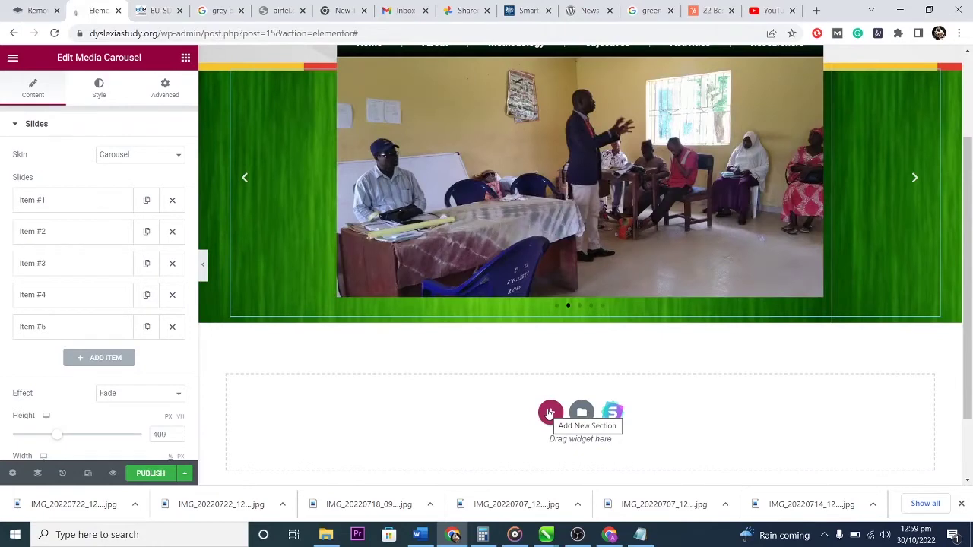
# Add a one-column section below the carousel and drop a Shortcode widget into it.
pyautogui.click(550, 412)
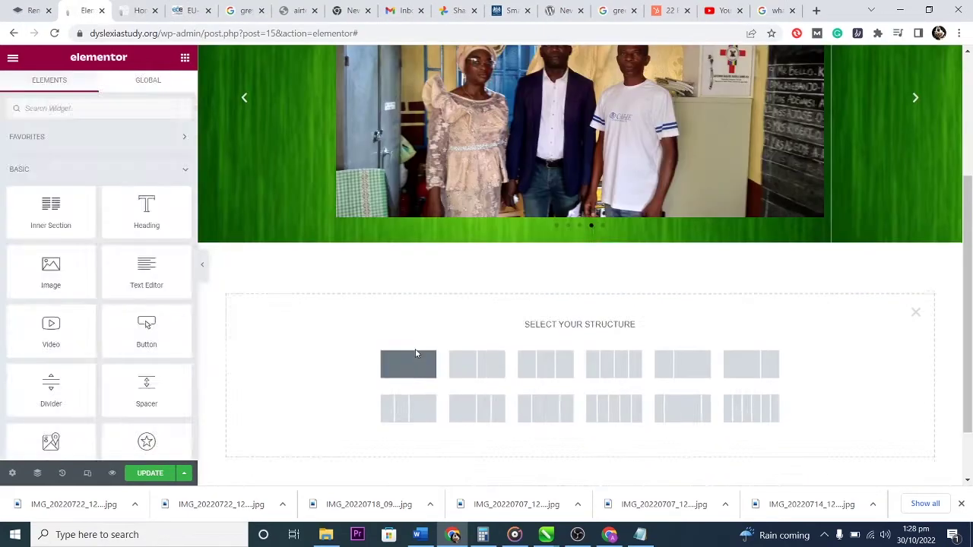
pyautogui.click(408, 363)
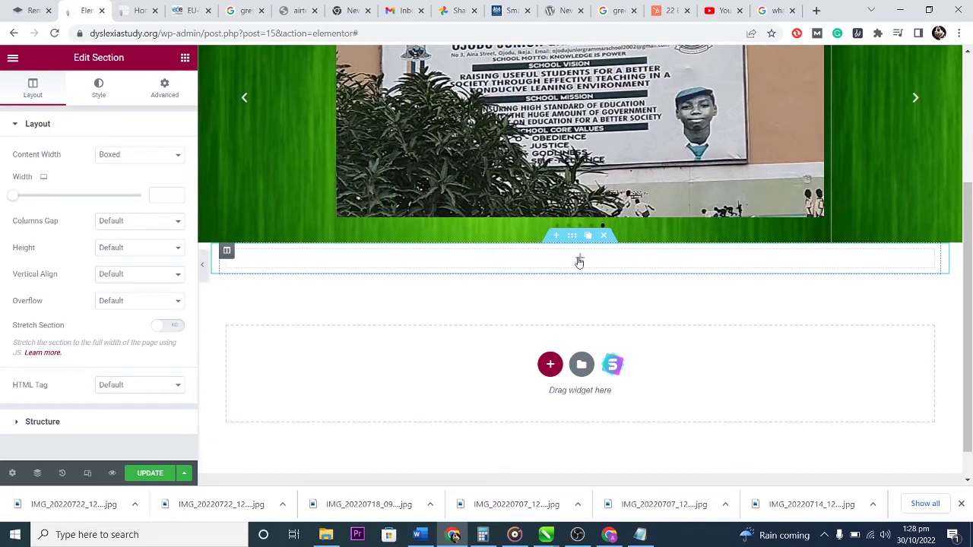
pyautogui.click(579, 261)
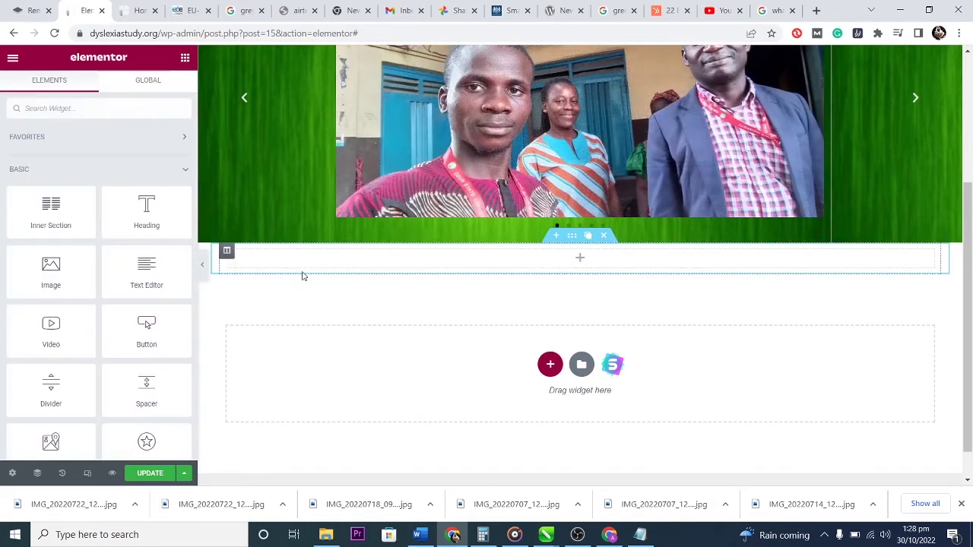
pyautogui.click(80, 108)
pyautogui.write('short')
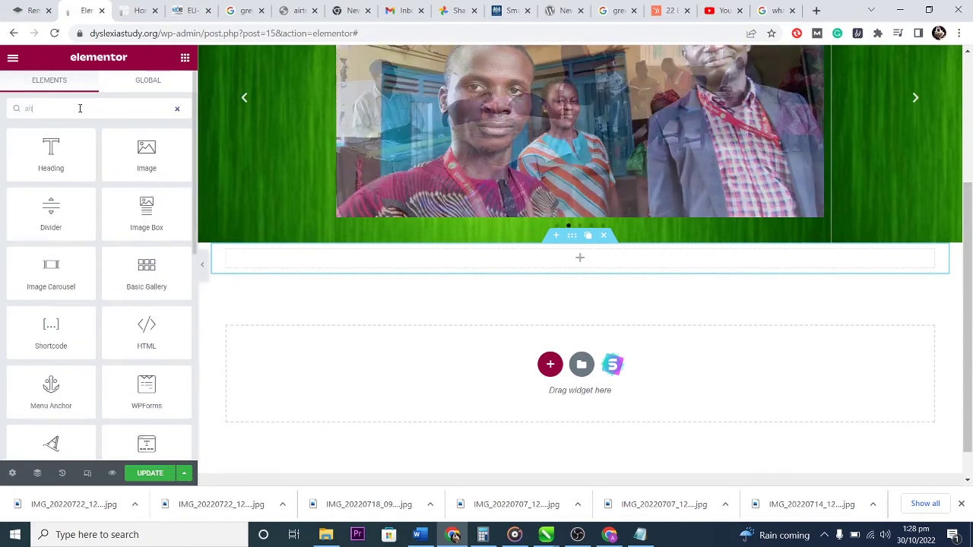
pyautogui.moveTo(51, 152); pyautogui.dragTo(595, 263)
# Enter [t4b-ticker] as the shortcode so the Latest Article ticker appears.
pyautogui.click(62, 197)
pyautogui.write("<?php echo do_shortcode('[t4b-ticker]'); ?>")
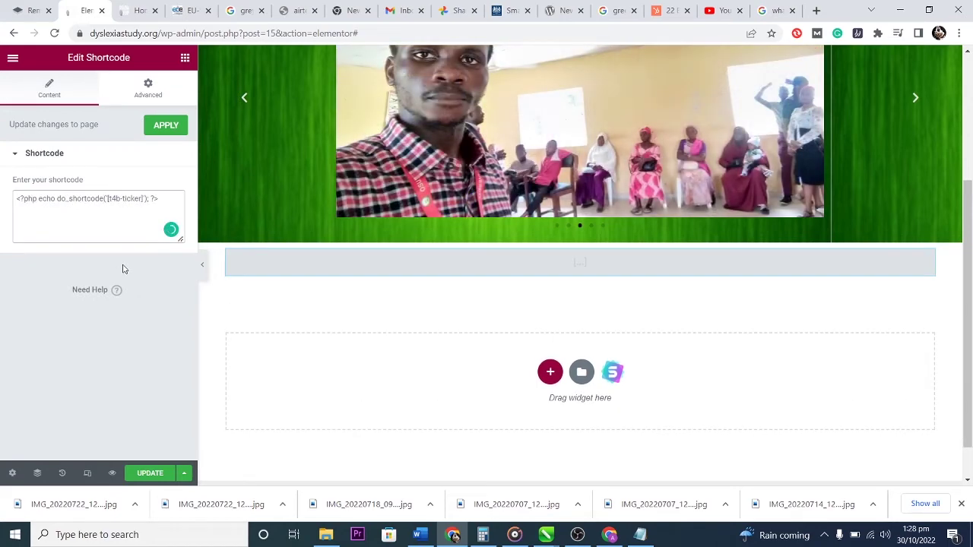
pyautogui.press('BackSpace')
pyautogui.press('BackSpace')
pyautogui.press('BackSpace')
pyautogui.press('BackSpace')
pyautogui.press('BackSpace')
pyautogui.press('BackSpace')
pyautogui.press('BackSpace')
pyautogui.press('BackSpace')
pyautogui.press('BackSpace')
pyautogui.press('BackSpace')
pyautogui.press('BackSpace')
pyautogui.press('BackSpace')
pyautogui.press('BackSpace')
pyautogui.press('BackSpace')
pyautogui.press('BackSpace')
pyautogui.press('BackSpace')
pyautogui.press('BackSpace')
pyautogui.press('BackSpace')
pyautogui.press('BackSpace')
pyautogui.press('BackSpace')
pyautogui.press('BackSpace')
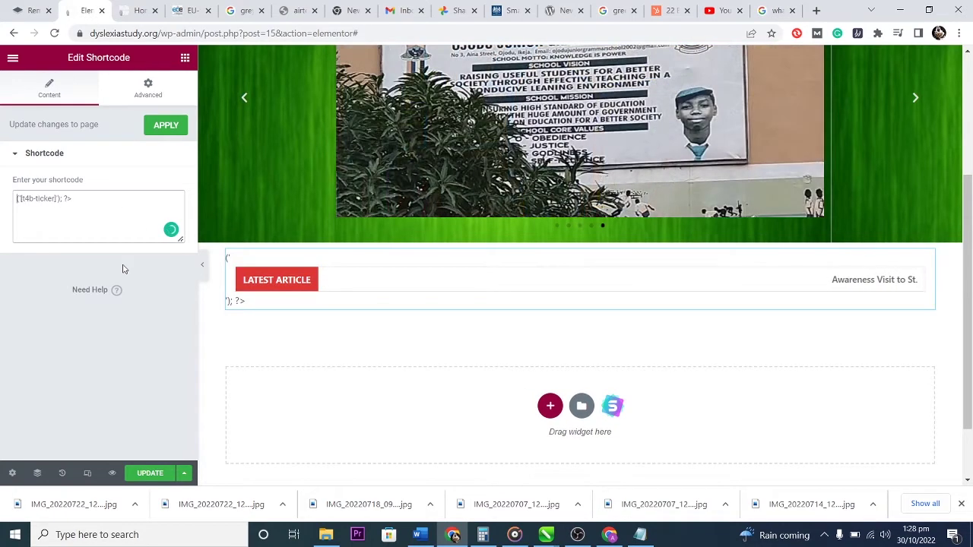
pyautogui.press('BackSpace')
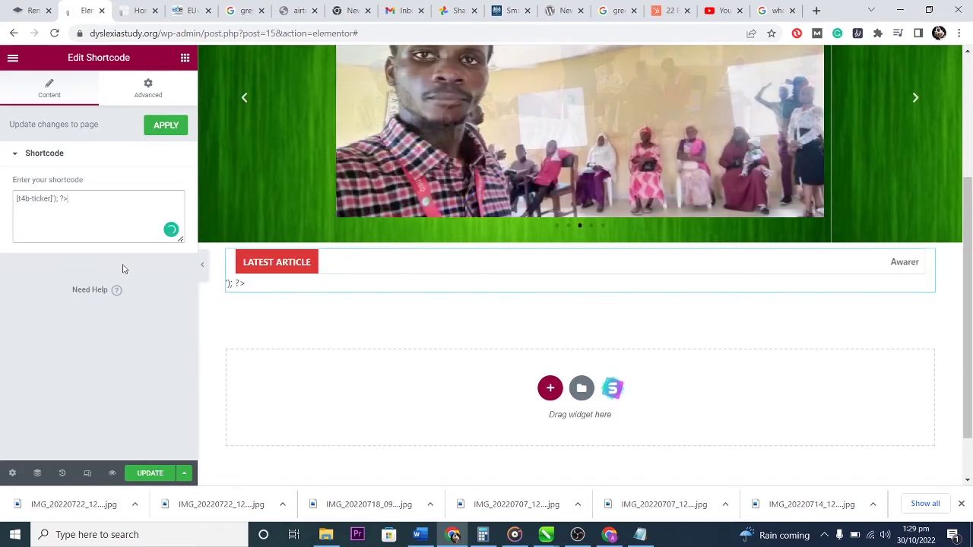
pyautogui.press('BackSpace')
pyautogui.press('BackSpace')
pyautogui.press('BackSpace')
pyautogui.press('BackSpace')
pyautogui.press('BackSpace')
pyautogui.press('BackSpace')
pyautogui.write(']')
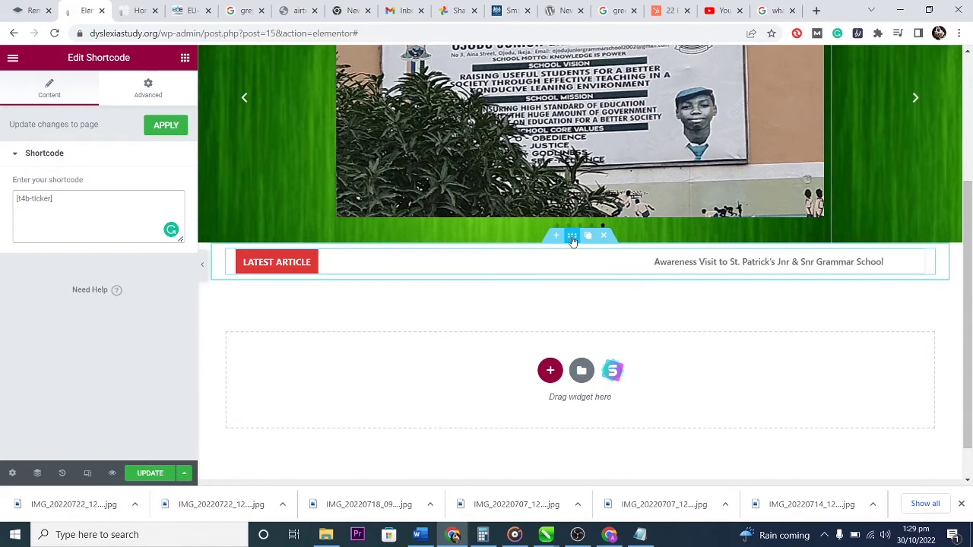
pyautogui.click(571, 238)
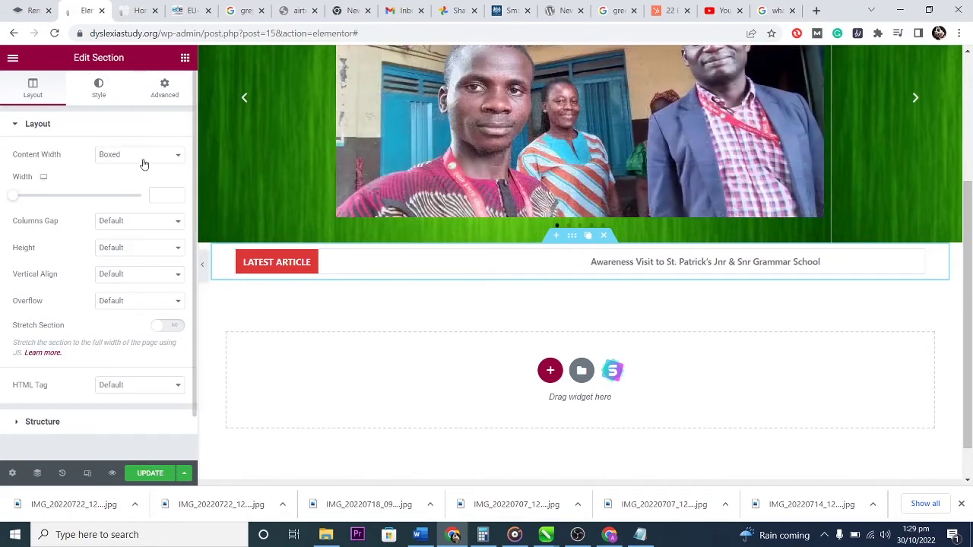
# Narrow the ticker section's width and give it linked -47 top and bottom margins.
pyautogui.moveTo(15, 195); pyautogui.dragTo(53, 200)
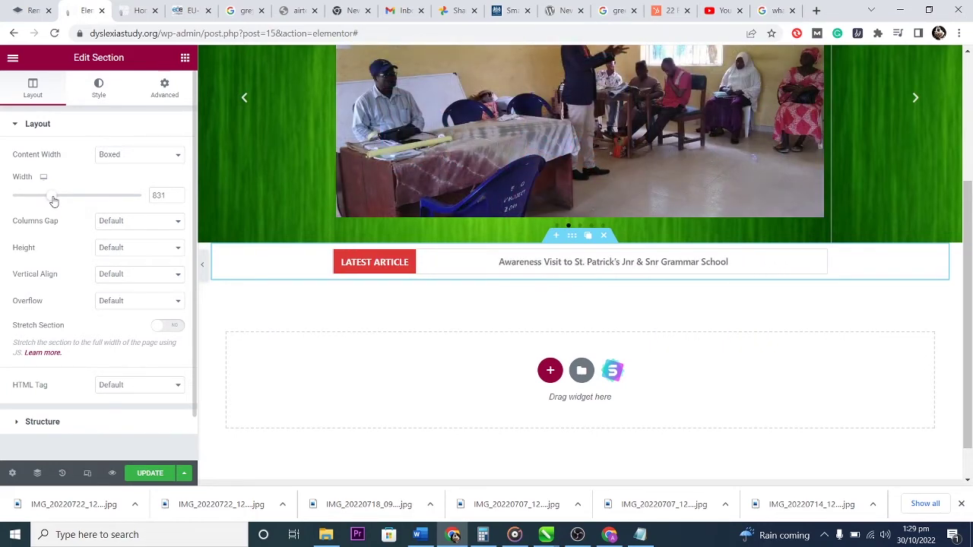
pyautogui.moveTo(53, 199); pyautogui.dragTo(51, 200)
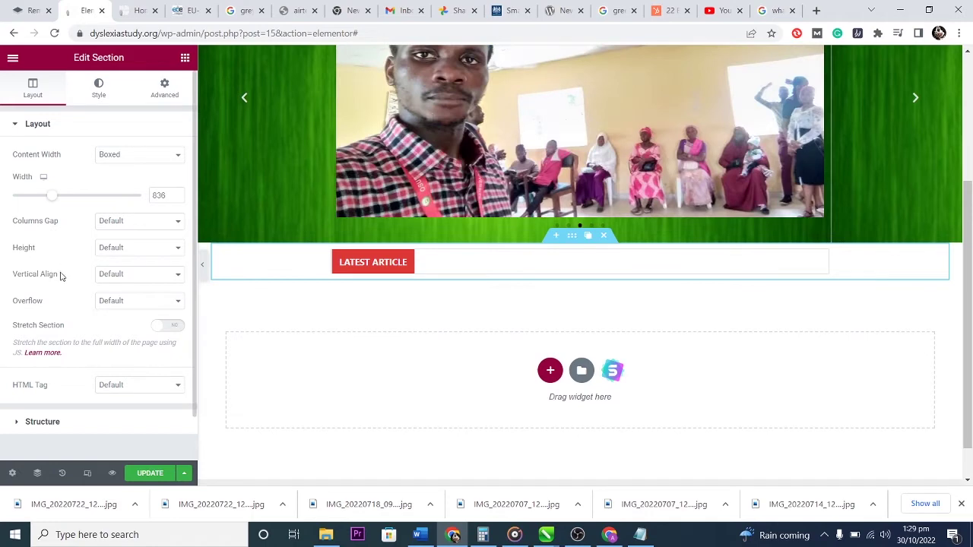
pyautogui.click(161, 89)
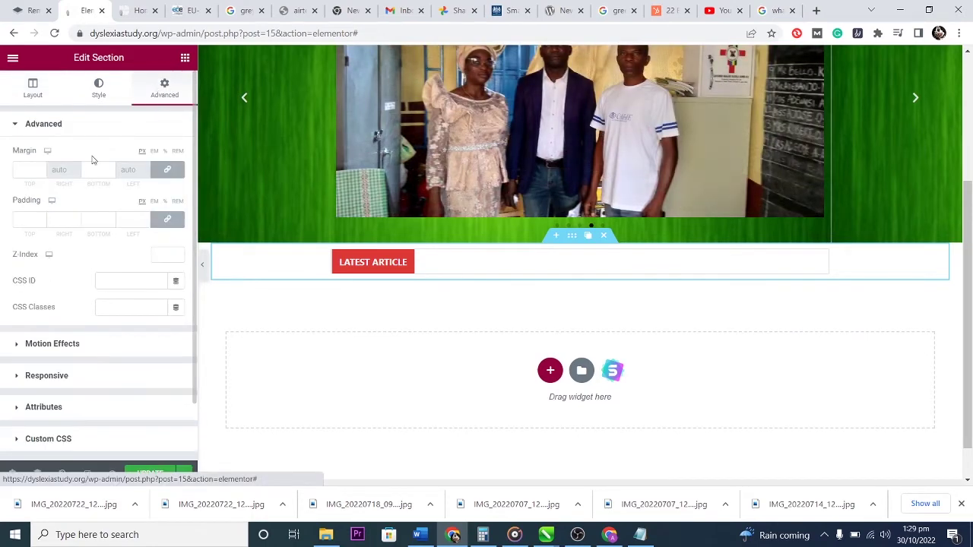
pyautogui.click(40, 168)
pyautogui.scroll(-19, 41, 174)
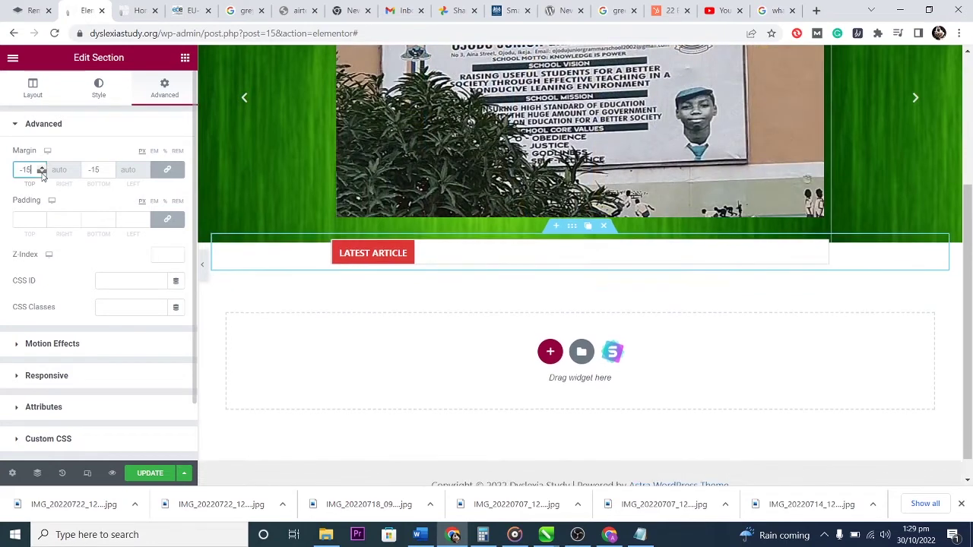
pyautogui.scroll(-20, 41, 174)
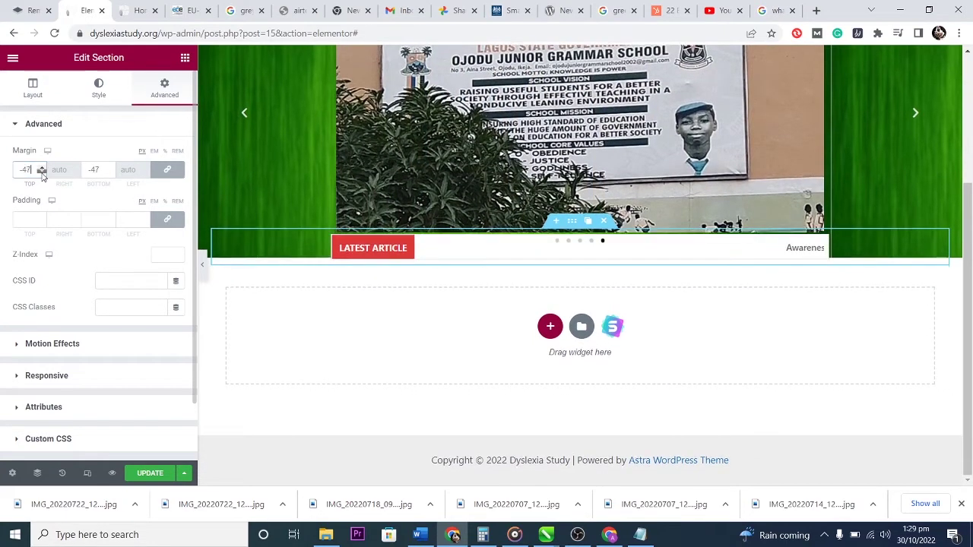
pyautogui.scroll(-2, 42, 174)
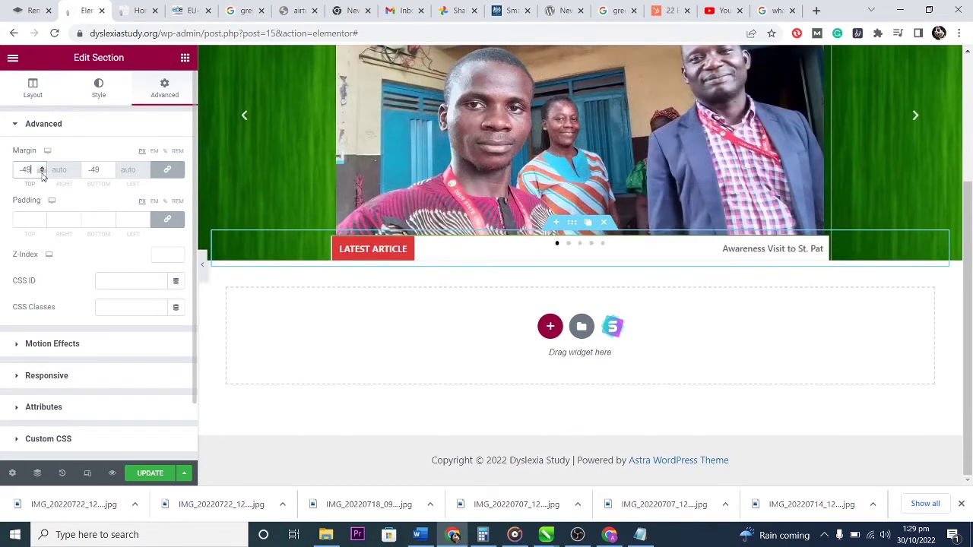
pyautogui.scroll(2, 42, 171)
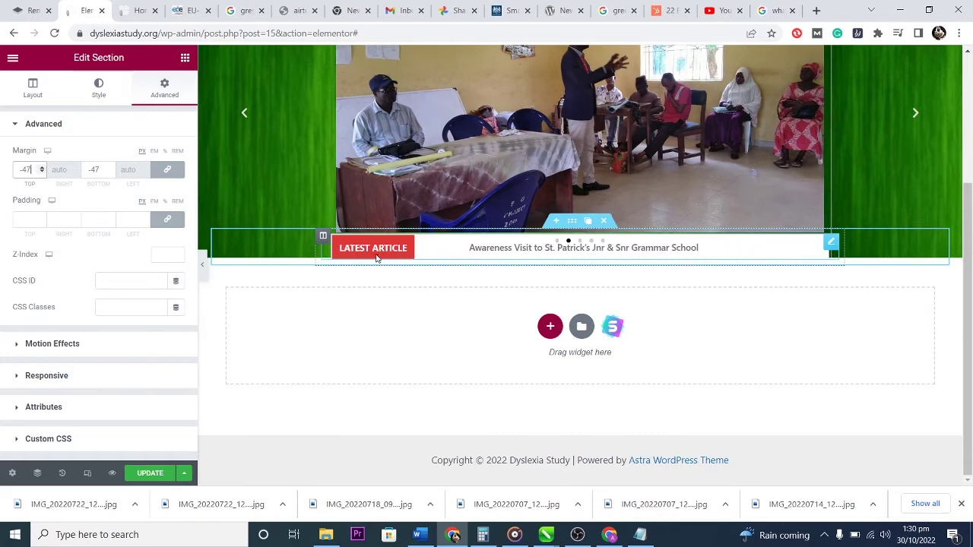
# Set the ticker section width to 820 to match the photo, and save with UPDATE.
pyautogui.click(33, 87)
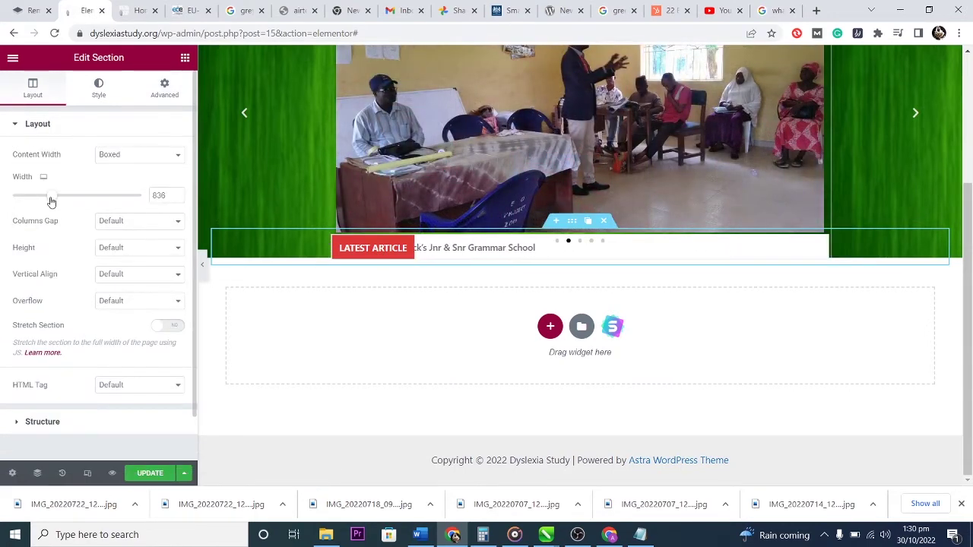
pyautogui.moveTo(50, 201); pyautogui.dragTo(49, 199)
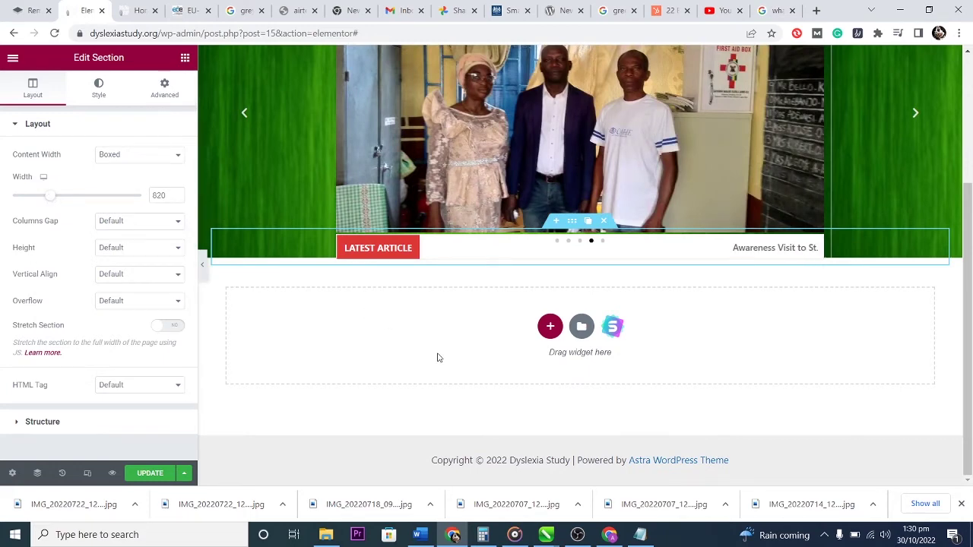
pyautogui.scroll(3, 437, 357)
pyautogui.scroll(-2, 430, 349)
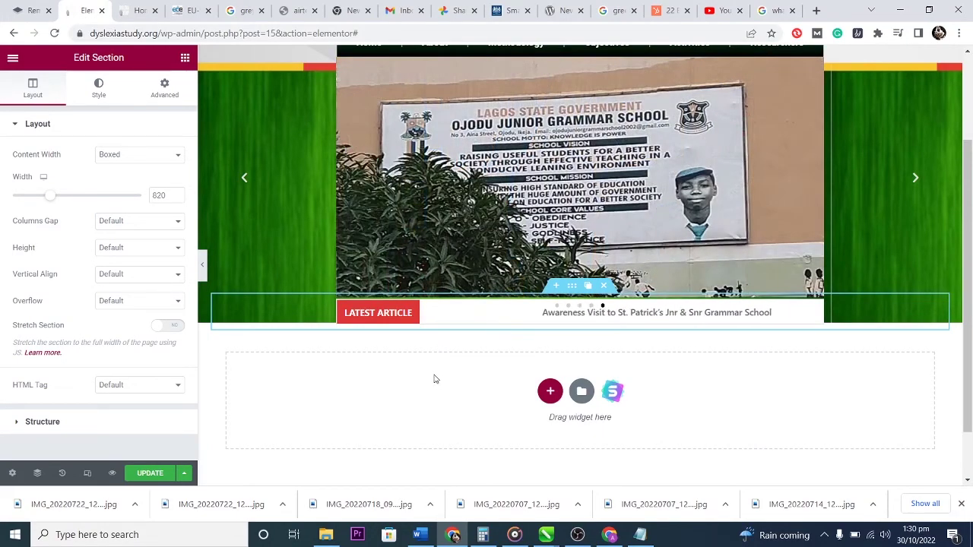
pyautogui.scroll(2, 435, 379)
pyautogui.scroll(-2, 508, 346)
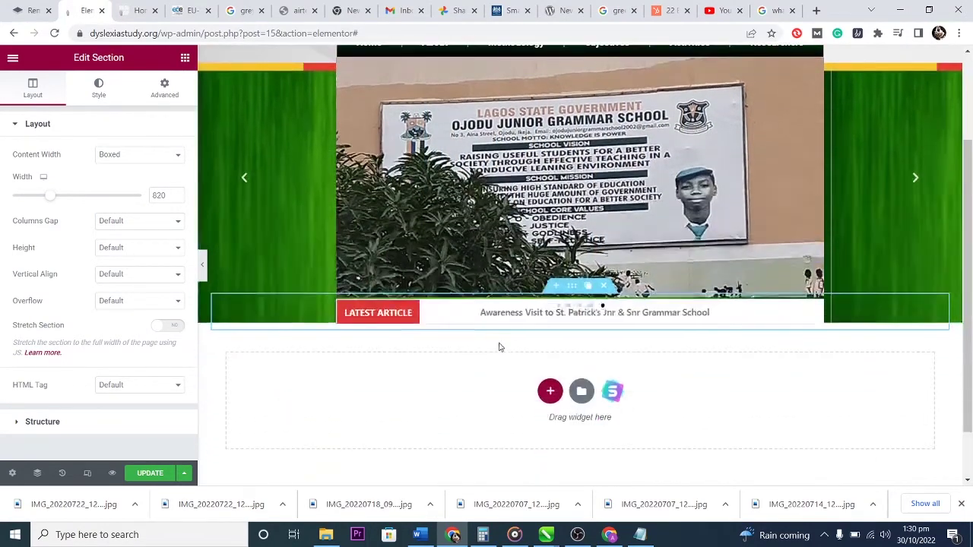
pyautogui.scroll(1, 507, 346)
pyautogui.click(148, 474)
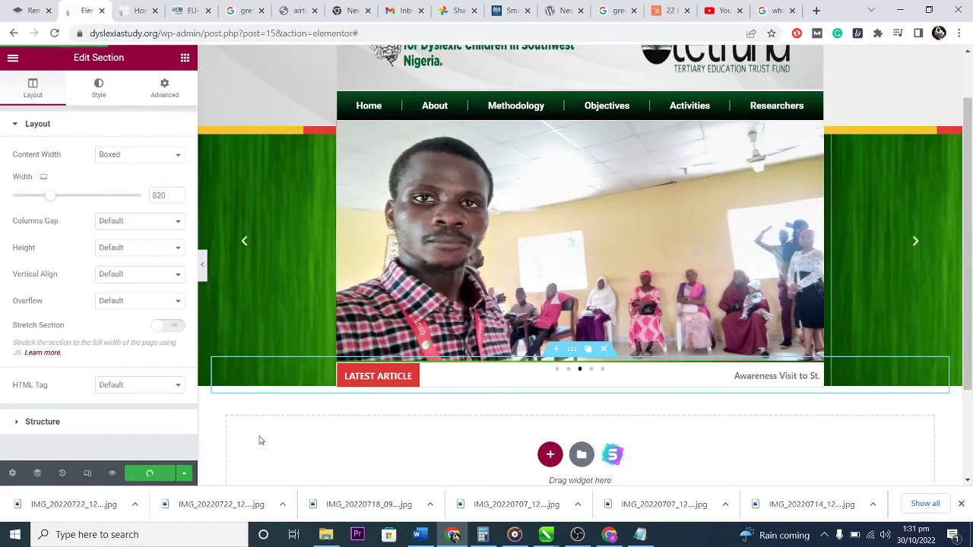
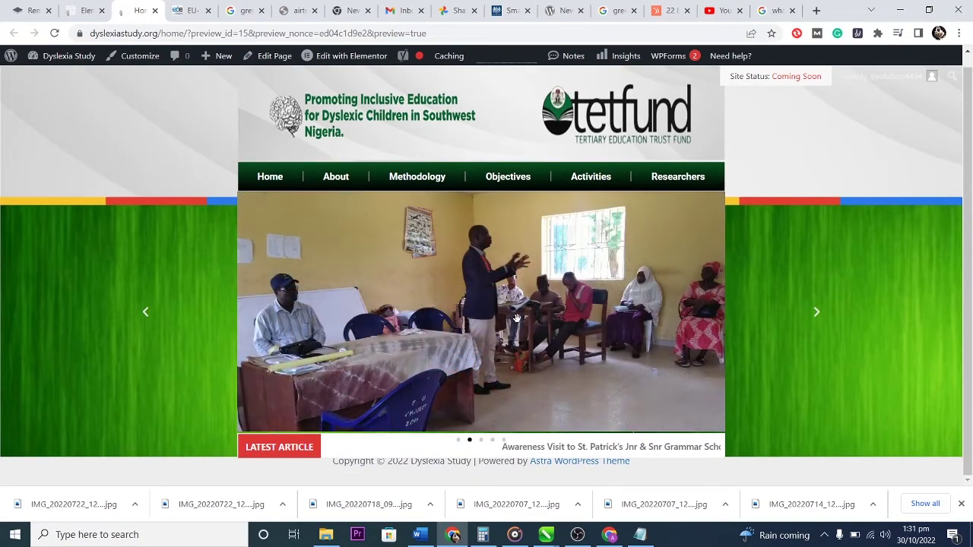
# Leave the Elementor homepage editor through its main menu's Exit, returning to the WordPress dashboard.
pyautogui.click(86, 10)
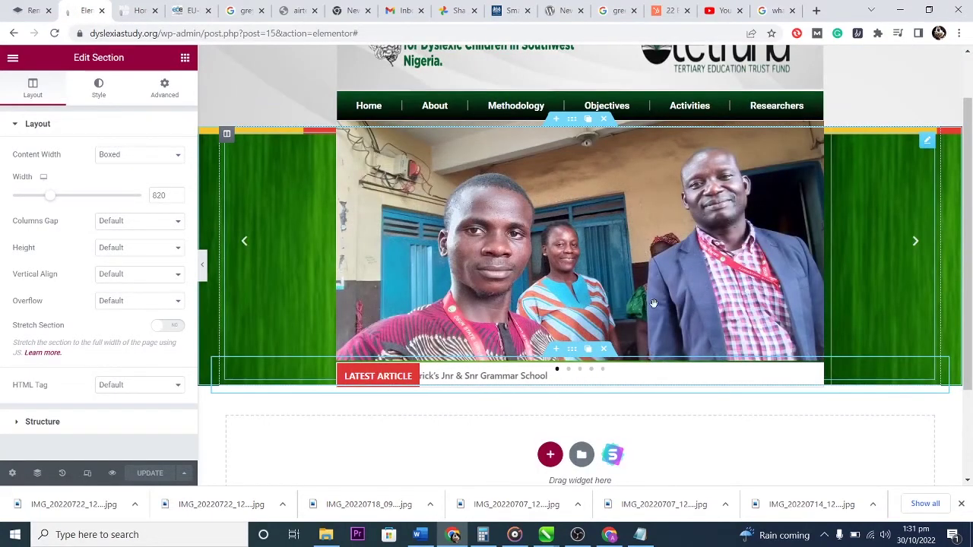
pyautogui.scroll(-1, 672, 307)
pyautogui.scroll(-2, 672, 310)
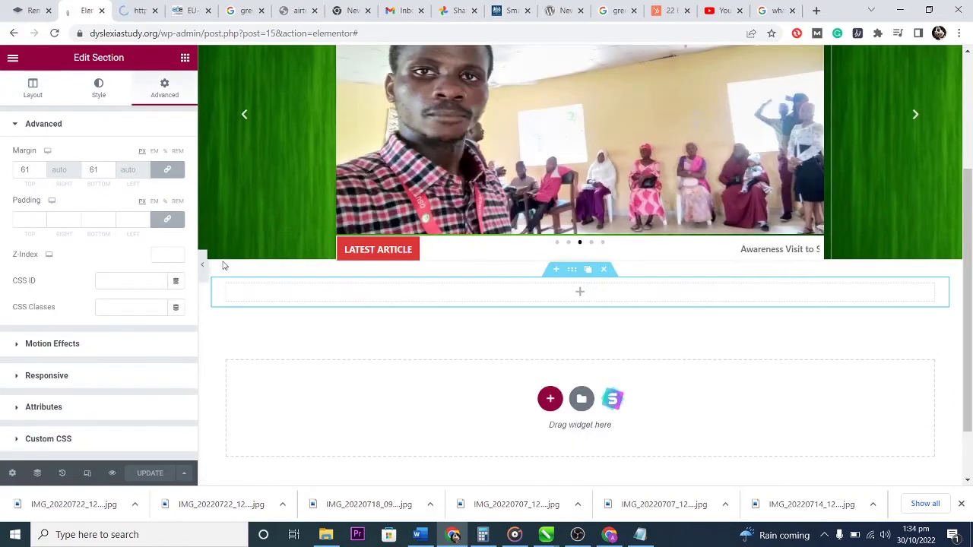
pyautogui.click(12, 58)
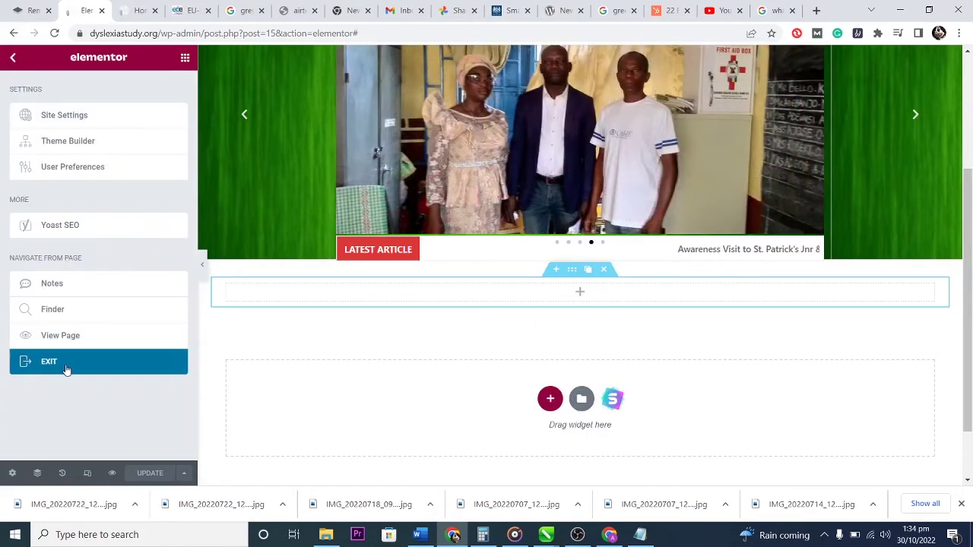
pyautogui.click(50, 364)
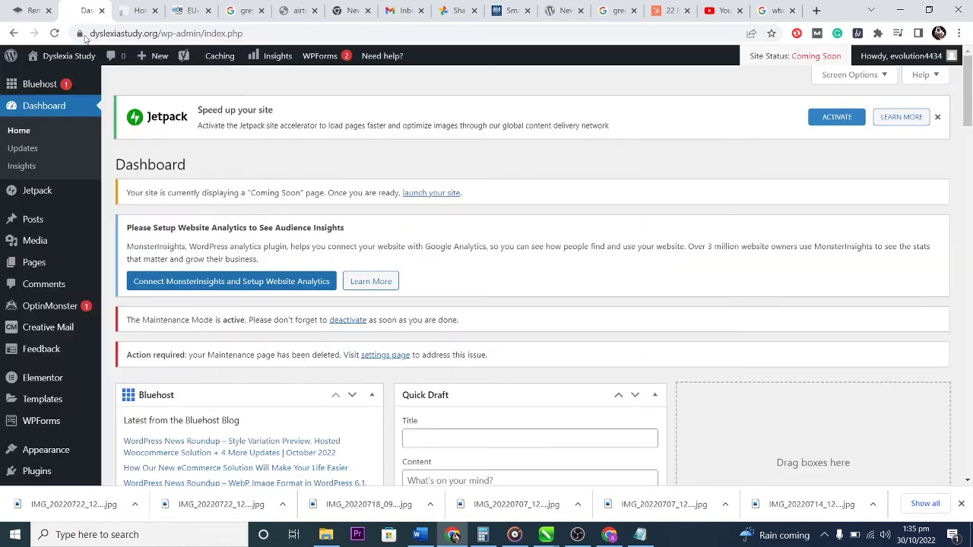
pyautogui.click(74, 59)
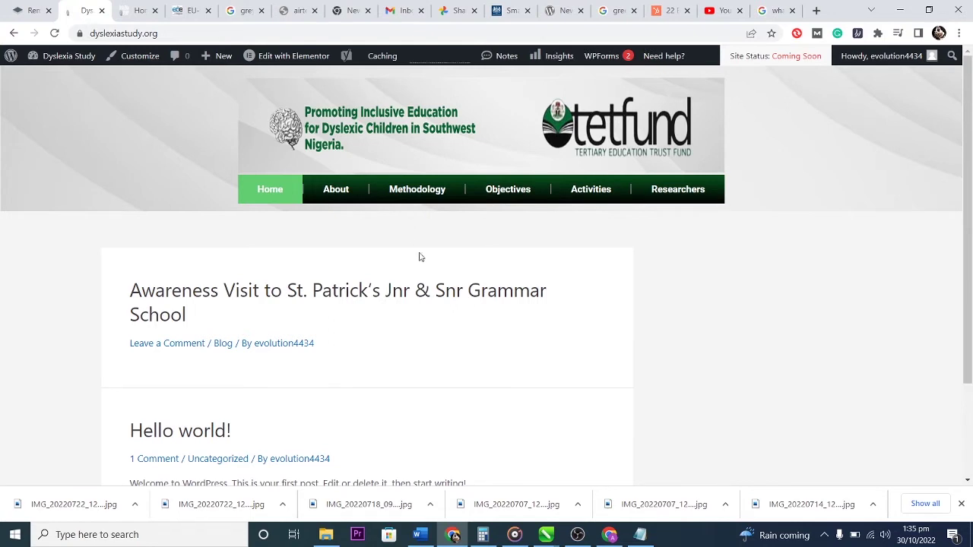
pyautogui.scroll(-3, 433, 312)
pyautogui.scroll(3, 434, 308)
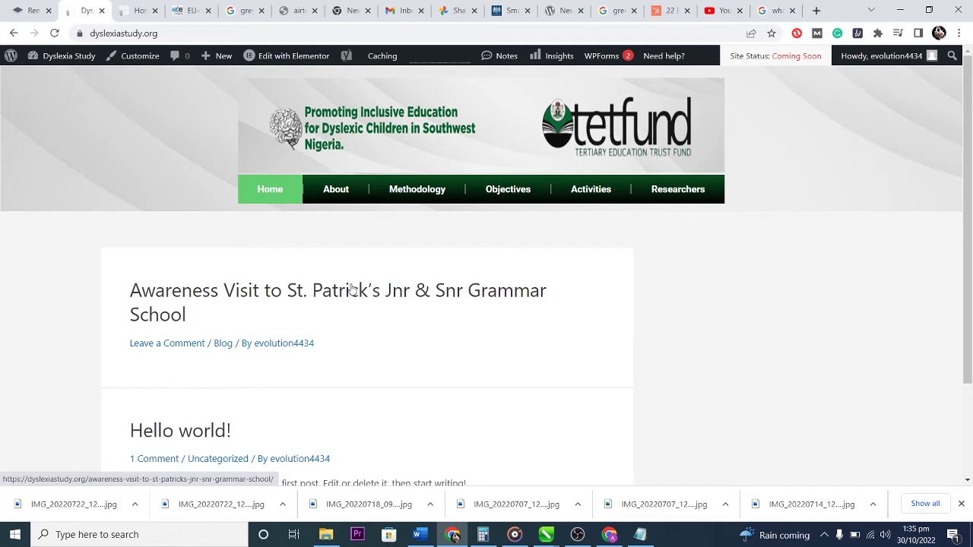
pyautogui.moveTo(57, 56)
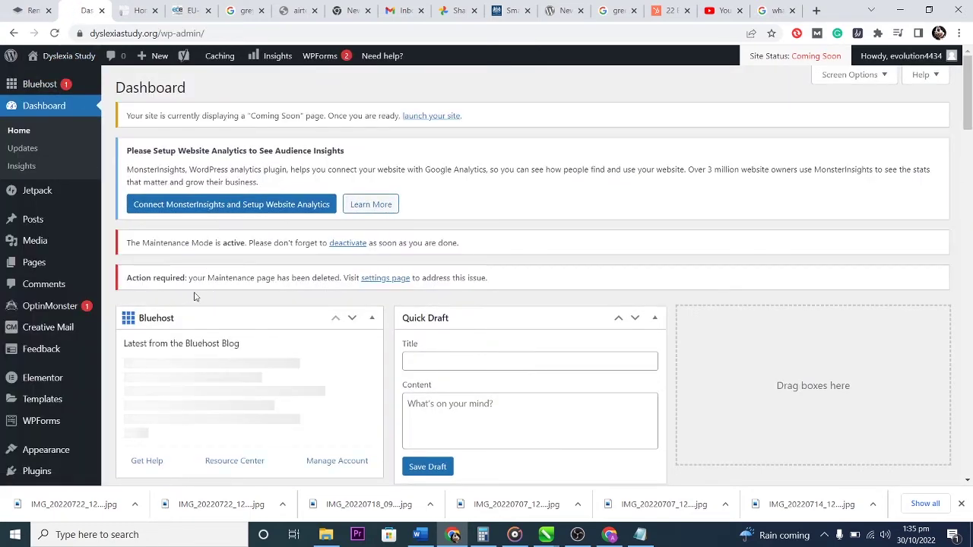
pyautogui.scroll(-3, 31, 304)
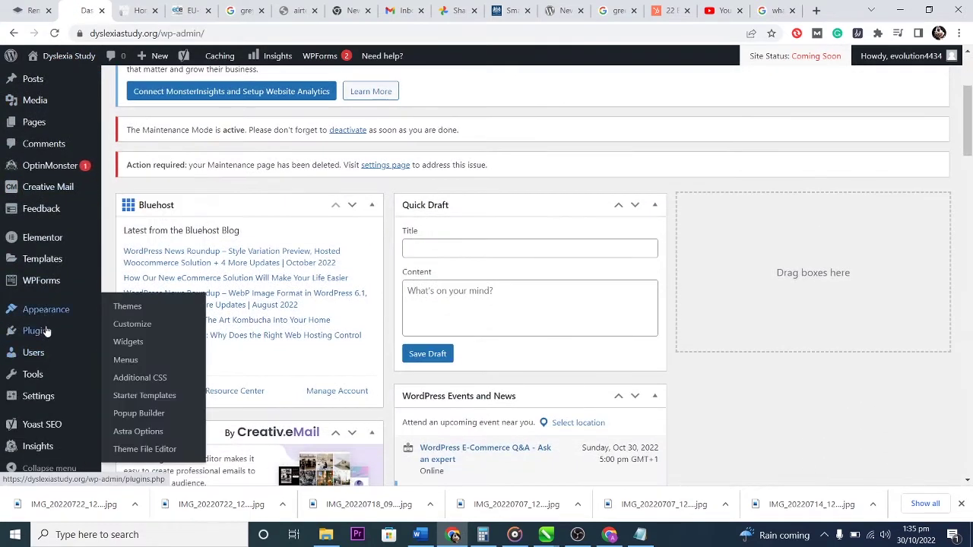
pyautogui.moveTo(51, 403)
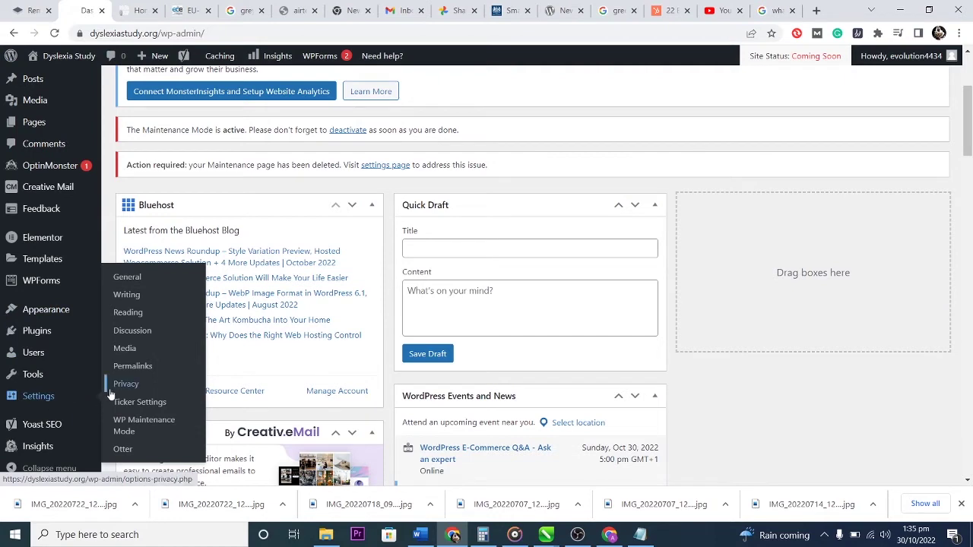
# In Reading settings, set a static page with Home as the homepage and save.
pyautogui.click(136, 315)
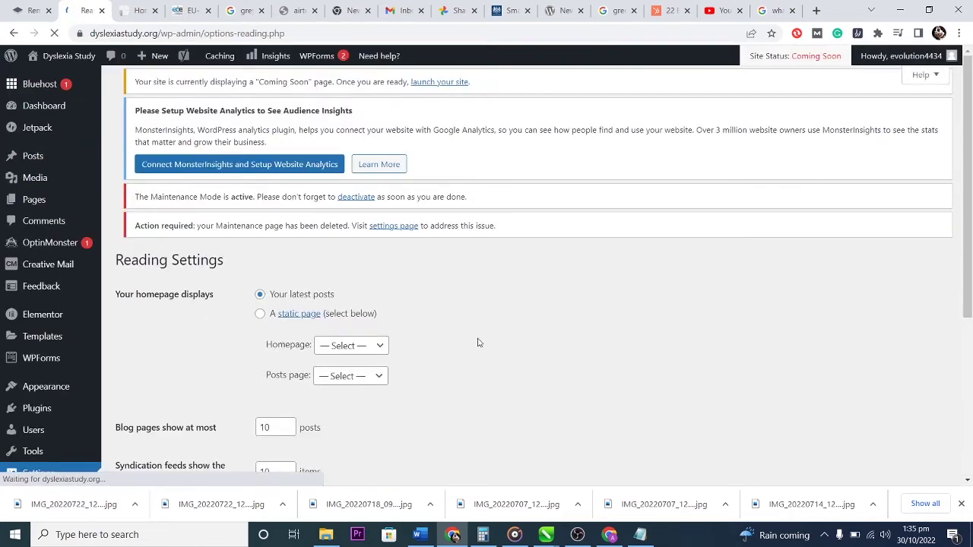
pyautogui.scroll(-1, 476, 341)
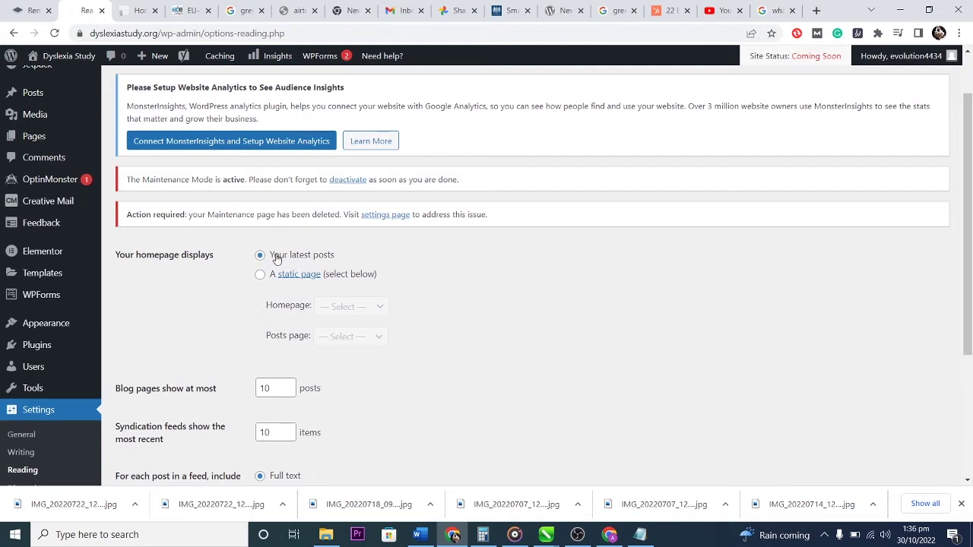
pyautogui.click(259, 277)
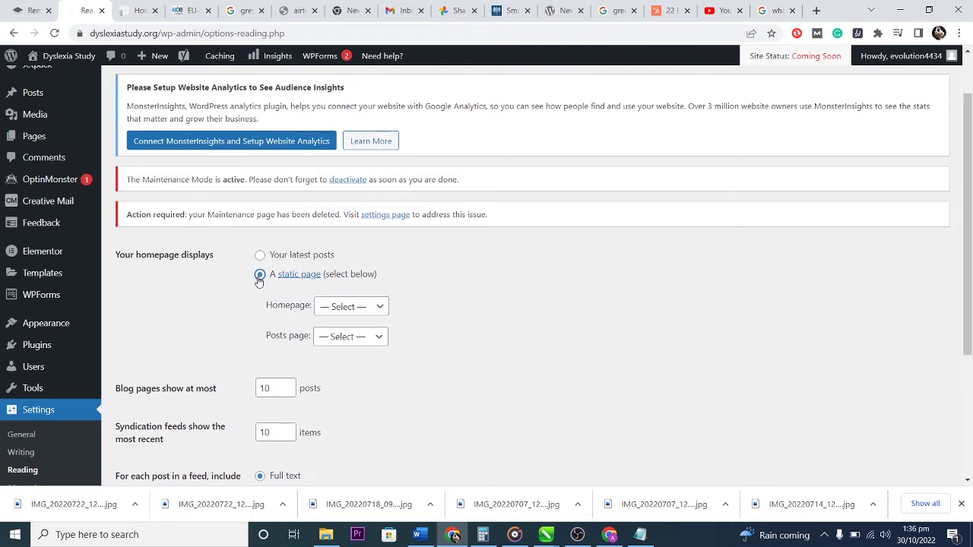
pyautogui.click(350, 306)
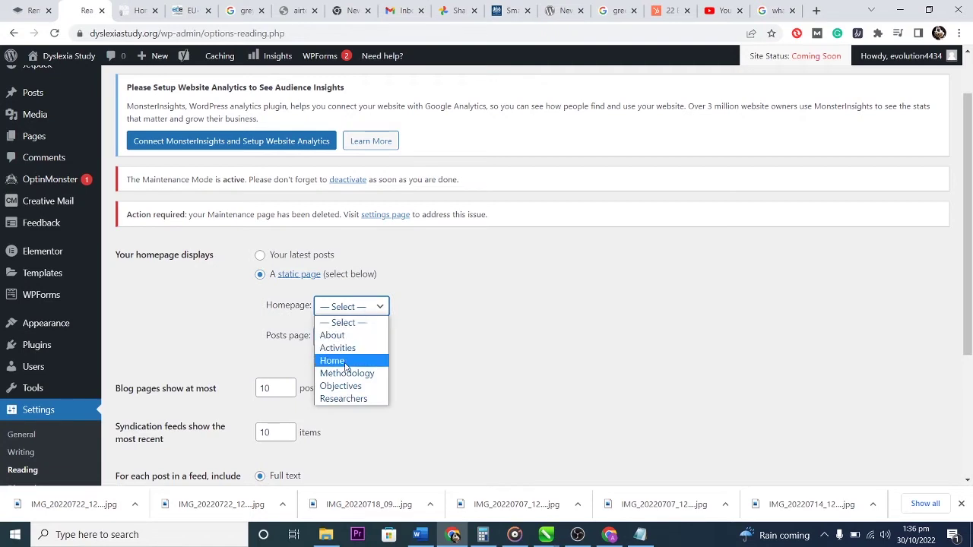
pyautogui.click(347, 360)
pyautogui.click(372, 339)
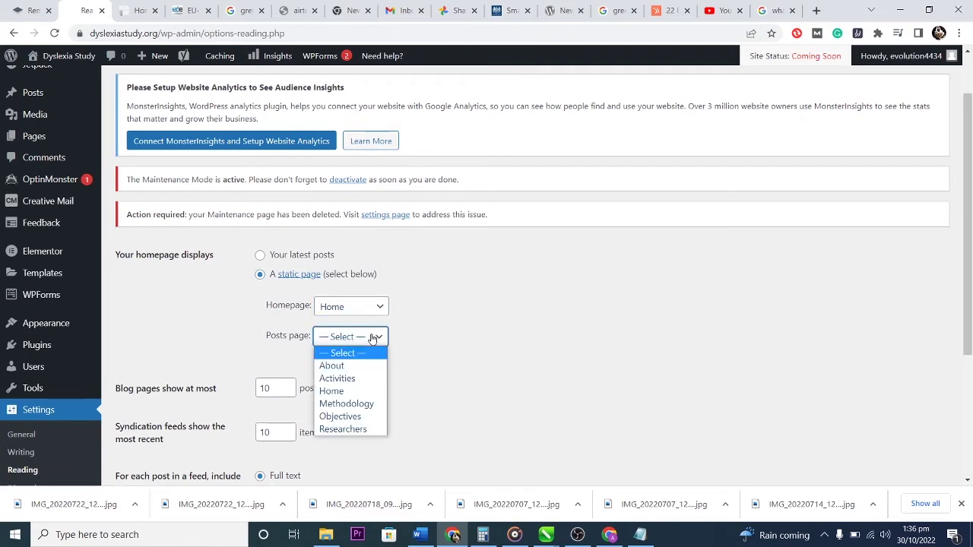
pyautogui.click(433, 333)
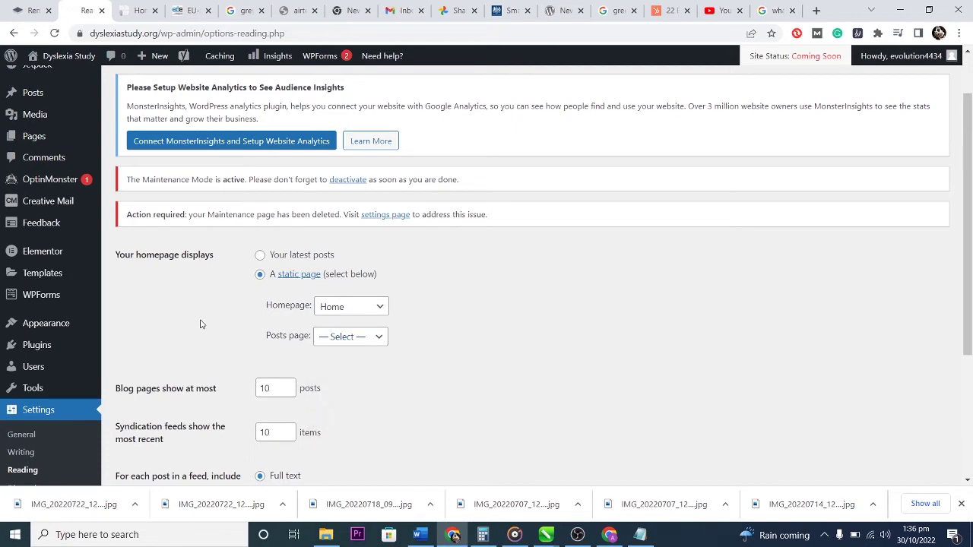
pyautogui.scroll(-2, 201, 325)
pyautogui.scroll(-1, 414, 307)
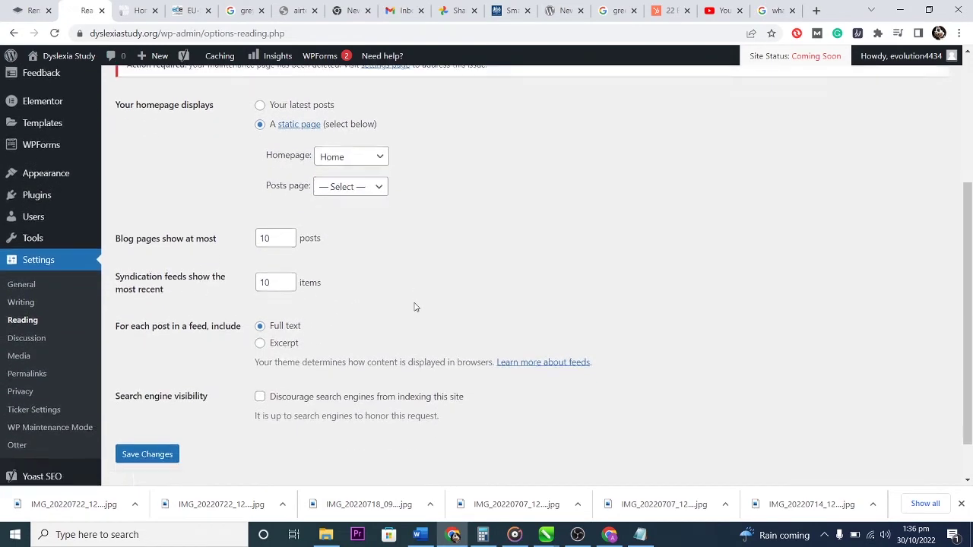
pyautogui.click(145, 405)
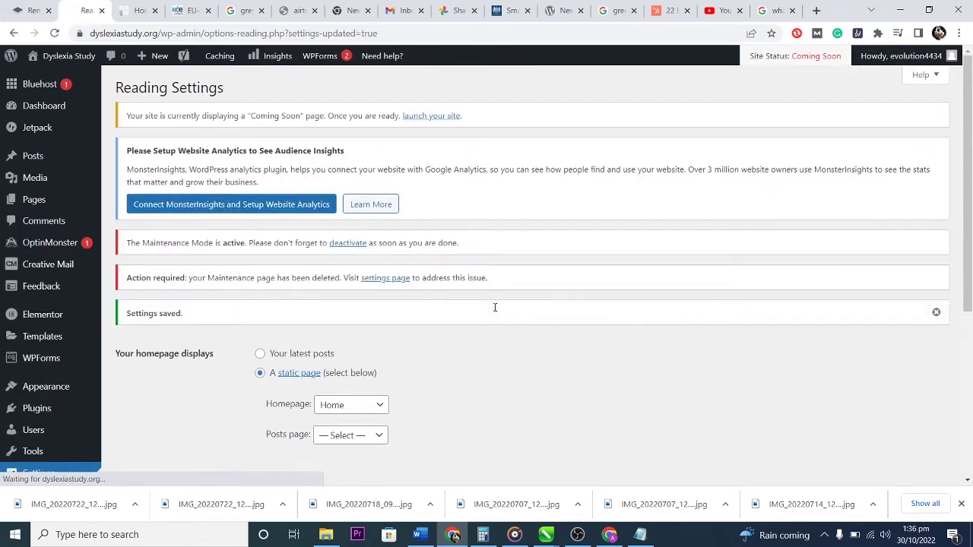
pyautogui.click(60, 58)
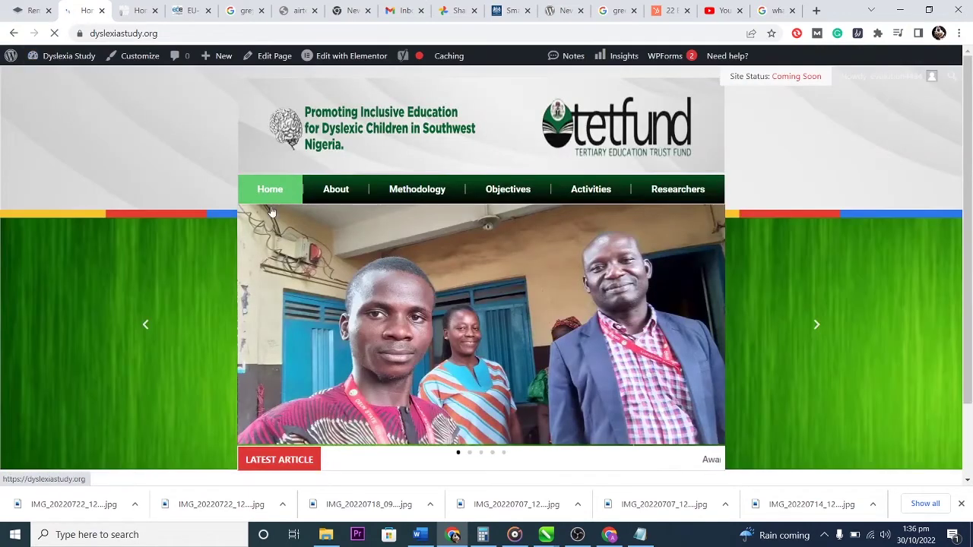
# Scroll through the live homepage to check the photo slider and footer.
pyautogui.scroll(-3, 487, 282)
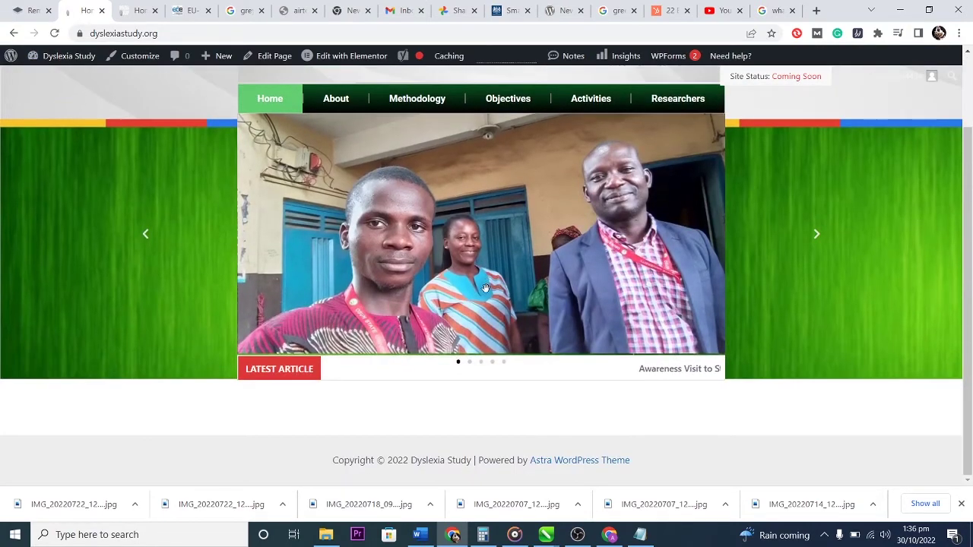
pyautogui.scroll(3, 495, 319)
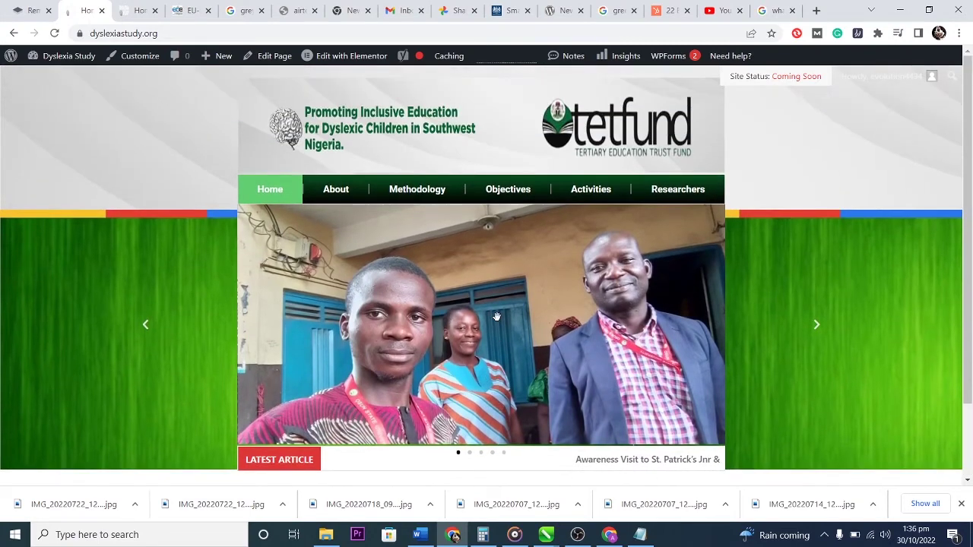
pyautogui.scroll(-3, 495, 314)
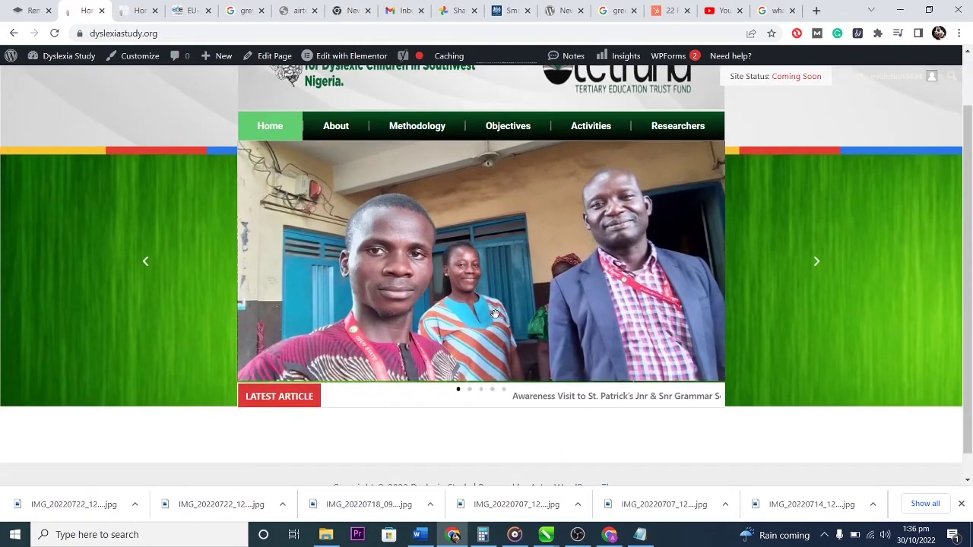
pyautogui.scroll(-1, 494, 313)
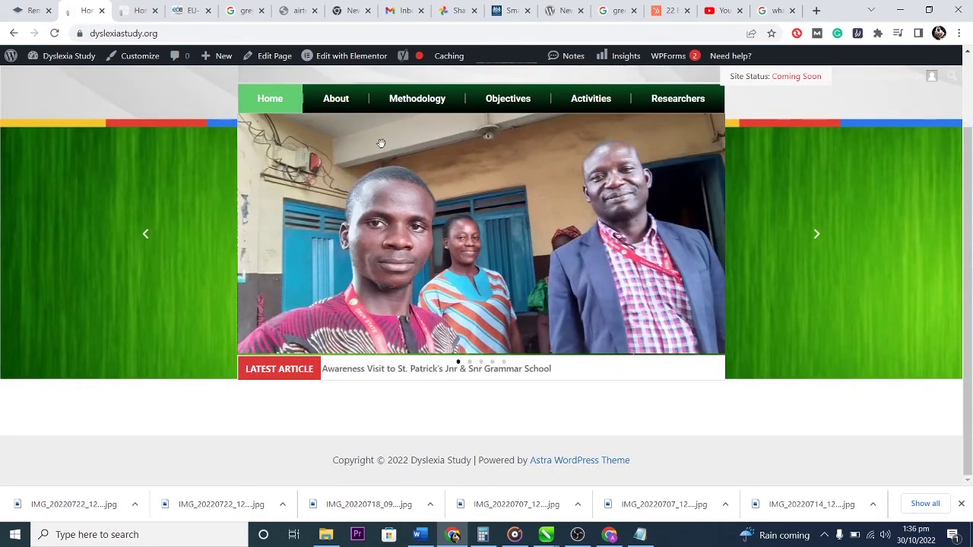
pyautogui.scroll(3, 461, 272)
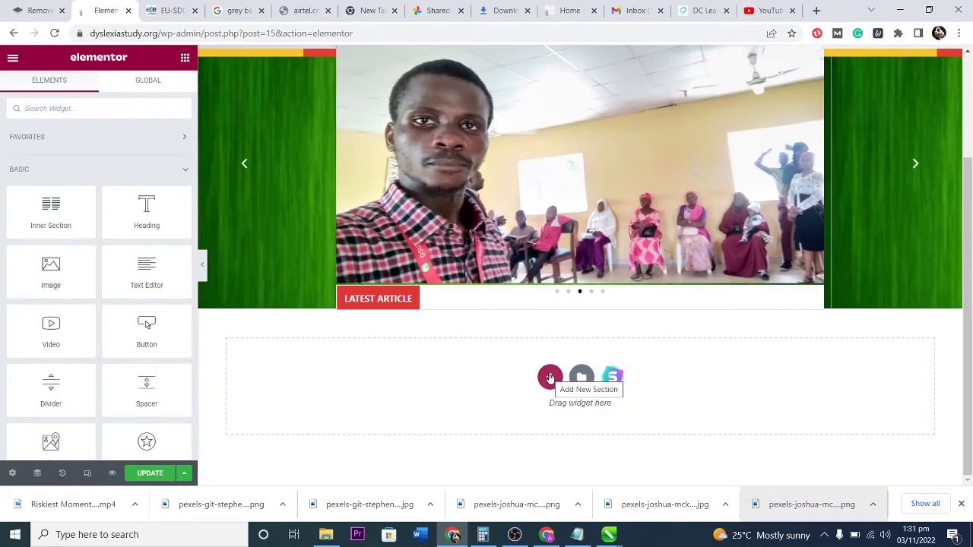
# Insert a four-column section below the slider with larger top and bottom margins.
pyautogui.click(550, 378)
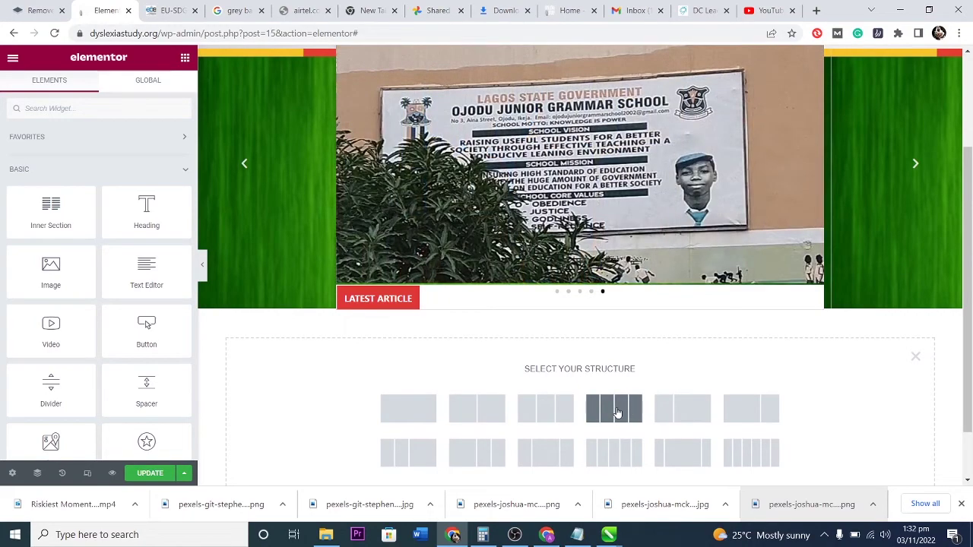
pyautogui.click(617, 411)
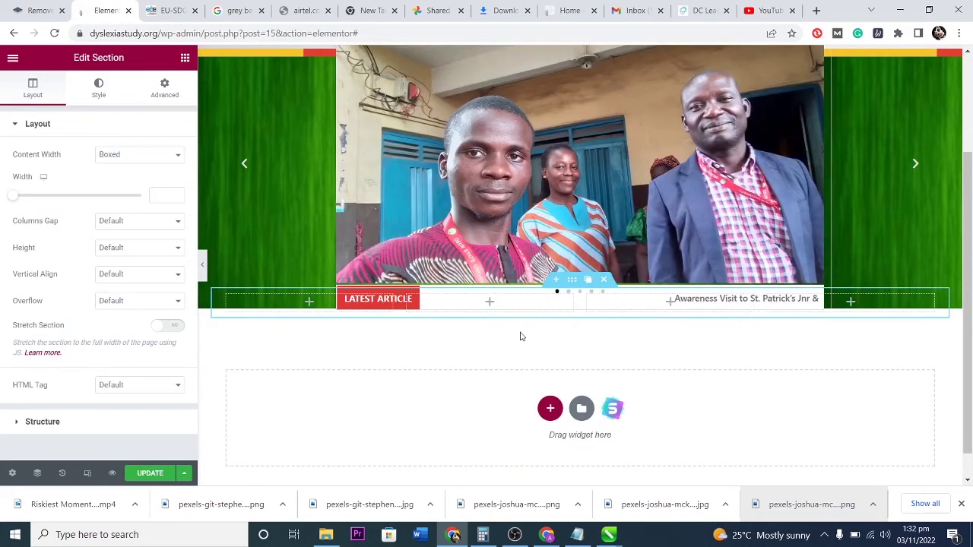
pyautogui.click(164, 87)
pyautogui.moveTo(40, 168); pyautogui.dragTo(40, 169)
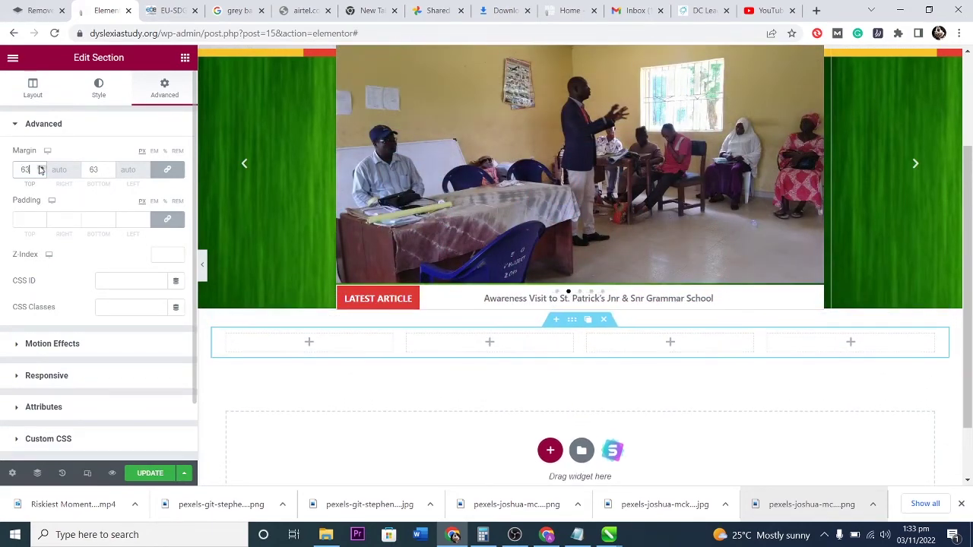
pyautogui.click(29, 89)
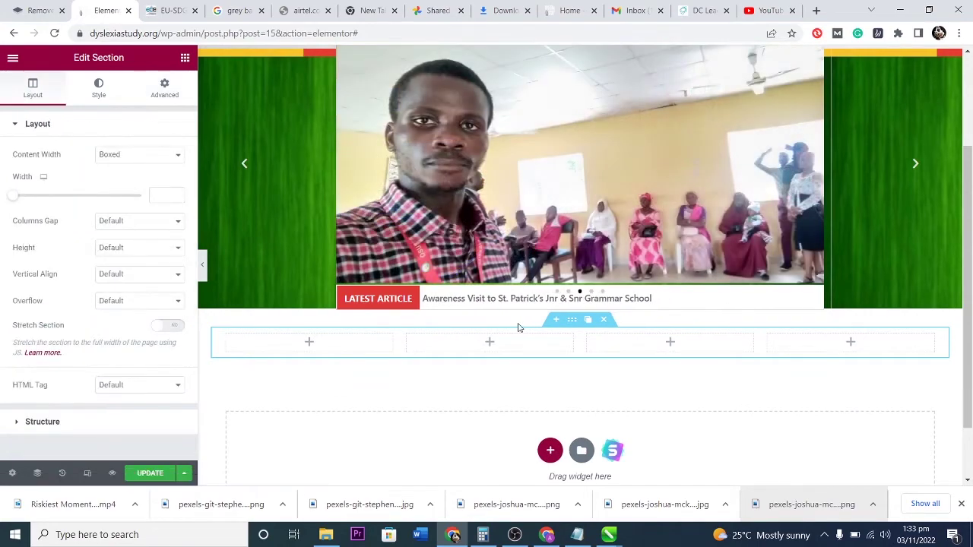
# Place an image widget in the first column and duplicate copies into columns two to four.
pyautogui.click(309, 343)
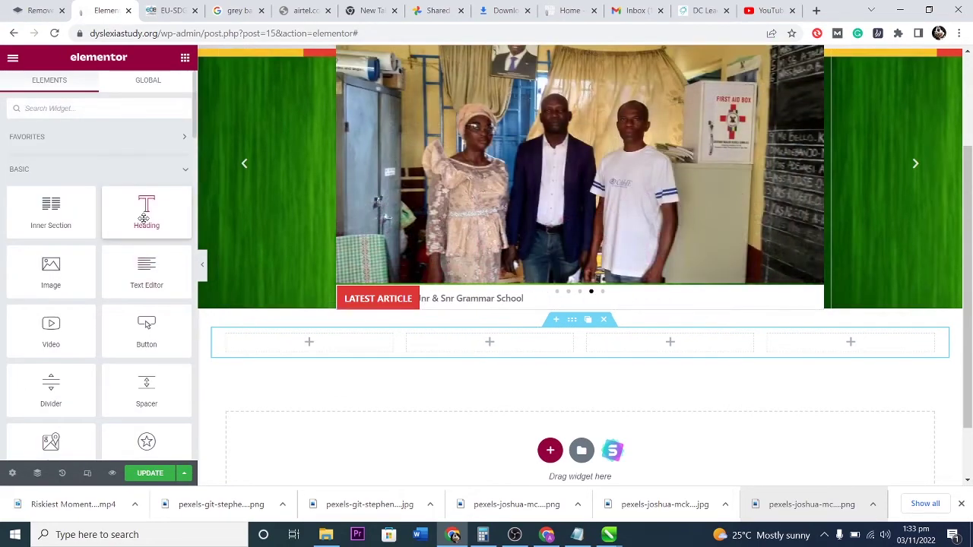
pyautogui.moveTo(51, 270); pyautogui.dragTo(321, 351)
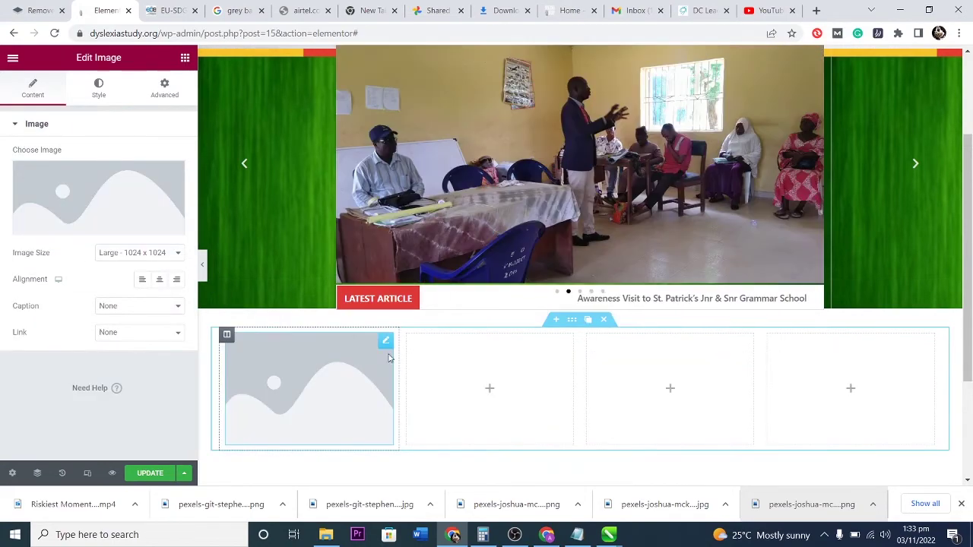
pyautogui.rightClick(387, 345)
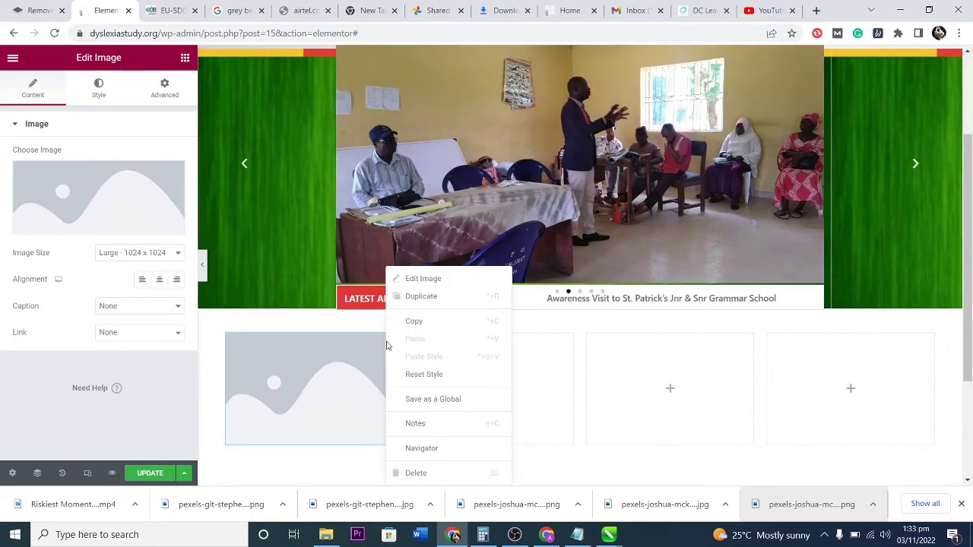
pyautogui.click(418, 297)
pyautogui.moveTo(391, 467); pyautogui.dragTo(516, 372)
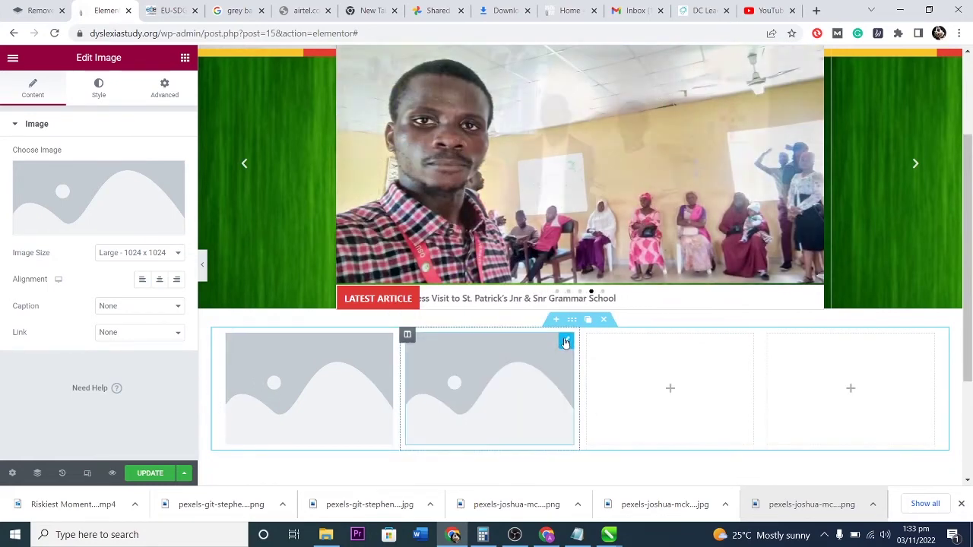
pyautogui.moveTo(563, 342); pyautogui.dragTo(659, 359)
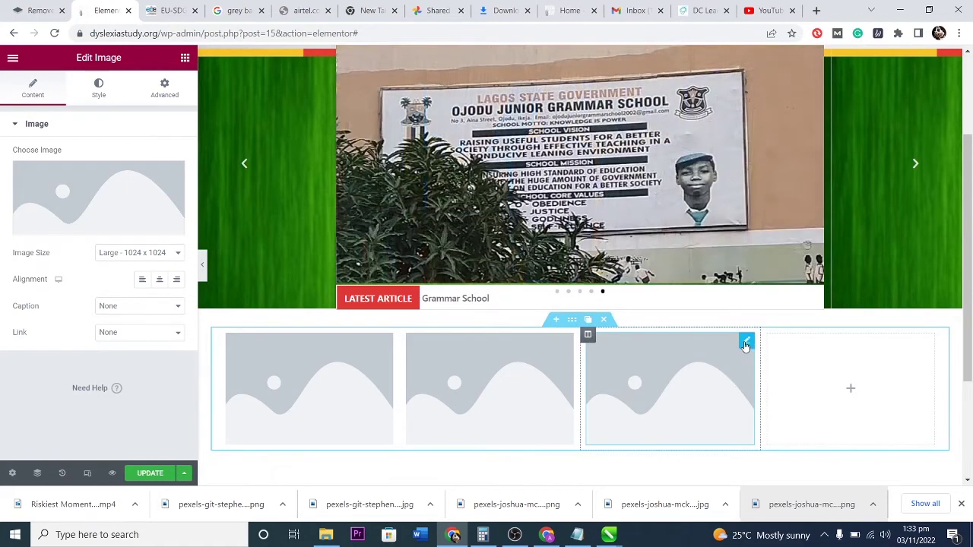
pyautogui.click(729, 342)
pyautogui.moveTo(748, 465); pyautogui.dragTo(844, 379)
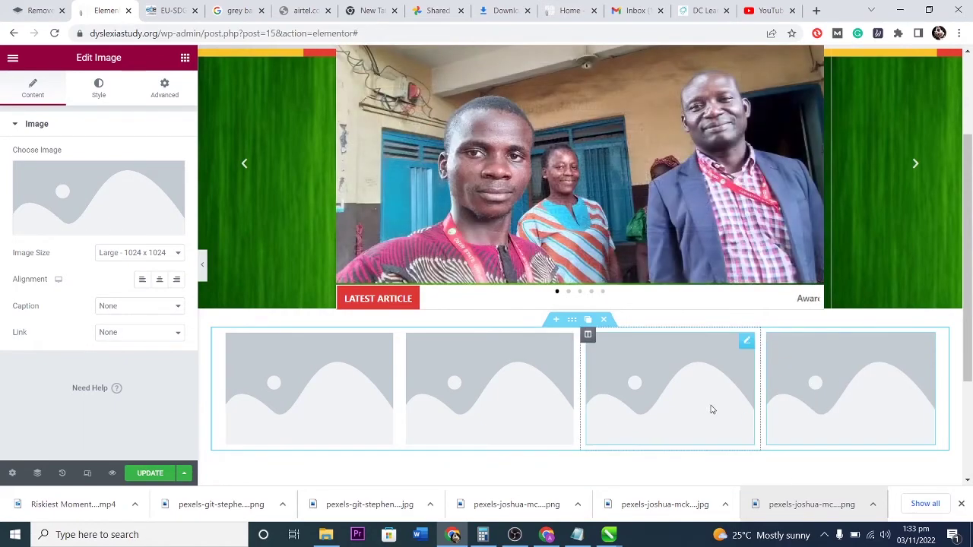
pyautogui.scroll(-2, 707, 406)
pyautogui.scroll(3, 684, 388)
pyautogui.scroll(-3, 653, 399)
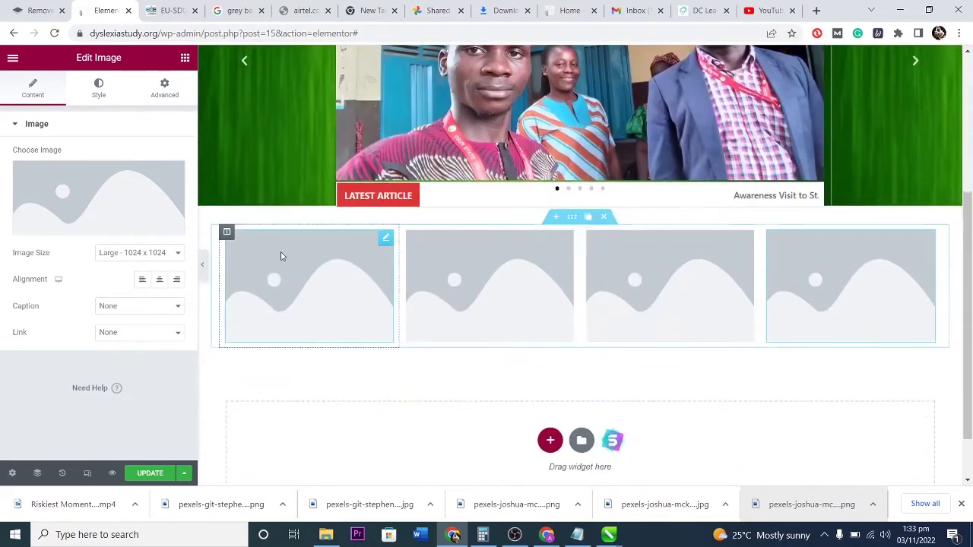
# Insert a free stock kookaburra photo into the first column's image widget.
pyautogui.click(91, 216)
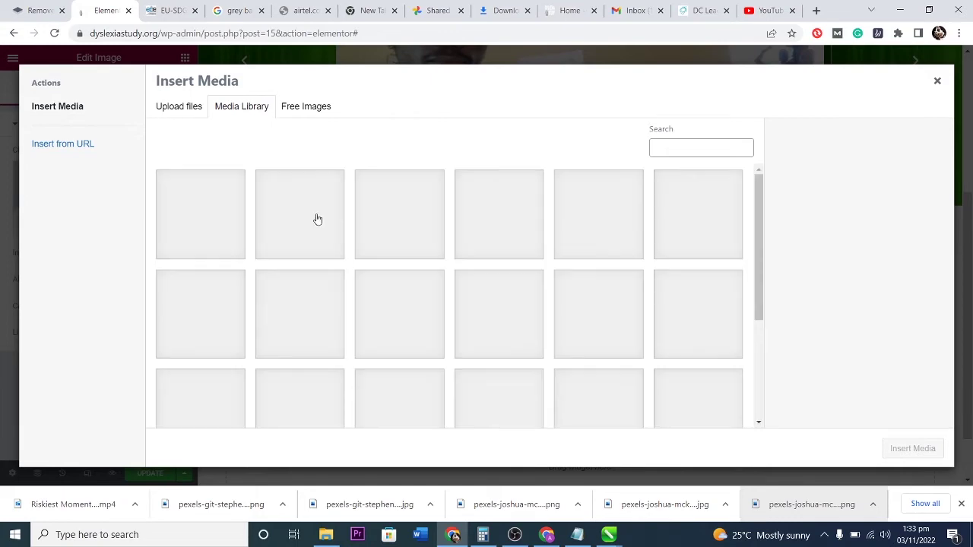
pyautogui.scroll(-3, 456, 266)
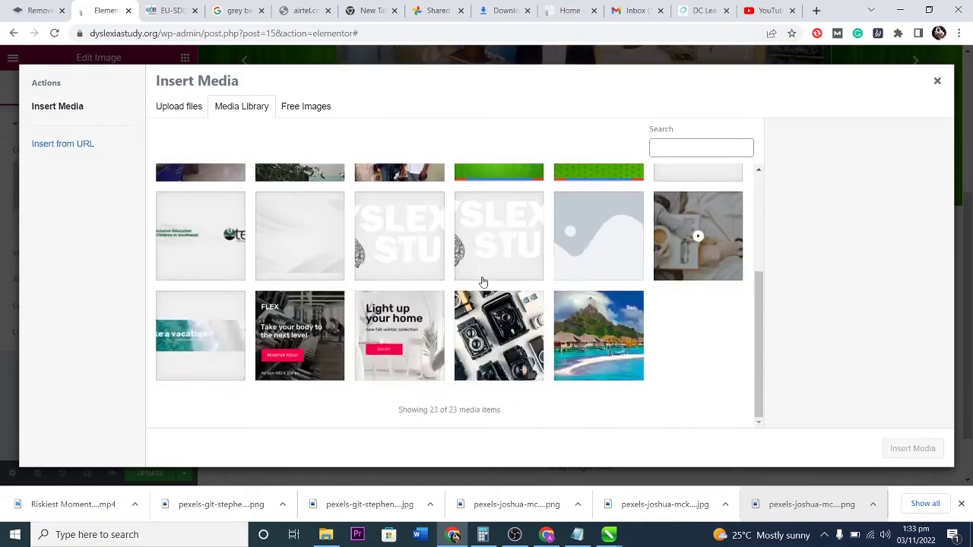
pyautogui.scroll(2, 402, 271)
pyautogui.scroll(1, 402, 271)
pyautogui.click(296, 110)
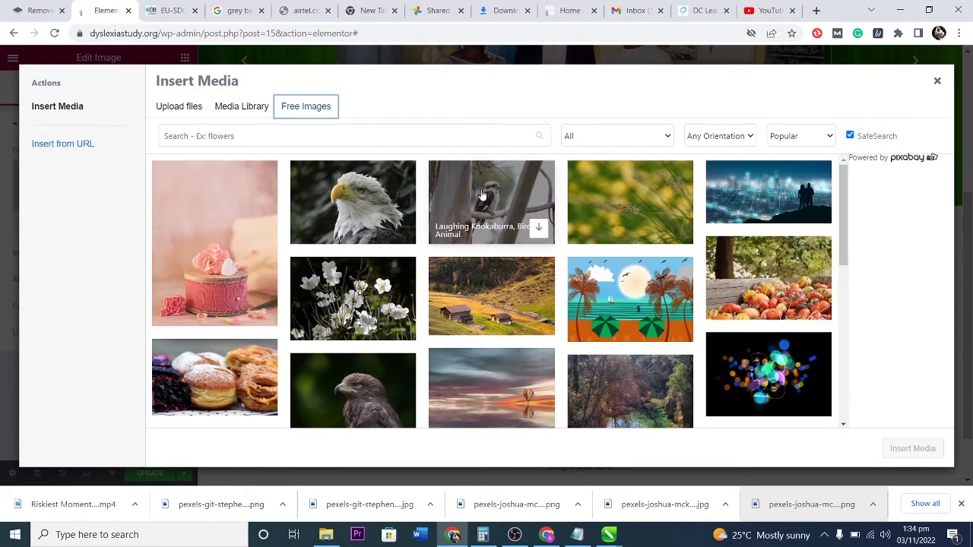
pyautogui.click(507, 197)
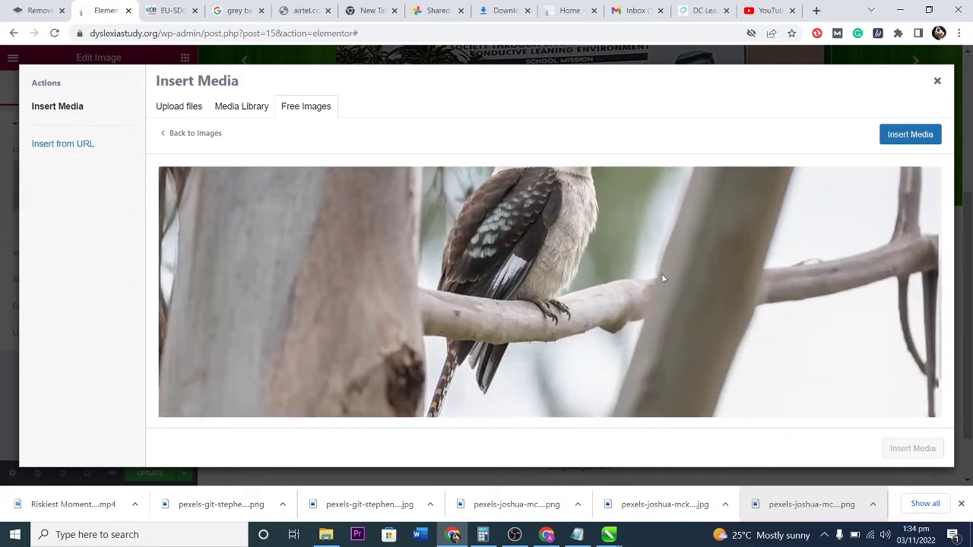
pyautogui.click(912, 134)
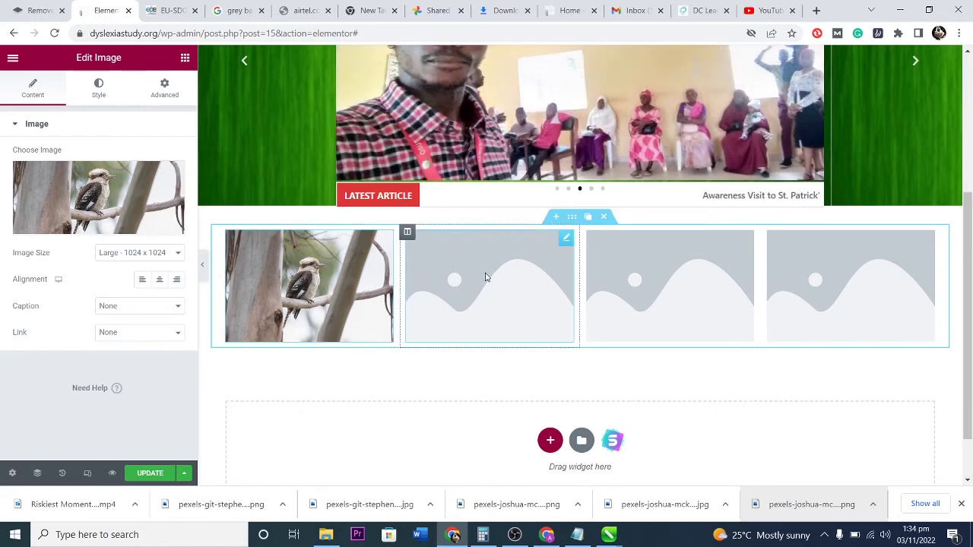
# Insert a hawk photo into the second column, no caption, with its link set to Custom URL.
pyautogui.click(493, 281)
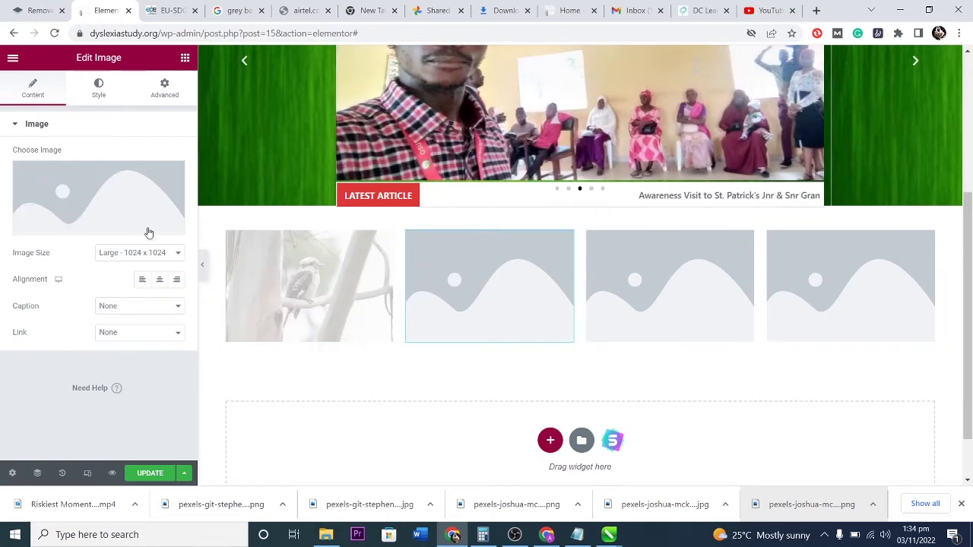
pyautogui.click(99, 210)
pyautogui.click(298, 111)
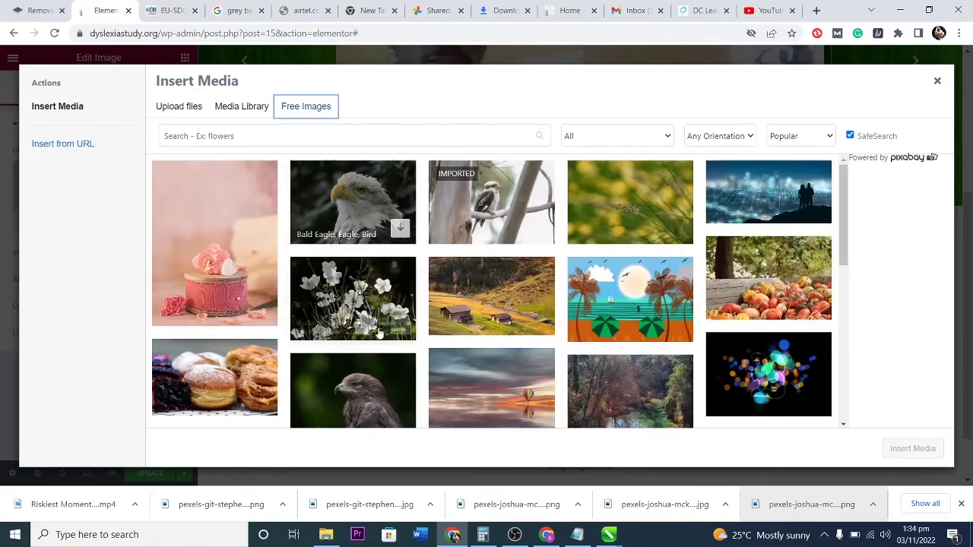
pyautogui.click(353, 388)
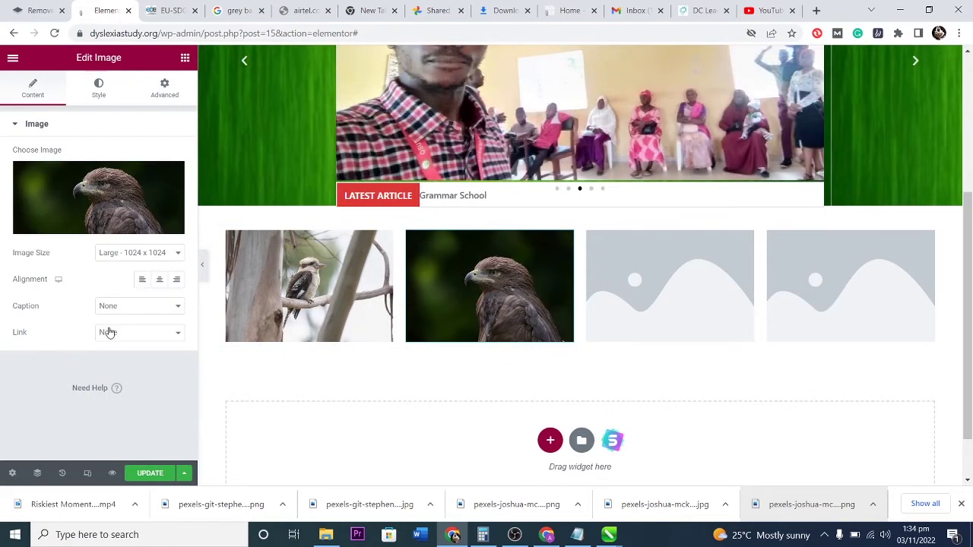
pyautogui.click(135, 307)
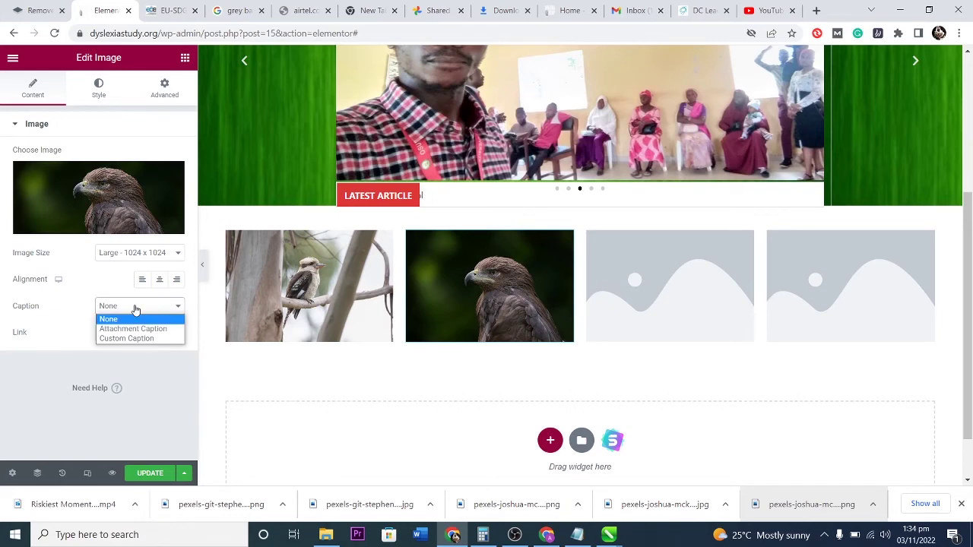
pyautogui.click(136, 308)
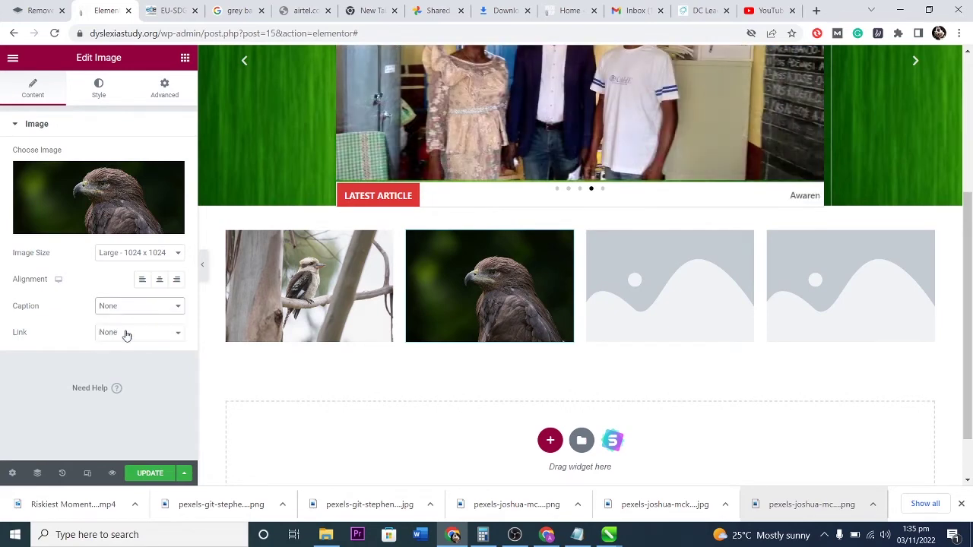
pyautogui.click(126, 333)
pyautogui.click(120, 365)
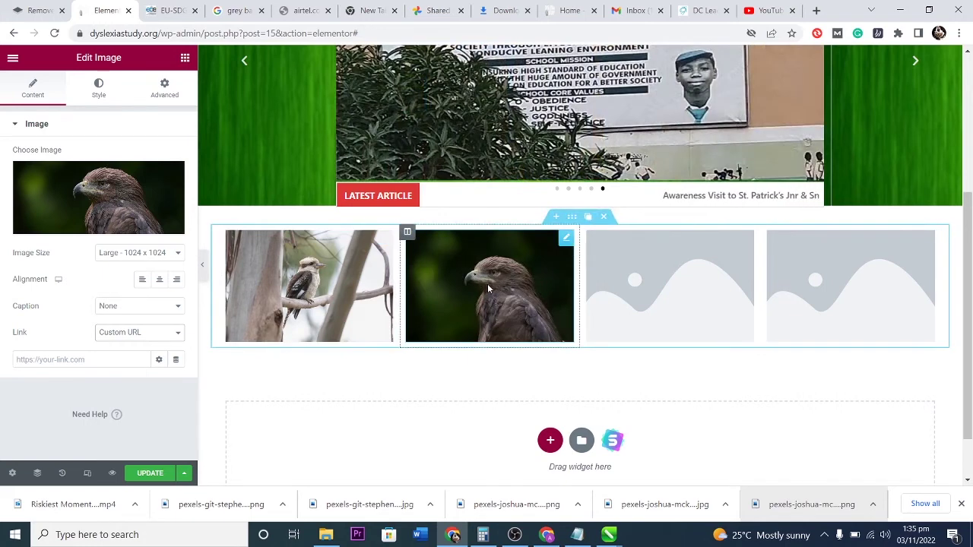
pyautogui.click(97, 360)
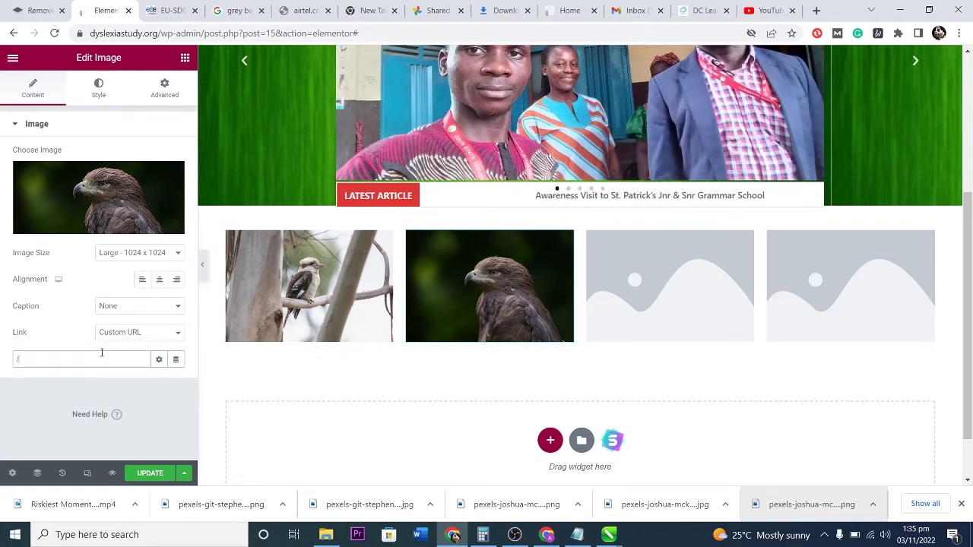
# Finish the hawk image's link URL as /methodology and reselect the kookaburra image.
pyautogui.scroll(3, 558, 383)
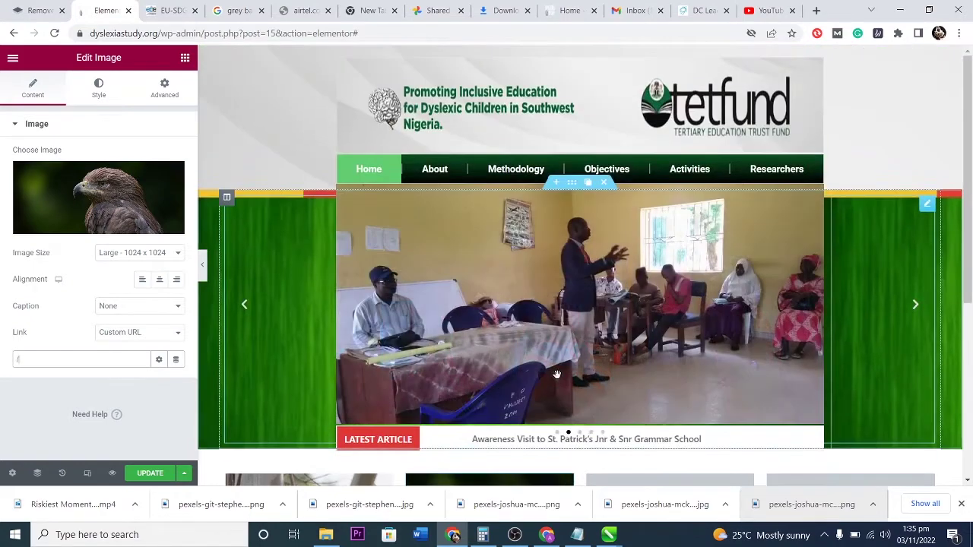
pyautogui.scroll(-2, 534, 370)
pyautogui.scroll(-1, 535, 370)
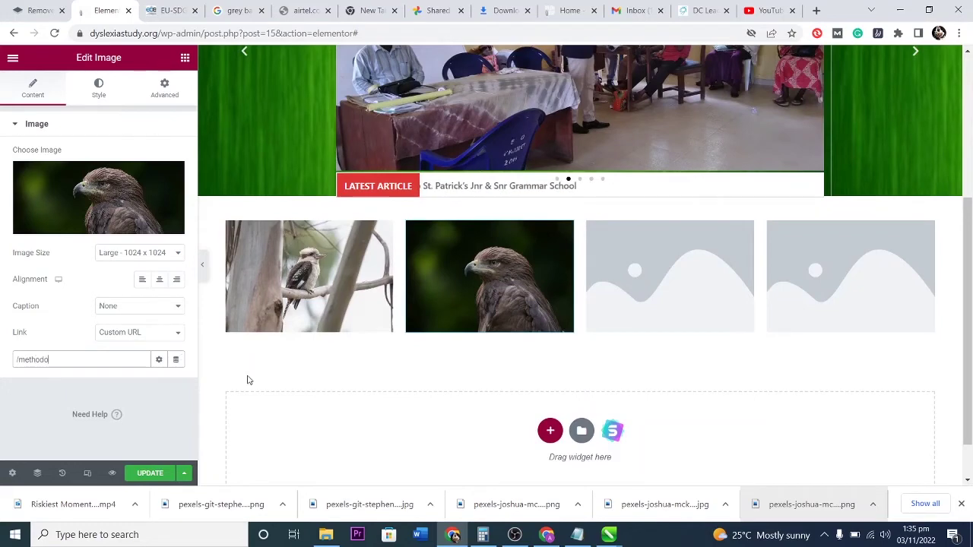
pyautogui.write('y')
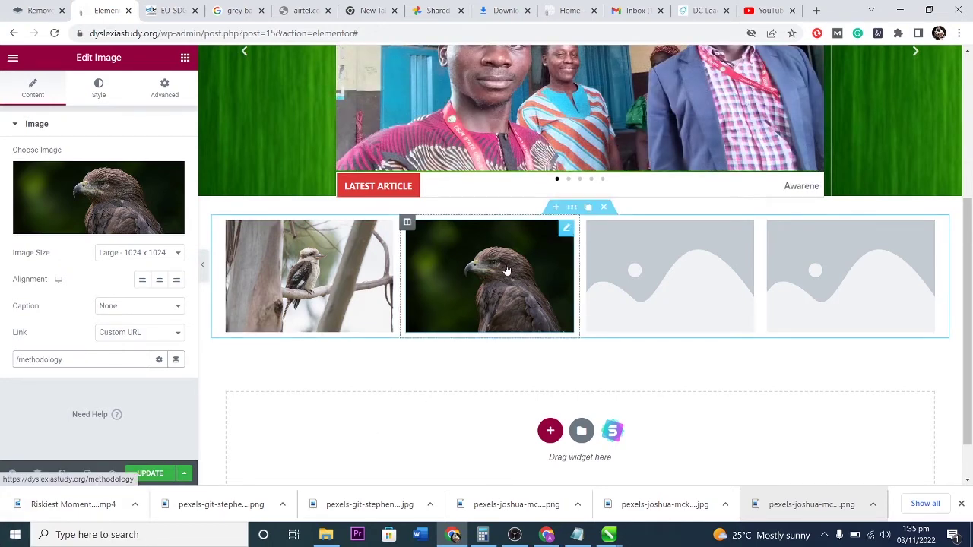
pyautogui.click(313, 281)
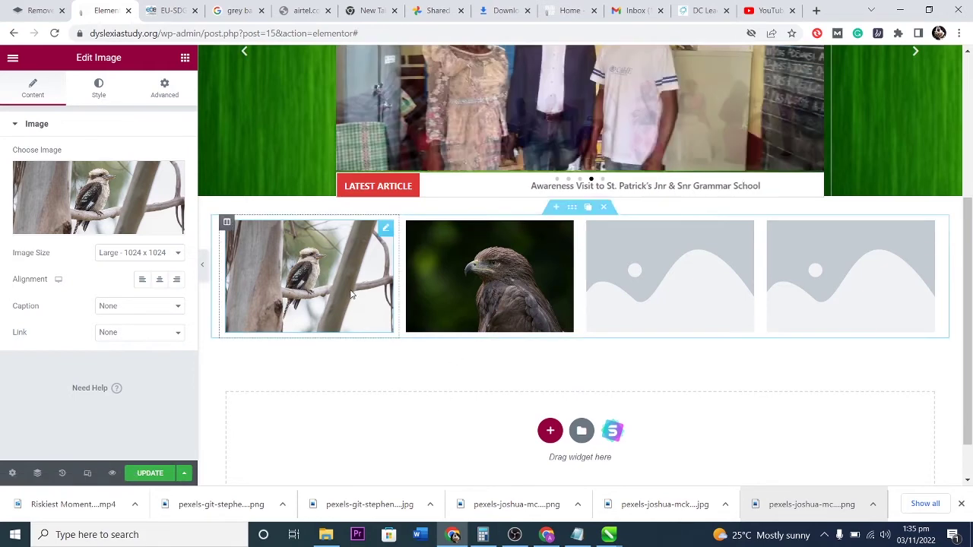
pyautogui.click(184, 58)
# Add an H5 heading reading 'Liveness of nature' under the kookaburra image.
pyautogui.moveTo(133, 214); pyautogui.dragTo(254, 341)
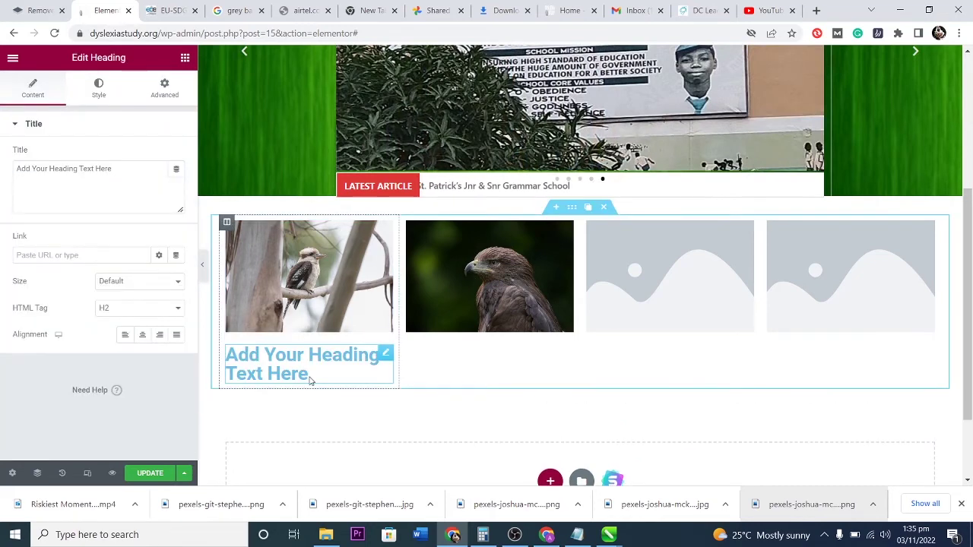
pyautogui.tripleClick(320, 378)
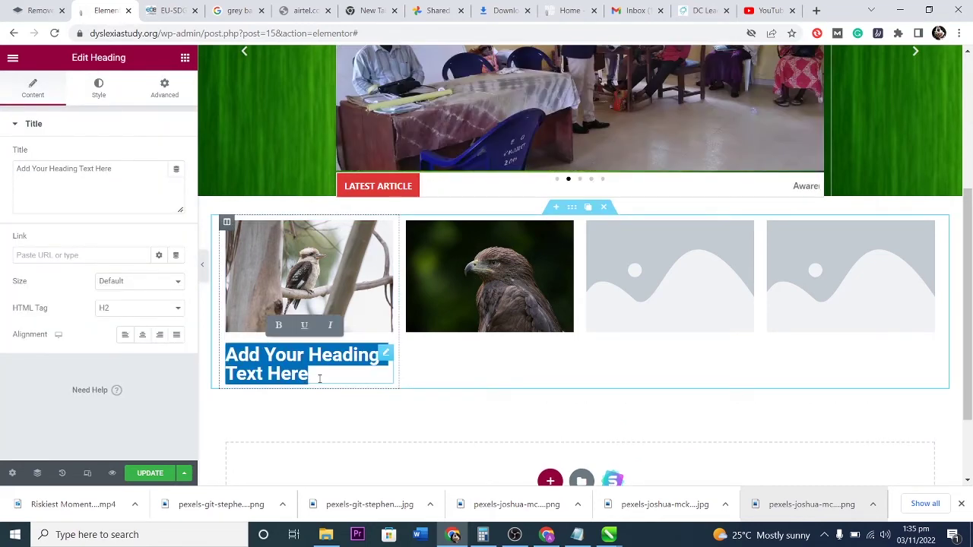
pyautogui.write('Examp')
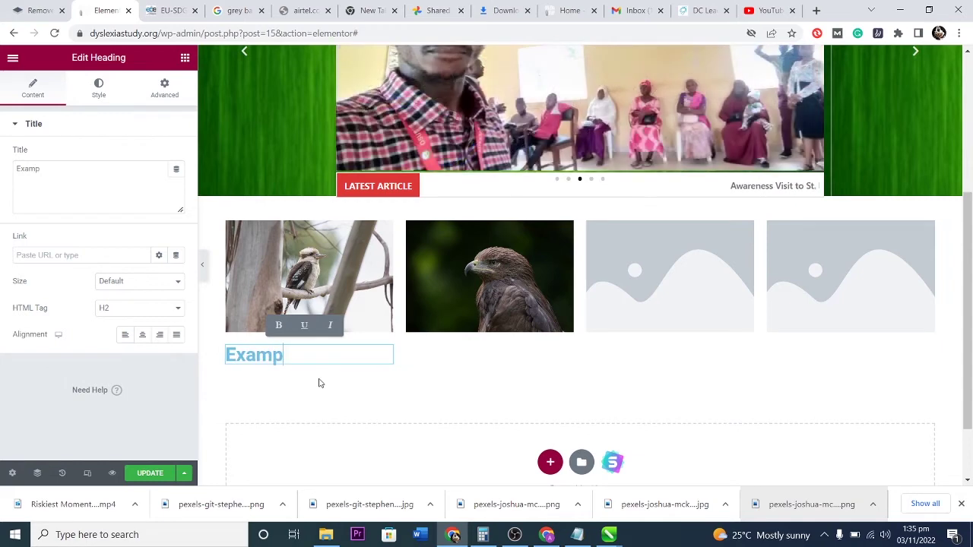
pyautogui.write('les of')
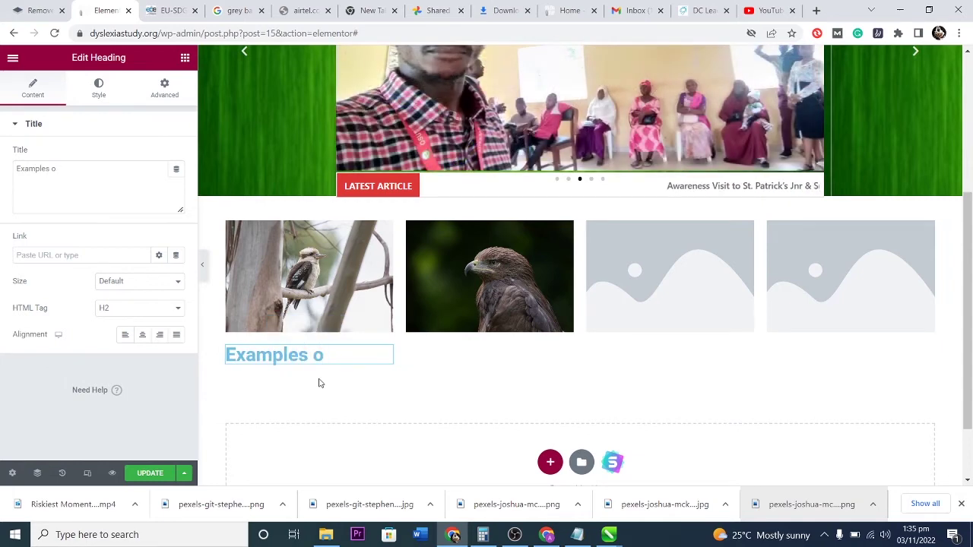
pyautogui.press('BackSpace')
pyautogui.press('BackSpace')
pyautogui.press('BackSpace')
pyautogui.press('BackSpace')
pyautogui.press('BackSpace')
pyautogui.press('BackSpace')
pyautogui.write('L')
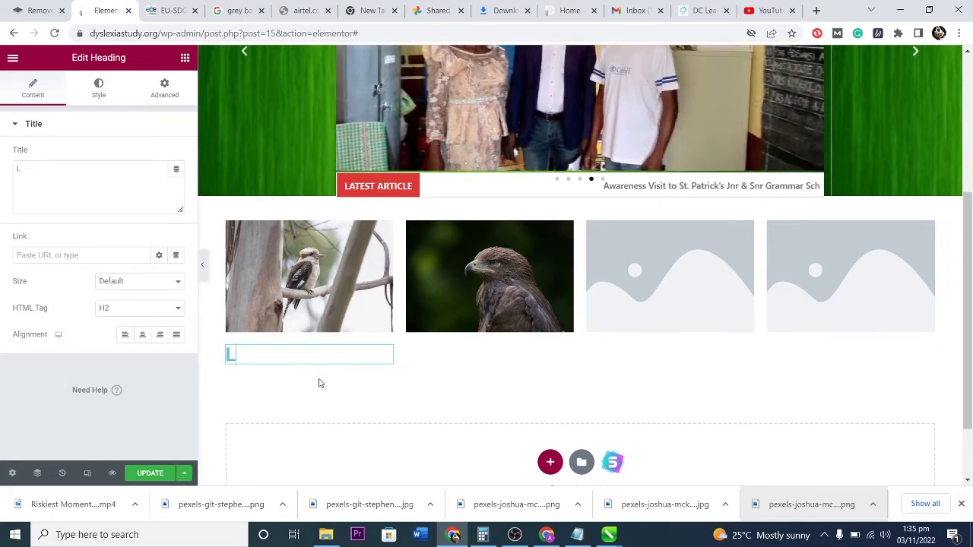
pyautogui.write('iveness of nature')
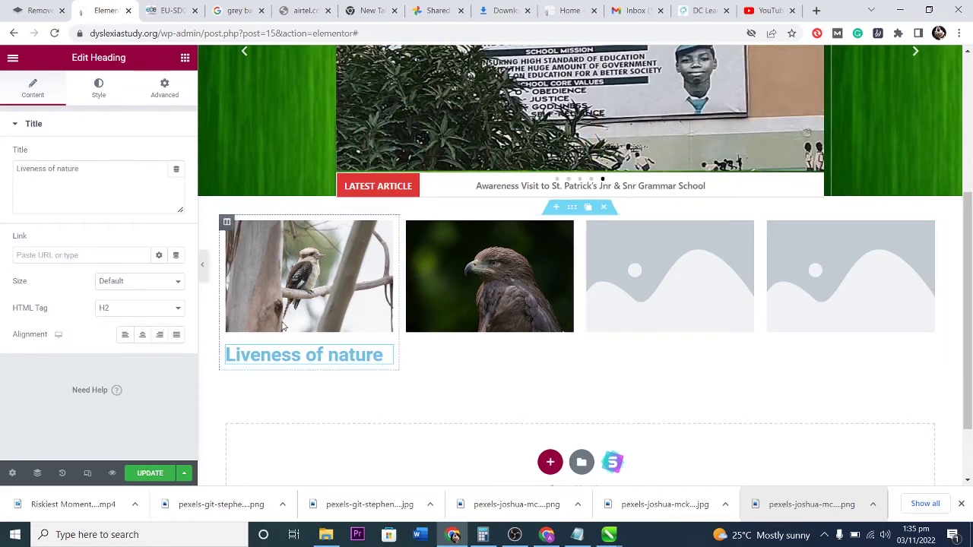
pyautogui.click(119, 308)
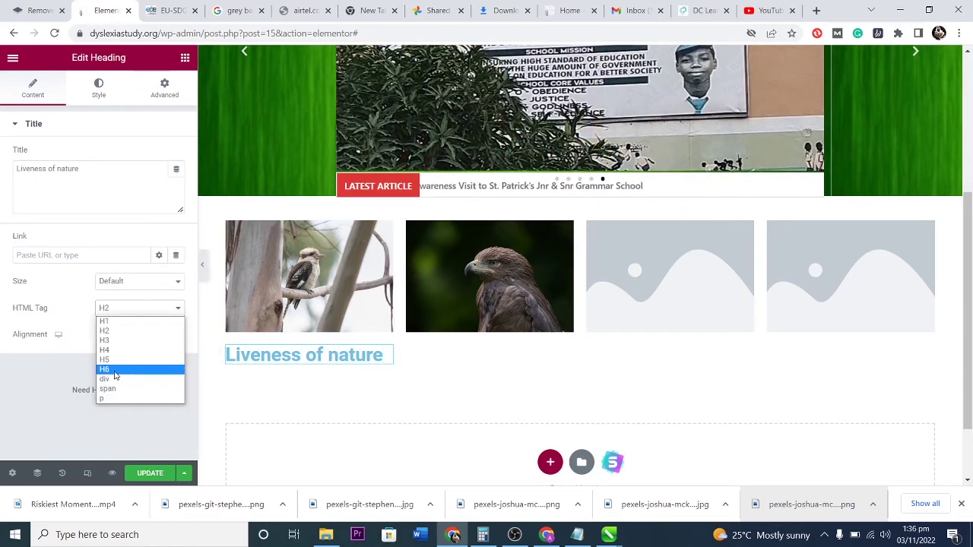
pyautogui.click(117, 360)
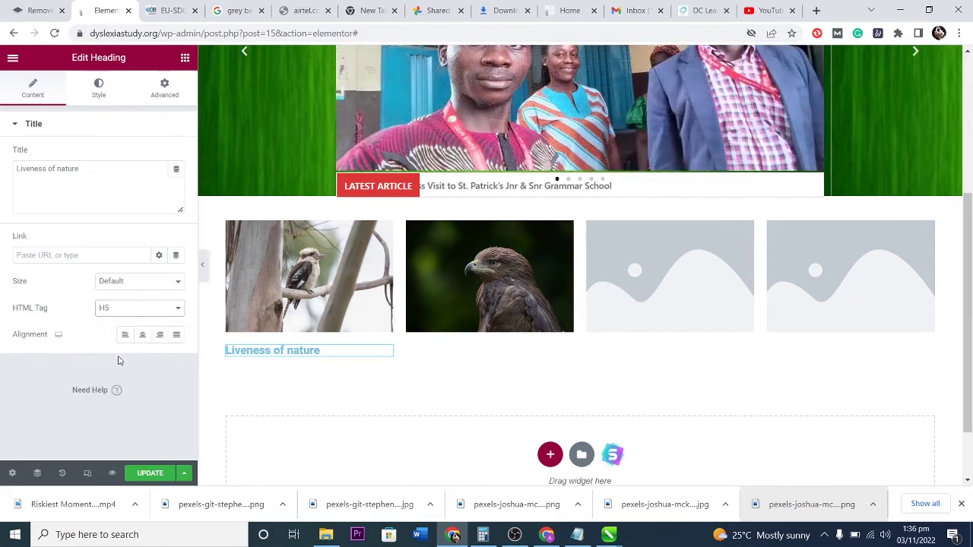
# Darken the heading's text colour and review its typography, keeping the Roboto font.
pyautogui.click(100, 87)
pyautogui.click(176, 157)
pyautogui.click(98, 251)
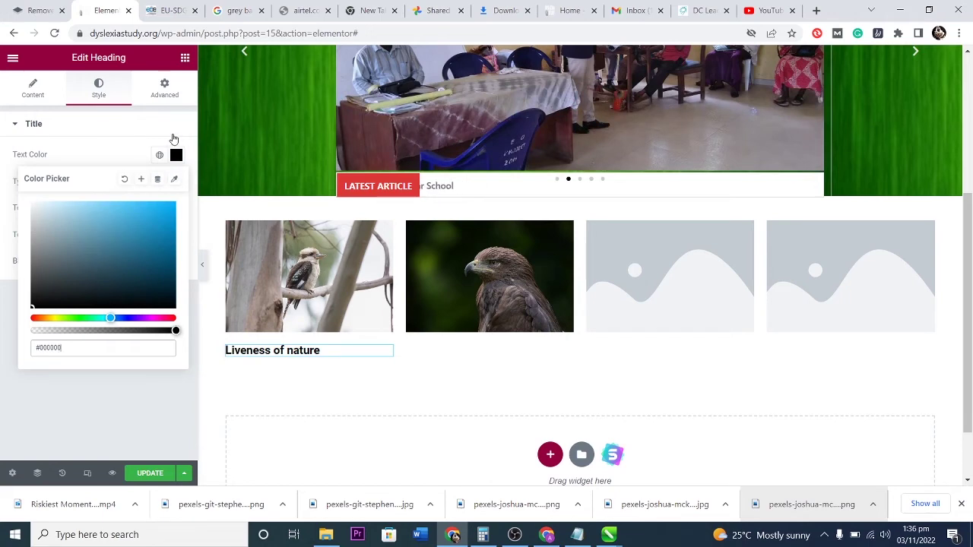
pyautogui.click(173, 136)
pyautogui.click(36, 126)
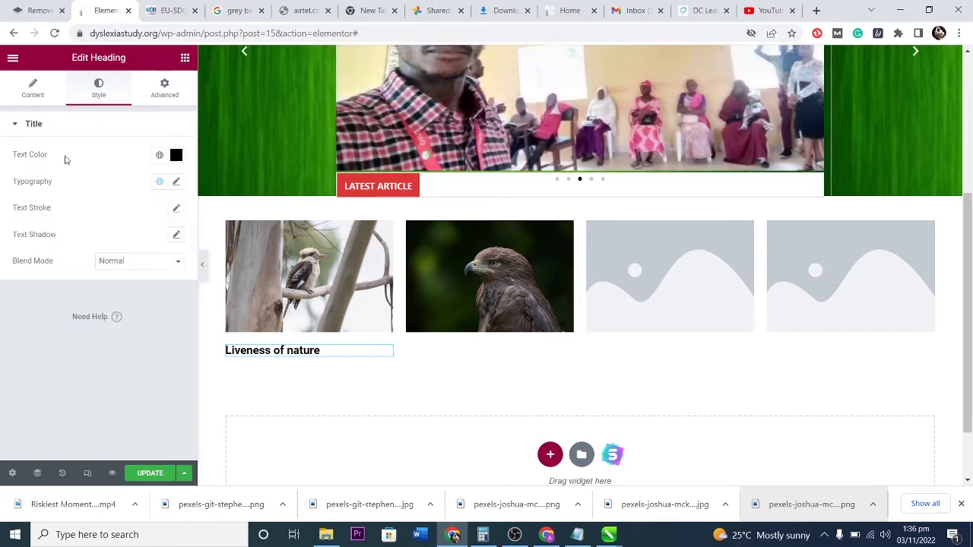
pyautogui.click(159, 181)
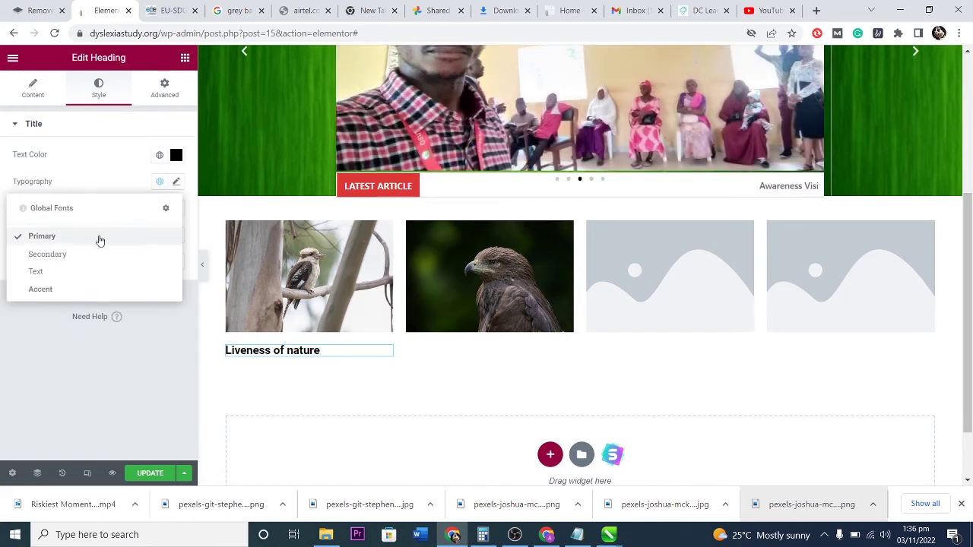
pyautogui.click(161, 183)
pyautogui.click(176, 182)
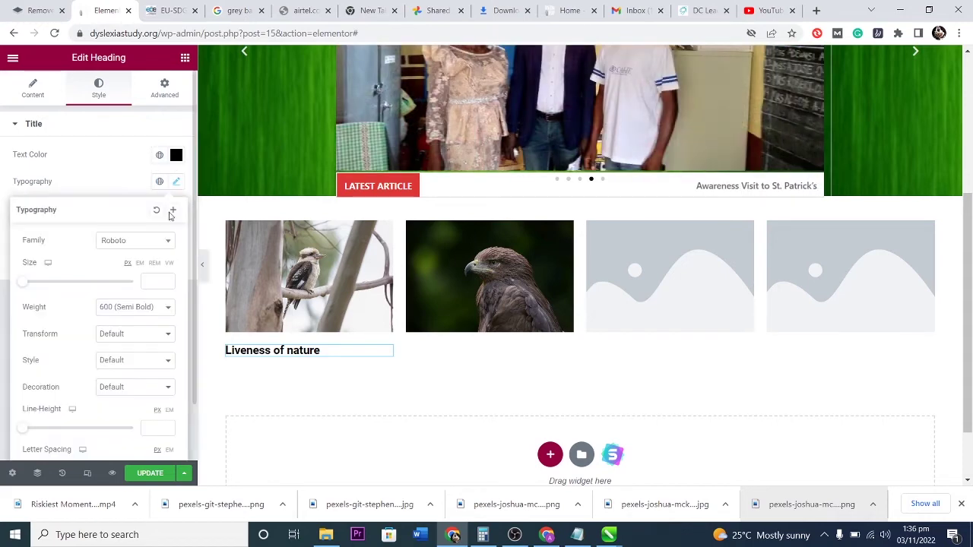
pyautogui.click(141, 243)
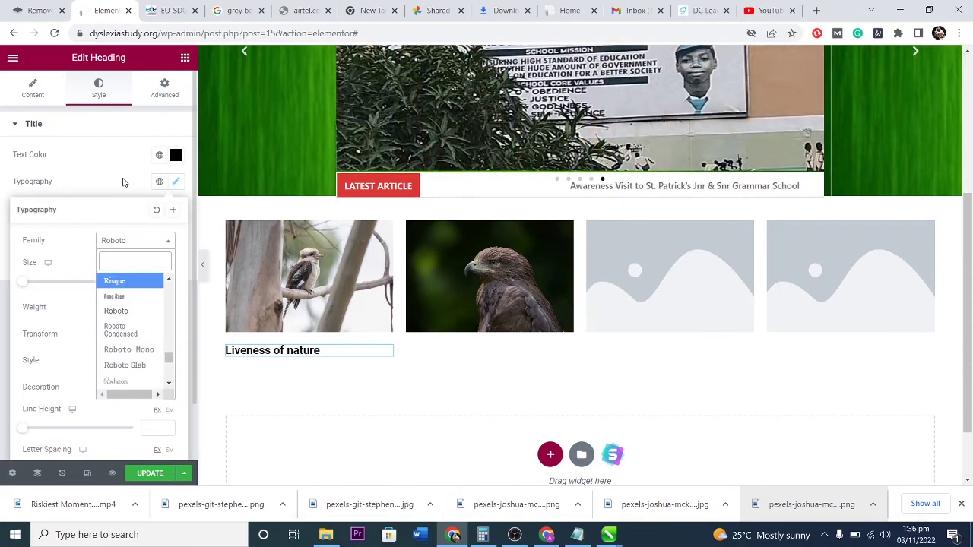
pyautogui.click(126, 183)
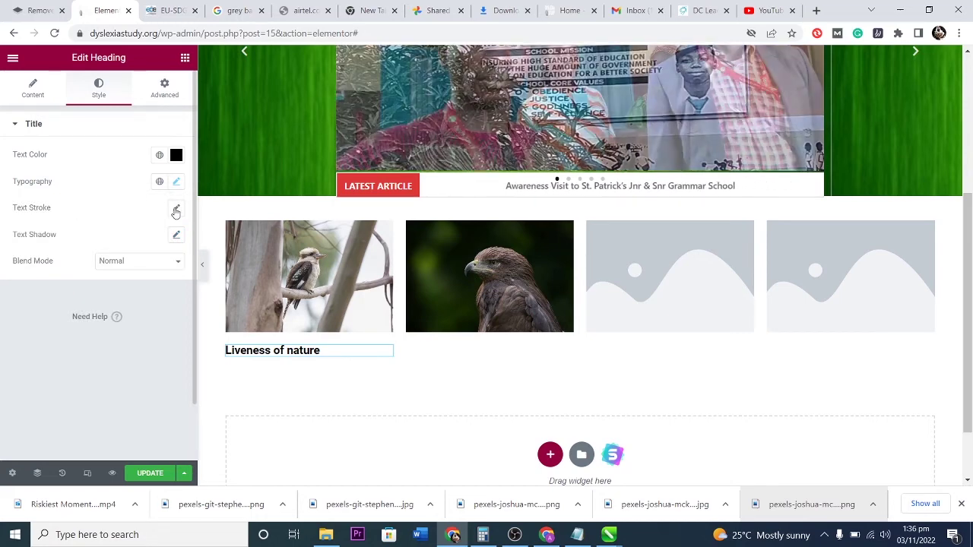
# Give the heading a text shadow with blur 22 and zero horizontal and vertical offset.
pyautogui.click(176, 236)
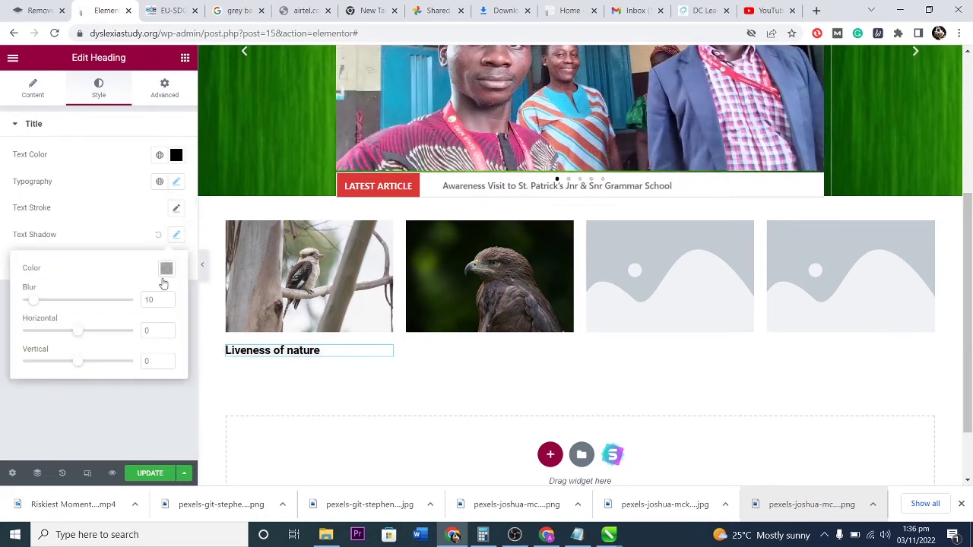
pyautogui.moveTo(42, 304); pyautogui.dragTo(59, 303)
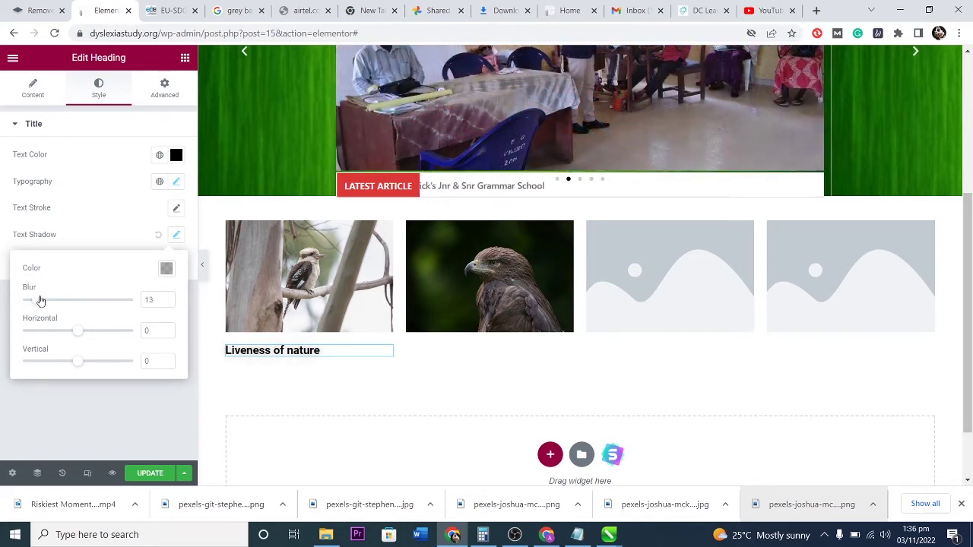
pyautogui.moveTo(80, 332); pyautogui.dragTo(117, 336)
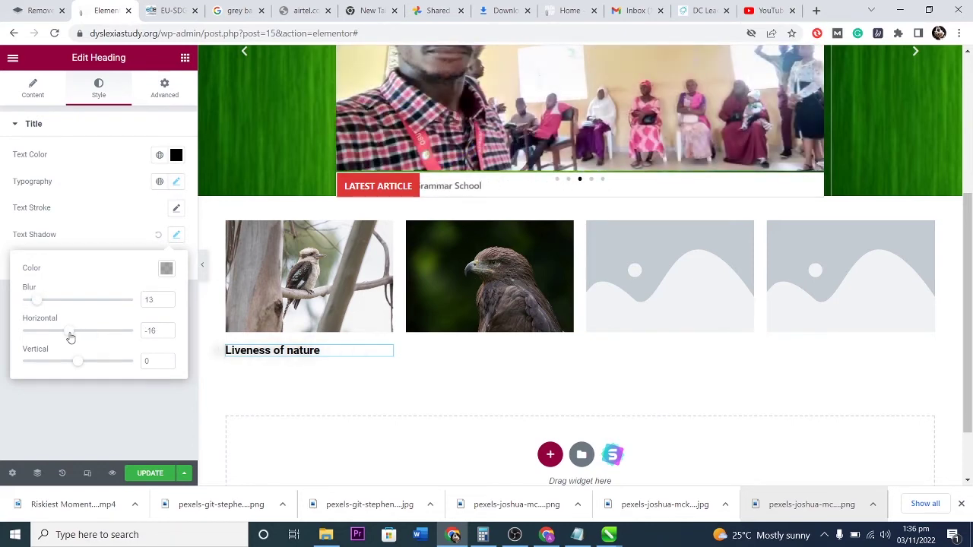
pyautogui.moveTo(76, 364); pyautogui.dragTo(80, 362)
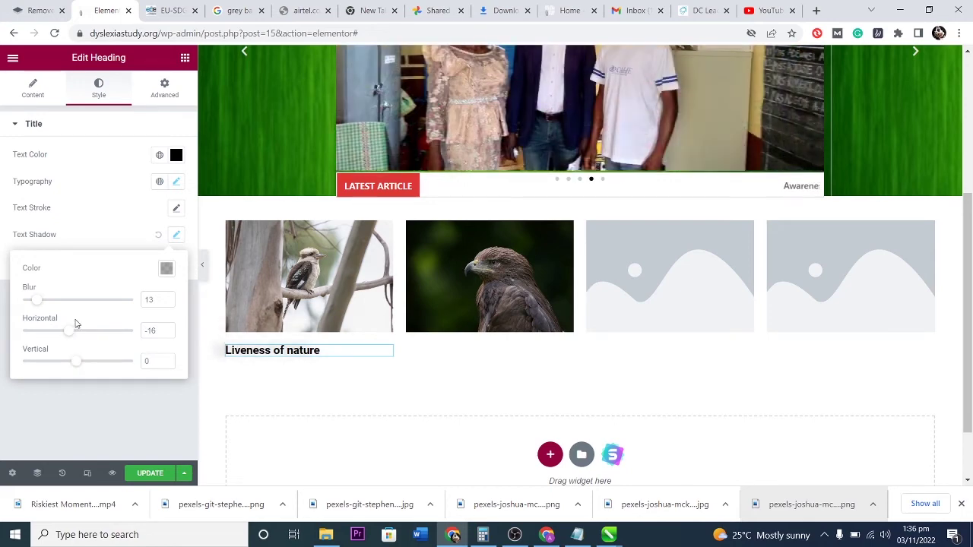
pyautogui.moveTo(42, 304); pyautogui.dragTo(50, 308)
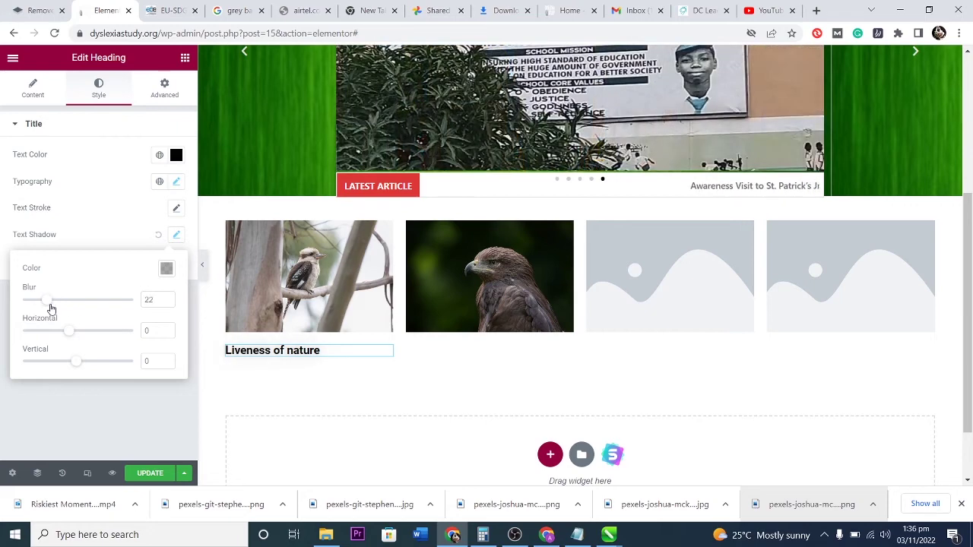
pyautogui.click(44, 412)
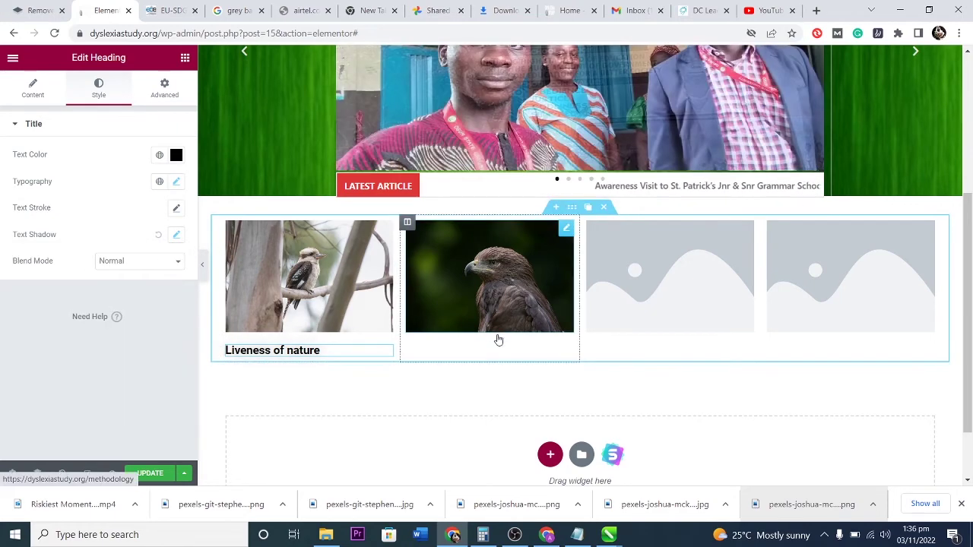
pyautogui.click(33, 90)
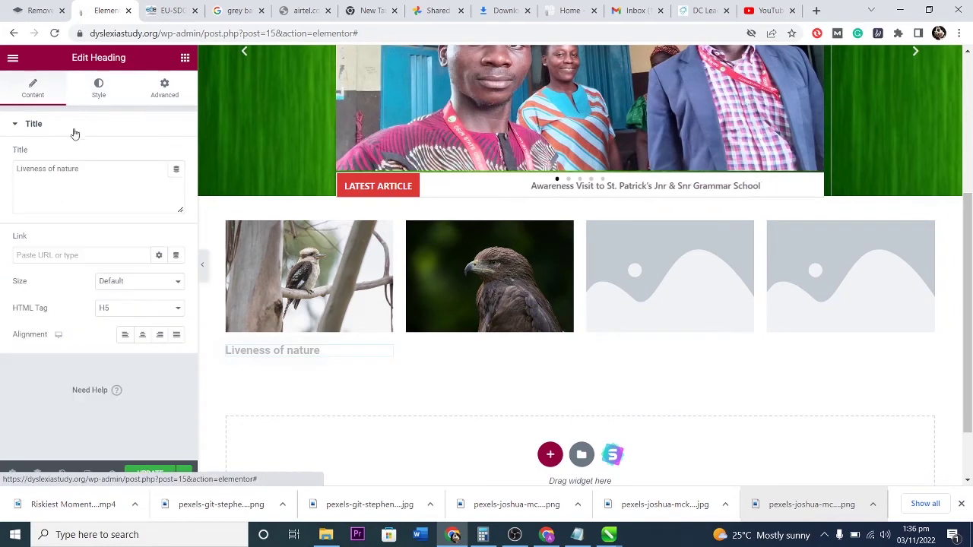
# Add an H5 heading reading 'The Beauty of Nature' under the eagle image.
pyautogui.click(185, 57)
pyautogui.moveTo(145, 214); pyautogui.dragTo(490, 339)
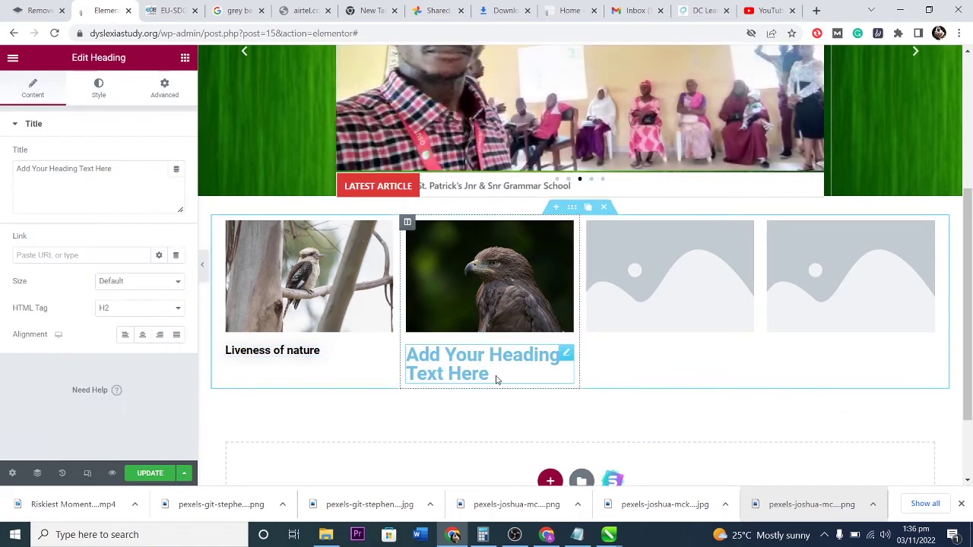
pyautogui.tripleClick(62, 173)
pyautogui.write('The B')
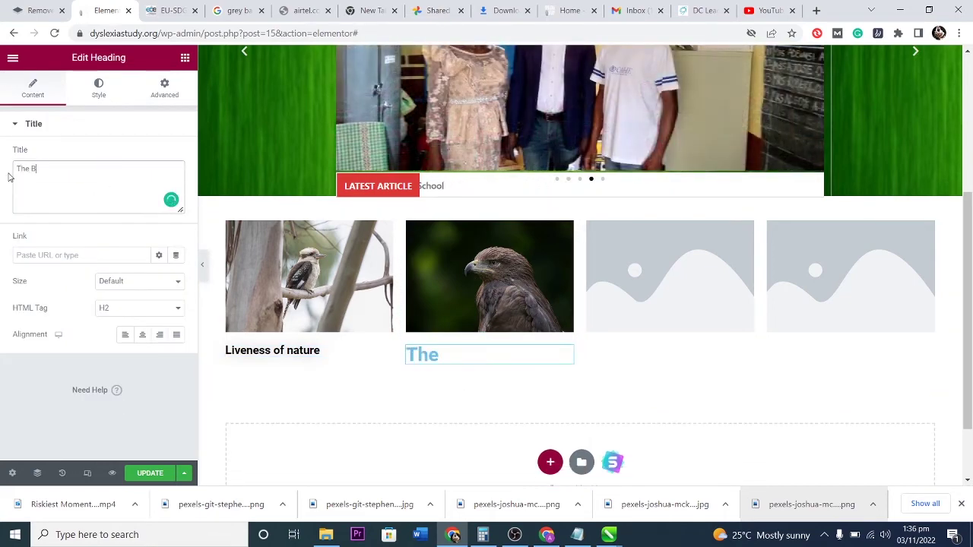
pyautogui.write('eauty of Nature')
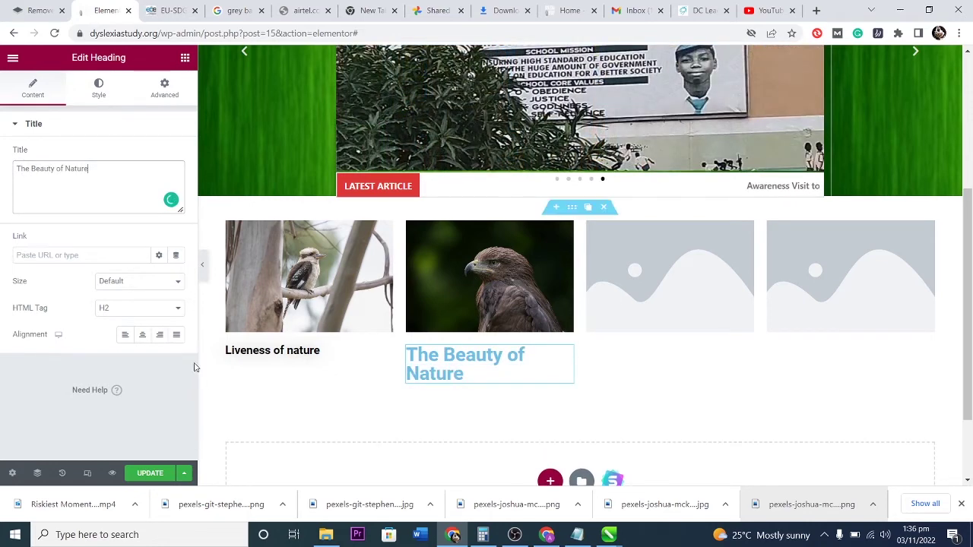
pyautogui.click(150, 307)
pyautogui.click(118, 362)
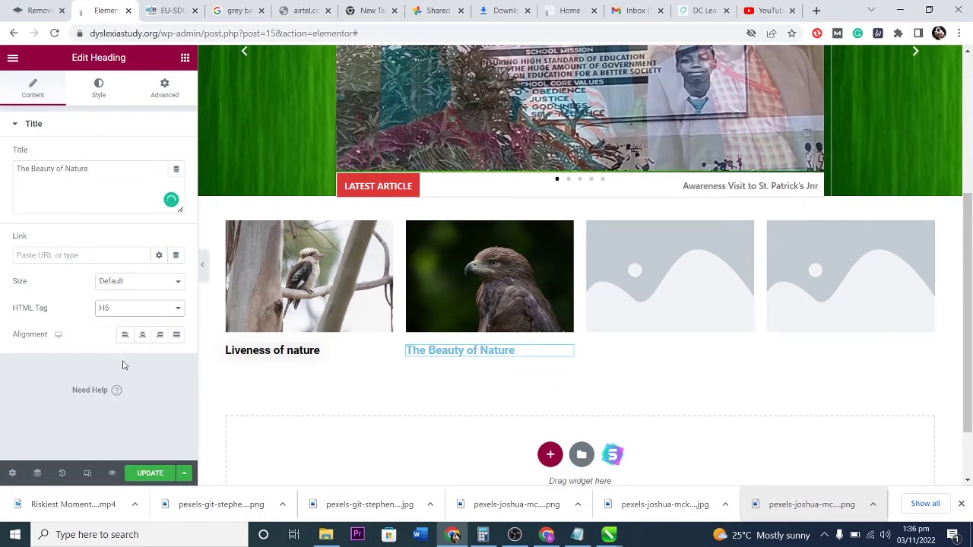
# Set the new heading's text colour to #000000.
pyautogui.click(97, 86)
pyautogui.click(175, 155)
pyautogui.write('#000000')
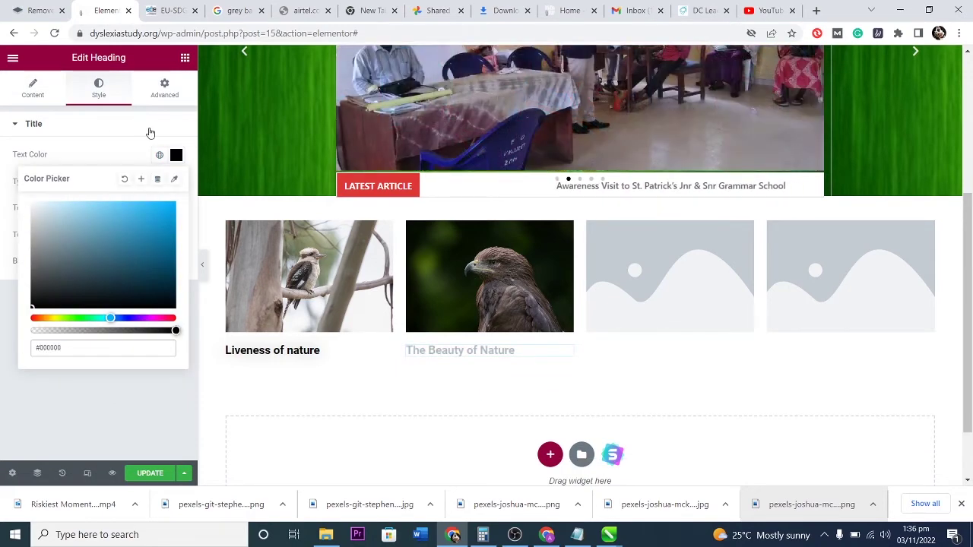
pyautogui.click(149, 125)
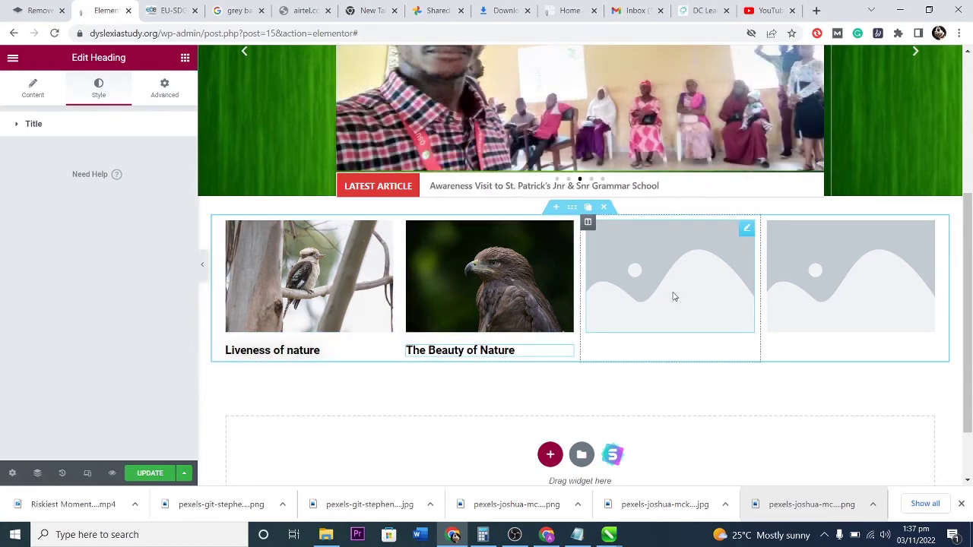
pyautogui.click(672, 297)
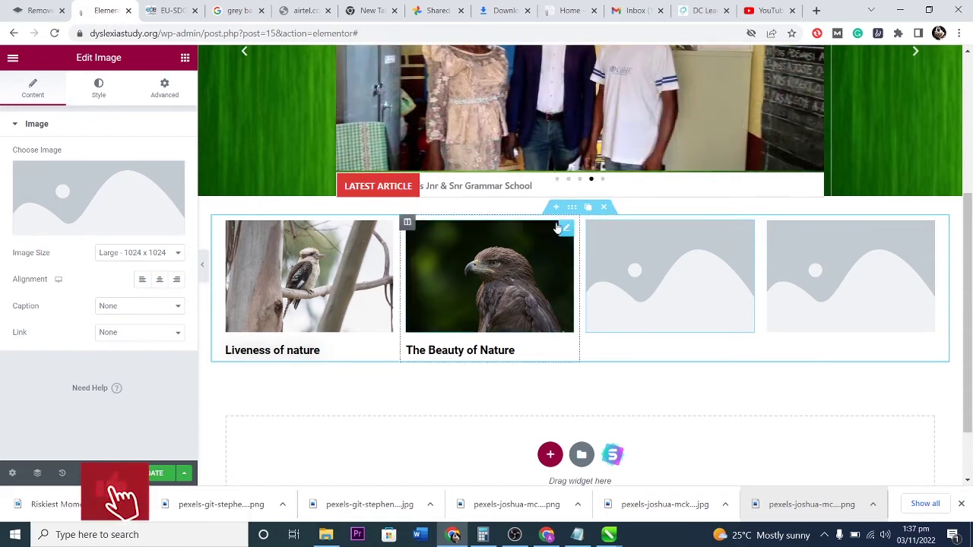
# Replace the third and fourth placeholders with copies of the kookaburra and eagle images.
pyautogui.click(563, 230)
pyautogui.click(552, 228)
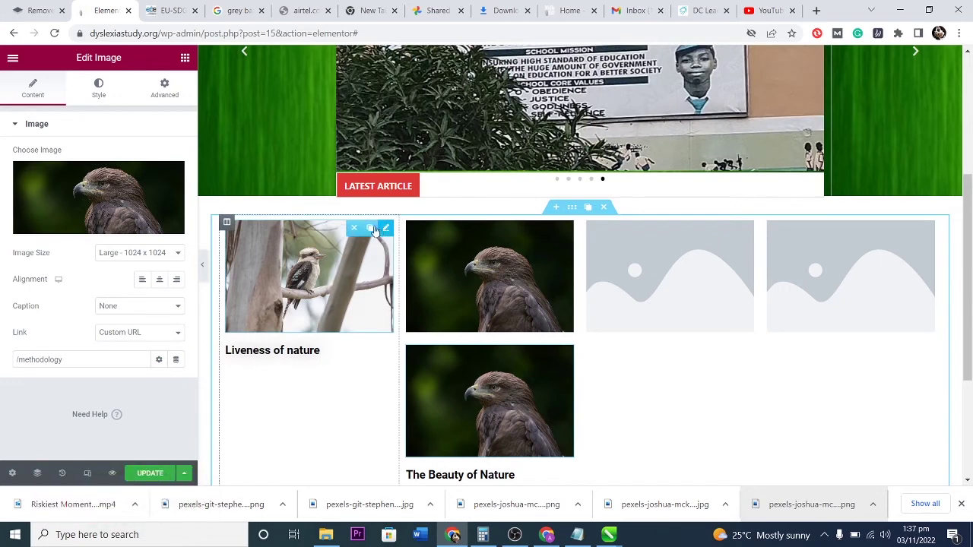
pyautogui.click(370, 229)
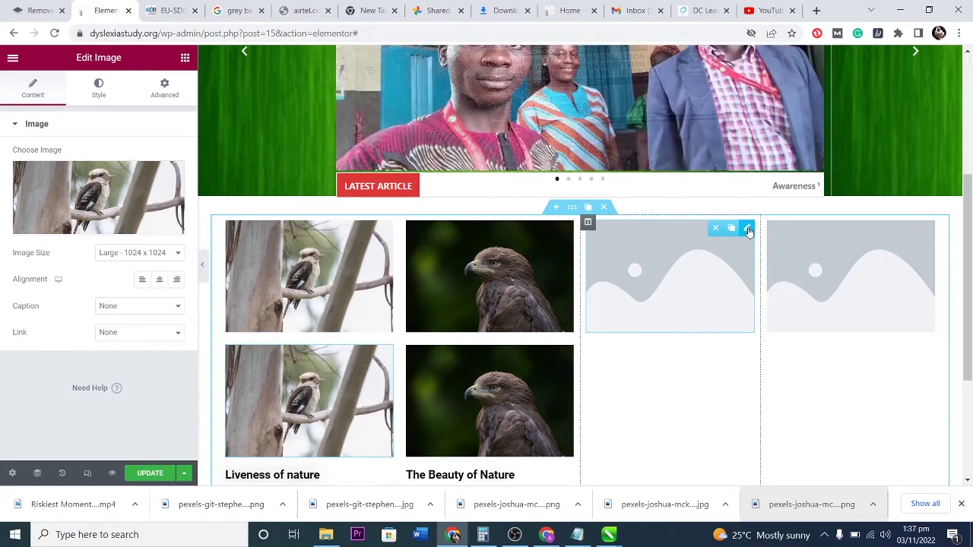
pyautogui.click(745, 228)
pyautogui.click(717, 228)
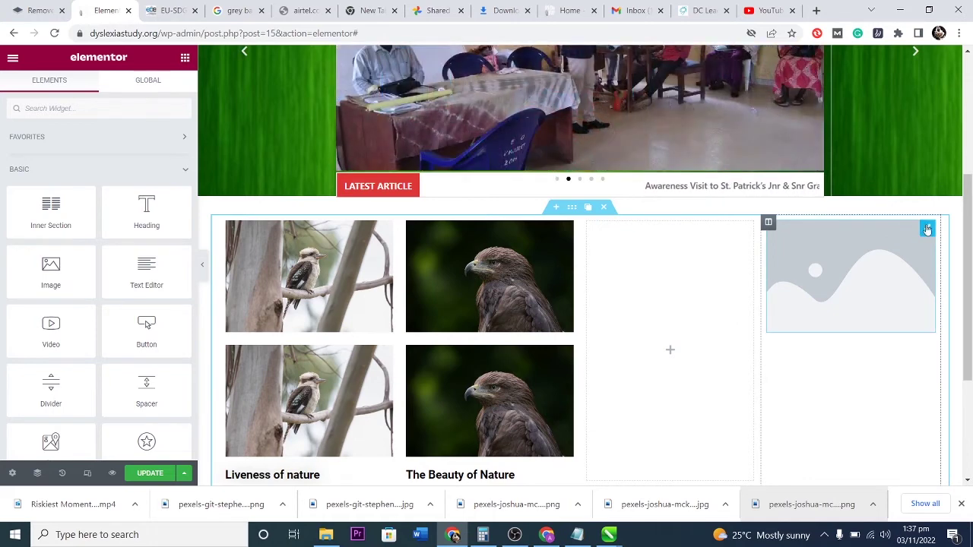
pyautogui.click(895, 227)
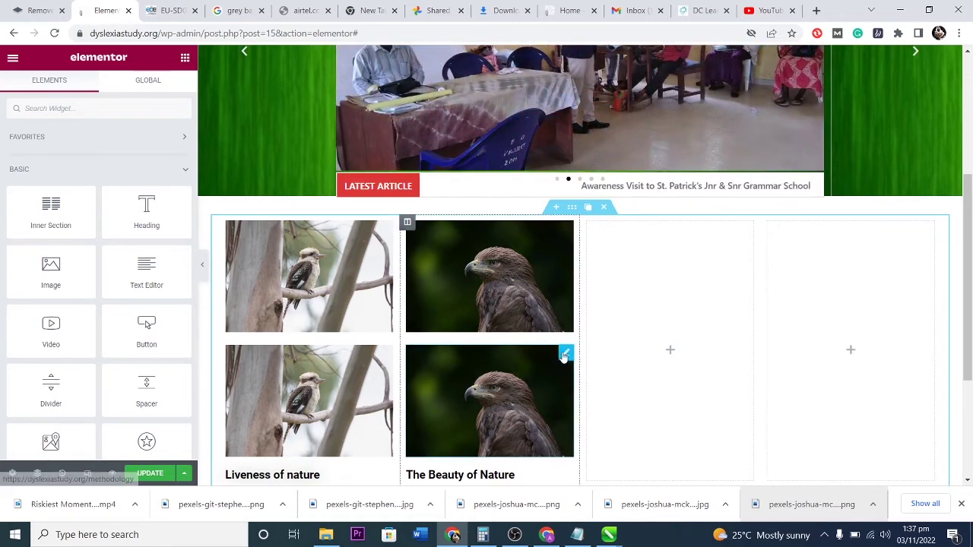
pyautogui.click(566, 352)
pyautogui.moveTo(342, 370); pyautogui.dragTo(646, 275)
pyautogui.moveTo(543, 378); pyautogui.dragTo(850, 256)
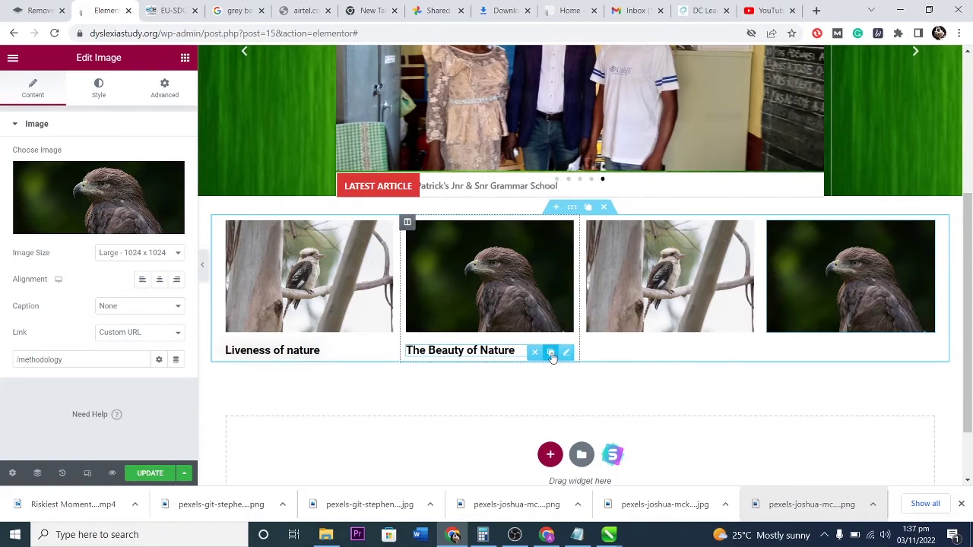
# Copy 'The Beauty of Nature' and 'Liveness of nature' headings under the matching third- and fourth-column photos.
pyautogui.click(551, 354)
pyautogui.moveTo(565, 377); pyautogui.dragTo(684, 346)
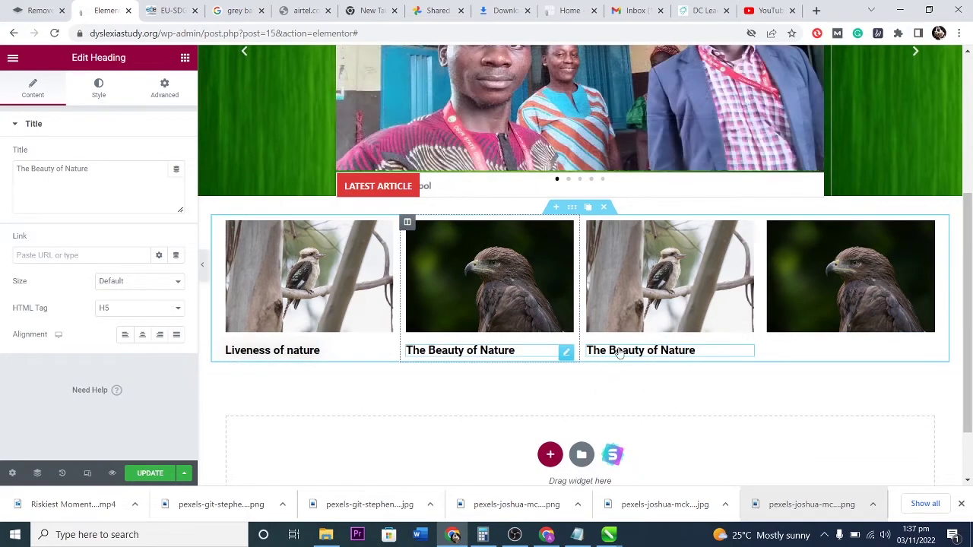
pyautogui.moveTo(756, 353); pyautogui.dragTo(862, 346)
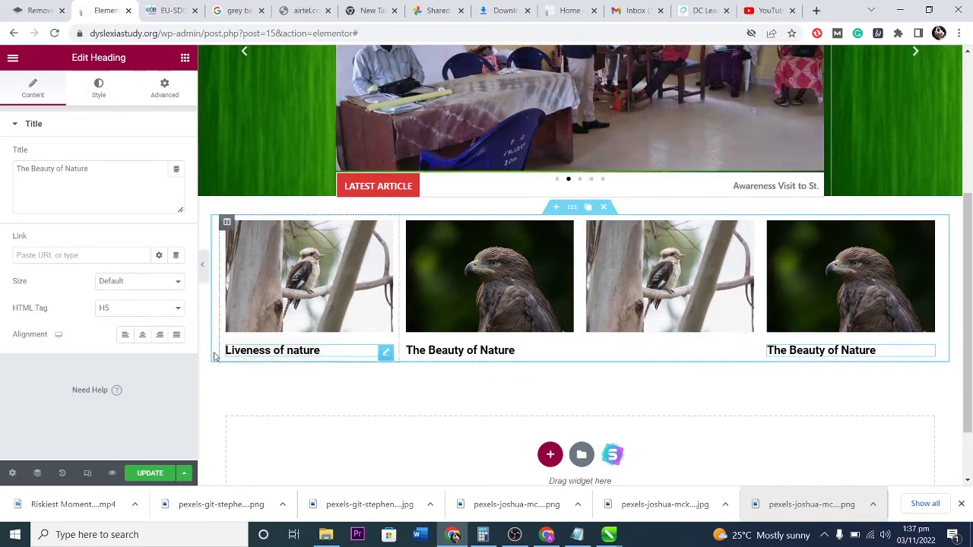
pyautogui.click(388, 353)
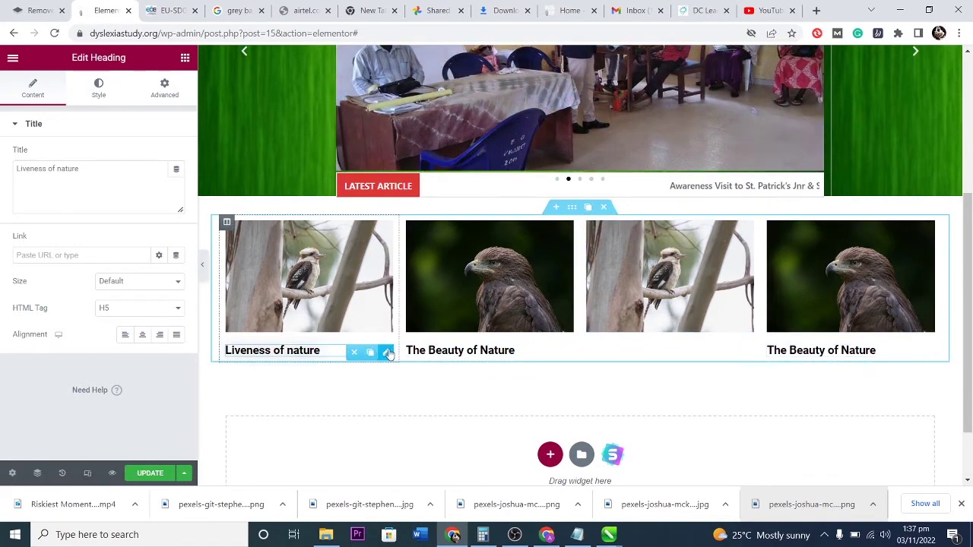
pyautogui.click(371, 353)
pyautogui.moveTo(384, 375); pyautogui.dragTo(659, 343)
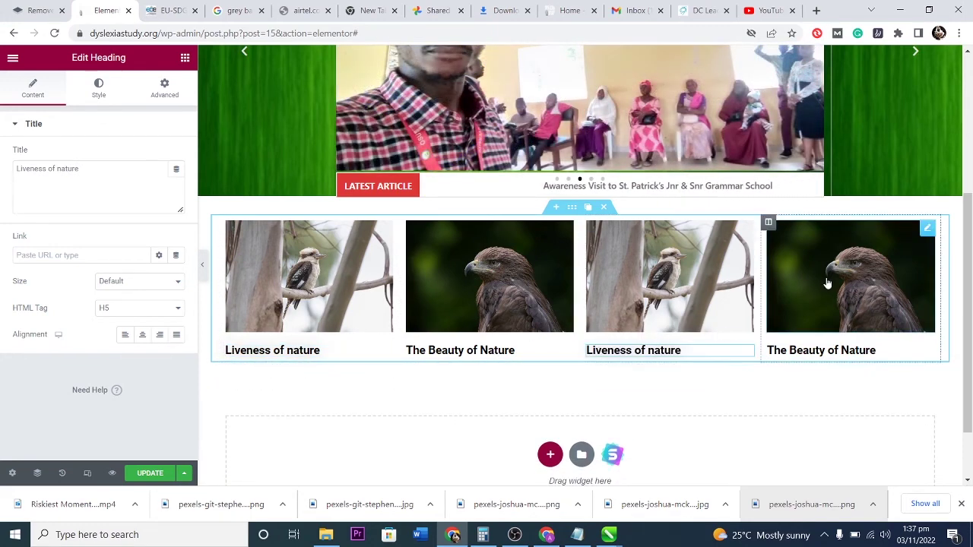
pyautogui.click(811, 291)
pyautogui.click(68, 360)
# Change the fourth-column eagle image's link to /objectives.
pyautogui.scroll(3, 554, 278)
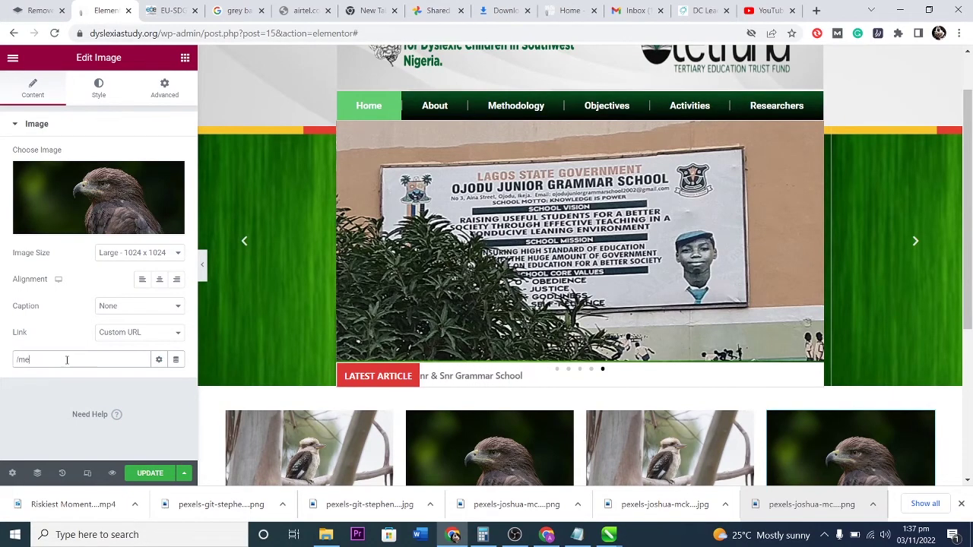
pyautogui.press('BackSpace')
pyautogui.press('BackSpace')
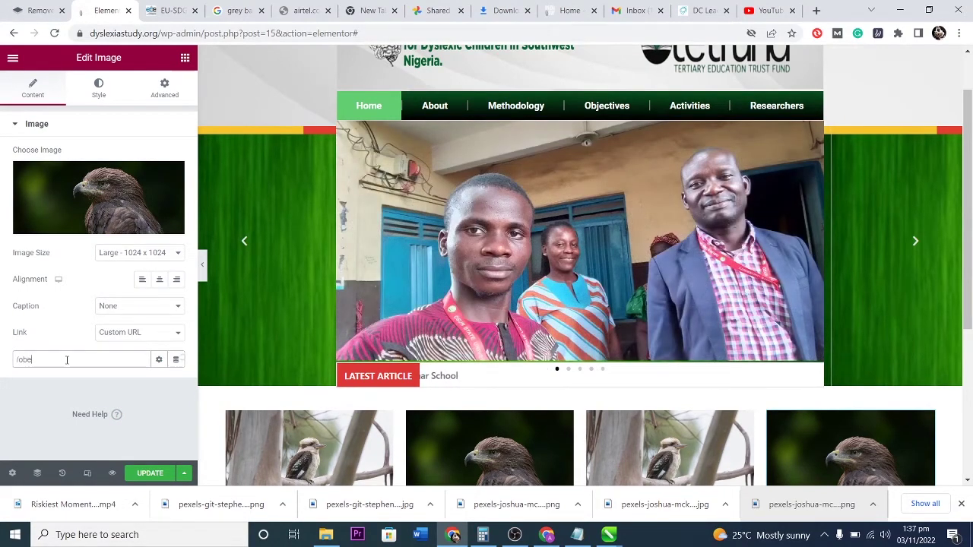
pyautogui.write('objectives')
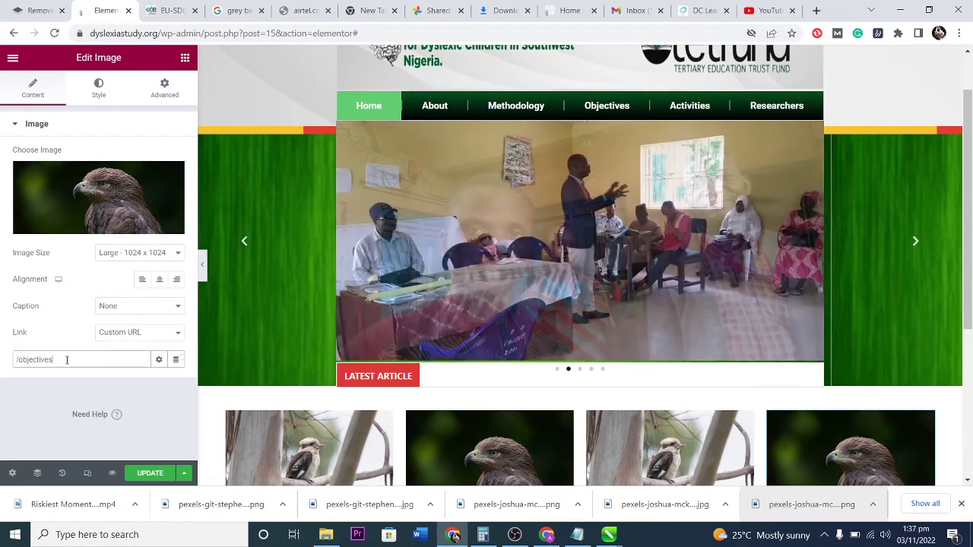
# Start a new section below the four-column bird gallery to choose its structure.
pyautogui.scroll(-3, 635, 267)
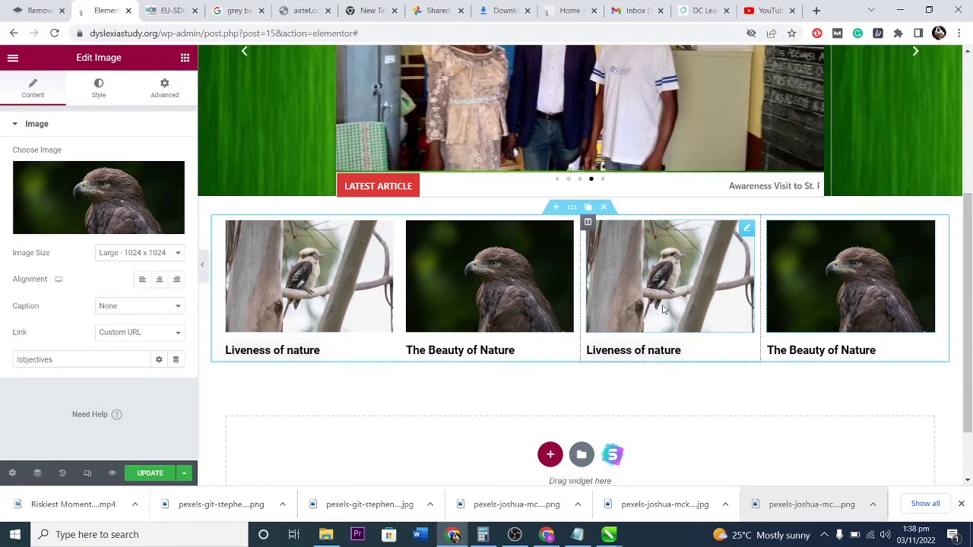
pyautogui.scroll(3, 669, 318)
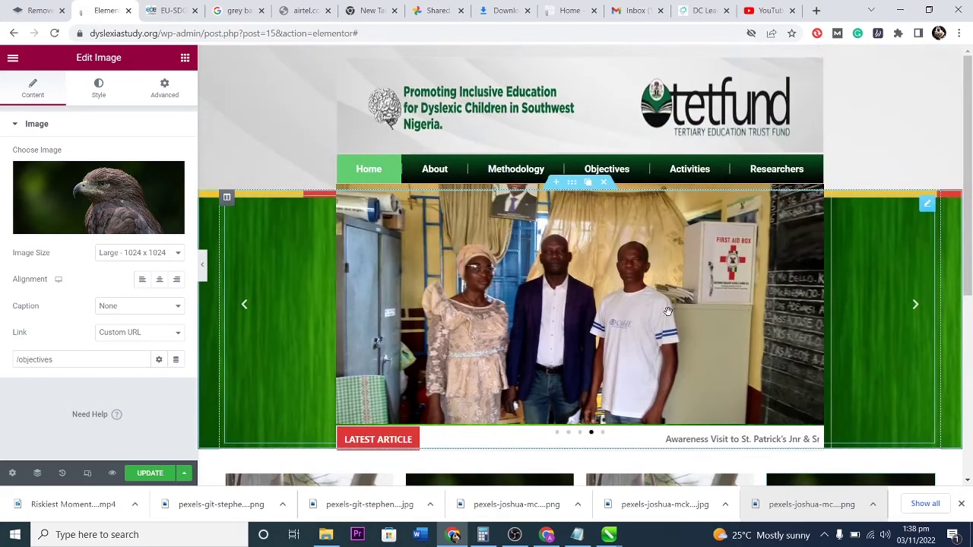
pyautogui.scroll(-4, 669, 317)
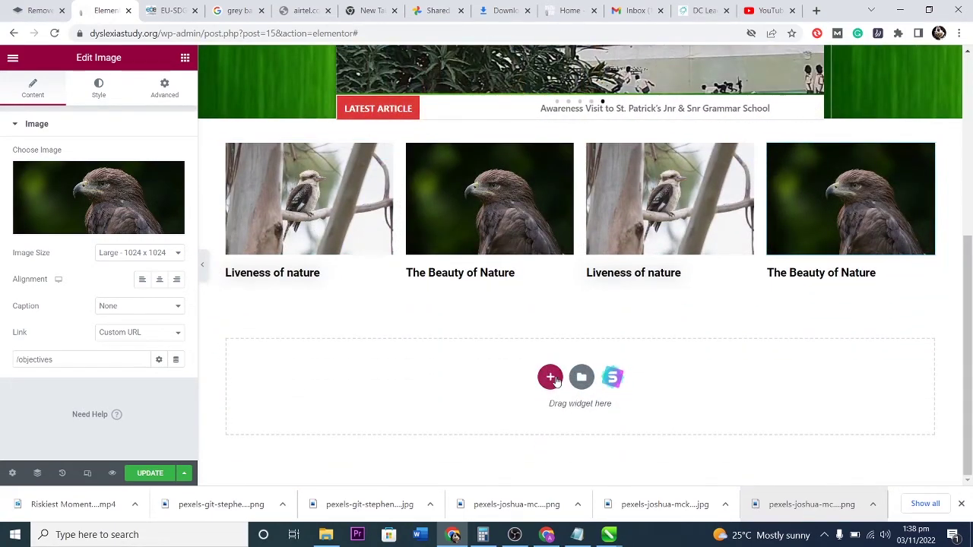
pyautogui.click(550, 377)
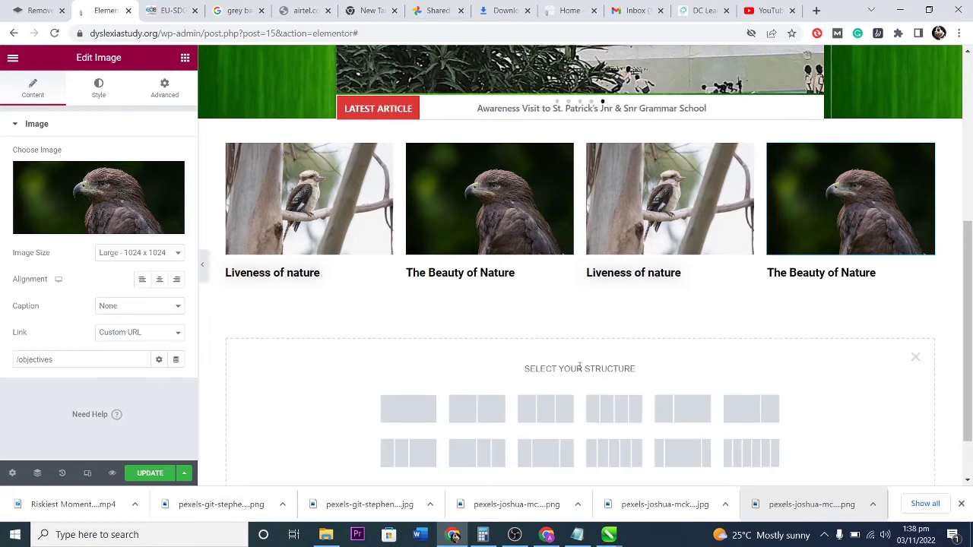
# Dismiss the column layout picker and open the Blocks section of the template library.
pyautogui.scroll(-1, 553, 374)
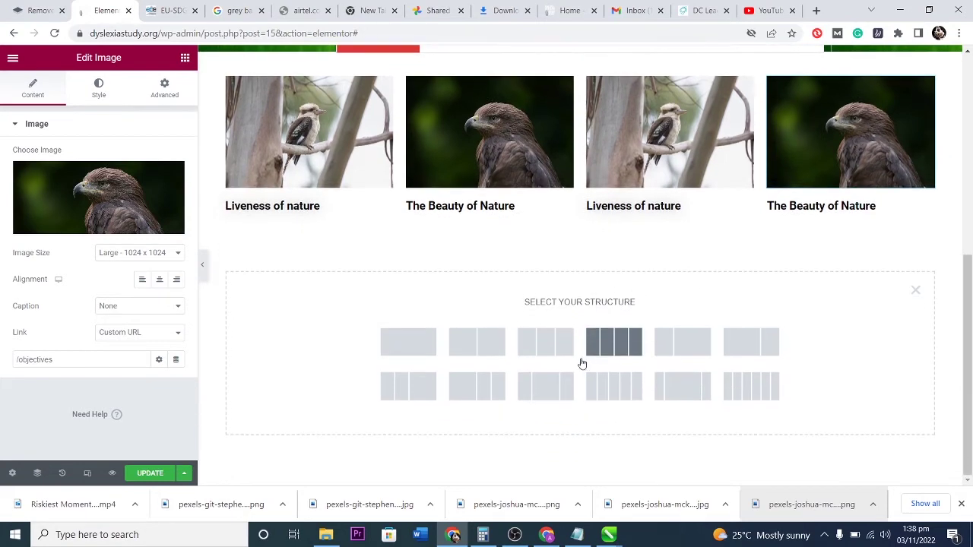
pyautogui.click(915, 291)
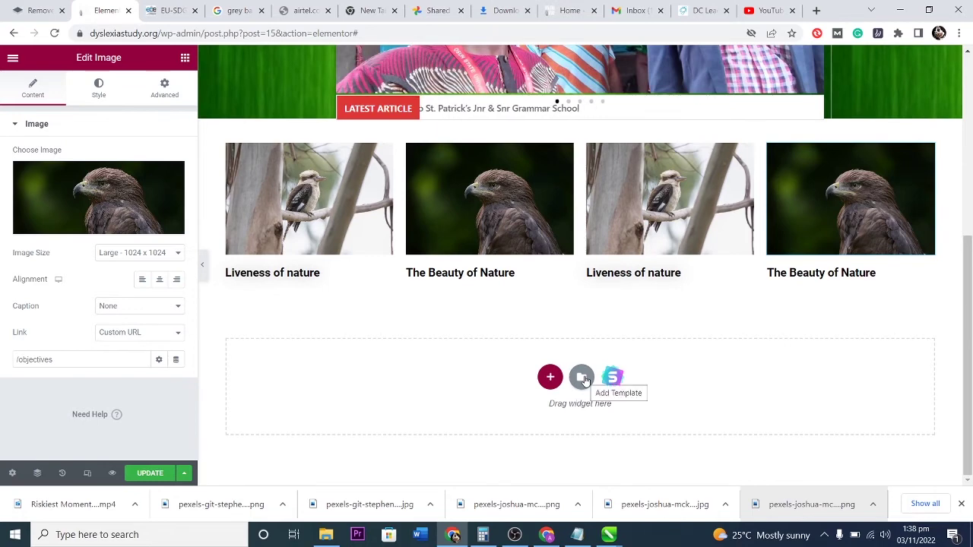
pyautogui.click(582, 378)
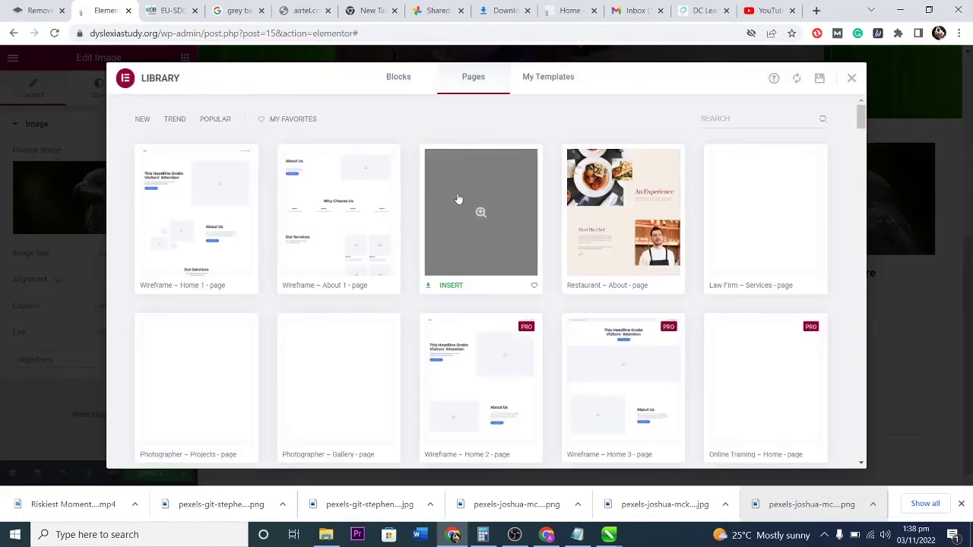
pyautogui.click(399, 78)
# Browse the ready-made blocks and preview the About the company block.
pyautogui.moveTo(497, 234)
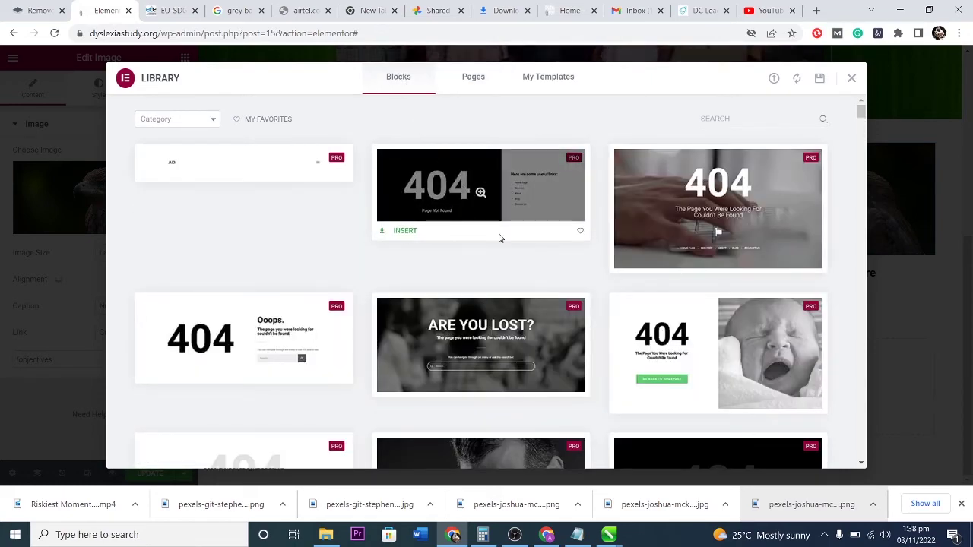
pyautogui.moveTo(702, 196)
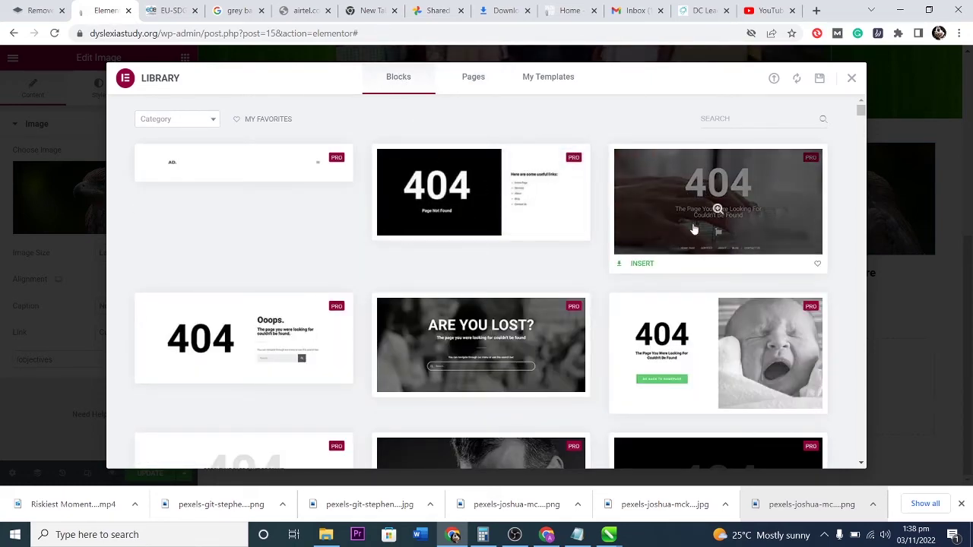
pyautogui.moveTo(497, 334)
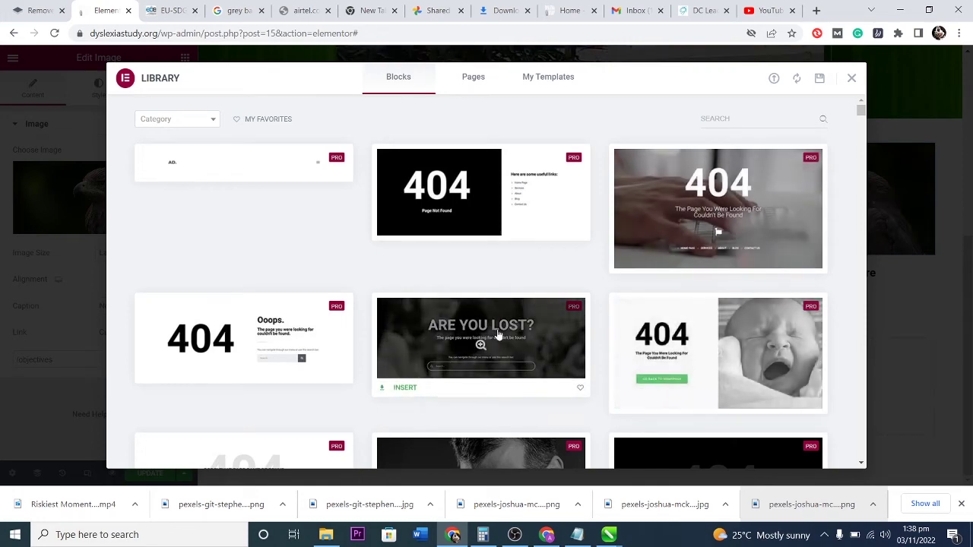
pyautogui.scroll(-3, 498, 334)
pyautogui.scroll(-2, 573, 279)
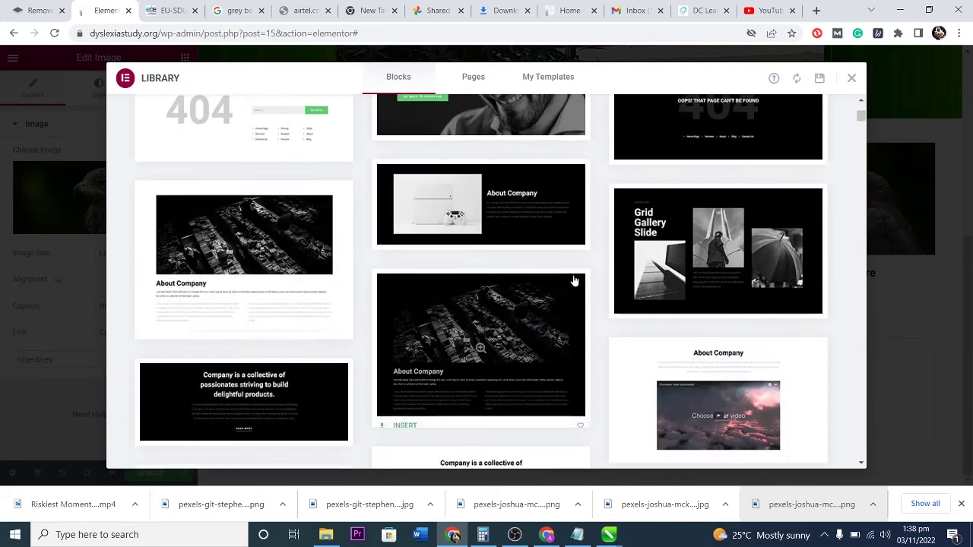
pyautogui.moveTo(524, 208)
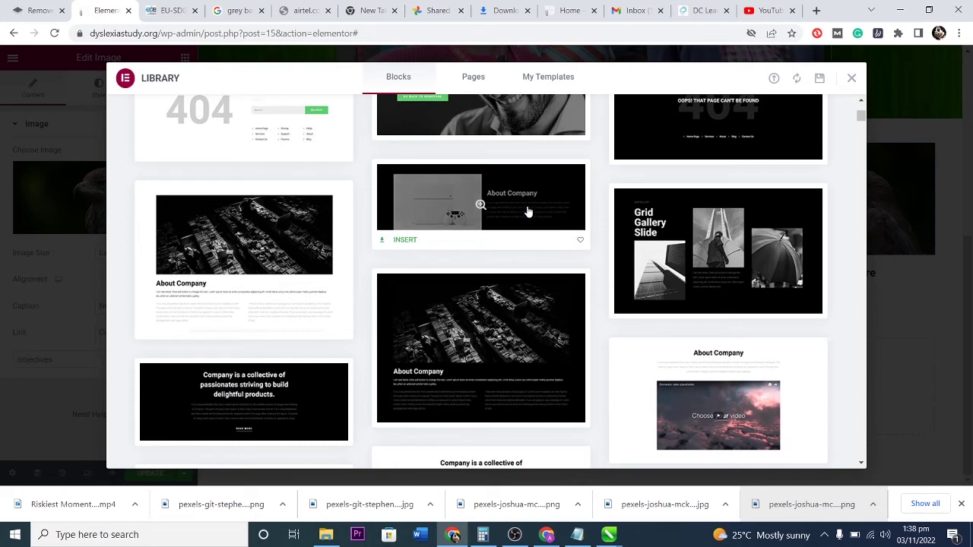
pyautogui.scroll(1, 535, 374)
pyautogui.scroll(-3, 544, 380)
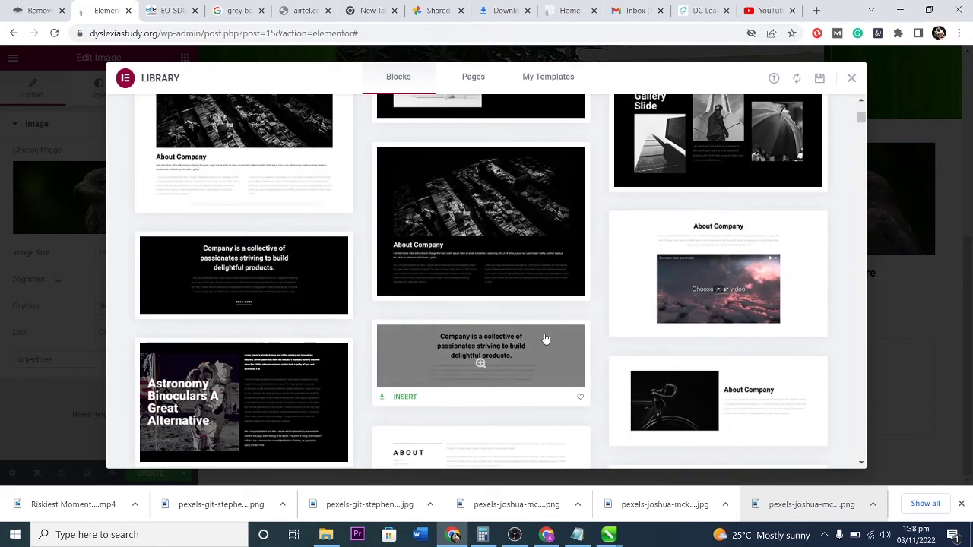
pyautogui.click(663, 297)
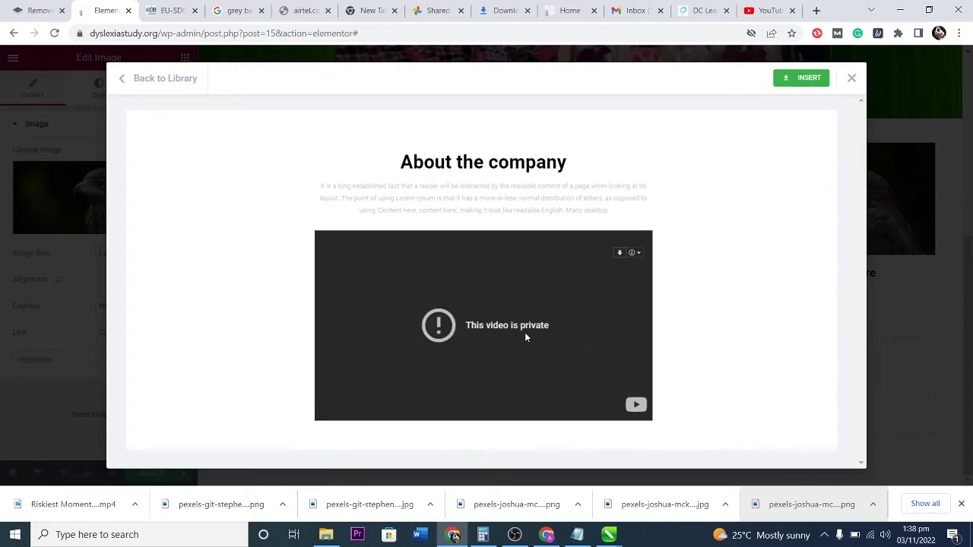
# Insert the About the company block below the four-column bird row and scroll to check it.
pyautogui.click(789, 84)
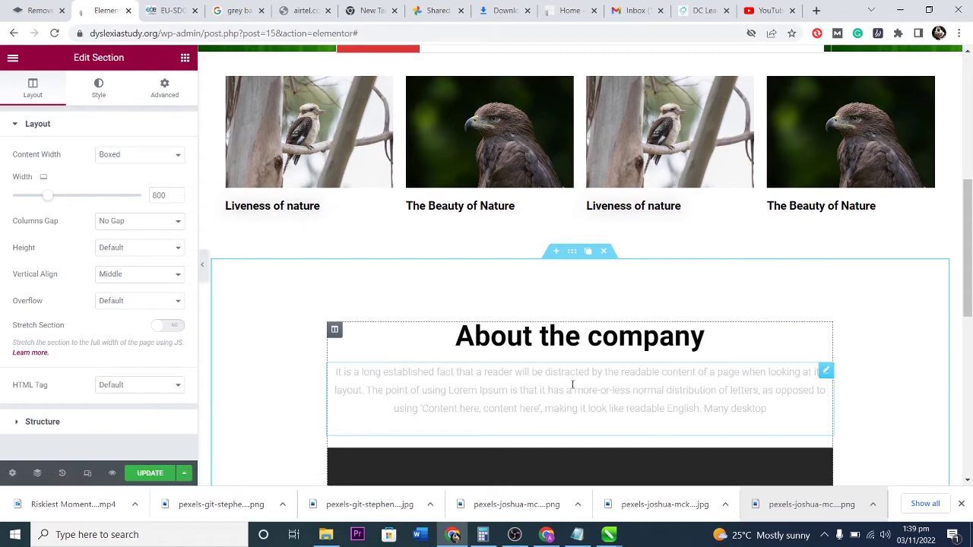
pyautogui.scroll(-5, 575, 380)
pyautogui.scroll(2, 573, 372)
pyautogui.scroll(1, 572, 358)
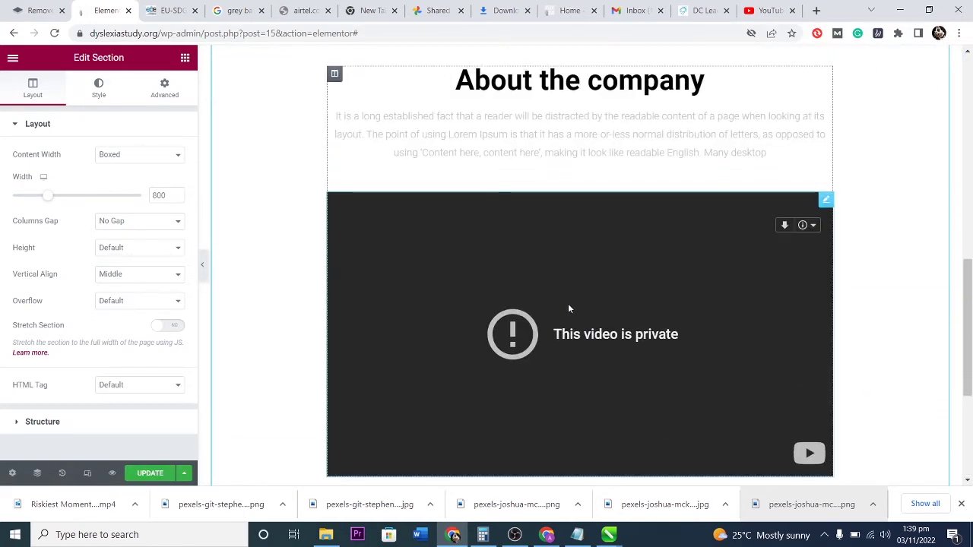
pyautogui.scroll(3, 599, 332)
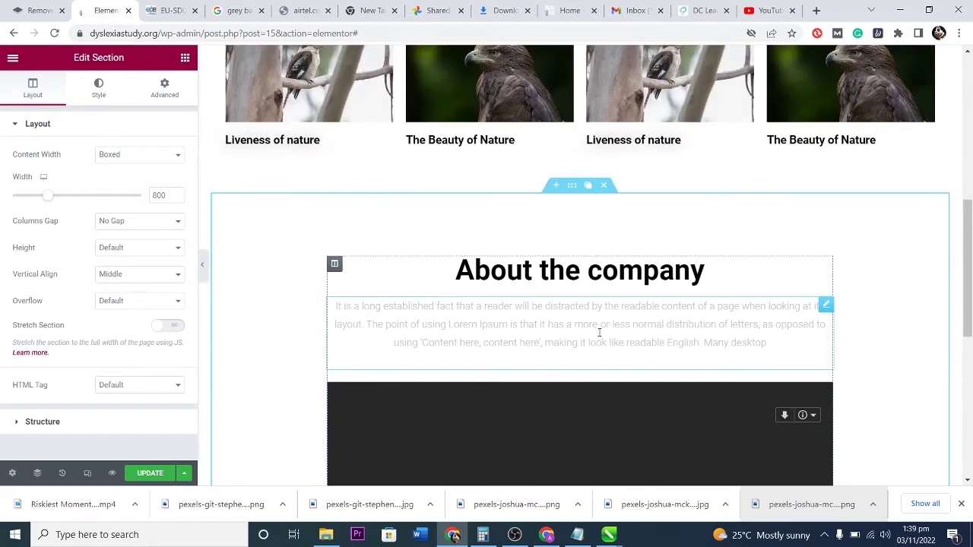
pyautogui.scroll(-6, 583, 391)
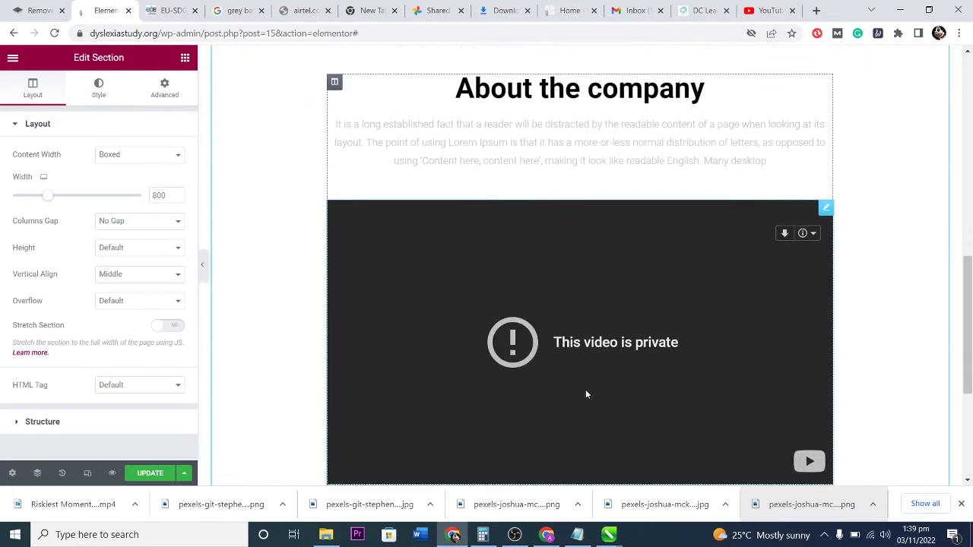
pyautogui.scroll(3, 583, 385)
pyautogui.scroll(10, 583, 385)
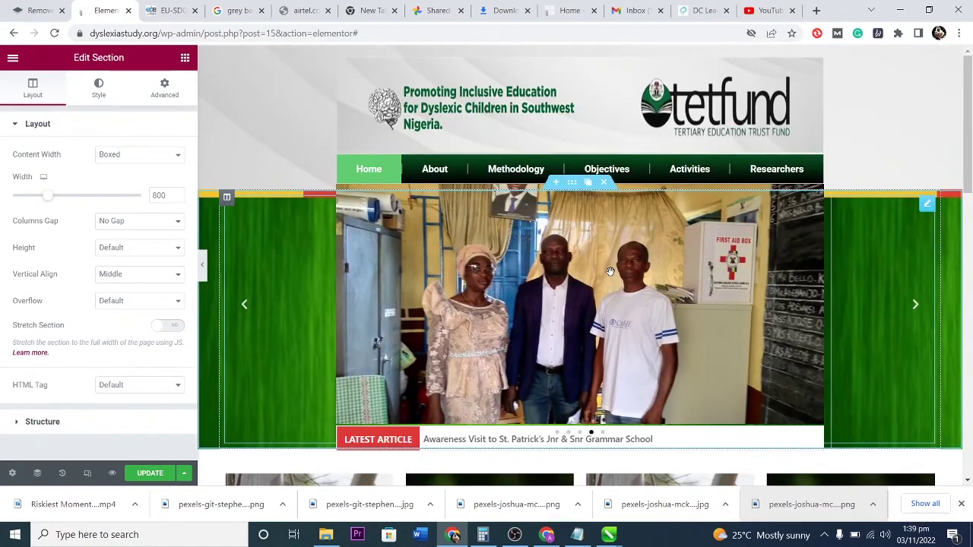
# Replace the carousel's first slide image with the free stock cat photo.
pyautogui.click(610, 271)
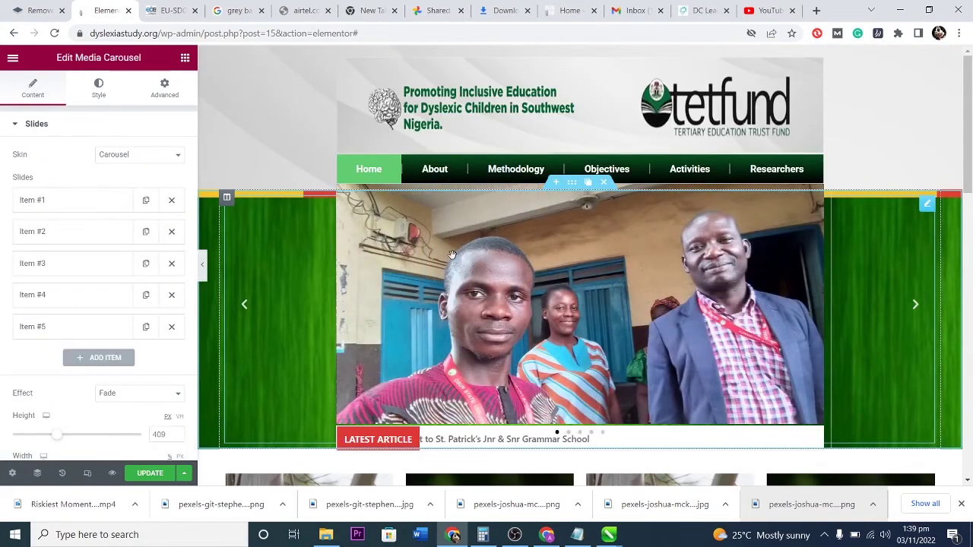
pyautogui.click(85, 208)
pyautogui.click(86, 288)
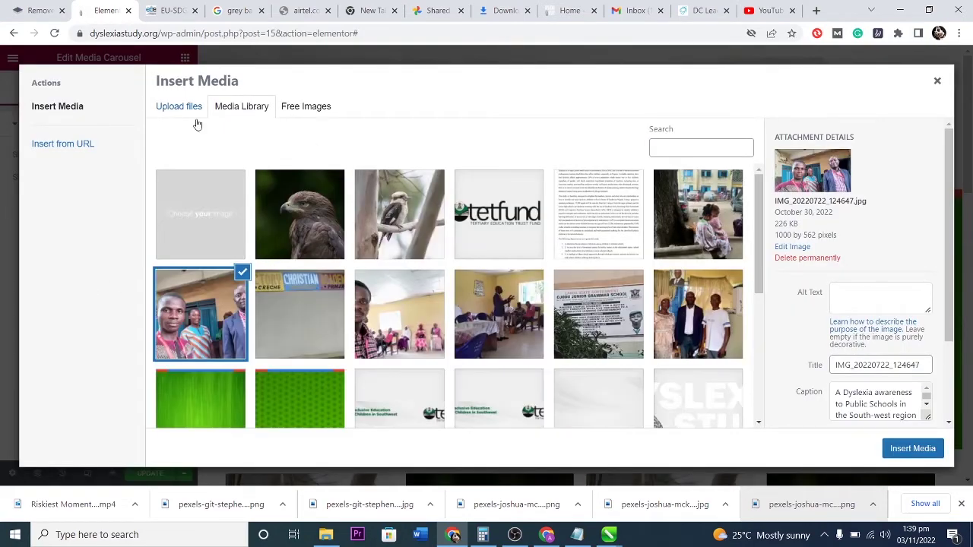
pyautogui.click(310, 106)
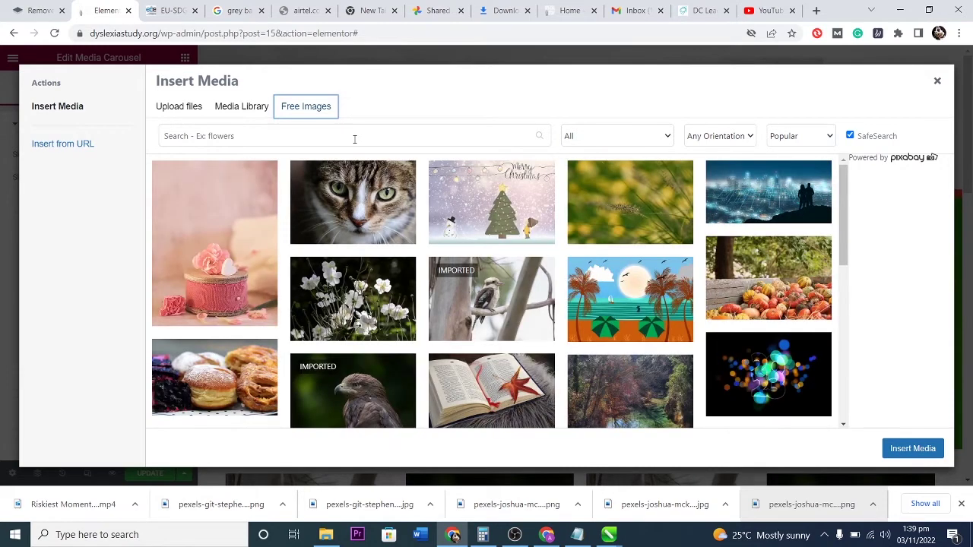
pyautogui.click(366, 193)
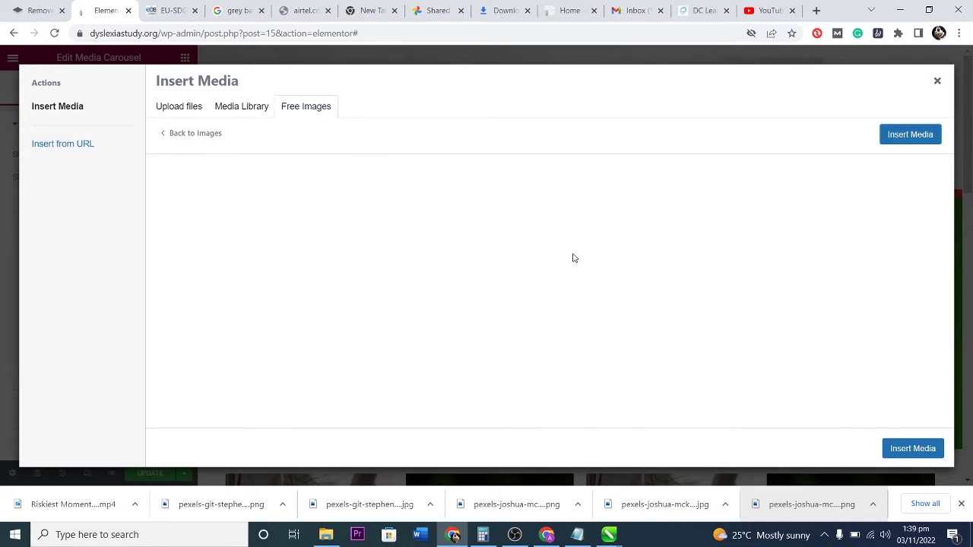
pyautogui.click(897, 135)
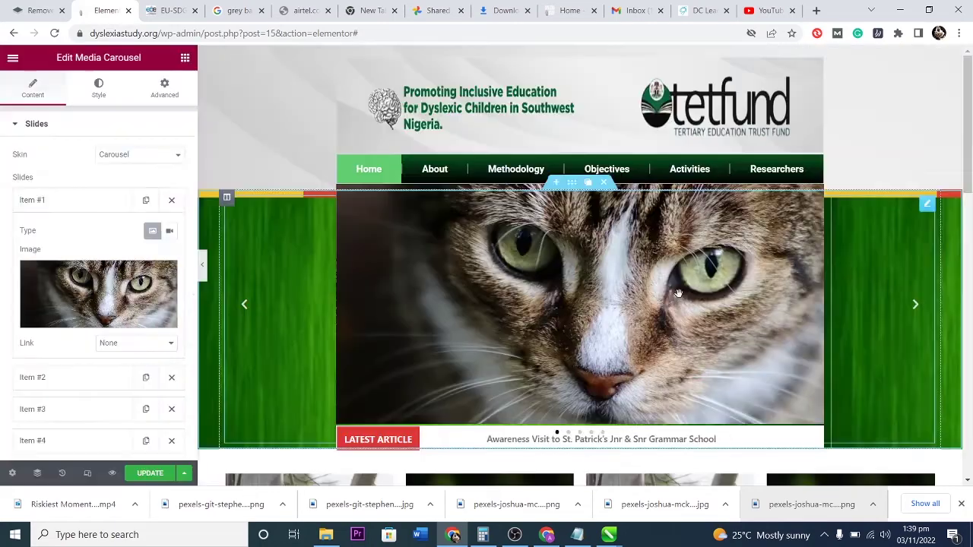
# Swap in the pastries photo and put the blackbird photo on the fifth slide.
pyautogui.click(306, 106)
pyautogui.scroll(-5, 238, 187)
pyautogui.click(239, 188)
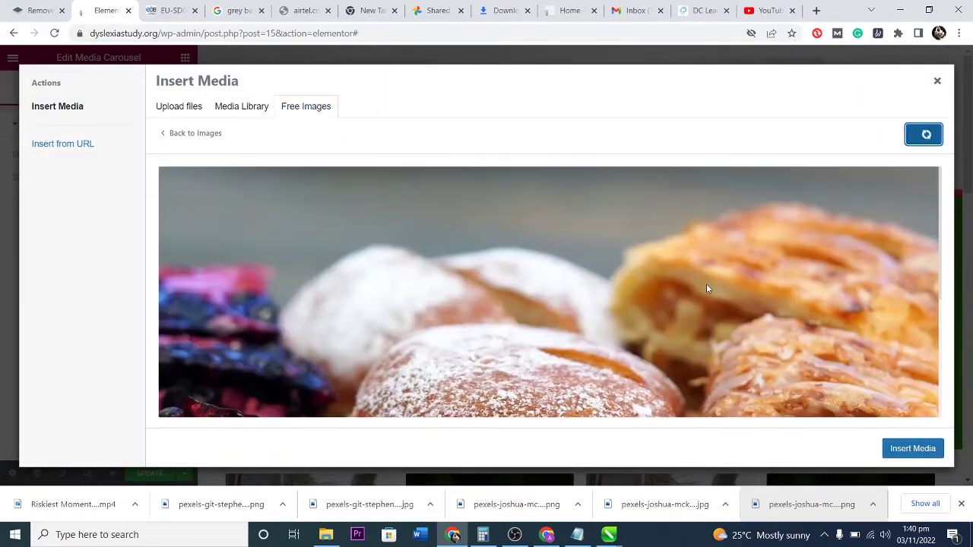
pyautogui.click(912, 448)
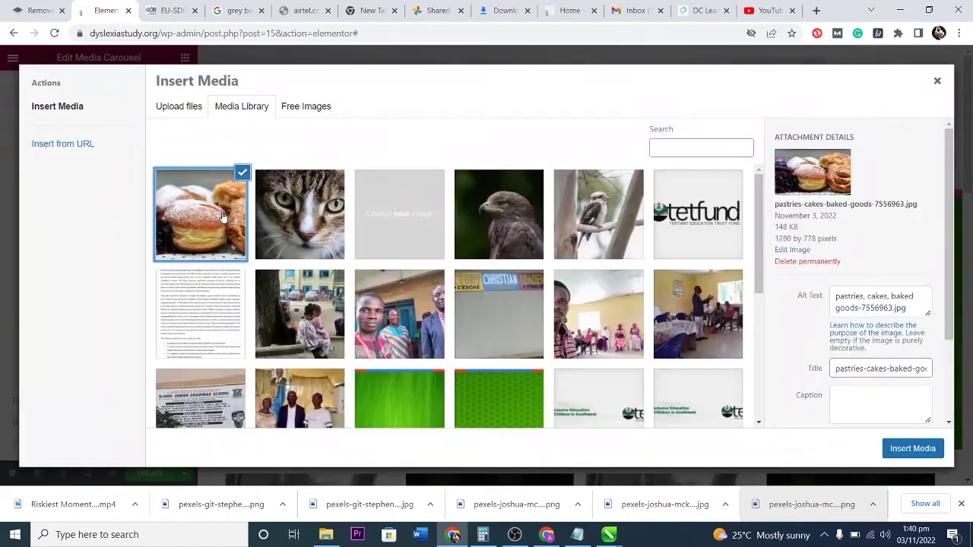
pyautogui.click(306, 105)
pyautogui.click(489, 326)
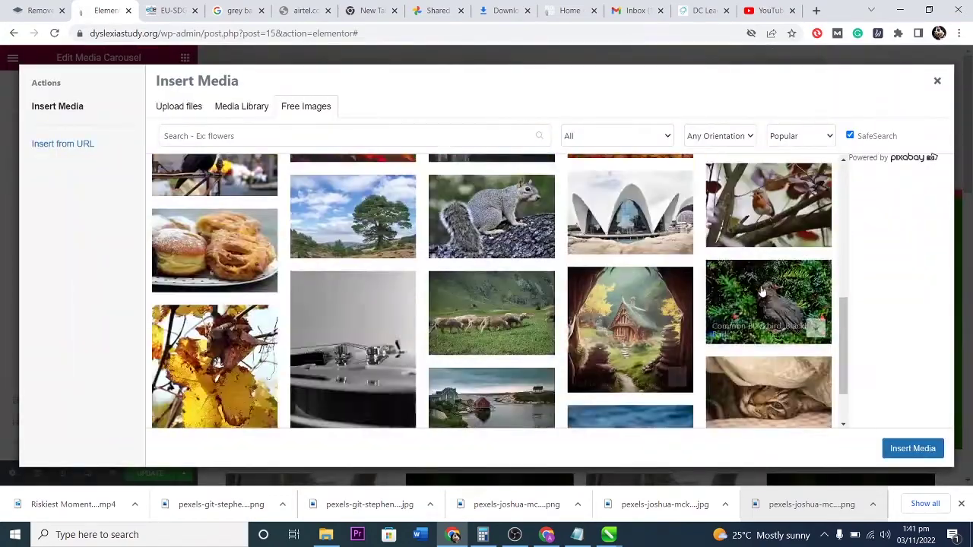
pyautogui.click(770, 228)
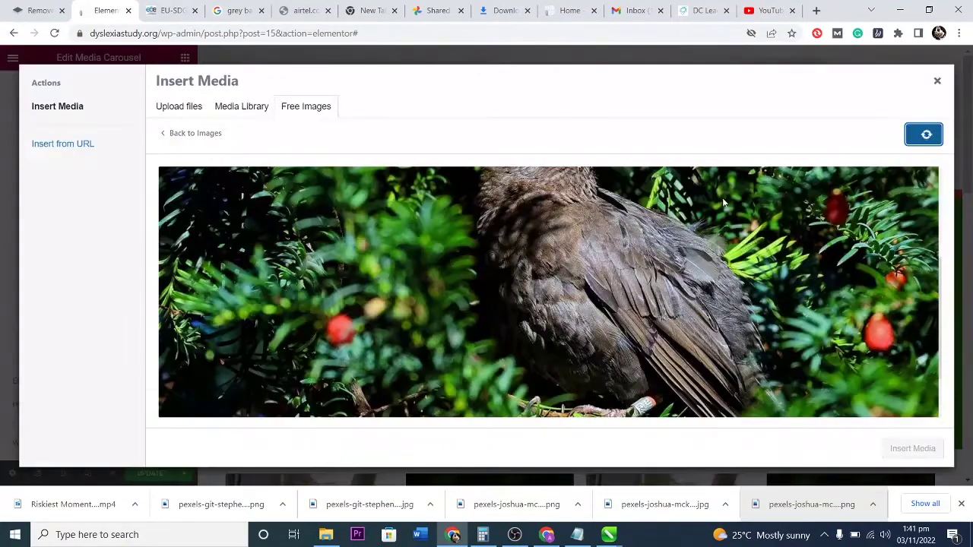
pyautogui.click(910, 134)
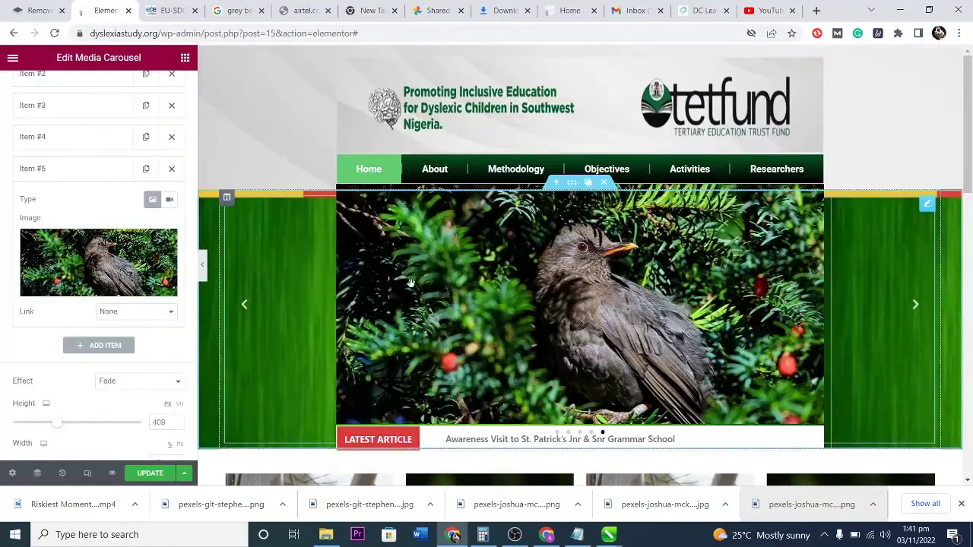
pyautogui.click(57, 173)
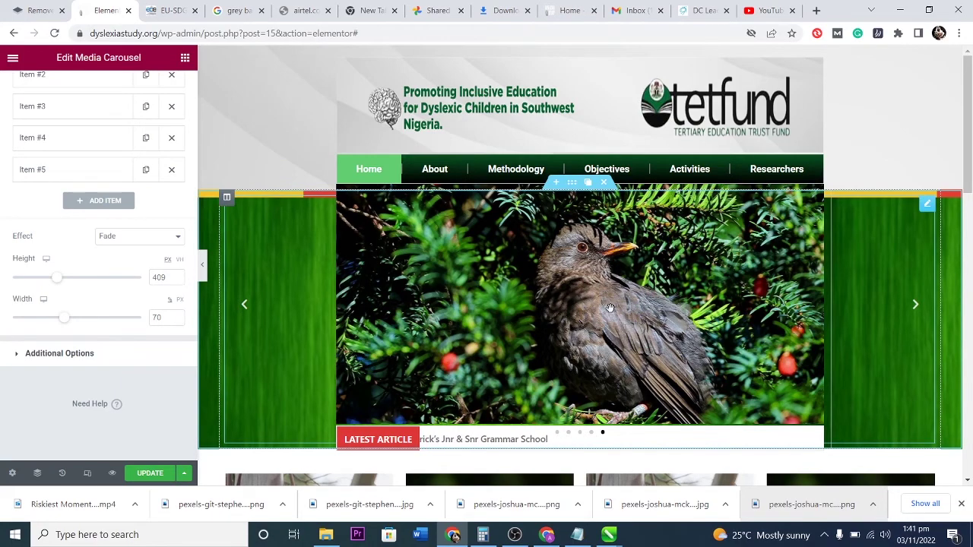
# Set the About the company section's background type to Video, then switch to YouTube.
pyautogui.scroll(-5, 611, 307)
pyautogui.scroll(3, 611, 308)
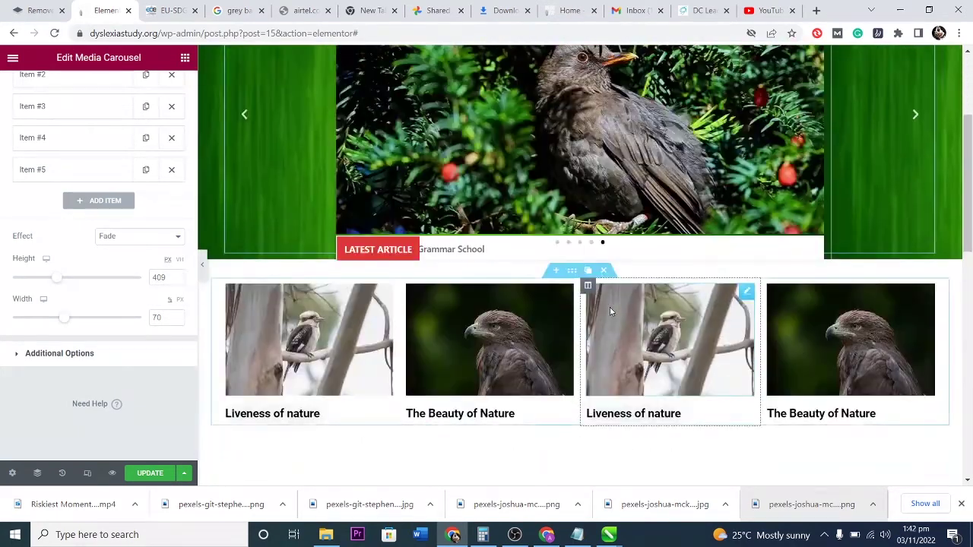
pyautogui.scroll(2, 609, 307)
pyautogui.scroll(-3, 609, 306)
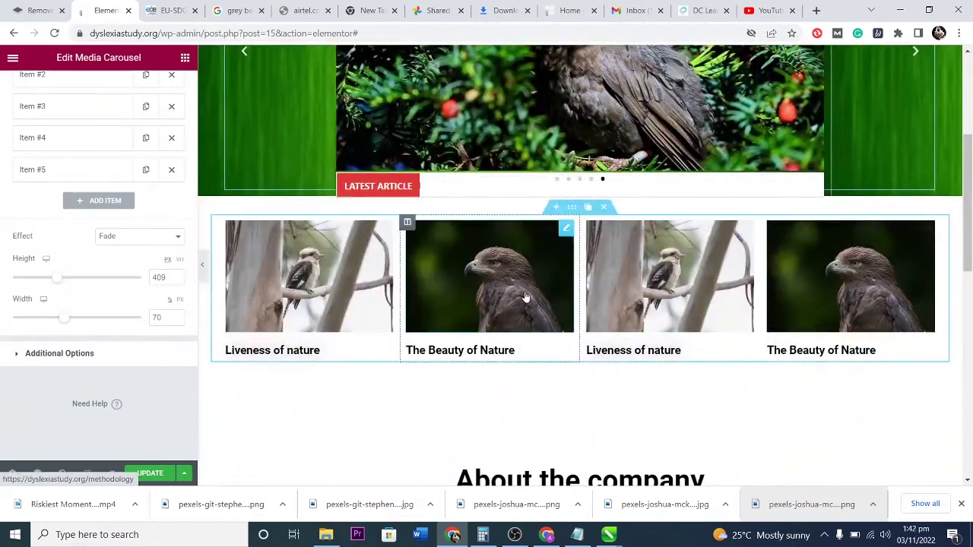
pyautogui.scroll(-3, 565, 307)
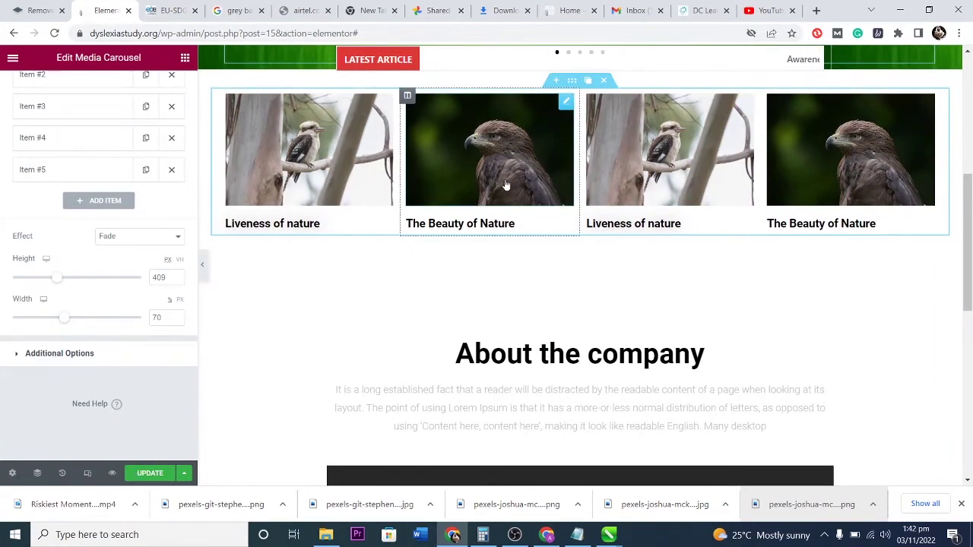
pyautogui.scroll(-3, 545, 188)
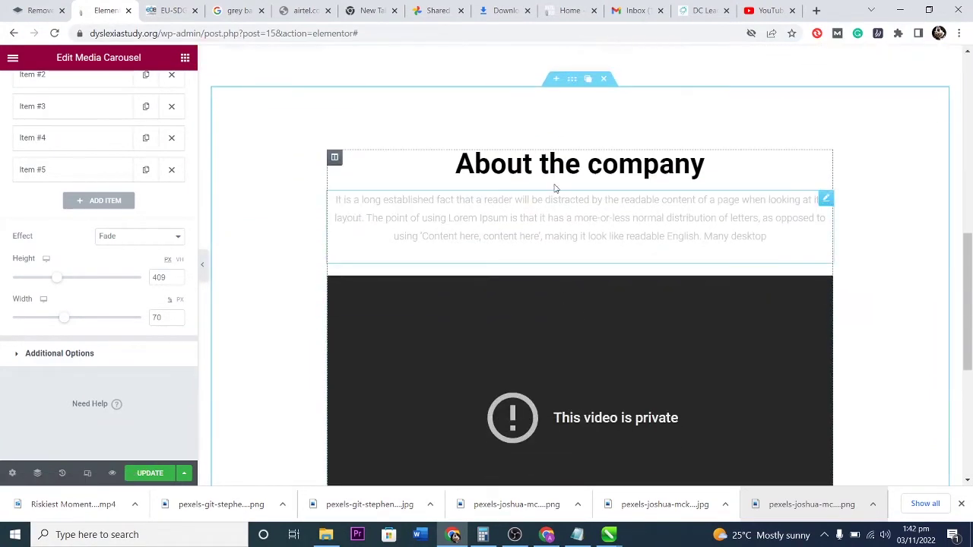
pyautogui.click(573, 80)
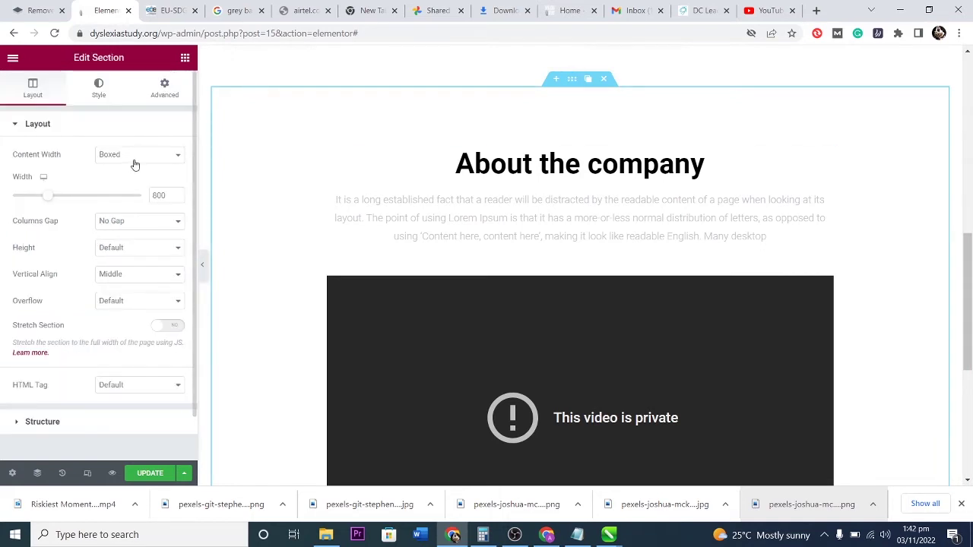
pyautogui.click(105, 92)
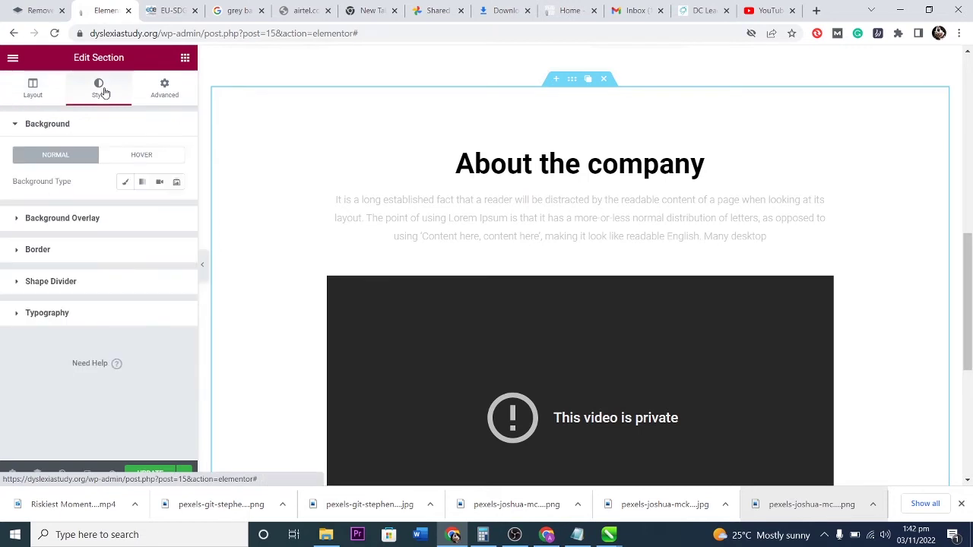
pyautogui.click(159, 183)
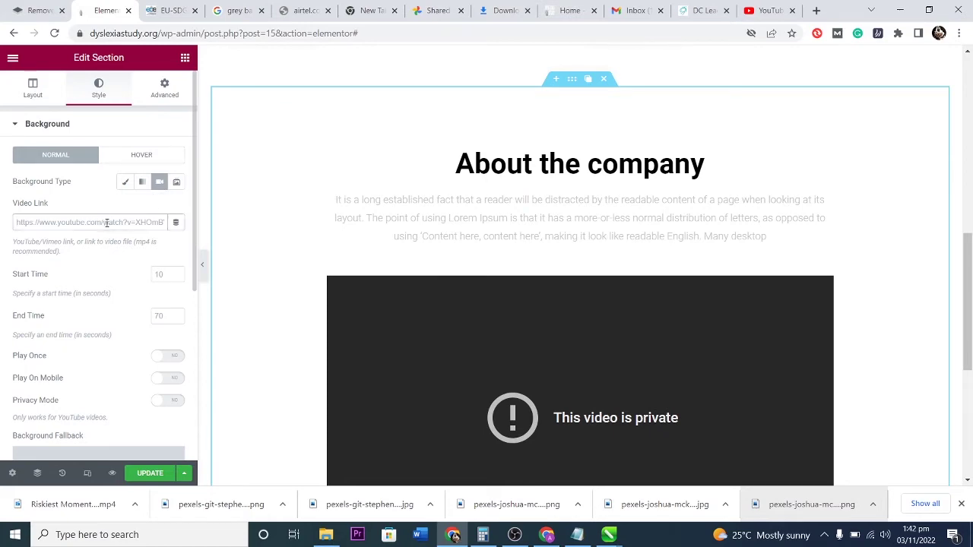
pyautogui.click(768, 10)
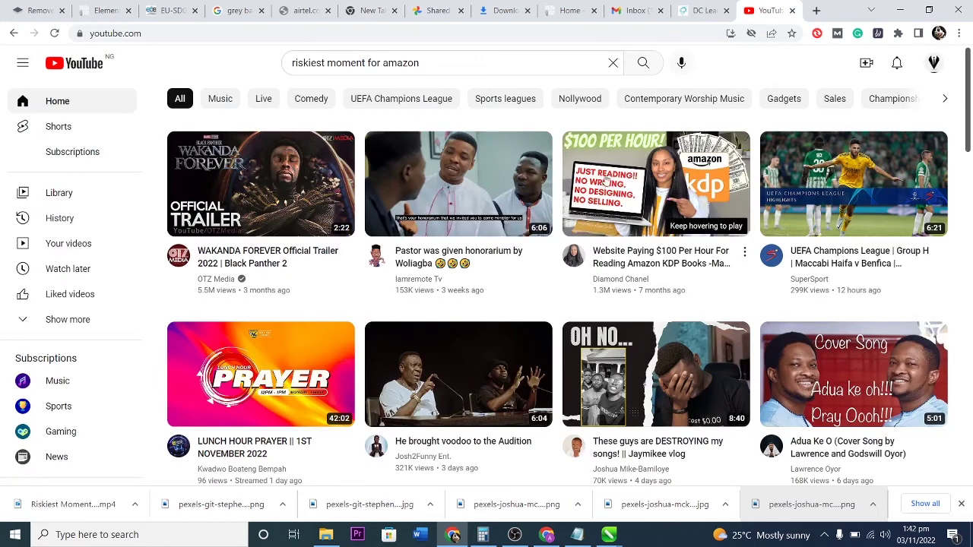
# Replace the YouTube search with 'elon musk' and run it.
pyautogui.scroll(-3, 469, 216)
pyautogui.scroll(-1, 466, 210)
pyautogui.scroll(3, 466, 206)
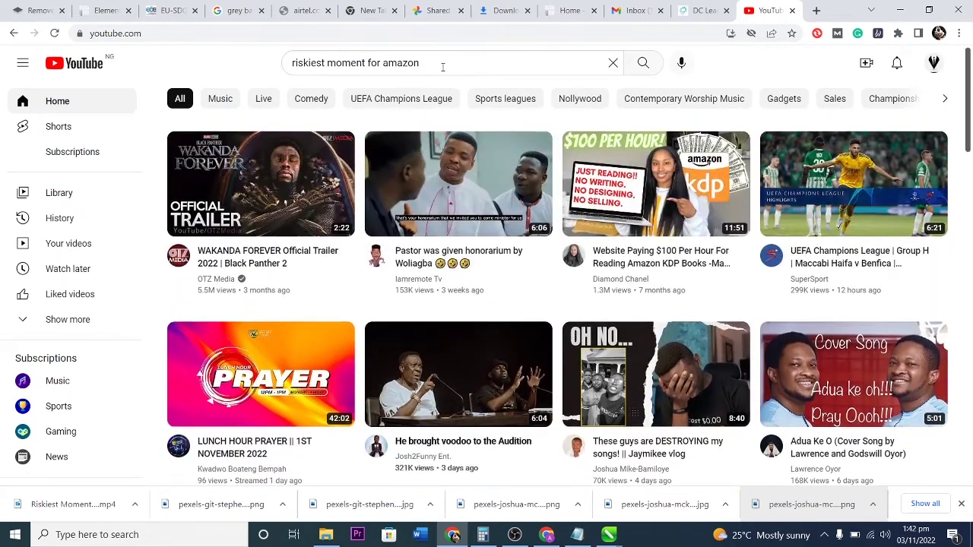
pyautogui.moveTo(420, 63); pyautogui.dragTo(332, 63)
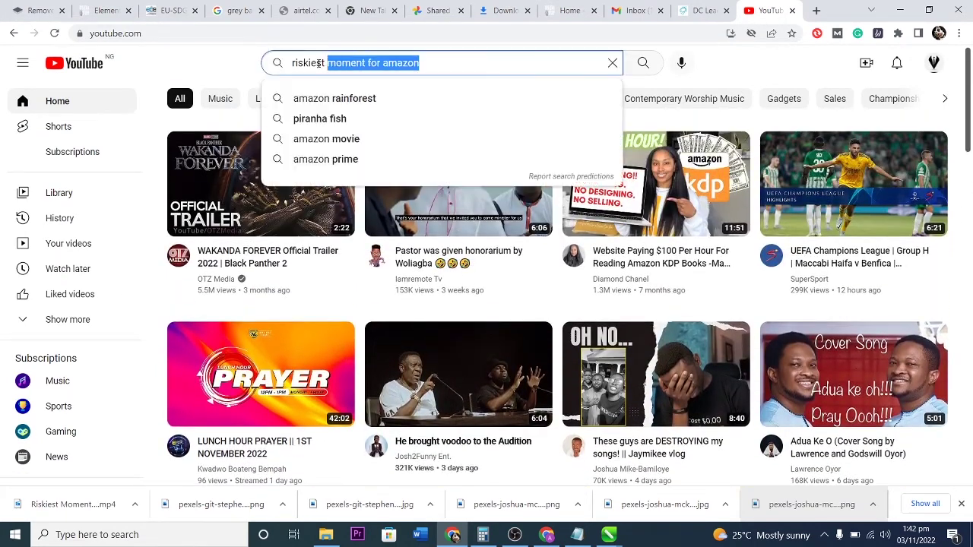
pyautogui.press('BackSpace')
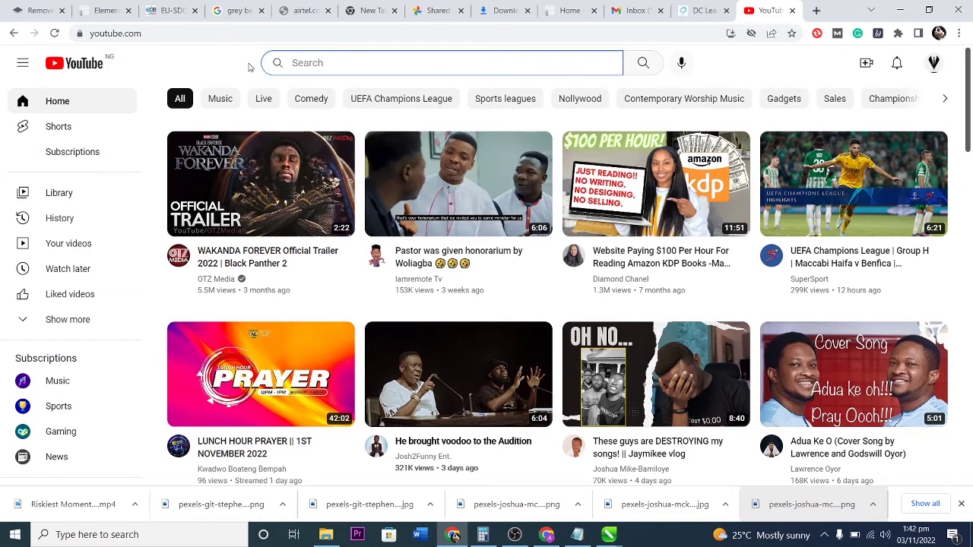
pyautogui.write('elon musk')
pyautogui.press('Return')
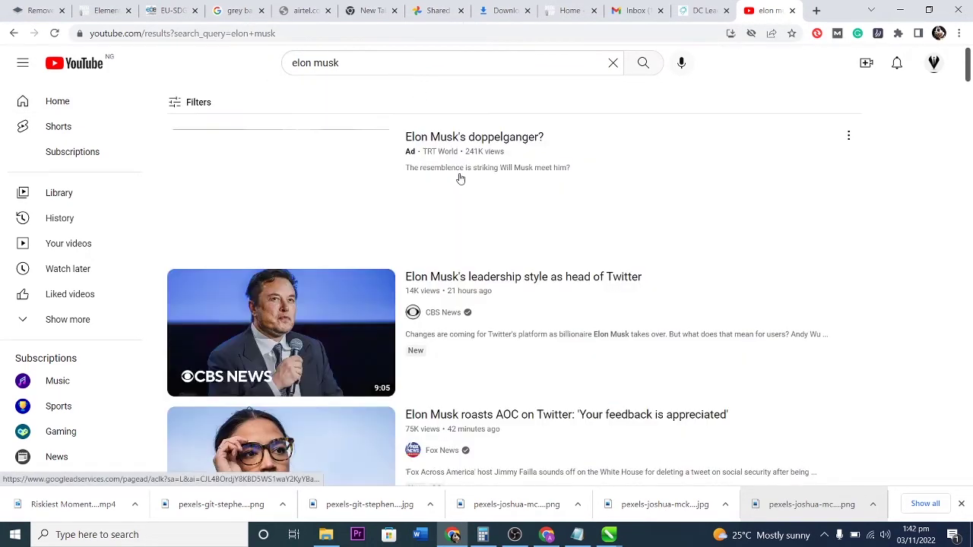
# Open the CBS Elon Musk leadership video, copy its URL, and return to Elementor.
pyautogui.scroll(-2, 614, 243)
pyautogui.scroll(2, 593, 242)
pyautogui.click(271, 245)
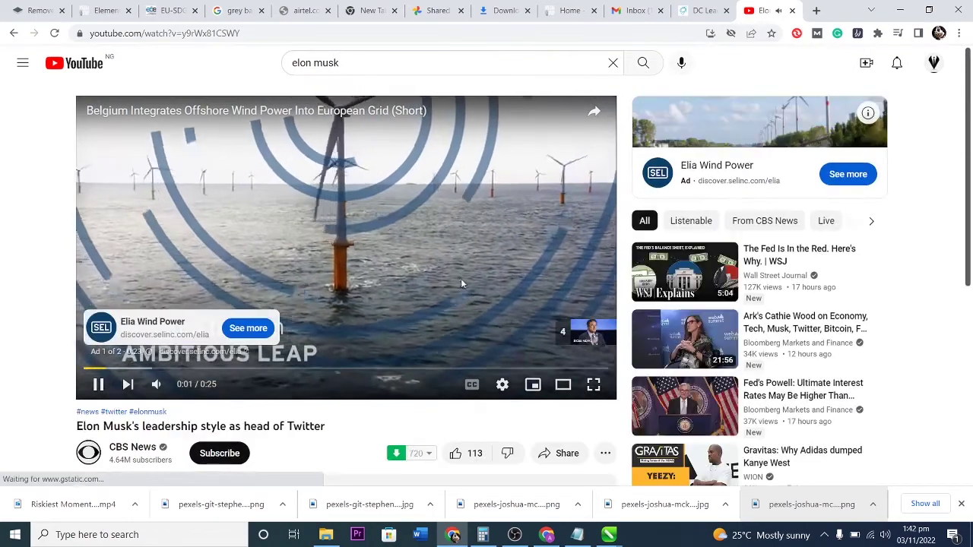
pyautogui.click(577, 331)
pyautogui.rightClick(357, 228)
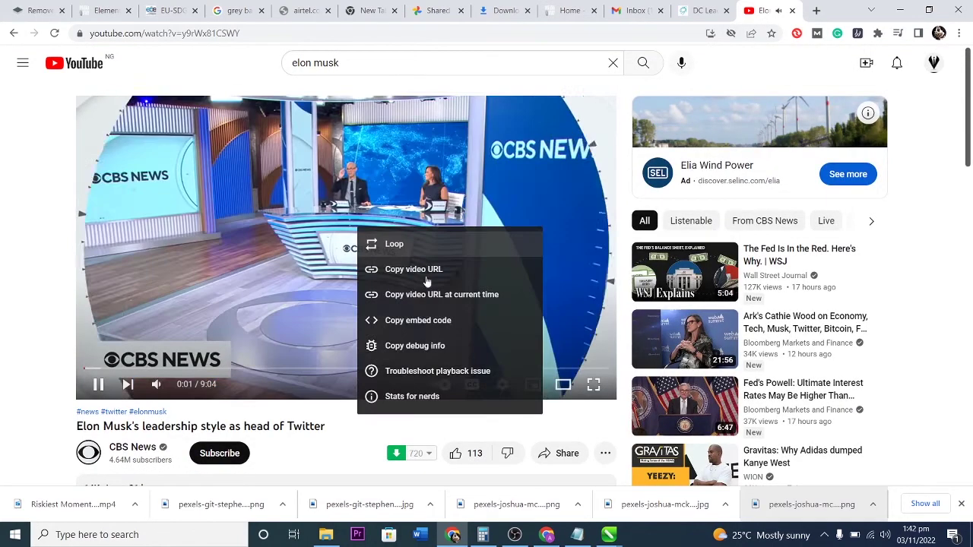
pyautogui.click(415, 269)
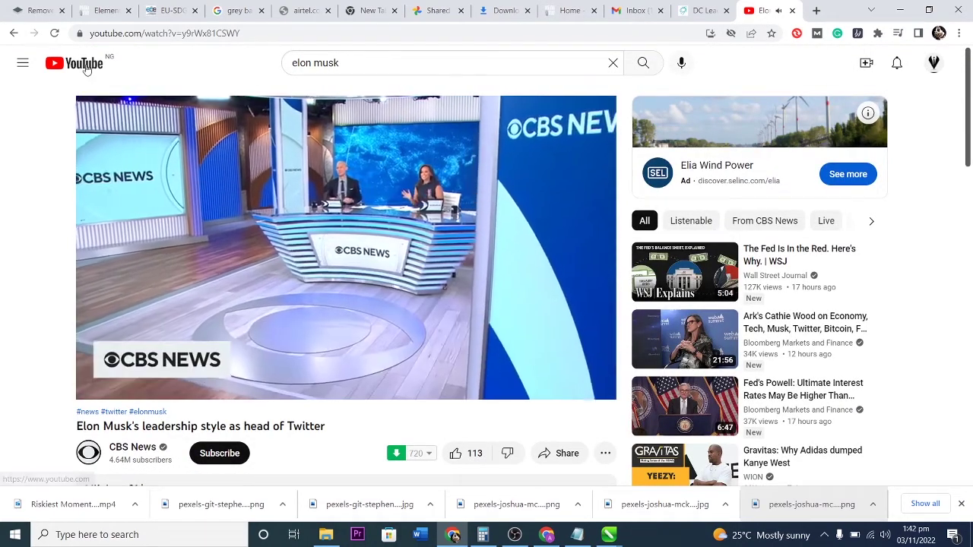
pyautogui.click(74, 63)
pyautogui.click(107, 7)
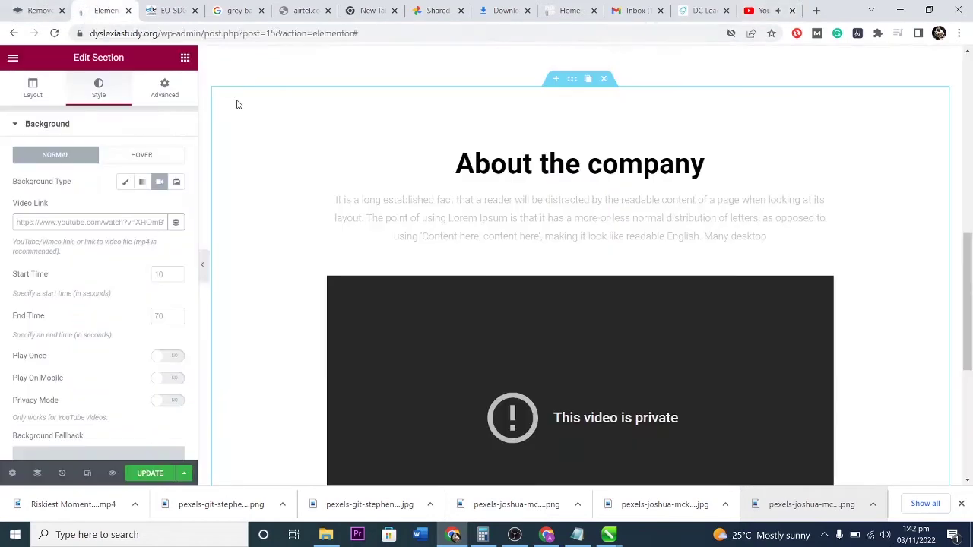
# Paste the CBS video link as the background video, start at 50 seconds, enable Play On Mobile.
pyautogui.click(84, 222)
pyautogui.hotkey('ctrl', 'v')
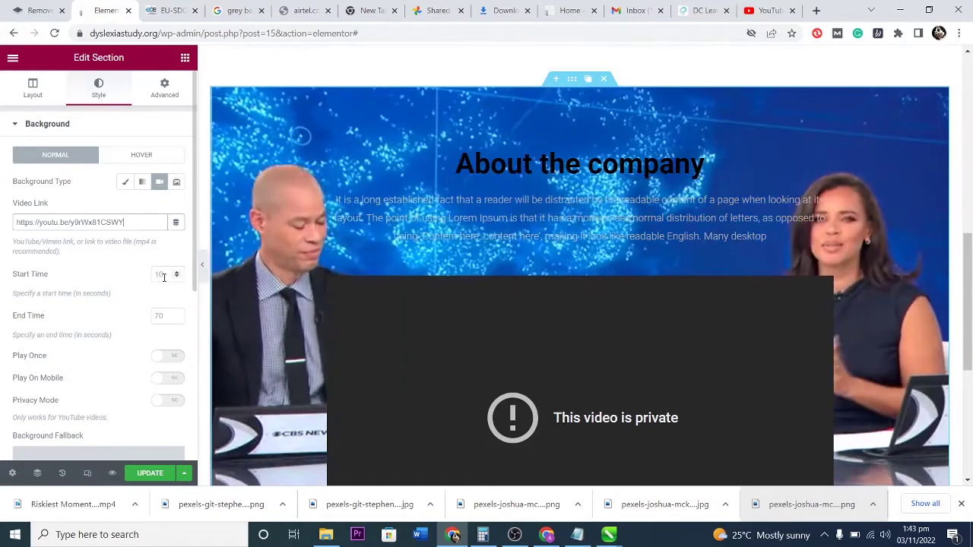
pyautogui.click(155, 273)
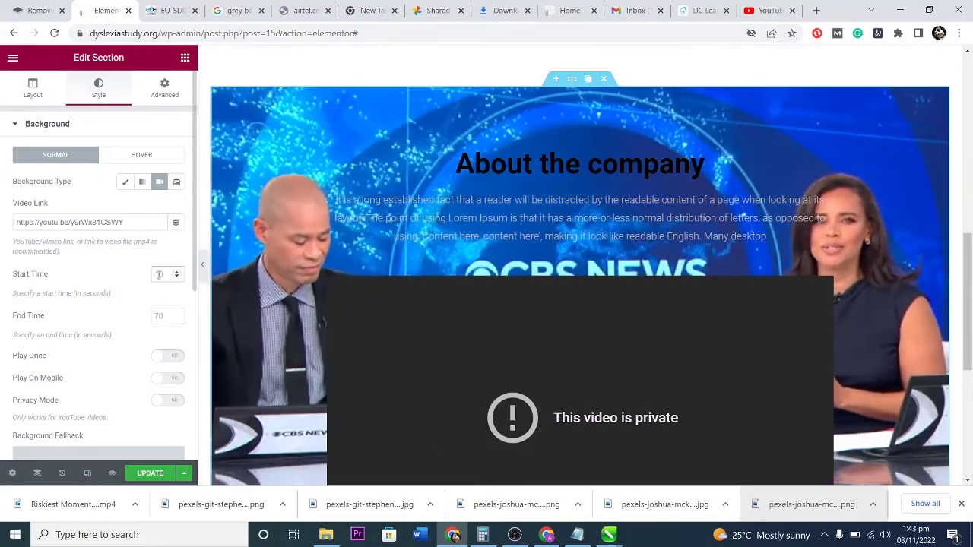
pyautogui.write('3')
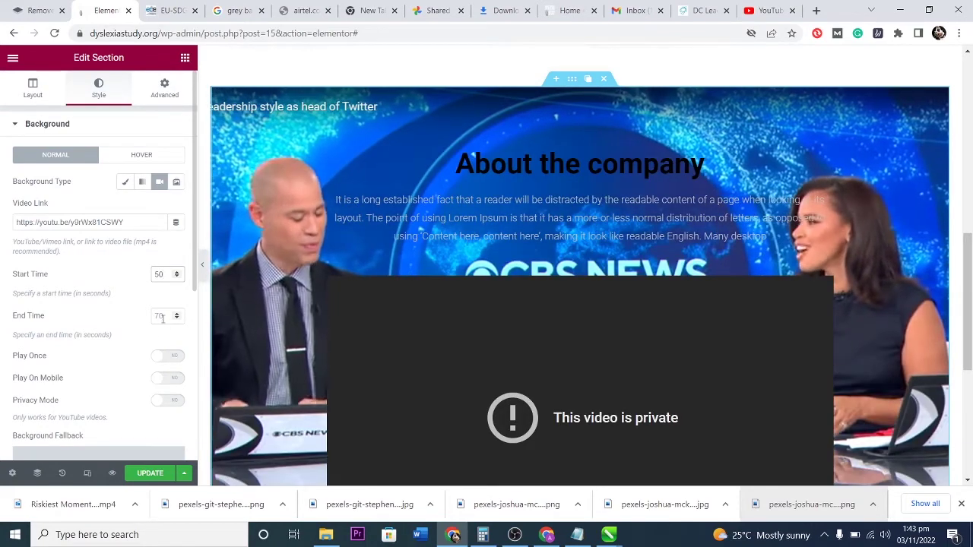
pyautogui.click(177, 379)
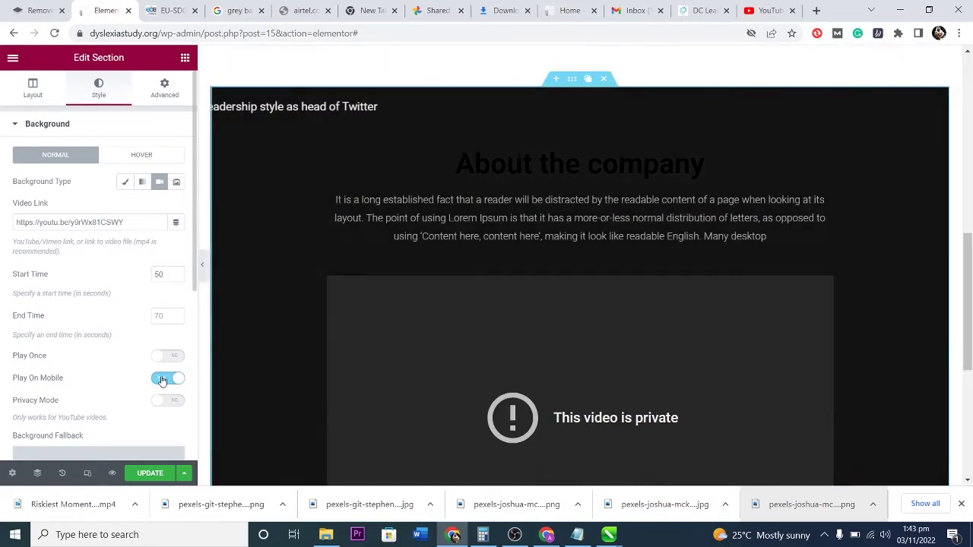
pyautogui.scroll(-2, 99, 373)
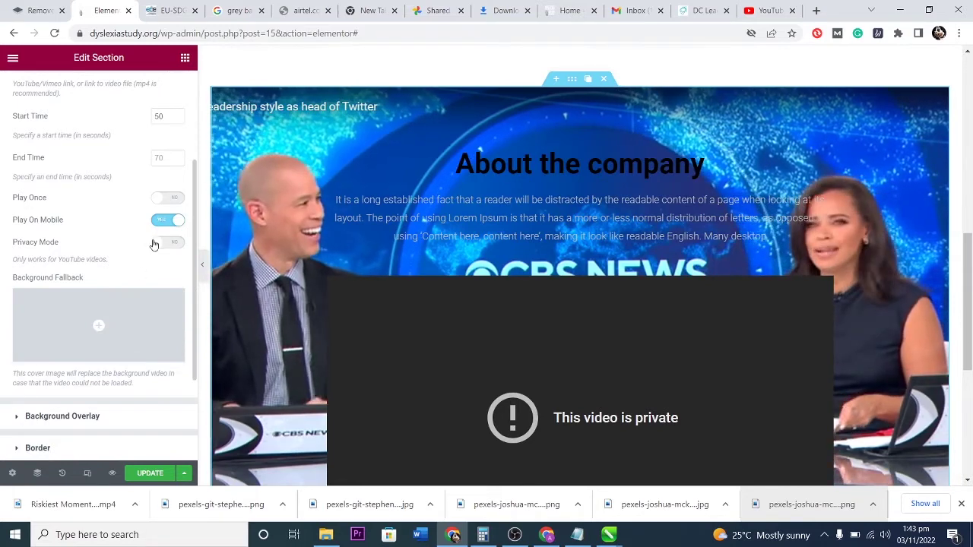
# Choose the blackbird photo from the Media Library as the background fallback image.
pyautogui.scroll(-1, 129, 288)
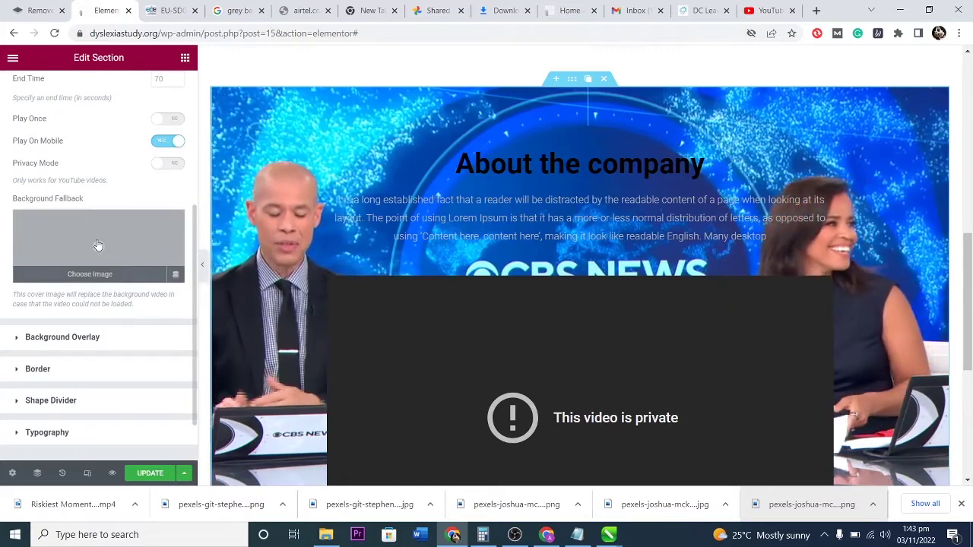
pyautogui.click(98, 245)
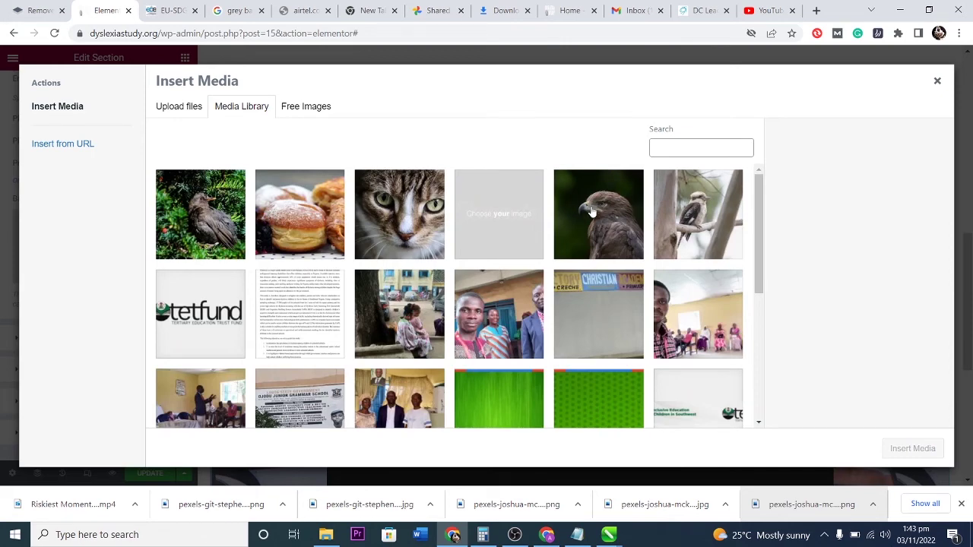
pyautogui.click(220, 201)
pyautogui.click(910, 448)
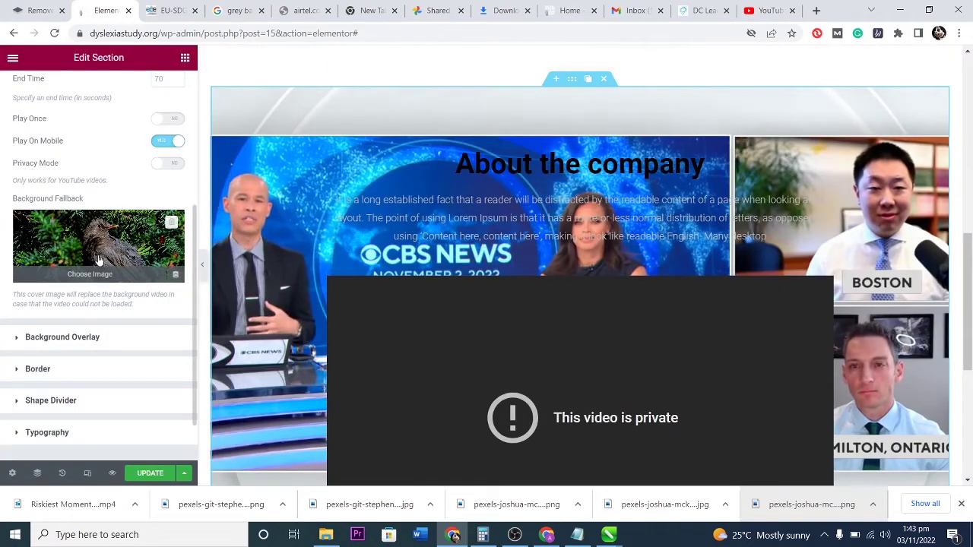
pyautogui.scroll(1, 102, 263)
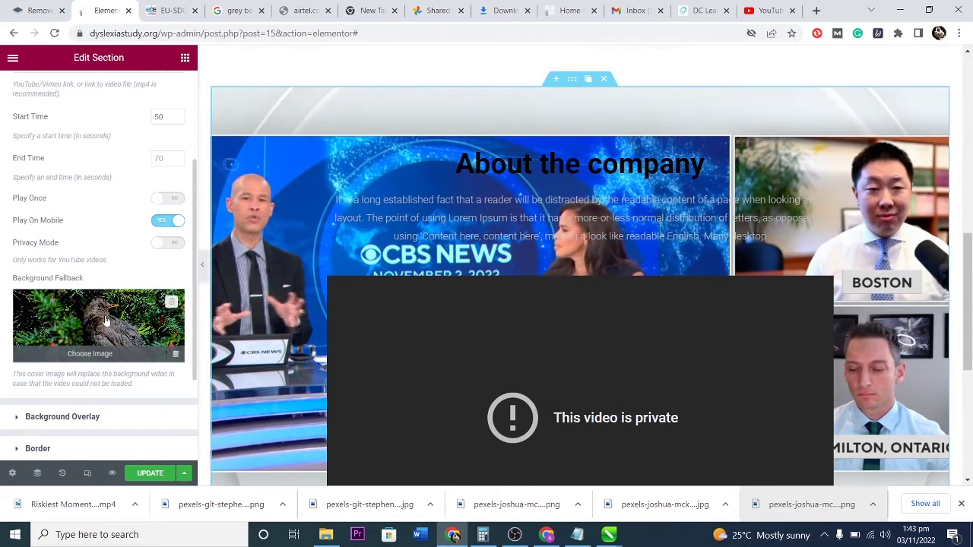
pyautogui.scroll(-2, 98, 327)
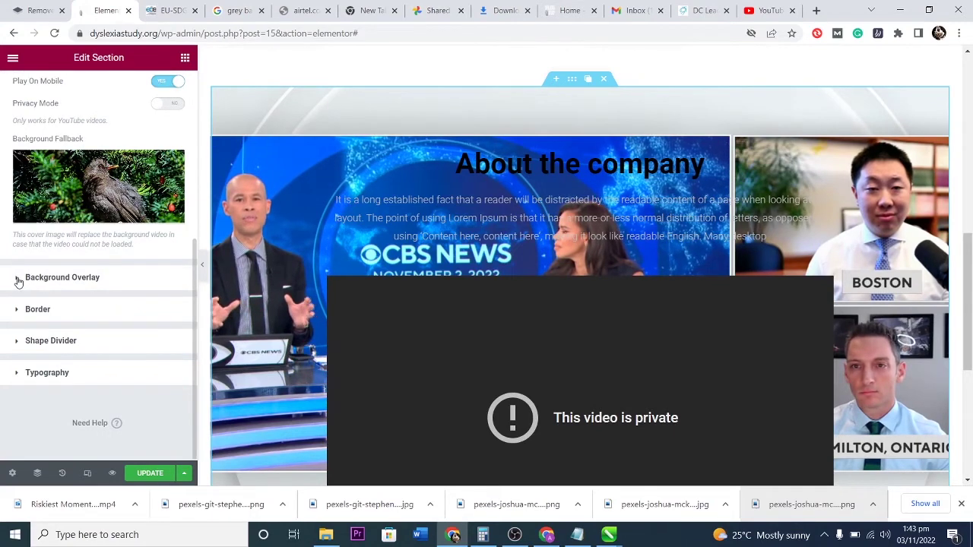
# Replace the private video widget's link with the copied CBS Elon Musk video URL.
pyautogui.scroll(5, 19, 281)
pyautogui.click(47, 122)
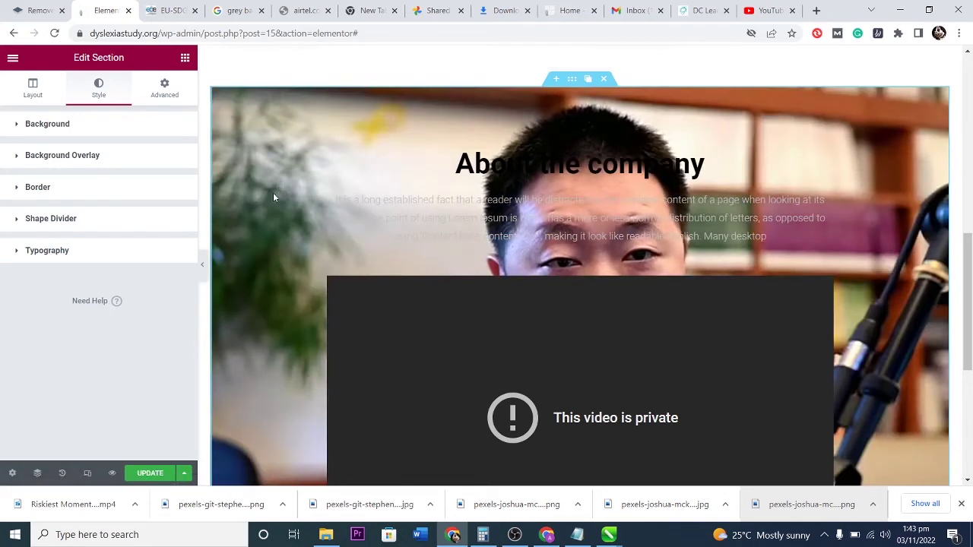
pyautogui.scroll(-3, 817, 232)
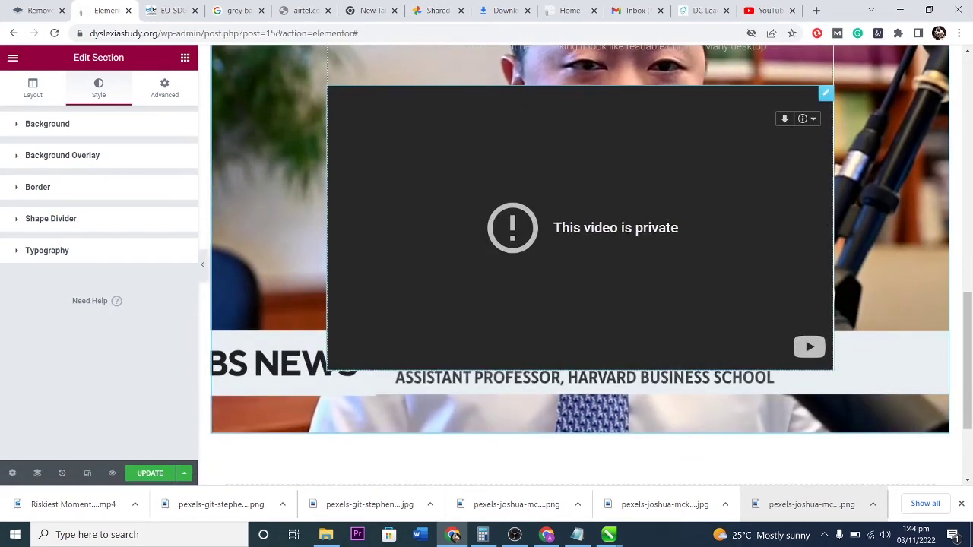
pyautogui.click(825, 93)
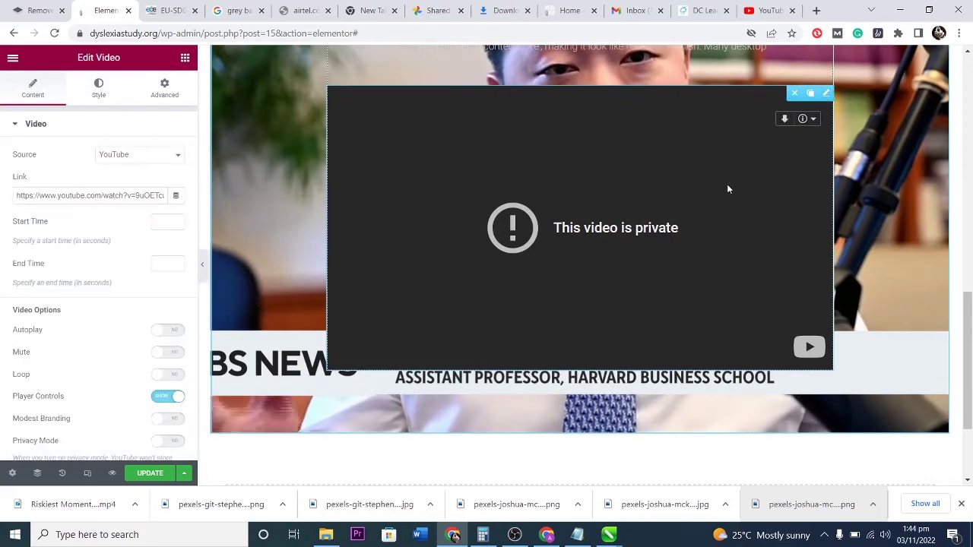
pyautogui.tripleClick(88, 195)
pyautogui.hotkey('ctrl', 'v')
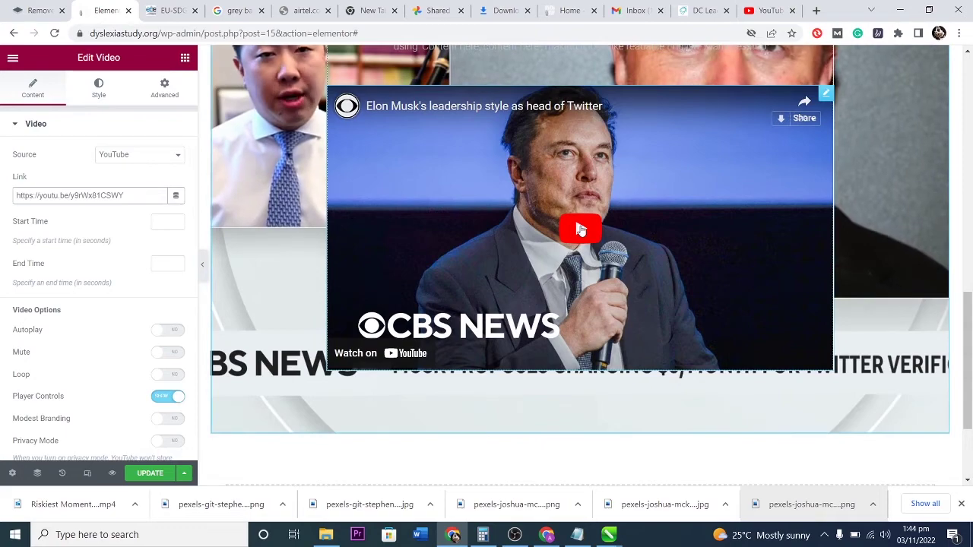
# Play the embedded video briefly, pause it at 0:00, and scroll back up.
pyautogui.click(580, 229)
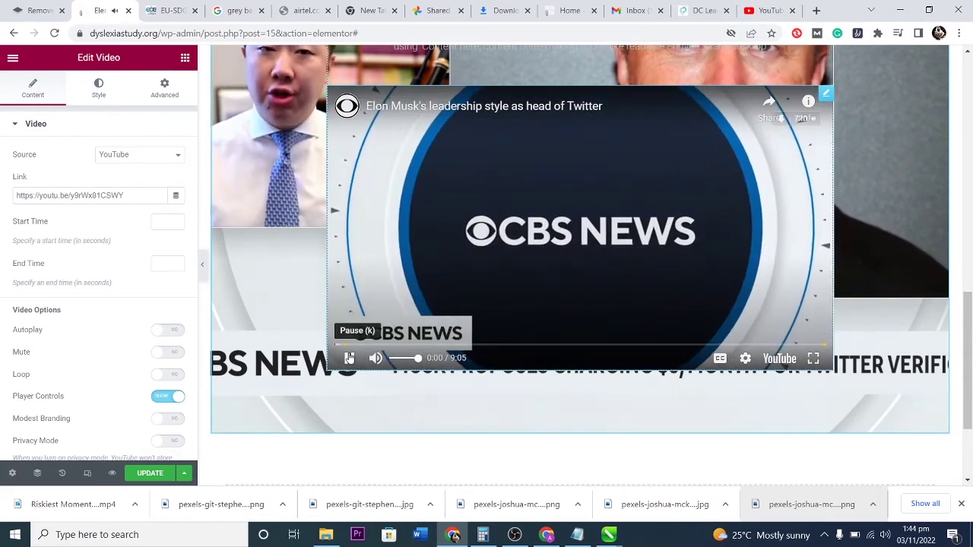
pyautogui.click(350, 358)
pyautogui.scroll(3, 532, 265)
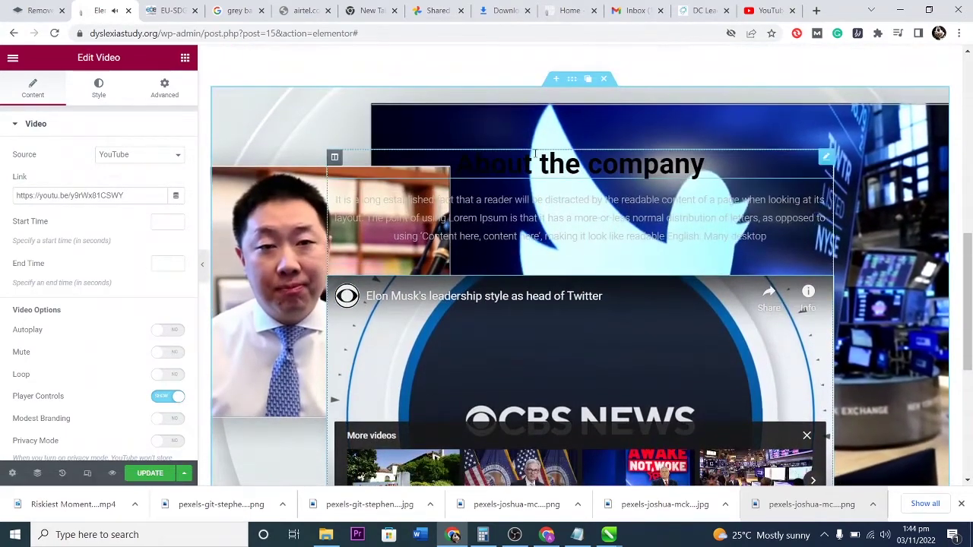
# Check the About the company heading's Content and Style options, then review the section's background settings.
pyautogui.click(826, 157)
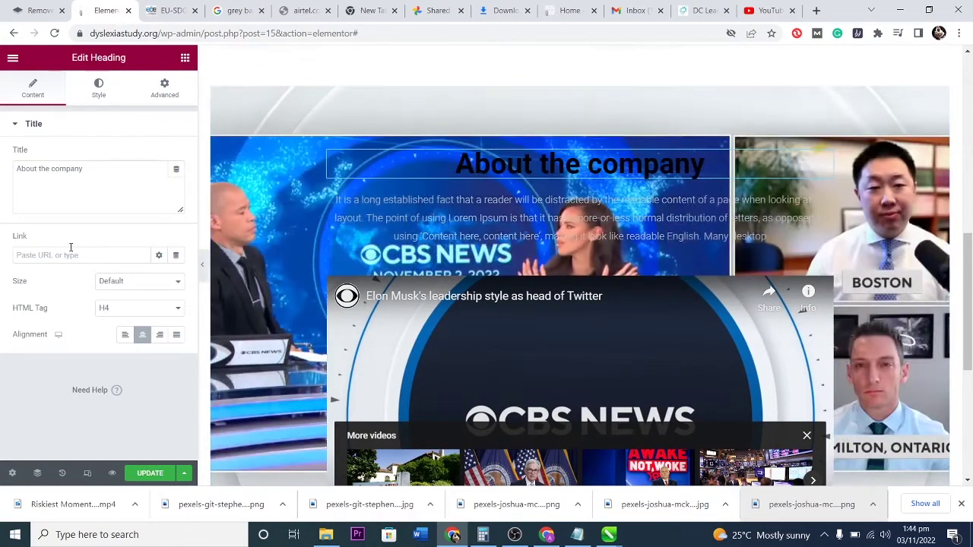
pyautogui.click(97, 91)
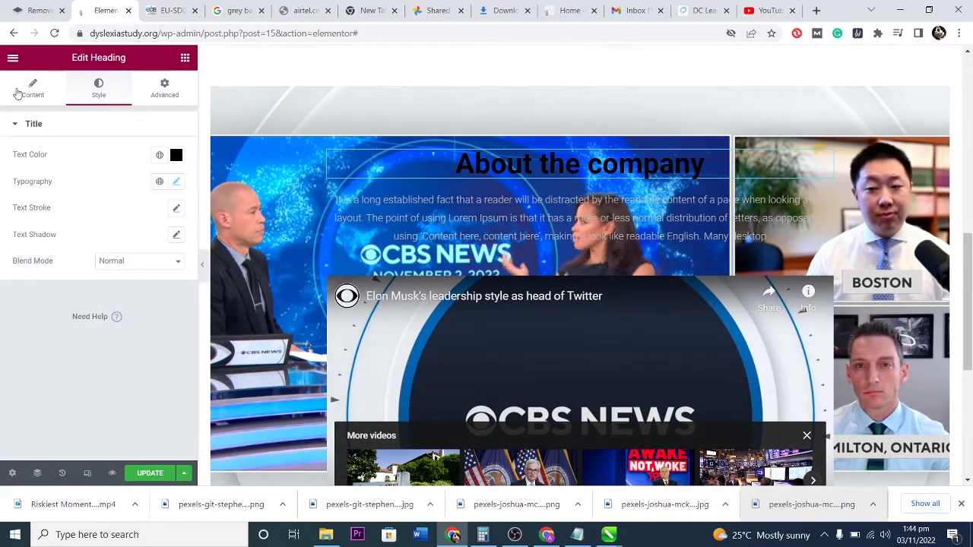
pyautogui.click(25, 92)
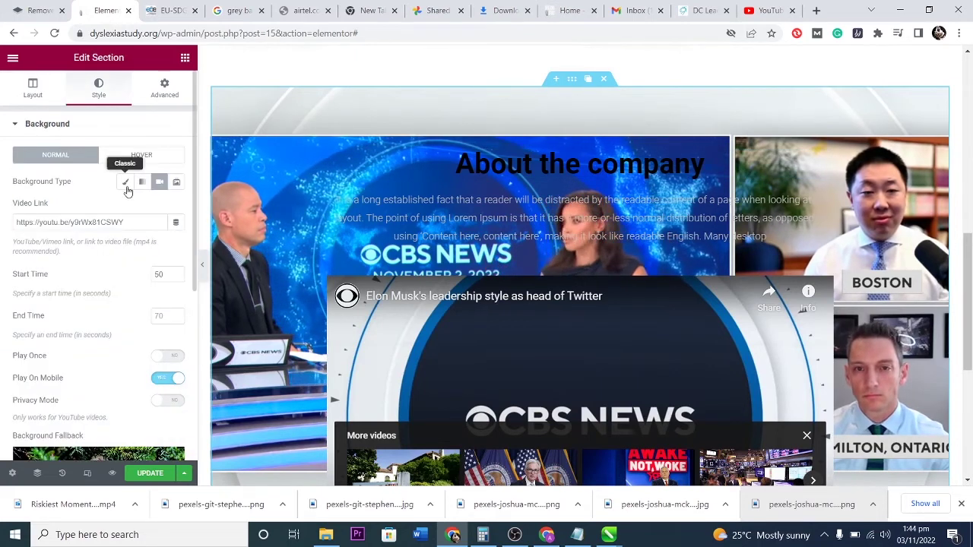
pyautogui.scroll(-2, 109, 255)
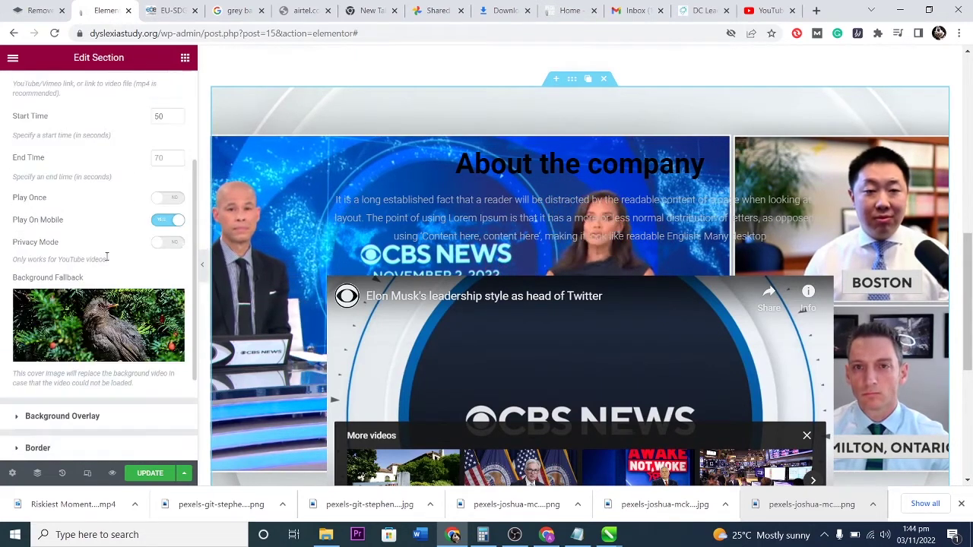
pyautogui.scroll(-1, 106, 257)
pyautogui.scroll(-1, 82, 258)
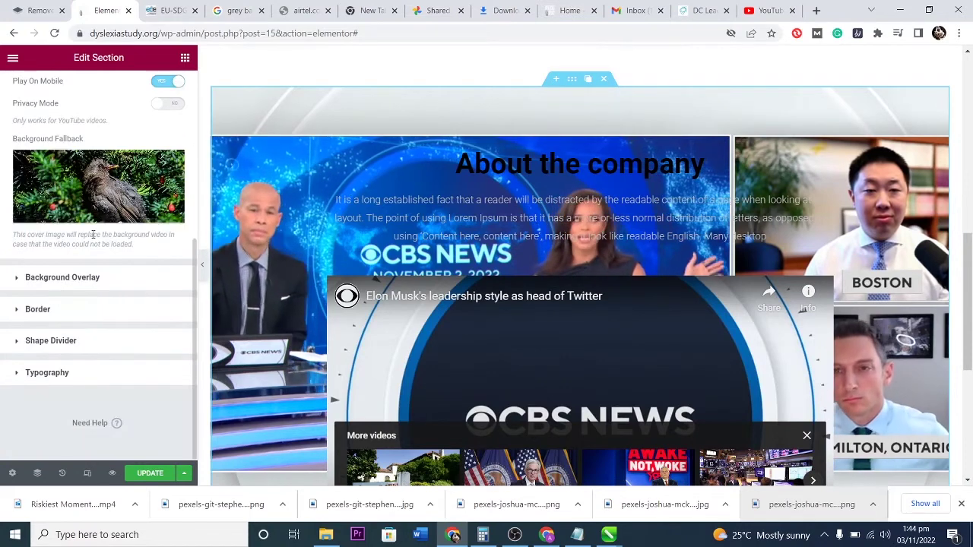
# Add a Classic black #000000 background overlay and lower its opacity to make it semi-transparent.
pyautogui.click(32, 278)
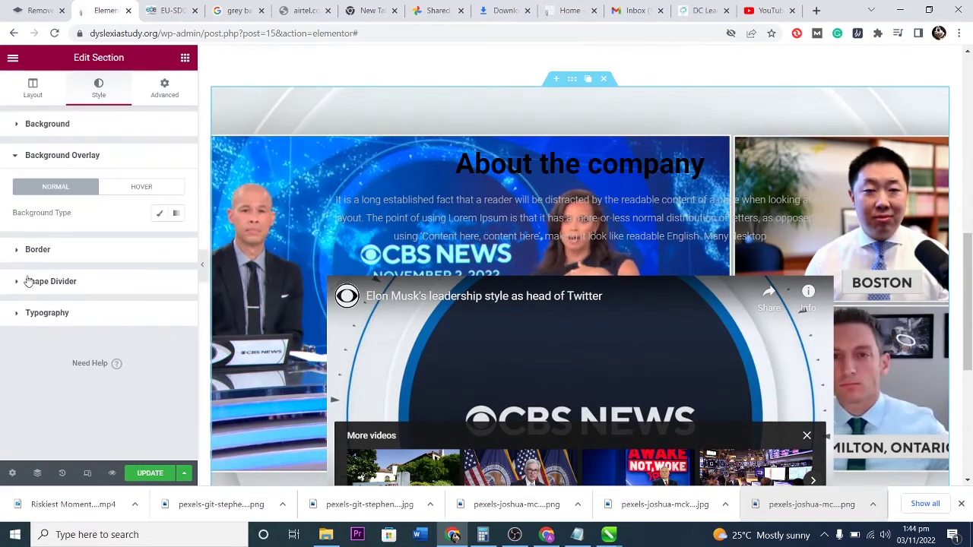
pyautogui.click(159, 216)
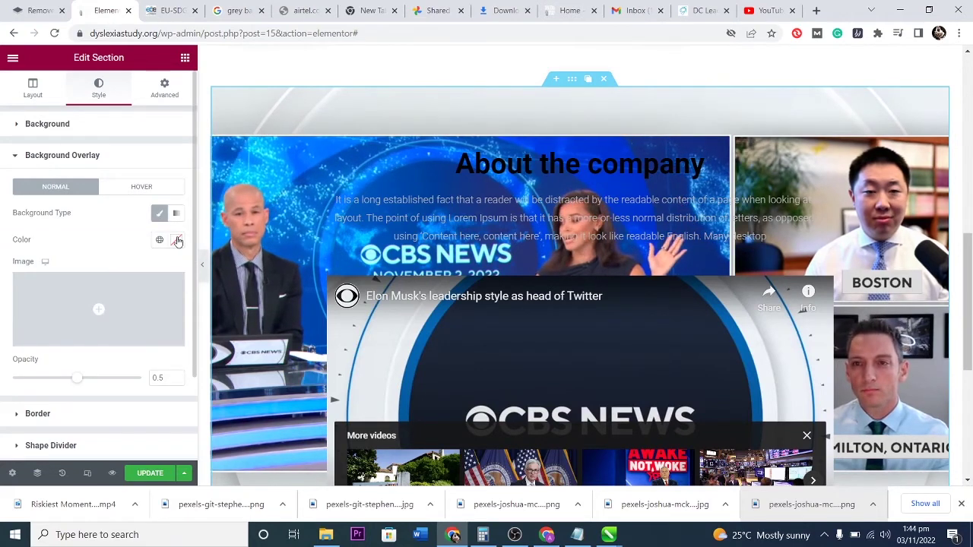
pyautogui.click(177, 240)
pyautogui.moveTo(91, 341); pyautogui.dragTo(17, 414)
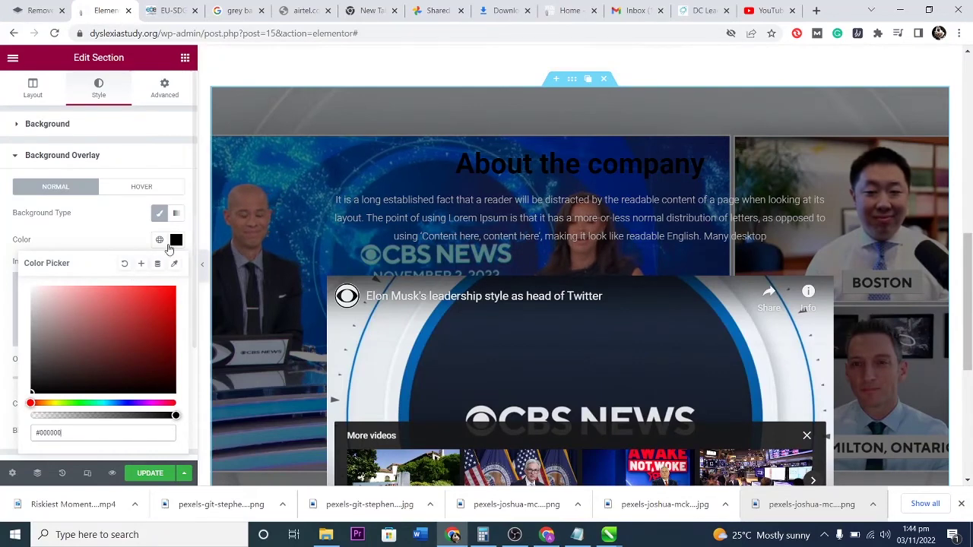
pyautogui.moveTo(175, 416)
pyautogui.mouseDown()
pyautogui.moveTo(64, 418)
pyautogui.moveTo(186, 426)
pyautogui.mouseUp()
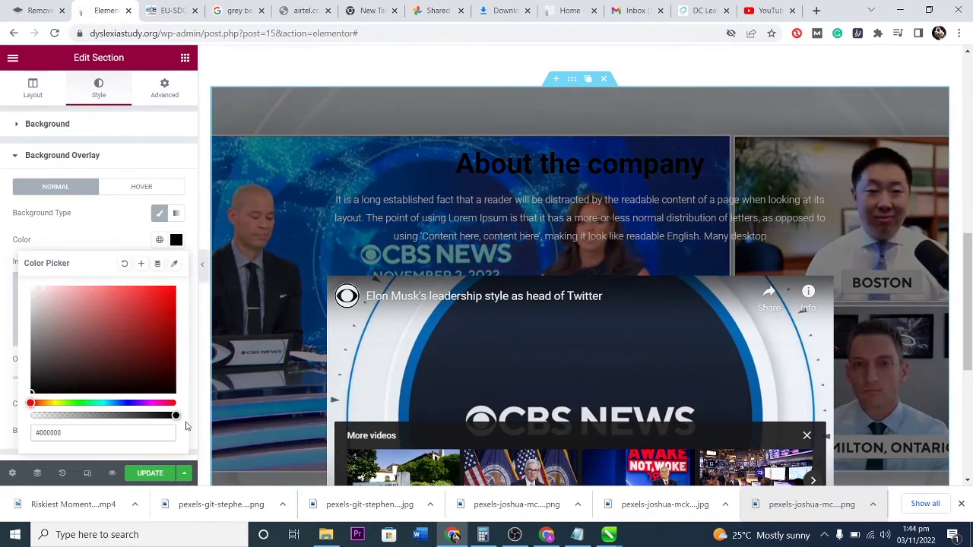
pyautogui.click(176, 241)
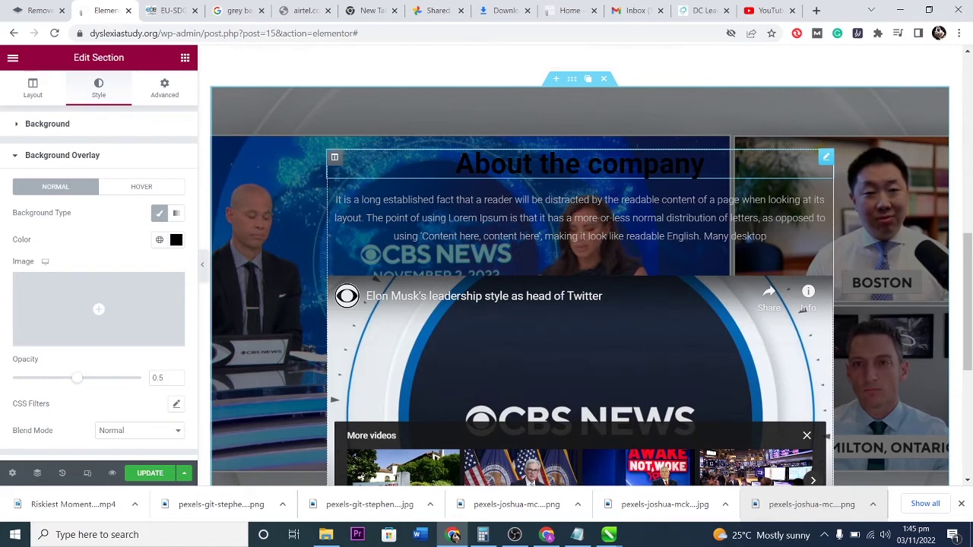
# Set the About the company heading's text colour to white #FFFFFF.
pyautogui.click(825, 158)
pyautogui.click(98, 89)
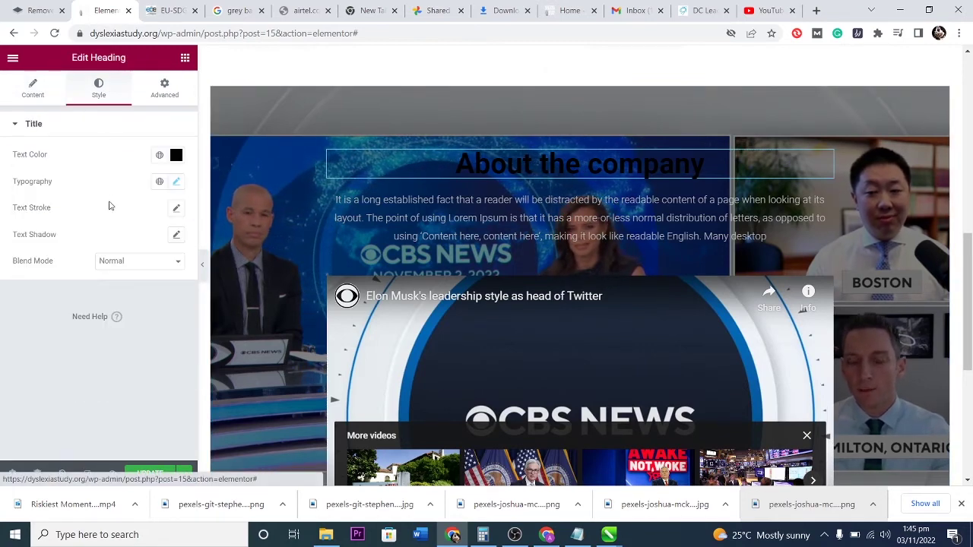
pyautogui.click(175, 154)
pyautogui.moveTo(137, 217); pyautogui.dragTo(16, 182)
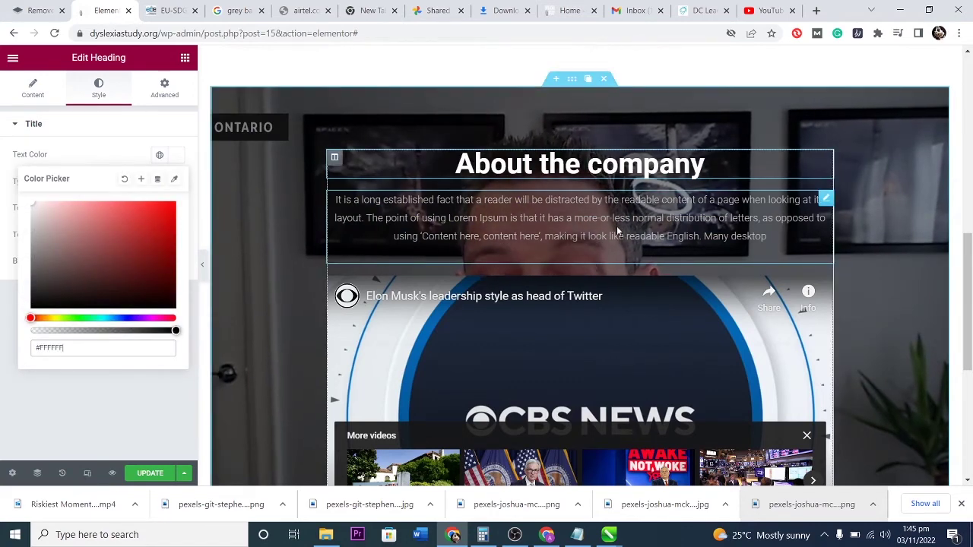
# Set the intro paragraph's Text Editor text colour to white #FFFFFF.
pyautogui.click(827, 199)
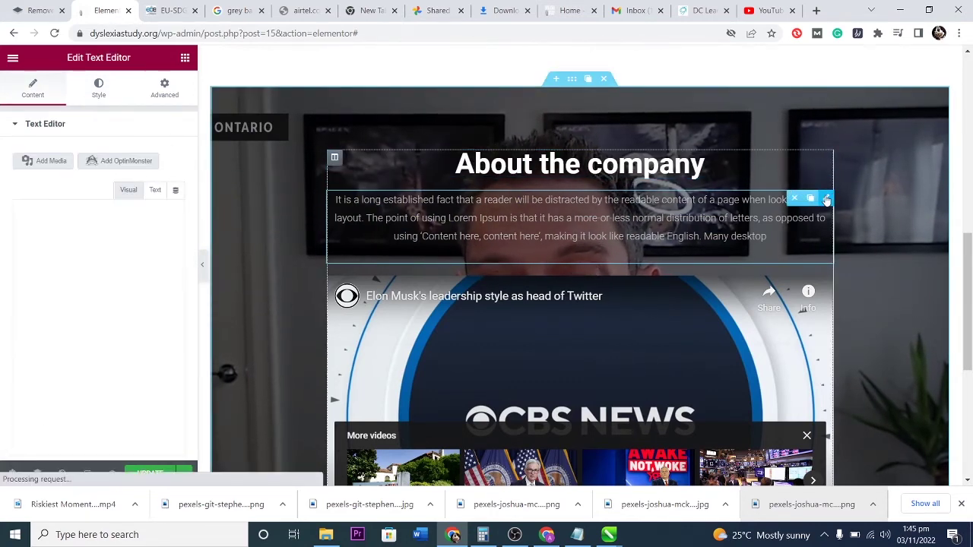
pyautogui.click(99, 89)
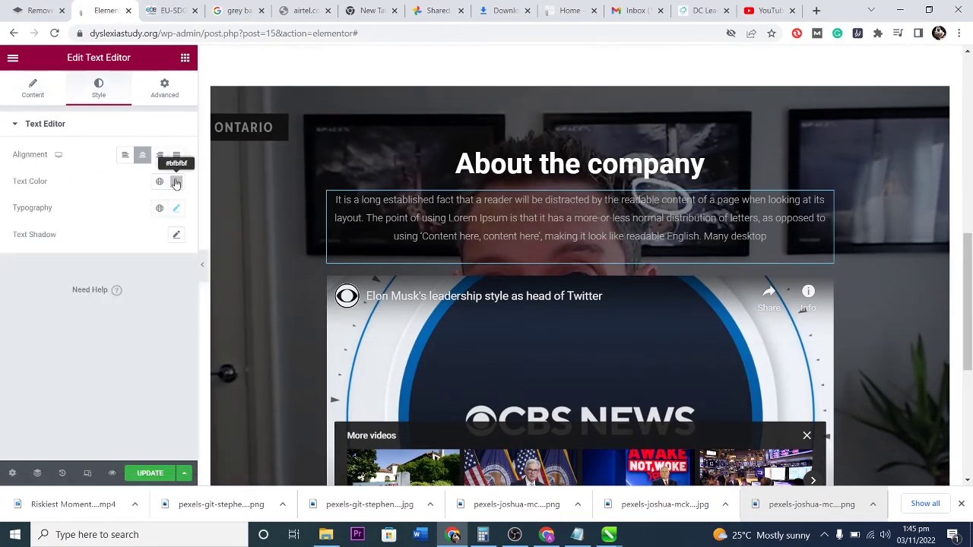
pyautogui.click(176, 183)
pyautogui.moveTo(130, 260)
pyautogui.mouseDown()
pyautogui.moveTo(48, 250)
pyautogui.moveTo(11, 221)
pyautogui.mouseUp()
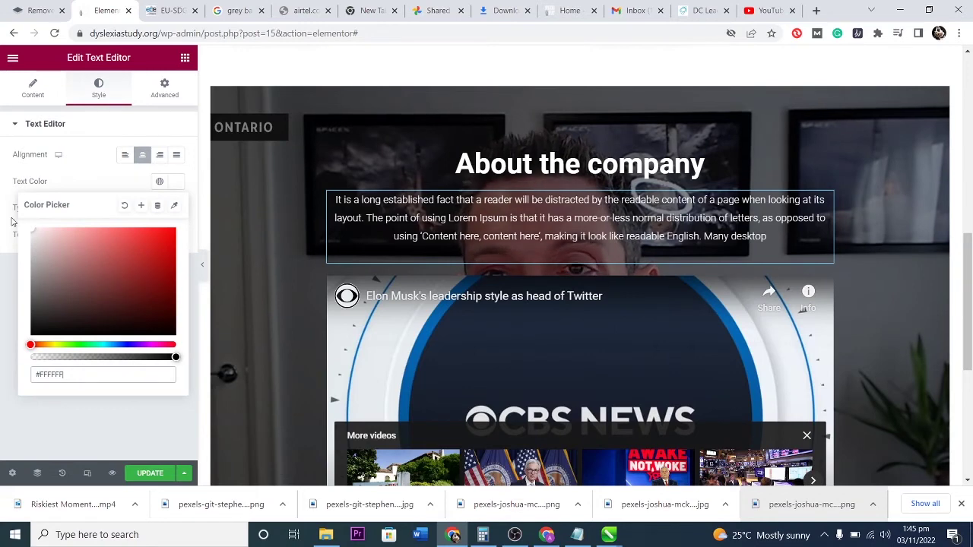
pyautogui.click(150, 400)
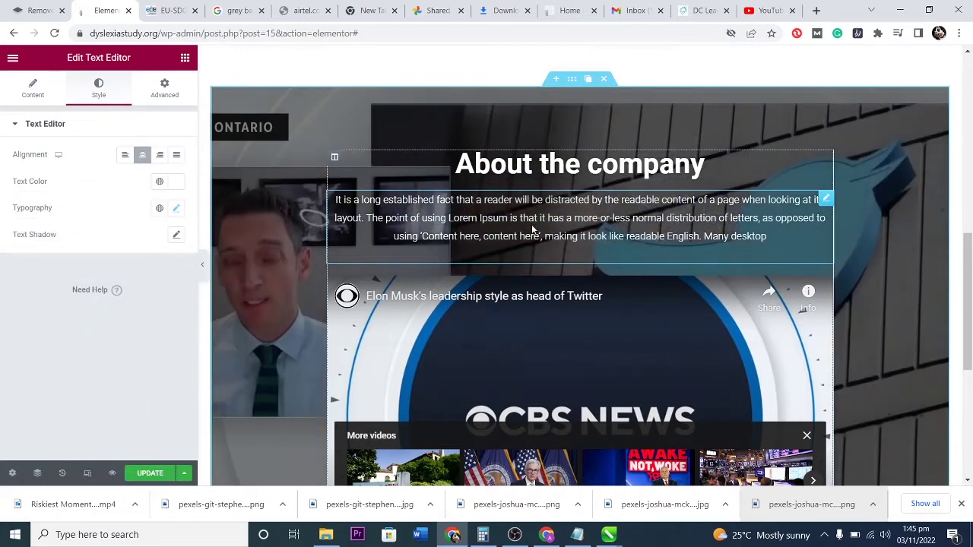
pyautogui.scroll(-4, 607, 296)
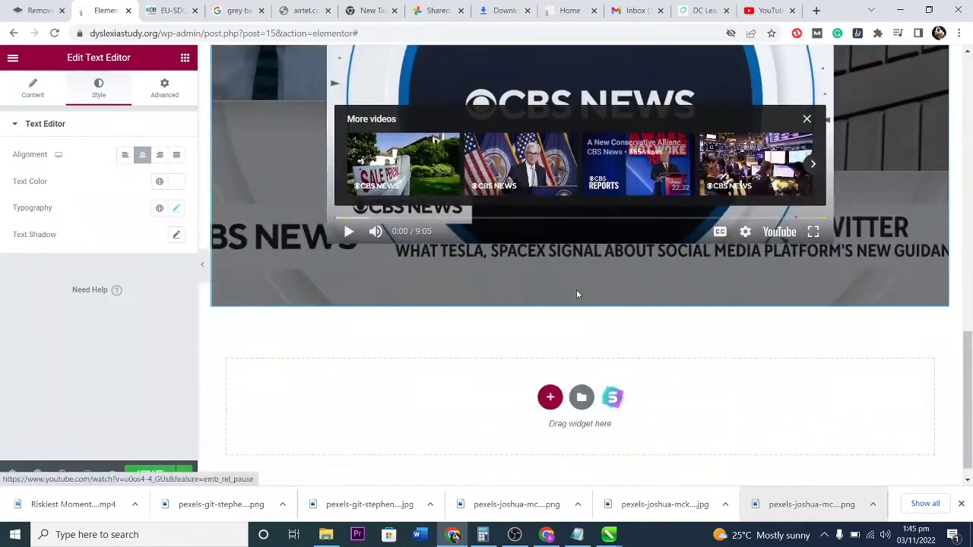
pyautogui.scroll(5, 577, 293)
pyautogui.scroll(-2, 577, 291)
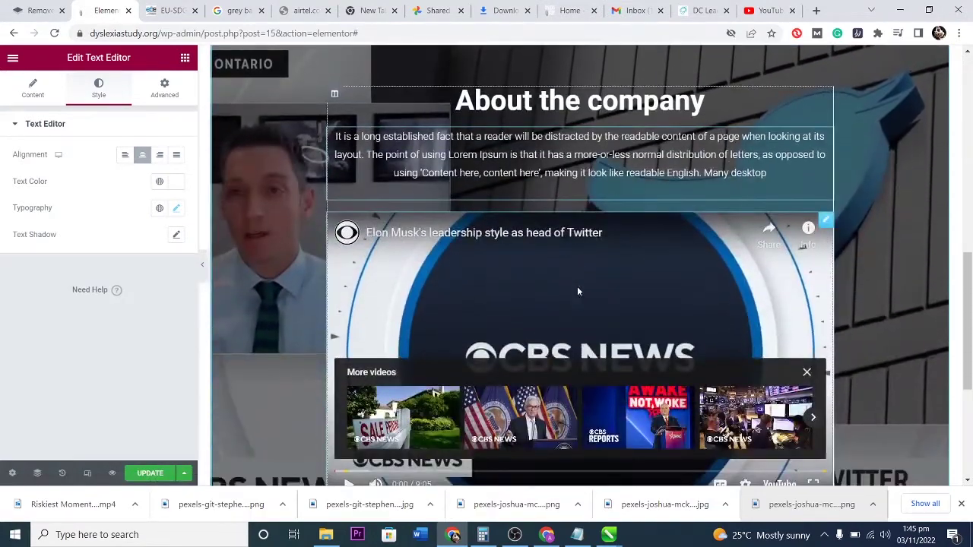
pyautogui.scroll(-1, 600, 292)
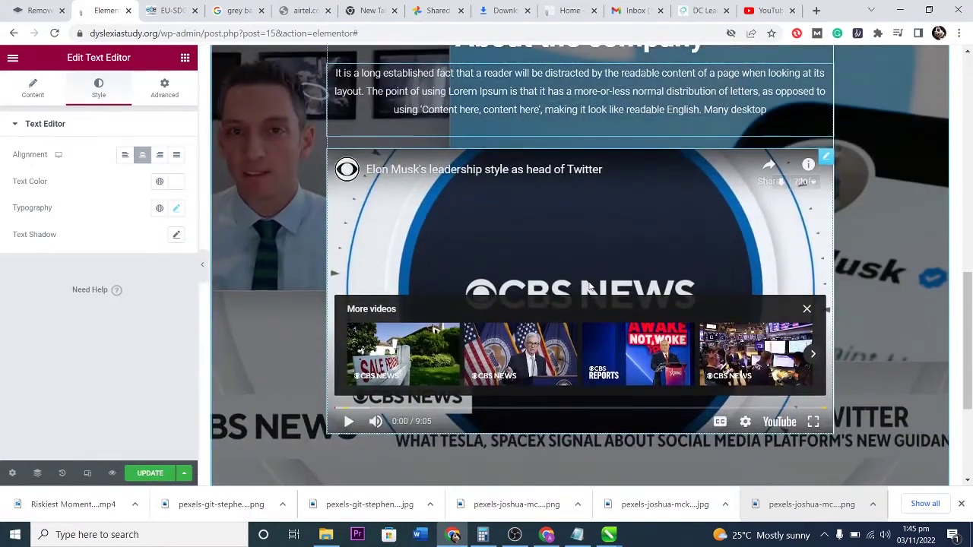
pyautogui.scroll(2, 587, 286)
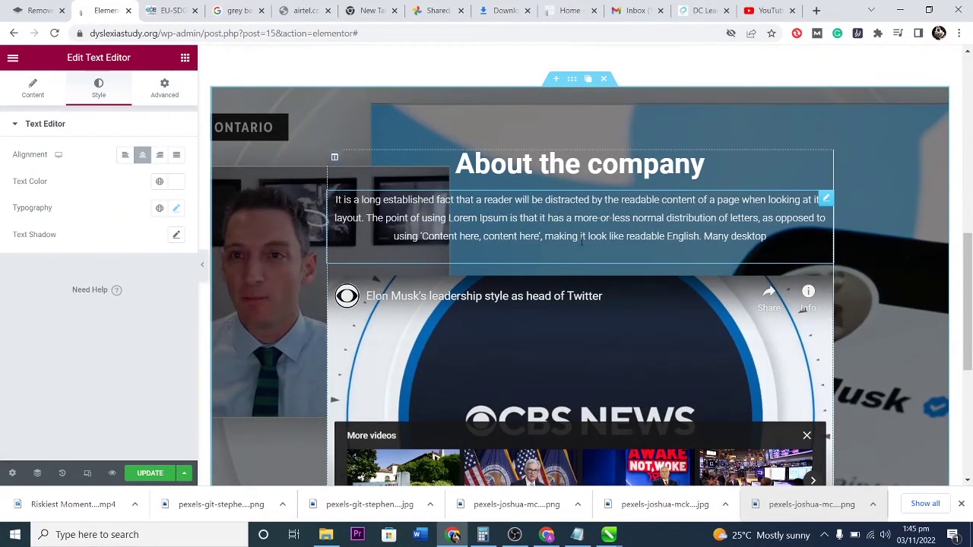
# Switch the About section's background from video to Gradient, then to Classic with no image.
pyautogui.click(572, 80)
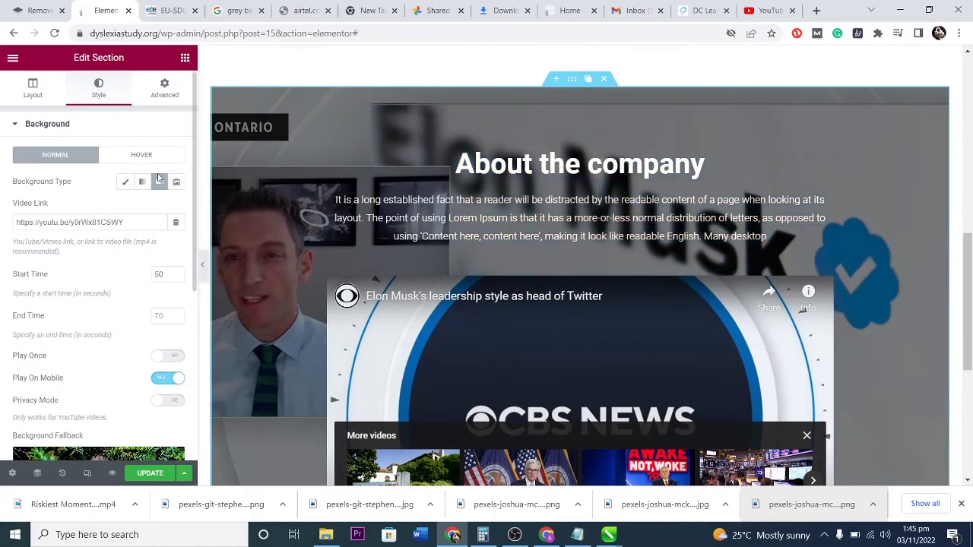
pyautogui.click(142, 184)
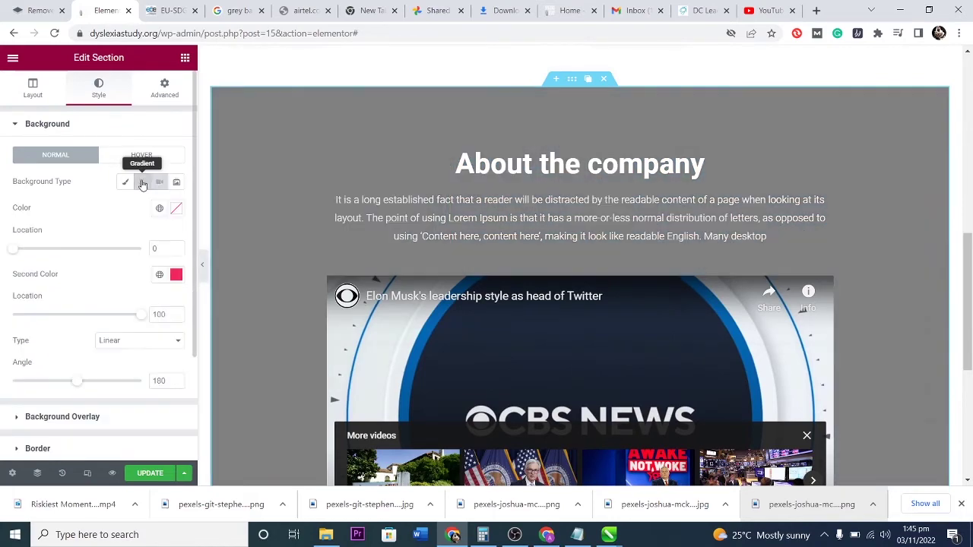
pyautogui.scroll(-4, 677, 255)
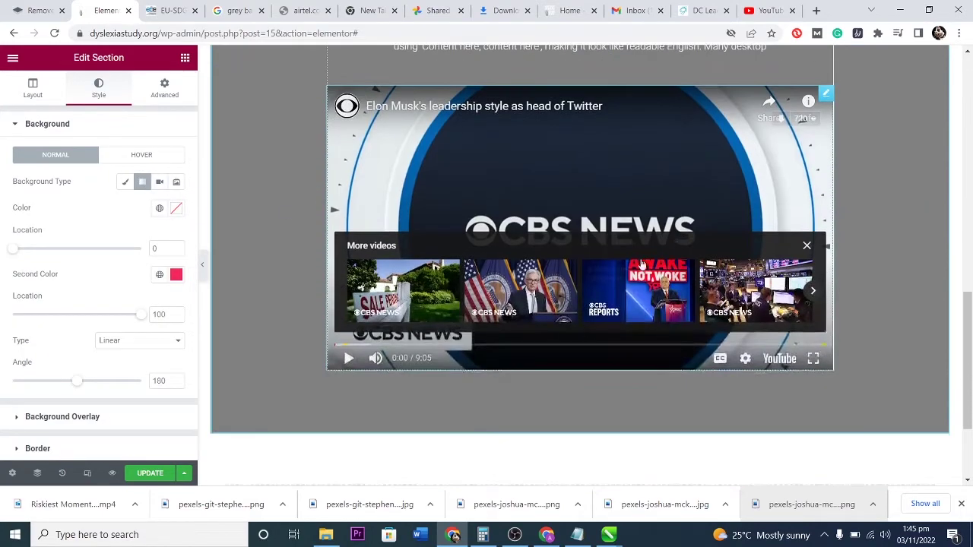
pyautogui.scroll(10, 637, 260)
pyautogui.scroll(-6, 620, 257)
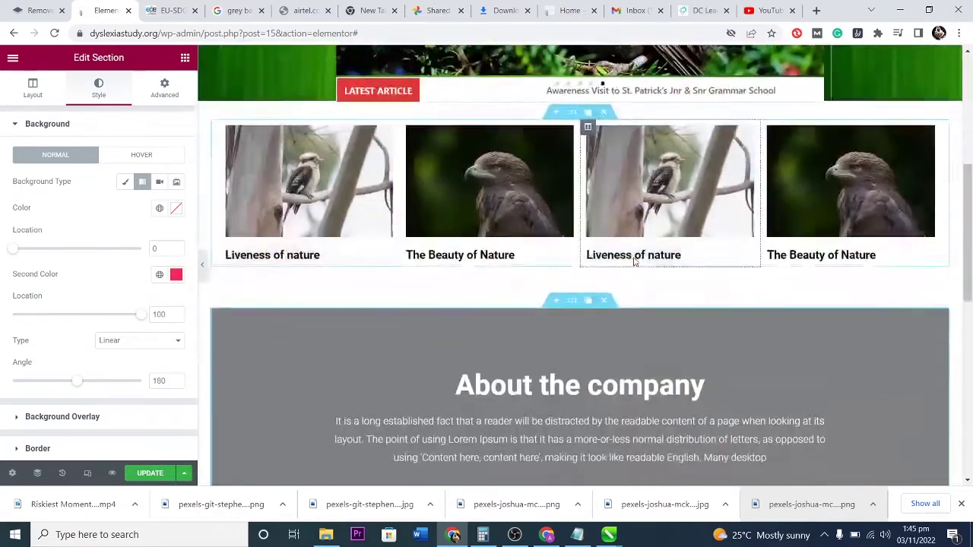
pyautogui.scroll(-1, 614, 255)
pyautogui.scroll(2, 614, 255)
pyautogui.scroll(-2, 611, 257)
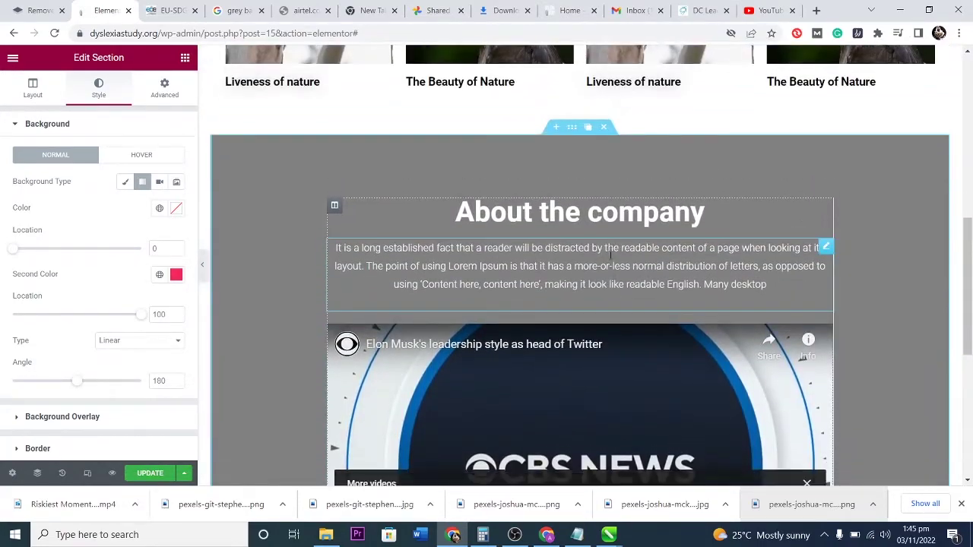
pyautogui.click(125, 183)
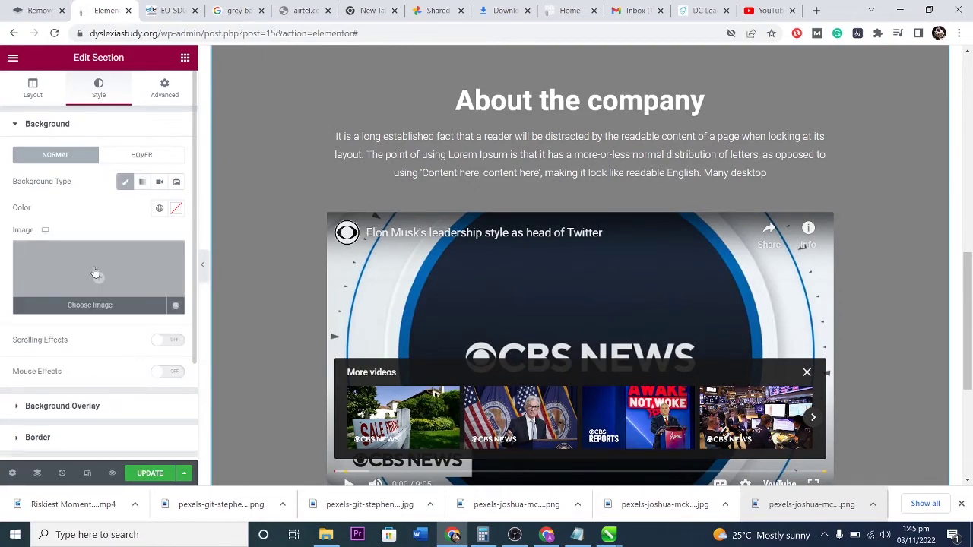
# Set the pastries photo as the About the company section's background image.
pyautogui.click(95, 272)
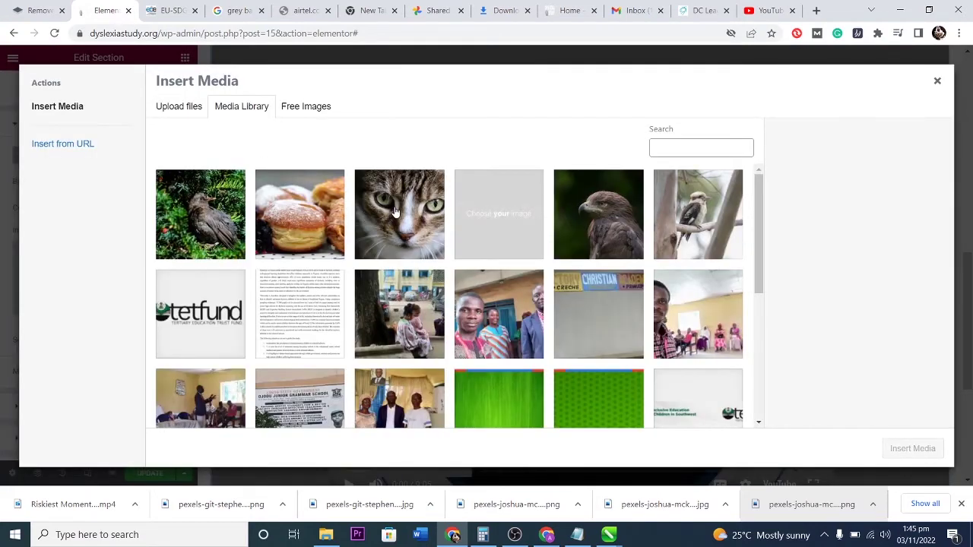
pyautogui.click(288, 196)
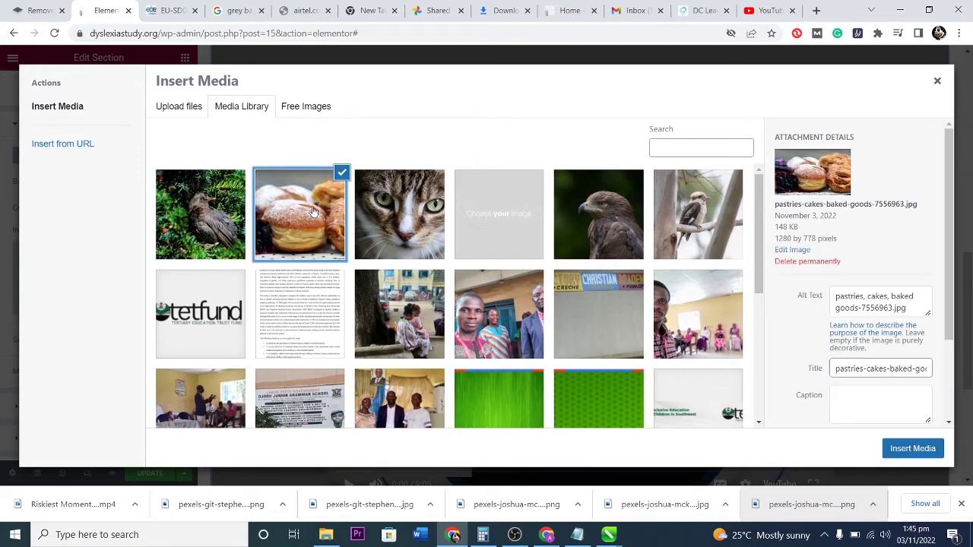
pyautogui.click(913, 449)
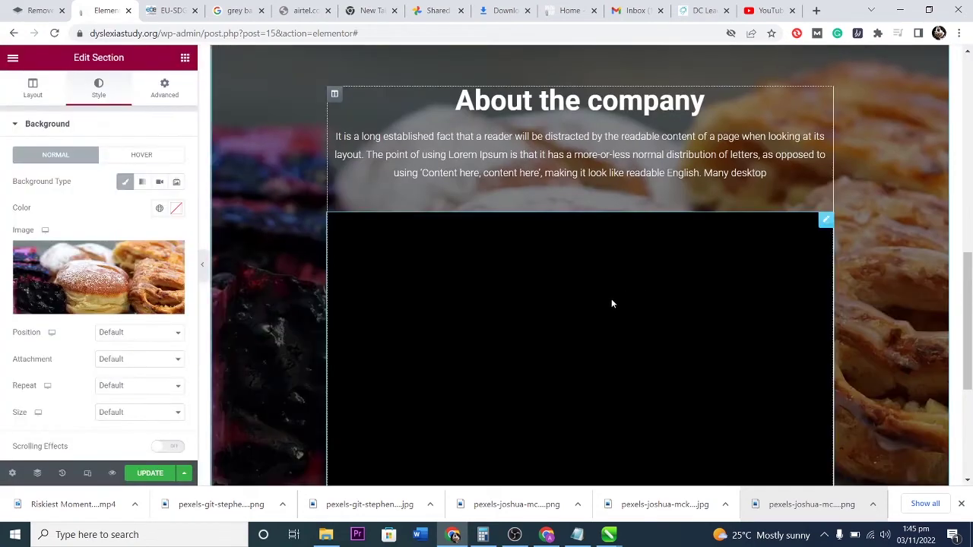
# Scroll below the video section and start adding a new section there.
pyautogui.scroll(2, 652, 315)
pyautogui.scroll(2, 652, 315)
pyautogui.scroll(-3, 651, 309)
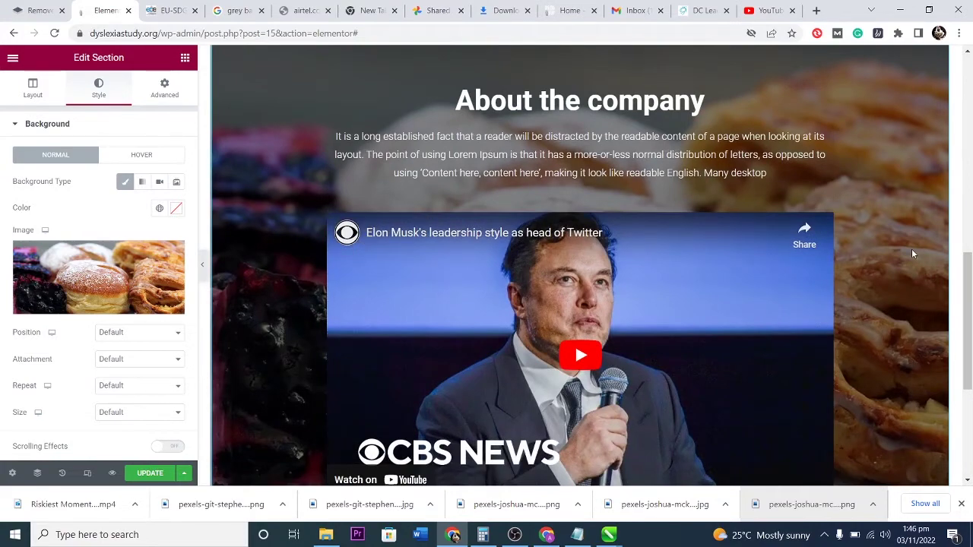
pyautogui.scroll(-4, 911, 249)
pyautogui.scroll(3, 906, 253)
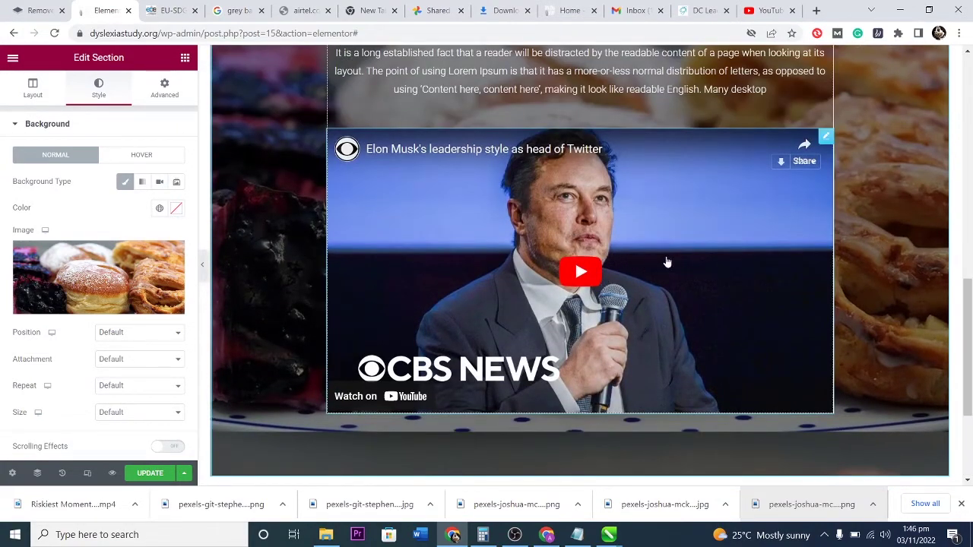
pyautogui.scroll(-3, 912, 258)
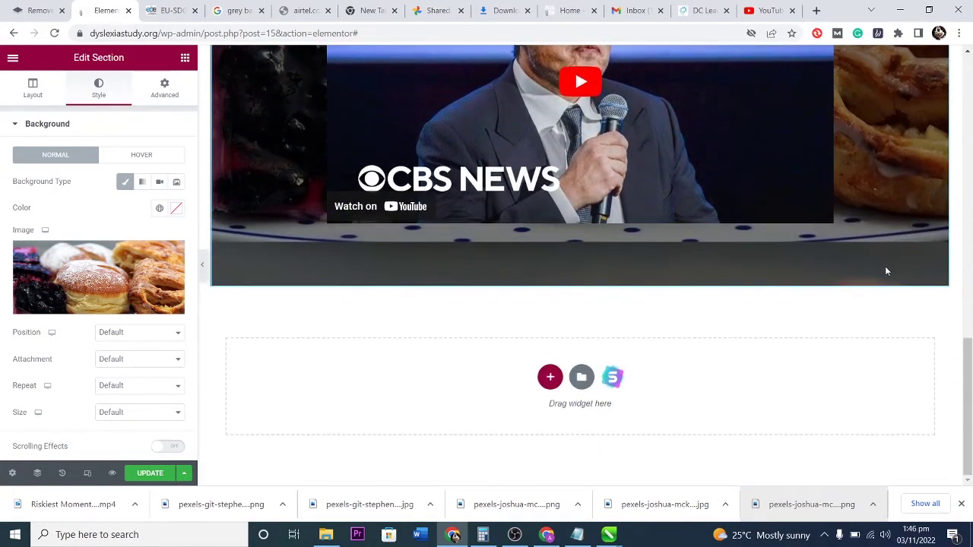
pyautogui.scroll(12, 889, 259)
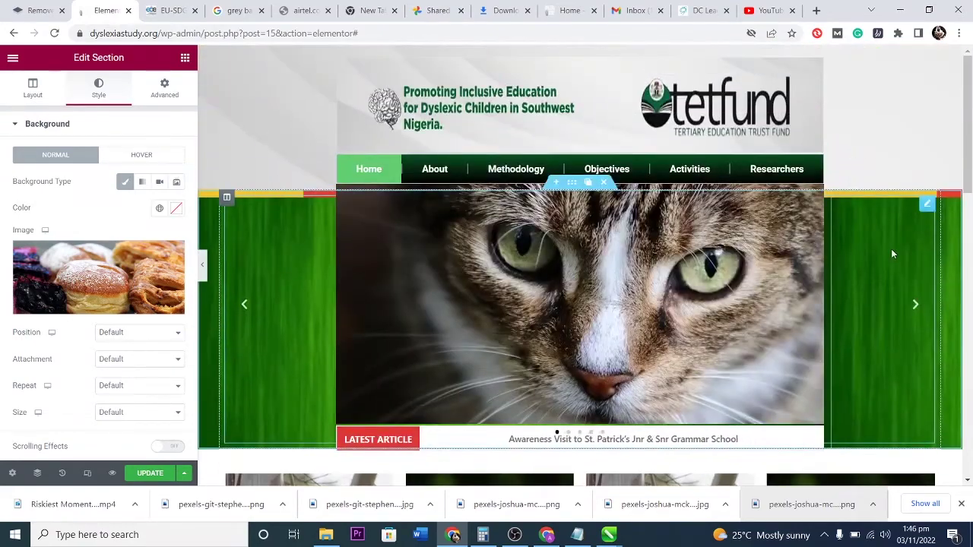
pyautogui.scroll(-8, 892, 254)
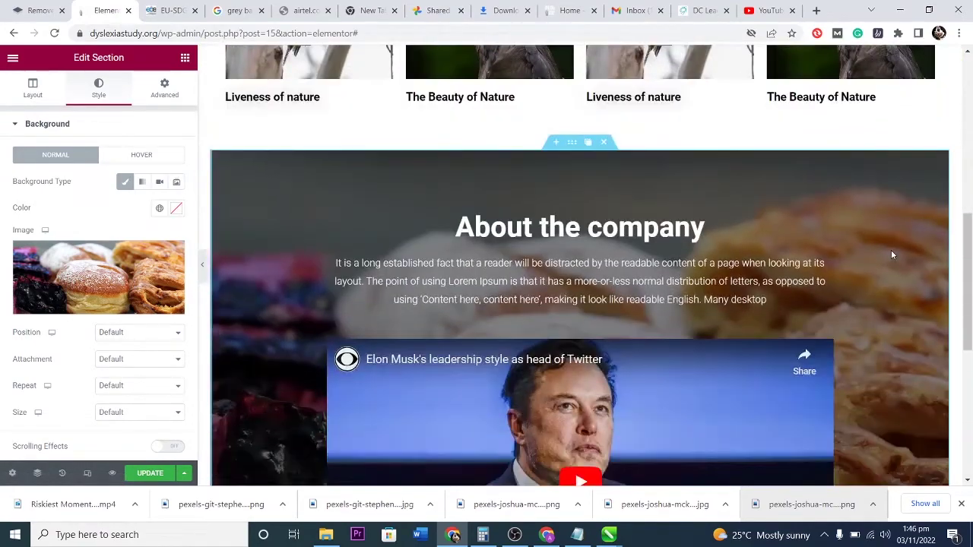
pyautogui.scroll(4, 892, 255)
pyautogui.scroll(-4, 892, 256)
pyautogui.scroll(-5, 891, 255)
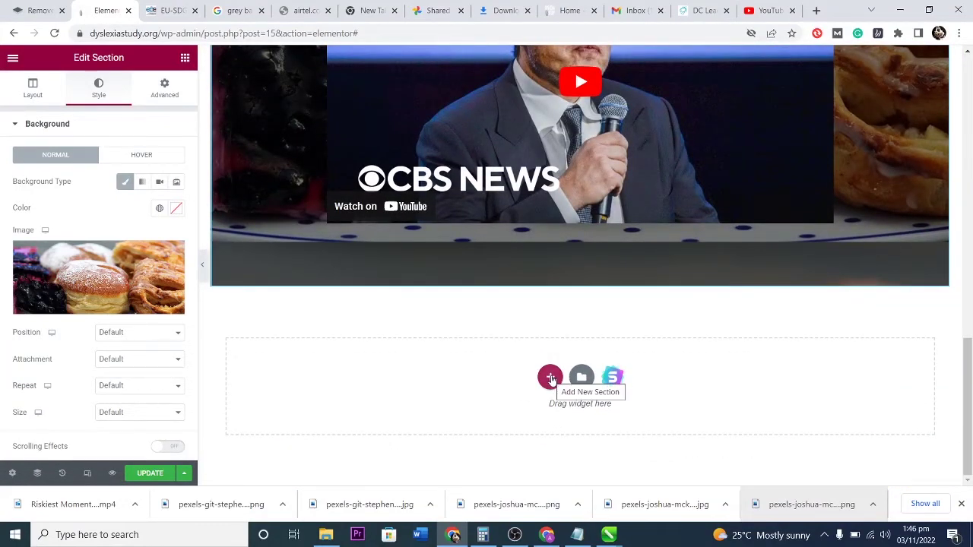
pyautogui.click(550, 378)
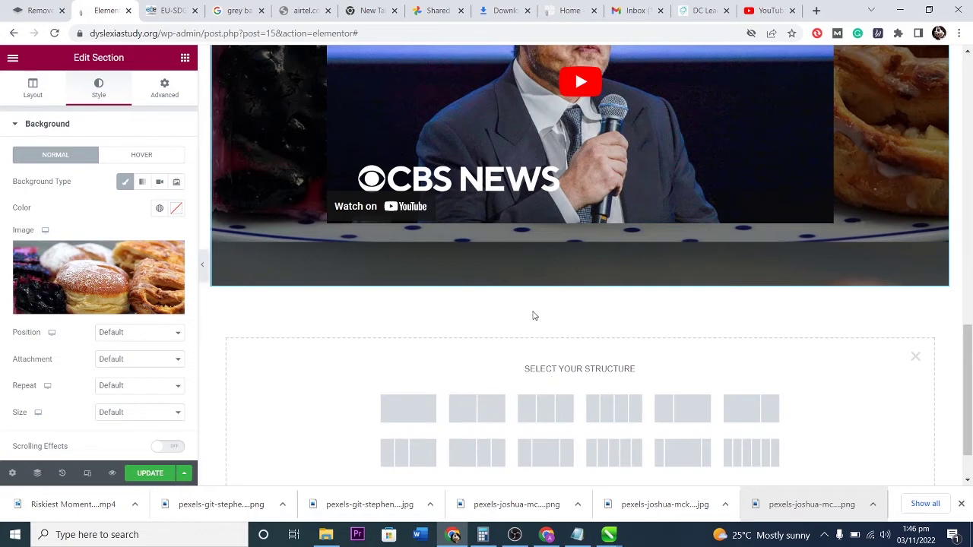
# Filter the template library's Blocks to the Clients category and insert the 'Our clients' logo block.
pyautogui.click(914, 357)
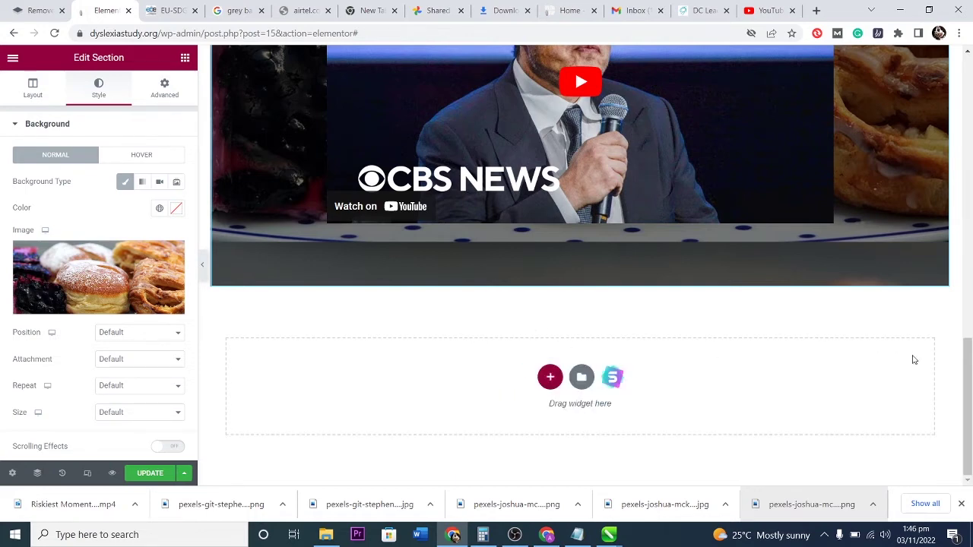
pyautogui.click(579, 378)
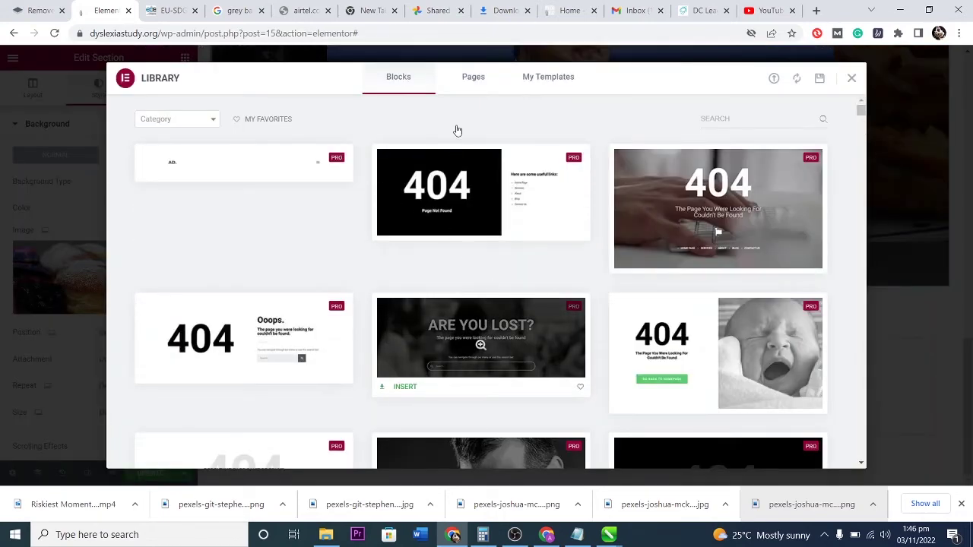
pyautogui.click(470, 79)
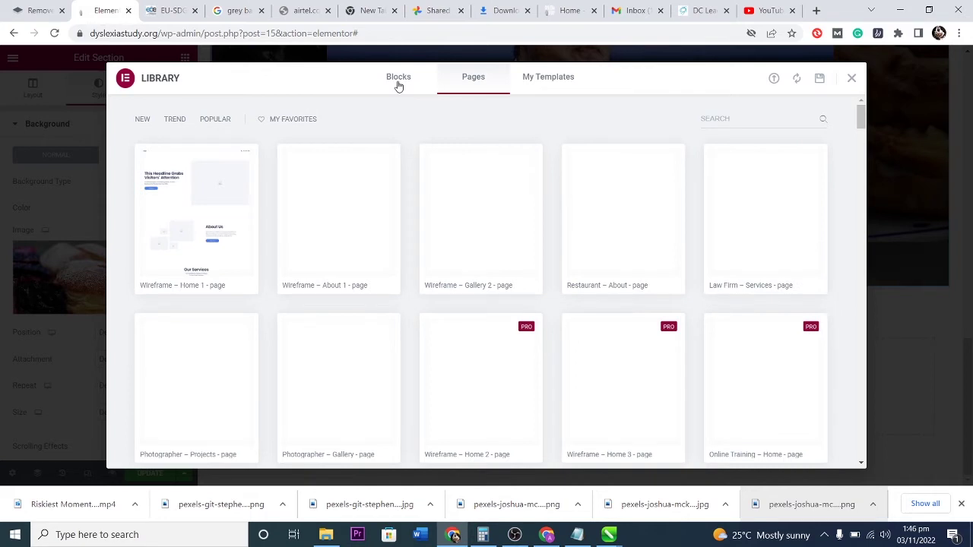
pyautogui.click(399, 82)
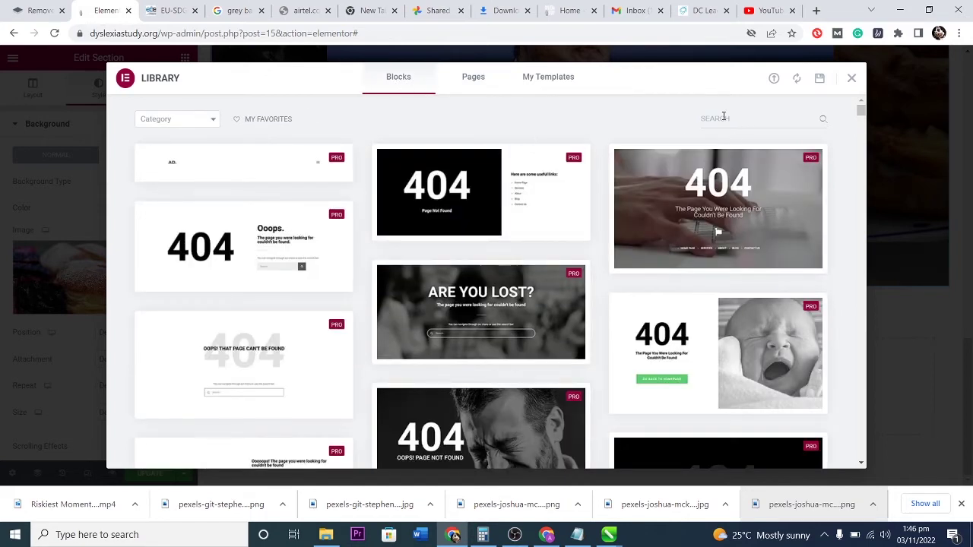
pyautogui.click(183, 122)
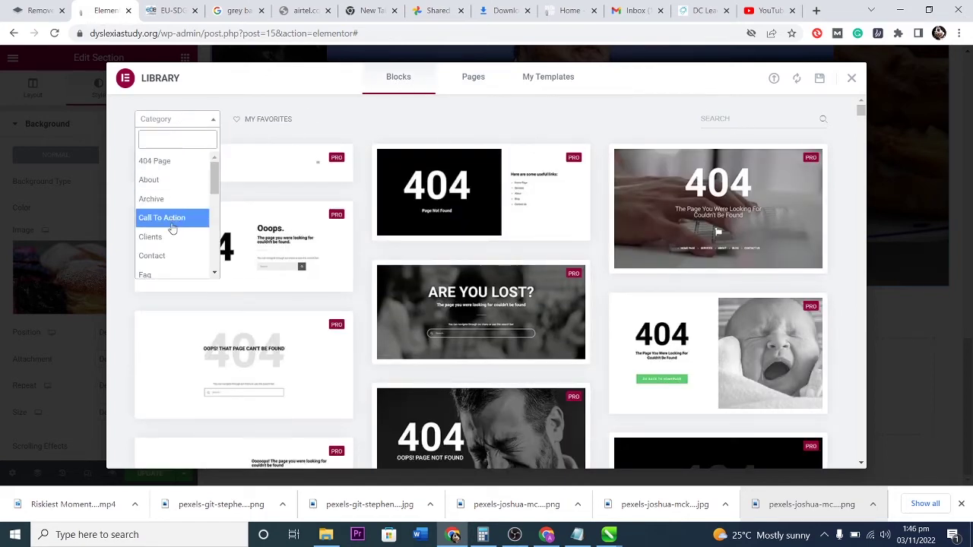
pyautogui.scroll(-2, 168, 213)
pyautogui.scroll(2, 168, 214)
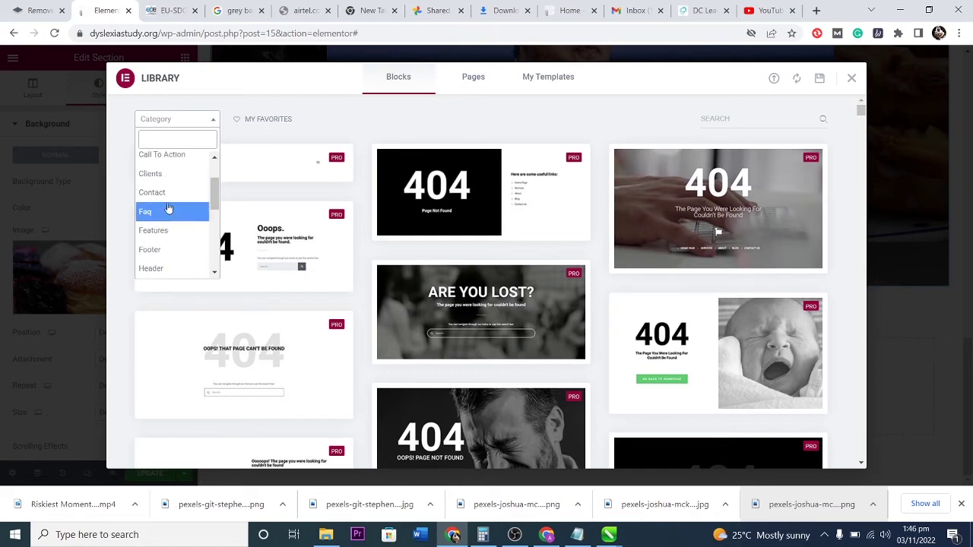
pyautogui.click(163, 176)
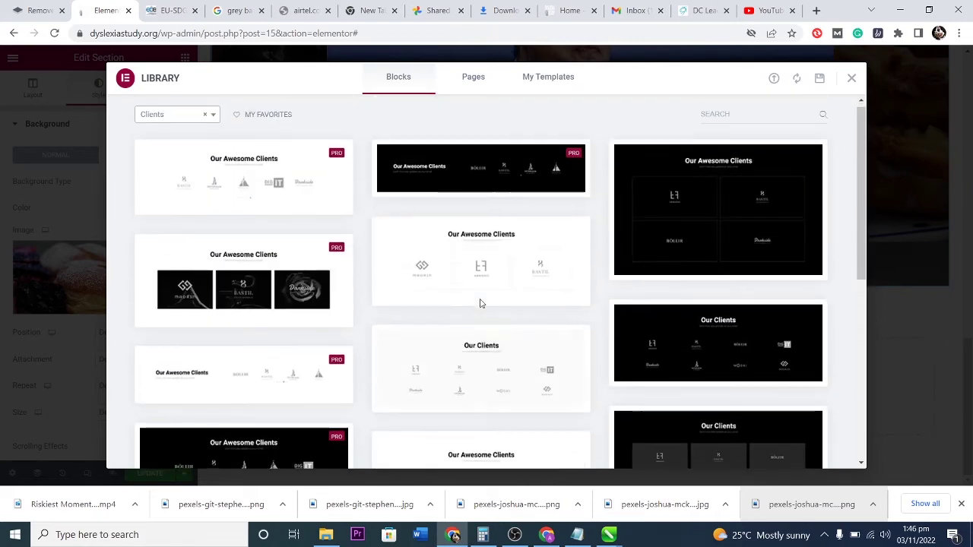
pyautogui.click(219, 176)
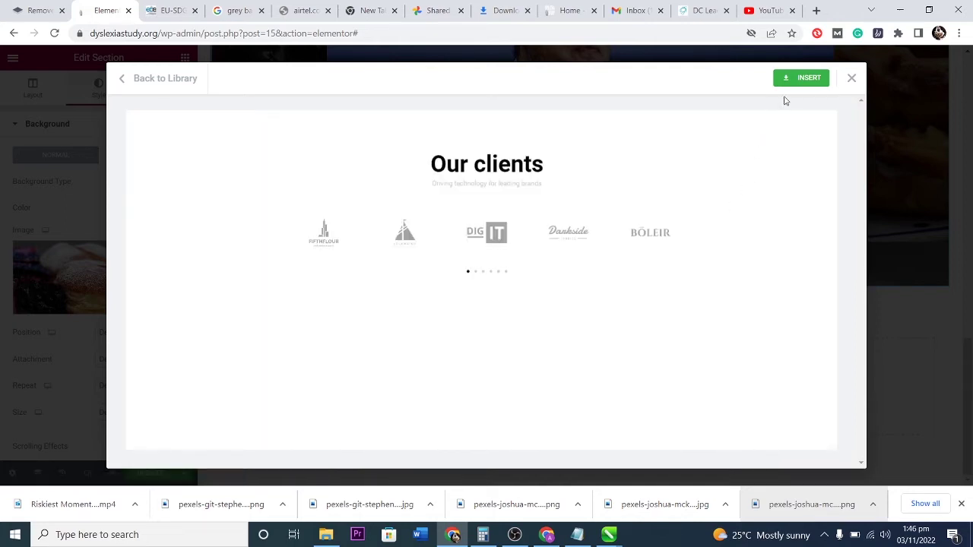
pyautogui.click(800, 78)
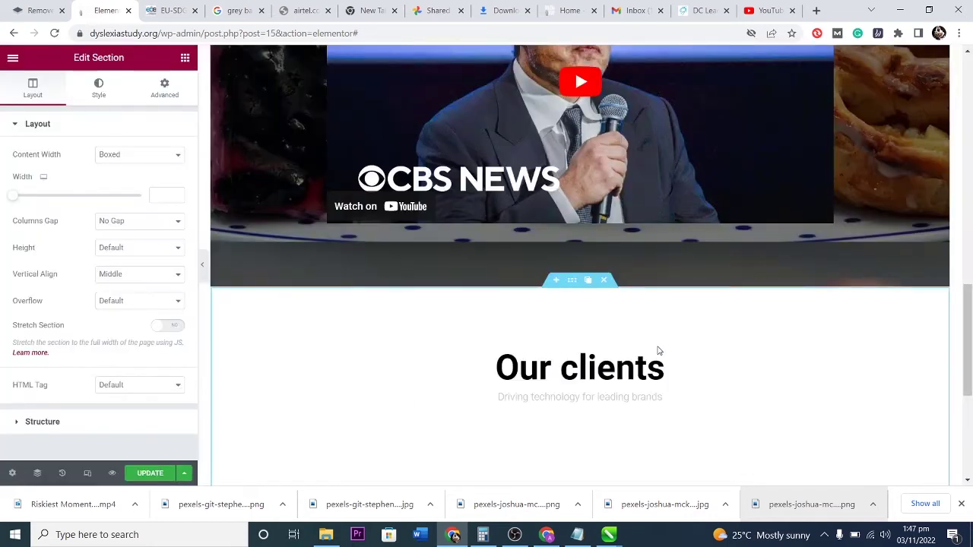
# Retitle the logo block's heading 'Our Clients' after briefly trying 'People who love our work'.
pyautogui.scroll(-1, 646, 361)
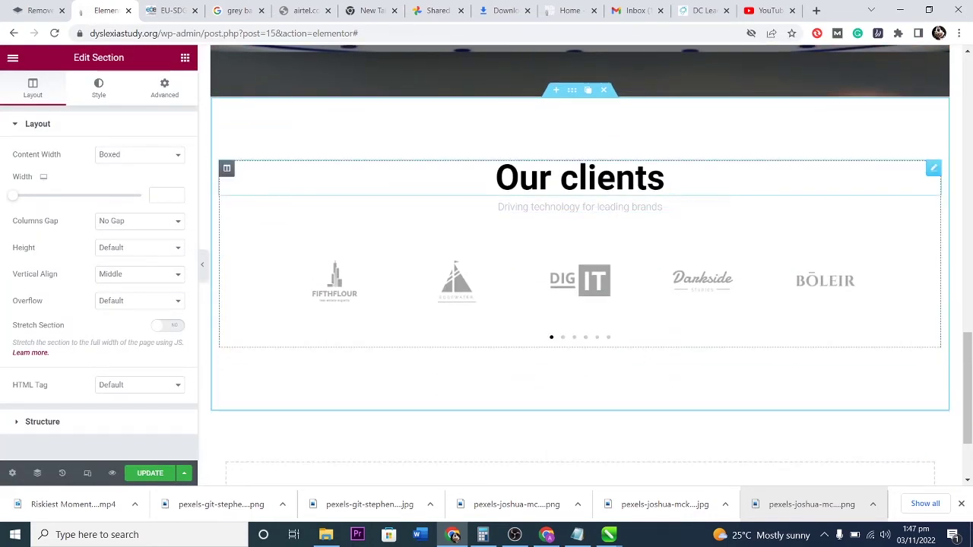
pyautogui.click(661, 178)
pyautogui.moveTo(57, 171); pyautogui.dragTo(6, 174)
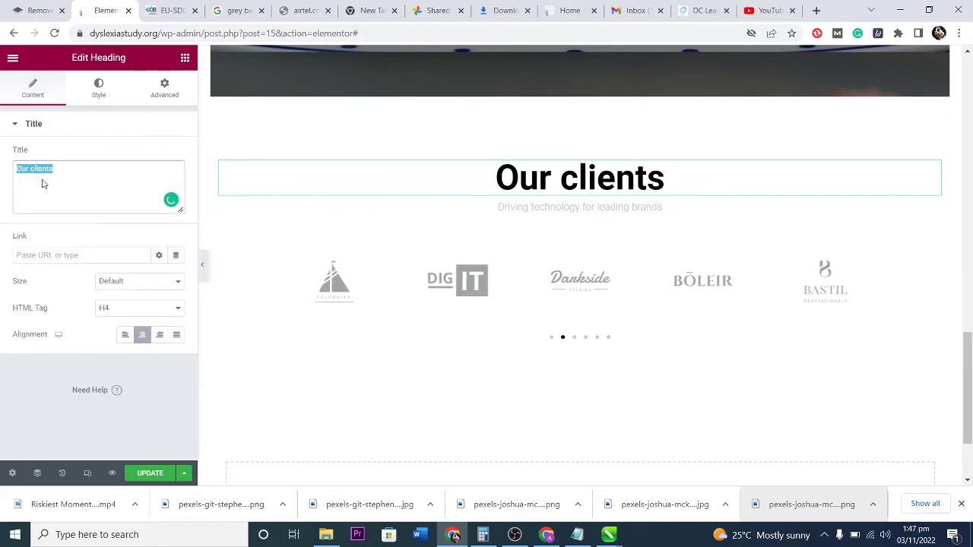
pyautogui.write('People wh')
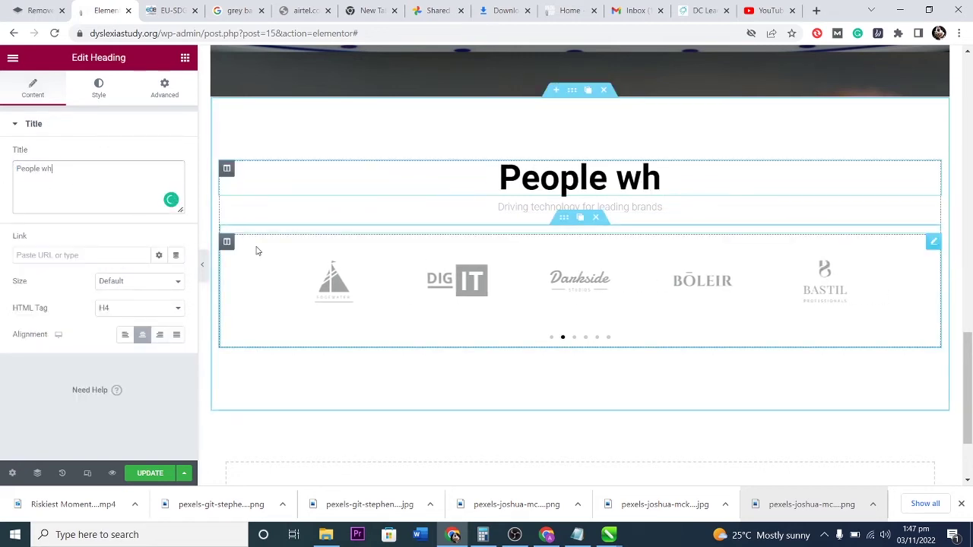
pyautogui.write('o love our work')
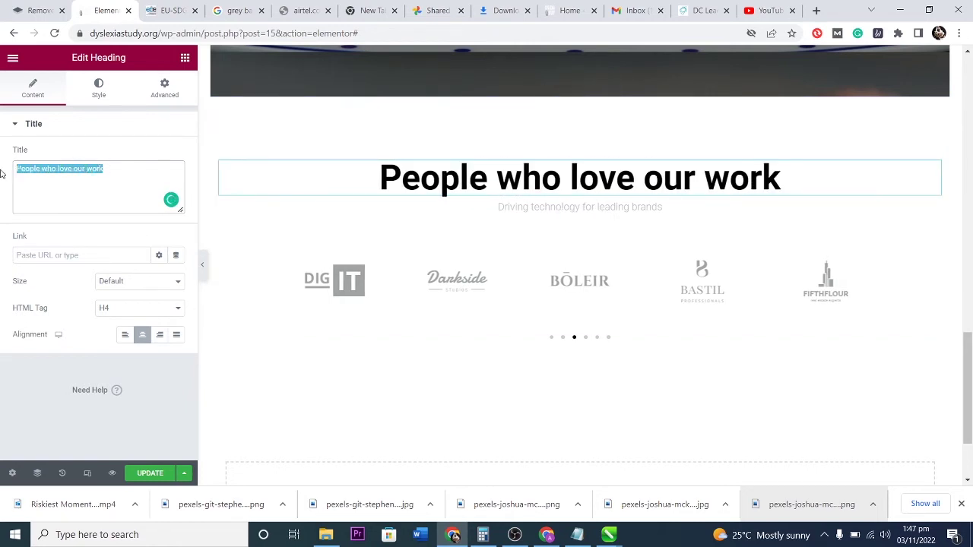
pyautogui.write('Our Clients')
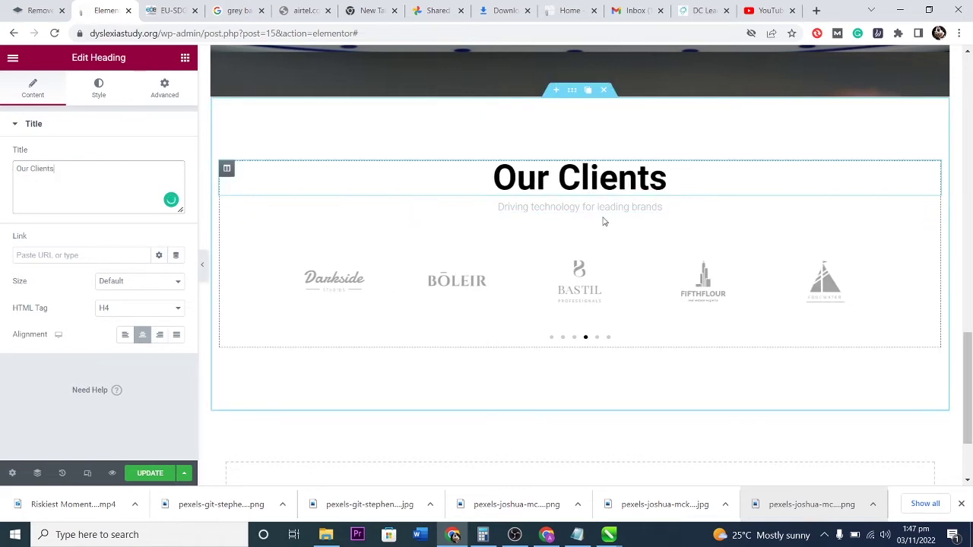
pyautogui.click(343, 288)
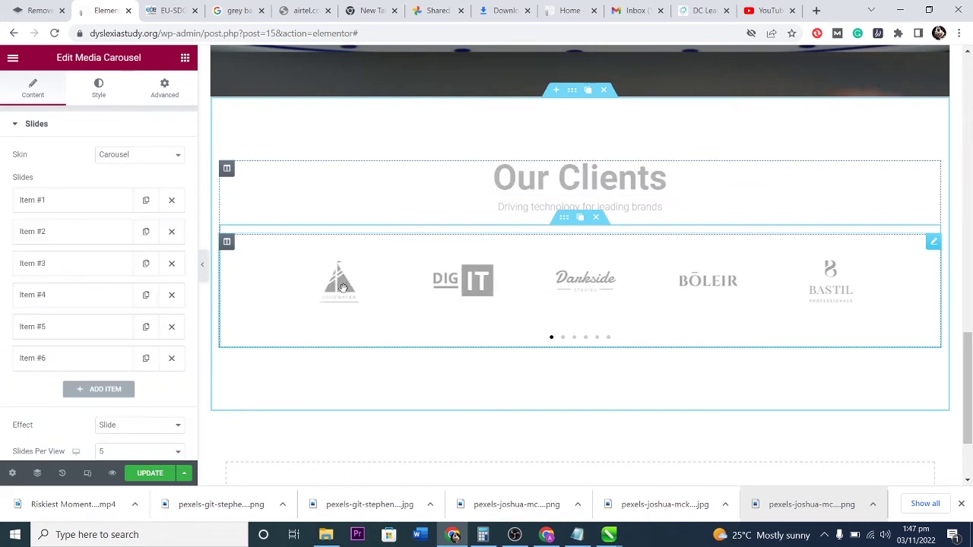
# Expand carousel Item #1 and keep its Link set to None.
pyautogui.click(64, 200)
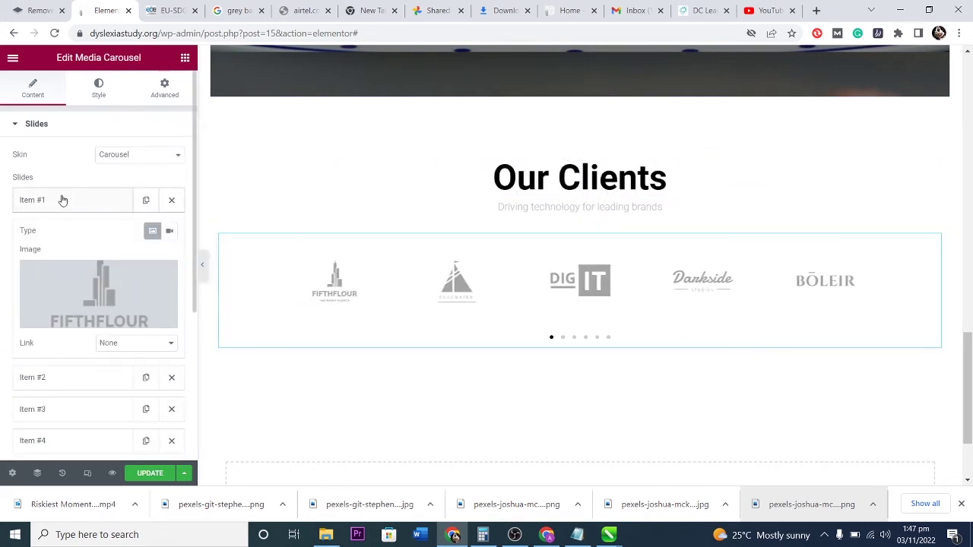
pyautogui.click(106, 342)
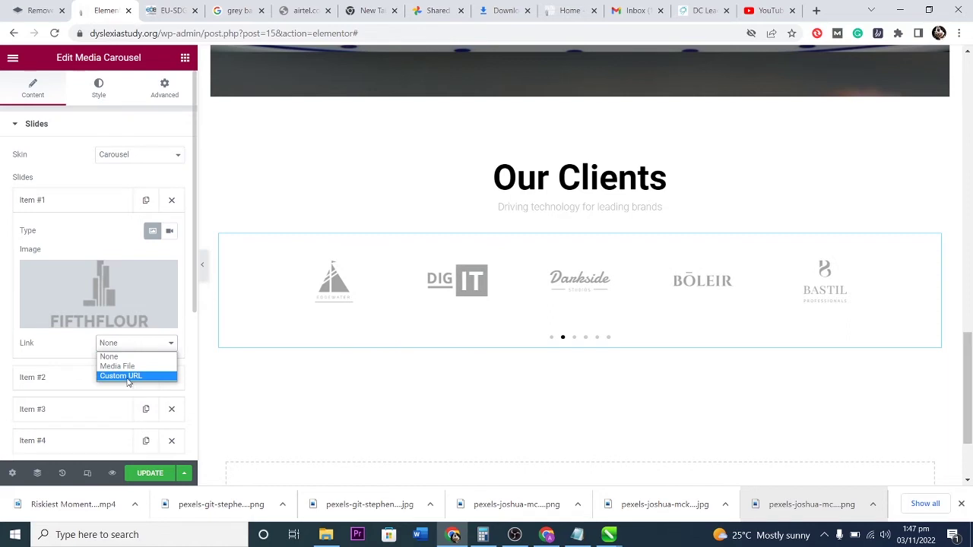
pyautogui.click(124, 355)
pyautogui.click(71, 204)
pyautogui.click(70, 202)
# Replace the first slide's logo with cropped-dyslexia.png from the media library.
pyautogui.click(65, 291)
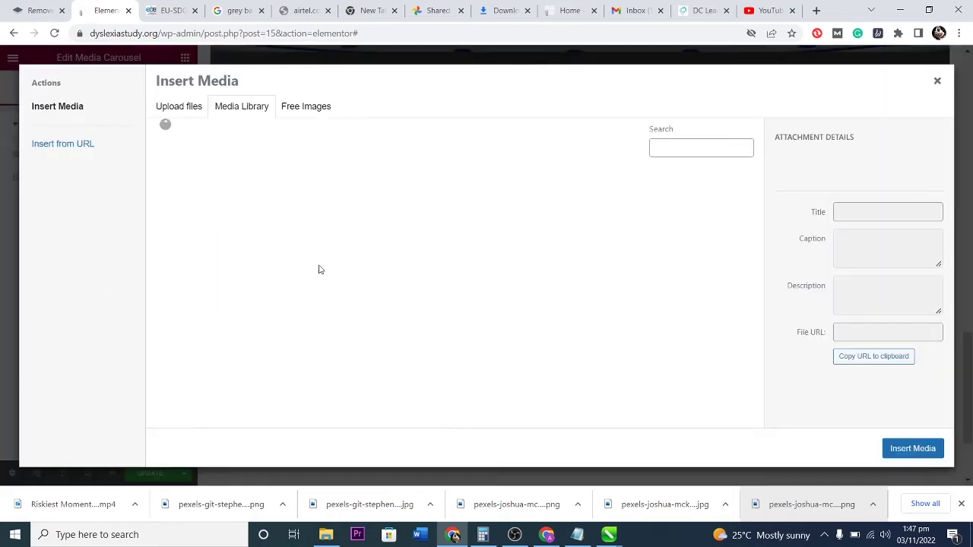
pyautogui.scroll(-2, 395, 316)
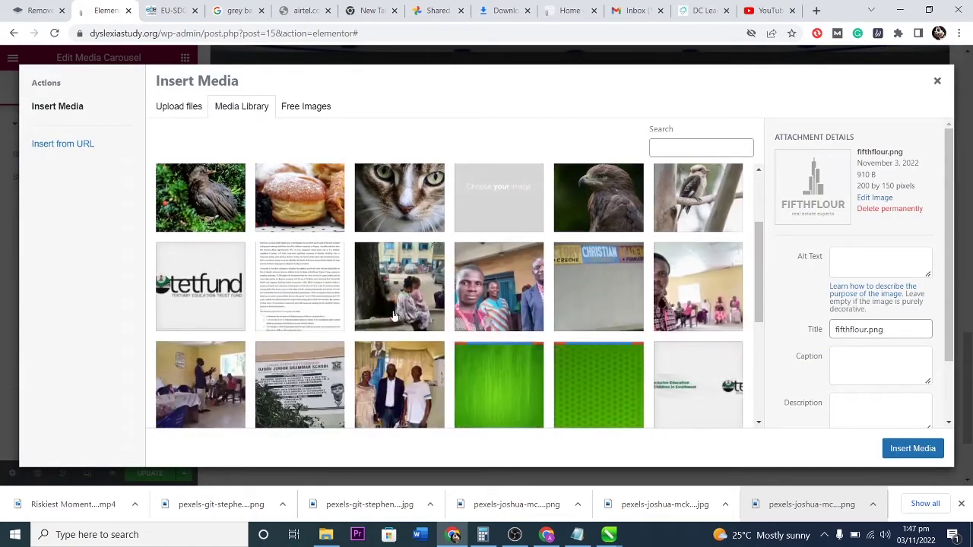
pyautogui.scroll(-3, 568, 291)
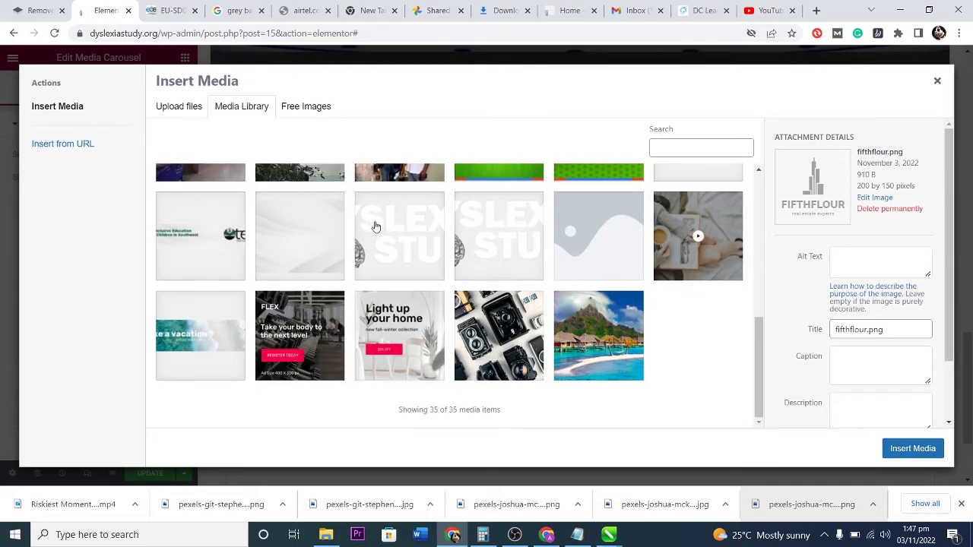
pyautogui.click(375, 227)
pyautogui.click(911, 449)
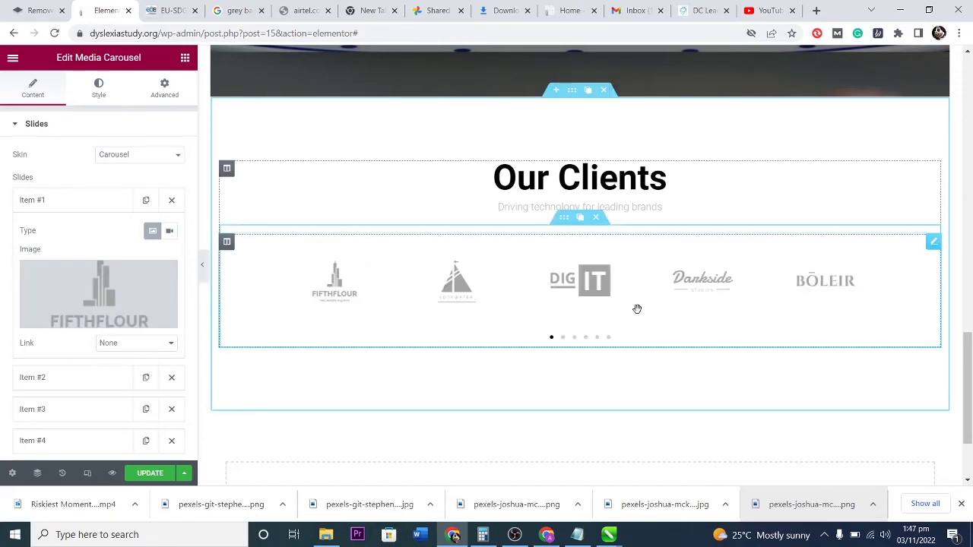
# Scroll through the homepage and select the nature article cards section for editing.
pyautogui.scroll(-2, 681, 324)
pyautogui.scroll(8, 682, 324)
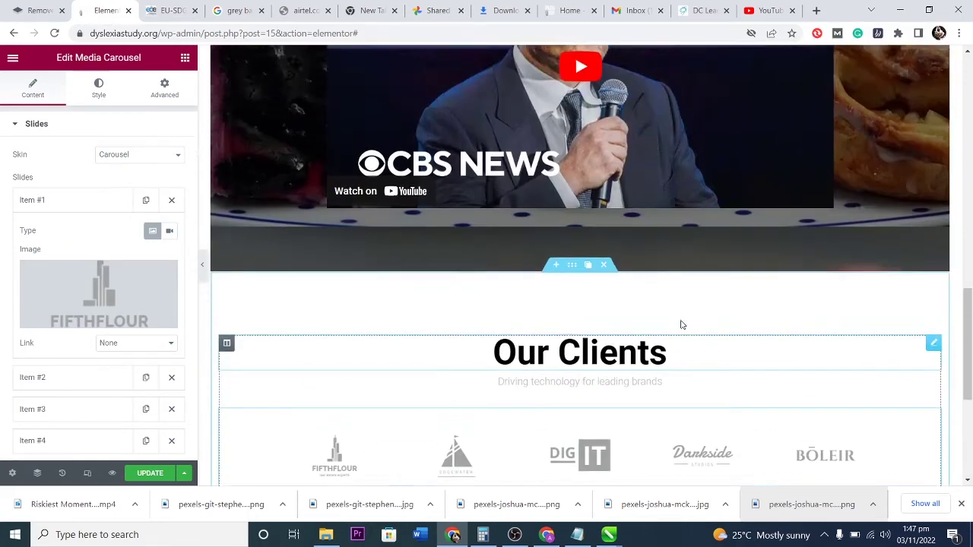
pyautogui.scroll(6, 681, 324)
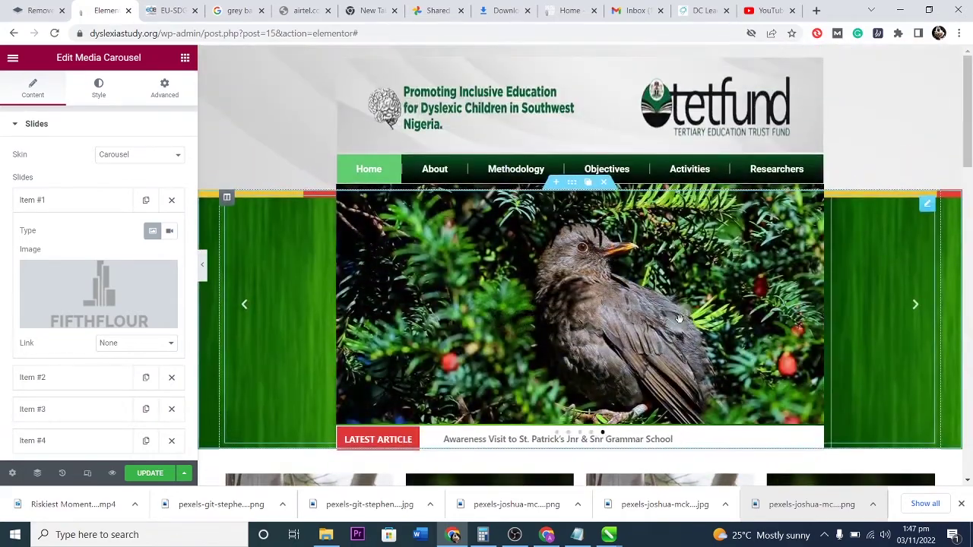
pyautogui.scroll(-5, 679, 318)
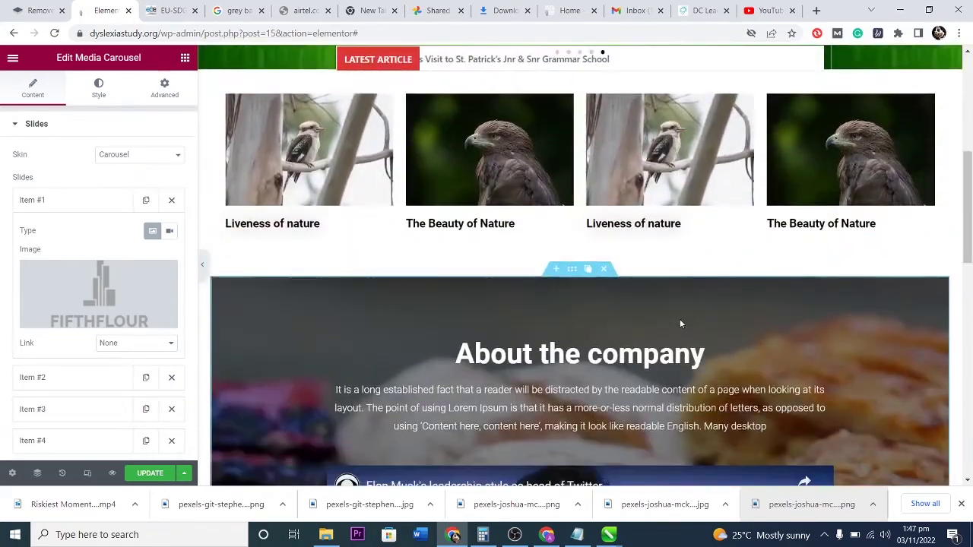
pyautogui.scroll(2, 680, 323)
pyautogui.scroll(-2, 593, 311)
pyautogui.scroll(2, 515, 304)
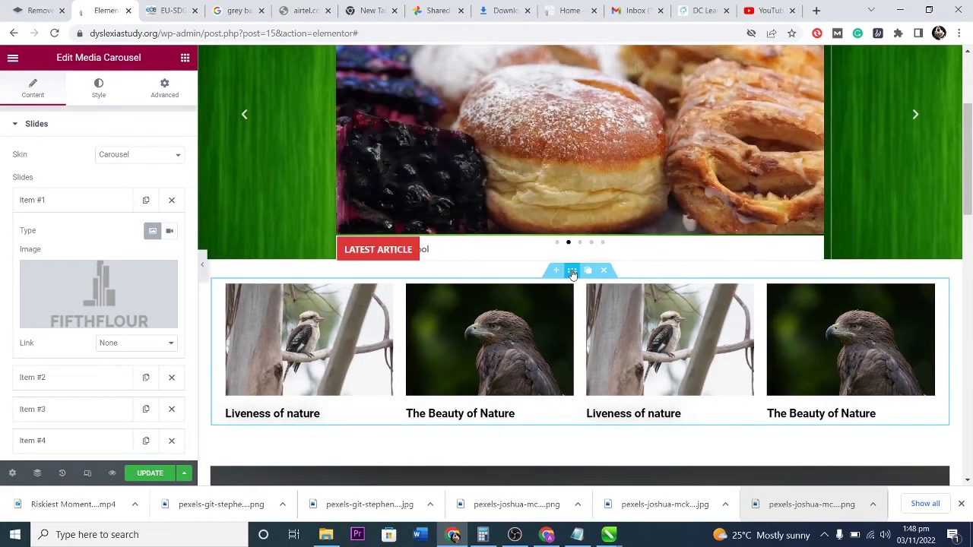
pyautogui.click(572, 271)
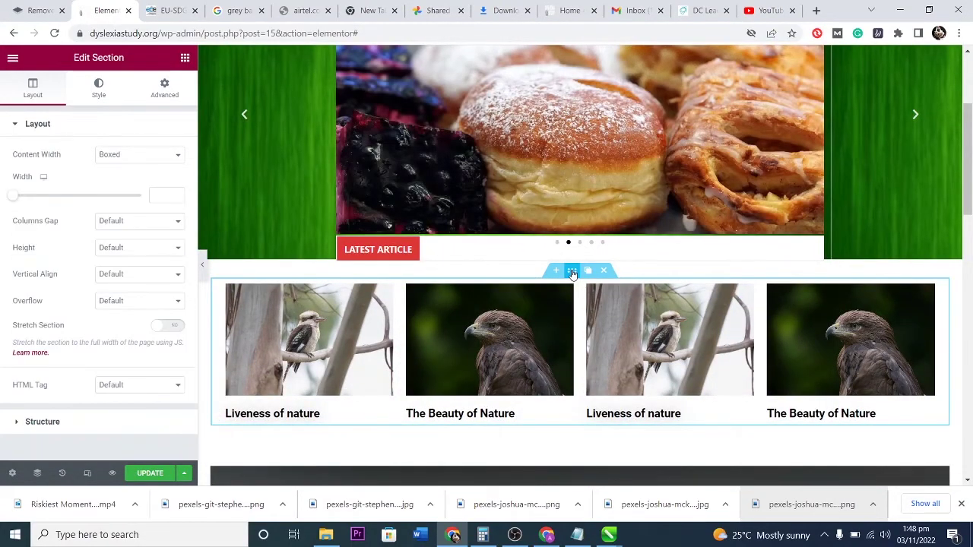
# On the Advanced tab, raise the top margin and set right/left padding to 183 and 188 px.
pyautogui.click(163, 86)
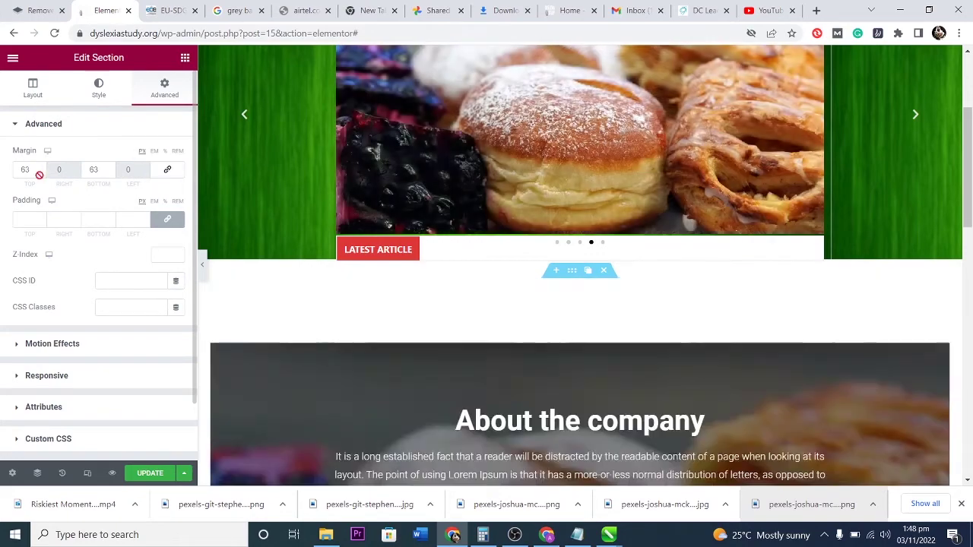
pyautogui.moveTo(41, 167); pyautogui.dragTo(42, 167)
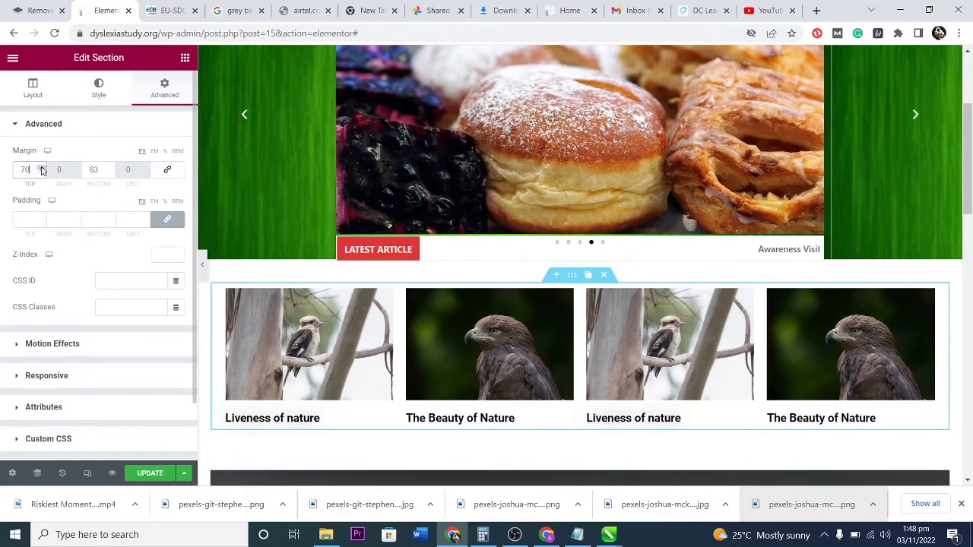
pyautogui.click(42, 172)
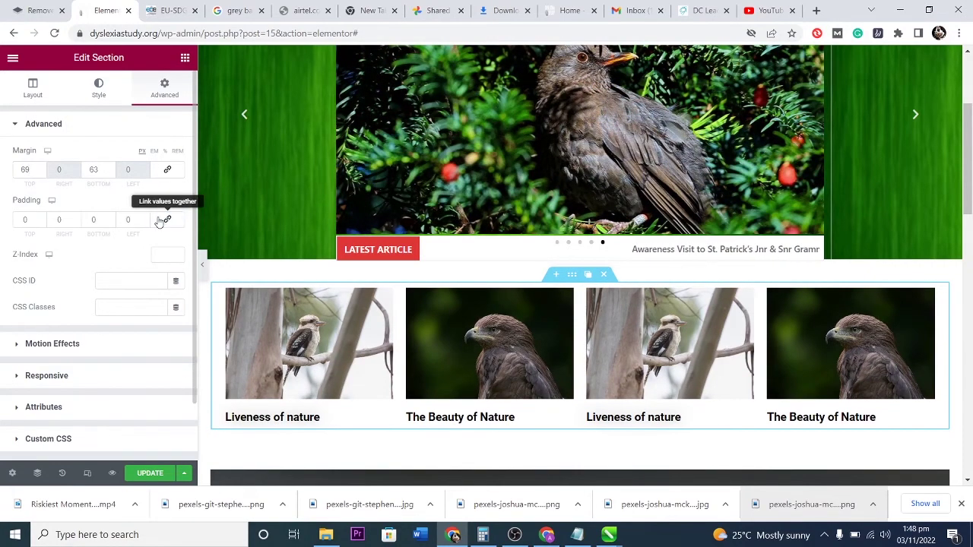
pyautogui.click(76, 218)
pyautogui.moveTo(76, 219); pyautogui.dragTo(76, 219)
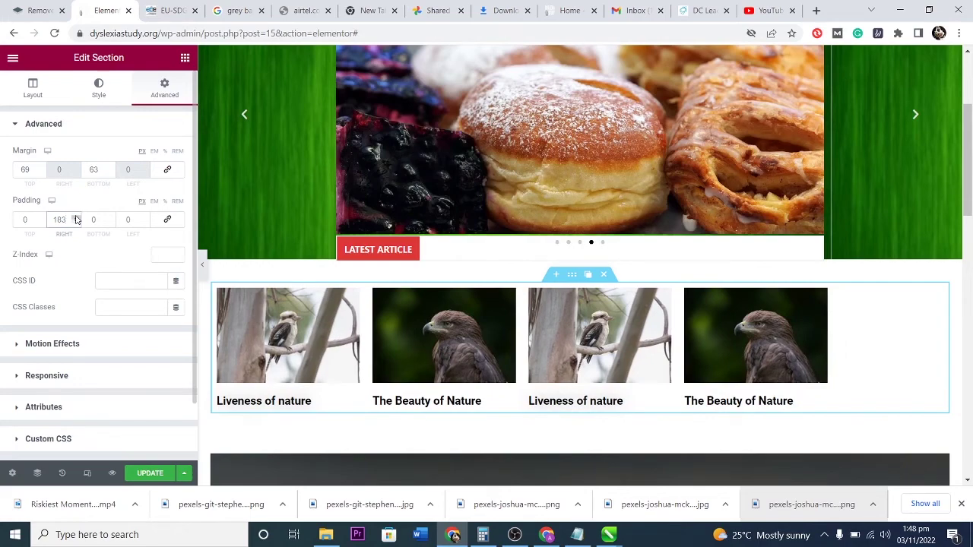
pyautogui.moveTo(144, 219); pyautogui.dragTo(144, 219)
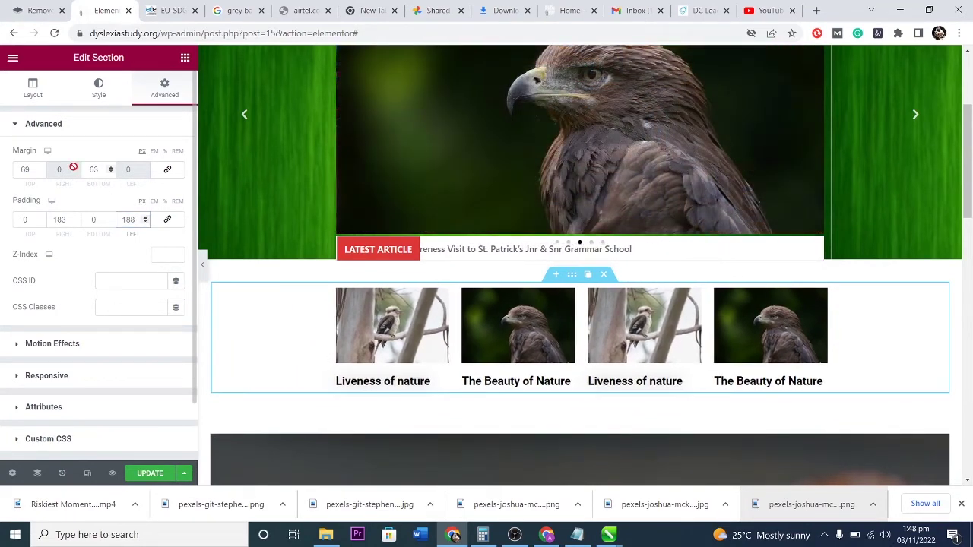
# Reduce the cards section's top margin to 35 px.
pyautogui.click(43, 173)
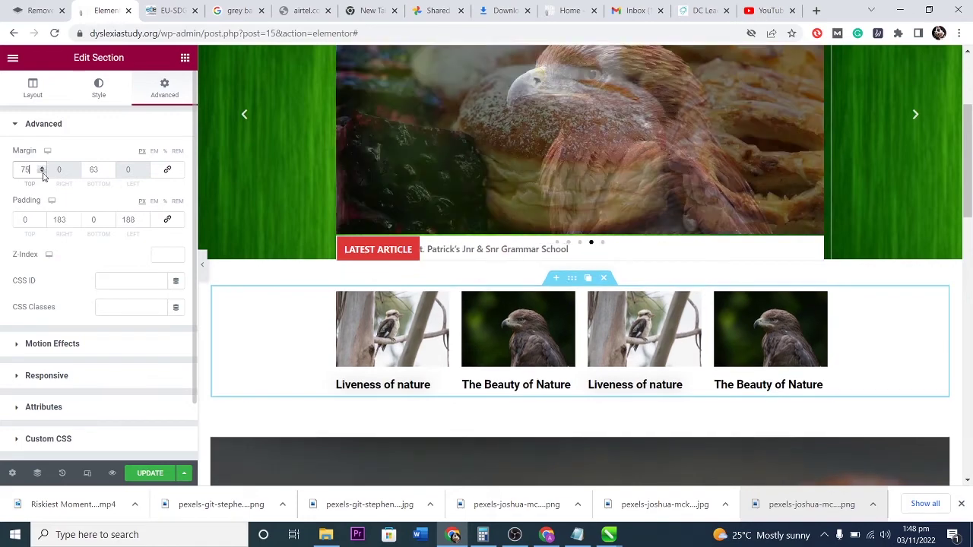
pyautogui.click(44, 174)
pyautogui.moveTo(43, 174); pyautogui.dragTo(44, 169)
pyautogui.scroll(3, 511, 305)
pyautogui.scroll(-5, 511, 304)
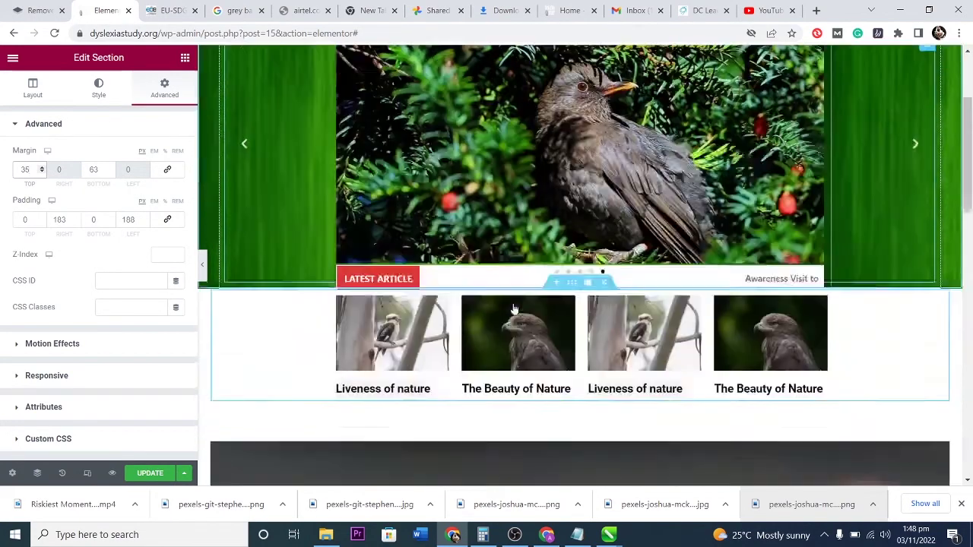
pyautogui.scroll(-10, 594, 311)
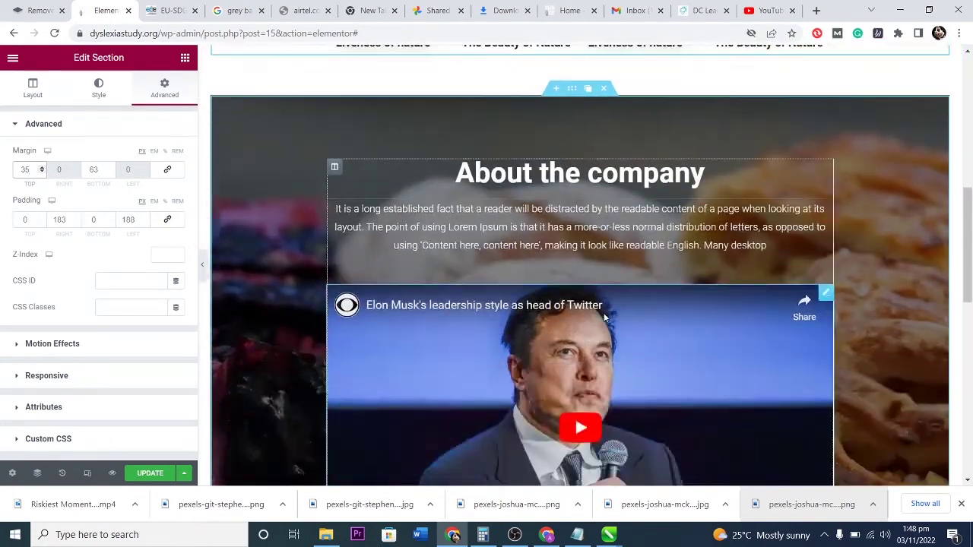
pyautogui.scroll(3, 604, 315)
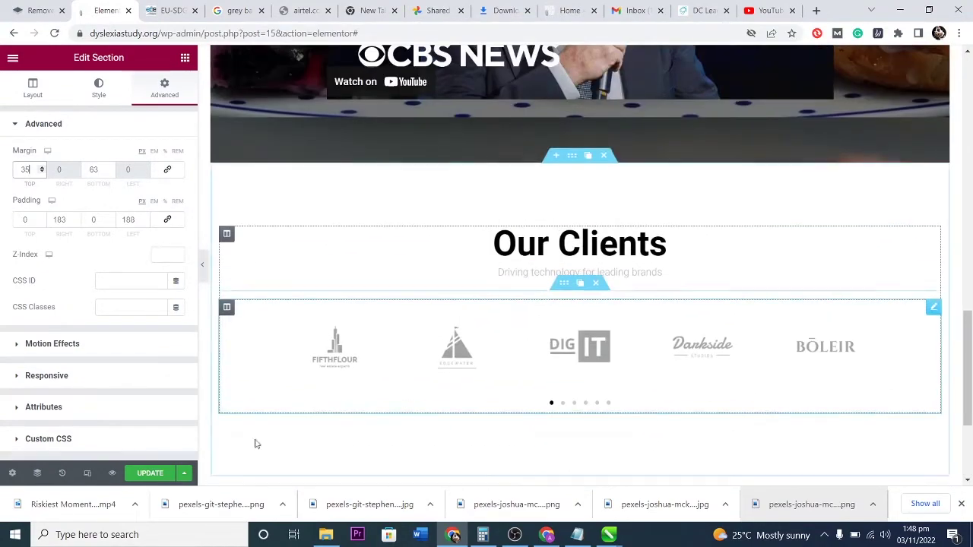
# Preview the page at mobile width, checking the navigation menu and scrolling through the sections.
pyautogui.click(88, 477)
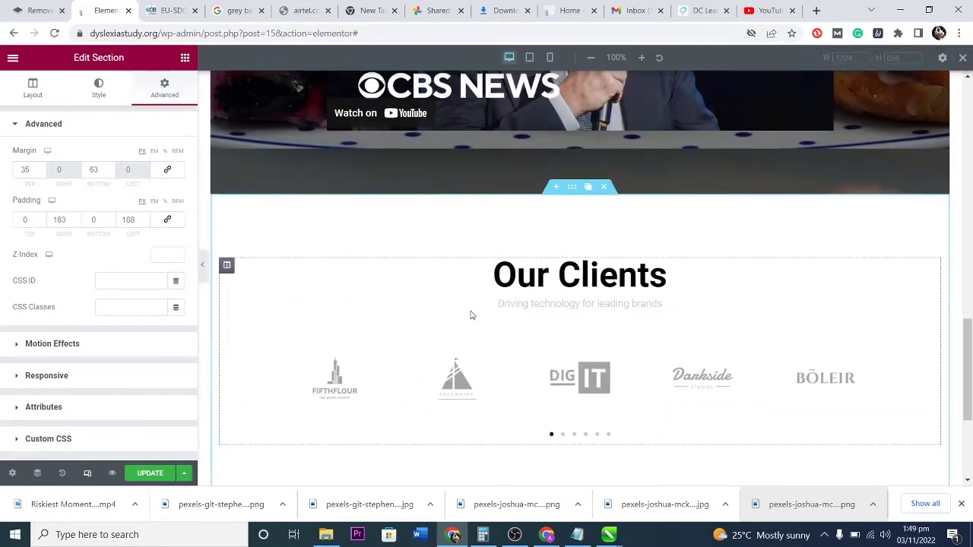
pyautogui.click(547, 57)
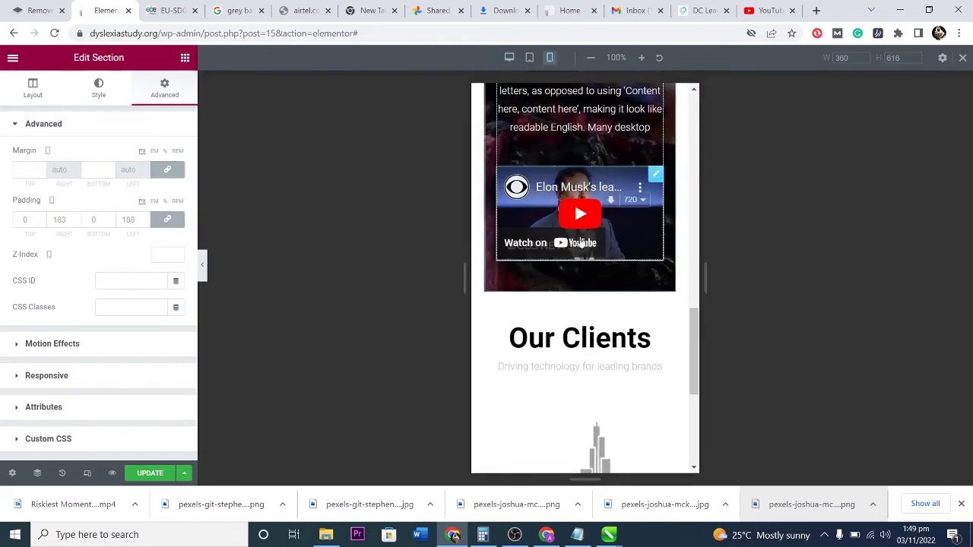
pyautogui.scroll(4, 610, 220)
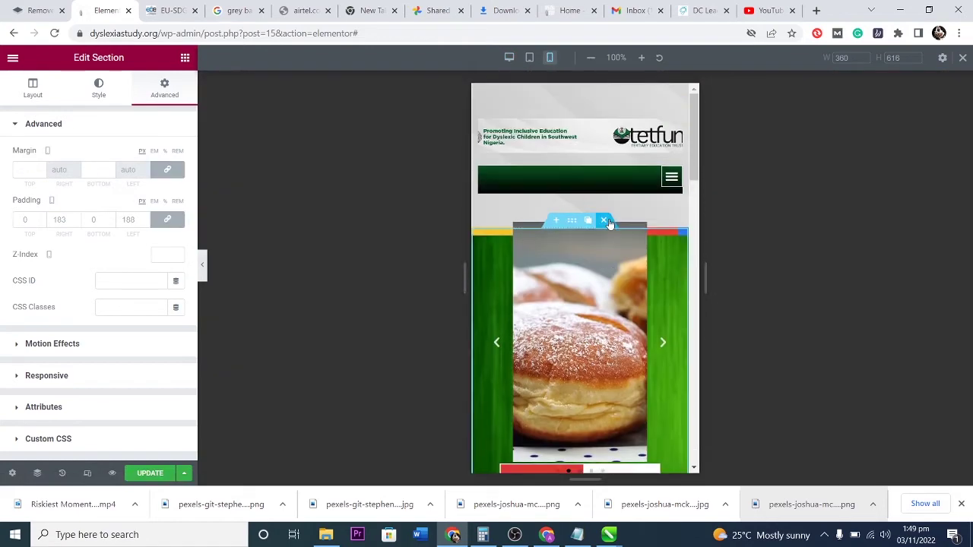
pyautogui.click(674, 181)
pyautogui.click(672, 148)
pyautogui.scroll(-2, 600, 336)
pyautogui.scroll(-5, 586, 325)
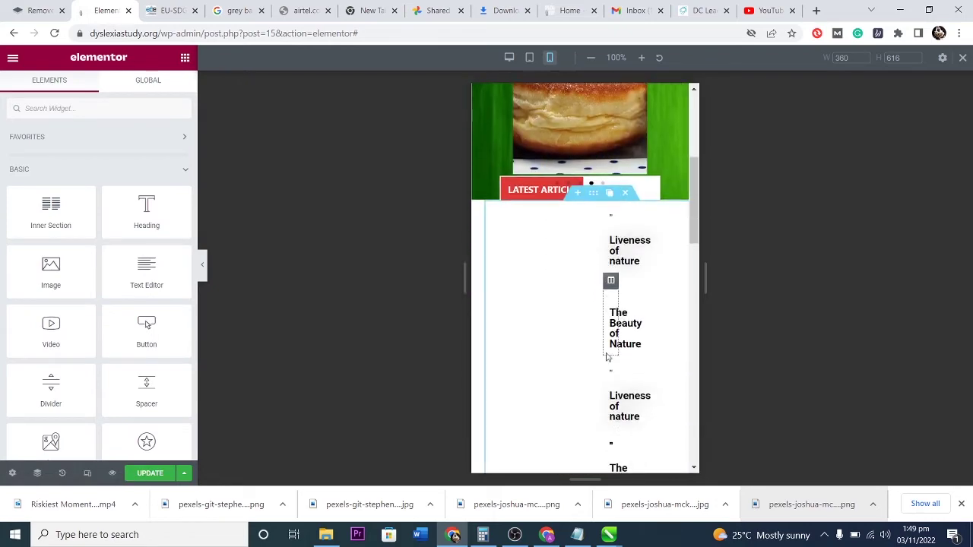
pyautogui.scroll(-8, 610, 344)
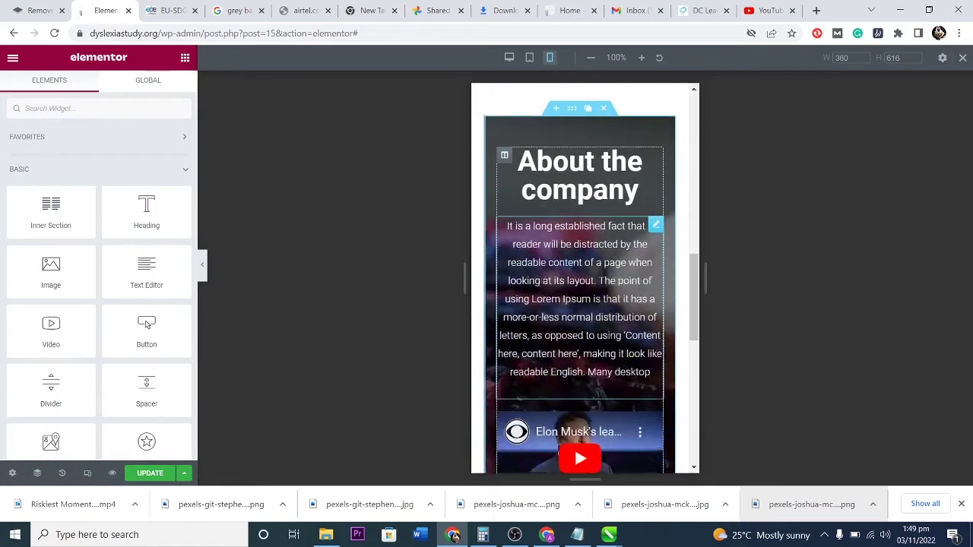
pyautogui.scroll(-1, 610, 342)
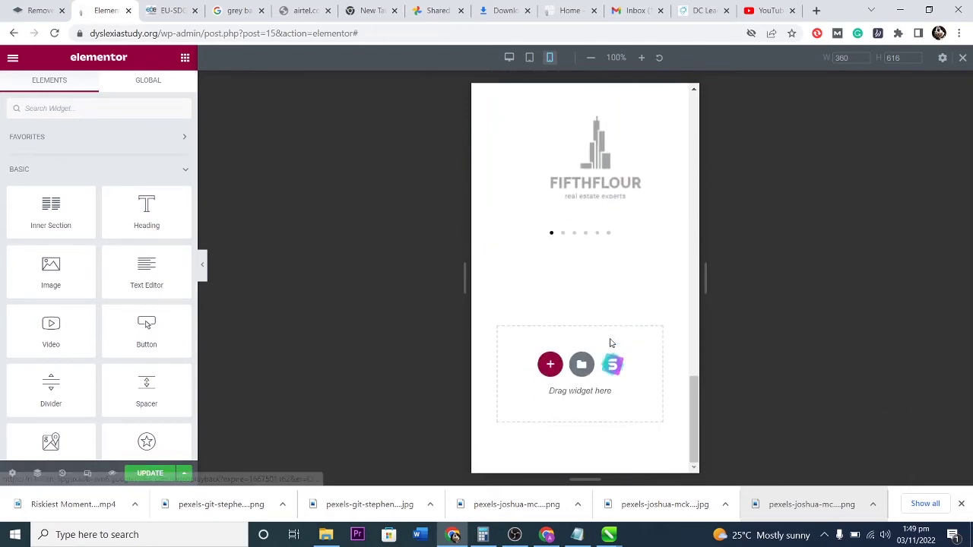
pyautogui.scroll(3, 609, 336)
pyautogui.scroll(5, 609, 337)
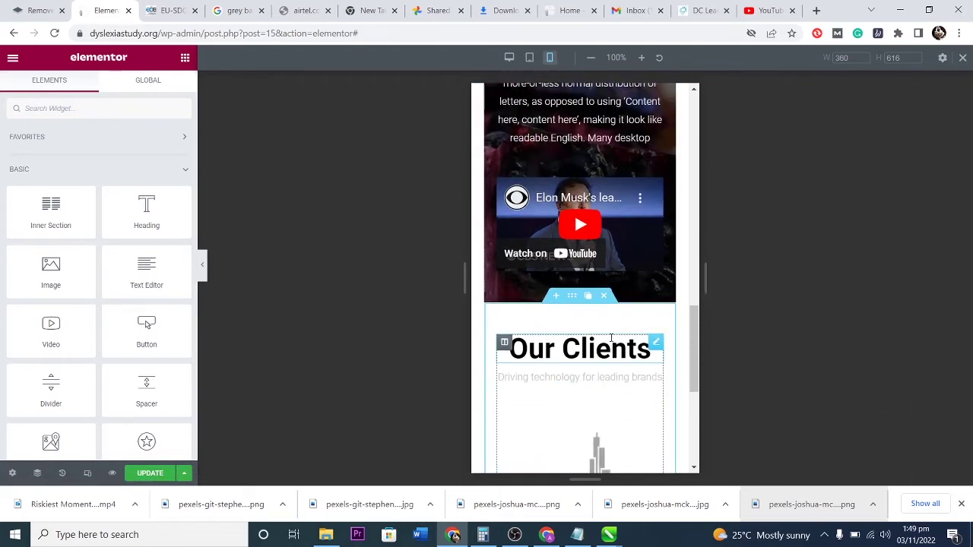
pyautogui.scroll(6, 610, 344)
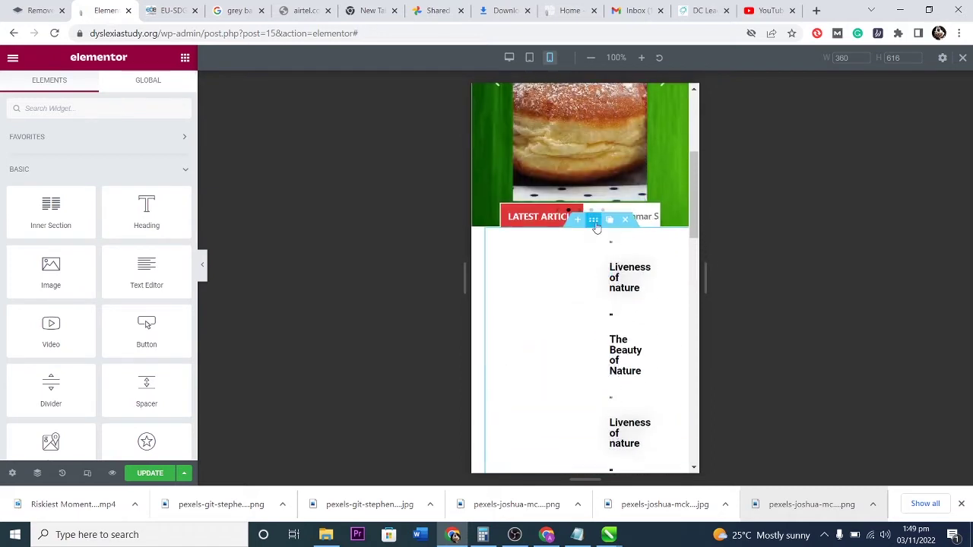
# Set the nature cards section's mobile padding to 0.
pyautogui.click(594, 222)
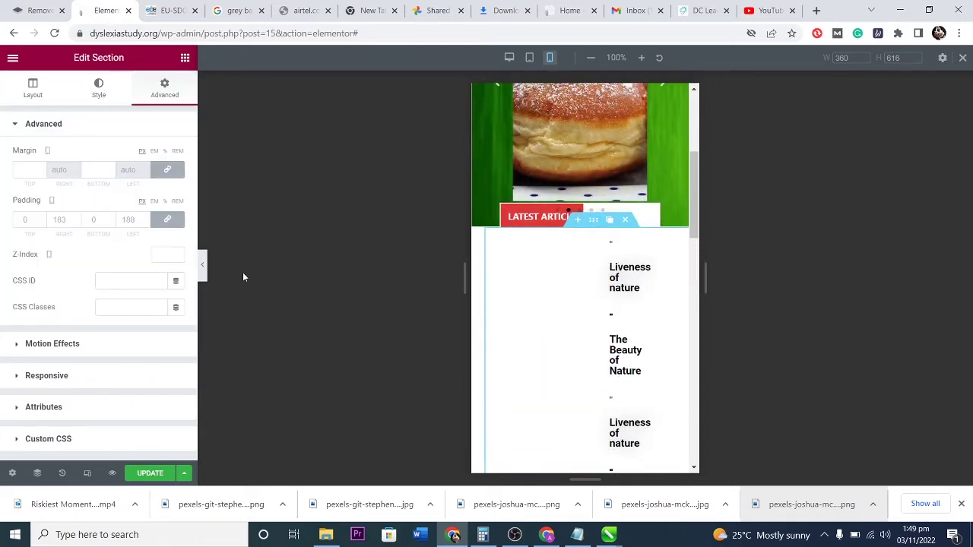
pyautogui.click(69, 219)
pyautogui.write('0')
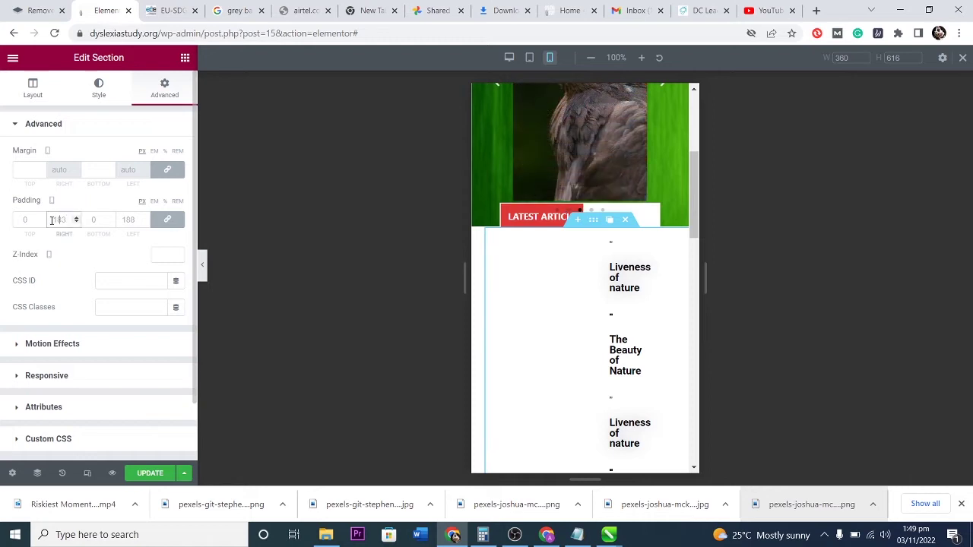
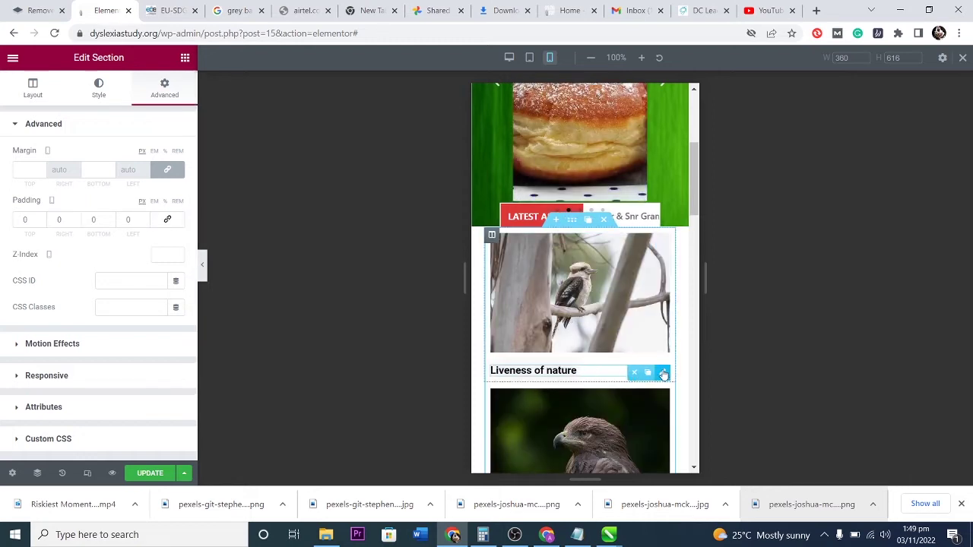
# Open the content settings of the 'Liveness of nature' and 'The Beauty of Nature' headings.
pyautogui.click(664, 373)
pyautogui.click(98, 86)
pyautogui.click(52, 98)
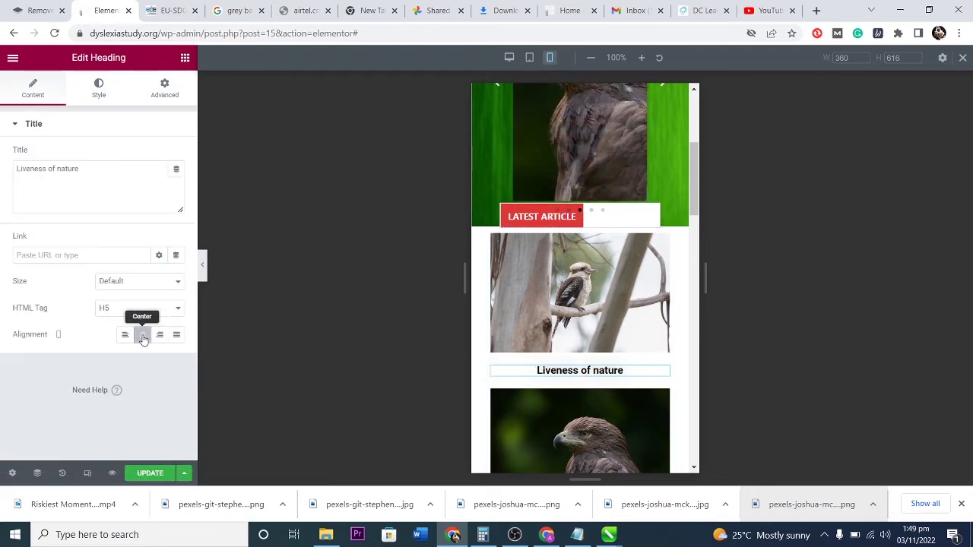
pyautogui.scroll(-3, 575, 350)
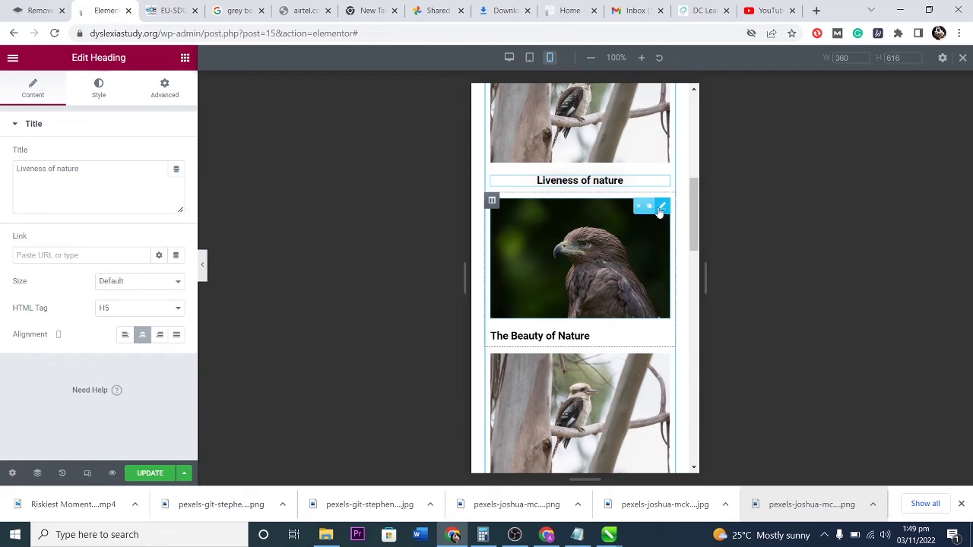
pyautogui.click(659, 209)
pyautogui.click(663, 341)
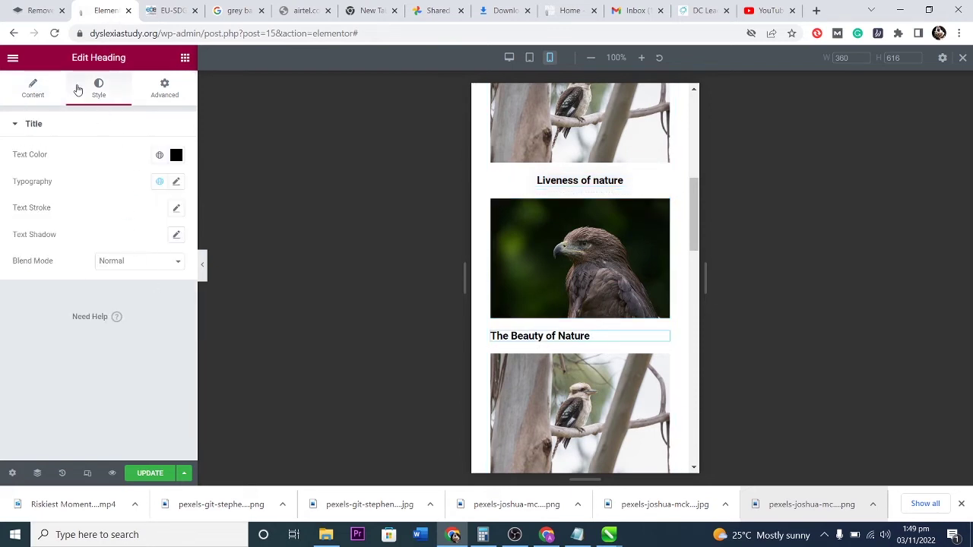
pyautogui.click(33, 87)
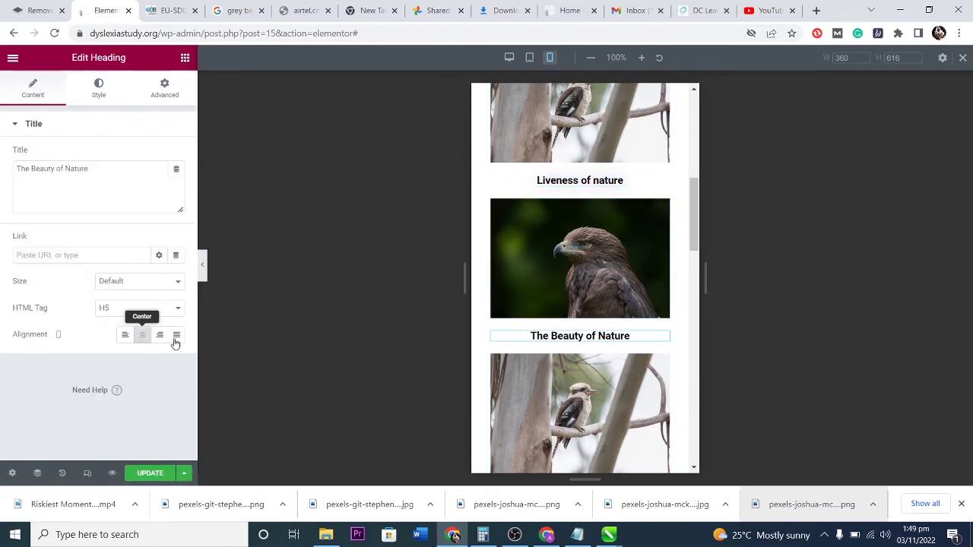
pyautogui.scroll(-3, 646, 320)
pyautogui.scroll(2, 661, 258)
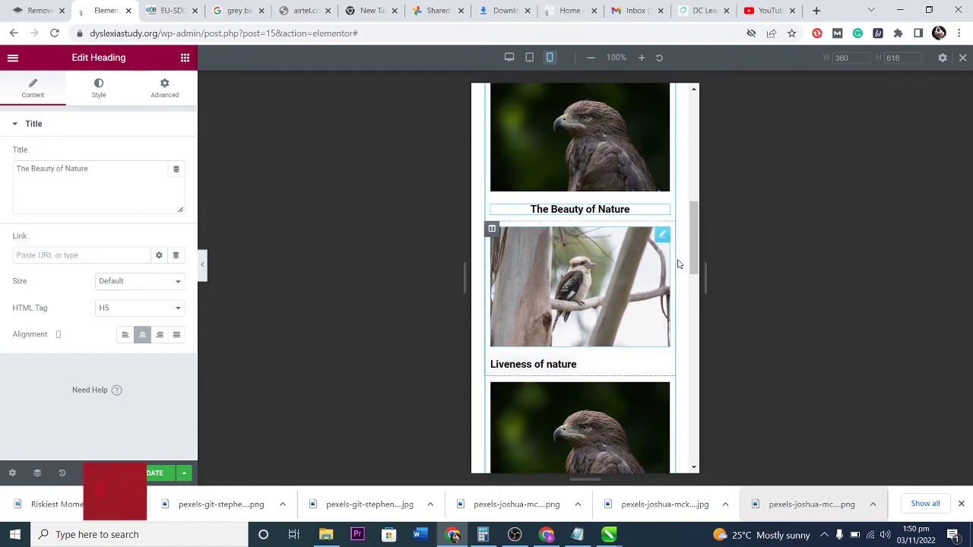
# Center-align the 'Liveness of nature' and 'The Beauty of Nature' headings in the mobile layout.
pyautogui.click(614, 367)
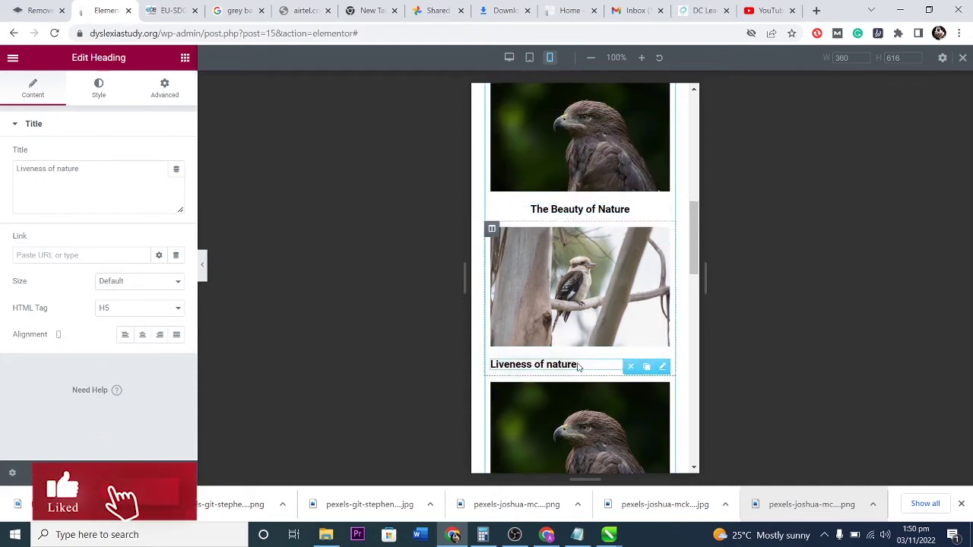
pyautogui.click(142, 337)
pyautogui.scroll(-2, 636, 373)
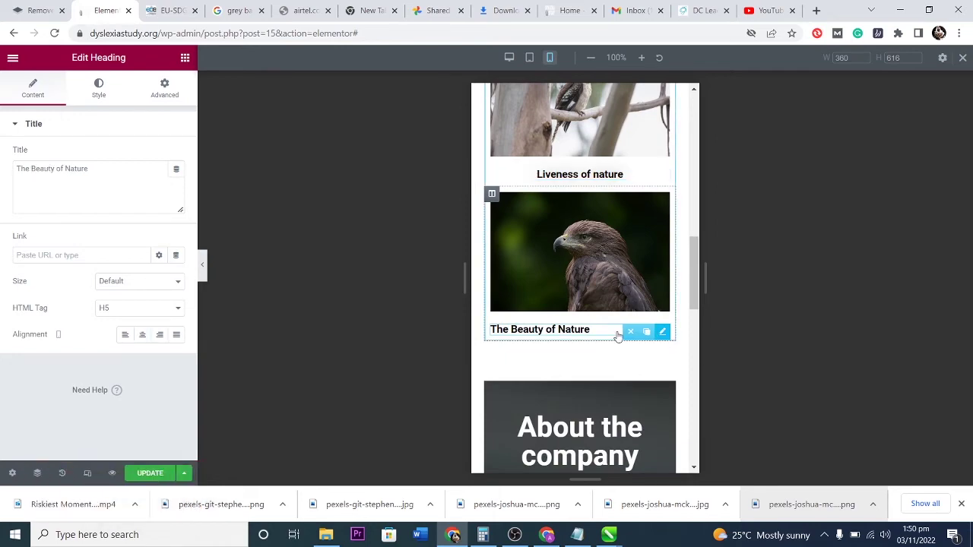
pyautogui.click(143, 335)
pyautogui.scroll(-10, 598, 334)
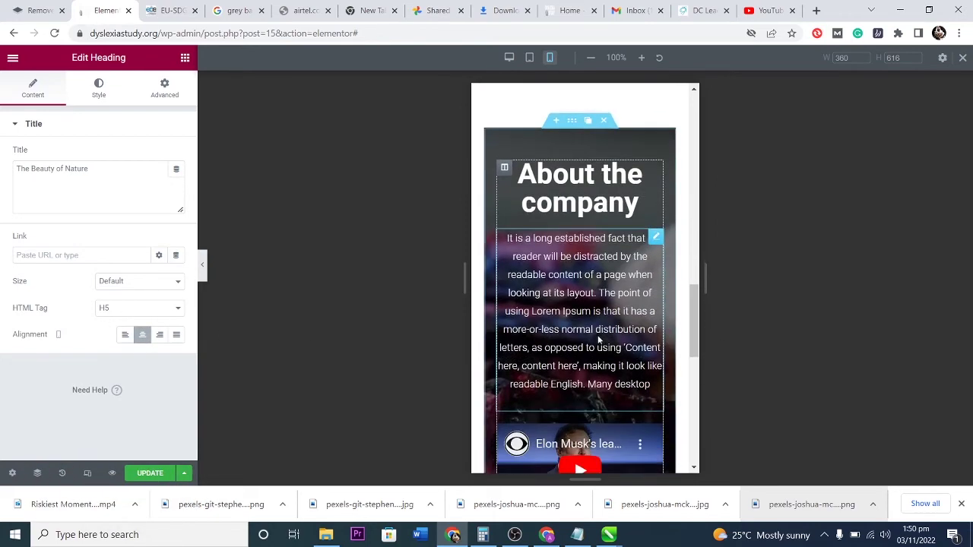
pyautogui.scroll(10, 597, 340)
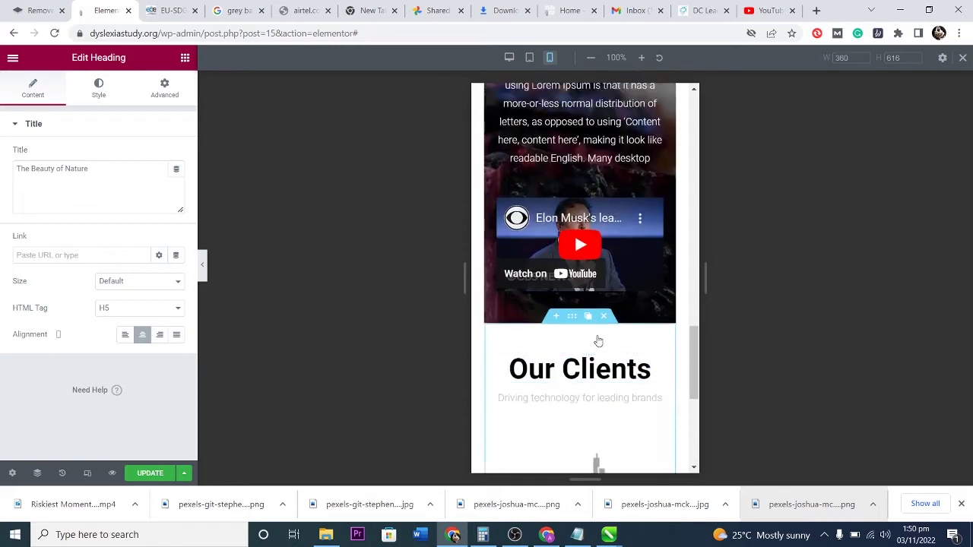
pyautogui.scroll(6, 598, 335)
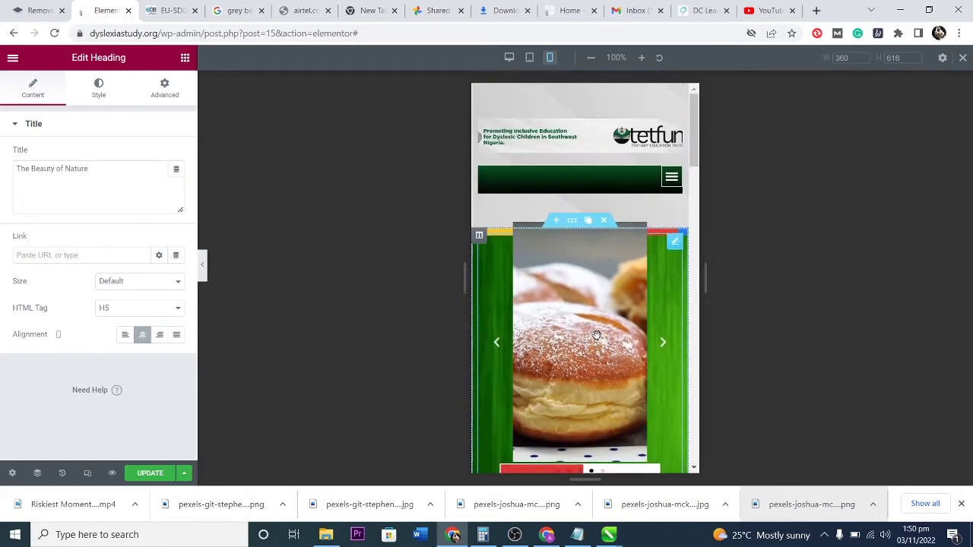
# Increase the slider section's Minimum Height in the mobile layout.
pyautogui.click(572, 221)
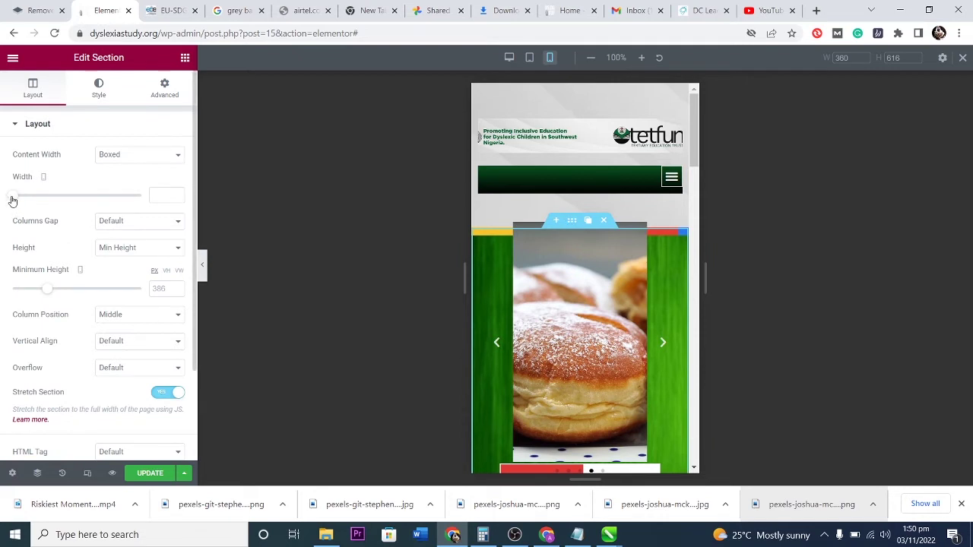
pyautogui.moveTo(27, 293); pyautogui.dragTo(54, 295)
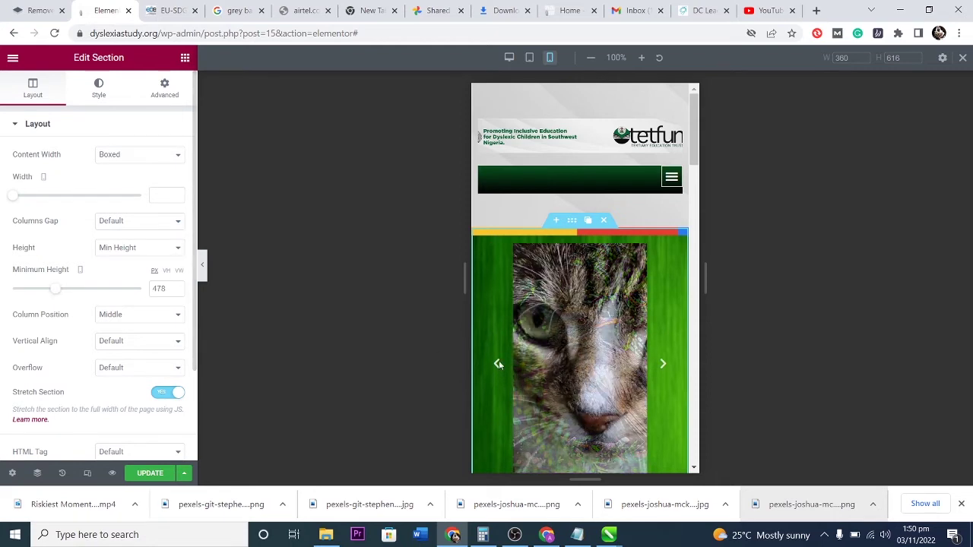
pyautogui.scroll(-1, 661, 236)
# Widen the Media Carousel to 310 px on mobile so it fits the green frame.
pyautogui.click(675, 220)
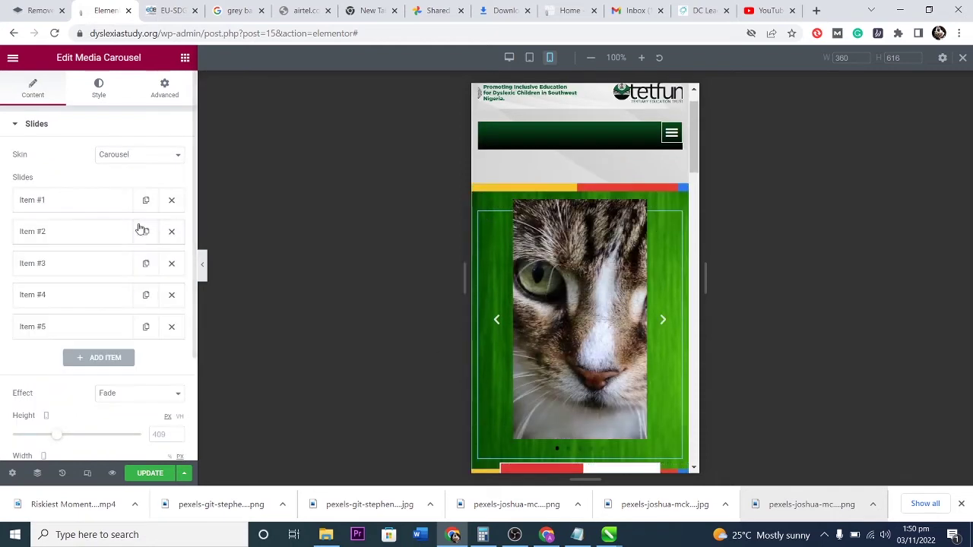
pyautogui.scroll(-1, 35, 371)
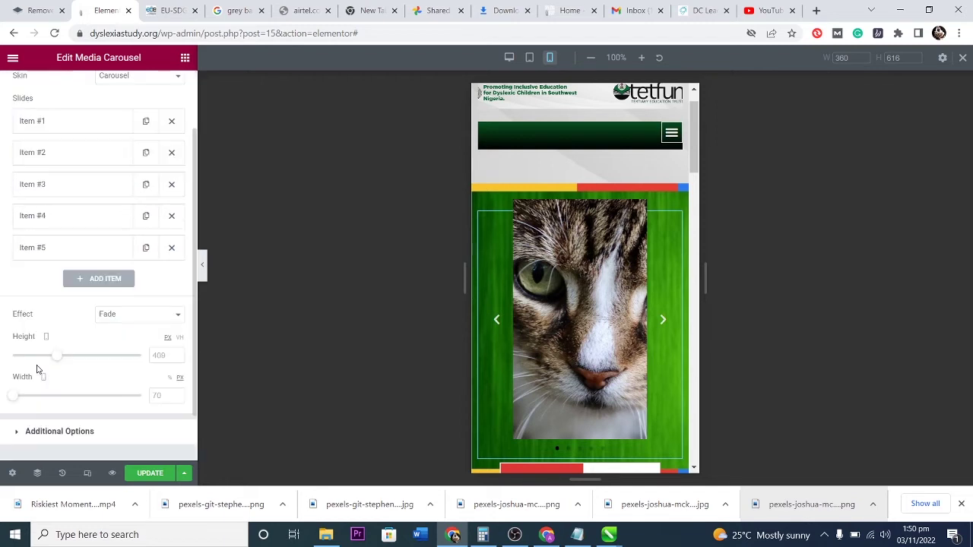
pyautogui.moveTo(13, 396); pyautogui.dragTo(41, 404)
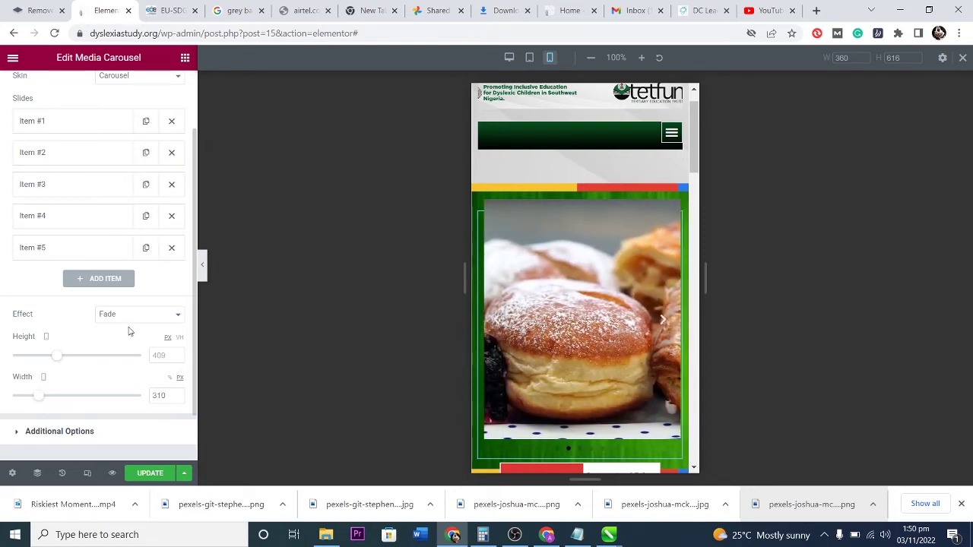
pyautogui.scroll(2, 145, 325)
pyautogui.click(164, 85)
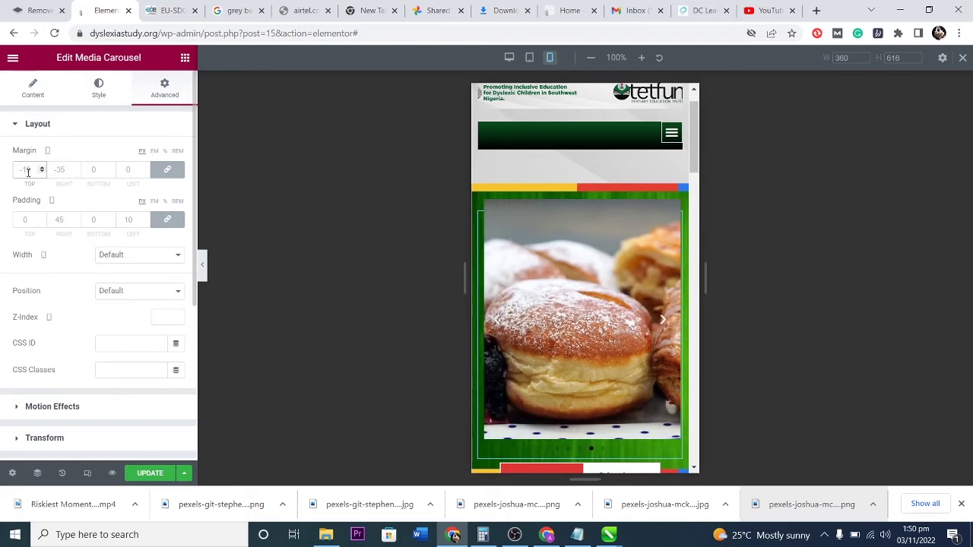
# Set the Media Carousel's linked mobile margins and padding to 0 on all sides.
pyautogui.click(41, 172)
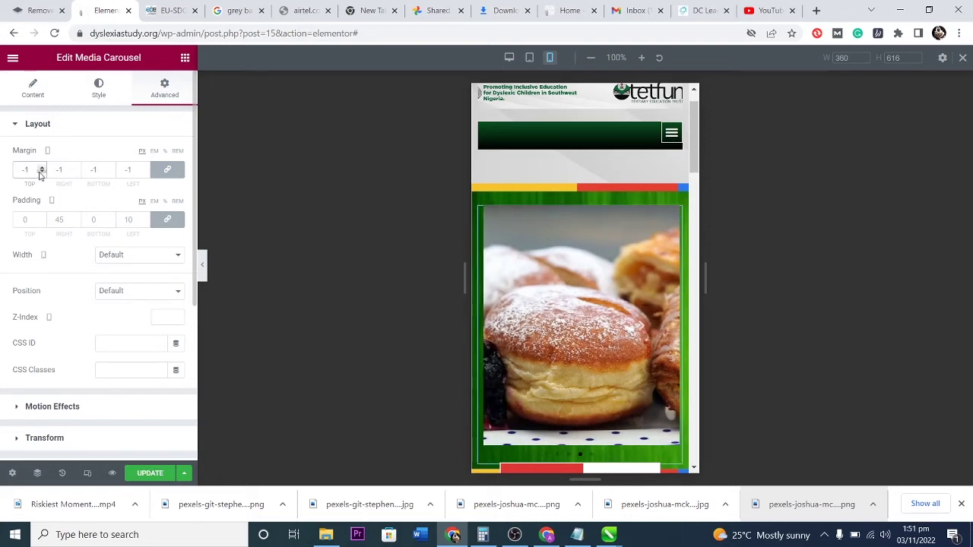
pyautogui.click(41, 169)
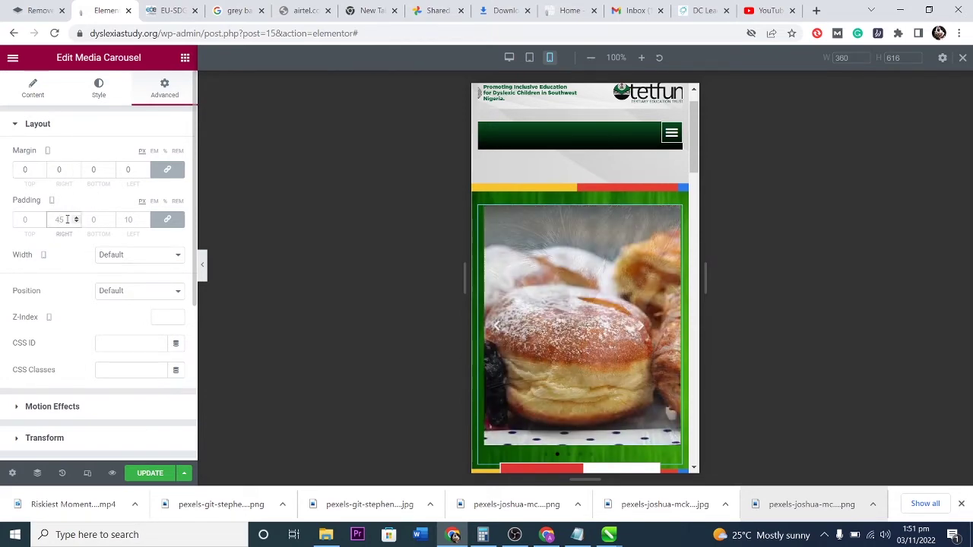
pyautogui.click(67, 219)
pyautogui.write('0')
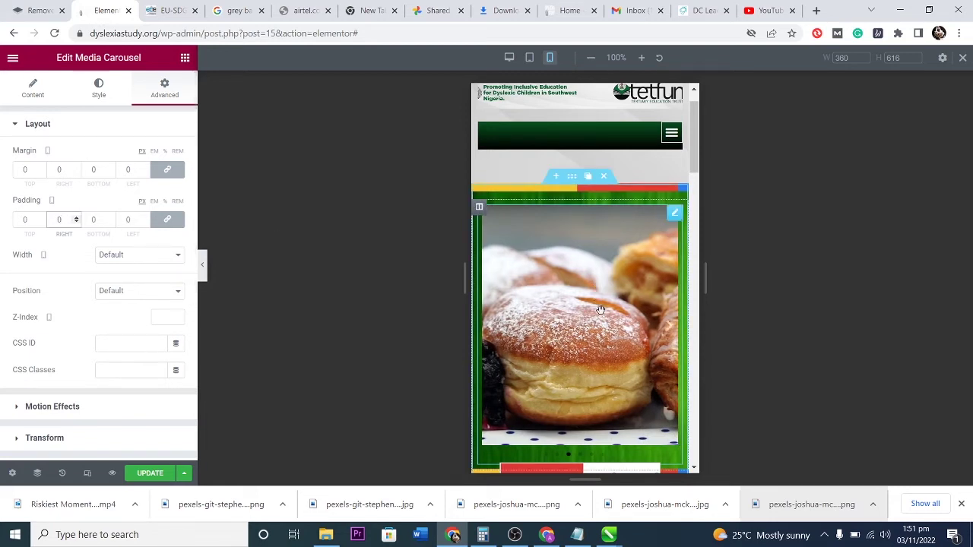
pyautogui.scroll(-5, 600, 310)
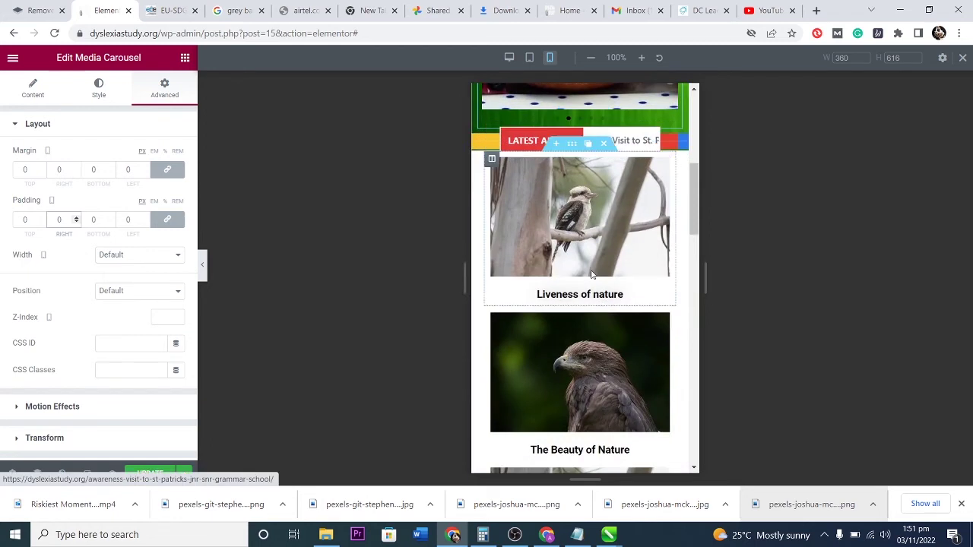
pyautogui.scroll(-1, 592, 275)
pyautogui.scroll(5, 605, 402)
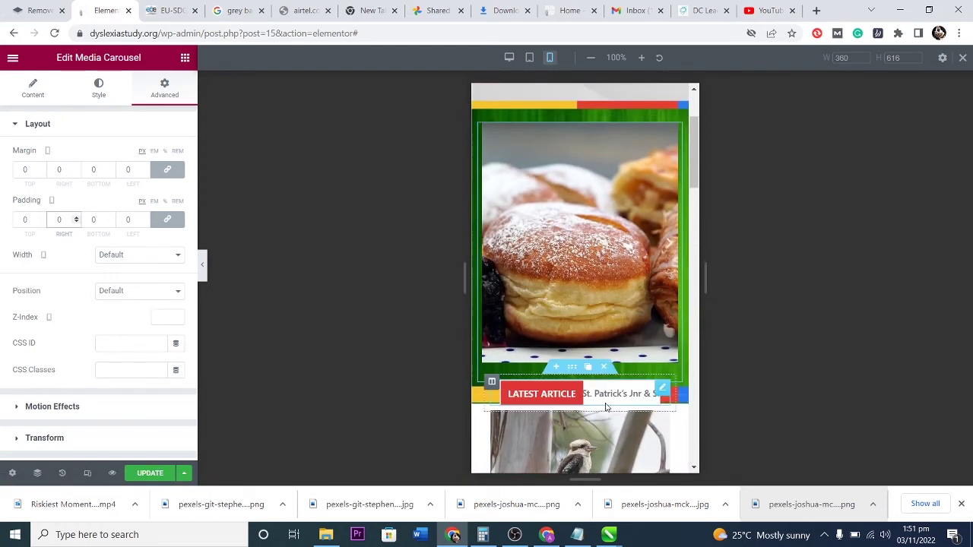
# Select the column holding the LATEST ARTICLE ticker through the Navigator and show its spacing settings.
pyautogui.click(552, 377)
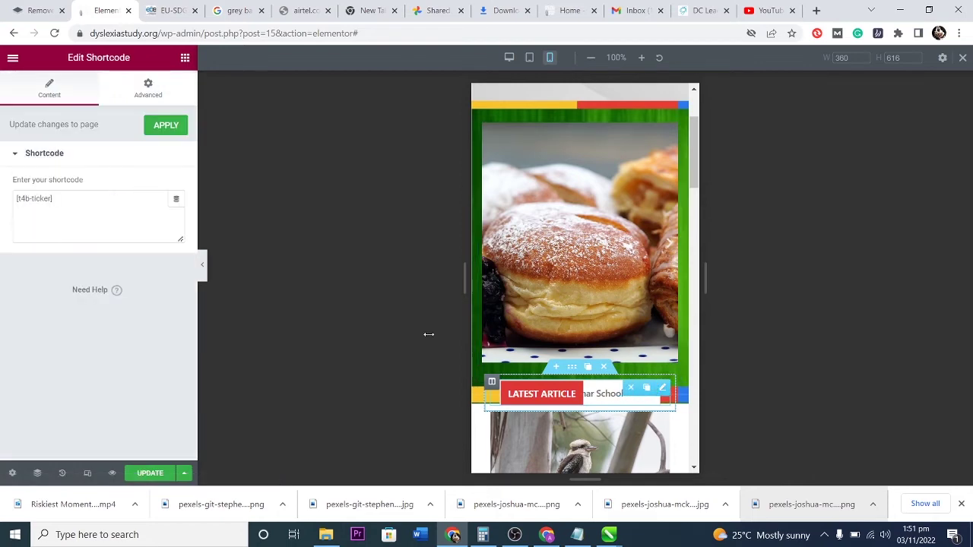
pyautogui.click(148, 88)
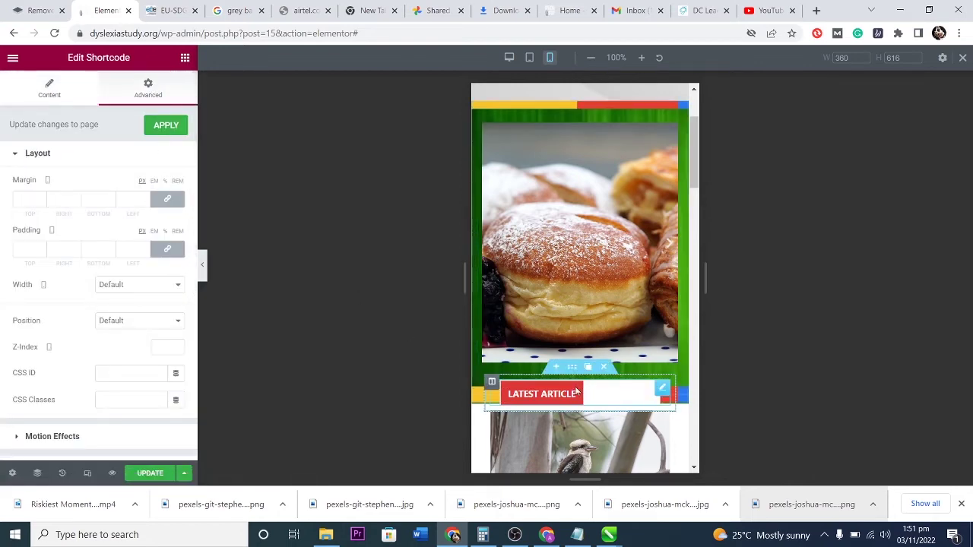
pyautogui.click(37, 473)
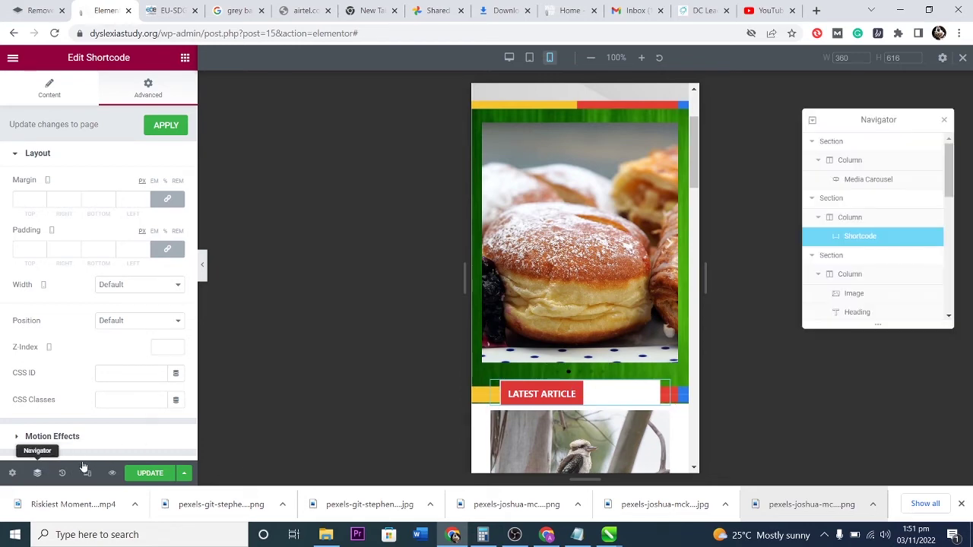
pyautogui.click(849, 219)
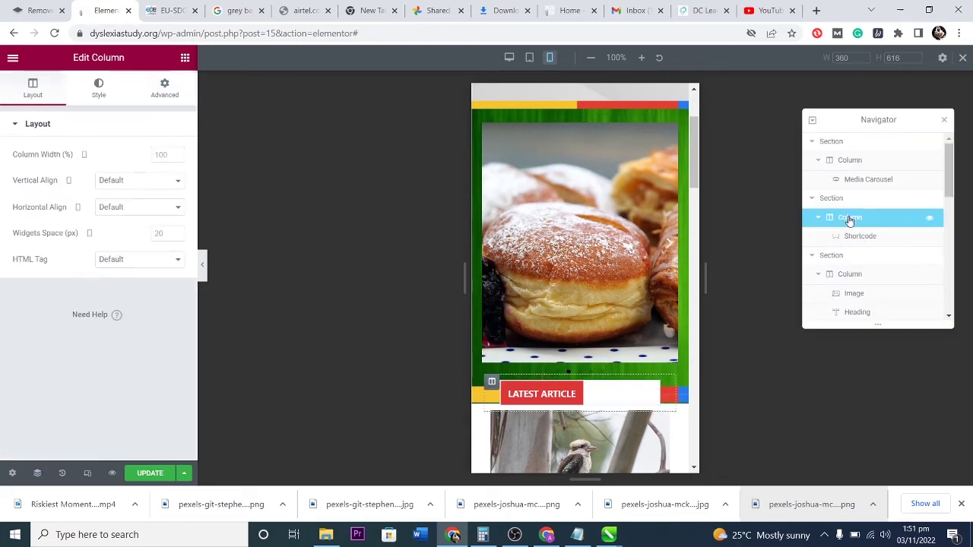
pyautogui.click(164, 82)
# Set the column's linked margin to 0 and padding to 13 on all sides.
pyautogui.click(41, 168)
pyautogui.write('8')
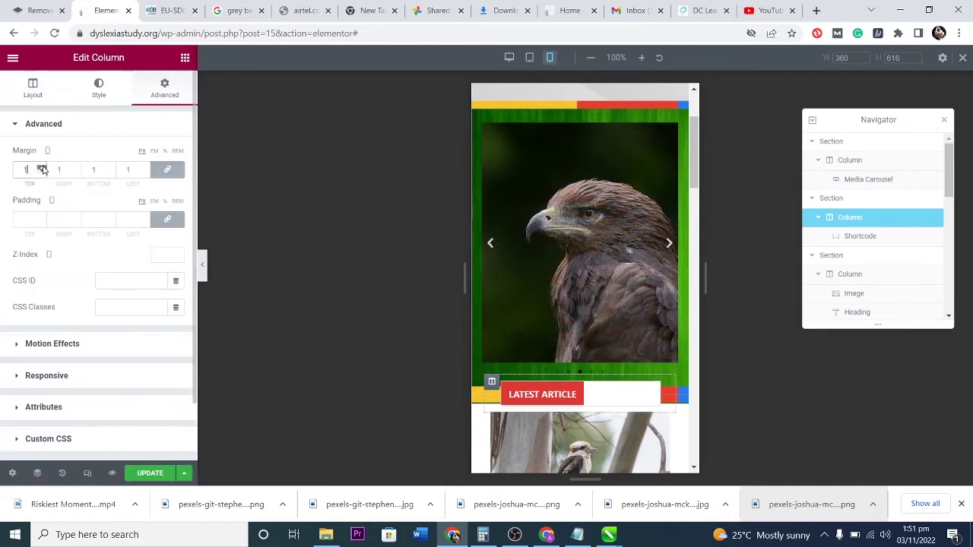
pyautogui.scroll(11, 41, 169)
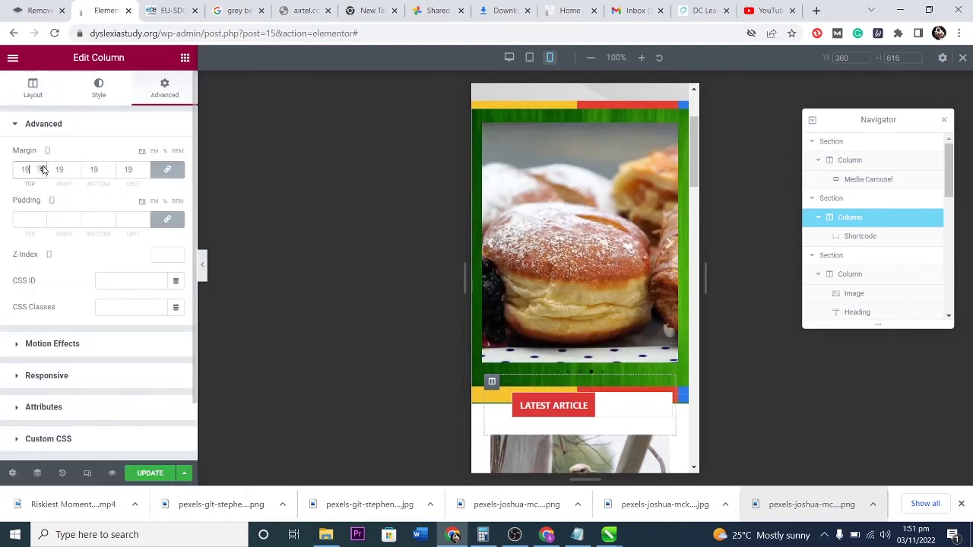
pyautogui.scroll(-16, 42, 169)
pyautogui.click(41, 172)
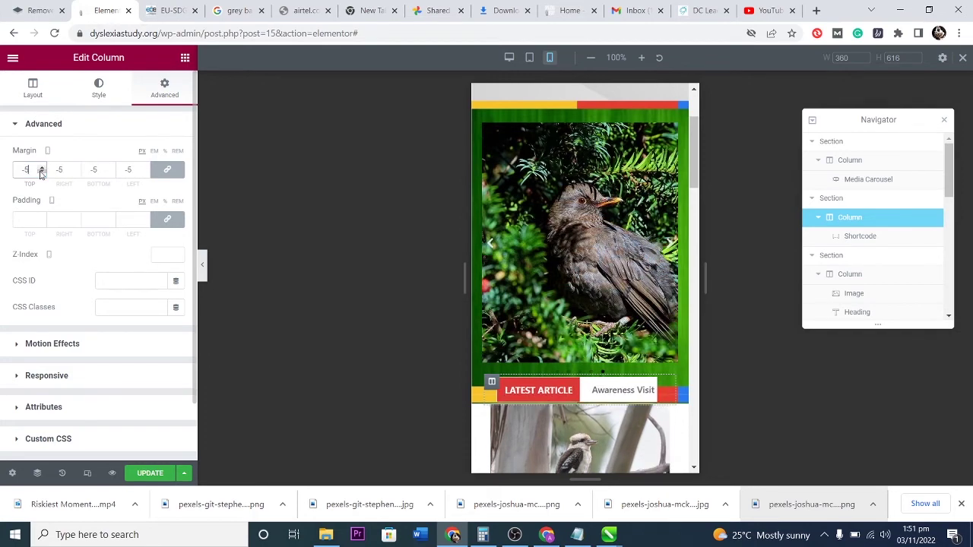
pyautogui.click(42, 172)
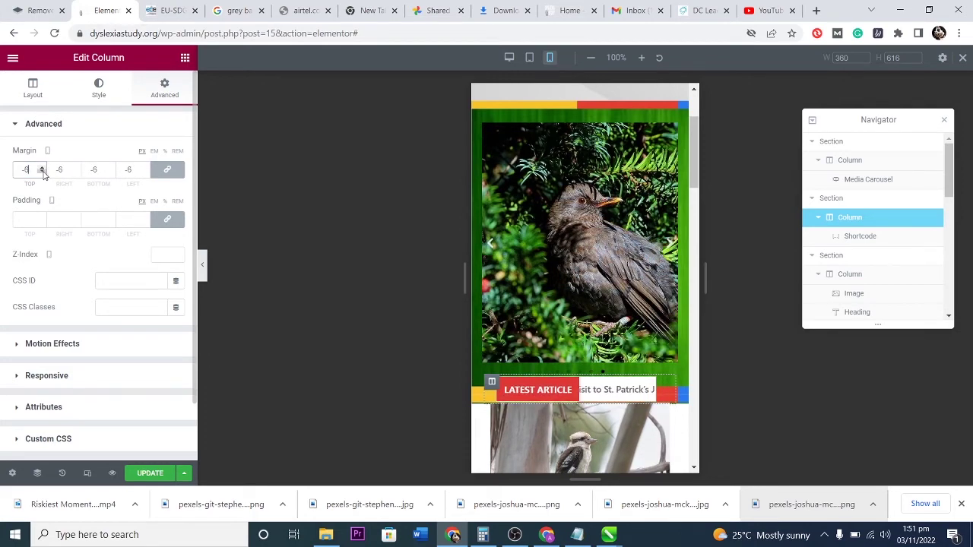
pyautogui.click(44, 168)
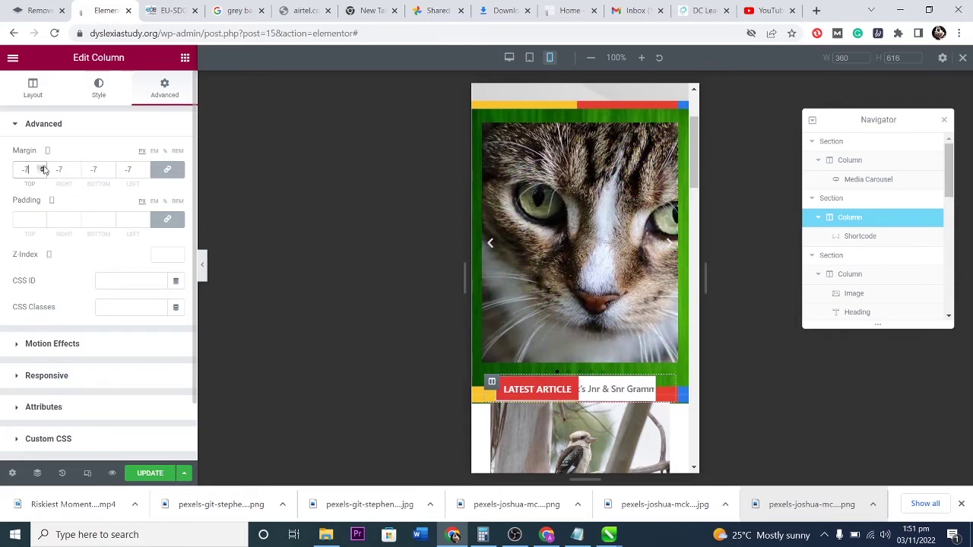
pyautogui.click(43, 168)
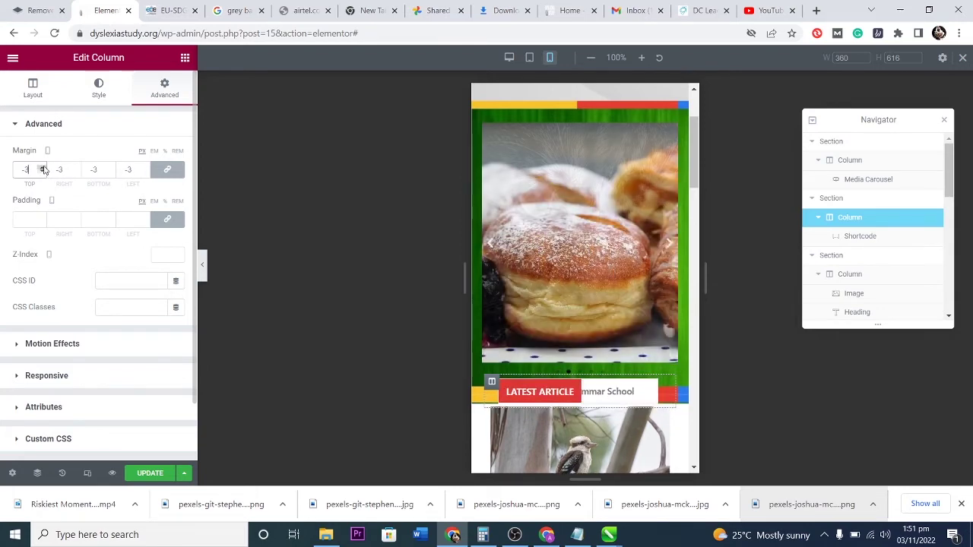
pyautogui.click(43, 168)
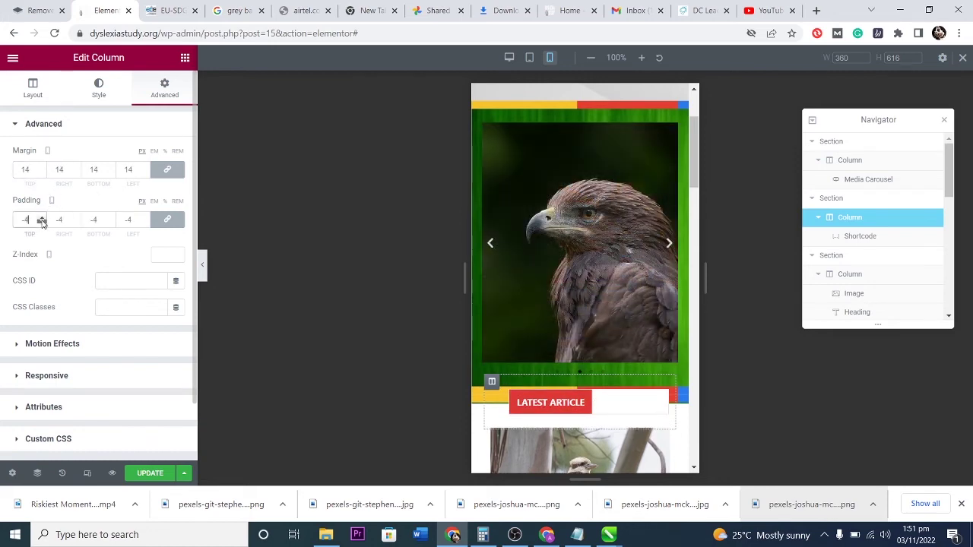
pyautogui.click(42, 219)
pyautogui.click(42, 219)
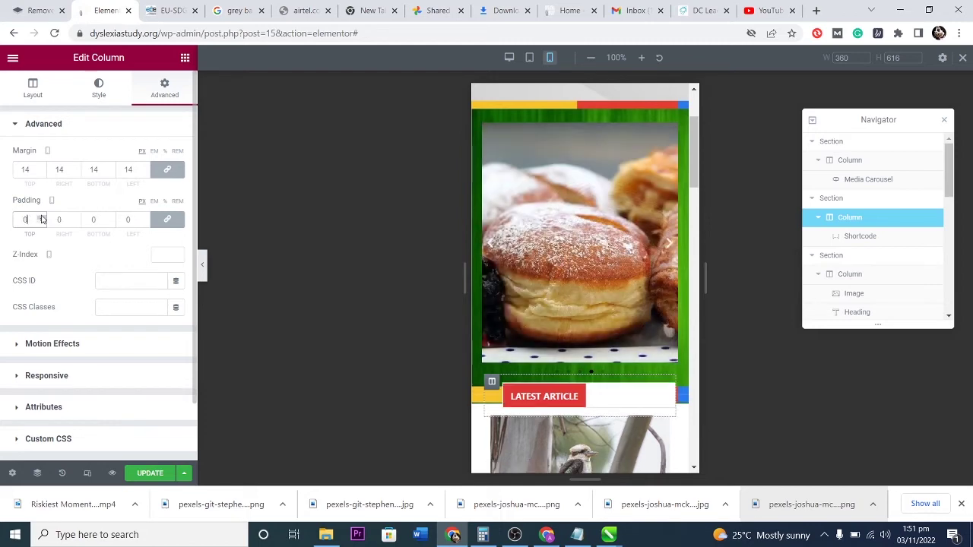
pyautogui.scroll(13, 42, 219)
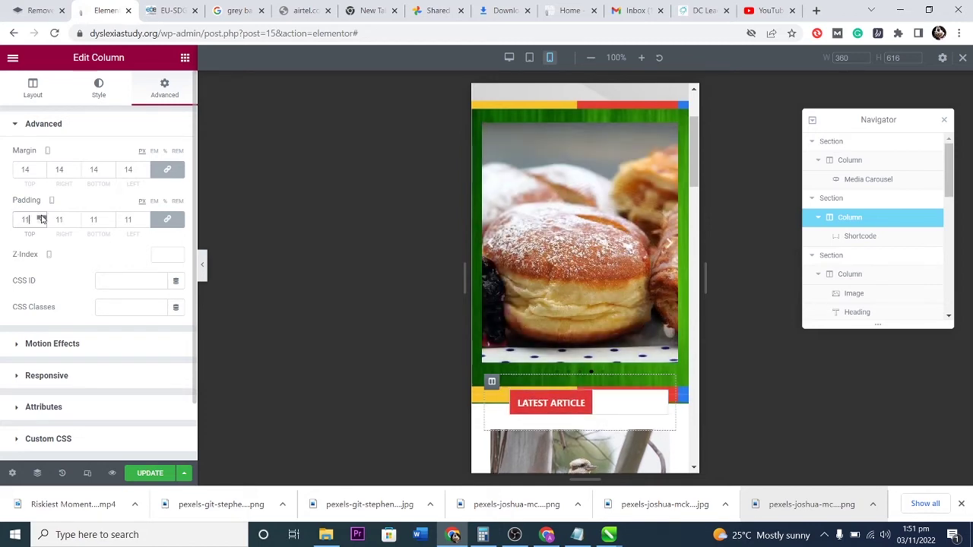
pyautogui.scroll(9, 42, 218)
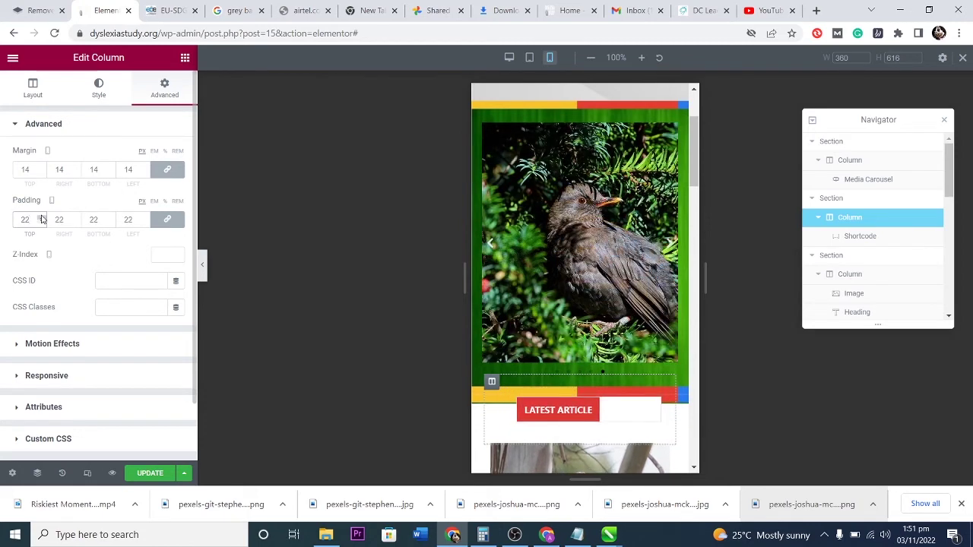
pyautogui.scroll(-9, 42, 219)
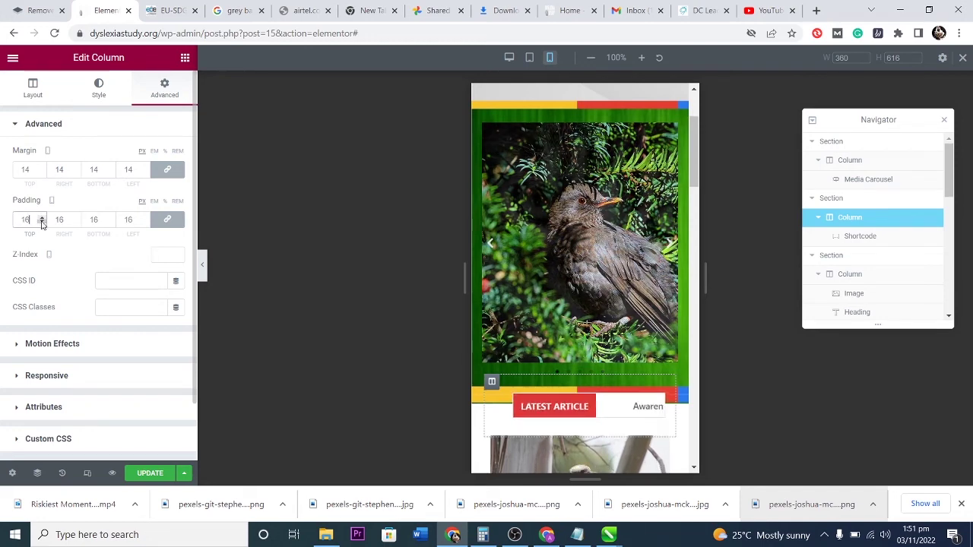
pyautogui.scroll(6, 41, 170)
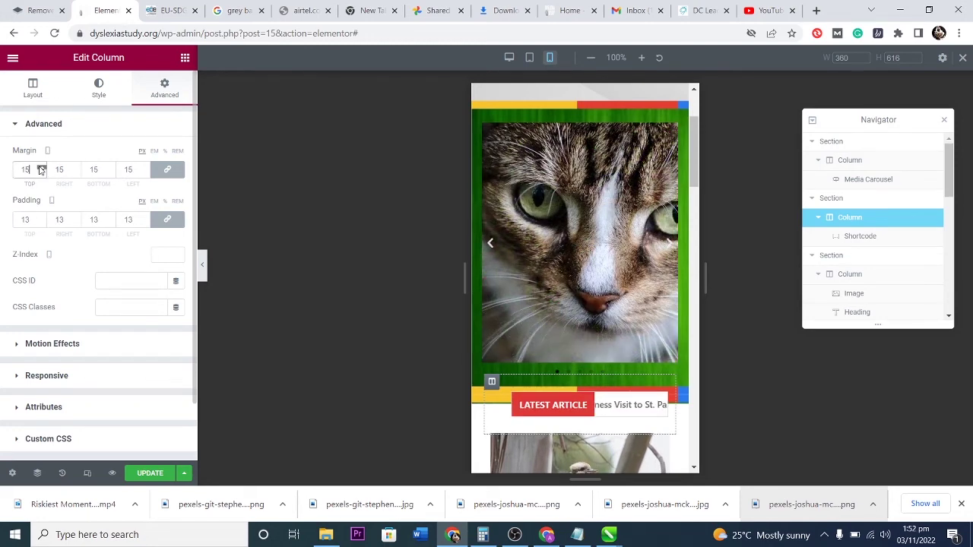
pyautogui.scroll(-16, 42, 174)
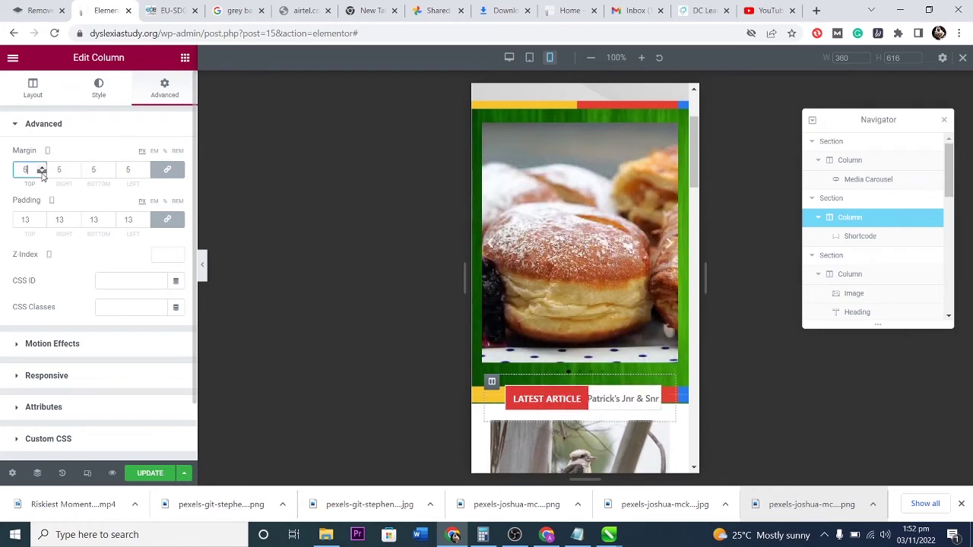
pyautogui.scroll(-4, 42, 173)
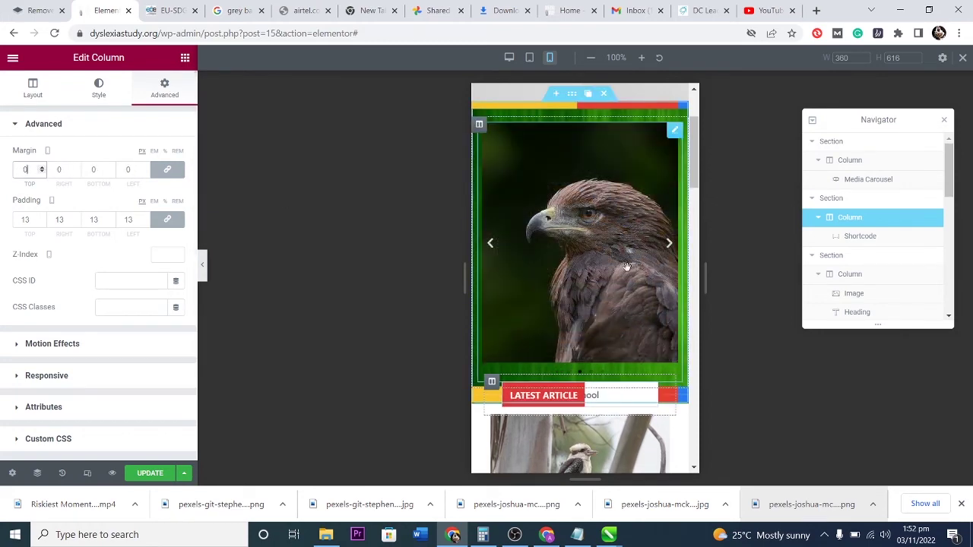
pyautogui.scroll(2, 629, 314)
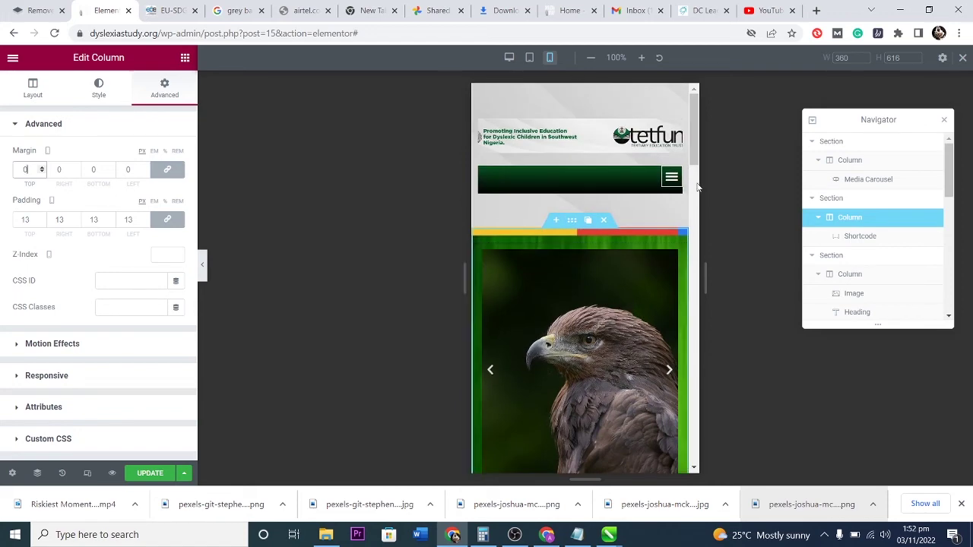
# Open and close the mobile menu, then widen the mobile preview to 421 px.
pyautogui.click(671, 176)
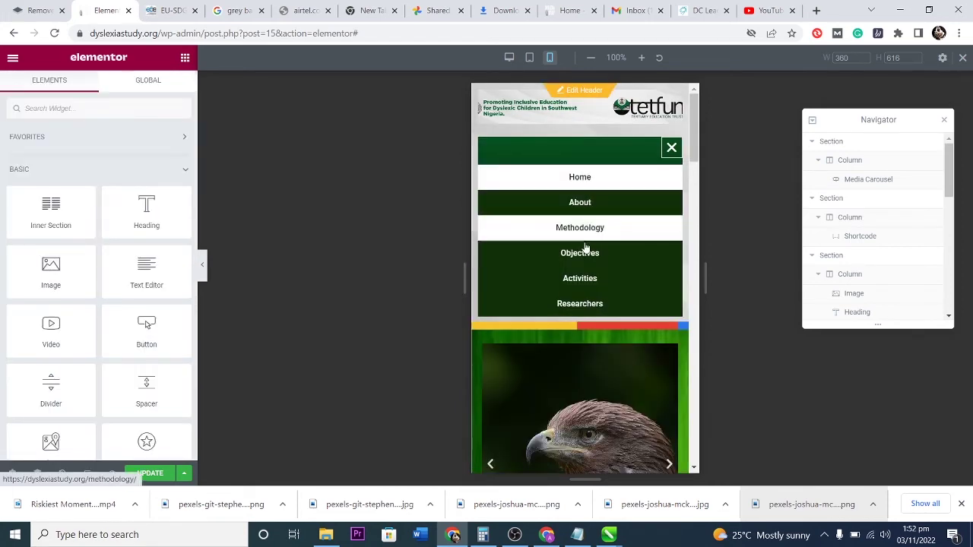
pyautogui.click(596, 304)
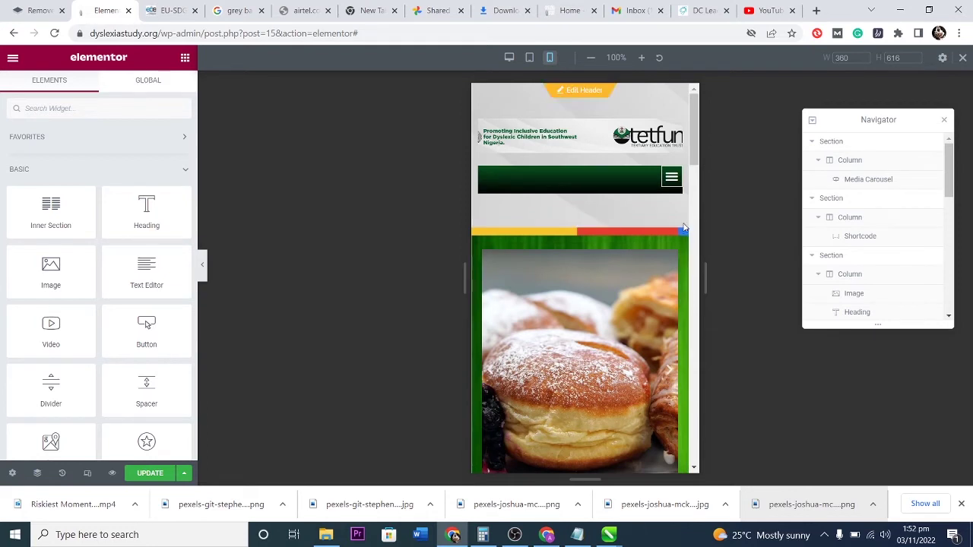
pyautogui.moveTo(708, 226); pyautogui.dragTo(731, 228)
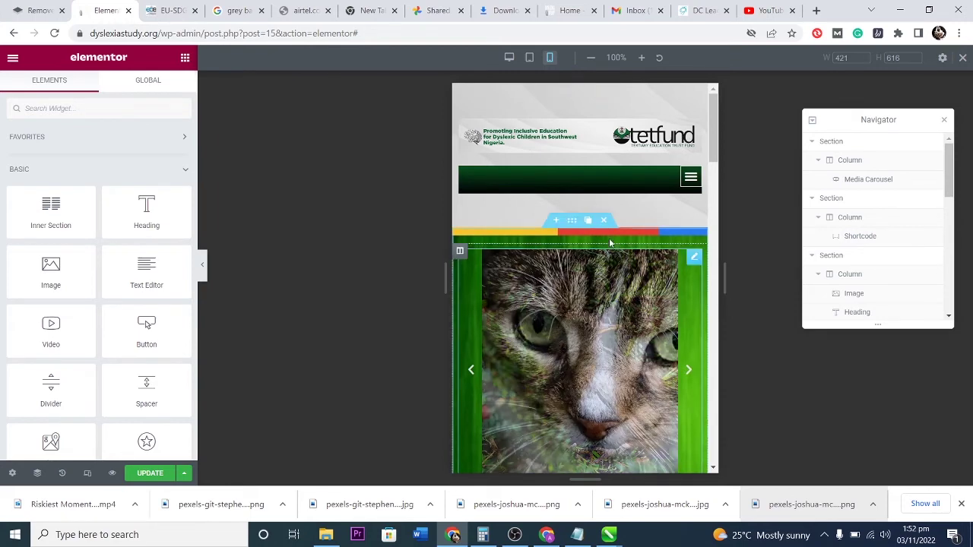
# Scroll the 421 px preview through the slider, posts, About and Our Clients sections.
pyautogui.scroll(-3, 608, 213)
pyautogui.scroll(-10, 601, 242)
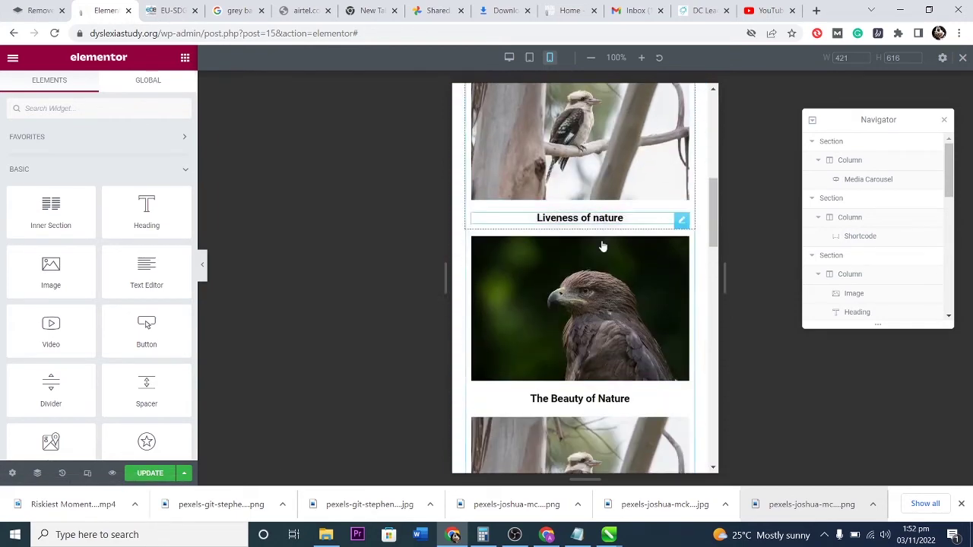
pyautogui.scroll(-3, 602, 239)
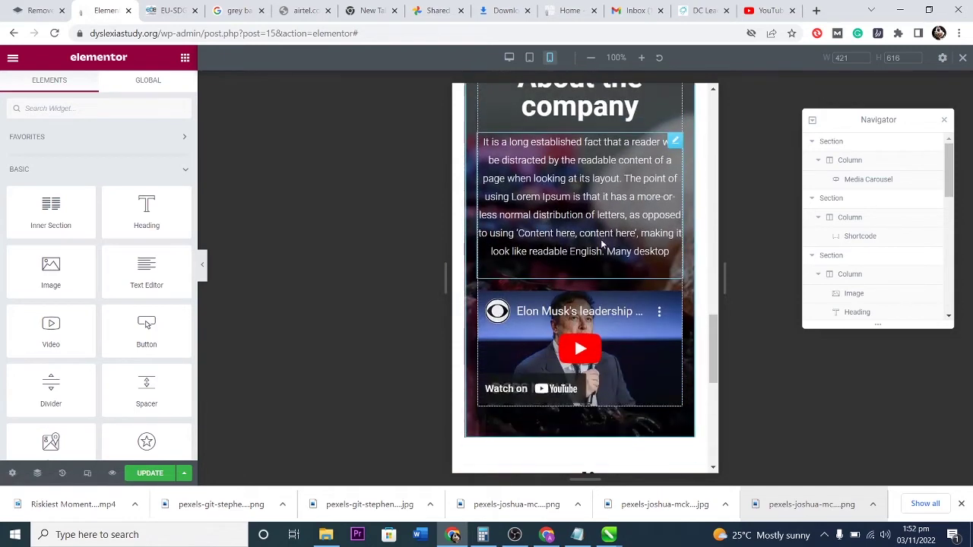
pyautogui.scroll(-6, 591, 282)
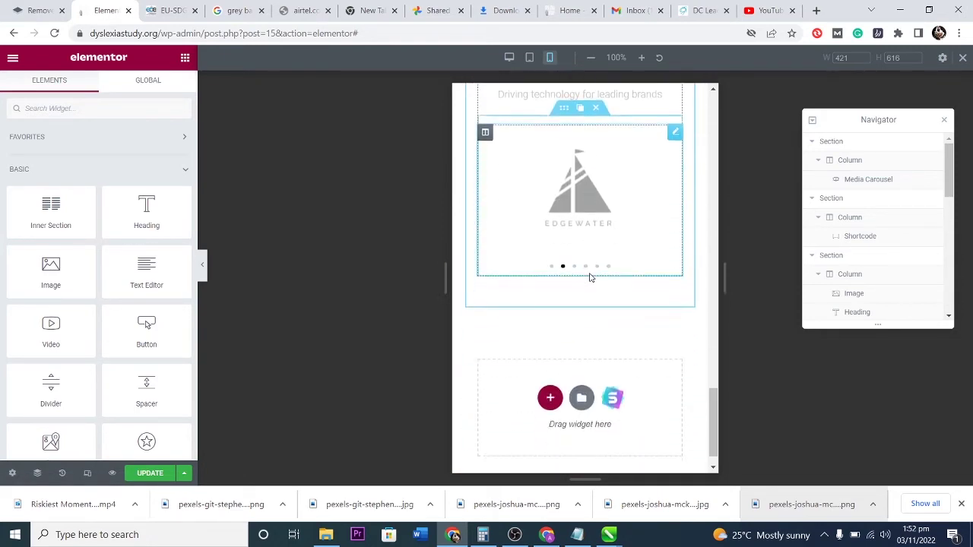
pyautogui.scroll(5, 590, 275)
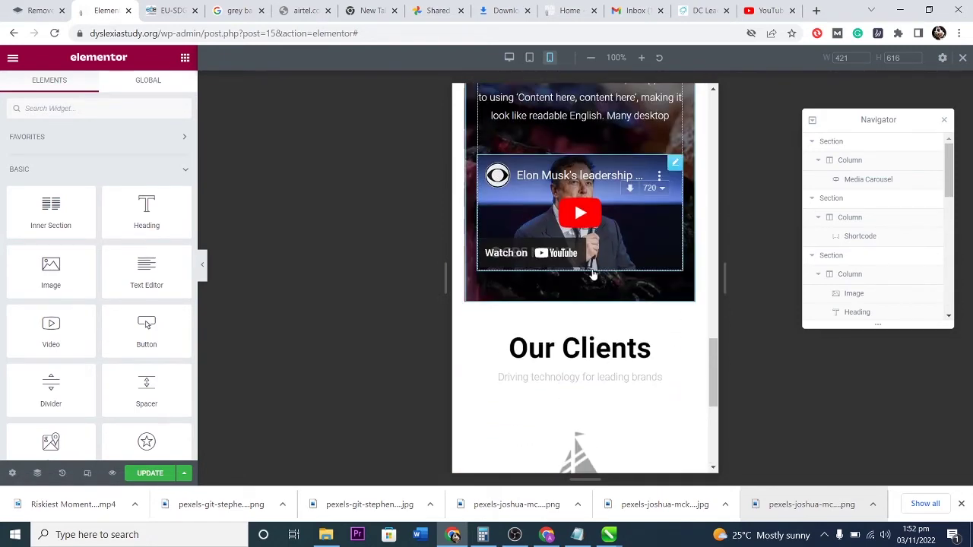
# Switch the preview to the 768 px tablet layout.
pyautogui.click(529, 57)
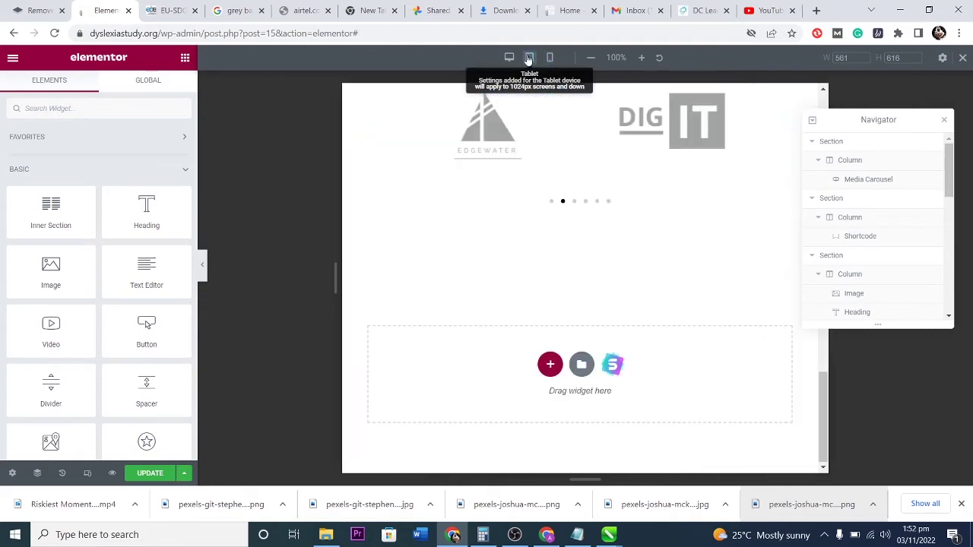
pyautogui.scroll(4, 623, 209)
pyautogui.scroll(10, 623, 209)
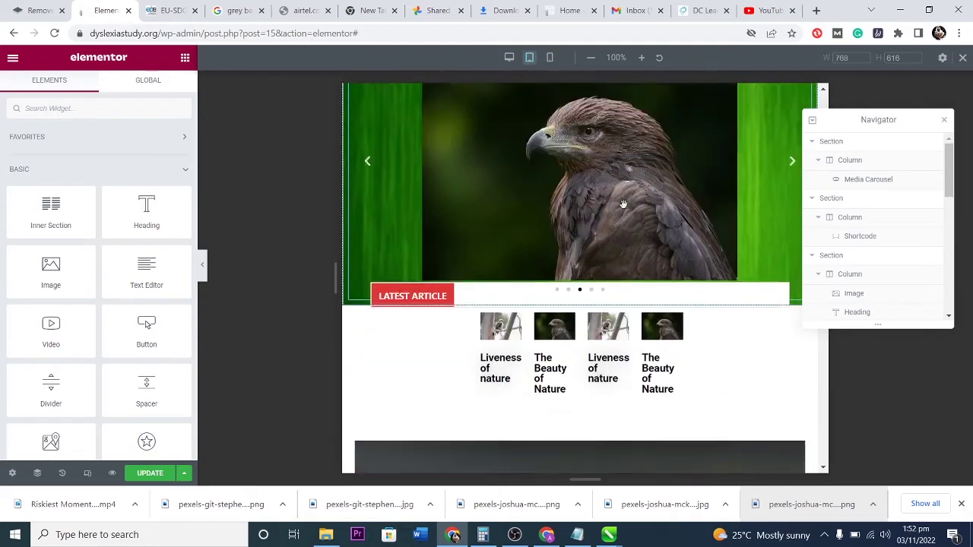
pyautogui.scroll(-2, 623, 202)
pyautogui.scroll(3, 618, 207)
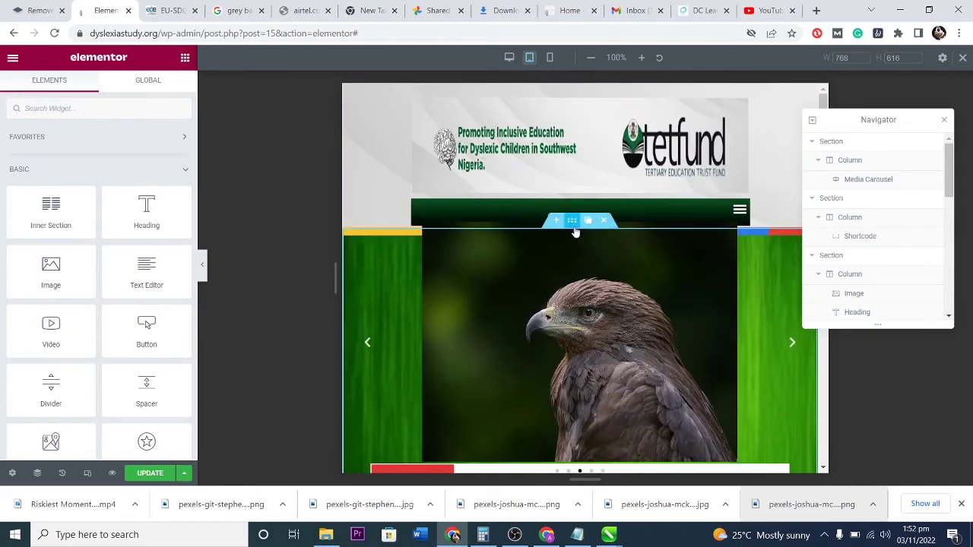
# Give the top carousel section a 13 top margin and 5 bottom margin.
pyautogui.click(572, 220)
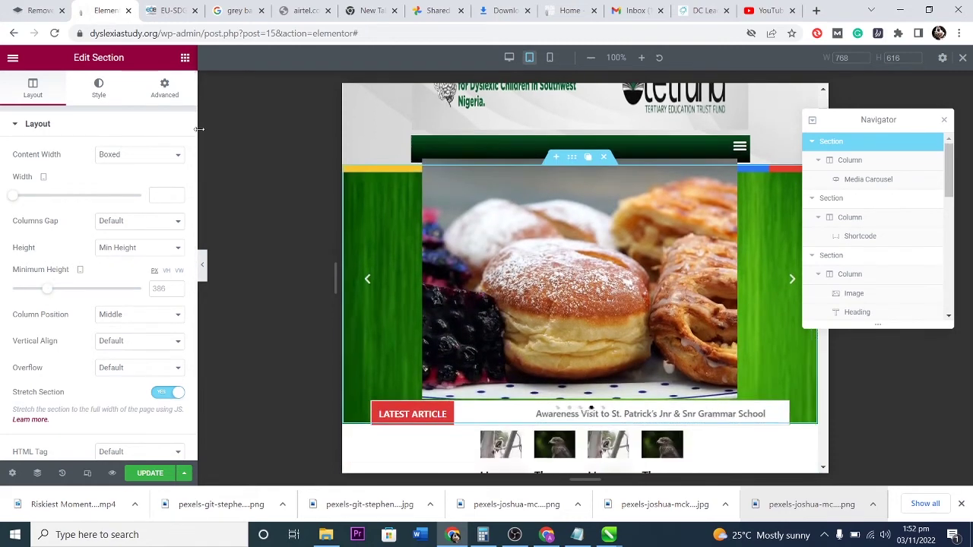
pyautogui.click(164, 87)
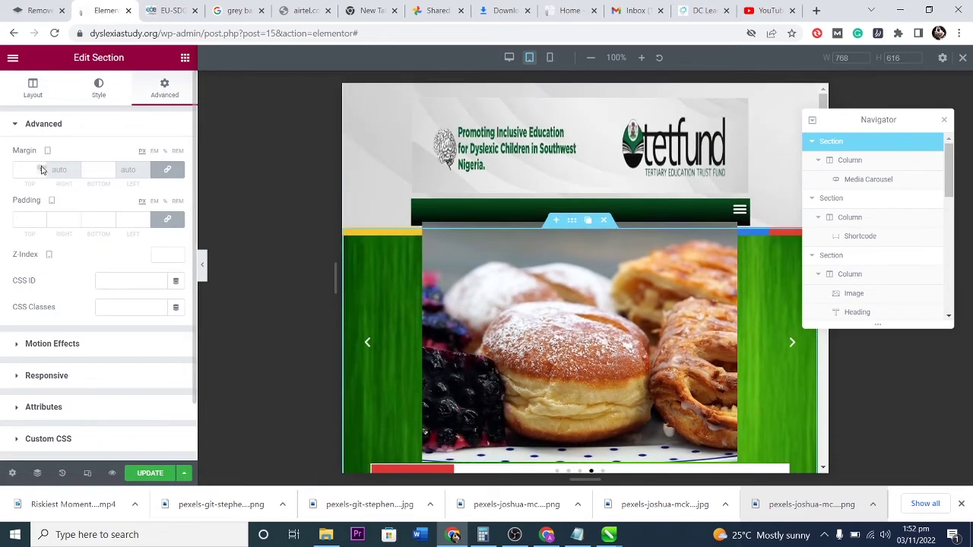
pyautogui.click(42, 169)
pyautogui.write('13')
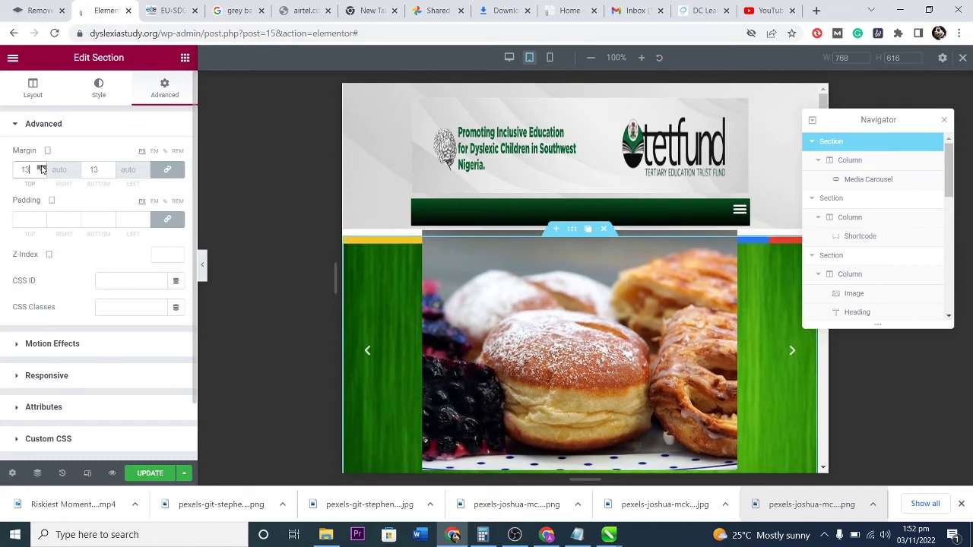
pyautogui.scroll(-4, 41, 173)
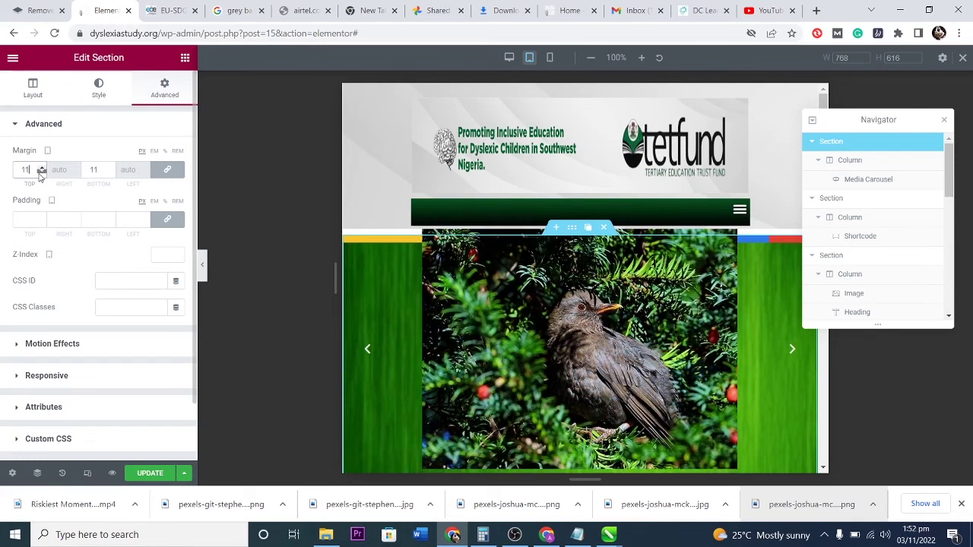
pyautogui.scroll(2, 42, 173)
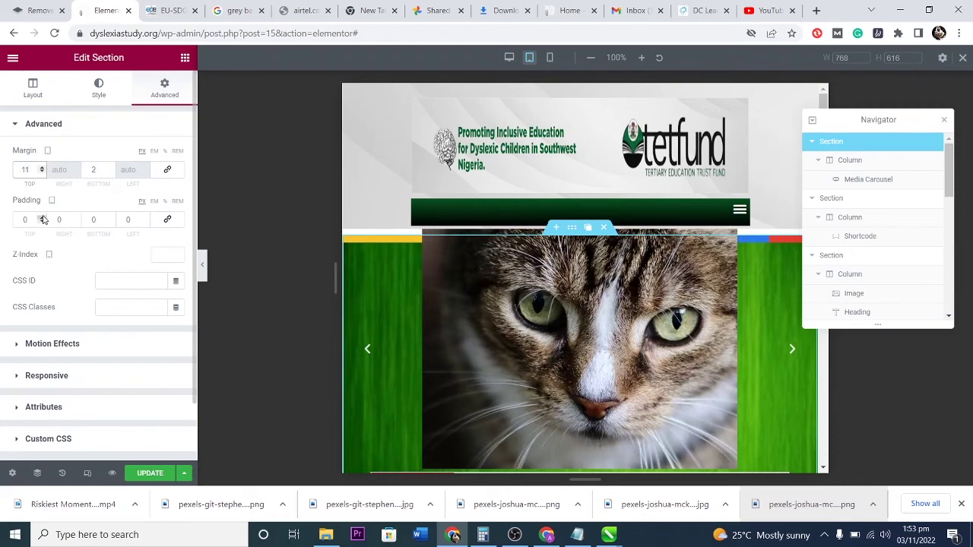
pyautogui.scroll(-2, 572, 241)
pyautogui.press('Tab')
pyautogui.write('5')
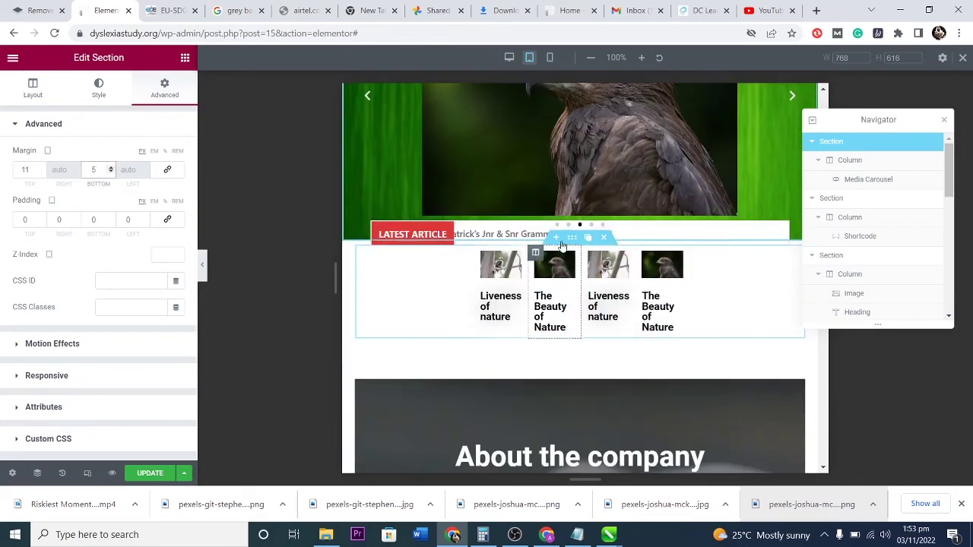
# Remove the article posts section's side padding by setting it to 0.
pyautogui.click(573, 242)
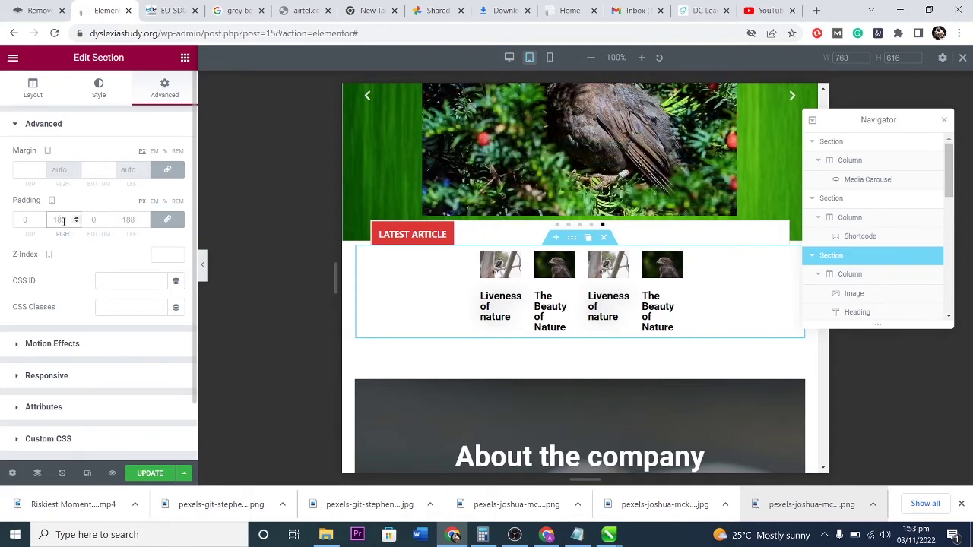
pyautogui.doubleClick(61, 219)
pyautogui.write('0')
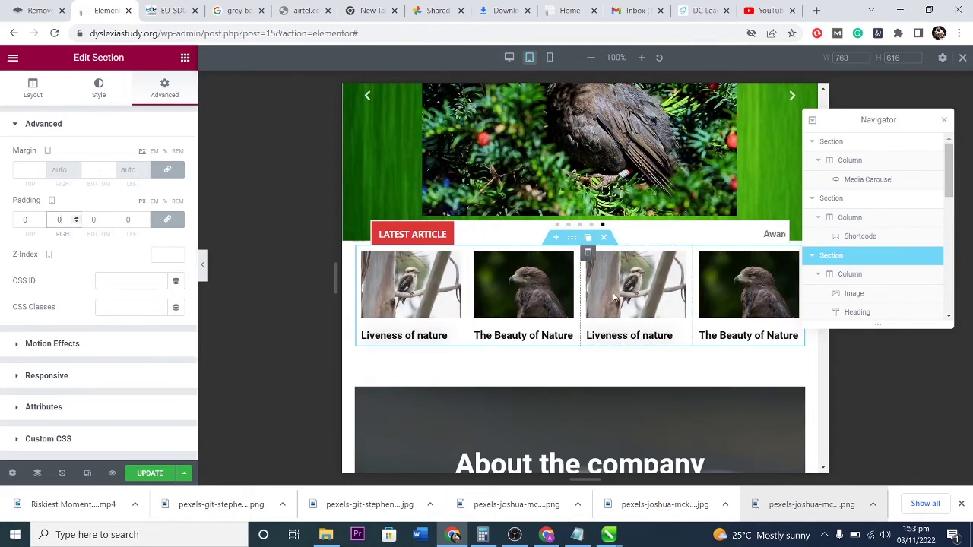
pyautogui.scroll(-10, 562, 300)
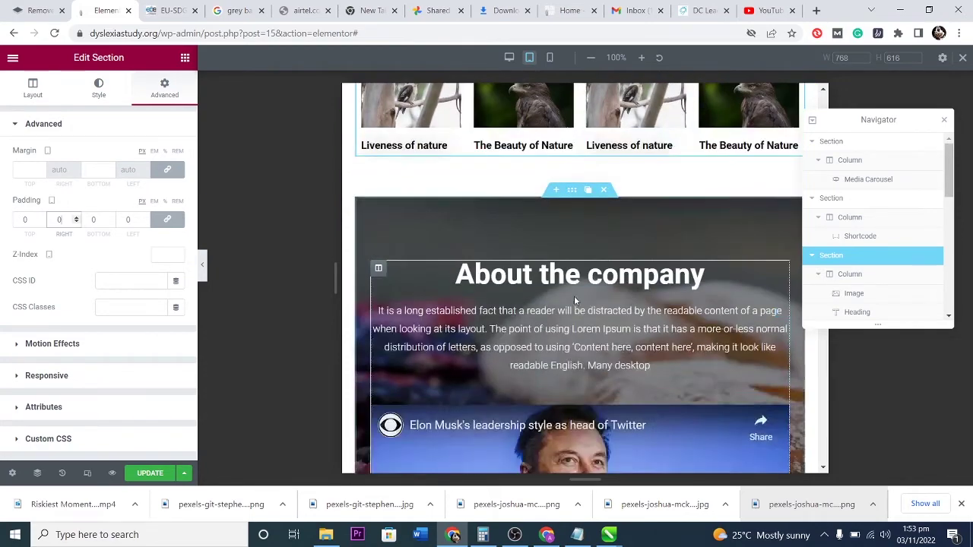
pyautogui.scroll(-3, 573, 294)
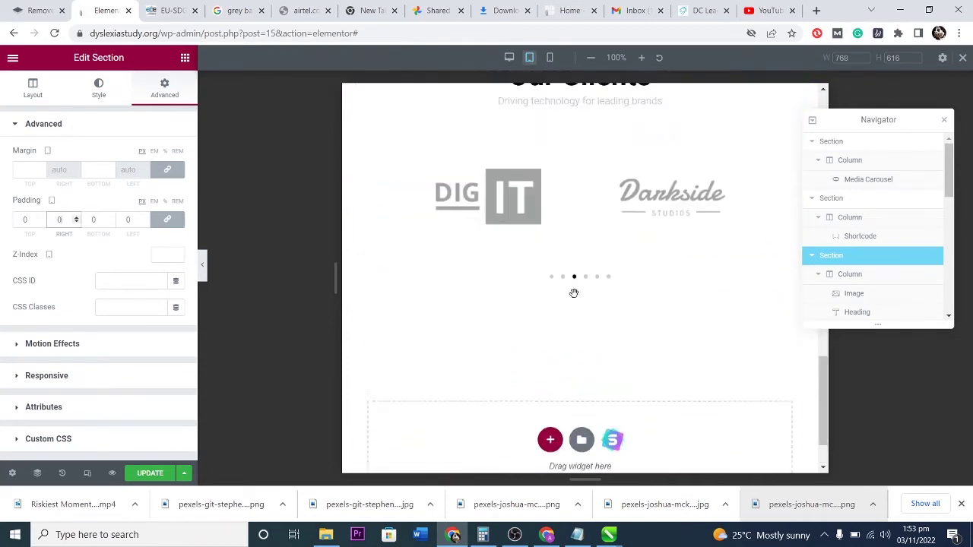
pyautogui.scroll(7, 575, 299)
pyautogui.scroll(5, 573, 296)
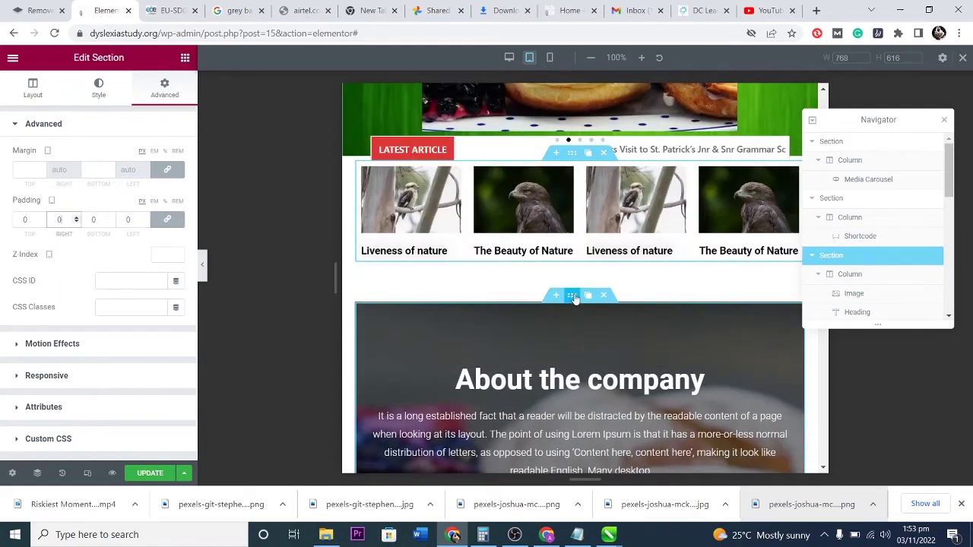
pyautogui.scroll(1, 640, 272)
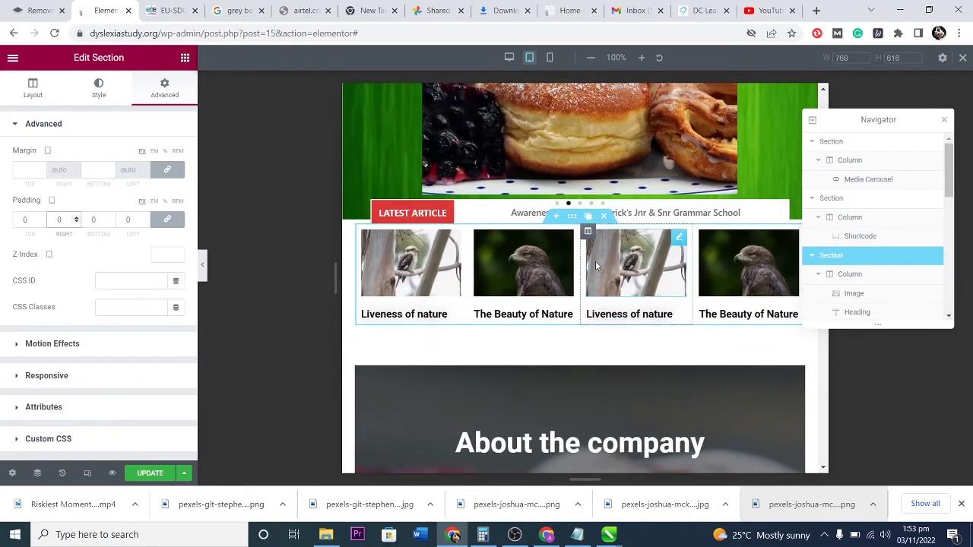
pyautogui.scroll(2, 595, 275)
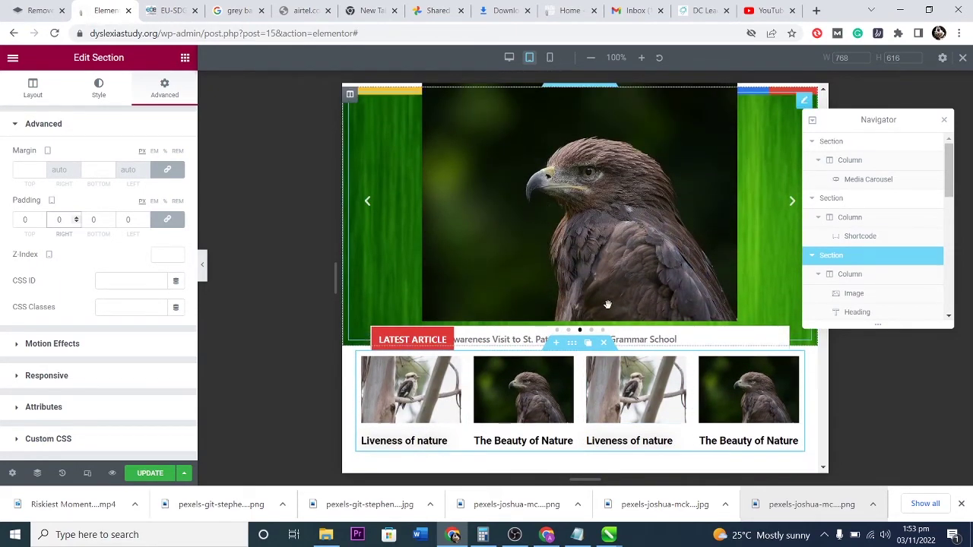
pyautogui.scroll(2, 585, 251)
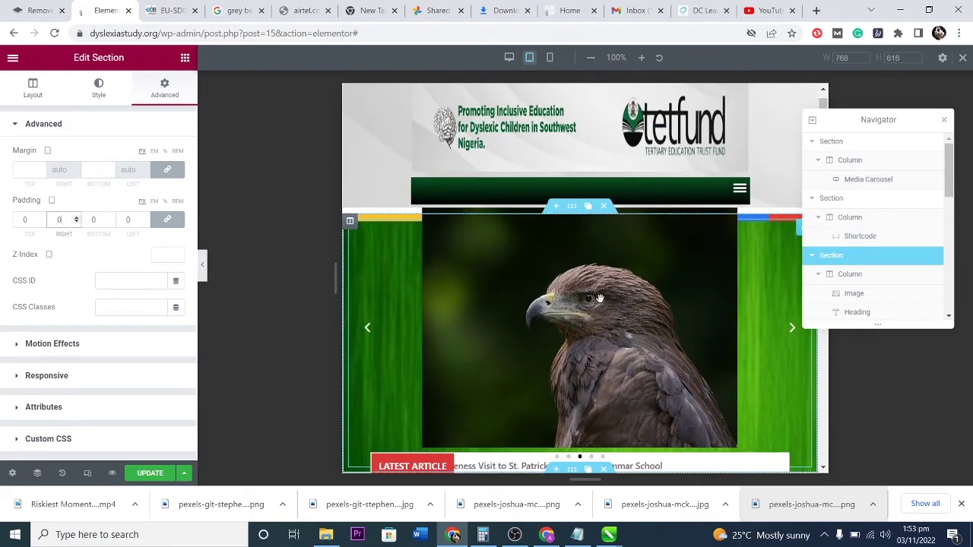
# Link the top carousel section's margins and set top and bottom to 11 px.
pyautogui.click(572, 207)
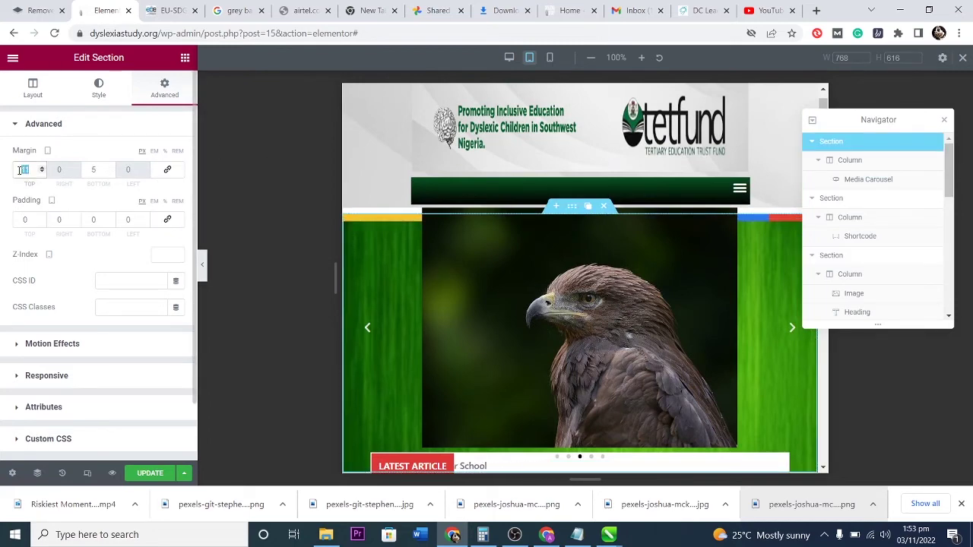
pyautogui.write('0')
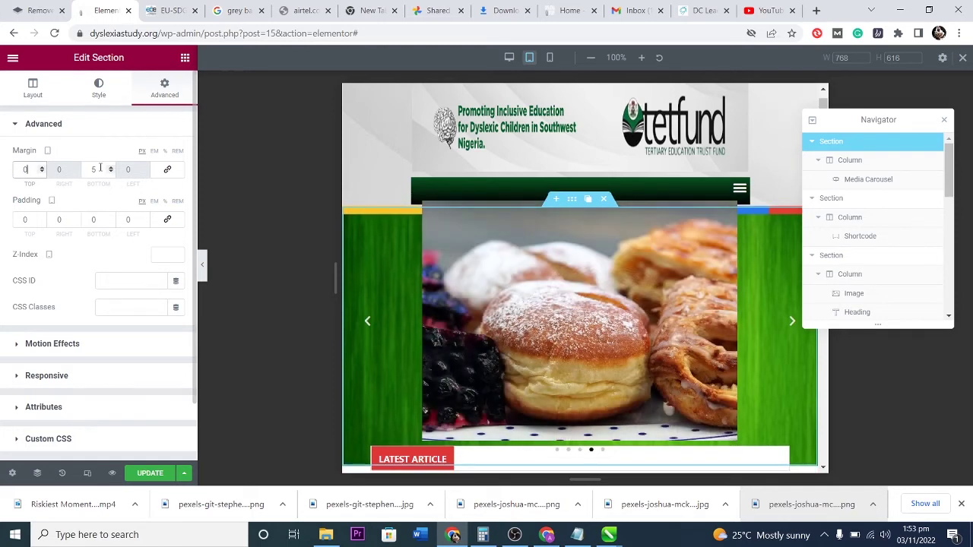
pyautogui.write('0')
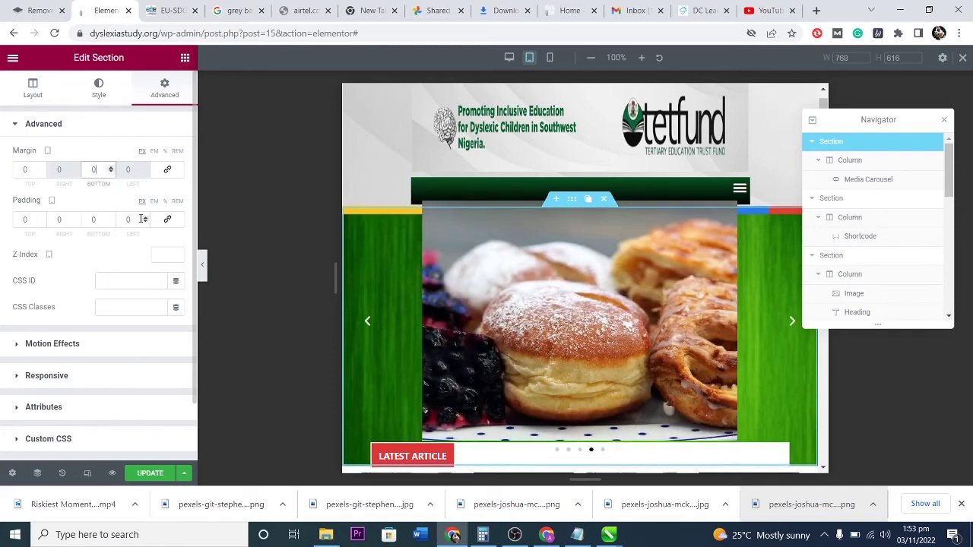
pyautogui.click(168, 171)
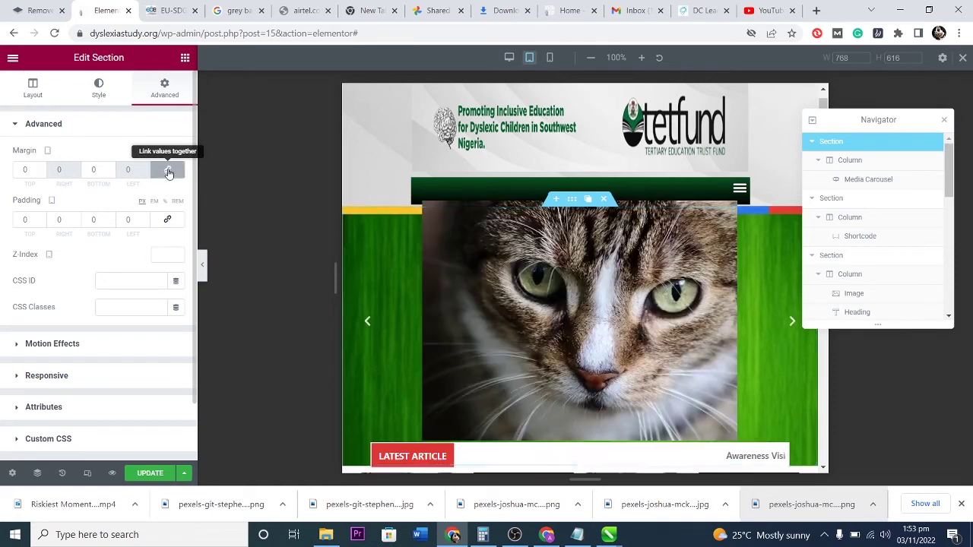
pyautogui.click(110, 167)
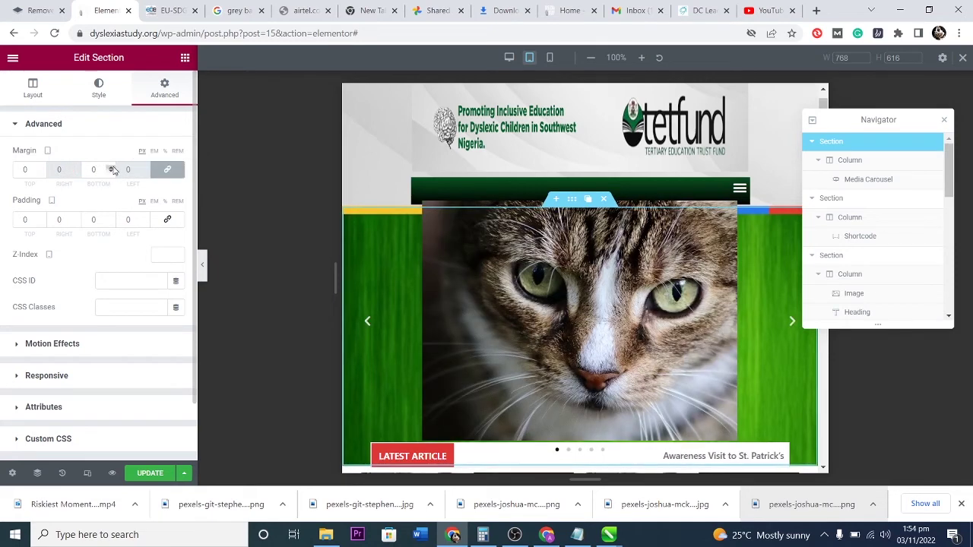
pyautogui.write('11')
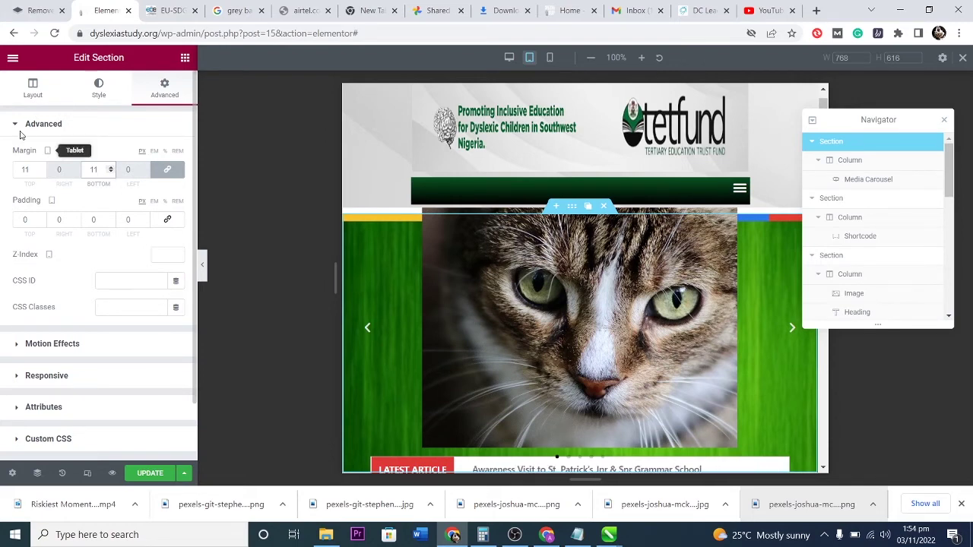
# Set the carousel section's Content Width to Full Width and Minimum Height to 464.
pyautogui.click(33, 91)
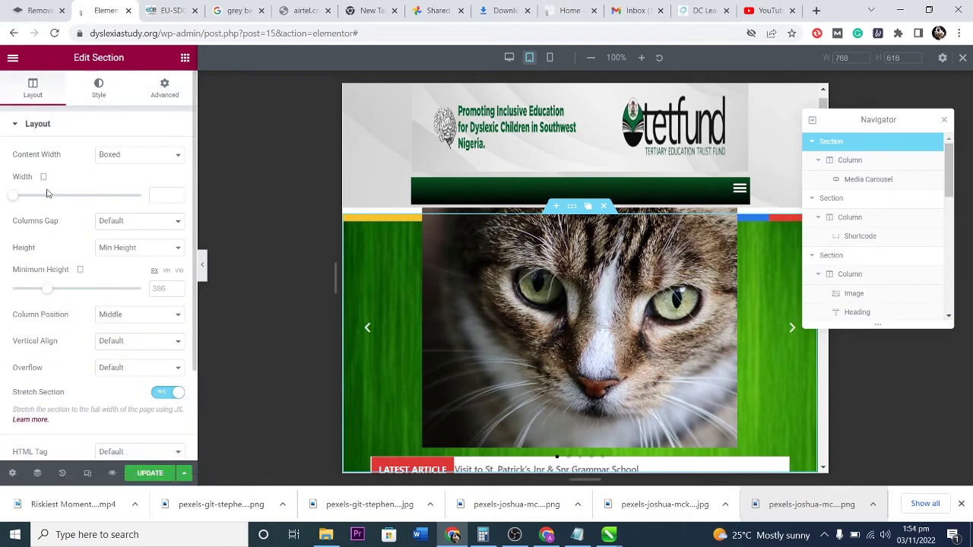
pyautogui.moveTo(15, 200); pyautogui.dragTo(93, 201)
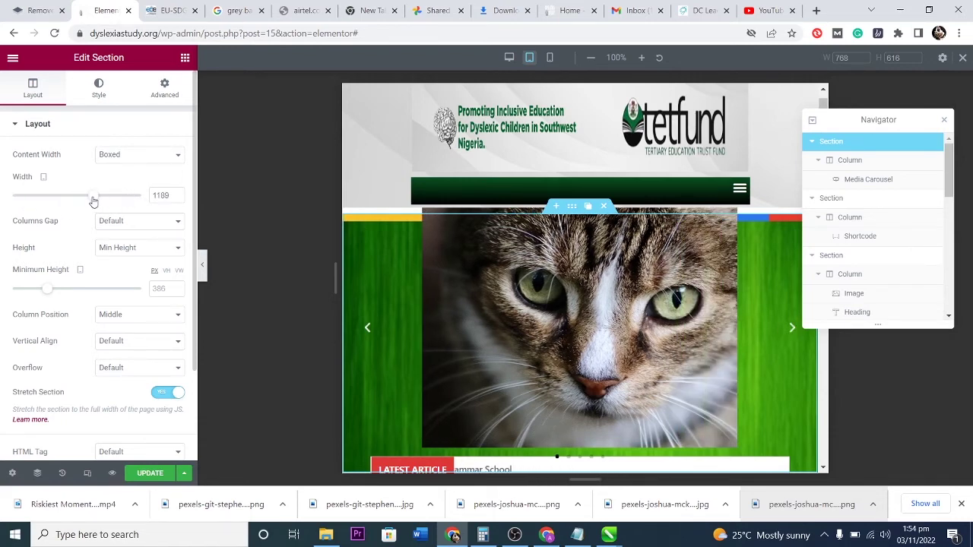
pyautogui.click(130, 156)
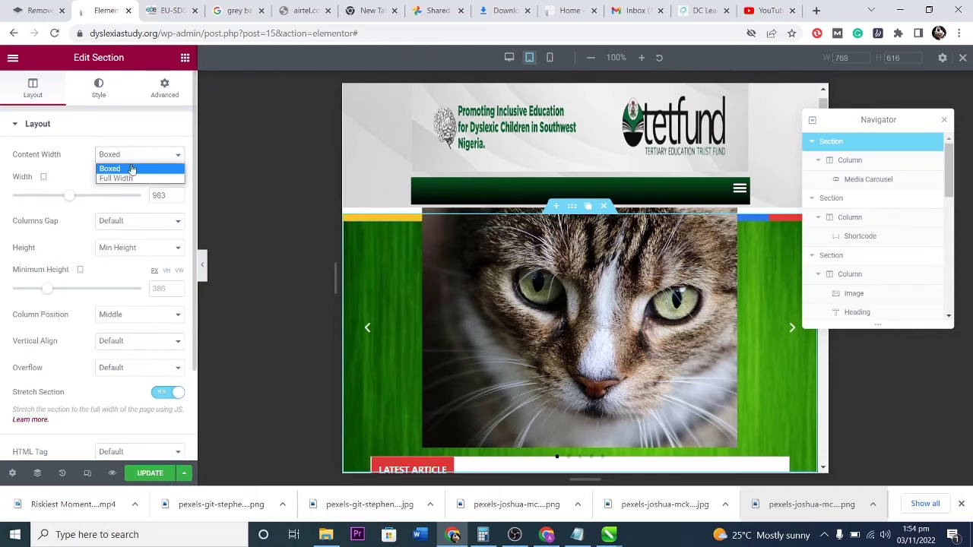
pyautogui.click(132, 178)
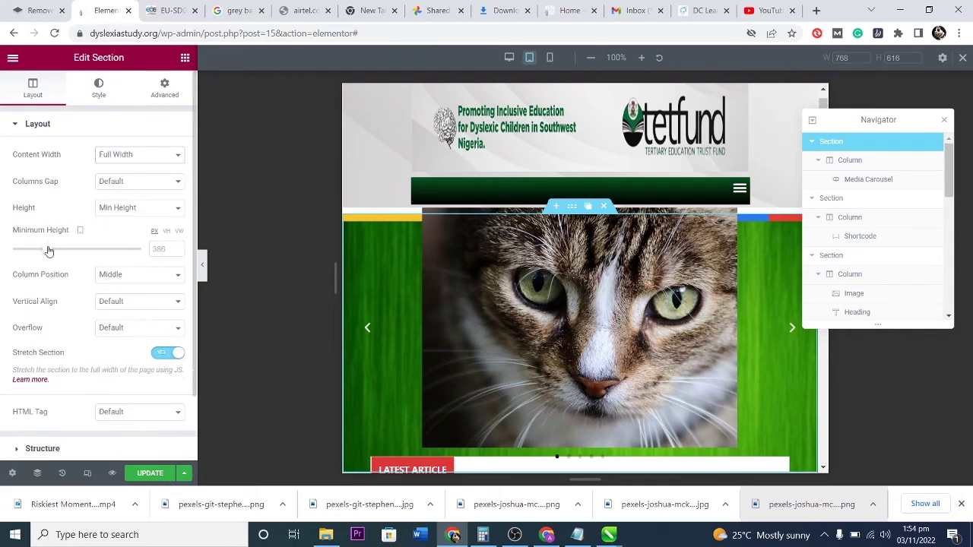
pyautogui.click(120, 183)
pyautogui.click(119, 193)
pyautogui.moveTo(49, 254); pyautogui.dragTo(52, 253)
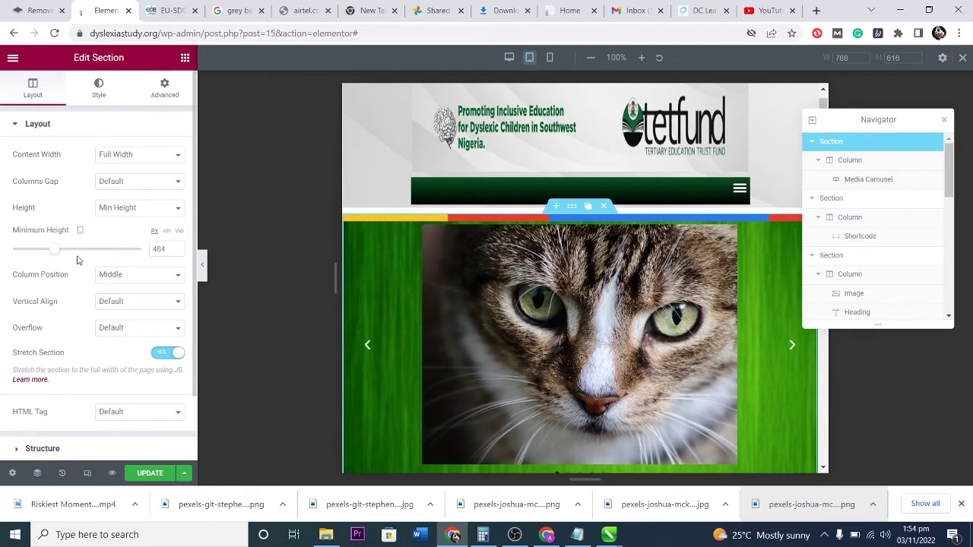
# Try Stretch and Top column positions, then leave Column Position at Middle.
pyautogui.click(118, 274)
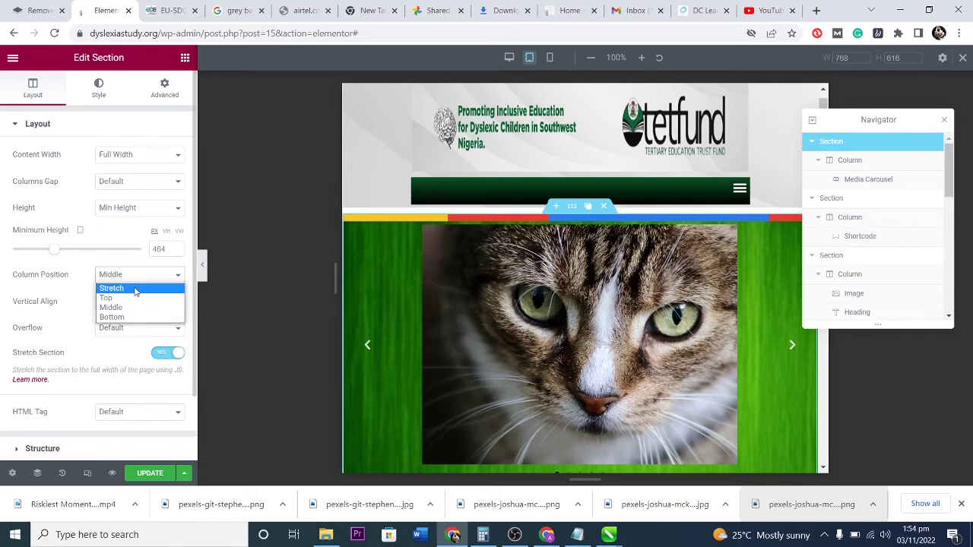
pyautogui.click(135, 287)
pyautogui.click(131, 275)
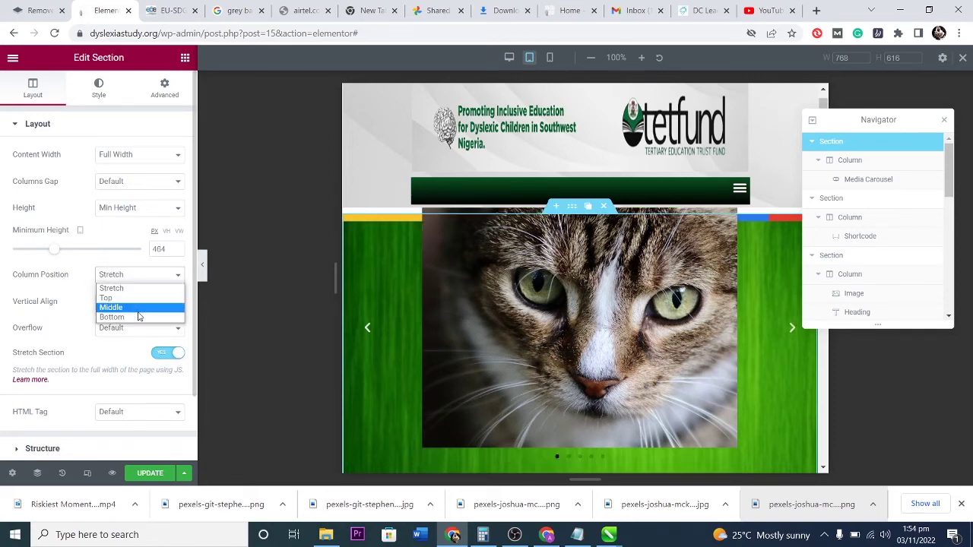
pyautogui.click(133, 310)
pyautogui.click(129, 281)
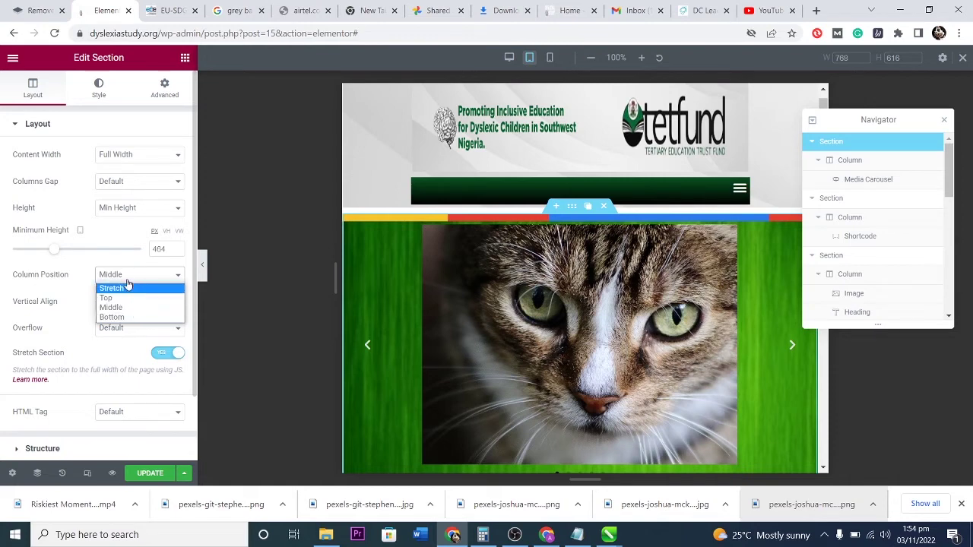
pyautogui.click(128, 298)
pyautogui.click(132, 280)
pyautogui.click(130, 308)
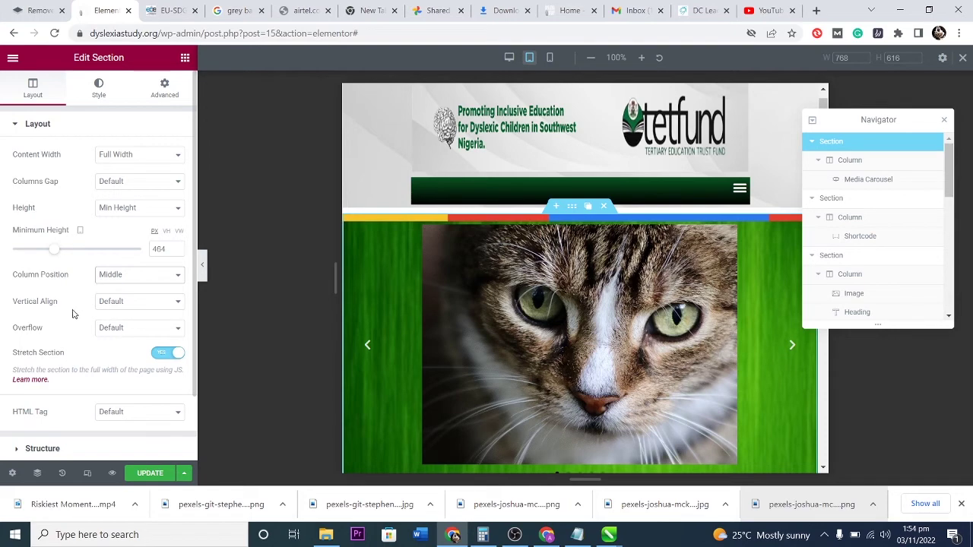
pyautogui.scroll(-1, 74, 327)
pyautogui.scroll(1, 74, 325)
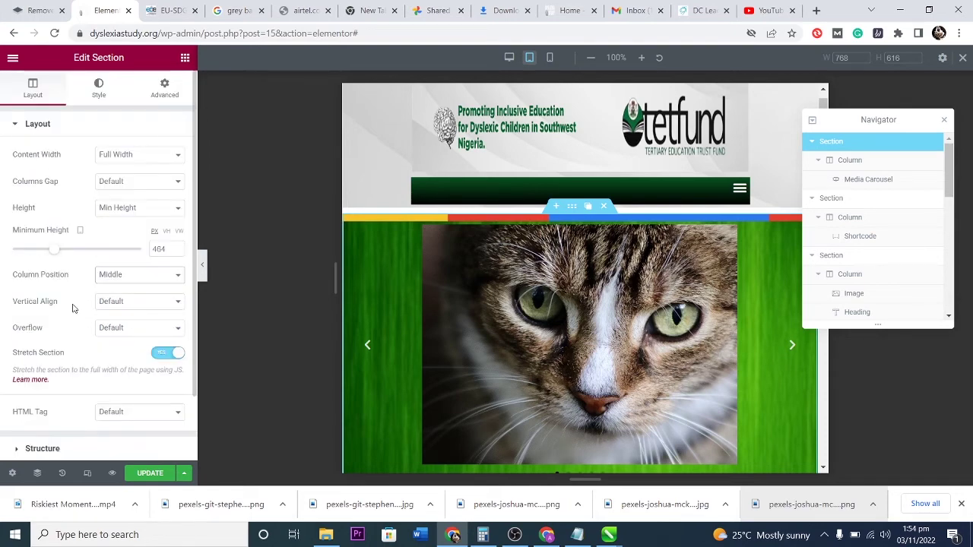
# Insert an image from the Media Library as the slider section's background image.
pyautogui.click(99, 85)
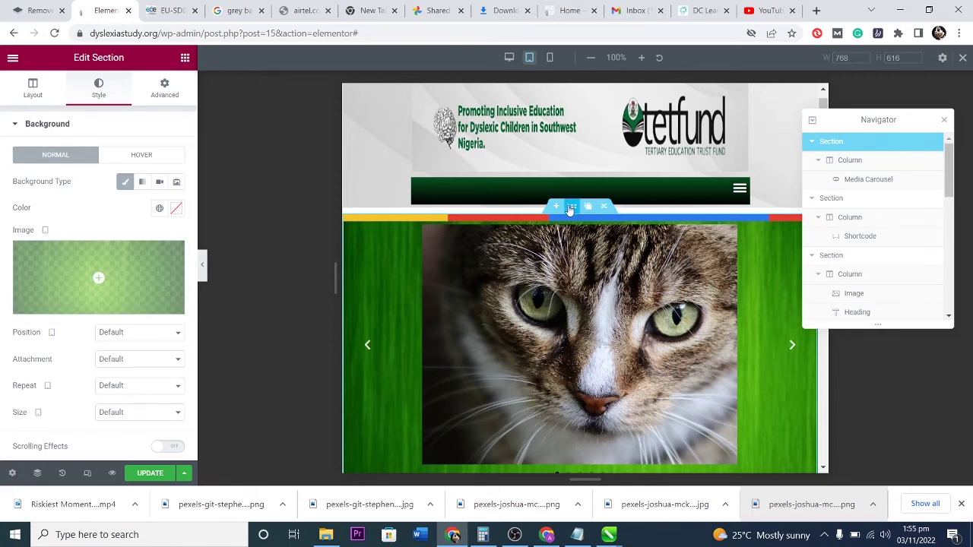
pyautogui.click(122, 259)
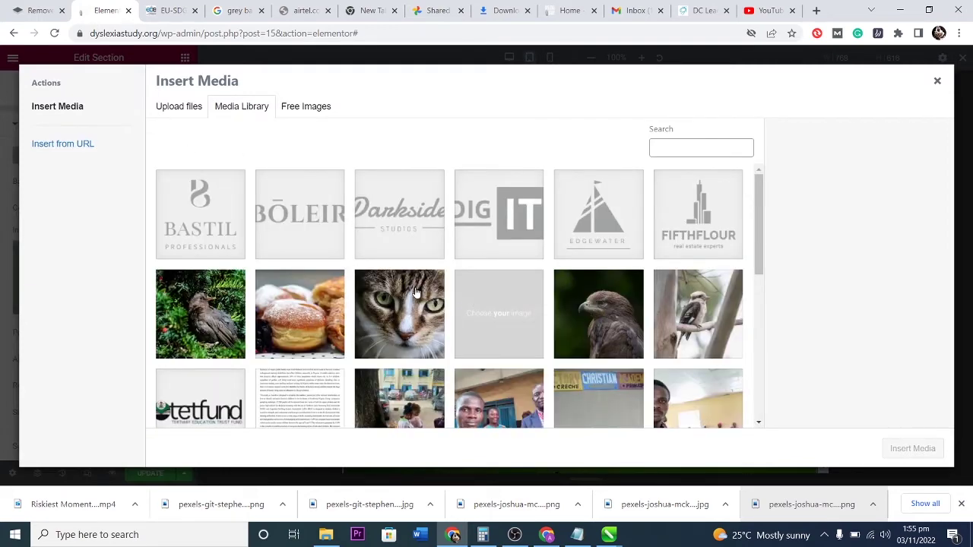
pyautogui.scroll(-3, 416, 293)
pyautogui.scroll(-5, 416, 293)
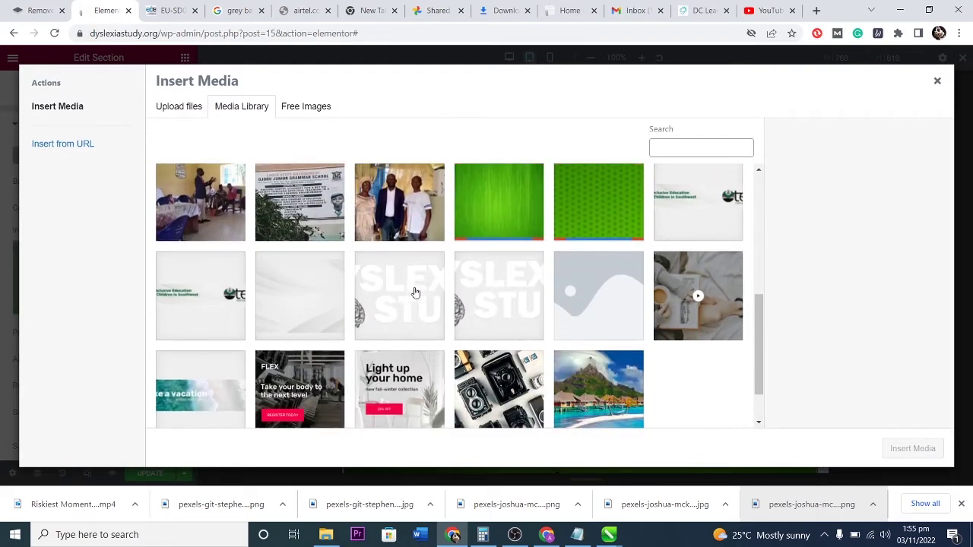
pyautogui.click(288, 295)
pyautogui.click(915, 453)
pyautogui.scroll(-2, 578, 350)
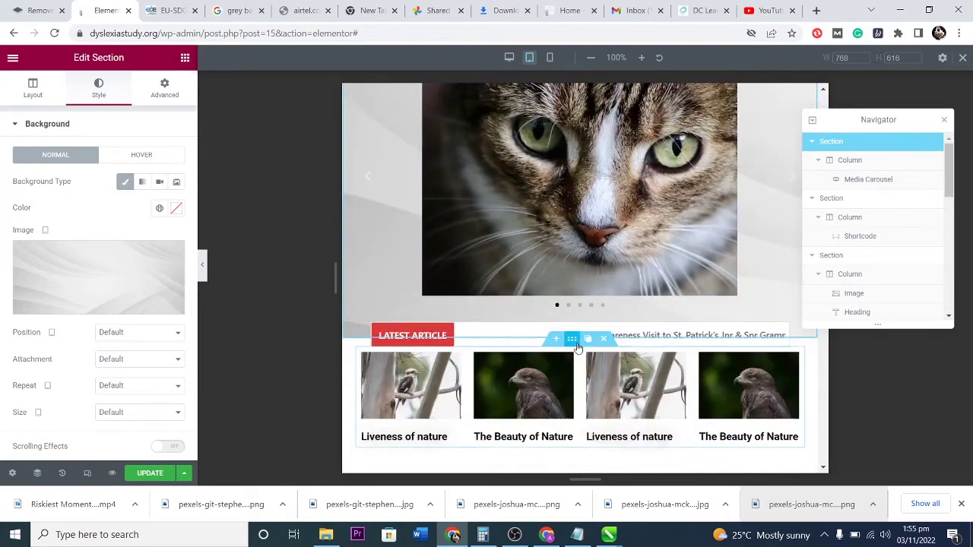
pyautogui.scroll(2, 575, 336)
pyautogui.scroll(1, 575, 335)
pyautogui.scroll(-2, 576, 335)
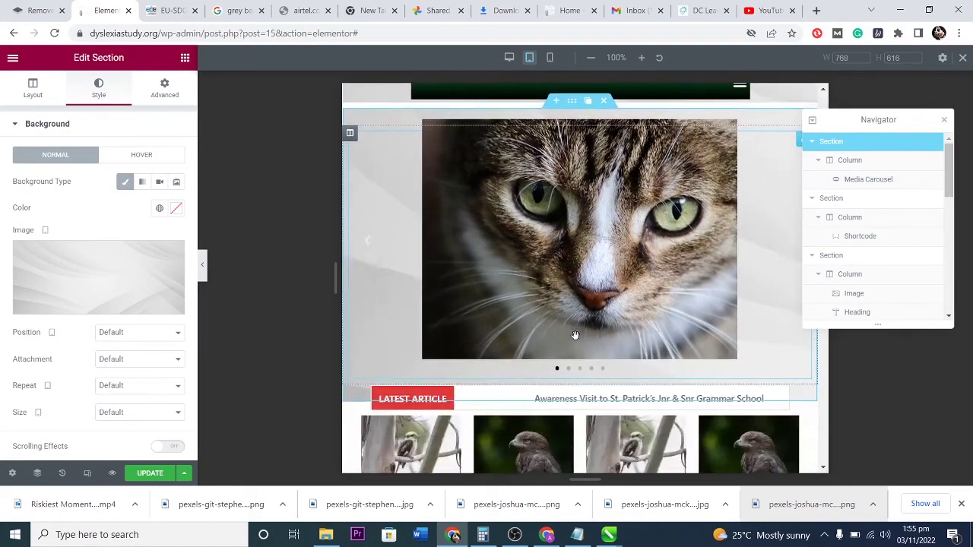
pyautogui.scroll(2, 575, 335)
pyautogui.scroll(-3, 575, 335)
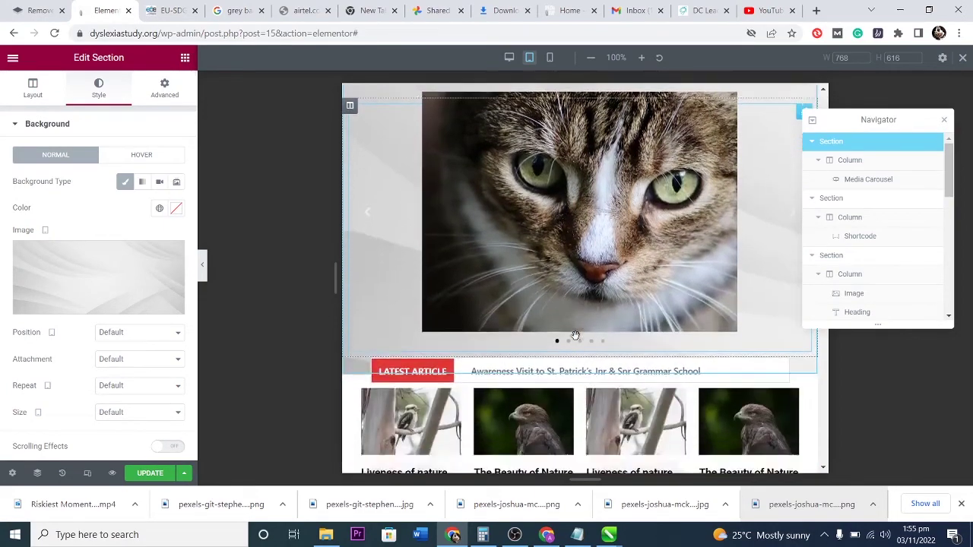
pyautogui.scroll(1, 575, 335)
pyautogui.scroll(4, 575, 338)
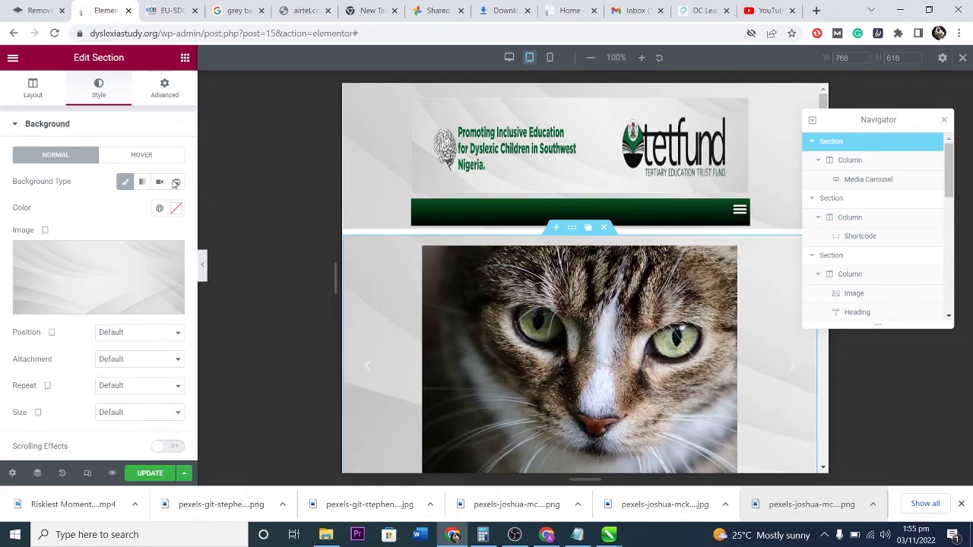
# Preview the page at desktop, tablet and mobile widths.
pyautogui.click(508, 58)
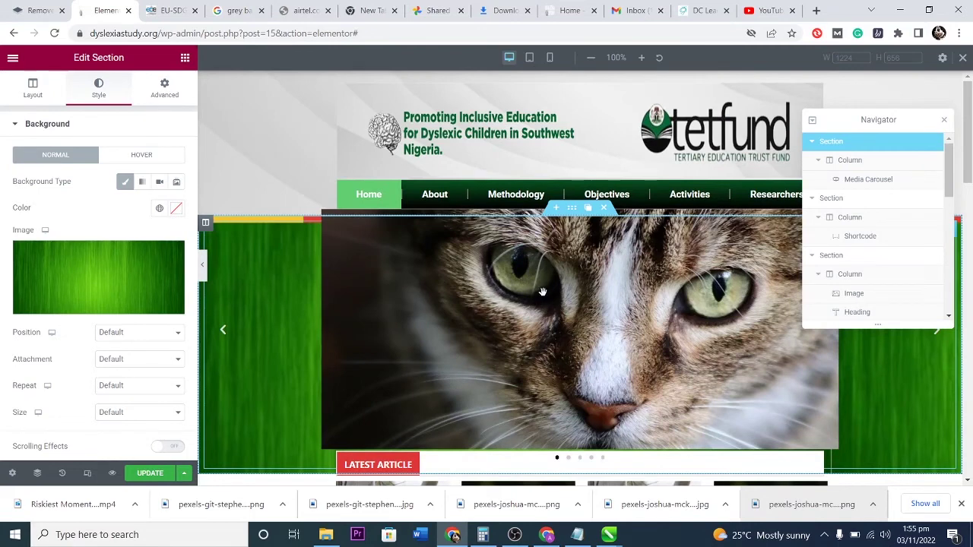
pyautogui.click(530, 59)
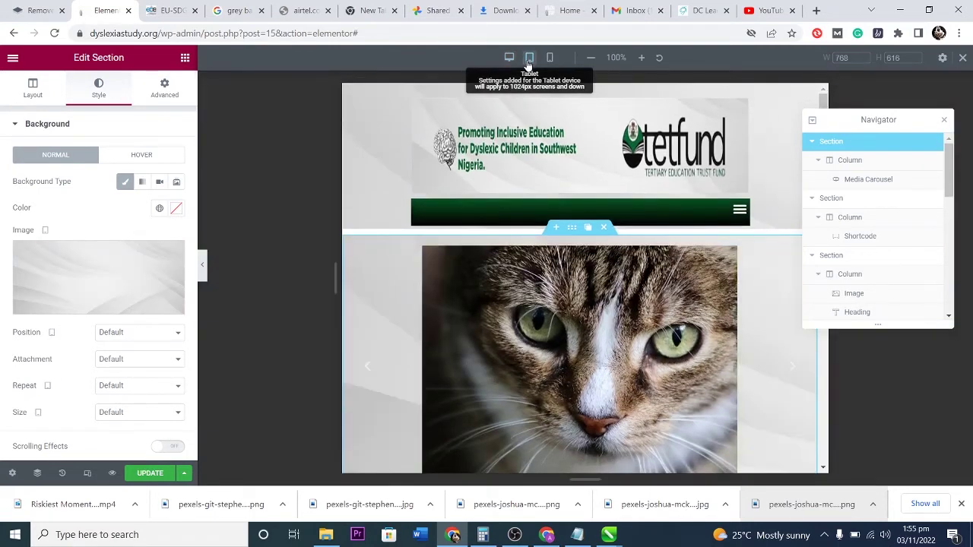
pyautogui.click(549, 58)
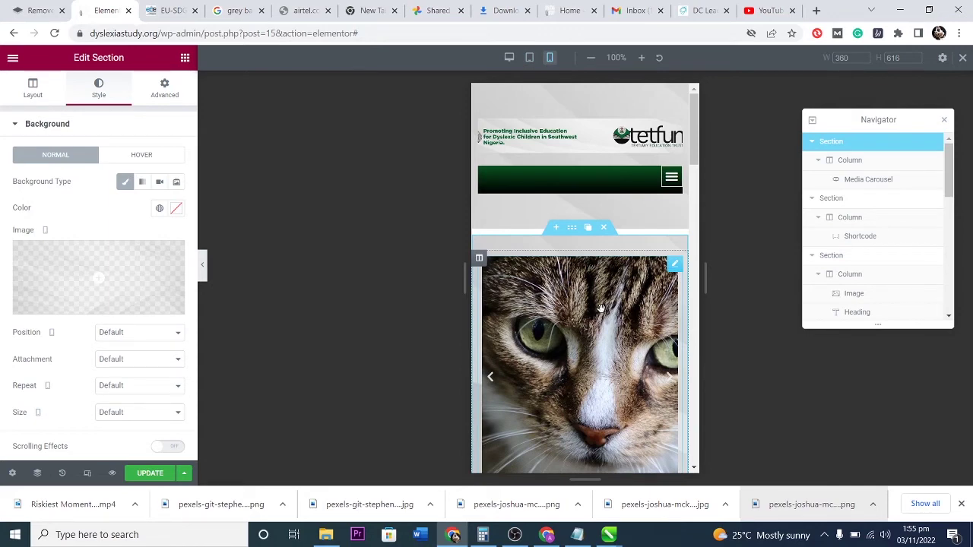
pyautogui.scroll(-7, 600, 308)
pyautogui.scroll(4, 598, 301)
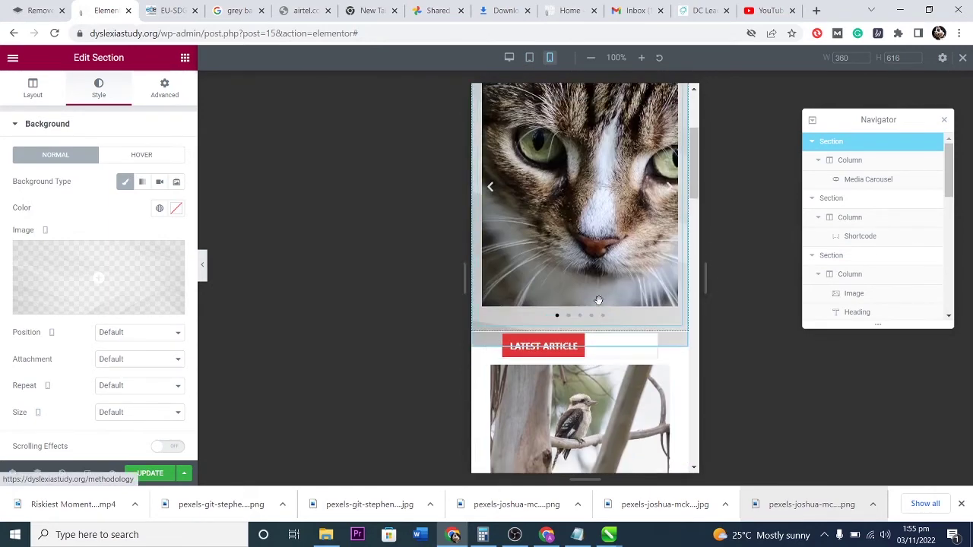
pyautogui.scroll(4, 598, 301)
pyautogui.scroll(-1, 598, 301)
pyautogui.scroll(-3, 601, 306)
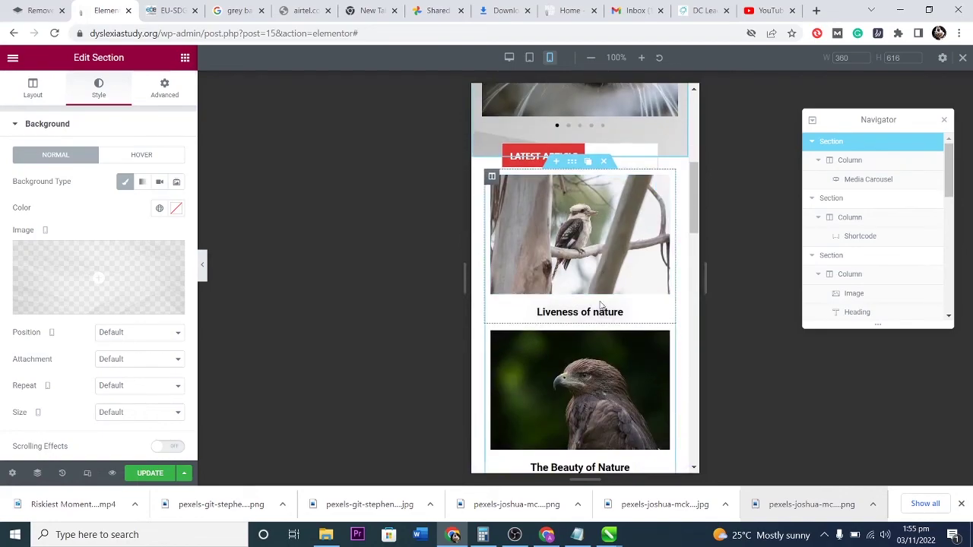
pyautogui.scroll(1, 601, 198)
pyautogui.scroll(-10, 618, 166)
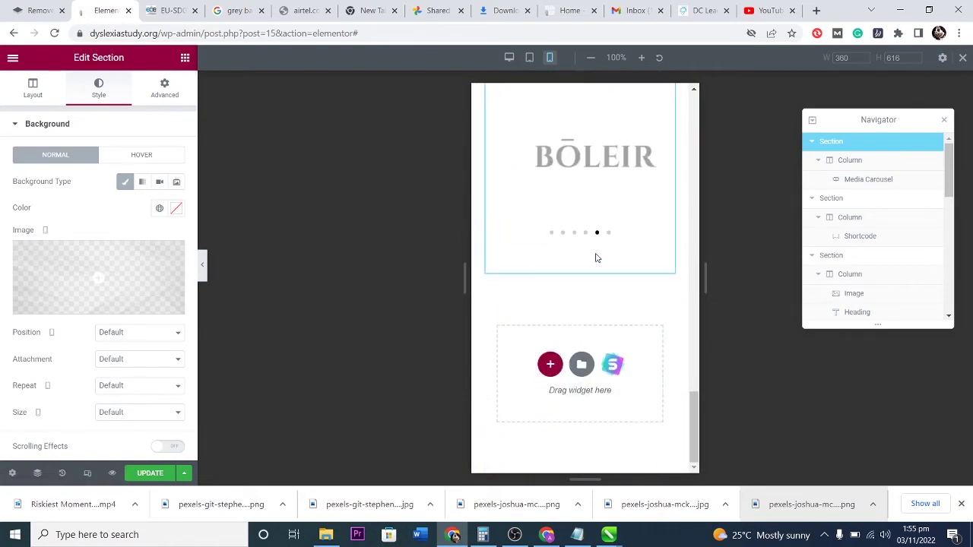
pyautogui.scroll(15, 597, 258)
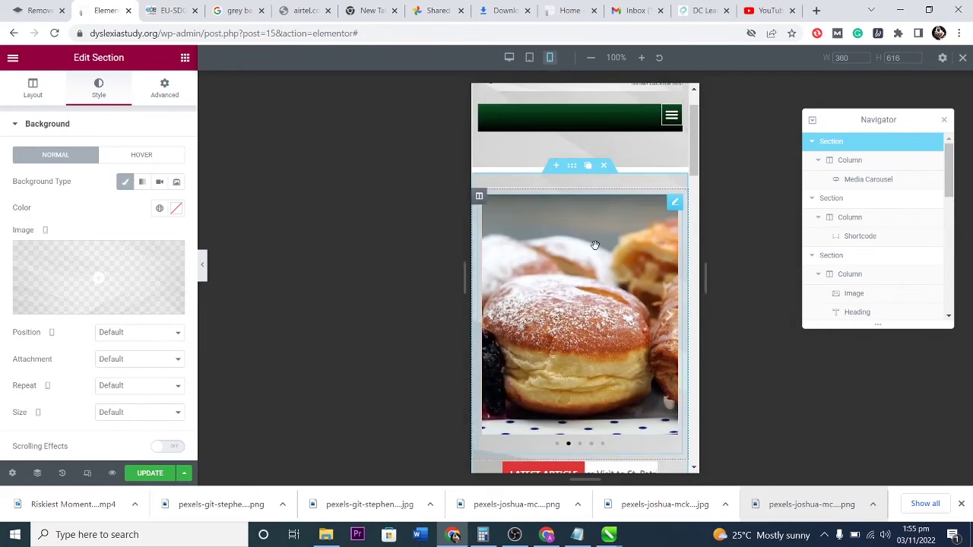
pyautogui.scroll(3, 595, 244)
# Back in desktop view, set the grey abstract wallpaper as the section background.
pyautogui.click(509, 58)
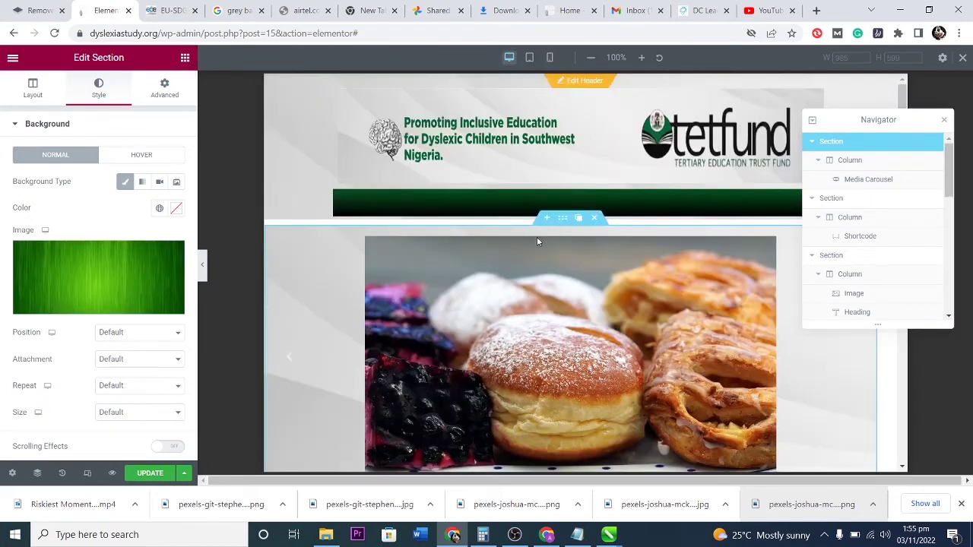
pyautogui.click(97, 282)
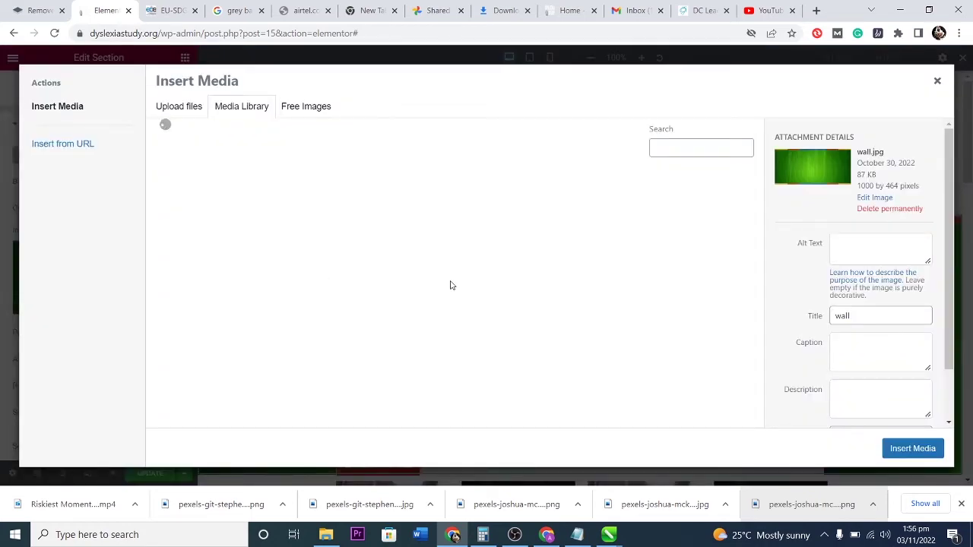
pyautogui.scroll(-5, 589, 339)
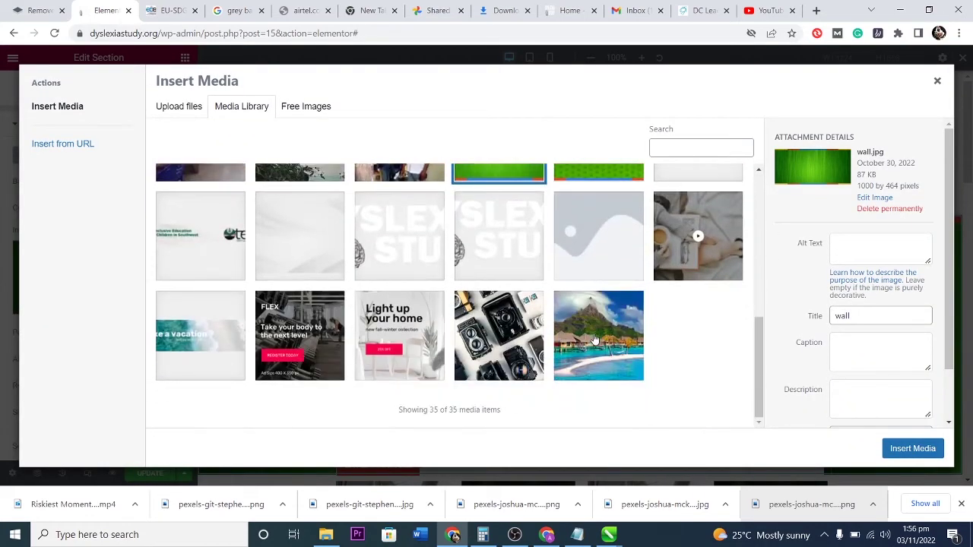
pyautogui.click(292, 251)
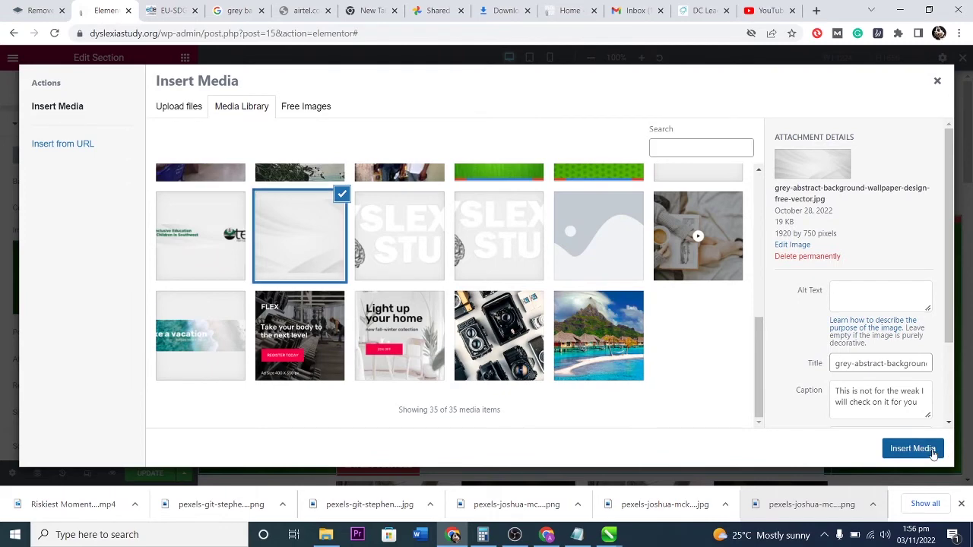
pyautogui.click(926, 450)
pyautogui.scroll(-2, 603, 356)
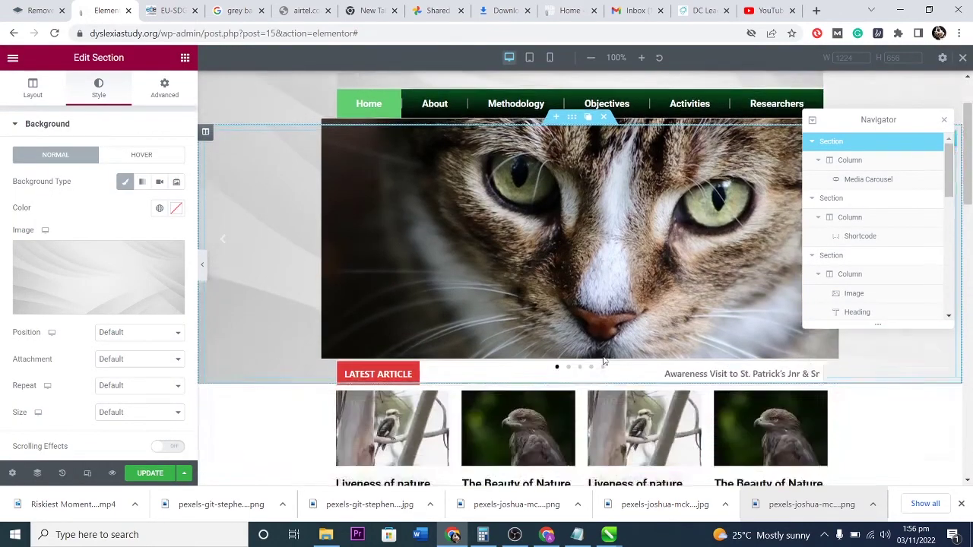
pyautogui.scroll(2, 603, 355)
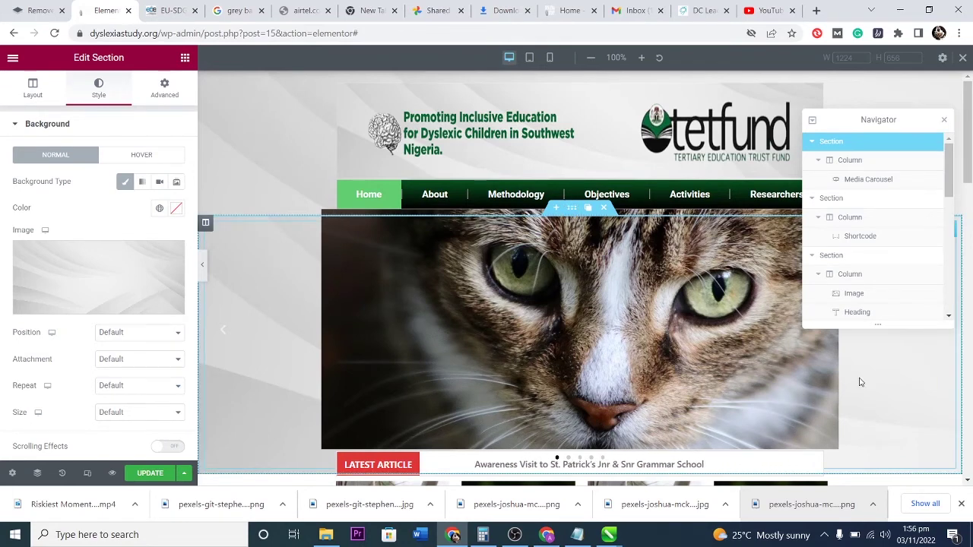
# Unlink the slider section's padding and set right to 28 px and left to 33 px.
pyautogui.click(945, 121)
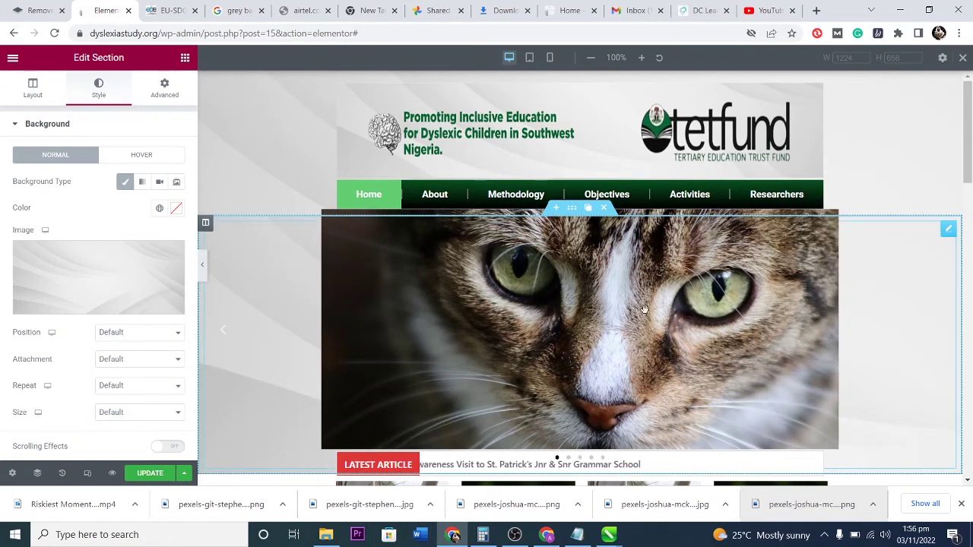
pyautogui.click(165, 88)
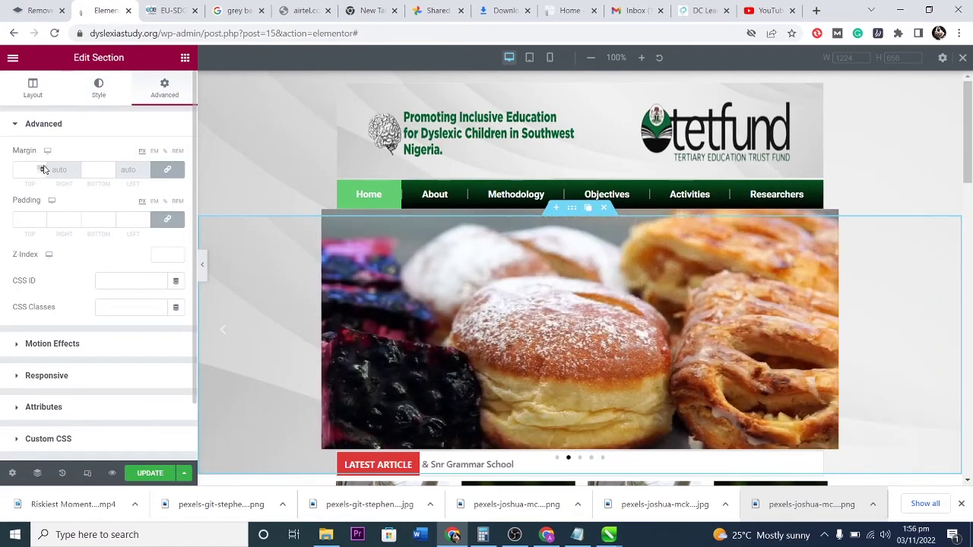
pyautogui.click(167, 219)
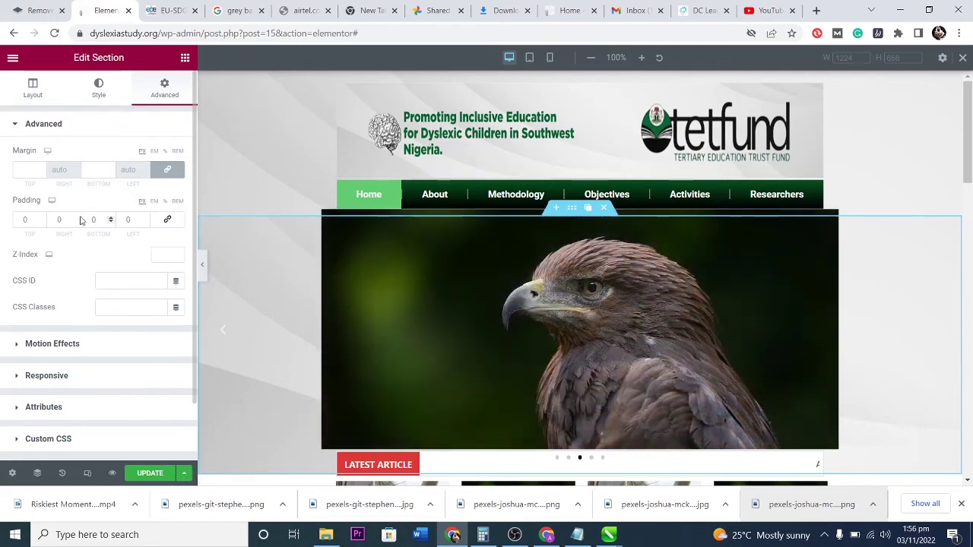
pyautogui.moveTo(76, 218); pyautogui.dragTo(76, 218)
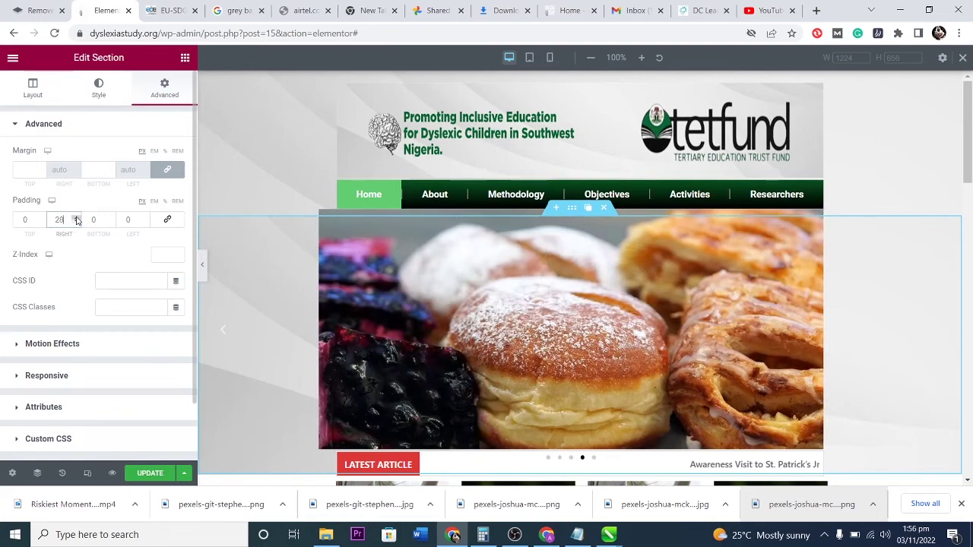
pyautogui.moveTo(142, 220); pyautogui.dragTo(144, 220)
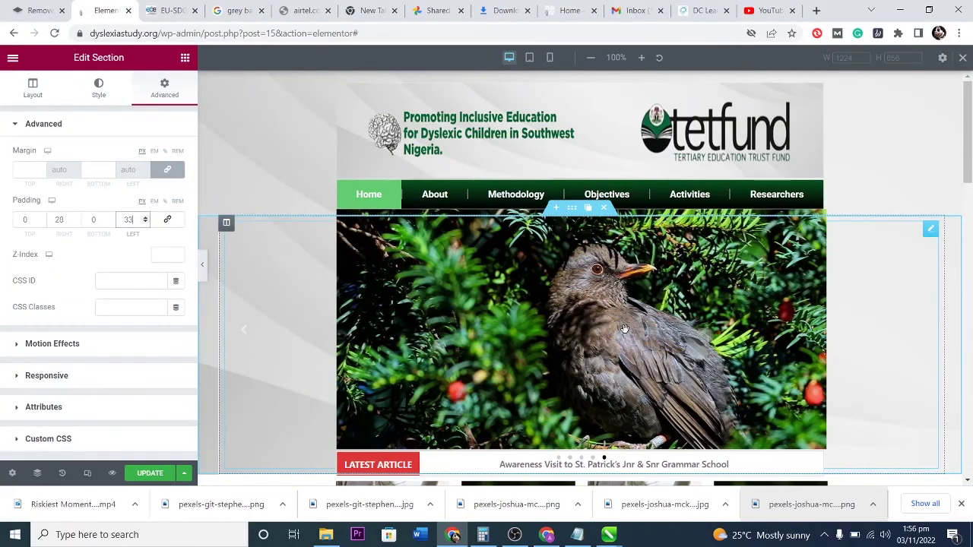
pyautogui.scroll(-6, 624, 329)
pyautogui.scroll(4, 619, 332)
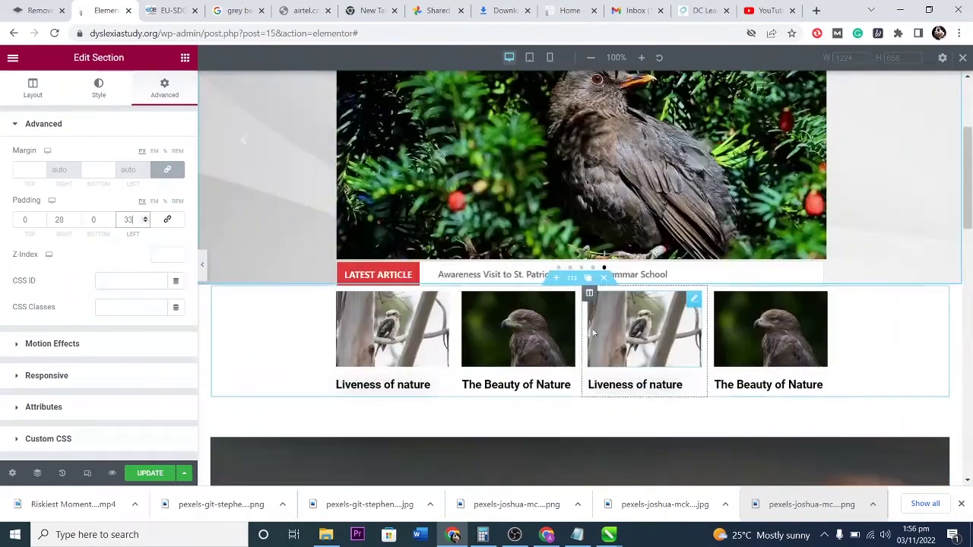
pyautogui.scroll(-7, 617, 335)
pyautogui.scroll(-5, 622, 336)
pyautogui.scroll(3, 621, 337)
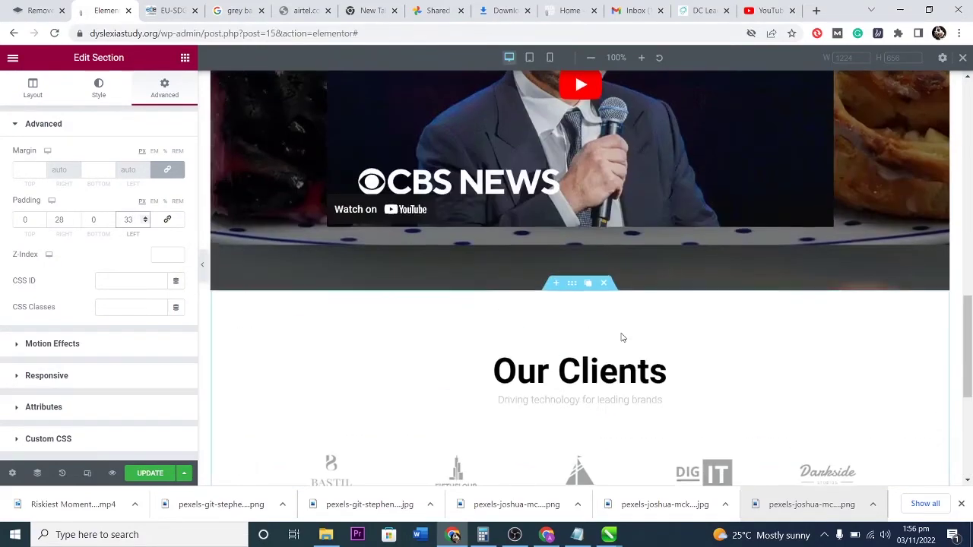
pyautogui.scroll(12, 620, 334)
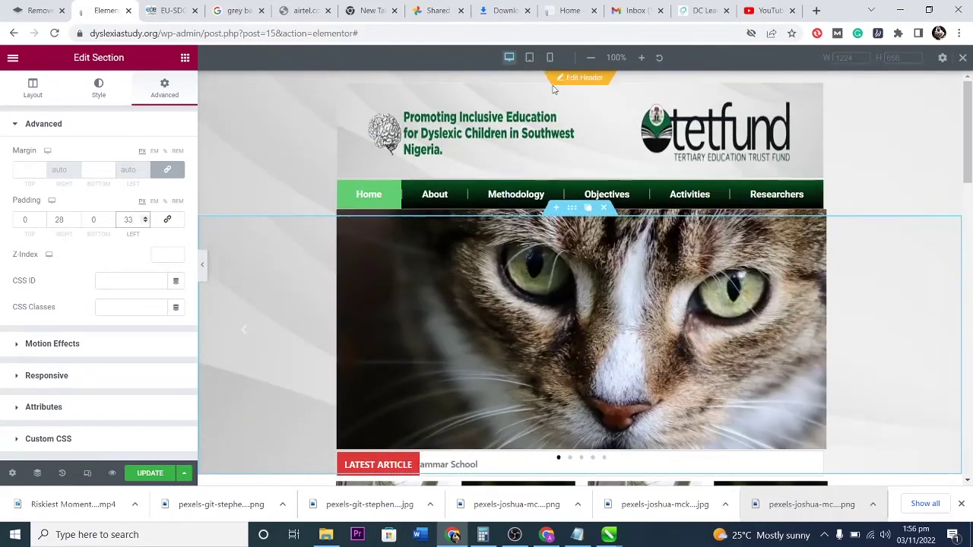
pyautogui.click(529, 57)
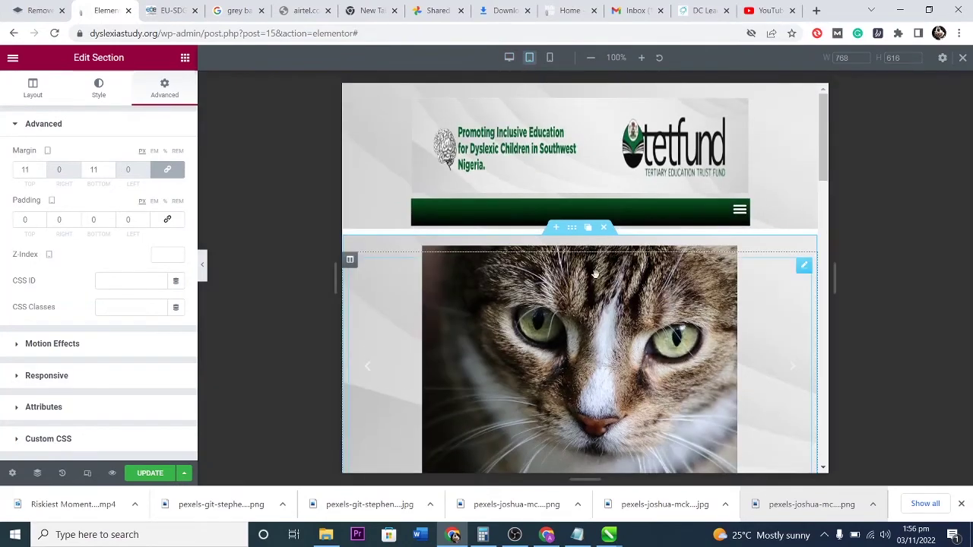
pyautogui.scroll(-2, 589, 273)
pyautogui.scroll(2, 591, 278)
pyautogui.scroll(-5, 595, 283)
pyautogui.scroll(-10, 597, 285)
pyautogui.scroll(12, 596, 281)
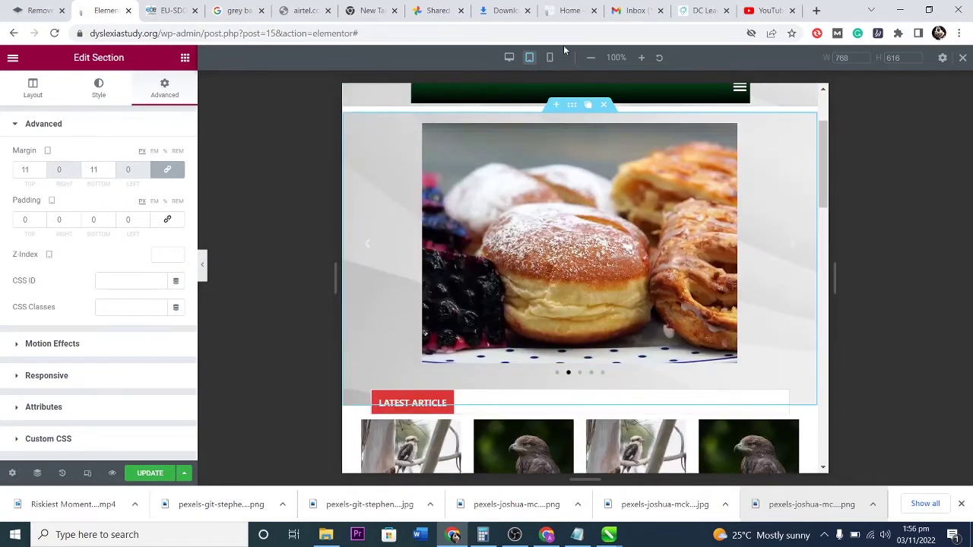
pyautogui.click(551, 57)
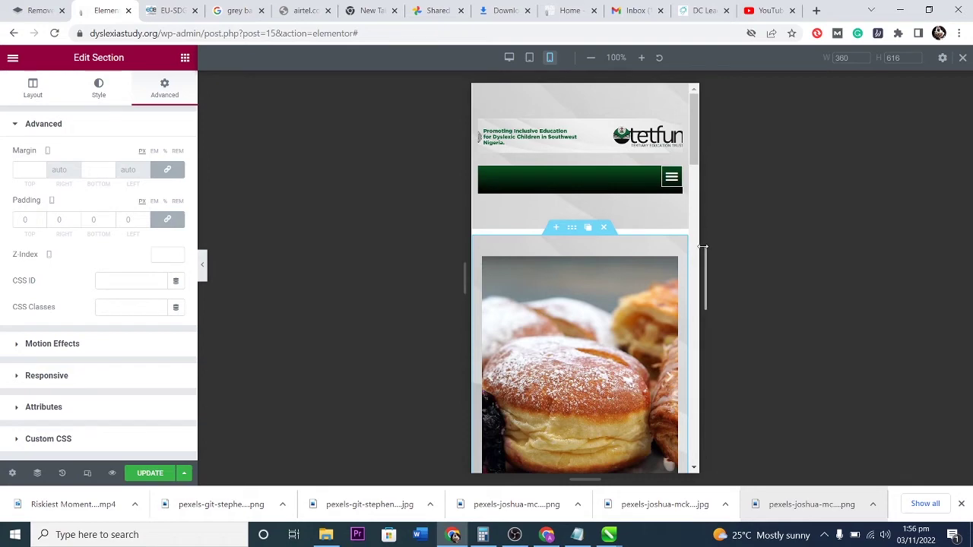
pyautogui.moveTo(703, 247); pyautogui.dragTo(729, 252)
pyautogui.scroll(-5, 589, 279)
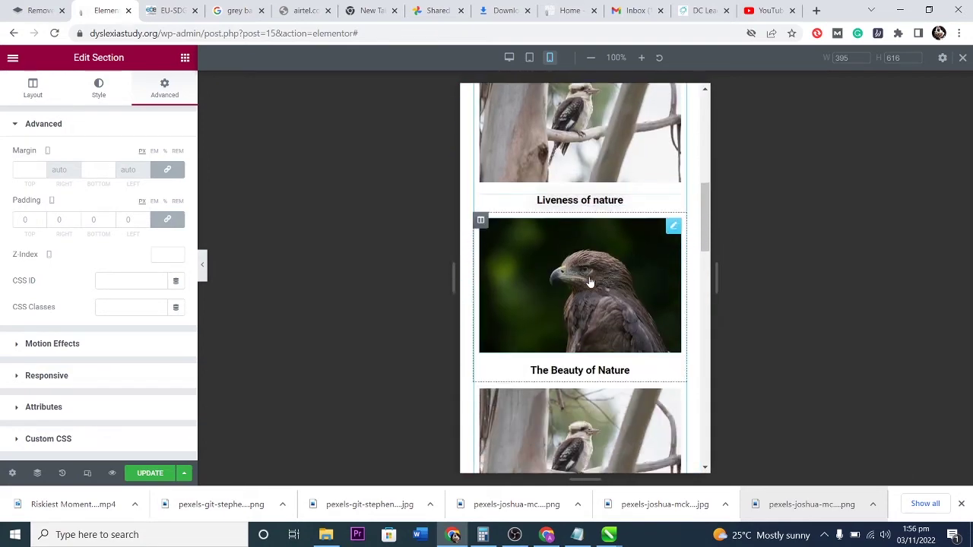
pyautogui.scroll(-15, 589, 281)
pyautogui.scroll(8, 590, 281)
pyautogui.click(509, 58)
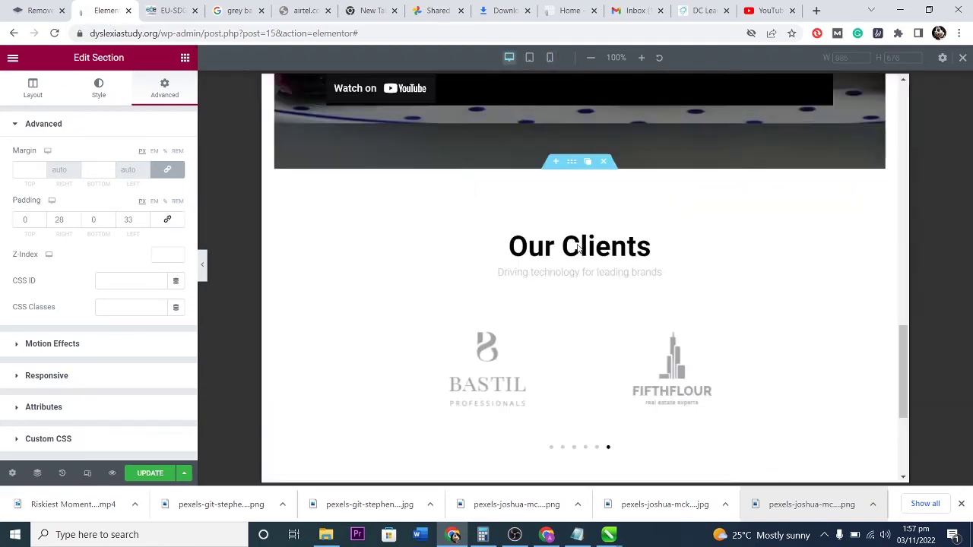
pyautogui.scroll(15, 577, 258)
pyautogui.scroll(-15, 569, 263)
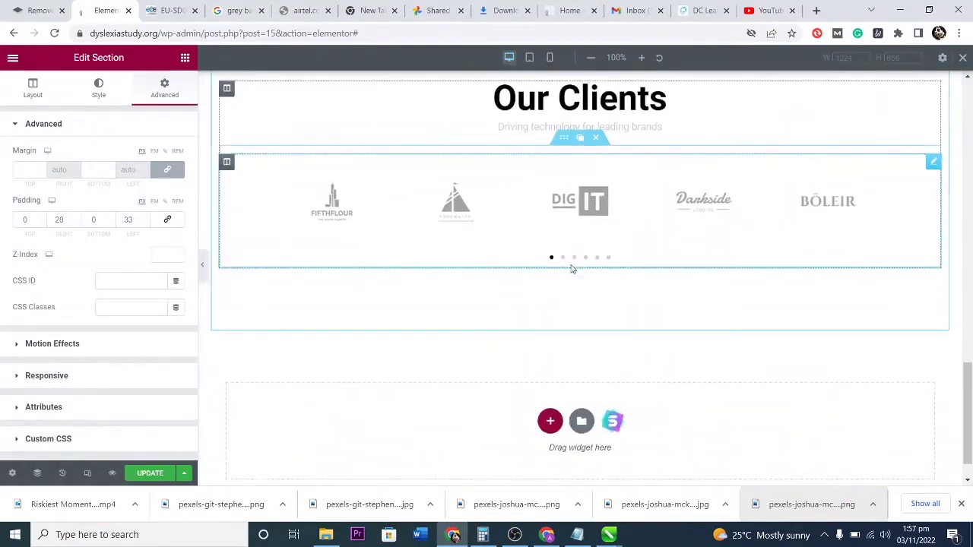
pyautogui.scroll(-1, 566, 304)
# Insert the About Company template block from the Library into the empty area at the page bottom.
pyautogui.click(551, 378)
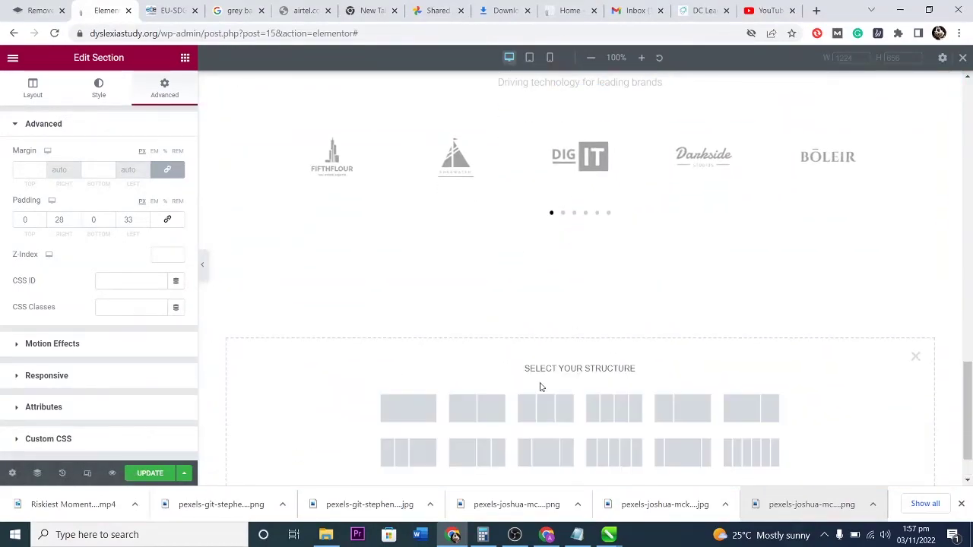
pyautogui.click(915, 356)
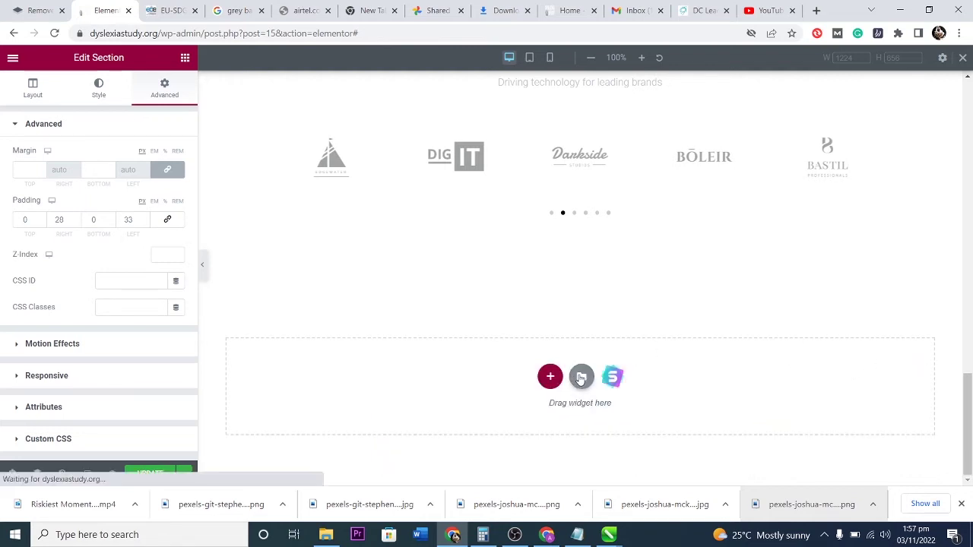
pyautogui.click(581, 377)
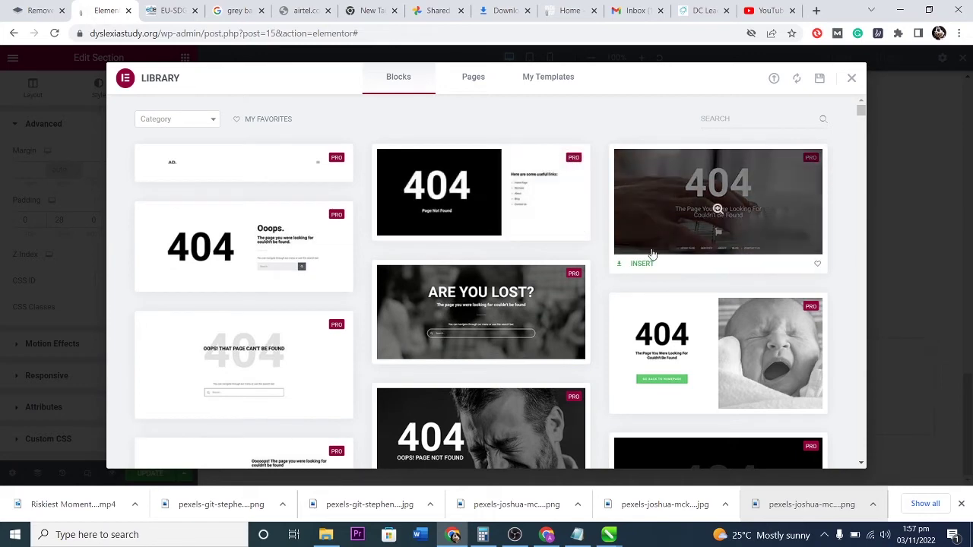
pyautogui.scroll(-3, 471, 335)
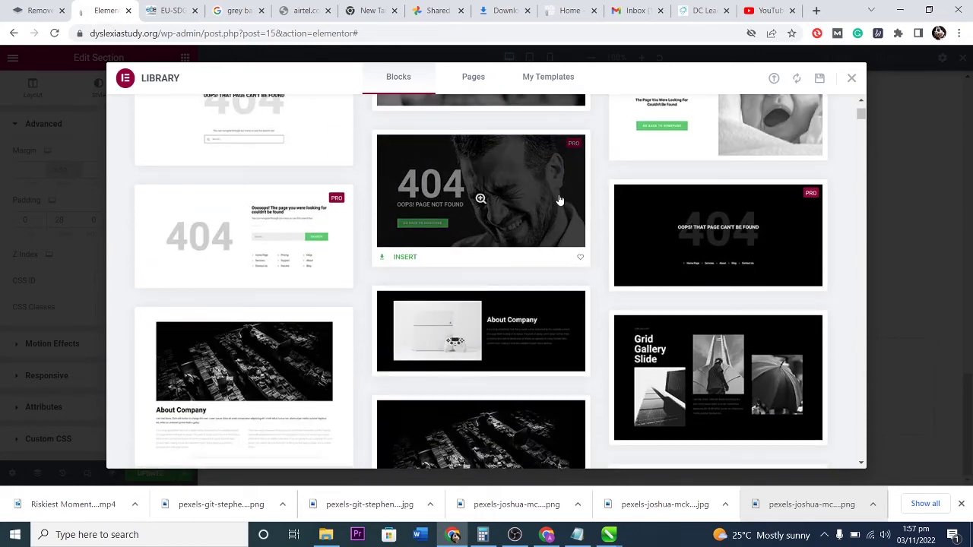
pyautogui.click(537, 315)
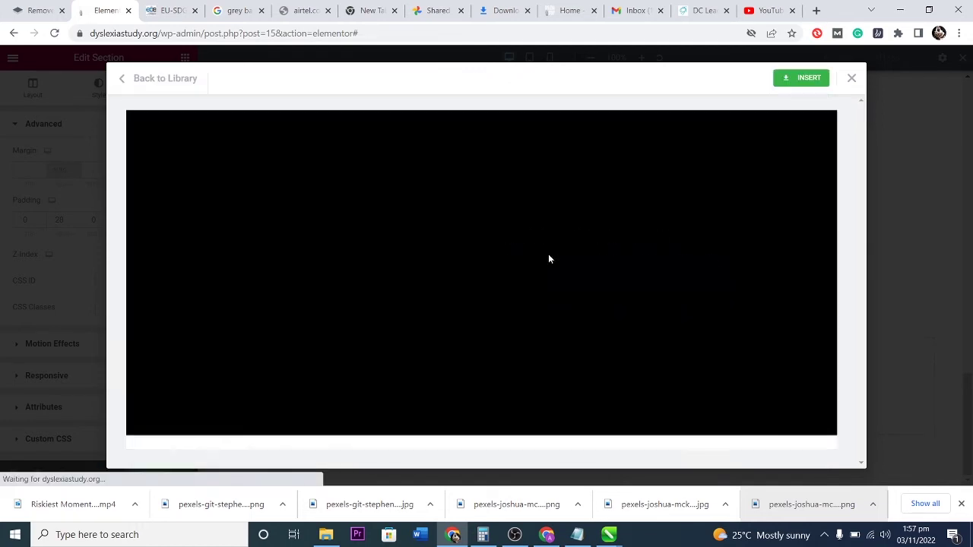
pyautogui.click(807, 78)
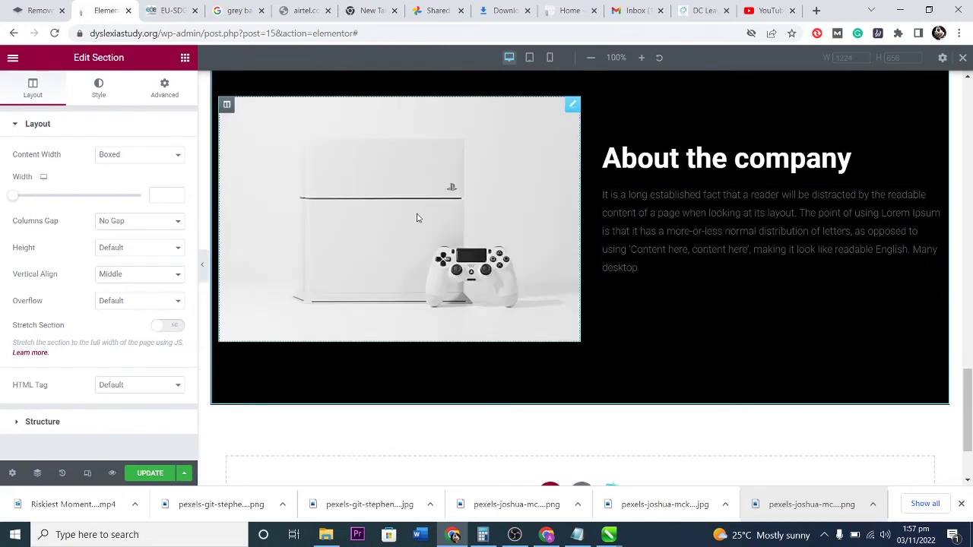
# Try the vintage cameras photo as the About picture, then undo back to the console image.
pyautogui.click(419, 221)
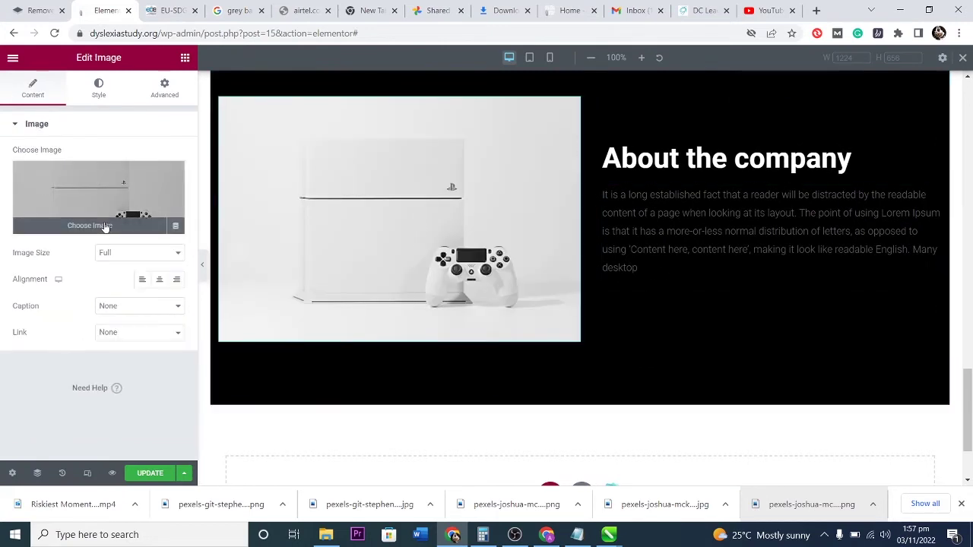
pyautogui.click(104, 226)
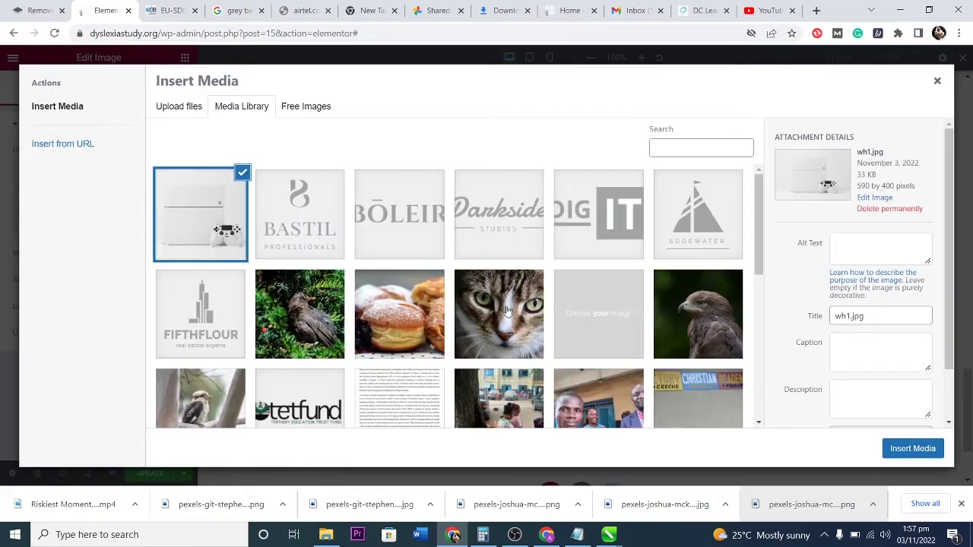
pyautogui.scroll(-4, 410, 305)
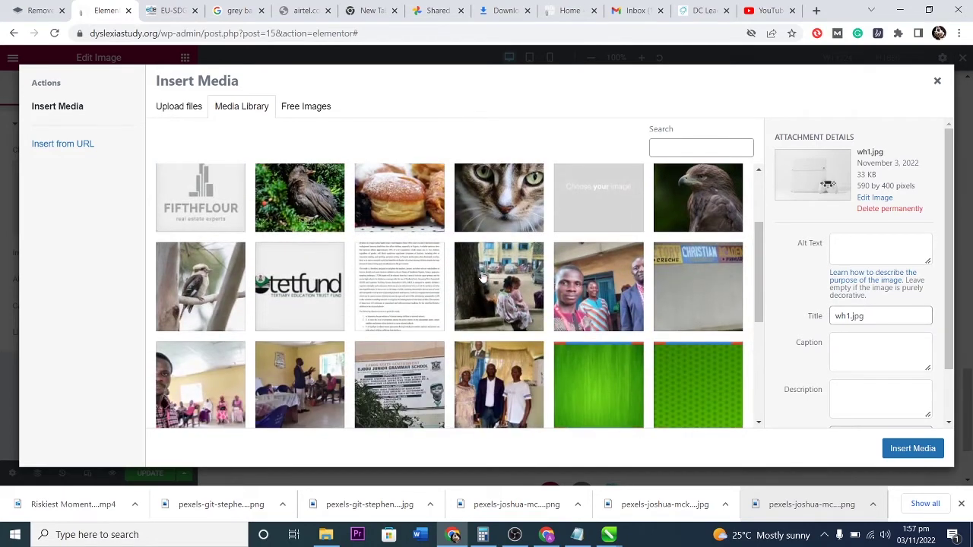
pyautogui.scroll(-2, 422, 308)
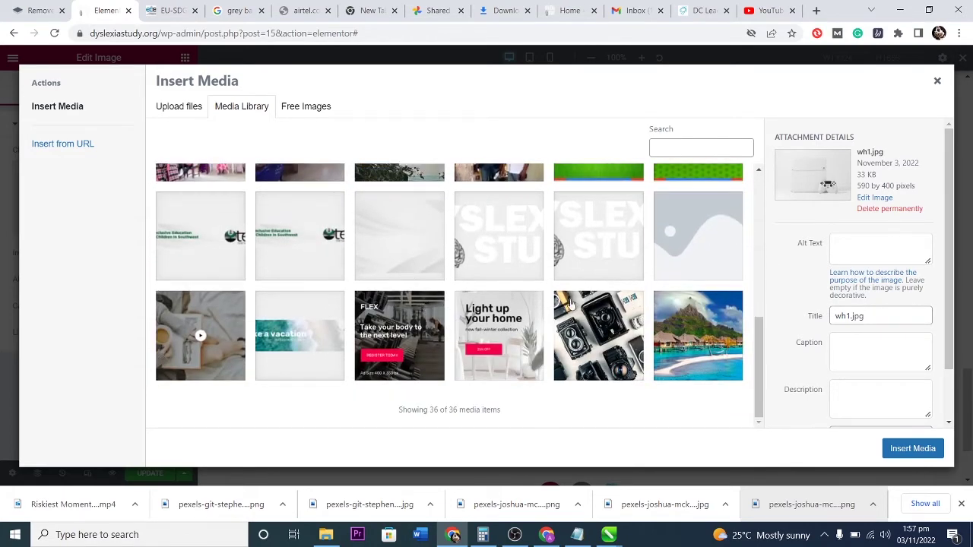
pyautogui.click(600, 319)
pyautogui.click(893, 450)
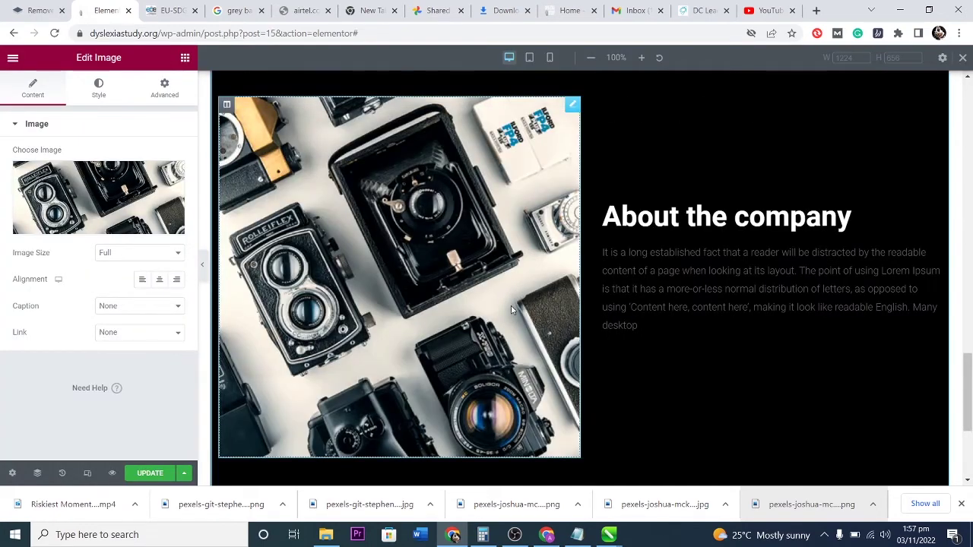
pyautogui.scroll(2, 513, 307)
pyautogui.scroll(-2, 655, 249)
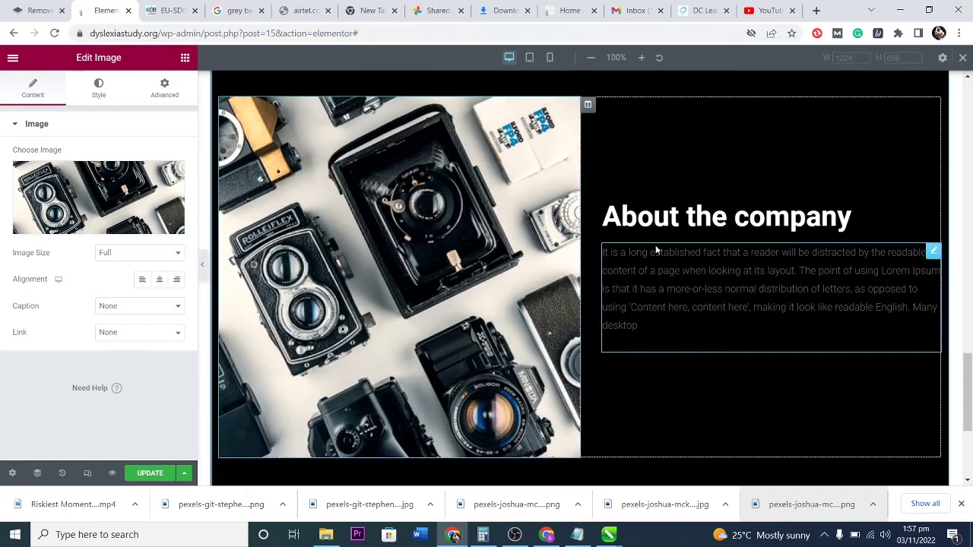
pyautogui.scroll(-3, 537, 295)
pyautogui.scroll(4, 536, 293)
pyautogui.scroll(-2, 535, 296)
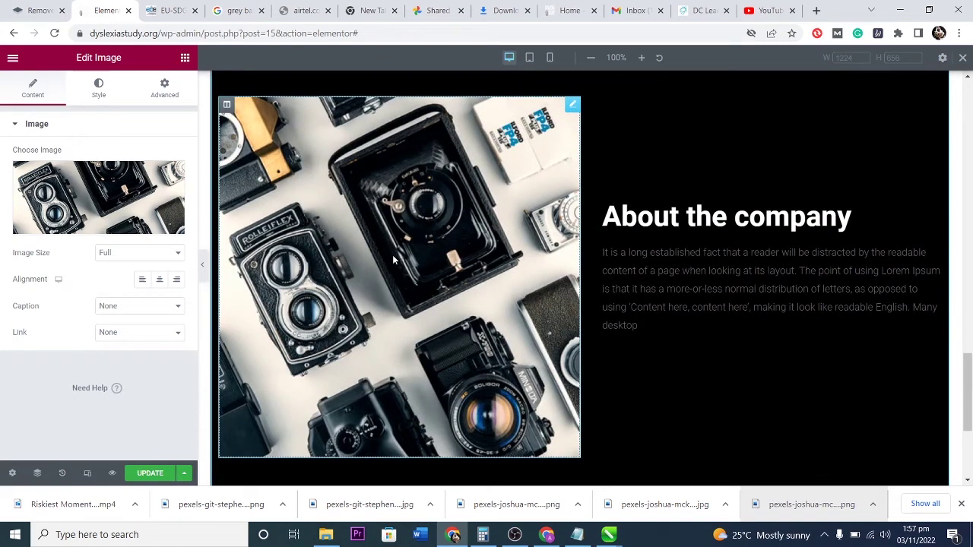
pyautogui.hotkey('ctrl', 'z')
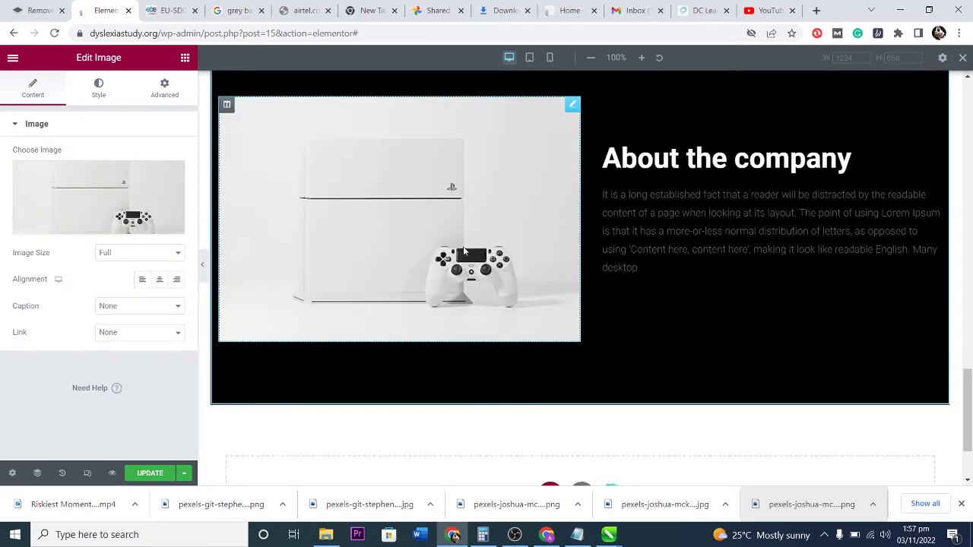
# Replace the About picture with the woman-reading Video-Image.png.
pyautogui.click(107, 204)
pyautogui.click(486, 327)
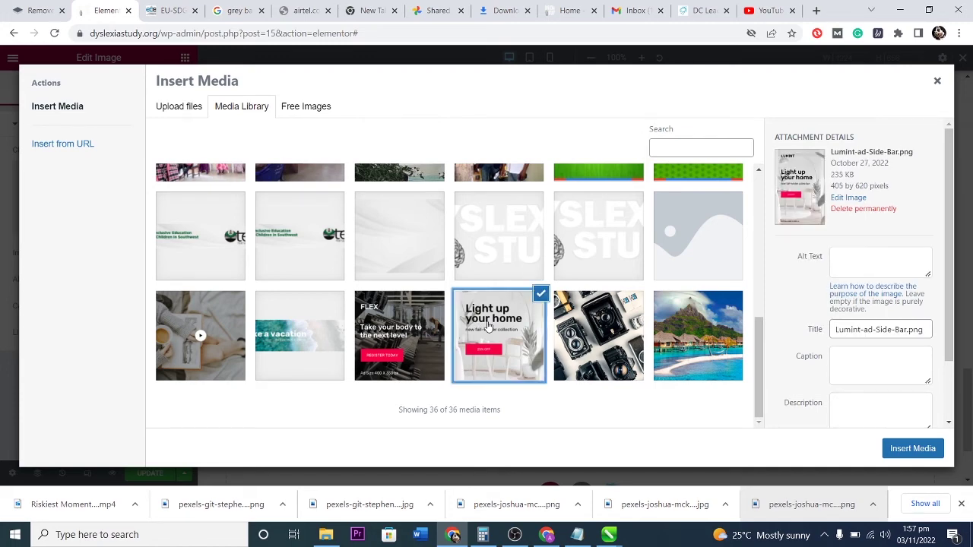
pyautogui.click(597, 323)
pyautogui.click(701, 321)
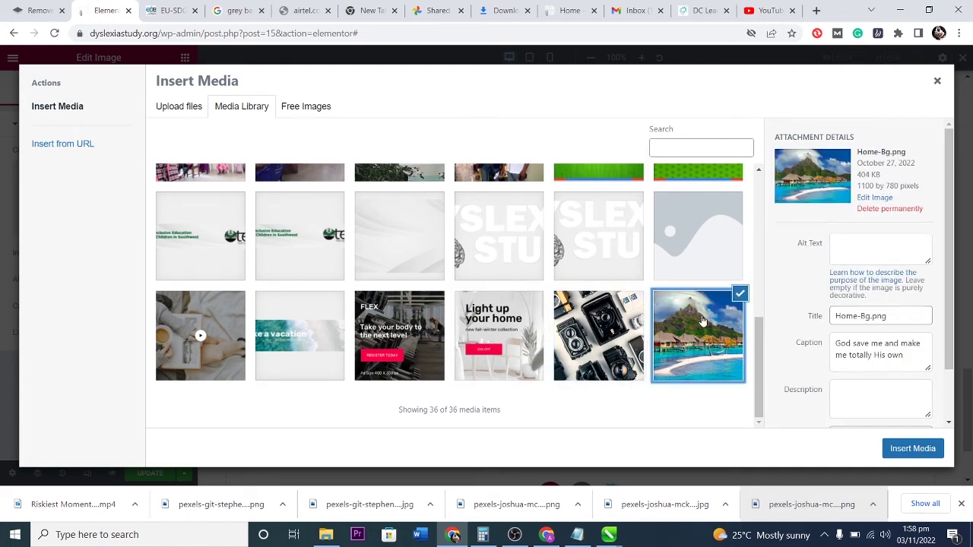
pyautogui.click(211, 252)
pyautogui.click(197, 324)
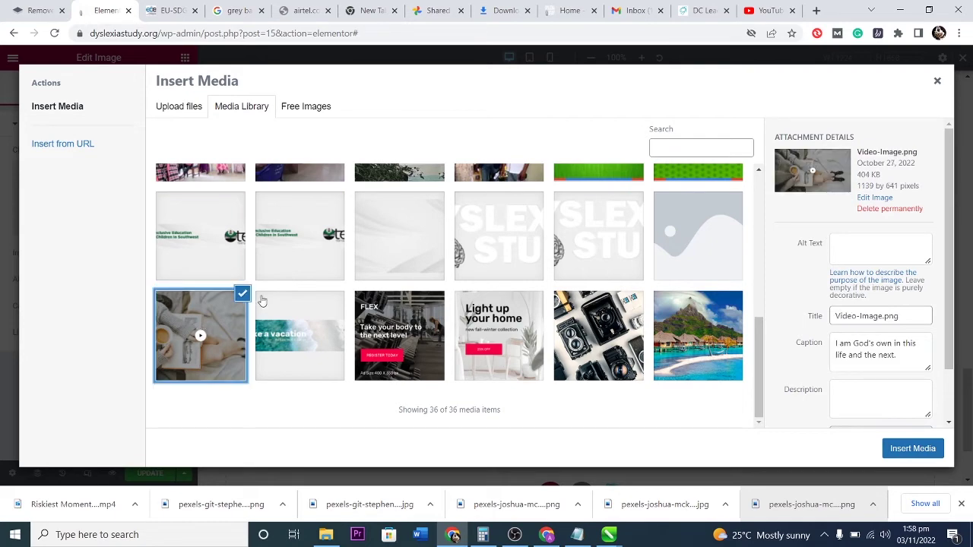
pyautogui.click(910, 448)
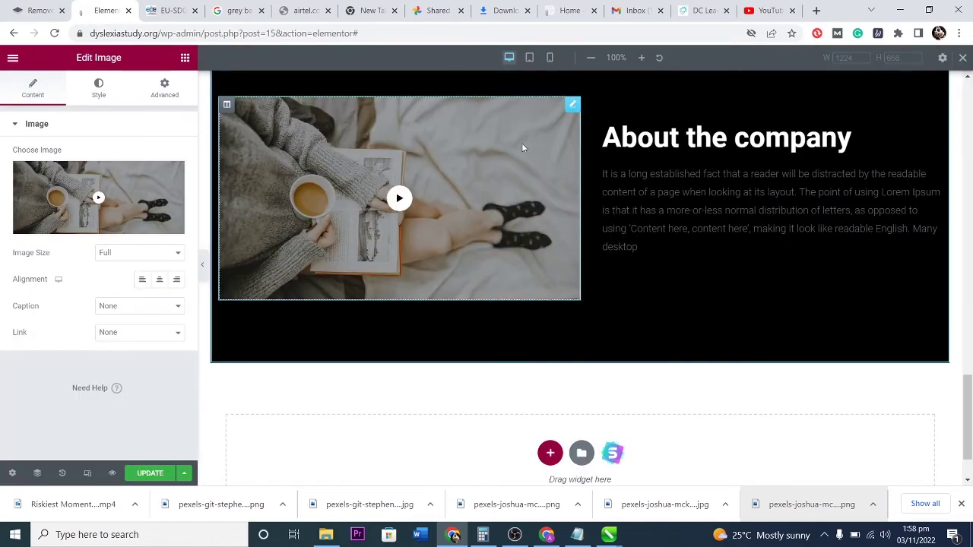
pyautogui.scroll(2, 692, 270)
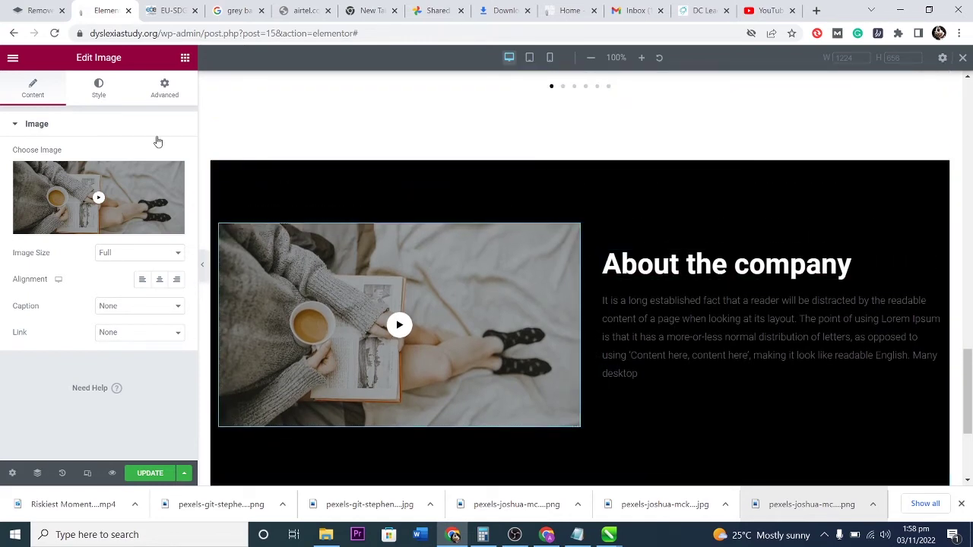
# Drag a Button widget below the about text.
pyautogui.click(184, 59)
pyautogui.scroll(-2, 82, 261)
pyautogui.scroll(2, 72, 246)
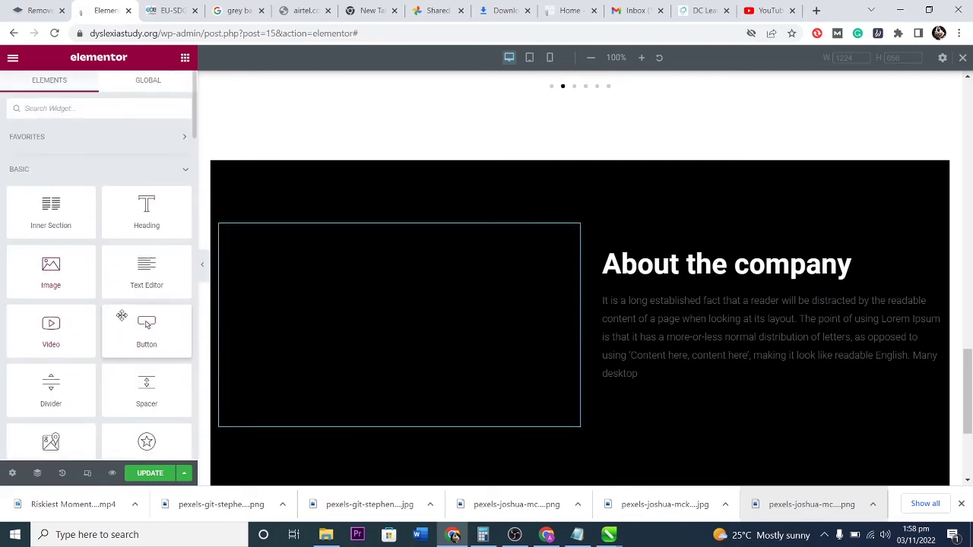
pyautogui.scroll(-1, 114, 314)
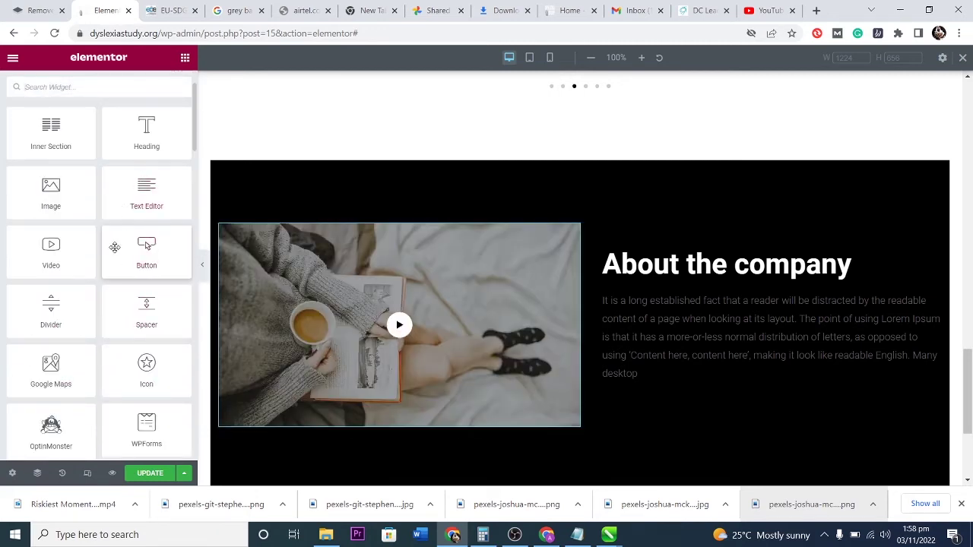
pyautogui.moveTo(146, 251); pyautogui.dragTo(680, 388)
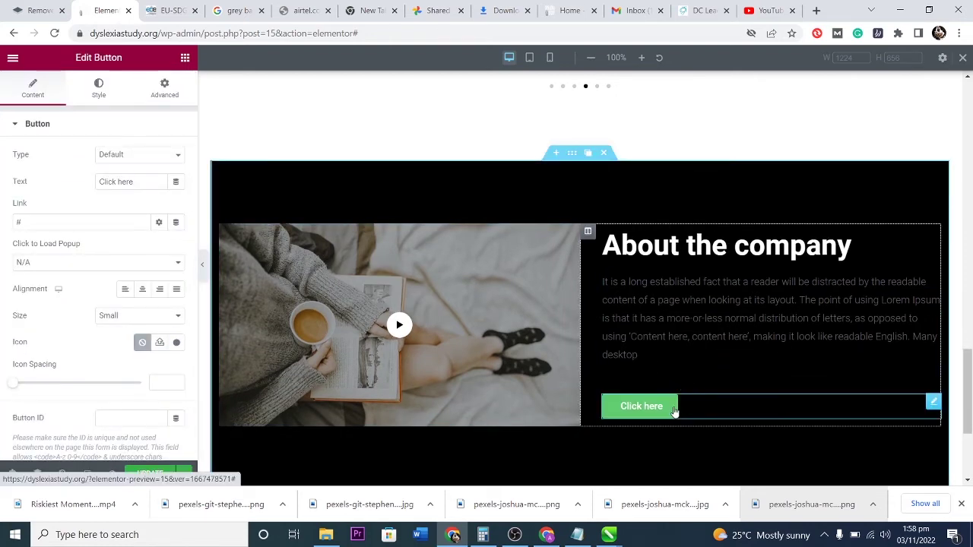
# Label the button 'Know more' and link it to /about.
pyautogui.click(98, 182)
pyautogui.write('Know mor')
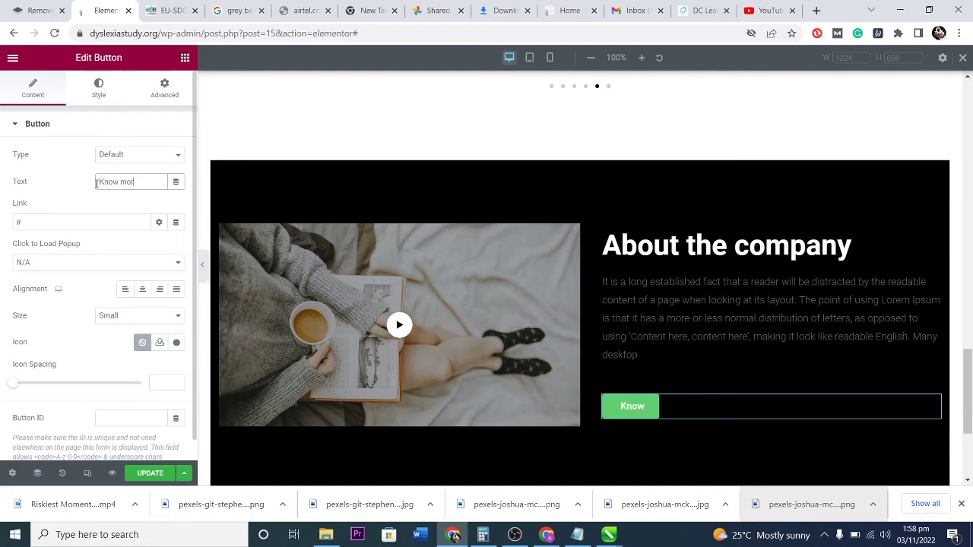
pyautogui.click(25, 223)
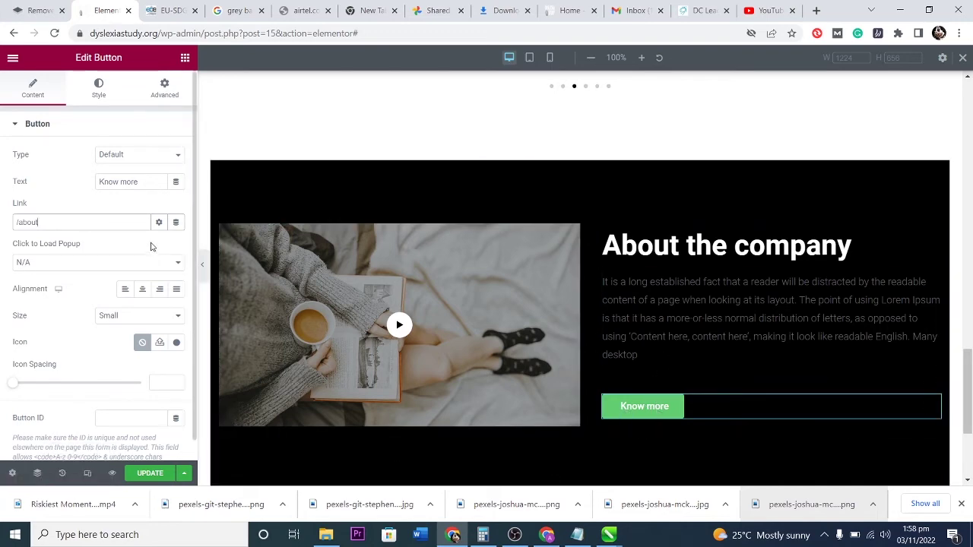
pyautogui.click(97, 86)
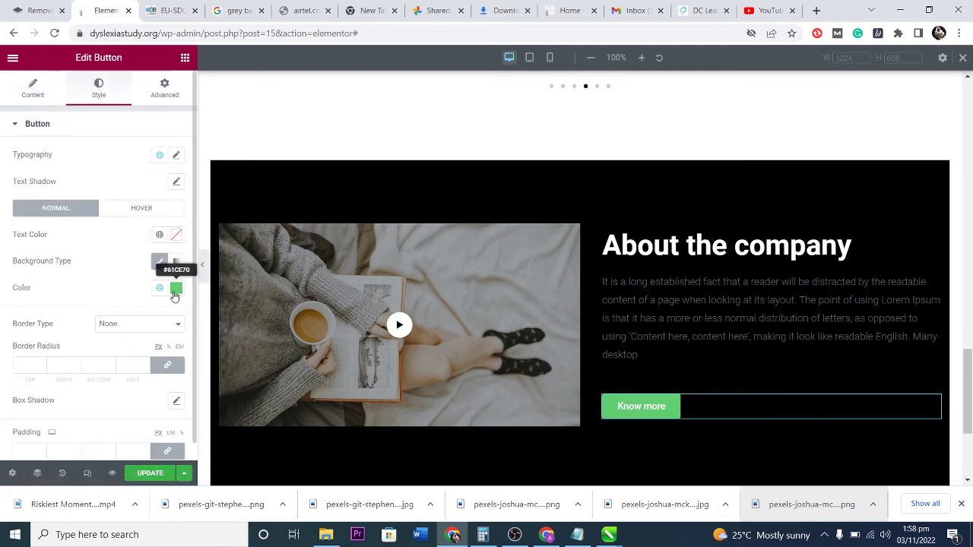
# Give the Know more button a white #FFFFFF background and black #000000 text.
pyautogui.click(174, 296)
pyautogui.write('#FFFFFF')
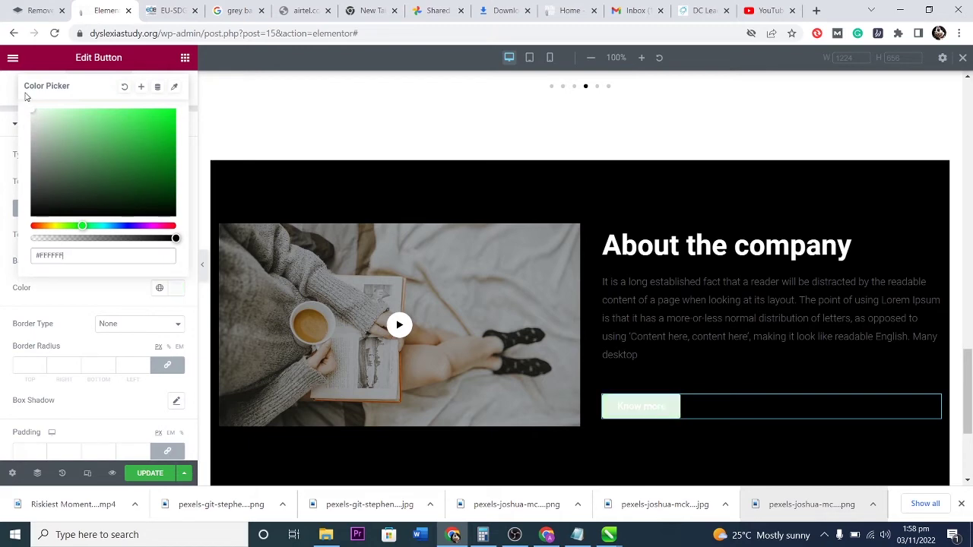
pyautogui.click(86, 285)
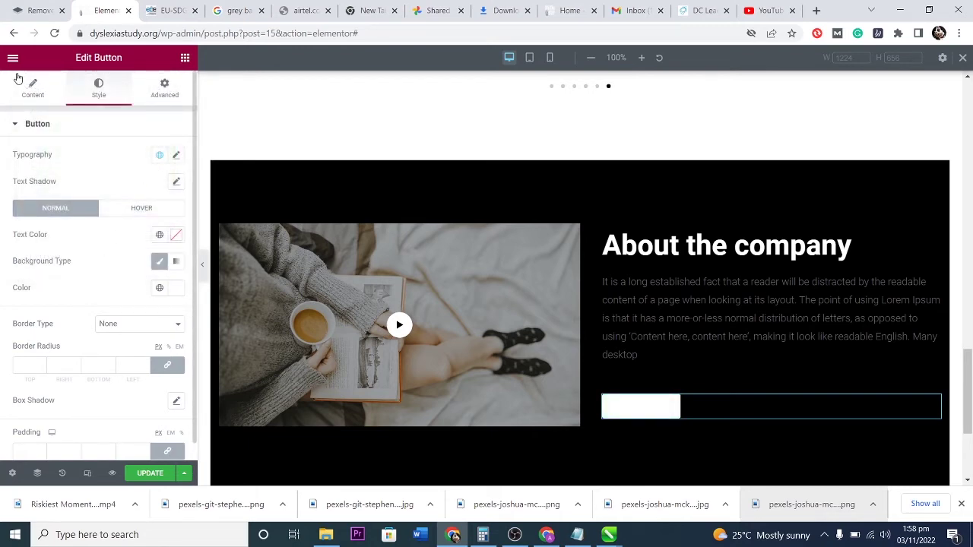
pyautogui.click(176, 236)
pyautogui.click(148, 294)
pyautogui.moveTo(175, 290); pyautogui.dragTo(26, 409)
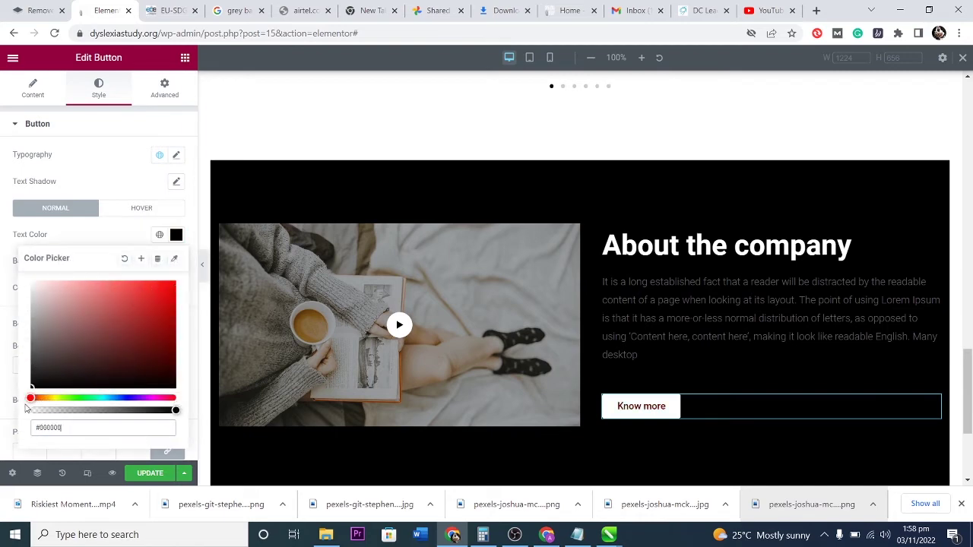
pyautogui.click(99, 235)
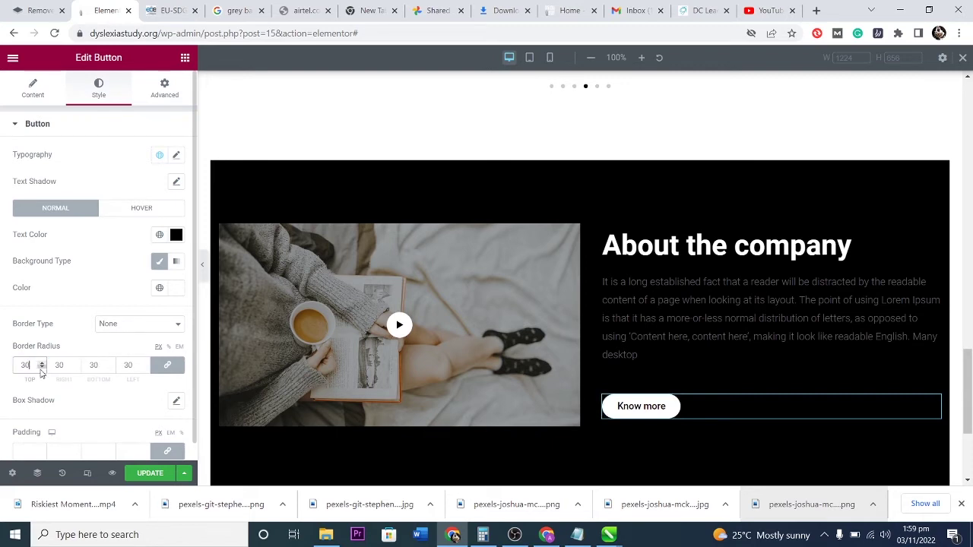
# Reset the button's padding to zero with all sides linked.
pyautogui.scroll(-1, 85, 410)
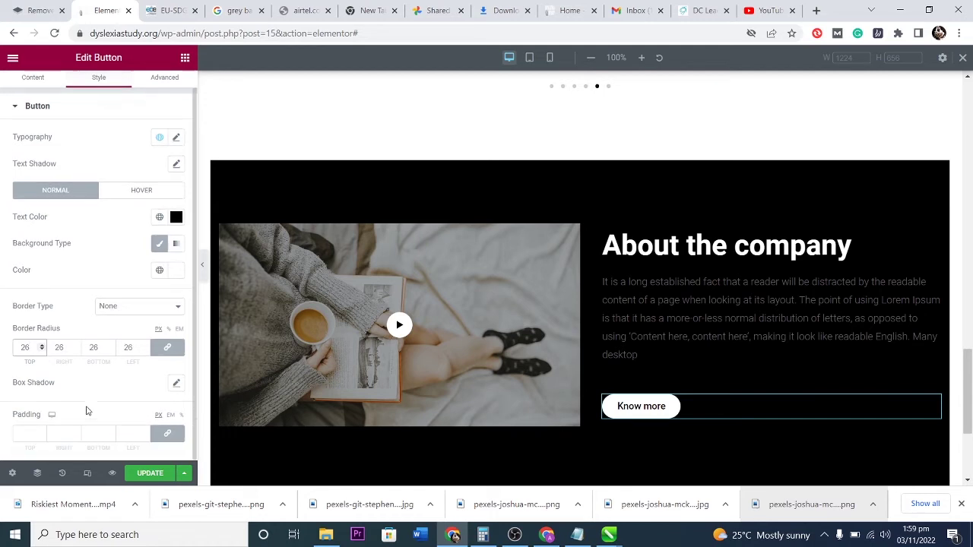
pyautogui.click(42, 431)
pyautogui.tripleClick(42, 436)
pyautogui.click(41, 432)
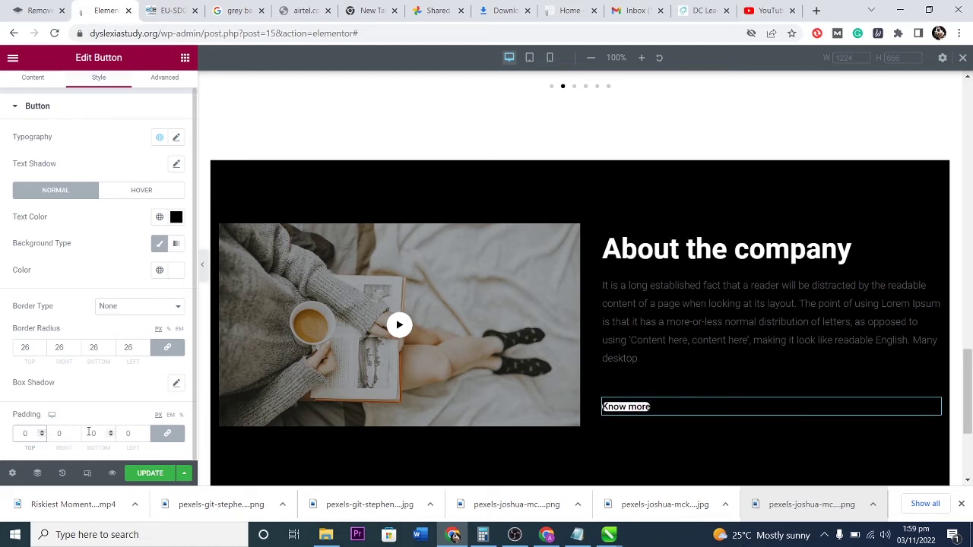
pyautogui.click(78, 432)
pyautogui.click(78, 432)
pyautogui.click(78, 432)
pyautogui.click(78, 432)
pyautogui.click(78, 433)
pyautogui.click(77, 432)
pyautogui.click(78, 432)
pyautogui.click(78, 432)
pyautogui.click(77, 432)
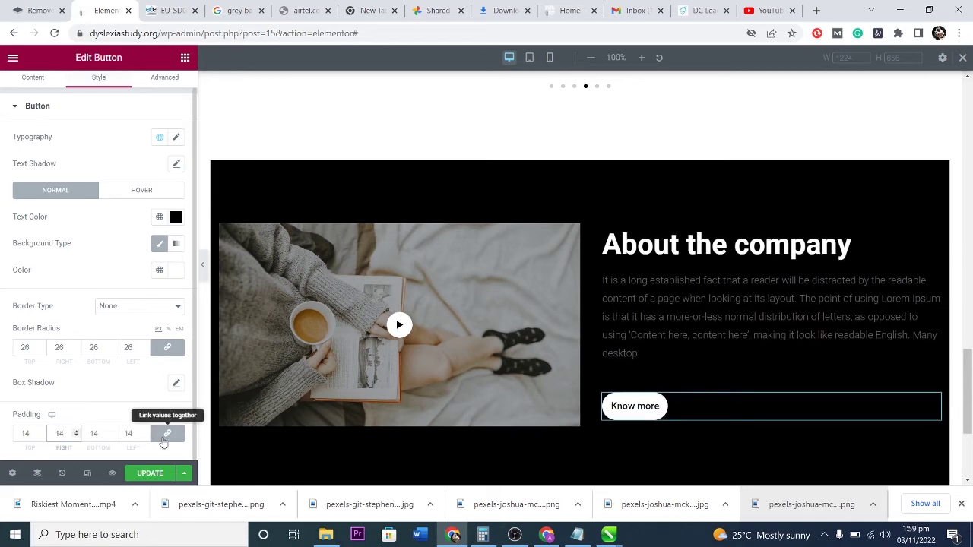
# Unlink the padding and set it to 14, 43, 14, 41 px.
pyautogui.click(166, 435)
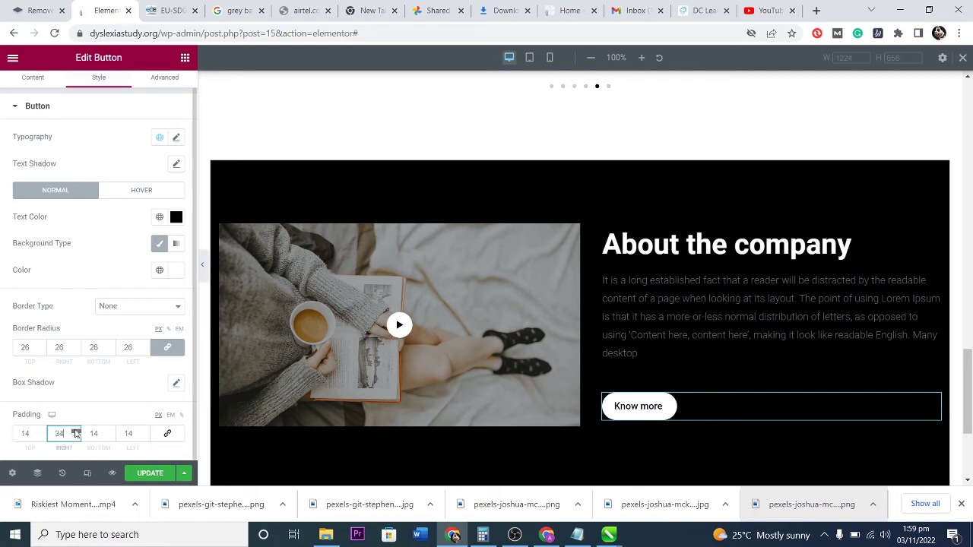
pyautogui.click(145, 431)
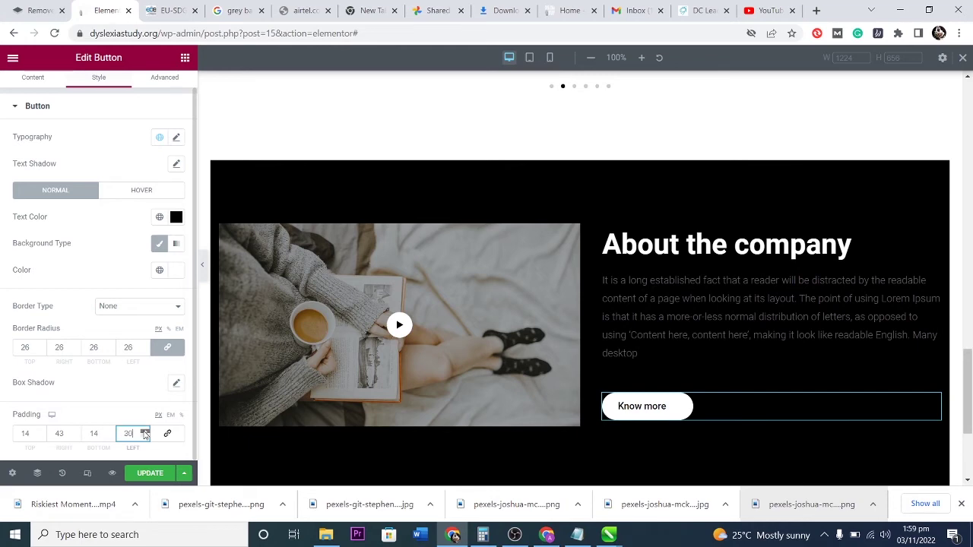
pyautogui.click(145, 432)
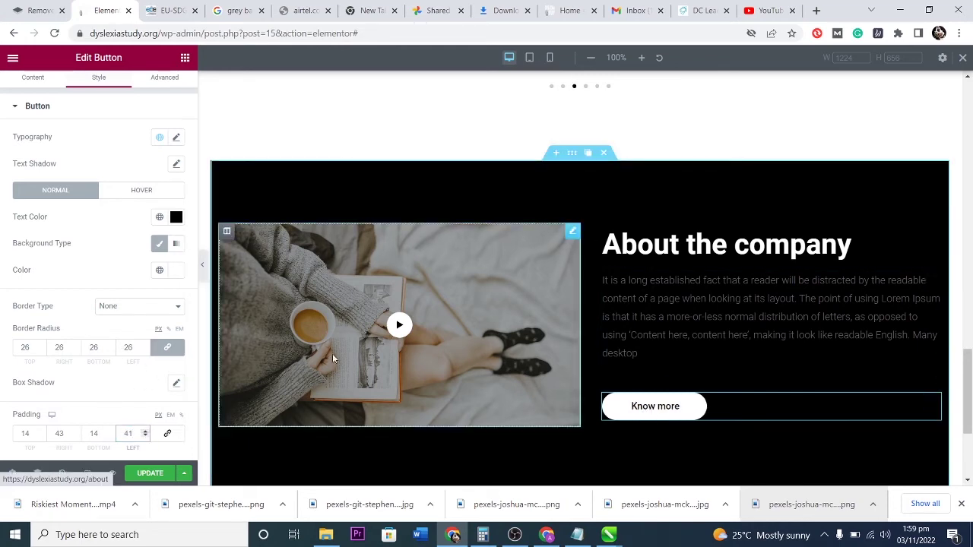
pyautogui.scroll(1, 93, 261)
pyautogui.scroll(-1, 86, 308)
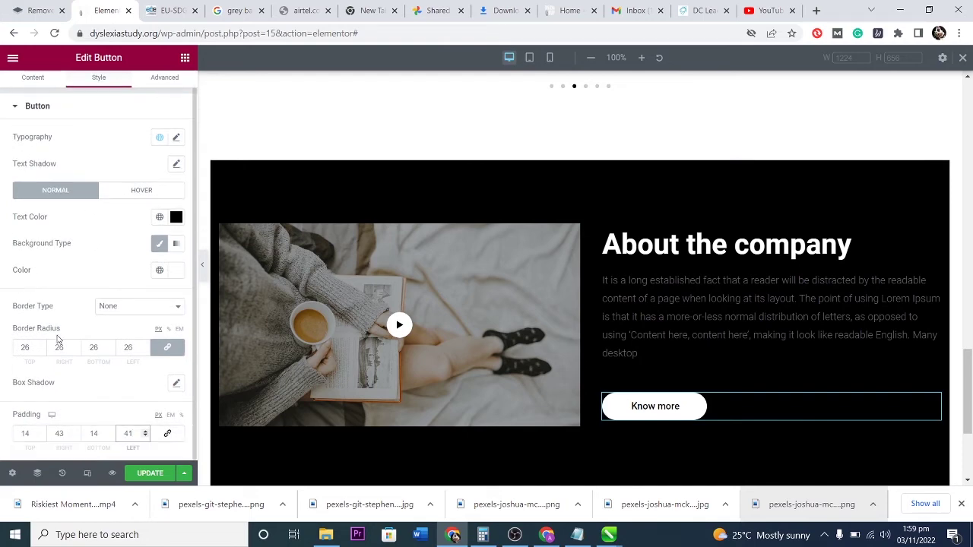
pyautogui.scroll(1, 68, 260)
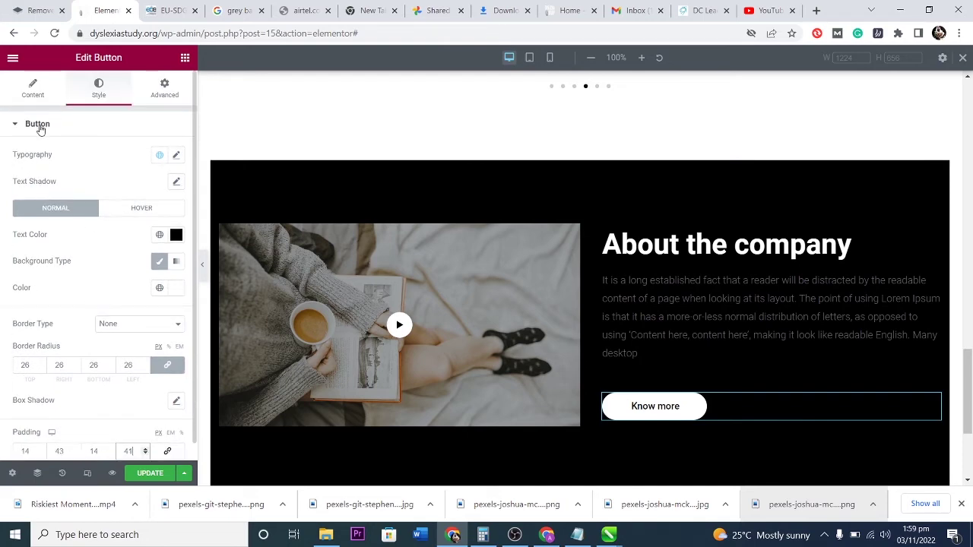
pyautogui.click(39, 131)
# Under the button's Motion Effects, preview Fade In and then Zoom In entrance animations.
pyautogui.click(33, 90)
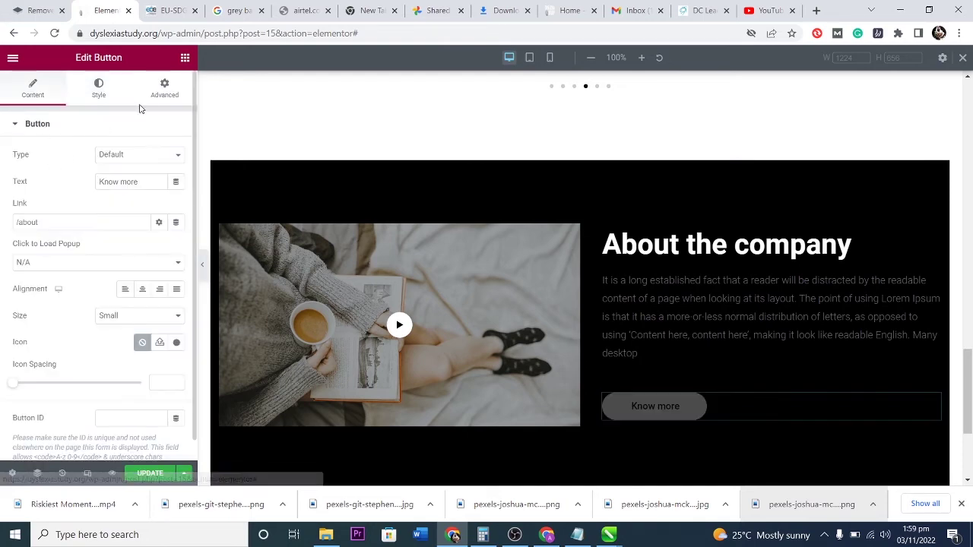
pyautogui.click(164, 88)
pyautogui.scroll(-2, 50, 302)
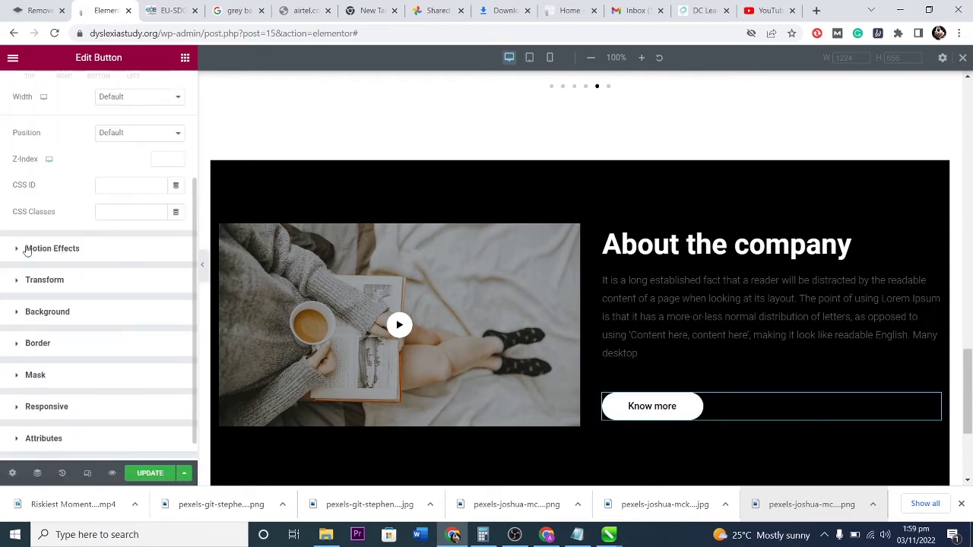
pyautogui.click(27, 250)
pyautogui.click(65, 302)
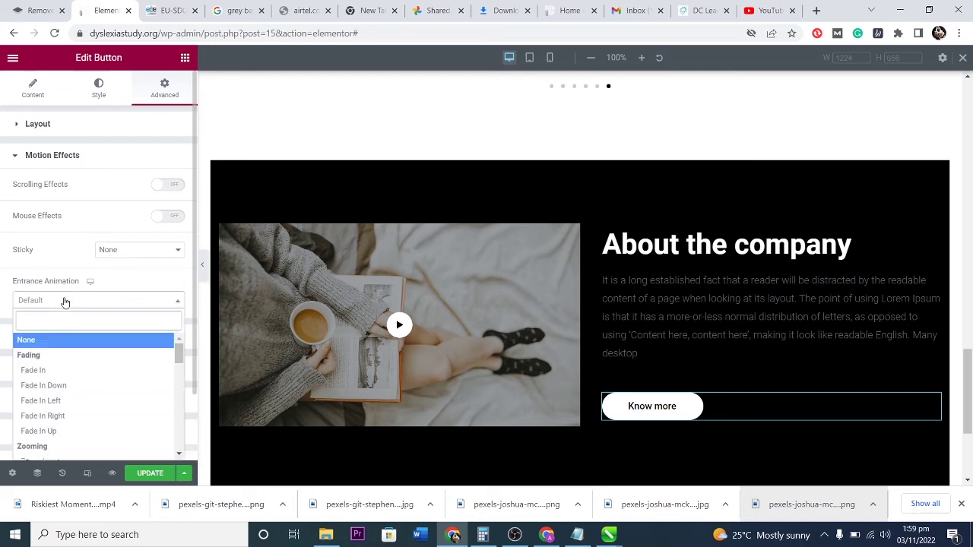
pyautogui.click(51, 372)
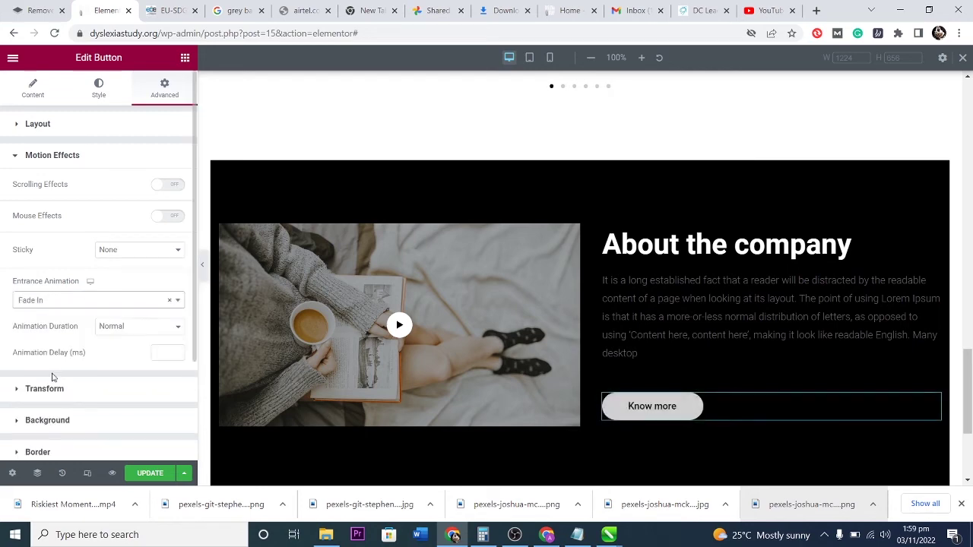
pyautogui.click(61, 301)
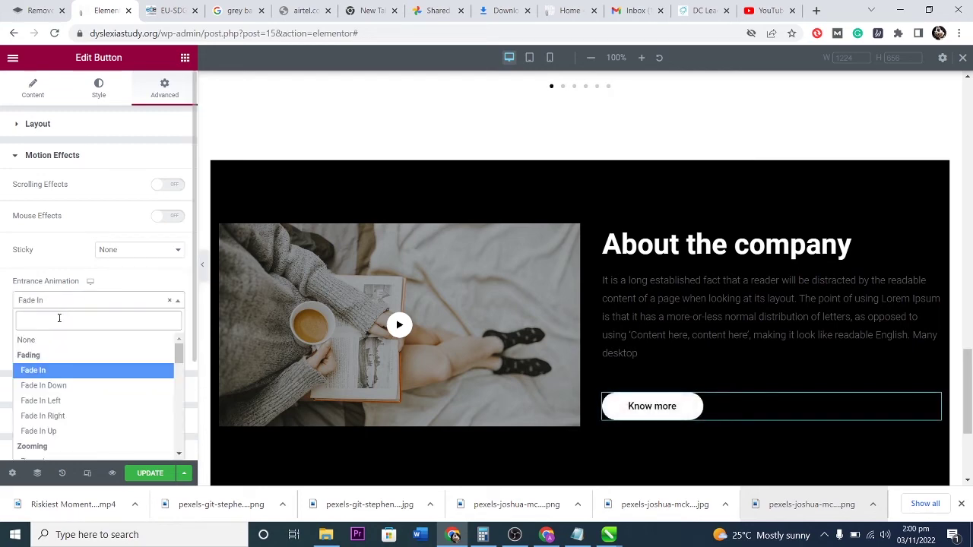
pyautogui.scroll(-1, 62, 400)
pyautogui.click(48, 401)
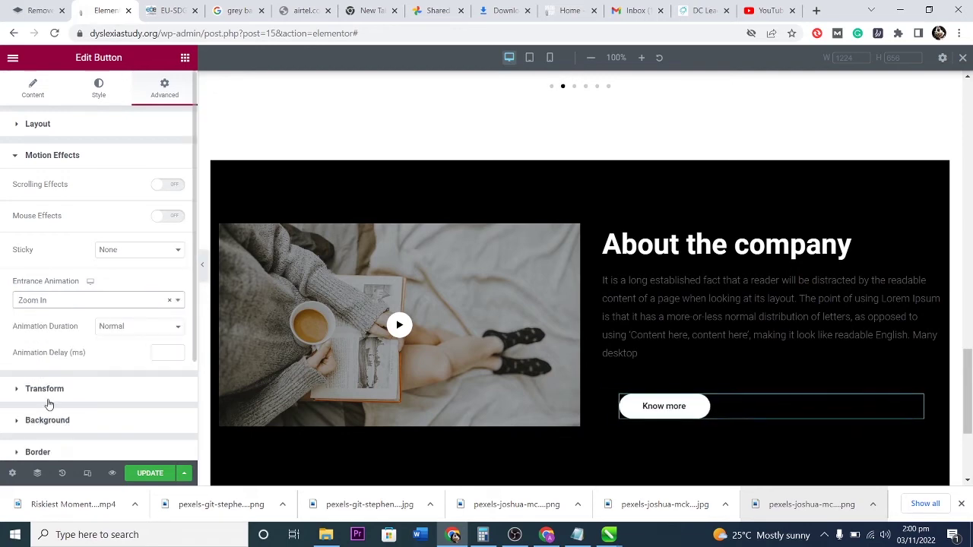
# Try Bounce In and Shake, then clear the entrance animation back to Default.
pyautogui.click(53, 302)
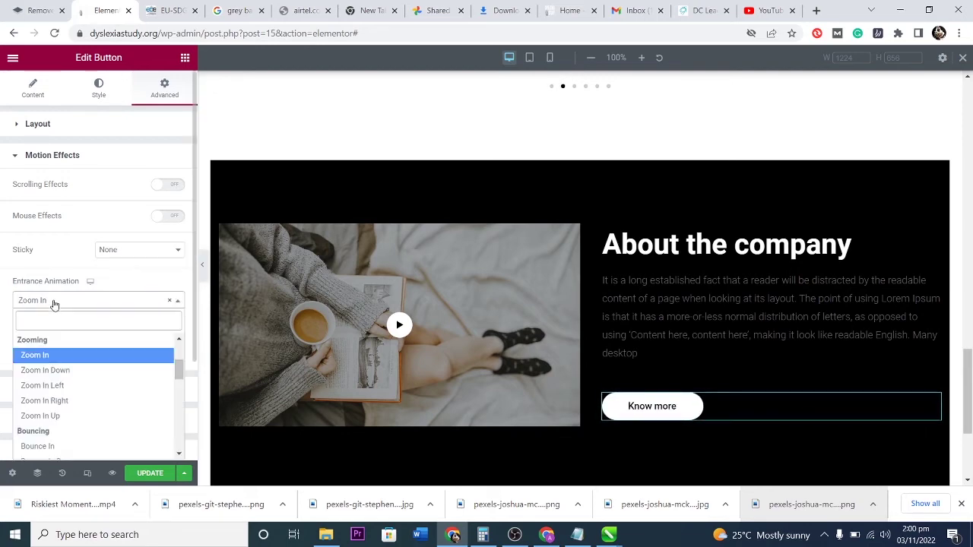
pyautogui.click(55, 445)
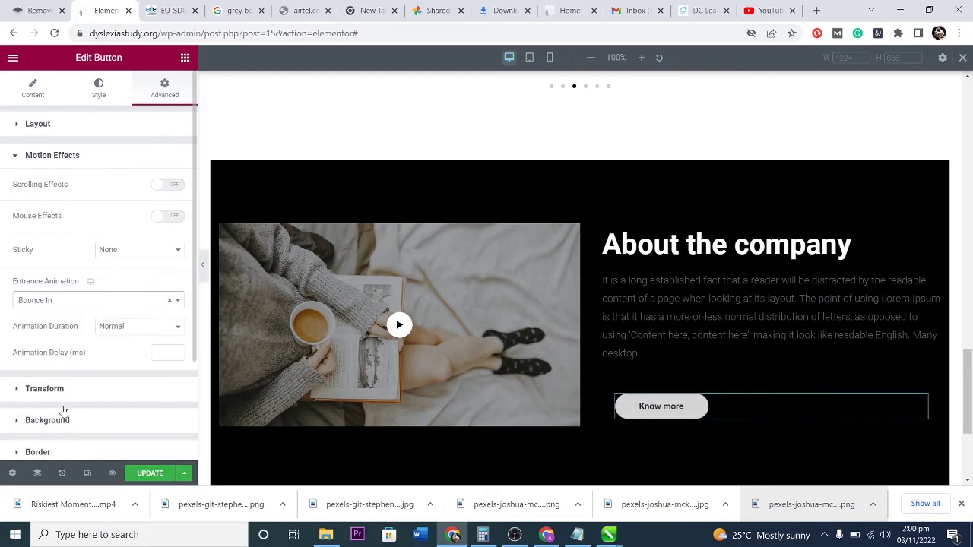
pyautogui.click(53, 302)
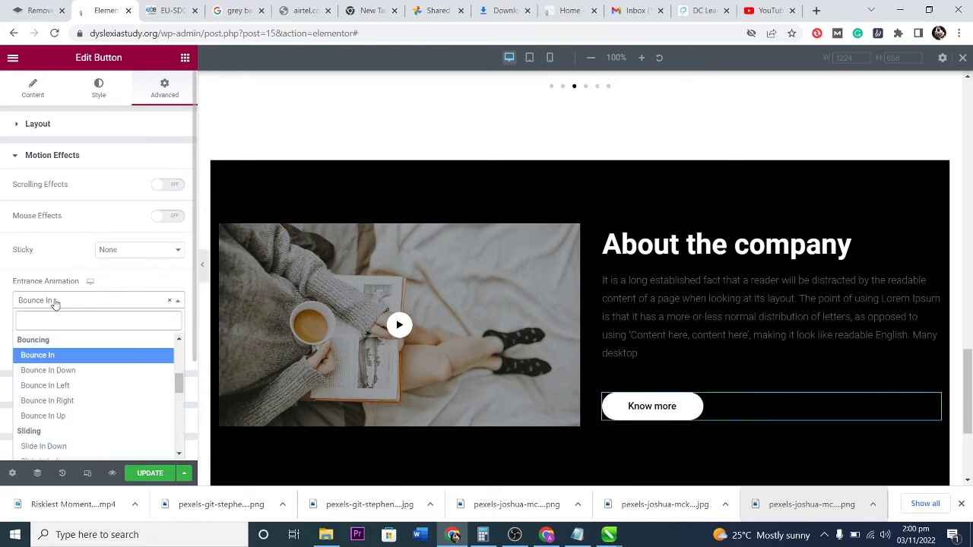
pyautogui.scroll(-5, 67, 417)
pyautogui.click(59, 420)
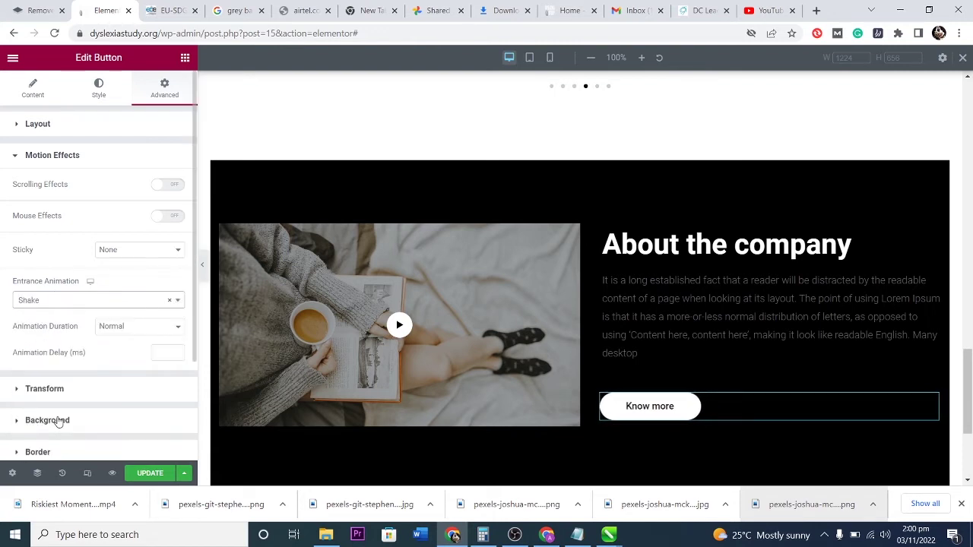
pyautogui.click(169, 303)
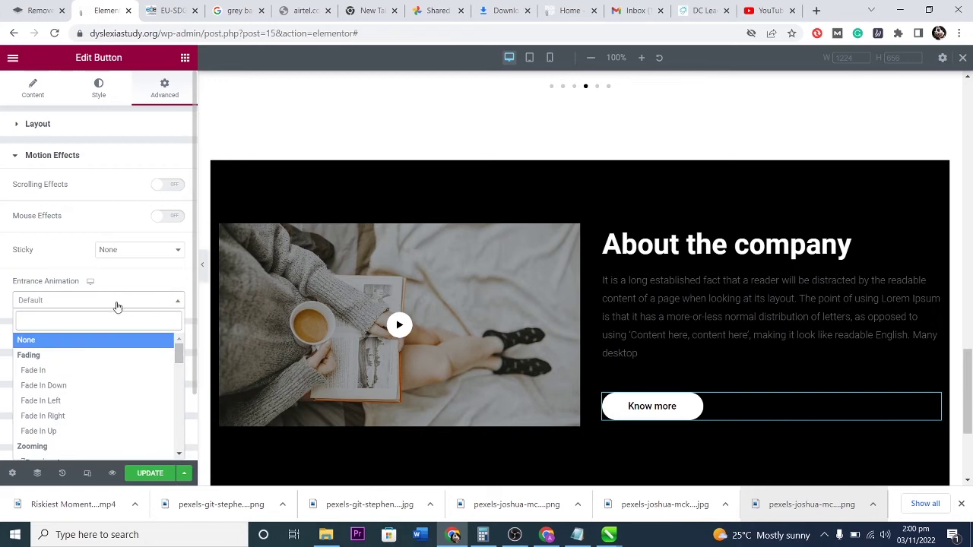
pyautogui.click(150, 281)
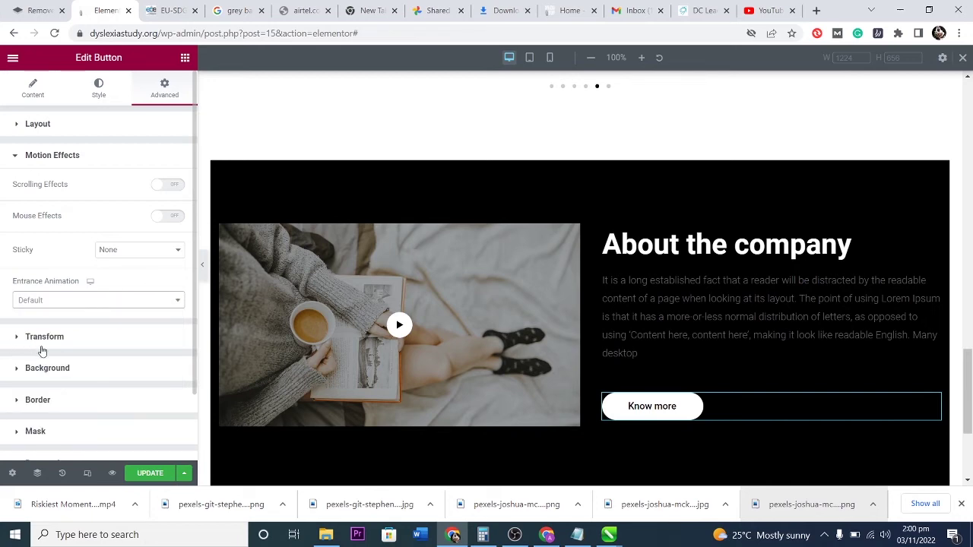
pyautogui.scroll(-1, 54, 367)
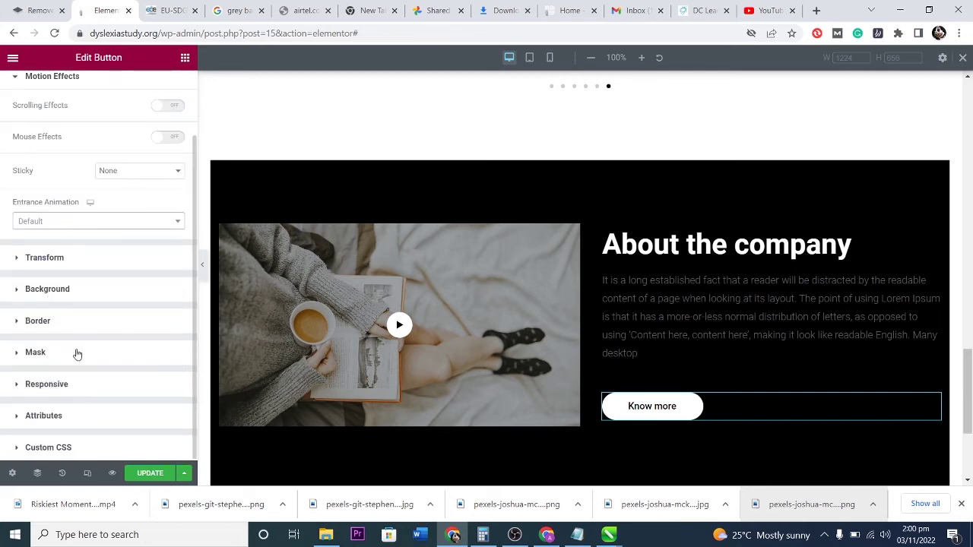
# In mobile preview, turn off Hide On Mobile so the Know more button shows on phones.
pyautogui.click(19, 385)
pyautogui.scroll(-1, 85, 346)
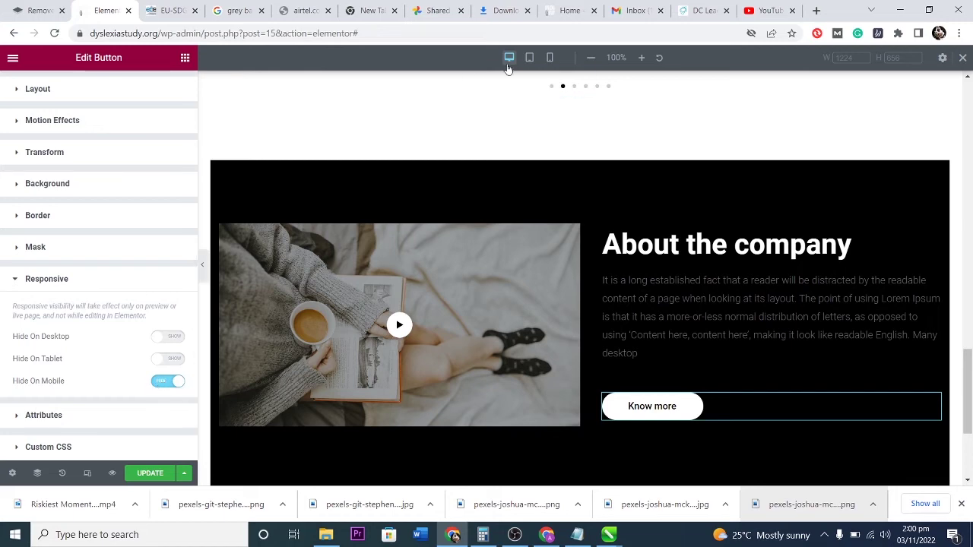
pyautogui.click(550, 57)
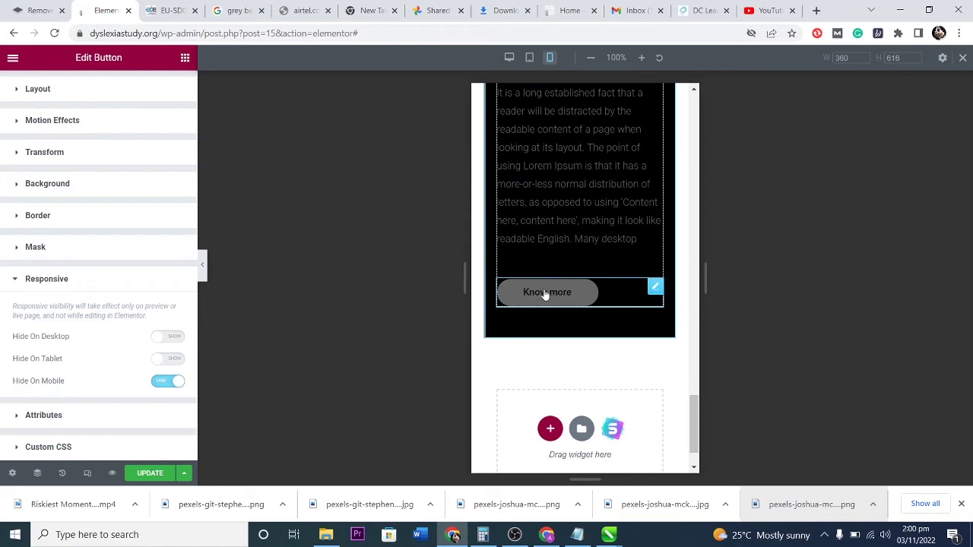
pyautogui.click(155, 383)
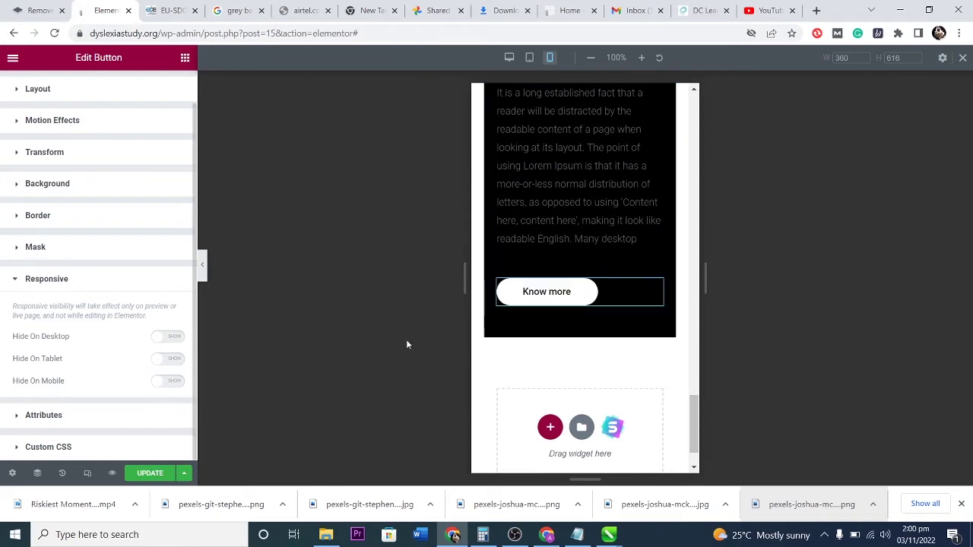
pyautogui.scroll(5, 617, 266)
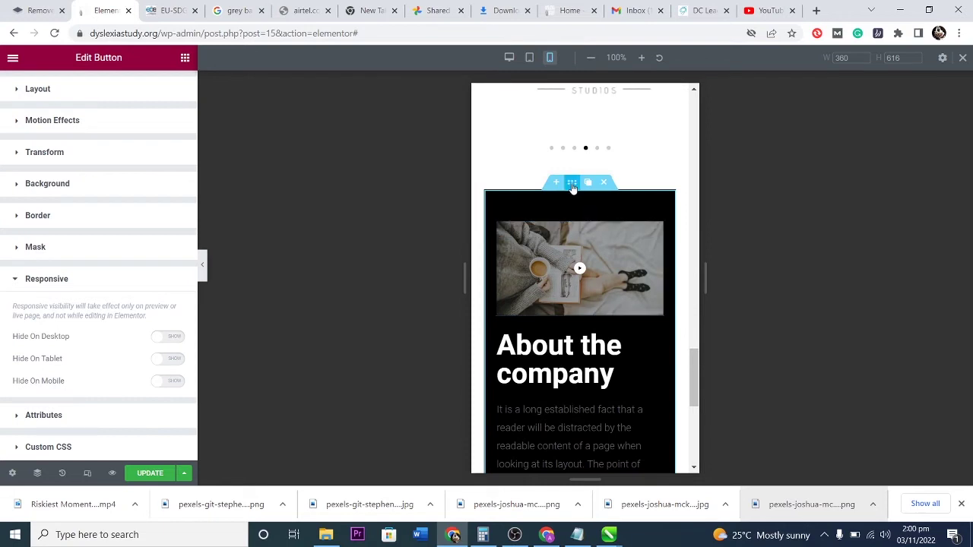
# Test the About the company section's mobile and tablet hide toggles, leaving it shown everywhere.
pyautogui.click(573, 183)
pyautogui.scroll(-1, 128, 374)
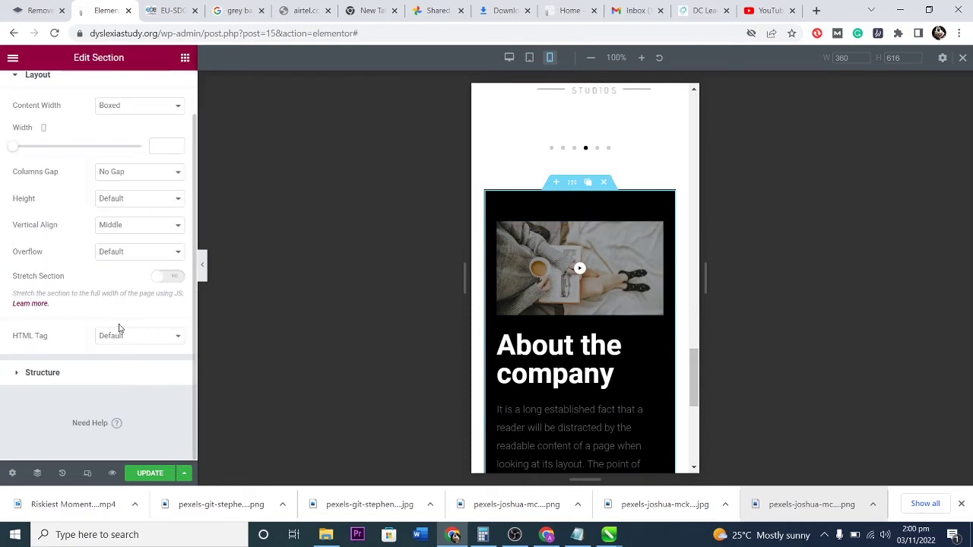
pyautogui.scroll(1, 119, 319)
pyautogui.click(165, 89)
pyautogui.scroll(-1, 40, 369)
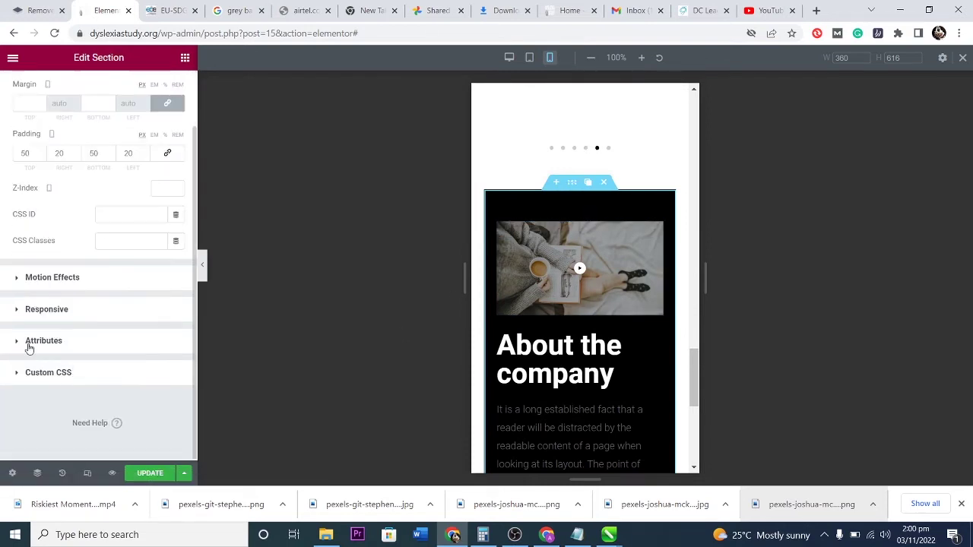
pyautogui.click(20, 308)
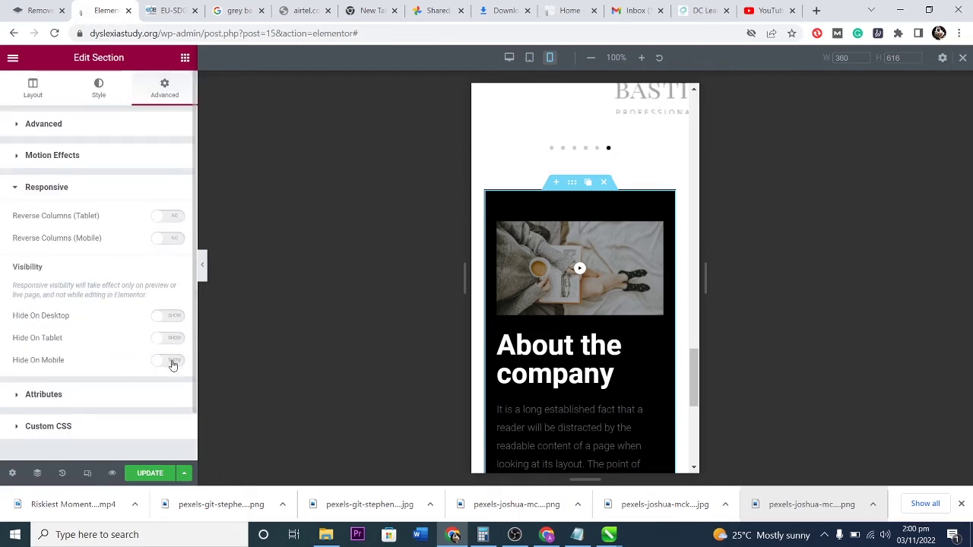
pyautogui.click(173, 363)
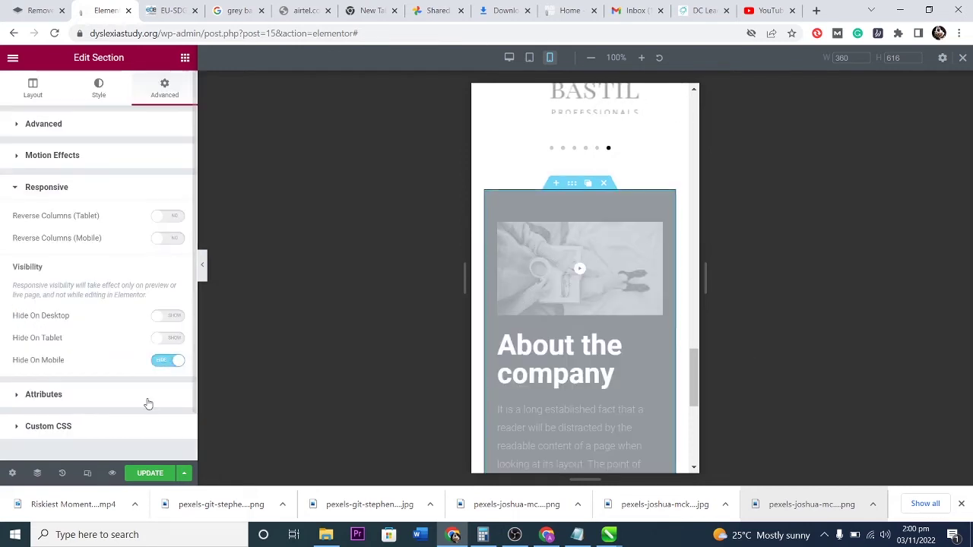
pyautogui.click(173, 340)
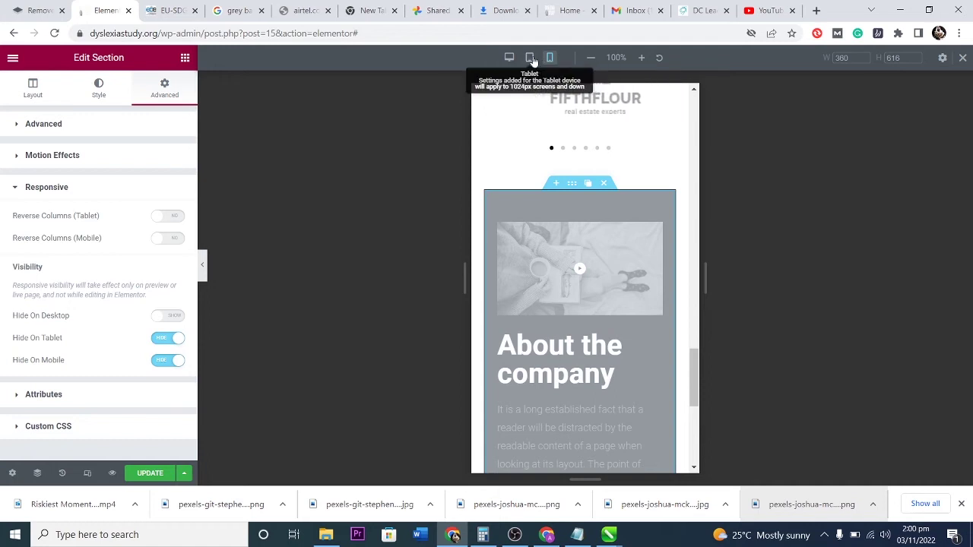
pyautogui.click(531, 58)
pyautogui.scroll(5, 549, 254)
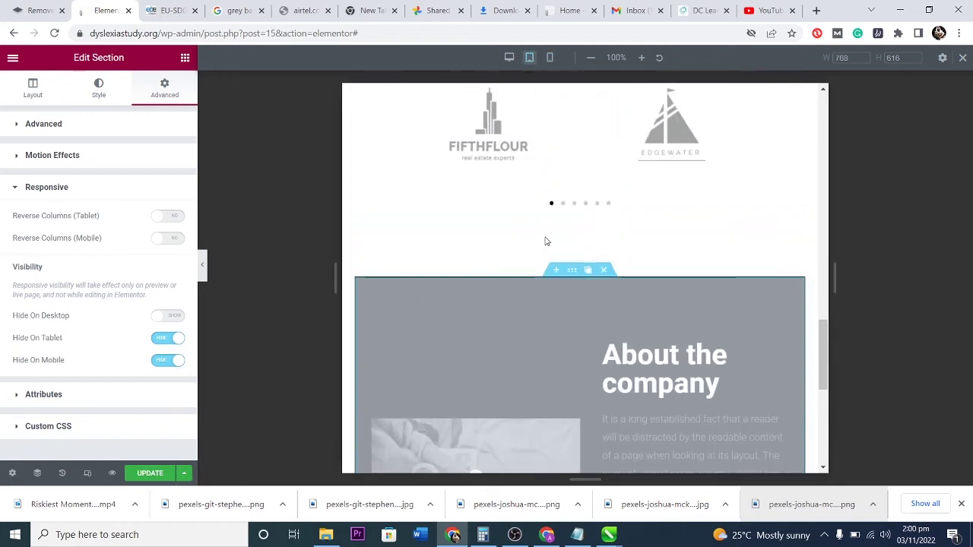
pyautogui.click(159, 343)
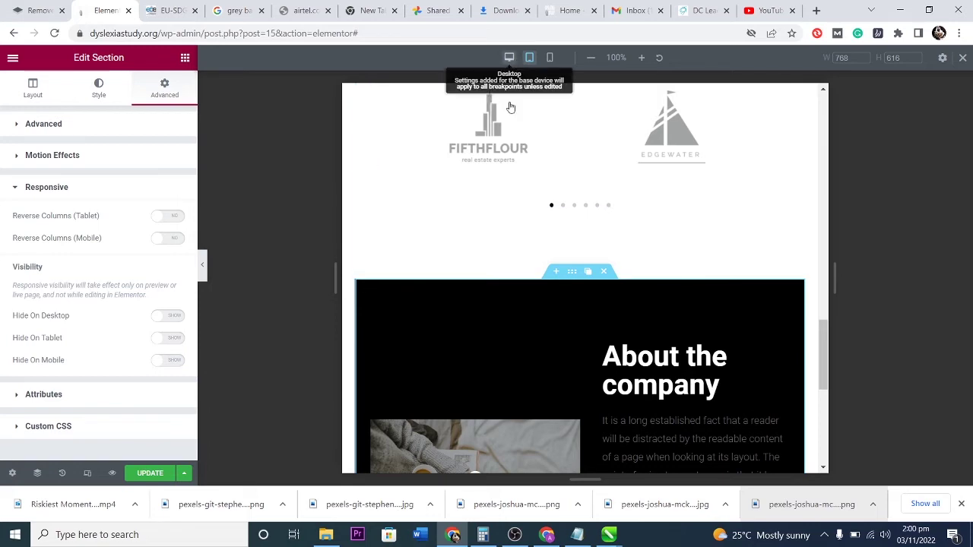
pyautogui.click(509, 58)
pyautogui.scroll(-3, 608, 365)
# Centre-align the Know more button within its column.
pyautogui.scroll(2, 612, 342)
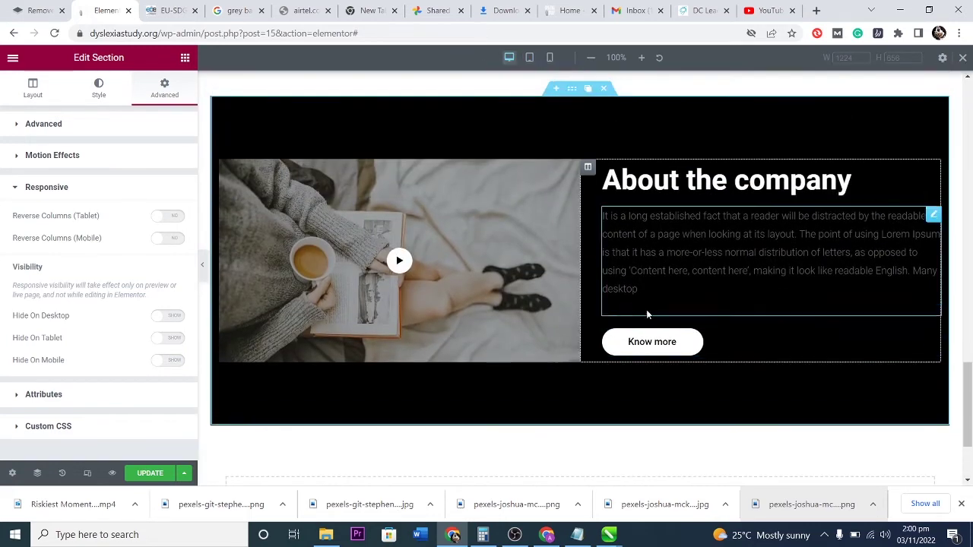
pyautogui.click(932, 337)
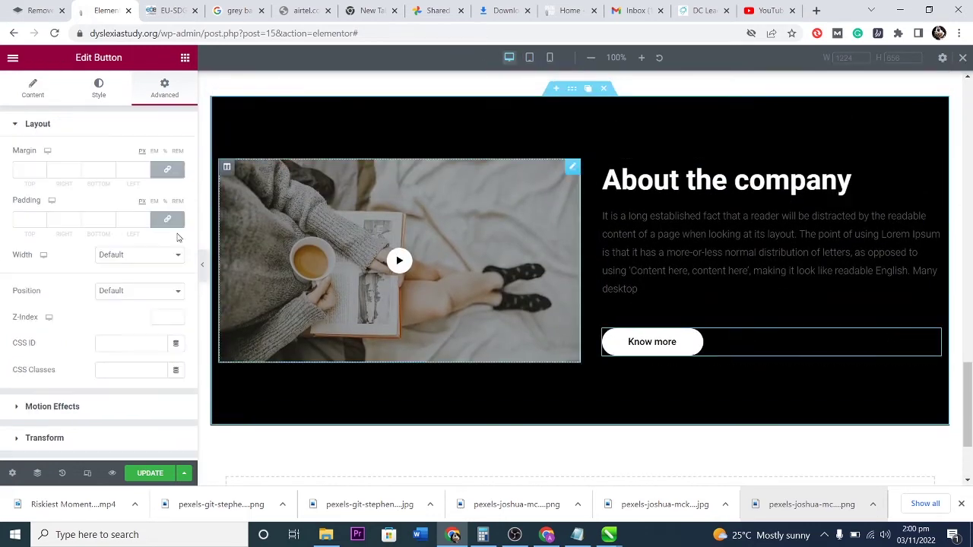
pyautogui.click(33, 88)
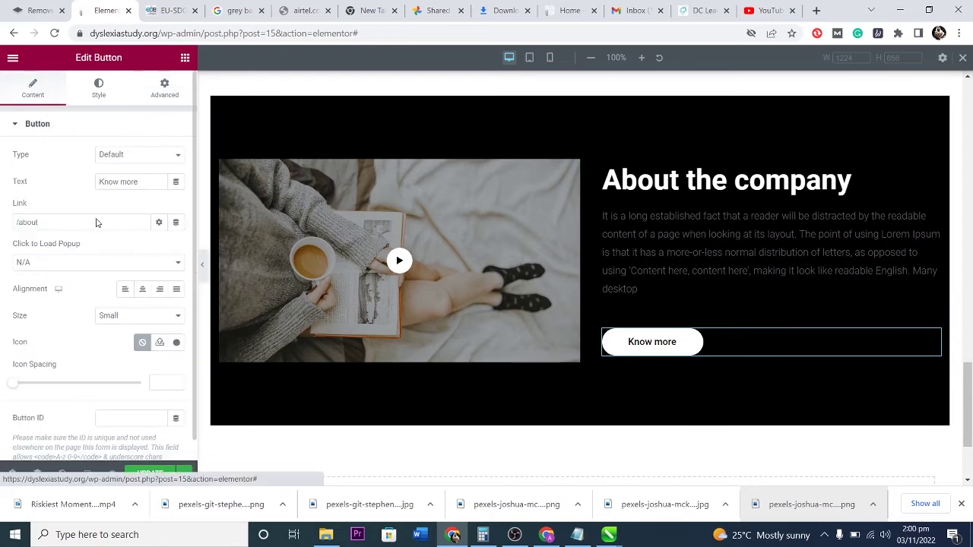
pyautogui.click(142, 289)
pyautogui.scroll(2, 689, 325)
pyautogui.scroll(-2, 689, 325)
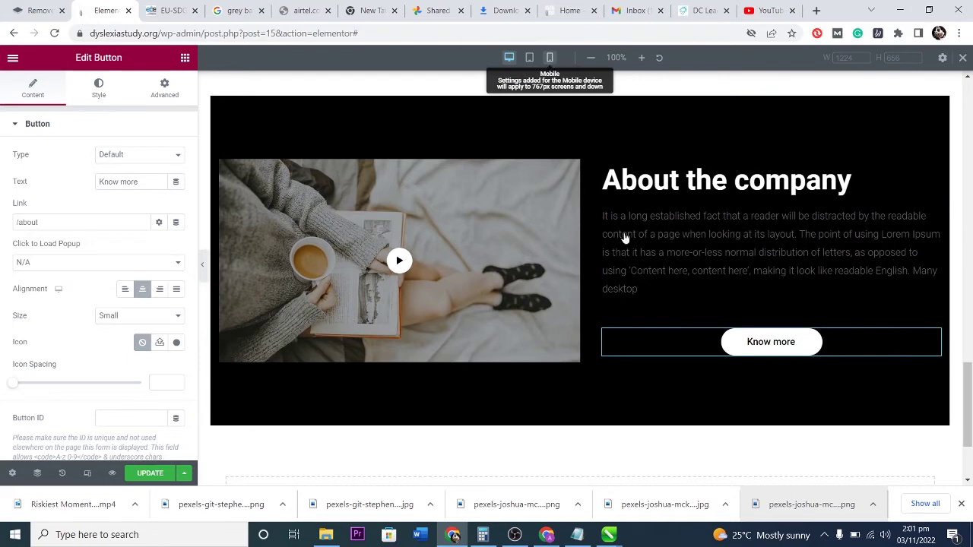
# Switch the preview to mobile width and scroll through the layout.
pyautogui.click(549, 57)
pyautogui.scroll(-10, 617, 316)
pyautogui.scroll(3, 617, 316)
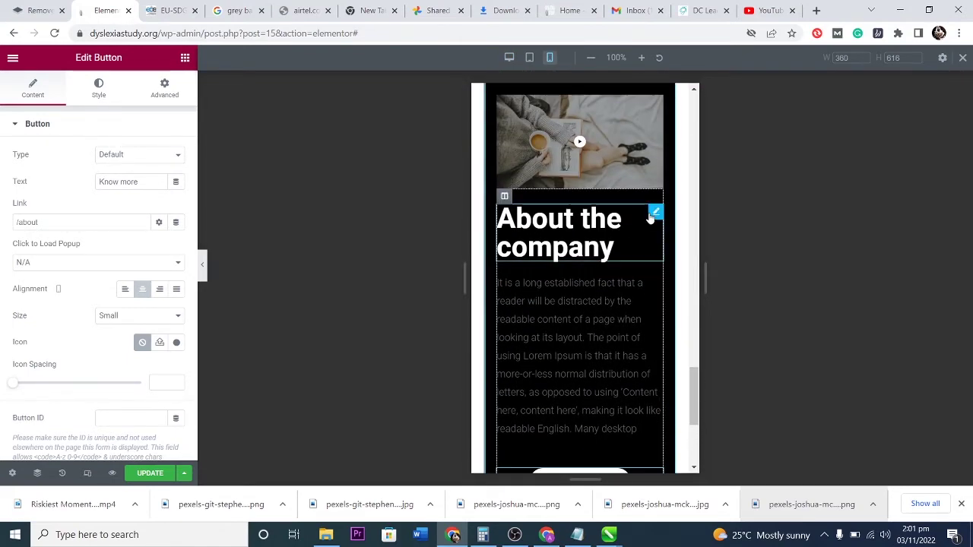
# Centre-align the 'About the company' heading.
pyautogui.click(651, 218)
pyautogui.click(143, 334)
pyautogui.scroll(1, 598, 301)
pyautogui.scroll(1, 591, 331)
pyautogui.scroll(-6, 591, 331)
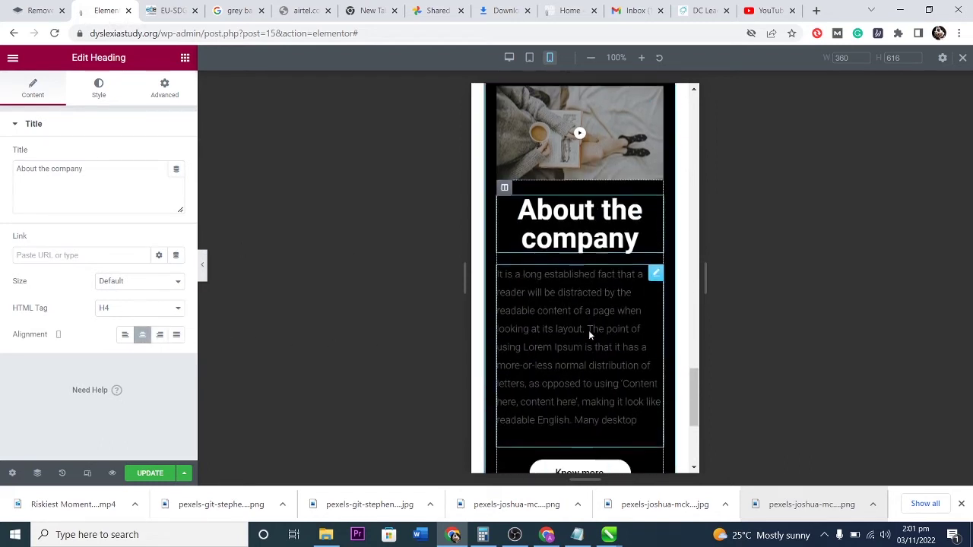
# Check the page at tablet, then desktop width, and move to the live homepage tab.
pyautogui.click(529, 57)
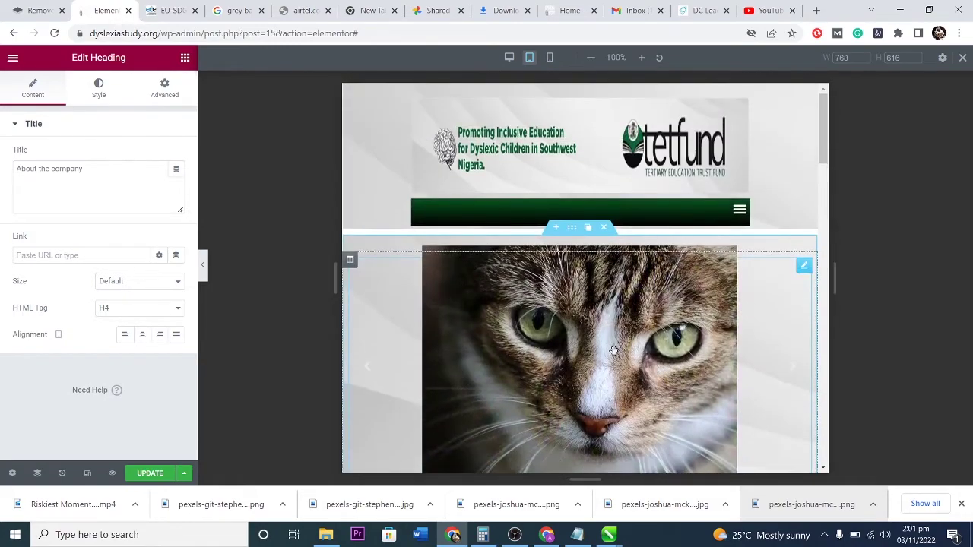
pyautogui.click(509, 58)
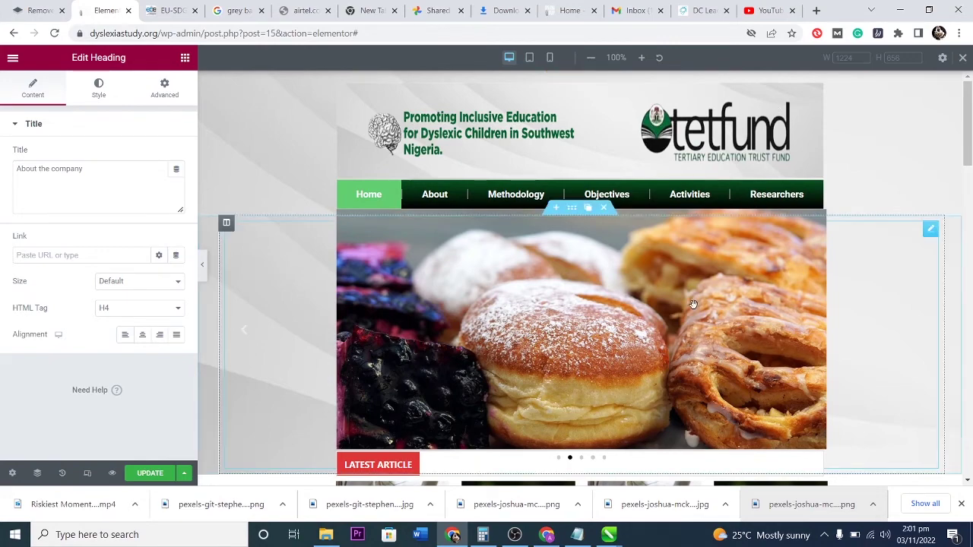
pyautogui.scroll(-12, 608, 336)
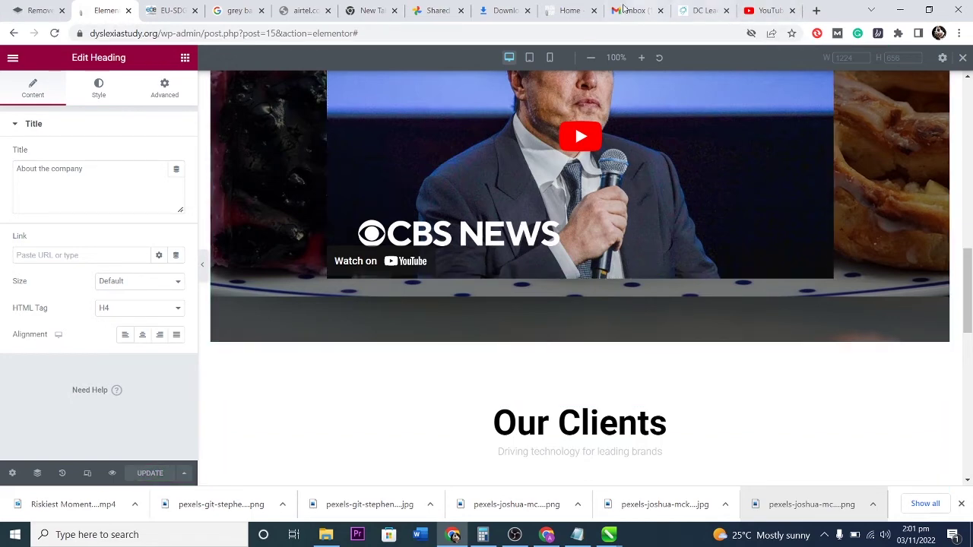
pyautogui.click(568, 11)
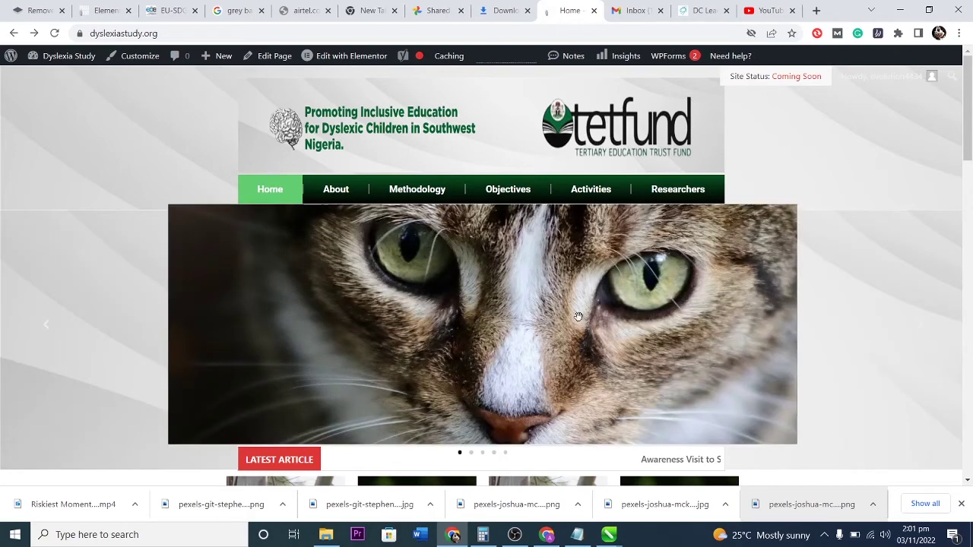
# Scroll down the live homepage, then go to the second tab showing the homepage.
pyautogui.scroll(-2, 524, 315)
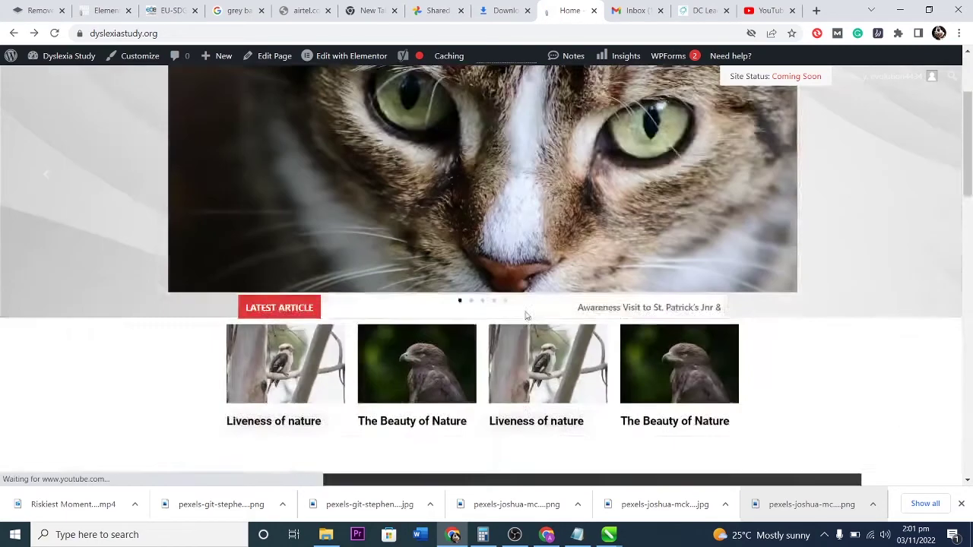
pyautogui.scroll(-10, 524, 315)
pyautogui.hotkey('ctrl', '2')
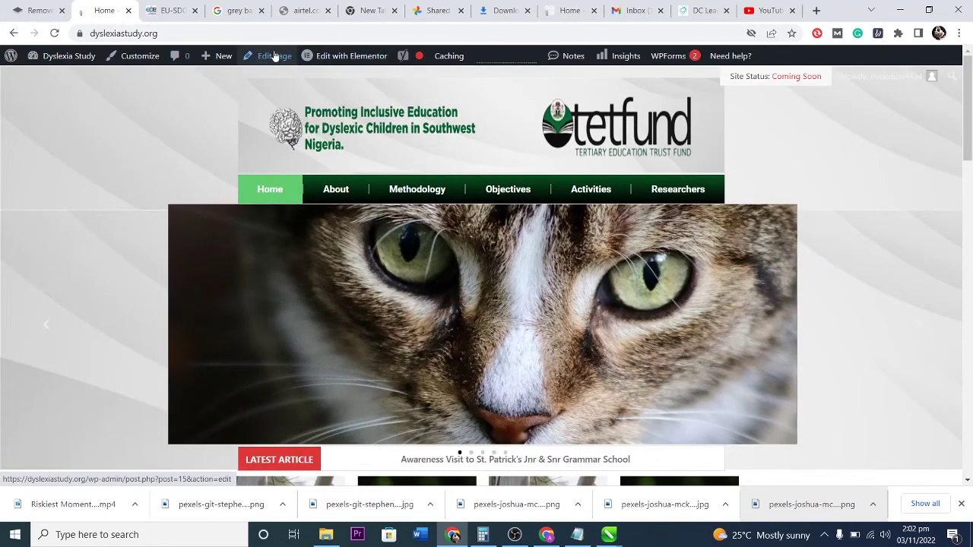
# Open the homepage in Elementor and set the slider section's Content Width to Boxed, keeping the Default gap.
pyautogui.click(344, 55)
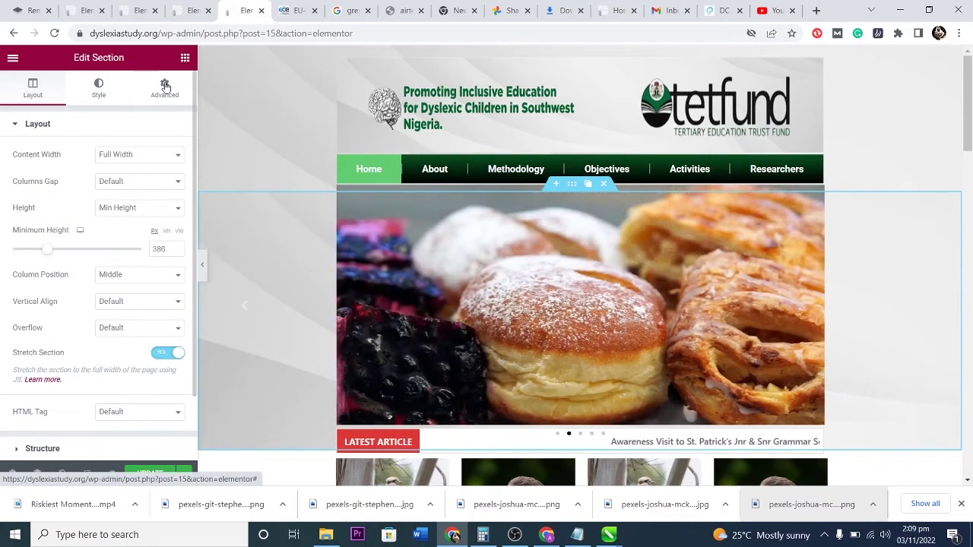
pyautogui.click(136, 155)
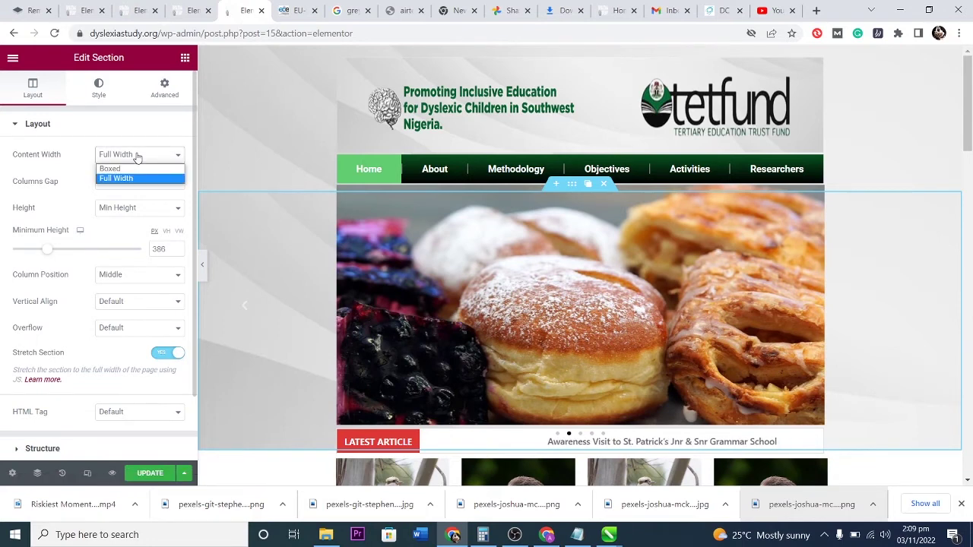
pyautogui.click(134, 168)
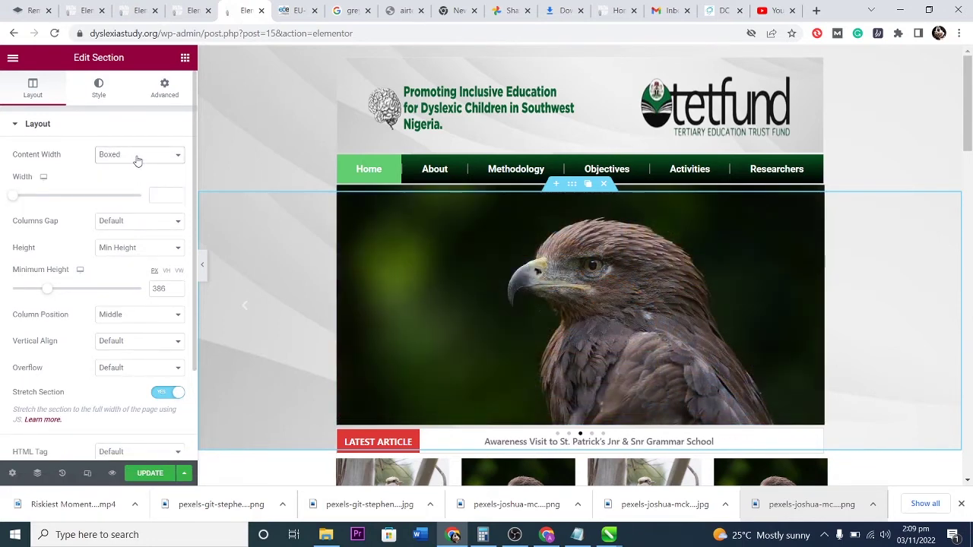
pyautogui.click(126, 222)
pyautogui.click(130, 222)
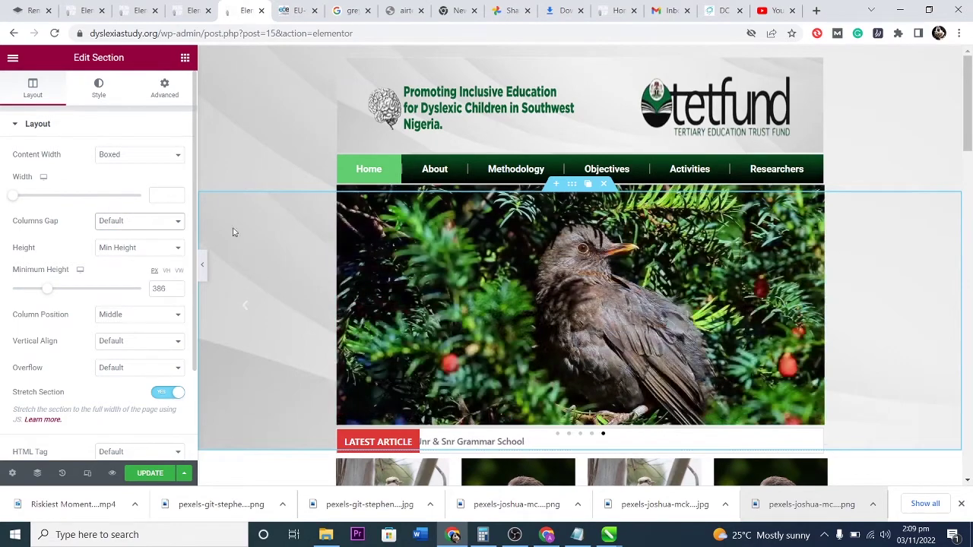
# Save the page with Update and open Preview Changes.
pyautogui.scroll(-1, 228, 319)
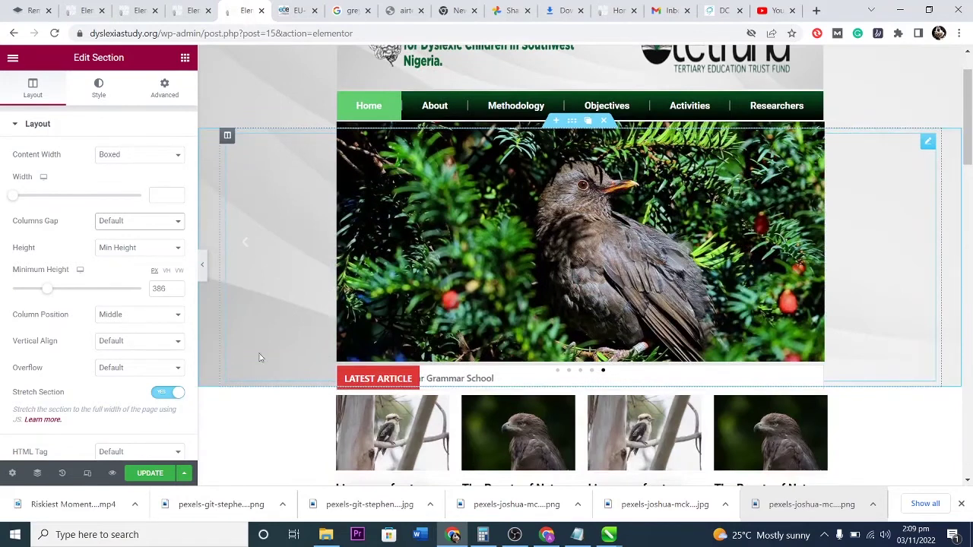
pyautogui.click(152, 474)
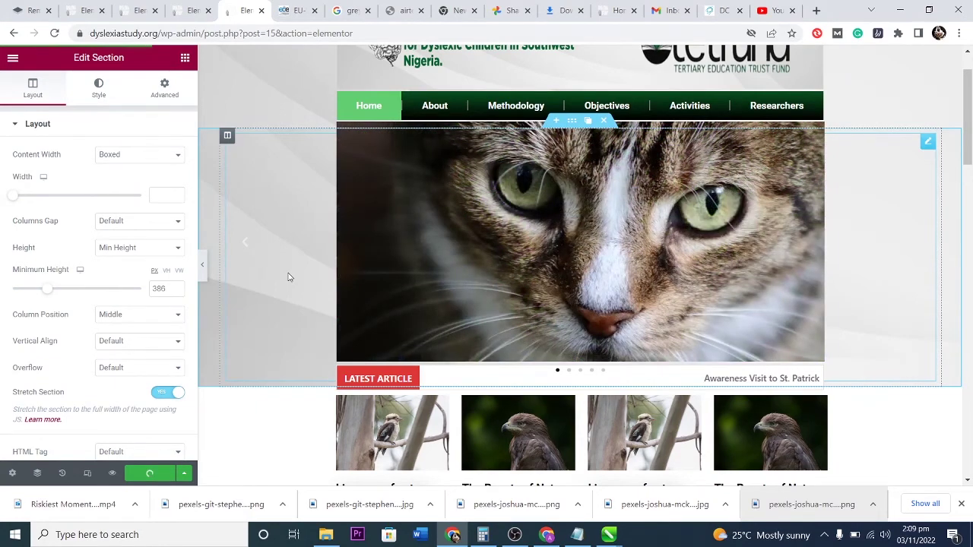
pyautogui.click(112, 474)
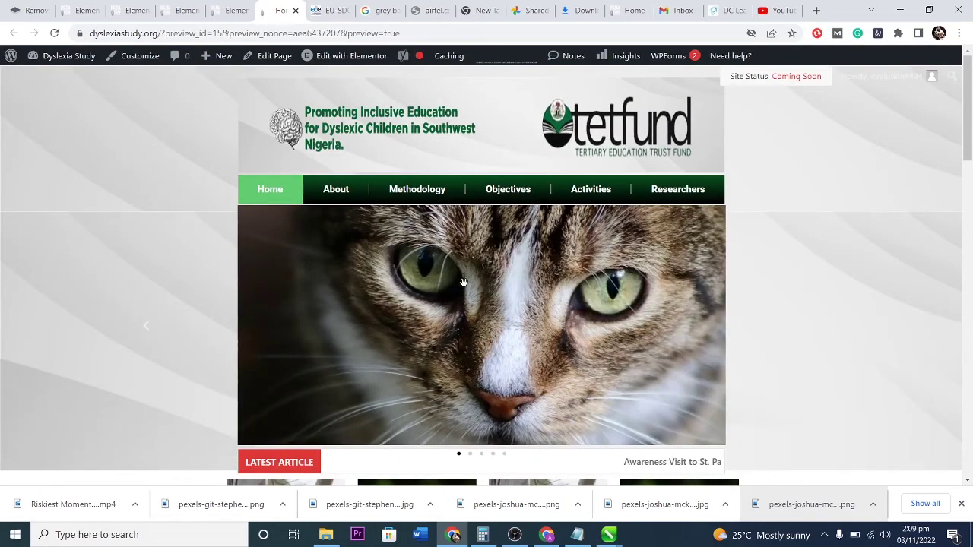
# Scroll through the previewed homepage, then restore Chrome down to a narrow window.
pyautogui.scroll(-2, 464, 282)
pyautogui.scroll(2, 463, 282)
pyautogui.scroll(-1, 464, 281)
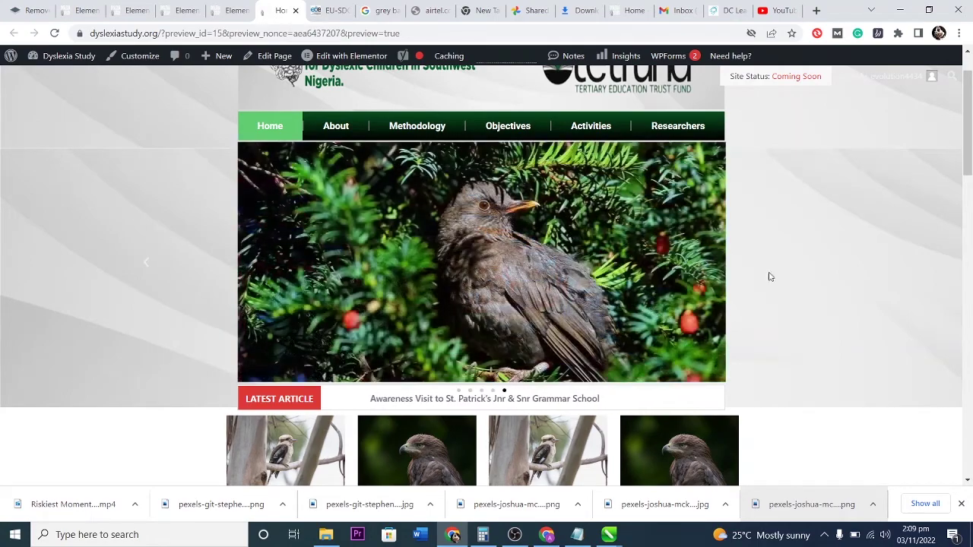
pyautogui.scroll(-4, 575, 288)
pyautogui.scroll(-10, 575, 288)
pyautogui.scroll(8, 578, 281)
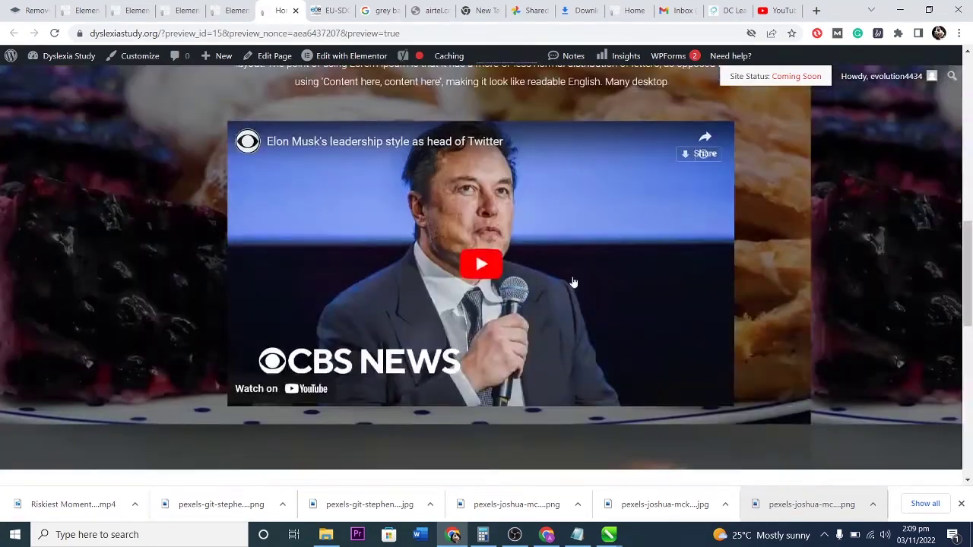
pyautogui.scroll(4, 587, 261)
pyautogui.click(928, 9)
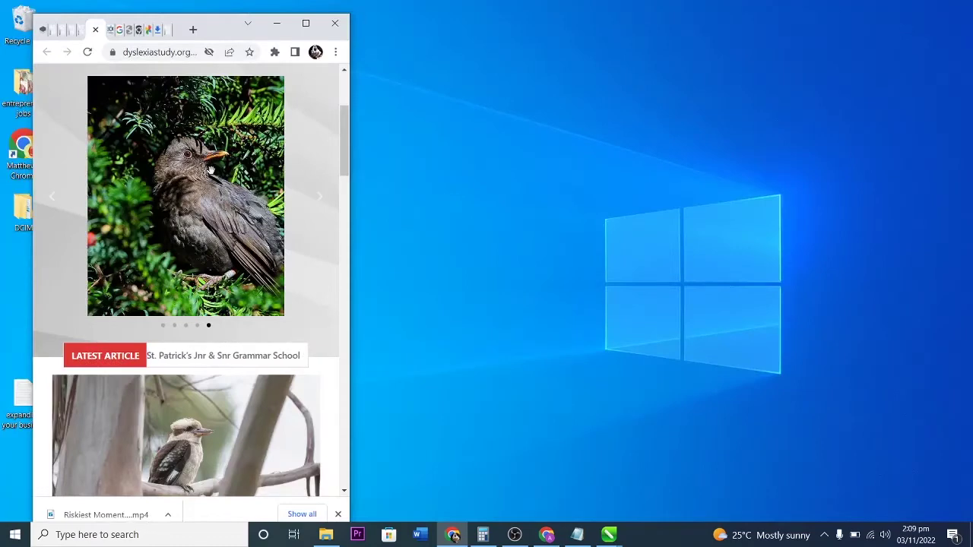
pyautogui.scroll(3, 235, 144)
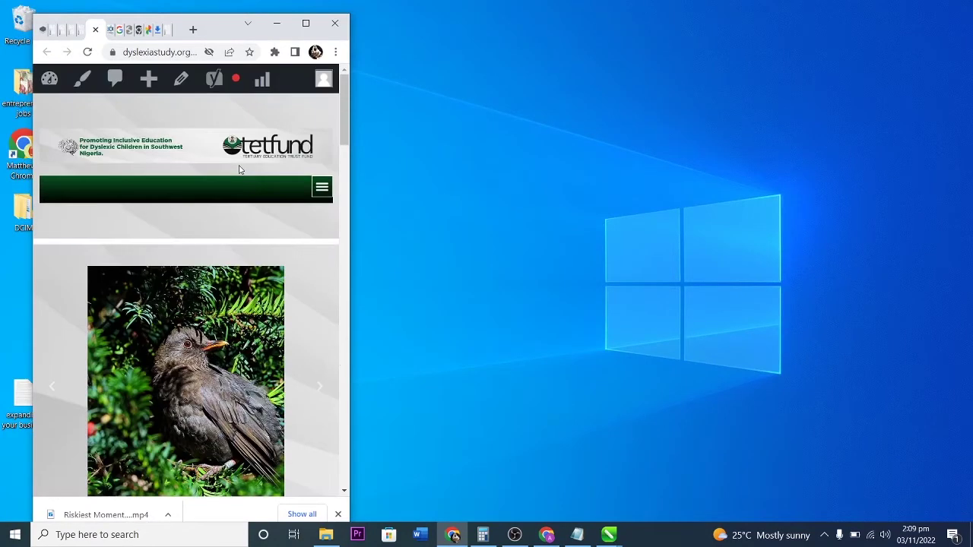
pyautogui.click(322, 189)
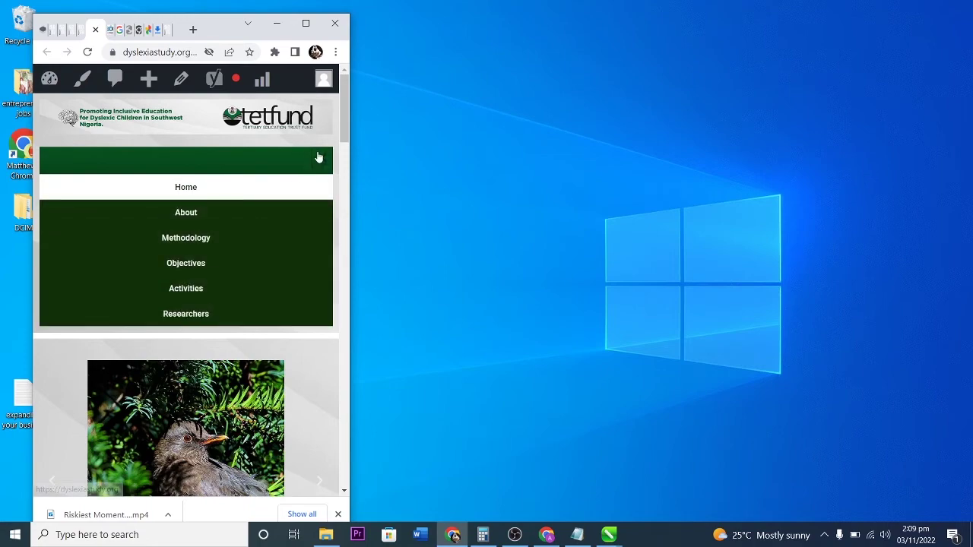
pyautogui.click(318, 157)
pyautogui.scroll(-10, 218, 279)
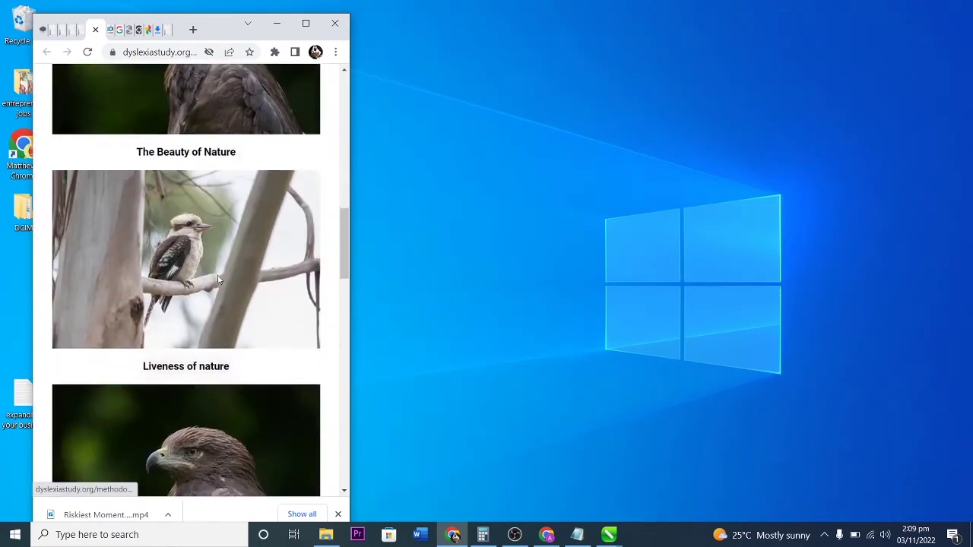
pyautogui.scroll(-9, 218, 280)
pyautogui.scroll(3, 218, 272)
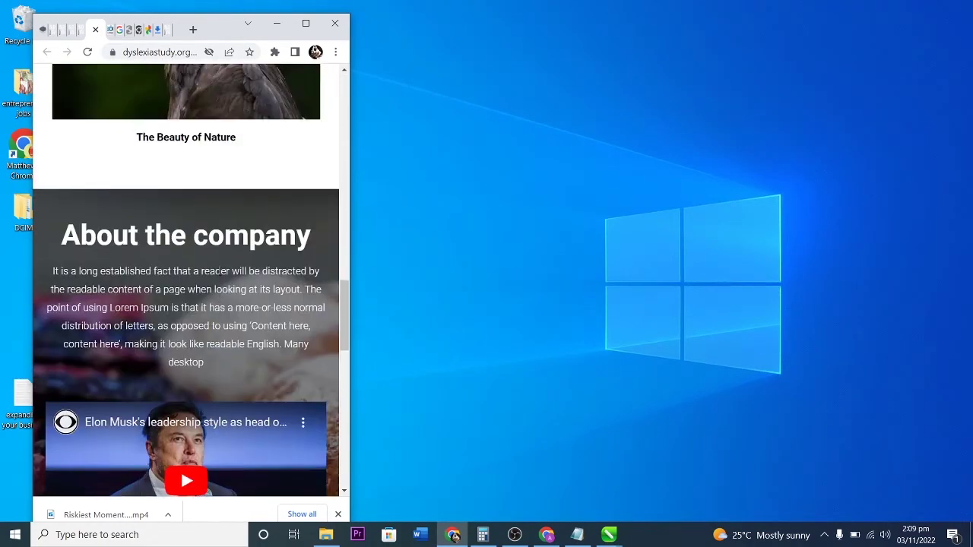
pyautogui.scroll(-2, 219, 270)
pyautogui.click(178, 356)
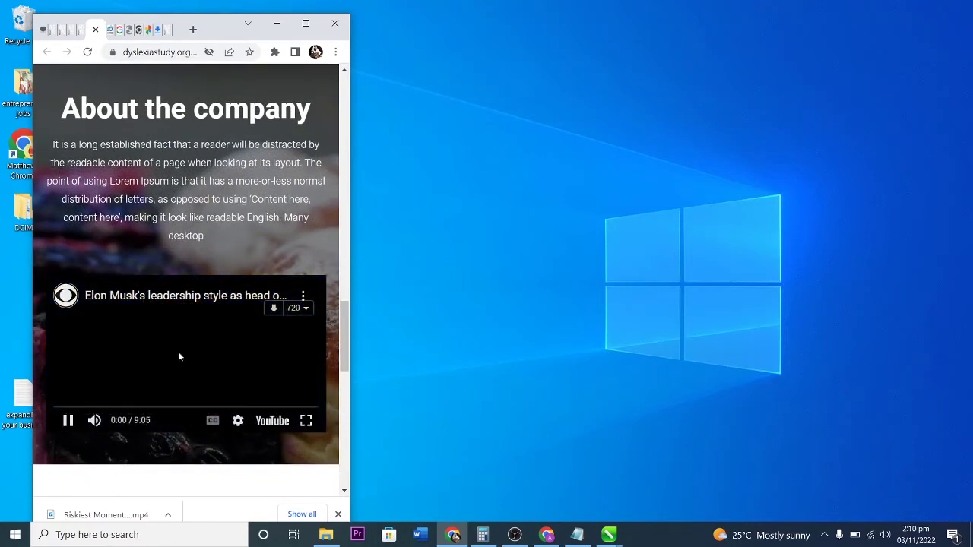
pyautogui.scroll(-8, 172, 299)
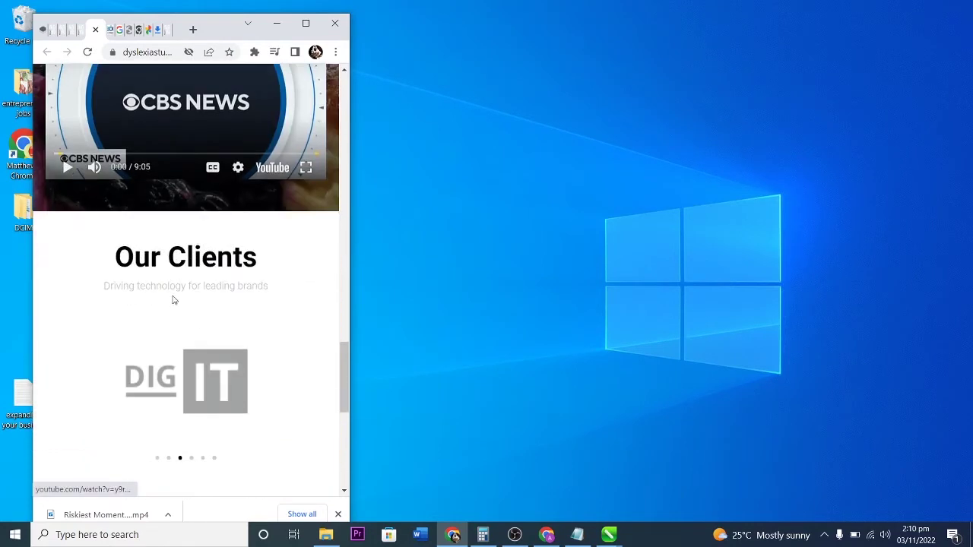
pyautogui.scroll(-1, 184, 262)
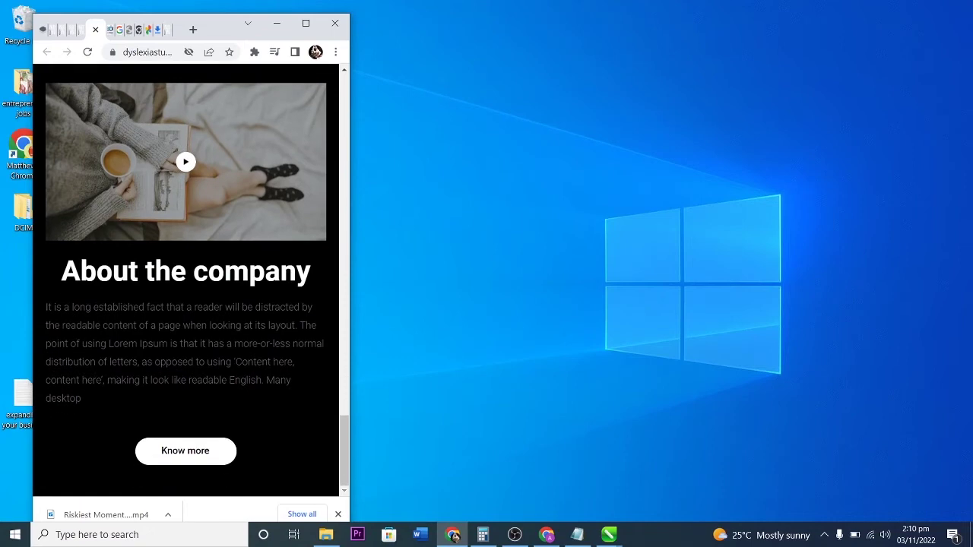
pyautogui.click(172, 462)
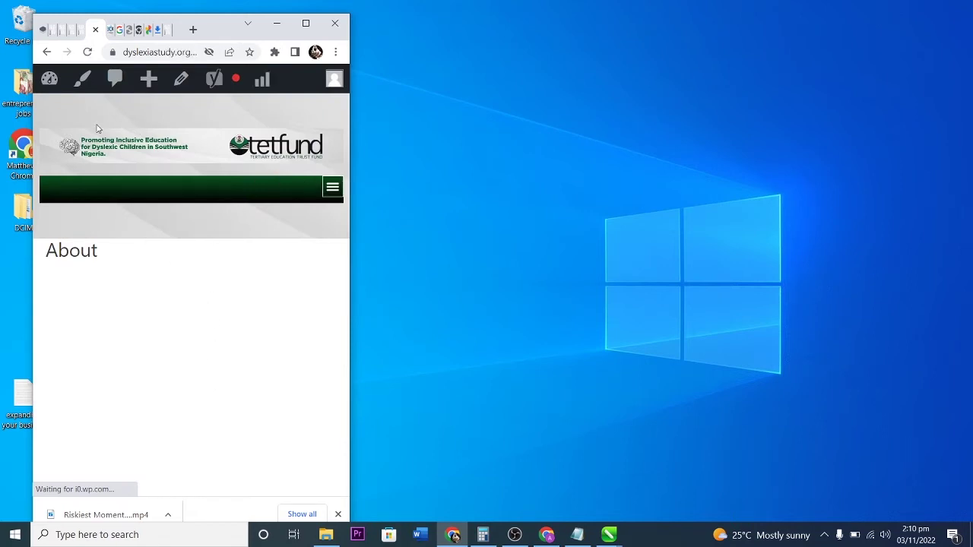
pyautogui.click(50, 78)
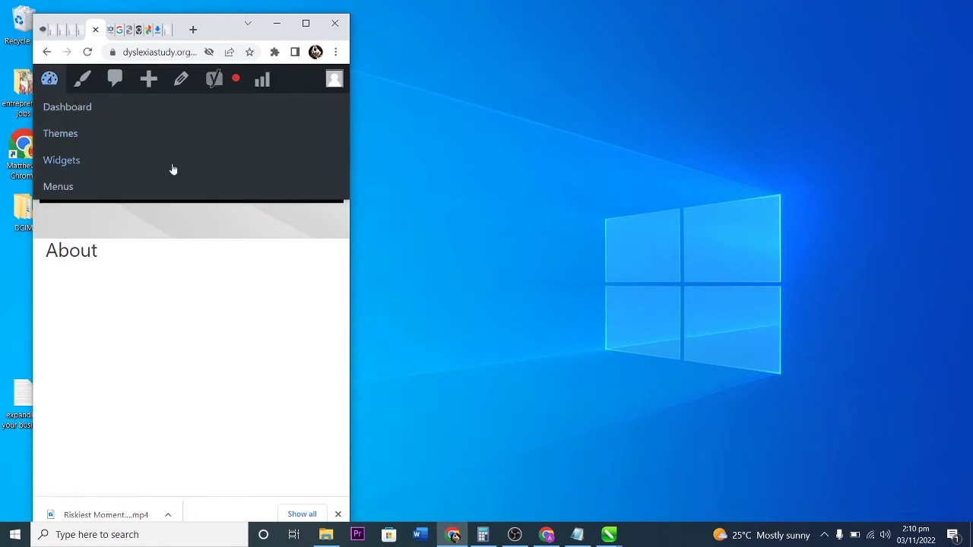
pyautogui.click(331, 188)
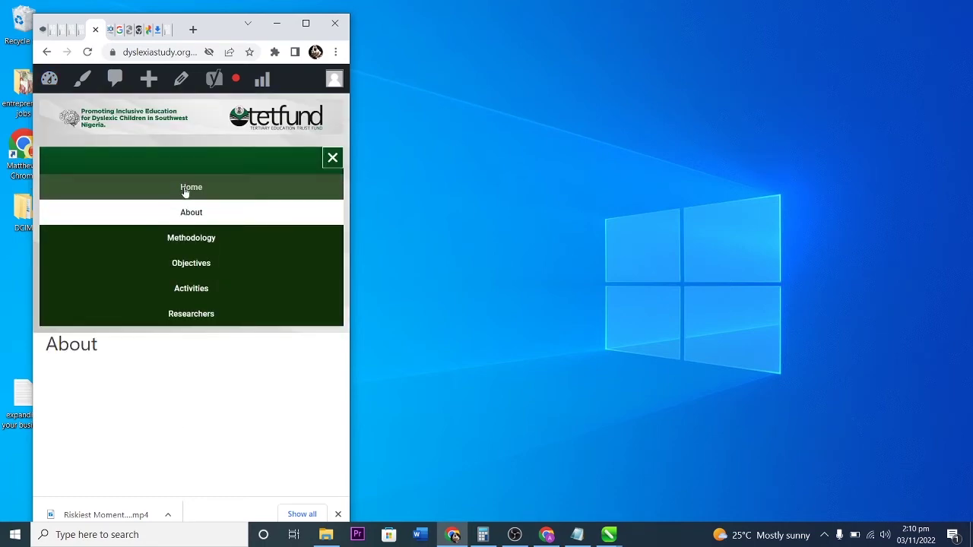
pyautogui.click(188, 190)
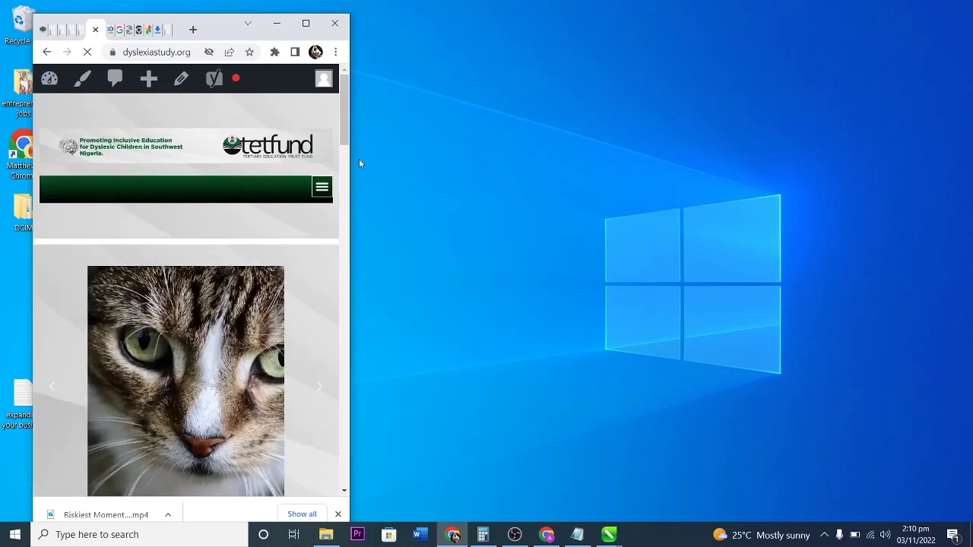
pyautogui.moveTo(349, 209); pyautogui.dragTo(614, 241)
pyautogui.scroll(-15, 421, 254)
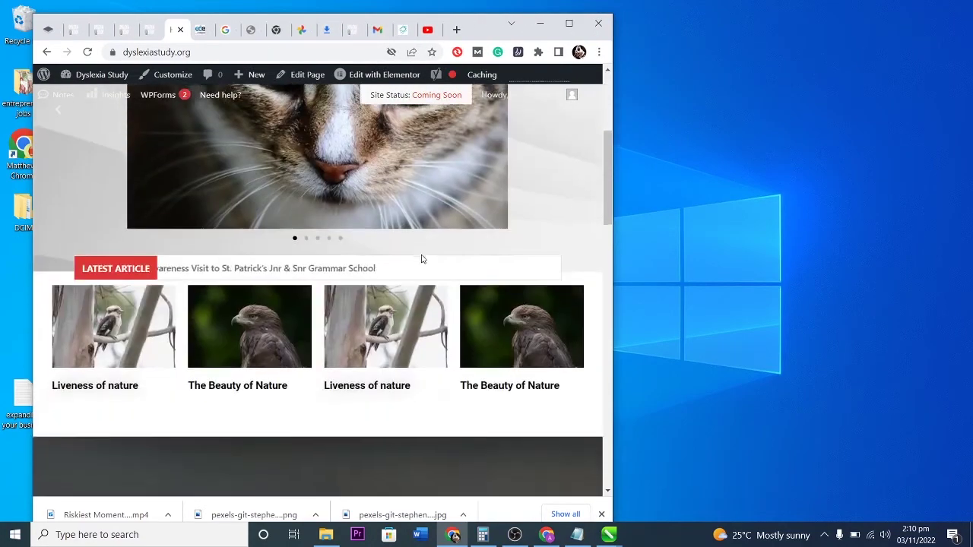
pyautogui.scroll(-3, 421, 252)
pyautogui.scroll(12, 420, 252)
pyautogui.scroll(5, 421, 254)
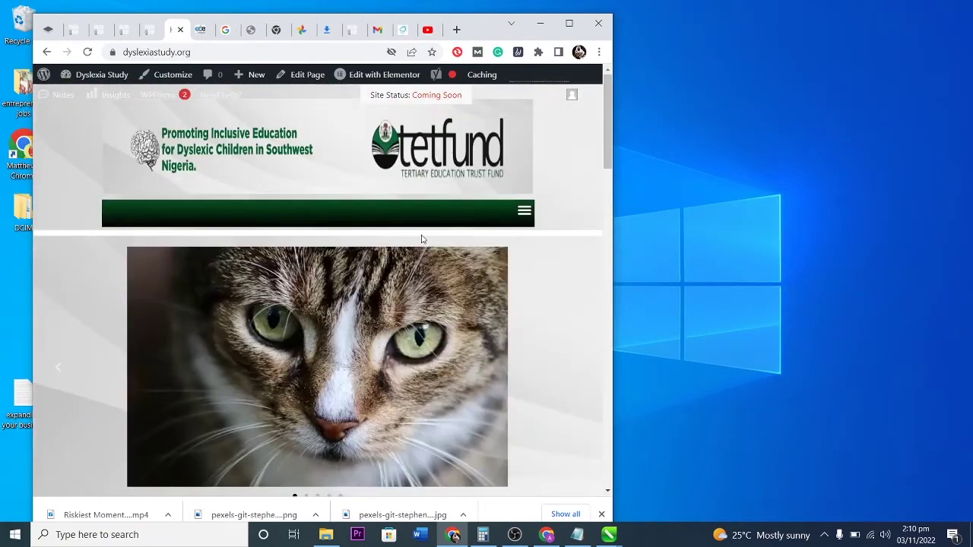
# Maximize Chrome and scroll through the home page with its full navigation menu.
pyautogui.click(569, 27)
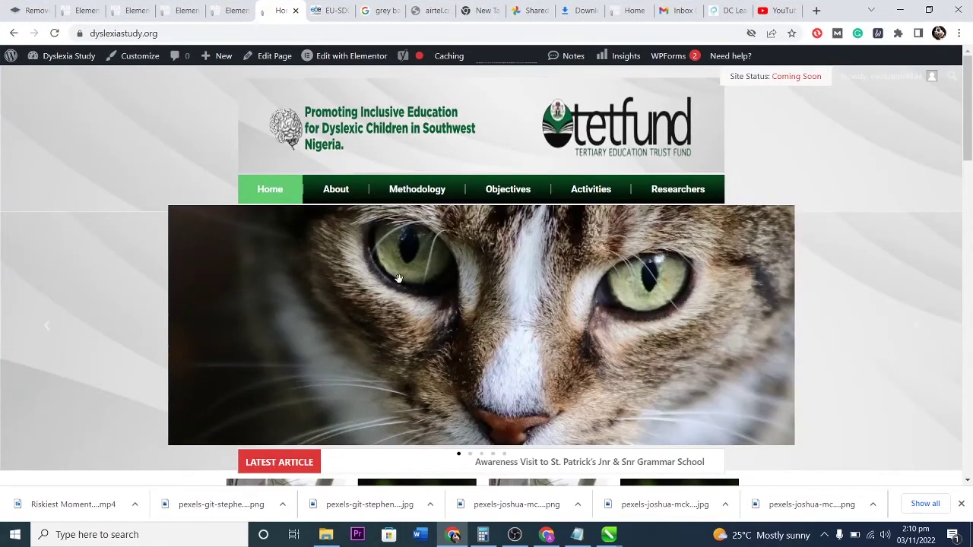
pyautogui.scroll(-2, 399, 266)
pyautogui.scroll(2, 367, 254)
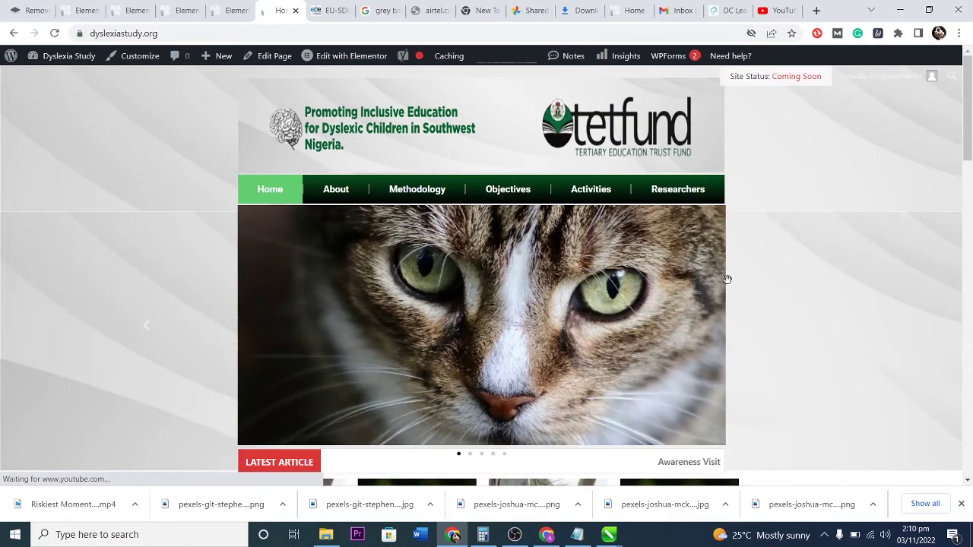
pyautogui.scroll(-10, 542, 407)
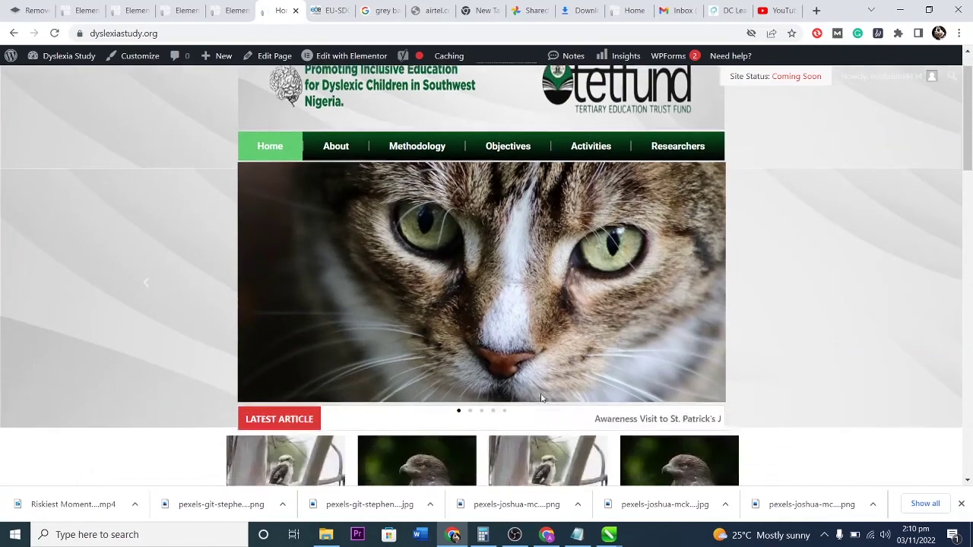
pyautogui.scroll(-5, 537, 390)
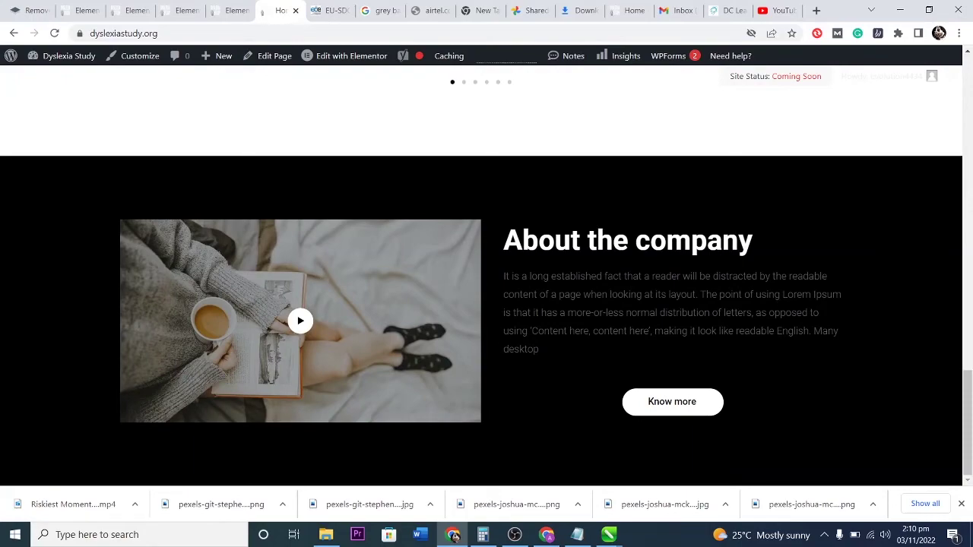
pyautogui.scroll(15, 508, 319)
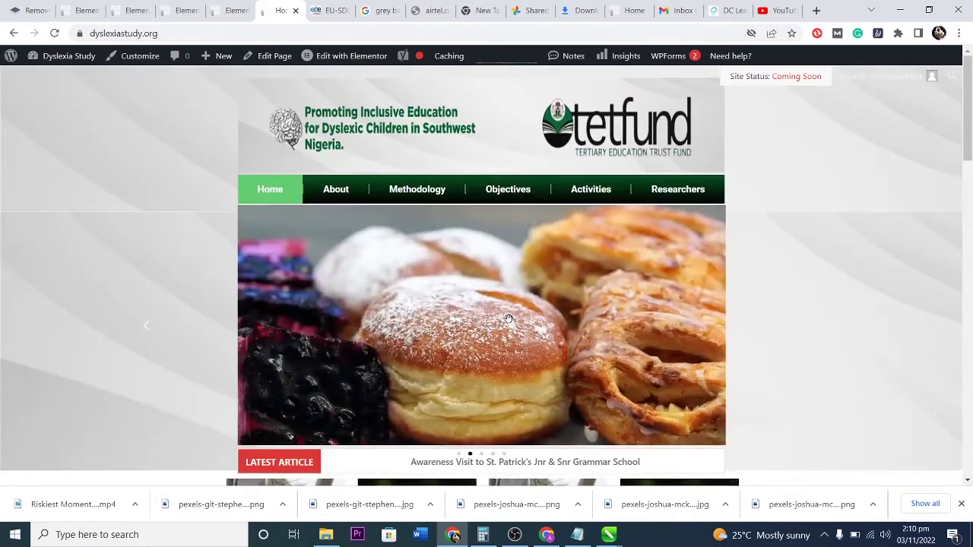
pyautogui.scroll(-2, 508, 318)
pyautogui.scroll(2, 343, 250)
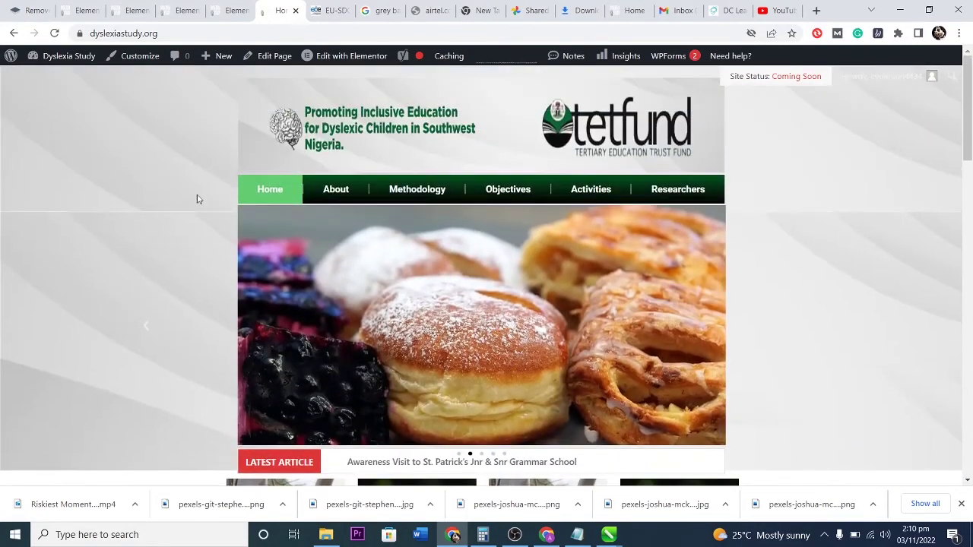
# Go to the admin Dashboard, then Templates > Theme Builder, showing only Footer templates.
pyautogui.moveTo(57, 60)
pyautogui.click(58, 82)
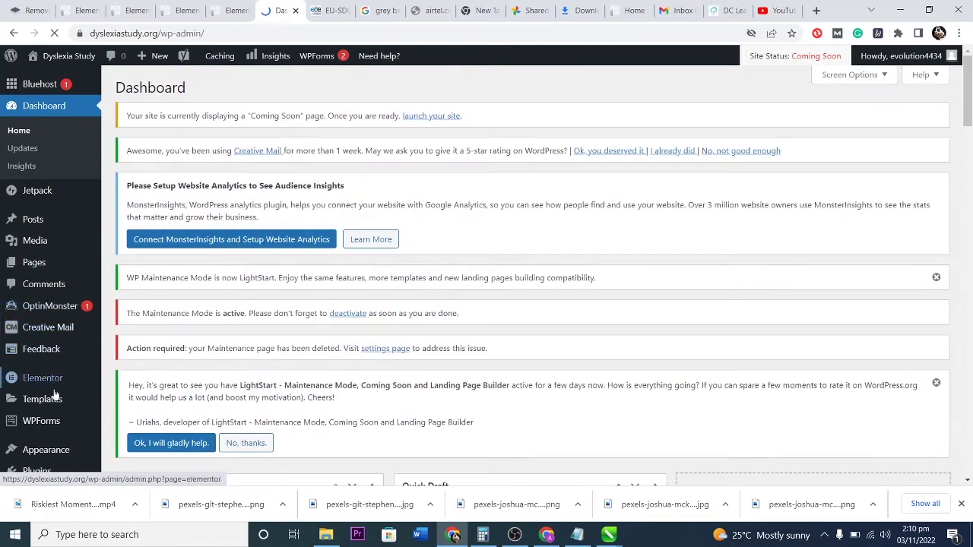
pyautogui.moveTo(42, 399)
pyautogui.click(135, 380)
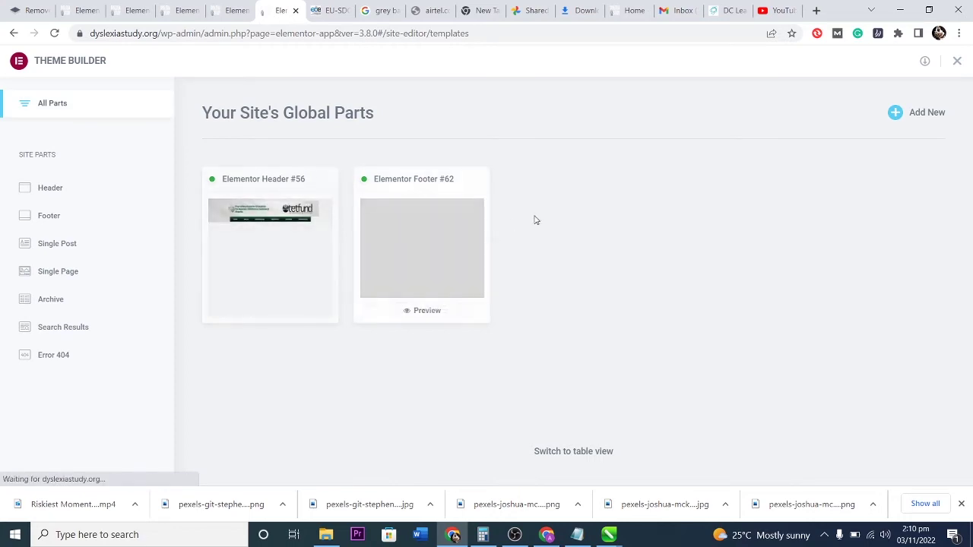
pyautogui.click(42, 217)
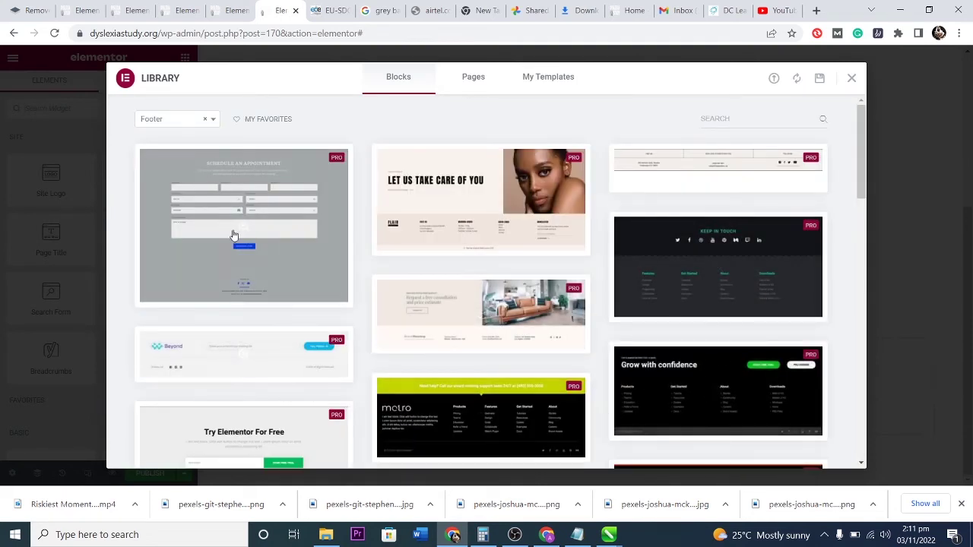
# Close the footer block library without inserting anything and add a single-column section.
pyautogui.scroll(-3, 501, 340)
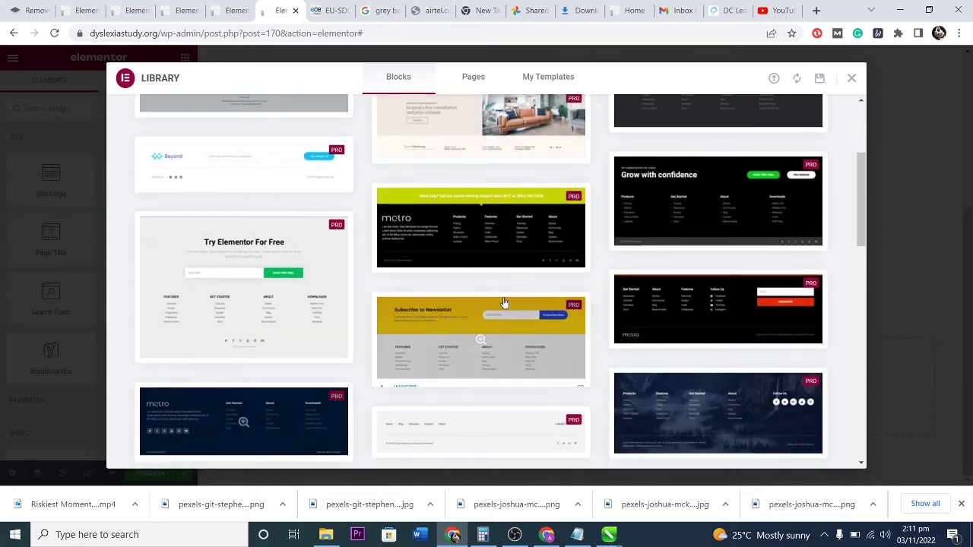
pyautogui.scroll(-3, 494, 308)
pyautogui.scroll(-3, 585, 346)
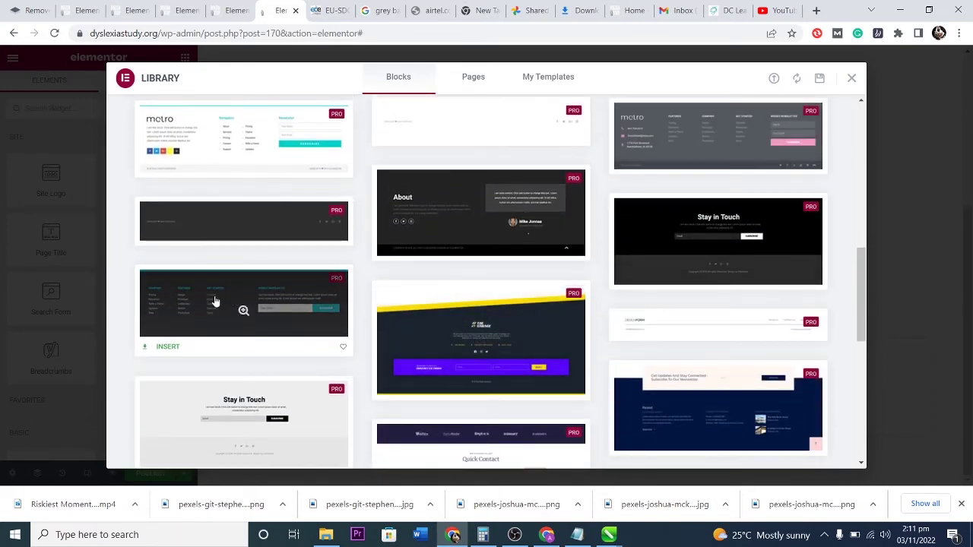
pyautogui.scroll(9, 196, 304)
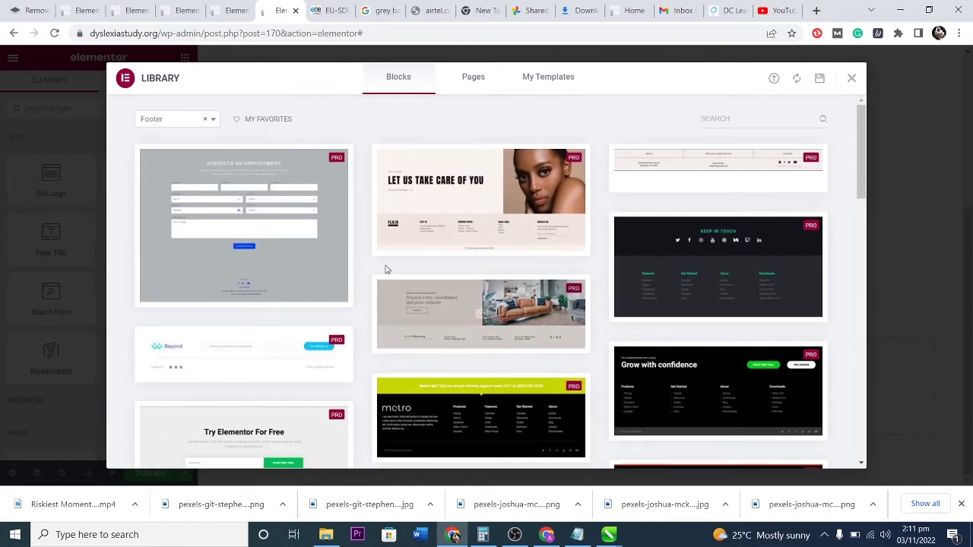
pyautogui.click(850, 80)
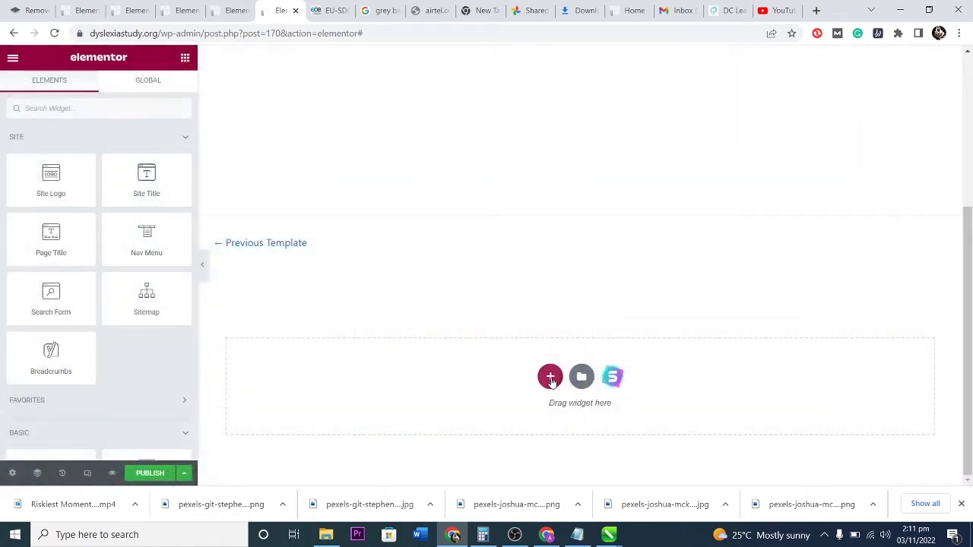
pyautogui.click(550, 378)
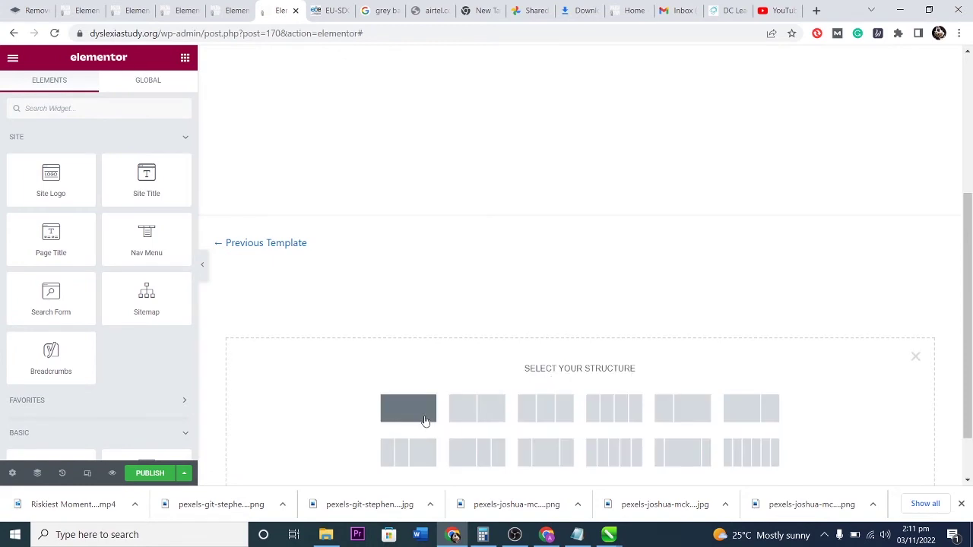
pyautogui.click(408, 408)
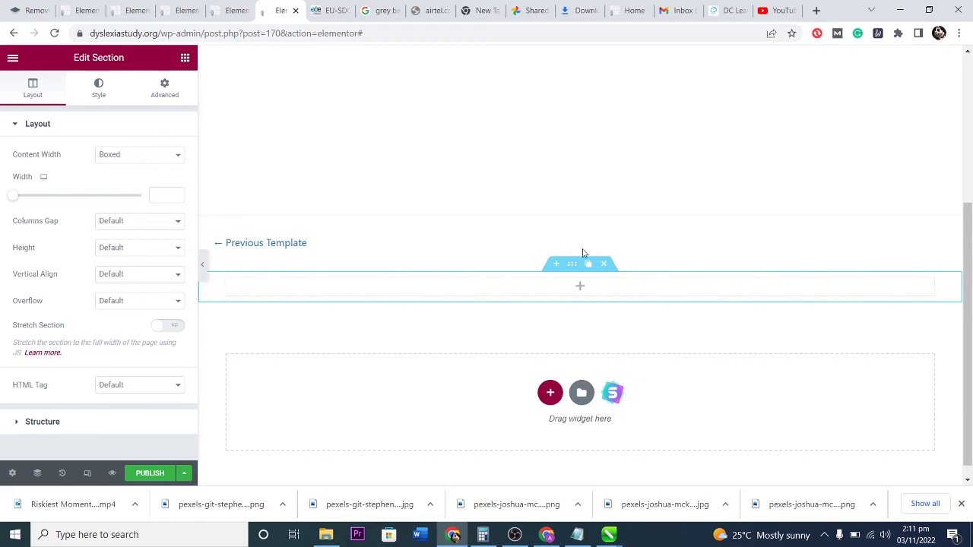
# Set the section's Classic background image to the eagle photo from the Media Library.
pyautogui.click(97, 93)
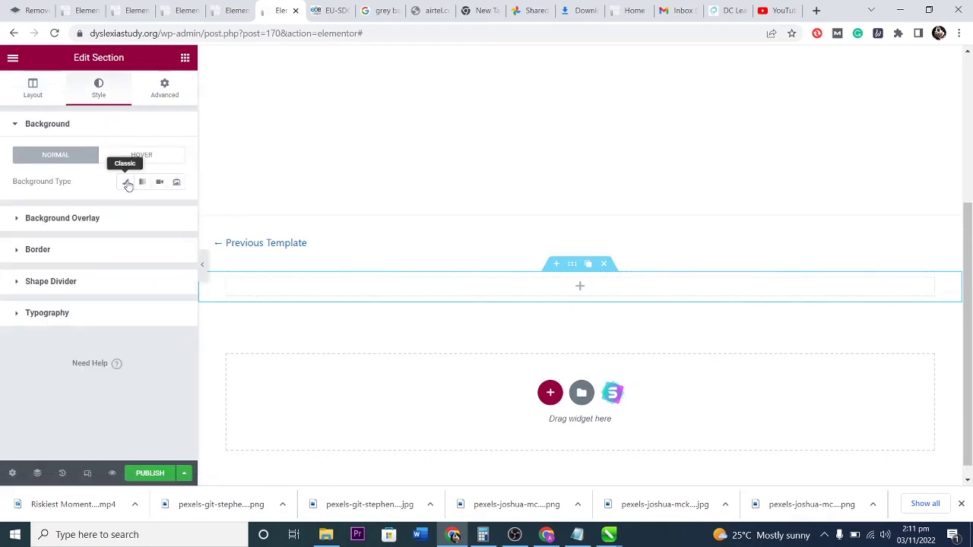
pyautogui.click(125, 182)
pyautogui.click(103, 270)
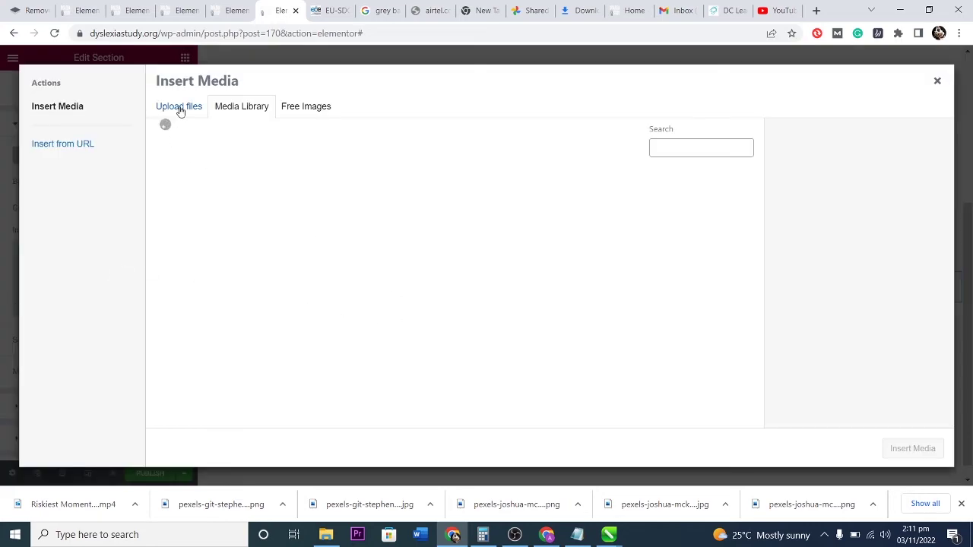
pyautogui.scroll(-3, 456, 305)
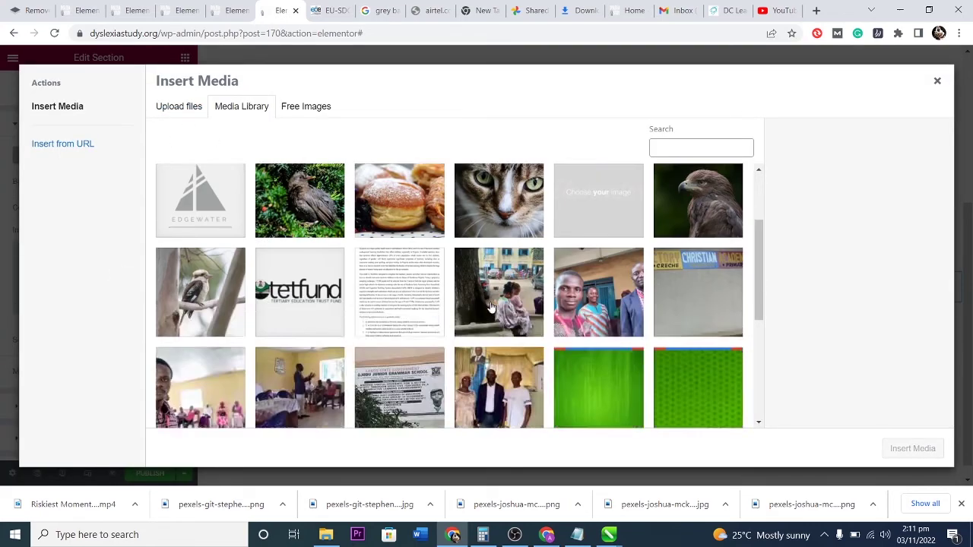
pyautogui.scroll(3, 578, 298)
pyautogui.click(697, 313)
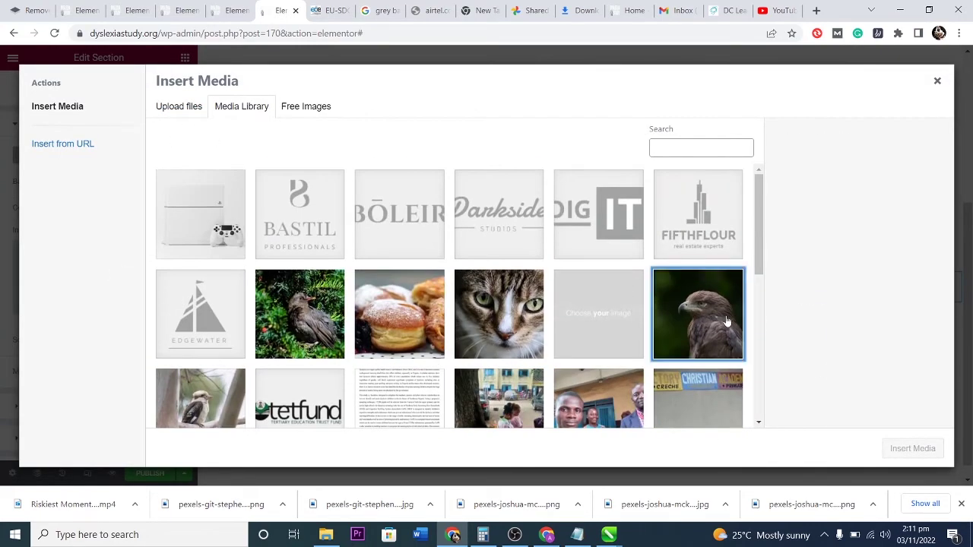
pyautogui.click(913, 449)
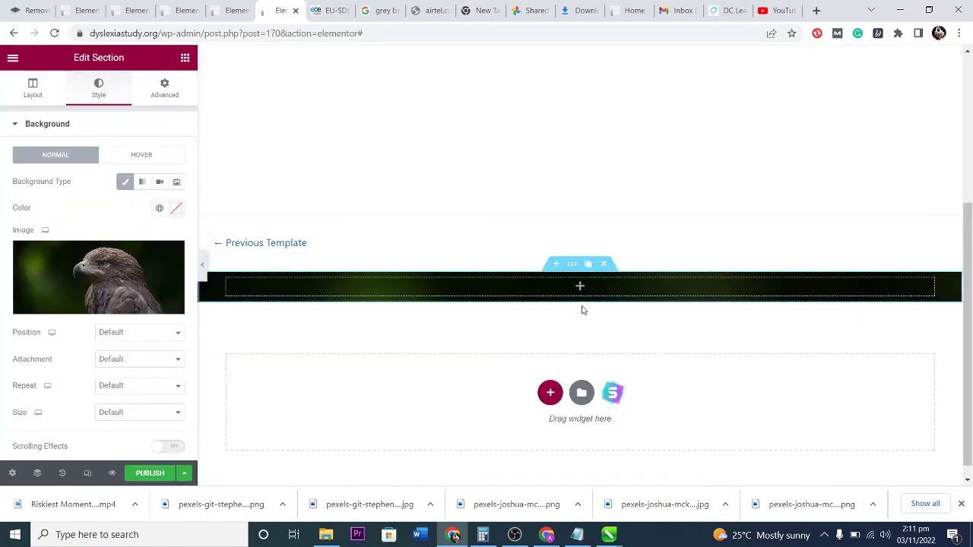
# Set the section Height to Min Height with a minimum of 322 px.
pyautogui.click(30, 89)
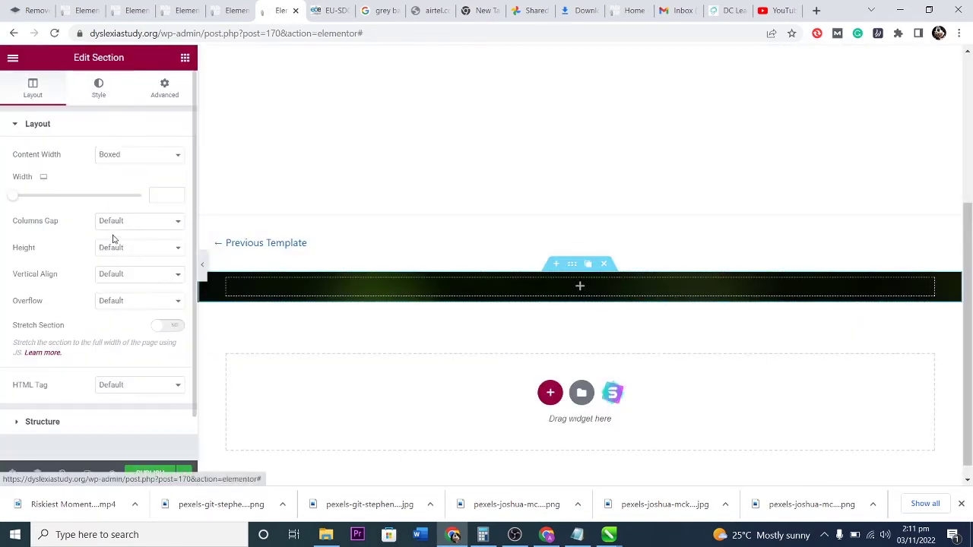
pyautogui.click(131, 247)
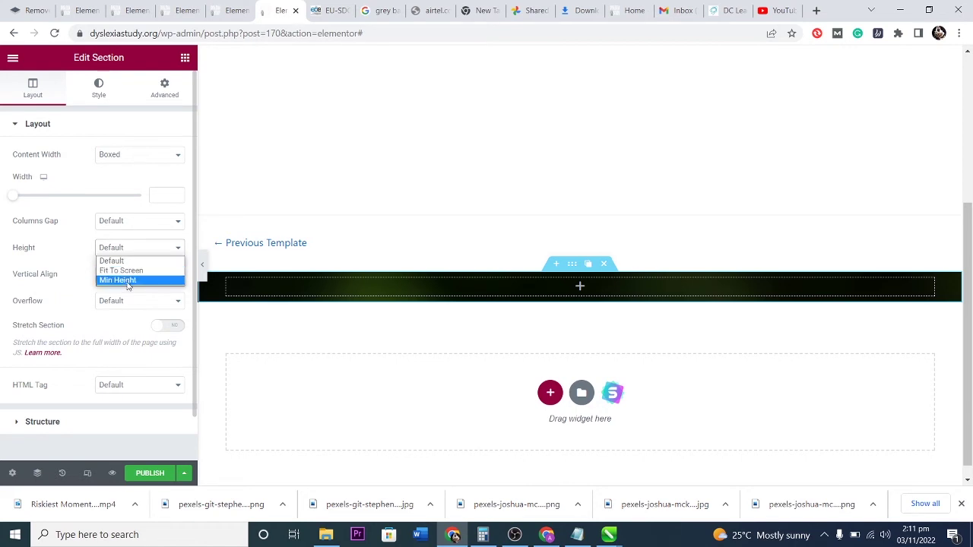
pyautogui.click(121, 281)
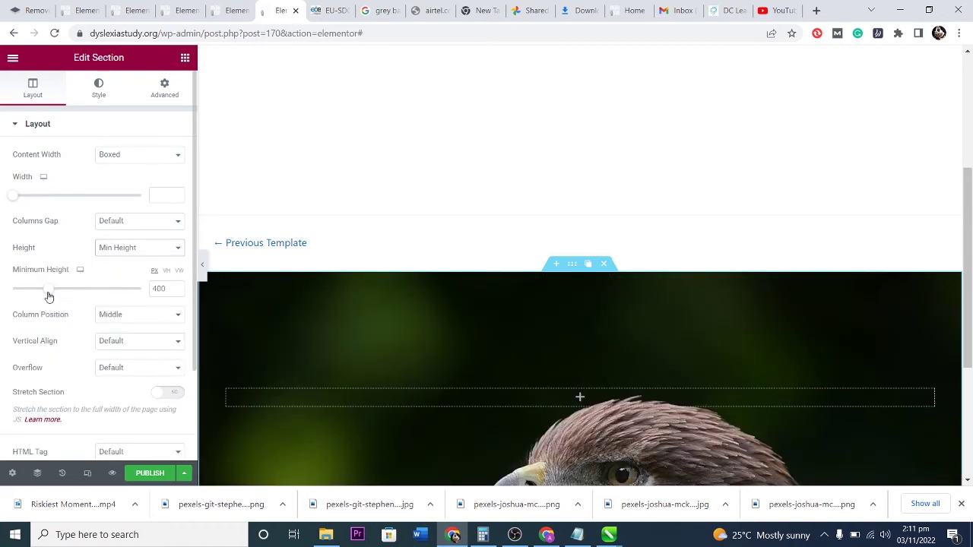
pyautogui.moveTo(48, 296); pyautogui.dragTo(96, 300)
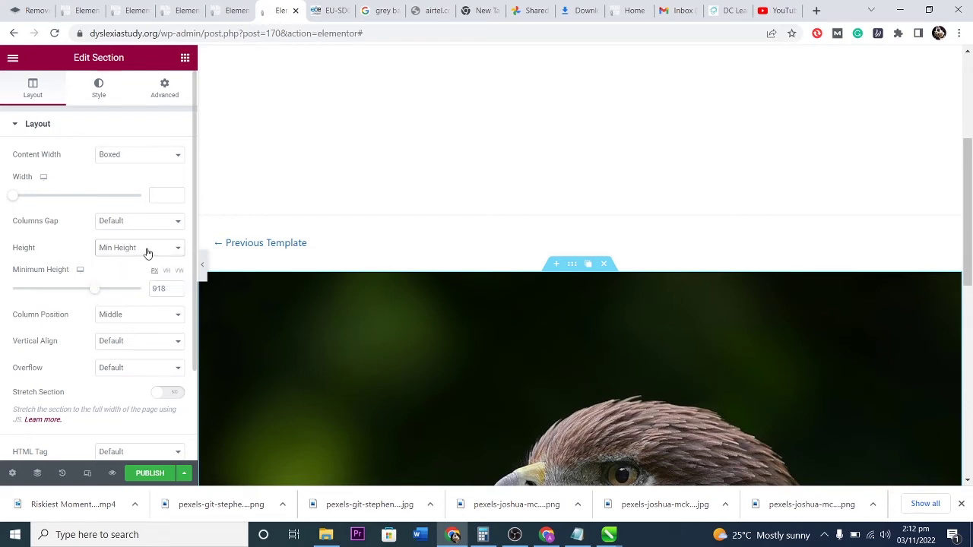
pyautogui.click(166, 272)
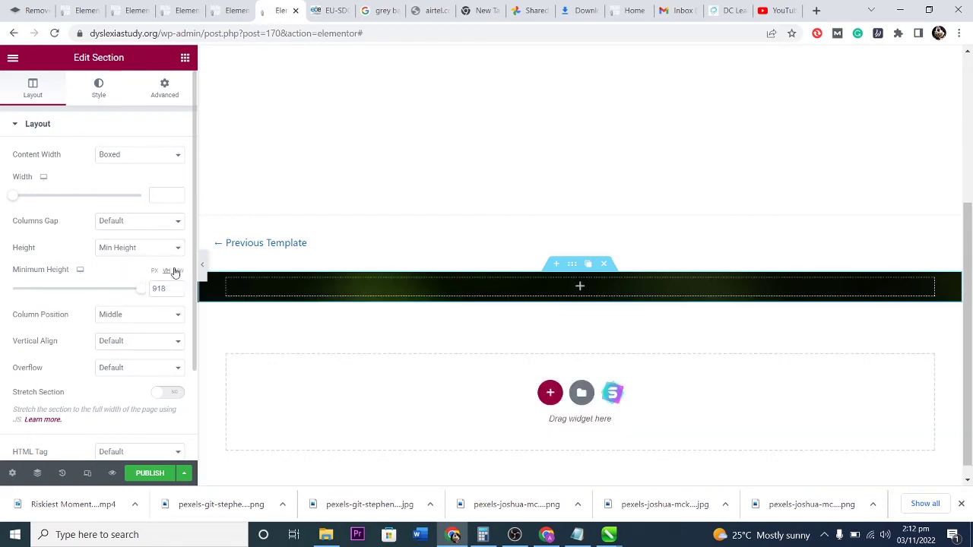
pyautogui.moveTo(138, 289); pyautogui.dragTo(57, 300)
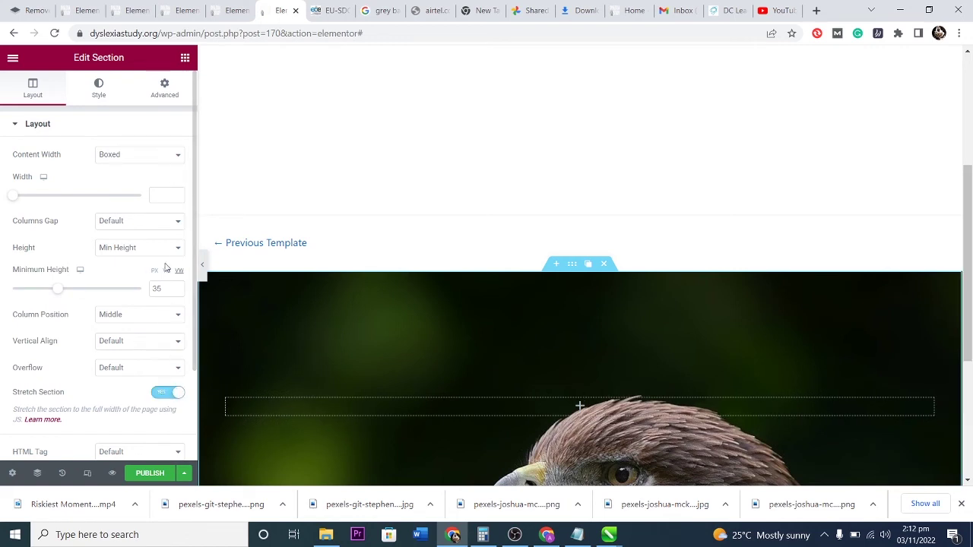
pyautogui.hotkey('ctrl', 'z')
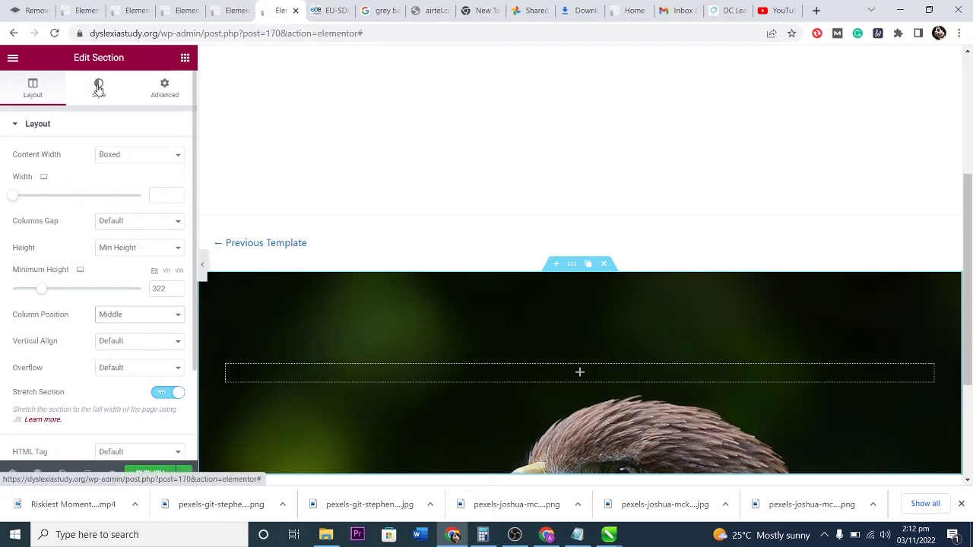
# Try Center Left and Top Right background positions, then settle the eagle image at Center Center.
pyautogui.click(99, 87)
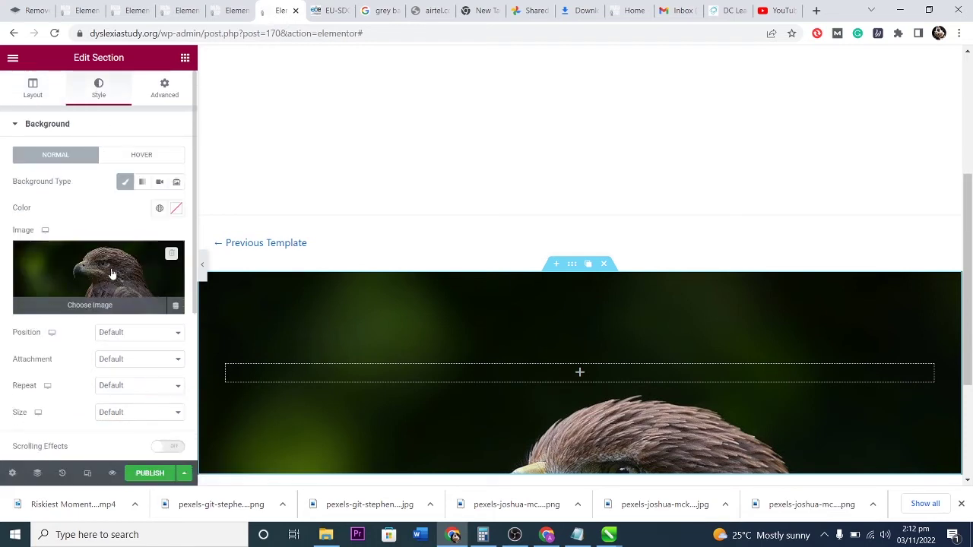
pyautogui.click(138, 332)
pyautogui.click(118, 365)
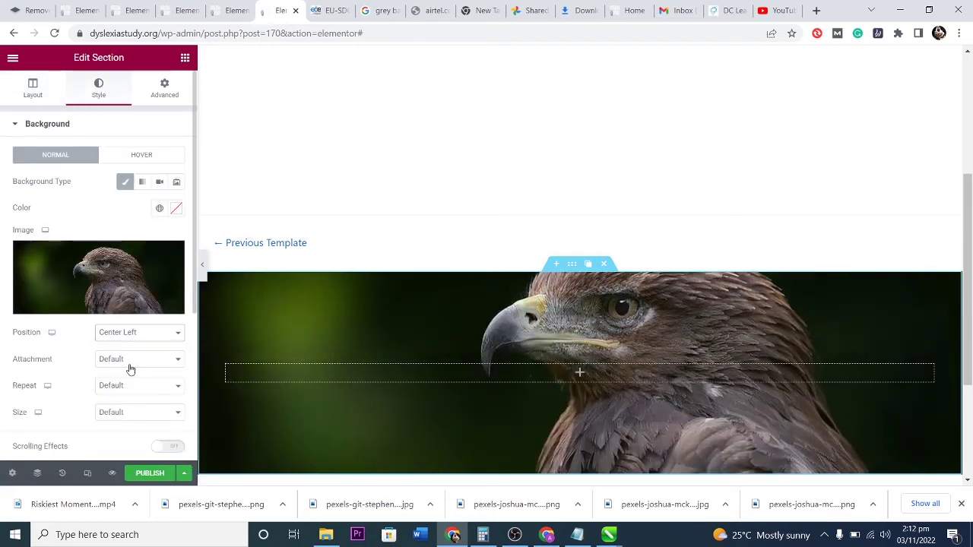
pyautogui.click(133, 332)
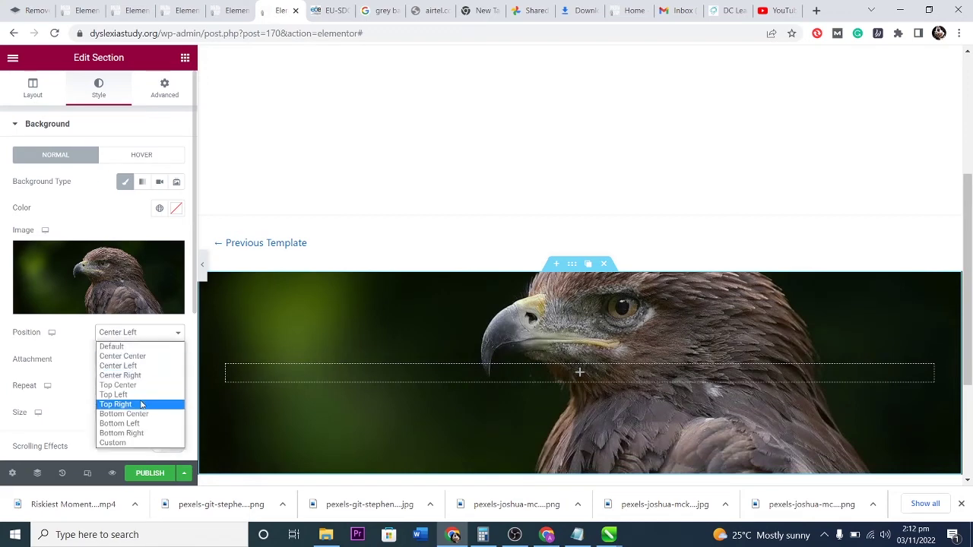
pyautogui.click(143, 402)
pyautogui.click(136, 335)
pyautogui.click(137, 355)
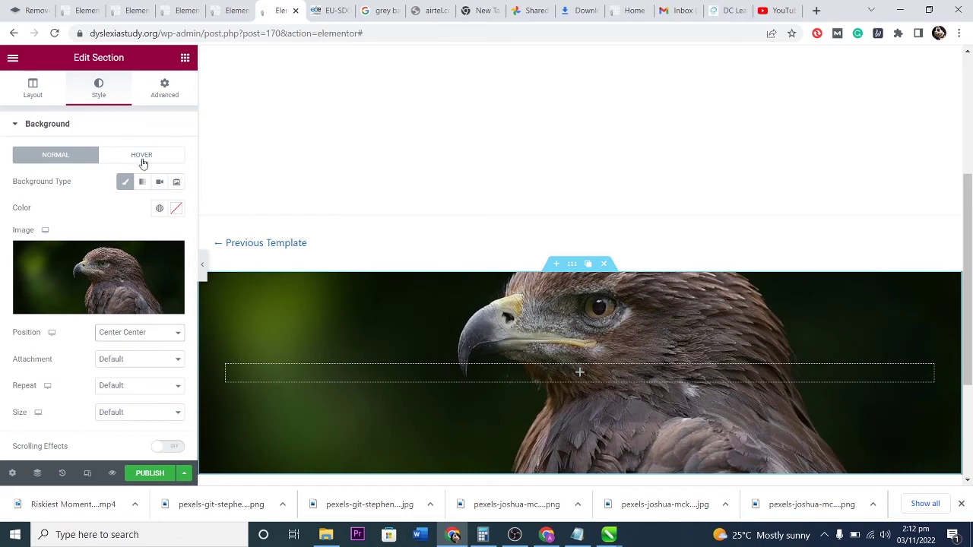
# Add a Classic background overlay and set its colour to black.
pyautogui.click(45, 127)
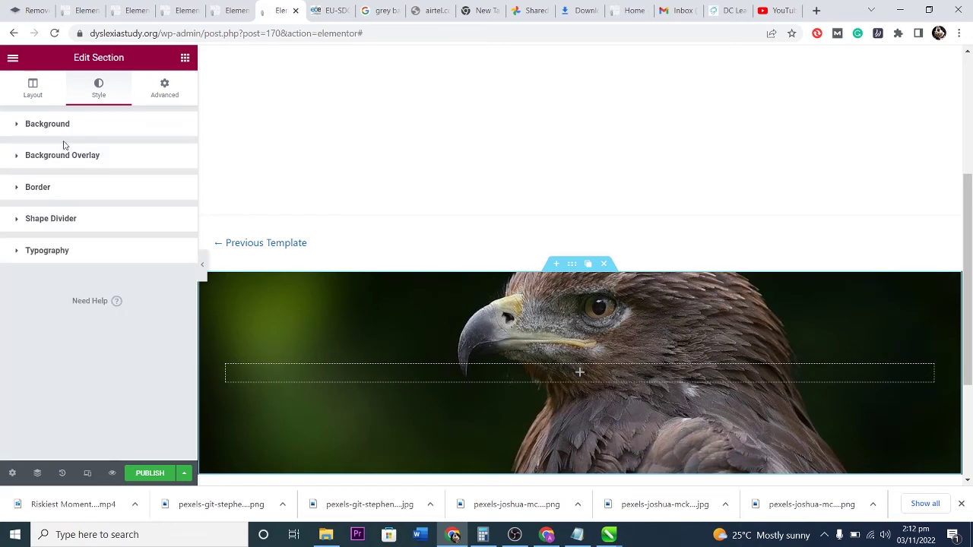
pyautogui.click(46, 156)
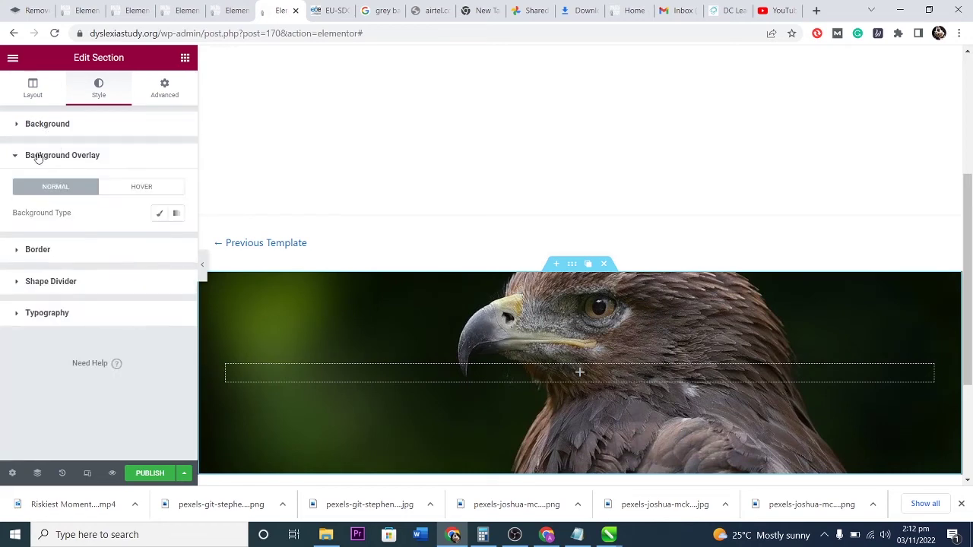
pyautogui.click(157, 213)
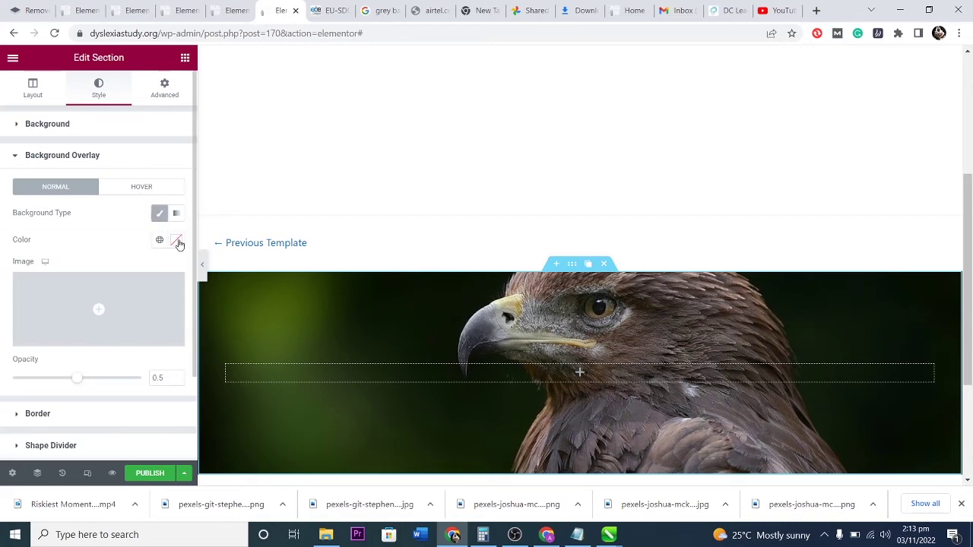
pyautogui.click(175, 240)
pyautogui.moveTo(46, 380); pyautogui.dragTo(2, 424)
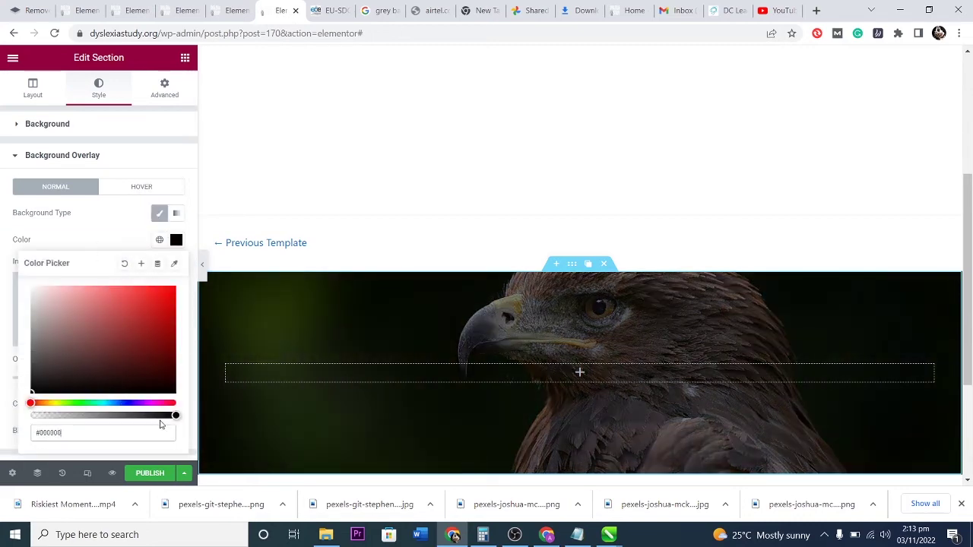
pyautogui.moveTo(177, 416); pyautogui.dragTo(253, 423)
pyautogui.moveTo(175, 416)
pyautogui.mouseDown()
pyautogui.moveTo(114, 284)
pyautogui.moveTo(113, 241)
pyautogui.moveTo(162, 413)
pyautogui.moveTo(183, 423)
pyautogui.mouseUp()
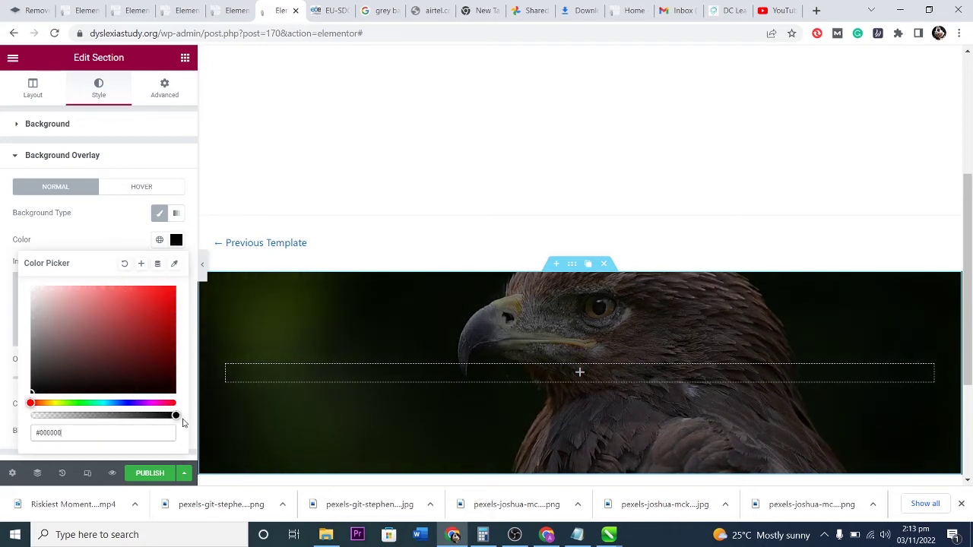
pyautogui.click(124, 240)
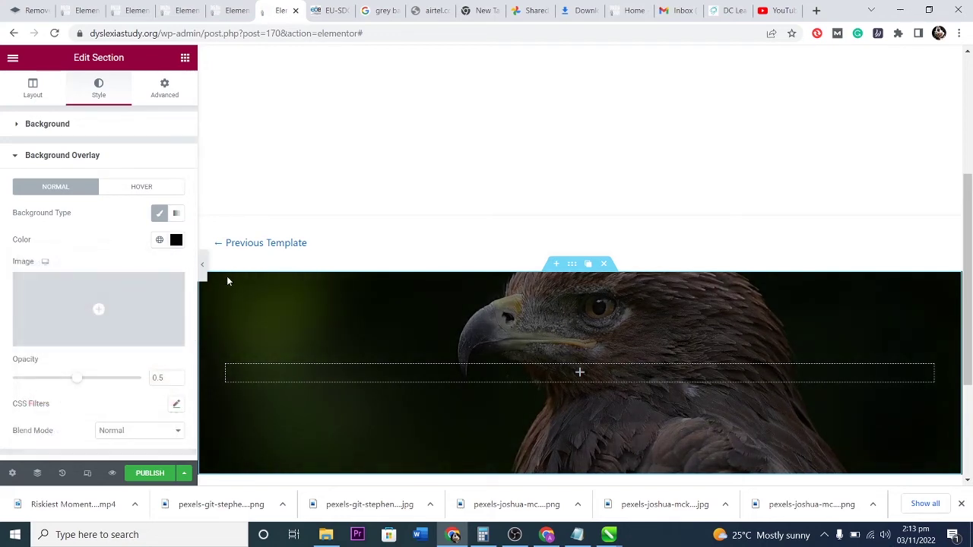
# Set the overlay opacity to about 0.62 so the eagle still shows through.
pyautogui.moveTo(63, 382); pyautogui.dragTo(127, 384)
pyautogui.moveTo(144, 382); pyautogui.dragTo(97, 385)
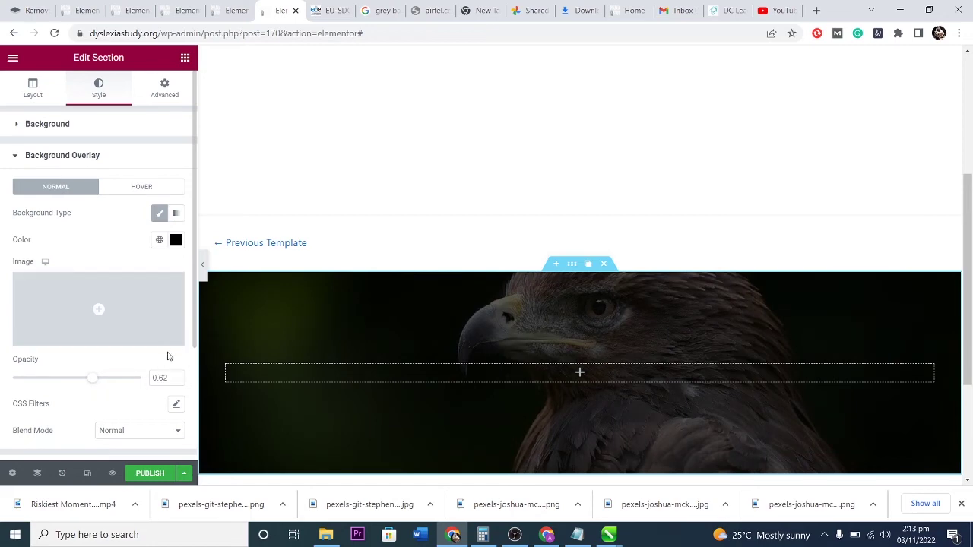
pyautogui.scroll(-2, 434, 386)
pyautogui.scroll(2, 431, 384)
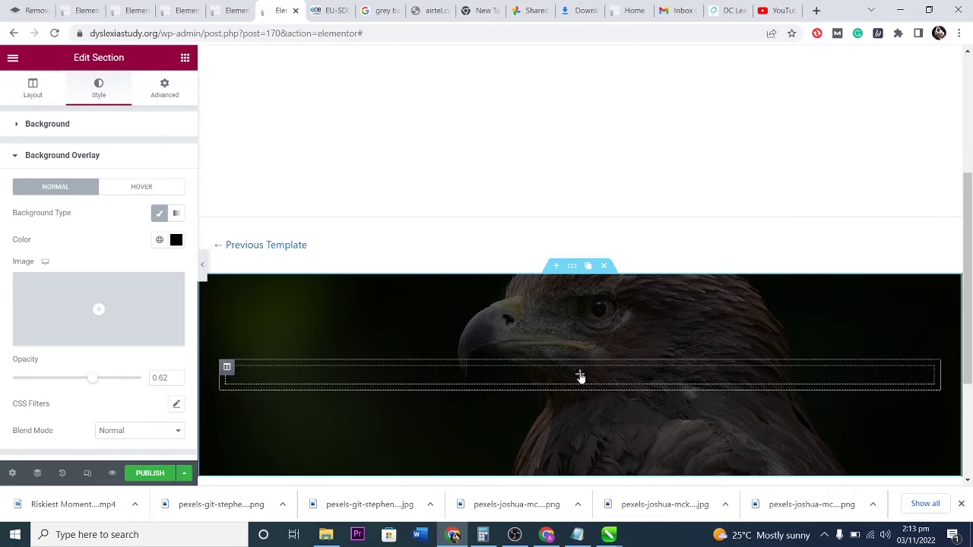
# Duplicate the footer's single column twice to get three columns, then bring up the widget list.
pyautogui.click(226, 368)
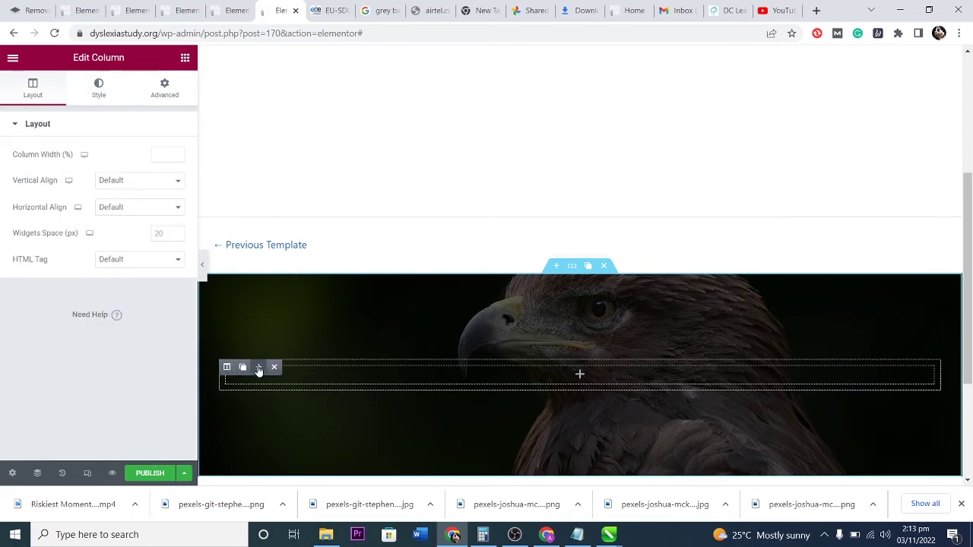
pyautogui.click(260, 368)
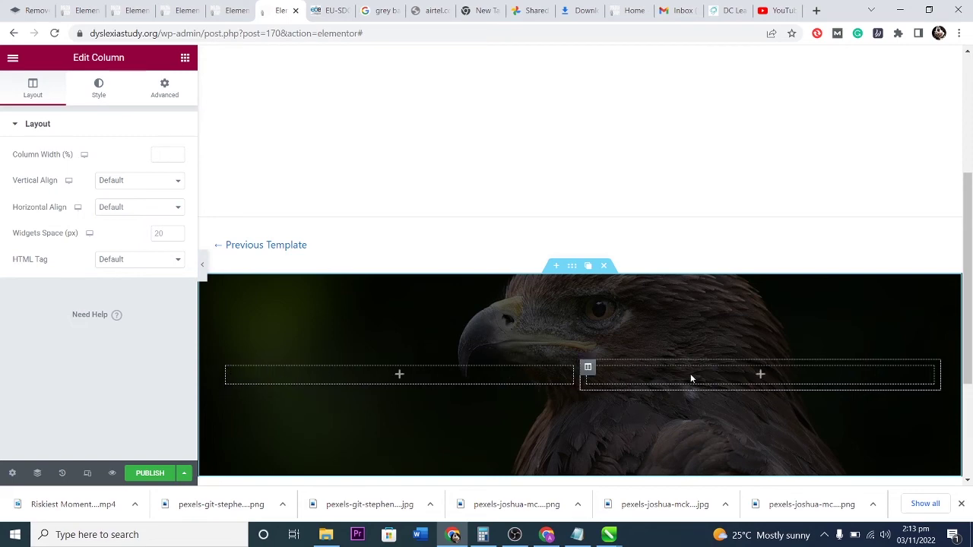
pyautogui.click(227, 367)
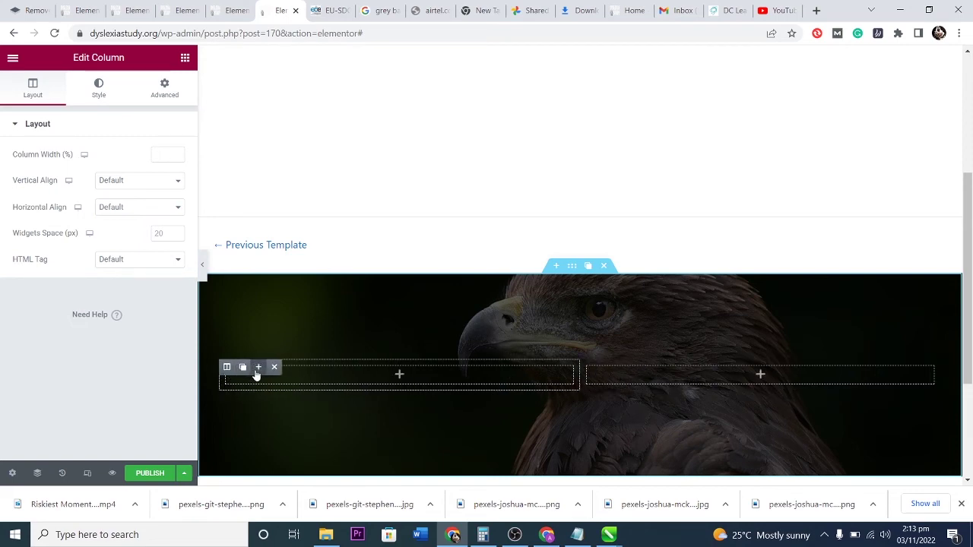
pyautogui.click(258, 368)
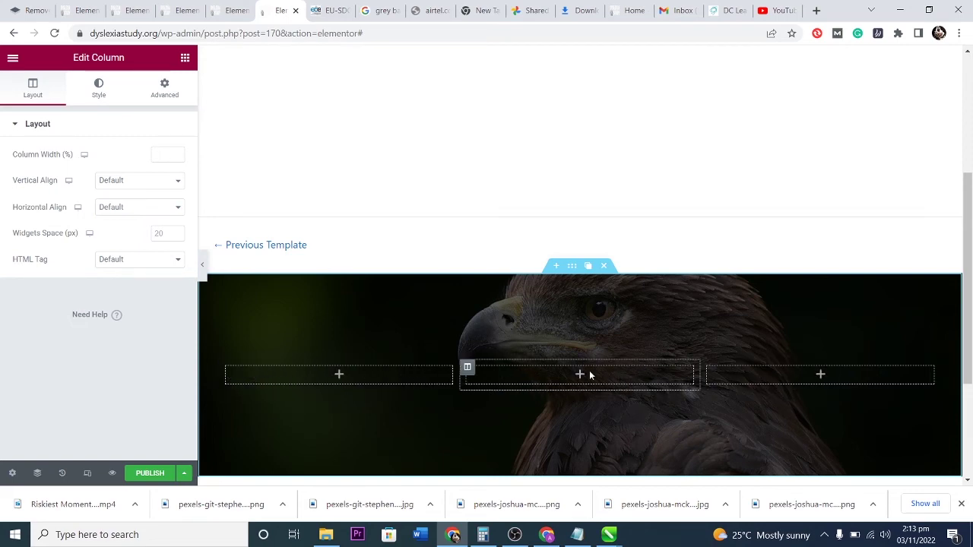
pyautogui.click(361, 378)
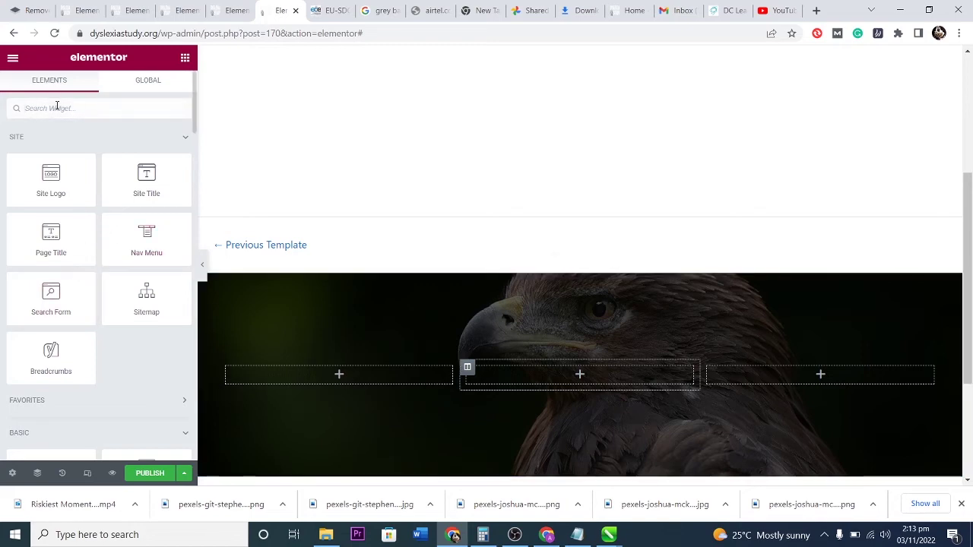
# Search 'soc', drop Social Icons into the first column, and expand its Facebook item.
pyautogui.write('social')
pyautogui.moveTo(51, 152); pyautogui.dragTo(331, 377)
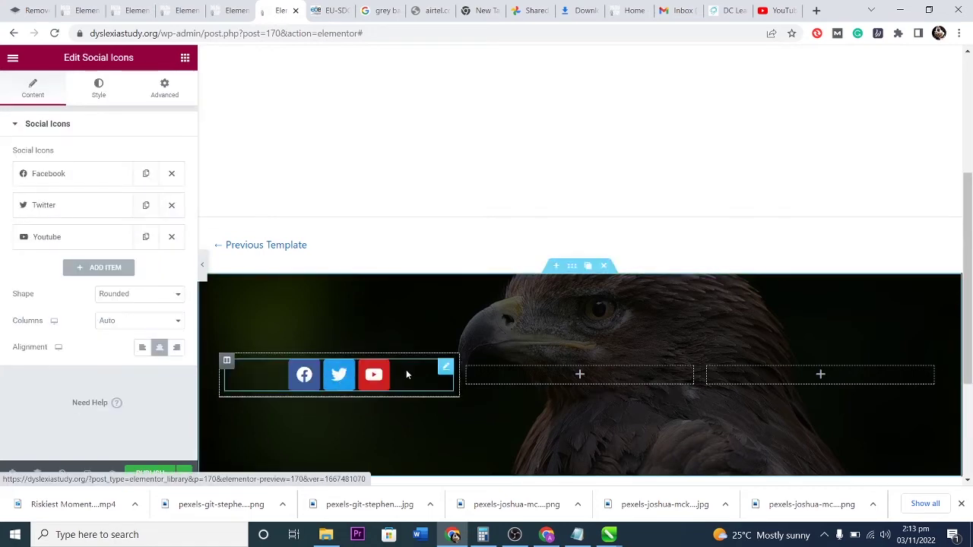
pyautogui.click(64, 175)
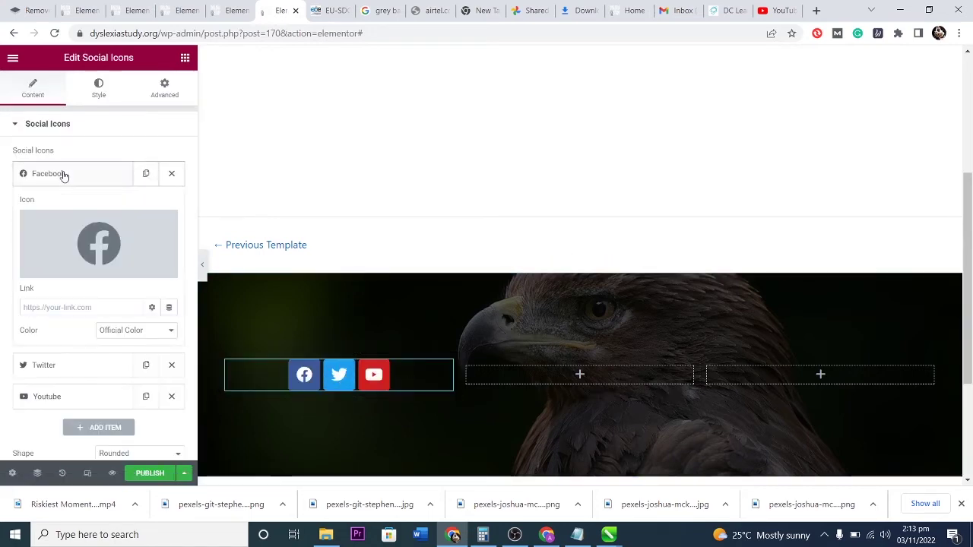
pyautogui.click(71, 177)
pyautogui.click(71, 177)
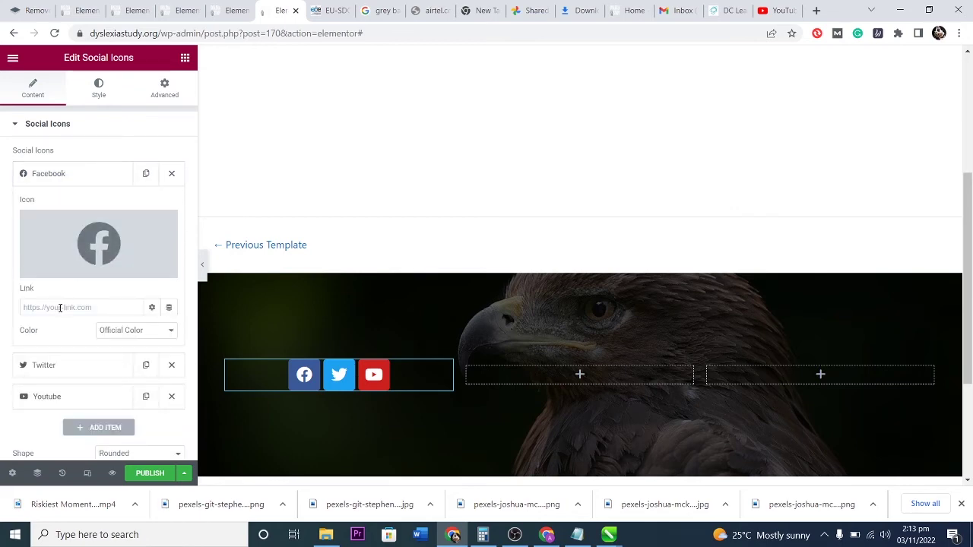
# In a new tab, find the Amazon.com Facebook page and copy its web address.
pyautogui.click(816, 10)
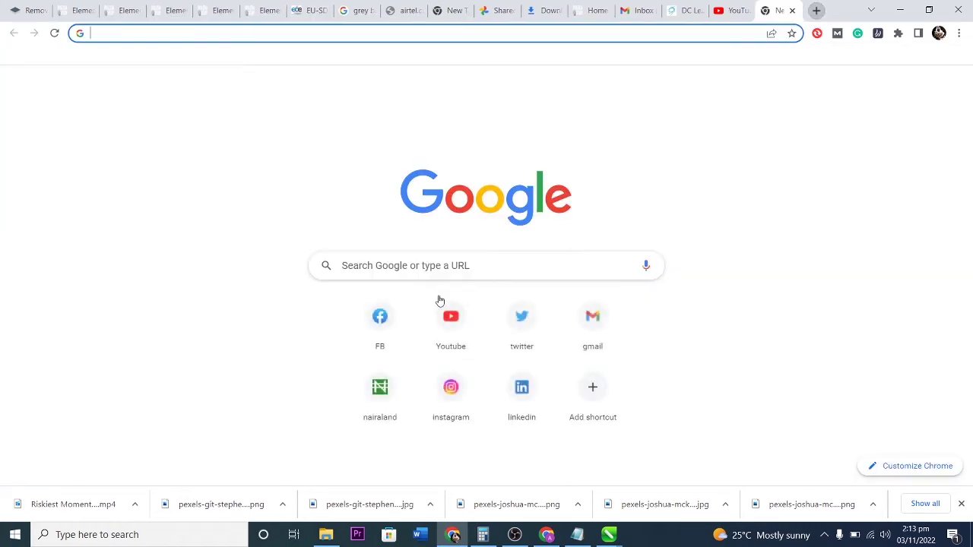
pyautogui.click(380, 319)
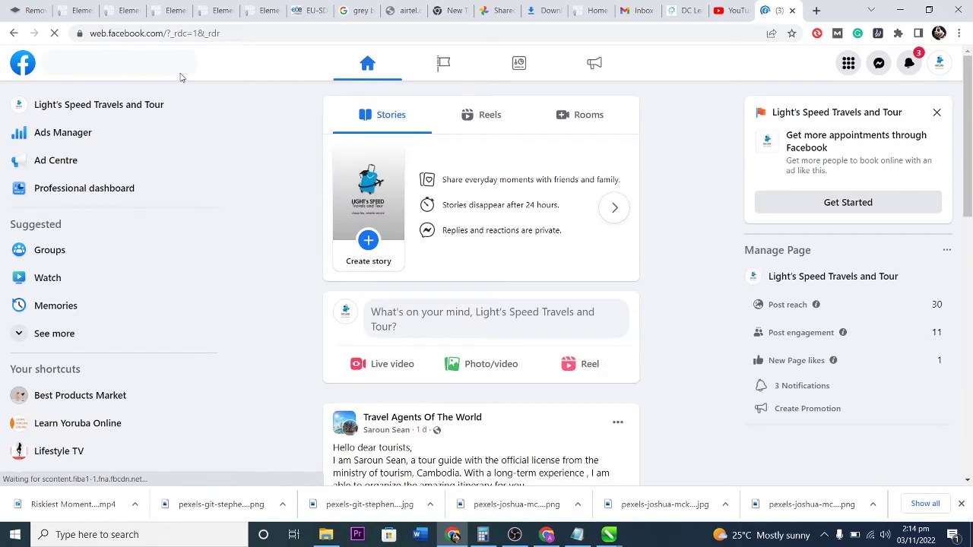
pyautogui.click(138, 66)
pyautogui.write('aa')
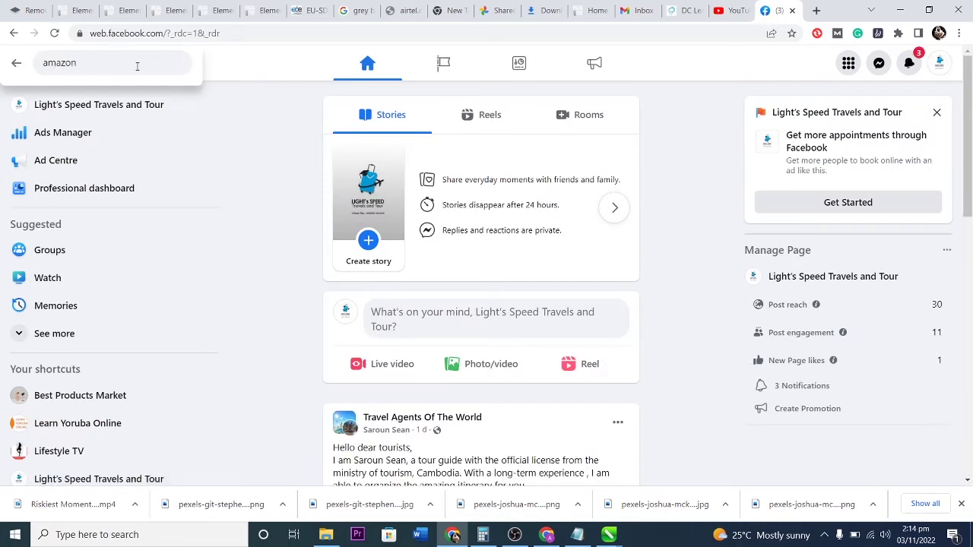
pyautogui.press('Return')
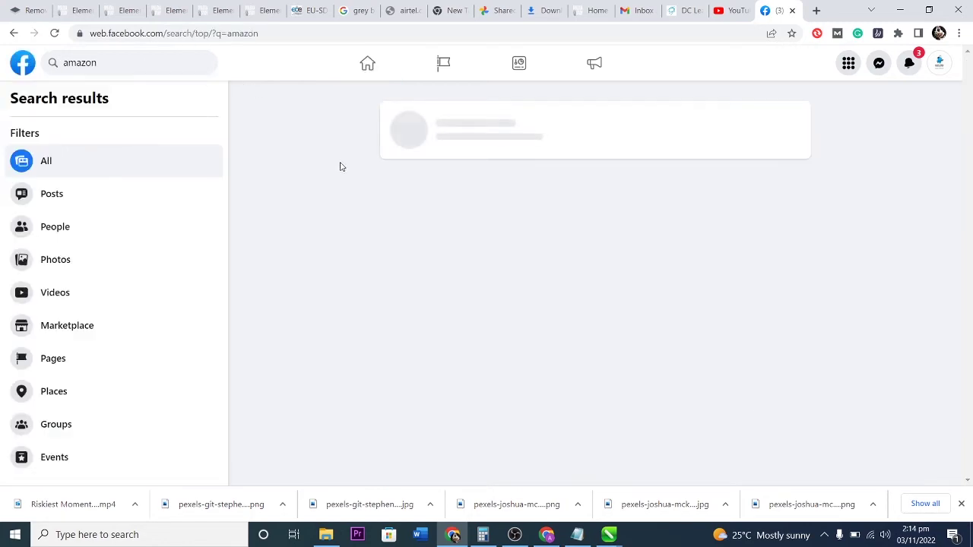
pyautogui.click(475, 124)
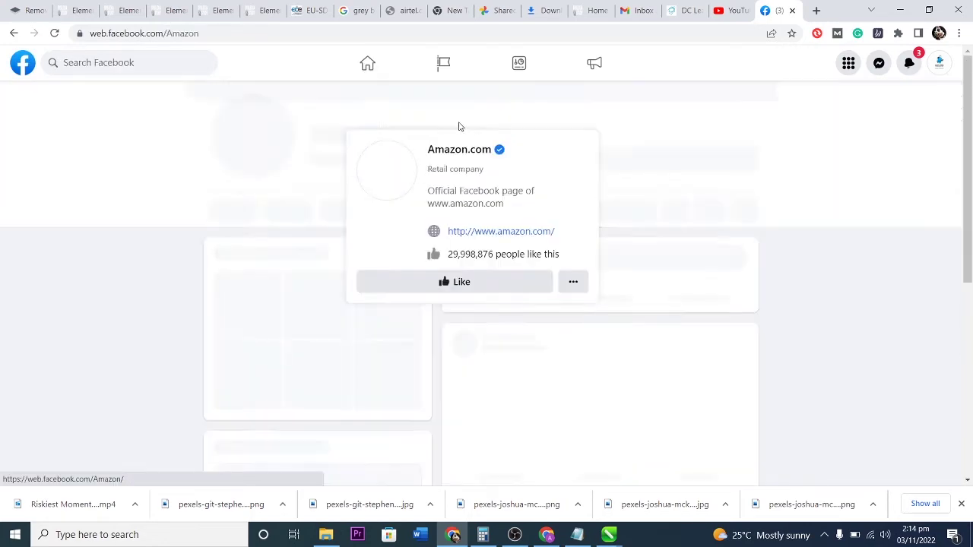
pyautogui.click(258, 34)
pyautogui.hotkey('ctrl', 'c')
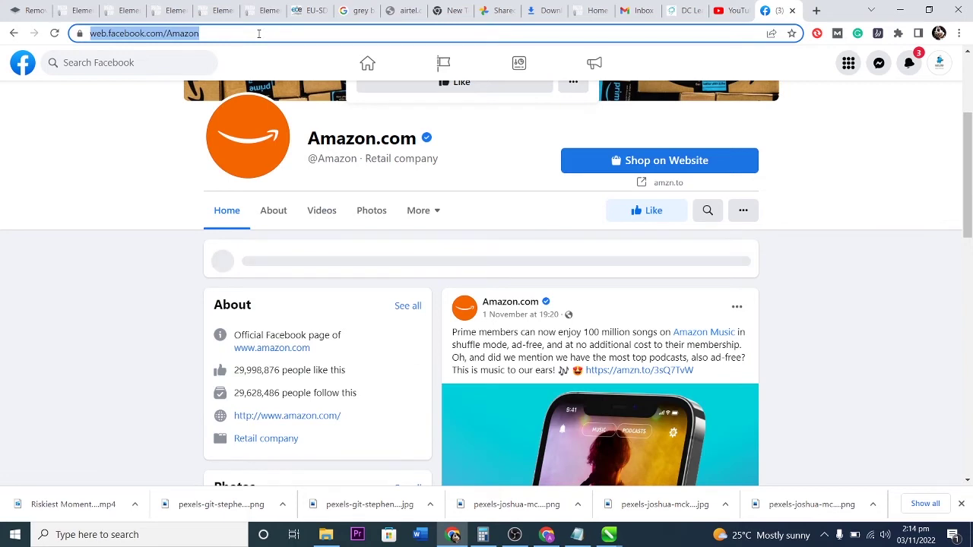
# Paste the Amazon Facebook address into the Facebook icon's Link field in Elementor.
pyautogui.click(260, 10)
pyautogui.click(66, 307)
pyautogui.hotkey('ctrl', 'v')
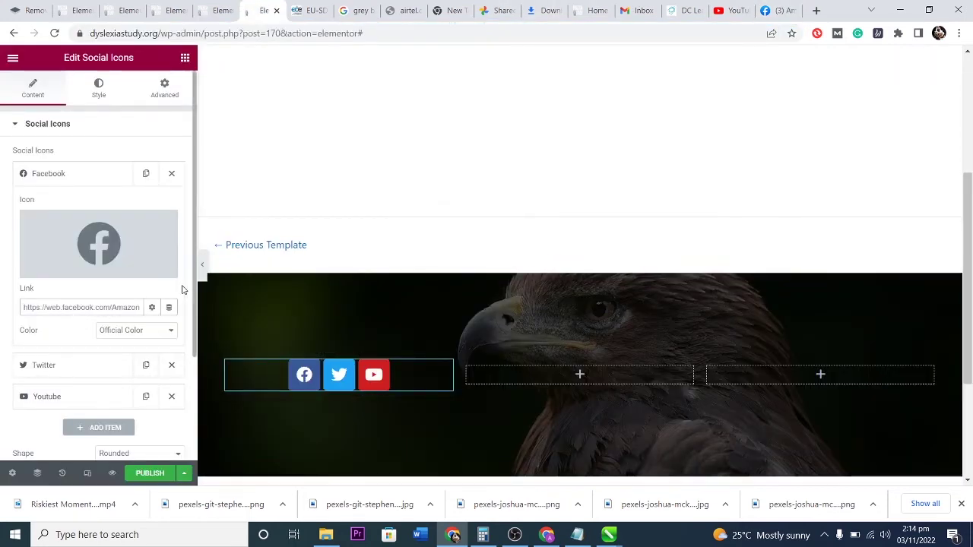
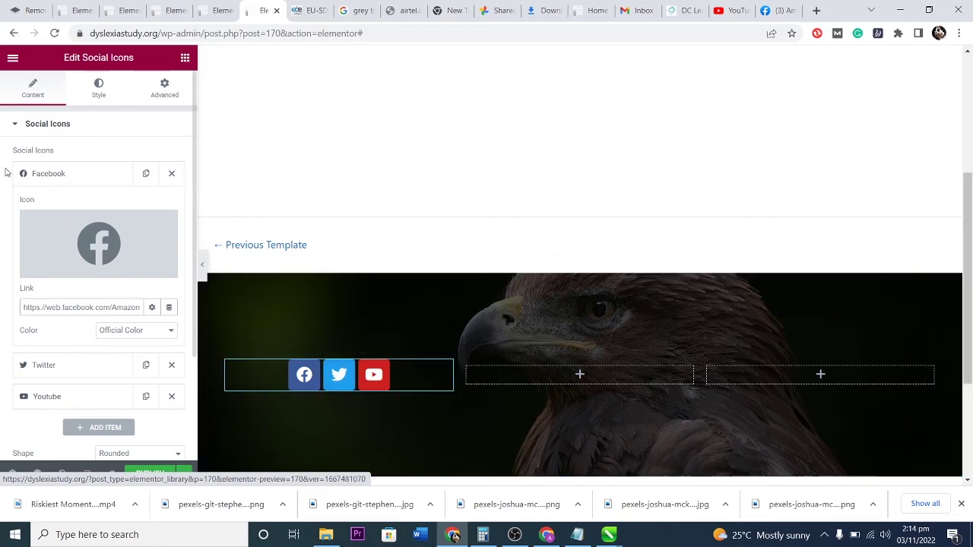
# Make the footer's social icons circular after trying the rounded and square shapes.
pyautogui.click(80, 174)
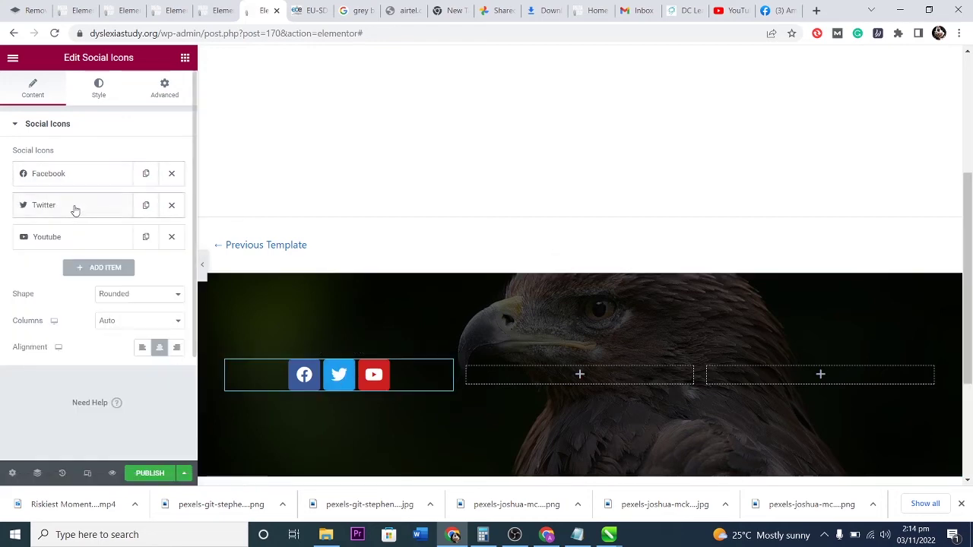
pyautogui.click(135, 293)
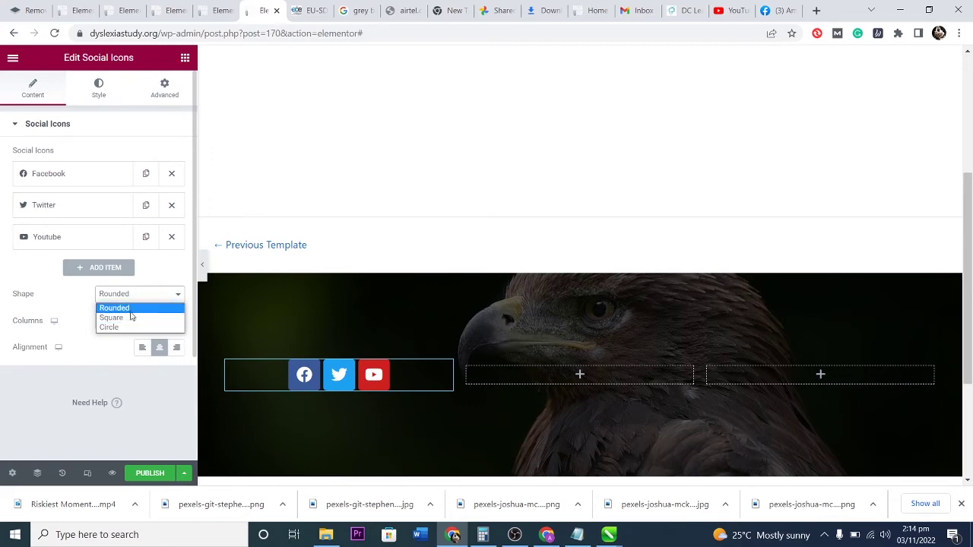
pyautogui.click(130, 309)
pyautogui.click(135, 296)
pyautogui.click(133, 318)
pyautogui.click(134, 296)
pyautogui.click(129, 331)
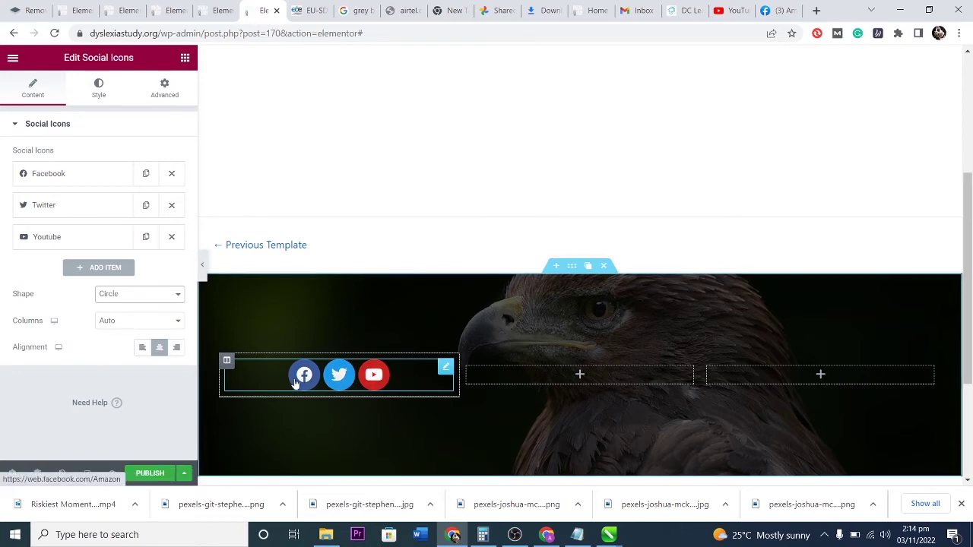
# Keep the icon columns on Auto, centre the icons, and add a fourth icon item.
pyautogui.click(120, 322)
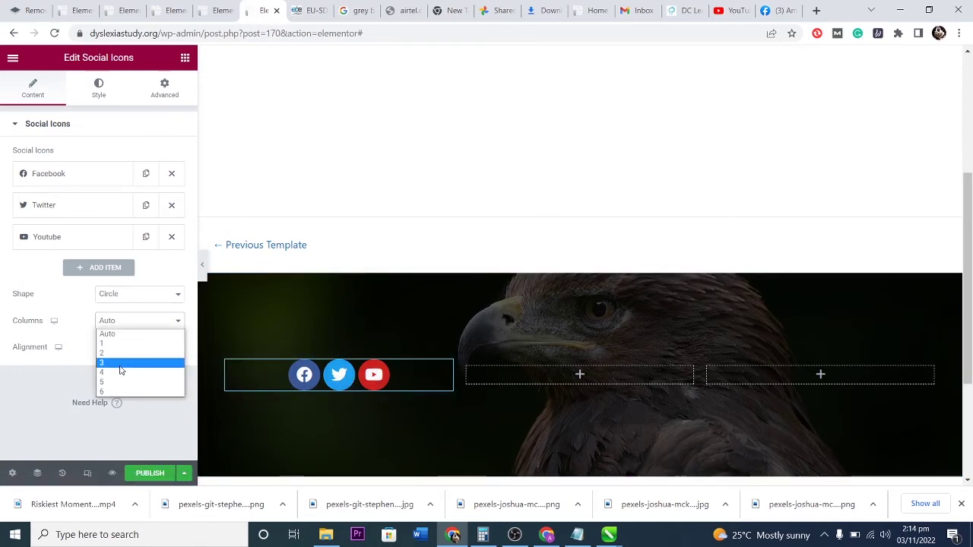
pyautogui.click(120, 364)
pyautogui.click(129, 322)
pyautogui.click(120, 333)
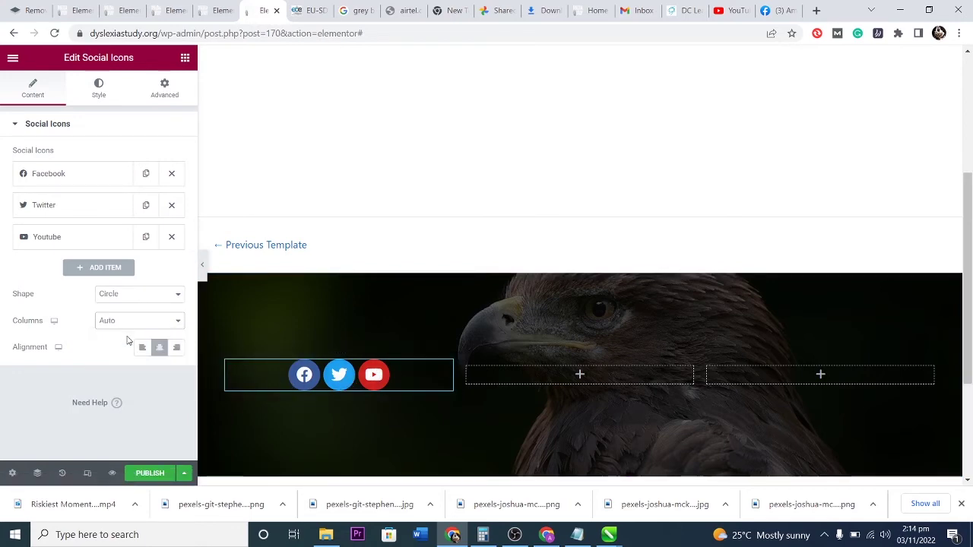
pyautogui.click(143, 349)
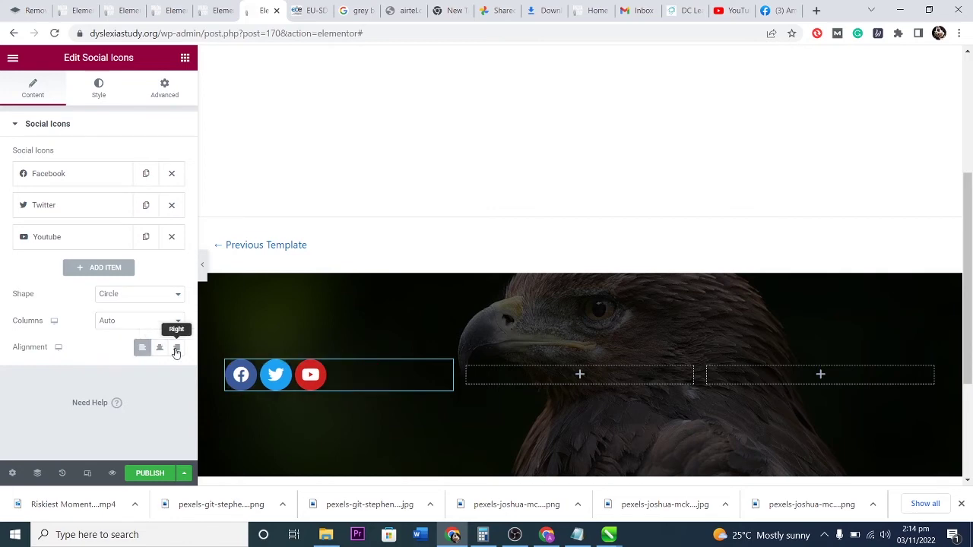
pyautogui.click(177, 350)
pyautogui.click(159, 351)
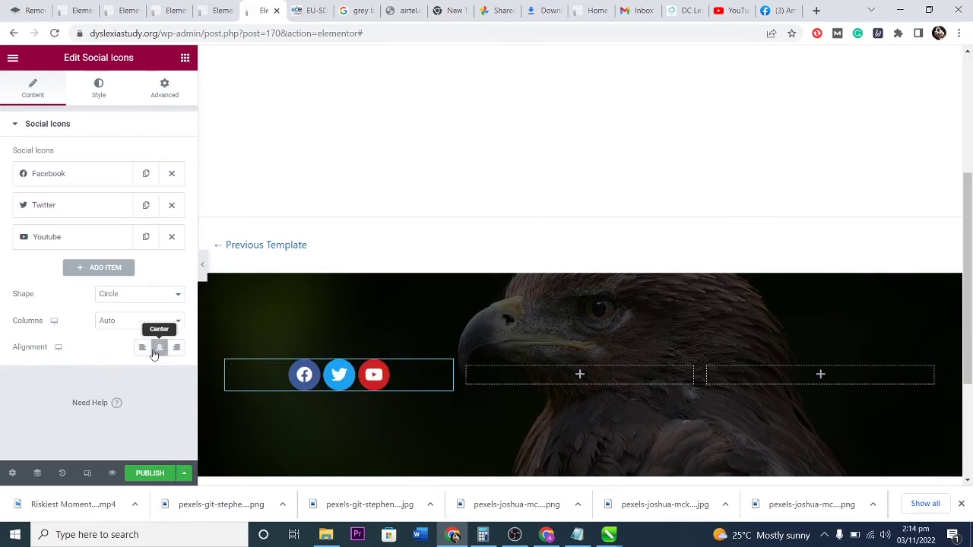
pyautogui.click(99, 267)
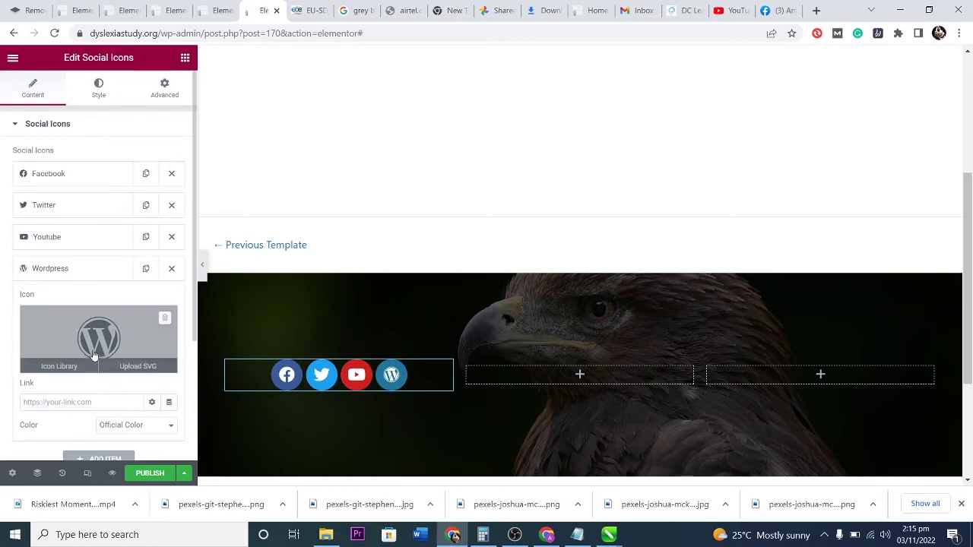
# Set the new item's icon to Pinterest from the Icon Library, filtering by 'pin'.
pyautogui.scroll(-1, 110, 342)
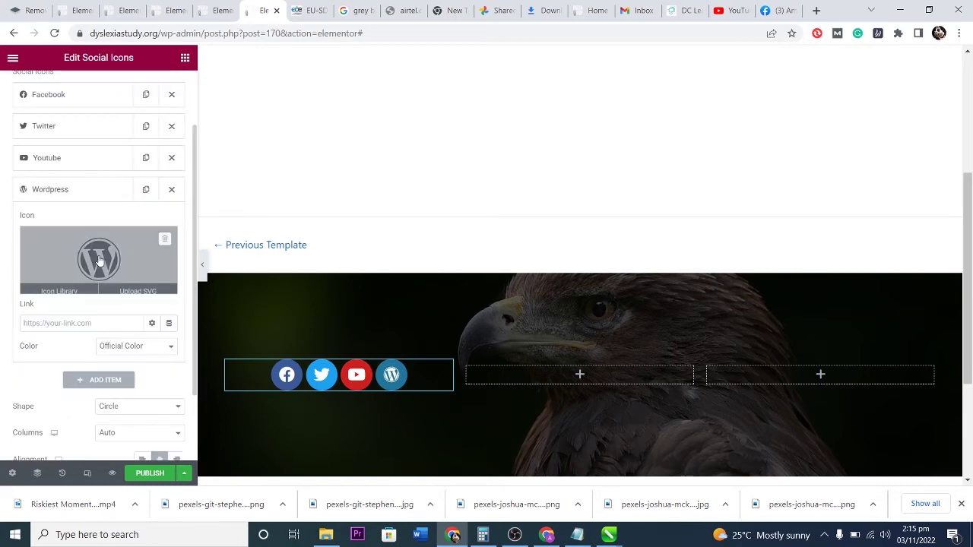
pyautogui.click(59, 285)
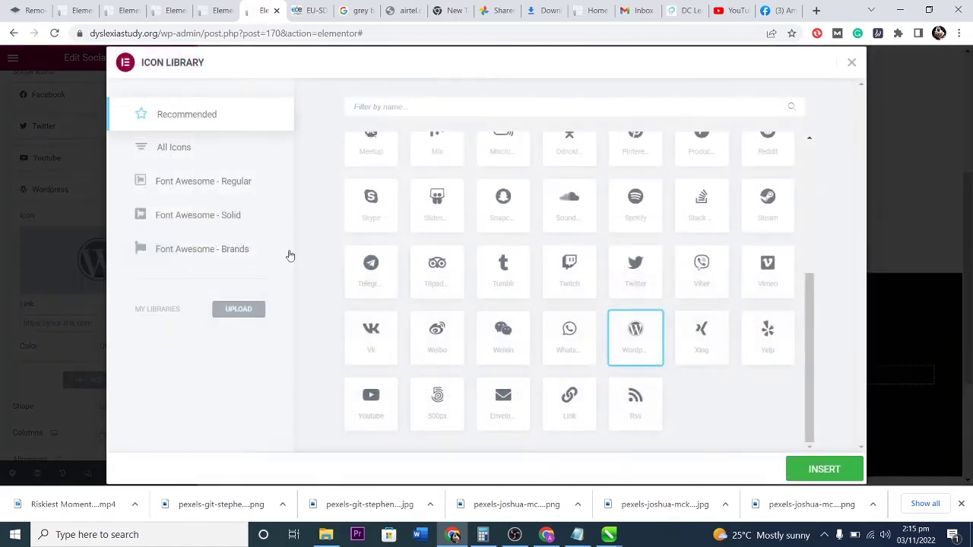
pyautogui.click(446, 106)
pyautogui.write('pin')
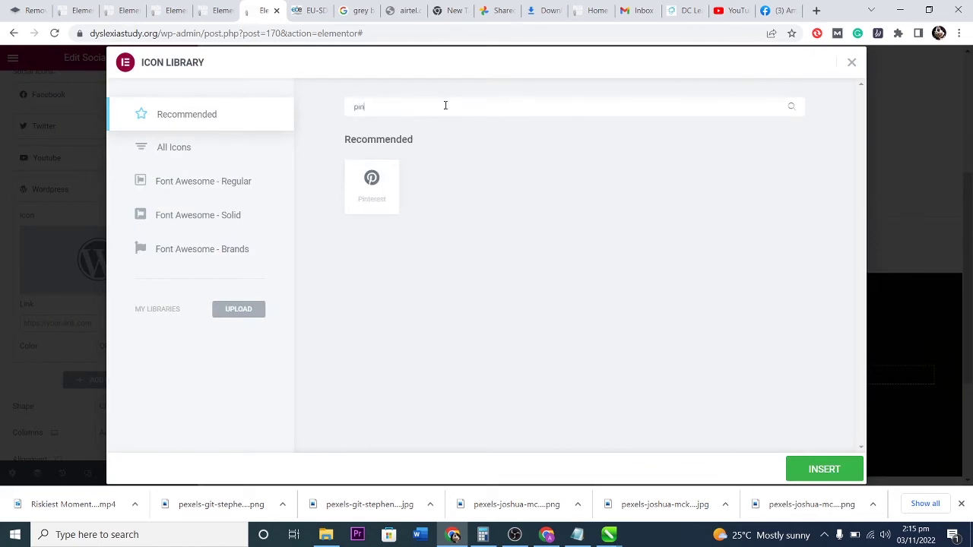
pyautogui.click(366, 183)
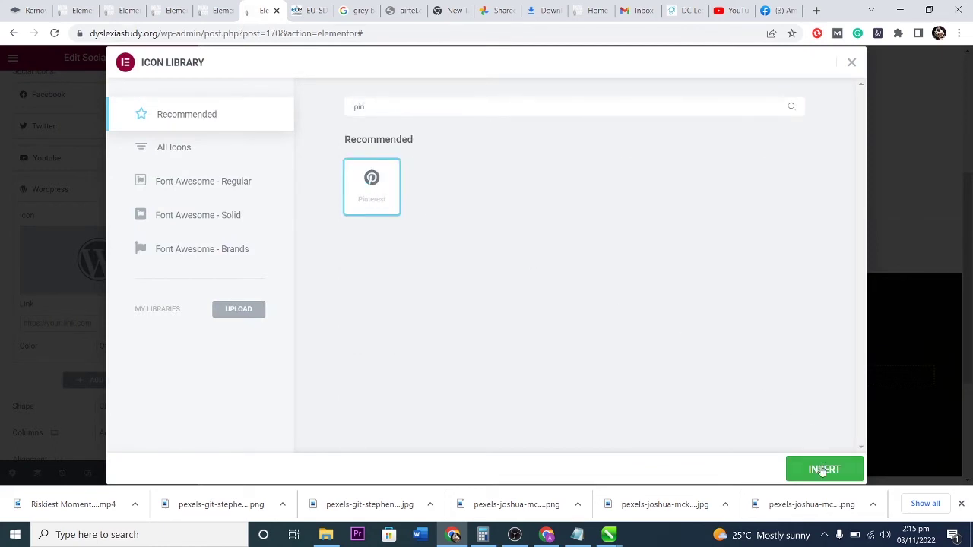
pyautogui.click(821, 469)
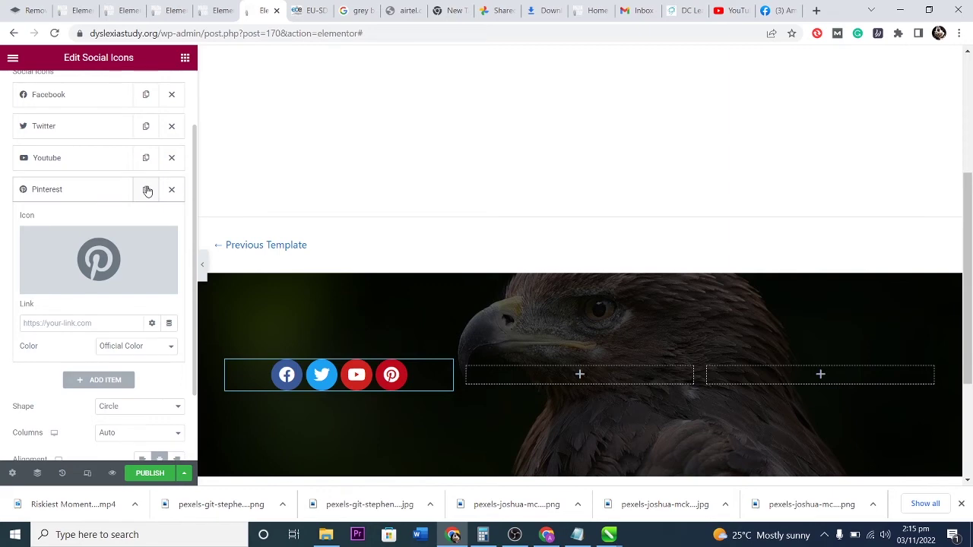
# Duplicate the Pinterest item and change the copy's icon to LinkedIn.
pyautogui.click(147, 190)
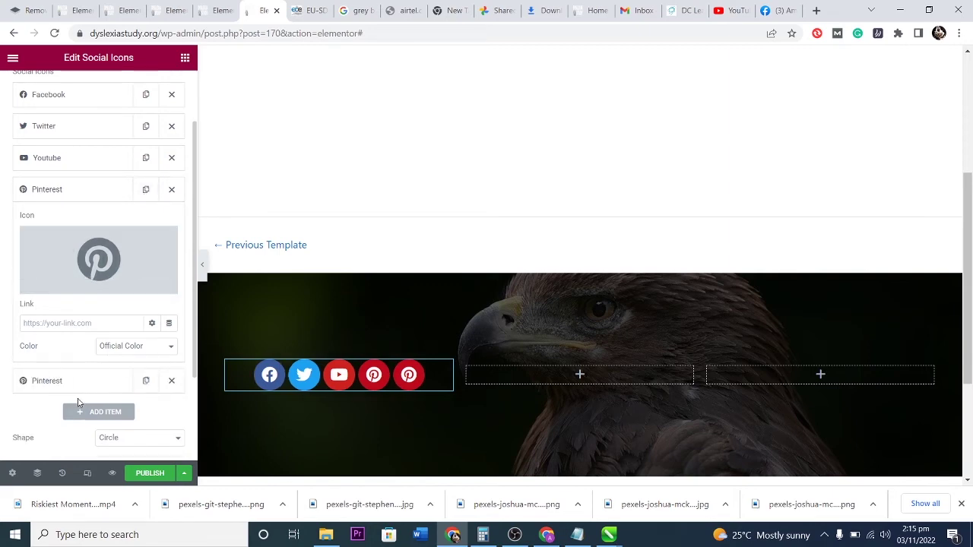
pyautogui.click(70, 384)
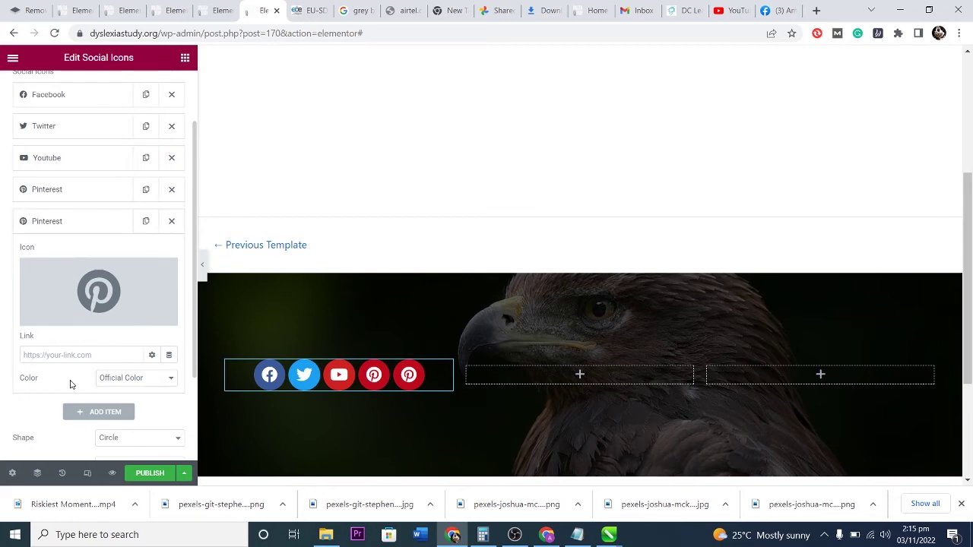
pyautogui.click(89, 287)
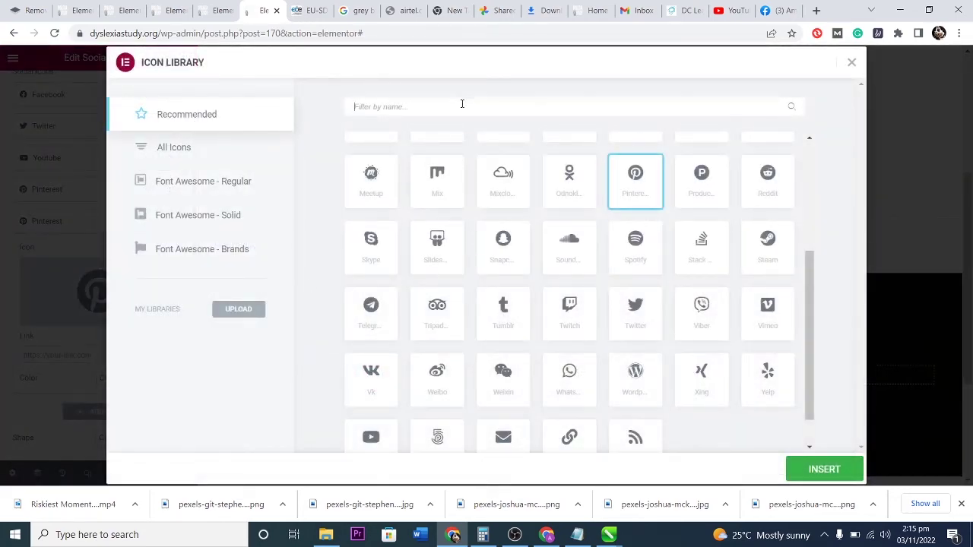
pyautogui.write('tru')
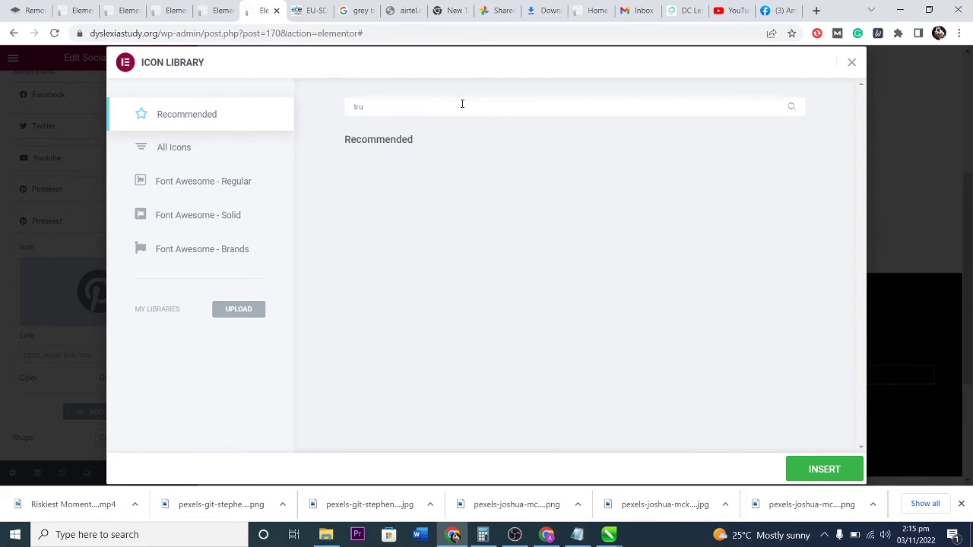
pyautogui.write('th')
pyautogui.press('BackSpace')
pyautogui.press('BackSpace')
pyautogui.press('BackSpace')
pyautogui.press('BackSpace')
pyautogui.press('BackSpace')
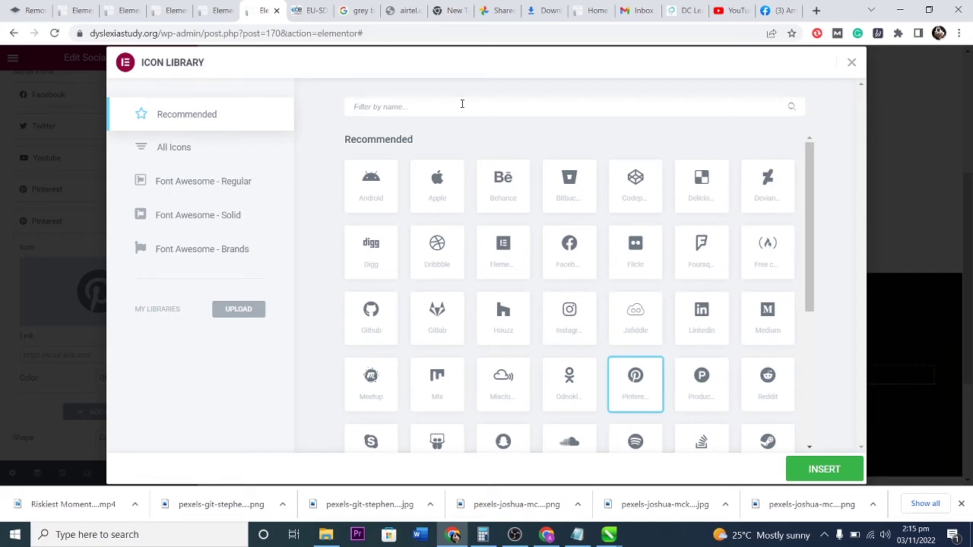
pyautogui.scroll(-1, 697, 294)
pyautogui.click(701, 258)
pyautogui.click(822, 466)
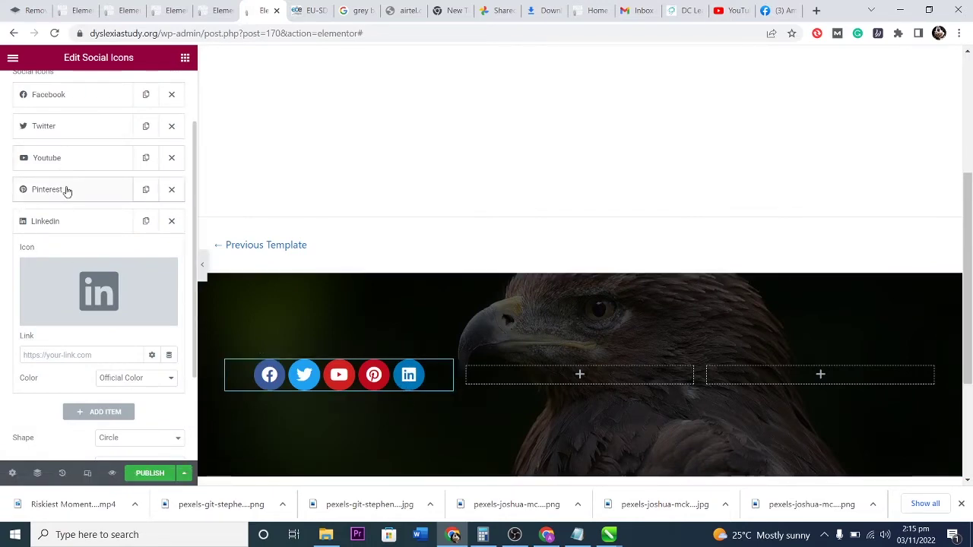
# Open the Link fields of the Pinterest and LinkedIn items for editing.
pyautogui.click(66, 191)
pyautogui.click(76, 323)
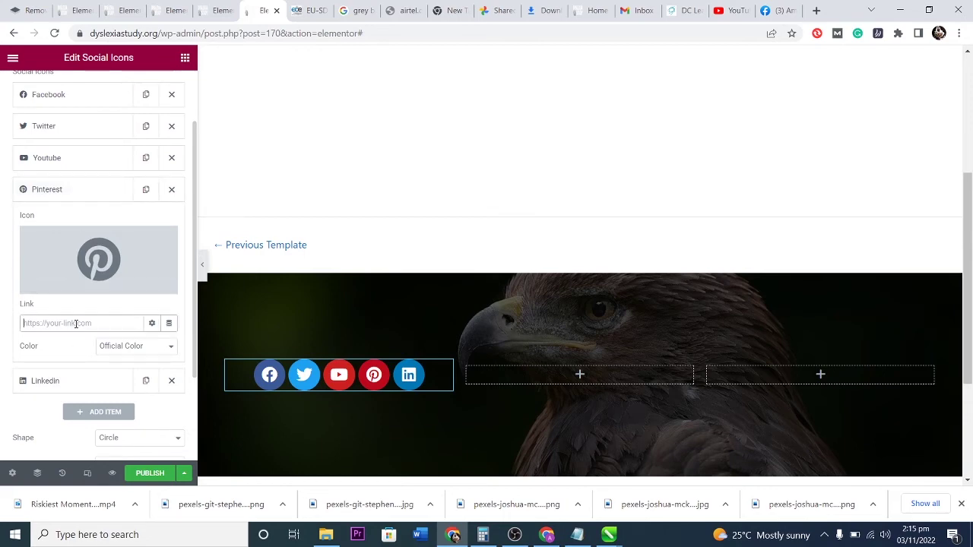
pyautogui.click(23, 190)
pyautogui.click(64, 223)
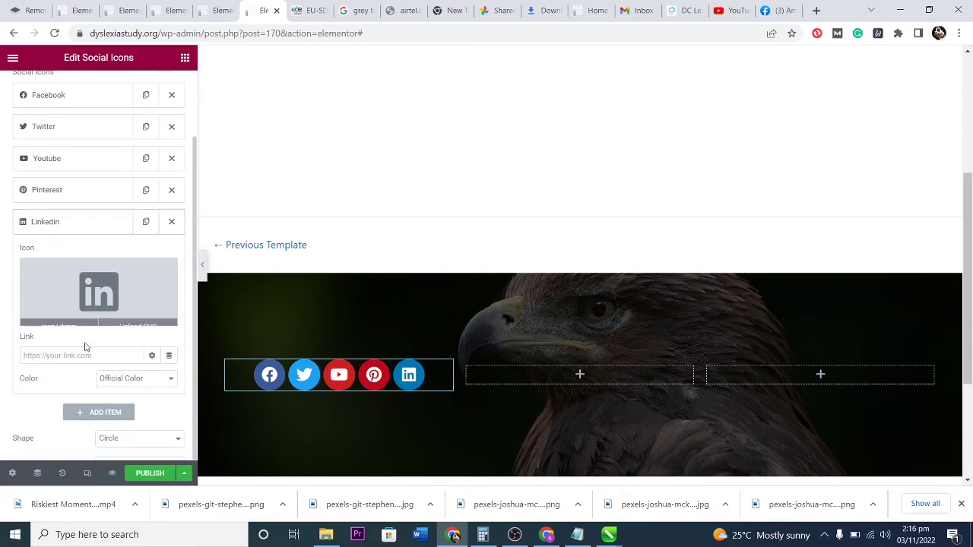
pyautogui.click(67, 355)
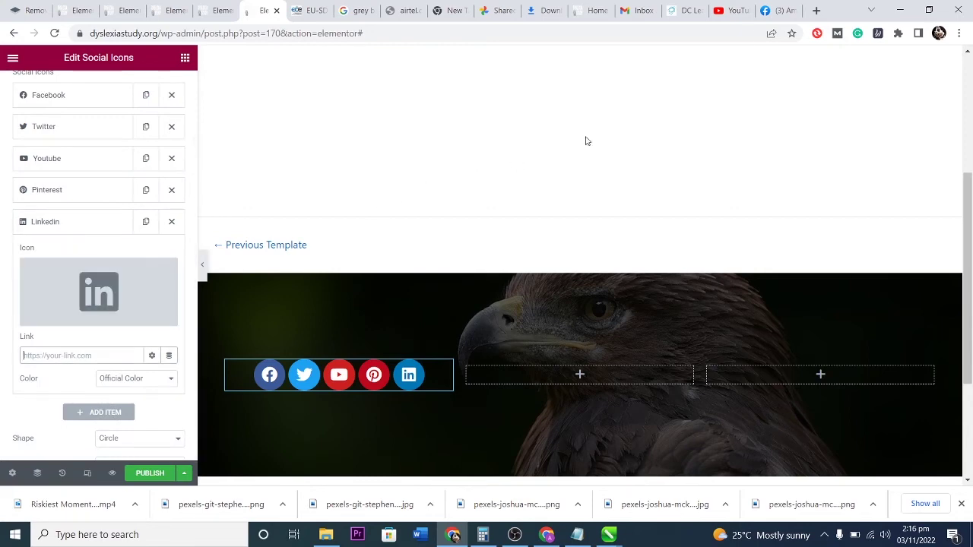
# In a new LinkedIn tab, search 'amazon' and copy Amazon's company page URL.
pyautogui.click(815, 11)
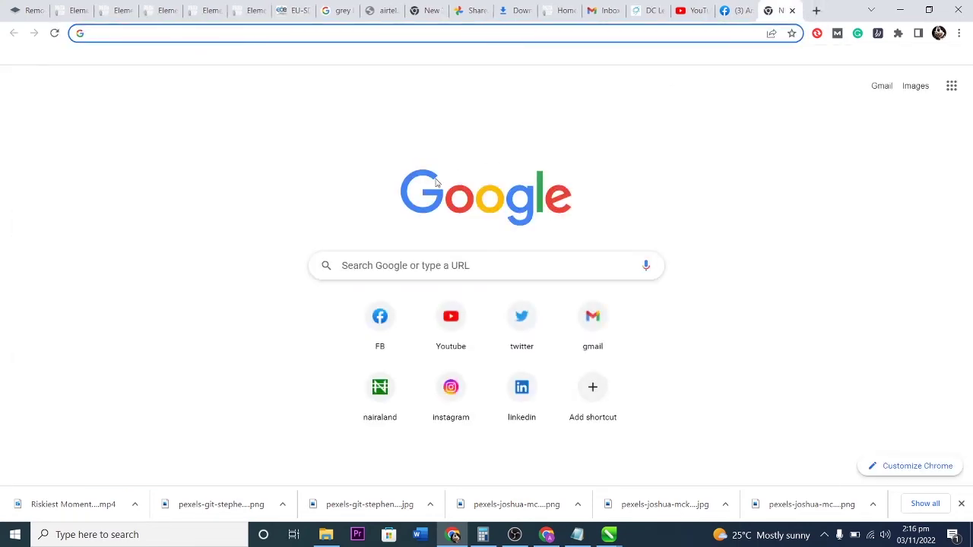
pyautogui.click(523, 396)
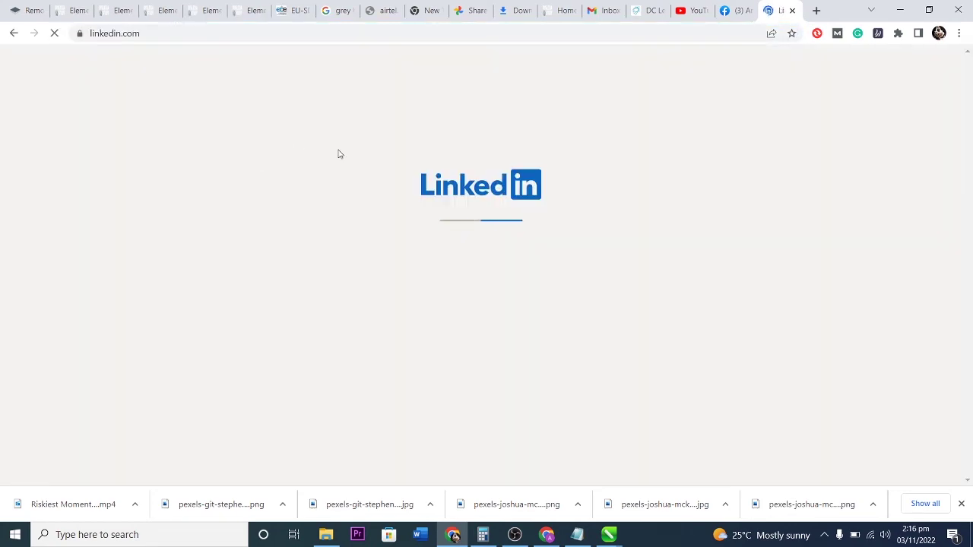
pyautogui.click(272, 61)
pyautogui.write('amazon')
pyautogui.press('Return')
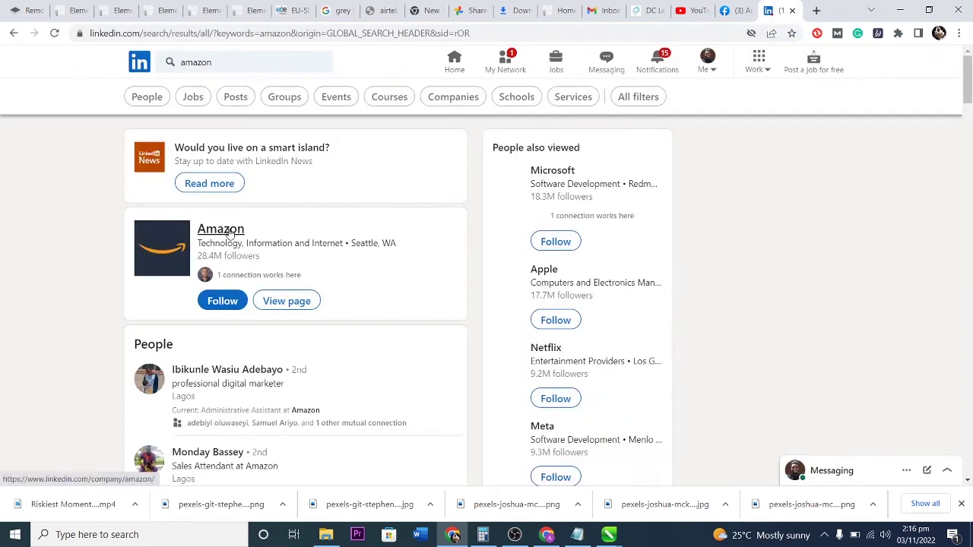
pyautogui.click(221, 228)
pyautogui.click(283, 33)
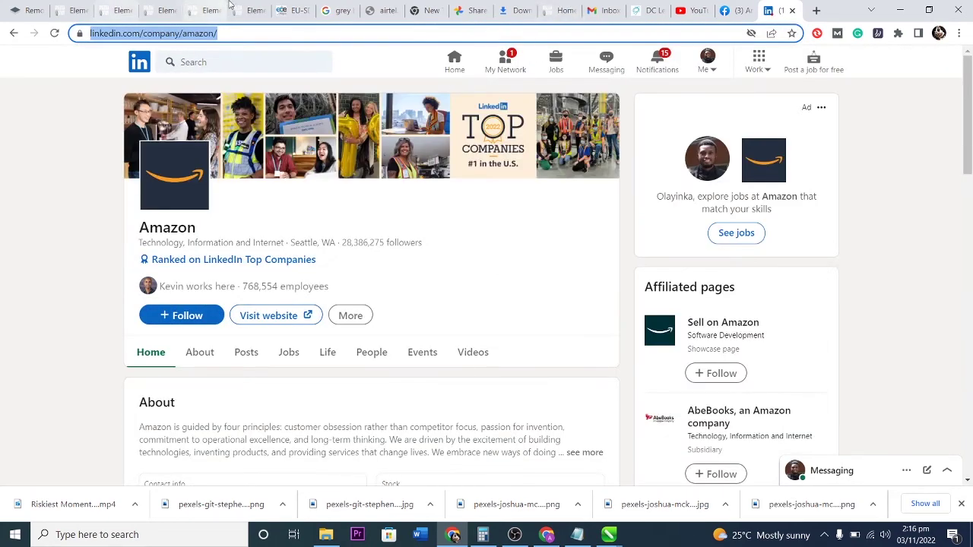
pyautogui.click(251, 11)
pyautogui.click(75, 357)
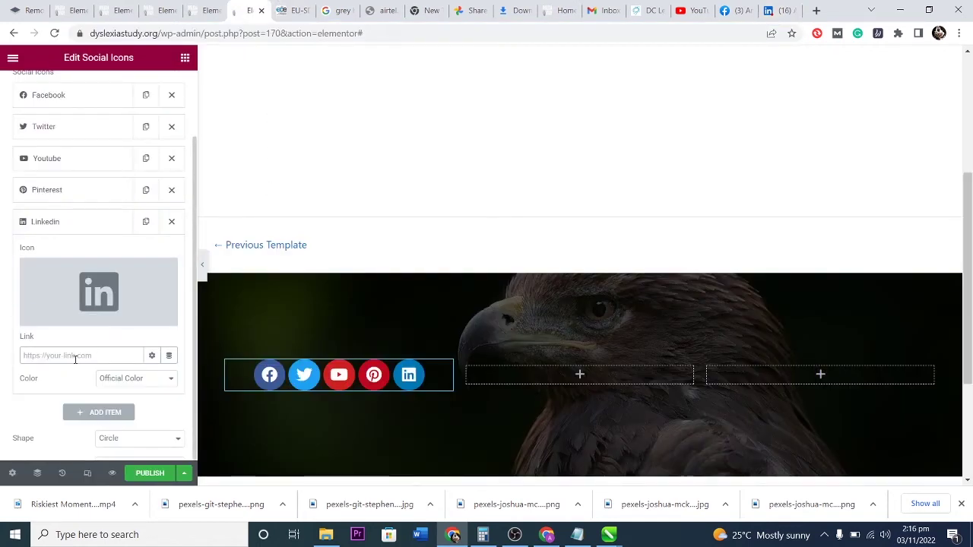
# Paste Amazon's LinkedIn page URL into the LinkedIn icon's Link field and collapse the item.
pyautogui.hotkey('ctrl', 'v')
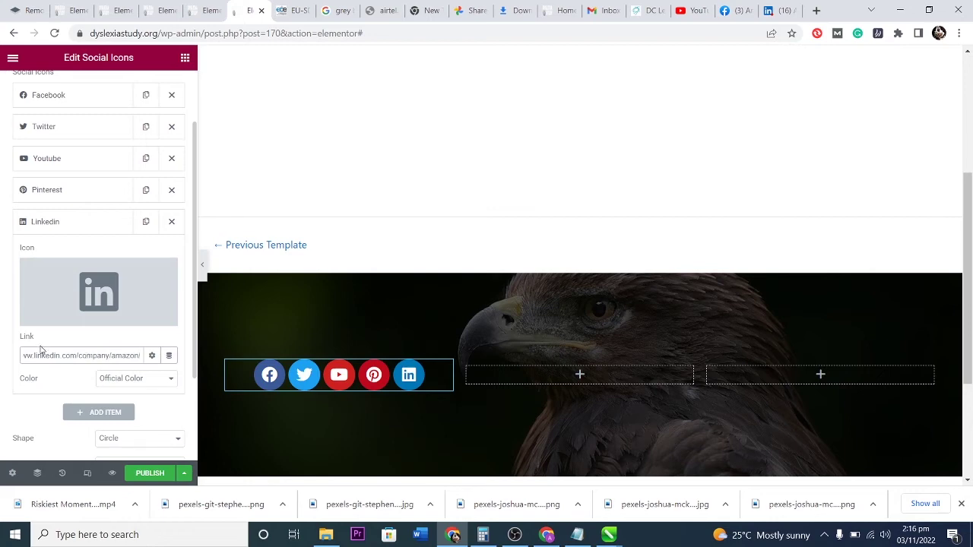
pyautogui.click(8, 344)
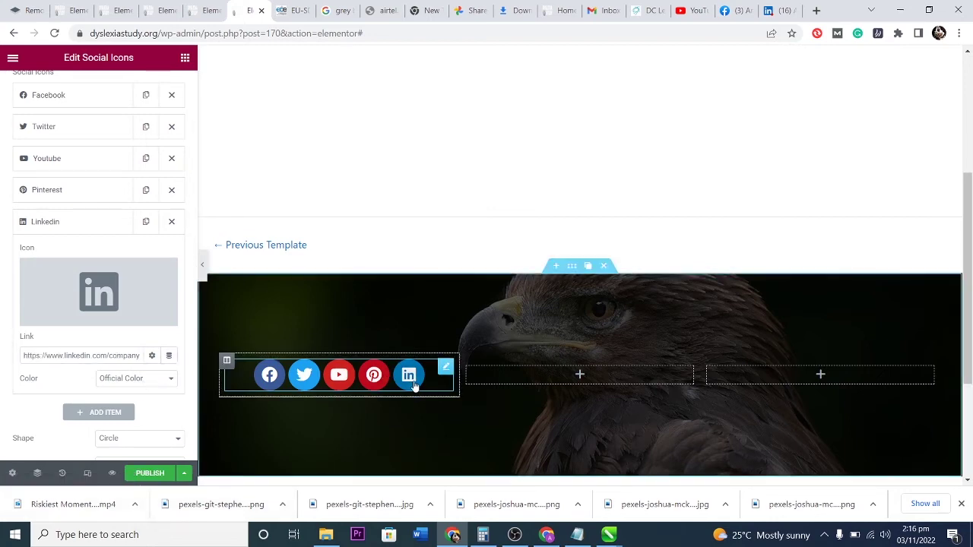
pyautogui.click(75, 228)
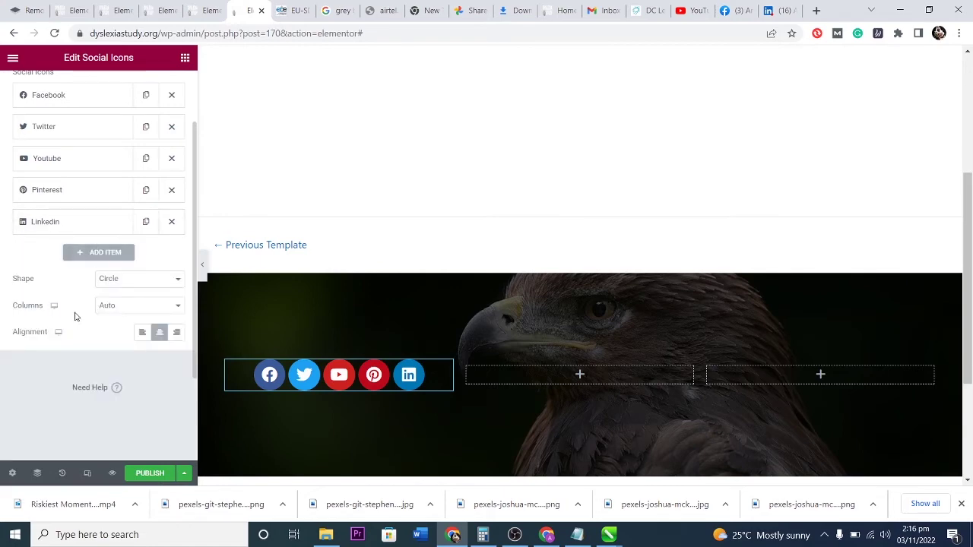
pyautogui.scroll(2, 95, 346)
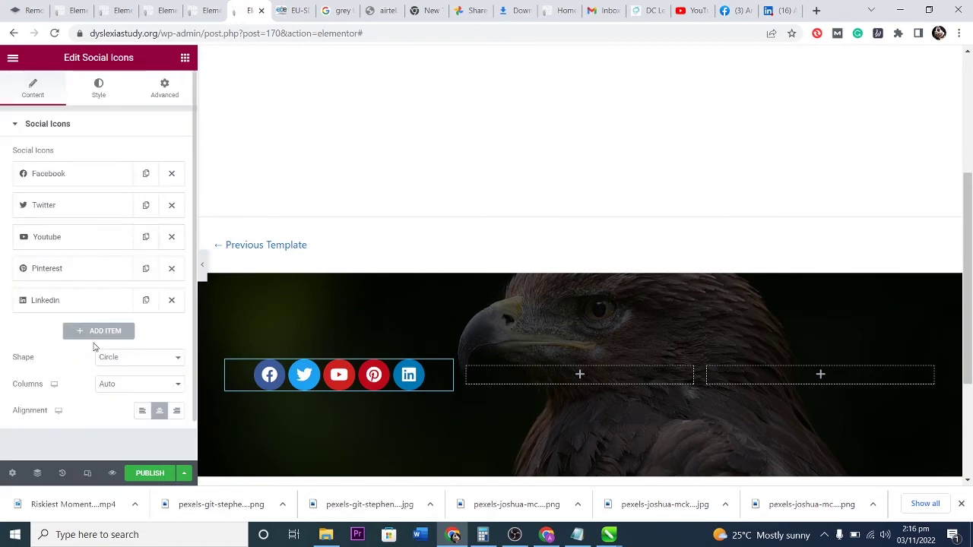
pyautogui.click(99, 89)
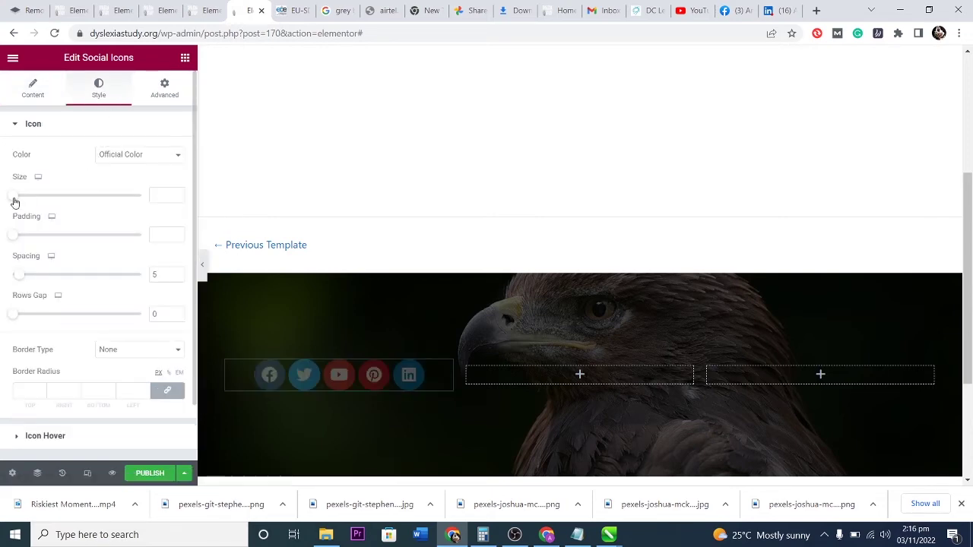
# Set icon size 13, padding 0.6 and spacing 15, leaving the corner radius empty.
pyautogui.moveTo(13, 199)
pyautogui.mouseDown()
pyautogui.moveTo(38, 200)
pyautogui.moveTo(7, 203)
pyautogui.moveTo(16, 206)
pyautogui.mouseUp()
pyautogui.moveTo(15, 239)
pyautogui.mouseDown()
pyautogui.moveTo(38, 240)
pyautogui.moveTo(29, 242)
pyautogui.mouseUp()
pyautogui.moveTo(20, 281); pyautogui.dragTo(34, 281)
pyautogui.moveTo(20, 320)
pyautogui.mouseDown()
pyautogui.moveTo(30, 317)
pyautogui.moveTo(8, 317)
pyautogui.mouseUp()
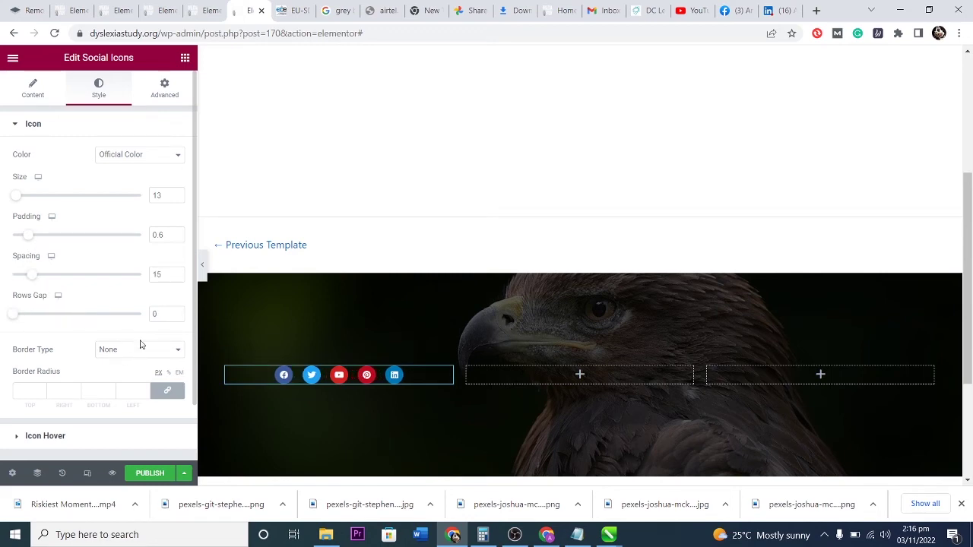
pyautogui.click(43, 392)
pyautogui.write('1')
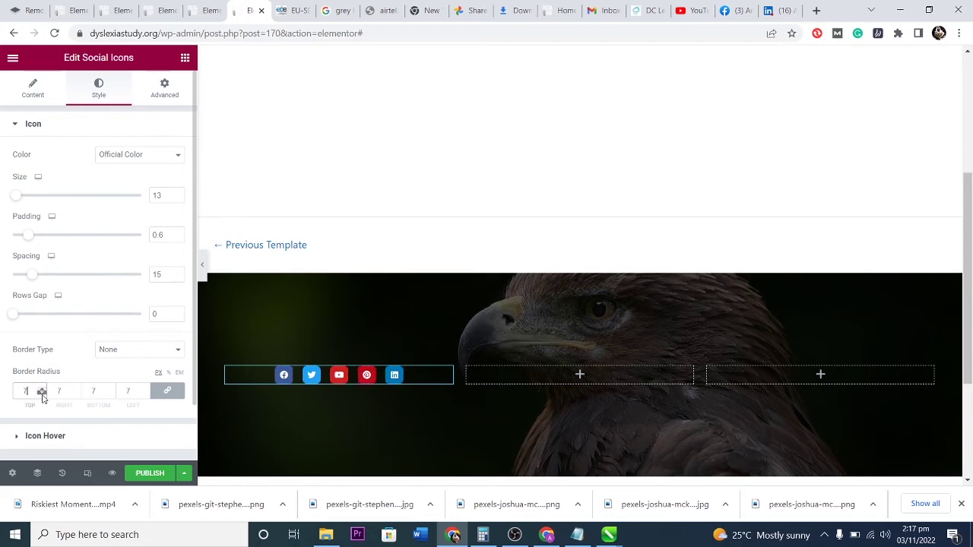
pyautogui.write('7')
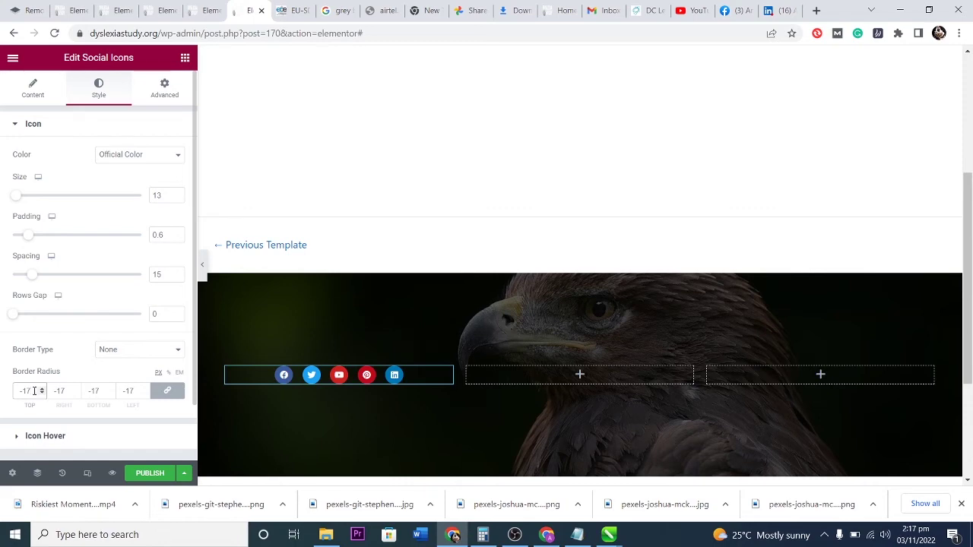
pyautogui.press('BackSpace')
pyautogui.scroll(-1, 64, 361)
# Give the social icons a Shrink hover animation after trying Pulse and Push.
pyautogui.click(20, 377)
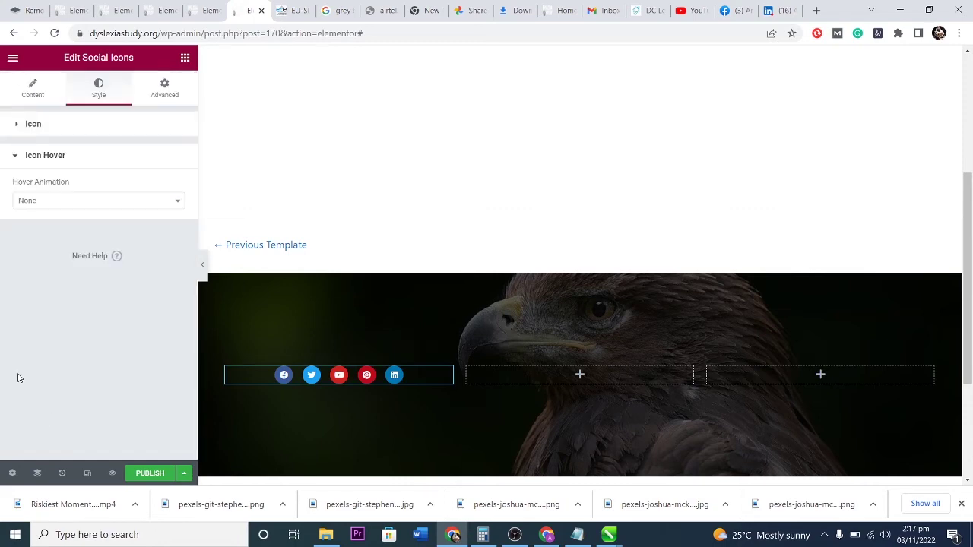
pyautogui.click(83, 202)
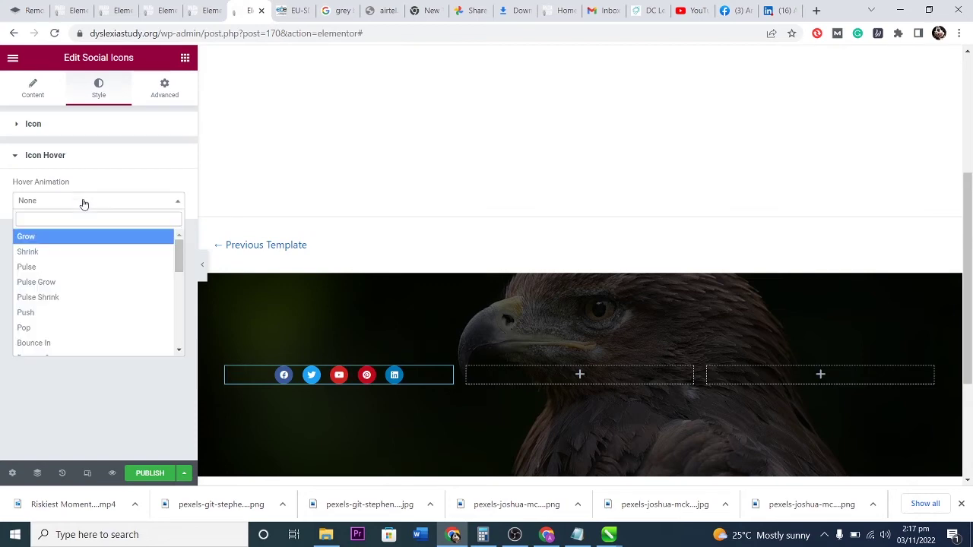
pyautogui.click(59, 269)
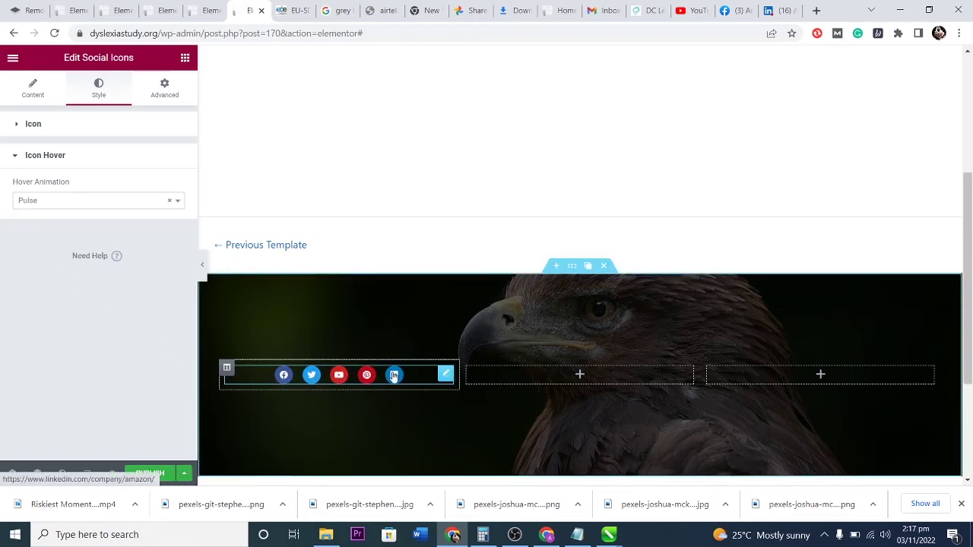
pyautogui.click(71, 204)
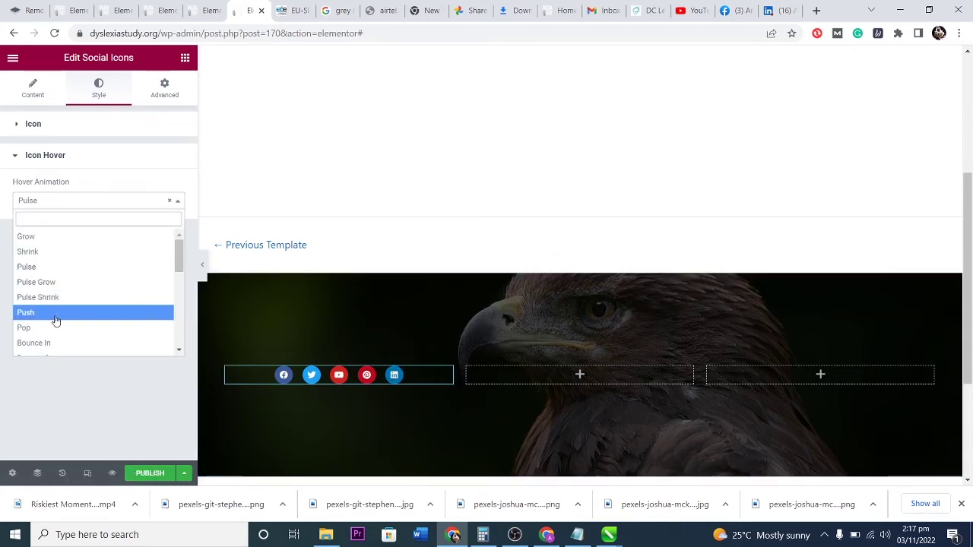
pyautogui.click(54, 313)
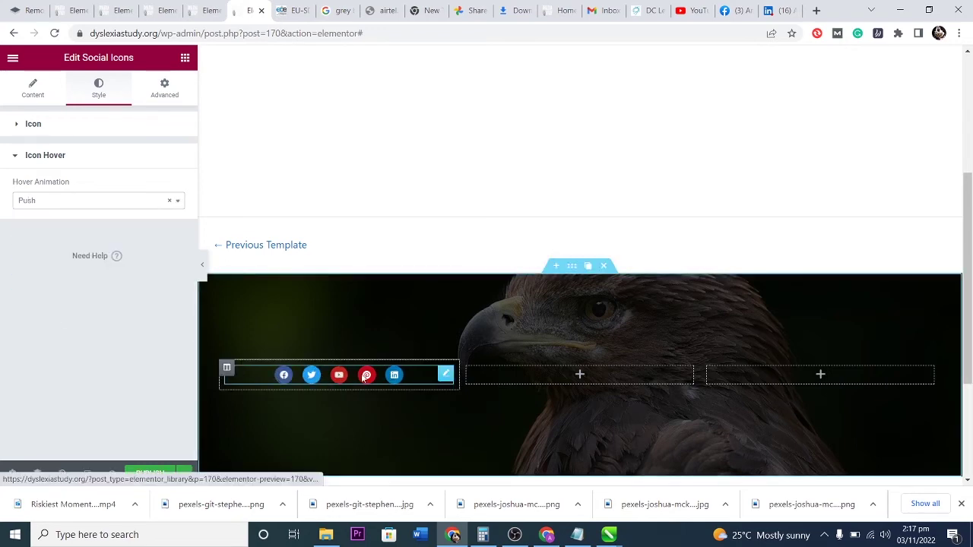
pyautogui.click(41, 202)
pyautogui.click(42, 257)
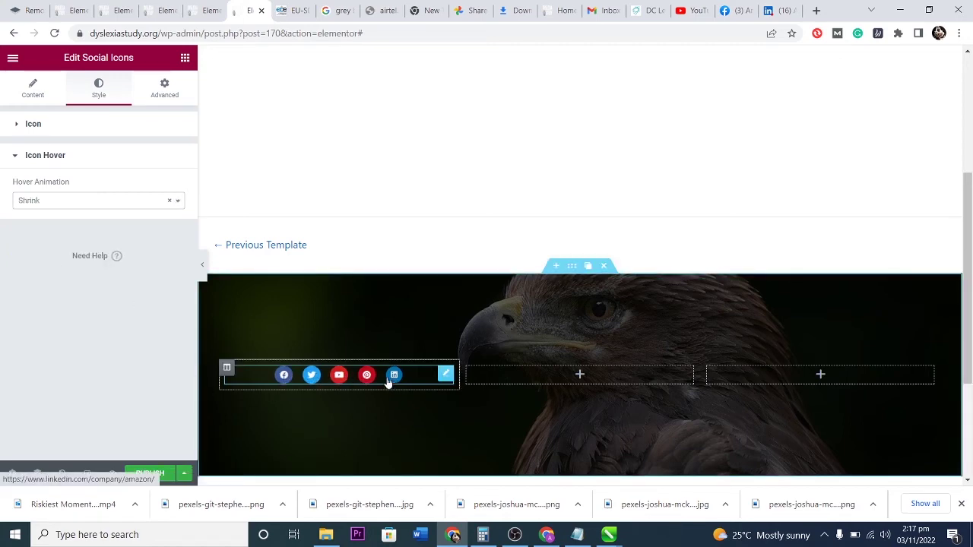
pyautogui.click(166, 86)
# Set the social icons' entrance animation to Fade In.
pyautogui.scroll(-2, 57, 315)
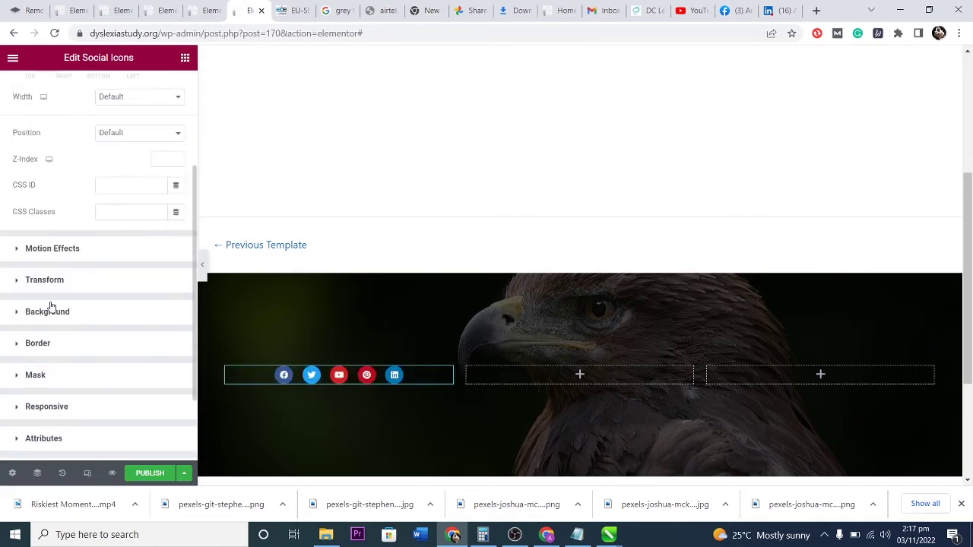
pyautogui.click(16, 250)
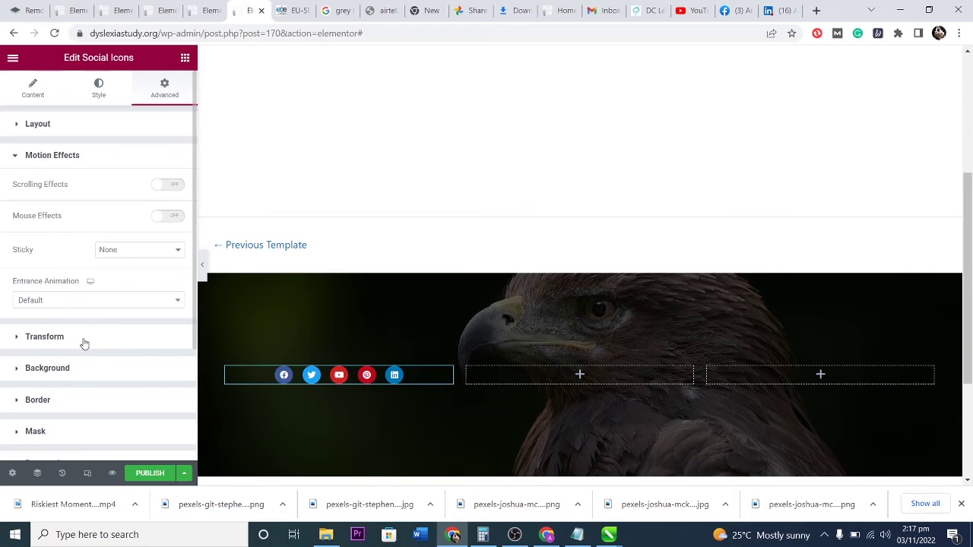
pyautogui.click(80, 301)
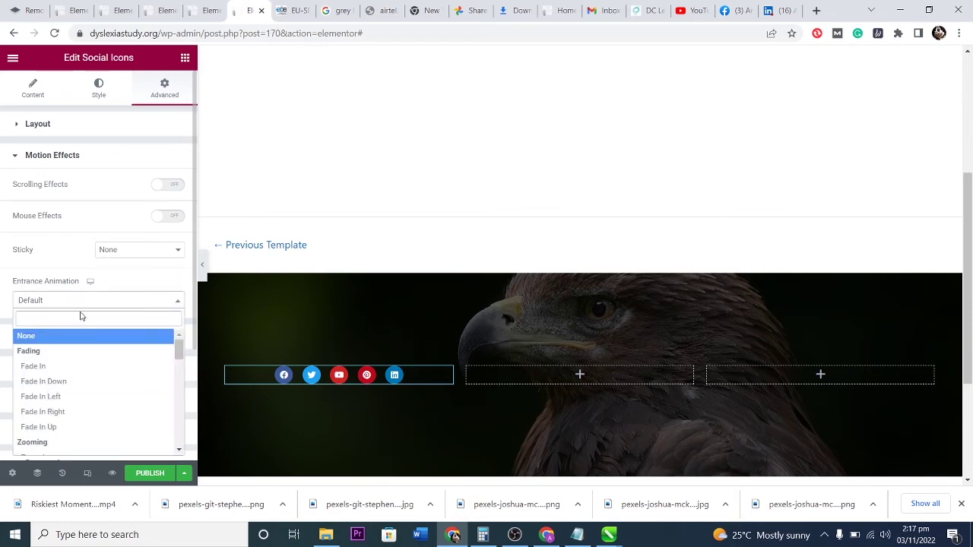
pyautogui.click(79, 386)
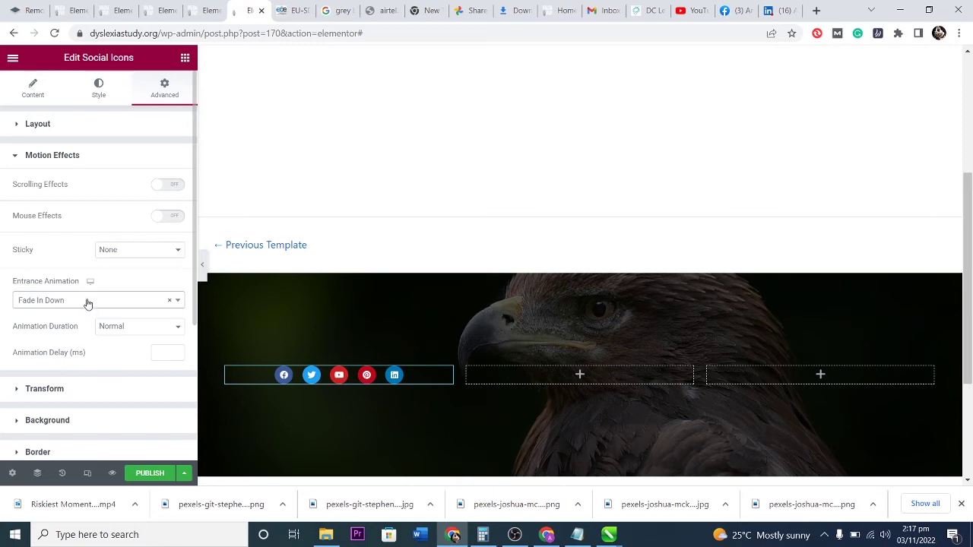
pyautogui.click(87, 302)
pyautogui.click(70, 368)
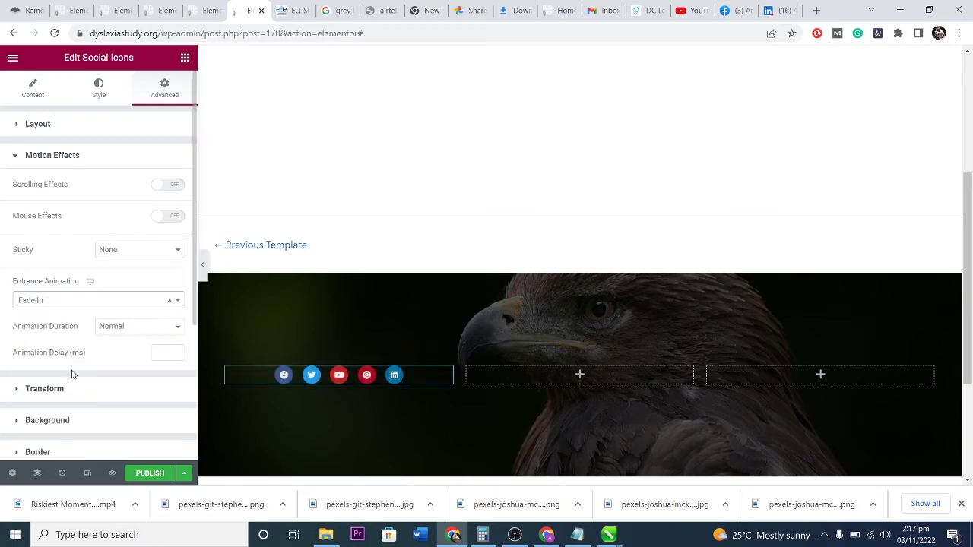
pyautogui.click(61, 302)
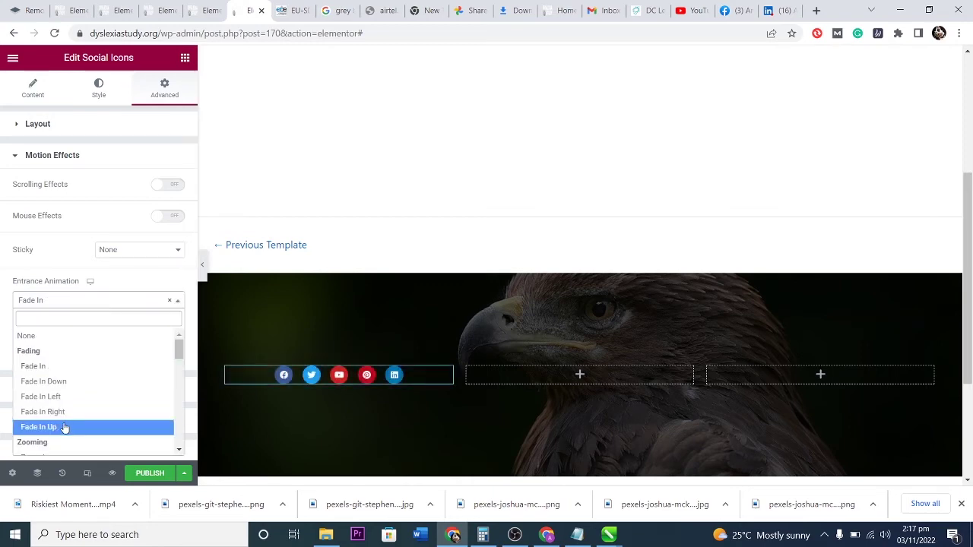
pyautogui.scroll(-2, 64, 395)
pyautogui.click(63, 372)
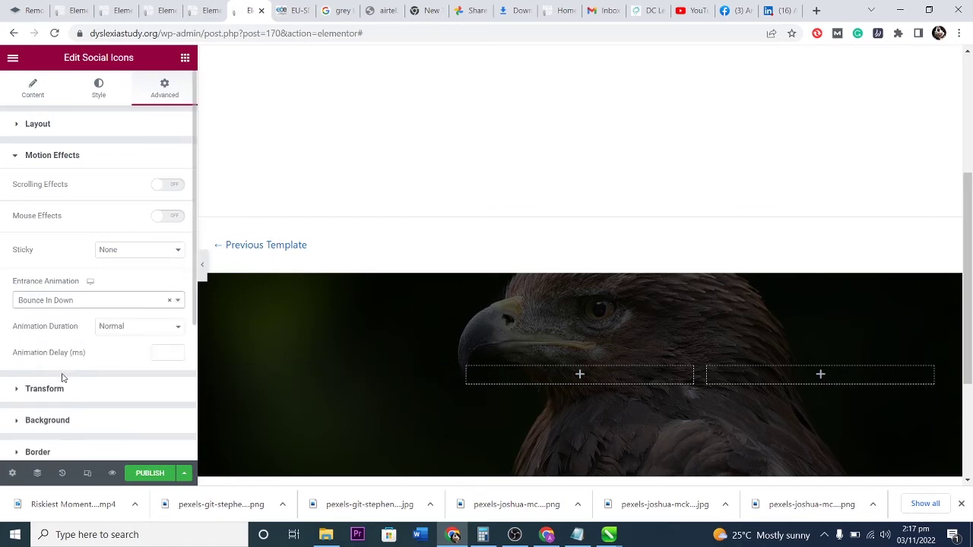
pyautogui.click(75, 302)
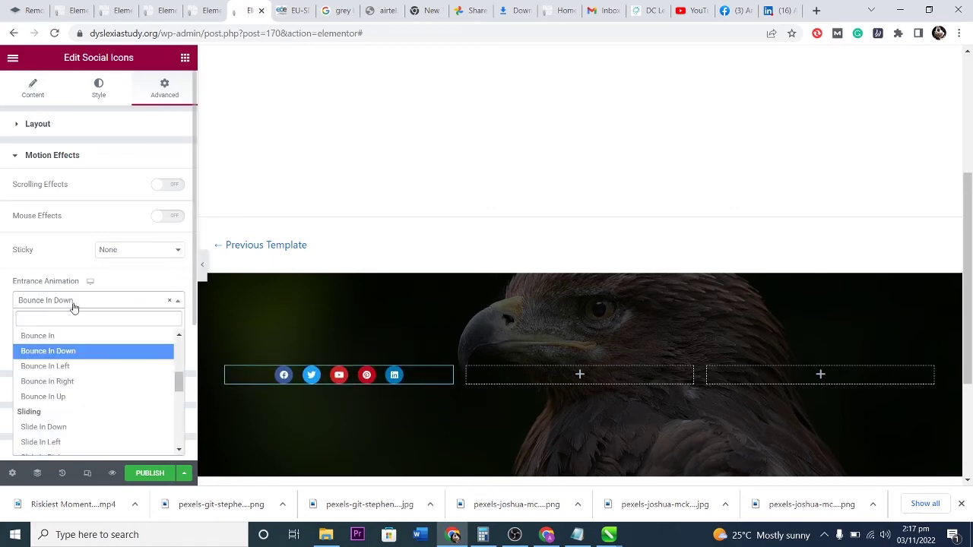
pyautogui.scroll(4, 76, 380)
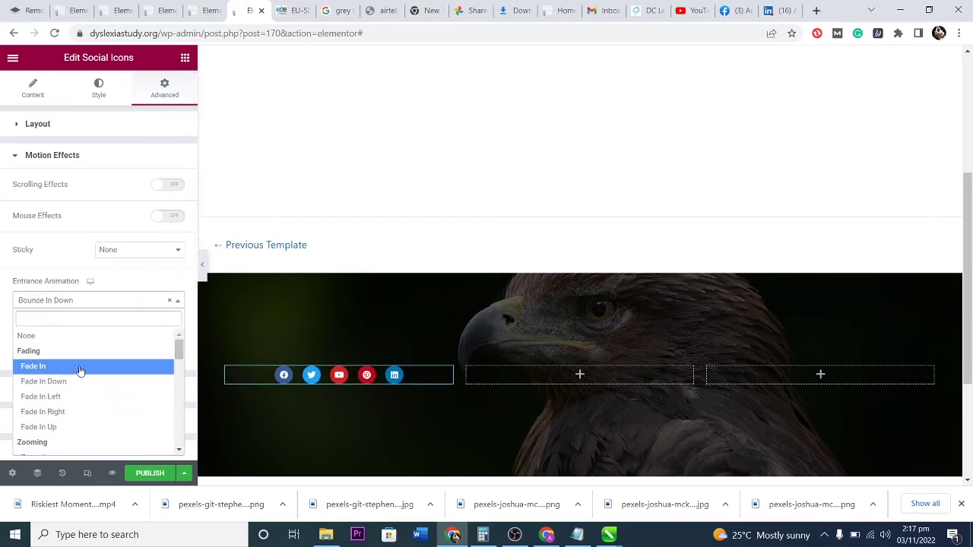
pyautogui.click(81, 367)
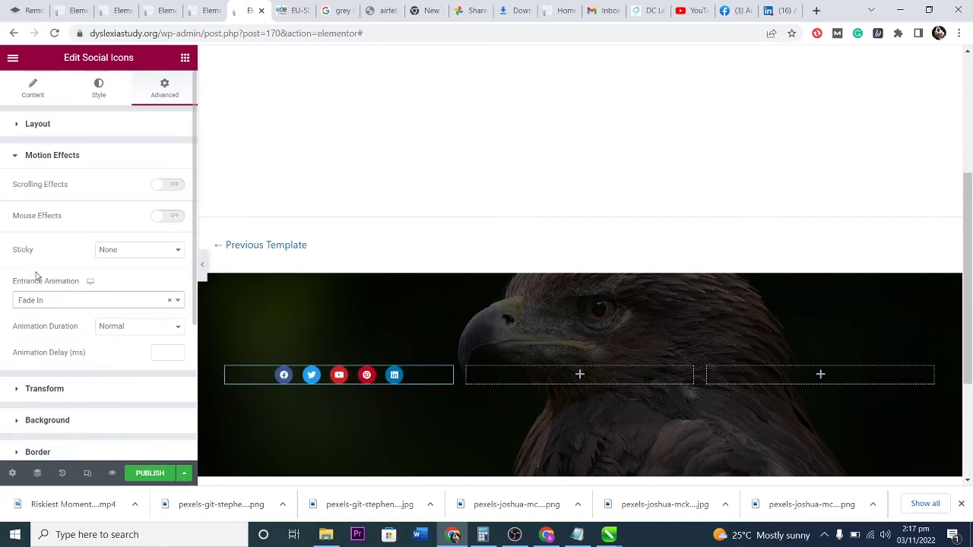
pyautogui.scroll(-2, 74, 427)
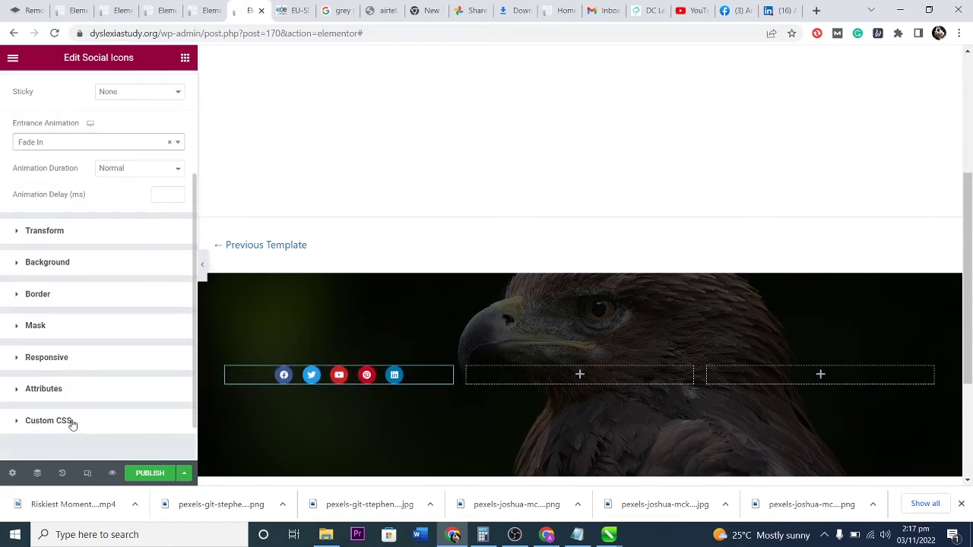
# Check the Transform scale and Responsive options unchanged, then review the icon items list.
pyautogui.click(29, 230)
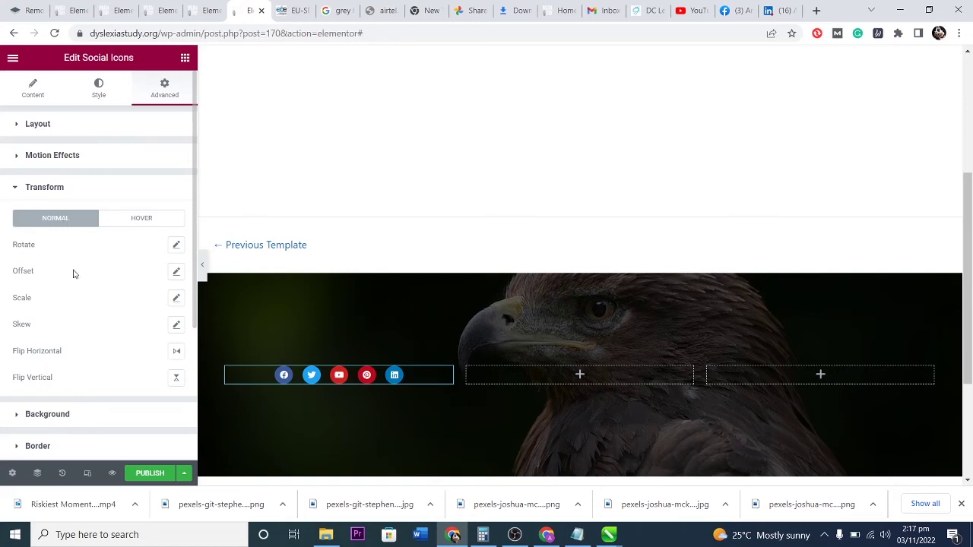
pyautogui.click(175, 297)
pyautogui.moveTo(21, 373); pyautogui.dragTo(75, 377)
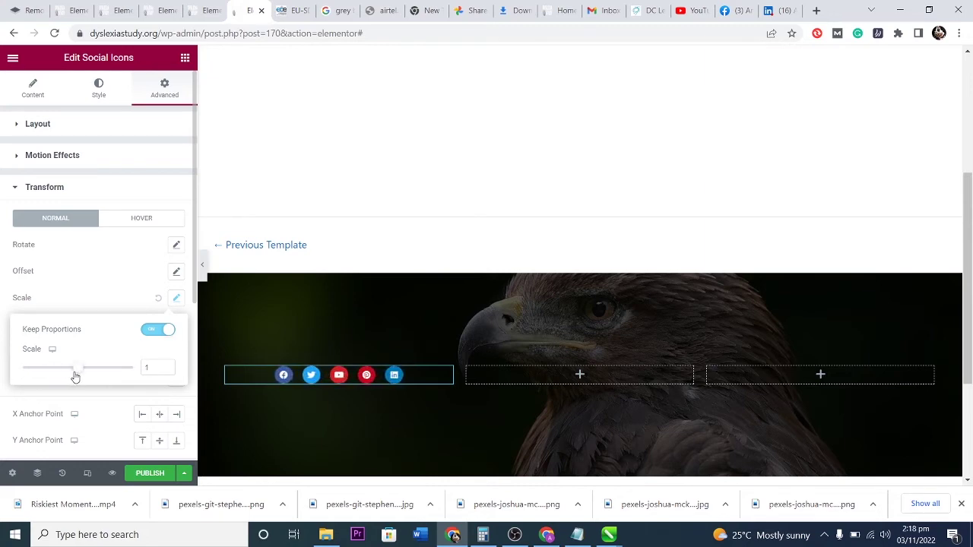
pyautogui.click(66, 297)
pyautogui.scroll(-3, 87, 339)
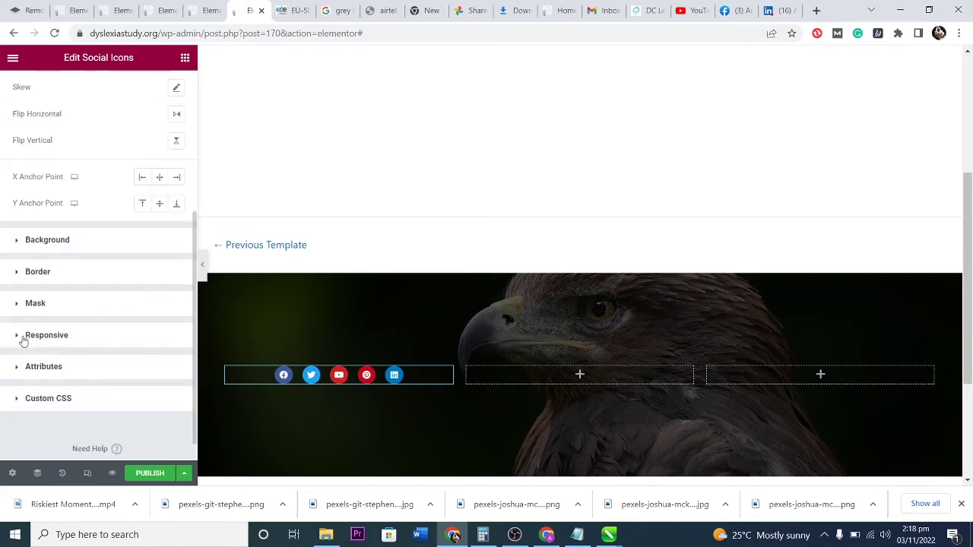
pyautogui.click(23, 336)
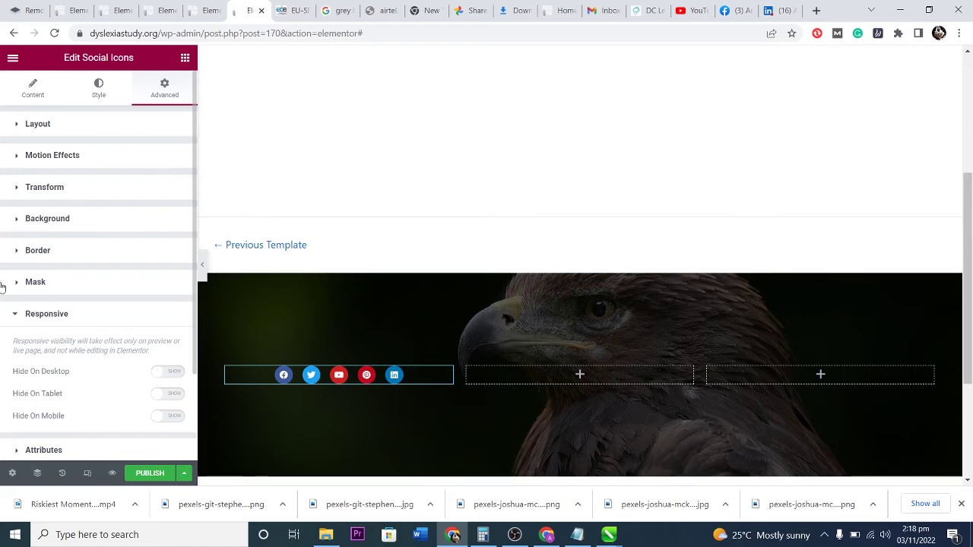
pyautogui.click(13, 316)
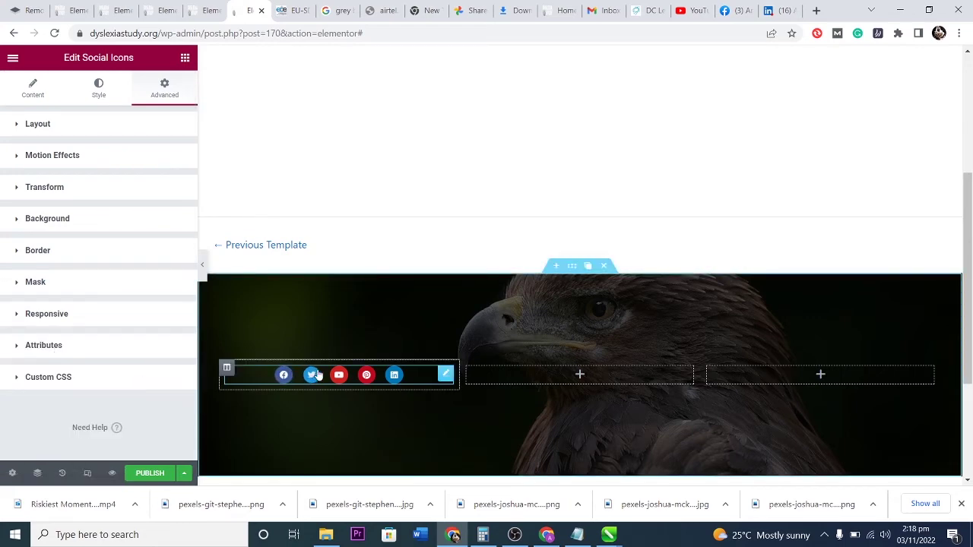
pyautogui.click(31, 93)
pyautogui.click(50, 207)
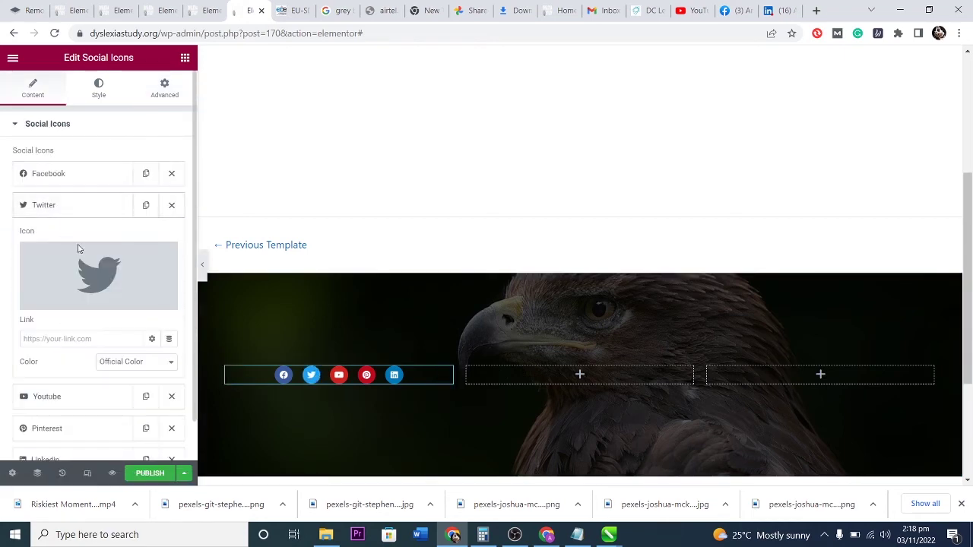
pyautogui.click(59, 209)
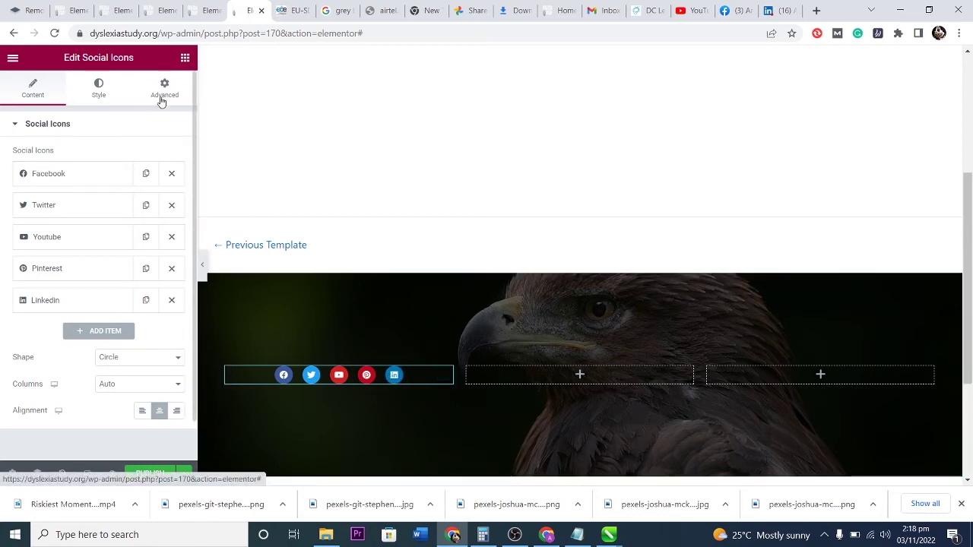
# Add a Heading widget titled 'Follow us on all our socials' to the footer.
pyautogui.click(185, 58)
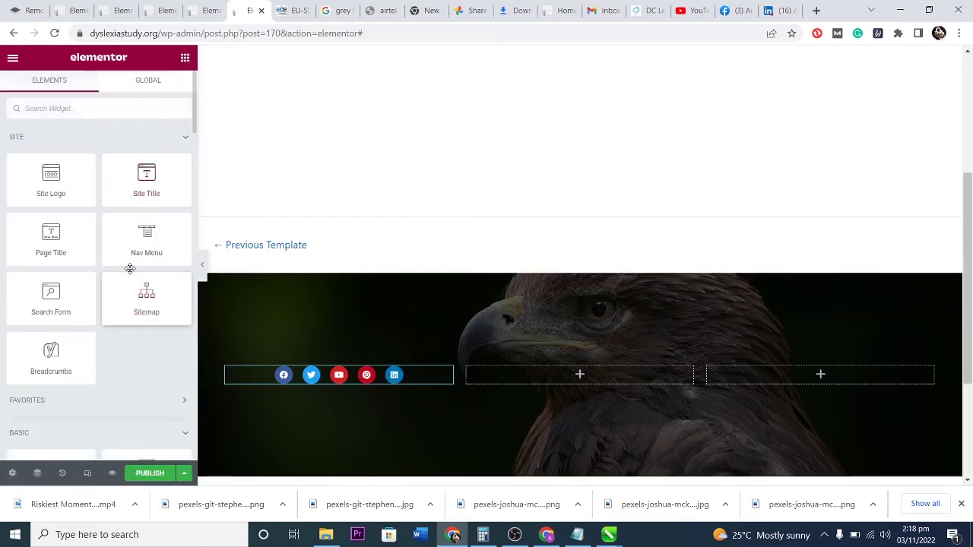
pyautogui.scroll(-2, 135, 334)
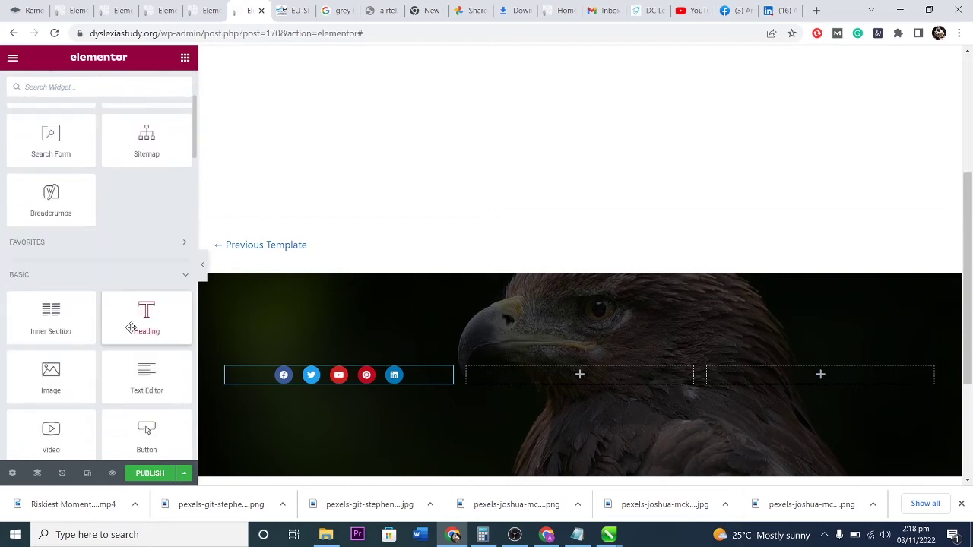
pyautogui.moveTo(142, 313); pyautogui.dragTo(315, 365)
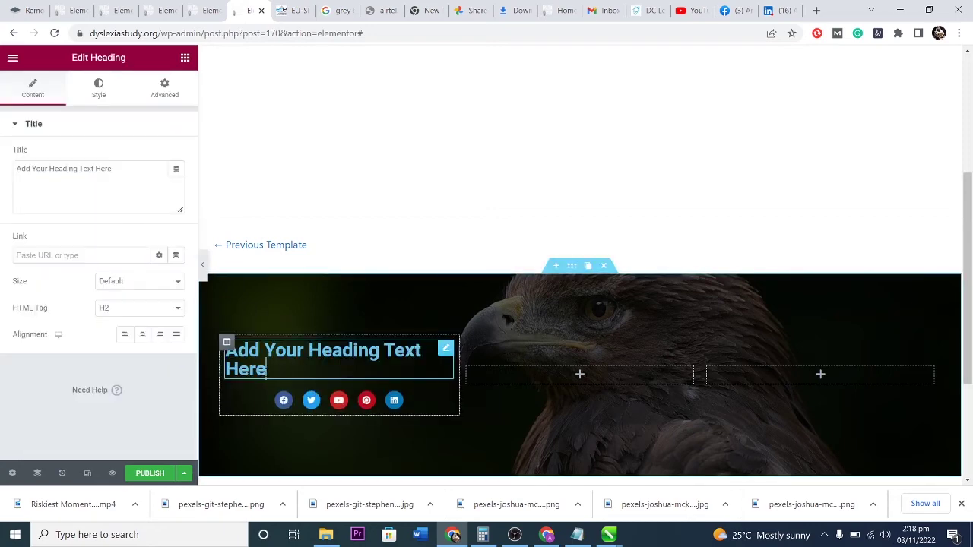
pyautogui.moveTo(114, 169); pyautogui.dragTo(19, 162)
pyautogui.write('FOLL')
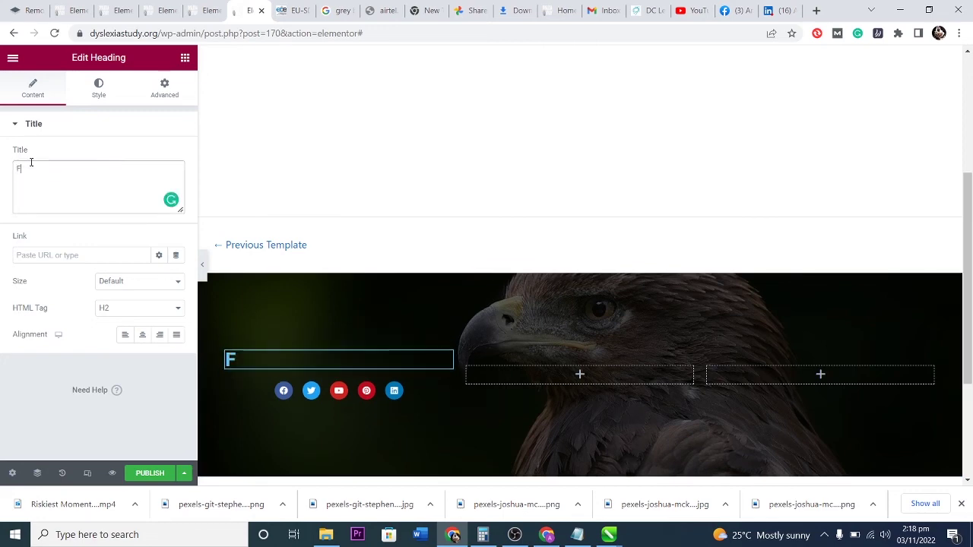
pyautogui.press('BackSpace')
pyautogui.press('BackSpace')
pyautogui.write('llow us on all ')
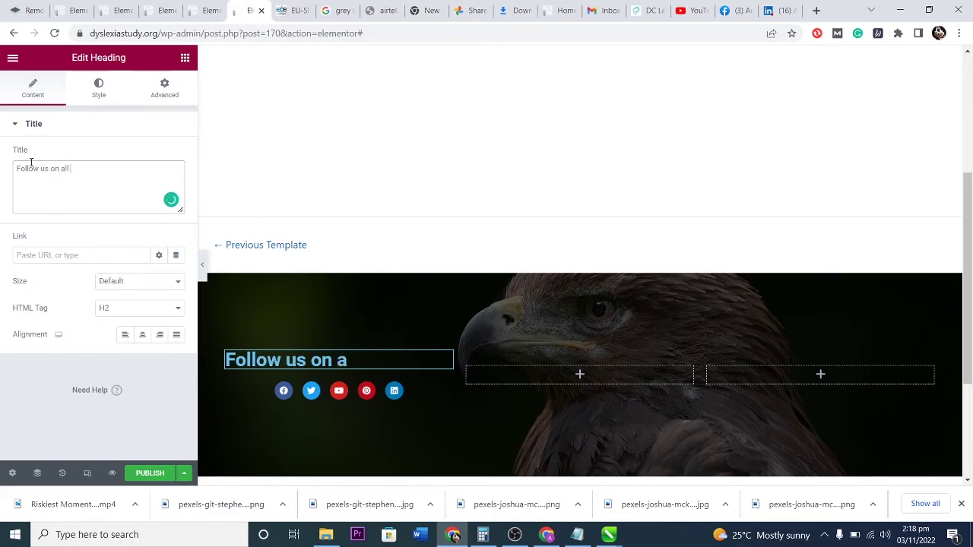
pyautogui.write('our socials')
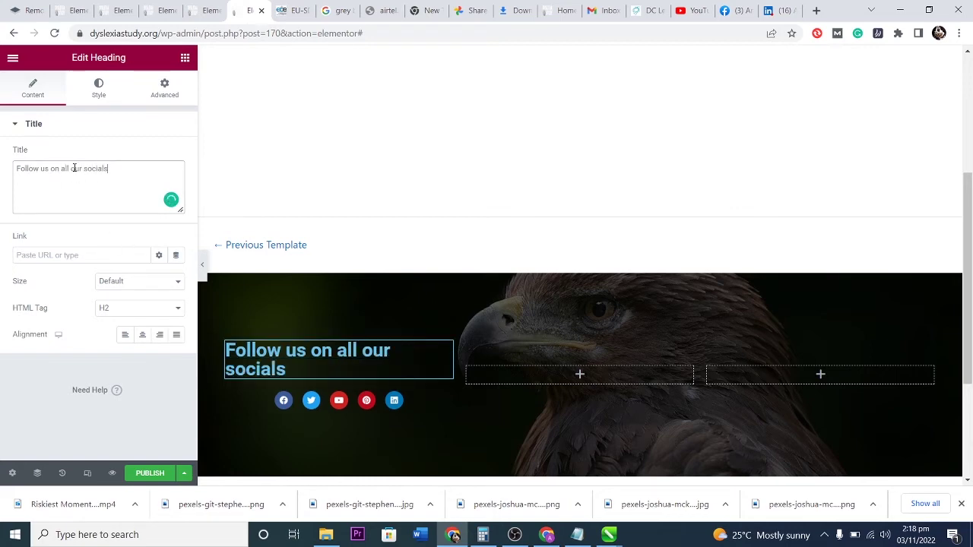
# Try line breaks before 'socials' and 'our', keeping the heading on one line.
pyautogui.hotkey('ctrl', 'Left')
pyautogui.press('Return')
pyautogui.press('BackSpace')
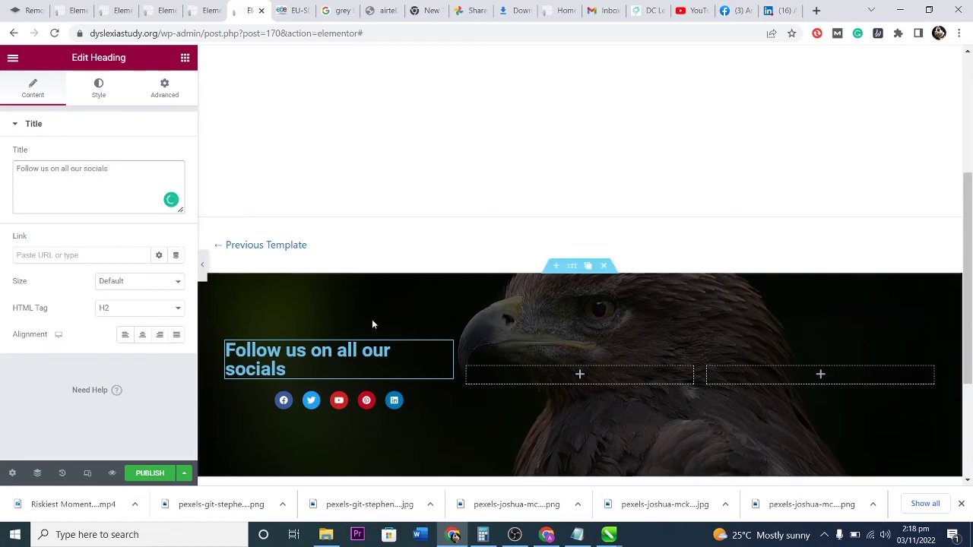
pyautogui.click(286, 369)
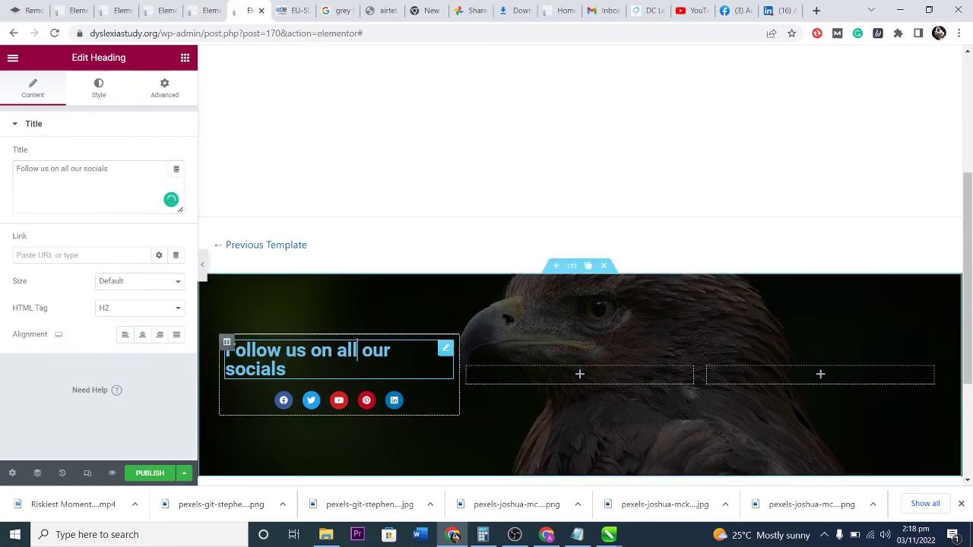
pyautogui.click(364, 350)
pyautogui.press('Return')
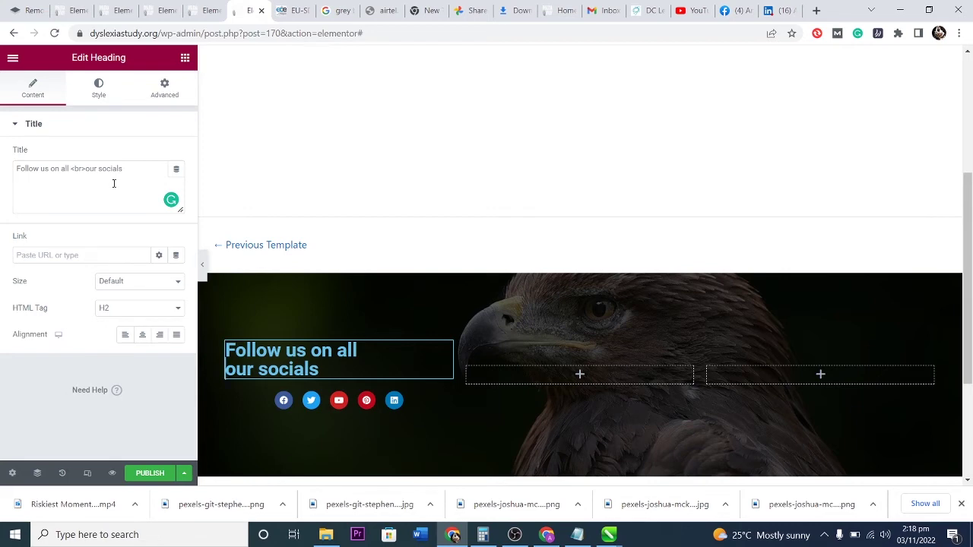
pyautogui.press('BackSpace')
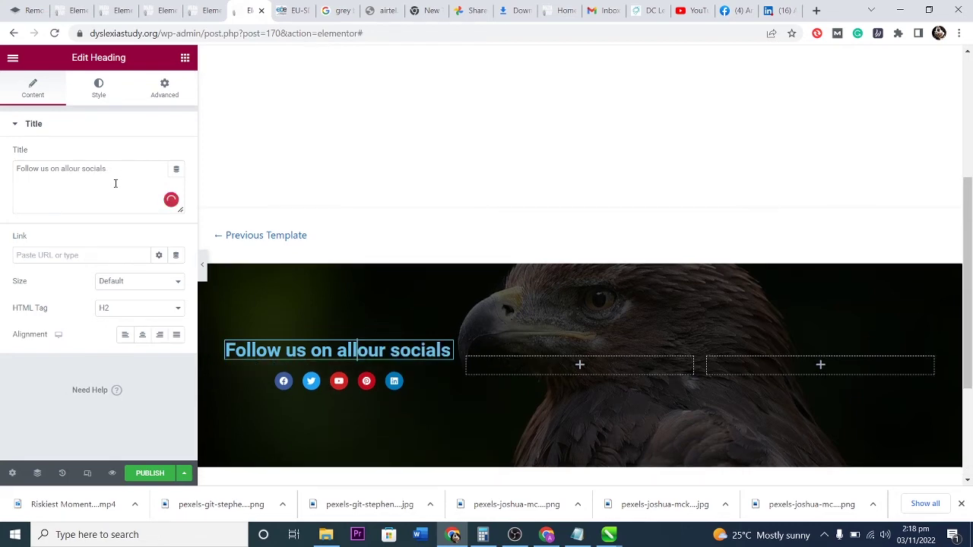
# Set the heading's HTML tag to H4 and centre it.
pyautogui.click(144, 308)
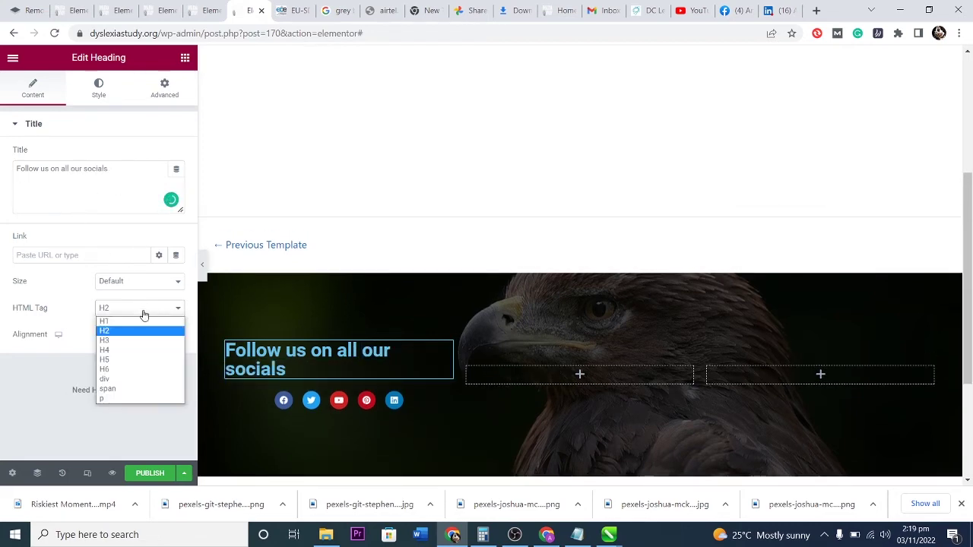
pyautogui.click(129, 361)
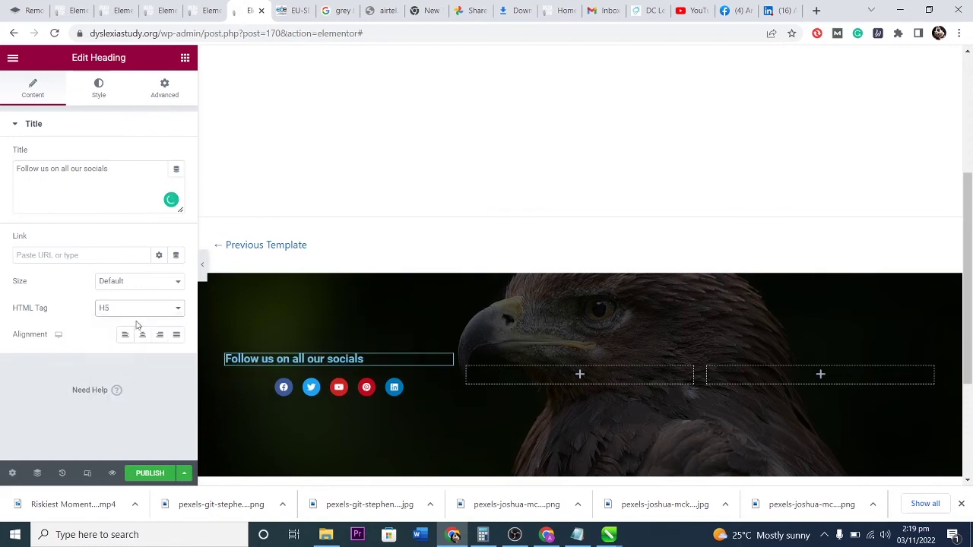
pyautogui.click(138, 312)
pyautogui.click(124, 352)
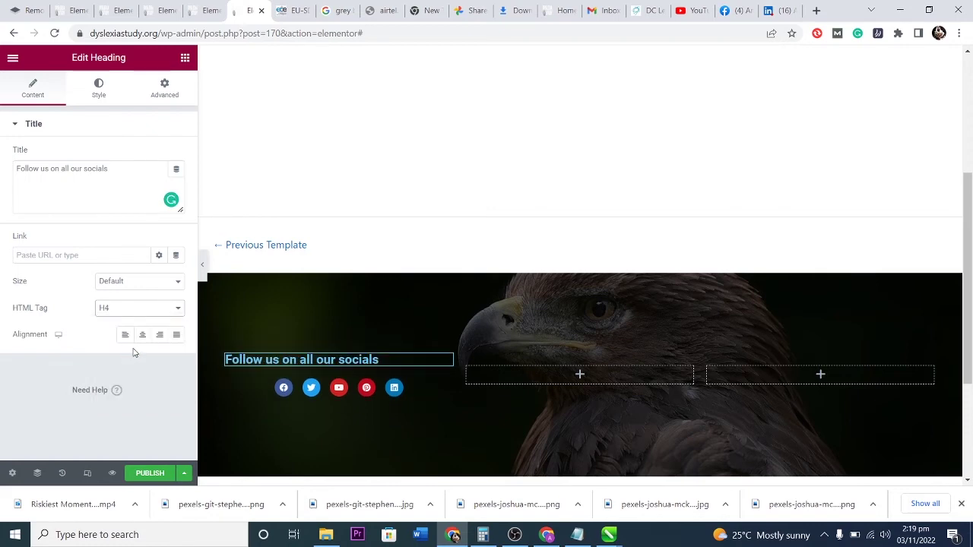
pyautogui.click(143, 335)
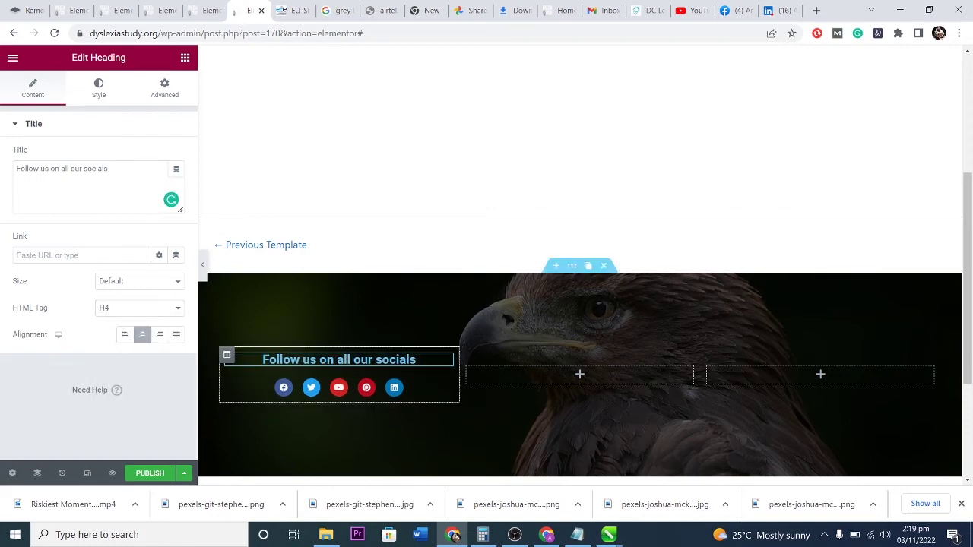
pyautogui.click(624, 371)
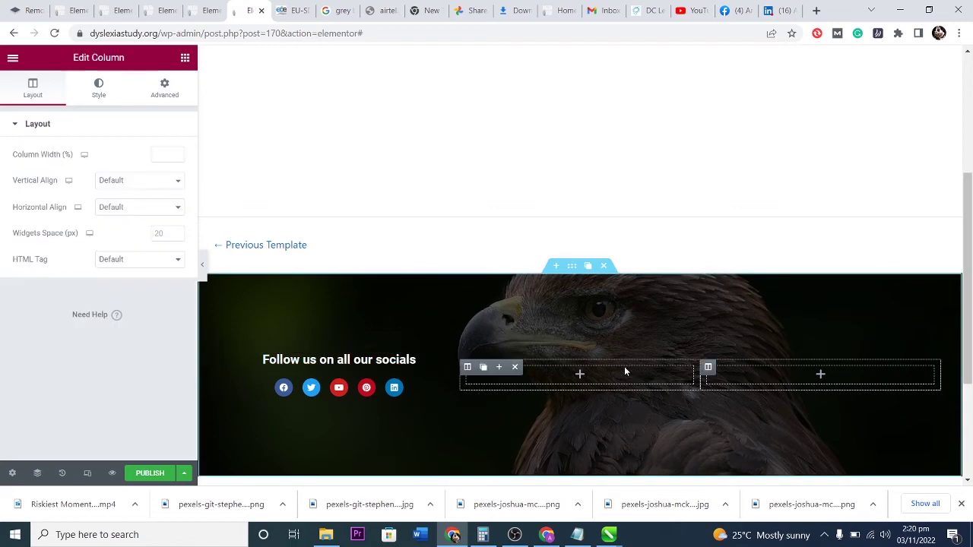
# Add an Icon List widget to the footer's middle column.
pyautogui.click(580, 375)
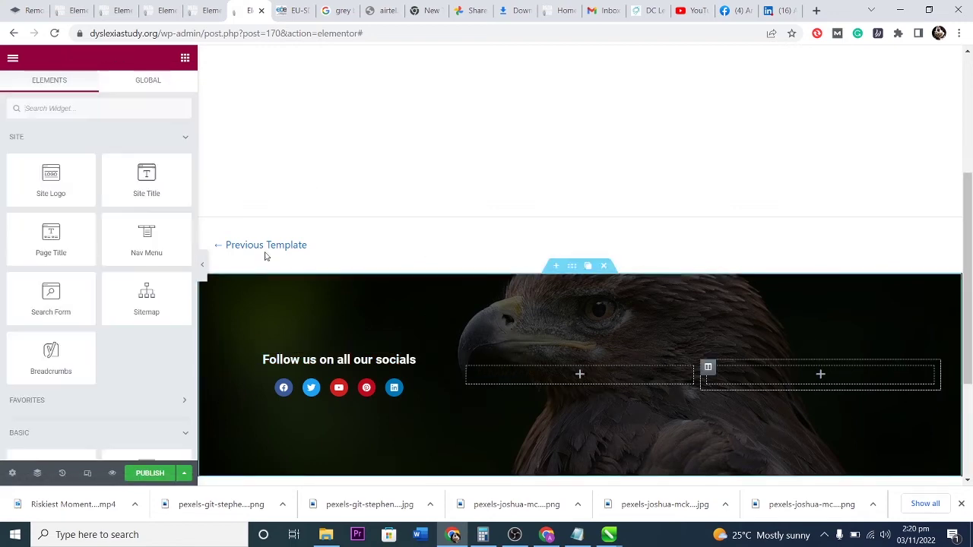
pyautogui.click(100, 108)
pyautogui.write('icon')
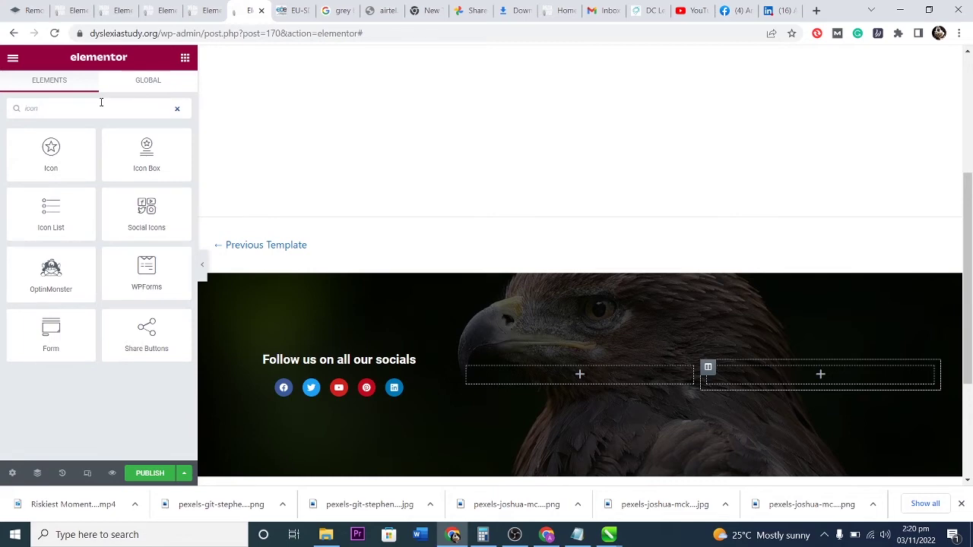
pyautogui.moveTo(52, 220); pyautogui.dragTo(585, 380)
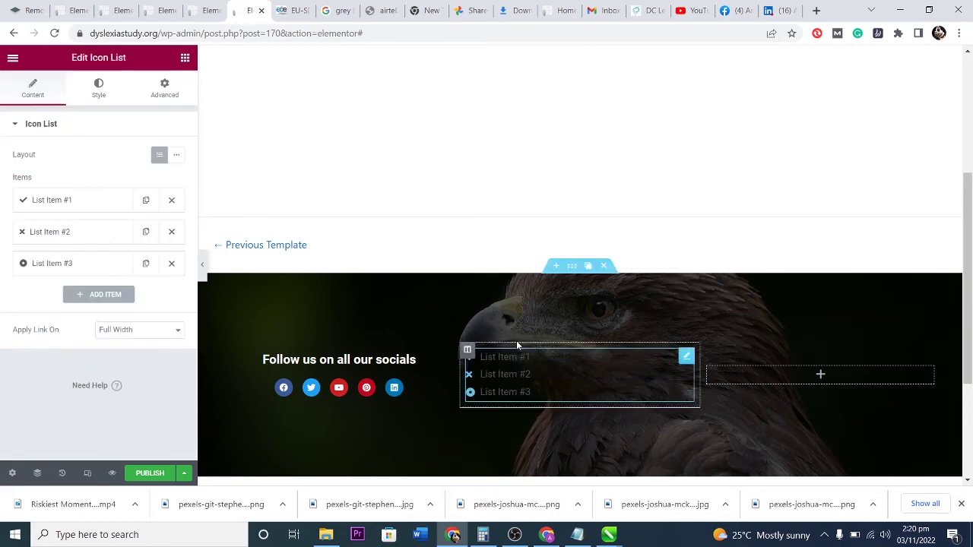
# Place a Heading titled 'Office Address' above the icon list.
pyautogui.click(183, 58)
pyautogui.scroll(-2, 122, 334)
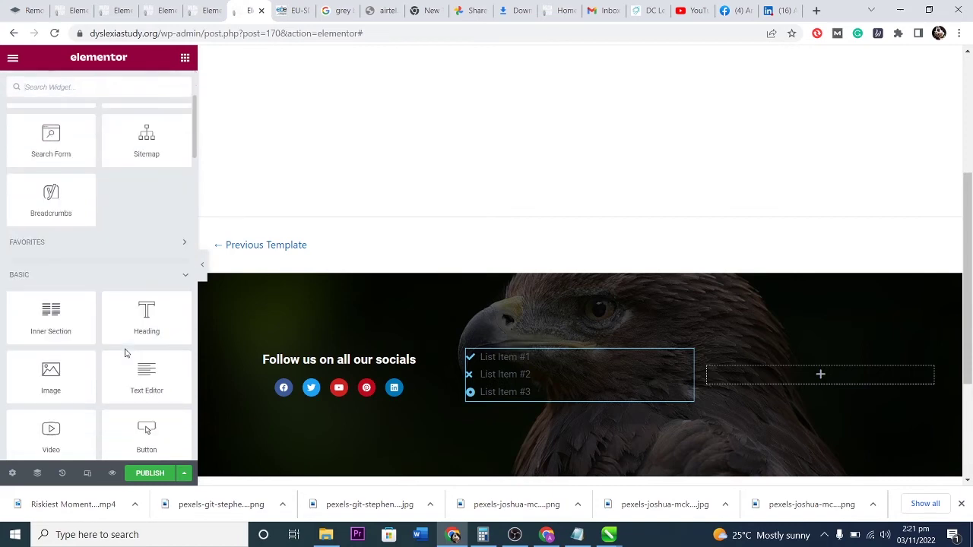
pyautogui.moveTo(140, 317); pyautogui.dragTo(509, 350)
pyautogui.moveTo(115, 169); pyautogui.dragTo(17, 169)
pyautogui.write('Office ')
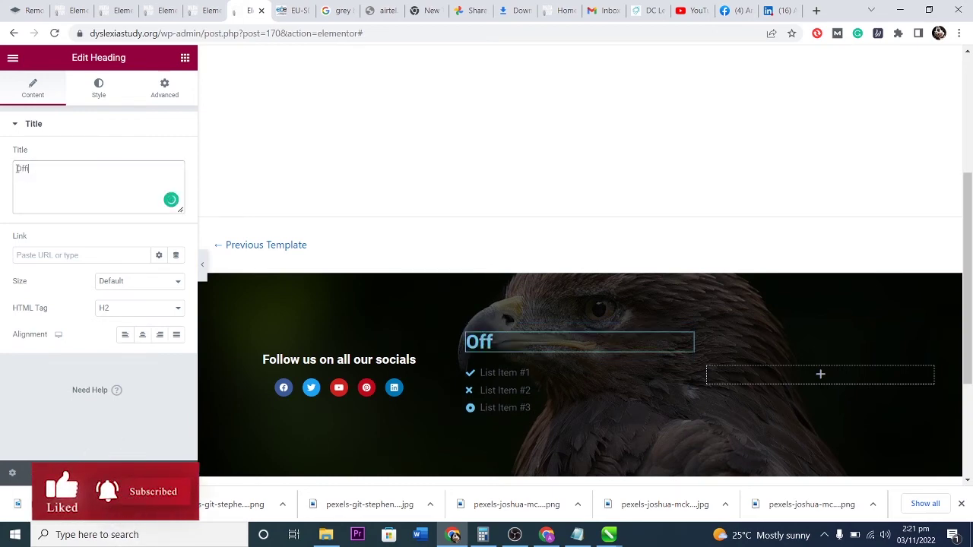
pyautogui.write('Address')
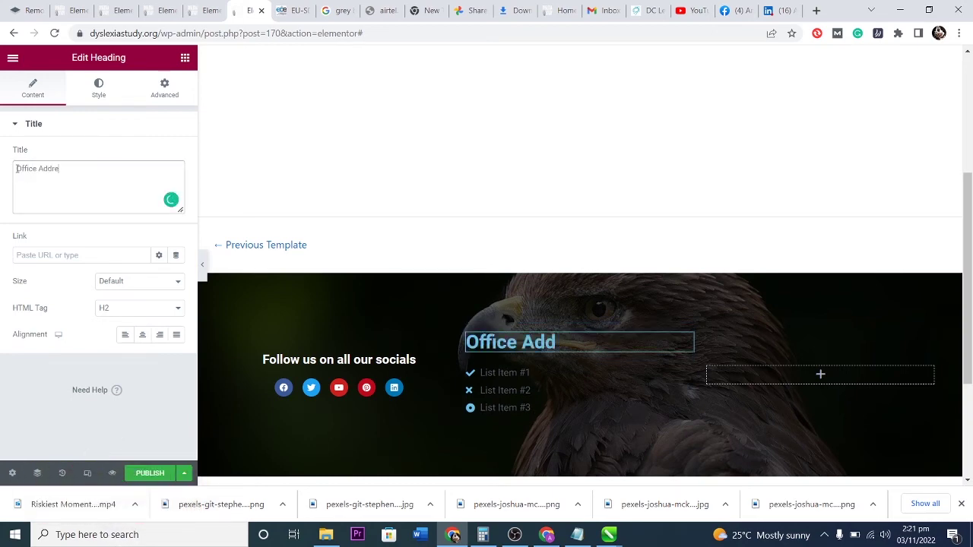
# Replace the first list item's placeholder with the street address.
pyautogui.click(471, 371)
pyautogui.click(86, 201)
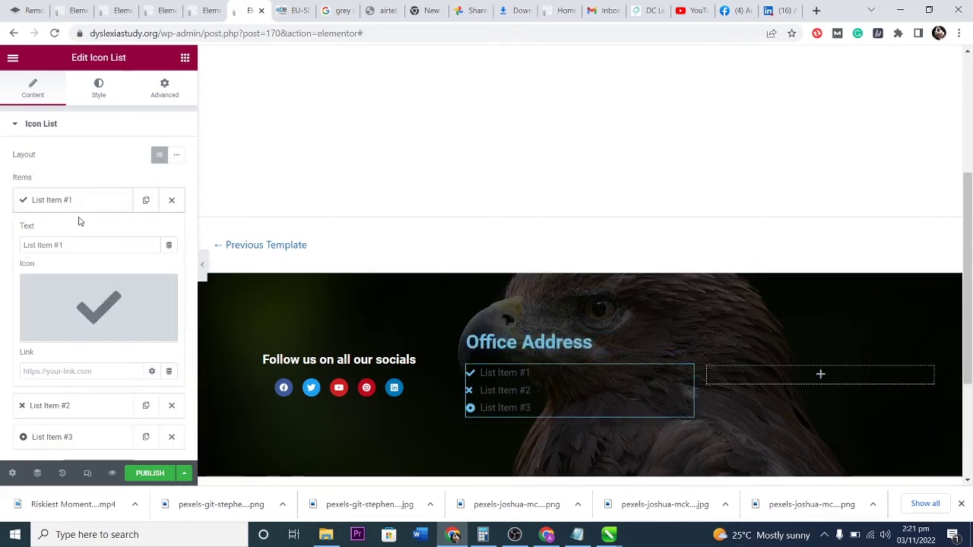
pyautogui.click(71, 245)
pyautogui.moveTo(71, 246); pyautogui.dragTo(4, 243)
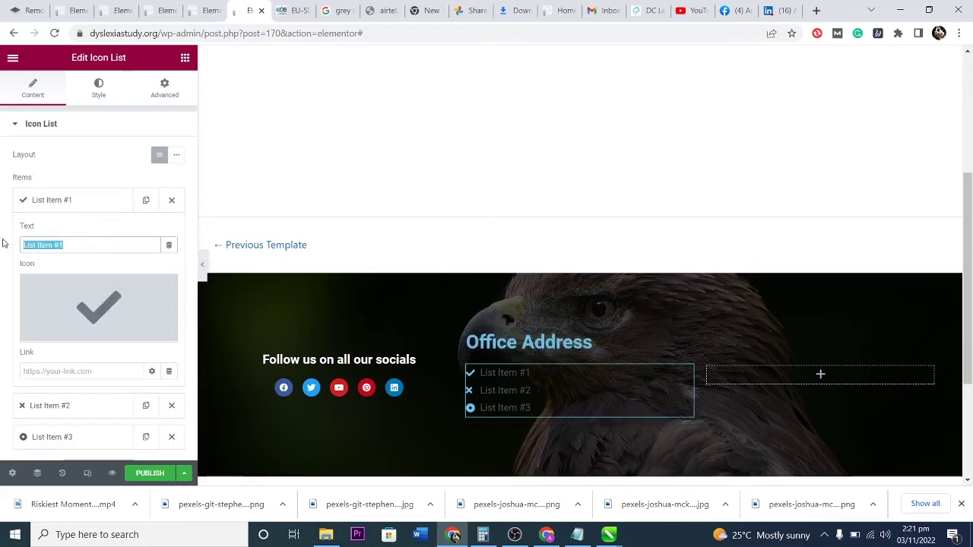
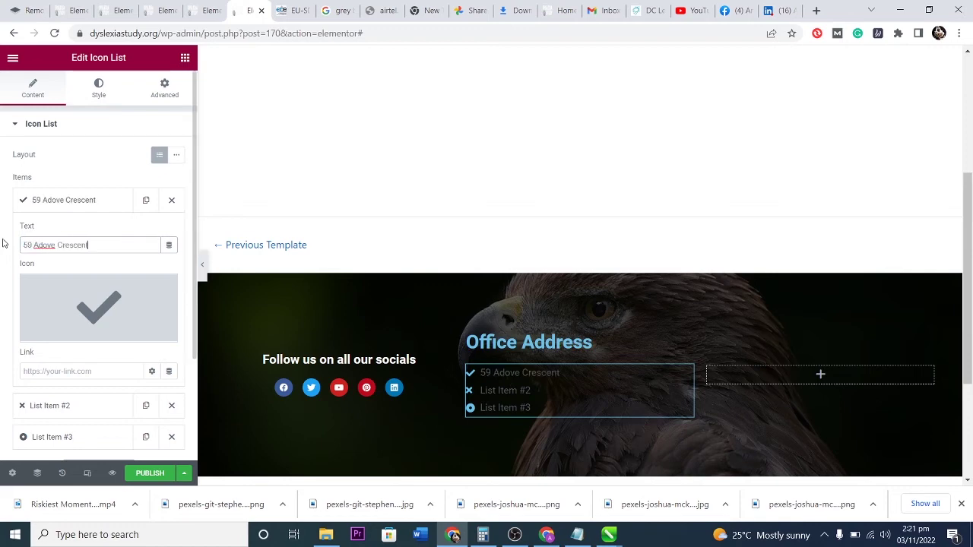
pyautogui.click(97, 304)
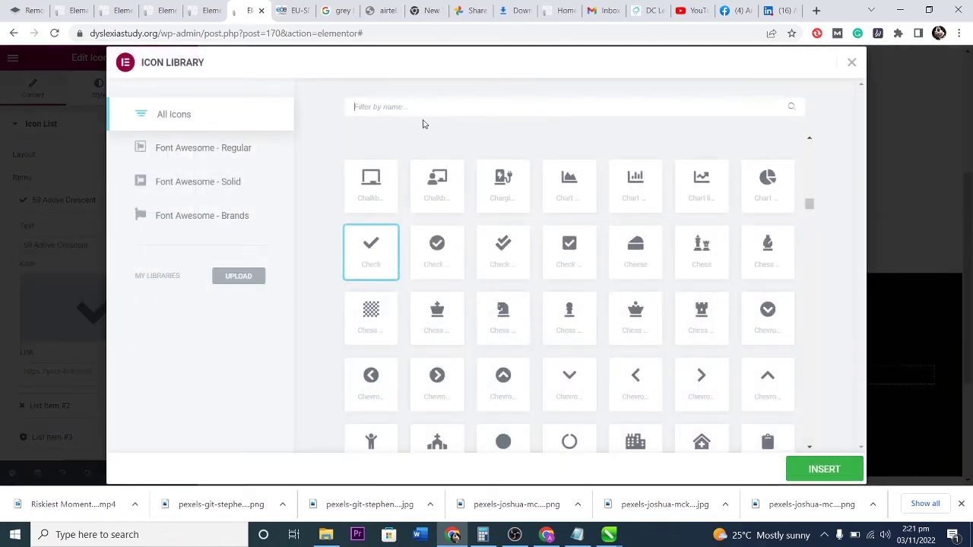
# Give the first address line a house icon.
pyautogui.write('house')
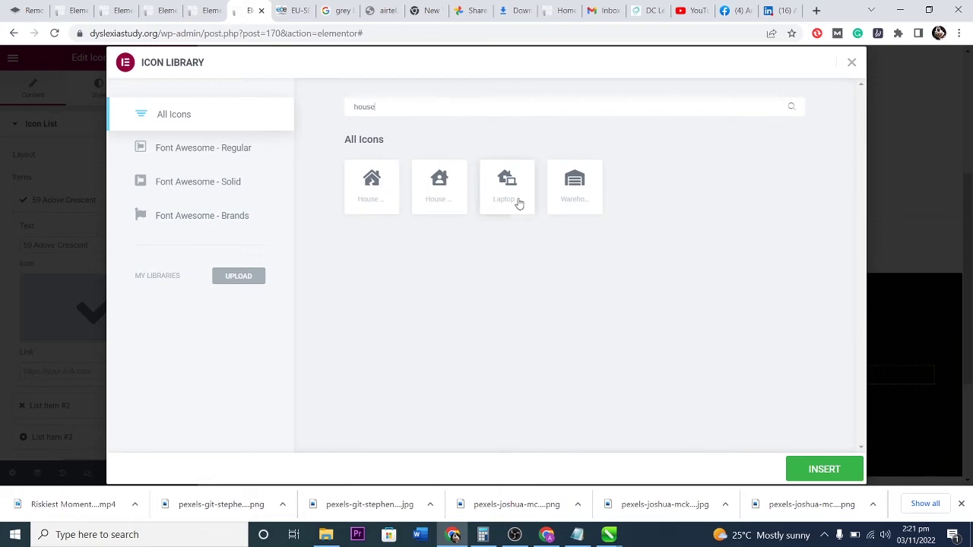
pyautogui.click(429, 190)
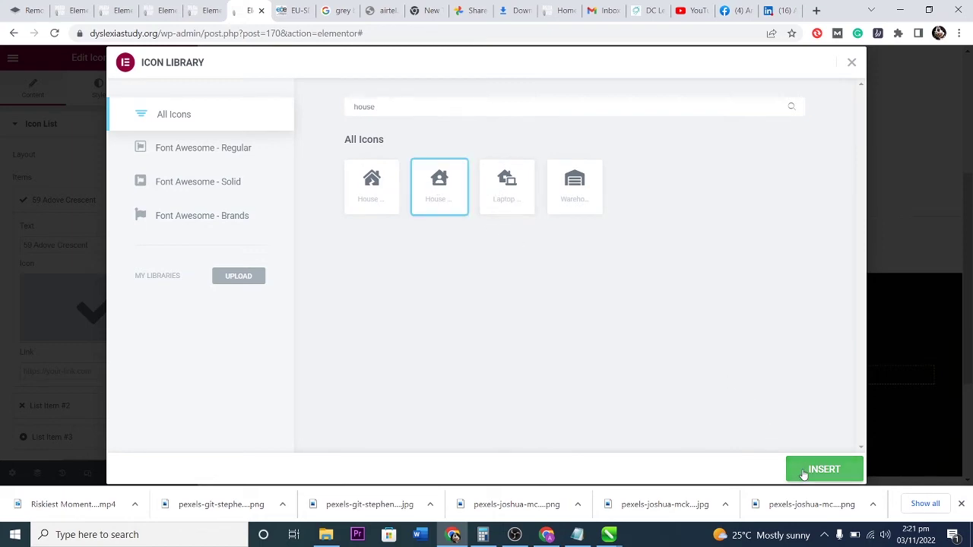
pyautogui.click(804, 471)
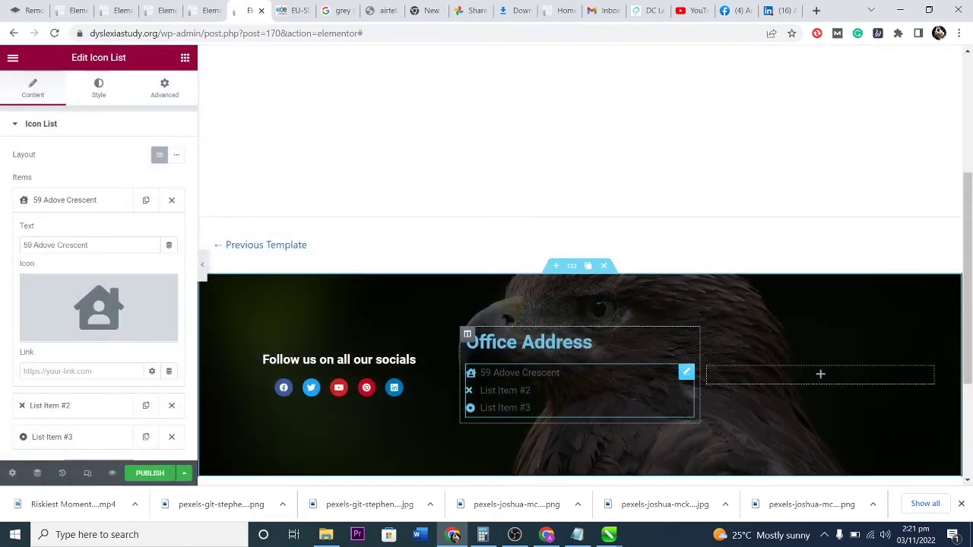
# Change the second address line's text to Avenue and give it a road icon.
pyautogui.click(76, 200)
pyautogui.click(79, 233)
pyautogui.moveTo(78, 278); pyautogui.dragTo(1, 279)
pyautogui.write('London')
pyautogui.press('BackSpace')
pyautogui.press('BackSpace')
pyautogui.press('BackSpace')
pyautogui.press('BackSpace')
pyautogui.write('Avenue way')
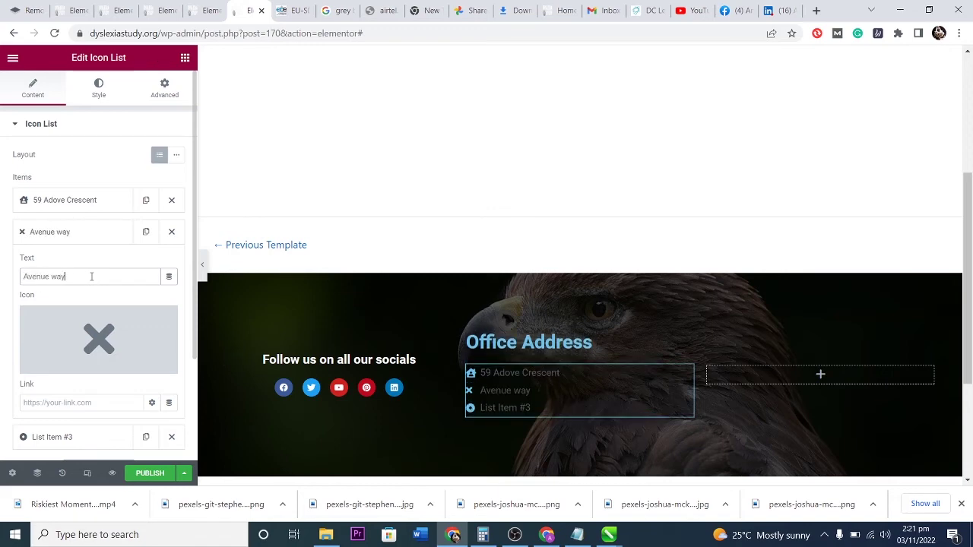
pyautogui.click(51, 362)
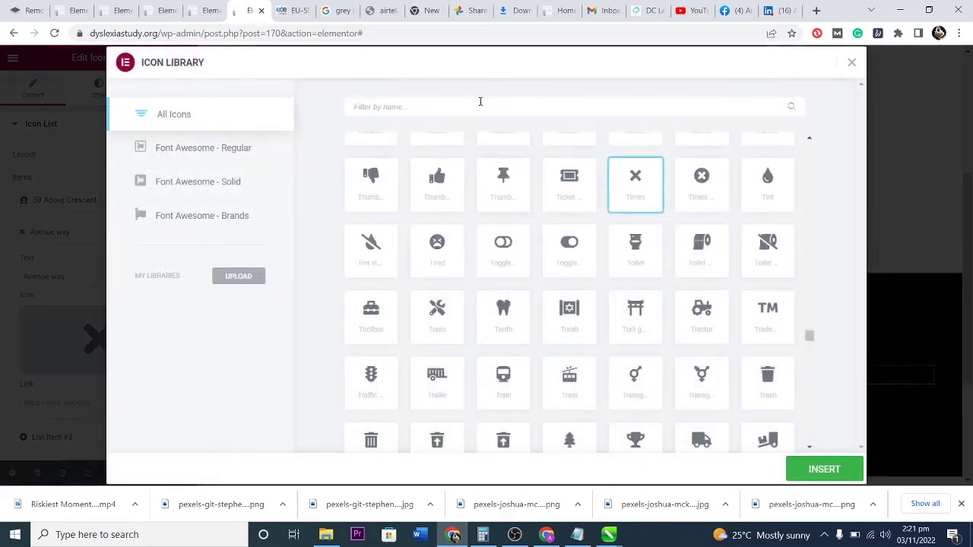
pyautogui.click(468, 106)
pyautogui.write('road')
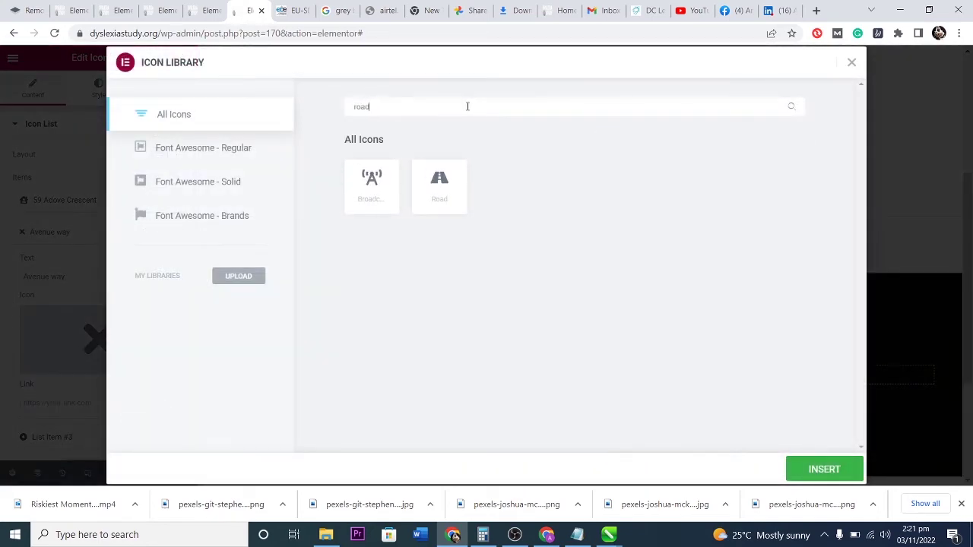
pyautogui.click(427, 195)
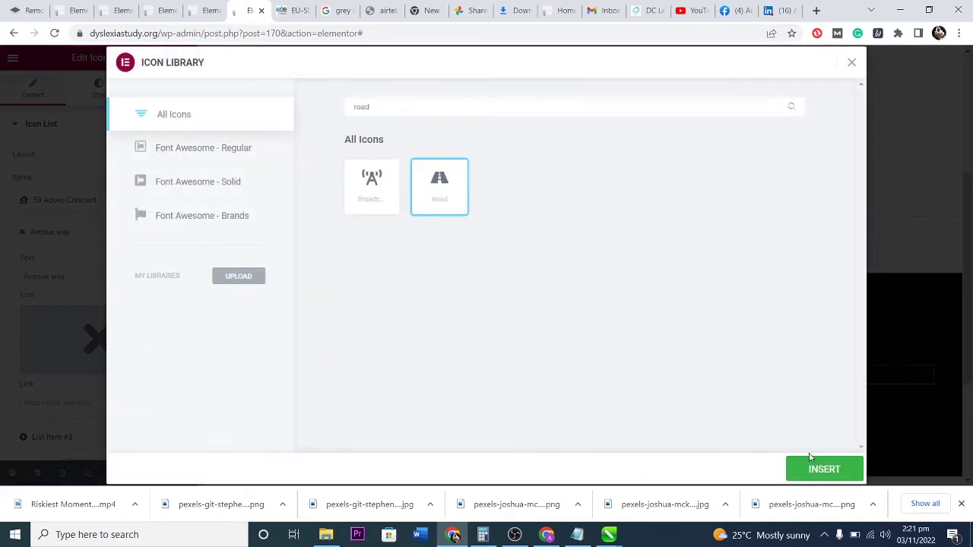
pyautogui.click(820, 468)
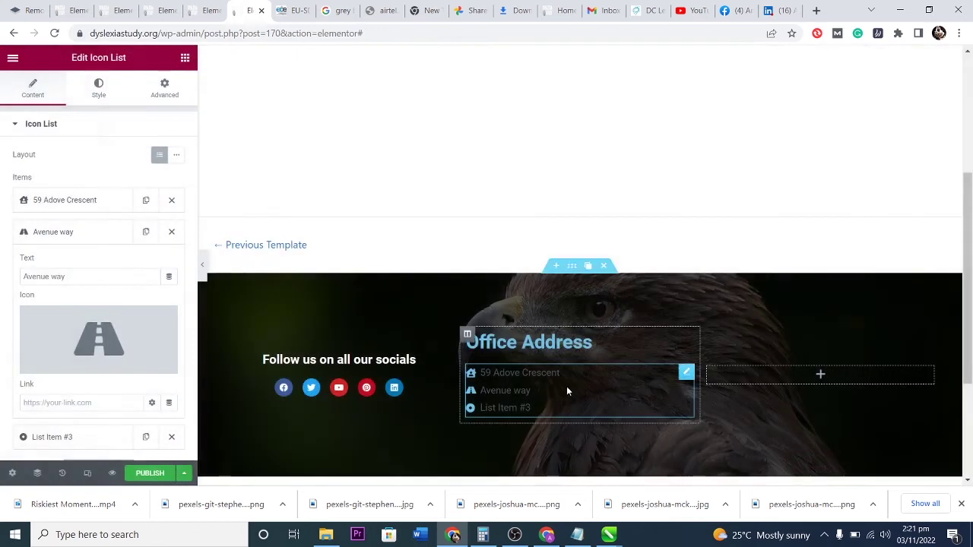
# Change the third address line to United Kingdom and give it the solid flag icon.
pyautogui.click(48, 232)
pyautogui.click(67, 263)
pyautogui.moveTo(69, 305); pyautogui.dragTo(9, 288)
pyautogui.write('United Kingdom')
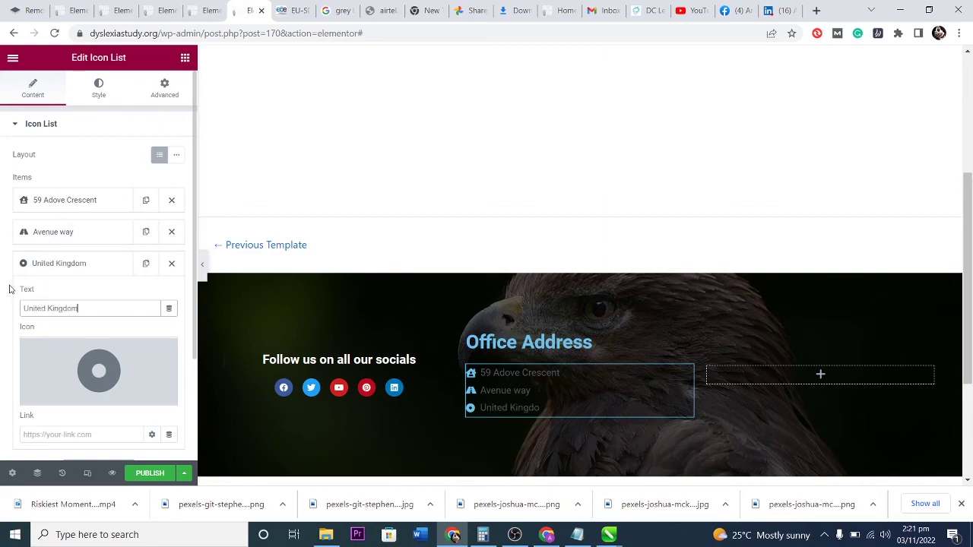
pyautogui.click(92, 358)
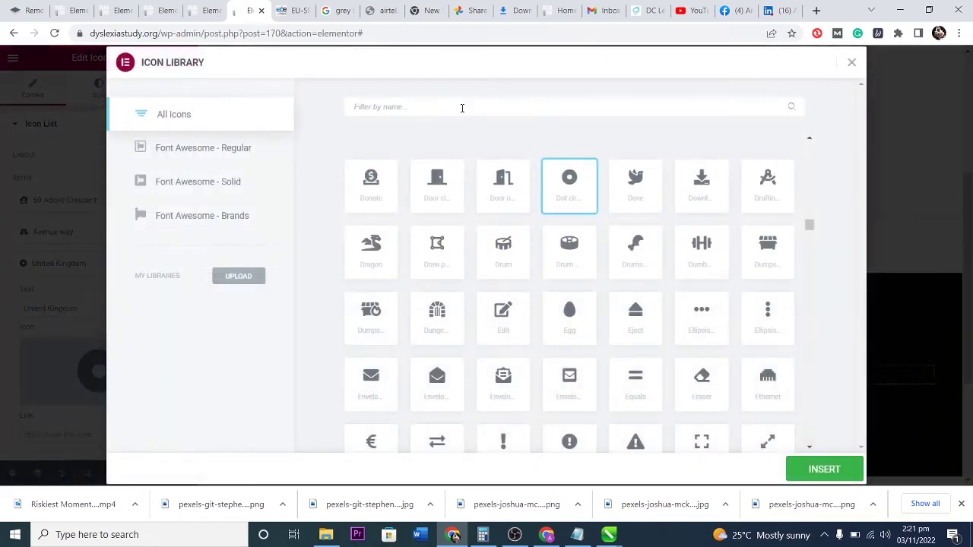
pyautogui.write('country')
pyautogui.press('BackSpace')
pyautogui.press('BackSpace')
pyautogui.press('BackSpace')
pyautogui.press('BackSpace')
pyautogui.press('BackSpace')
pyautogui.press('BackSpace')
pyautogui.press('BackSpace')
pyautogui.write('flag')
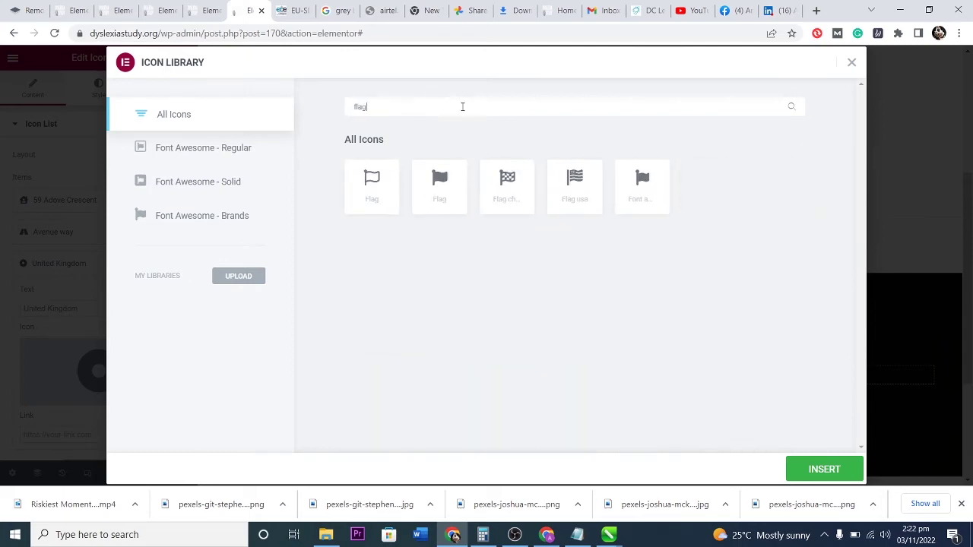
pyautogui.click(421, 188)
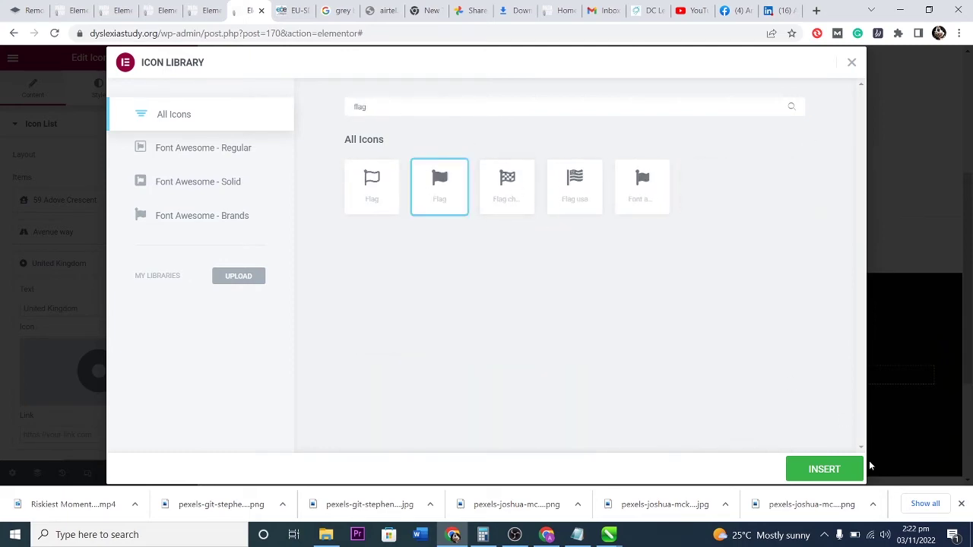
pyautogui.click(844, 469)
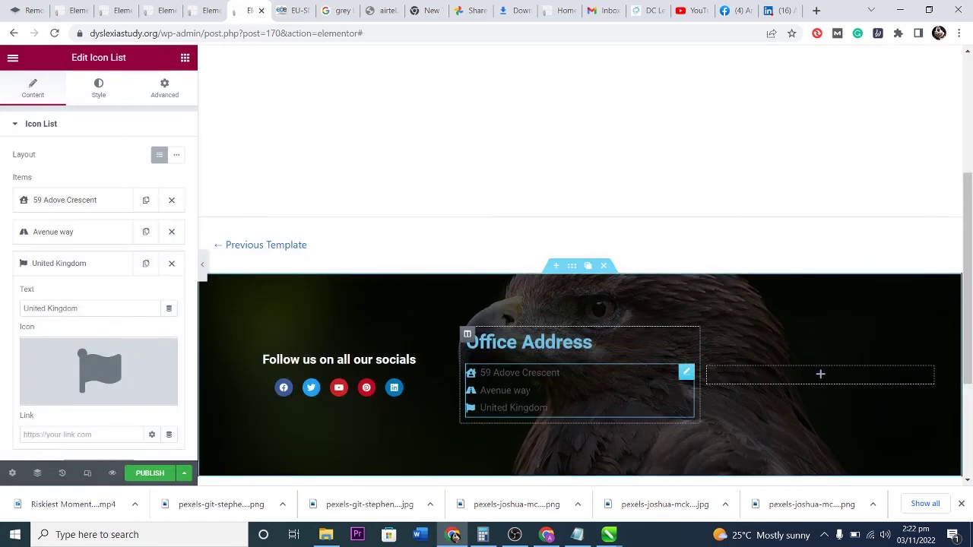
# Widen the address list spacing and make the icons white, red #E11515 on hover, size 12, centred.
pyautogui.click(99, 107)
pyautogui.moveTo(11, 169); pyautogui.dragTo(22, 174)
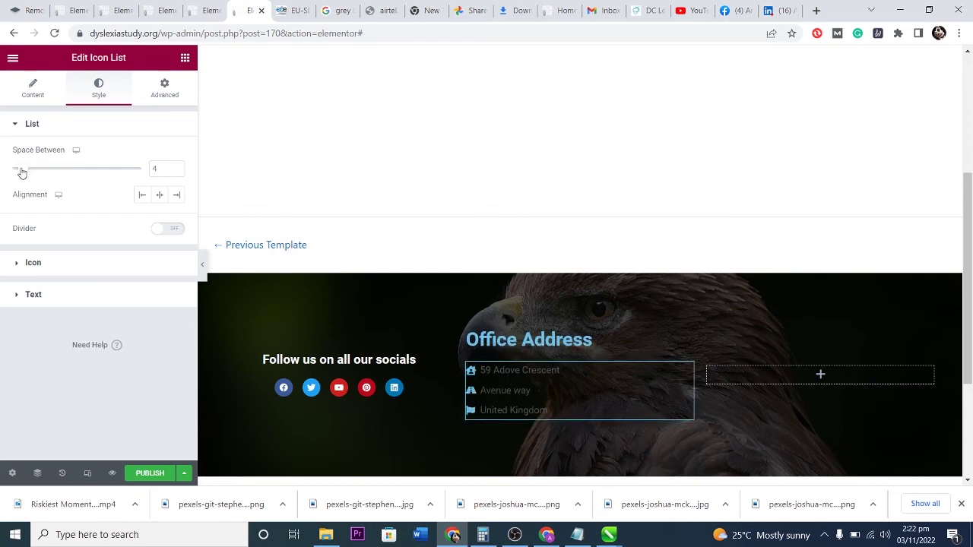
pyautogui.click(18, 266)
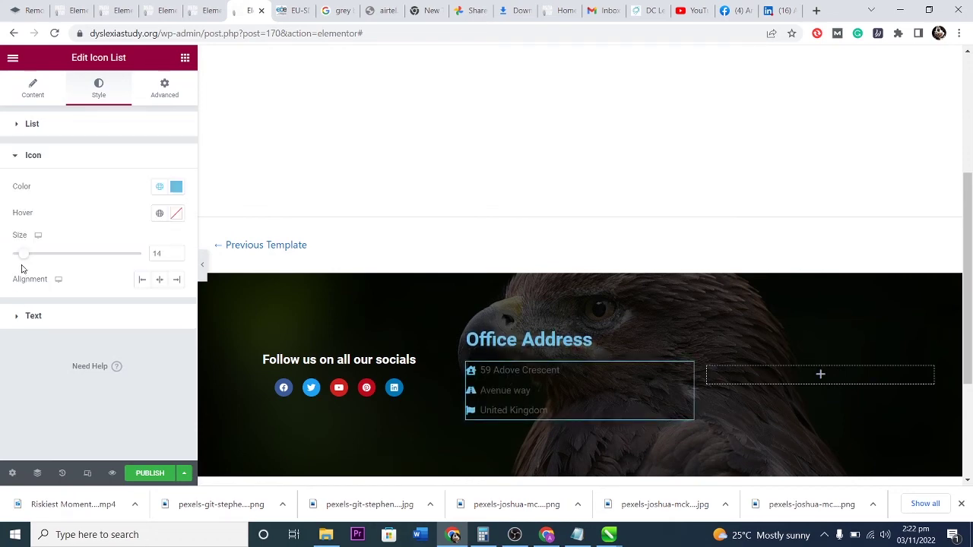
pyautogui.click(176, 188)
pyautogui.write('#FFFFFF')
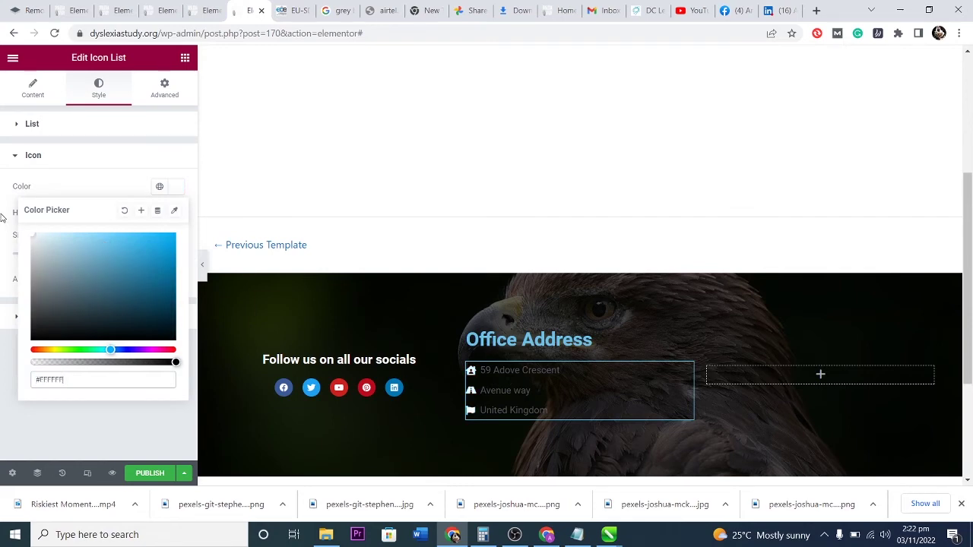
pyautogui.click(175, 188)
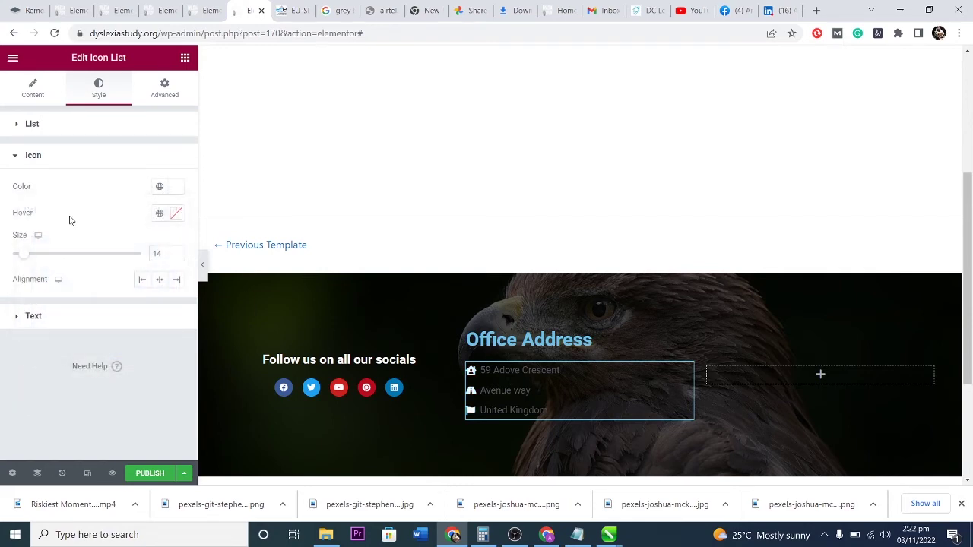
pyautogui.click(176, 215)
pyautogui.write('#E11515')
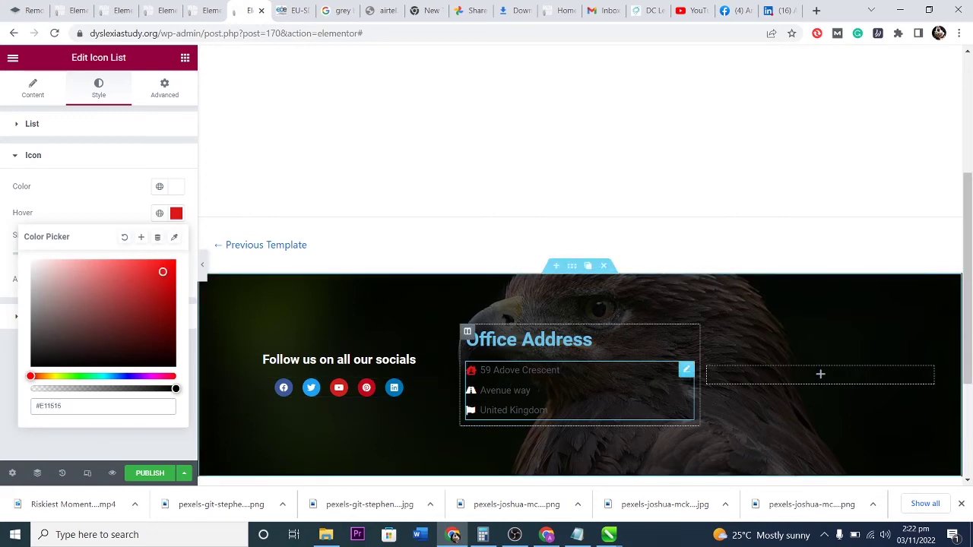
pyautogui.click(120, 202)
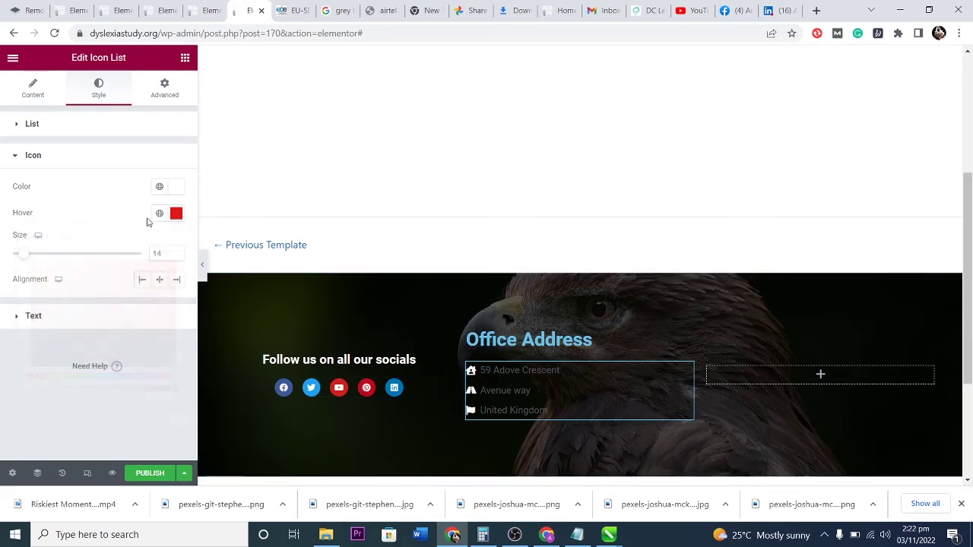
pyautogui.moveTo(21, 260); pyautogui.dragTo(28, 258)
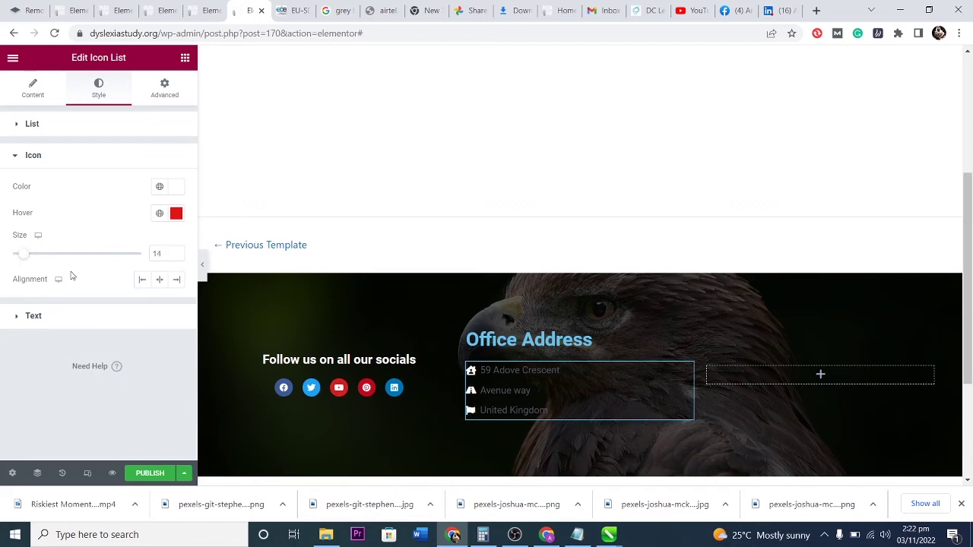
pyautogui.click(159, 280)
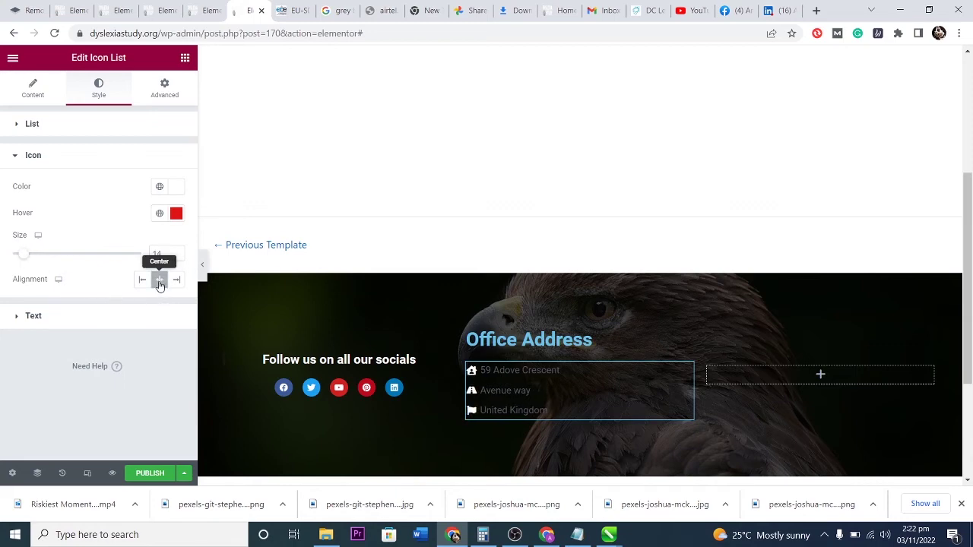
# Make the address text white and lowercase, with line height 25 and letter spacing 1.6.
pyautogui.click(18, 318)
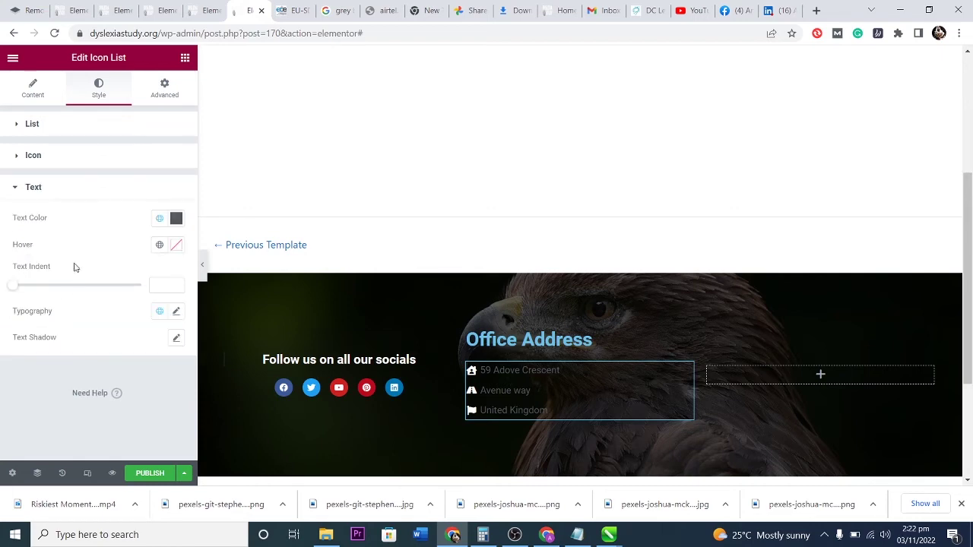
pyautogui.click(175, 218)
pyautogui.moveTo(44, 297); pyautogui.dragTo(19, 237)
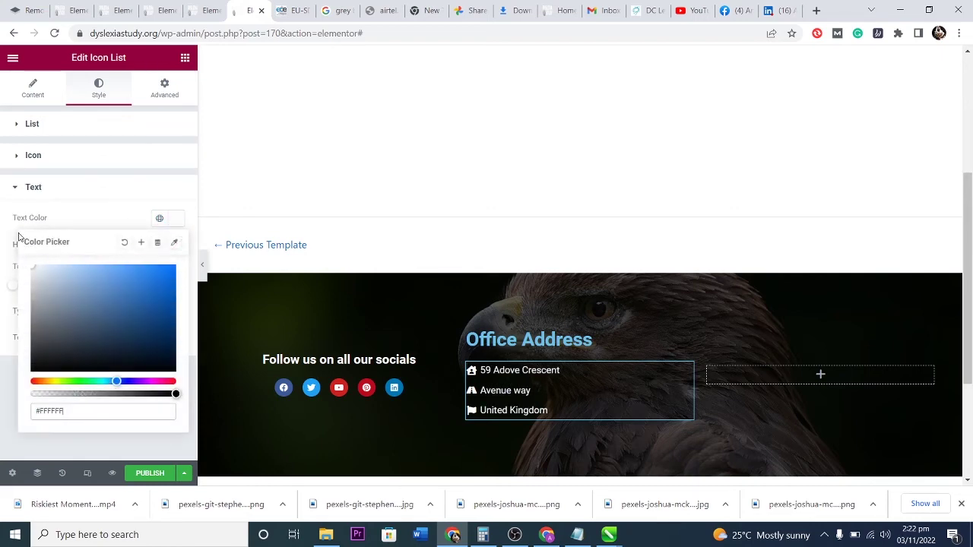
pyautogui.click(92, 209)
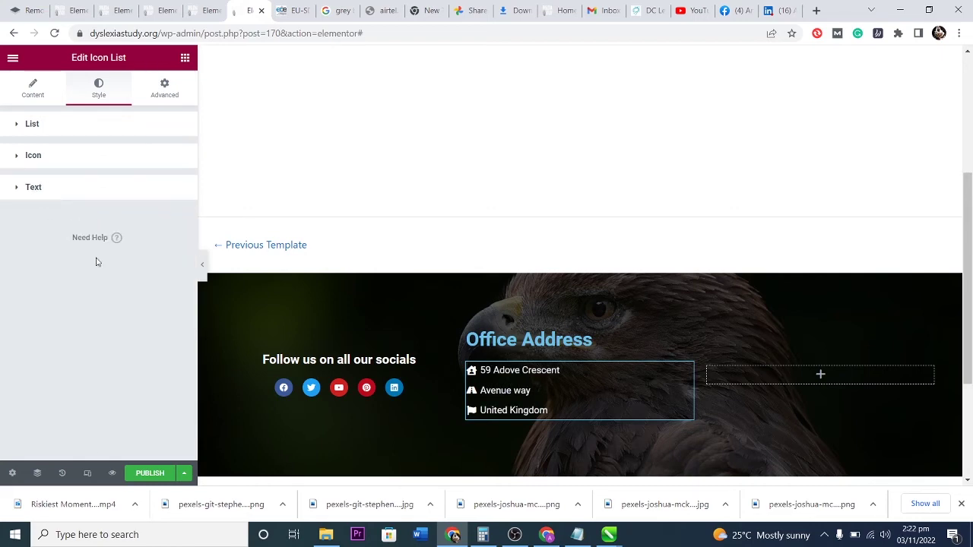
pyautogui.click(75, 190)
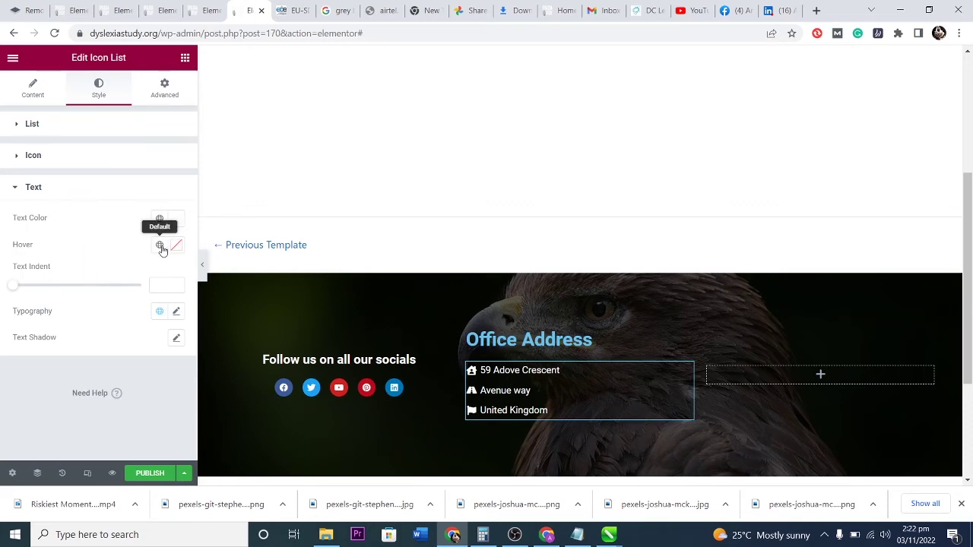
pyautogui.click(158, 310)
pyautogui.click(175, 311)
pyautogui.click(175, 311)
pyautogui.scroll(-2, 122, 379)
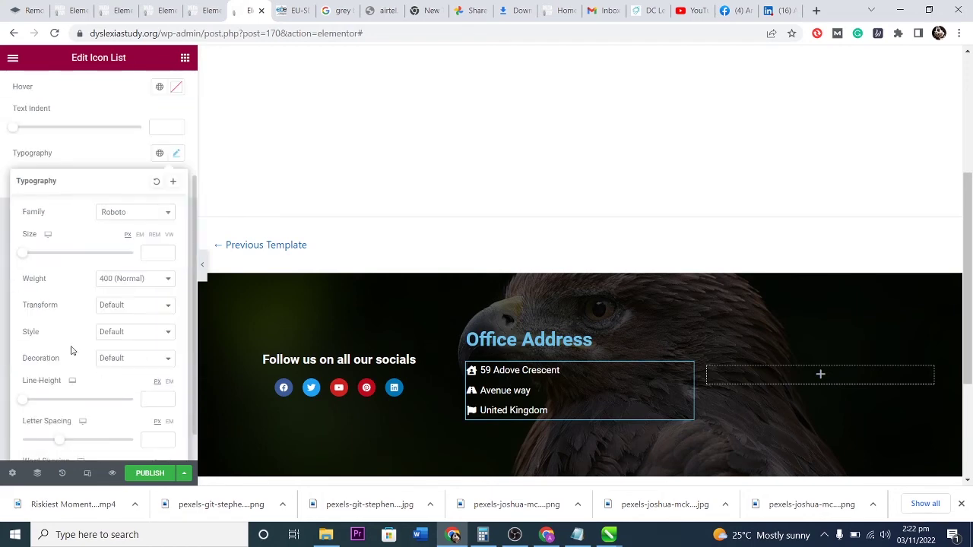
pyautogui.moveTo(26, 401); pyautogui.dragTo(54, 398)
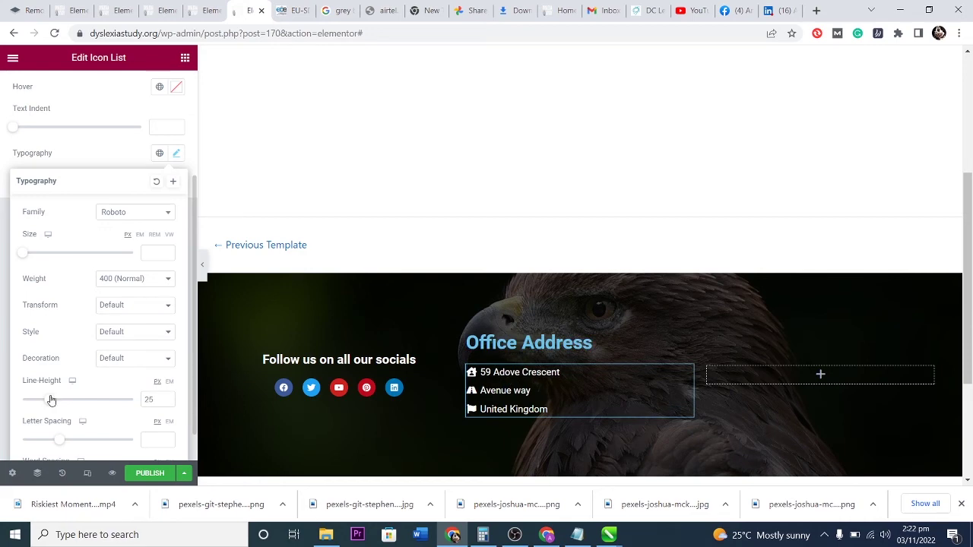
pyautogui.moveTo(61, 441); pyautogui.dragTo(72, 442)
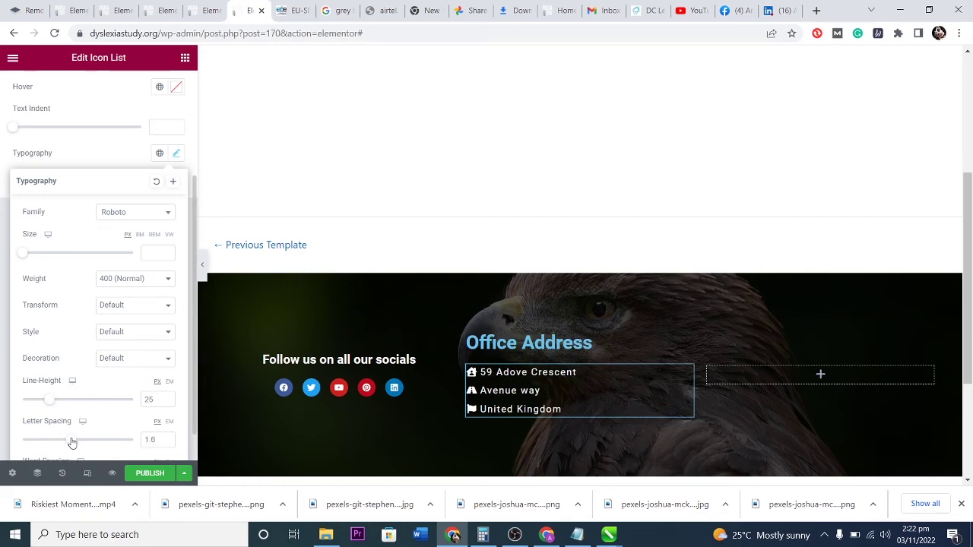
pyautogui.click(116, 310)
pyautogui.click(117, 335)
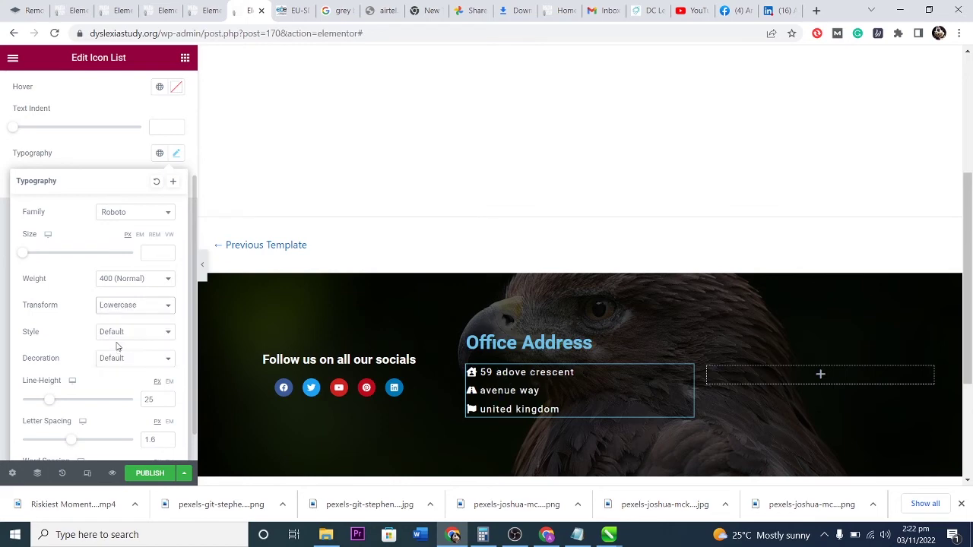
pyautogui.click(115, 149)
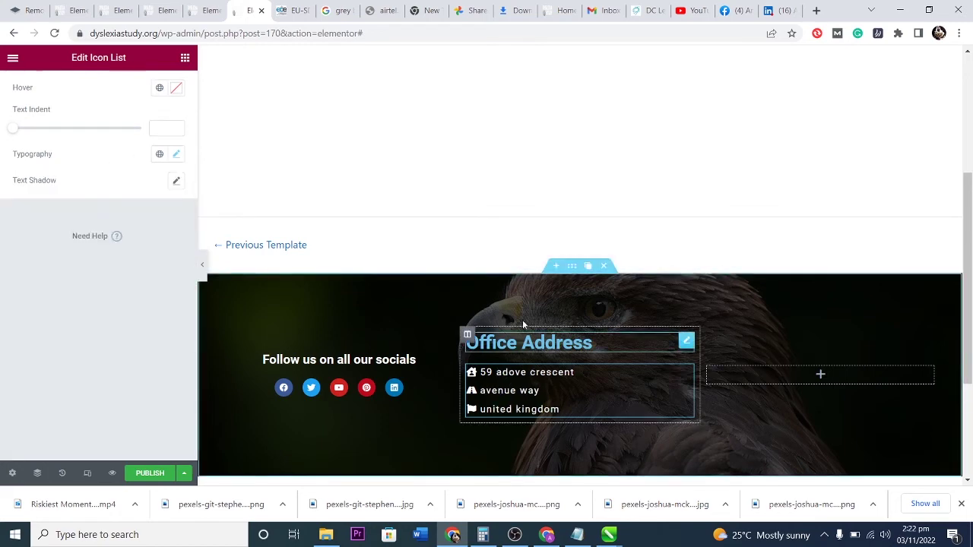
# Make the Office Address heading a white H4.
pyautogui.click(562, 342)
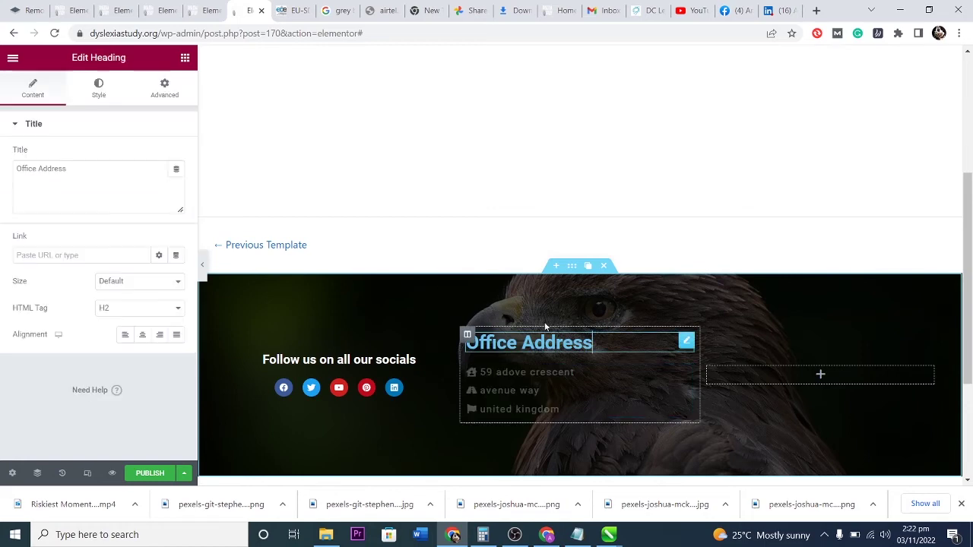
pyautogui.click(123, 306)
pyautogui.click(114, 356)
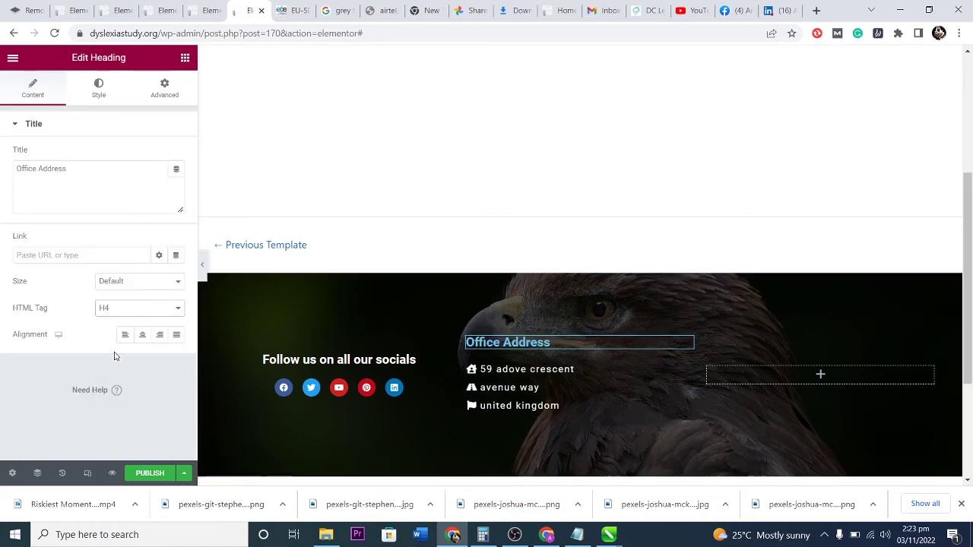
pyautogui.click(98, 87)
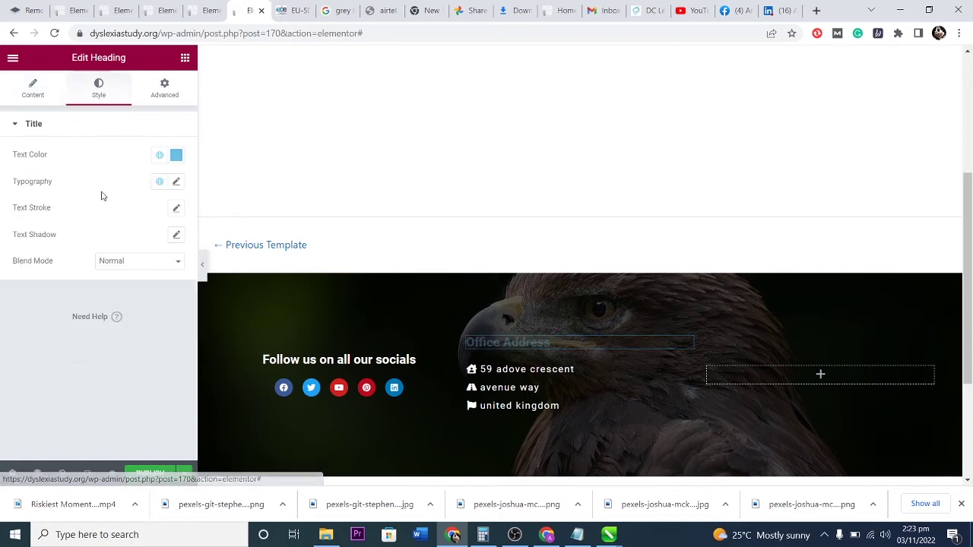
pyautogui.click(176, 154)
pyautogui.moveTo(115, 219); pyautogui.dragTo(32, 201)
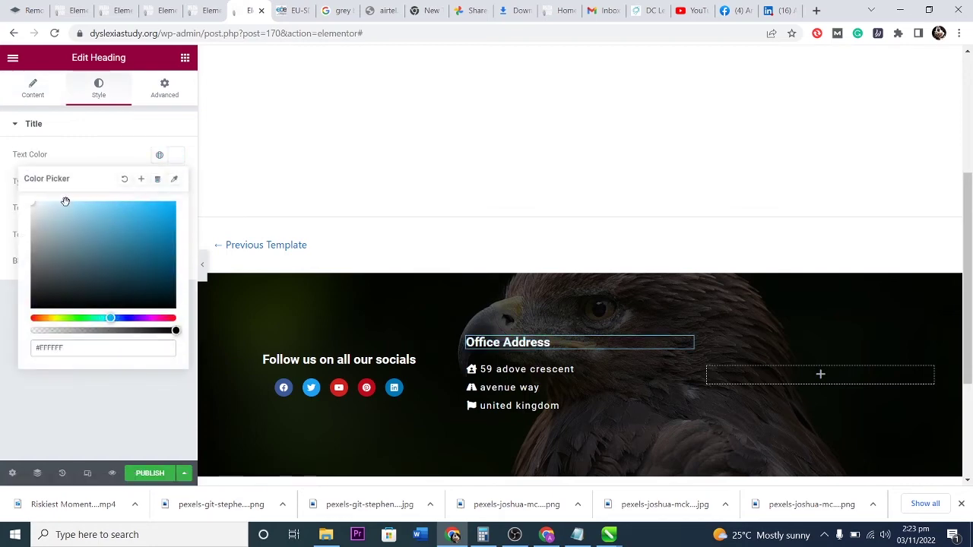
pyautogui.click(107, 93)
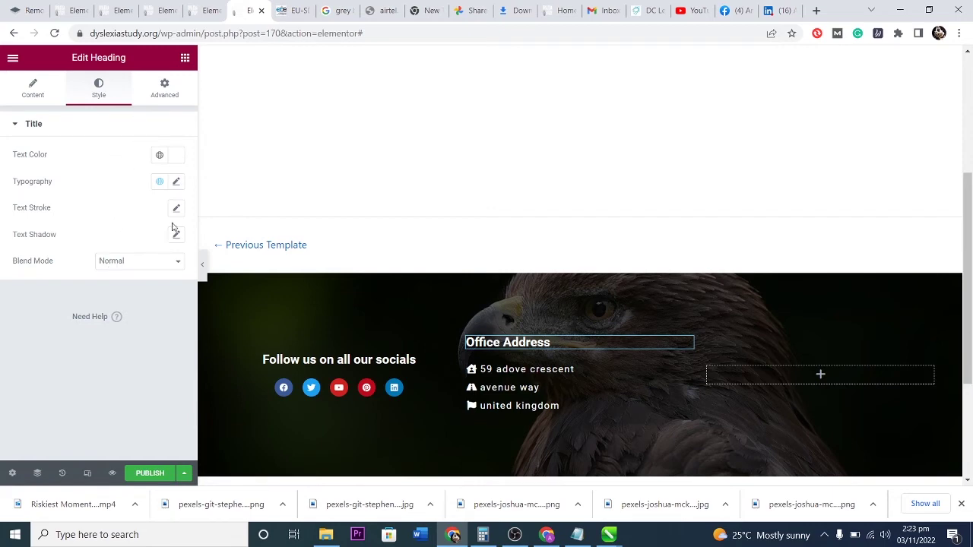
# Give the heading unlinked margin 50/6/6/6 and padding 12/8/8/8.
pyautogui.click(164, 88)
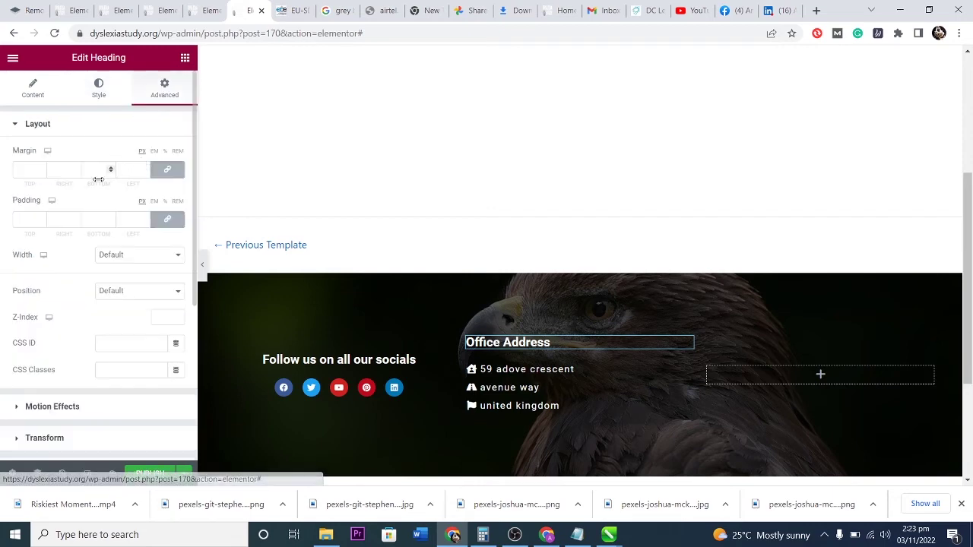
pyautogui.click(42, 166)
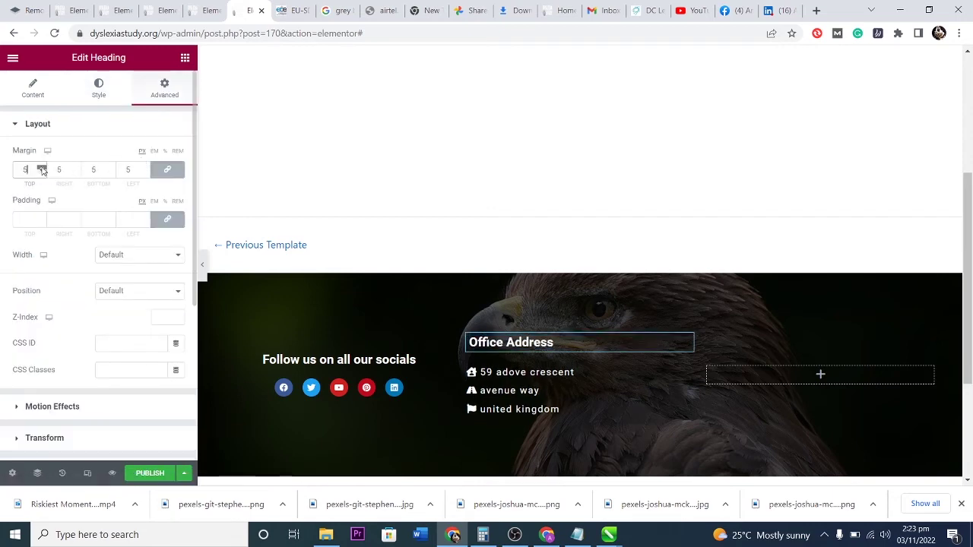
pyautogui.click(42, 217)
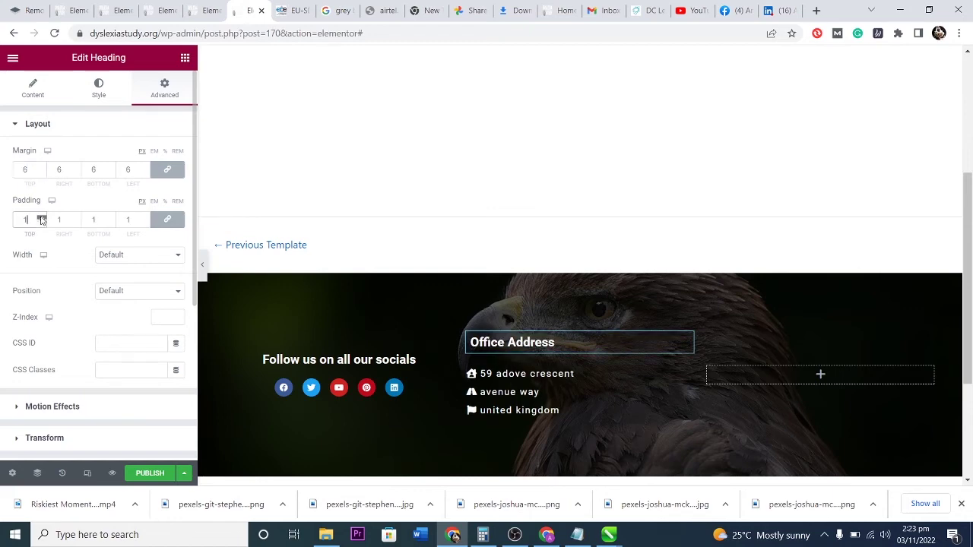
pyautogui.click(161, 170)
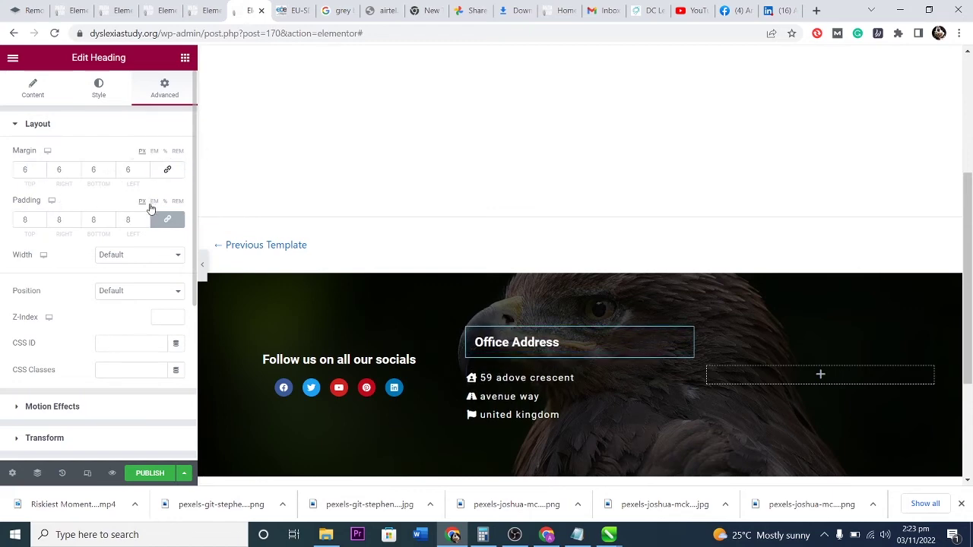
pyautogui.click(166, 219)
pyautogui.scroll(14, 42, 169)
pyautogui.scroll(20, 42, 169)
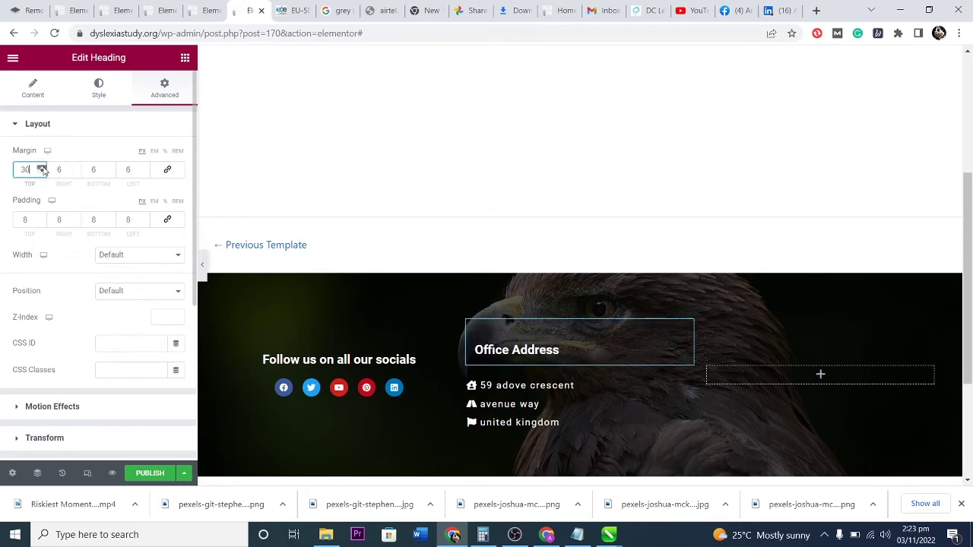
pyautogui.scroll(7, 43, 170)
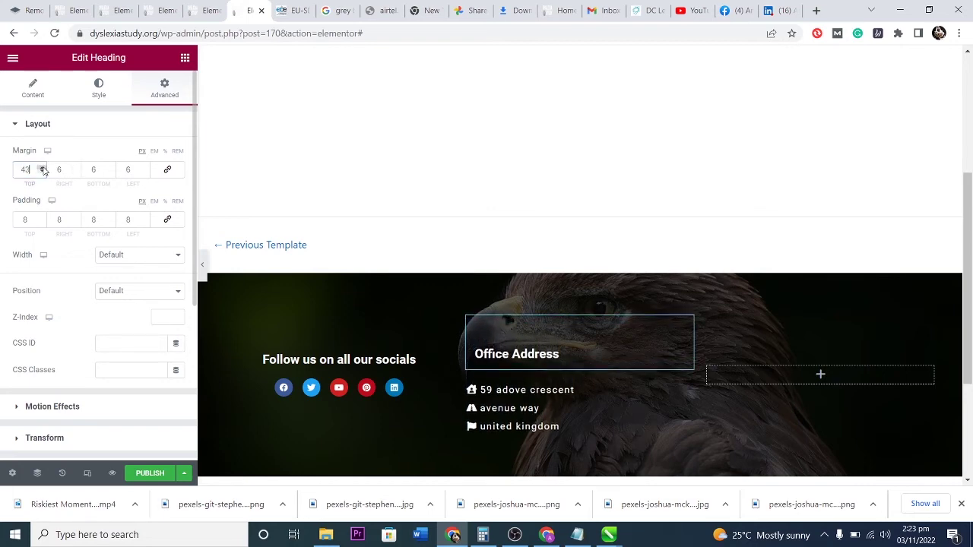
pyautogui.scroll(2, 43, 169)
pyautogui.scroll(8, 41, 220)
pyautogui.scroll(-4, 42, 222)
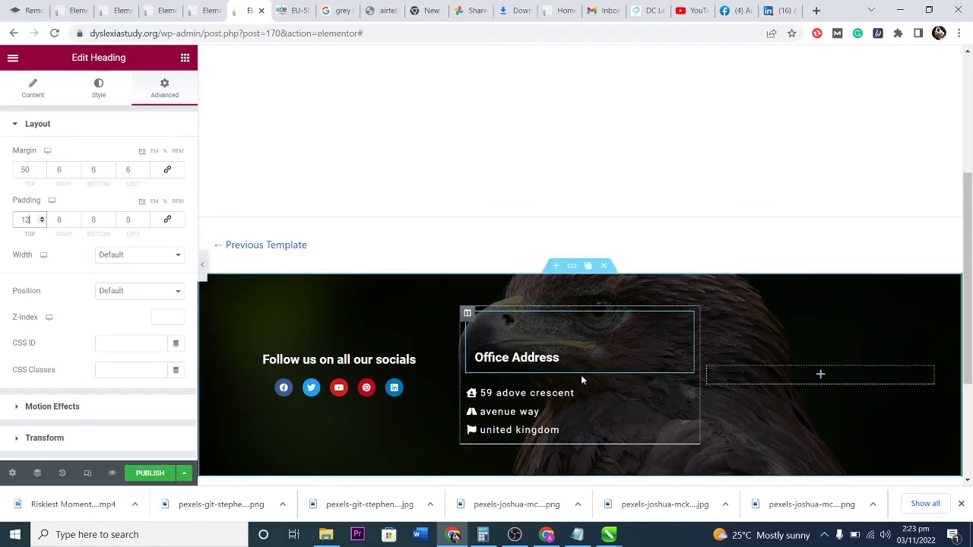
pyautogui.click(797, 372)
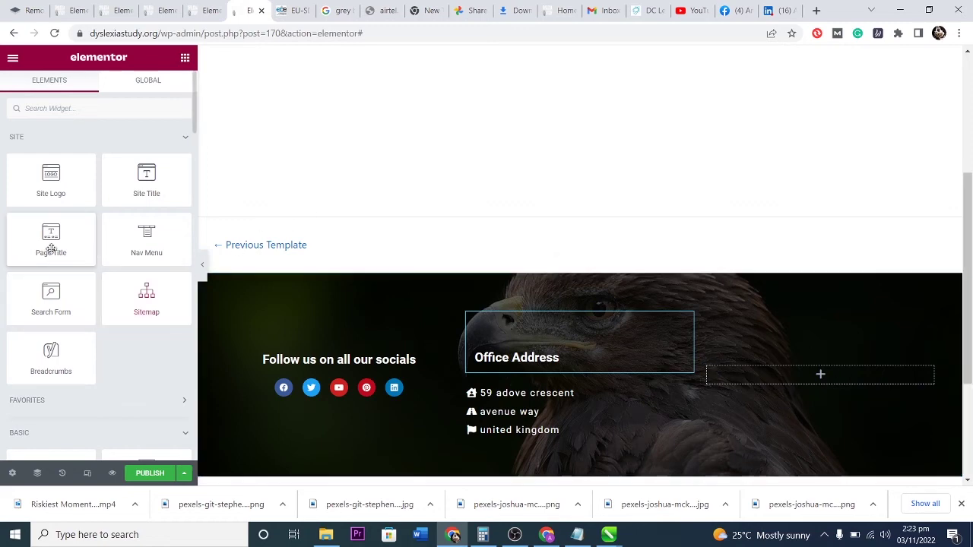
# Add a Button widget and a Heading widget above it to the empty footer column.
pyautogui.click(86, 108)
pyautogui.write('button')
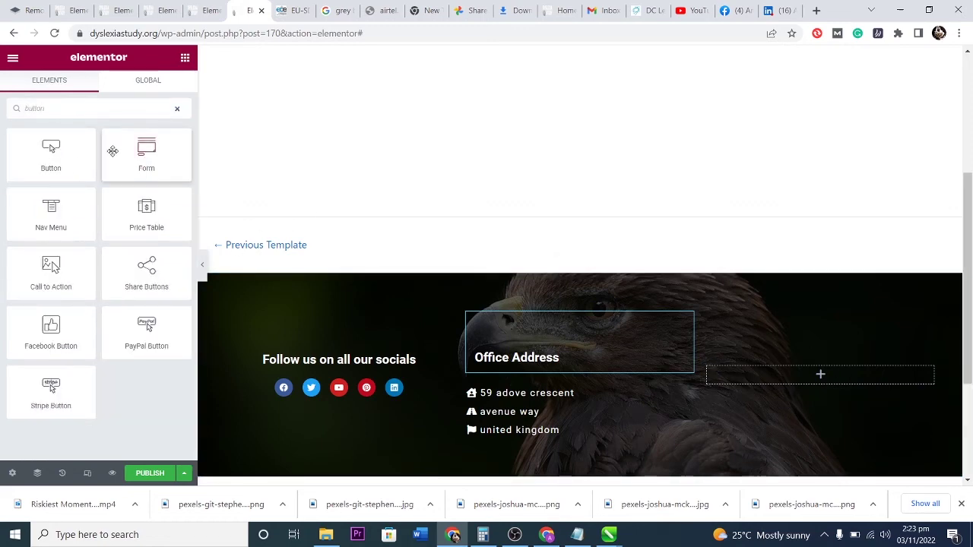
pyautogui.moveTo(53, 162); pyautogui.dragTo(795, 376)
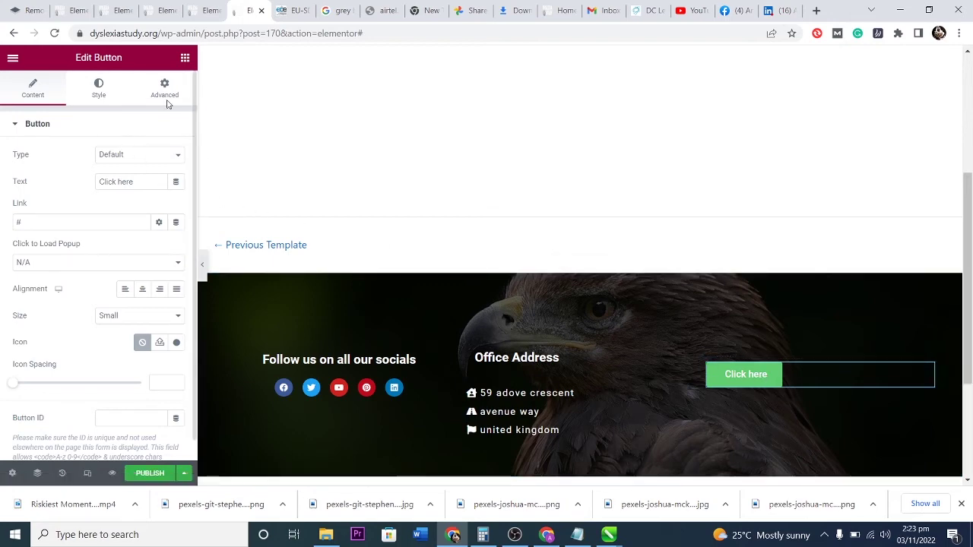
pyautogui.click(186, 59)
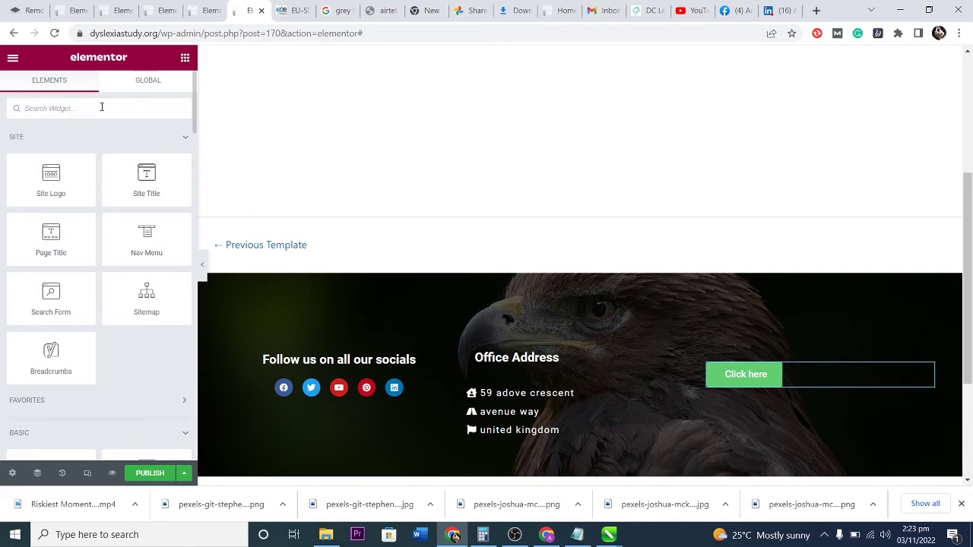
pyautogui.write('ti')
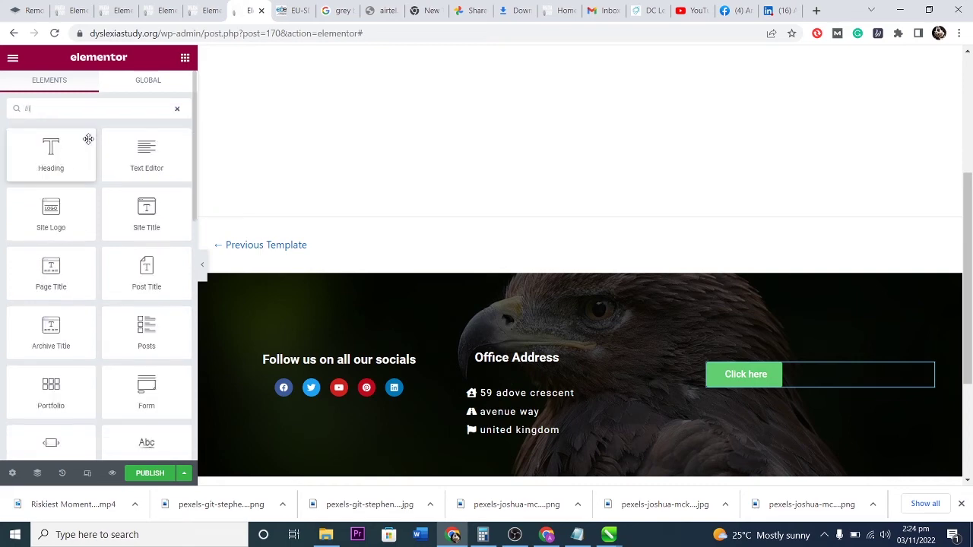
pyautogui.moveTo(55, 146); pyautogui.dragTo(753, 369)
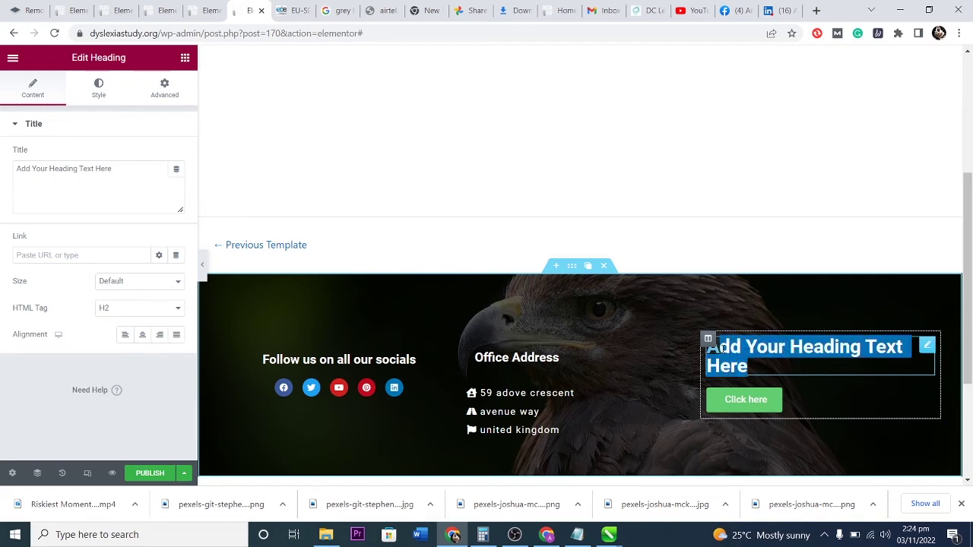
# Set the new heading's title to "We'd love to hear from you".
pyautogui.tripleClick(726, 367)
pyautogui.click(726, 367)
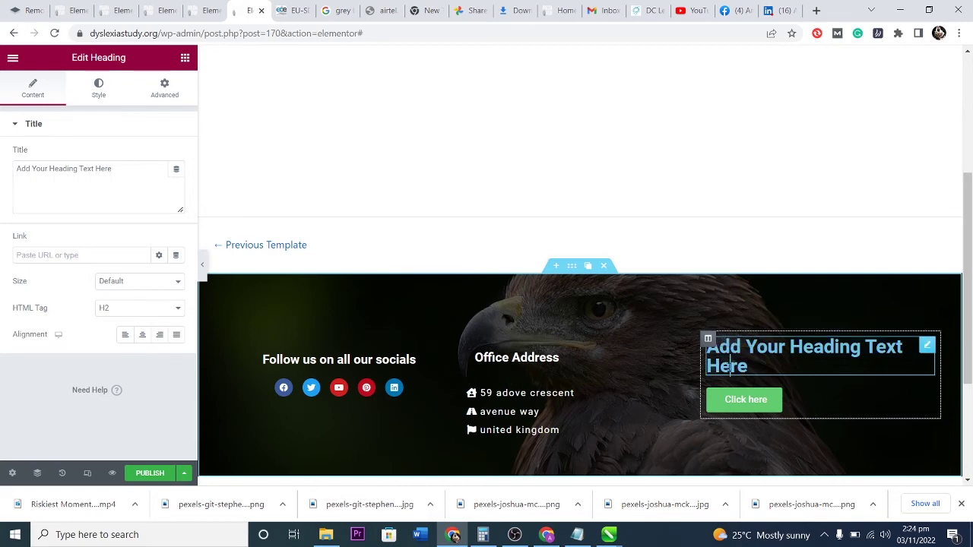
pyautogui.tripleClick(727, 367)
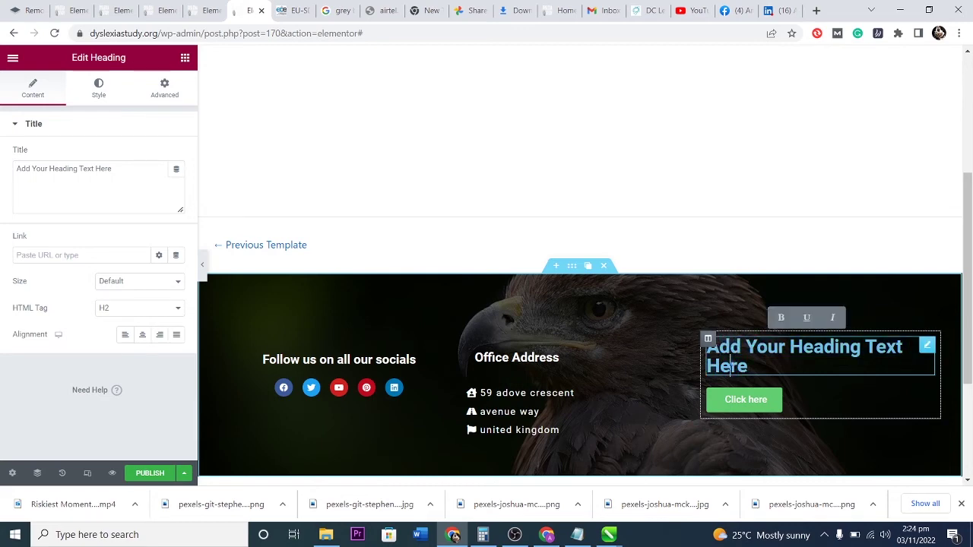
pyautogui.moveTo(117, 169); pyautogui.dragTo(2, 173)
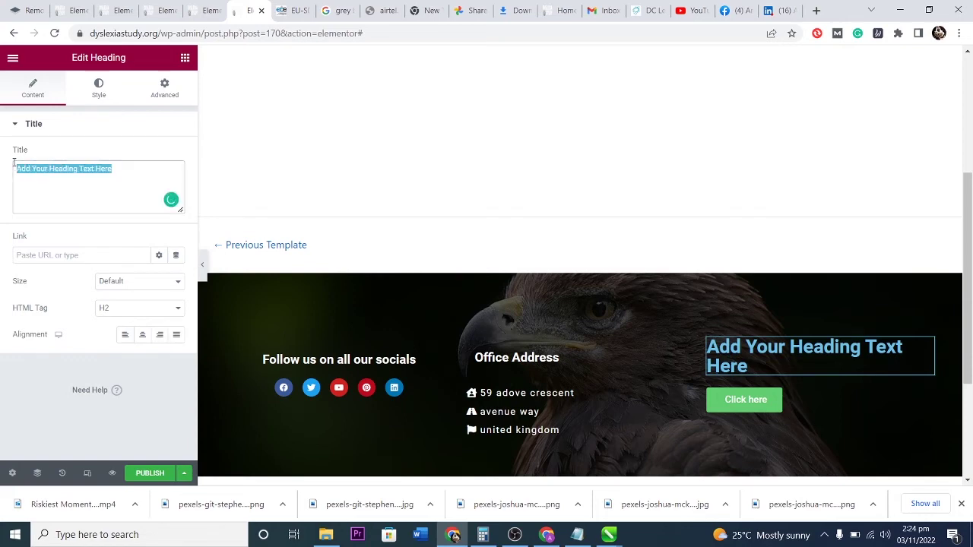
pyautogui.write("We'd love to ")
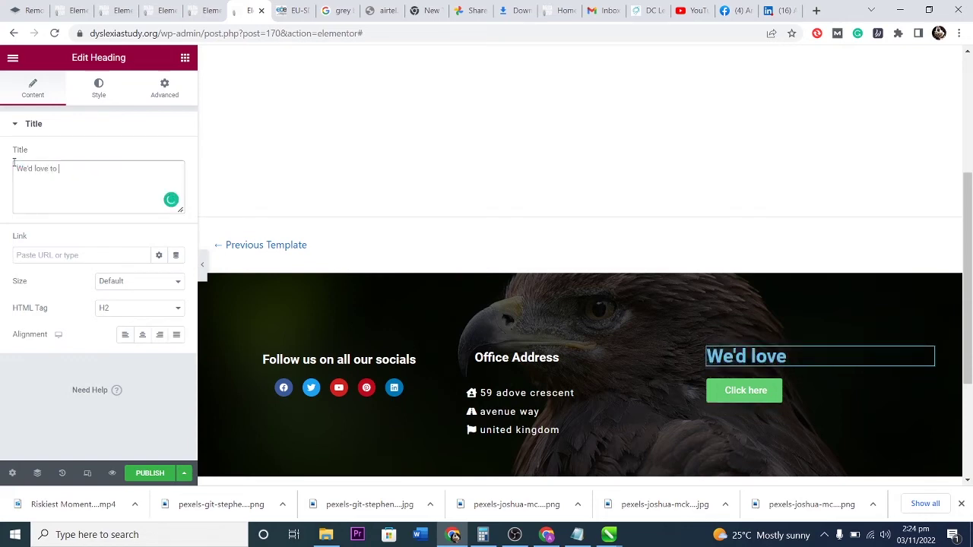
pyautogui.write('hear from you')
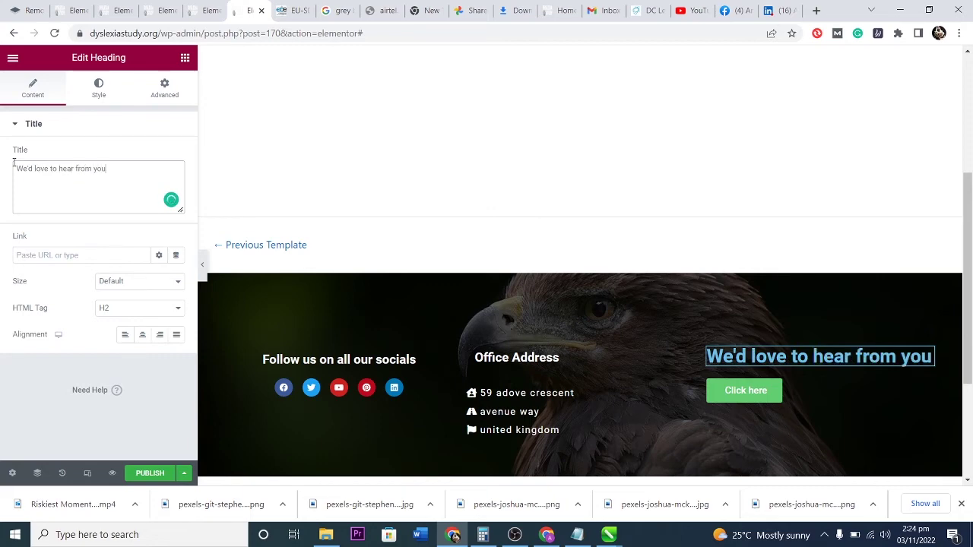
# Make the heading white, font size 17, with an H4 tag.
pyautogui.click(98, 88)
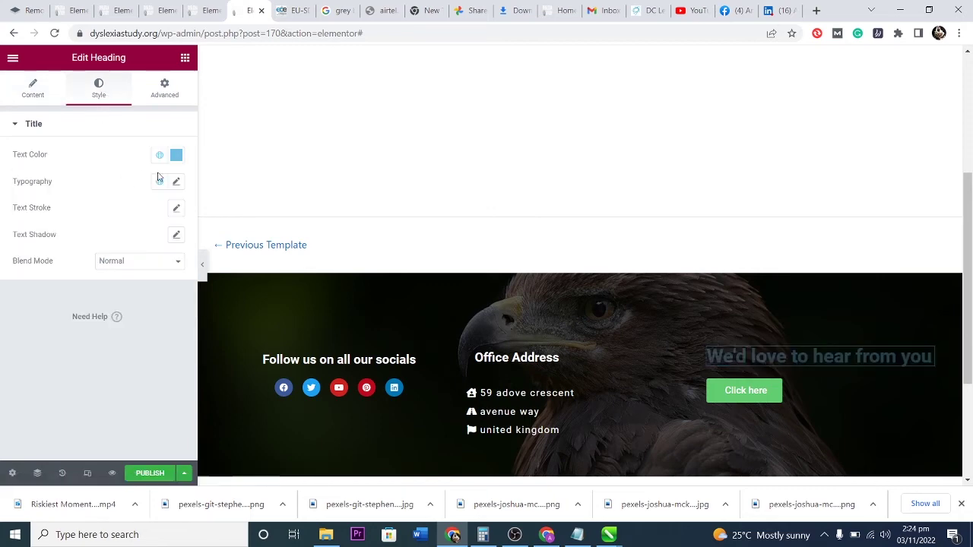
pyautogui.click(176, 154)
pyautogui.moveTo(87, 226); pyautogui.dragTo(9, 197)
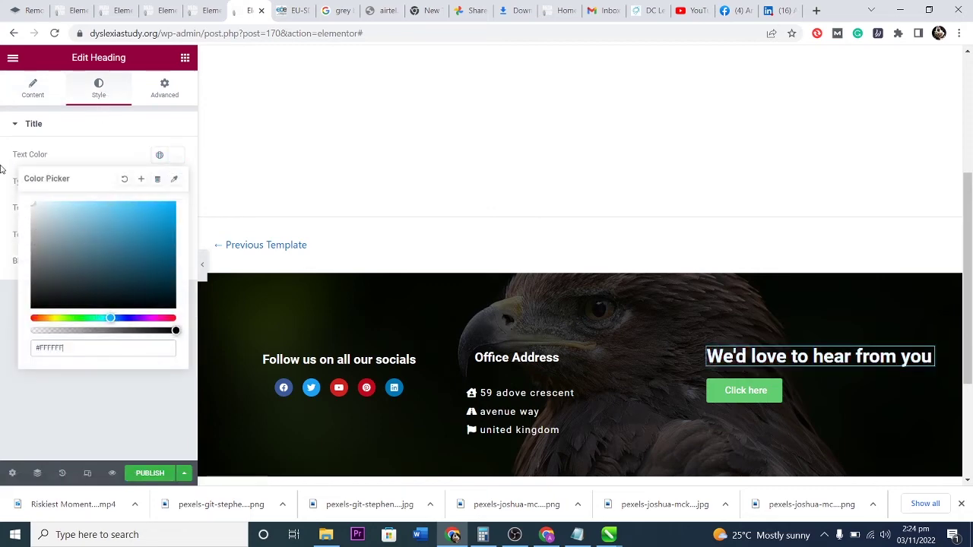
pyautogui.click(113, 127)
pyautogui.click(27, 125)
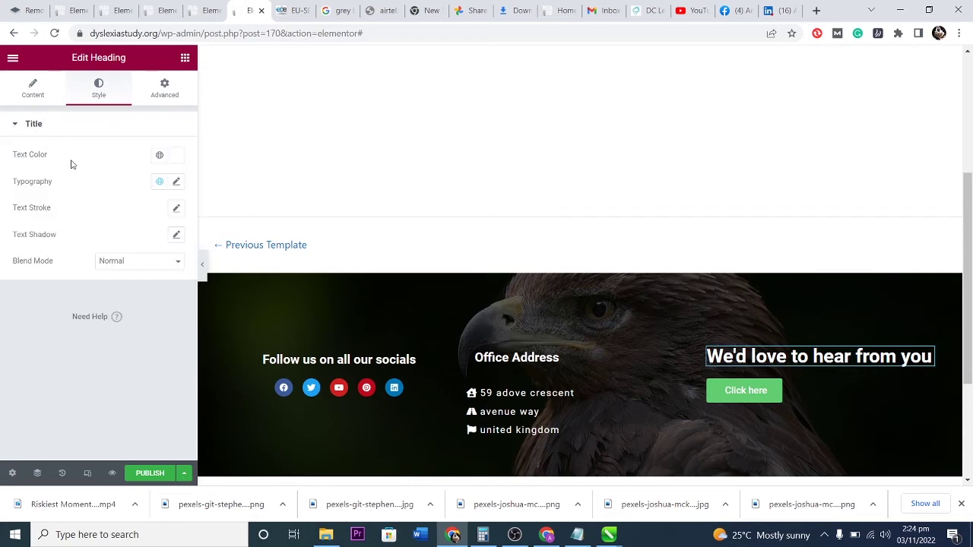
pyautogui.click(176, 181)
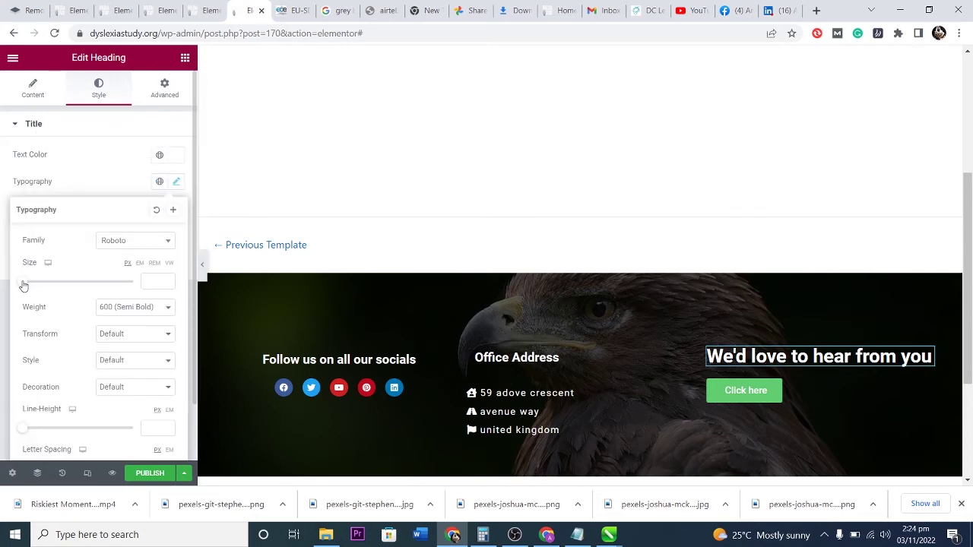
pyautogui.moveTo(20, 285); pyautogui.dragTo(29, 285)
pyautogui.click(63, 178)
pyautogui.click(33, 89)
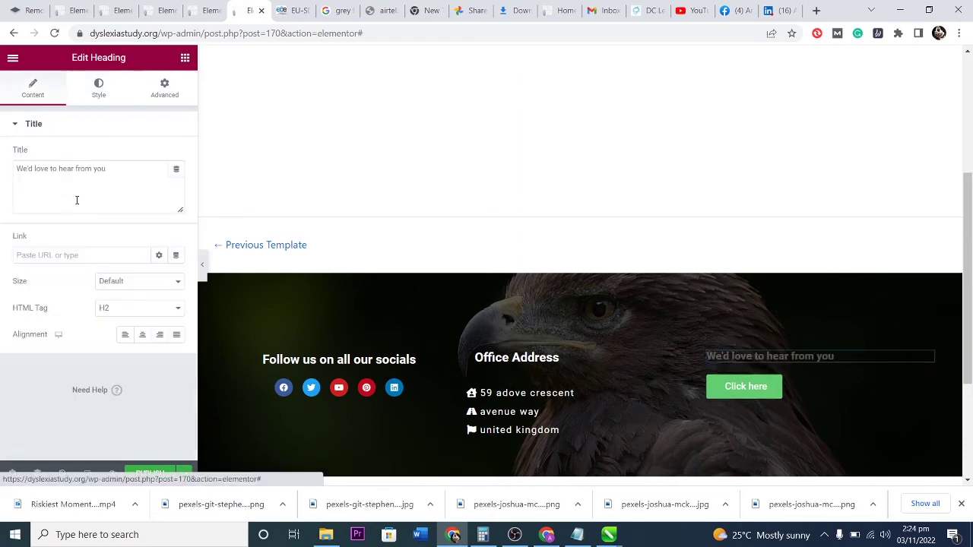
pyautogui.click(122, 311)
pyautogui.click(122, 349)
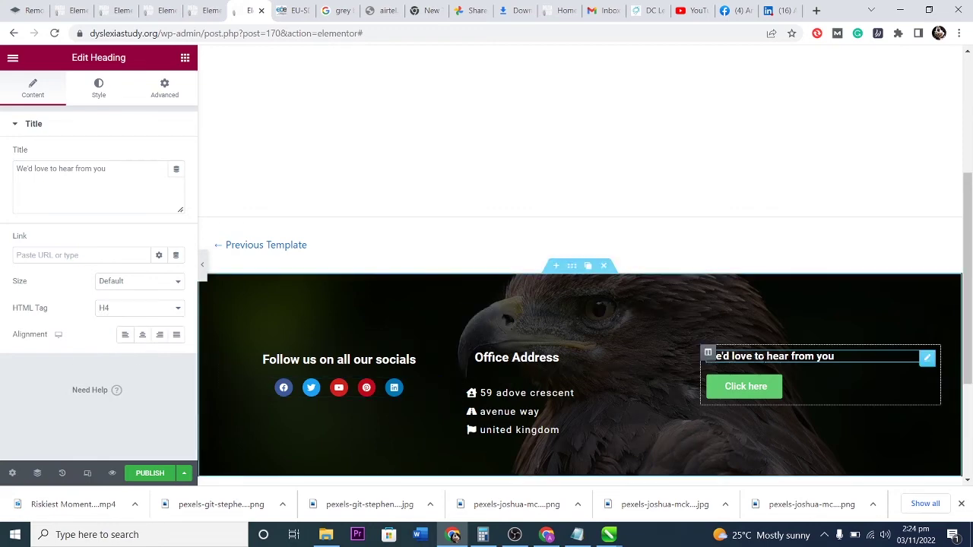
pyautogui.click(775, 387)
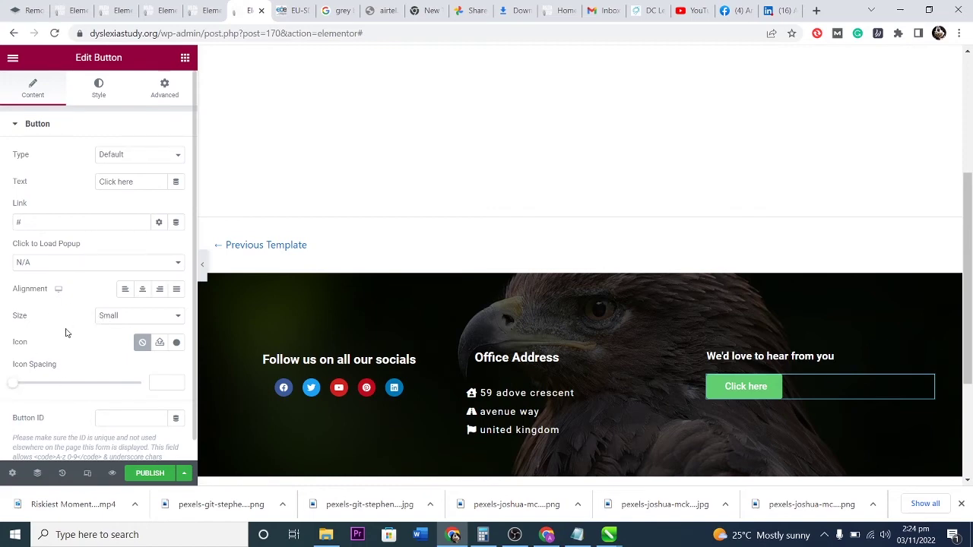
# Centre the Click here button, the We'd love to hear from you heading and the Office Address heading.
pyautogui.click(141, 290)
pyautogui.click(710, 354)
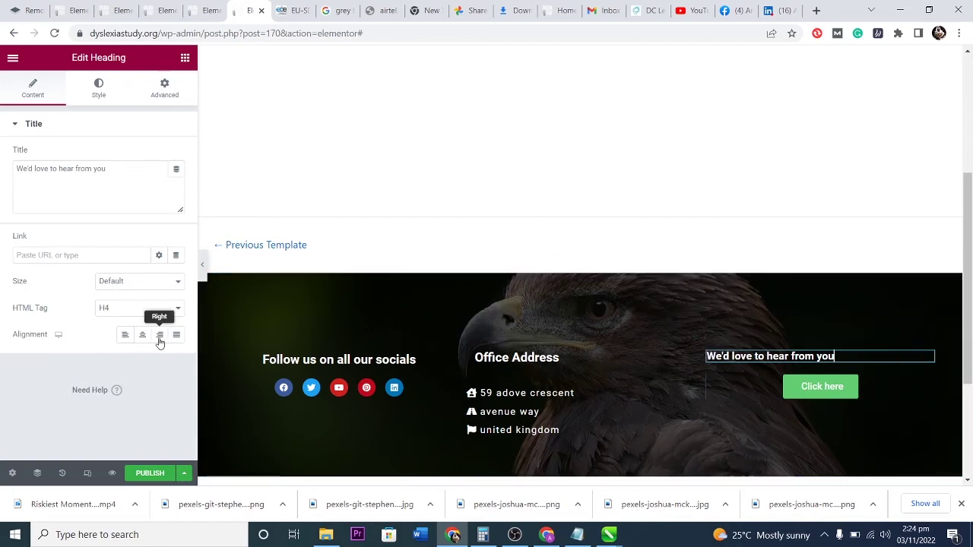
pyautogui.click(142, 335)
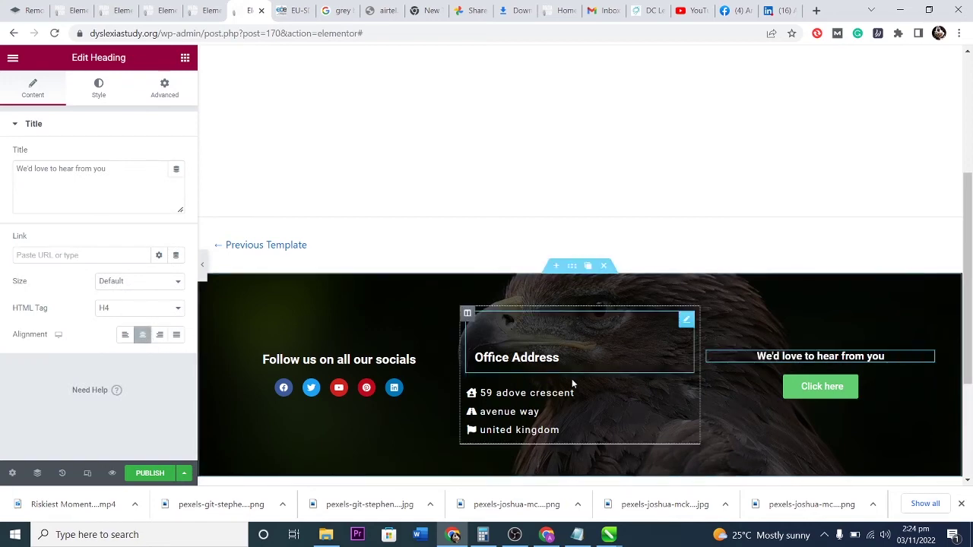
pyautogui.click(810, 392)
pyautogui.click(517, 357)
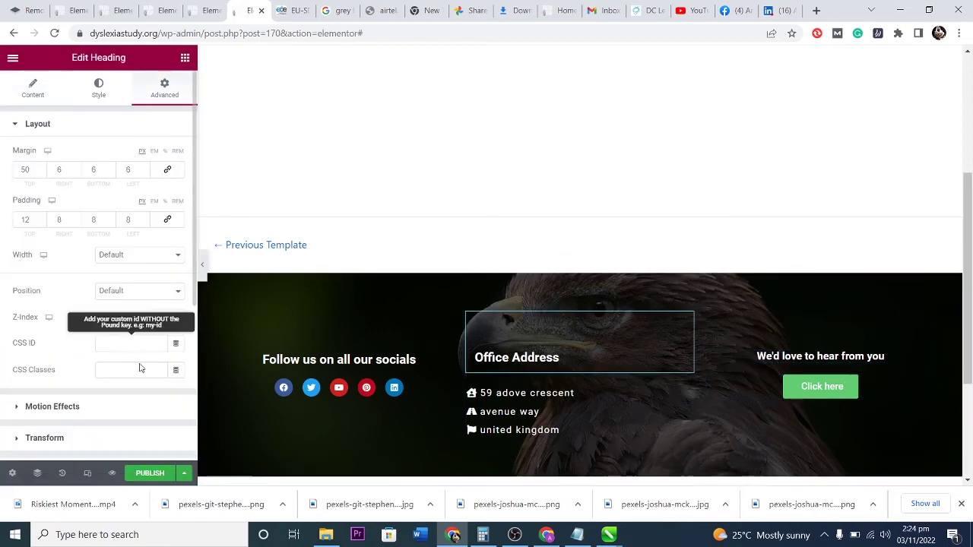
pyautogui.click(28, 85)
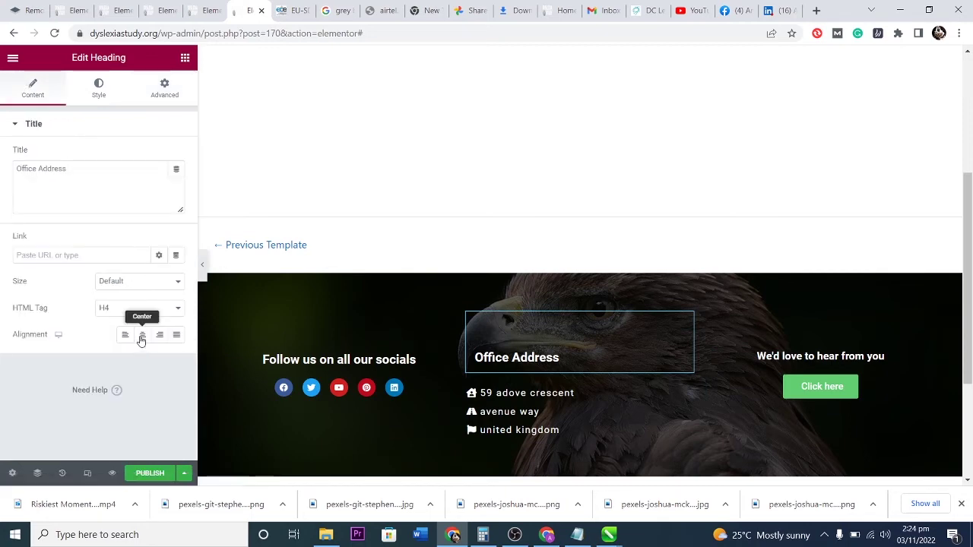
pyautogui.click(142, 334)
# Centre the address list lines under their heading.
pyautogui.click(687, 392)
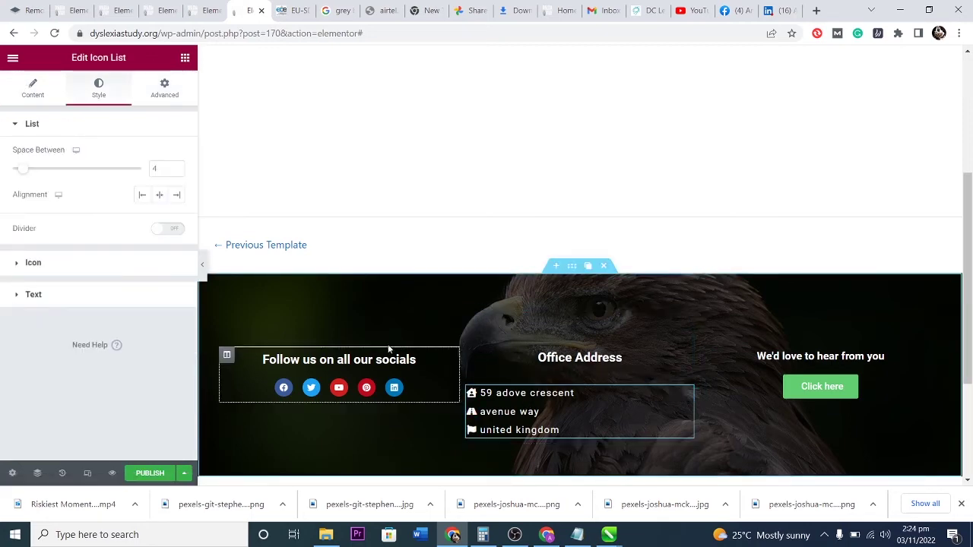
pyautogui.click(31, 82)
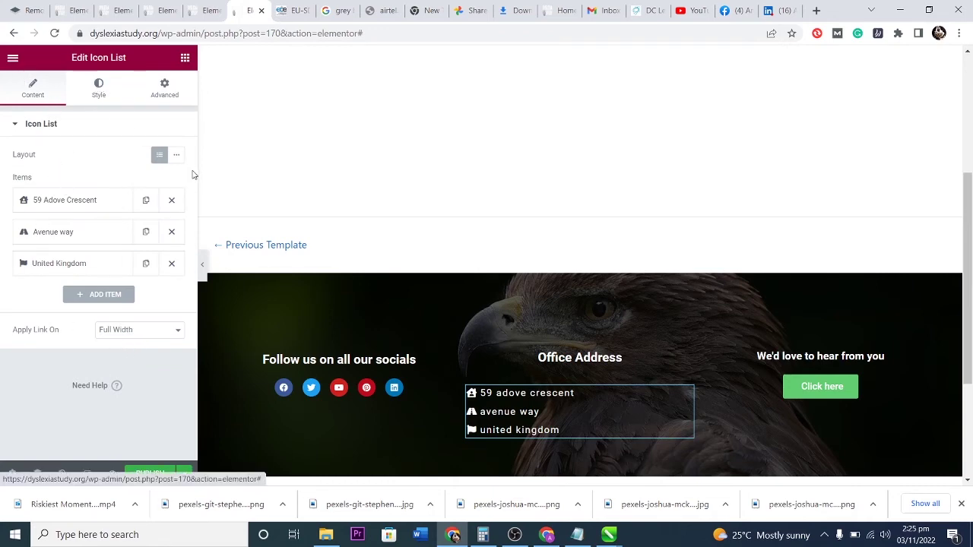
pyautogui.click(100, 92)
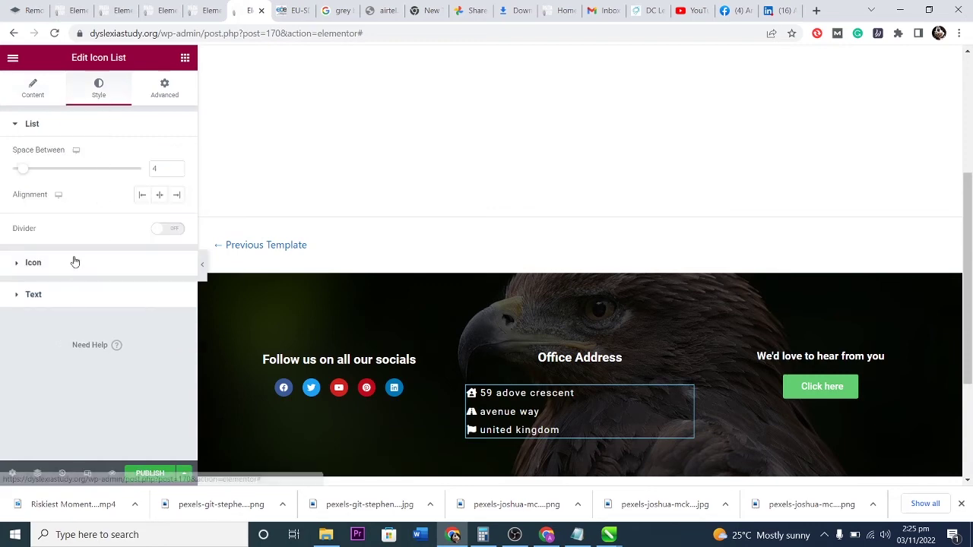
pyautogui.click(158, 194)
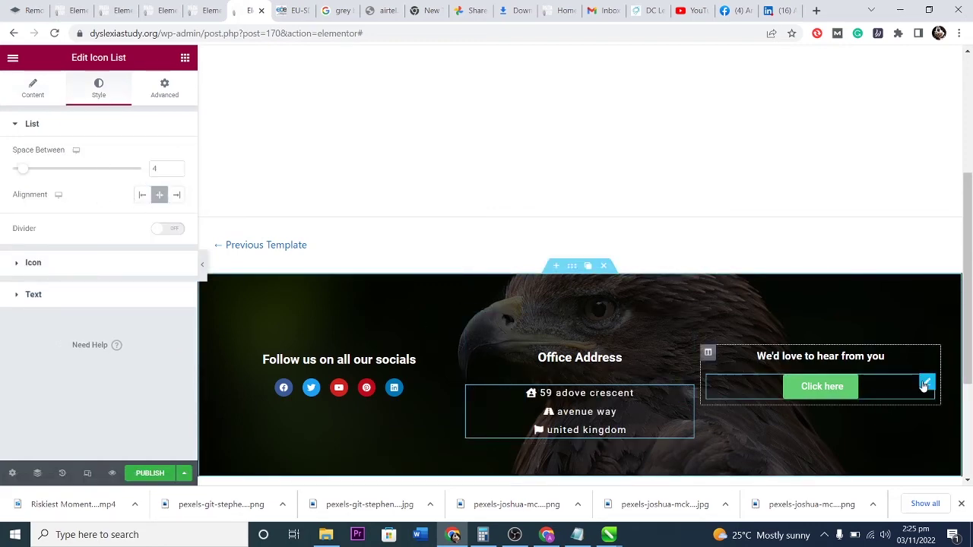
pyautogui.click(926, 383)
pyautogui.click(35, 222)
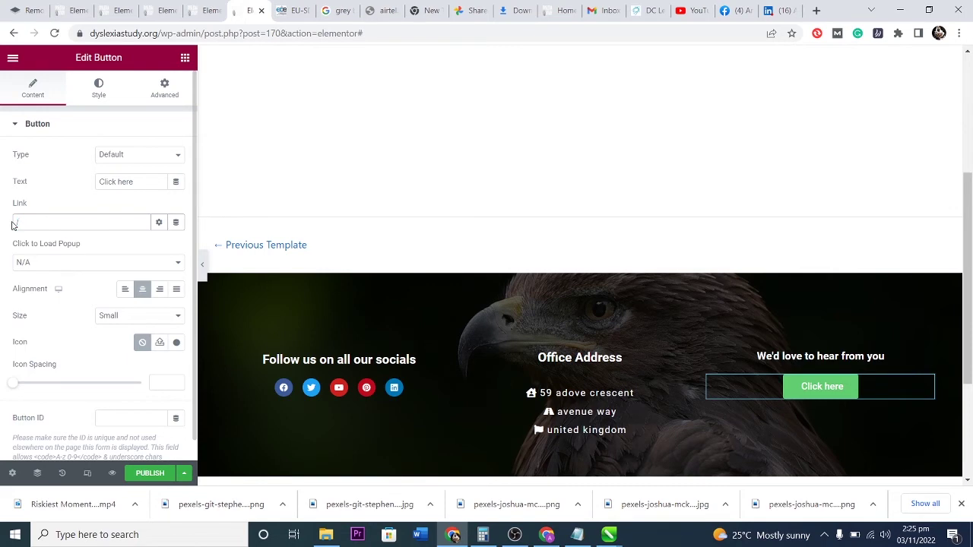
# Set the Click here button's link to /about with no popup on click.
pyautogui.scroll(10, 261, 143)
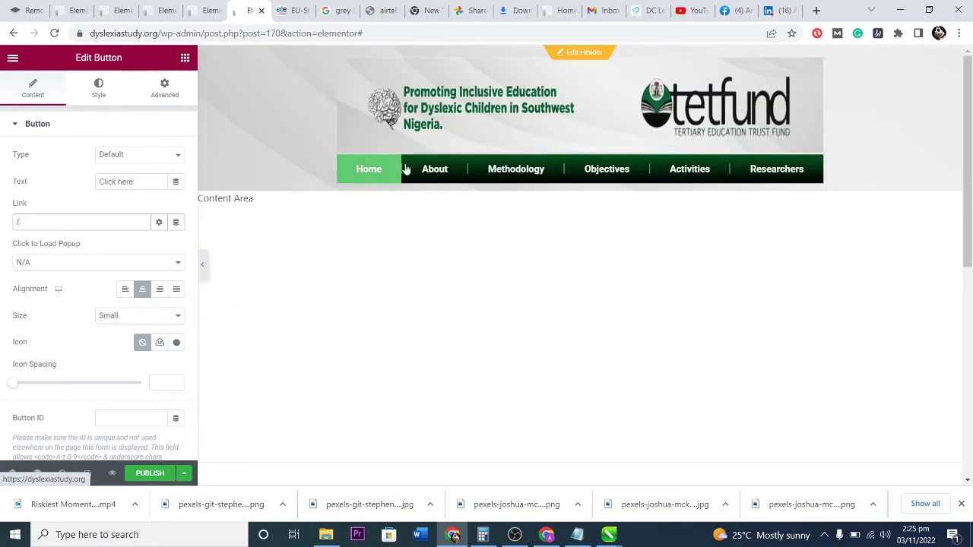
pyautogui.scroll(-10, 480, 221)
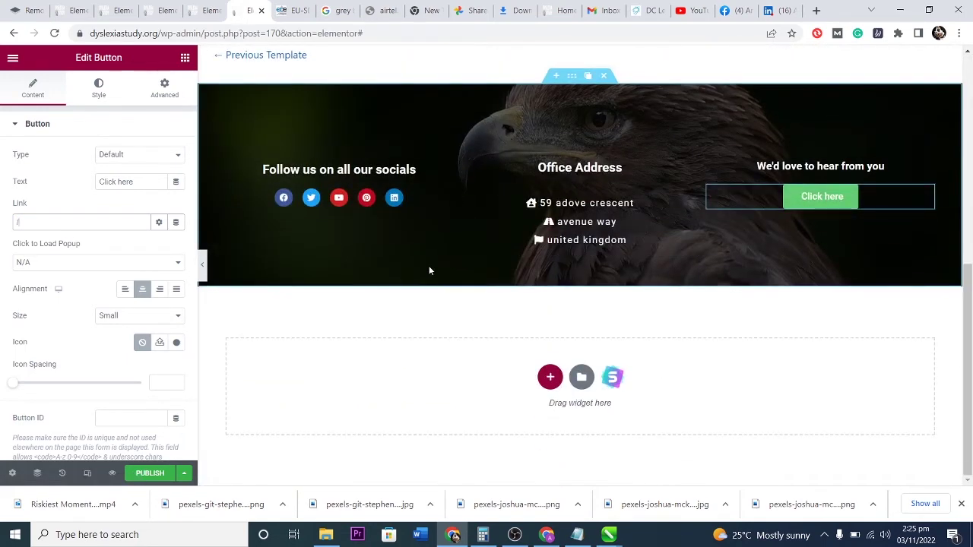
pyautogui.scroll(2, 427, 272)
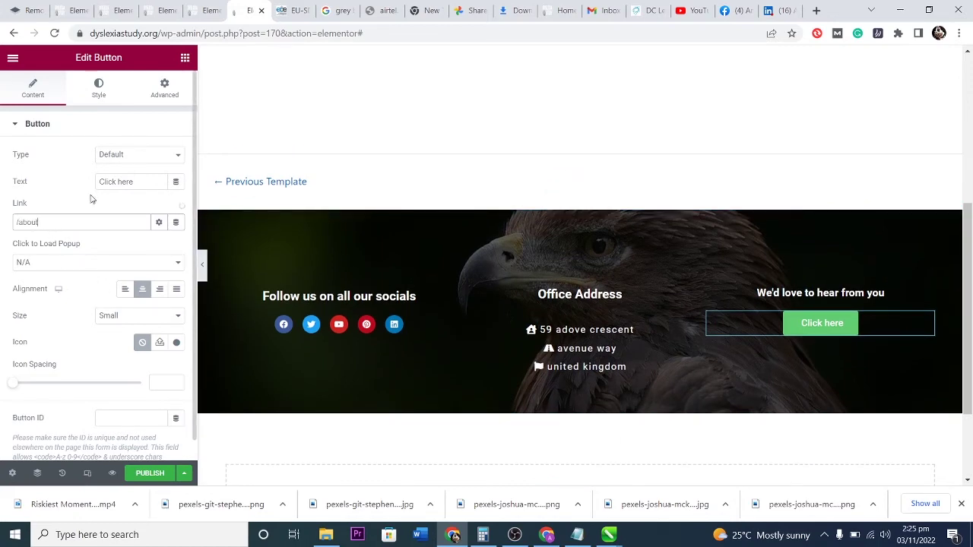
pyautogui.write('n')
pyautogui.press('BackSpace')
pyautogui.write('/')
pyautogui.click(93, 262)
pyautogui.click(93, 271)
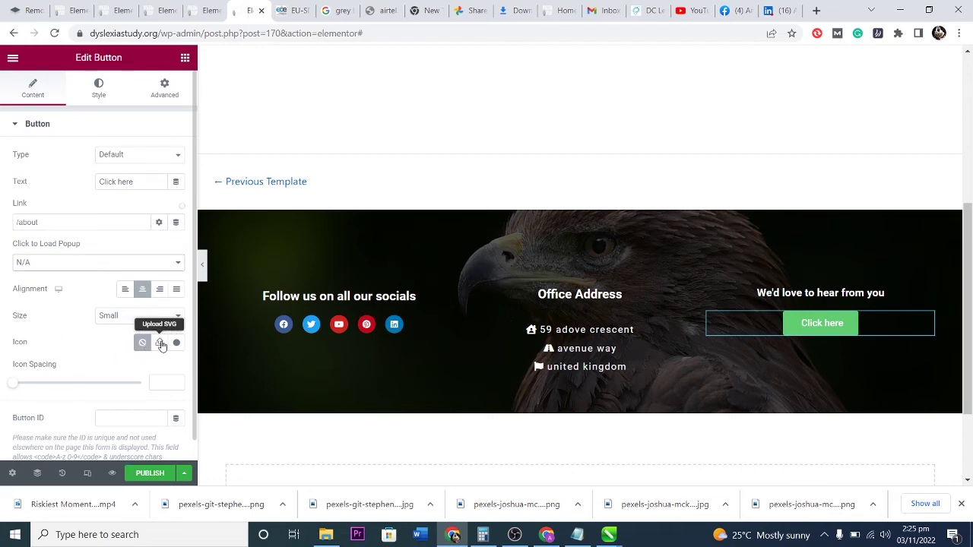
pyautogui.click(174, 343)
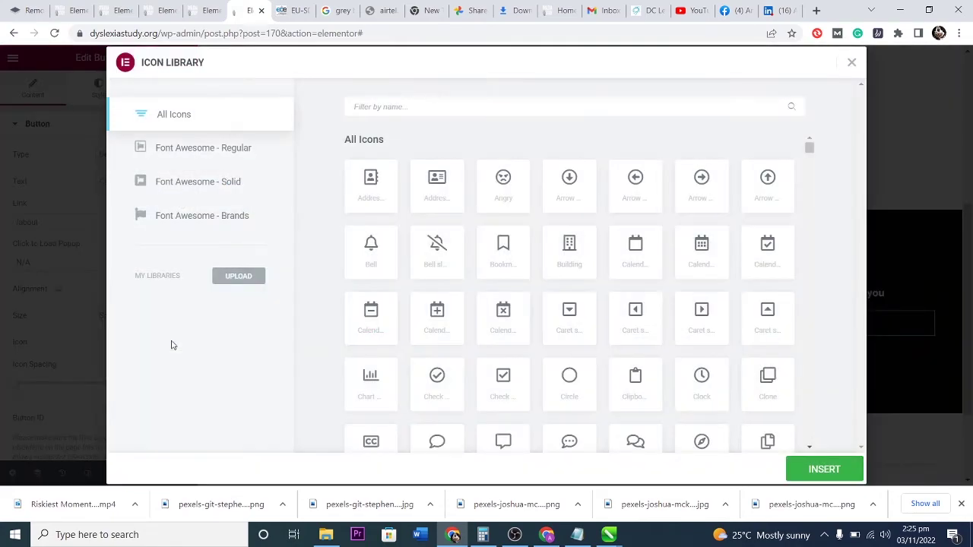
# Give the Click here button a bookmark icon spaced away from its text.
pyautogui.click(492, 244)
pyautogui.click(844, 473)
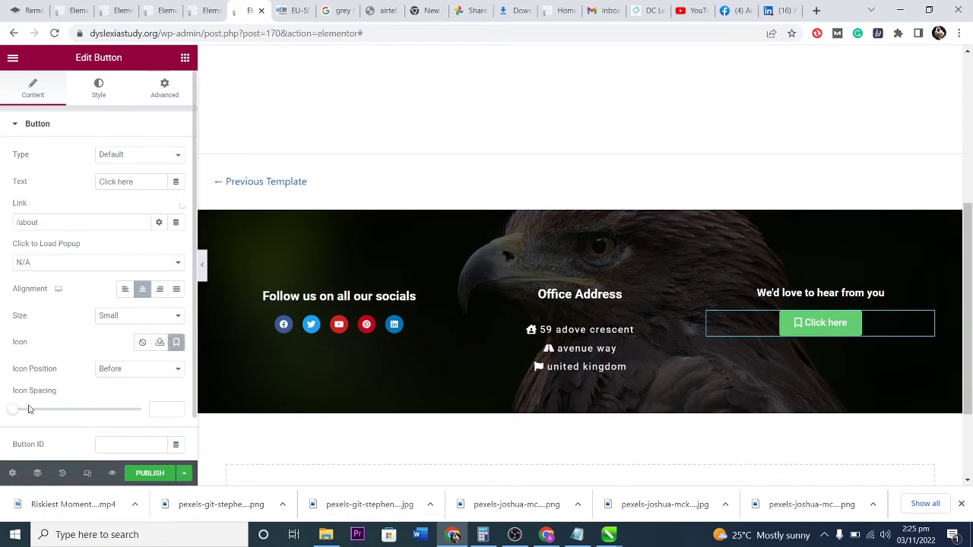
pyautogui.moveTo(18, 416); pyautogui.dragTo(53, 416)
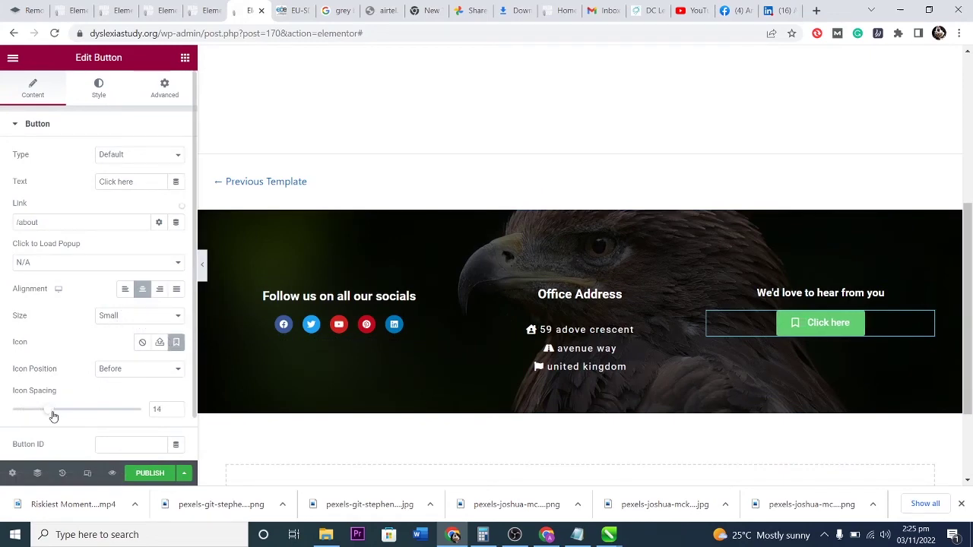
pyautogui.scroll(-1, 62, 382)
pyautogui.scroll(1, 51, 317)
# Make the button background white and its text colour #000000.
pyautogui.click(105, 90)
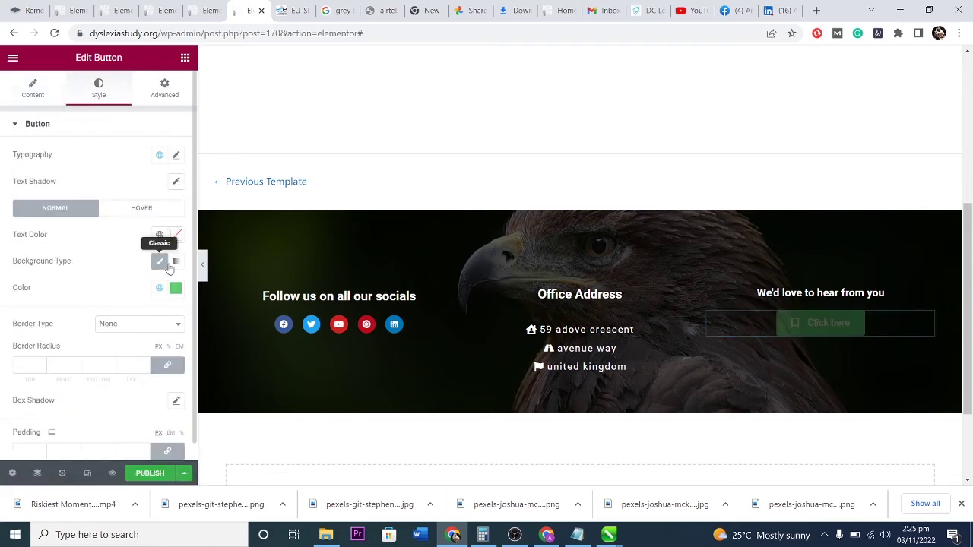
pyautogui.click(176, 289)
pyautogui.click(32, 110)
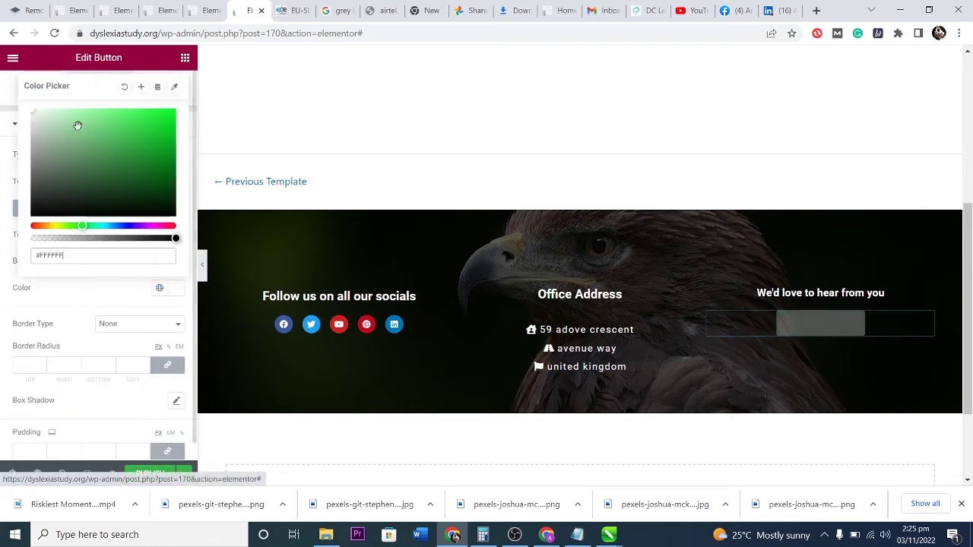
pyautogui.click(83, 299)
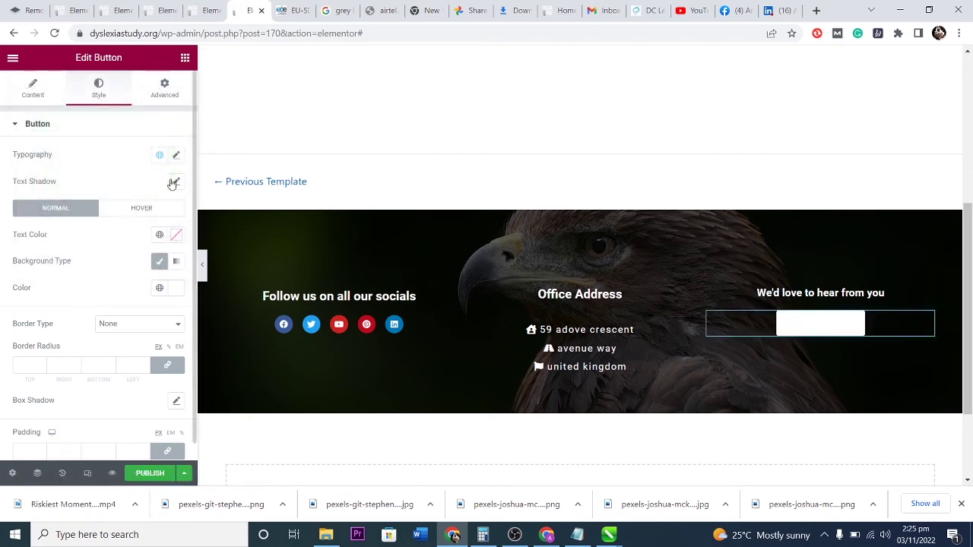
pyautogui.click(176, 235)
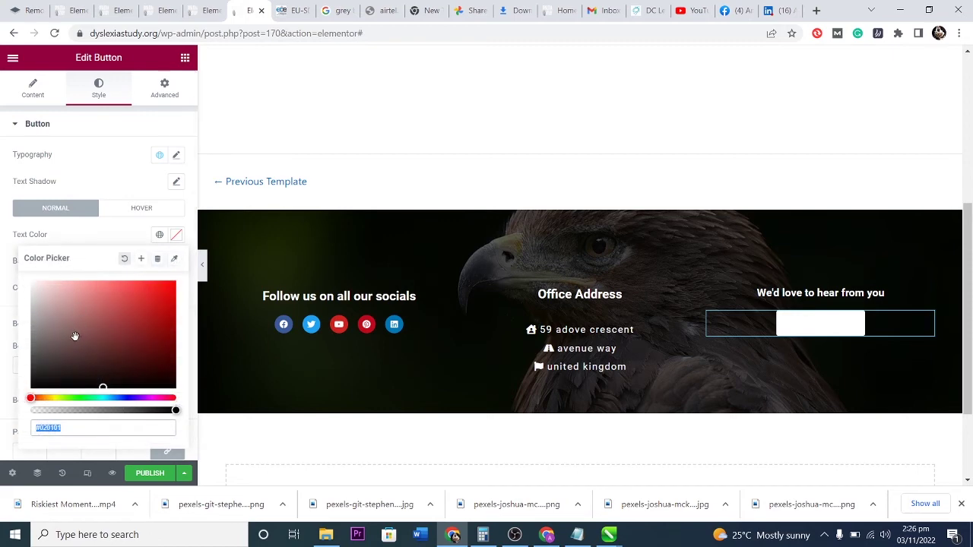
pyautogui.write('#000000')
pyautogui.click(96, 242)
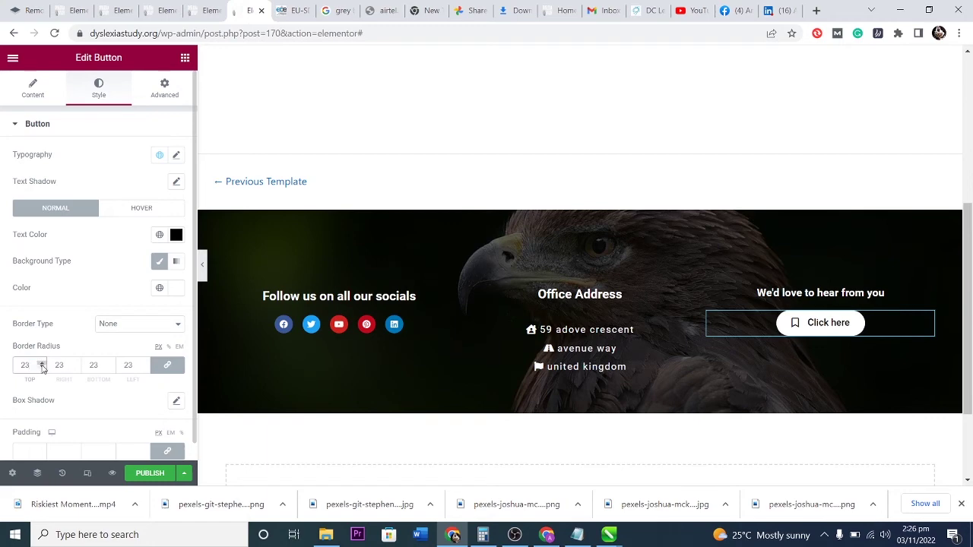
# Set the button's unlinked padding to 22/25/18/25.
pyautogui.click(43, 449)
pyautogui.click(43, 449)
pyautogui.click(43, 449)
pyautogui.click(42, 449)
pyautogui.scroll(-1, 73, 405)
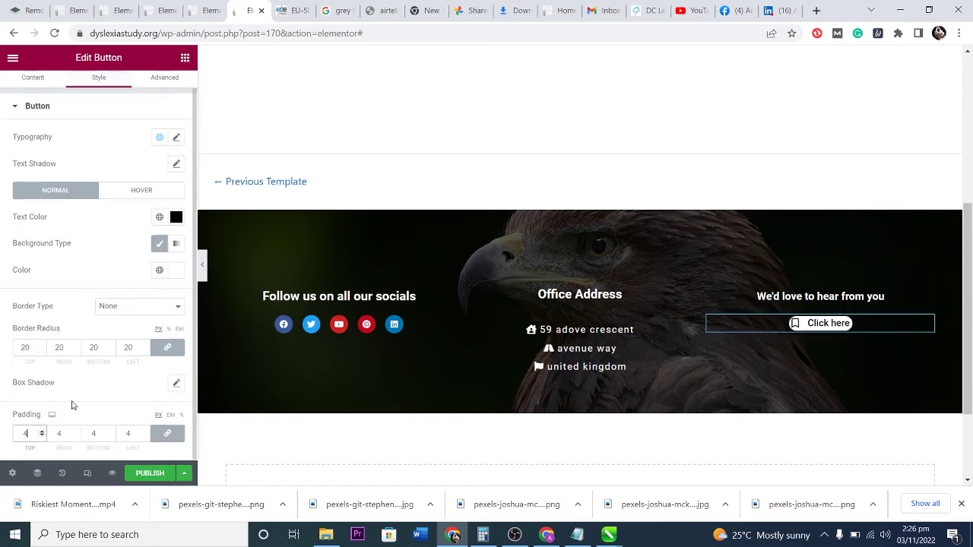
pyautogui.click(167, 433)
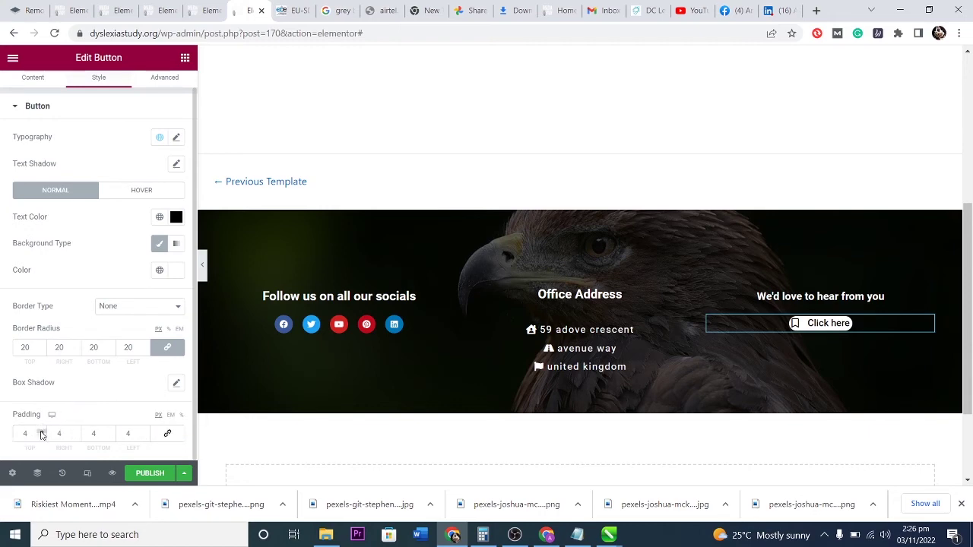
pyautogui.click(42, 431)
pyautogui.click(42, 430)
pyautogui.click(42, 431)
pyautogui.click(42, 431)
pyautogui.click(77, 431)
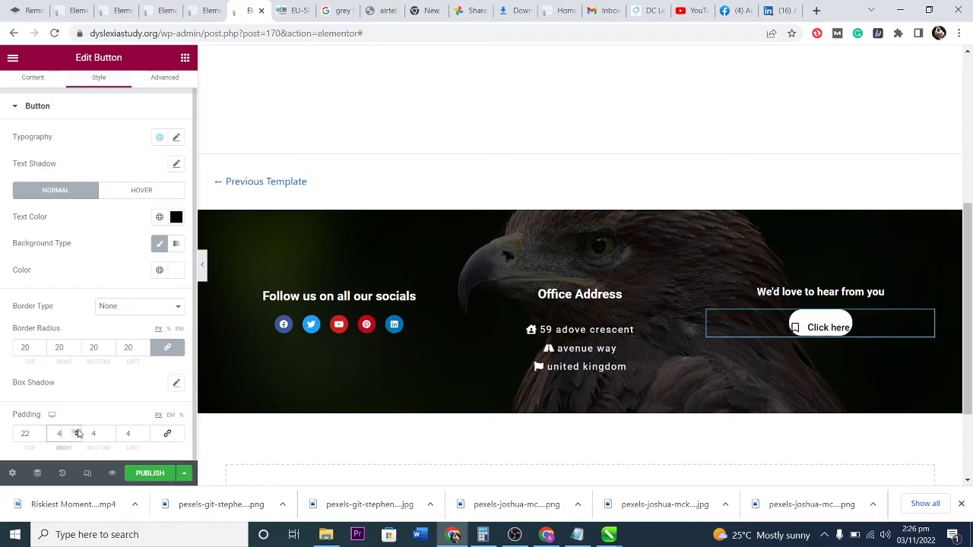
pyautogui.moveTo(77, 431); pyautogui.dragTo(145, 431)
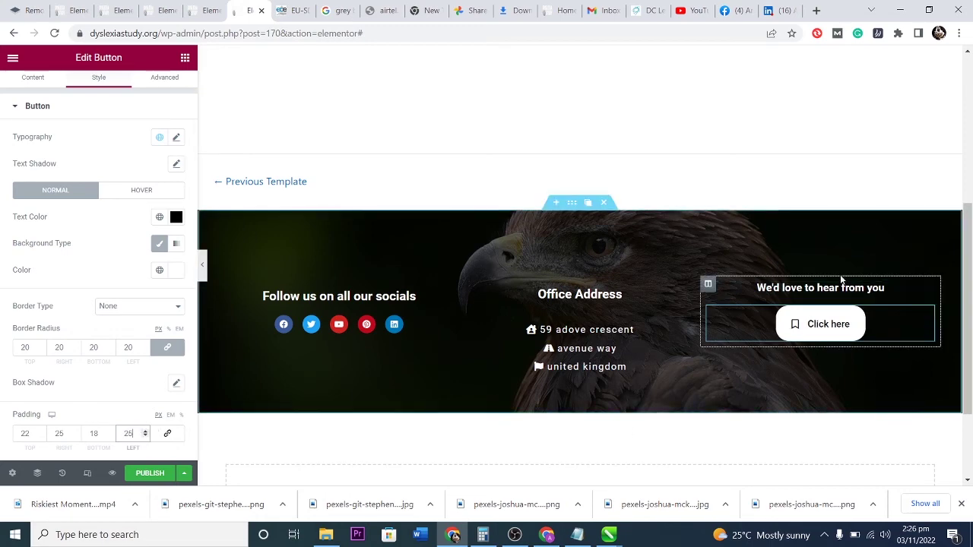
# Give the contact column unlinked margins of 32 px top and 7 px right, bottom and left.
pyautogui.click(707, 284)
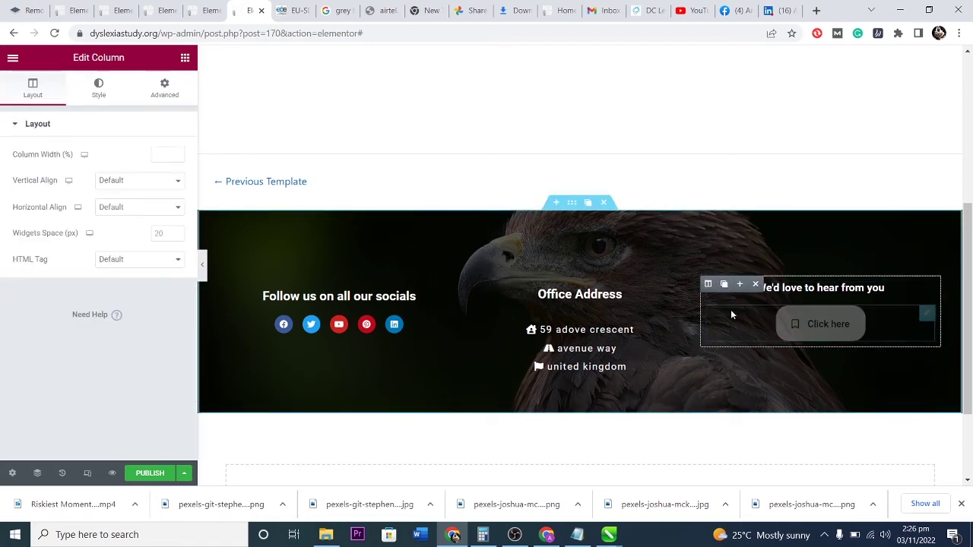
pyautogui.click(172, 97)
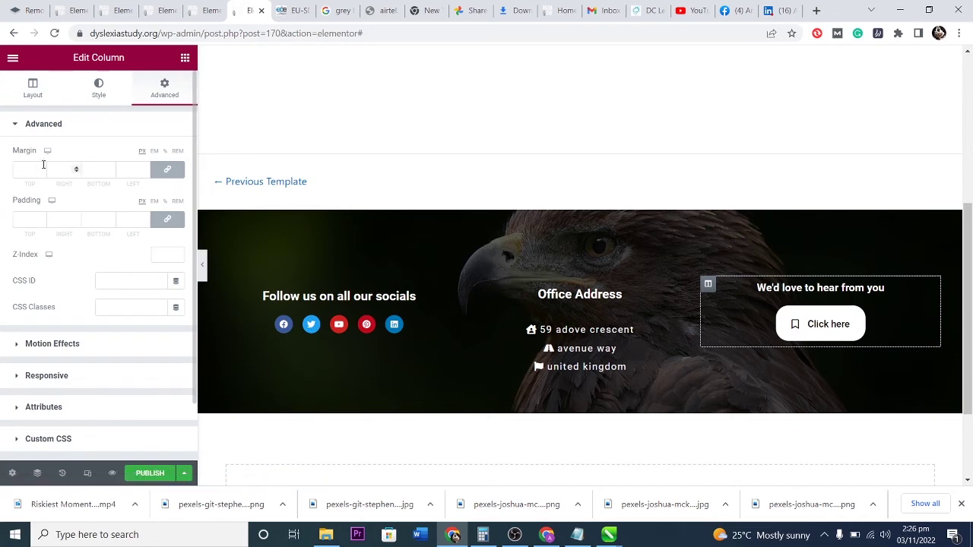
pyautogui.moveTo(42, 167); pyautogui.dragTo(43, 169)
pyautogui.click(156, 170)
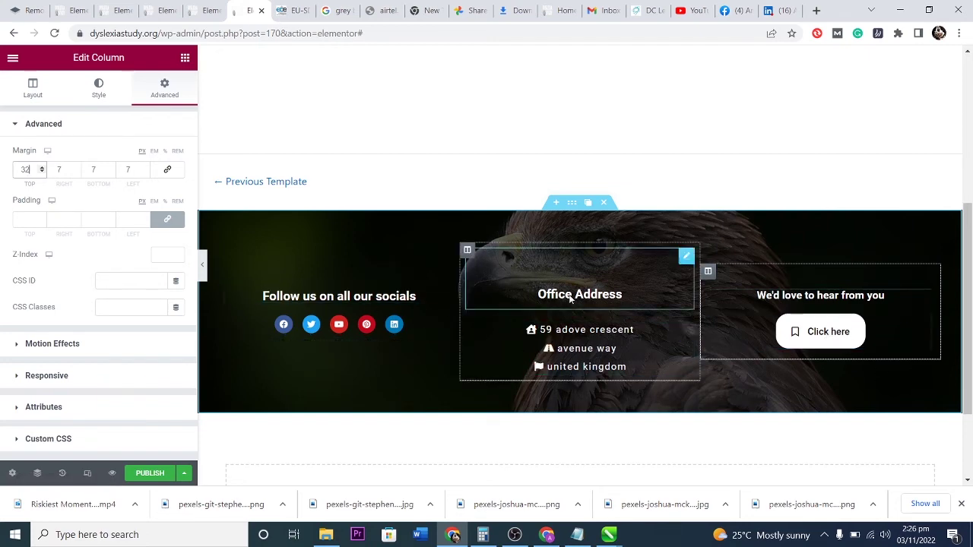
pyautogui.scroll(3, 816, 292)
pyautogui.scroll(-3, 919, 294)
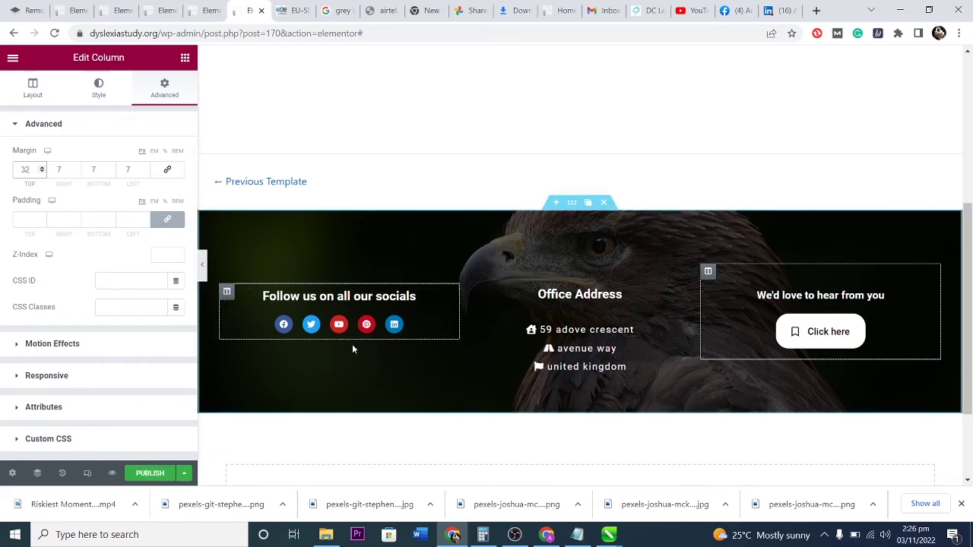
# In mobile view, give the socials column a 38 px margin on every side, then return to desktop.
pyautogui.click(87, 473)
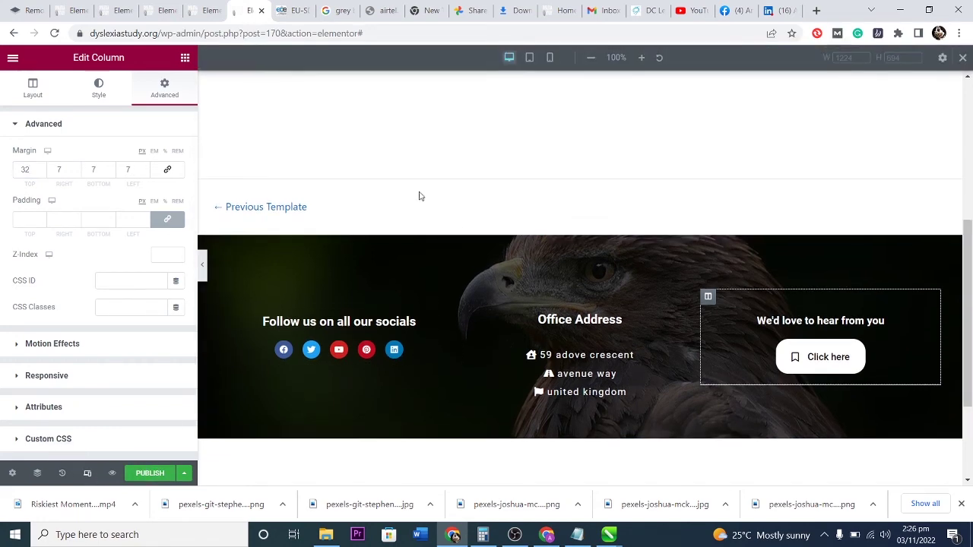
pyautogui.click(550, 57)
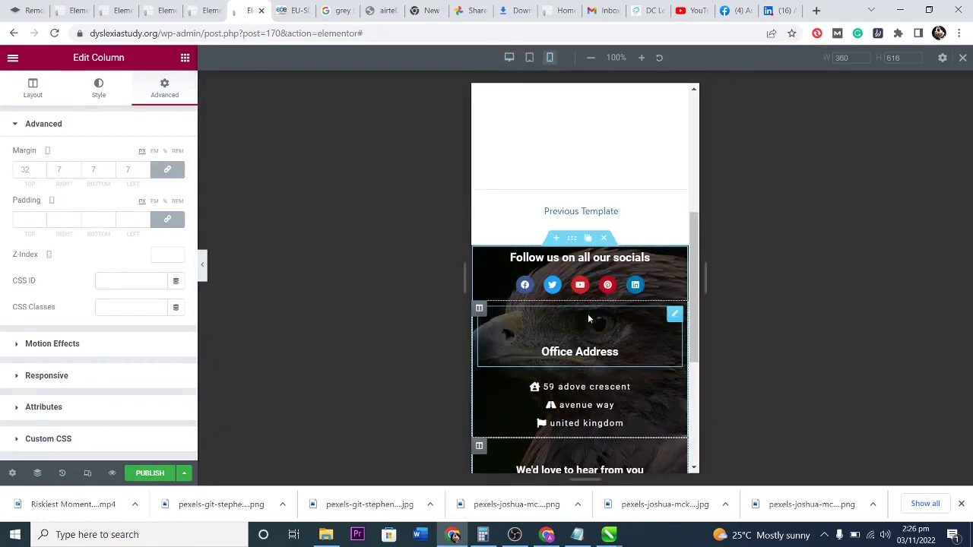
pyautogui.scroll(-2, 607, 324)
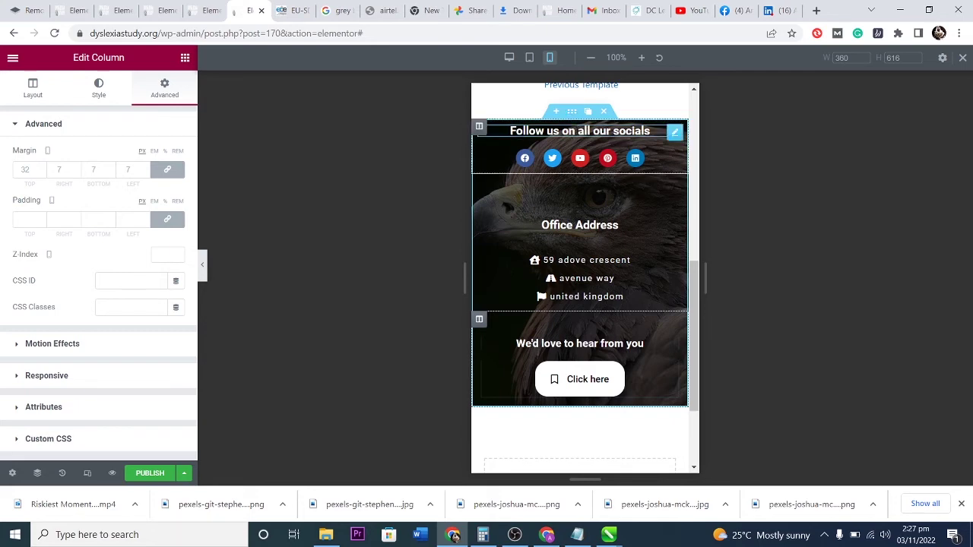
pyautogui.click(479, 127)
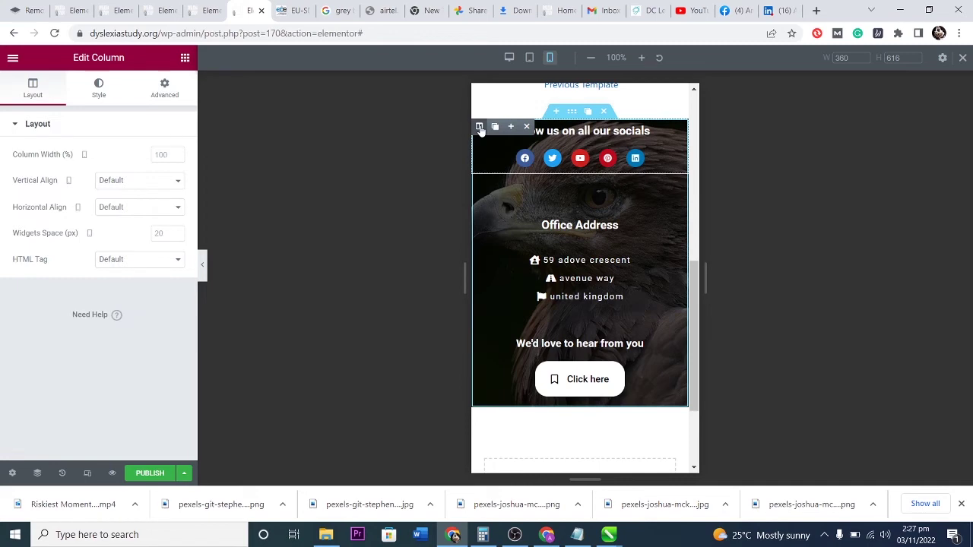
pyautogui.click(164, 89)
pyautogui.scroll(20, 44, 169)
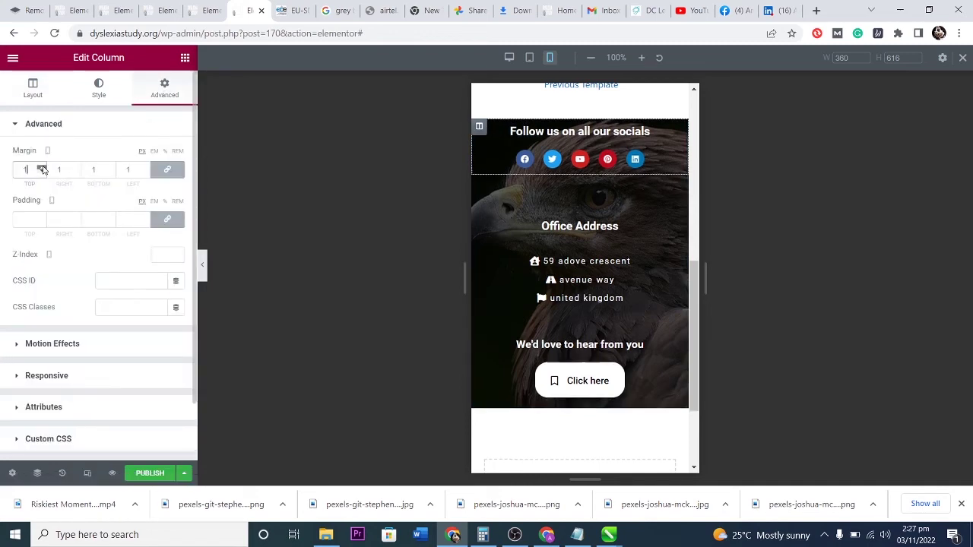
pyautogui.scroll(15, 43, 169)
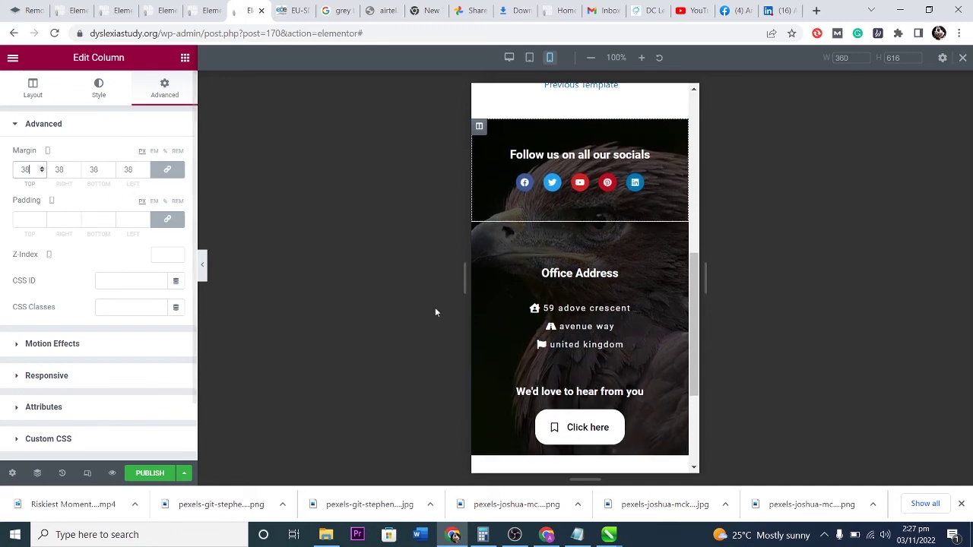
pyautogui.click(529, 57)
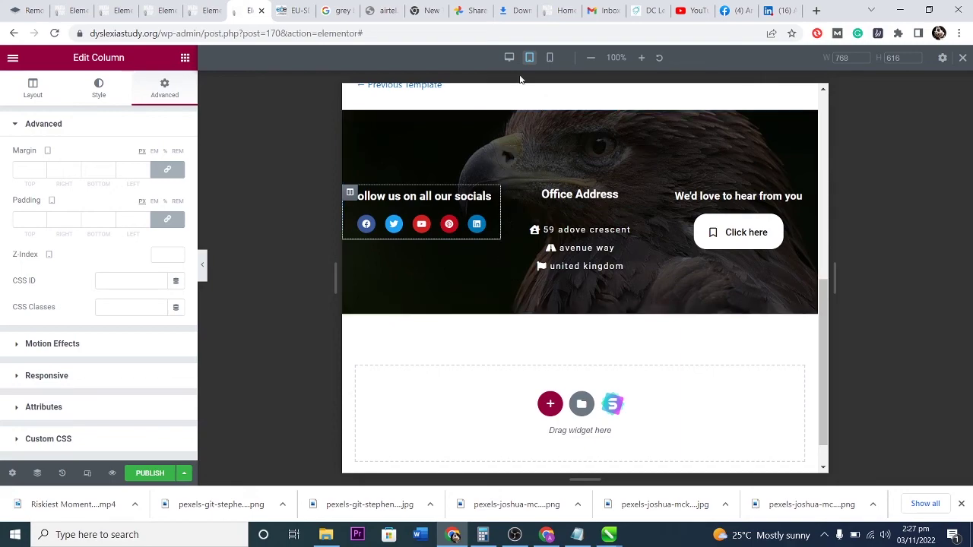
pyautogui.click(509, 57)
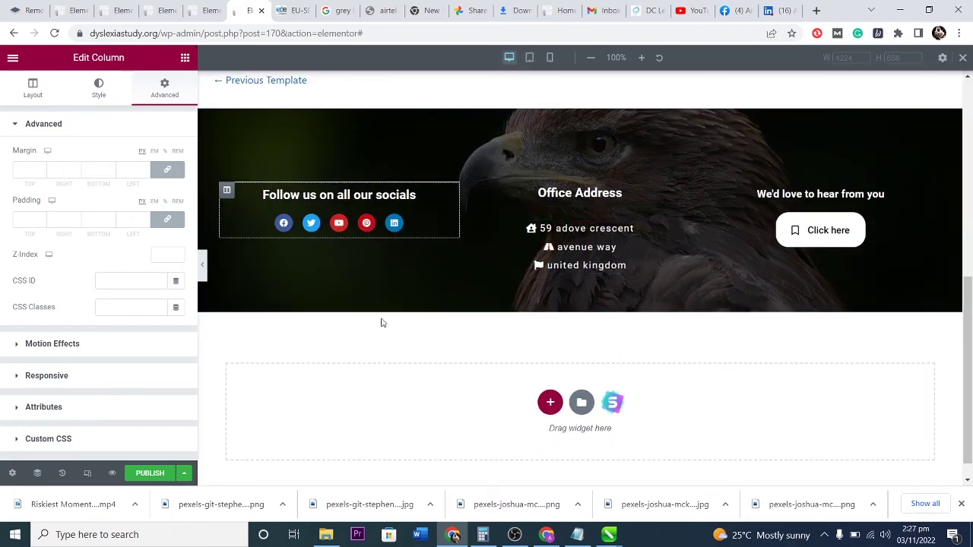
# Publish the eagle footer template with an Include > Entire Site display condition.
pyautogui.click(150, 473)
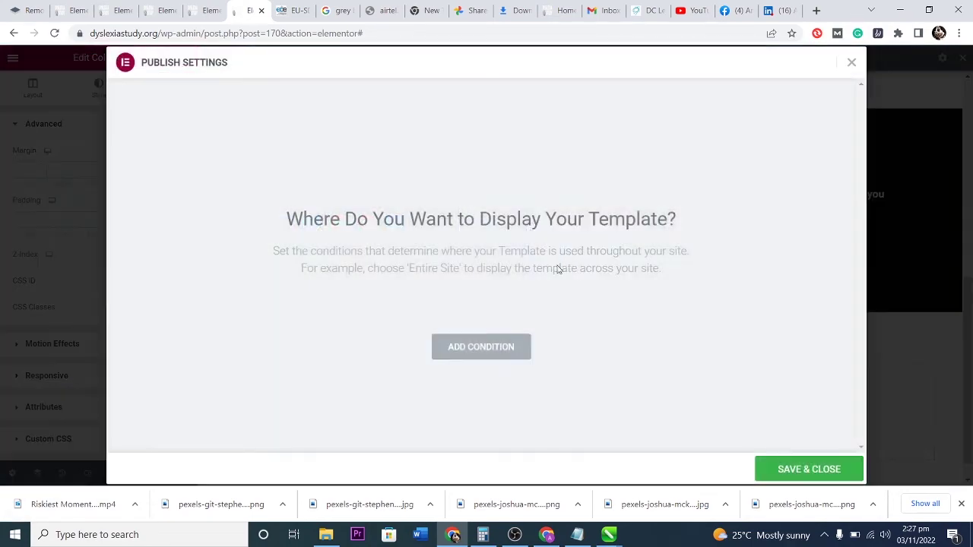
pyautogui.click(478, 357)
pyautogui.click(338, 334)
pyautogui.click(394, 336)
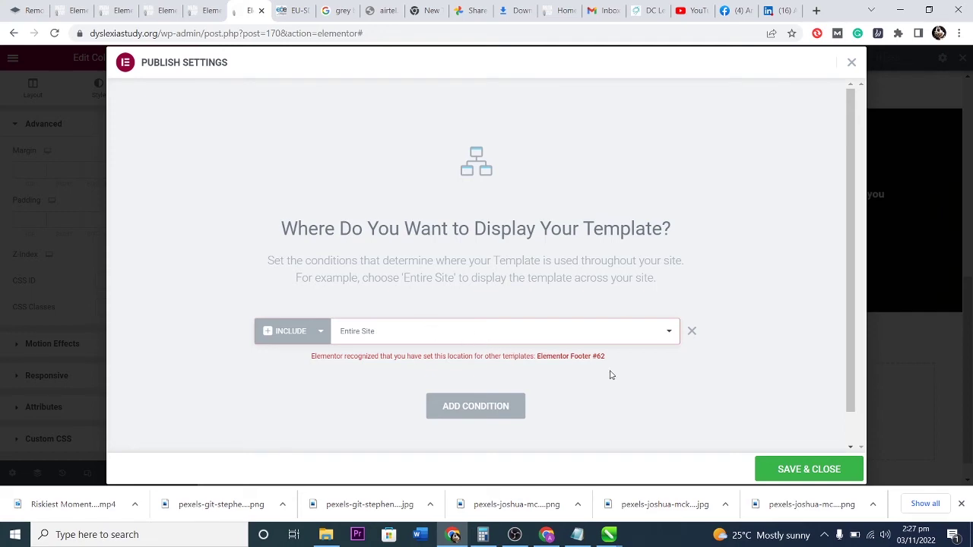
pyautogui.click(783, 465)
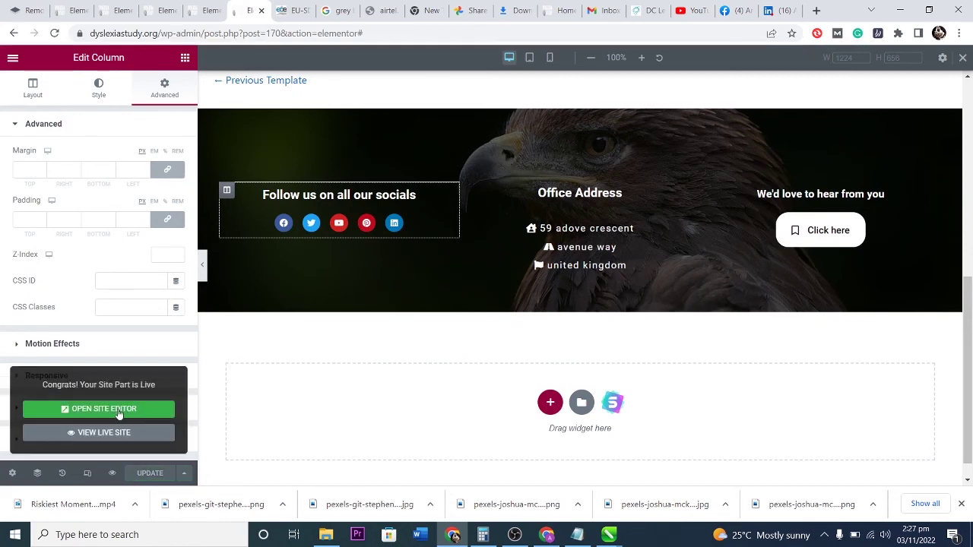
pyautogui.click(204, 10)
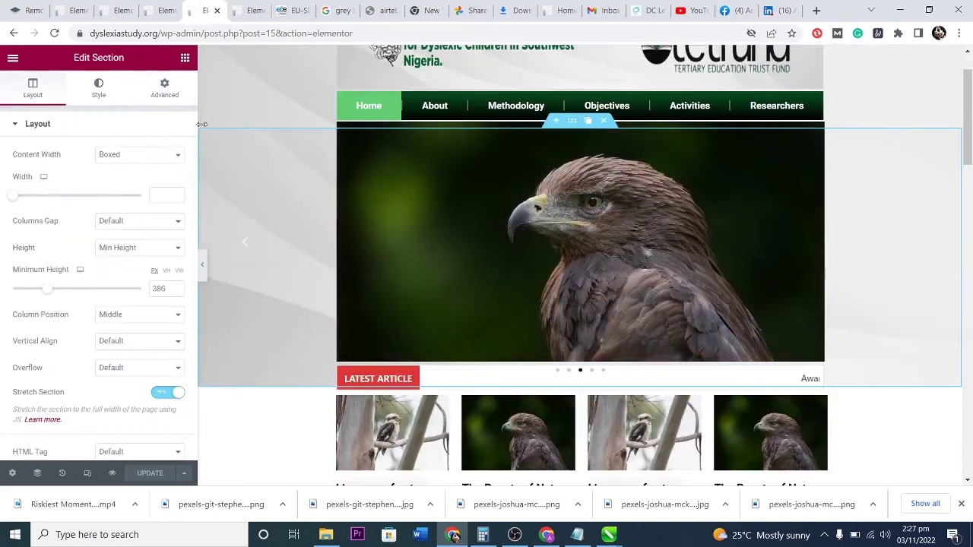
# View the live site and scroll down to see the new eagle footer.
pyautogui.click(243, 9)
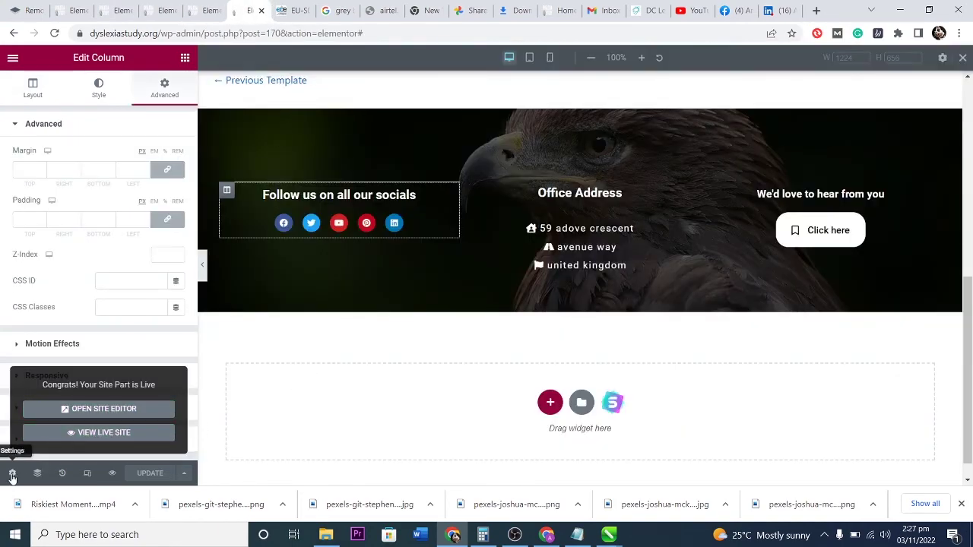
pyautogui.click(80, 434)
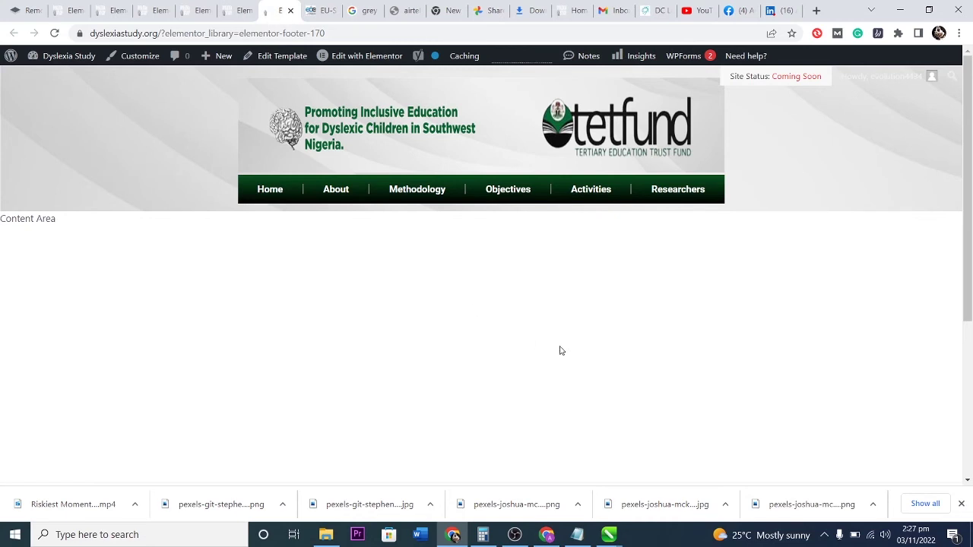
pyautogui.scroll(-3, 559, 350)
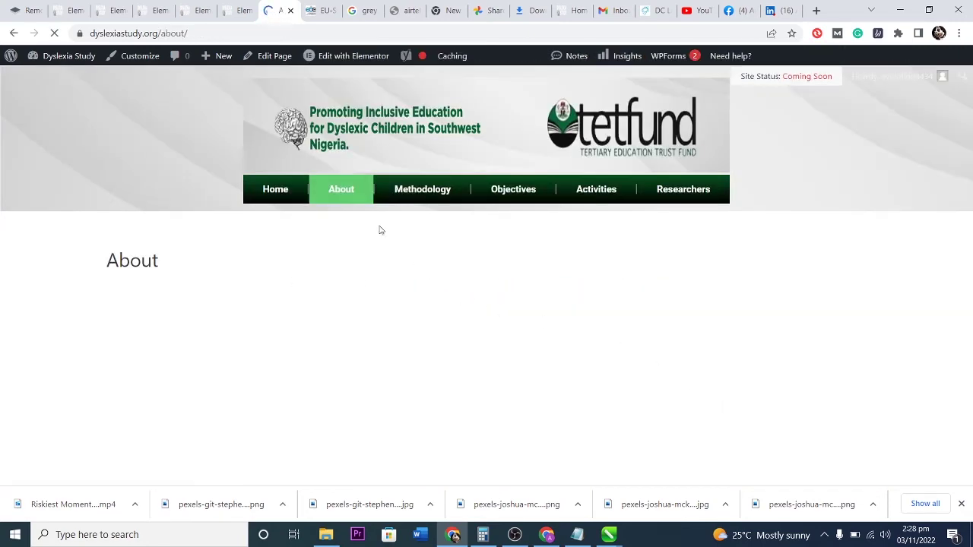
# Check the footer on the Home page, then open that page in Elementor.
pyautogui.click(276, 195)
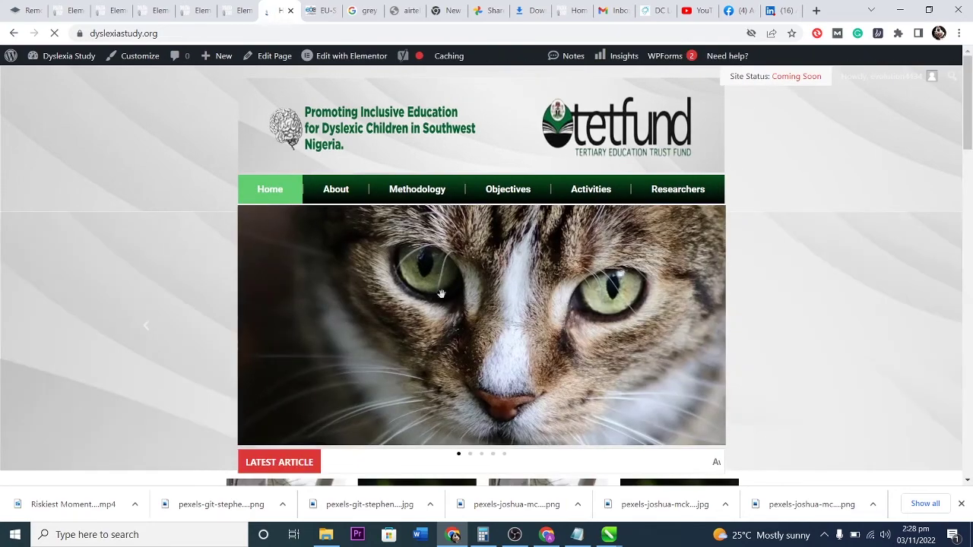
pyautogui.scroll(-10, 495, 315)
pyautogui.scroll(-10, 494, 312)
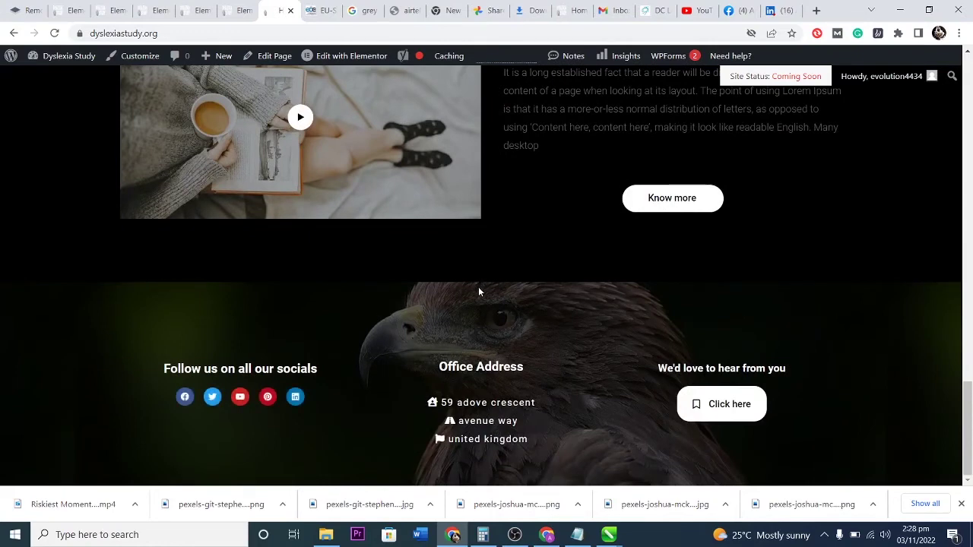
pyautogui.scroll(3, 478, 286)
pyautogui.click(351, 56)
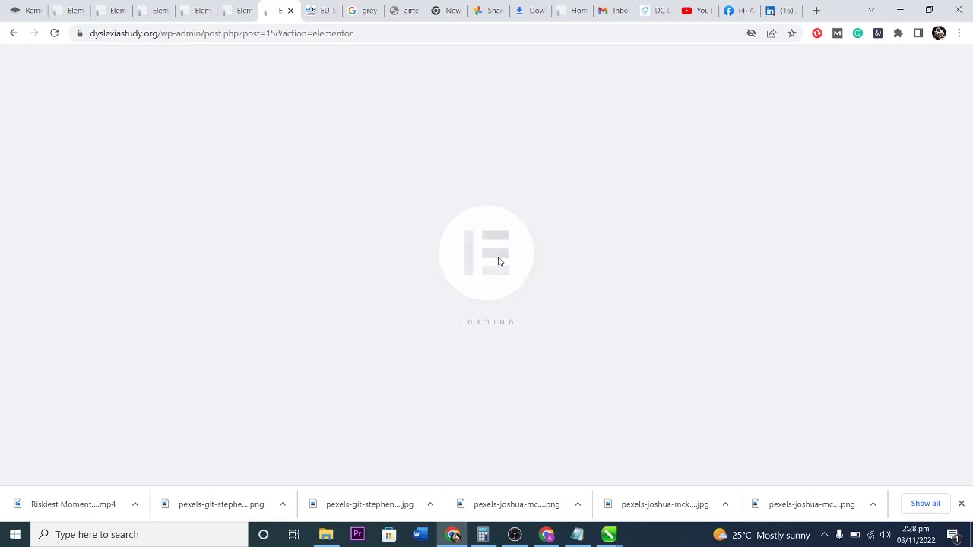
# Add a new single-column section below the About the company block.
pyautogui.scroll(-3, 501, 251)
pyautogui.scroll(4, 501, 247)
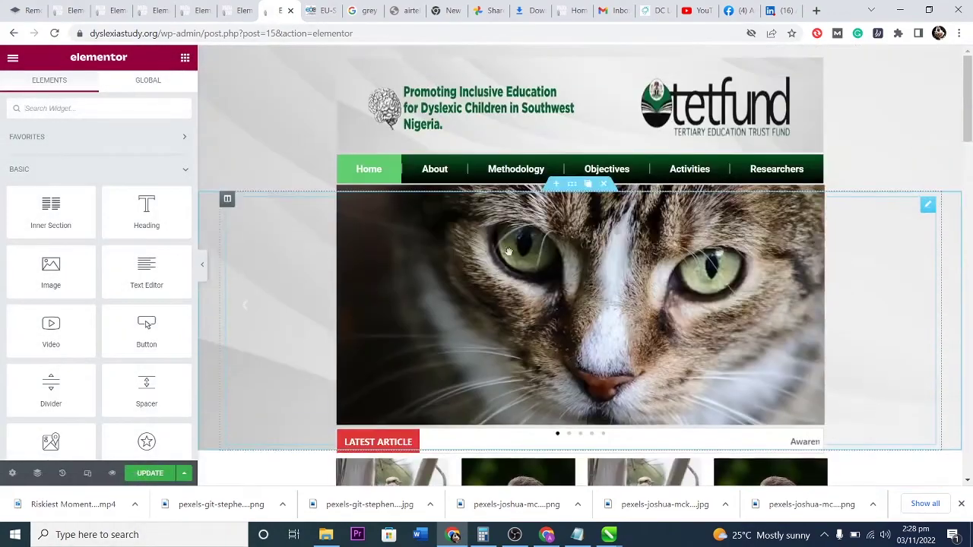
pyautogui.scroll(-10, 661, 243)
pyautogui.scroll(-10, 665, 260)
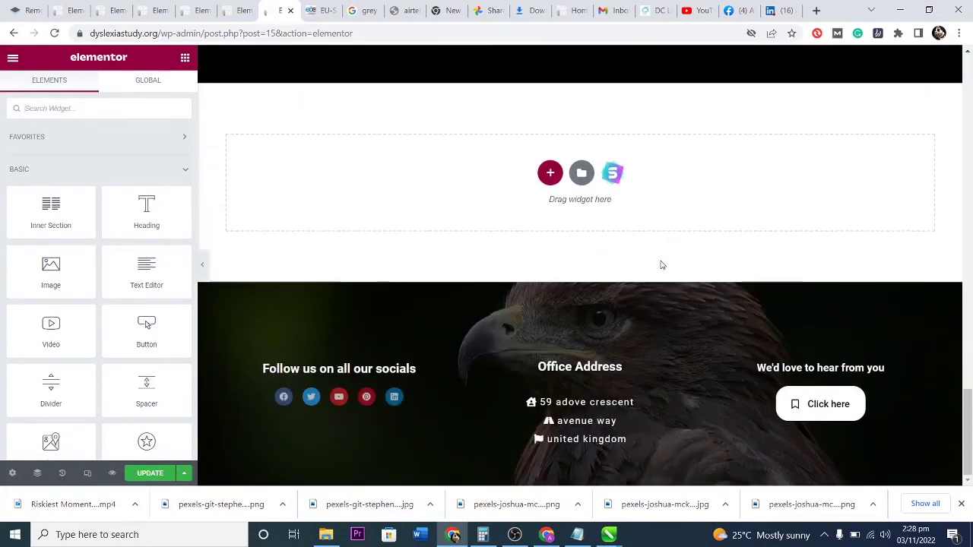
pyautogui.scroll(3, 646, 266)
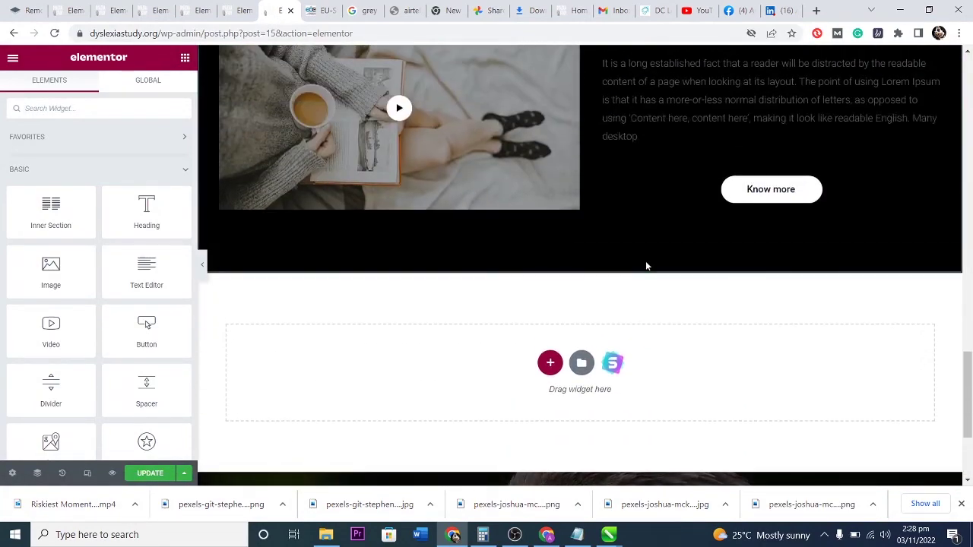
pyautogui.click(550, 363)
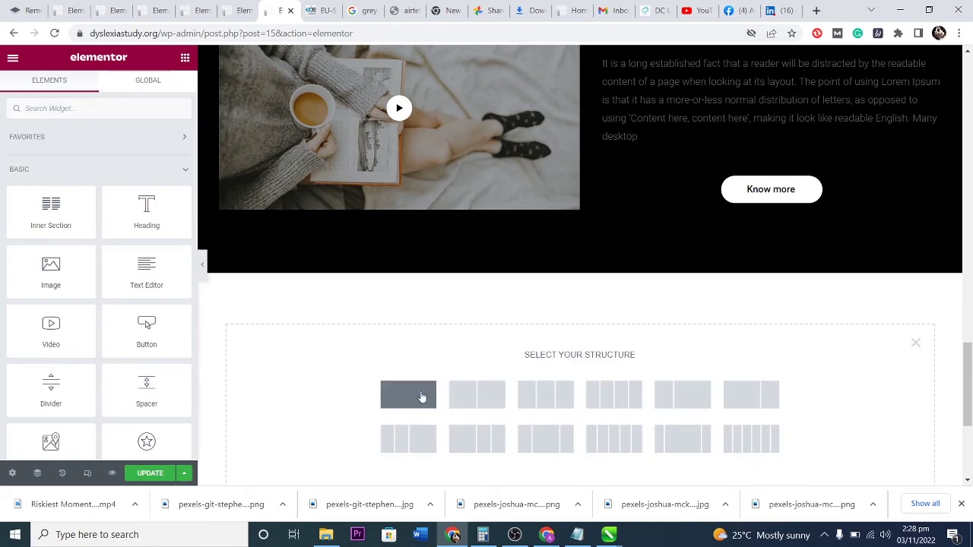
pyautogui.click(421, 395)
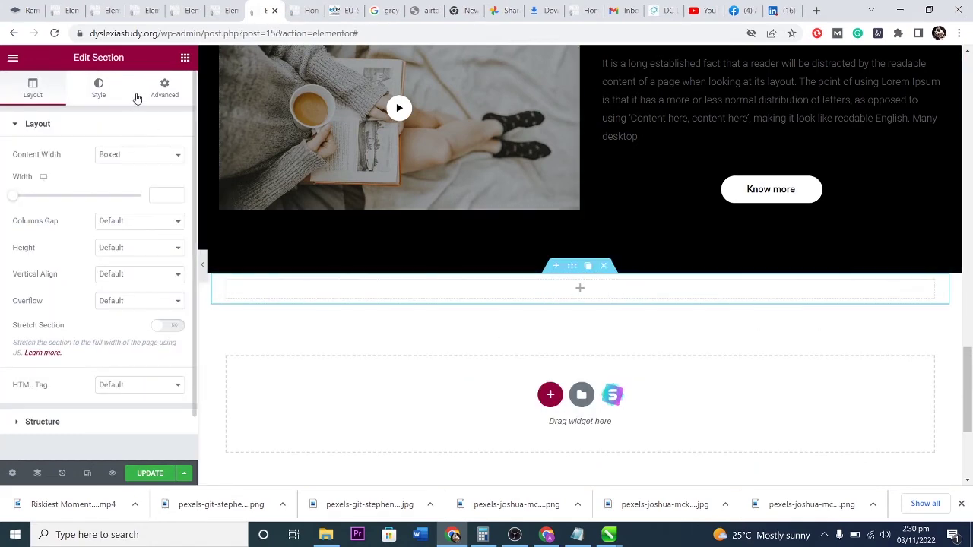
# Place a Spacer set to 30 px in the new section and save the page.
pyautogui.click(185, 57)
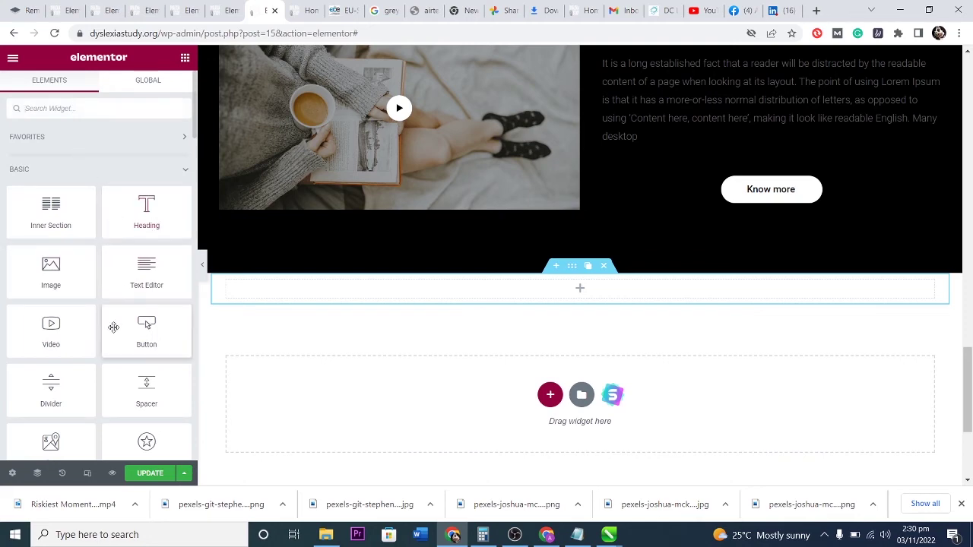
pyautogui.moveTo(146, 395); pyautogui.dragTo(571, 304)
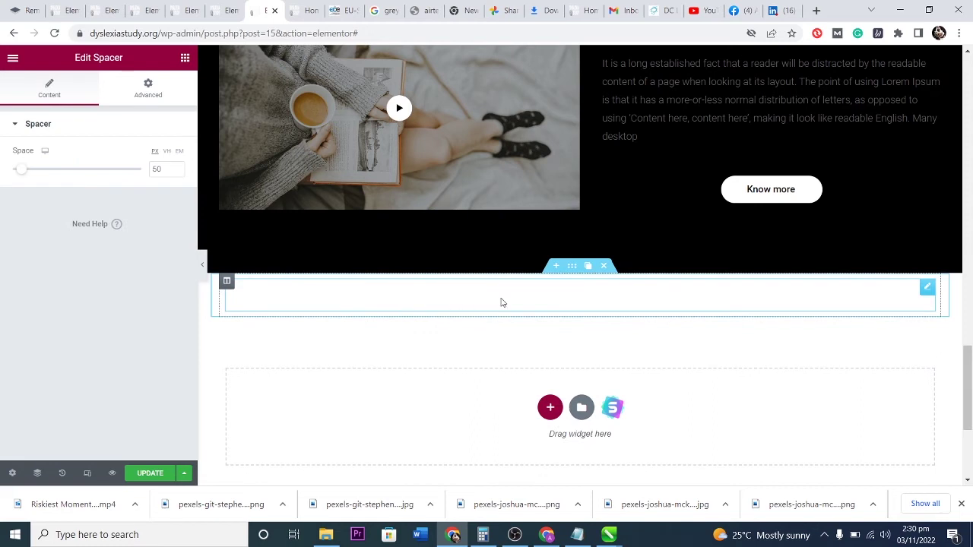
pyautogui.moveTo(42, 177); pyautogui.dragTo(19, 177)
pyautogui.click(141, 475)
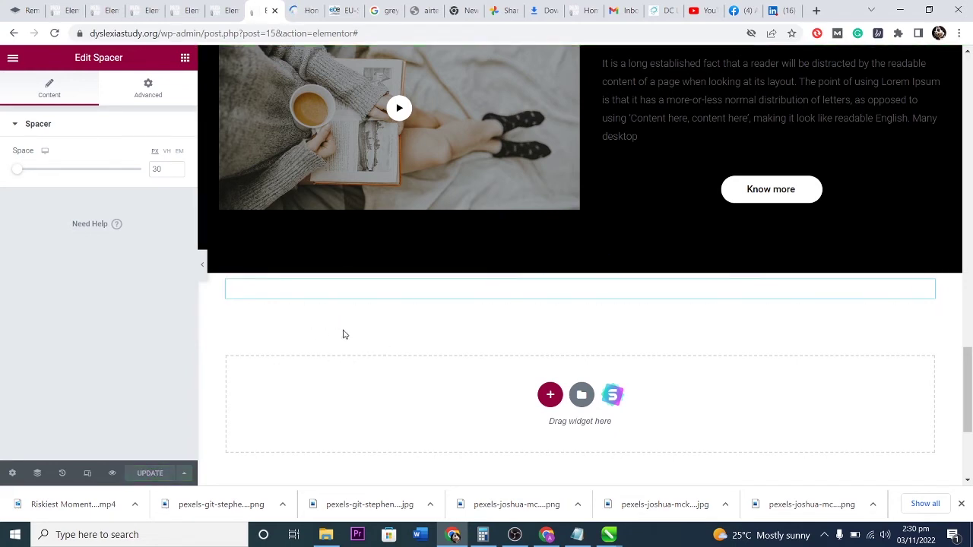
# Scroll to the footer in the site preview and narrow the window to see its columns stack.
pyautogui.click(301, 11)
pyautogui.scroll(-10, 573, 347)
pyautogui.scroll(-8, 575, 350)
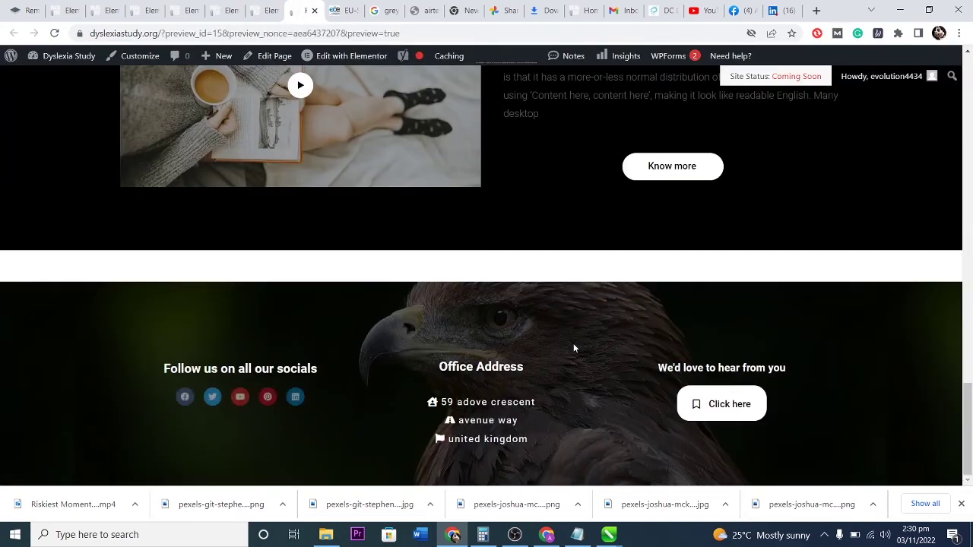
pyautogui.scroll(3, 457, 276)
pyautogui.scroll(-3, 458, 273)
pyautogui.scroll(3, 458, 278)
pyautogui.scroll(5, 458, 279)
pyautogui.scroll(-10, 506, 329)
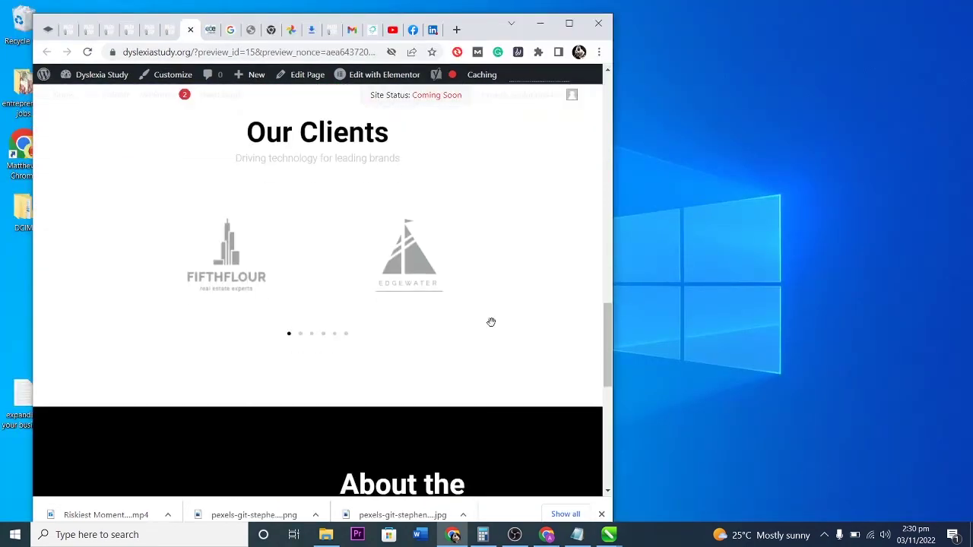
pyautogui.scroll(1, 488, 325)
pyautogui.scroll(1, 488, 325)
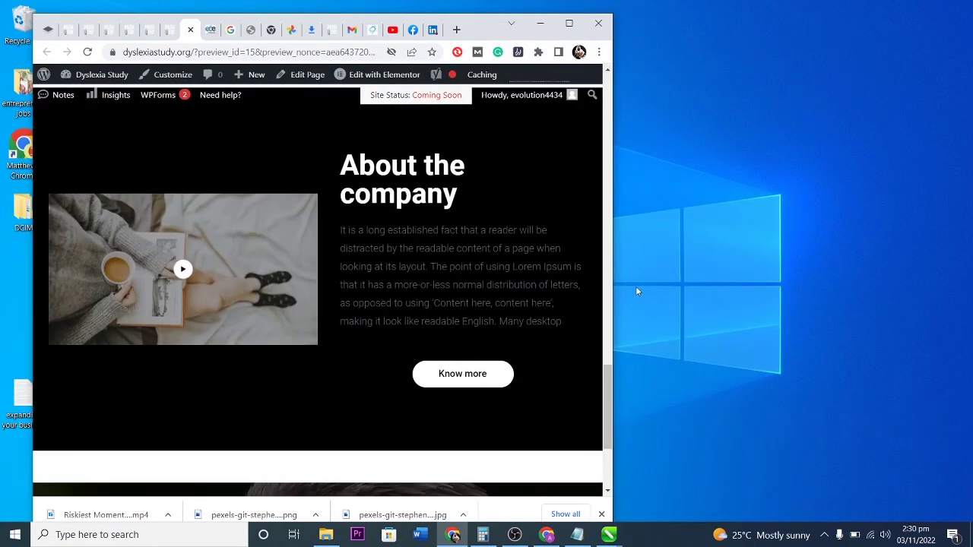
pyautogui.moveTo(614, 292); pyautogui.dragTo(350, 292)
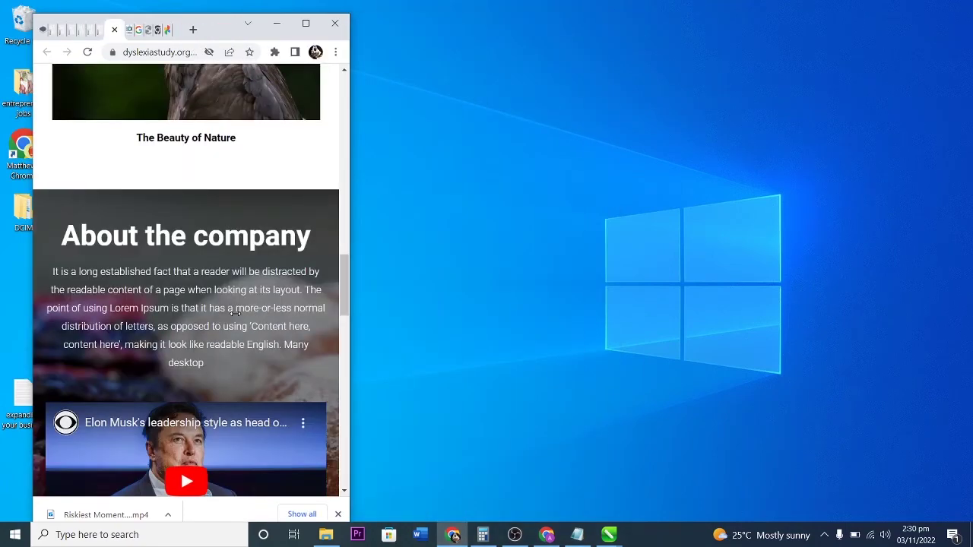
pyautogui.scroll(5, 250, 307)
pyautogui.scroll(-6, 249, 310)
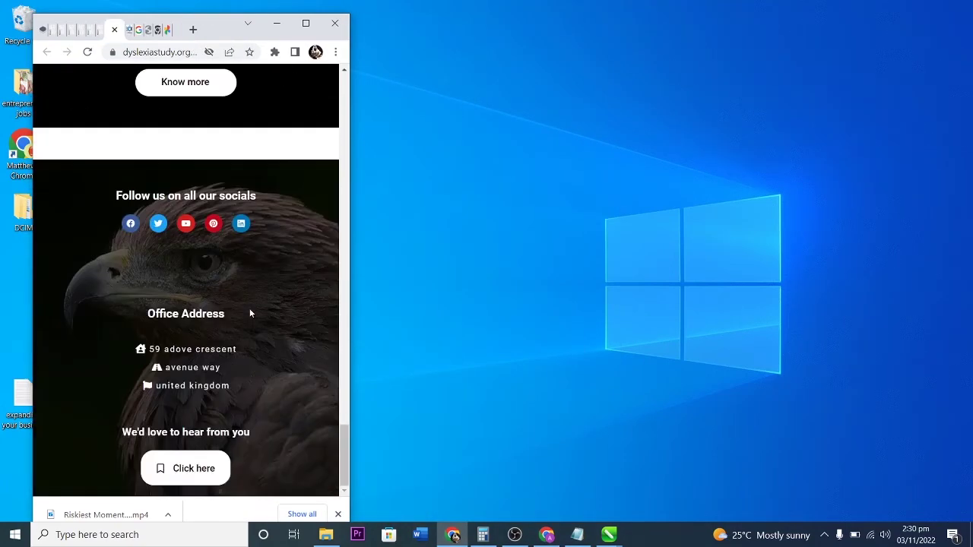
# Test the footer's Facebook icon link and maximize the browser window.
pyautogui.click(130, 225)
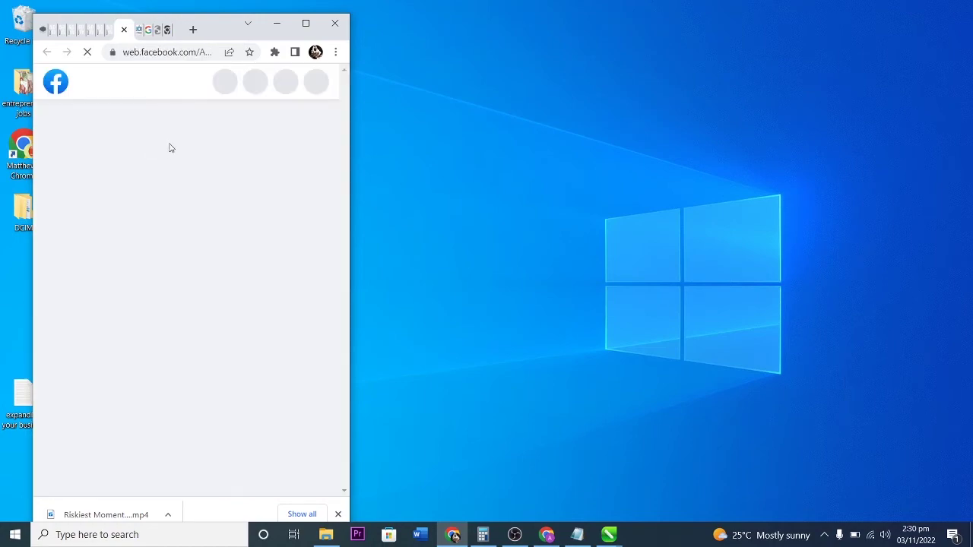
pyautogui.scroll(-8, 213, 259)
pyautogui.scroll(2, 212, 251)
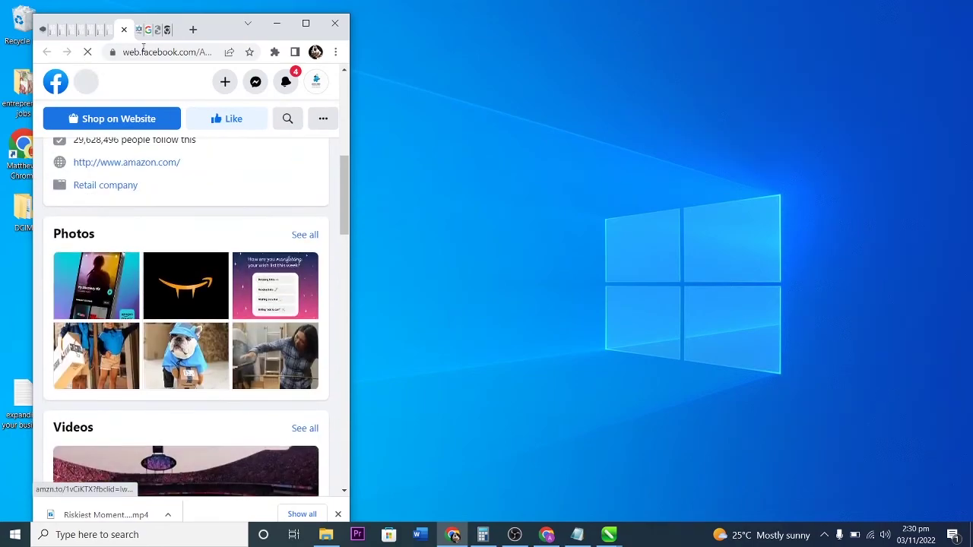
pyautogui.press('super+Up')
pyautogui.scroll(3, 424, 199)
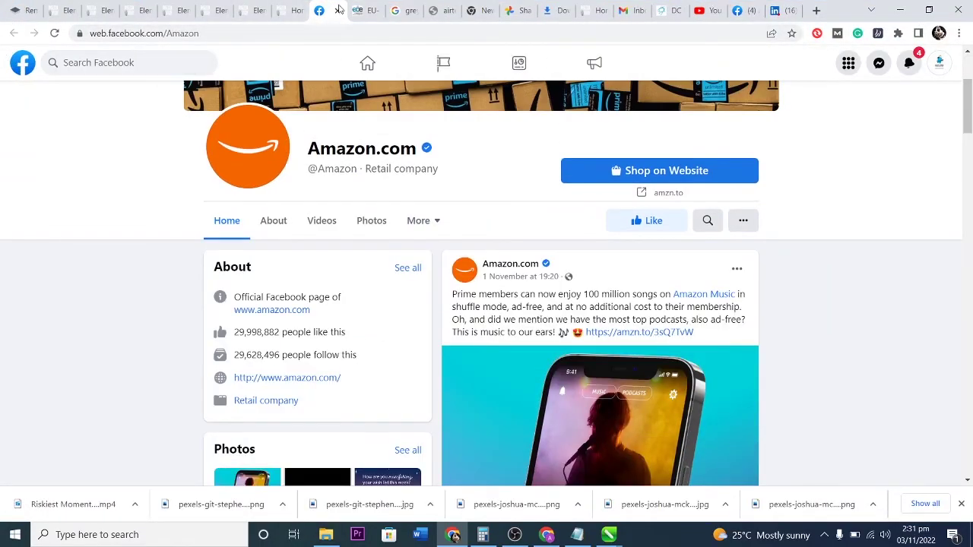
# Test the footer's LinkedIn icon from the preview, then close the LinkedIn tab.
pyautogui.click(289, 10)
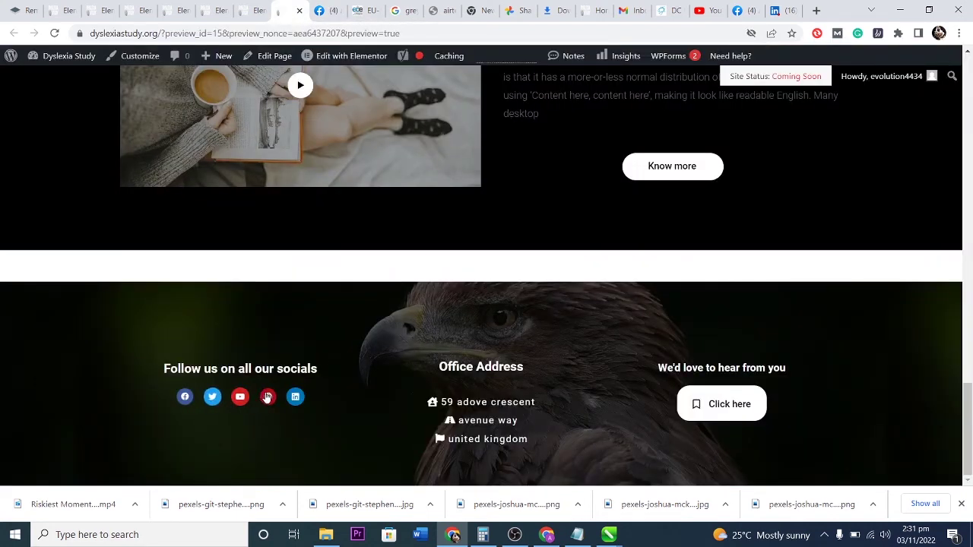
pyautogui.click(295, 397)
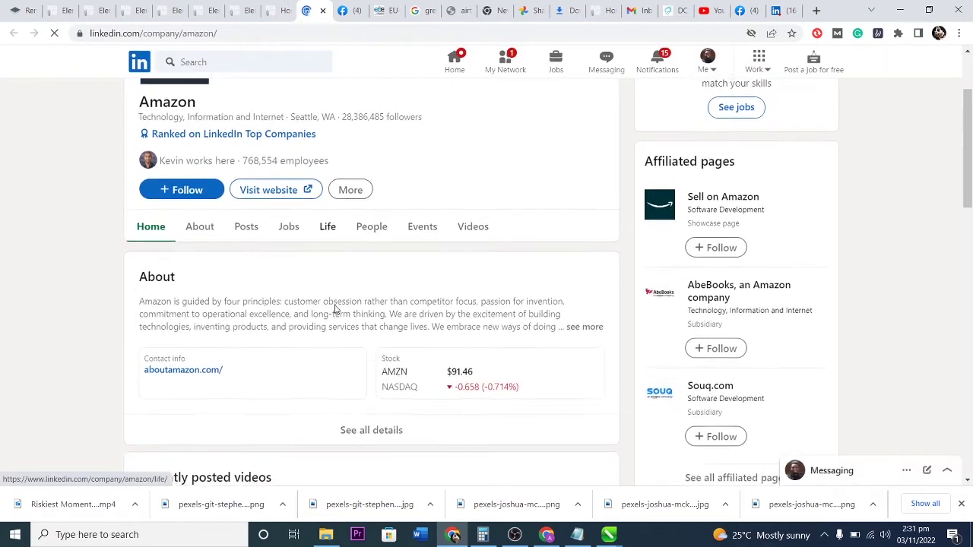
pyautogui.click(323, 10)
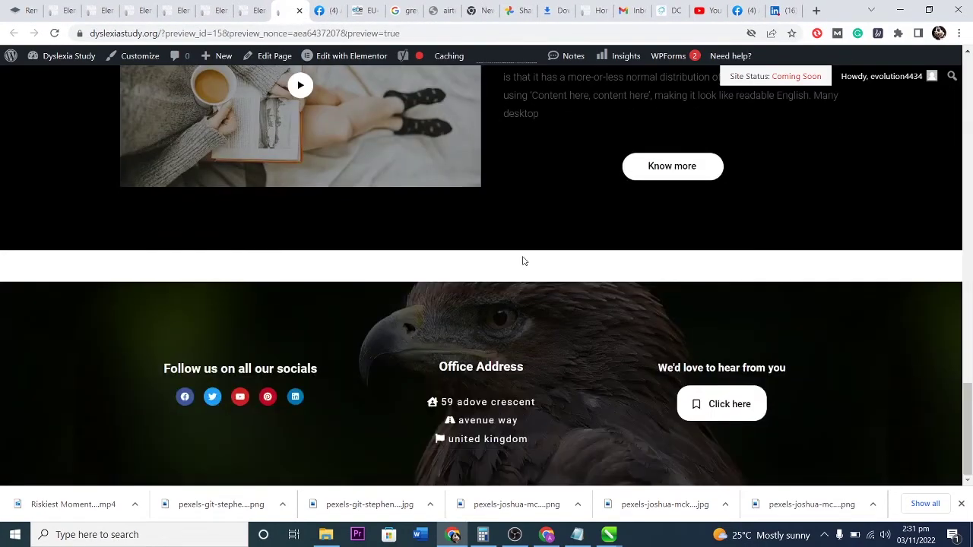
# Scroll the site preview back up to the header and cat slider.
pyautogui.scroll(15, 570, 405)
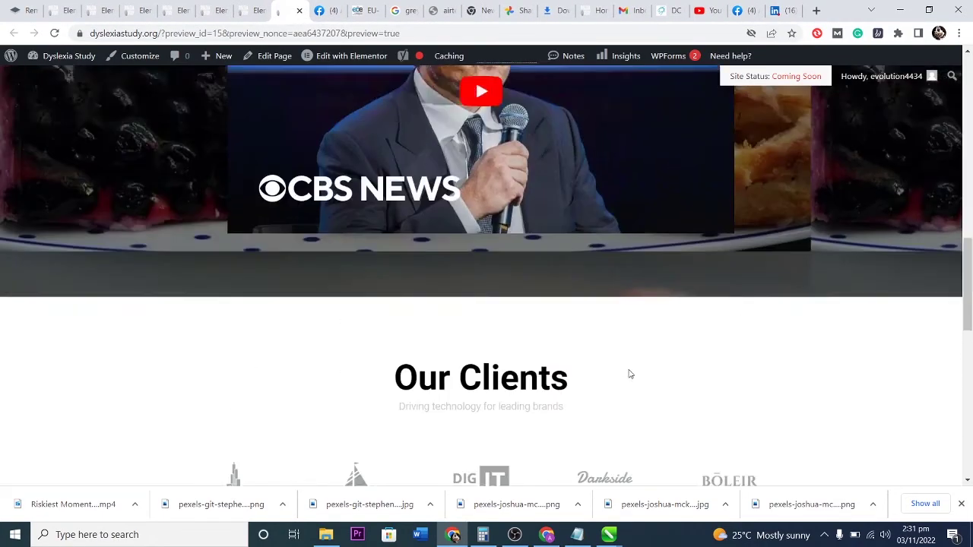
pyautogui.scroll(-5, 629, 370)
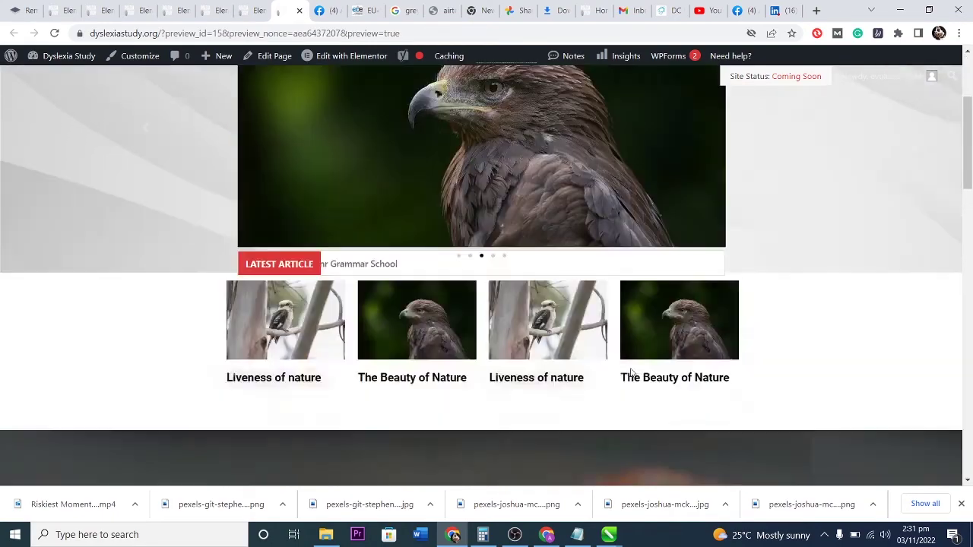
pyautogui.scroll(4, 630, 372)
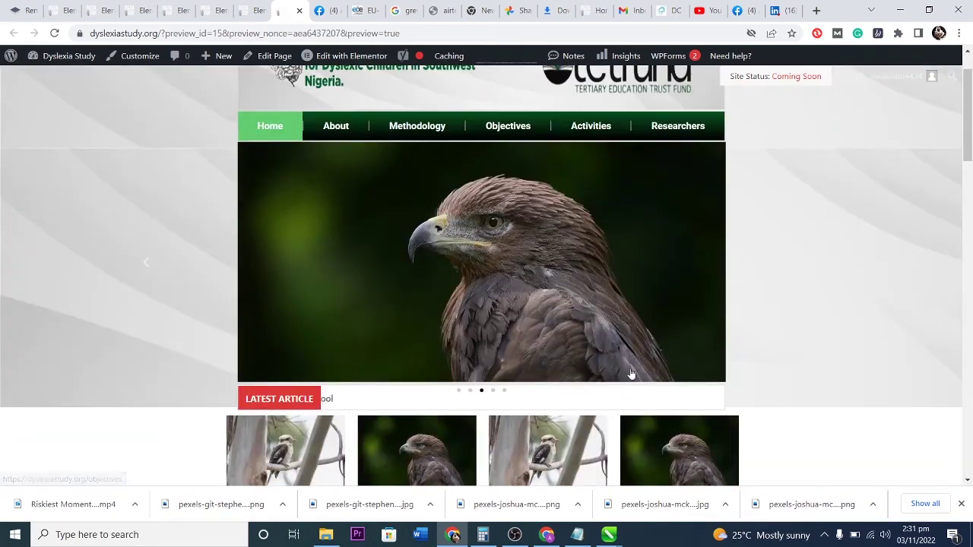
pyautogui.scroll(-2, 629, 372)
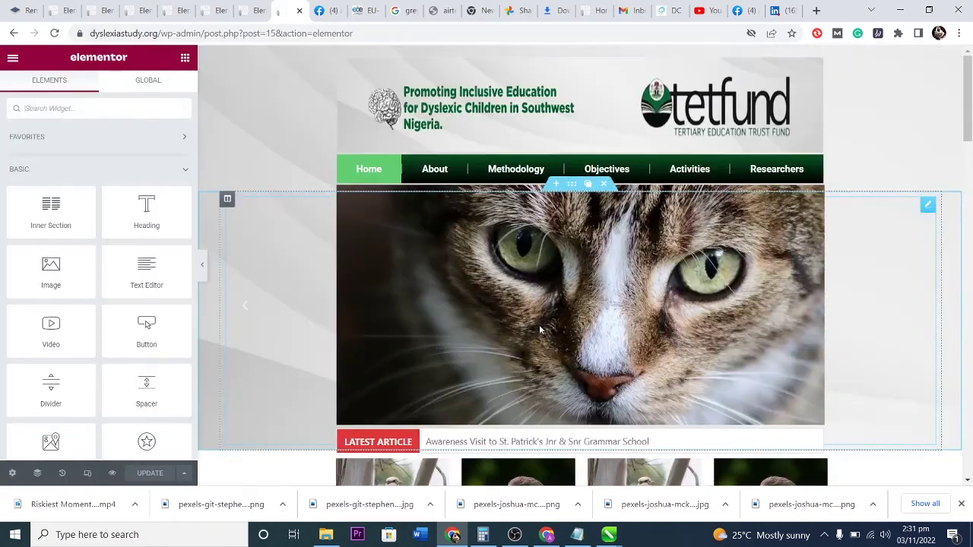
# Raise the article-thumbnail section's top margin from 35 to 48 and save the page.
pyautogui.scroll(-3, 538, 325)
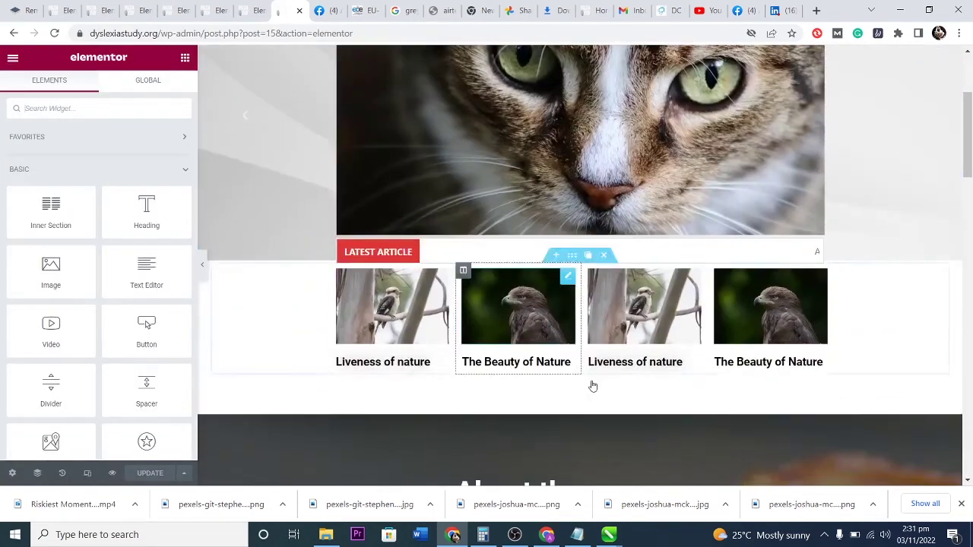
pyautogui.click(574, 259)
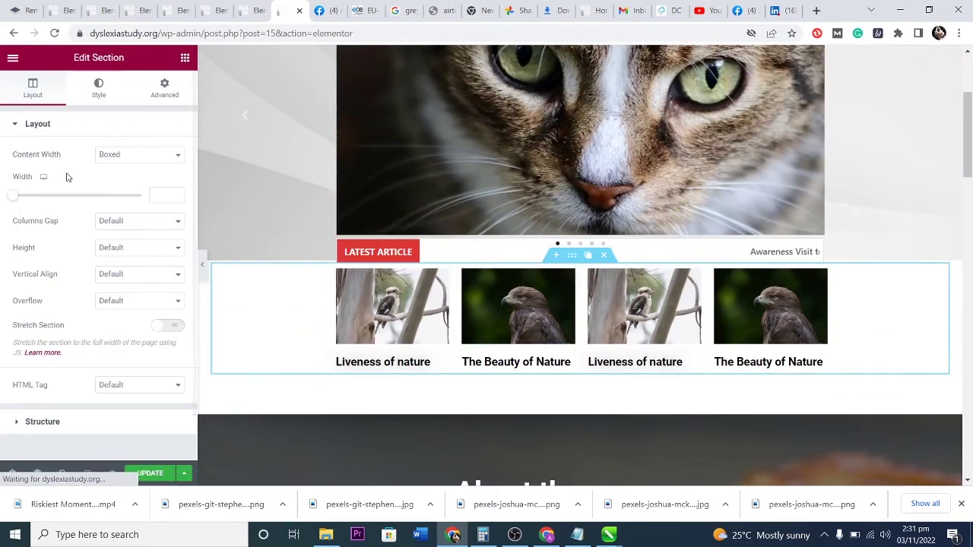
pyautogui.click(164, 86)
pyautogui.click(42, 168)
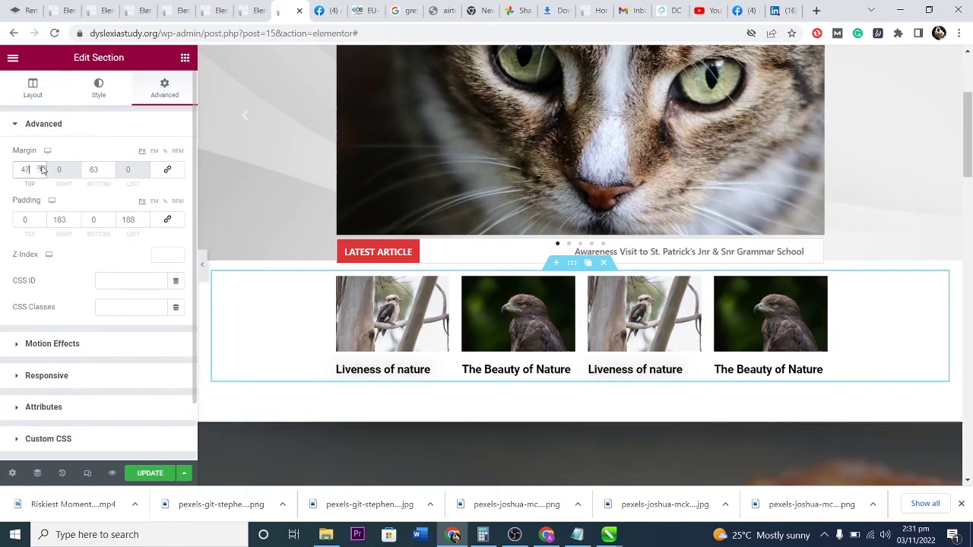
pyautogui.click(42, 167)
pyautogui.click(145, 472)
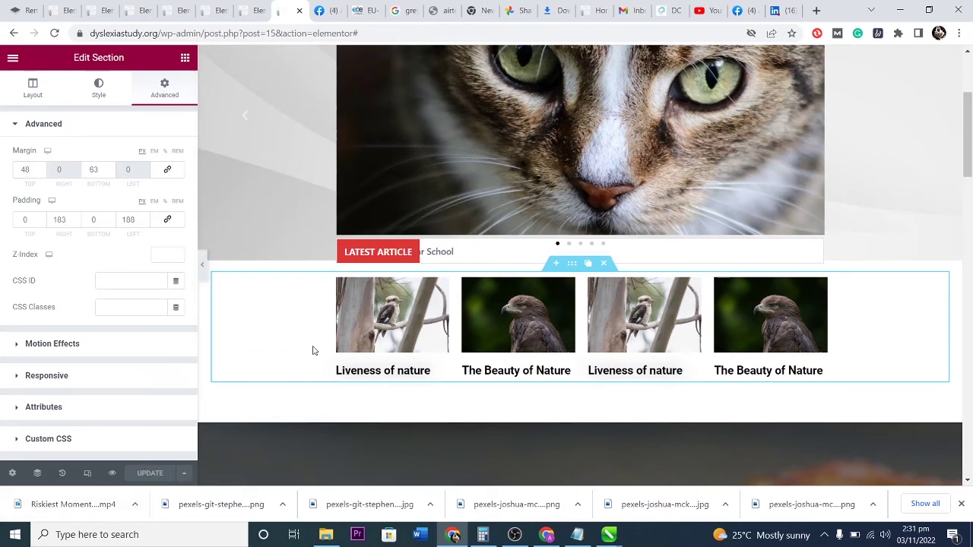
# Exit Elementor back to the WordPress page editor.
pyautogui.scroll(3, 439, 334)
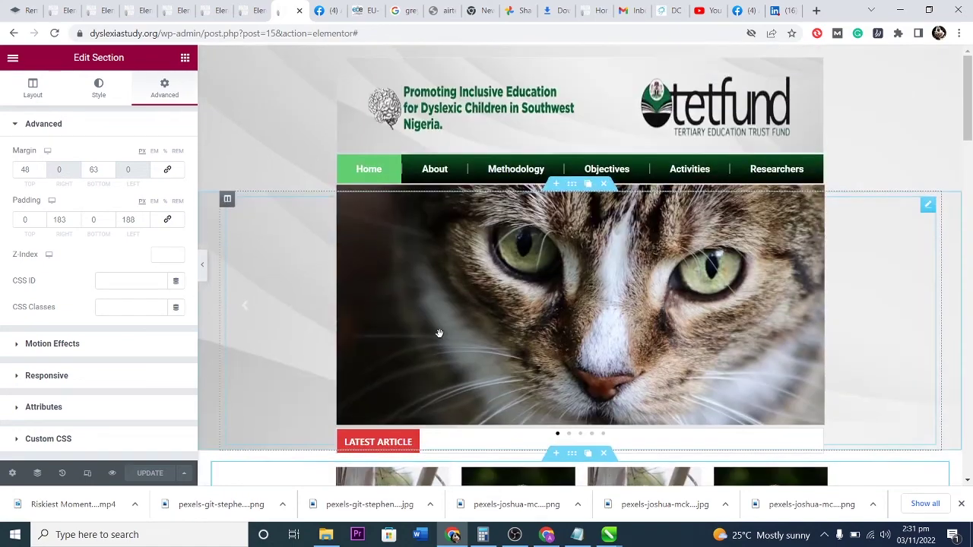
pyautogui.click(439, 170)
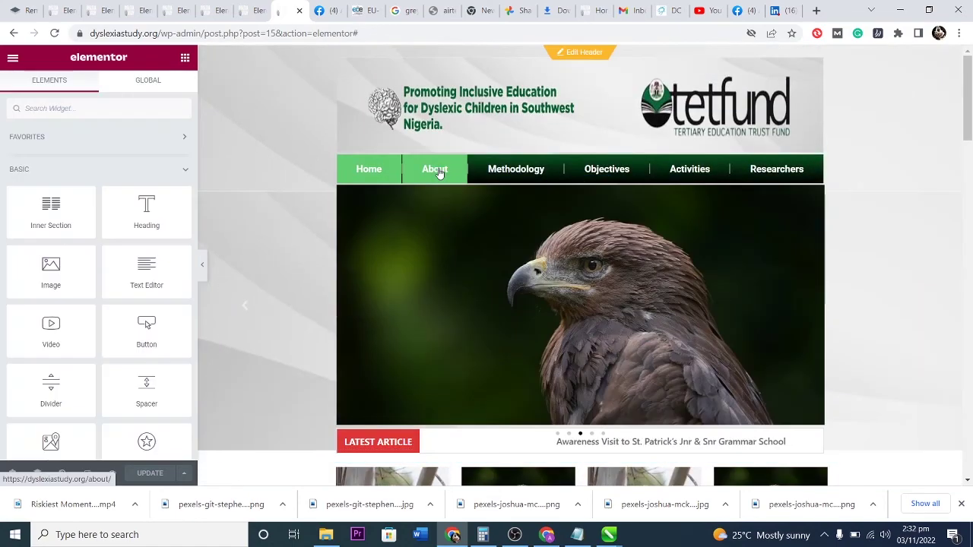
pyautogui.click(13, 57)
pyautogui.click(59, 364)
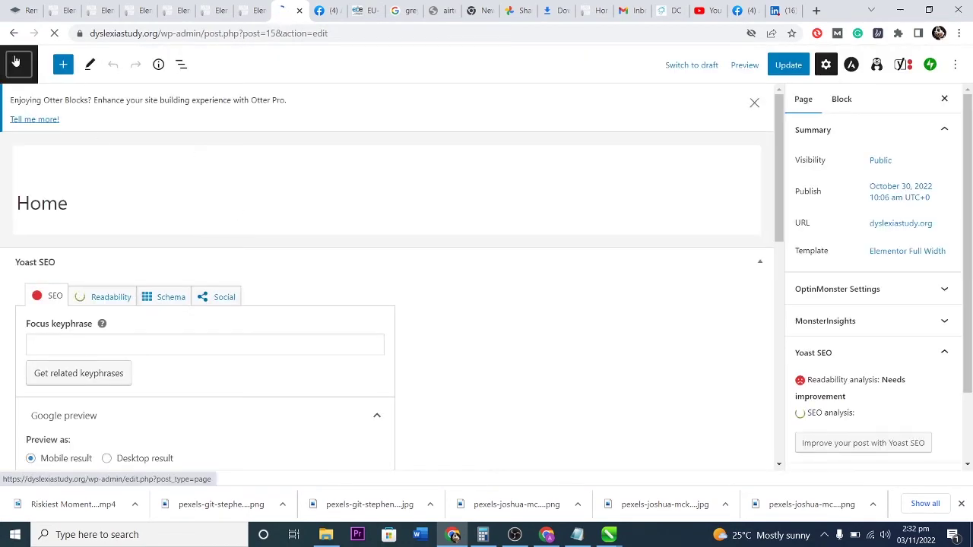
# Go from the Pages list and Dashboard to Appearance > Menus.
pyautogui.click(18, 69)
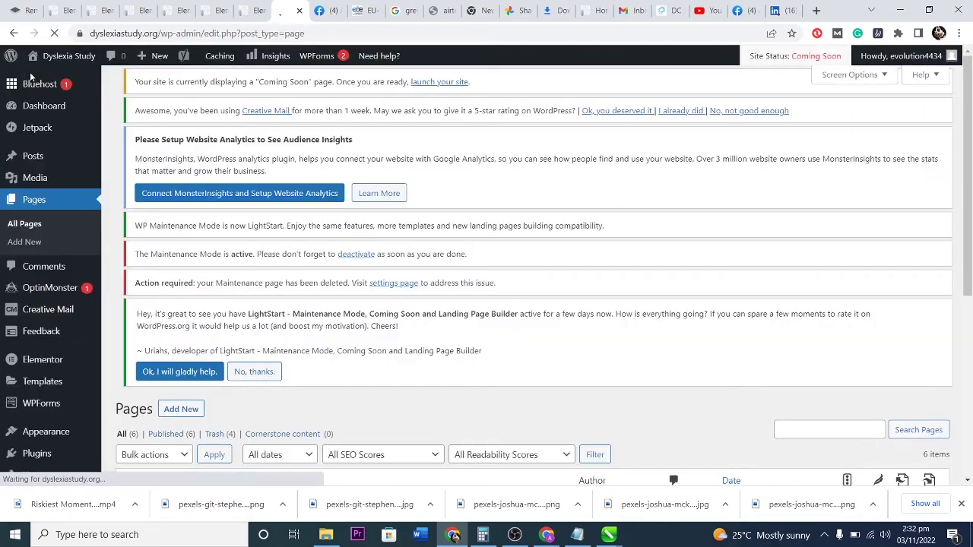
pyautogui.click(43, 106)
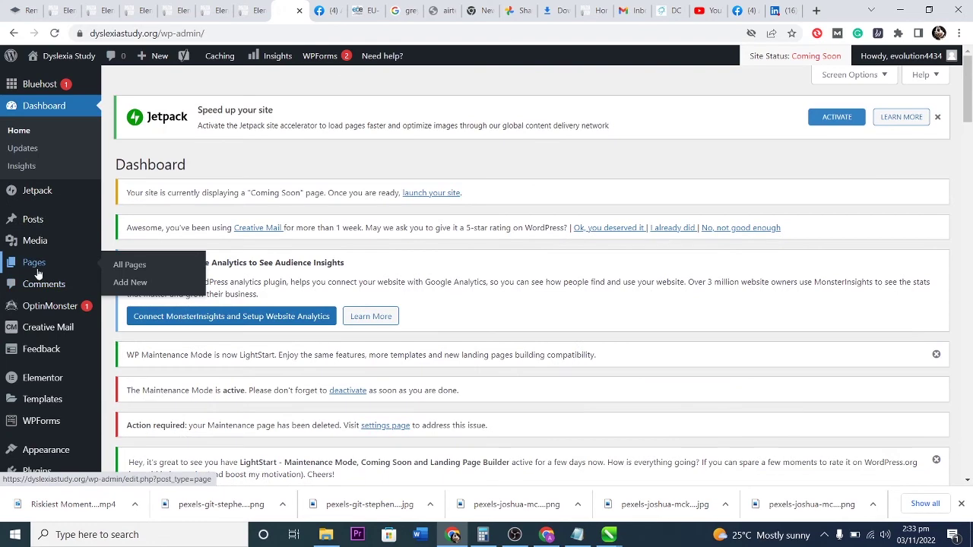
pyautogui.scroll(-1, 26, 380)
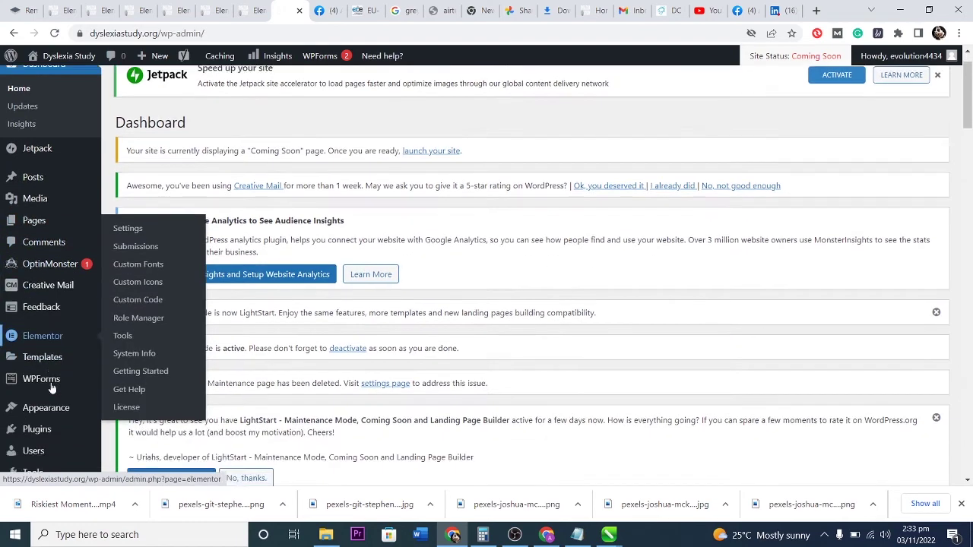
pyautogui.moveTo(43, 342)
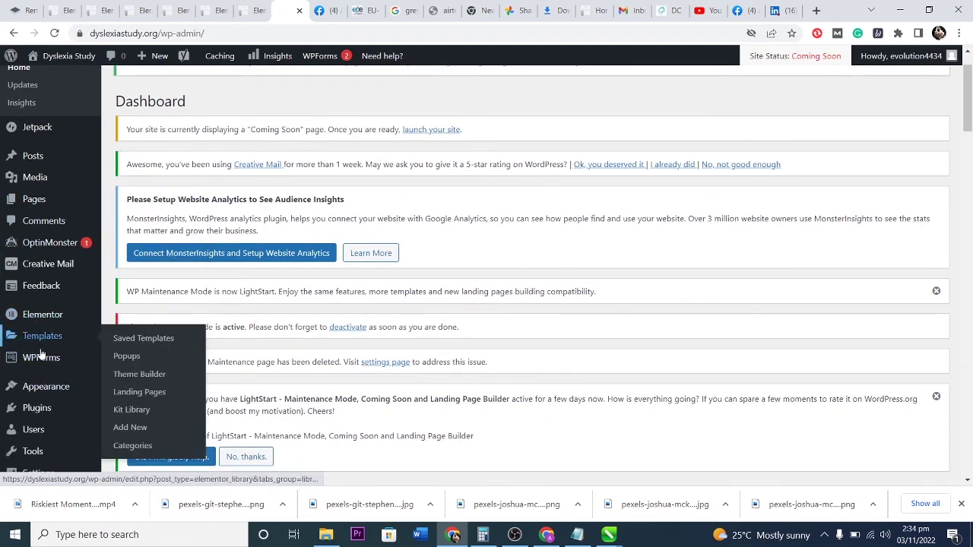
pyautogui.moveTo(42, 386)
pyautogui.click(127, 362)
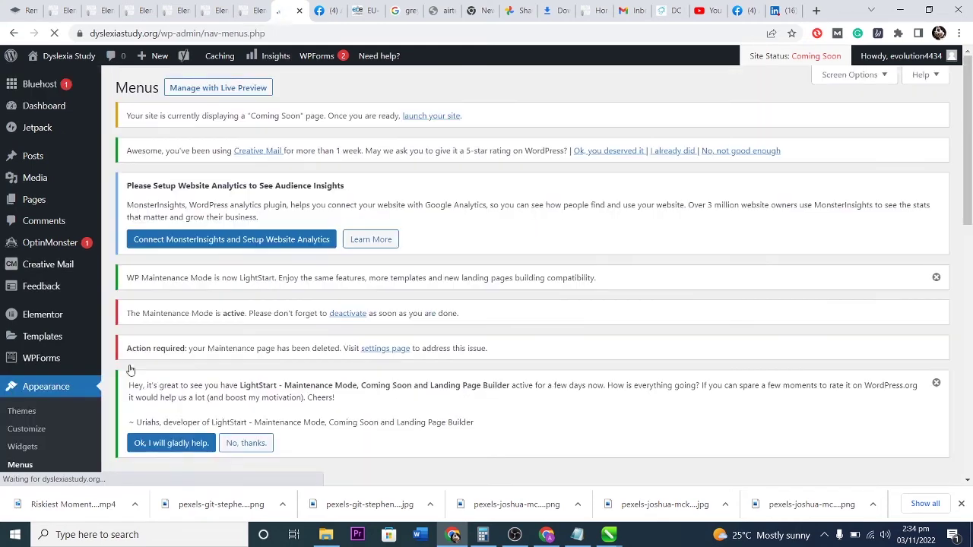
# Change the Header Menu's About item navigation label to 'Contact' and save the menu.
pyautogui.scroll(-5, 304, 358)
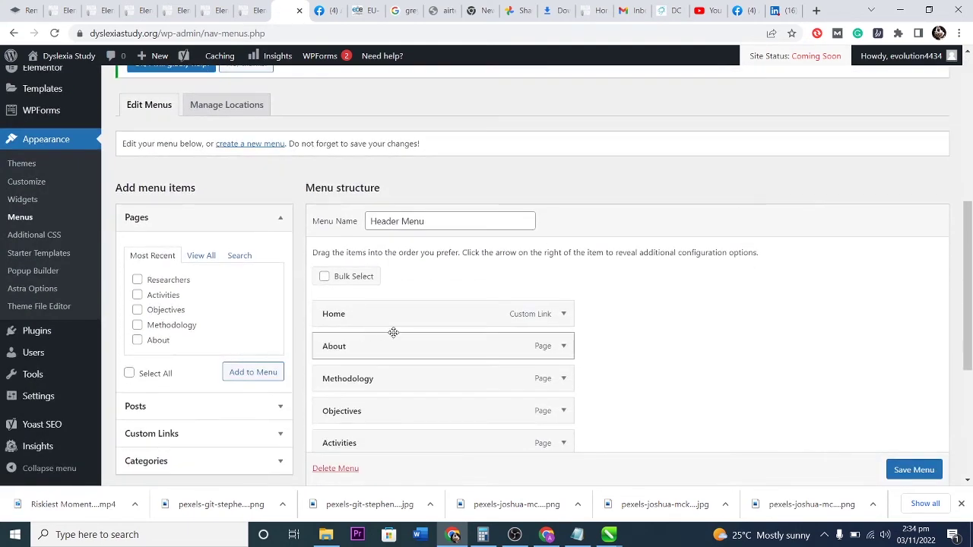
pyautogui.scroll(-1, 391, 334)
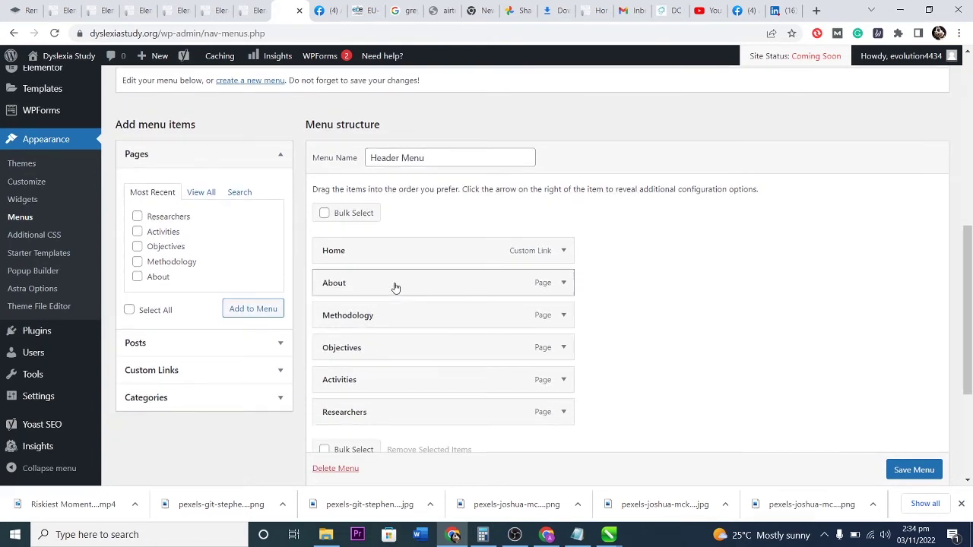
pyautogui.click(562, 283)
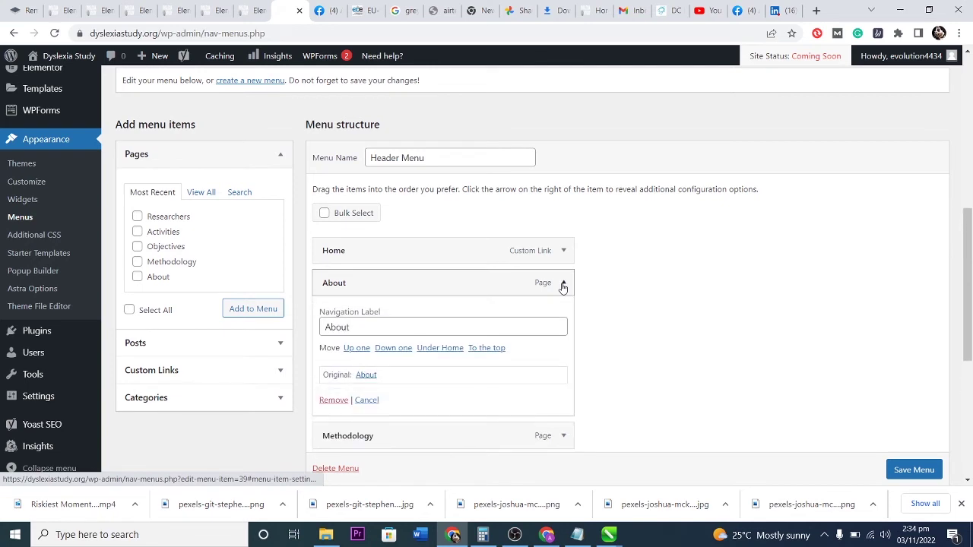
pyautogui.moveTo(360, 327); pyautogui.dragTo(319, 328)
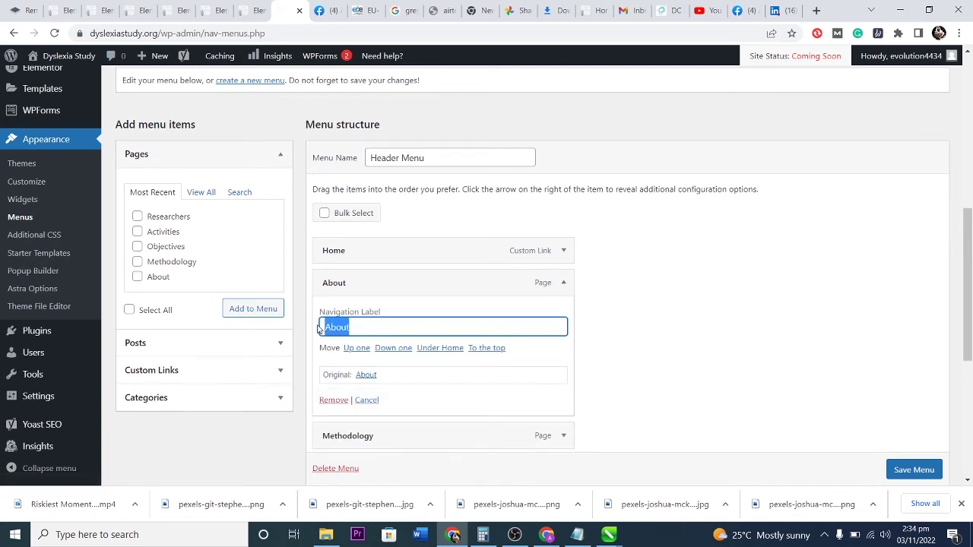
pyautogui.write('Contact')
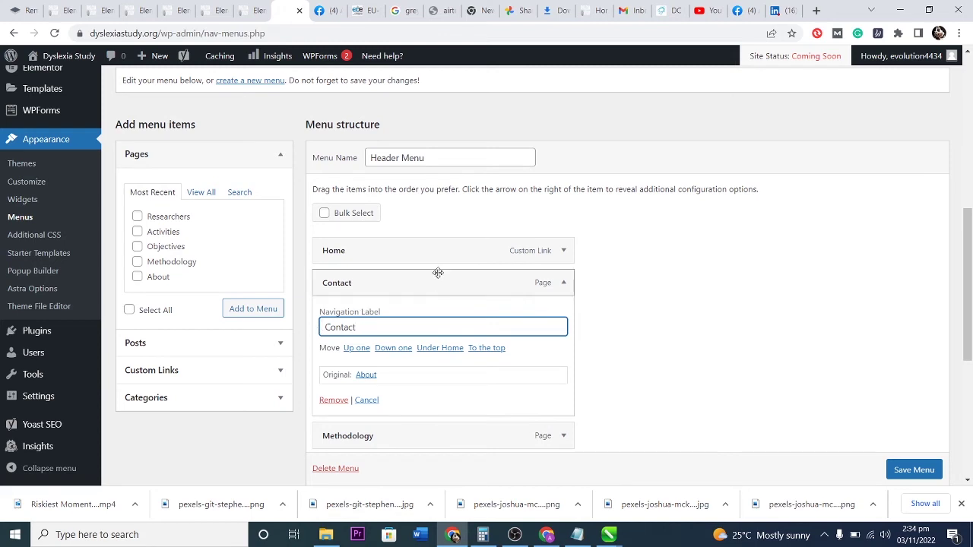
pyautogui.click(634, 297)
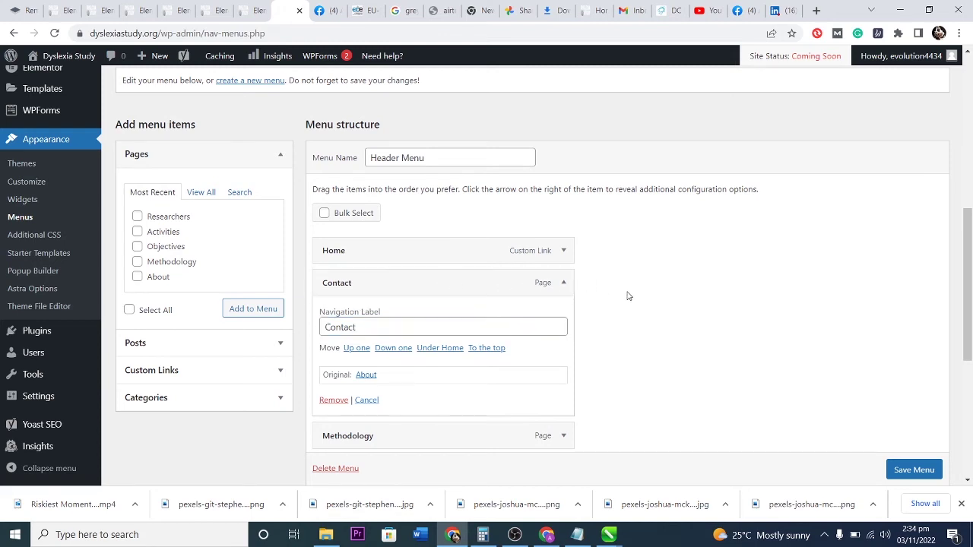
pyautogui.click(904, 470)
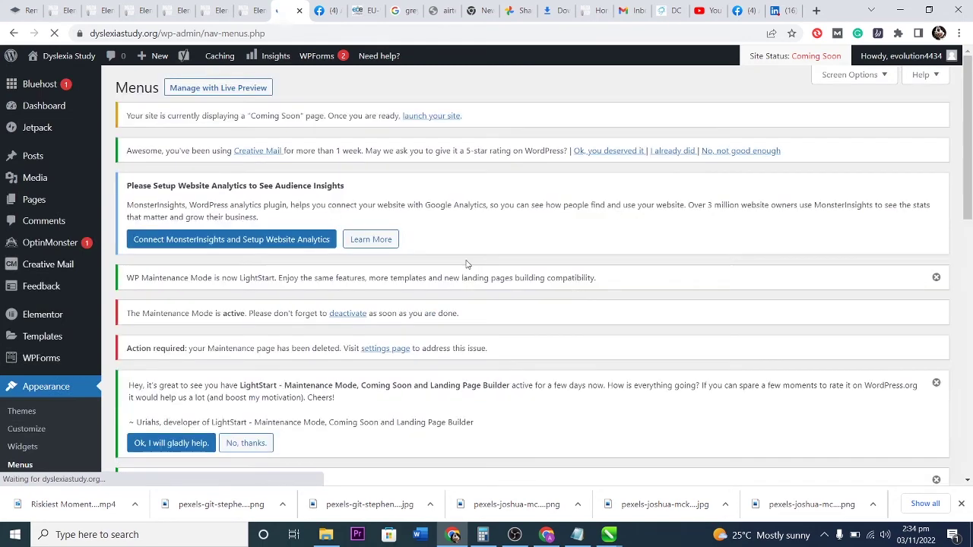
# Check that the live site header shows Contact, then list all six pages in admin.
pyautogui.click(50, 80)
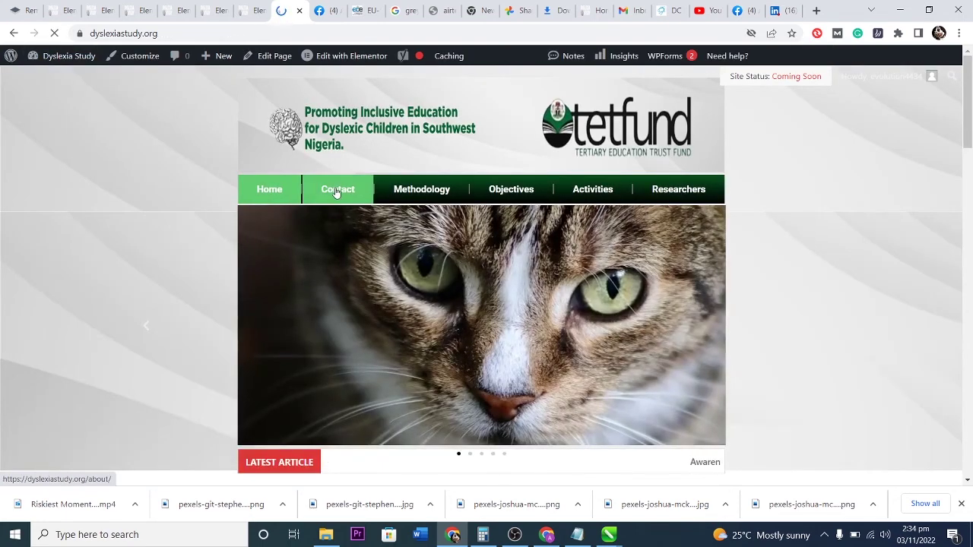
pyautogui.moveTo(61, 56)
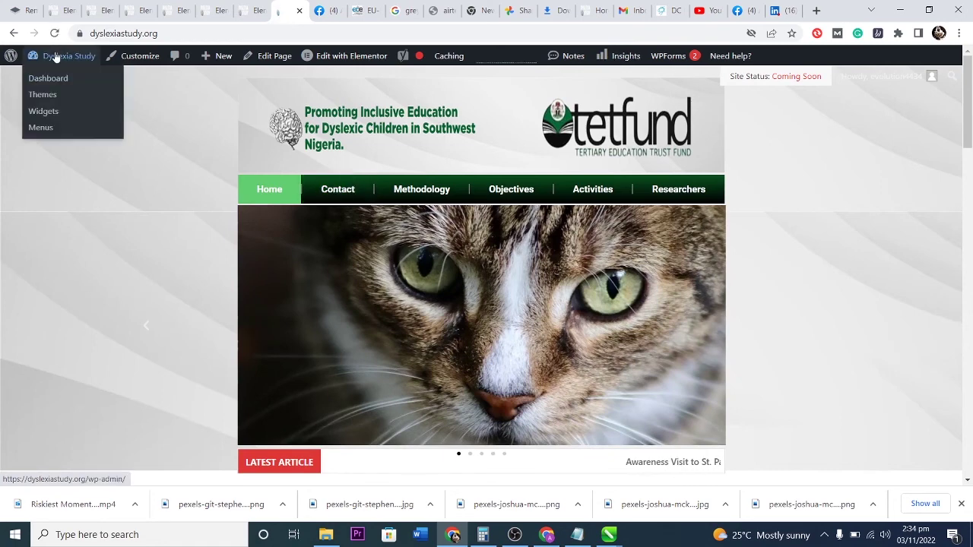
pyautogui.click(54, 79)
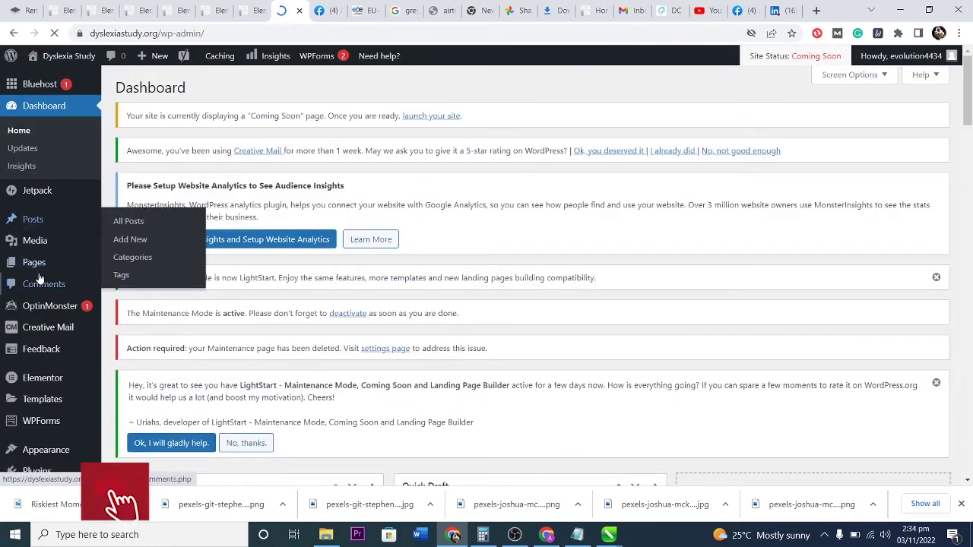
pyautogui.moveTo(37, 265)
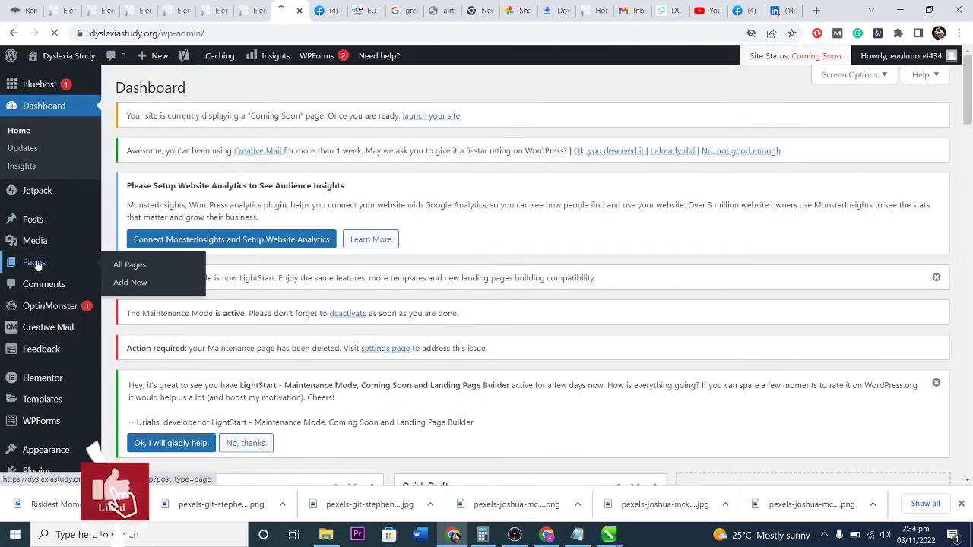
pyautogui.click(122, 265)
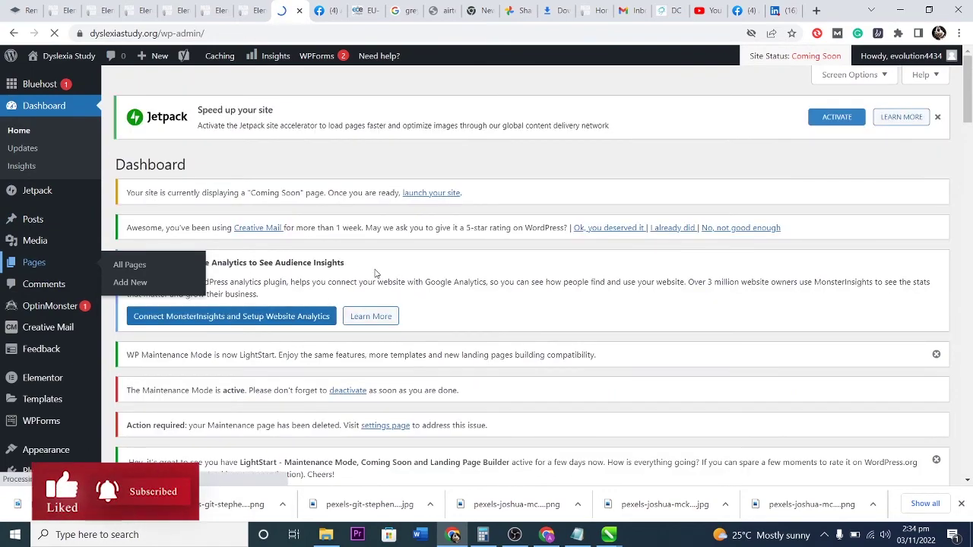
pyautogui.scroll(-4, 403, 276)
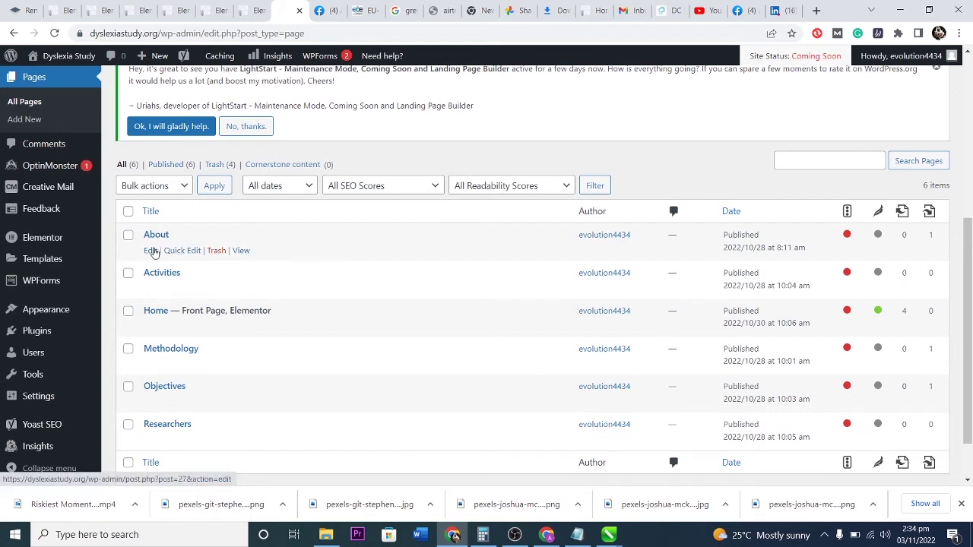
# Retitle the About page to 'Contact us'.
pyautogui.click(152, 252)
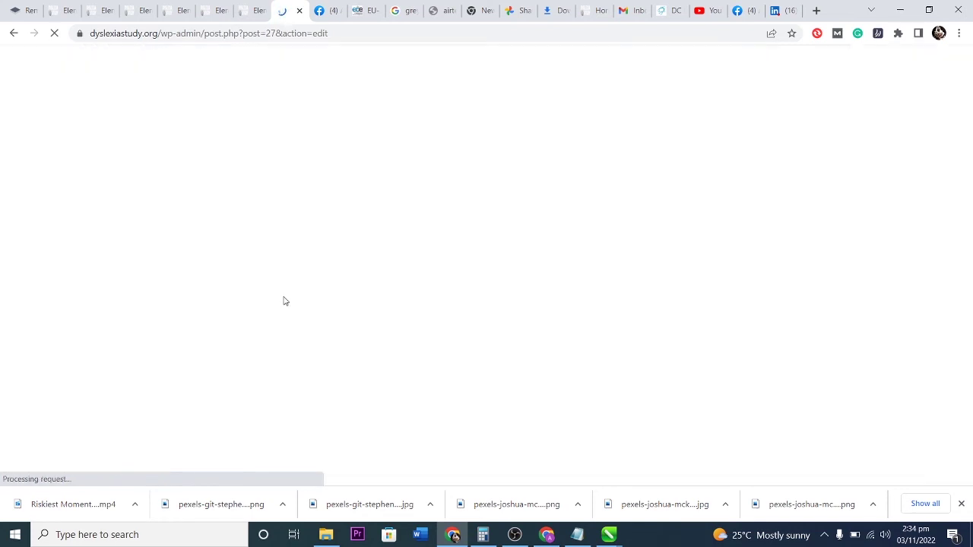
pyautogui.moveTo(81, 202); pyautogui.dragTo(17, 200)
pyautogui.write('Contact us')
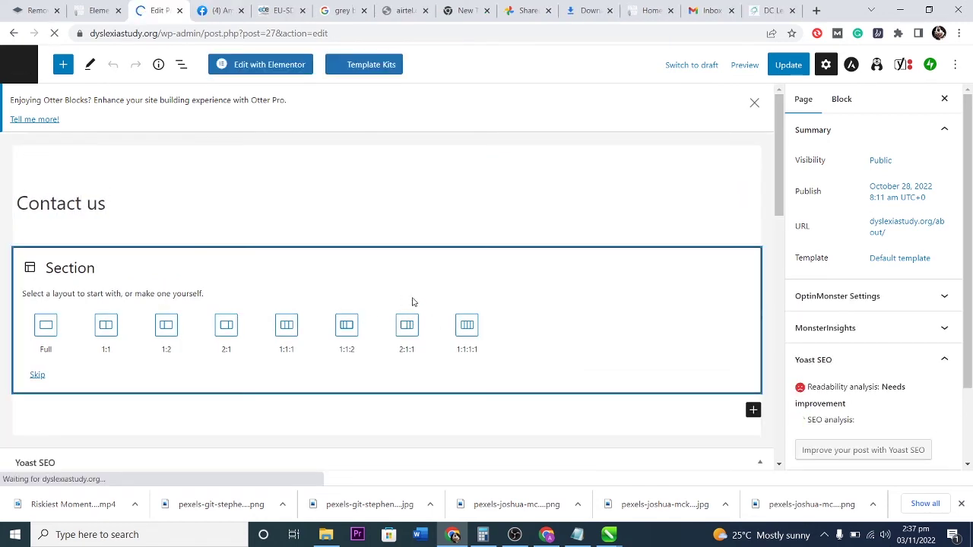
# Set the page slug to contact-us, update the page, and return to the Pages list.
pyautogui.scroll(-10, 525, 324)
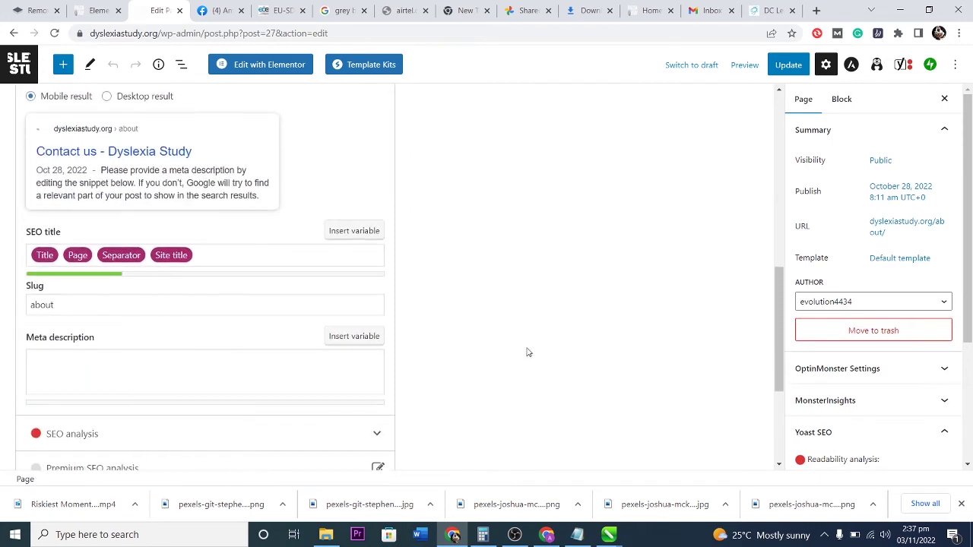
pyautogui.scroll(1, 504, 347)
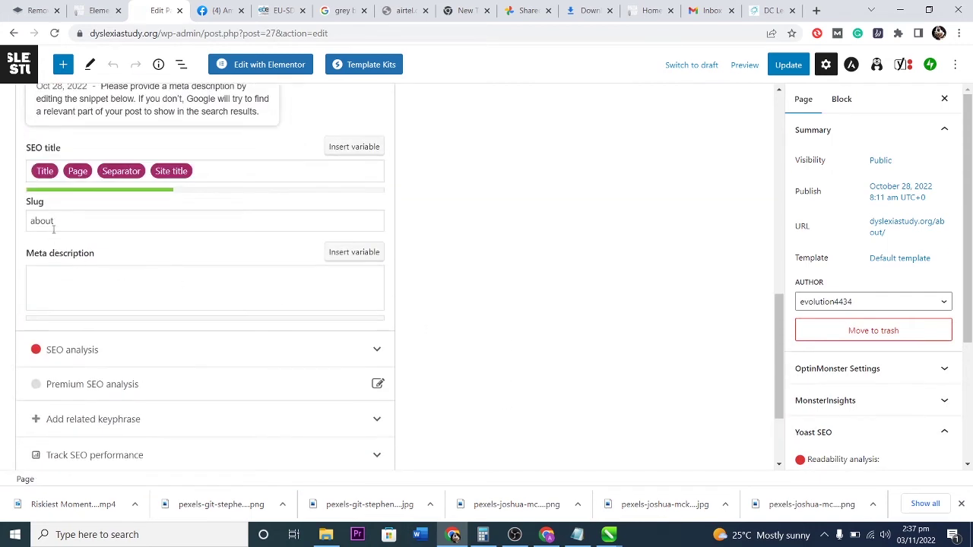
pyautogui.moveTo(56, 222); pyautogui.dragTo(19, 221)
pyautogui.write('contact us')
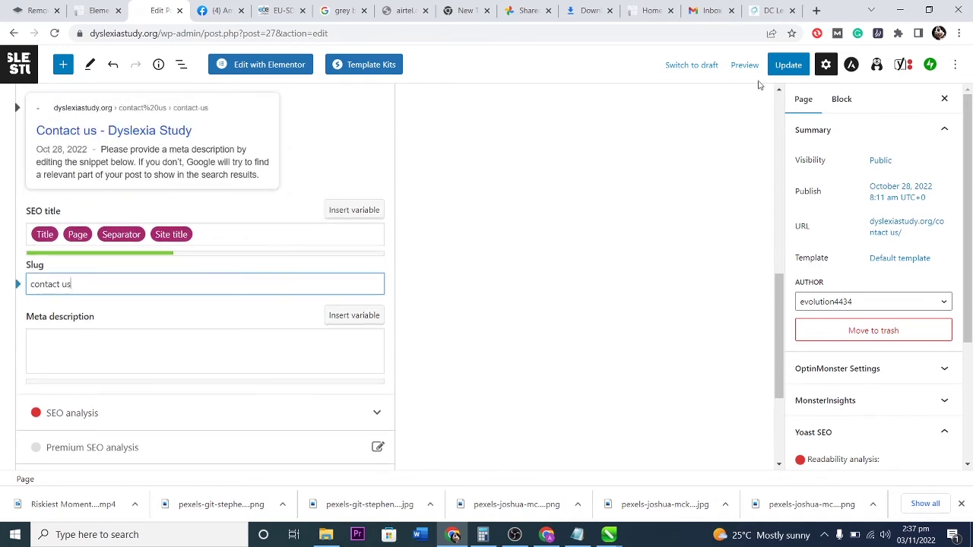
pyautogui.click(788, 64)
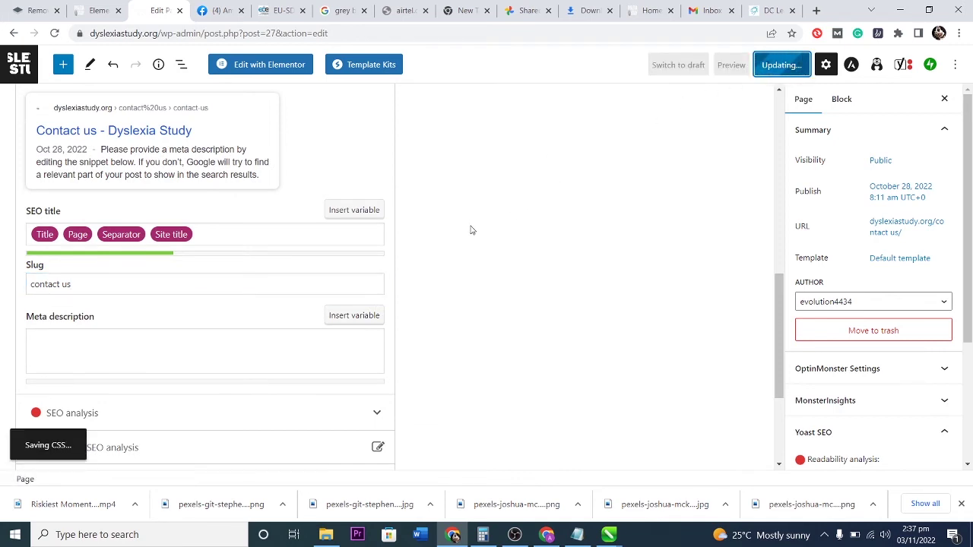
pyautogui.scroll(3, 470, 228)
pyautogui.scroll(5, 470, 230)
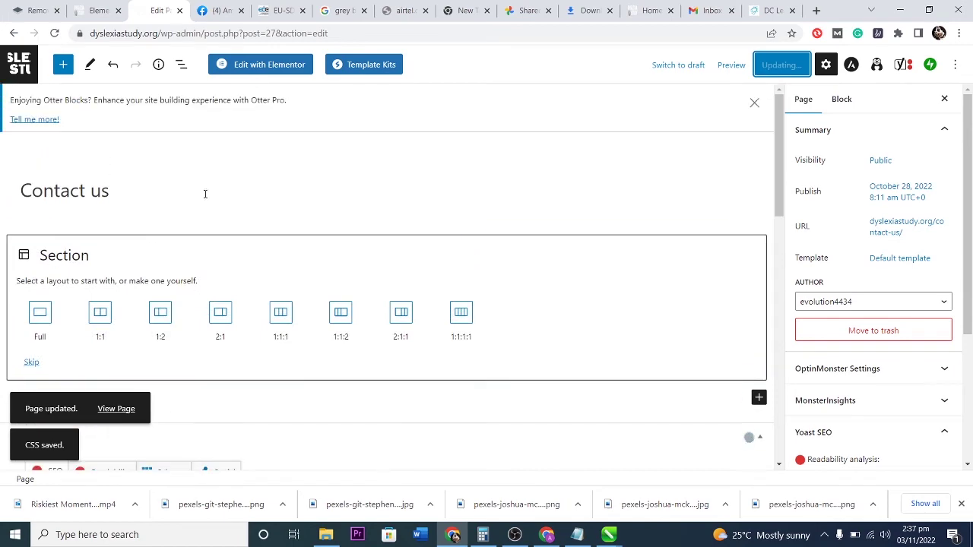
pyautogui.click(17, 65)
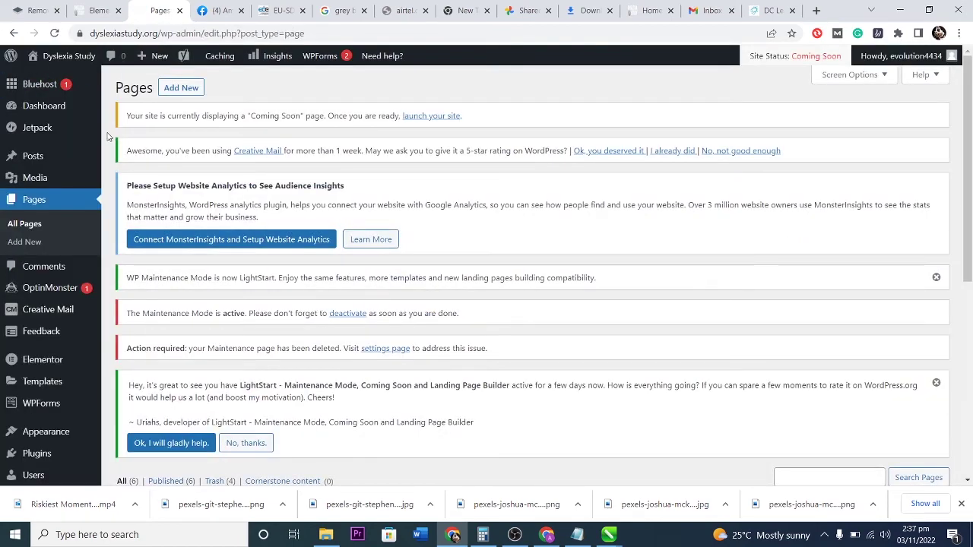
# Go to bluehost.com in a new Chrome tab and open its hosting account login page.
pyautogui.click(816, 11)
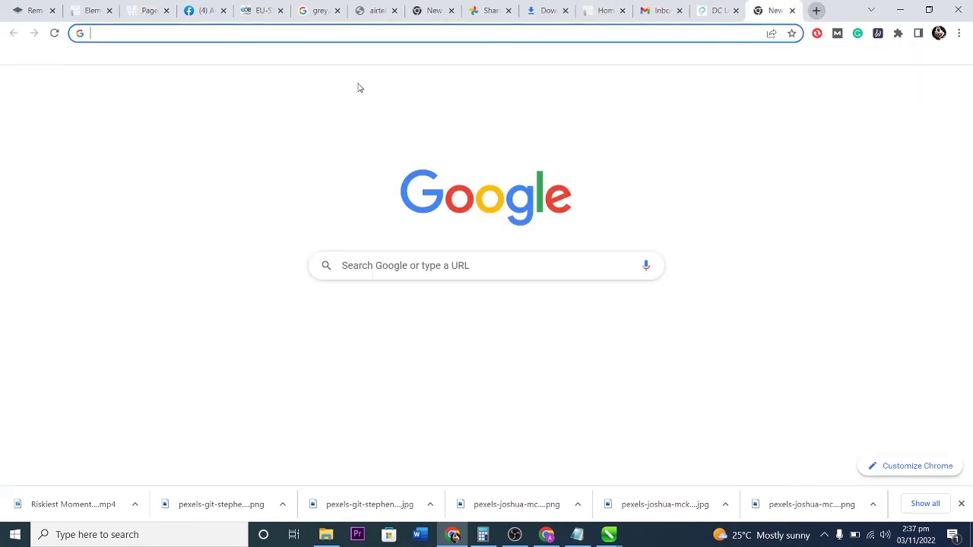
pyautogui.write('blu')
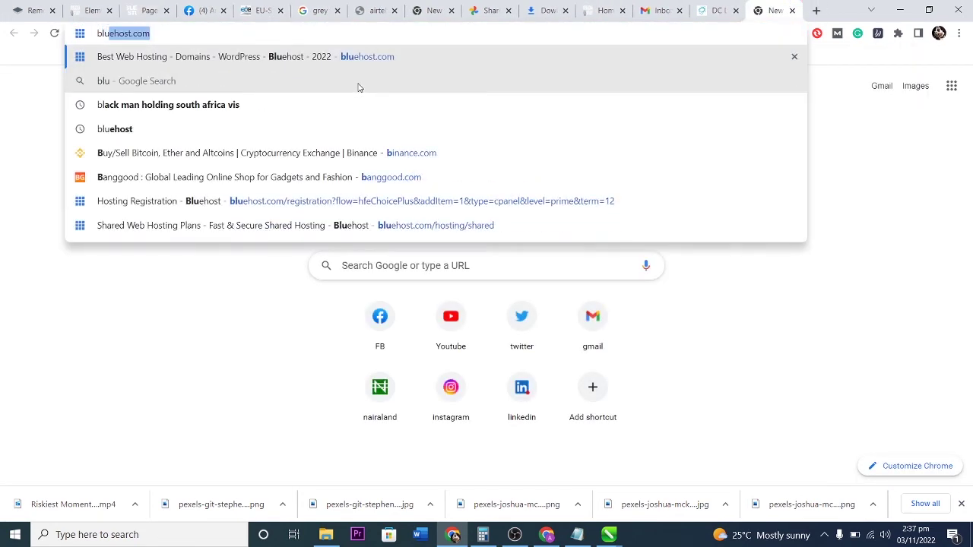
pyautogui.press('Return')
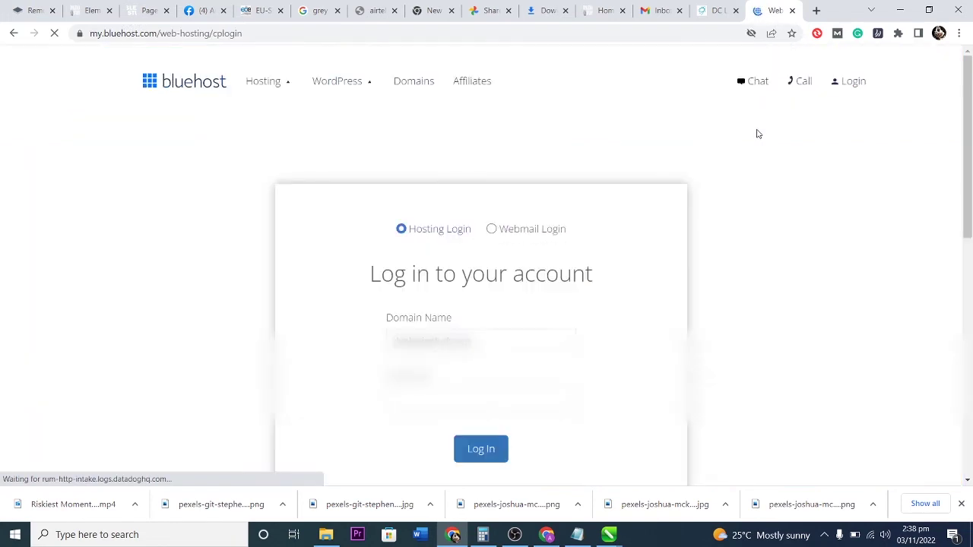
pyautogui.click(482, 449)
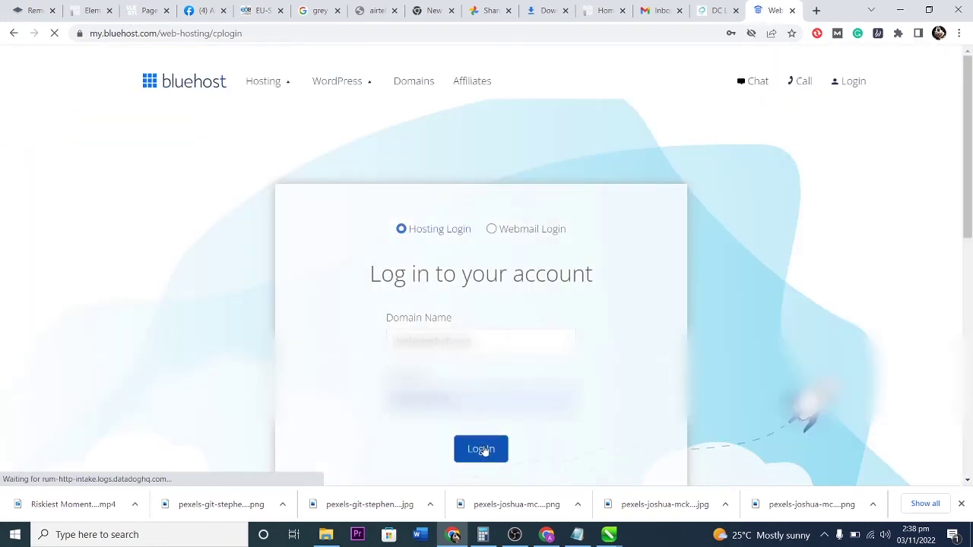
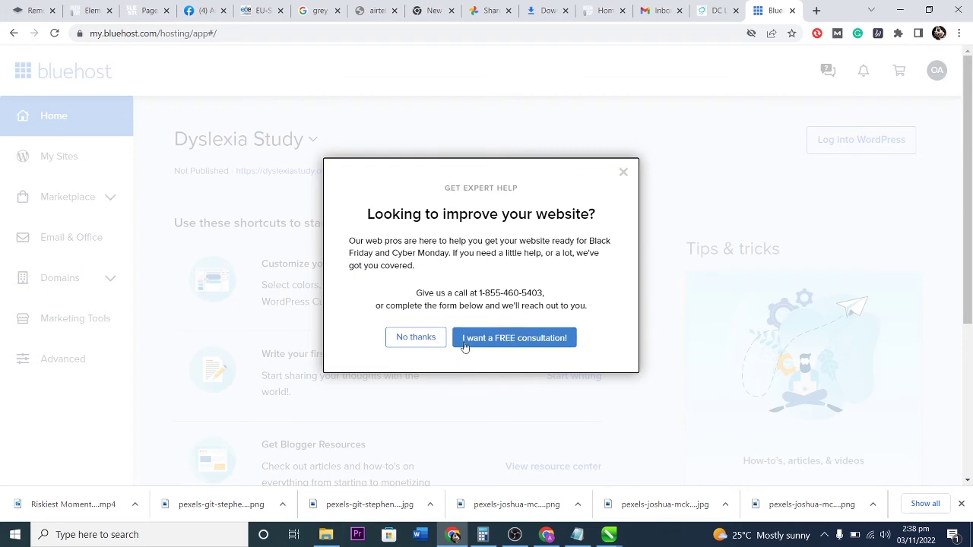
# Dismiss Bluehost's expert-help offer and go to Email & Office to reach the cPanel welcome page.
pyautogui.click(410, 340)
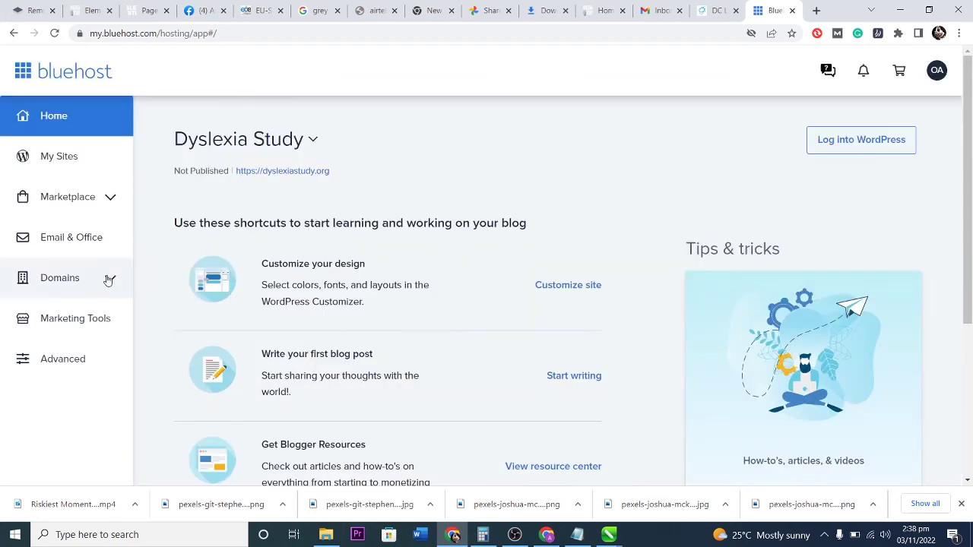
pyautogui.click(56, 247)
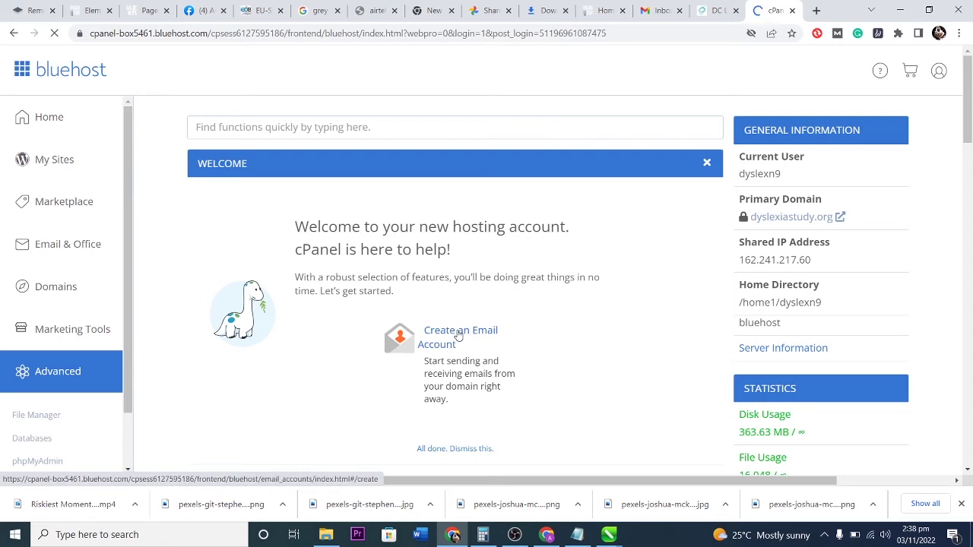
# Start a new cPanel email account with the username 'contact'.
pyautogui.click(458, 335)
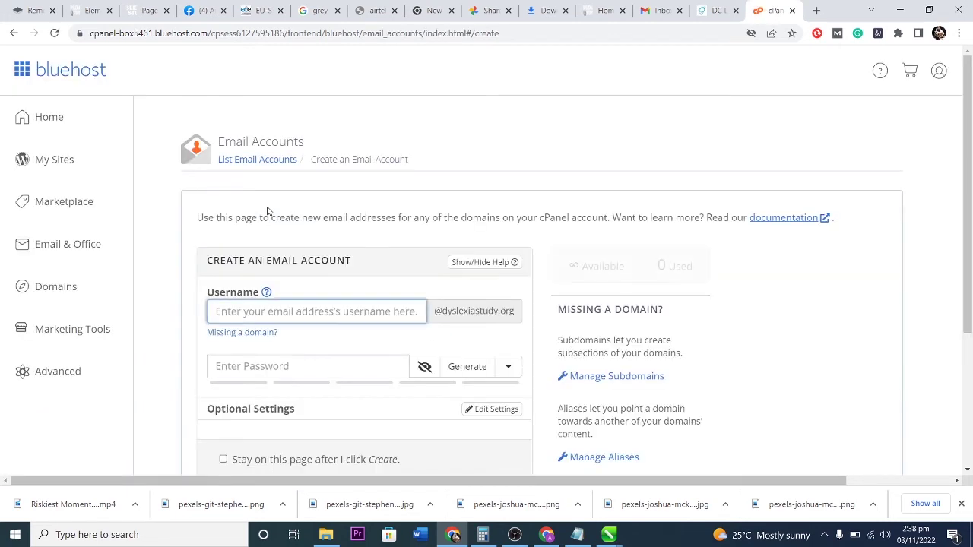
pyautogui.write('contact')
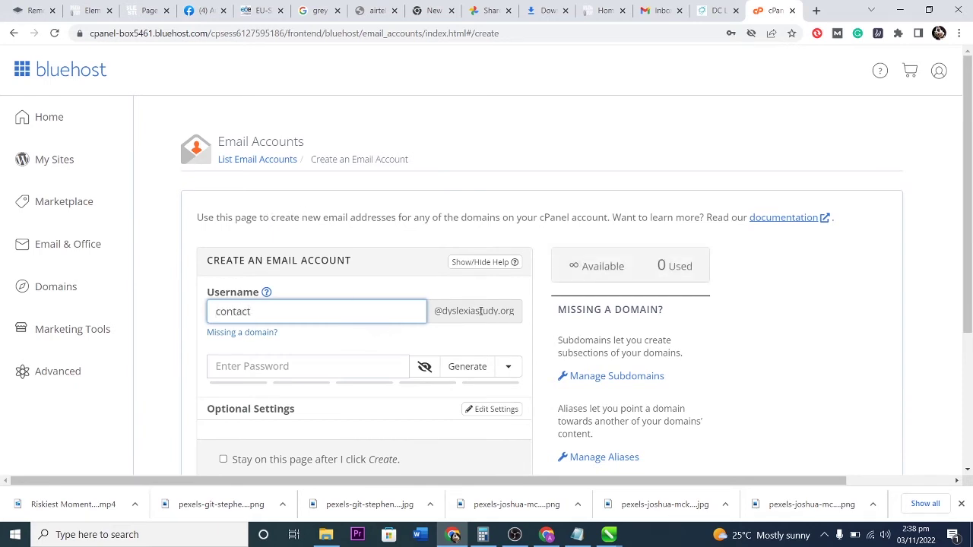
pyautogui.scroll(-1, 370, 354)
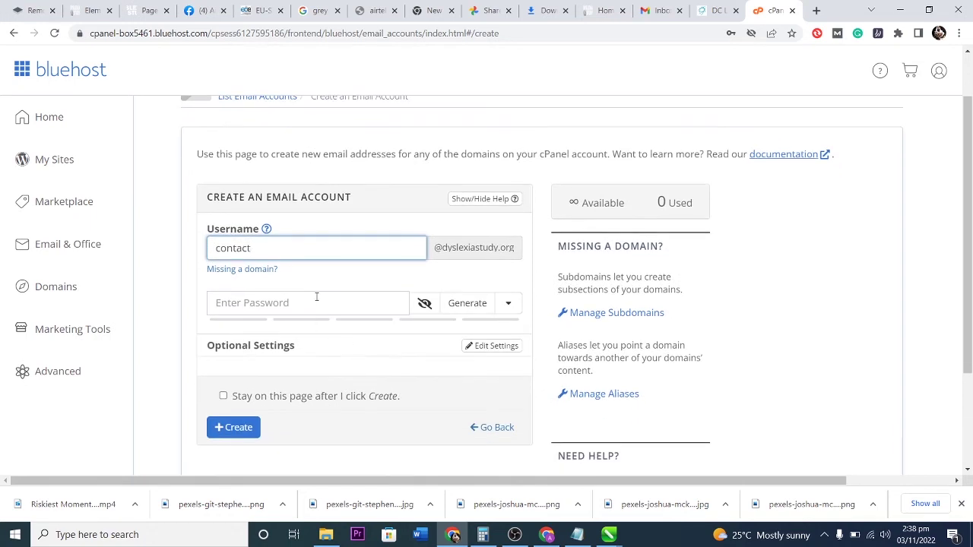
pyautogui.click(316, 297)
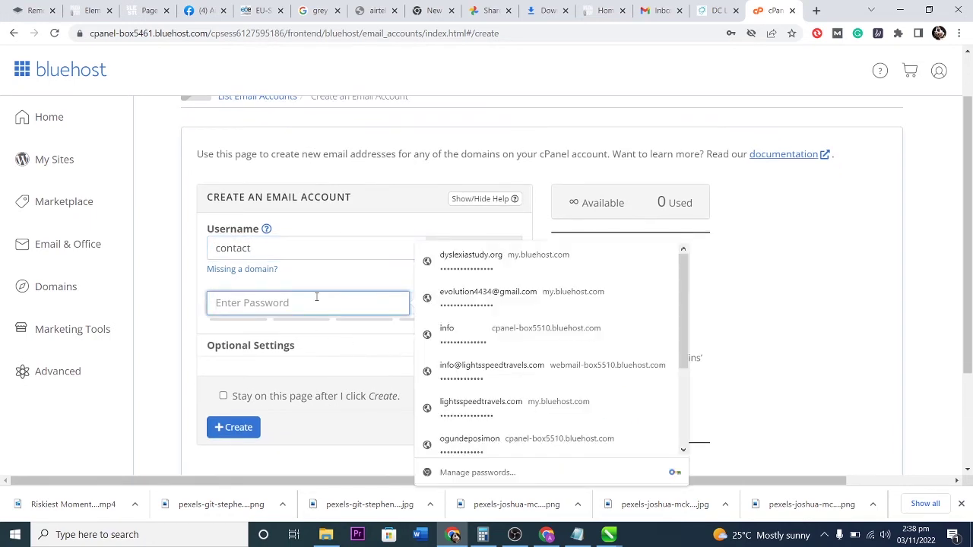
# Give the account a strong password, create it, and save the password in Chrome.
pyautogui.write('••••••••')
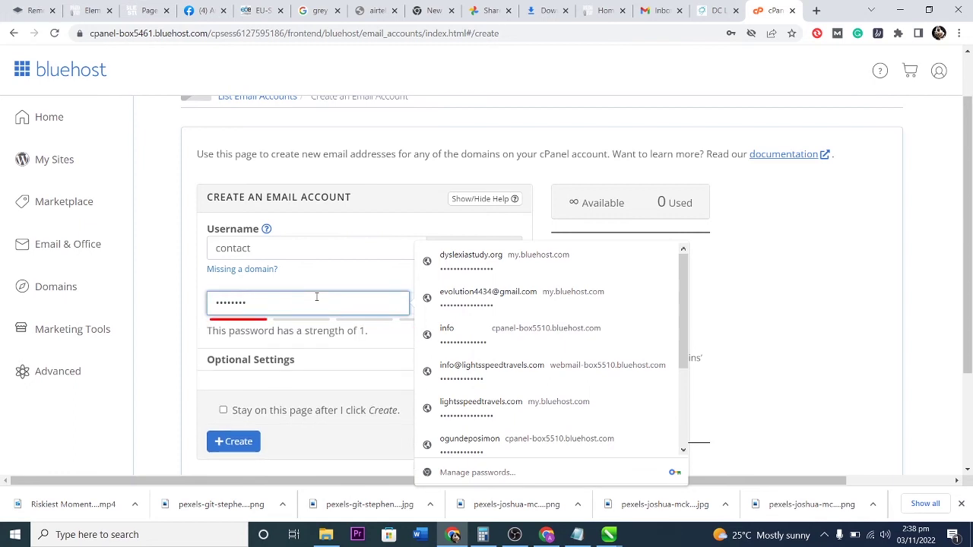
pyautogui.press('BackSpace')
pyautogui.press('BackSpace')
pyautogui.press('BackSpace')
pyautogui.press('BackSpace')
pyautogui.press('BackSpace')
pyautogui.press('BackSpace')
pyautogui.press('BackSpace')
pyautogui.press('BackSpace')
pyautogui.press('BackSpace')
pyautogui.press('BackSpace')
pyautogui.press('BackSpace')
pyautogui.write('•••••••••••••')
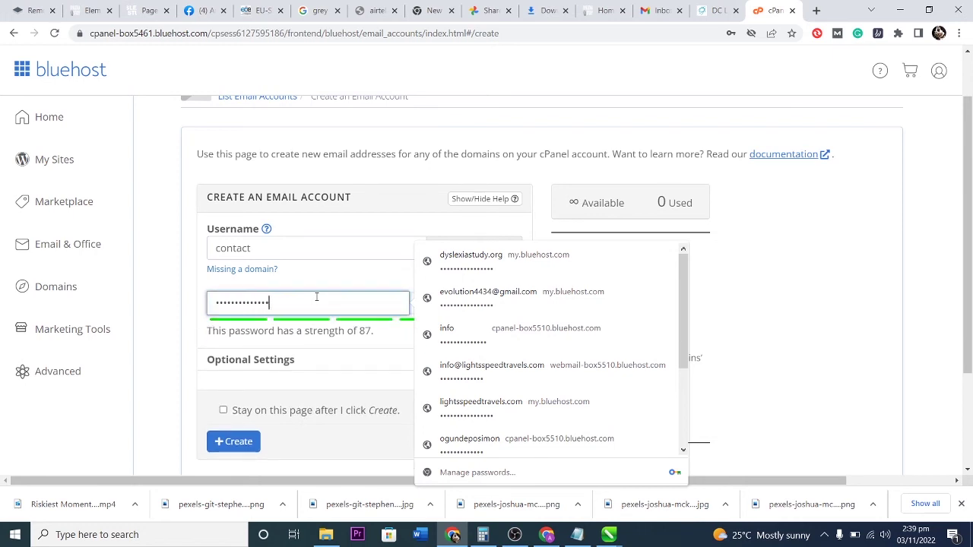
pyautogui.click(349, 343)
pyautogui.scroll(-1, 355, 358)
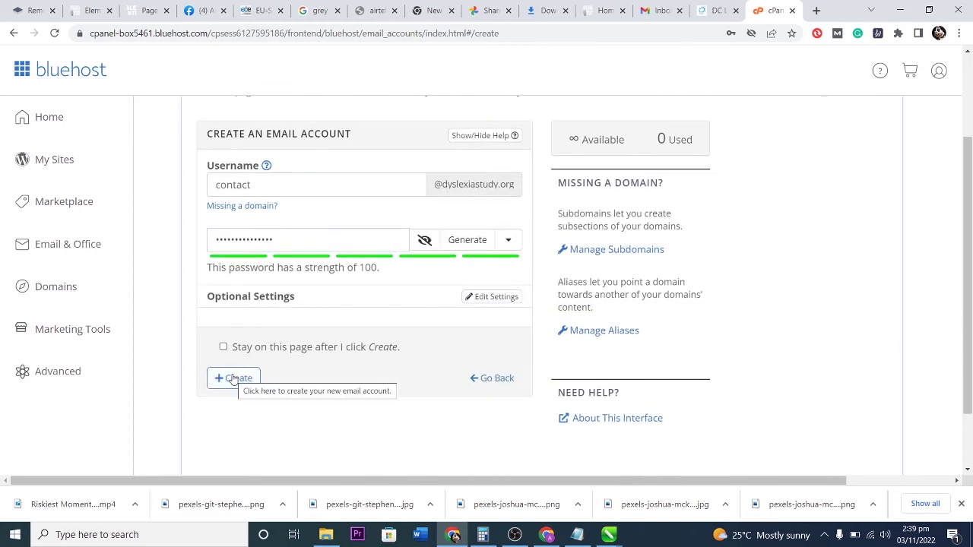
pyautogui.click(233, 378)
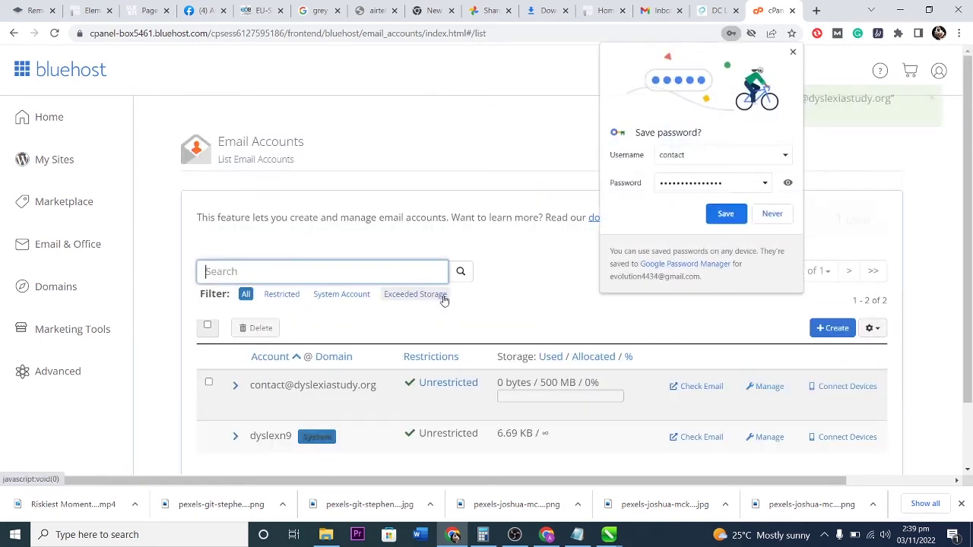
pyautogui.click(726, 215)
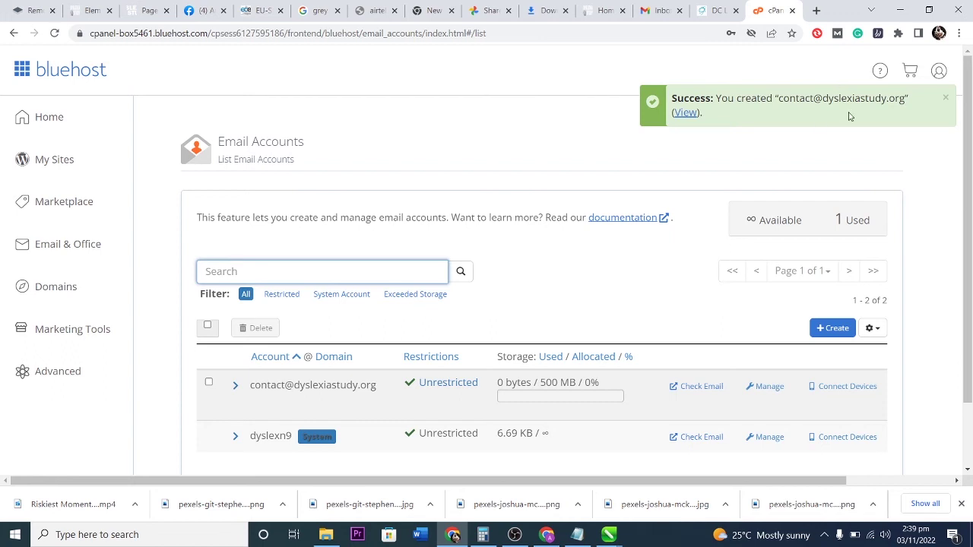
pyautogui.scroll(-1, 554, 254)
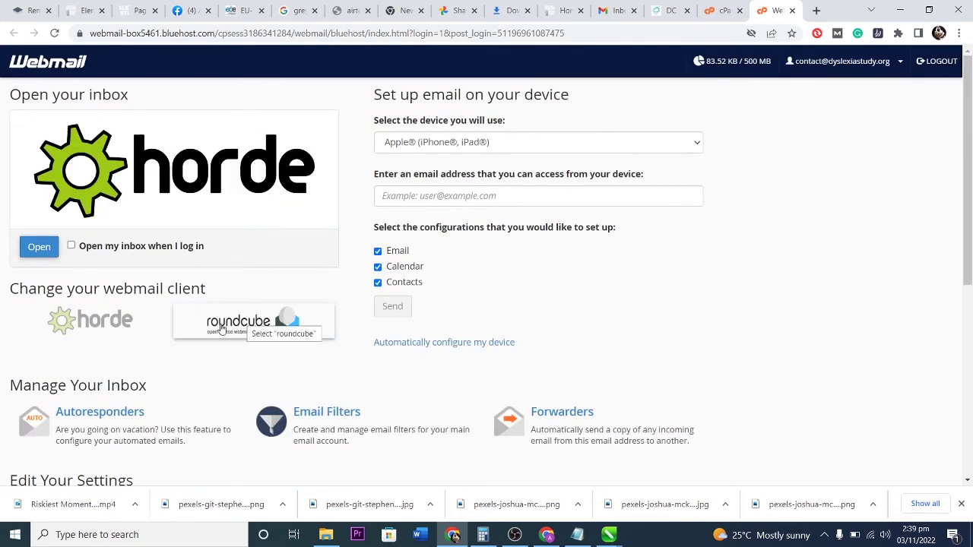
# Open the inbox in Roundcube and read the Client configuration settings message (IMAP 993, POP3 995, SMTP 465).
pyautogui.click(217, 323)
pyautogui.click(37, 248)
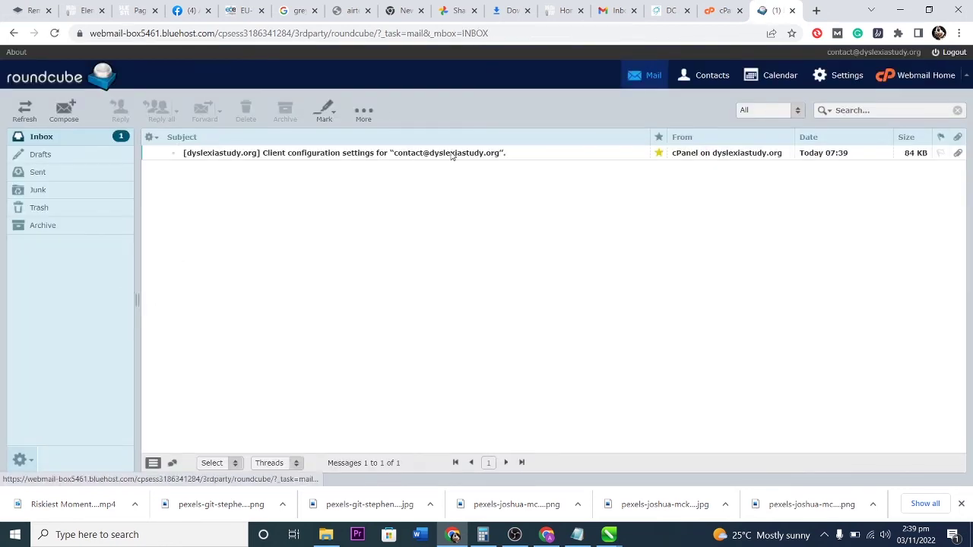
pyautogui.click(347, 154)
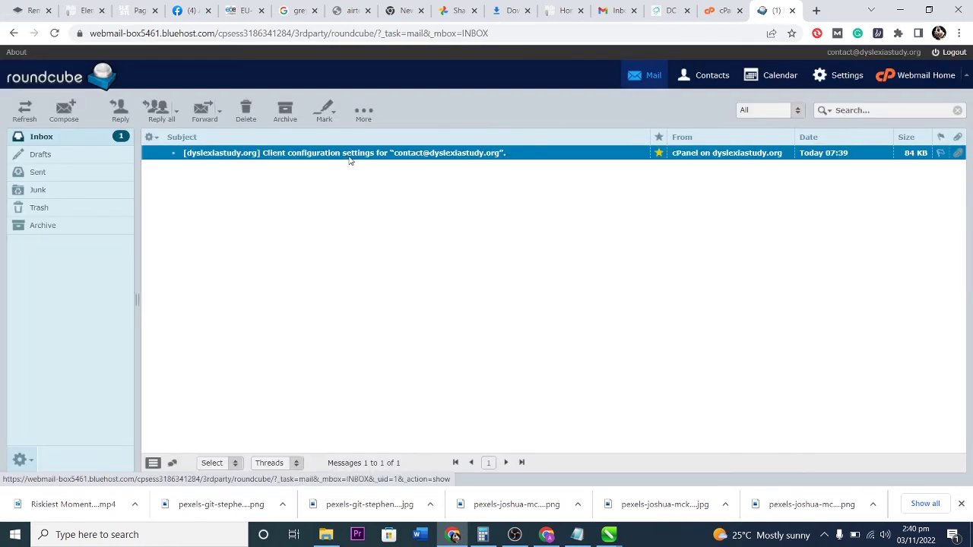
pyautogui.doubleClick(350, 156)
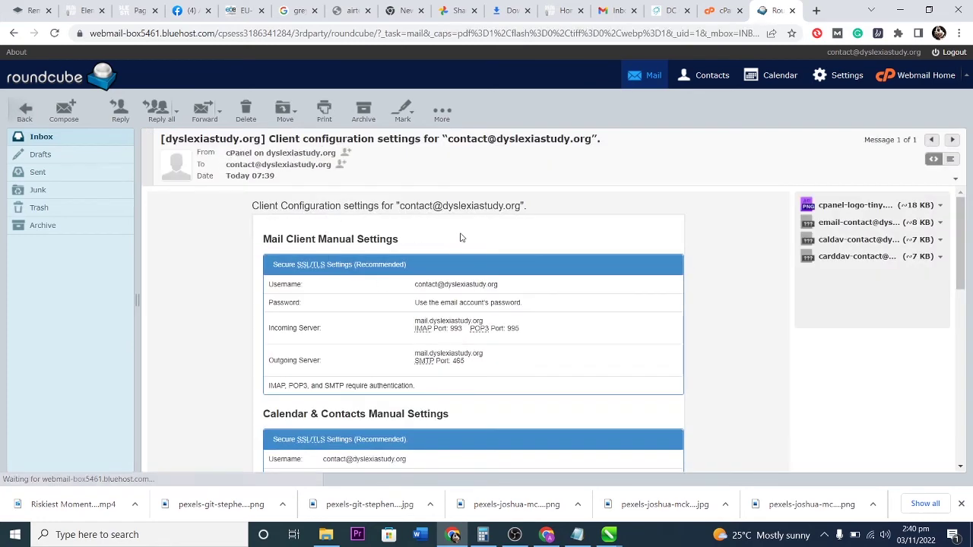
pyautogui.scroll(-3, 525, 331)
pyautogui.scroll(3, 494, 303)
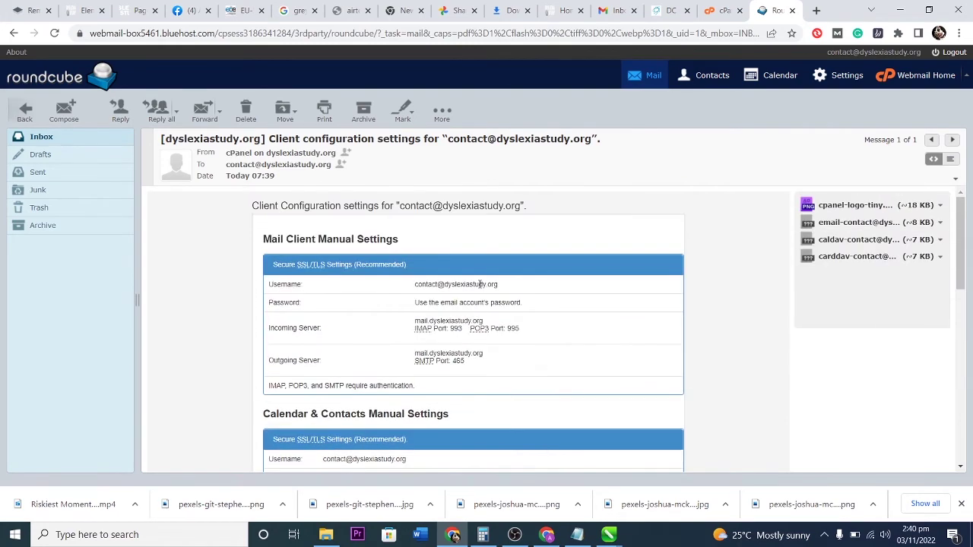
pyautogui.click(50, 140)
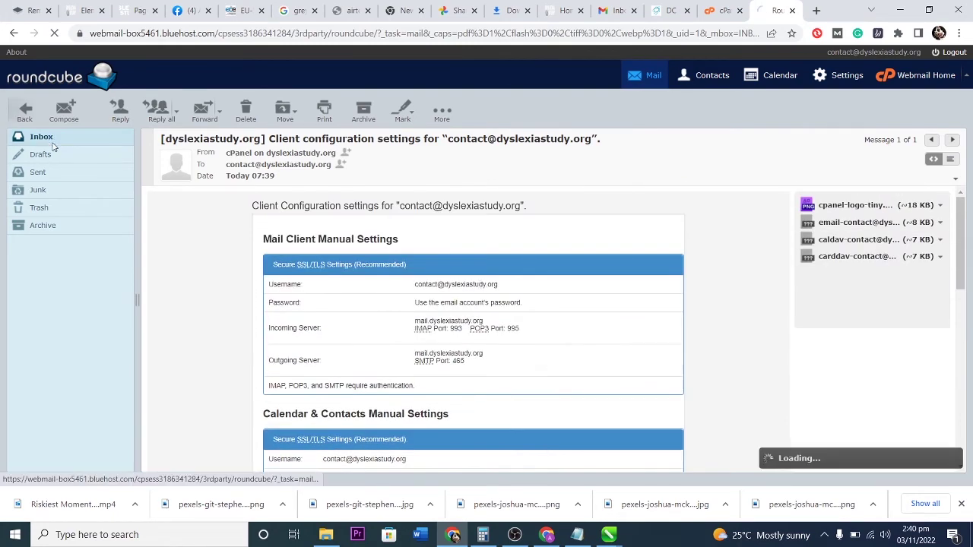
# Open the Contact us page from the WordPress Pages list for editing with Elementor.
pyautogui.click(137, 11)
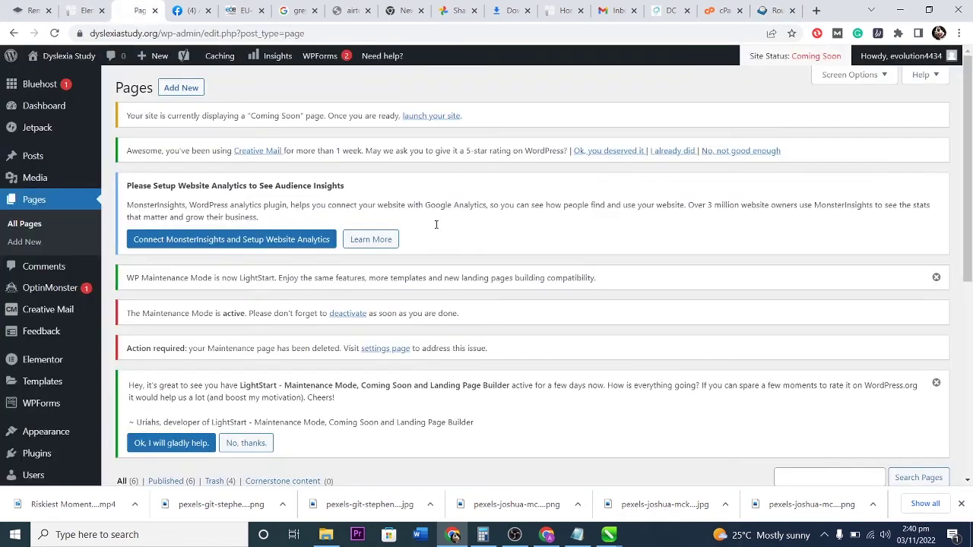
pyautogui.scroll(-5, 477, 291)
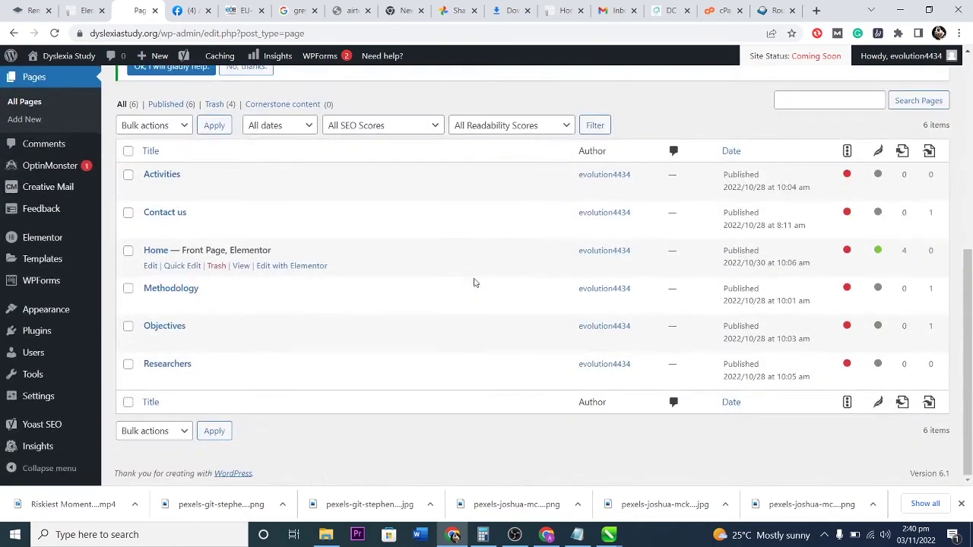
pyautogui.scroll(5, 472, 281)
pyautogui.scroll(-3, 367, 292)
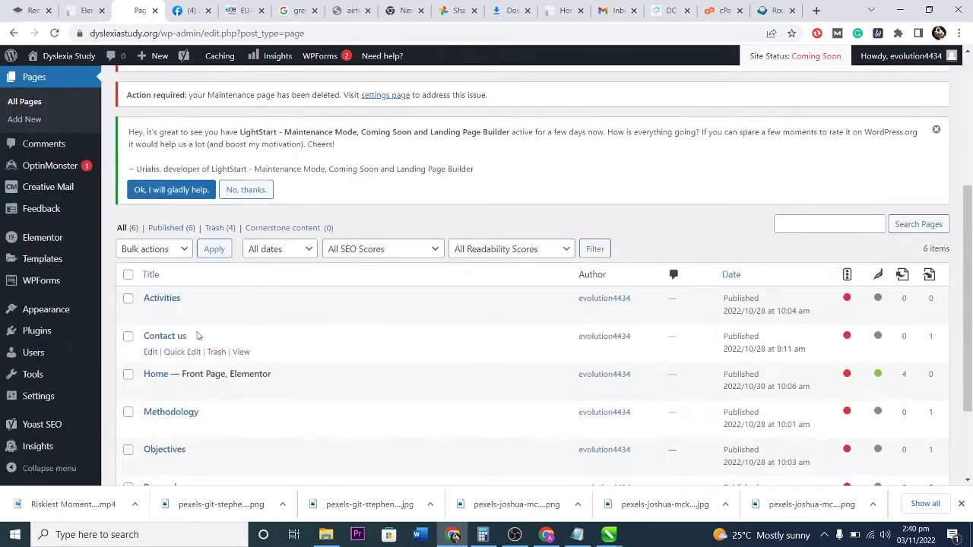
pyautogui.click(150, 351)
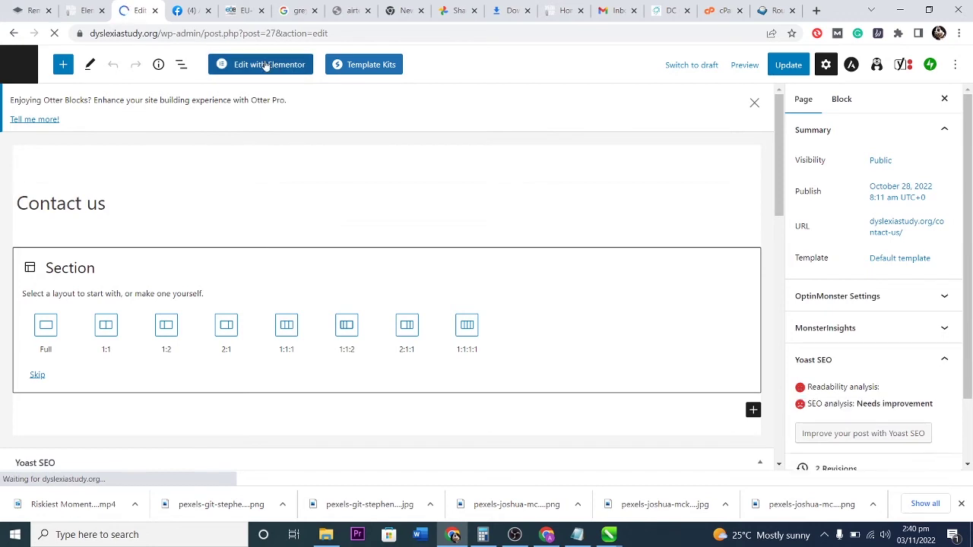
pyautogui.click(265, 64)
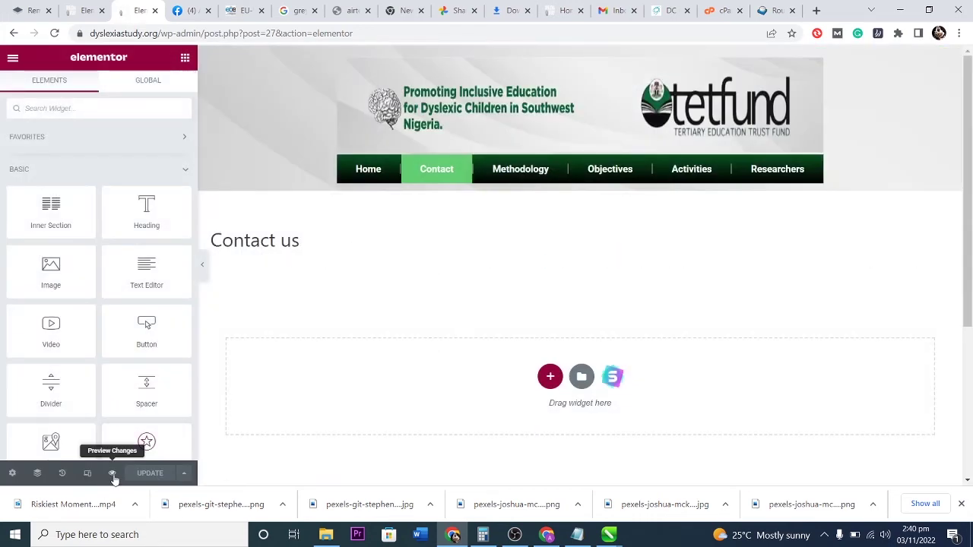
# Turn on Hide Title, set Page Layout to Elementor Full Width, and bring up the template library.
pyautogui.click(12, 473)
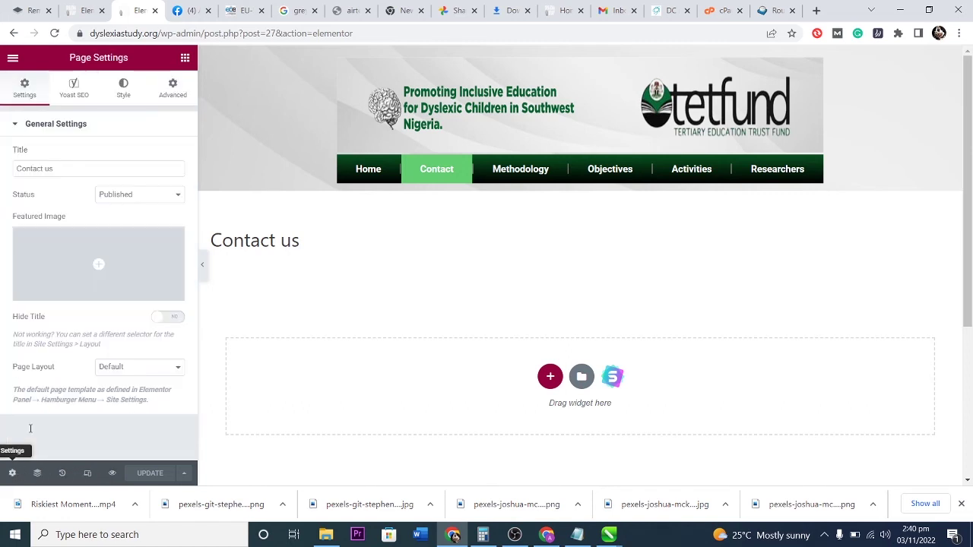
pyautogui.click(173, 317)
pyautogui.click(136, 368)
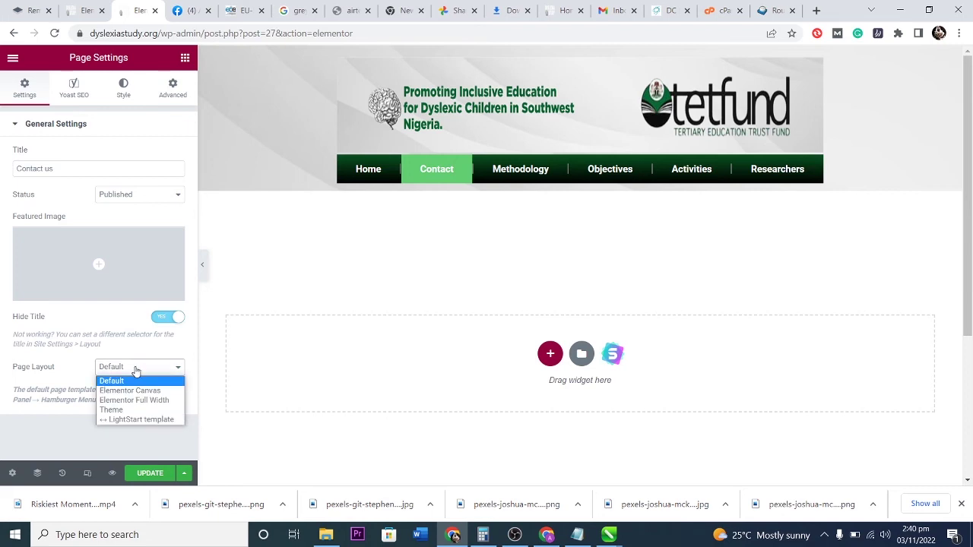
pyautogui.click(139, 401)
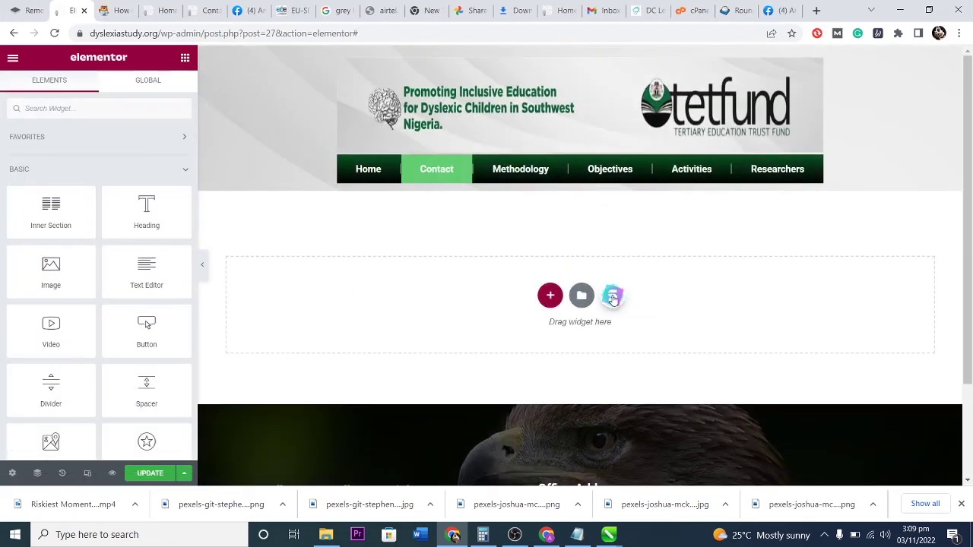
pyautogui.click(614, 302)
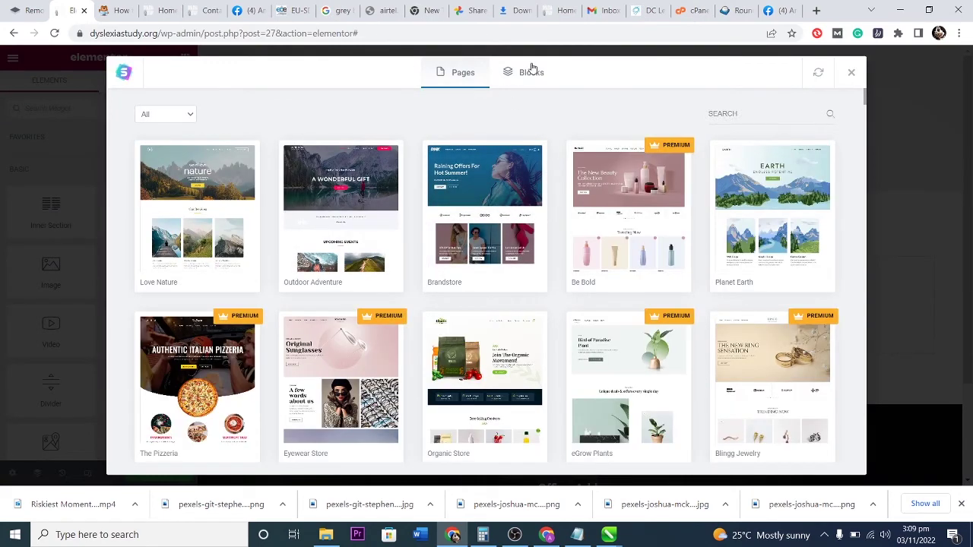
# Search the Blocks library for 'contact' and import the Secondary Heading contact block.
pyautogui.click(532, 71)
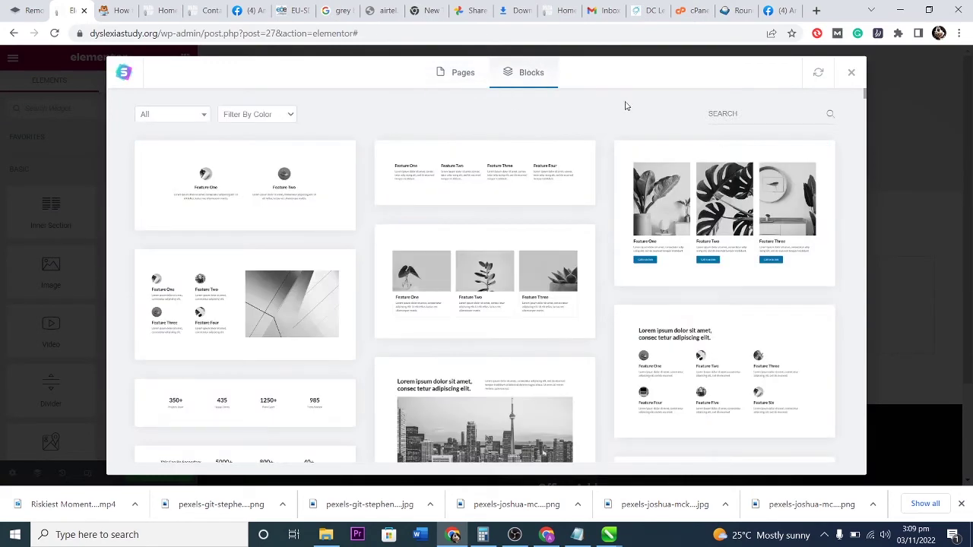
pyautogui.click(736, 114)
pyautogui.click(771, 165)
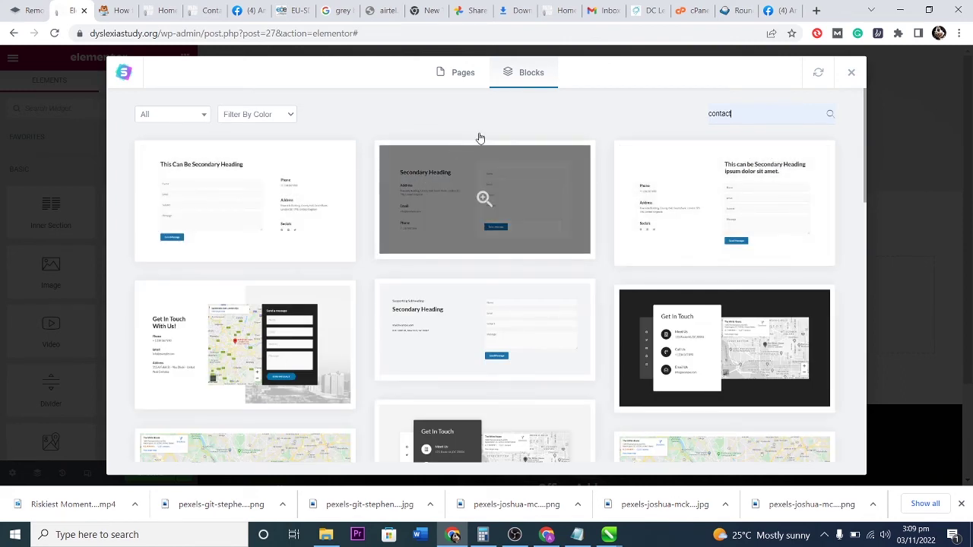
pyautogui.click(434, 193)
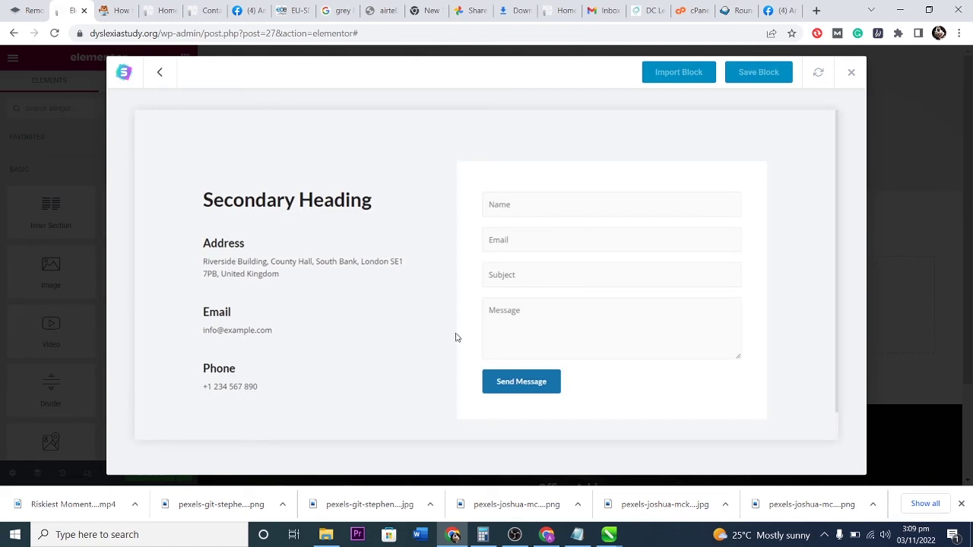
pyautogui.click(680, 75)
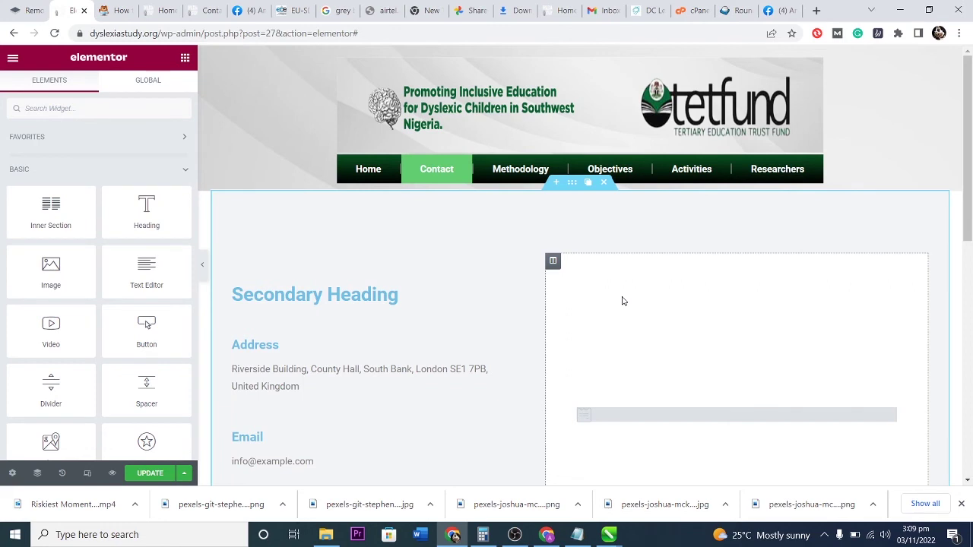
# Set the contact section's content width to 921 and switch Stretch Section on.
pyautogui.scroll(-3, 632, 264)
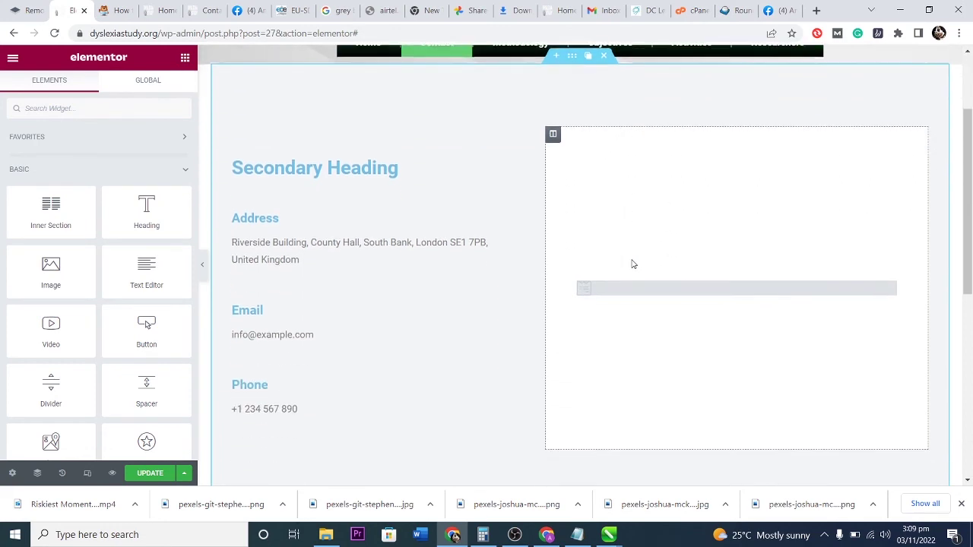
pyautogui.scroll(2, 632, 264)
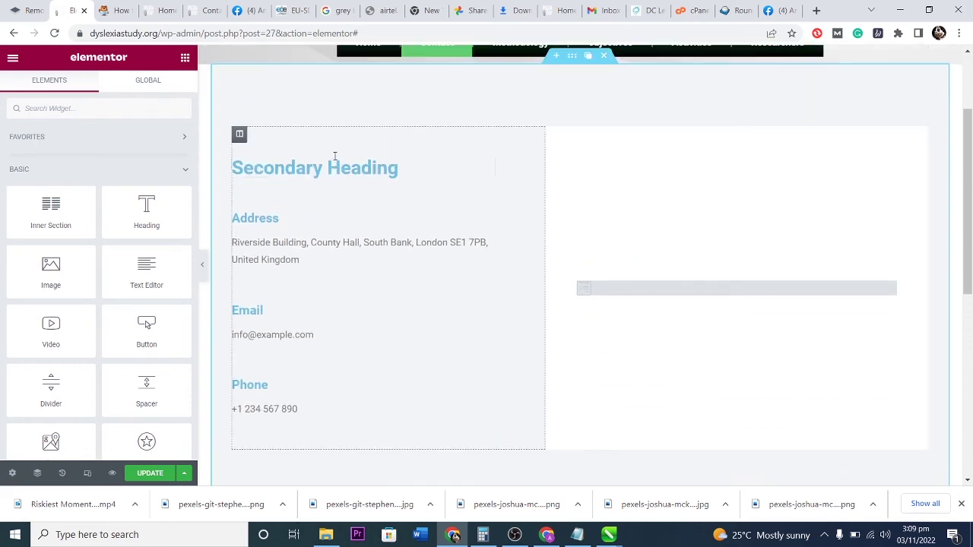
pyautogui.scroll(2, 671, 224)
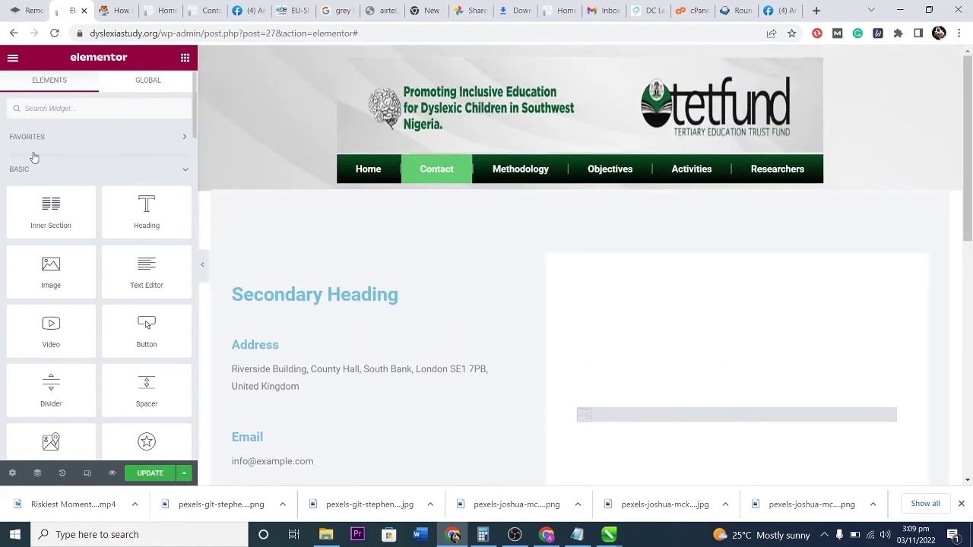
pyautogui.click(571, 182)
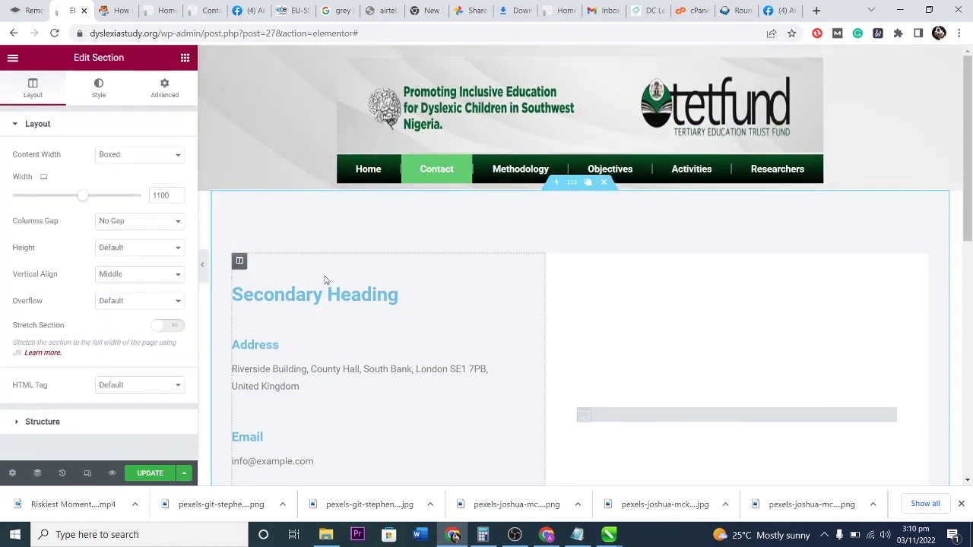
pyautogui.moveTo(84, 198); pyautogui.dragTo(63, 201)
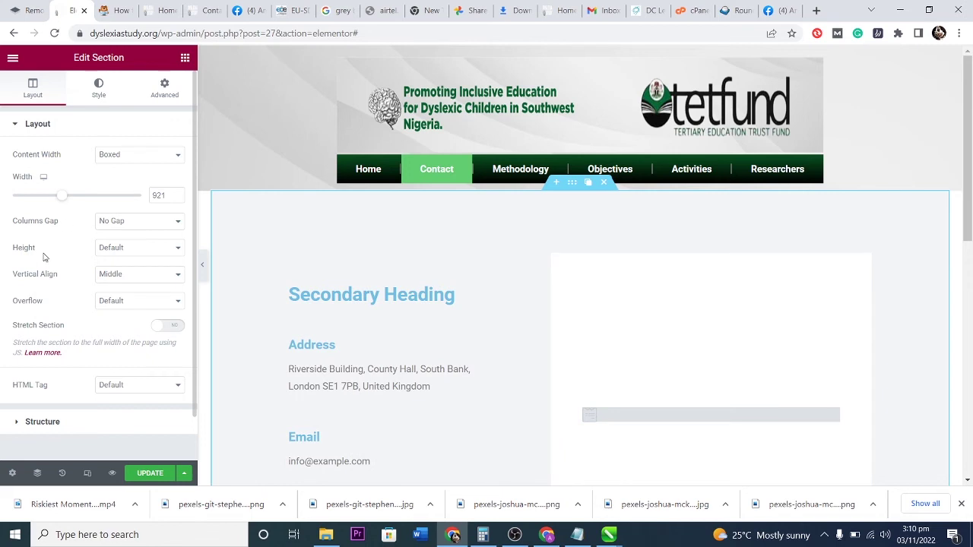
pyautogui.click(174, 326)
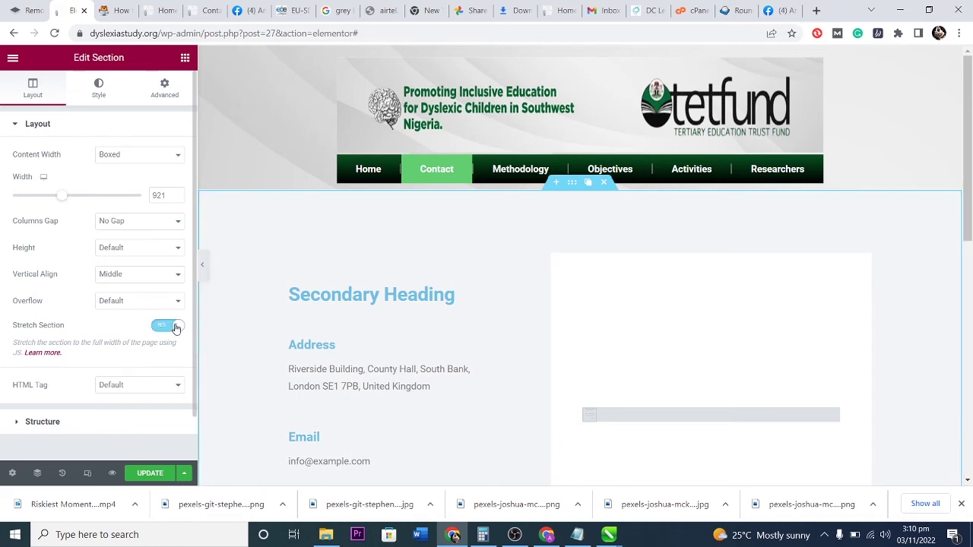
# Set the Secondary Heading's text colour to black (#000000).
pyautogui.scroll(-2, 531, 248)
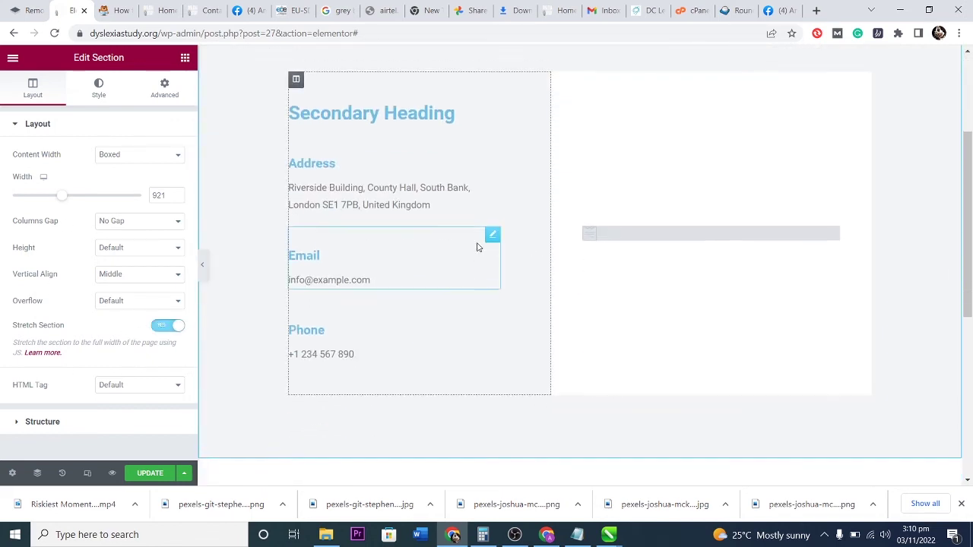
pyautogui.scroll(2, 456, 247)
pyautogui.click(427, 295)
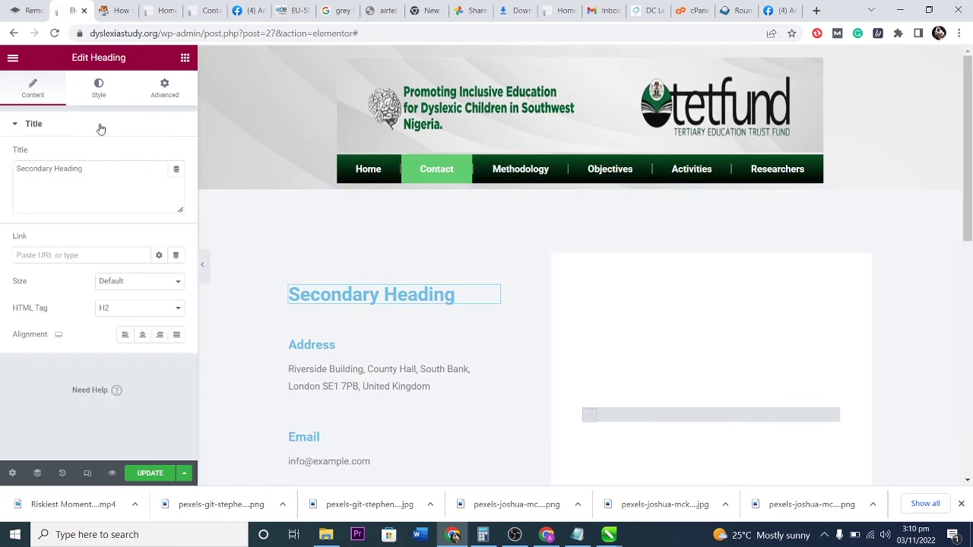
pyautogui.click(99, 93)
pyautogui.click(176, 156)
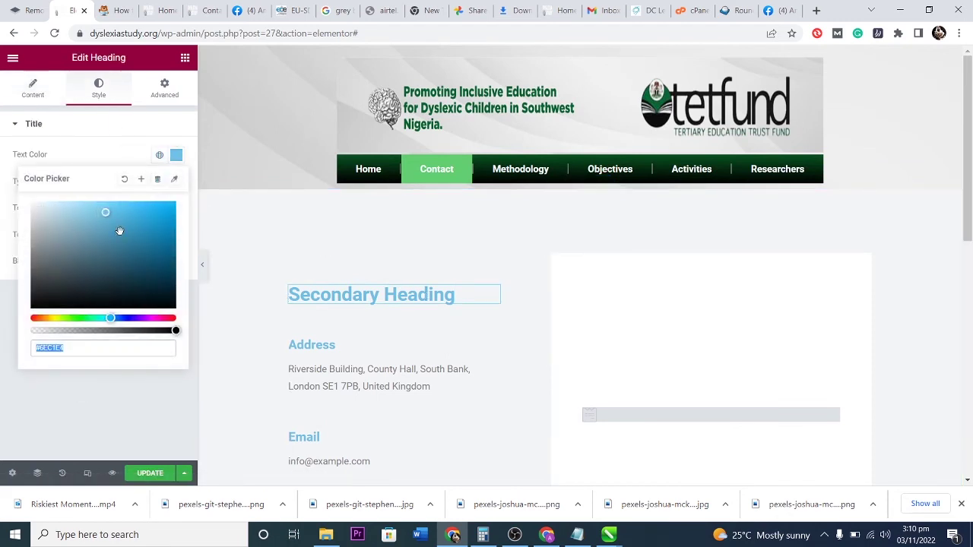
pyautogui.moveTo(123, 228); pyautogui.dragTo(3, 338)
pyautogui.click(117, 125)
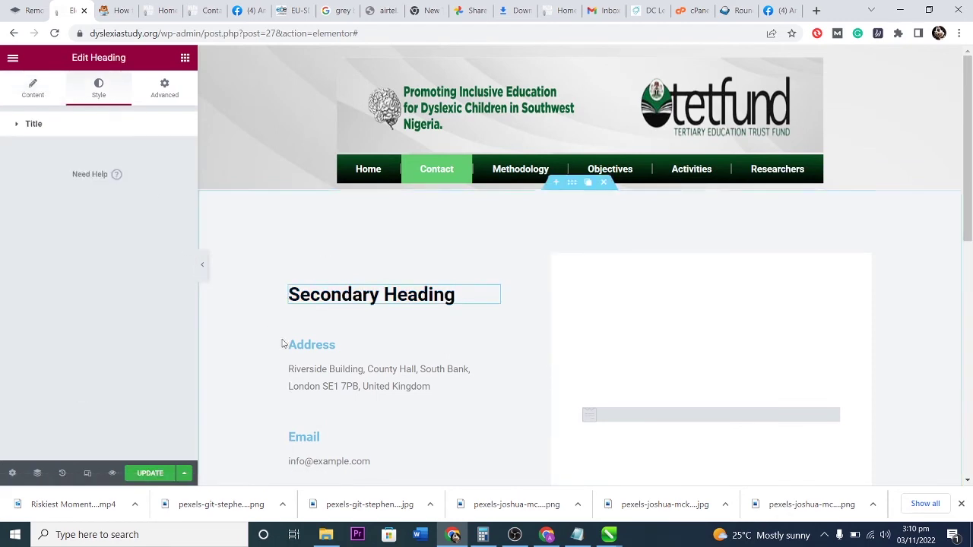
pyautogui.click(338, 346)
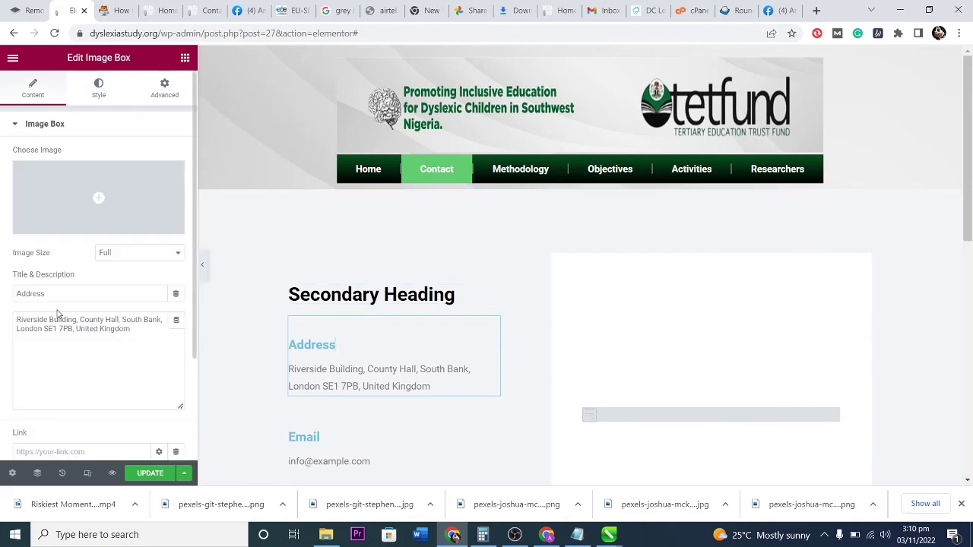
# Replace the placeholder email under the Email heading with the site's support email address.
pyautogui.moveTo(63, 297); pyautogui.dragTo(6, 300)
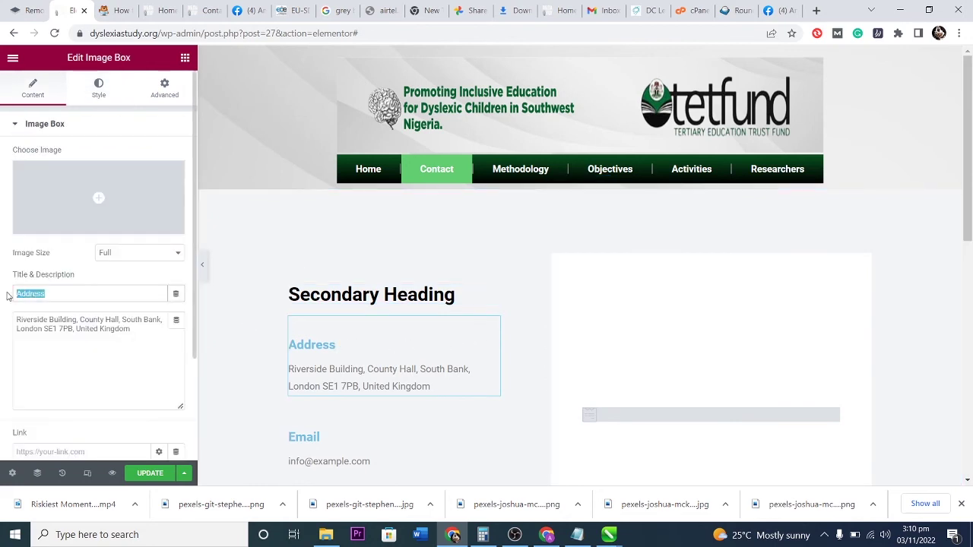
pyautogui.click(140, 337)
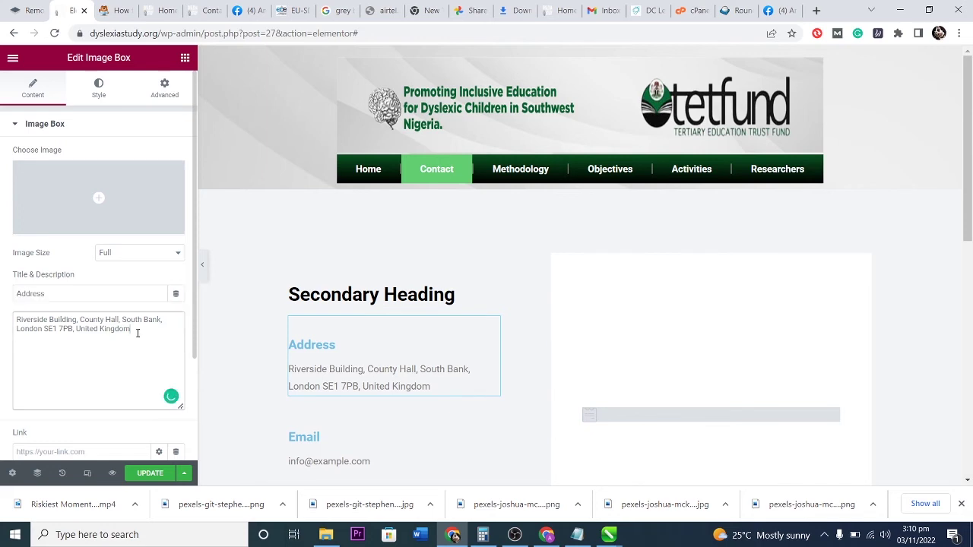
pyautogui.scroll(-2, 411, 396)
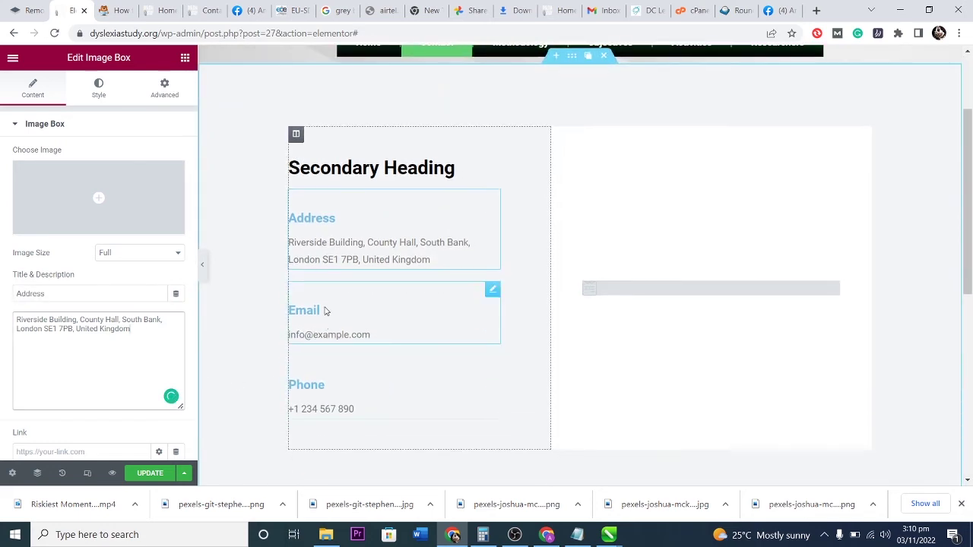
pyautogui.click(372, 335)
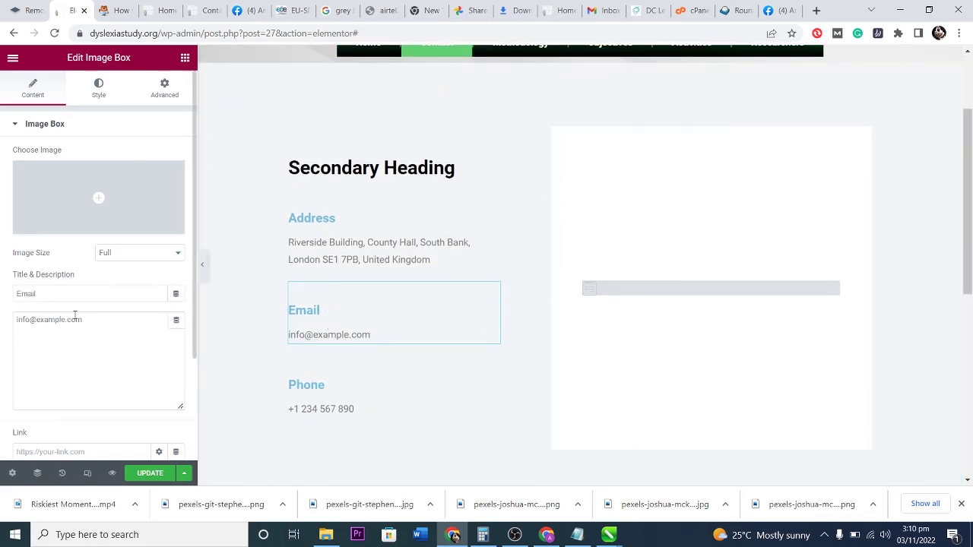
pyautogui.moveTo(86, 321); pyautogui.dragTo(11, 331)
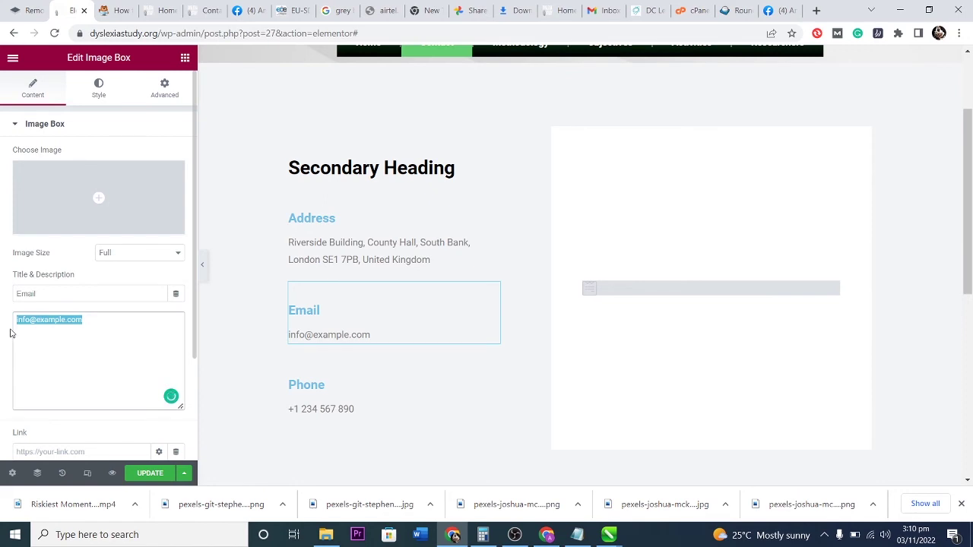
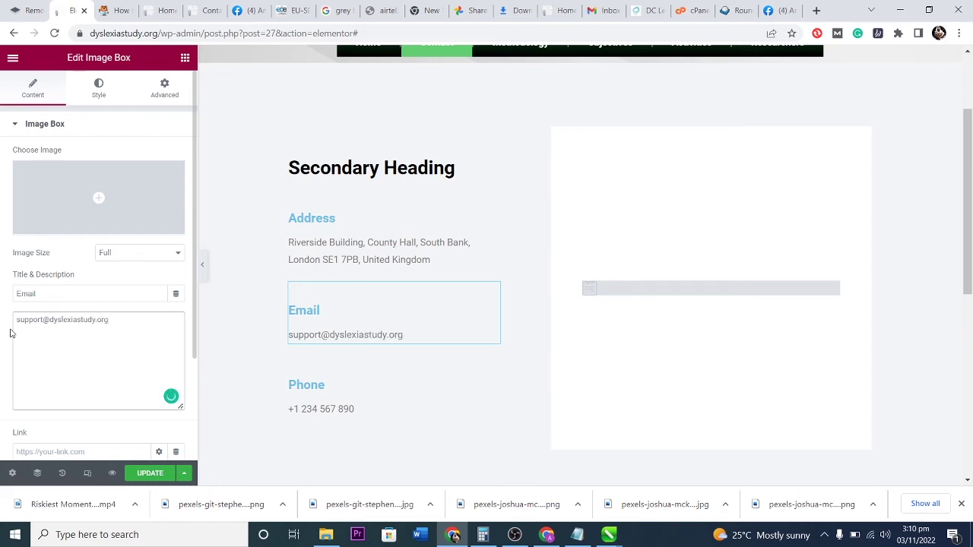
pyautogui.scroll(-2, 91, 355)
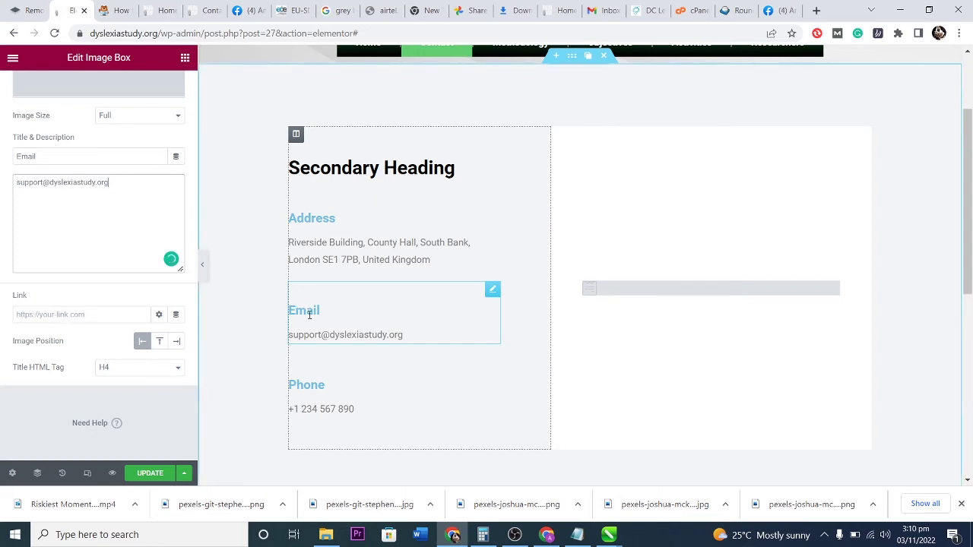
pyautogui.click(87, 314)
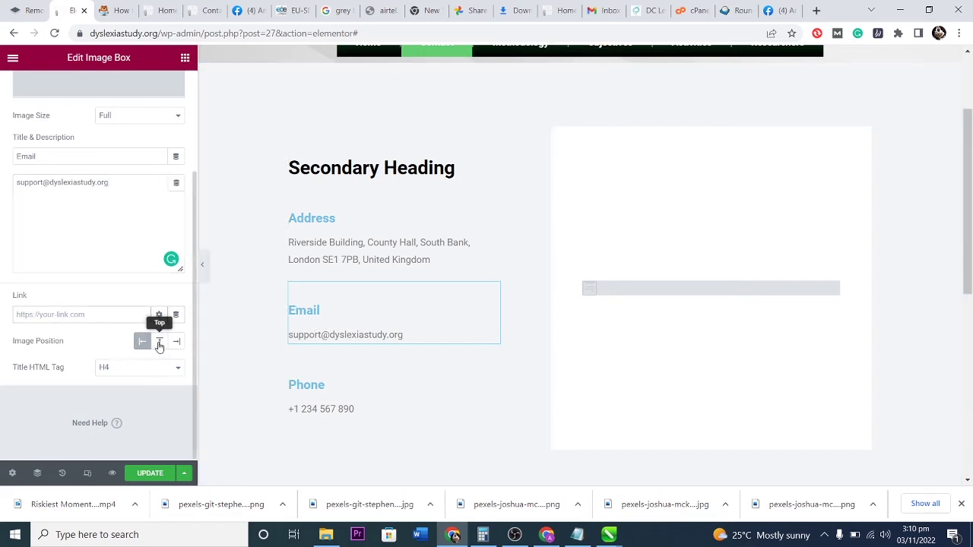
# Set the Phone image box title colour to black.
pyautogui.click(354, 409)
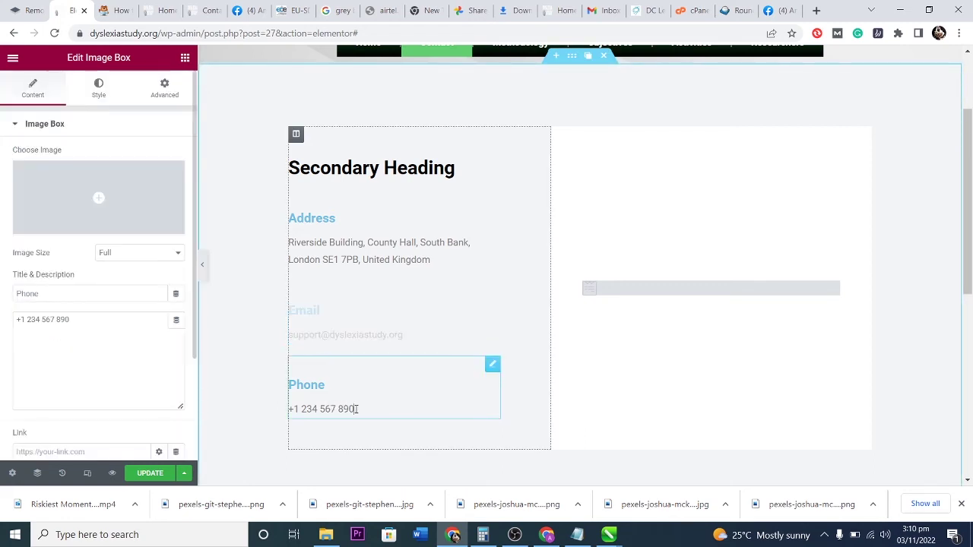
pyautogui.click(99, 88)
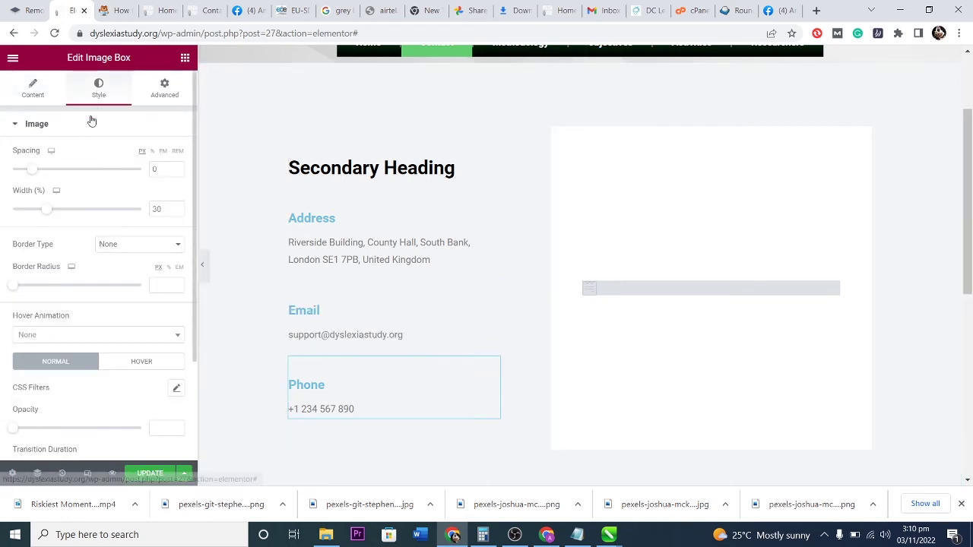
pyautogui.scroll(-3, 84, 251)
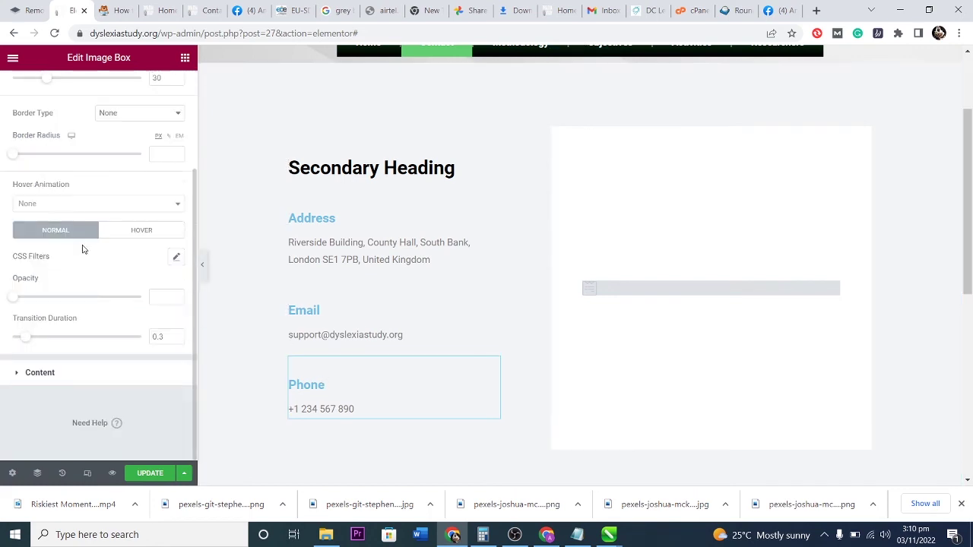
pyautogui.click(38, 373)
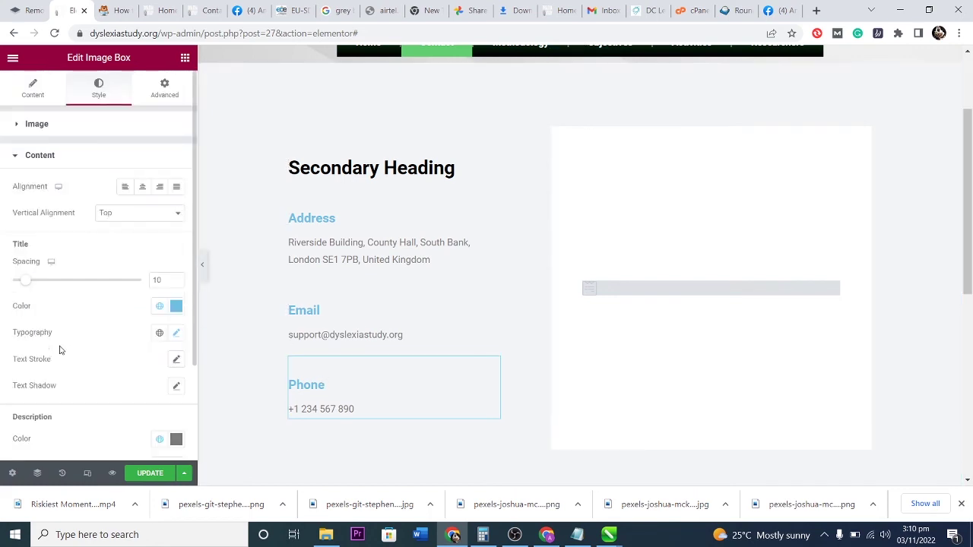
pyautogui.click(176, 305)
pyautogui.moveTo(57, 169); pyautogui.dragTo(2, 263)
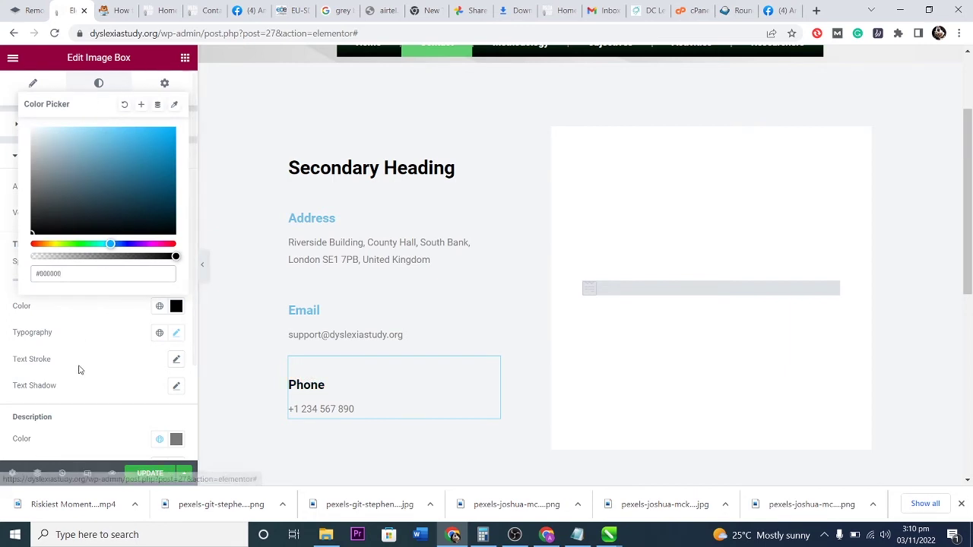
pyautogui.click(95, 290)
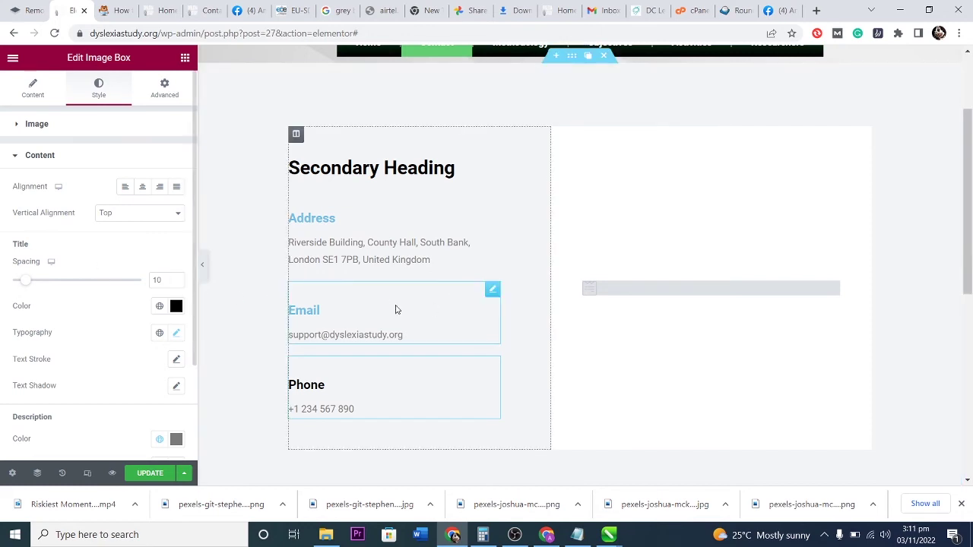
# Set the Email image box title colour to black.
pyautogui.click(492, 290)
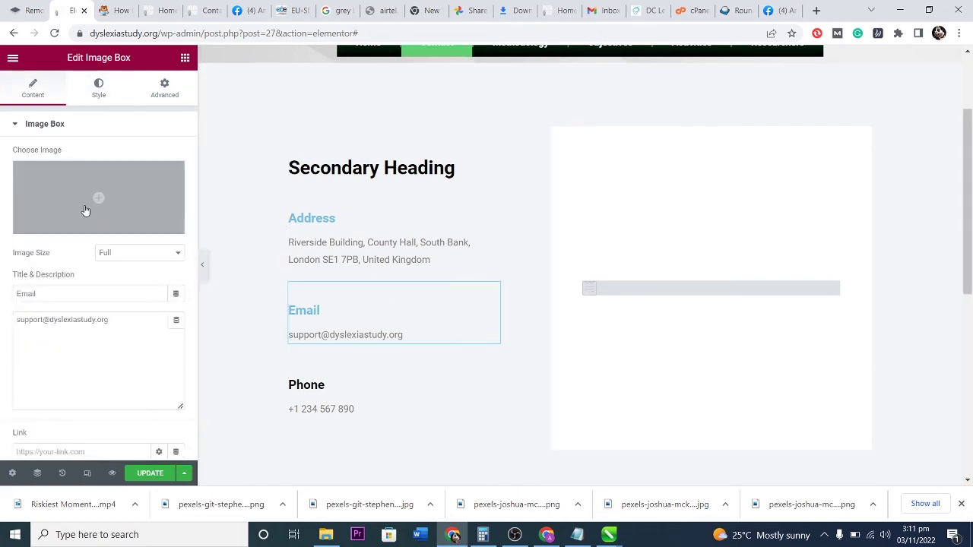
pyautogui.click(98, 84)
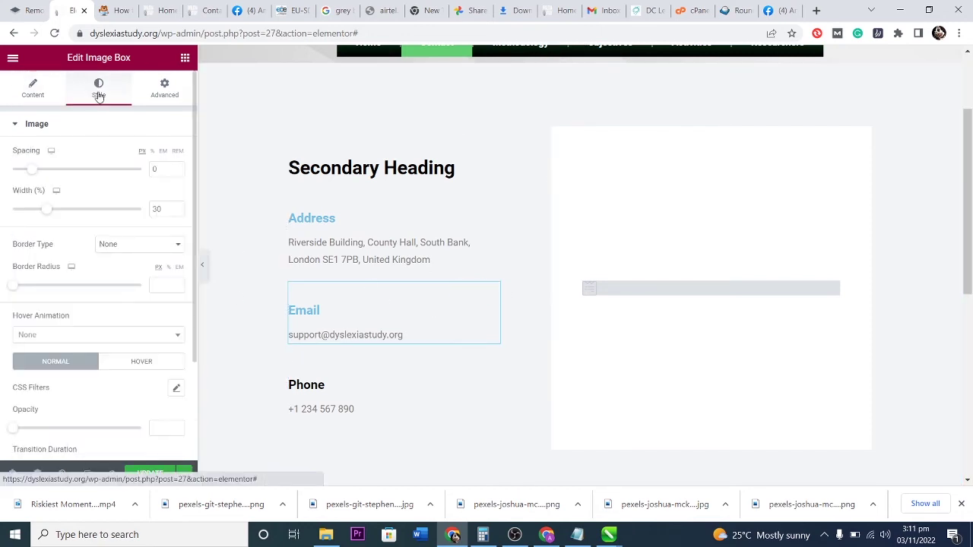
pyautogui.scroll(-2, 129, 313)
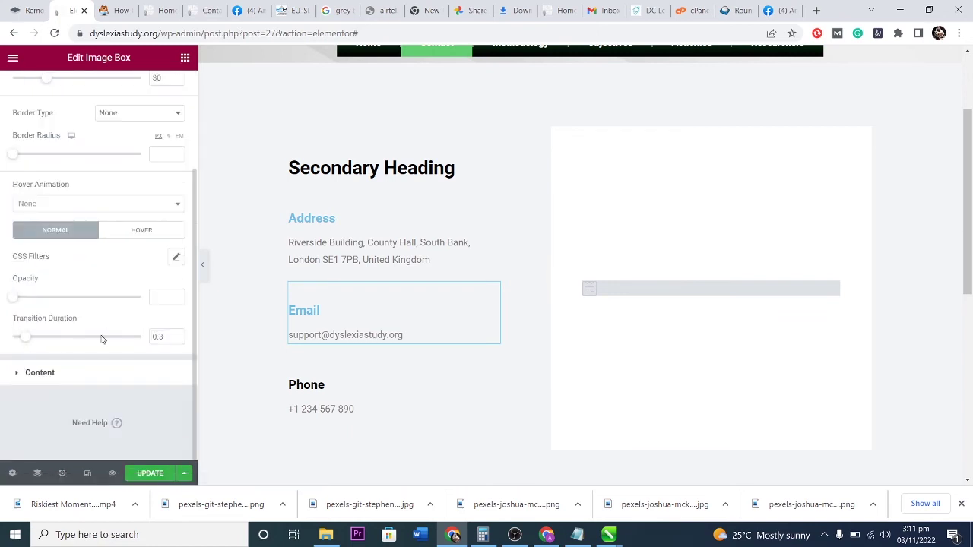
pyautogui.click(42, 372)
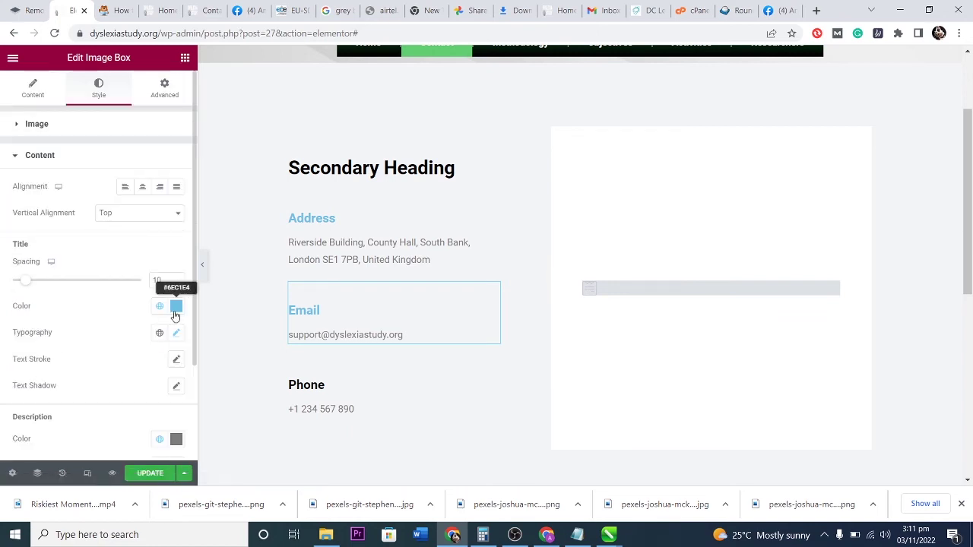
pyautogui.click(175, 306)
pyautogui.moveTo(55, 199); pyautogui.dragTo(47, 237)
pyautogui.click(126, 364)
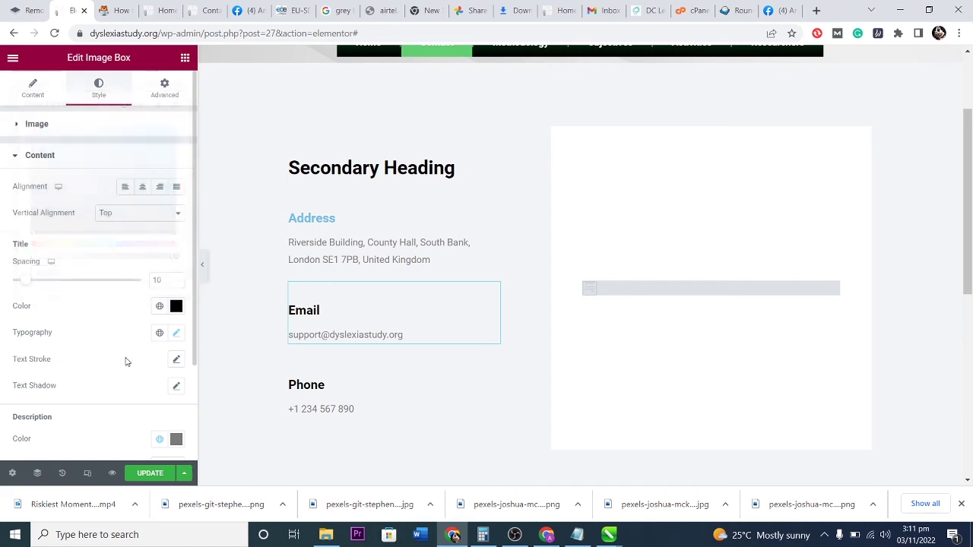
# Set the Address image box title colour to black (#000000).
pyautogui.click(336, 218)
pyautogui.click(94, 88)
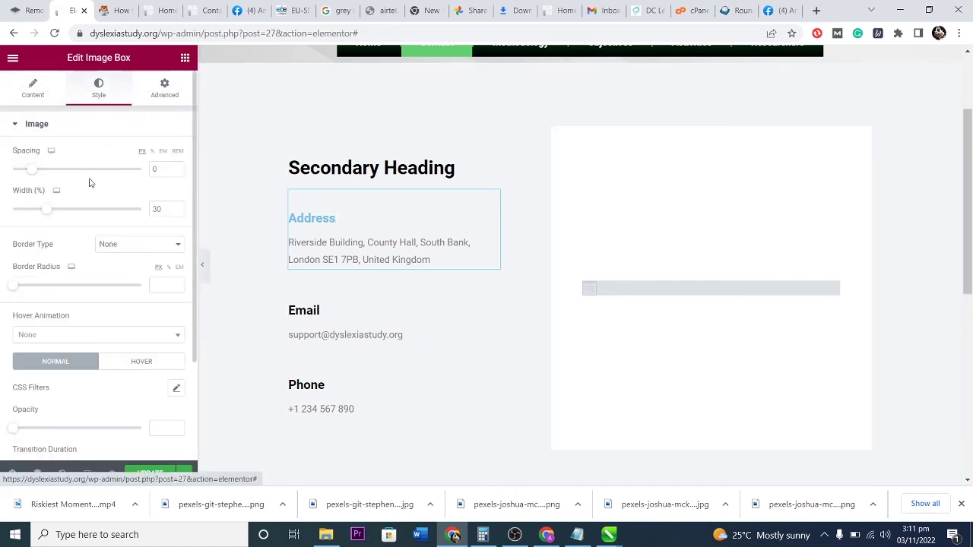
pyautogui.scroll(-2, 68, 403)
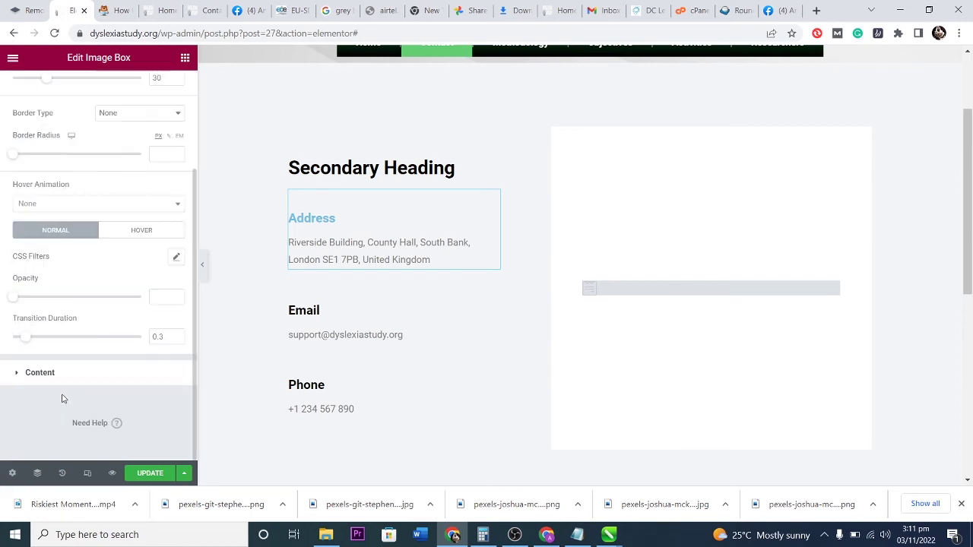
pyautogui.click(17, 373)
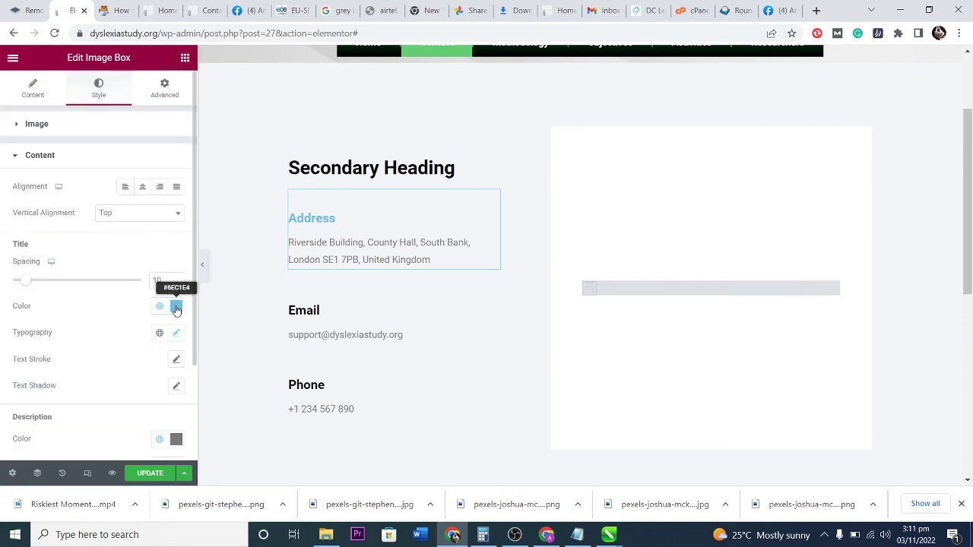
pyautogui.click(175, 307)
pyautogui.moveTo(82, 185); pyautogui.dragTo(31, 236)
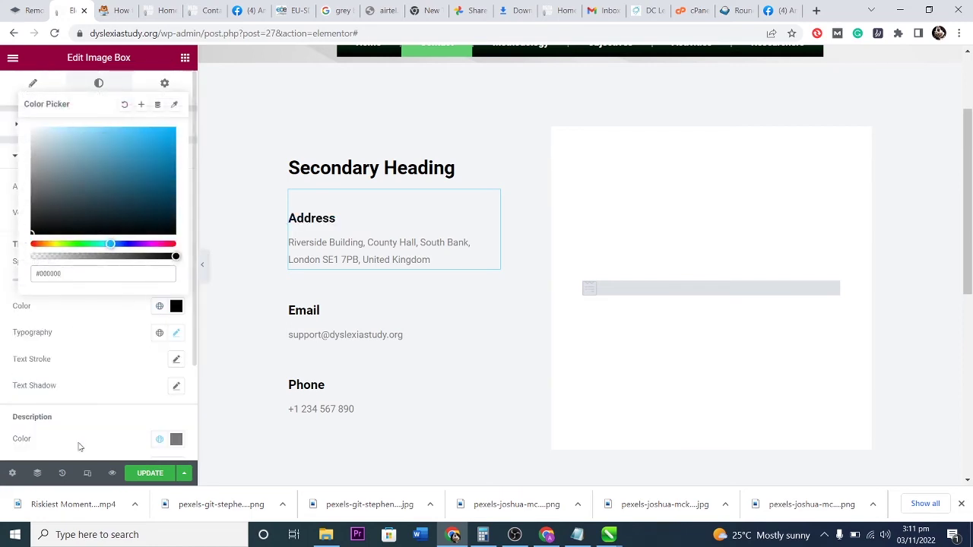
pyautogui.click(424, 139)
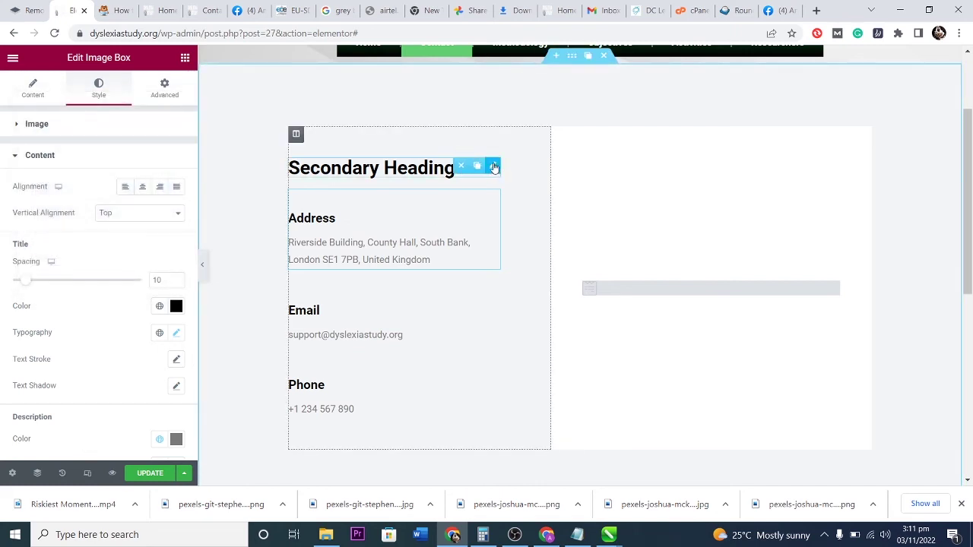
pyautogui.click(493, 166)
# Replace the heading text 'Secondary Heading' with 'Contact us'.
pyautogui.click(43, 80)
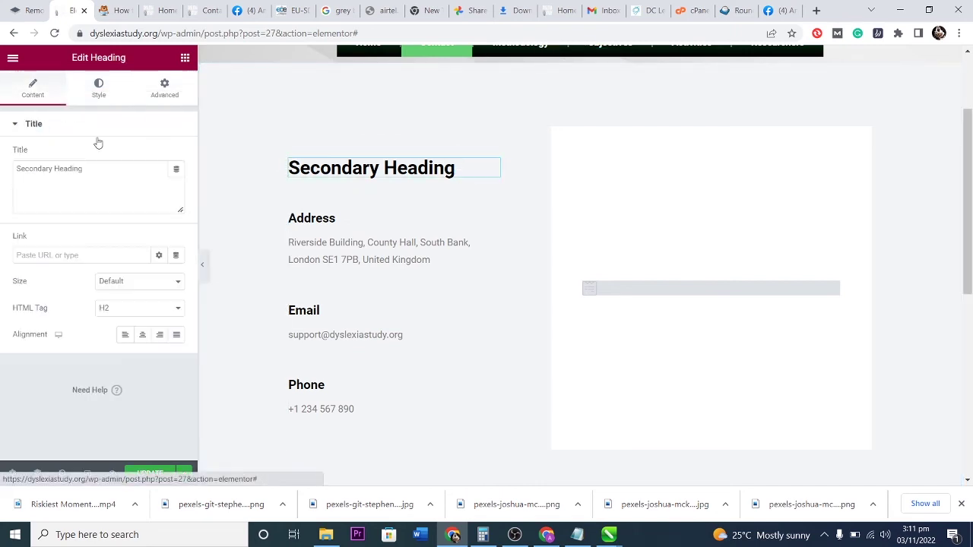
pyautogui.moveTo(91, 168); pyautogui.dragTo(2, 174)
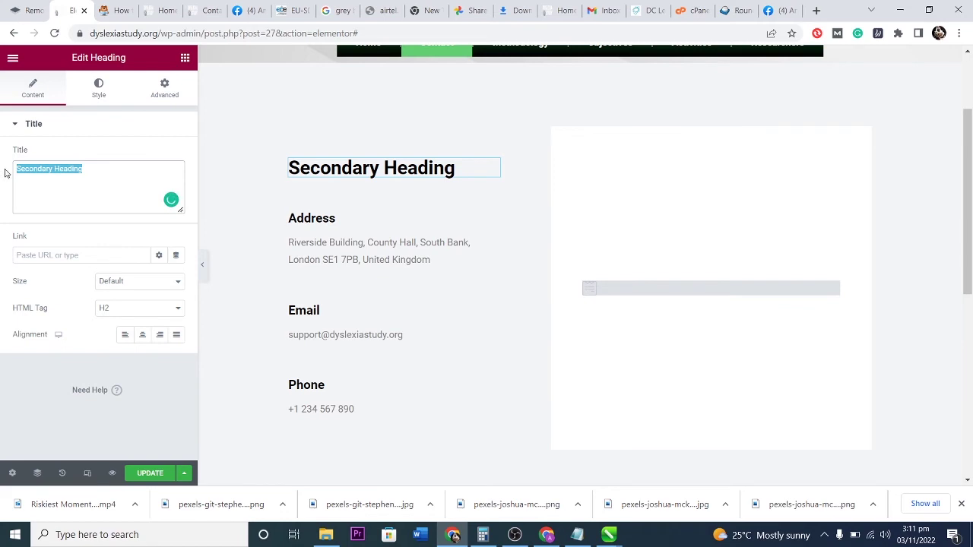
pyautogui.write('Contact us')
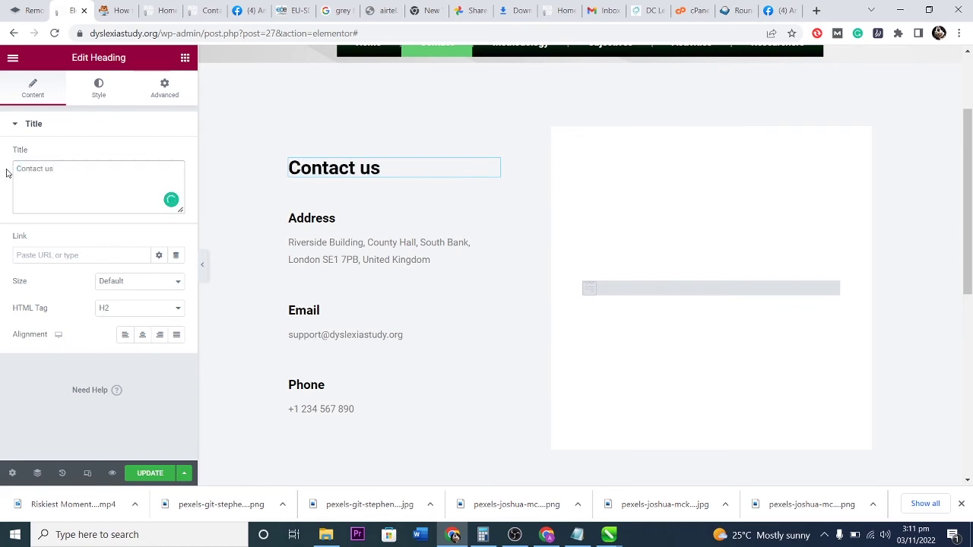
pyautogui.click(833, 289)
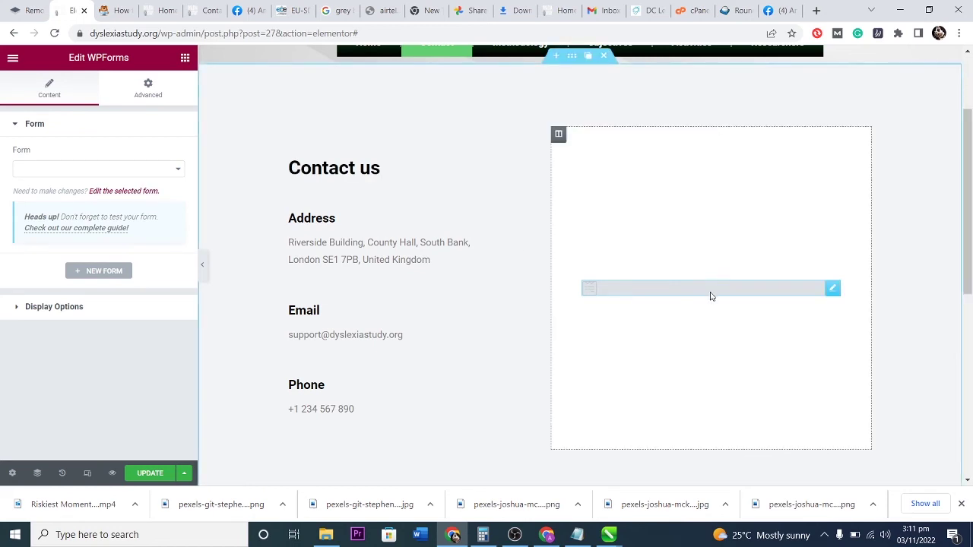
# Name the form 'New Form' and build it from the Simple Contact Form template.
pyautogui.click(132, 193)
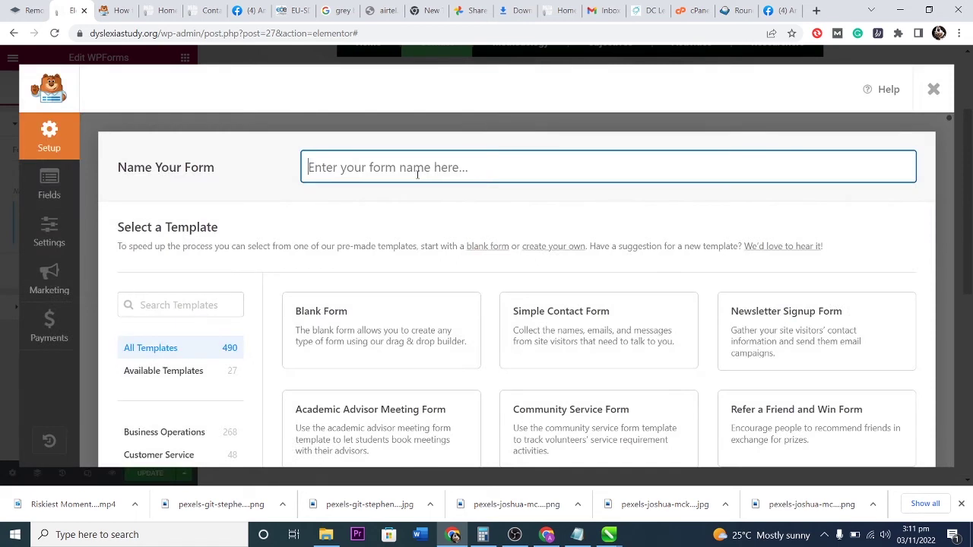
pyautogui.write('New Form')
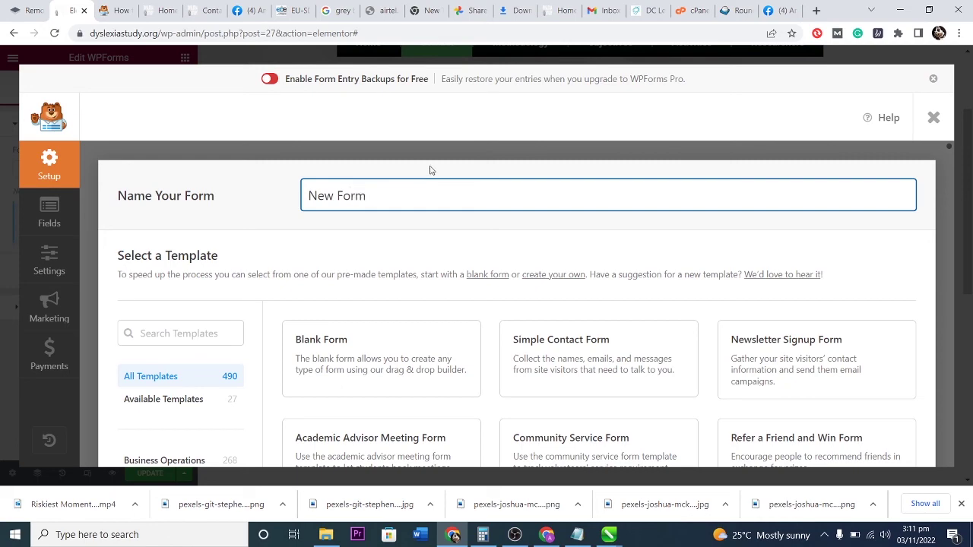
pyautogui.scroll(-2, 441, 225)
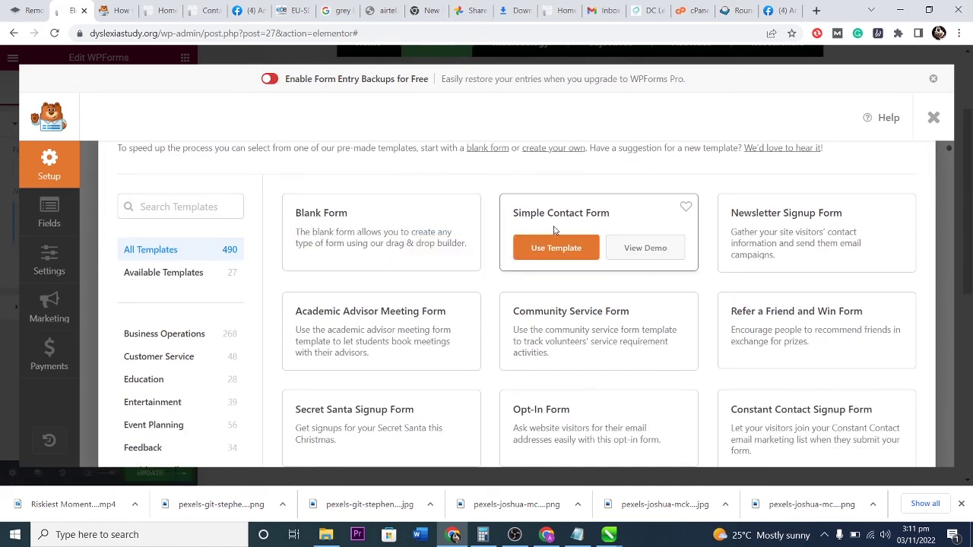
pyautogui.scroll(-15, 586, 223)
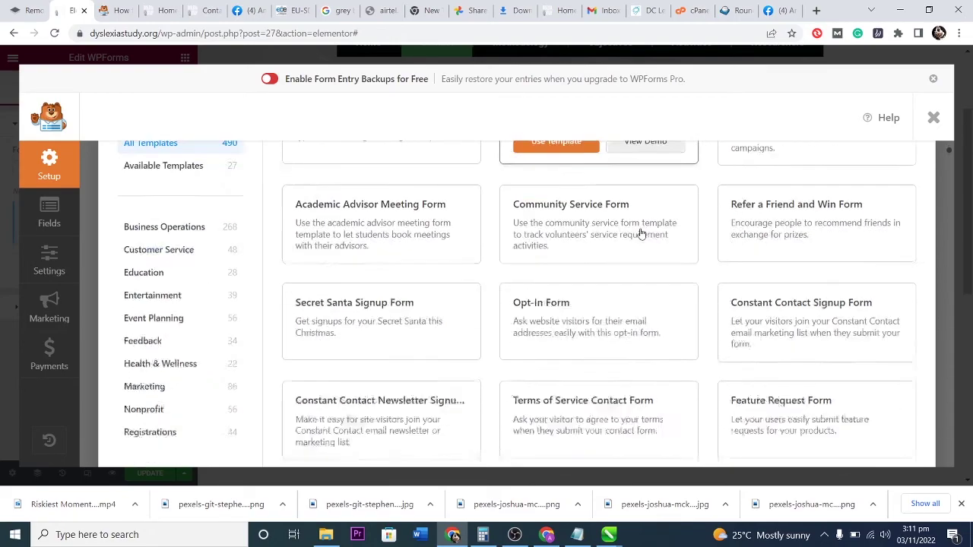
pyautogui.scroll(10, 599, 236)
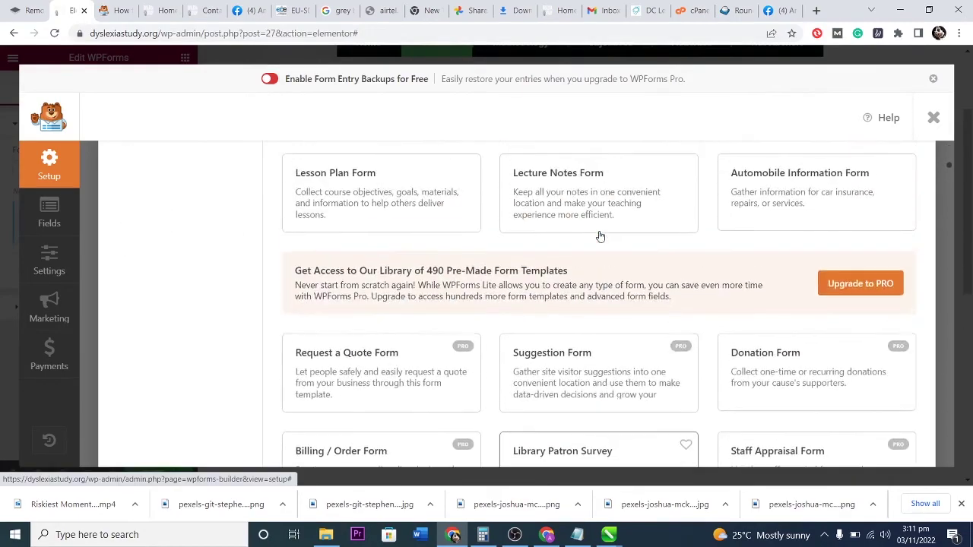
pyautogui.scroll(5, 443, 209)
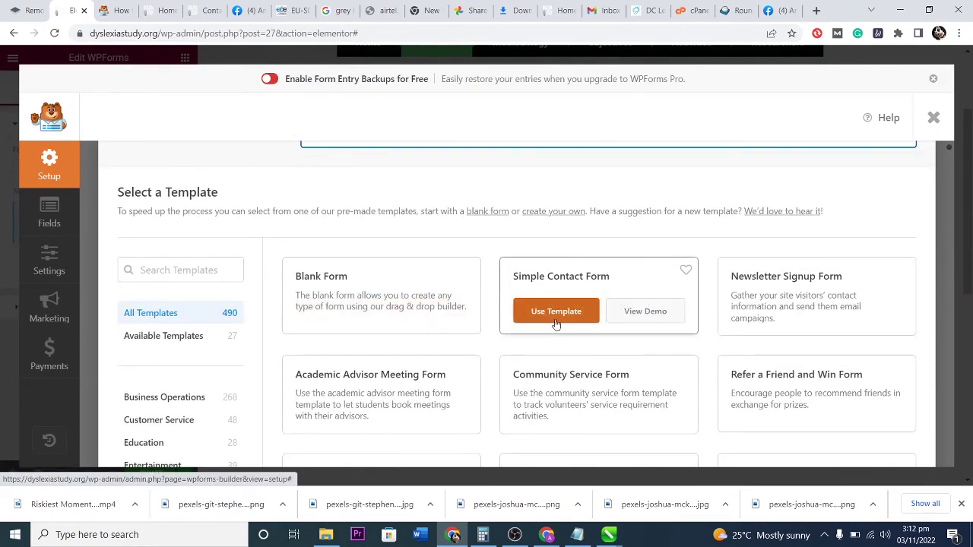
pyautogui.click(553, 311)
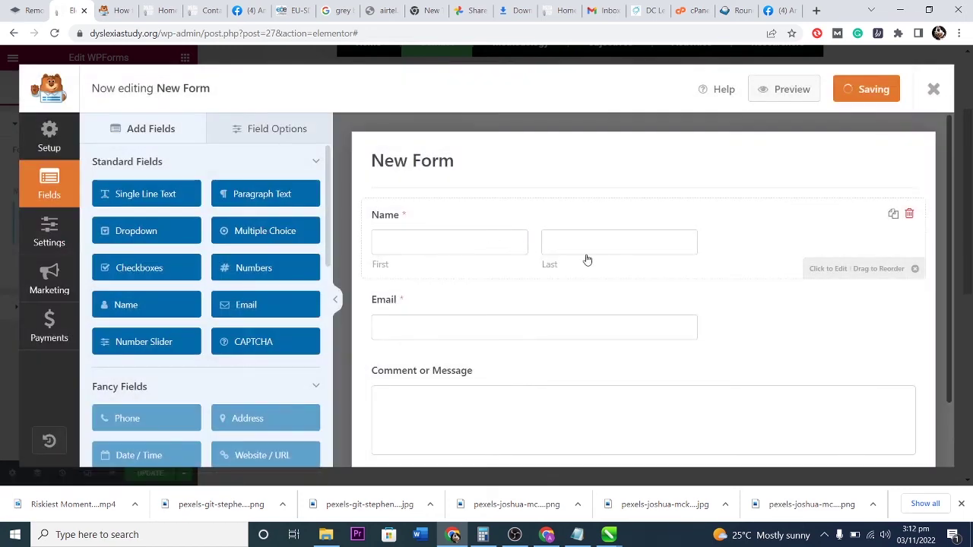
# Add a multiple choice field 'Favourite Animal' between Name and Email, first choice Gorilla.
pyautogui.scroll(-1, 601, 258)
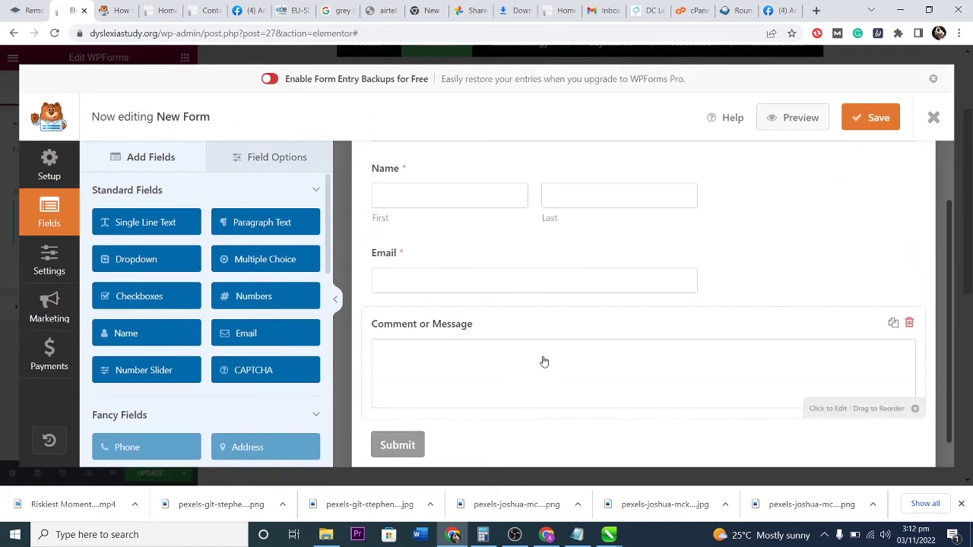
pyautogui.scroll(1, 543, 363)
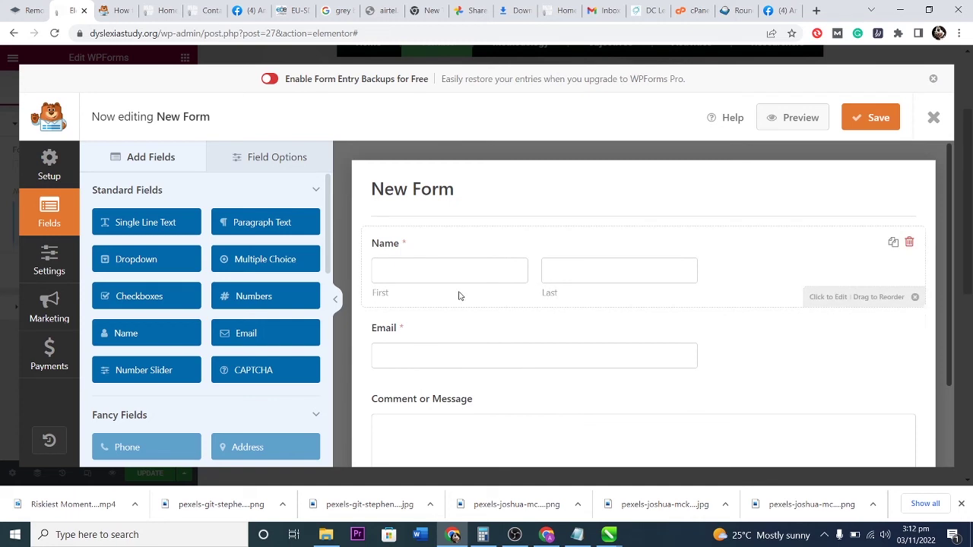
pyautogui.moveTo(259, 259); pyautogui.dragTo(398, 326)
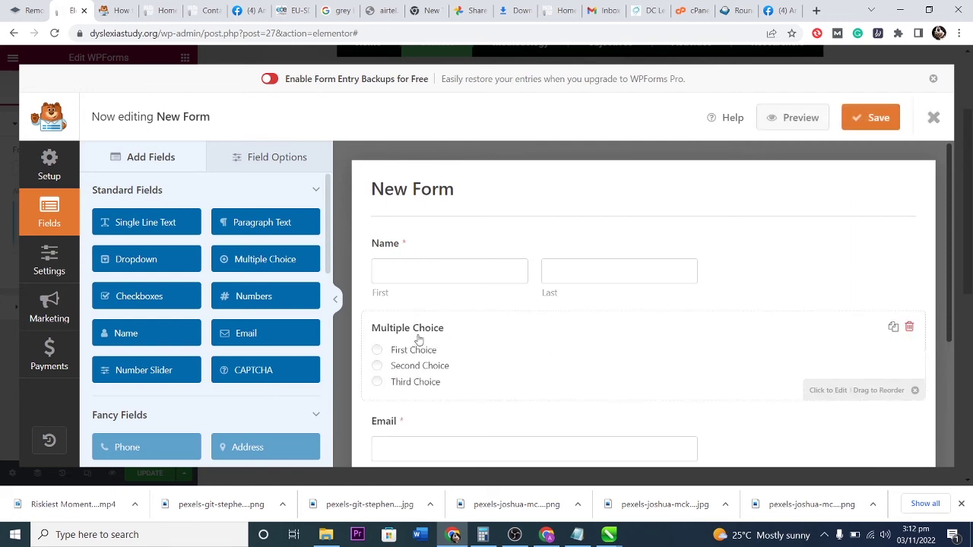
pyautogui.click(446, 332)
pyautogui.moveTo(235, 265); pyautogui.dragTo(48, 260)
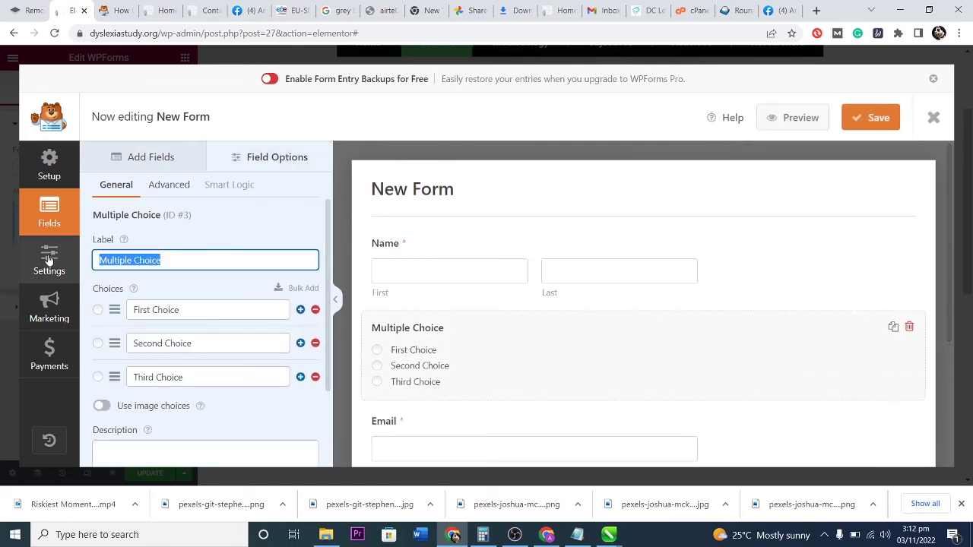
pyautogui.write('Favourite')
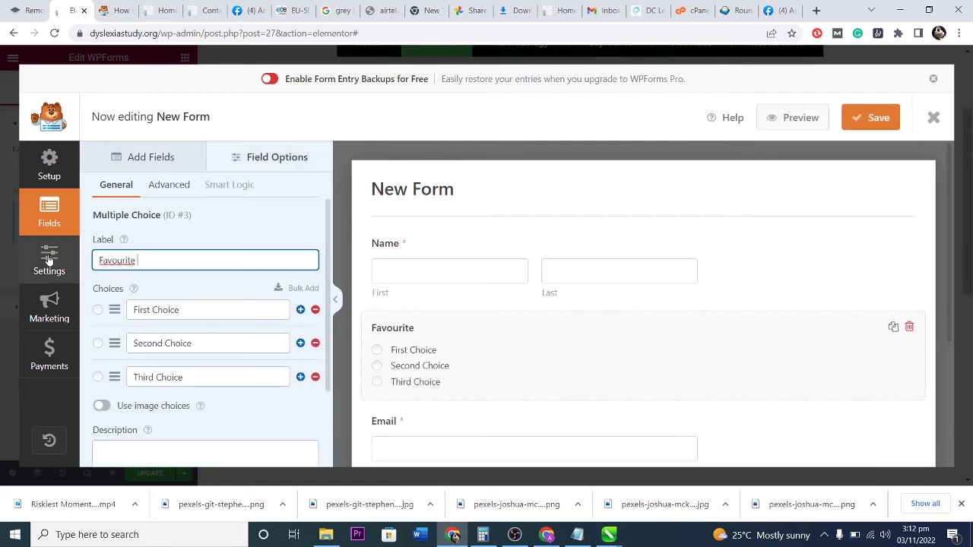
pyautogui.write(' Animal')
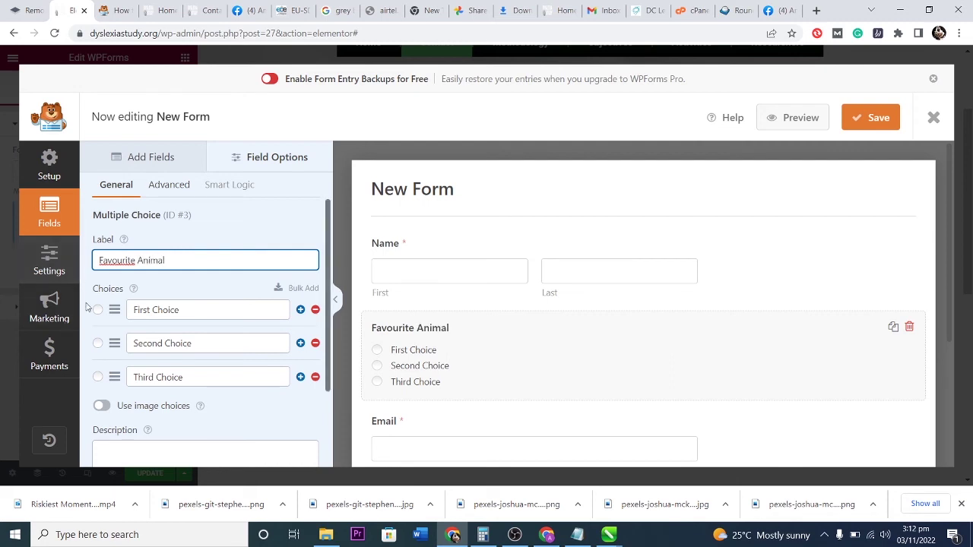
pyautogui.moveTo(219, 311); pyautogui.dragTo(133, 311)
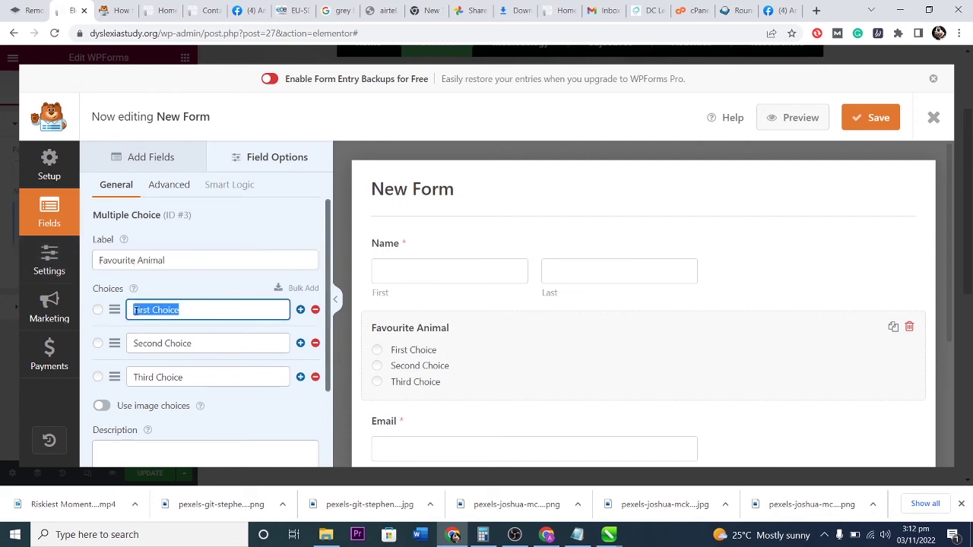
pyautogui.write('SNake')
pyautogui.press('BackSpace')
pyautogui.write('Gorilla')
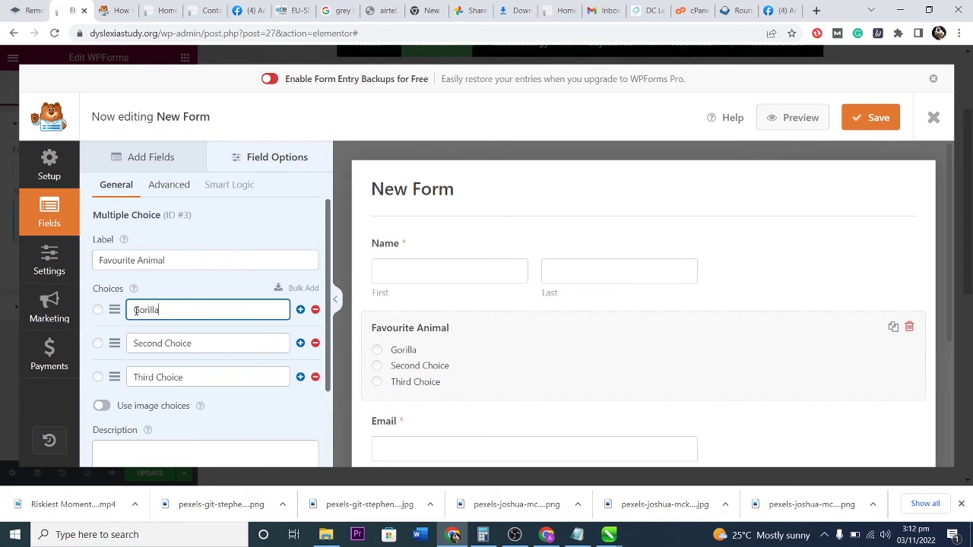
pyautogui.press('Tab')
# Rename the other choices to Lion and Mouse and add a fourth choice, Elephant.
pyautogui.moveTo(186, 340); pyautogui.dragTo(132, 341)
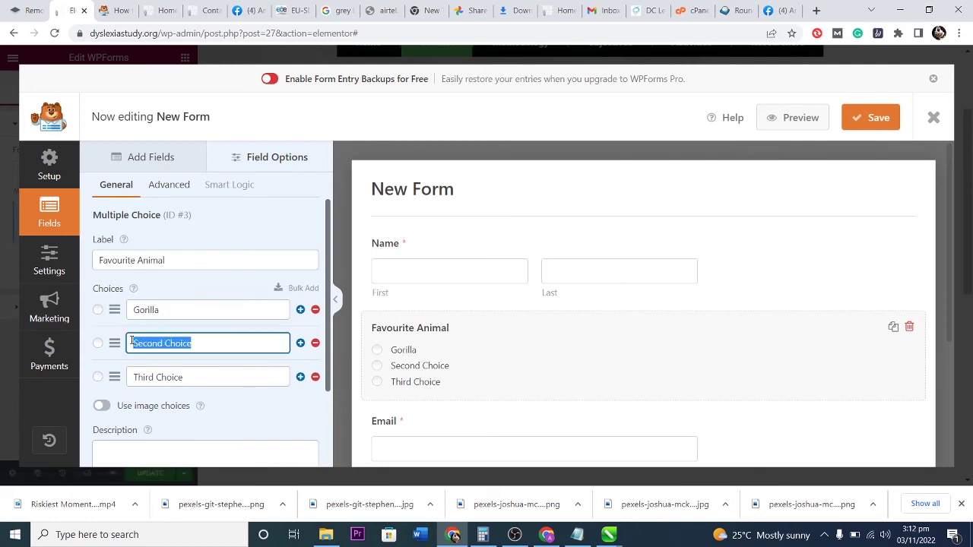
pyautogui.write('Lion')
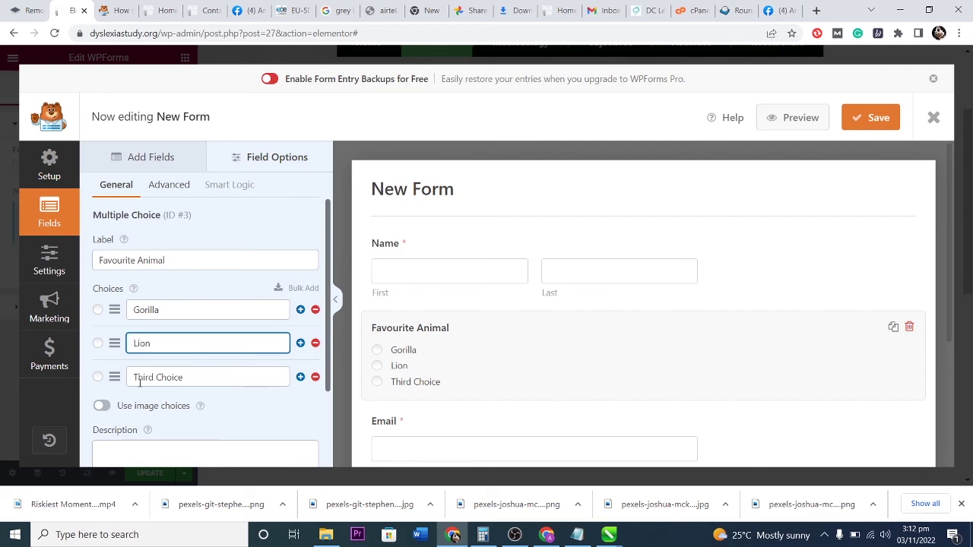
pyautogui.click(301, 377)
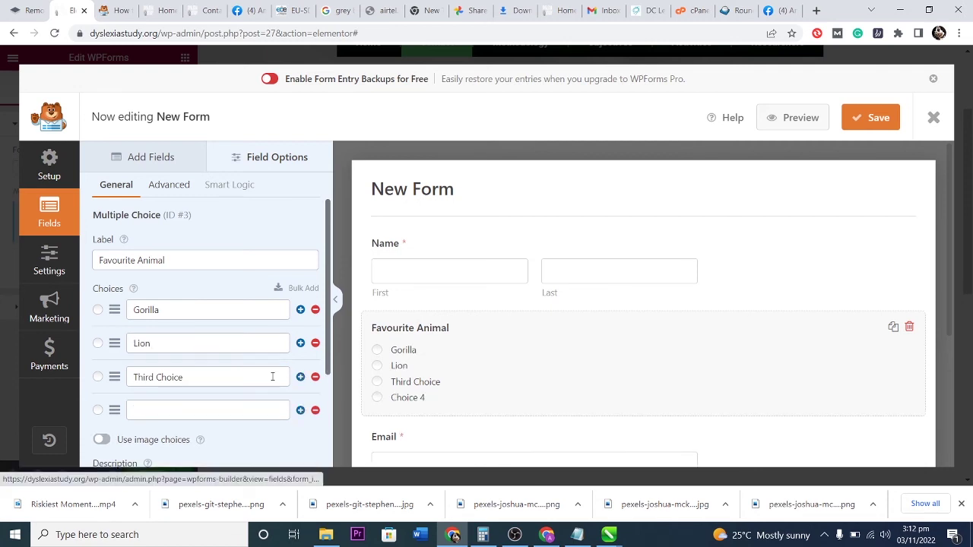
pyautogui.click(164, 403)
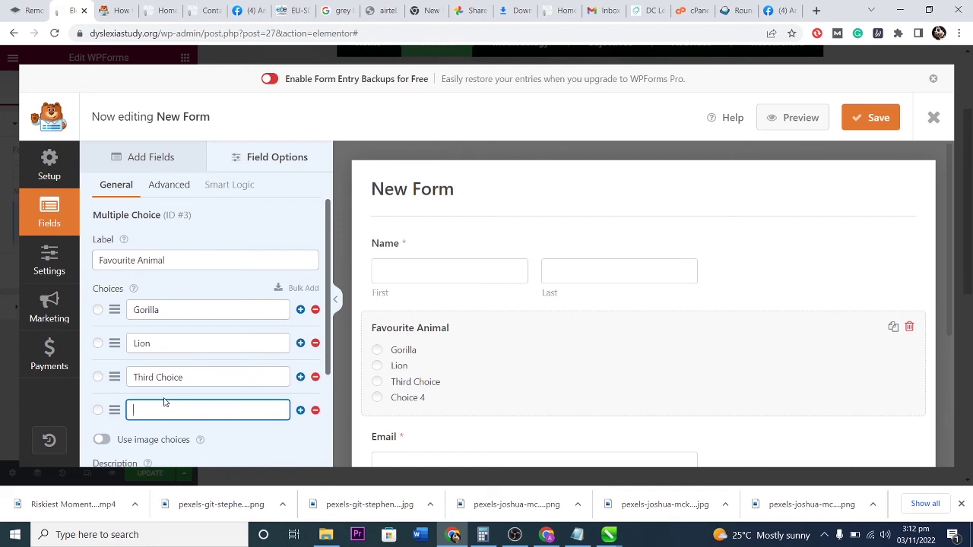
pyautogui.write('Elephant')
pyautogui.moveTo(217, 372); pyautogui.dragTo(131, 377)
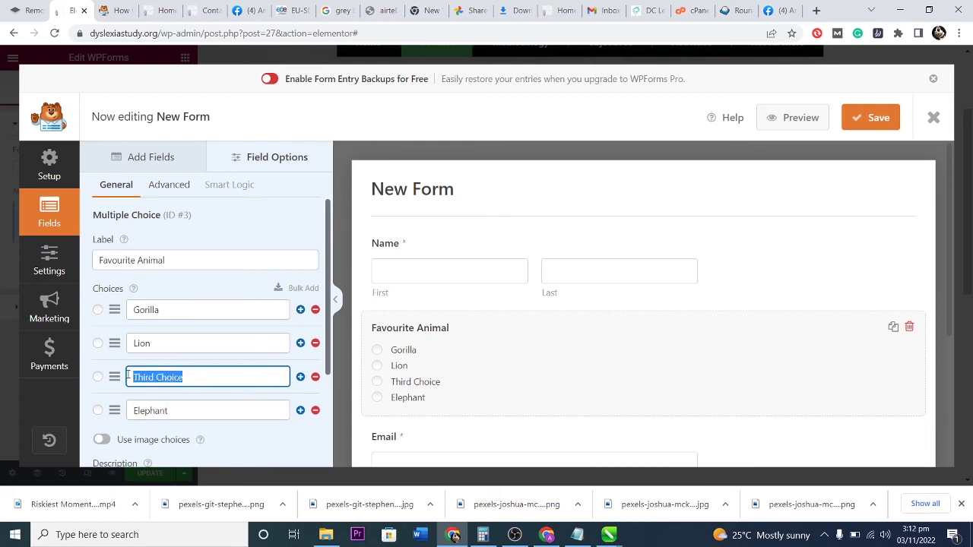
pyautogui.write('Mouse')
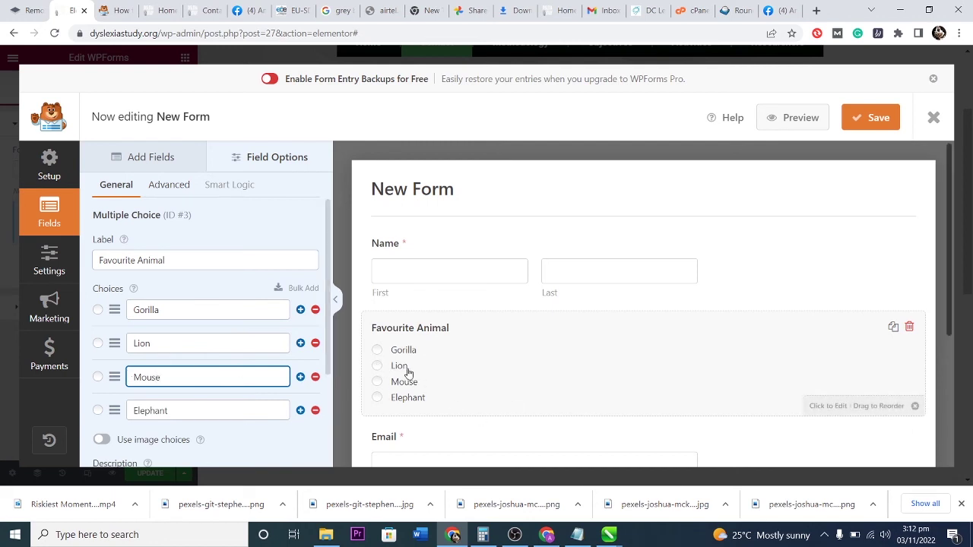
# Keep Gorilla as default, turn on image choices with a cat photo for Gorilla, then delete the field.
pyautogui.click(98, 311)
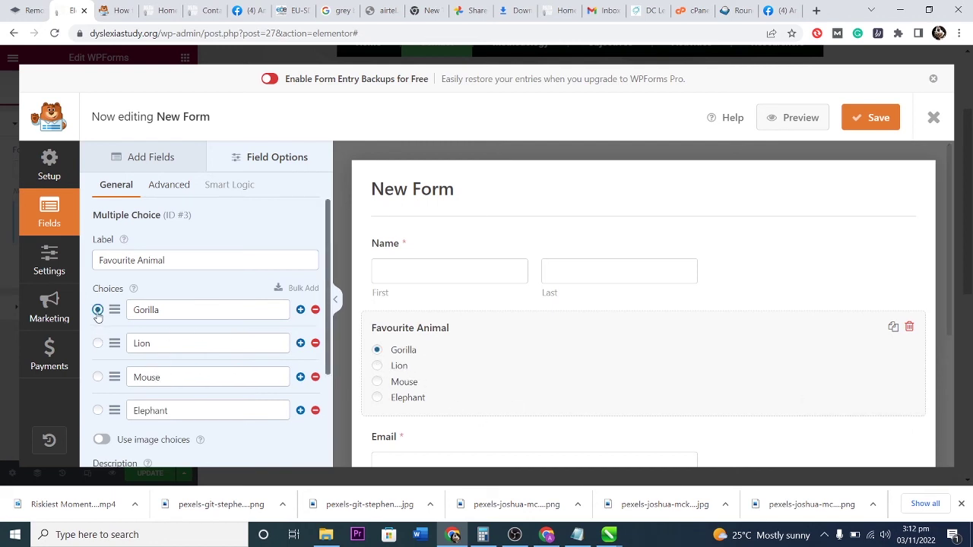
pyautogui.click(97, 343)
pyautogui.click(97, 310)
pyautogui.scroll(-1, 228, 334)
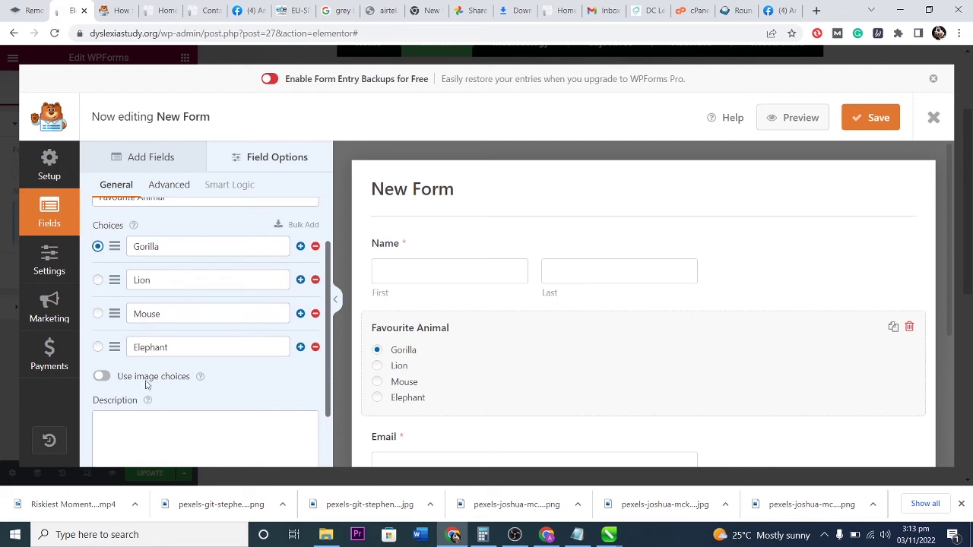
pyautogui.click(104, 377)
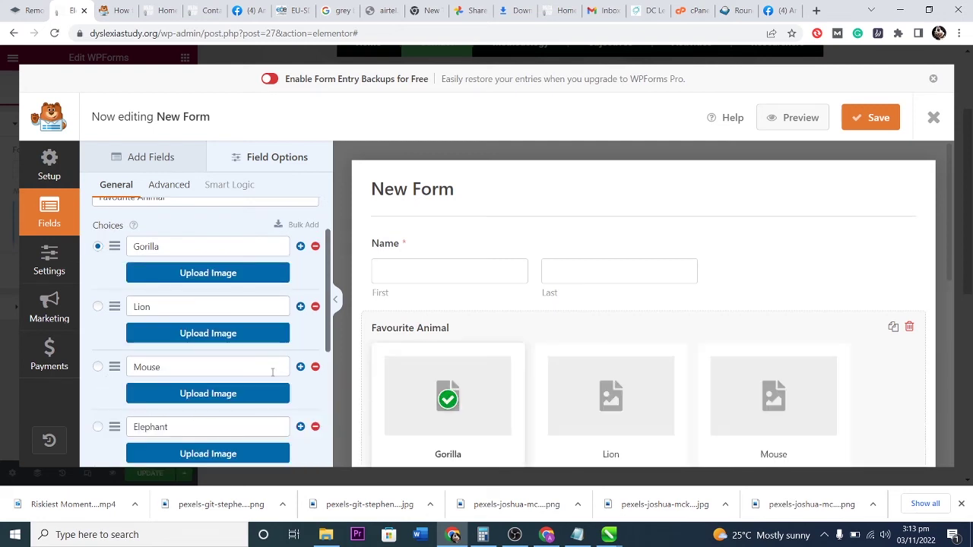
pyautogui.scroll(-2, 578, 365)
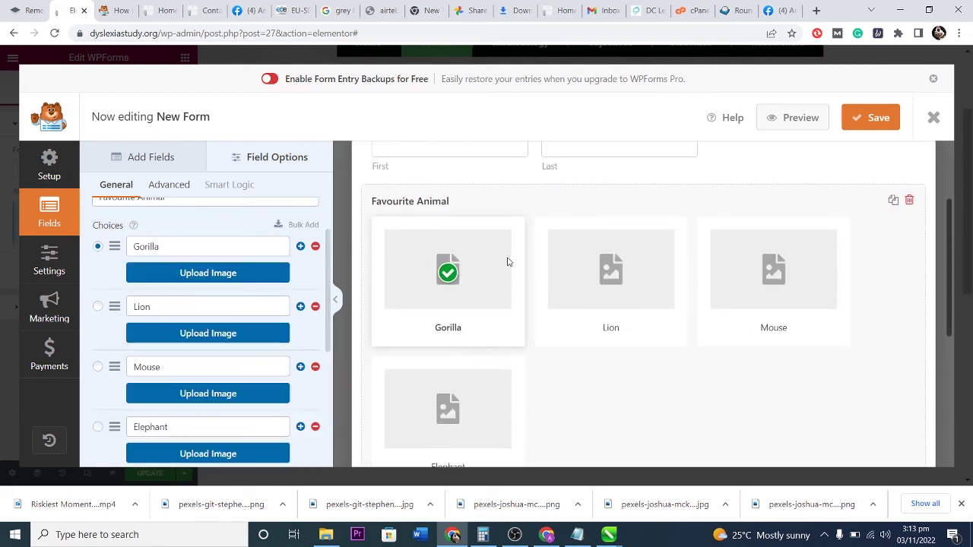
pyautogui.click(203, 272)
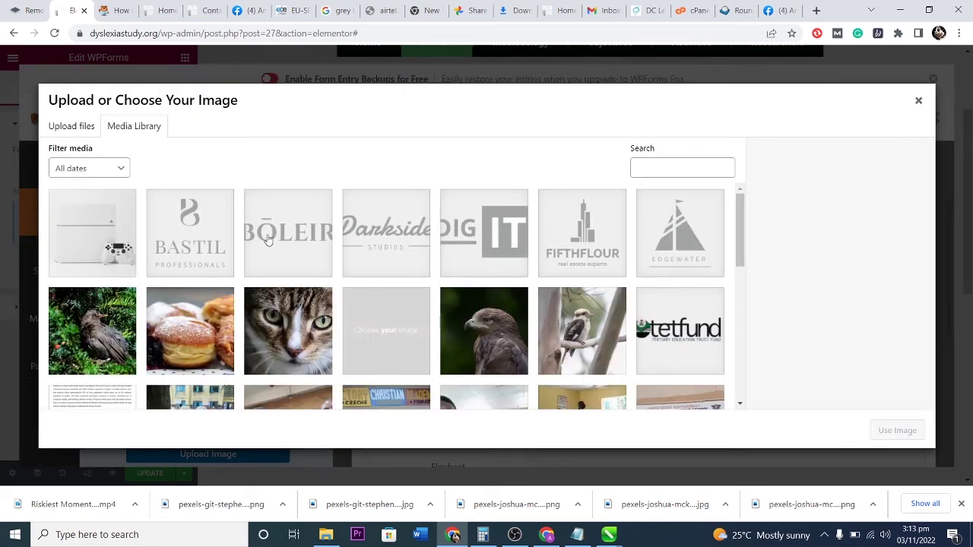
pyautogui.click(299, 313)
pyautogui.click(897, 430)
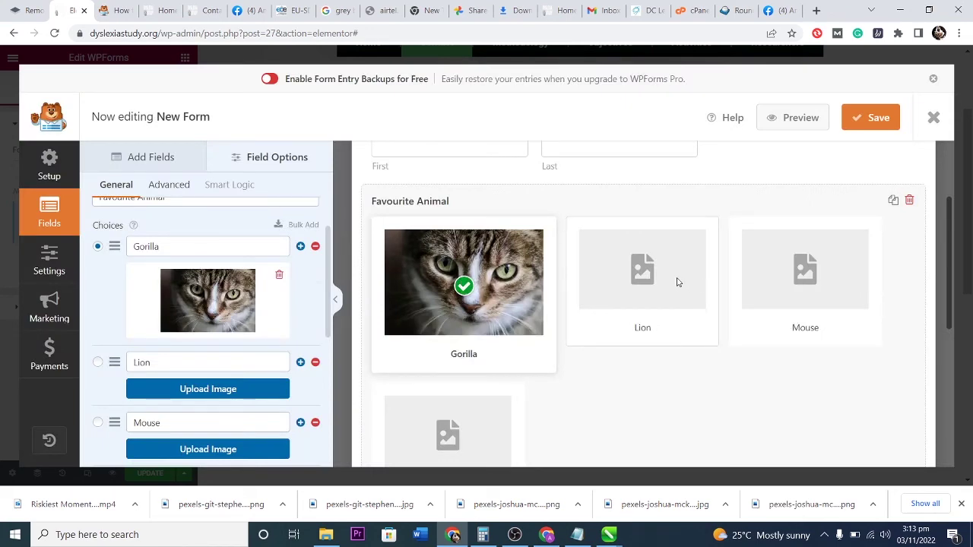
pyautogui.click(909, 200)
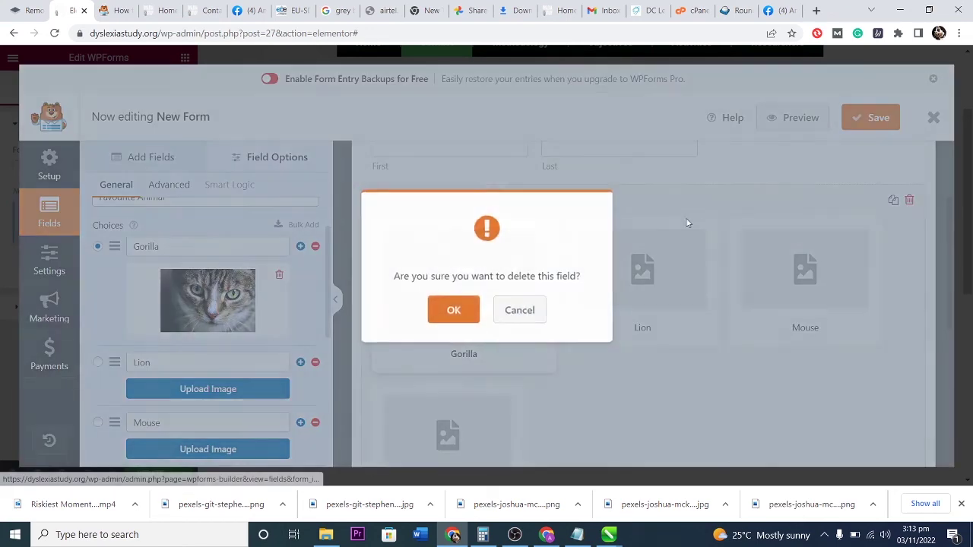
# Remove Favourite Animal and add a Paragraph Text field labelled 'What to know before reaching out'.
pyautogui.click(453, 311)
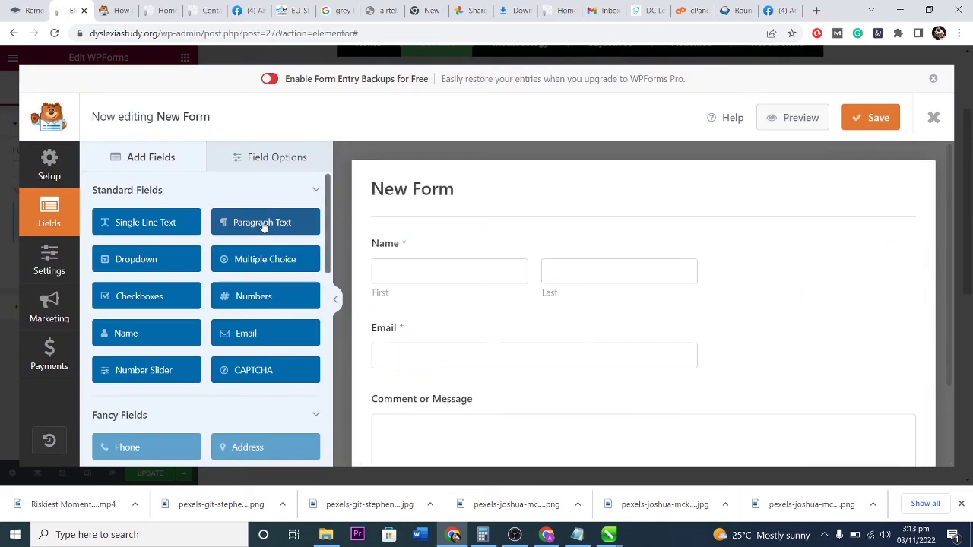
pyautogui.moveTo(378, 290); pyautogui.dragTo(448, 327)
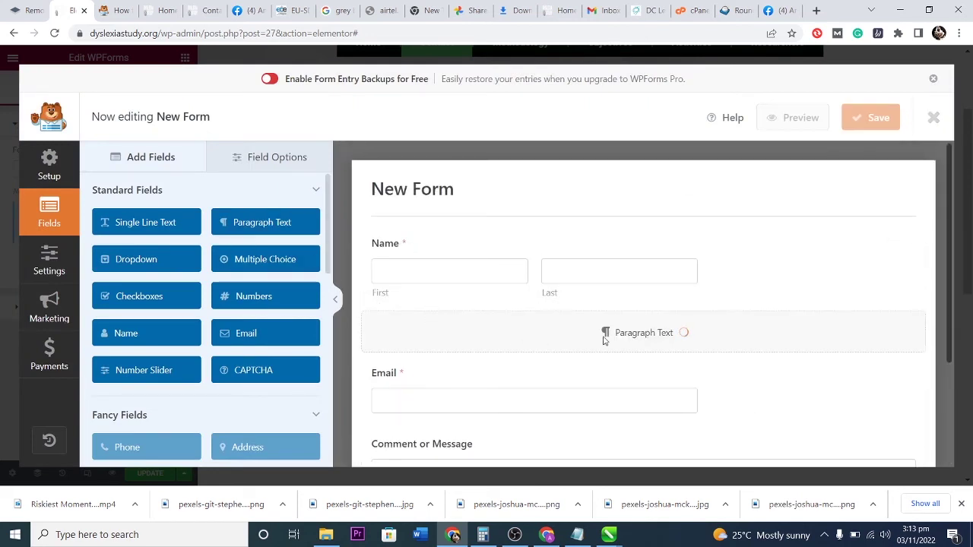
pyautogui.click(456, 373)
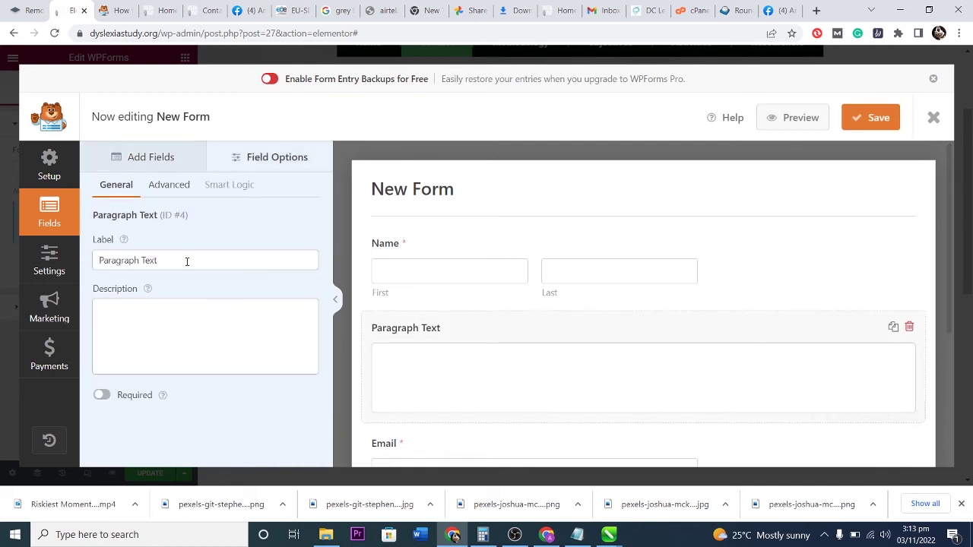
pyautogui.moveTo(182, 258); pyautogui.dragTo(79, 263)
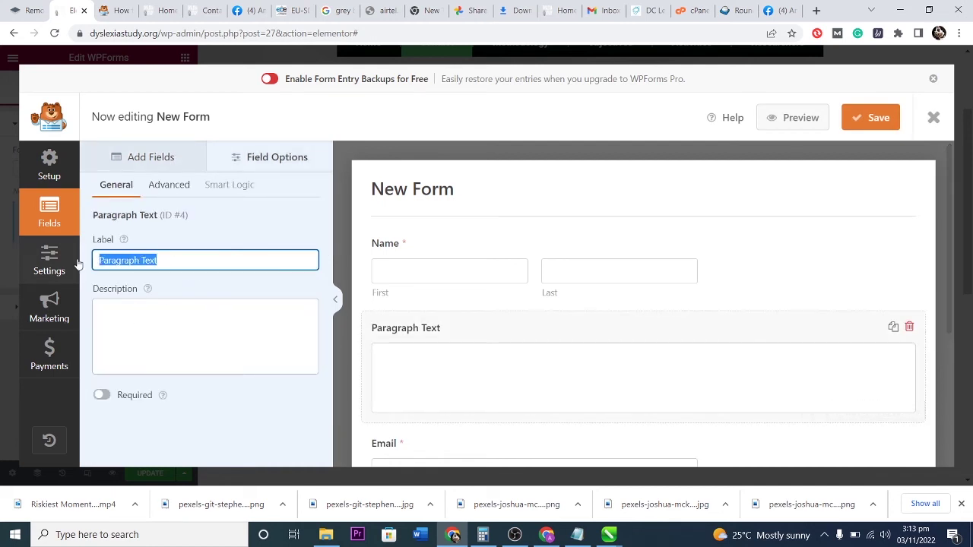
pyautogui.write('What to know before reaching out')
# Relabel the paragraph field 'We'd like to know your thought on…' and then delete it.
pyautogui.click(137, 320)
pyautogui.write('You')
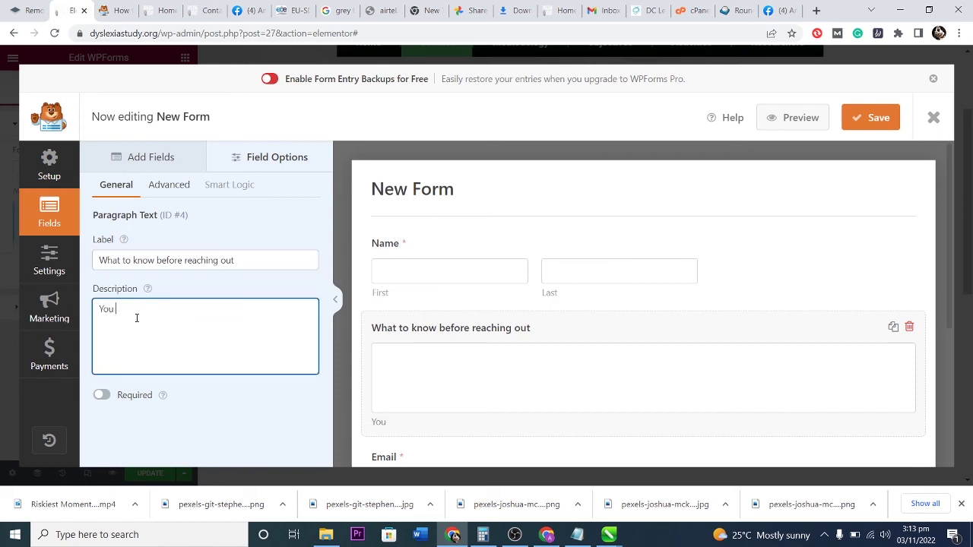
pyautogui.press('BackSpace')
pyautogui.press('BackSpace')
pyautogui.press('BackSpace')
pyautogui.press('BackSpace')
pyautogui.press('BackSpace')
pyautogui.press('BackSpace')
pyautogui.press('BackSpace')
pyautogui.moveTo(240, 258); pyautogui.dragTo(61, 261)
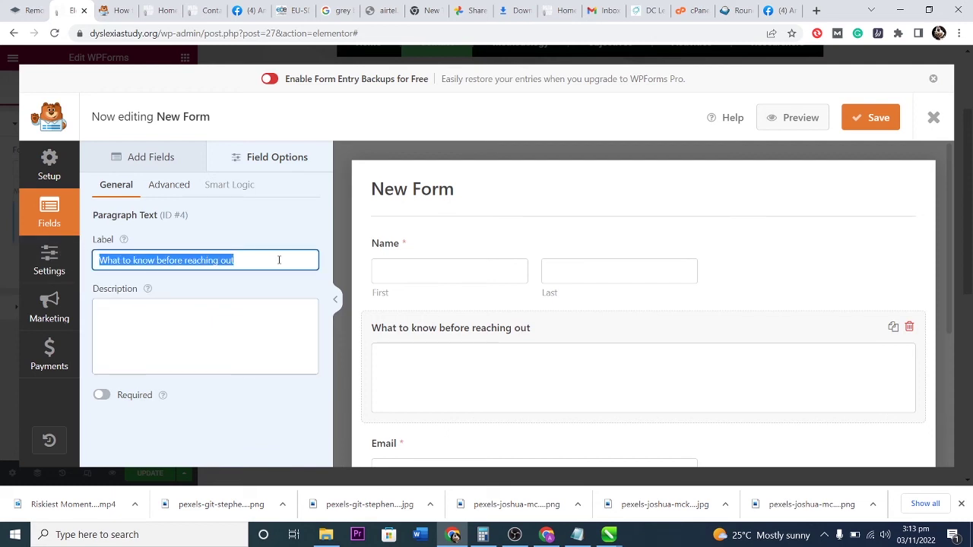
pyautogui.write("We'd like to k")
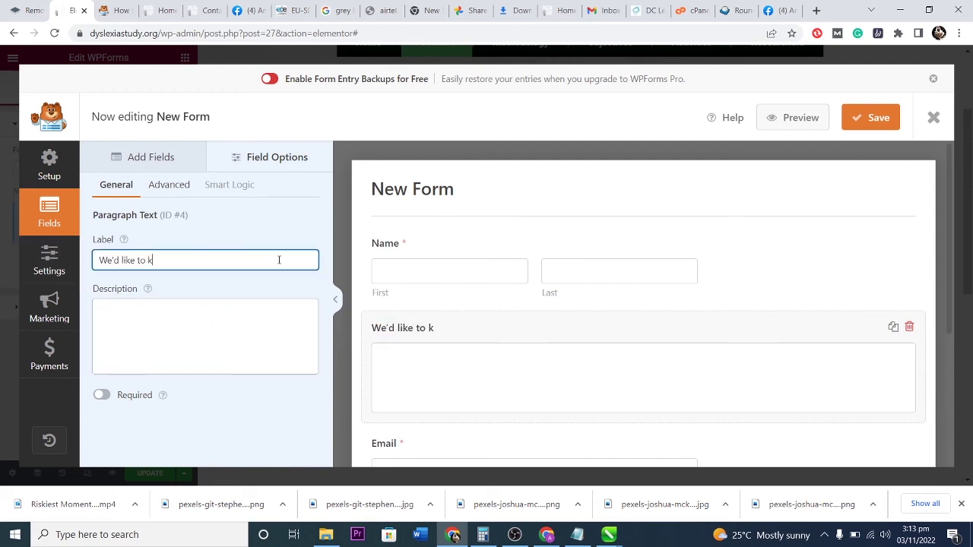
pyautogui.write('now your thought on')
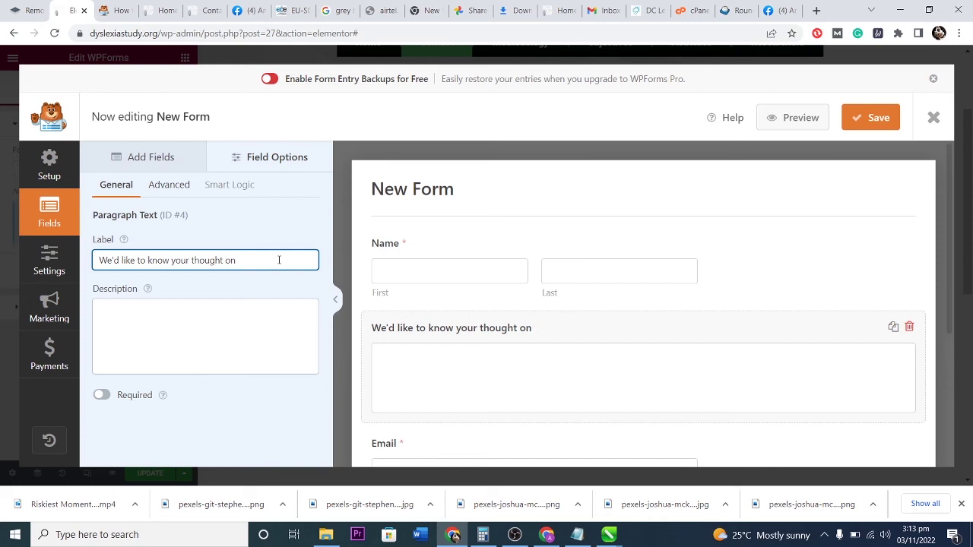
pyautogui.write(' thisanimal shelter')
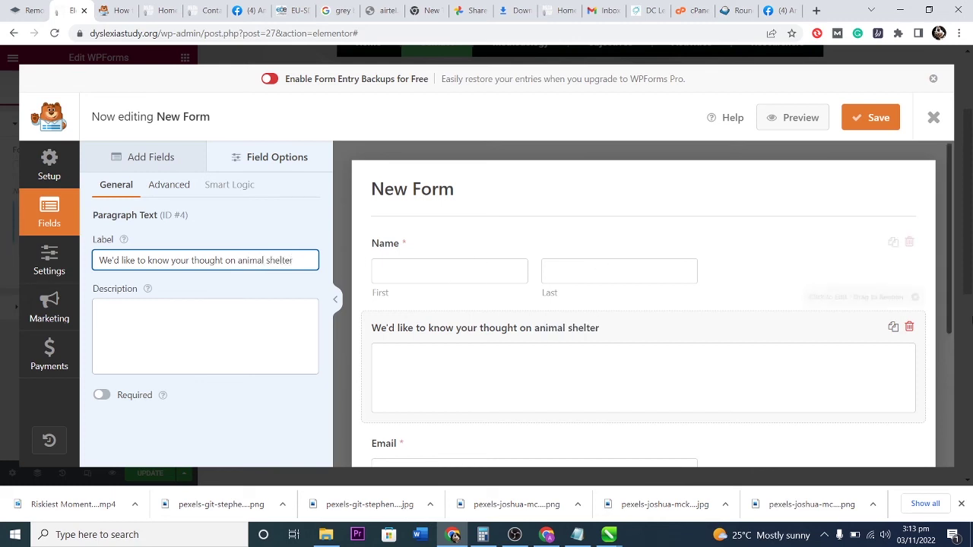
pyautogui.click(910, 327)
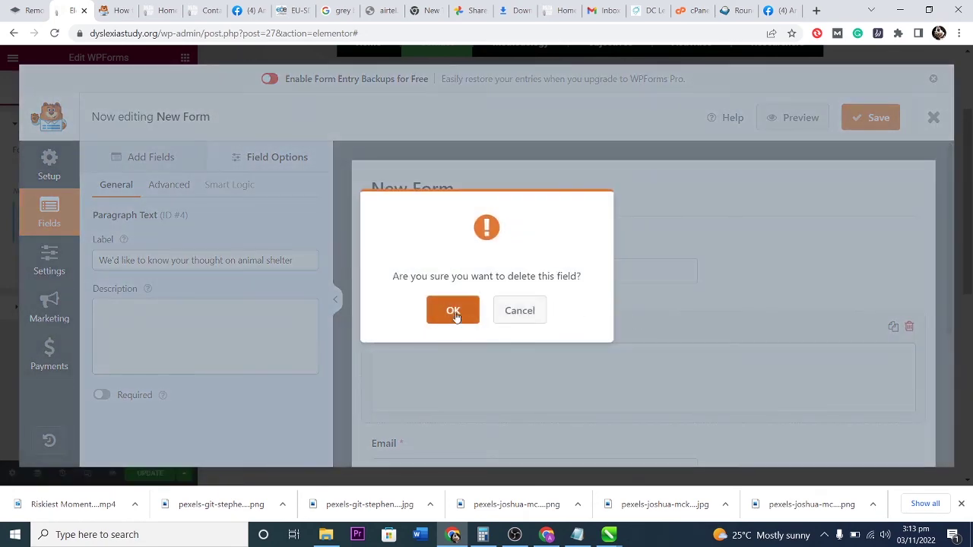
pyautogui.click(451, 309)
# Try moving Comment or Message above Name, then return it below Email.
pyautogui.scroll(-2, 571, 311)
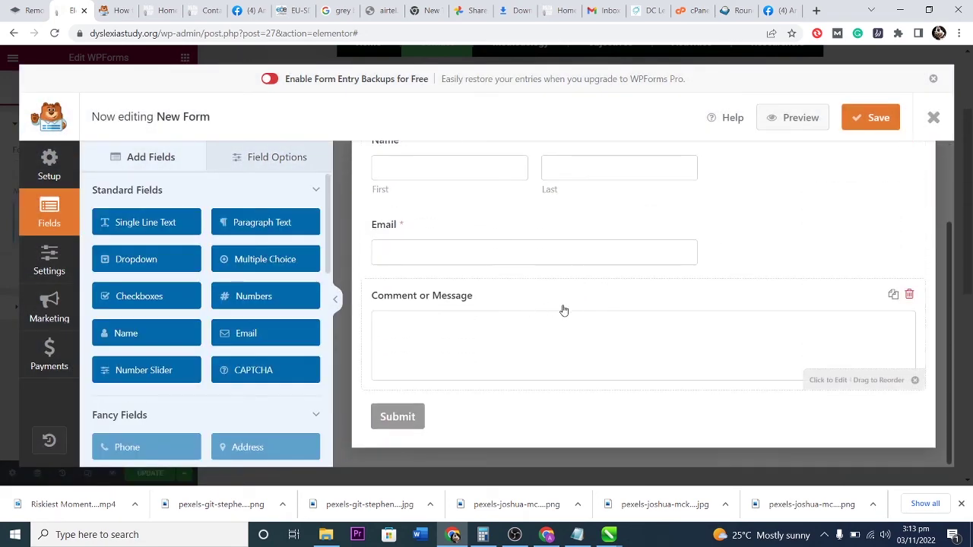
pyautogui.moveTo(577, 316); pyautogui.dragTo(597, 304)
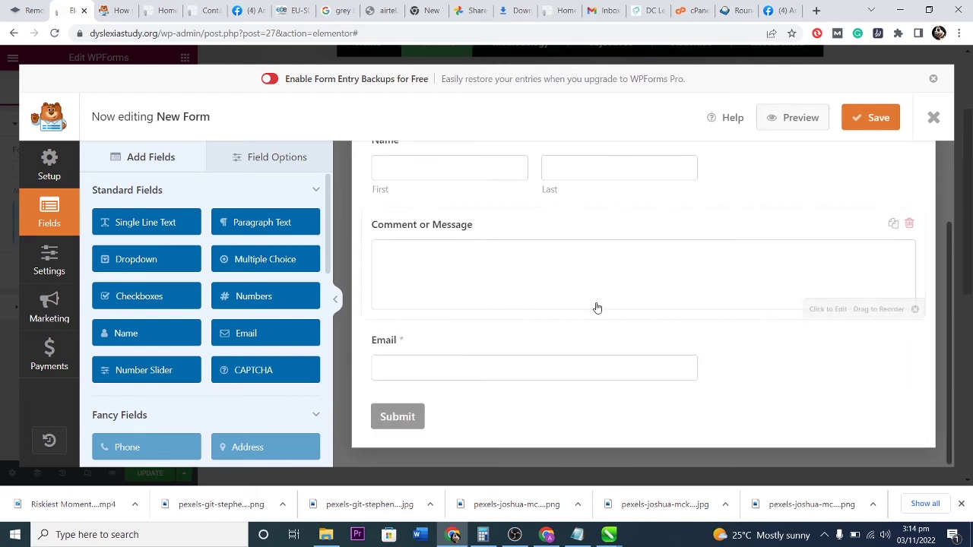
pyautogui.moveTo(598, 304); pyautogui.dragTo(618, 337)
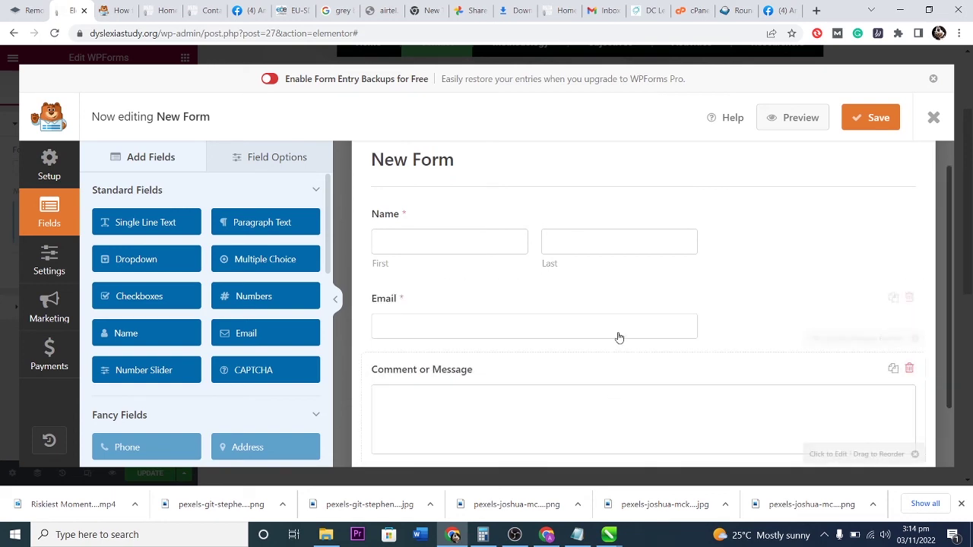
pyautogui.scroll(-1, 618, 337)
pyautogui.scroll(2, 601, 308)
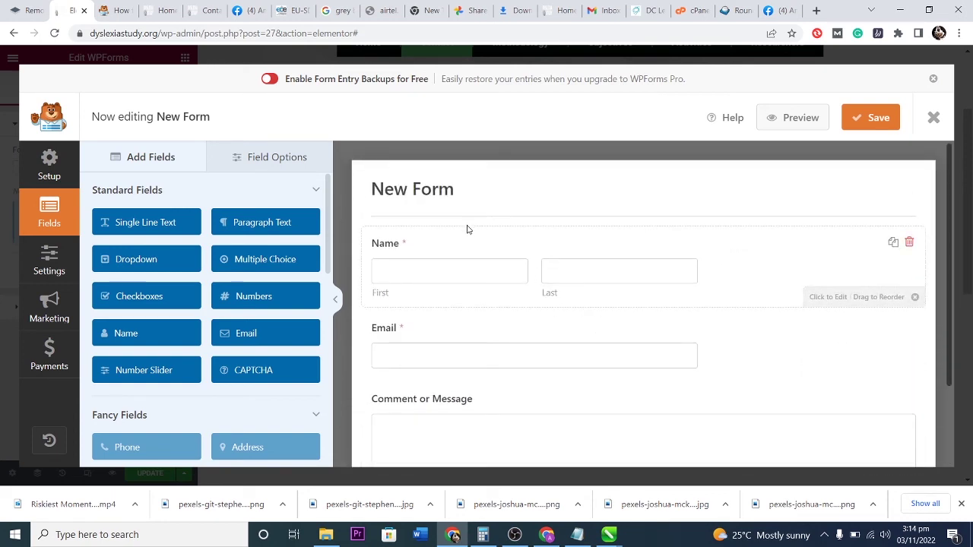
# Try the First Middle Last name format, then revert the Name field to First Last.
pyautogui.click(459, 275)
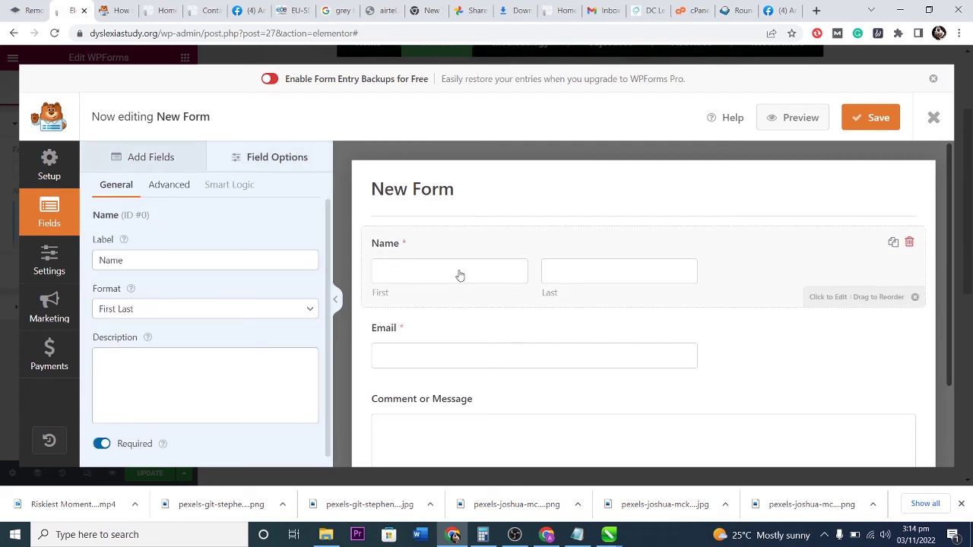
pyautogui.click(190, 309)
pyautogui.click(172, 349)
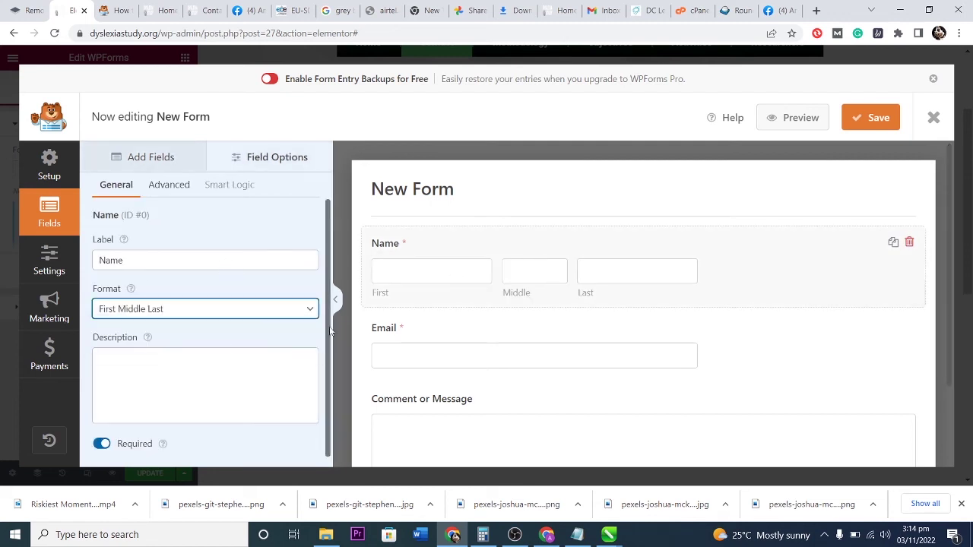
pyautogui.click(219, 308)
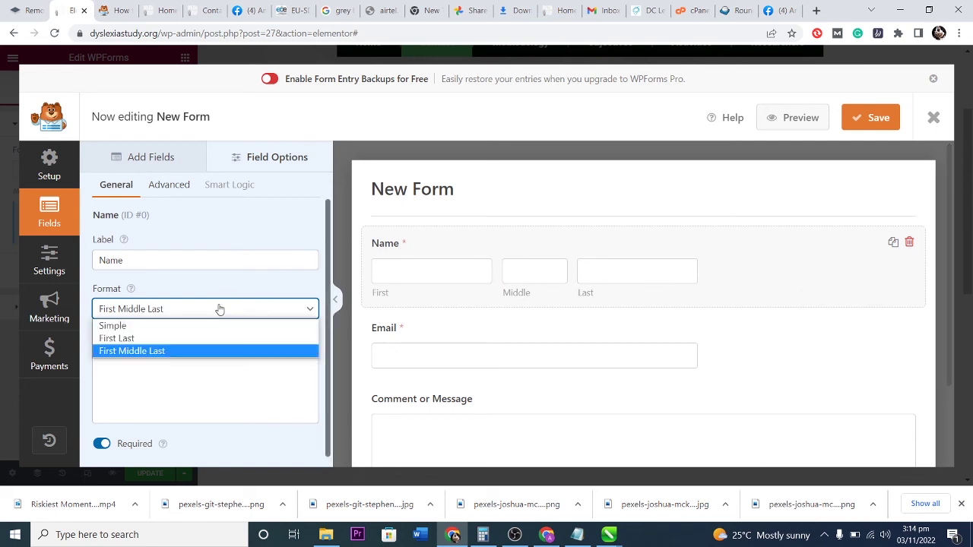
pyautogui.click(187, 338)
# Try Small and Large sizes for the Email field, settling on Medium.
pyautogui.click(490, 358)
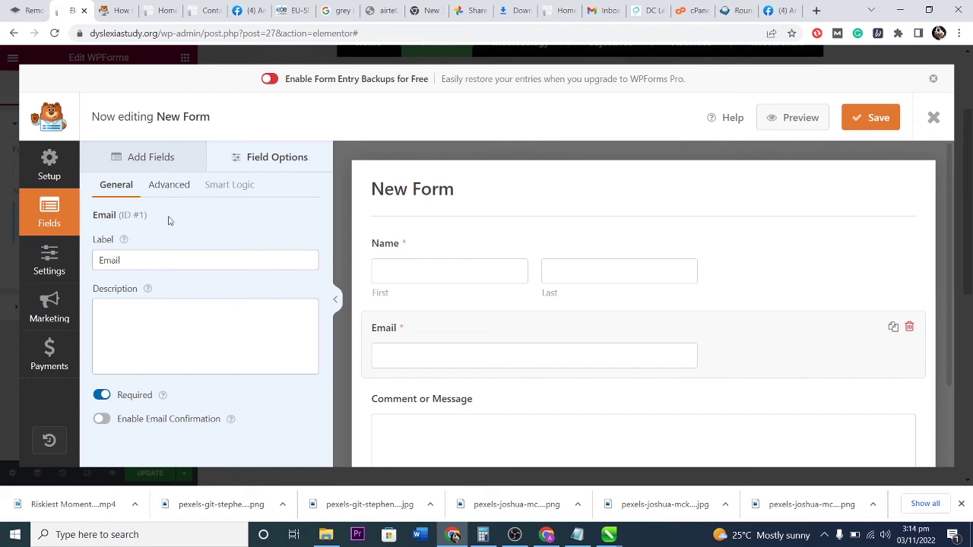
pyautogui.click(168, 185)
pyautogui.click(177, 265)
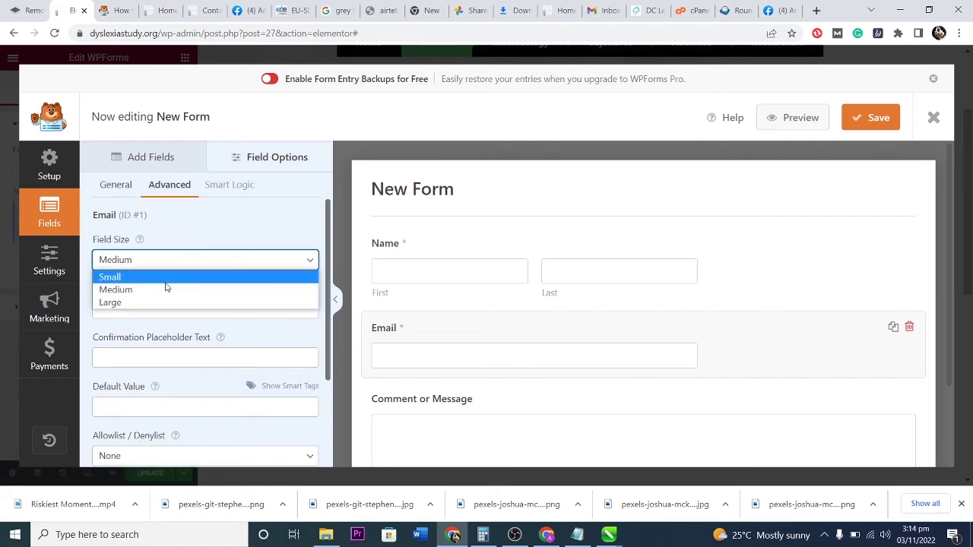
pyautogui.click(166, 275)
pyautogui.click(189, 266)
pyautogui.click(174, 275)
pyautogui.click(170, 310)
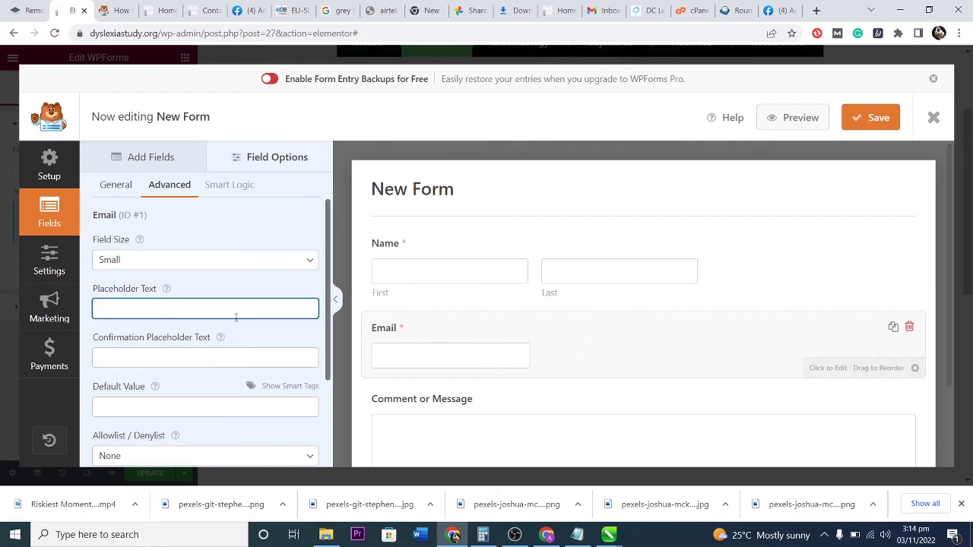
pyautogui.click(159, 266)
pyautogui.click(161, 303)
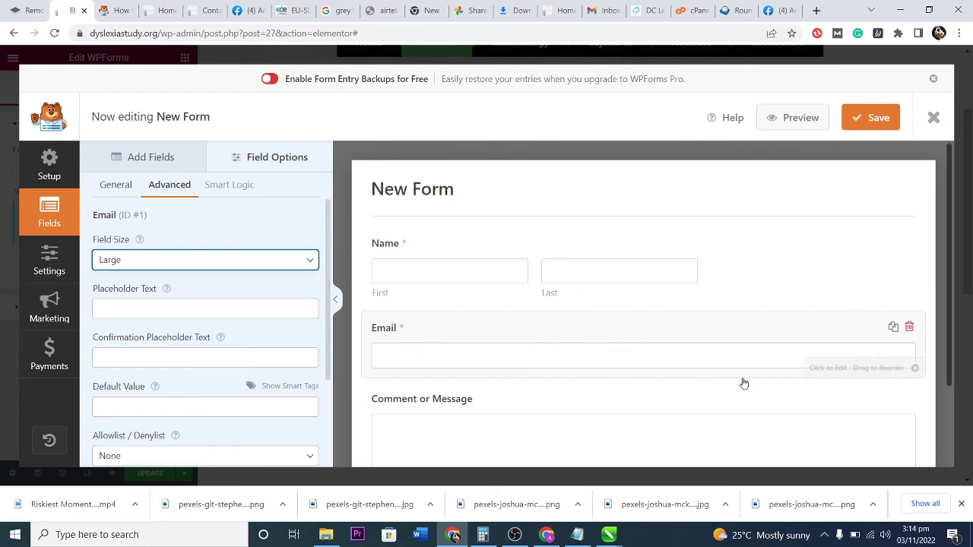
pyautogui.click(226, 261)
pyautogui.click(193, 278)
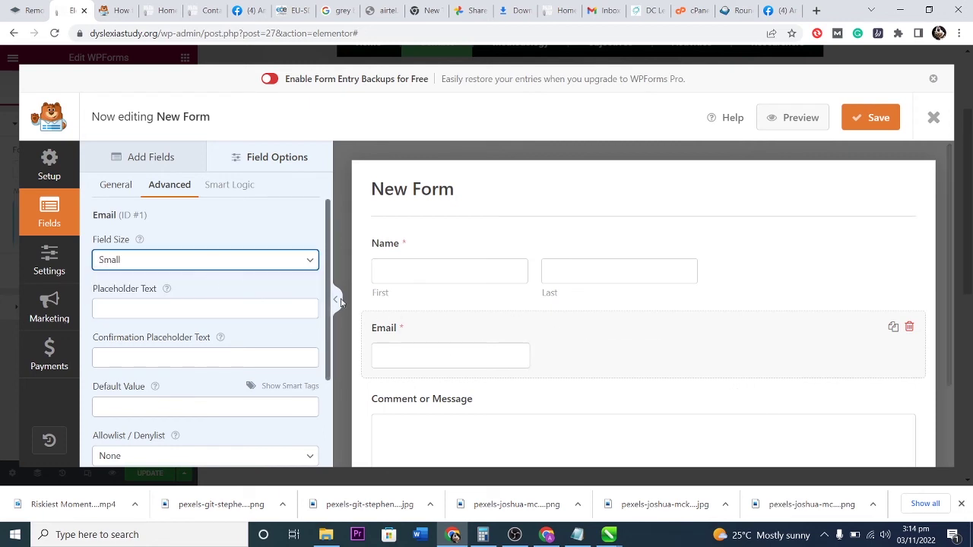
pyautogui.click(211, 263)
pyautogui.click(187, 289)
pyautogui.scroll(-1, 649, 354)
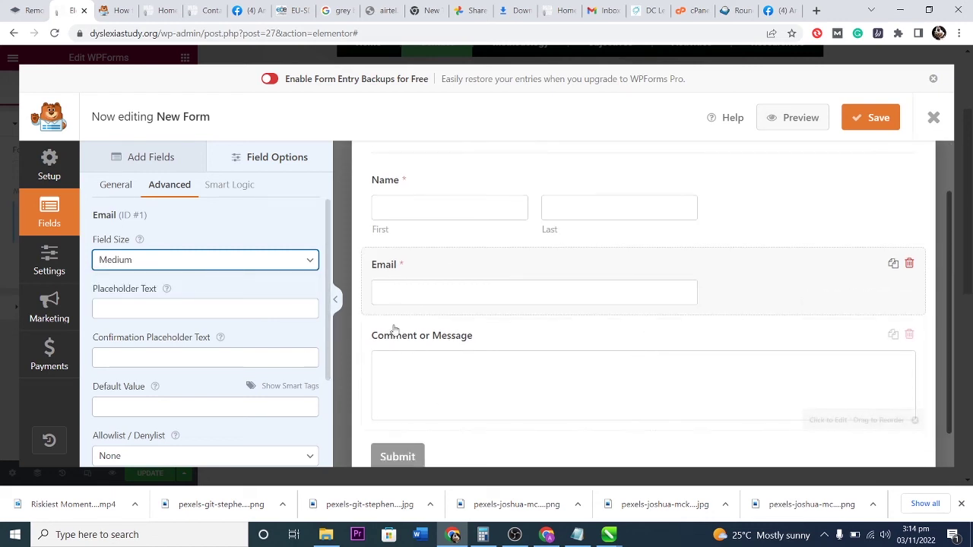
# Try a word-counted length limit on Comment or Message, then switch Limit Length off.
pyautogui.click(510, 350)
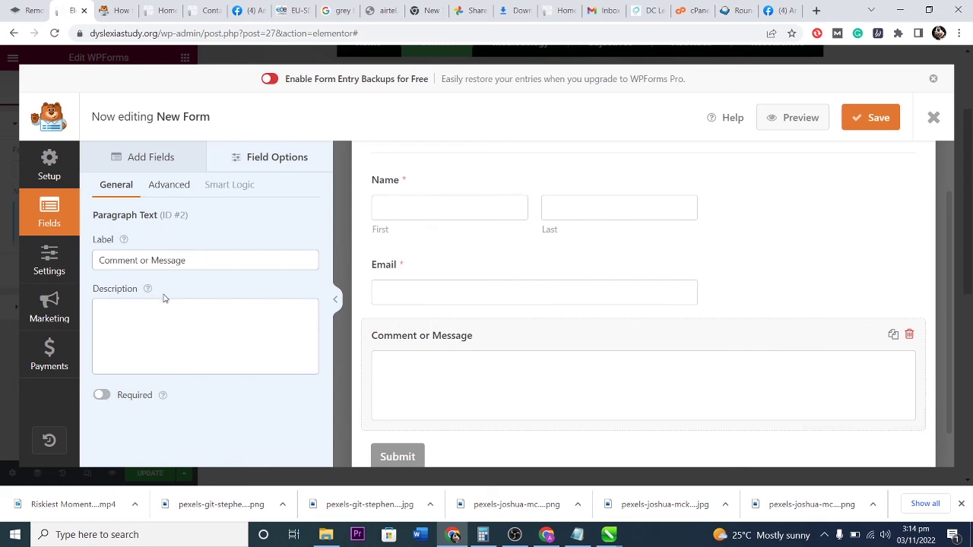
pyautogui.click(174, 185)
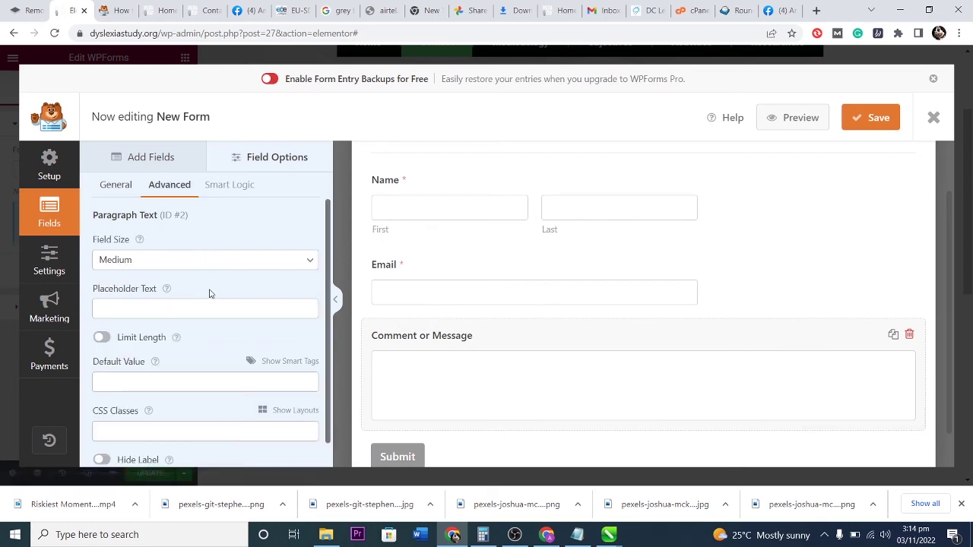
pyautogui.click(101, 337)
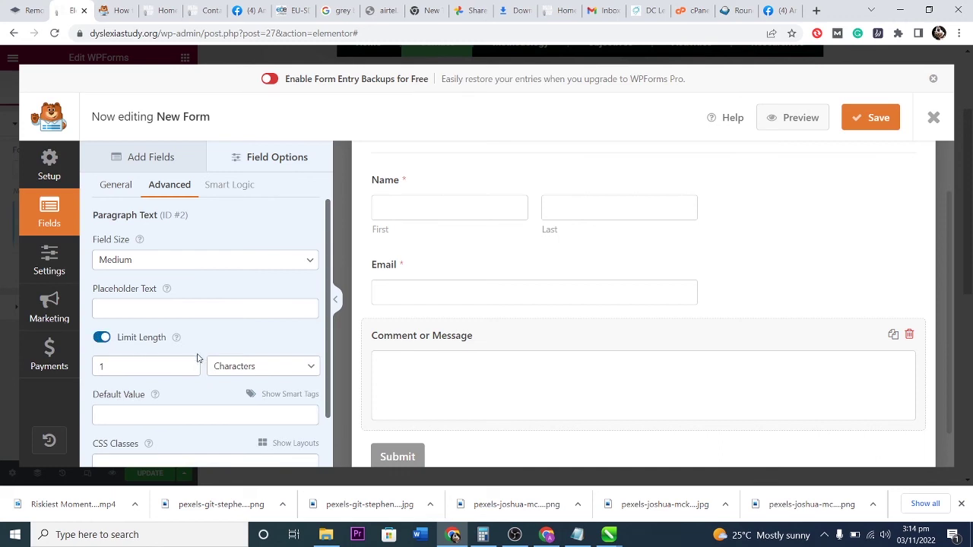
pyautogui.scroll(-2, 181, 354)
pyautogui.doubleClick(113, 307)
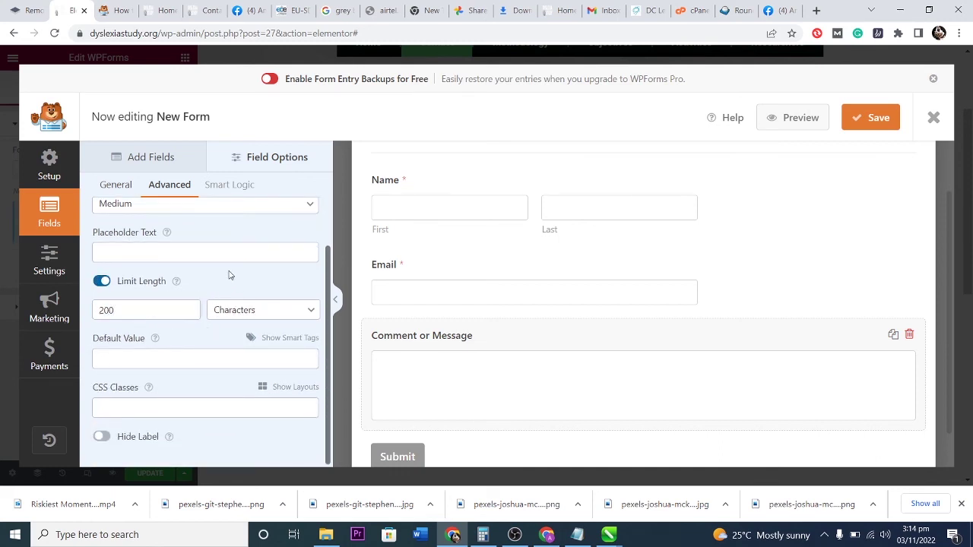
pyautogui.click(242, 310)
pyautogui.click(239, 342)
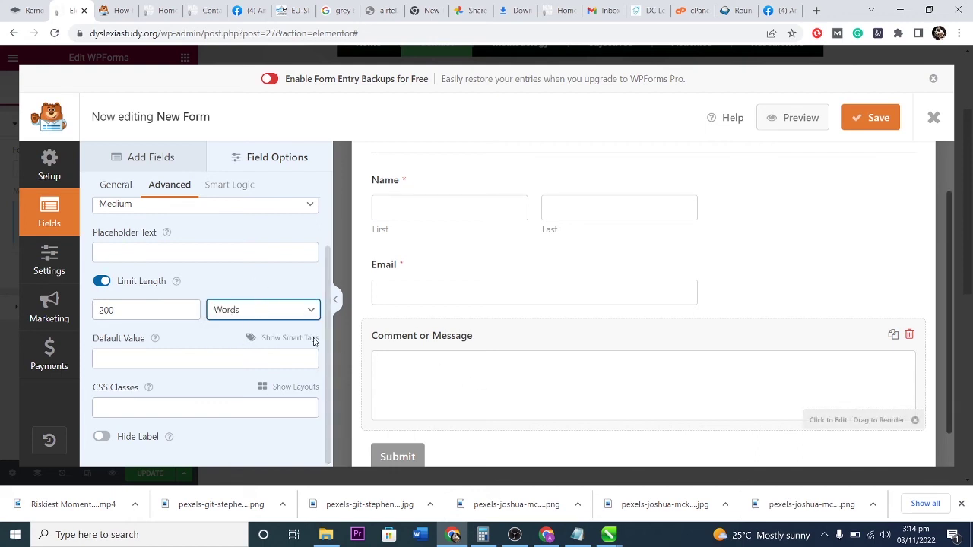
pyautogui.scroll(2, 174, 354)
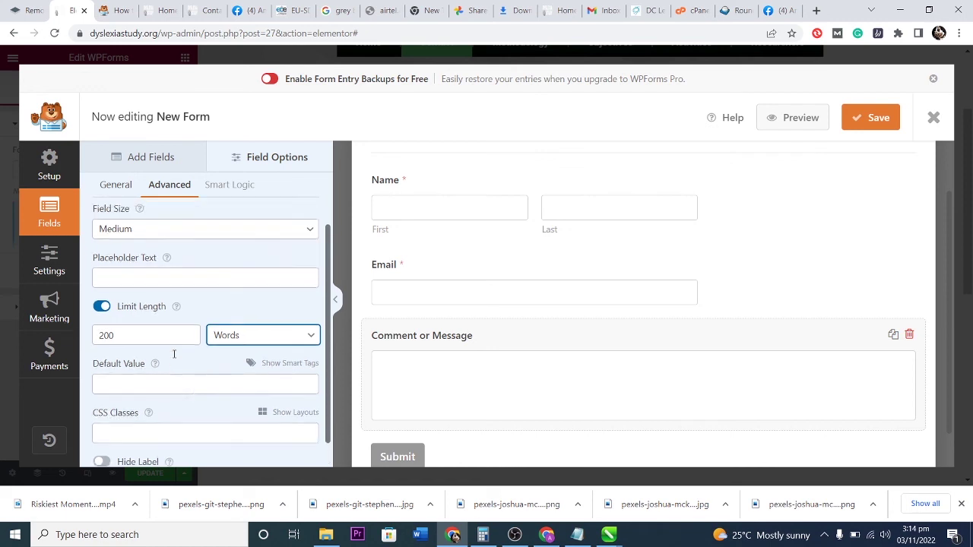
pyautogui.click(102, 337)
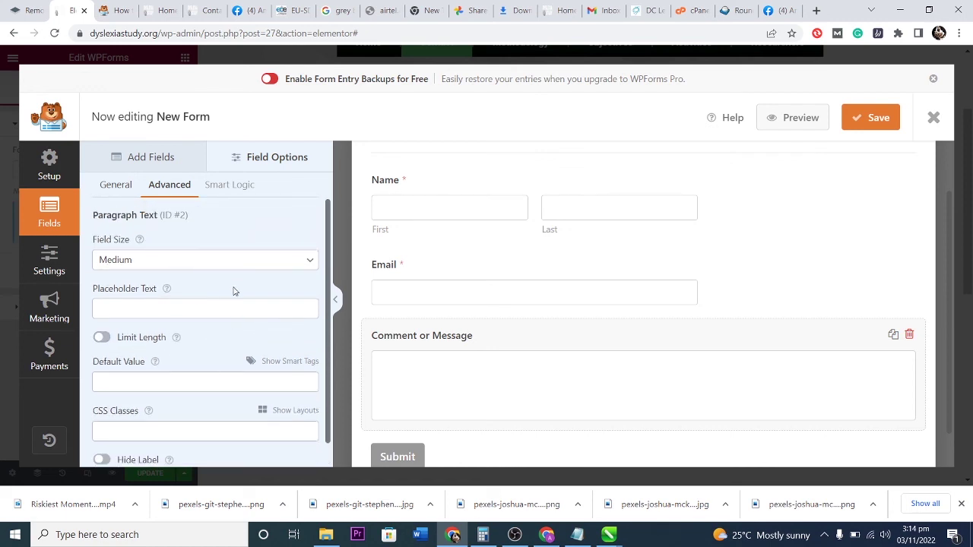
# Try Small and Large sizes for the comment box, leaving it at Medium.
pyautogui.click(250, 259)
pyautogui.click(204, 279)
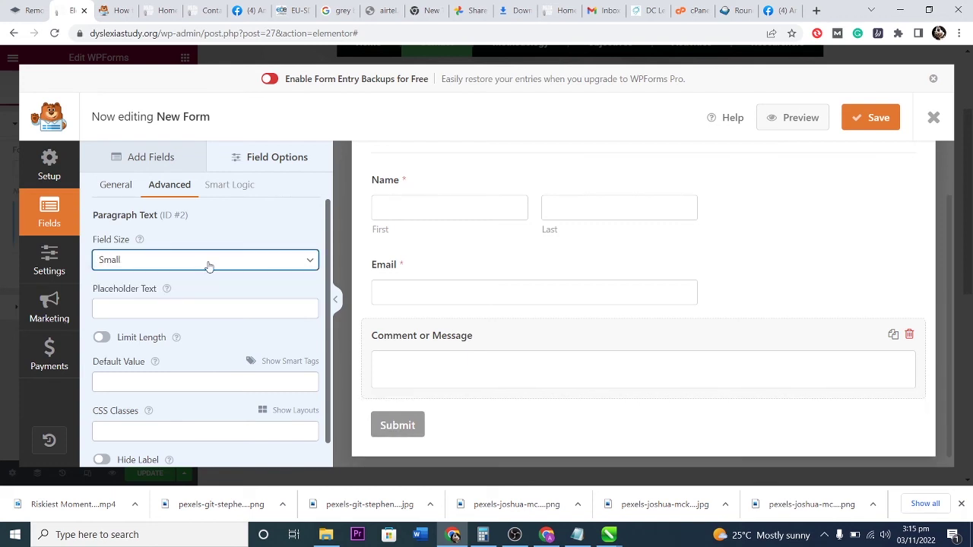
pyautogui.click(208, 261)
pyautogui.click(193, 302)
pyautogui.click(203, 261)
pyautogui.click(204, 291)
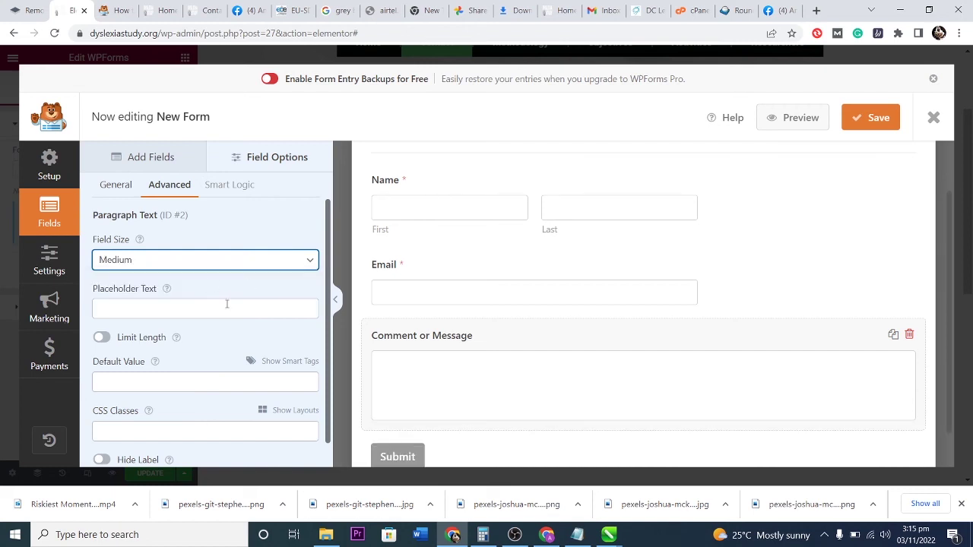
pyautogui.scroll(-1, 607, 300)
pyautogui.scroll(2, 608, 297)
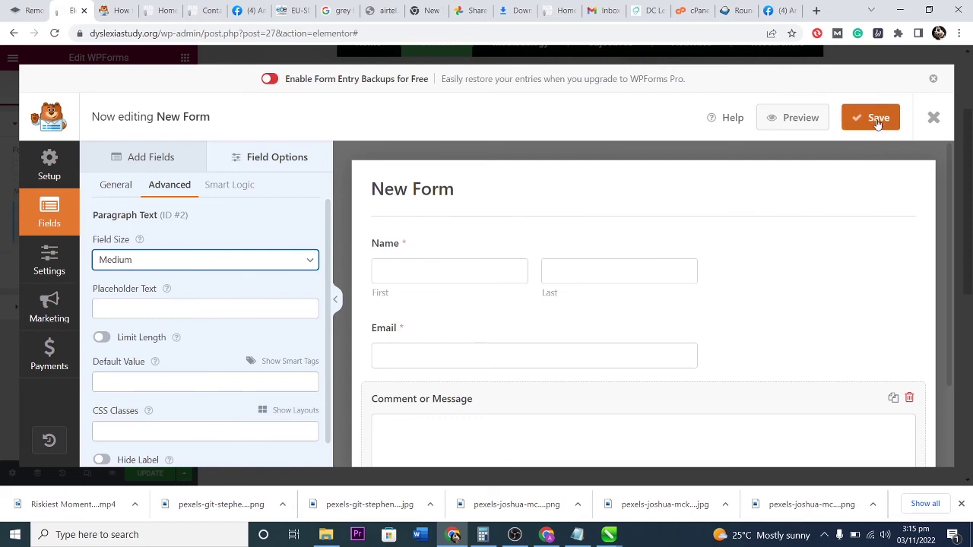
# Set the submit button text to 'Reach Out' and the processing text to 'reaching out...'.
pyautogui.click(50, 255)
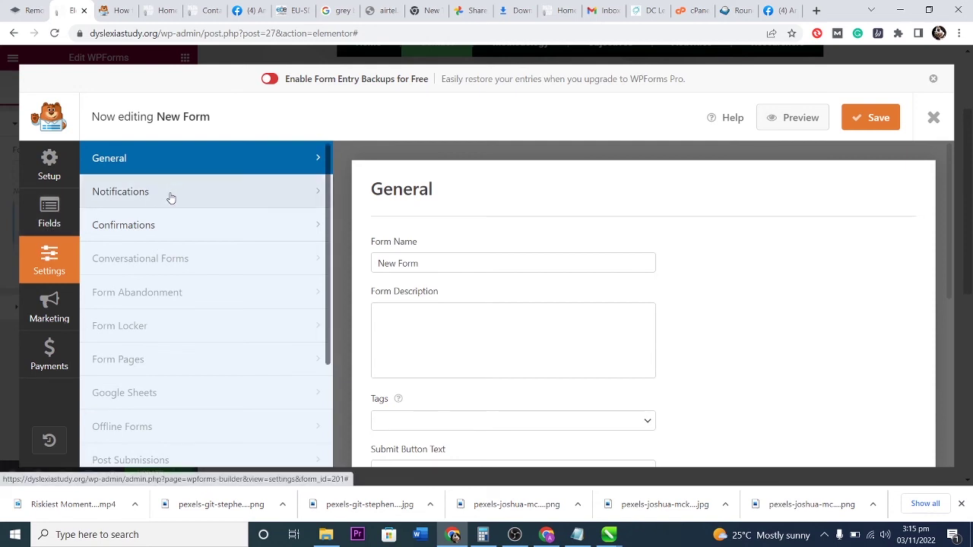
pyautogui.scroll(-2, 501, 328)
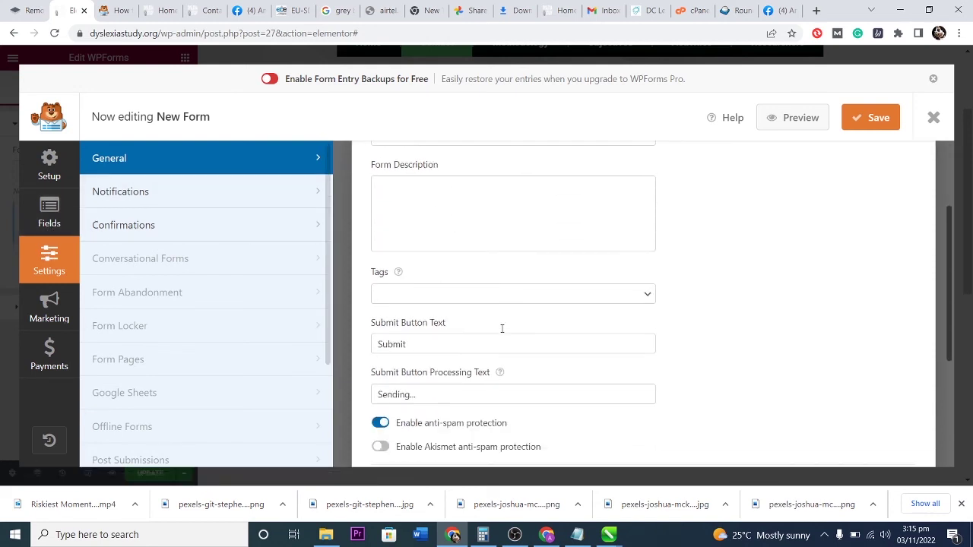
pyautogui.scroll(2, 500, 323)
pyautogui.scroll(-2, 501, 322)
pyautogui.moveTo(412, 342); pyautogui.dragTo(366, 341)
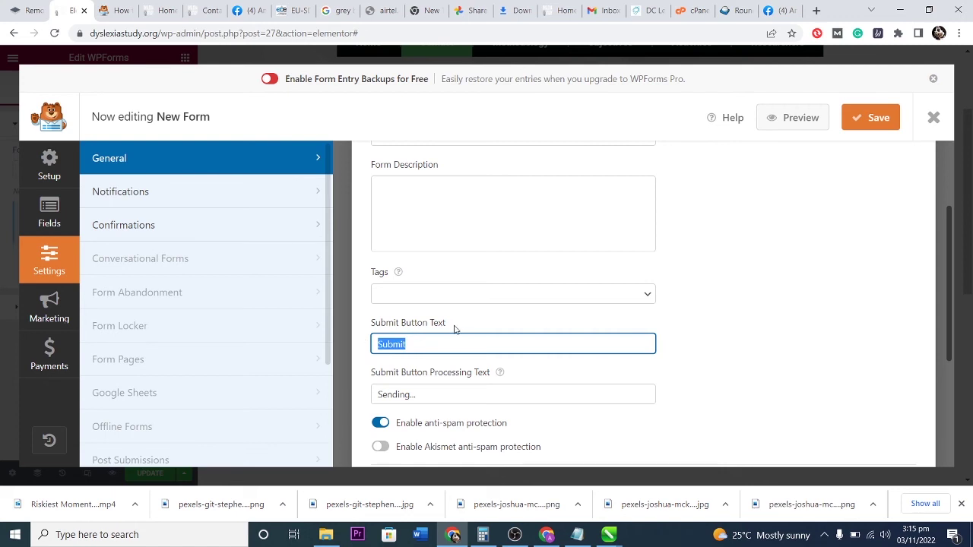
pyautogui.write('Re')
pyautogui.moveTo(402, 396); pyautogui.dragTo(348, 397)
pyautogui.write('reaching out...')
pyautogui.scroll(-3, 669, 361)
pyautogui.scroll(-1, 648, 368)
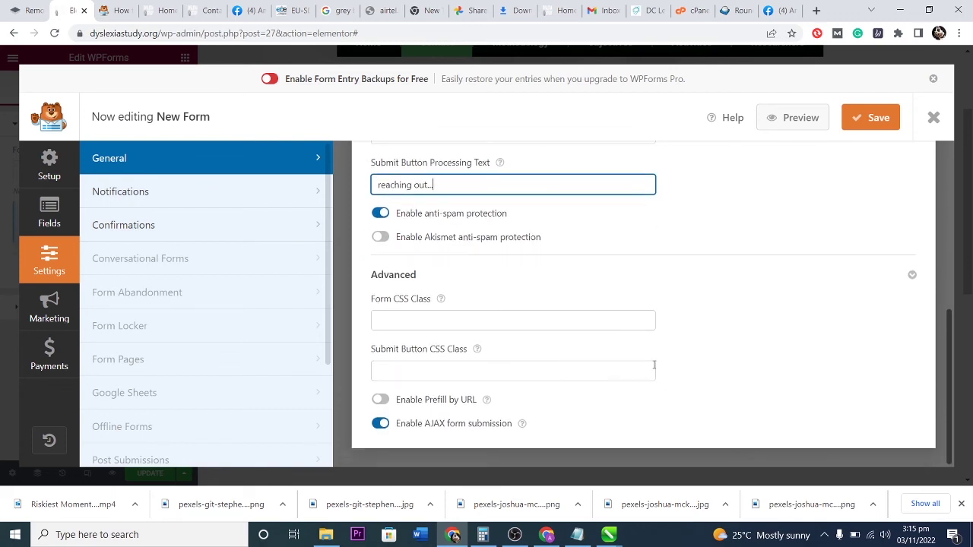
pyautogui.scroll(3, 652, 367)
# Try a Go to URL redirect confirmation, then revert to the default thank-you Message.
pyautogui.click(246, 225)
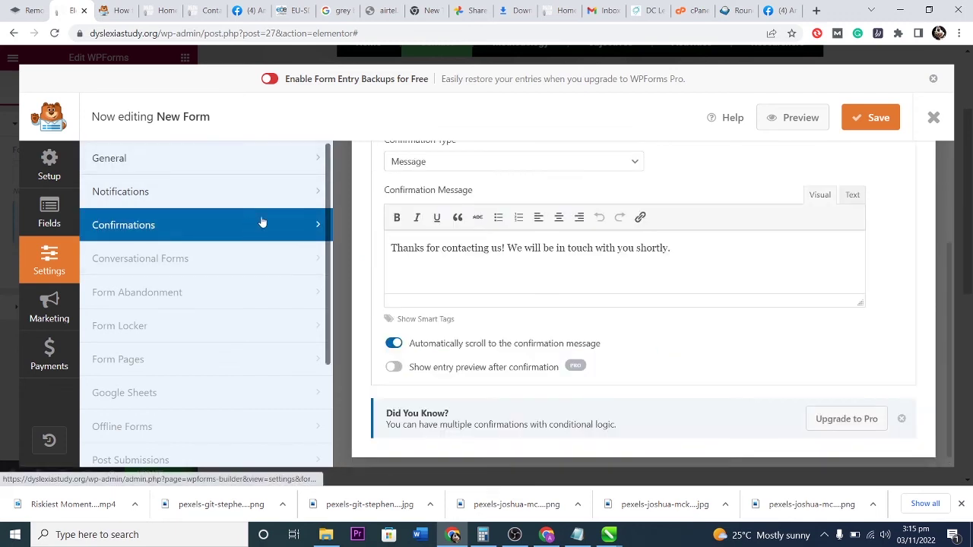
pyautogui.moveTo(676, 248); pyautogui.dragTo(390, 247)
pyautogui.scroll(3, 619, 321)
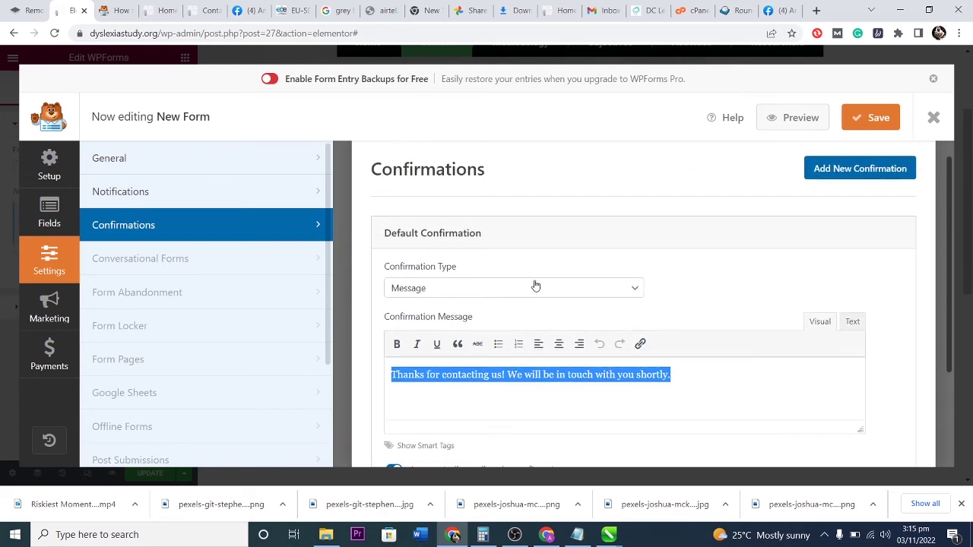
pyautogui.click(586, 295)
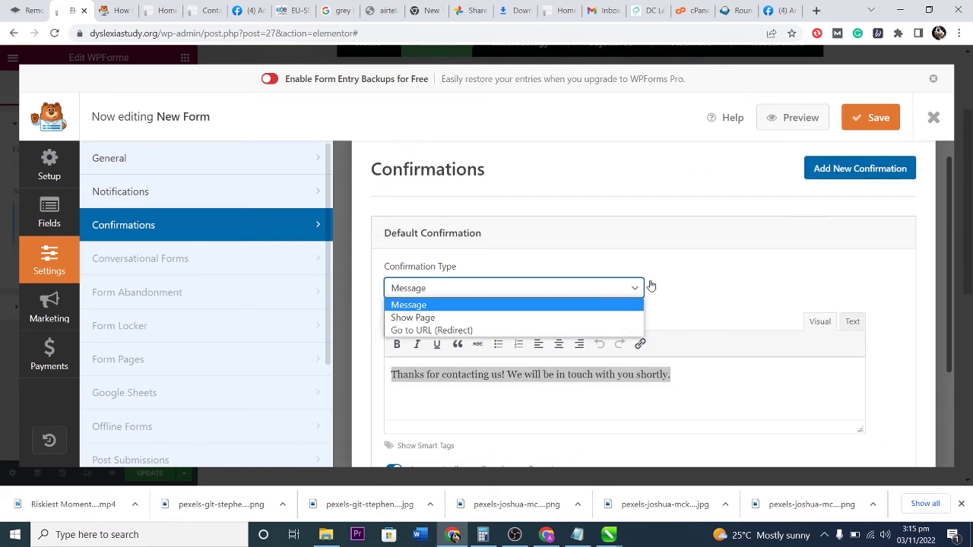
pyautogui.click(456, 330)
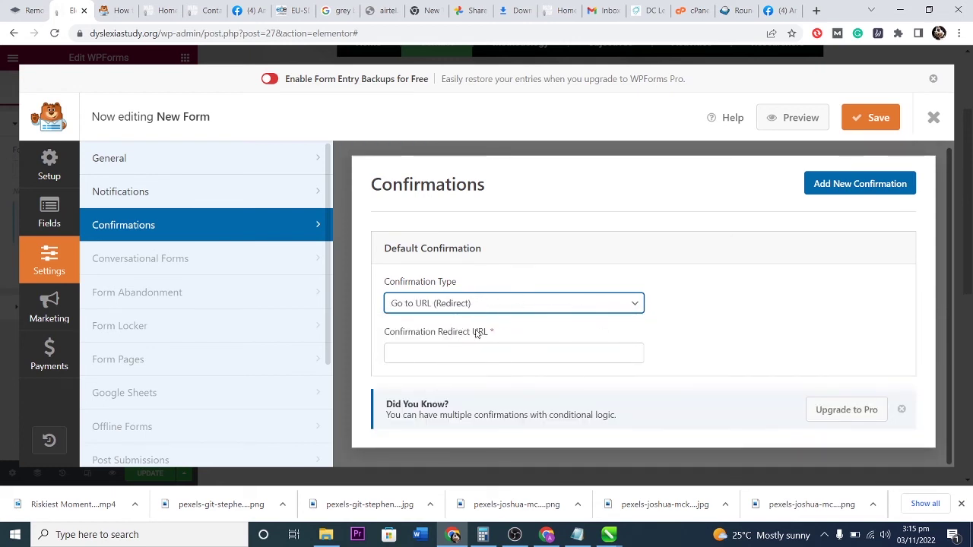
pyautogui.click(461, 351)
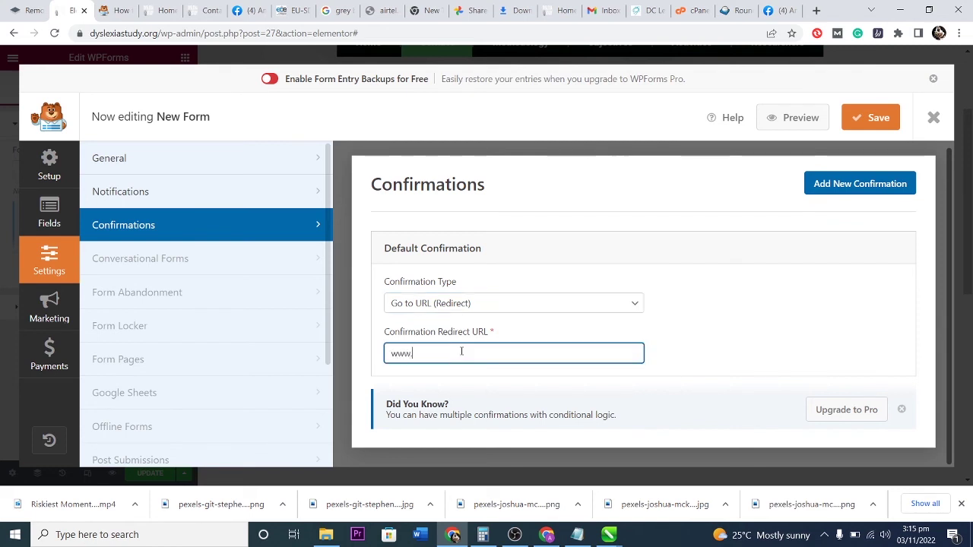
pyautogui.write('www.thankyoupage')
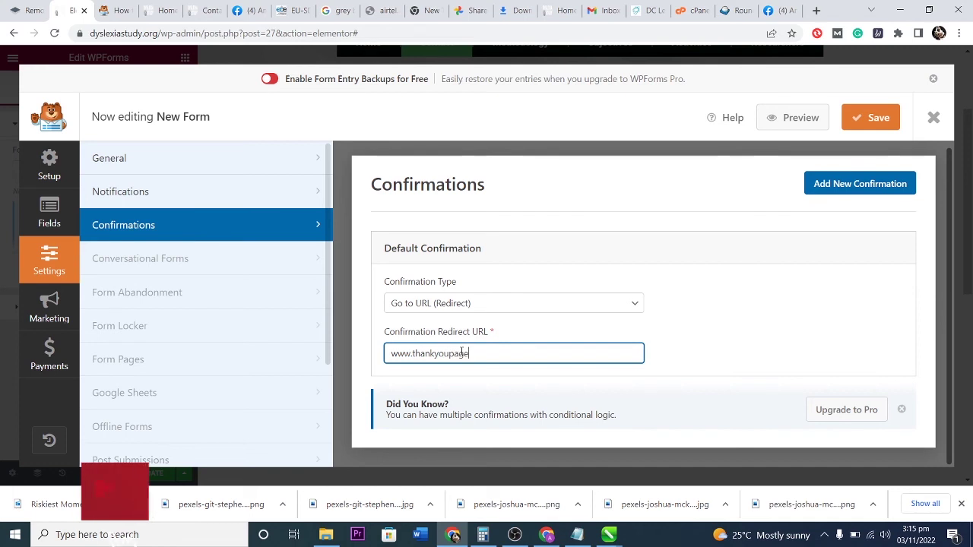
pyautogui.press('BackSpace')
pyautogui.press('BackSpace')
pyautogui.press('BackSpace')
pyautogui.press('BackSpace')
pyautogui.press('BackSpace')
pyautogui.press('BackSpace')
pyautogui.press('BackSpace')
pyautogui.press('BackSpace')
pyautogui.press('BackSpace')
pyautogui.press('BackSpace')
pyautogui.press('BackSpace')
pyautogui.press('BackSpace')
pyautogui.press('BackSpace')
pyautogui.press('BackSpace')
pyautogui.press('BackSpace')
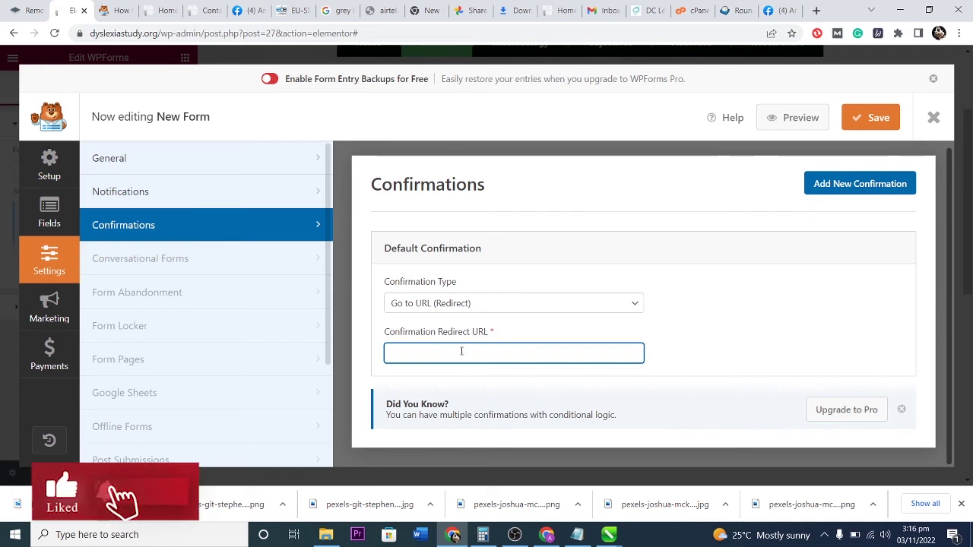
pyautogui.click(552, 307)
pyautogui.click(487, 319)
pyautogui.scroll(-1, 504, 321)
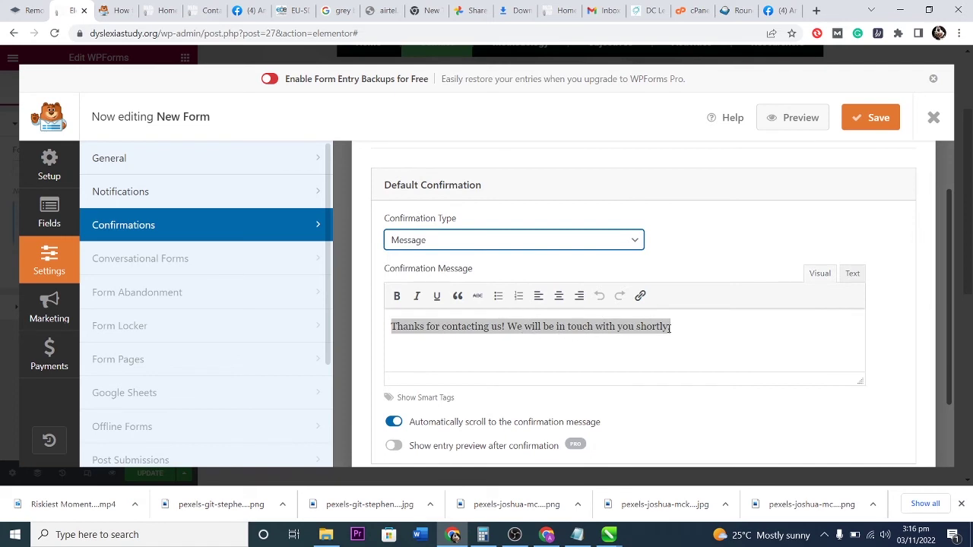
pyautogui.moveTo(682, 329); pyautogui.dragTo(567, 327)
pyautogui.click(695, 339)
# Look over the General settings again, then move on to the Notifications panel.
pyautogui.scroll(-1, 573, 347)
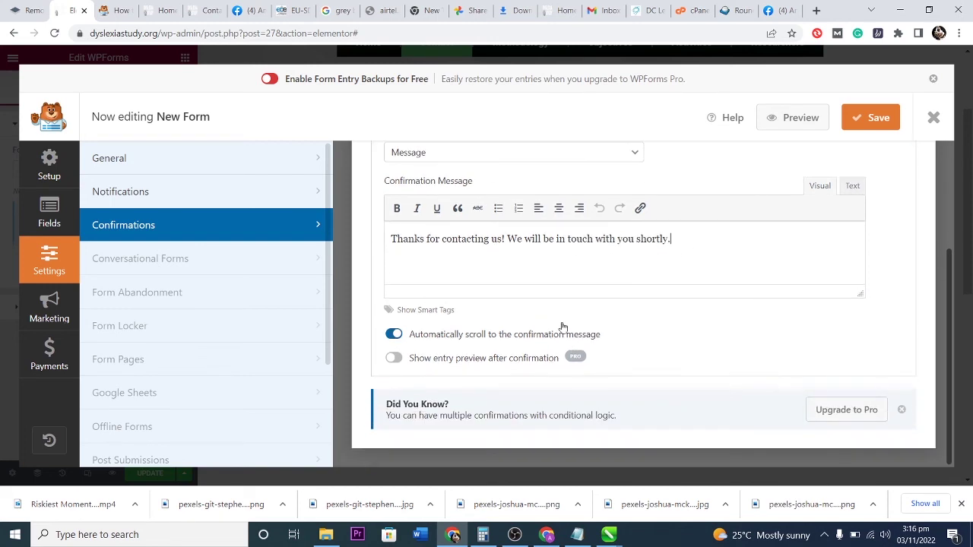
pyautogui.scroll(2, 574, 304)
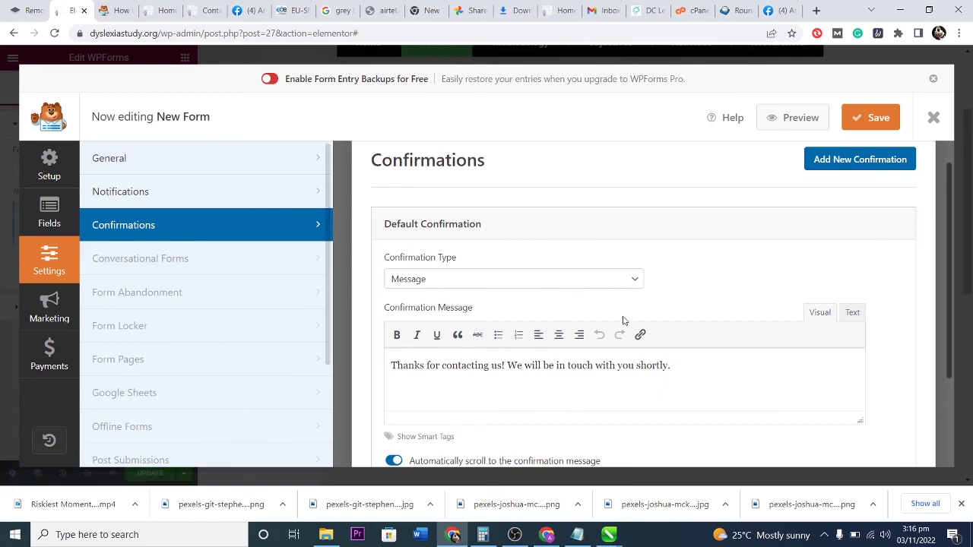
pyautogui.scroll(-2, 661, 297)
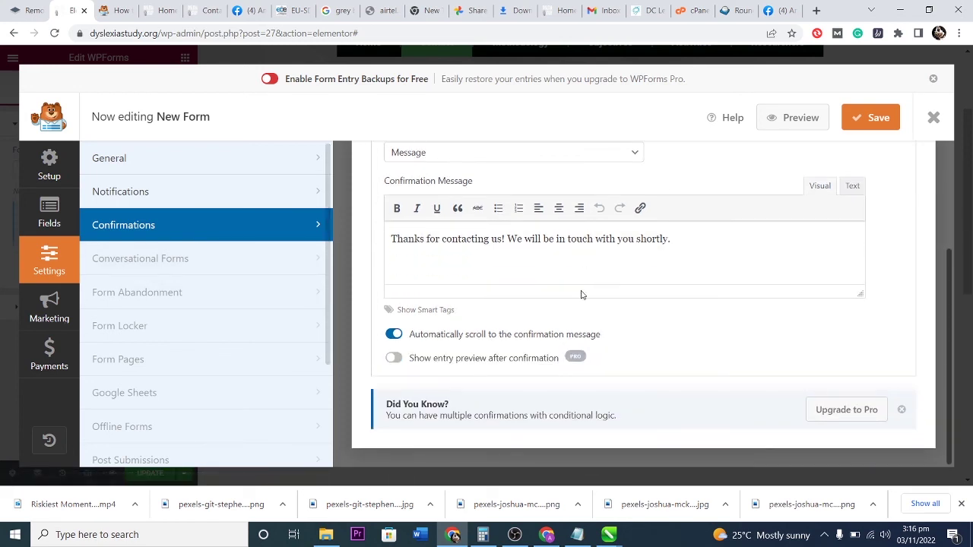
pyautogui.scroll(2, 564, 306)
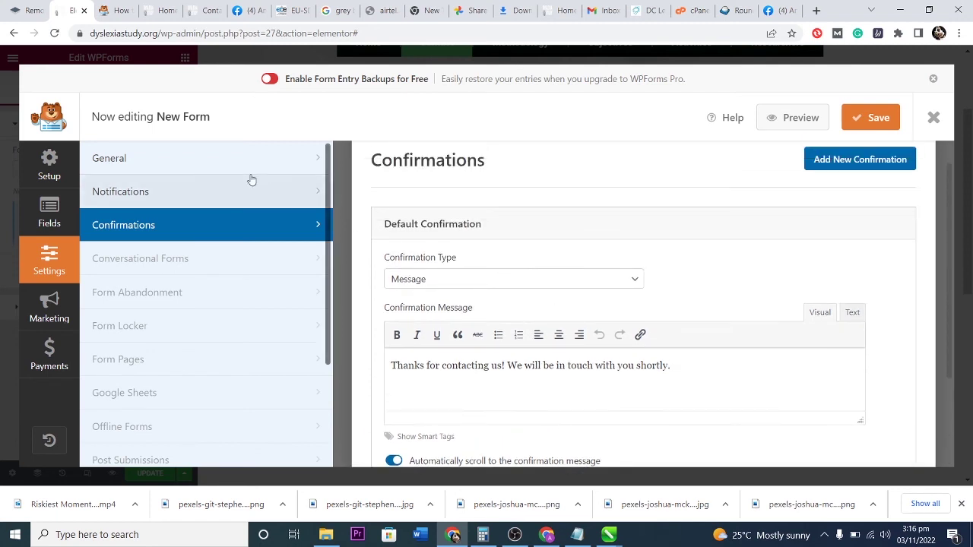
pyautogui.click(224, 159)
pyautogui.scroll(-3, 545, 308)
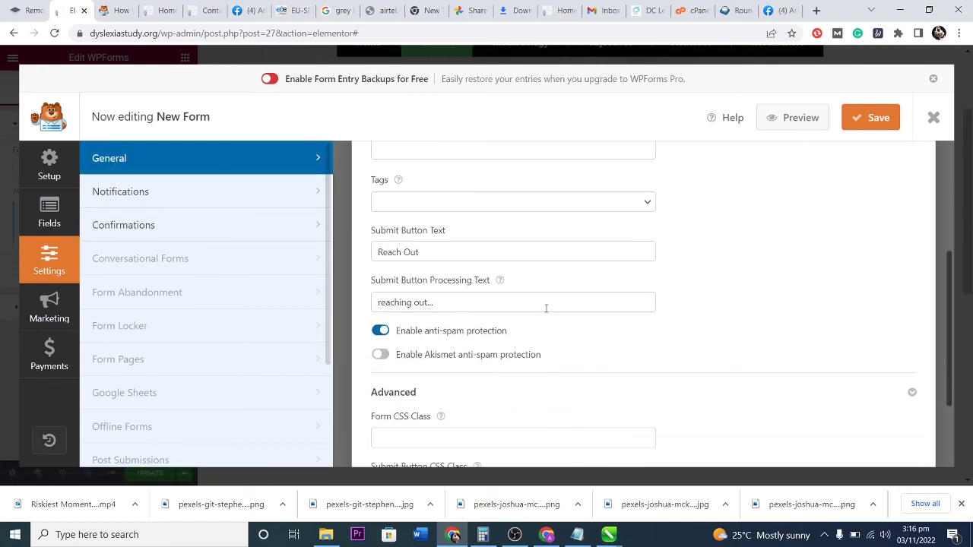
pyautogui.scroll(-1, 544, 308)
pyautogui.scroll(1, 506, 289)
pyautogui.scroll(-2, 514, 313)
pyautogui.scroll(2, 551, 342)
pyautogui.click(191, 191)
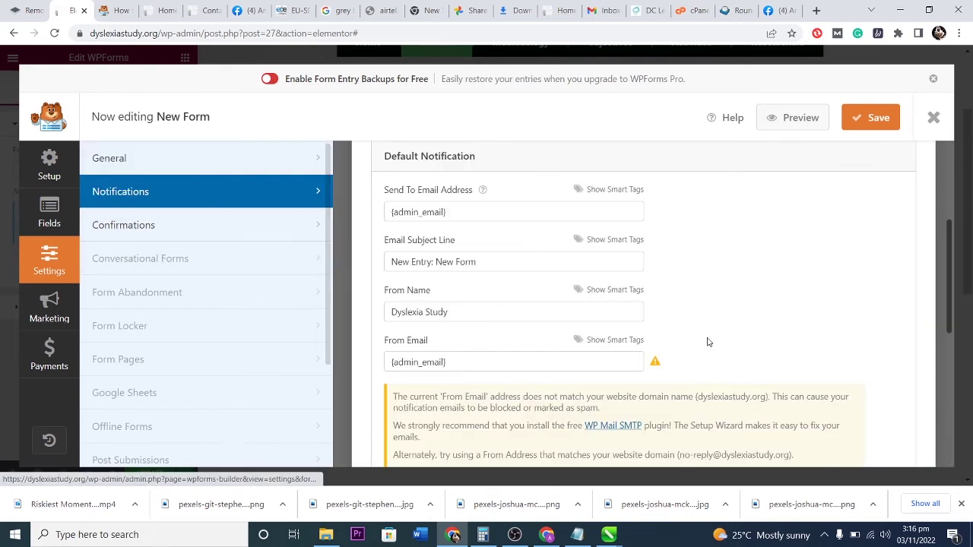
# Review the Default Notification's Send To, Subject and From Name (Dyslexia Study) fields.
pyautogui.click(541, 210)
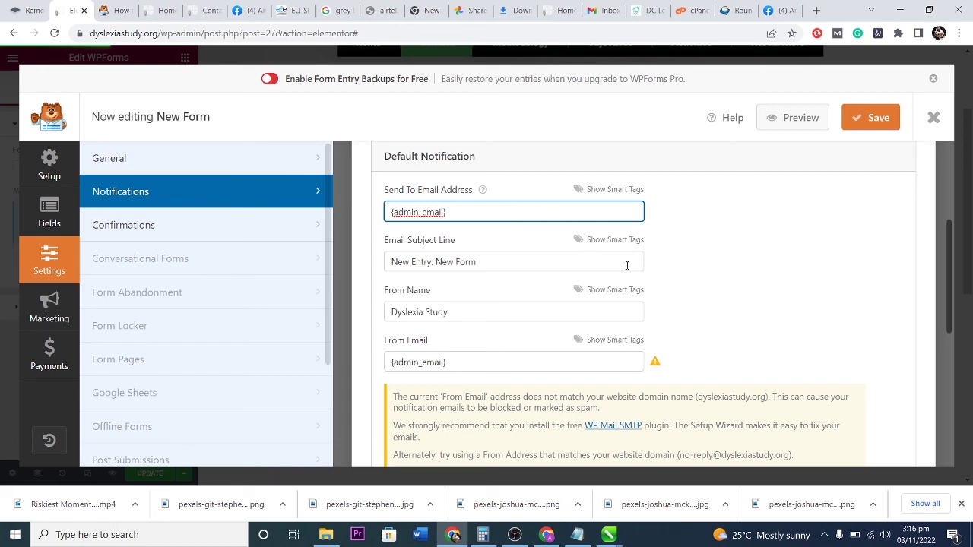
pyautogui.moveTo(486, 193)
pyautogui.click(508, 261)
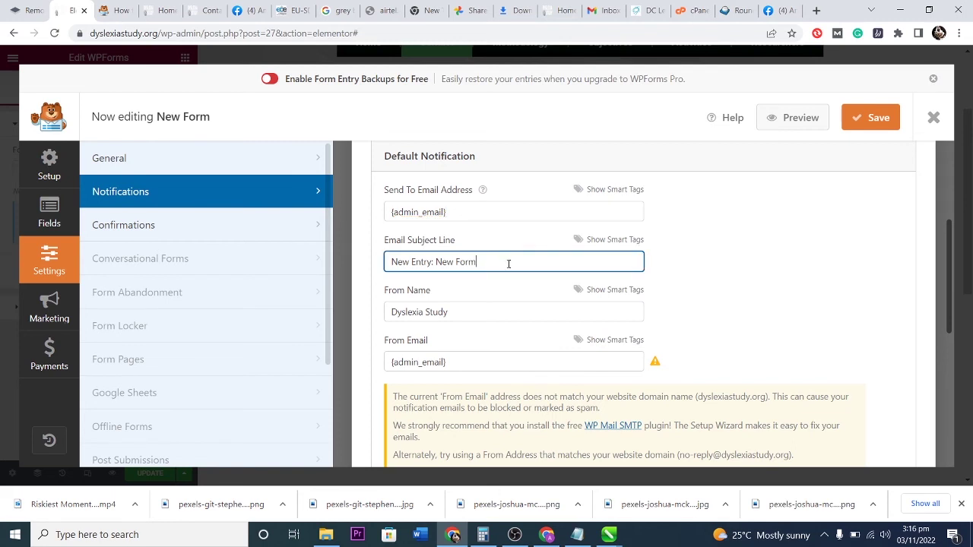
pyautogui.click(465, 314)
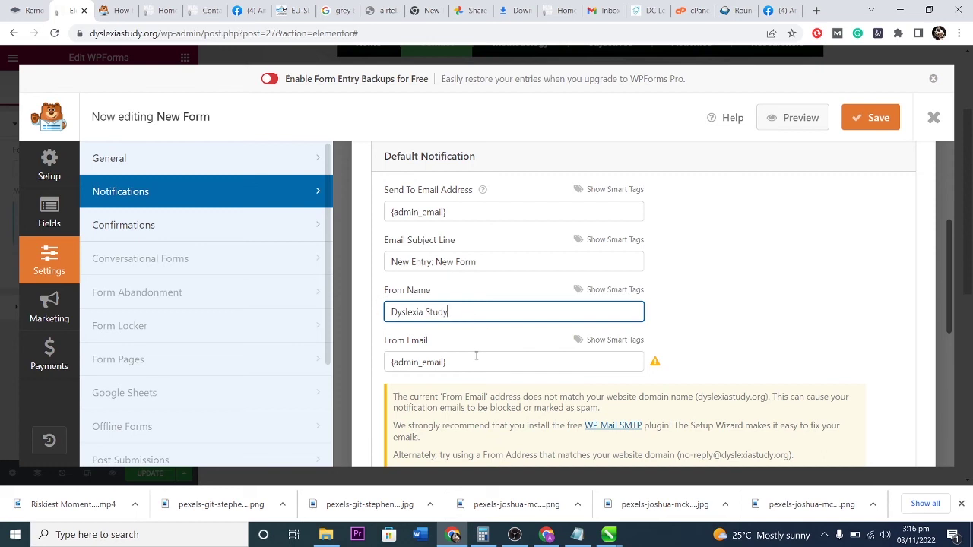
pyautogui.scroll(-1, 476, 355)
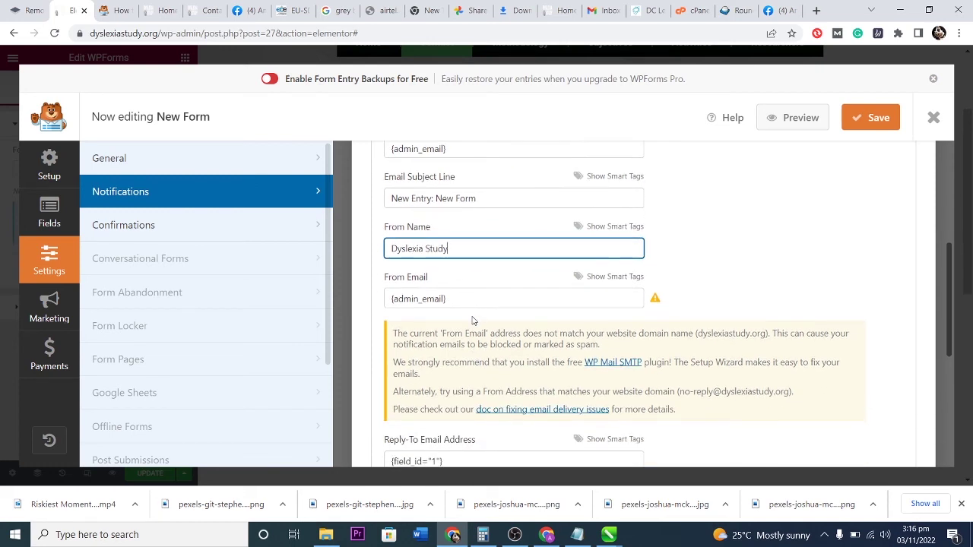
pyautogui.scroll(-4, 561, 357)
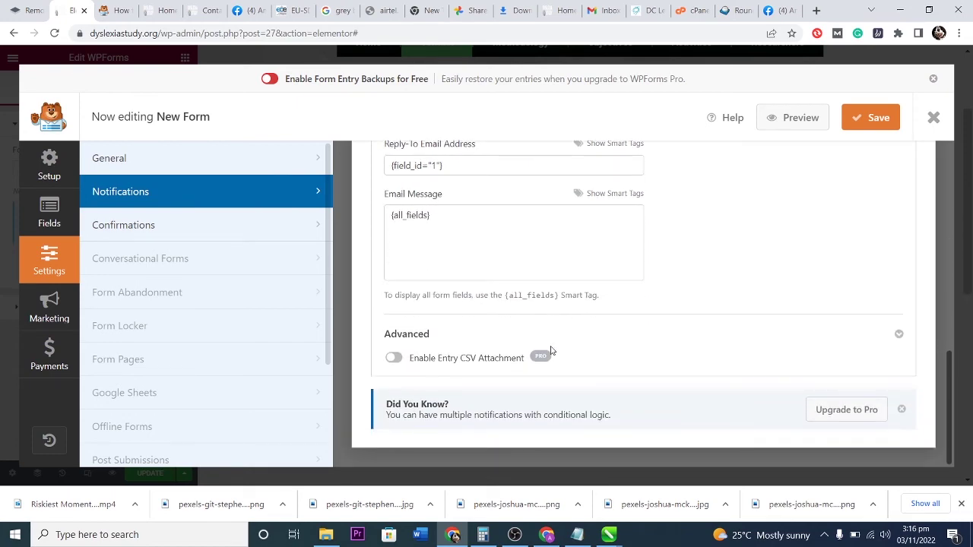
pyautogui.scroll(7, 567, 332)
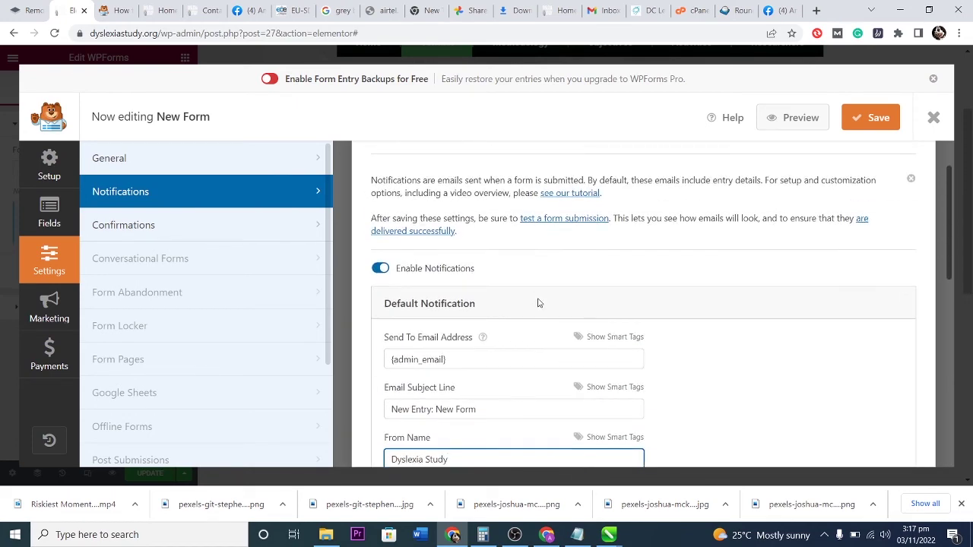
pyautogui.scroll(-1, 546, 328)
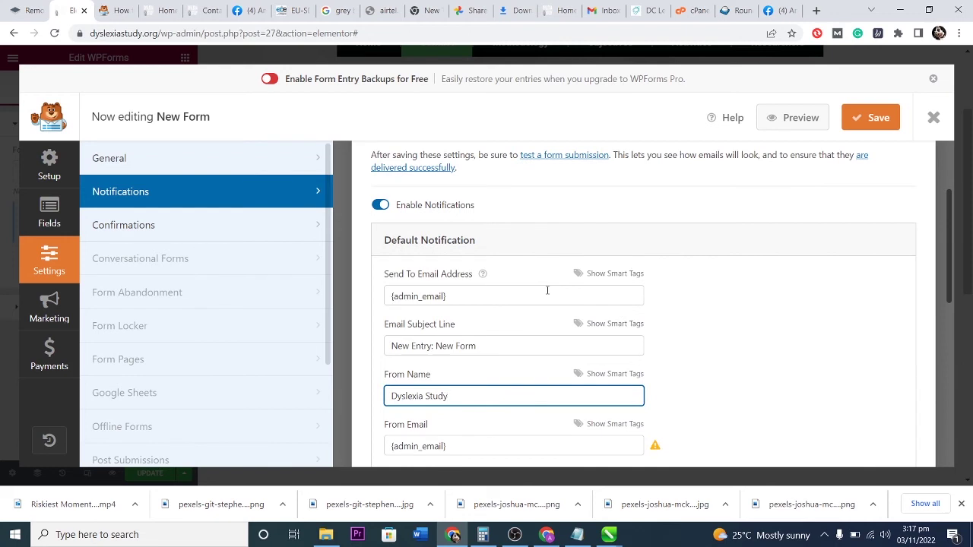
pyautogui.scroll(2, 546, 290)
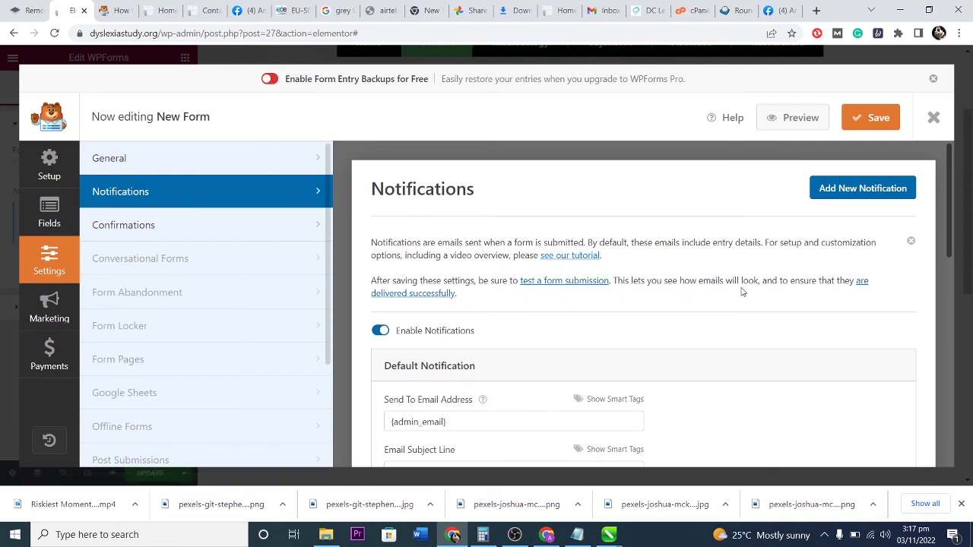
pyautogui.scroll(-3, 696, 298)
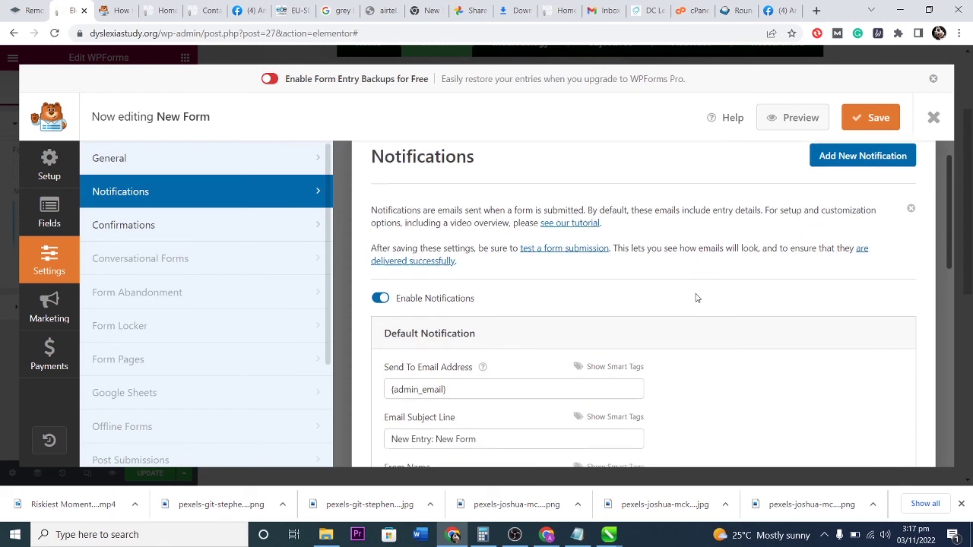
# Add the support address and a Gmail address as recipients, save the form, and close the builder.
pyautogui.click(549, 229)
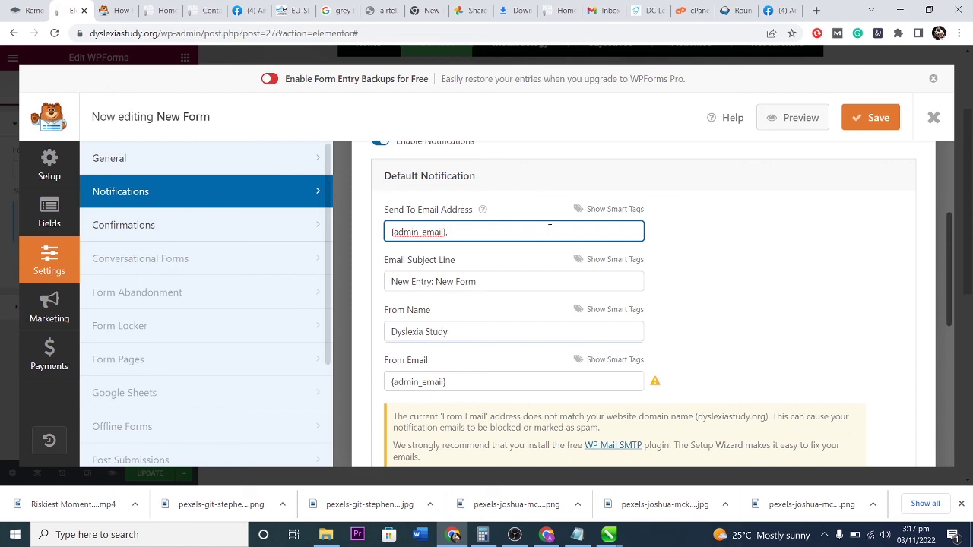
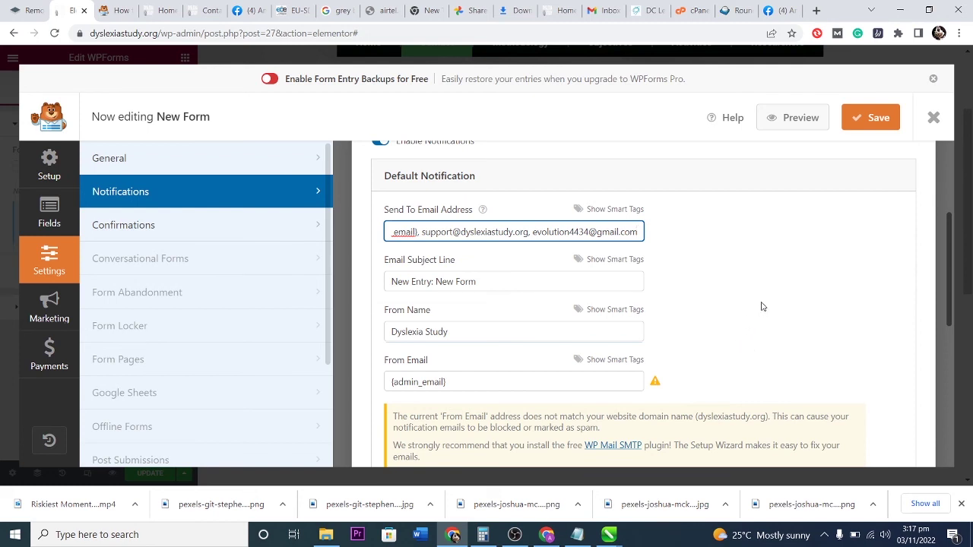
pyautogui.scroll(-3, 762, 306)
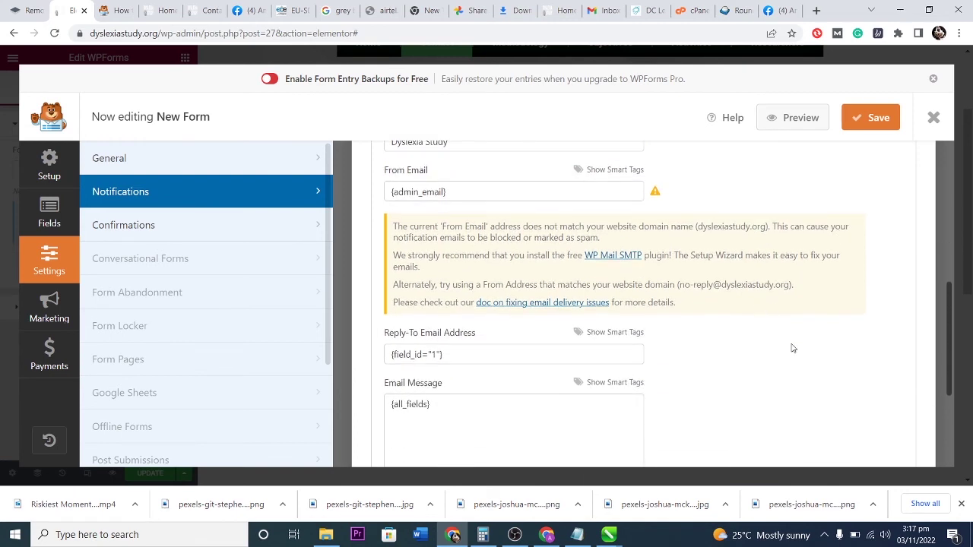
pyautogui.scroll(-1, 788, 338)
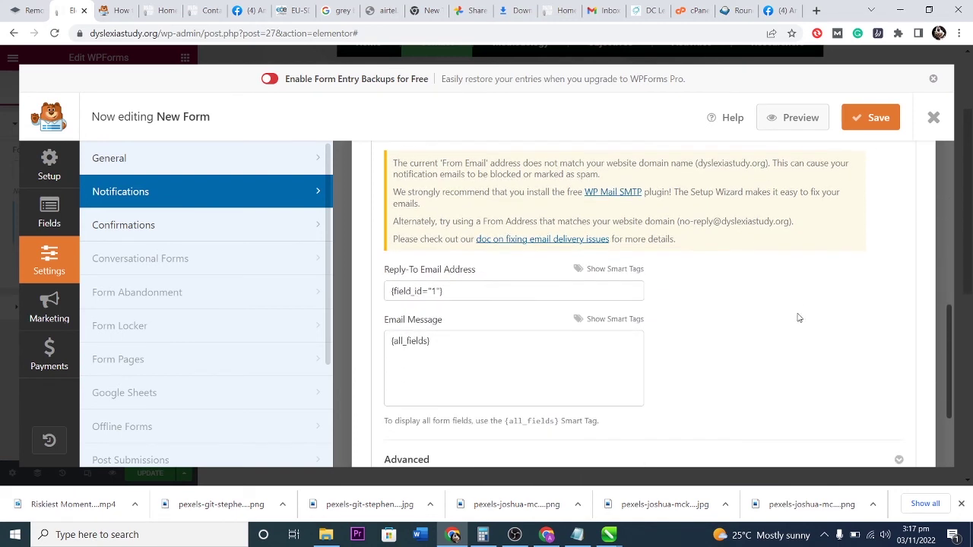
pyautogui.click(871, 120)
pyautogui.click(933, 119)
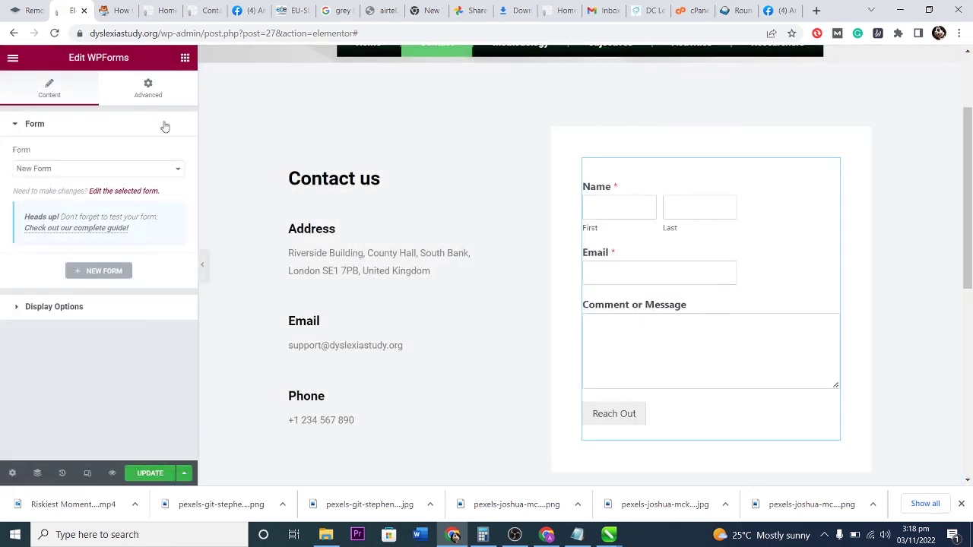
# Update the Contact us page and reload its preview to show contact details beside the form.
pyautogui.scroll(-2, 661, 284)
pyautogui.scroll(2, 477, 334)
pyautogui.click(160, 476)
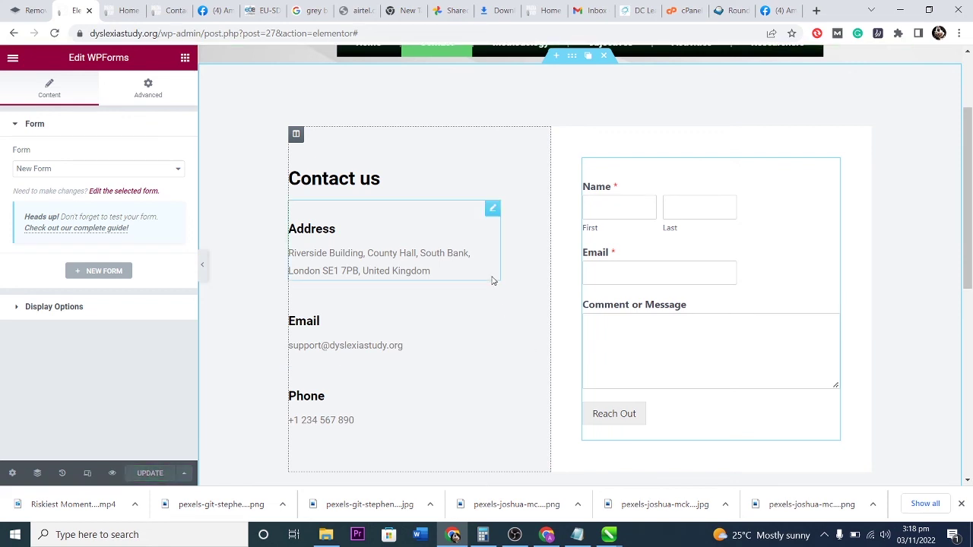
pyautogui.click(170, 10)
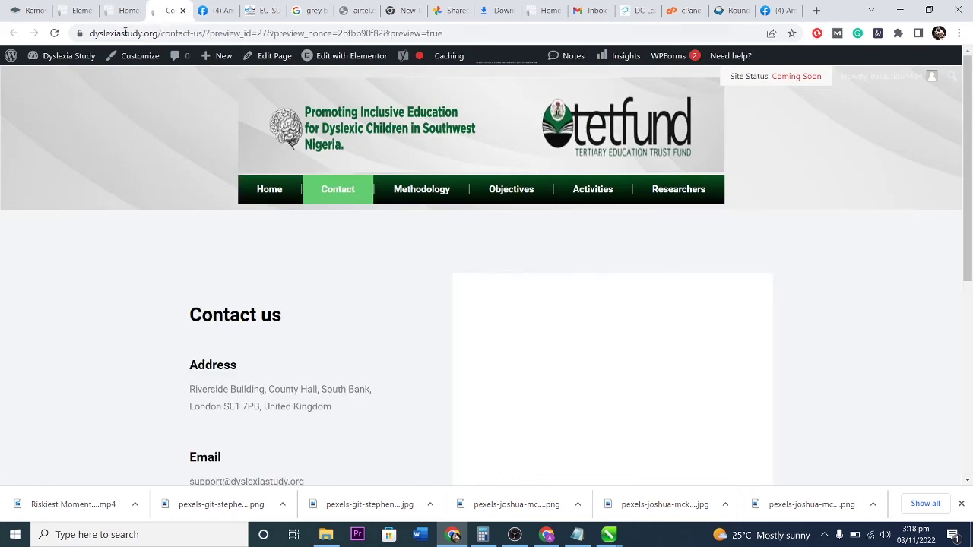
pyautogui.click(55, 33)
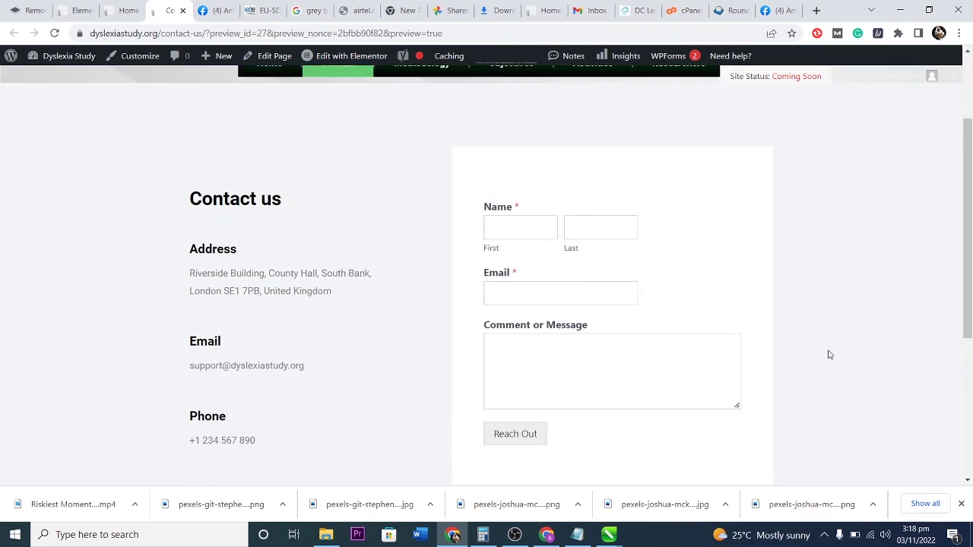
# Autofill name and email, enter the message 'I'd love to connect', and submit via Reach Out.
pyautogui.click(496, 223)
pyautogui.click(554, 260)
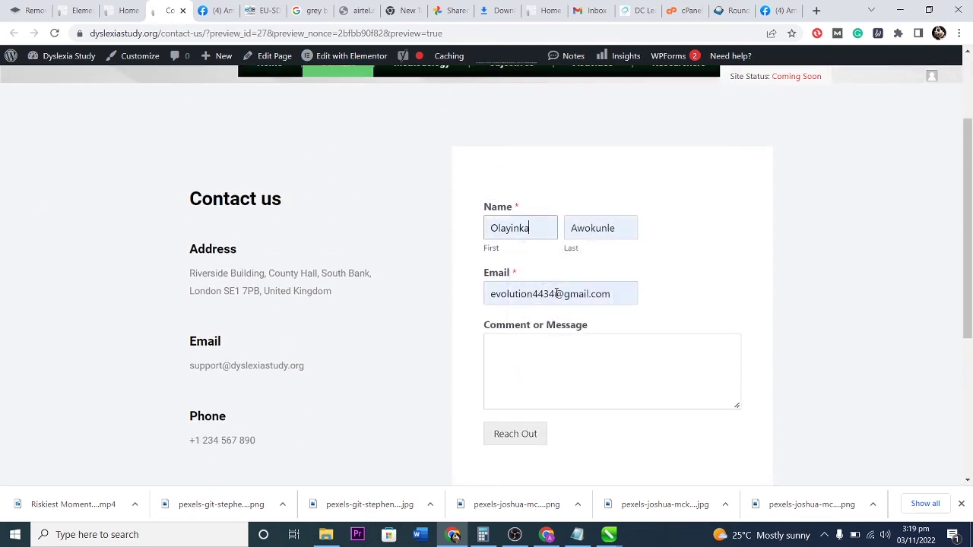
pyautogui.click(617, 294)
pyautogui.click(582, 352)
pyautogui.write("I'd ")
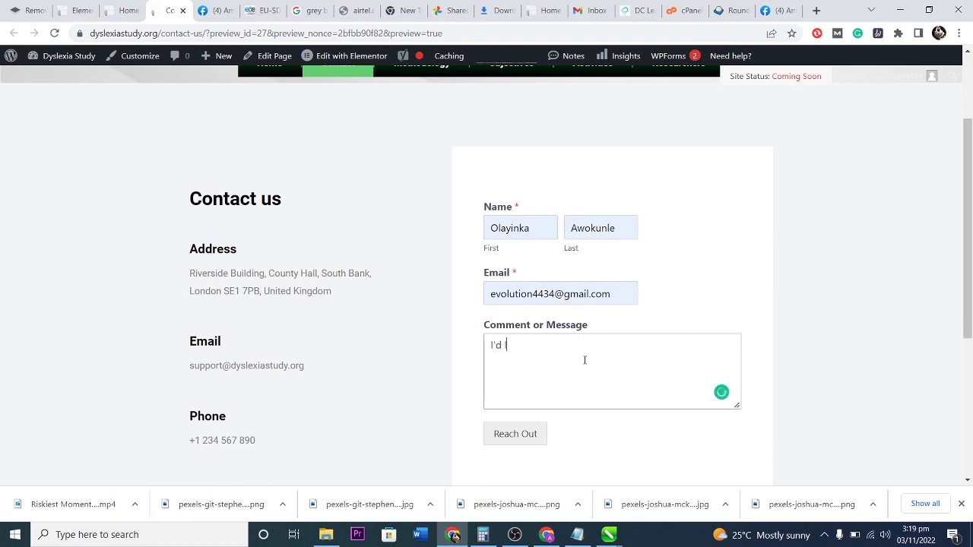
pyautogui.write('love to connect')
pyautogui.click(537, 432)
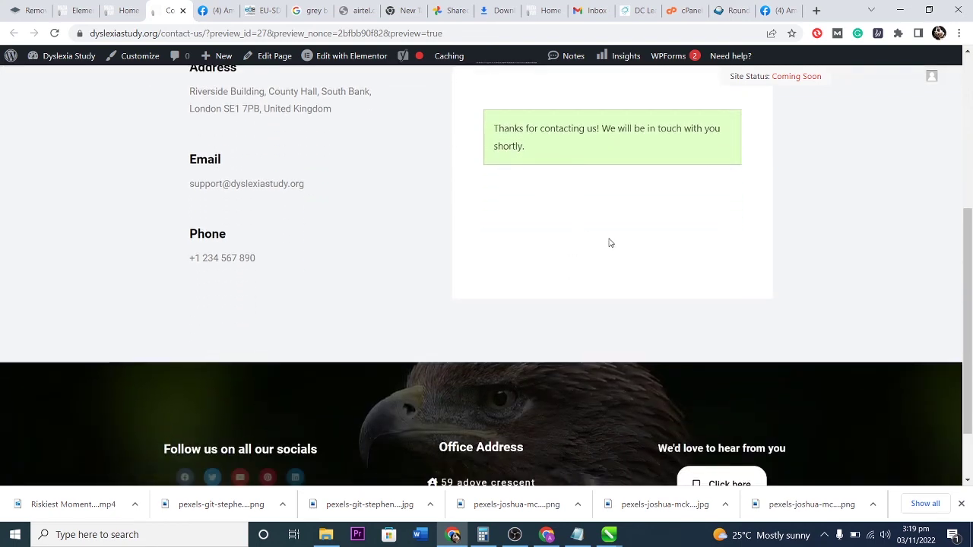
pyautogui.scroll(1, 635, 213)
pyautogui.scroll(3, 605, 289)
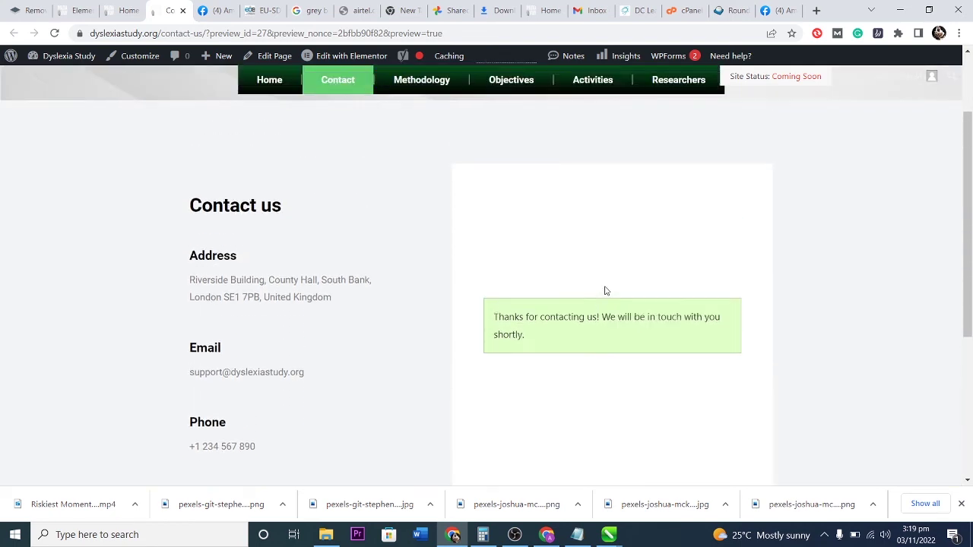
pyautogui.scroll(-2, 605, 319)
pyautogui.scroll(-2, 606, 323)
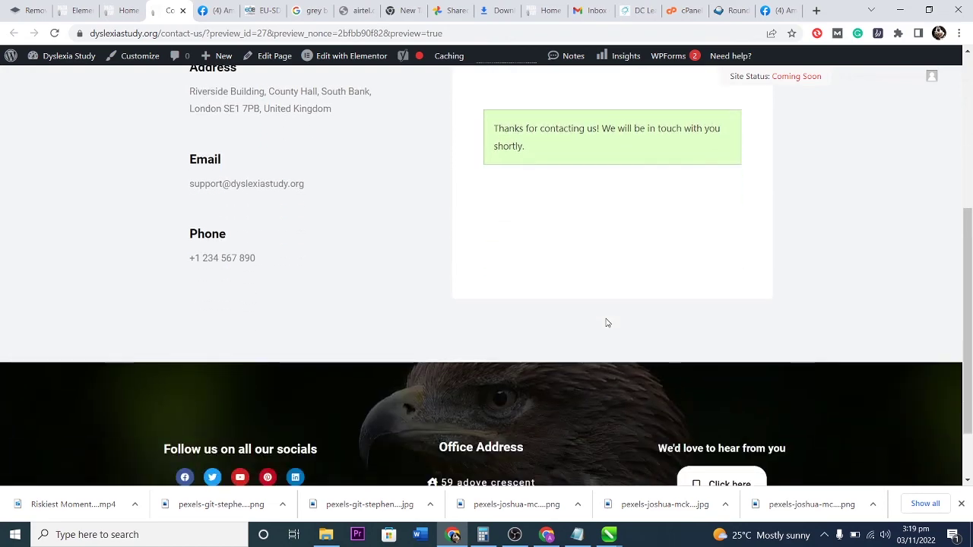
pyautogui.scroll(5, 604, 318)
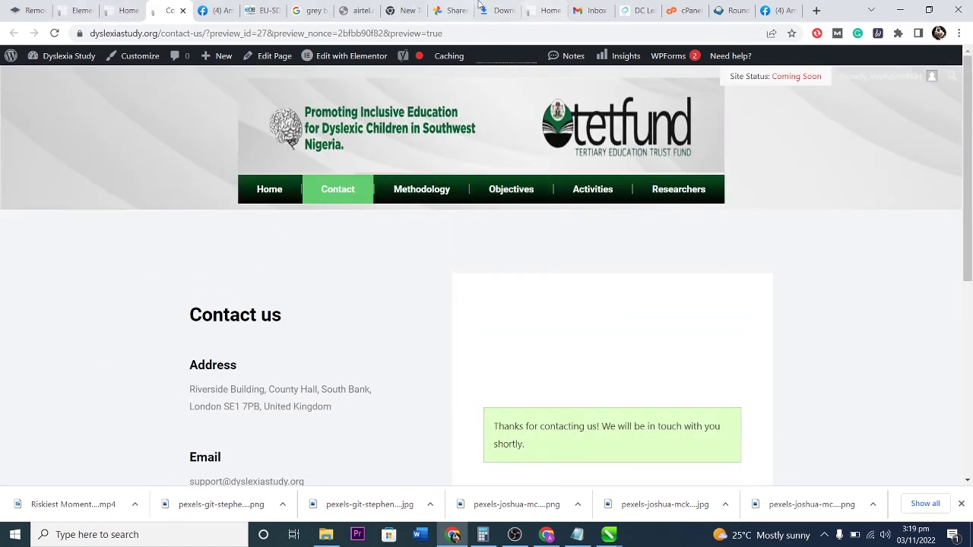
# Read the New Entry: New Form email's submitted name, email and message, then return to Inbox.
pyautogui.click(591, 9)
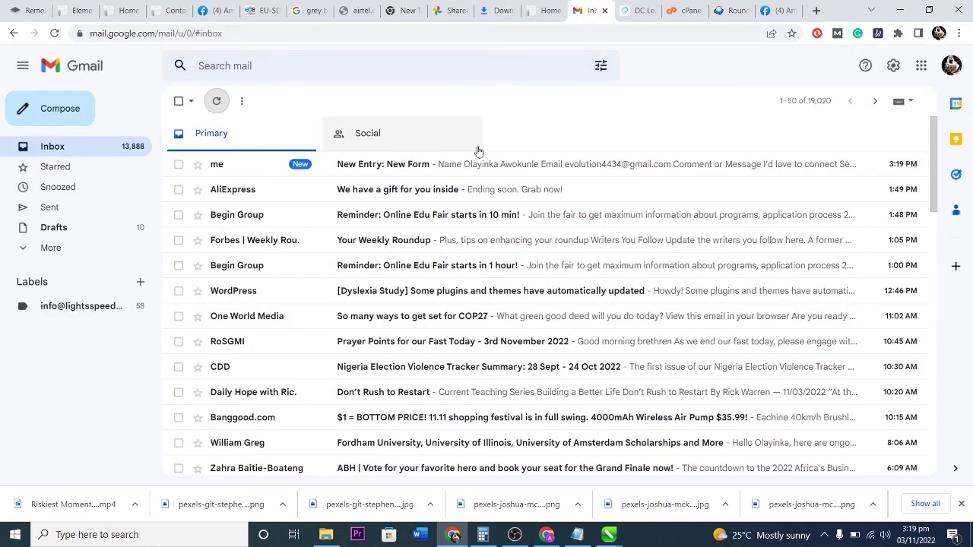
pyautogui.click(611, 169)
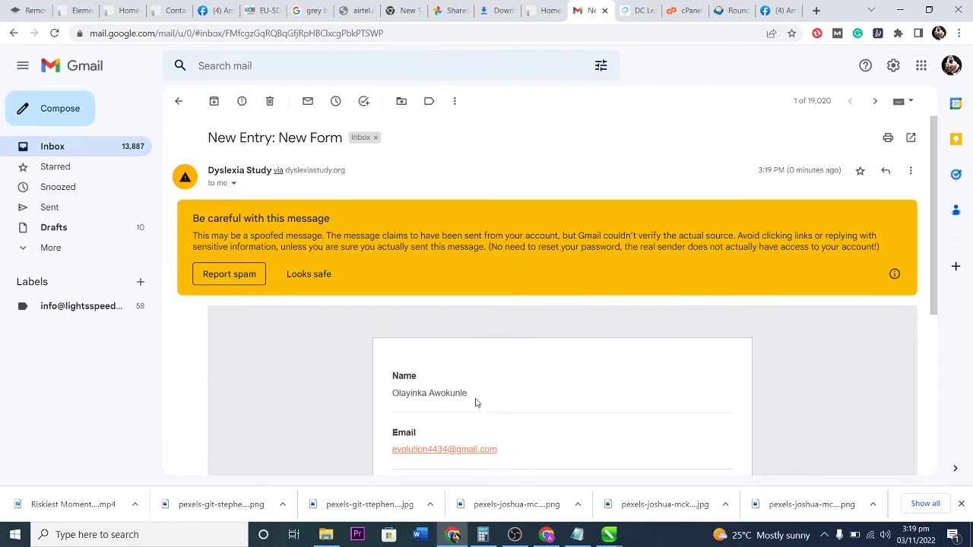
pyautogui.scroll(-2, 471, 380)
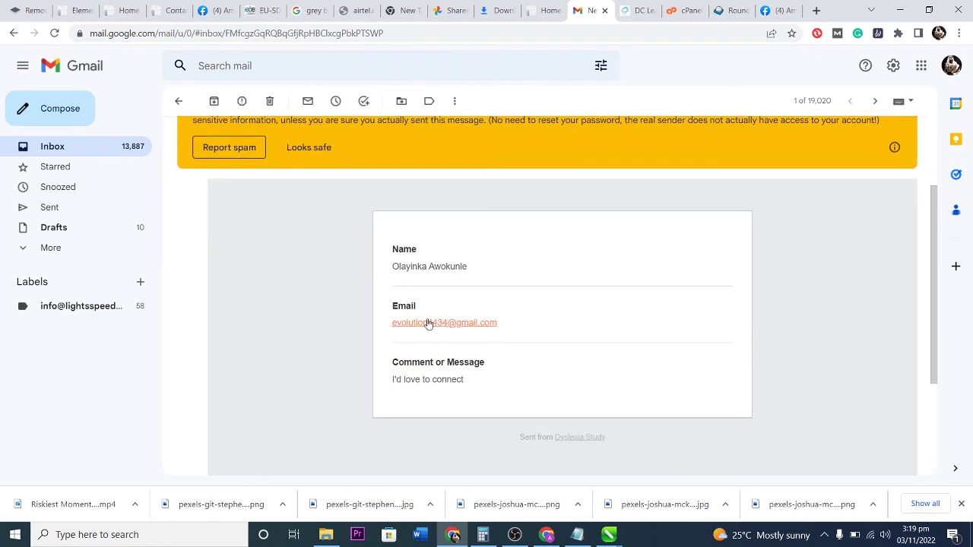
pyautogui.scroll(1, 559, 358)
pyautogui.scroll(3, 559, 359)
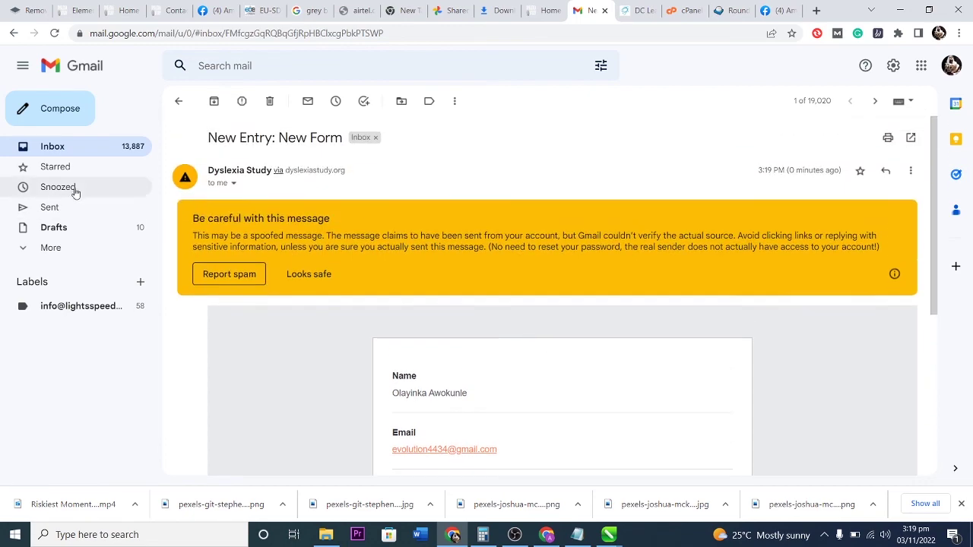
pyautogui.click(63, 149)
# Refresh the Roundcube contact inbox, which still holds only the cPanel client configuration email.
pyautogui.click(727, 8)
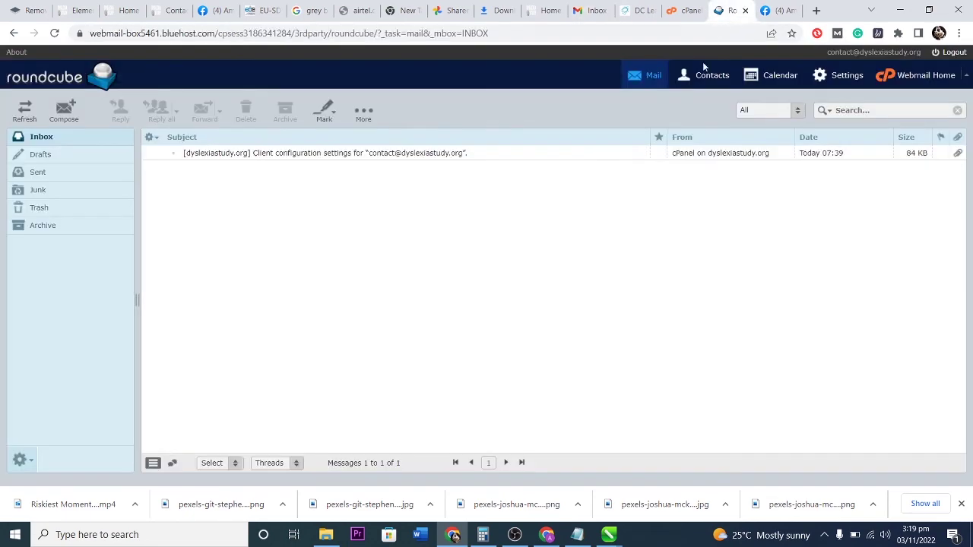
pyautogui.click(42, 140)
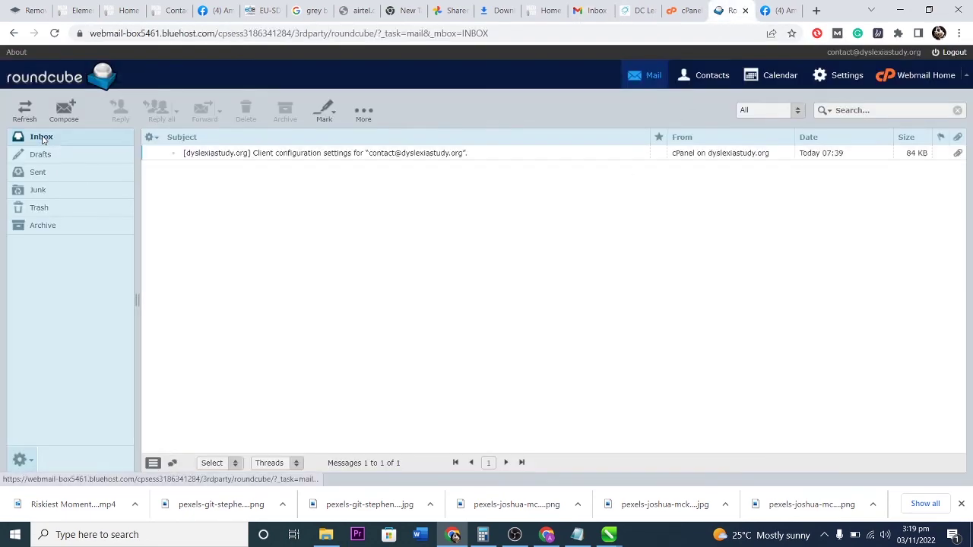
pyautogui.click(393, 159)
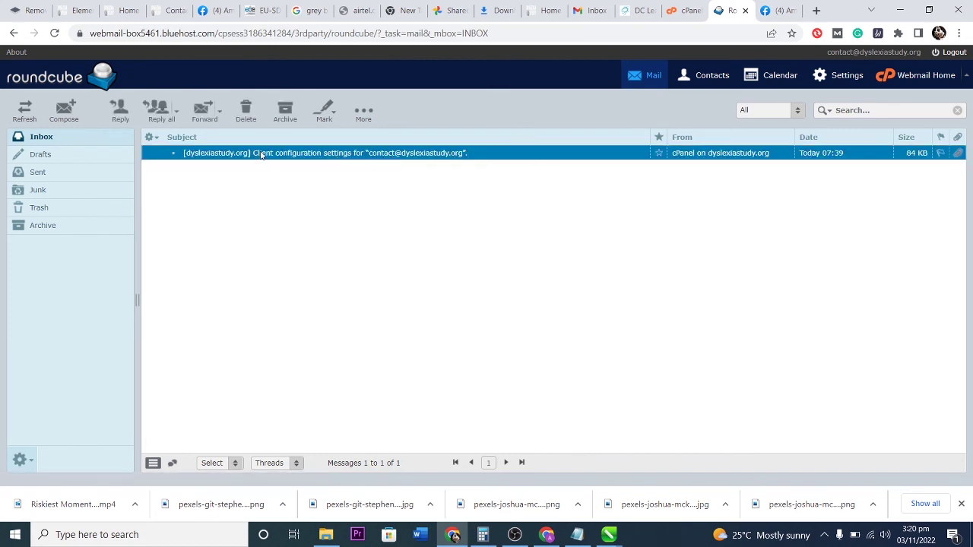
pyautogui.click(25, 114)
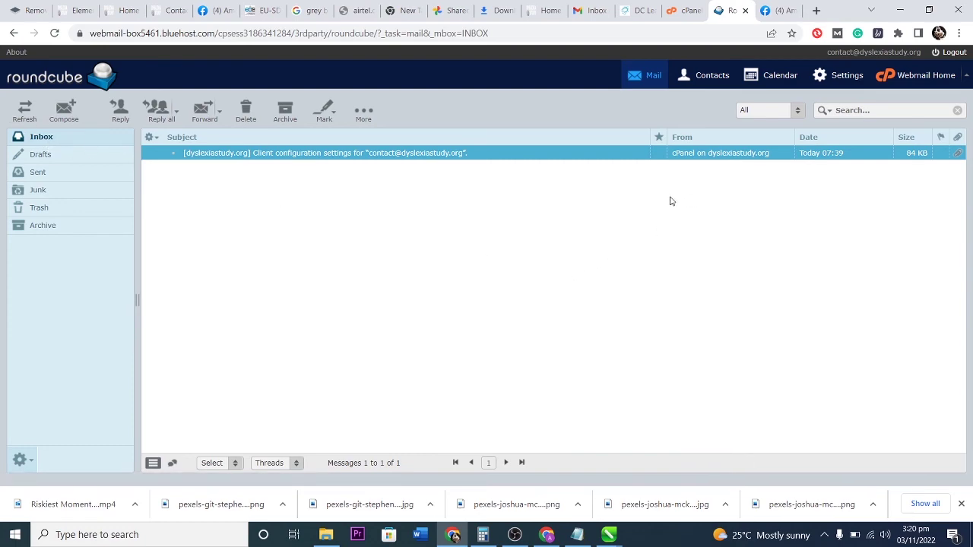
pyautogui.click(126, 11)
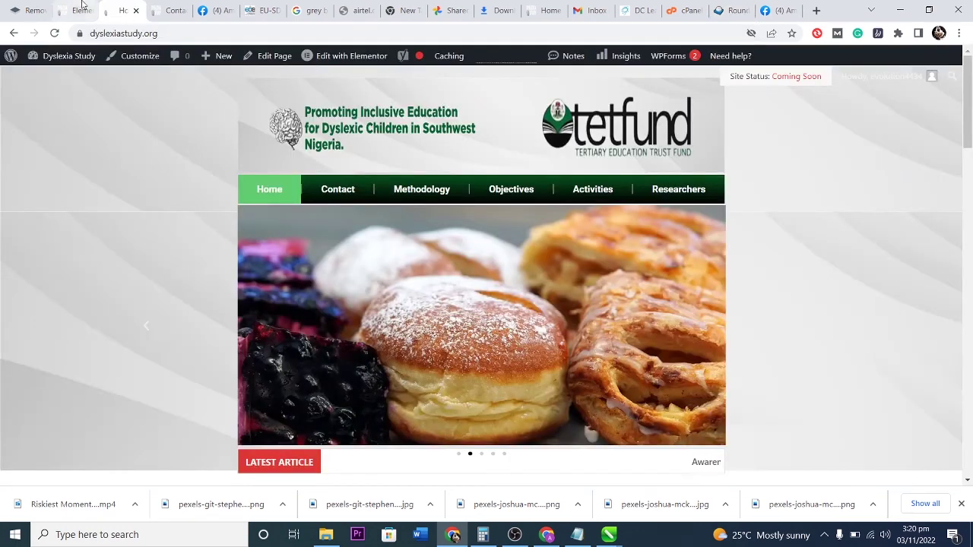
pyautogui.click(77, 10)
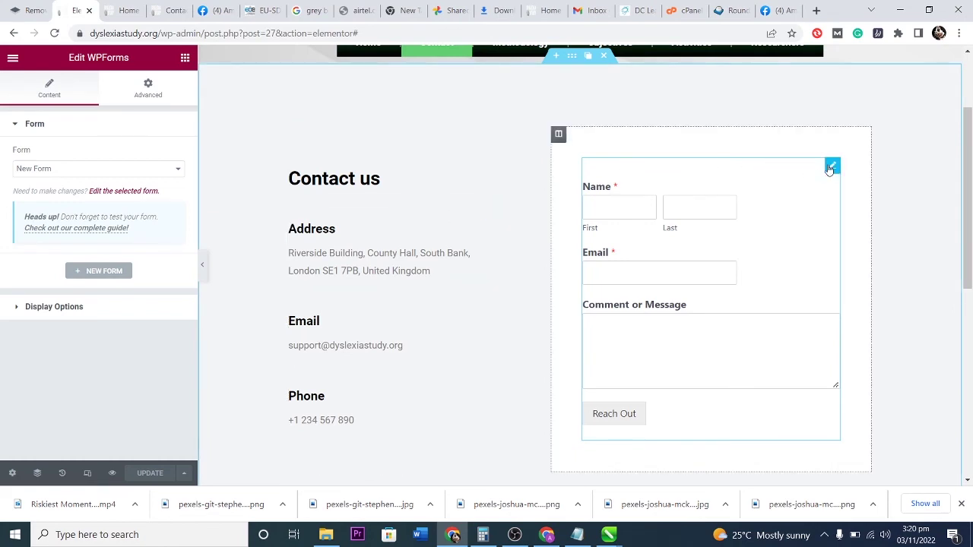
pyautogui.click(114, 193)
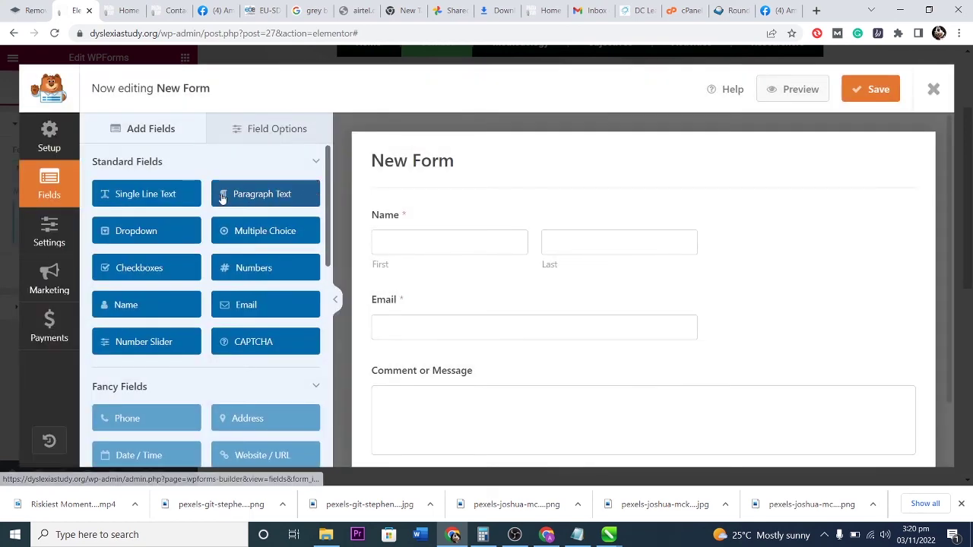
pyautogui.click(48, 141)
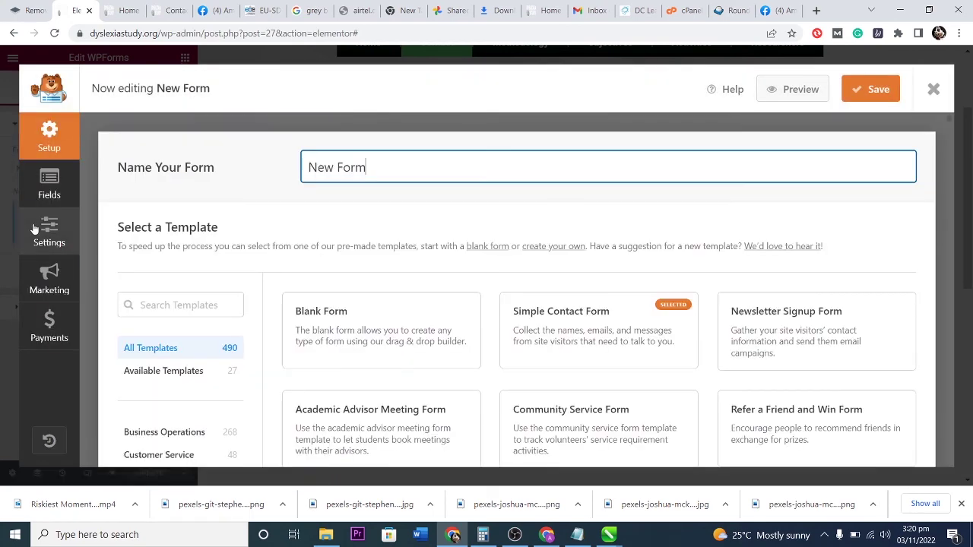
pyautogui.click(35, 230)
pyautogui.scroll(-3, 794, 277)
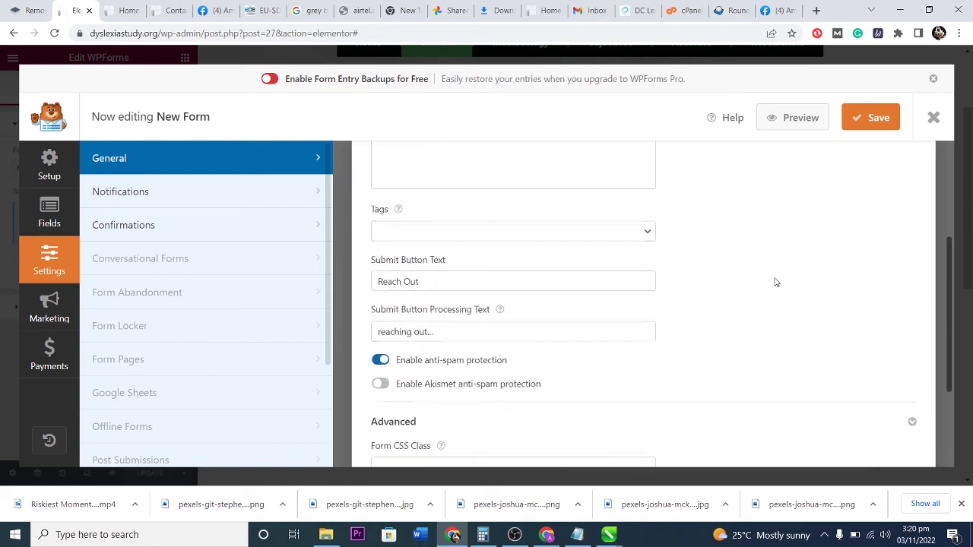
pyautogui.click(170, 191)
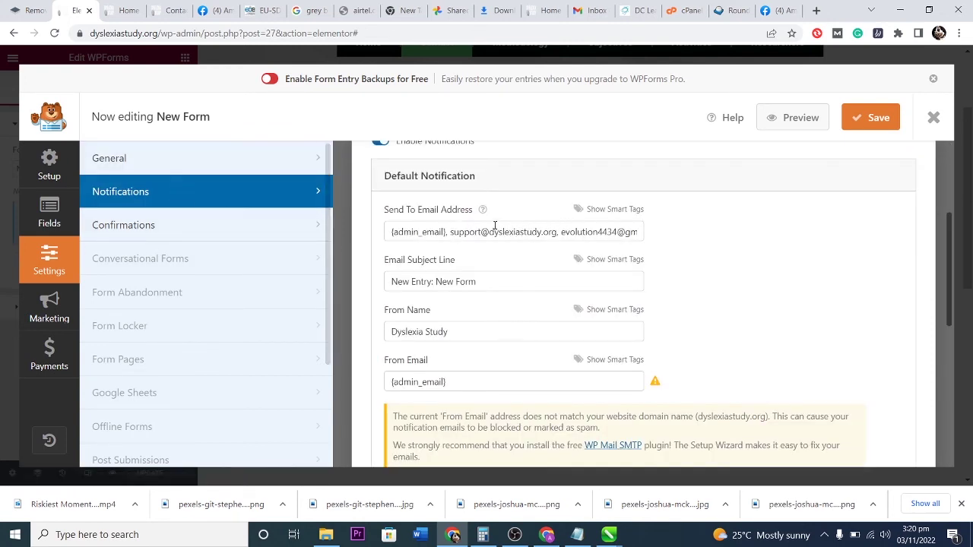
pyautogui.moveTo(450, 231); pyautogui.dragTo(552, 232)
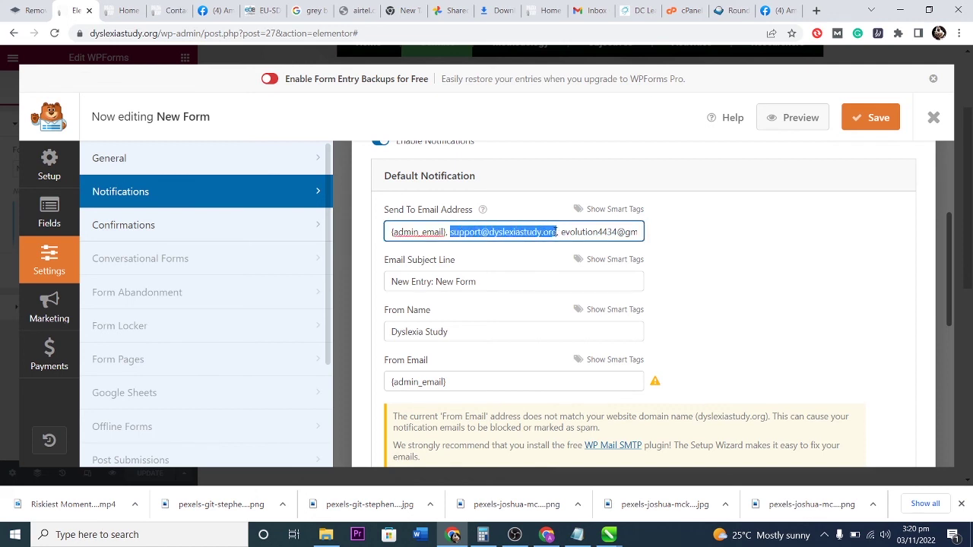
pyautogui.hotkey('ctrl', 'v')
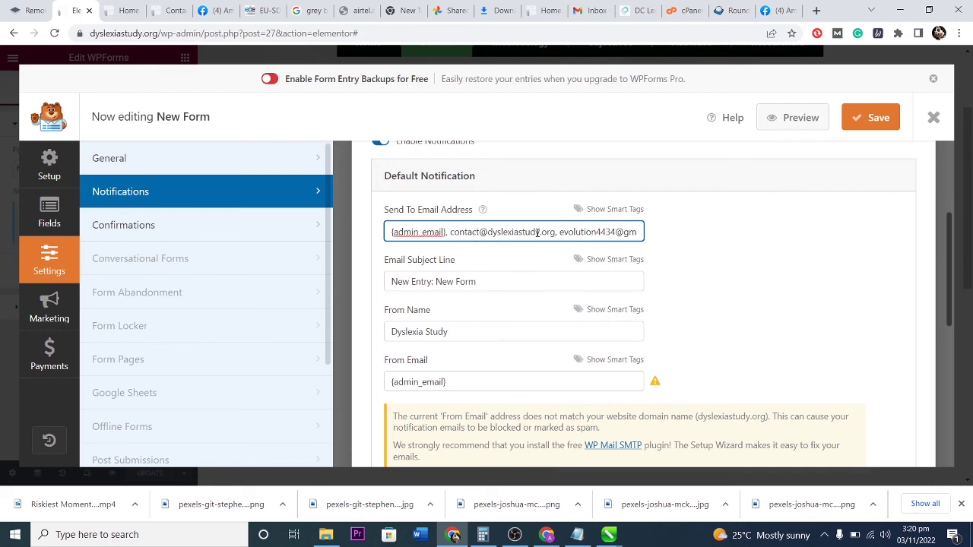
pyautogui.click(861, 119)
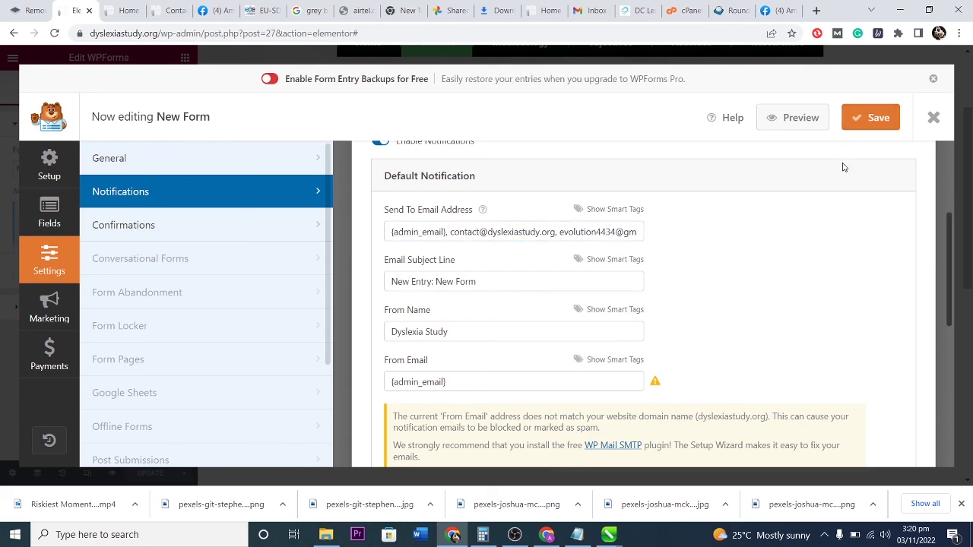
pyautogui.click(933, 118)
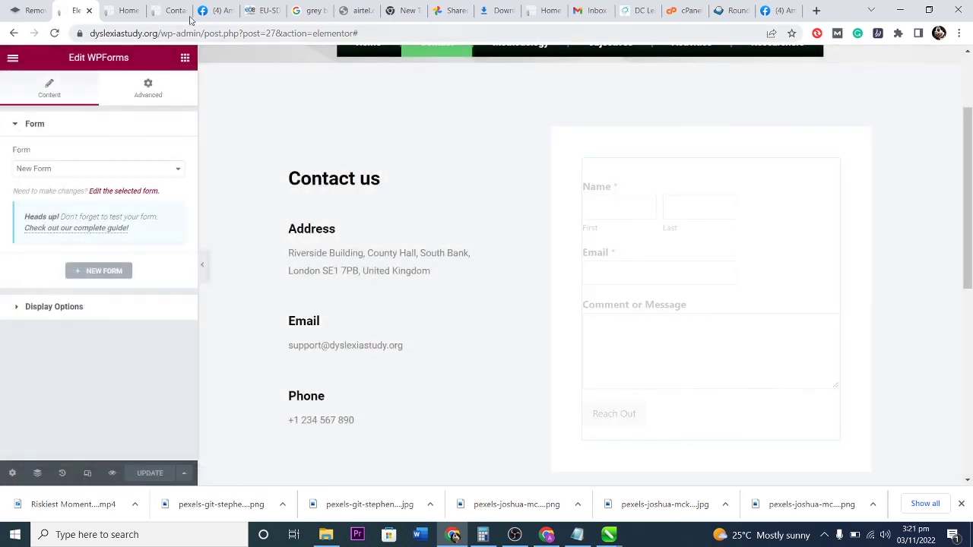
# Reload the Contact preview and fill in the first name, last name and email address.
pyautogui.click(171, 12)
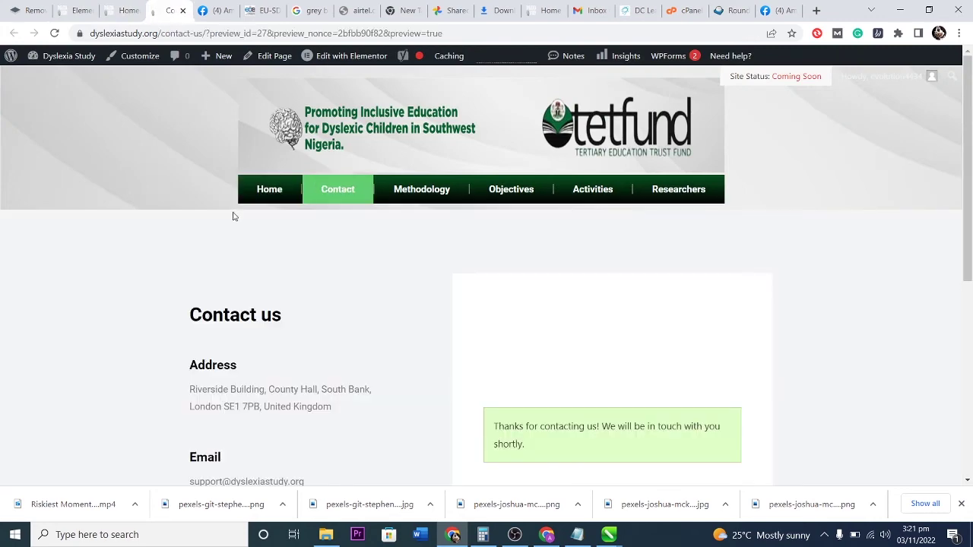
pyautogui.click(54, 32)
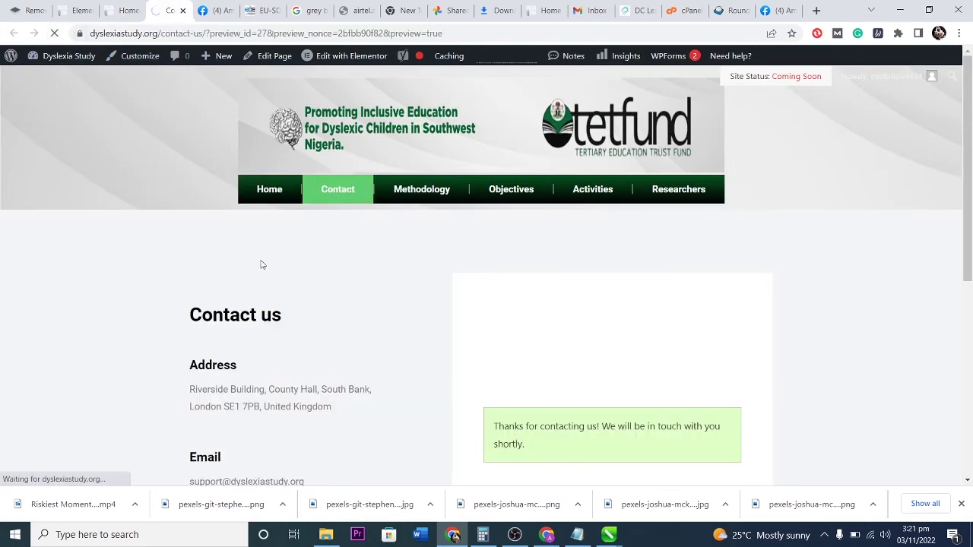
pyautogui.click(498, 355)
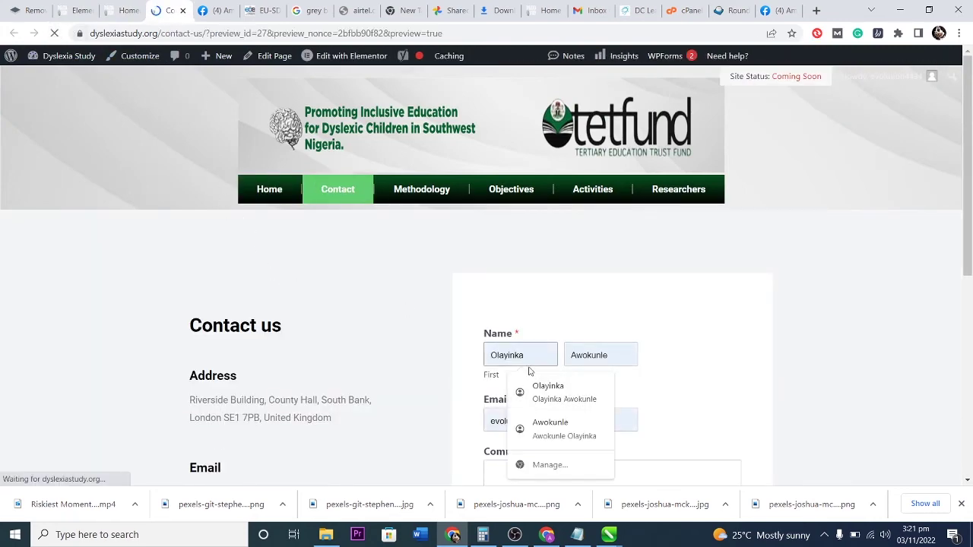
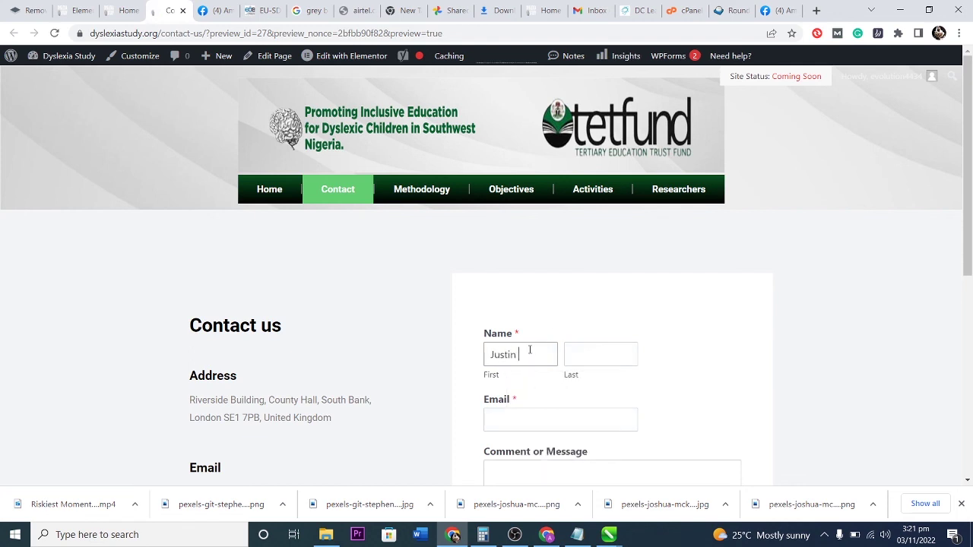
pyautogui.press('Tab')
pyautogui.press('Tab')
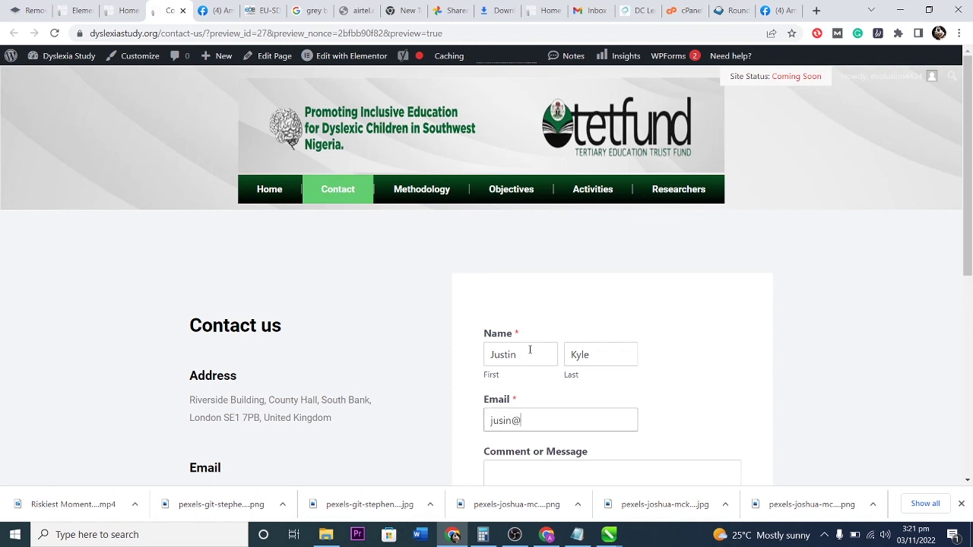
# Enter the message 'I would really love all my viewers to subscribe and like this pag' and submit.
pyautogui.press('Tab')
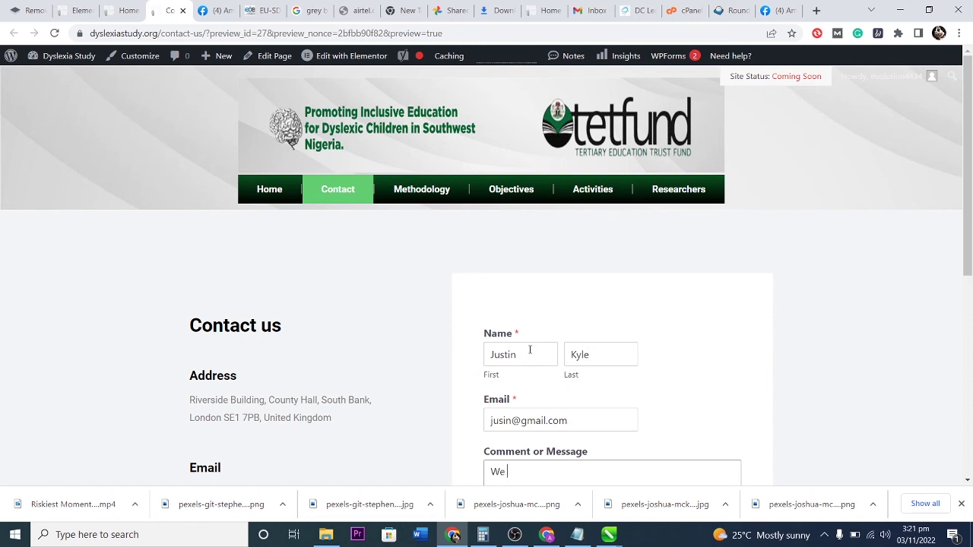
pyautogui.press('BackSpace')
pyautogui.press('BackSpace')
pyautogui.press('BackSpace')
pyautogui.press('BackSpace')
pyautogui.press('BackSpace')
pyautogui.press('BackSpace')
pyautogui.press('BackSpace')
pyautogui.write('I would really love all my viewers to su')
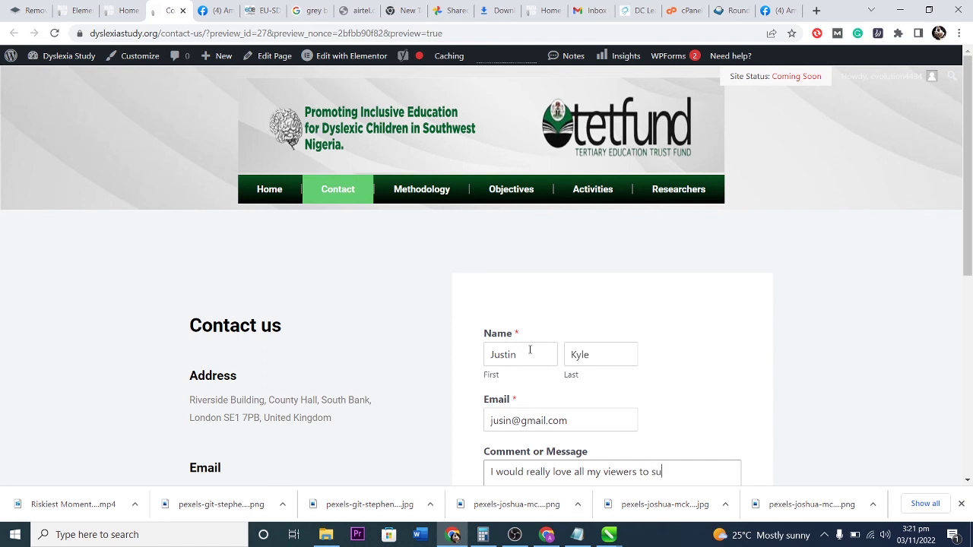
pyautogui.write('bscribe and like this page.')
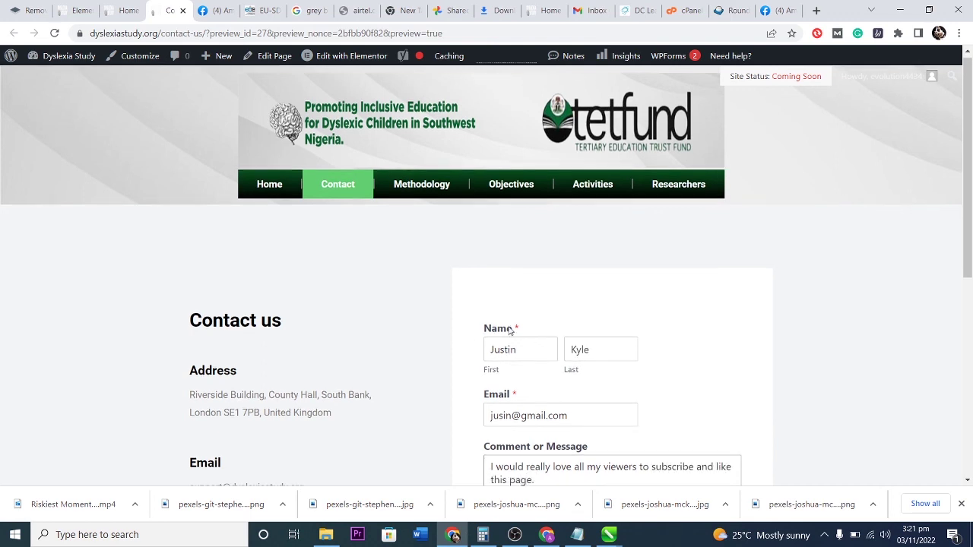
pyautogui.scroll(-3, 472, 341)
pyautogui.click(521, 365)
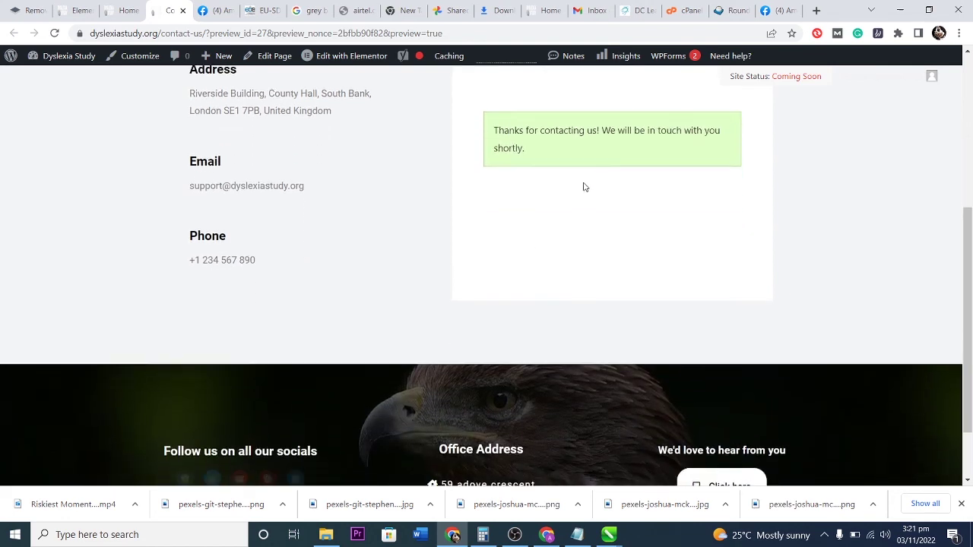
pyautogui.scroll(1, 610, 240)
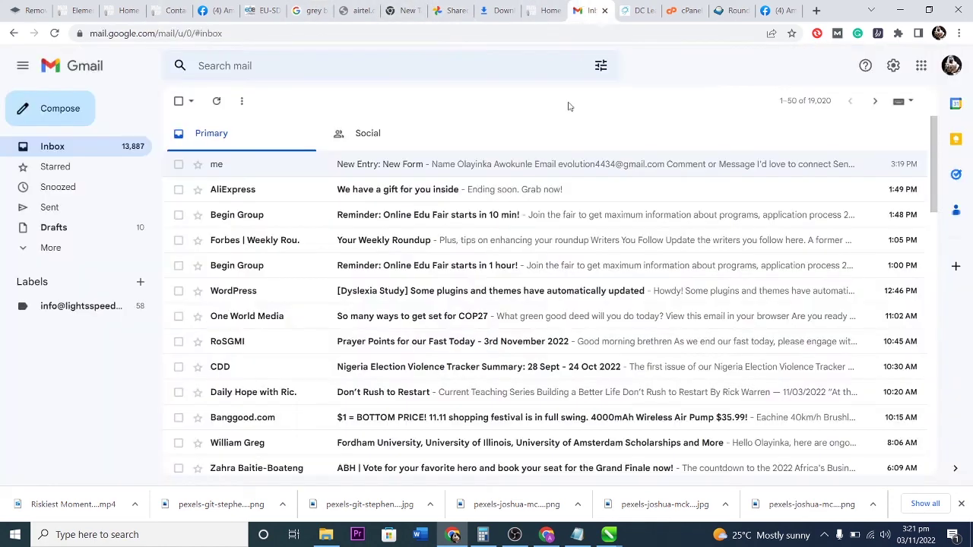
# Refresh the Gmail inbox; the newest item remains the first test's New Entry notification.
pyautogui.click(591, 10)
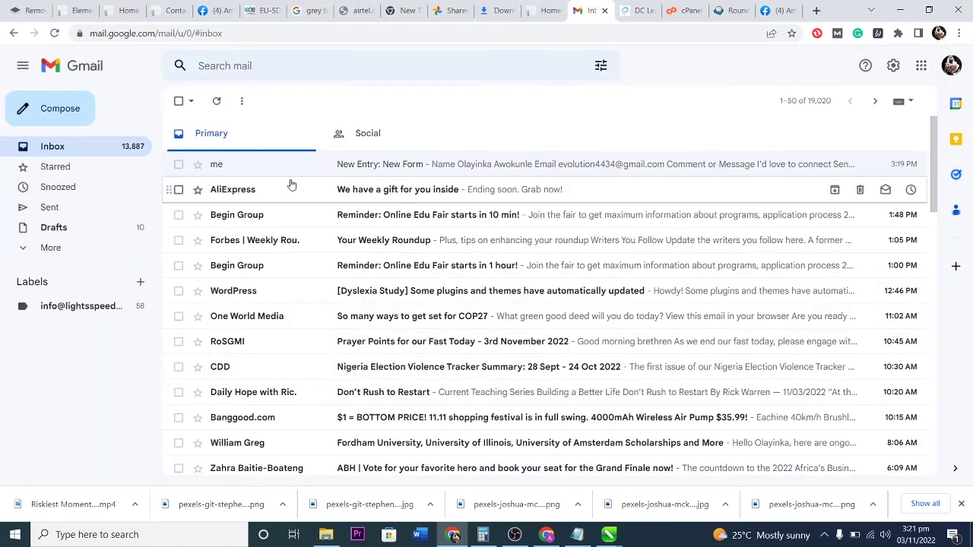
pyautogui.click(216, 102)
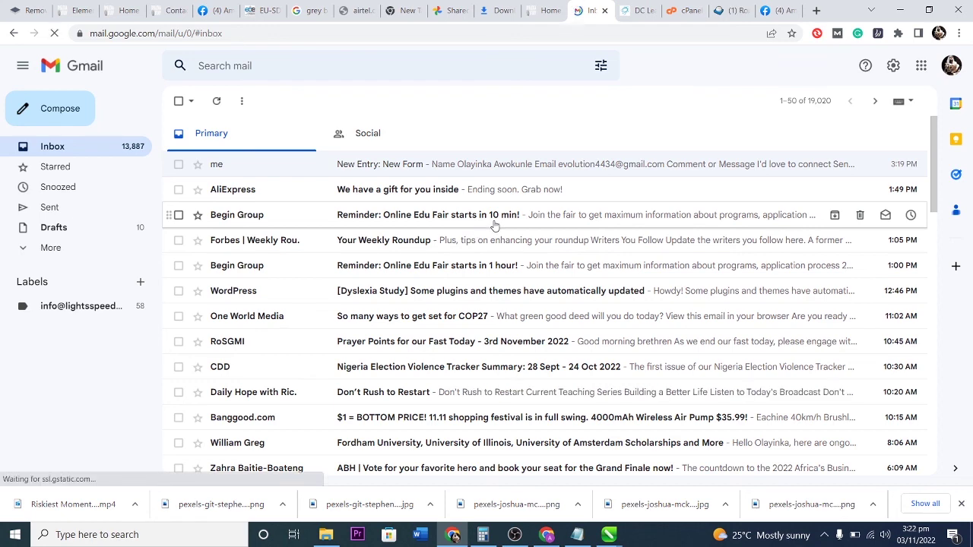
# Open the contact account's webmail from cPanel and read the New Entry: New Form message.
pyautogui.click(682, 10)
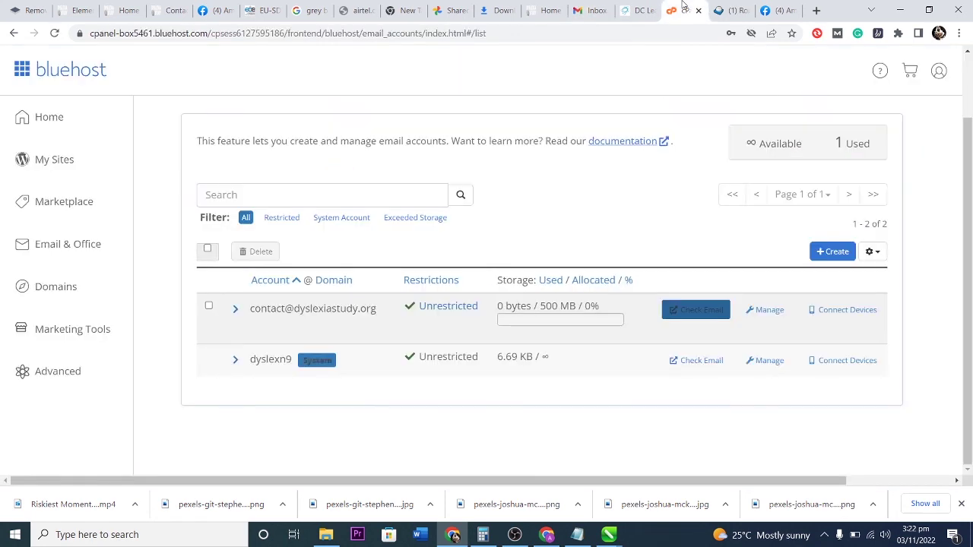
pyautogui.click(682, 314)
pyautogui.click(591, 167)
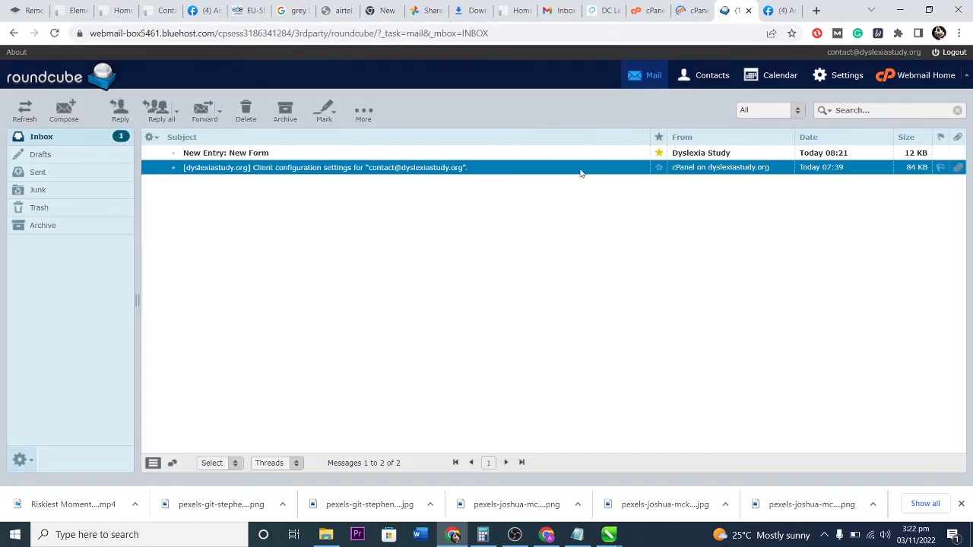
pyautogui.click(272, 155)
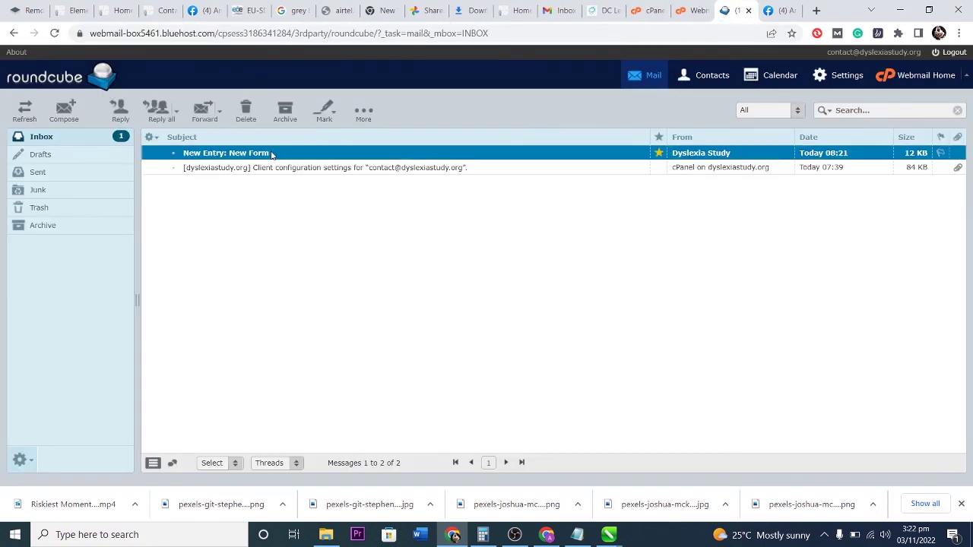
pyautogui.doubleClick(271, 154)
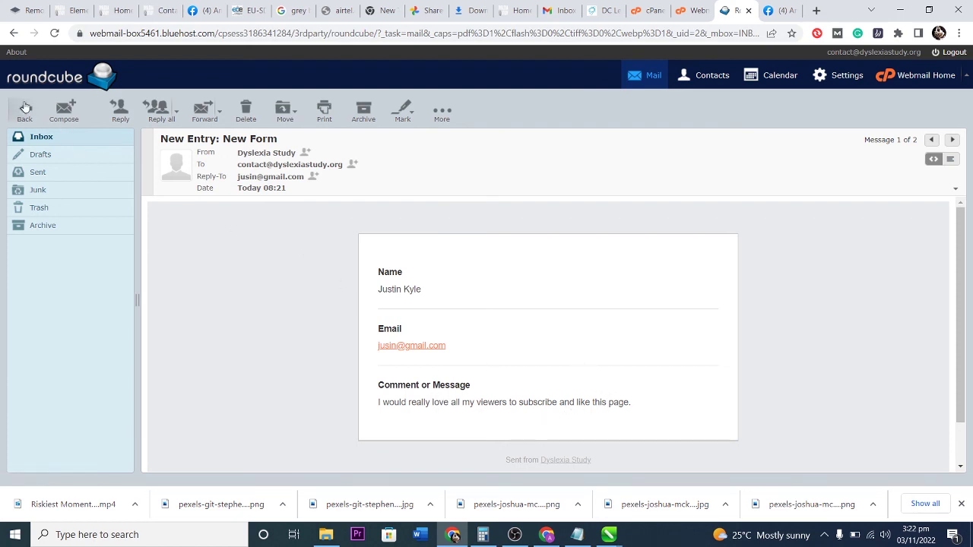
pyautogui.click(34, 138)
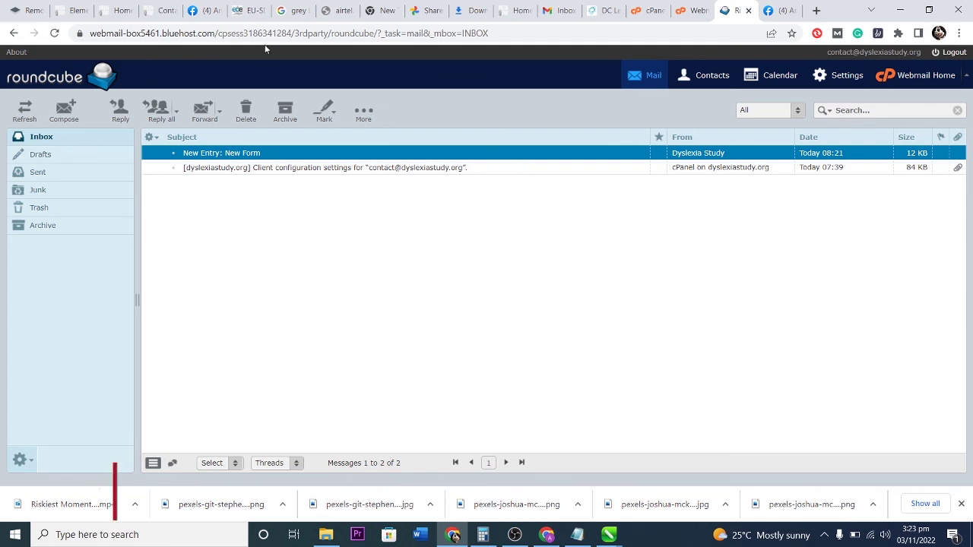
# Look over the live Contact page and the site's Home page in the preview.
pyautogui.click(114, 10)
pyautogui.scroll(-4, 396, 223)
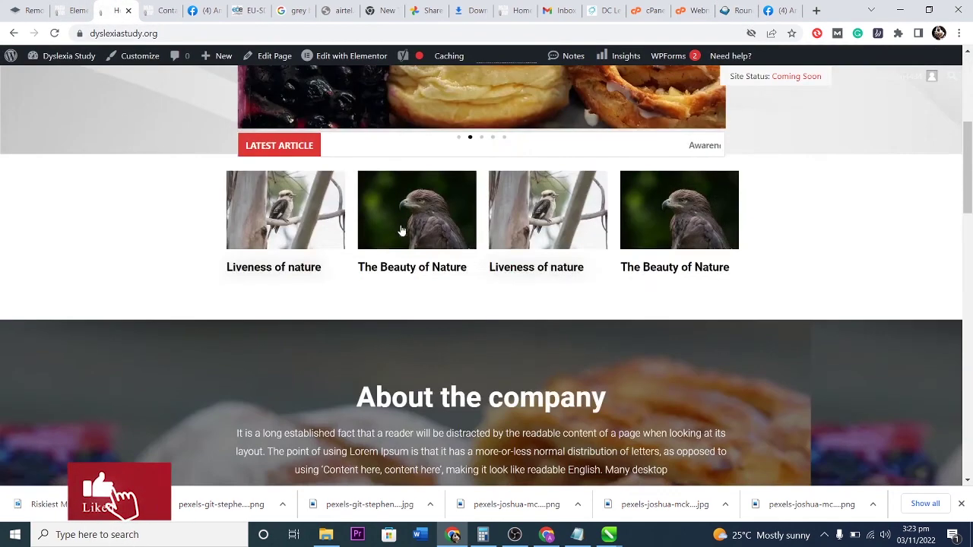
pyautogui.click(76, 10)
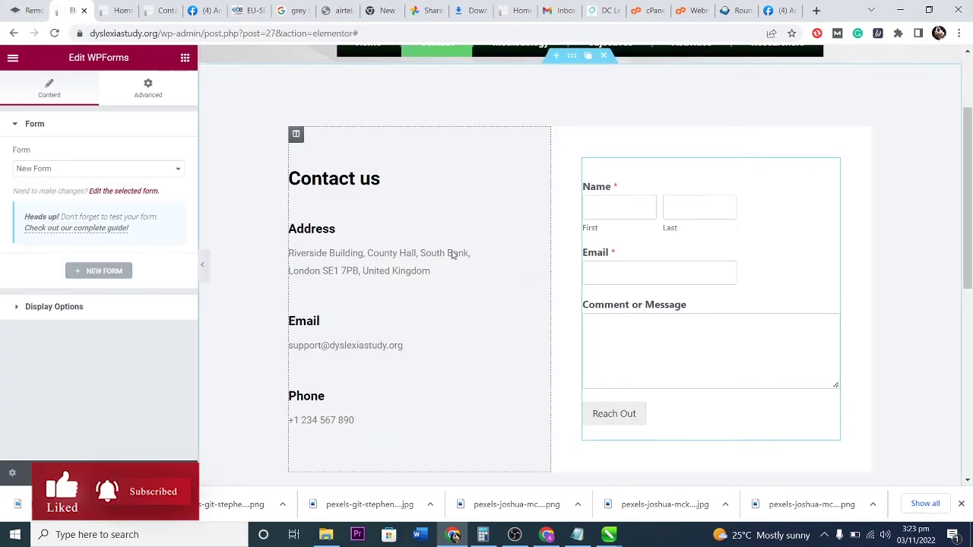
pyautogui.hotkey('ctrl', 'Tab')
pyautogui.scroll(-3, 593, 316)
pyautogui.scroll(10, 584, 308)
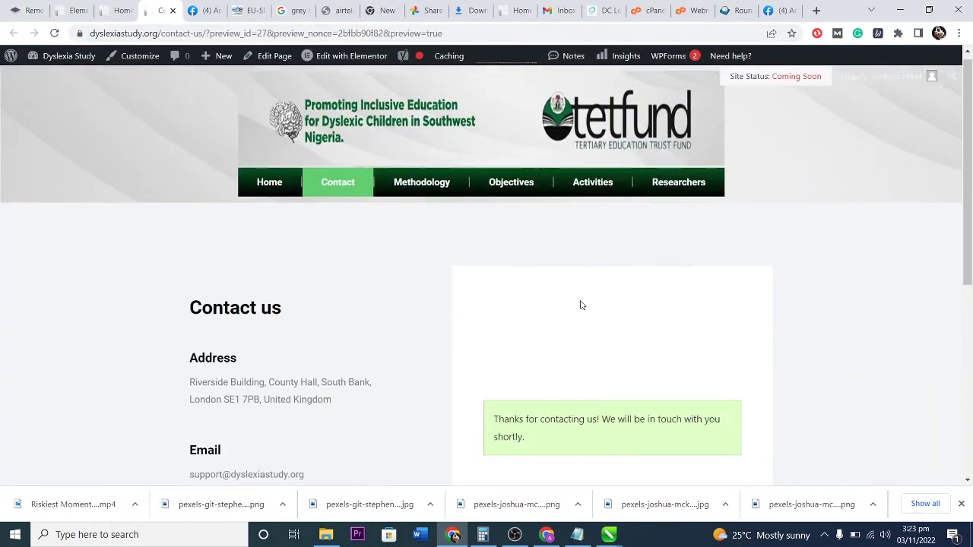
pyautogui.click(261, 187)
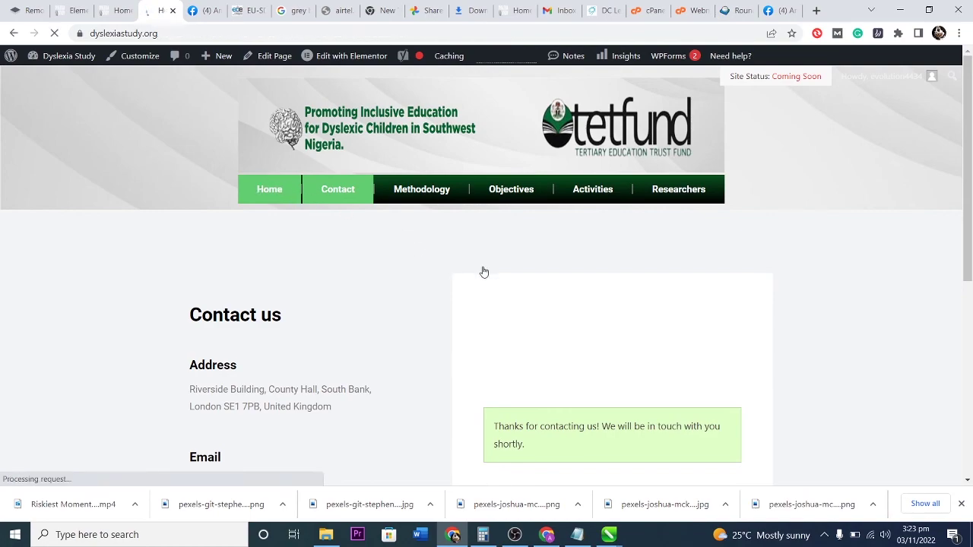
pyautogui.scroll(-3, 547, 279)
pyautogui.scroll(-15, 546, 278)
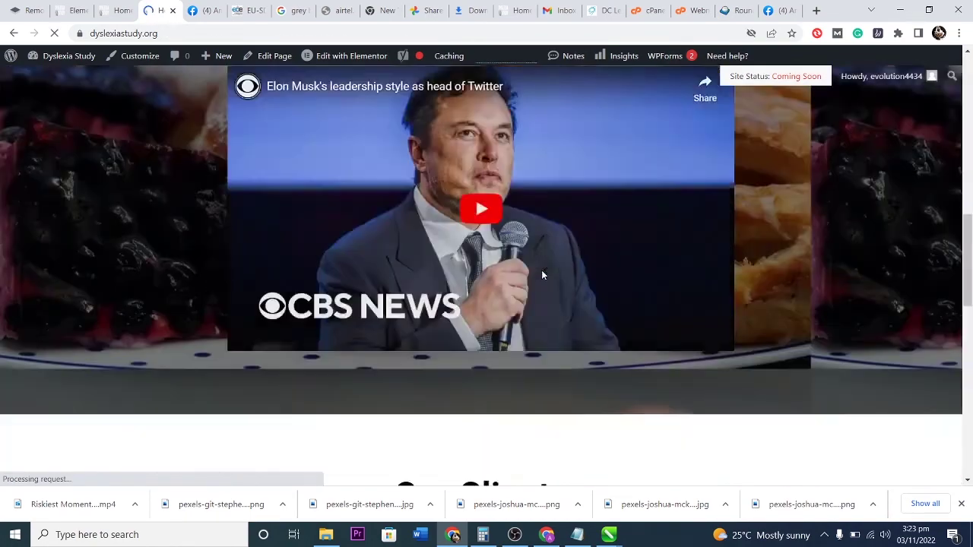
pyautogui.scroll(18, 542, 275)
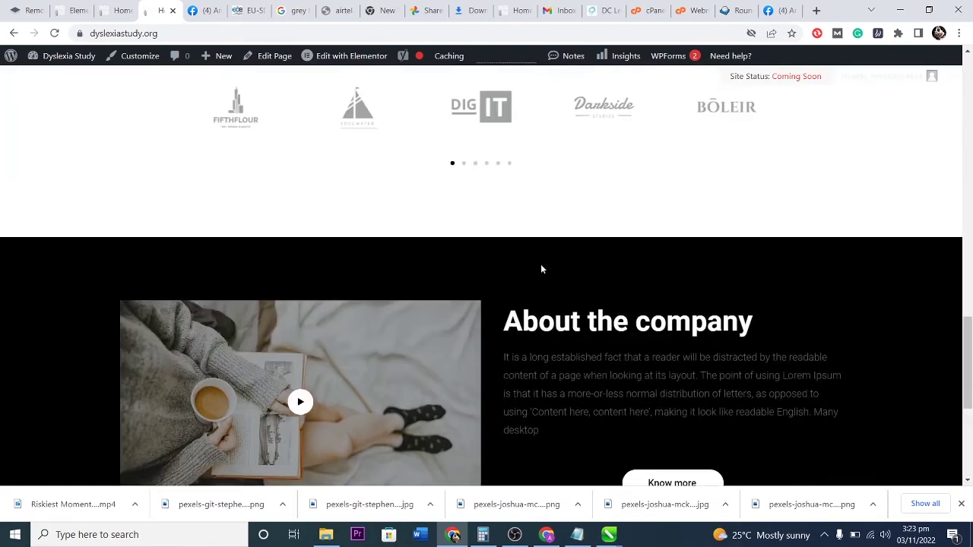
pyautogui.scroll(2, 539, 258)
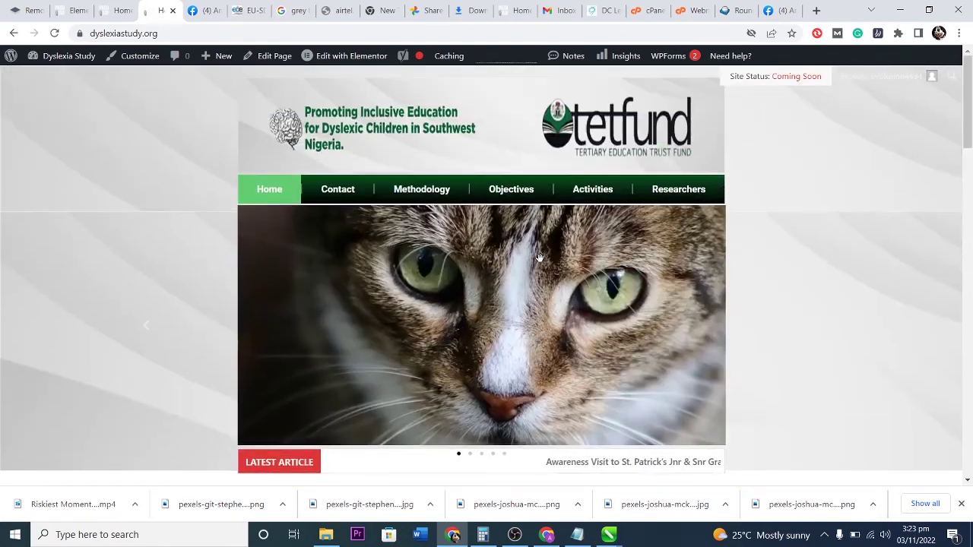
# Navigate from the Contact page to the Methodology page through the site menu.
pyautogui.click(343, 193)
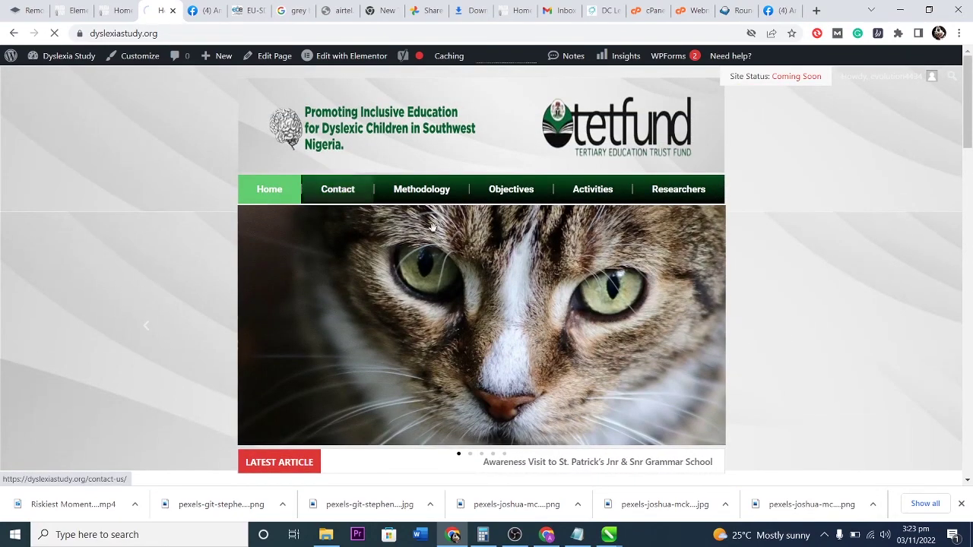
pyautogui.scroll(-5, 496, 260)
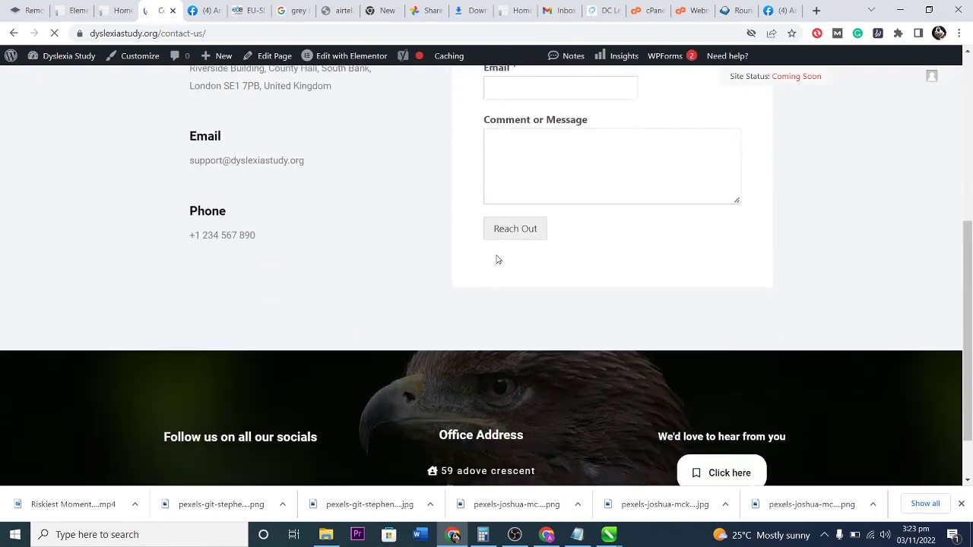
pyautogui.scroll(5, 496, 259)
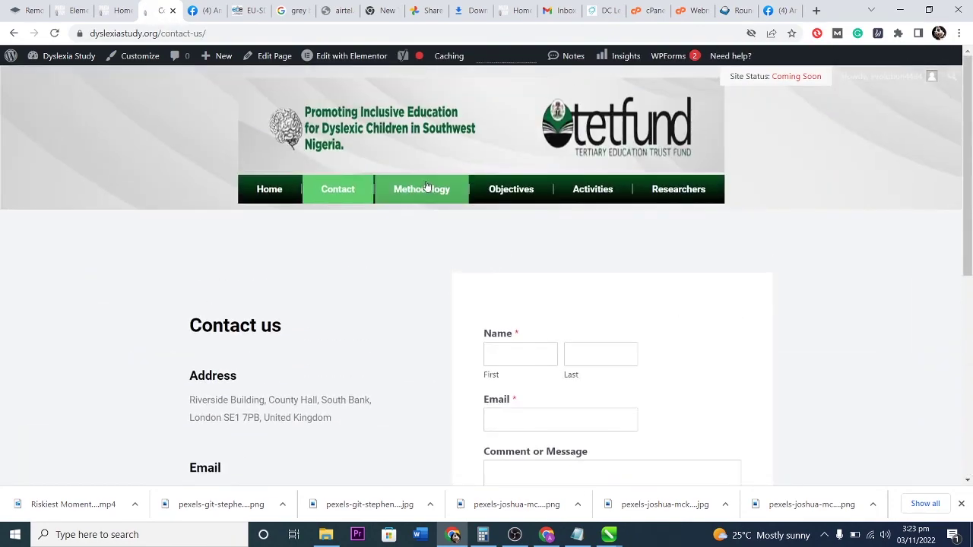
pyautogui.click(427, 188)
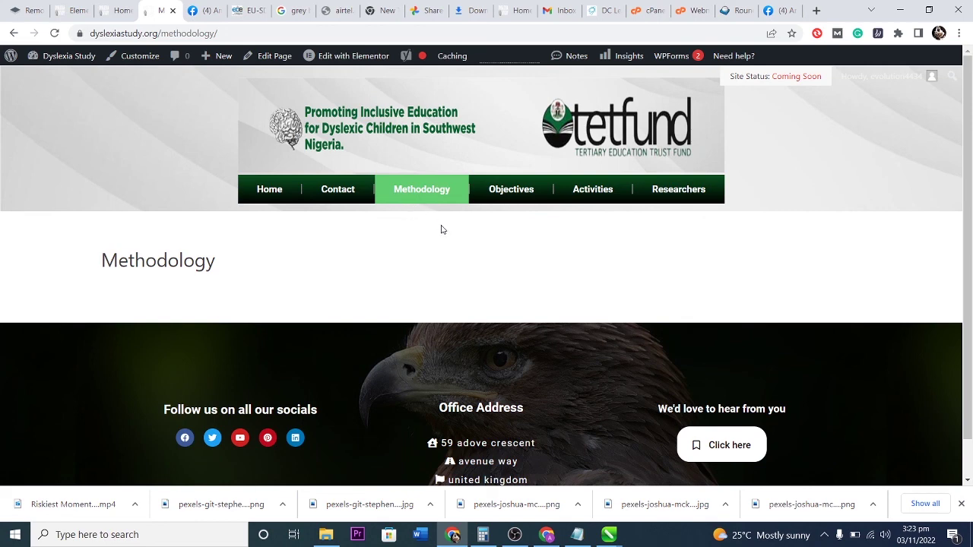
# Open the Methodology page in Elementor via Edit Page and bring up its Page Settings.
pyautogui.moveTo(359, 58)
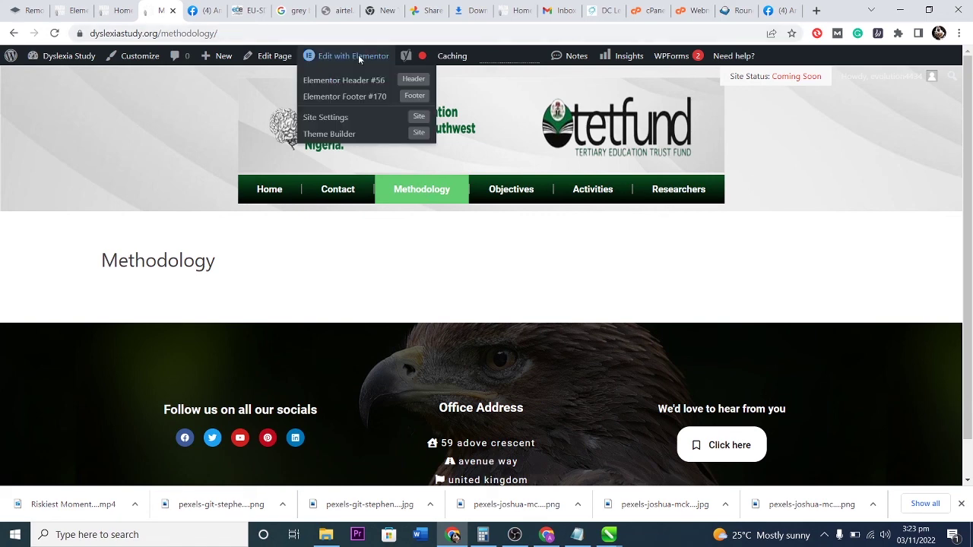
pyautogui.click(257, 55)
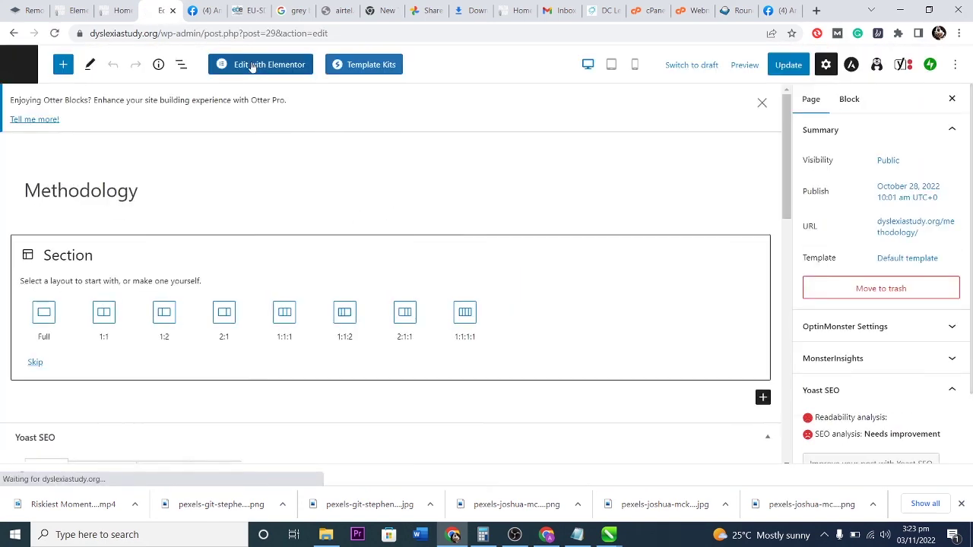
pyautogui.click(253, 65)
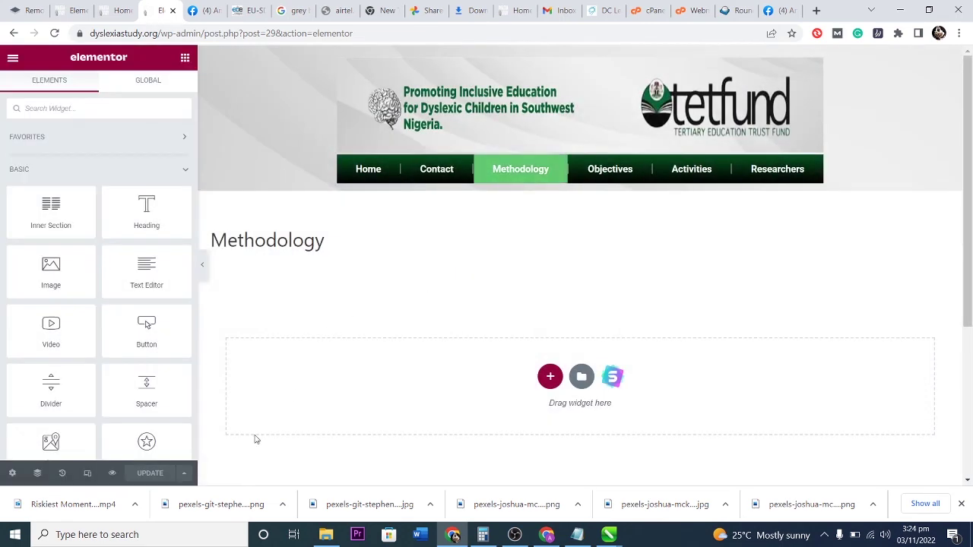
pyautogui.click(12, 473)
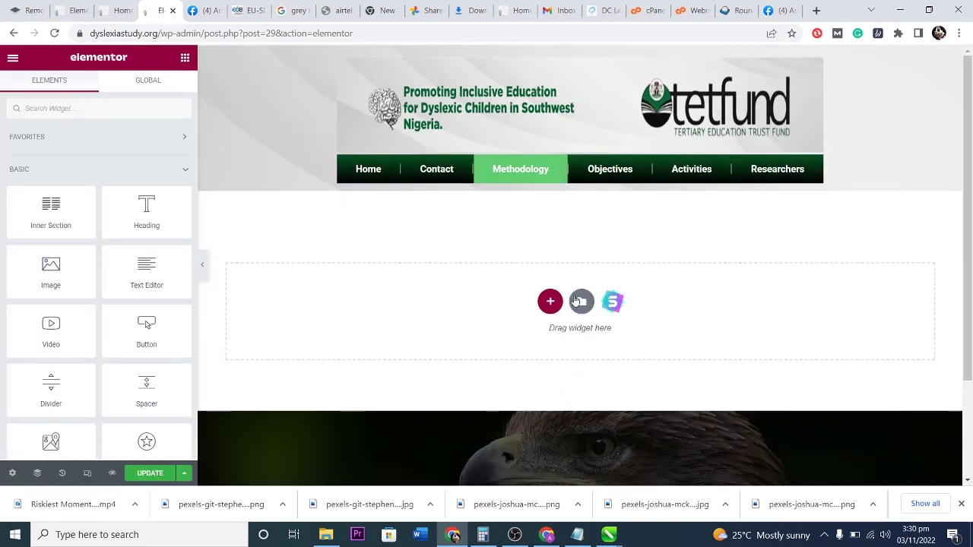
# Import the six-person team block with 'This Can Be Secondary Heading' from the Starter Templates Blocks library.
pyautogui.click(614, 301)
pyautogui.write('out')
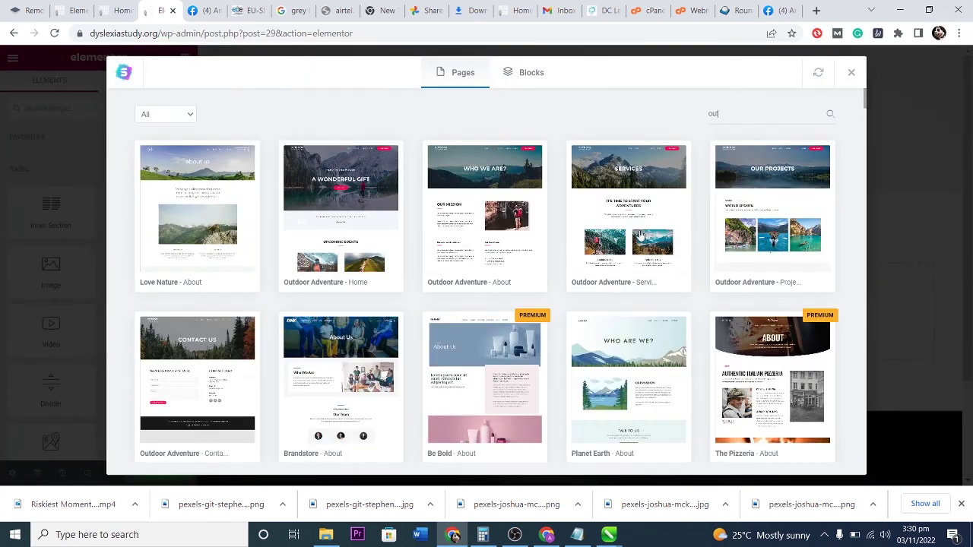
pyautogui.scroll(-1, 615, 282)
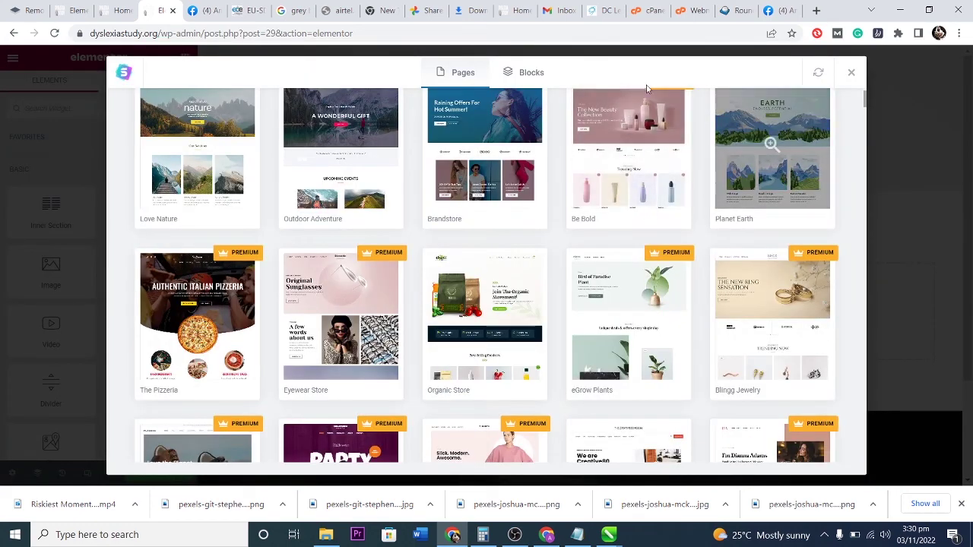
pyautogui.click(518, 72)
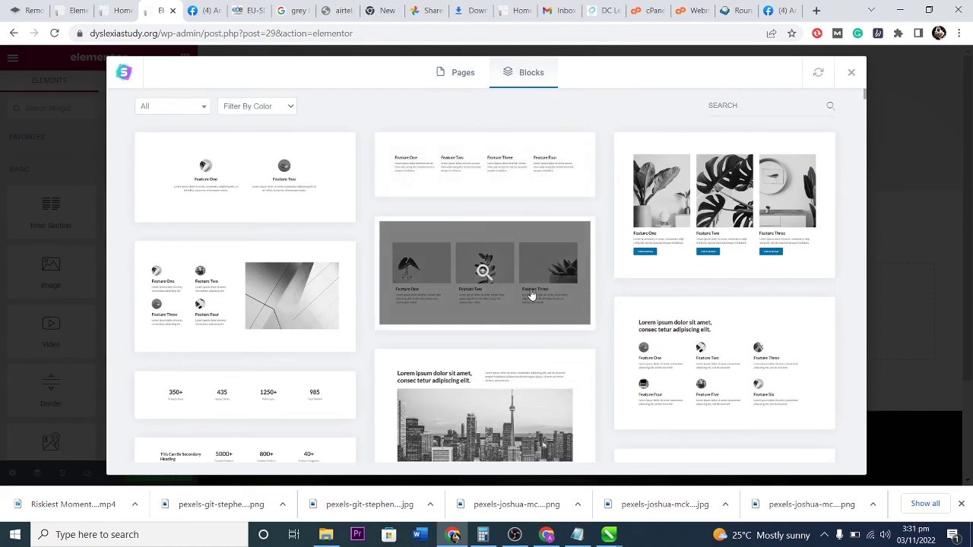
pyautogui.scroll(-3, 528, 298)
pyautogui.scroll(-3, 528, 302)
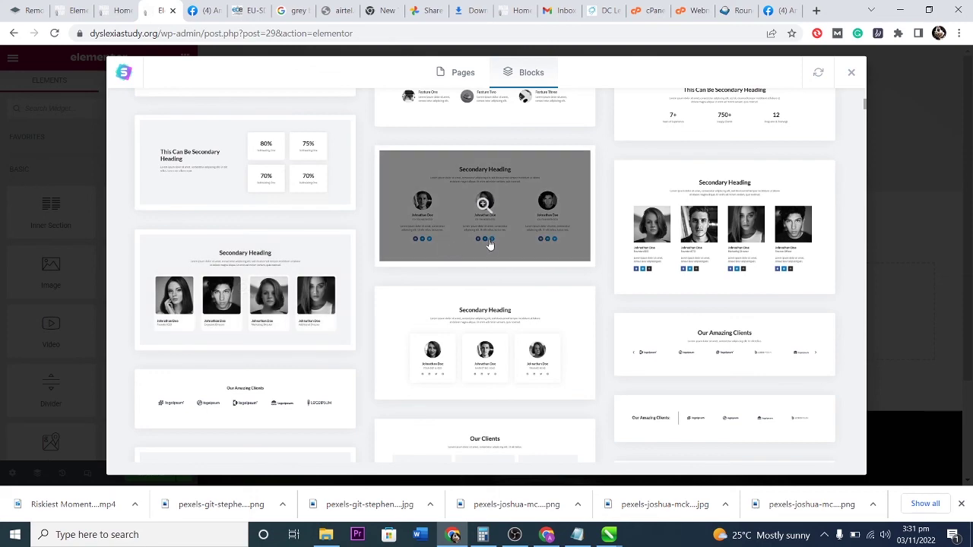
pyautogui.scroll(-4, 550, 251)
pyautogui.scroll(-1, 555, 252)
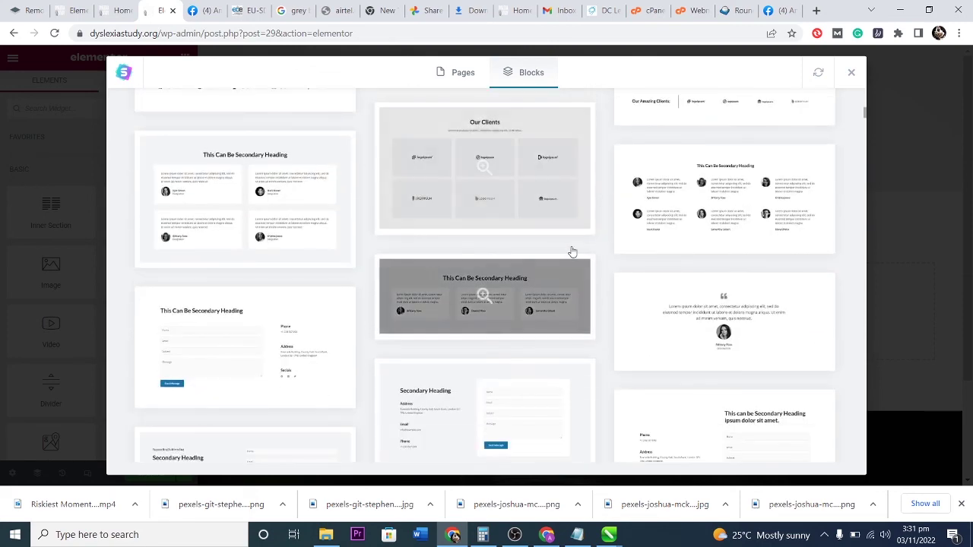
pyautogui.click(703, 217)
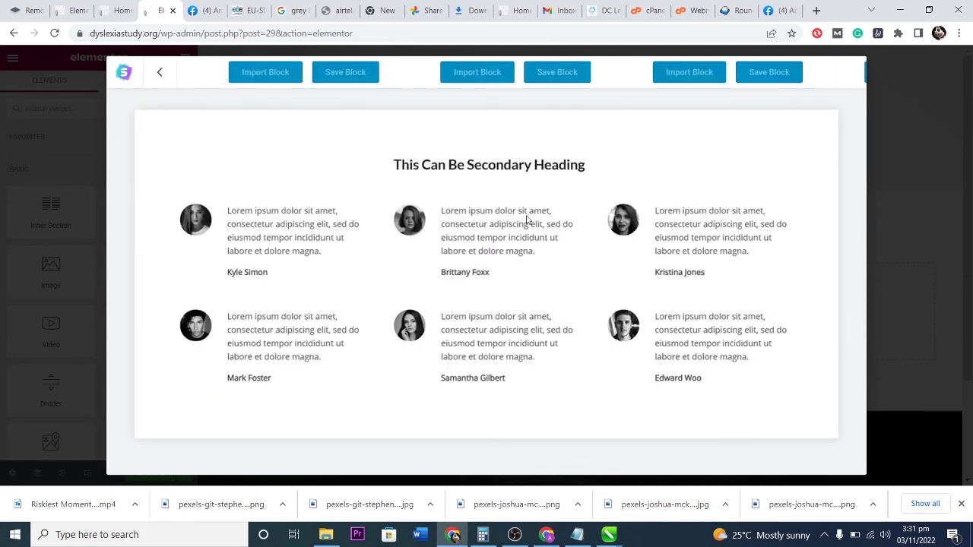
pyautogui.click(678, 74)
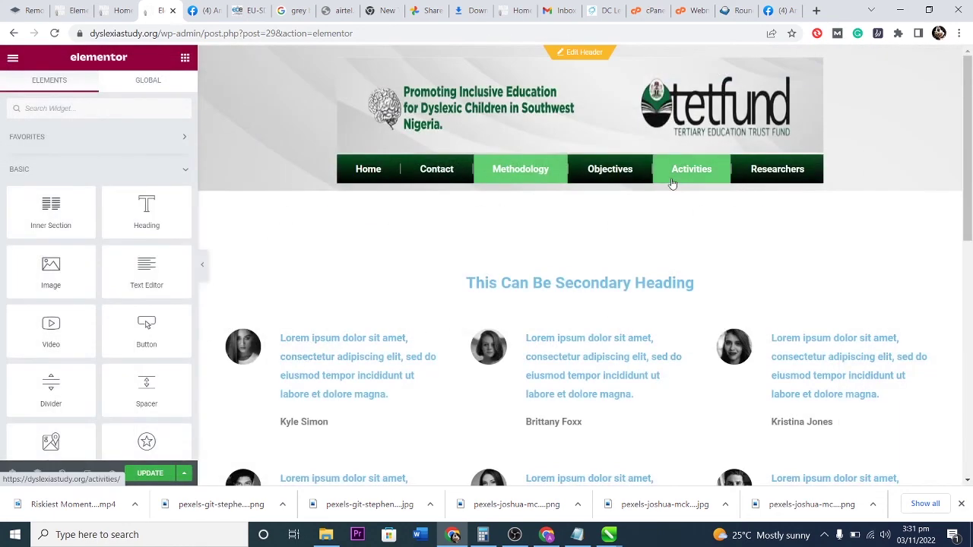
# Replace the placeholder heading with 'The Best Methodology for my active designs'.
pyautogui.scroll(-1, 672, 184)
pyautogui.click(579, 220)
pyautogui.moveTo(143, 169); pyautogui.dragTo(4, 172)
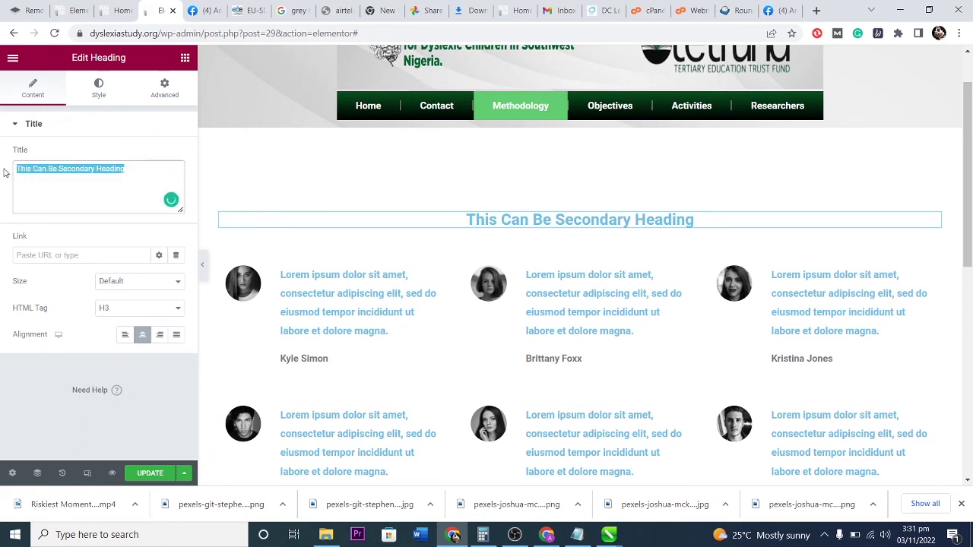
pyautogui.write('The Be')
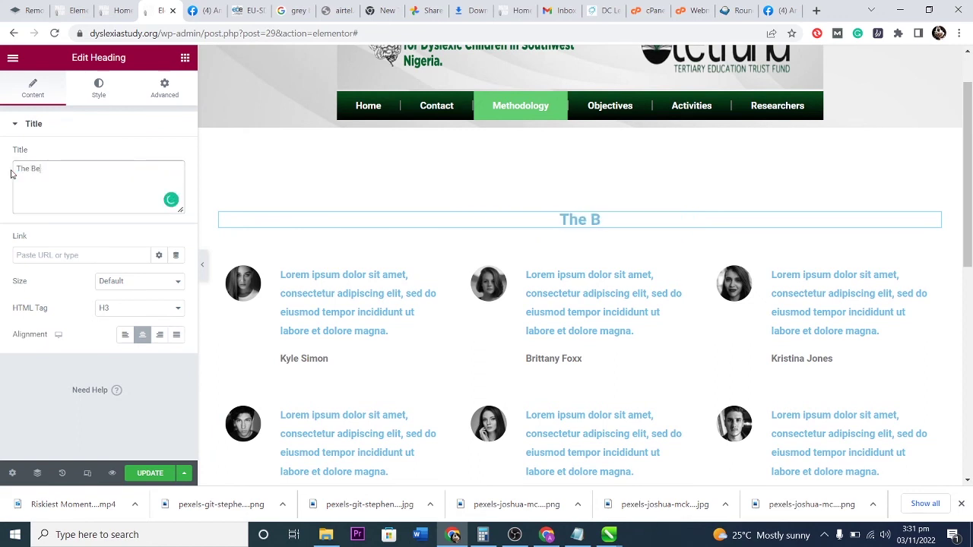
pyautogui.write('st Methodology')
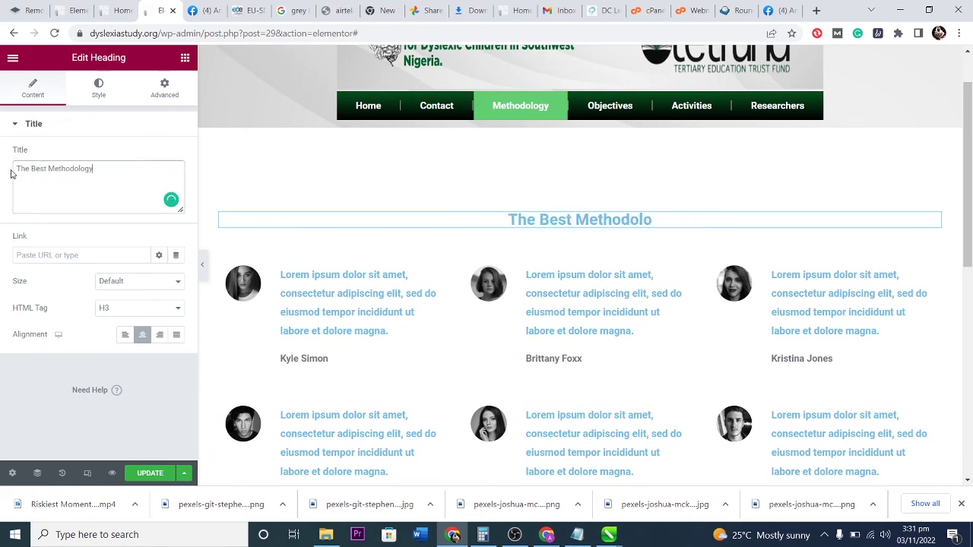
pyautogui.write(' for my active designs')
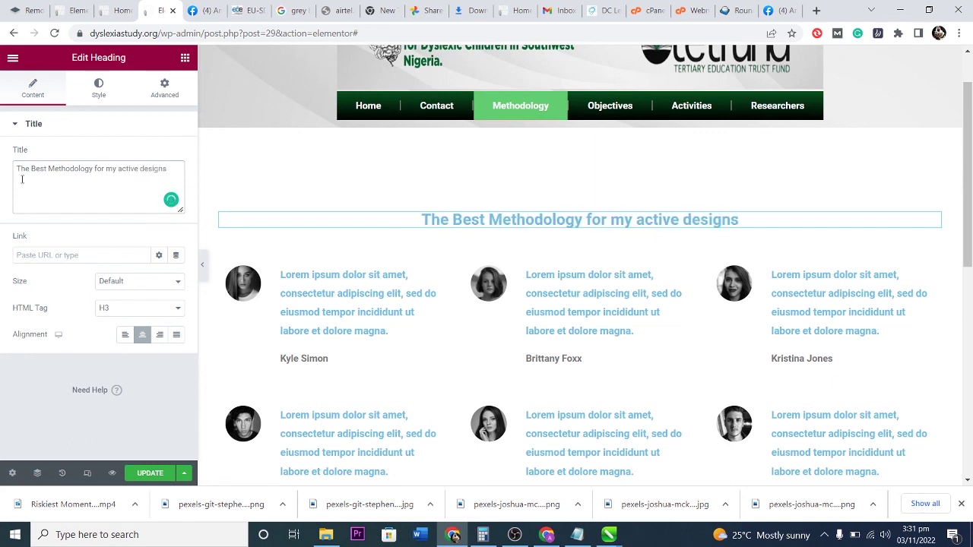
pyautogui.click(324, 311)
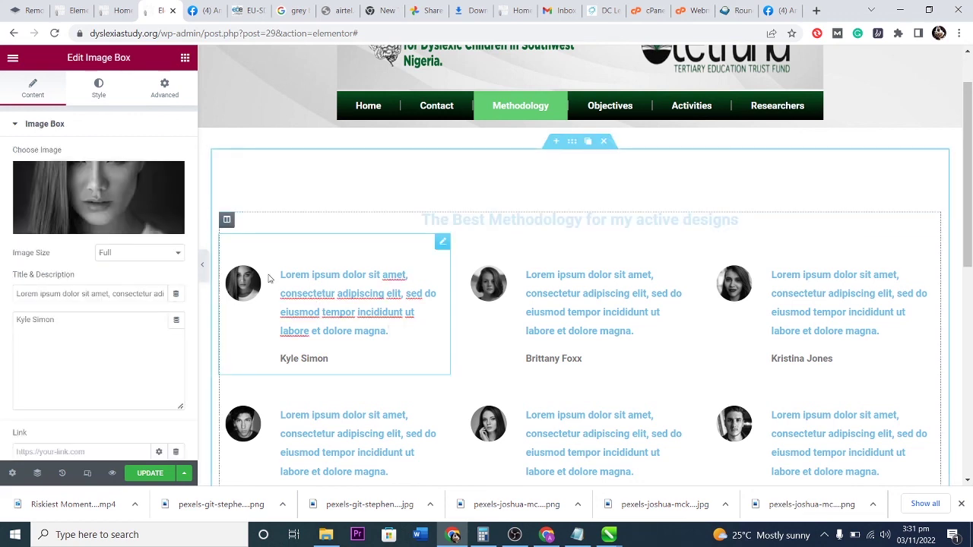
# Browse the media library for the first person's photo and close it without changing the image.
pyautogui.click(86, 194)
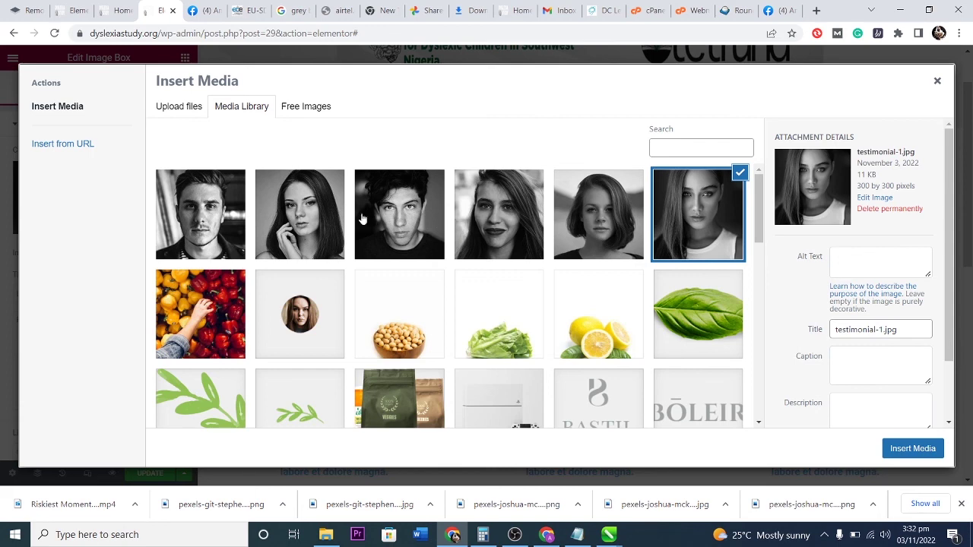
pyautogui.scroll(-4, 442, 298)
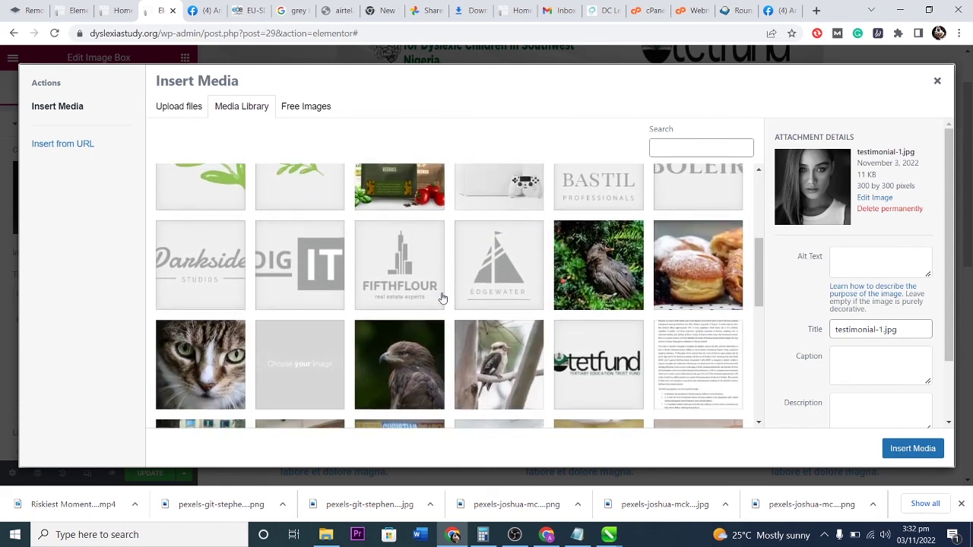
pyautogui.scroll(-2, 442, 298)
pyautogui.scroll(-2, 442, 300)
pyautogui.scroll(10, 522, 304)
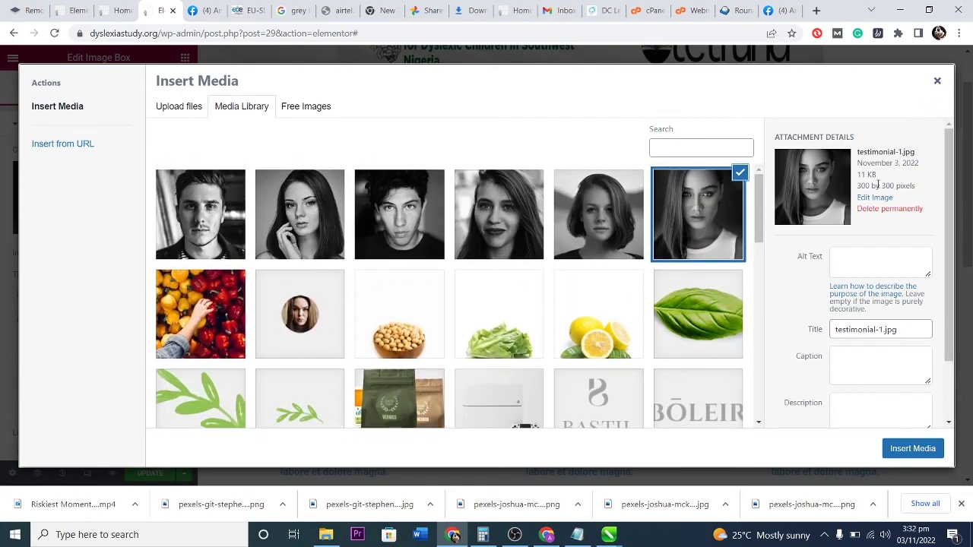
pyautogui.click(935, 82)
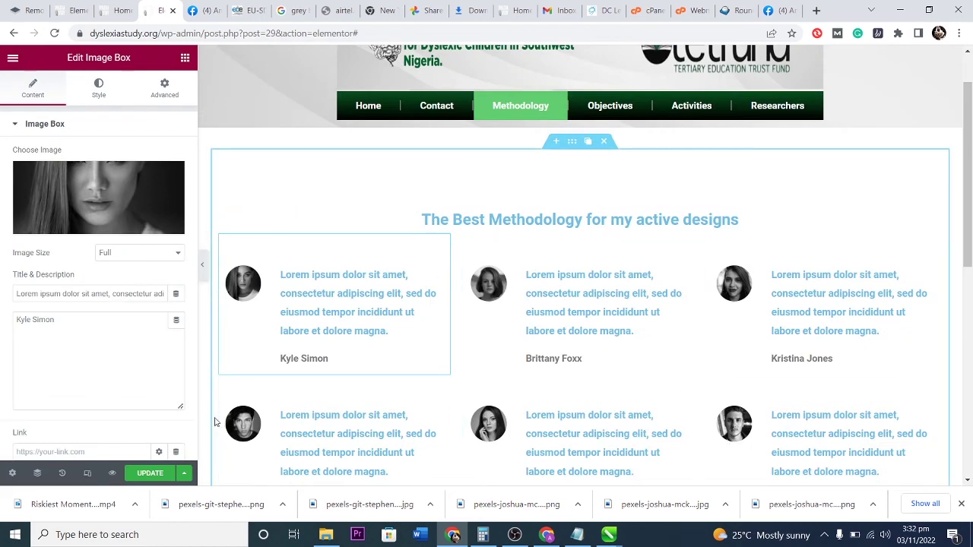
# Overwrite the second-row middle person's placeholder title with 'The likelyhood of this is veerdep'.
pyautogui.scroll(-3, 659, 330)
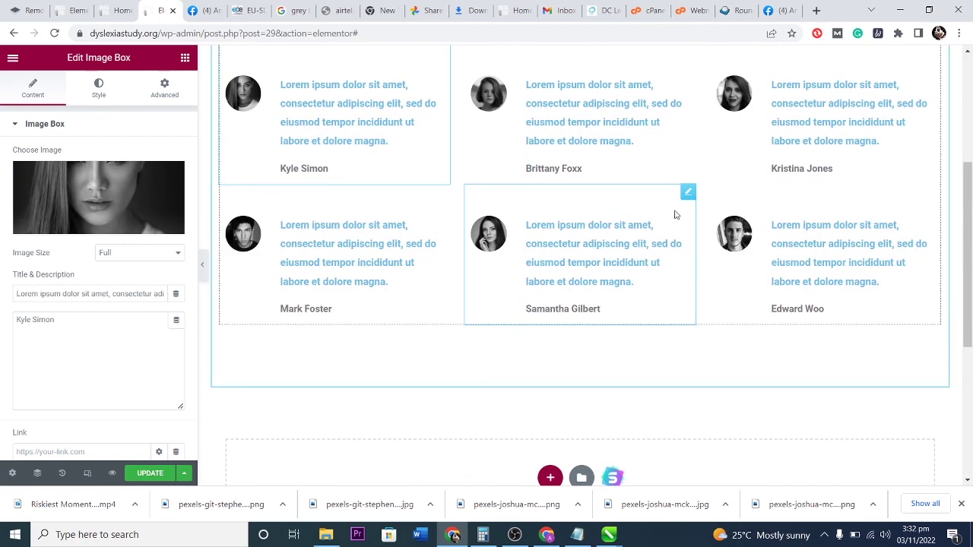
pyautogui.click(689, 193)
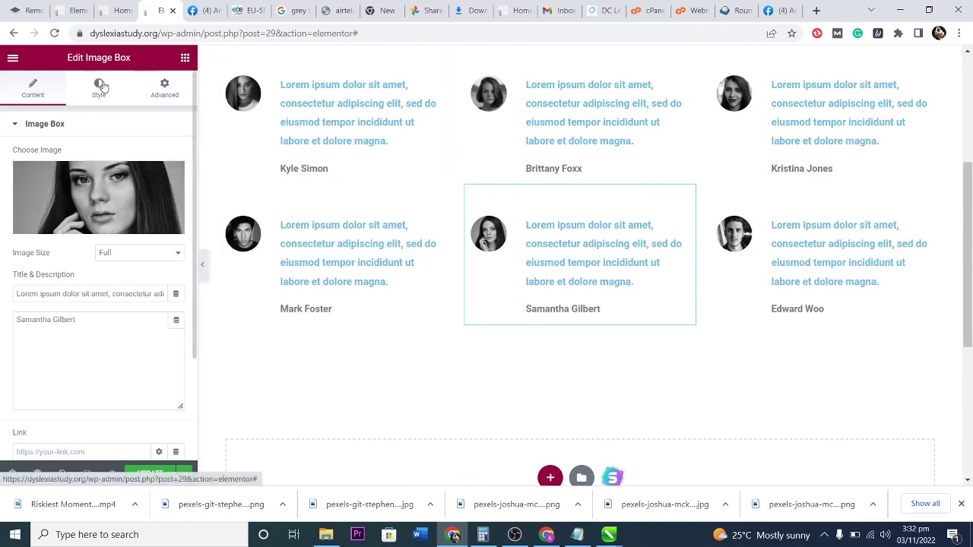
pyautogui.click(81, 295)
pyautogui.hotkey('ctrl', 'a')
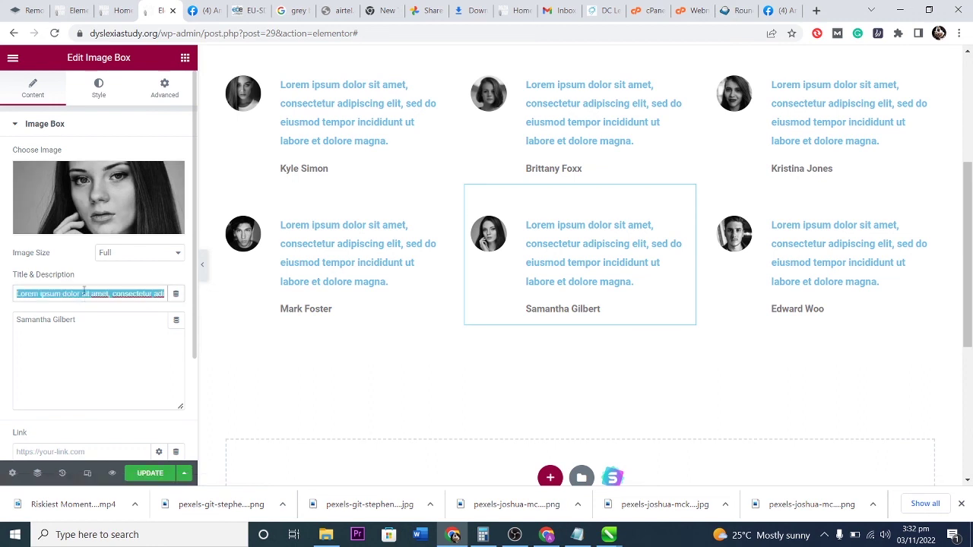
pyautogui.write('The')
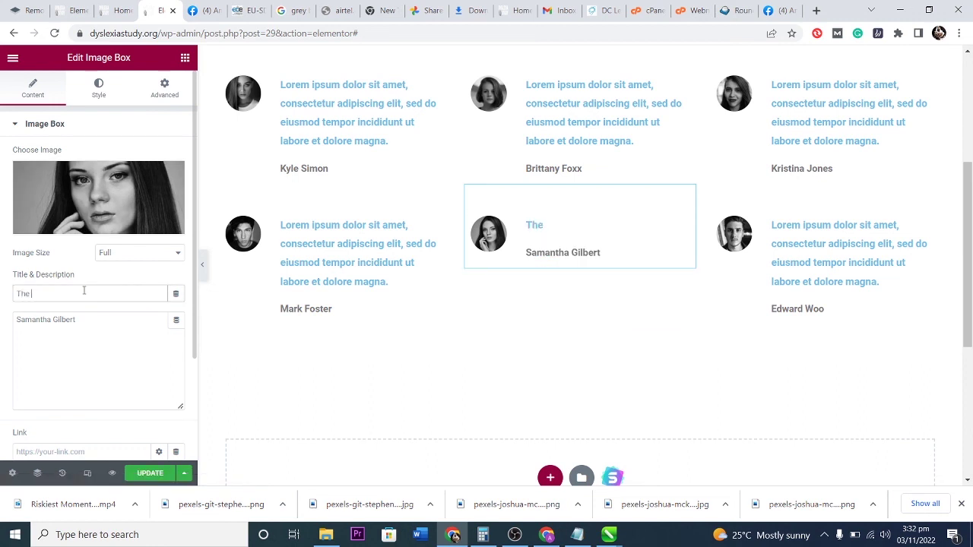
pyautogui.write(' likelyhood of this is')
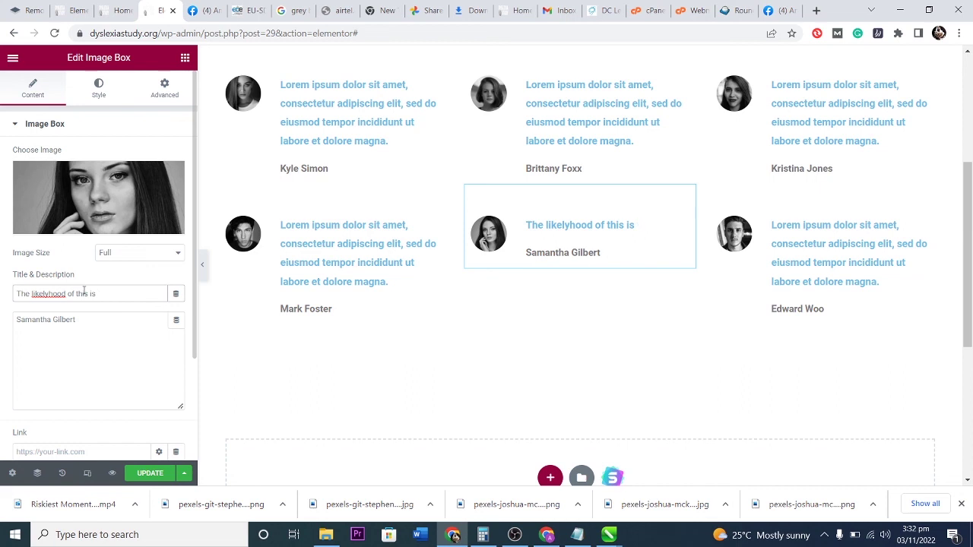
pyautogui.write(' veerdep')
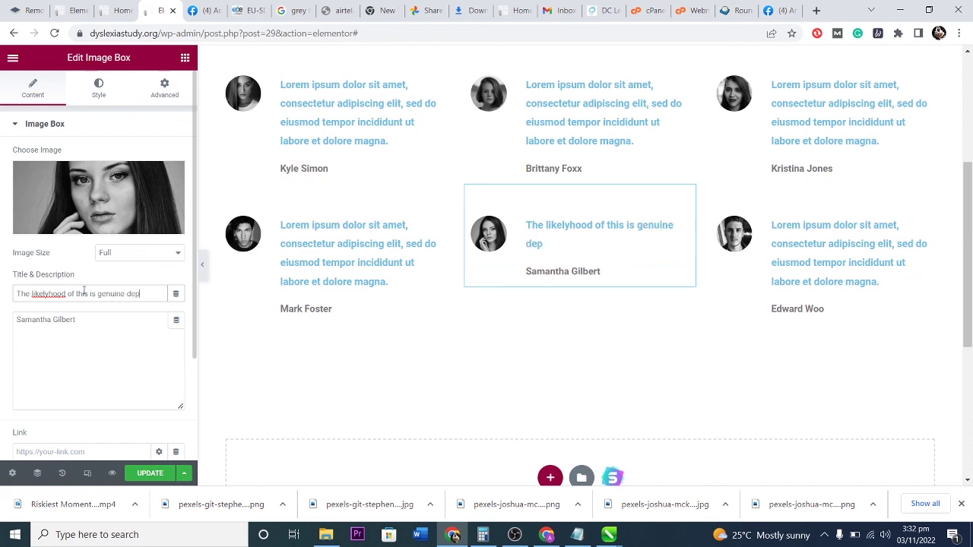